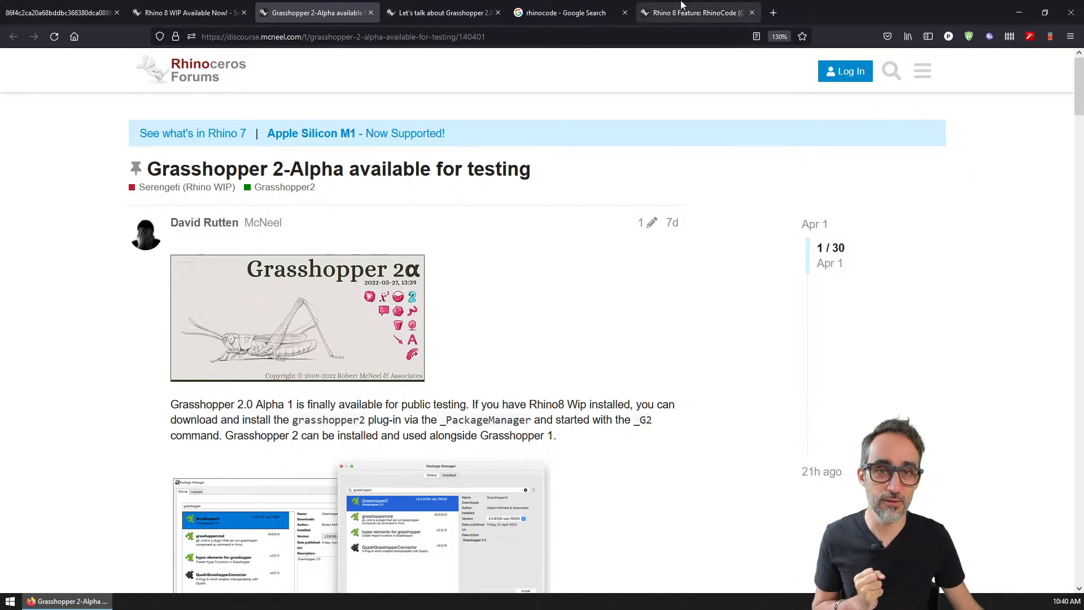
- Look over the RhinoCode feature thread and the Rhino 8 WIP announcement in the open forum pages
{"action": "left_click", "coordinate": [644, 12]}
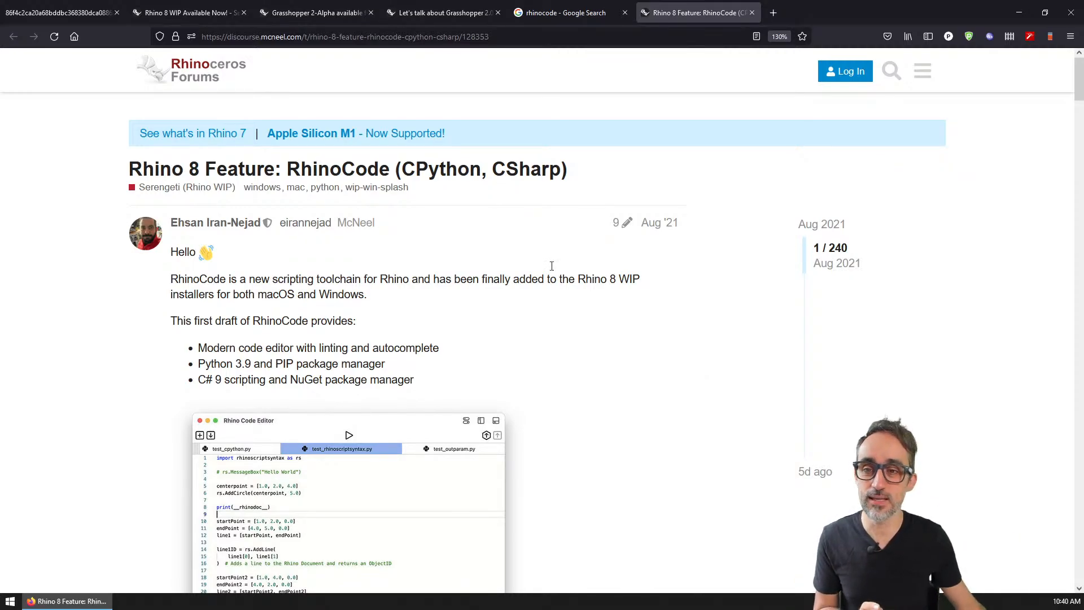
{"action": "left_click", "coordinate": [331, 169]}
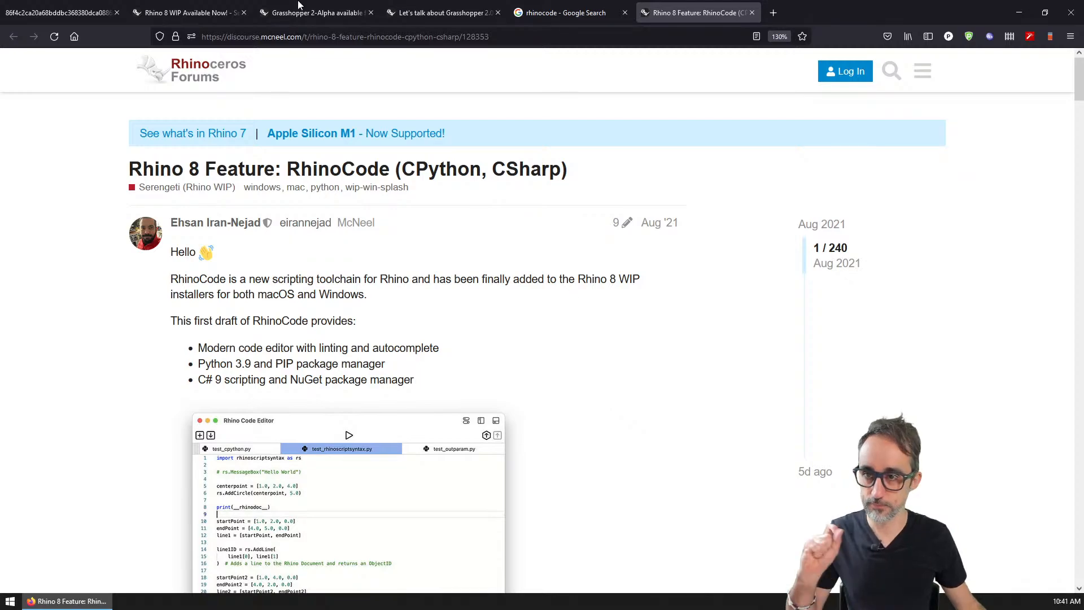
{"action": "left_click", "coordinate": [184, 12]}
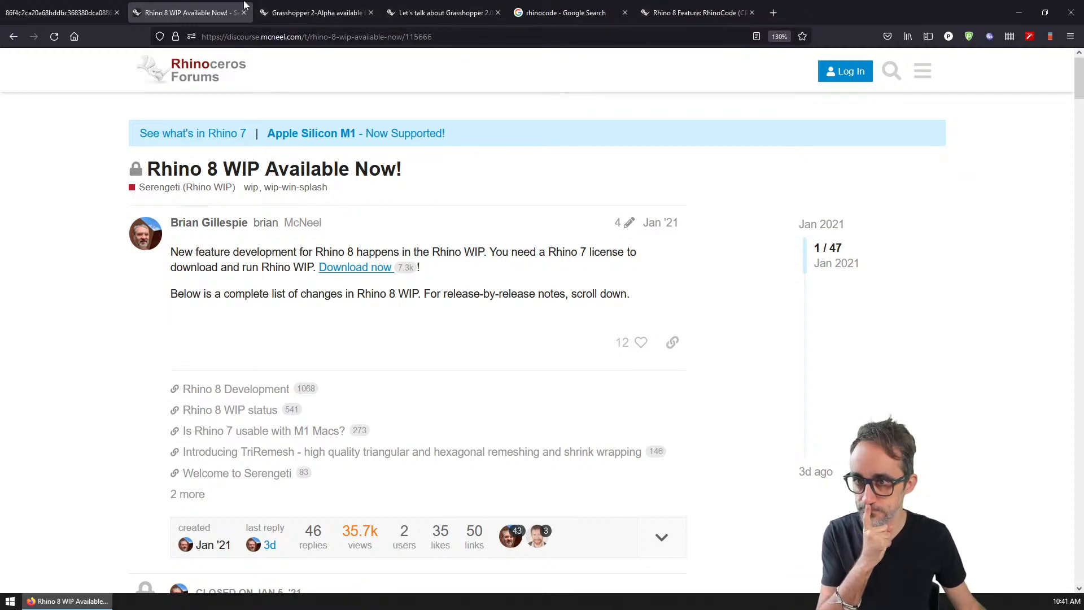
- Save the Grasshopper 2 splash image to the Desktop as a JPEG under its existing file name
{"action": "left_click", "coordinate": [68, 6]}
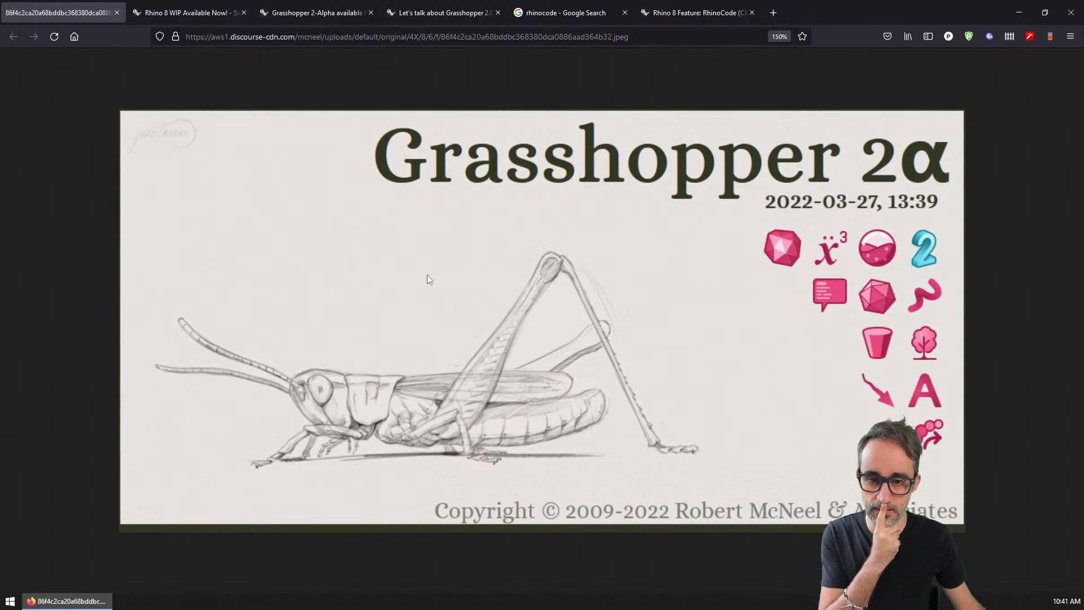
{"action": "right_click", "coordinate": [427, 274]}
{"action": "left_click", "coordinate": [466, 290]}
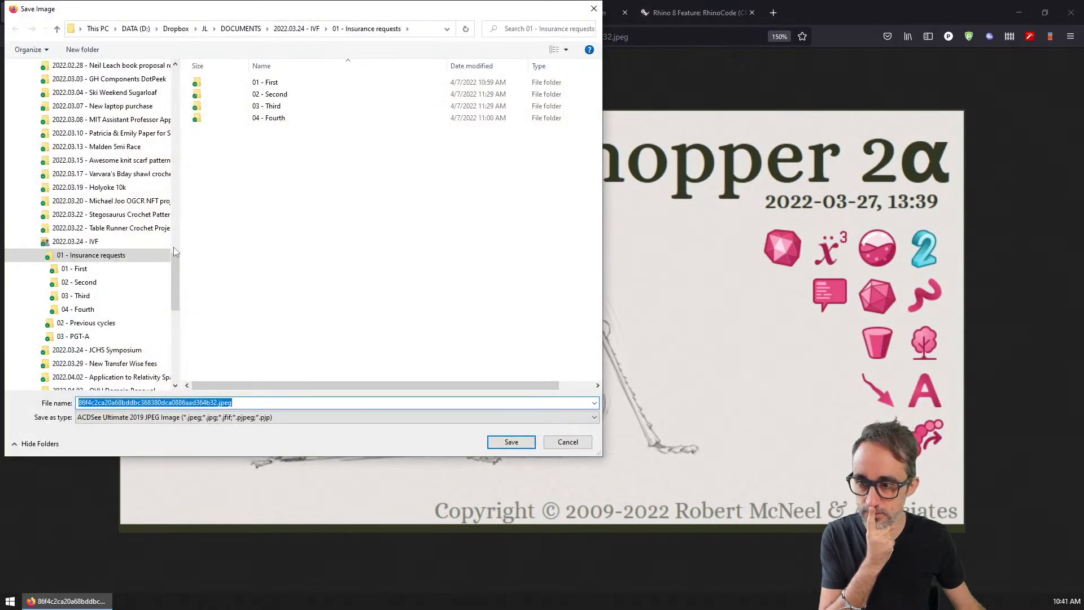
{"action": "scroll", "coordinate": [174, 246], "scroll_direction": "up", "scroll_amount": 15}
{"action": "left_click", "coordinate": [85, 210]}
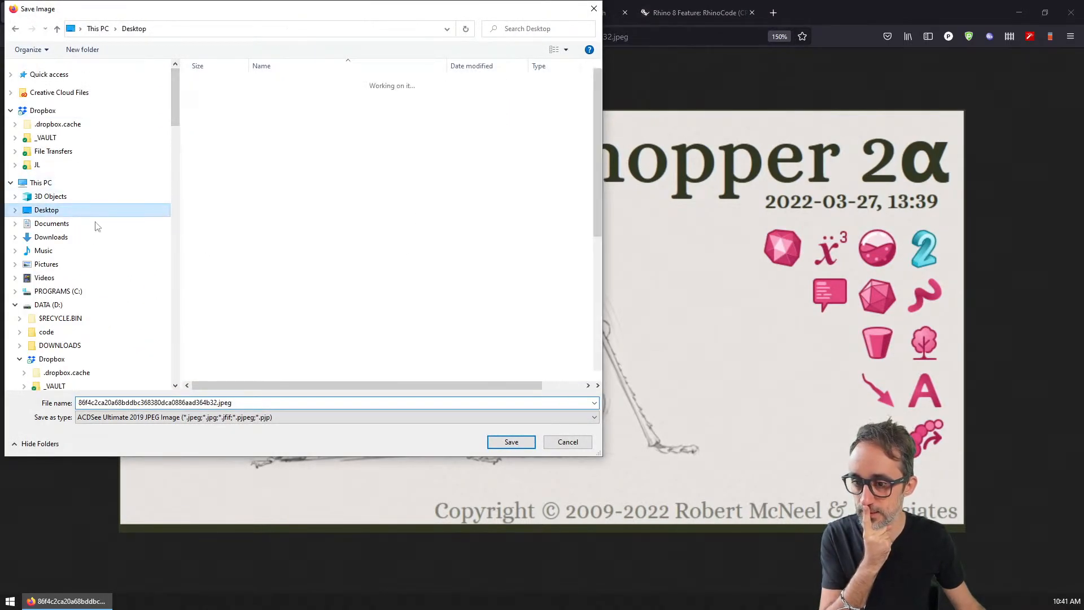
{"action": "left_click", "coordinate": [511, 441]}
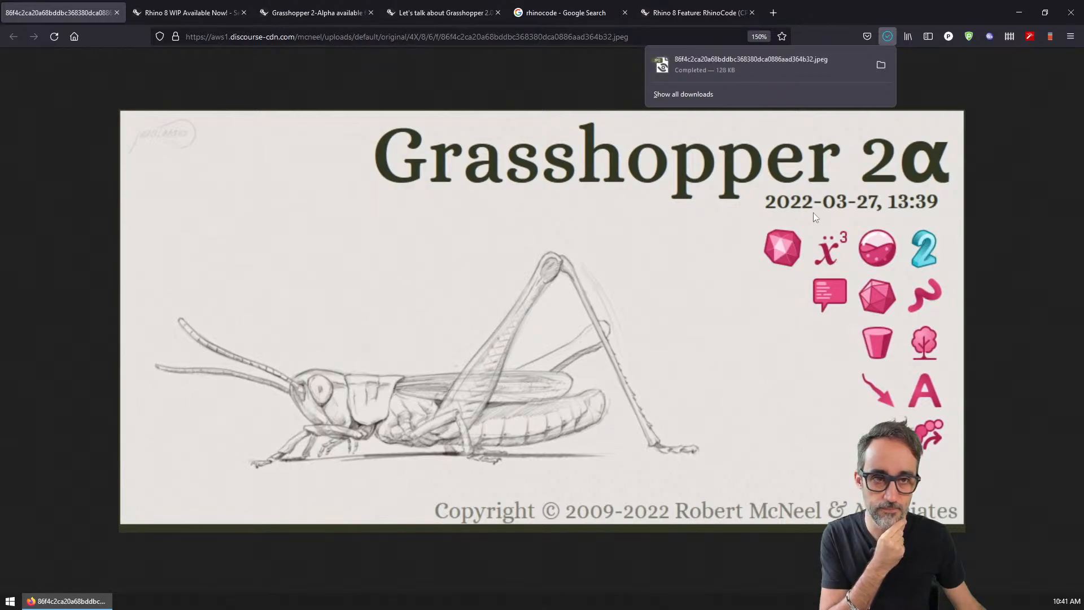
{"action": "left_click", "coordinate": [885, 61]}
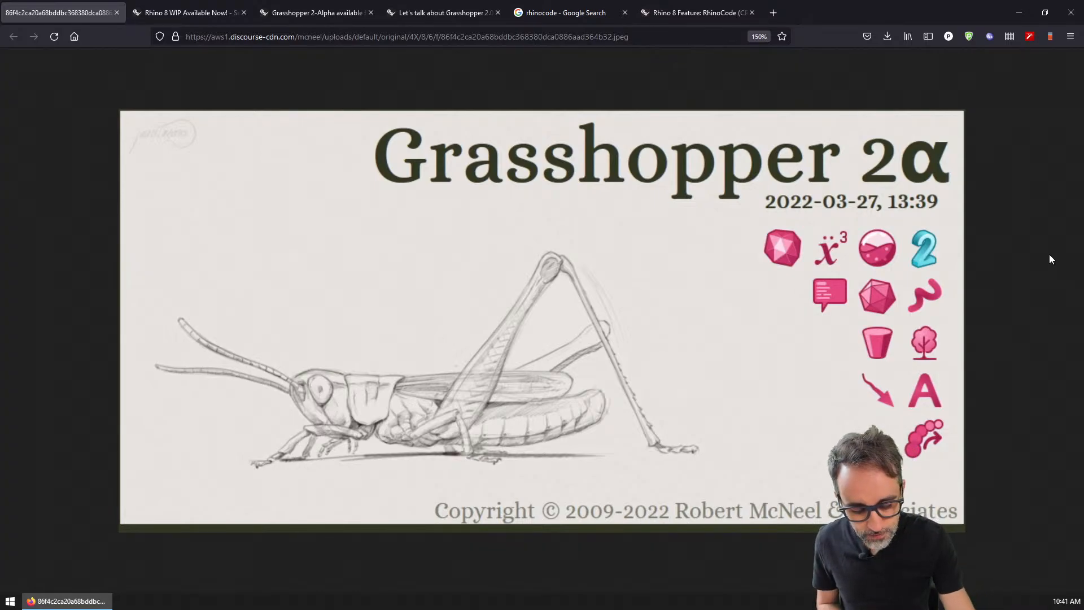
- Open the Rhino WIP for Windows download page in a new tab from the Rhino 8 WIP announcement
{"action": "left_click", "coordinate": [213, 7]}
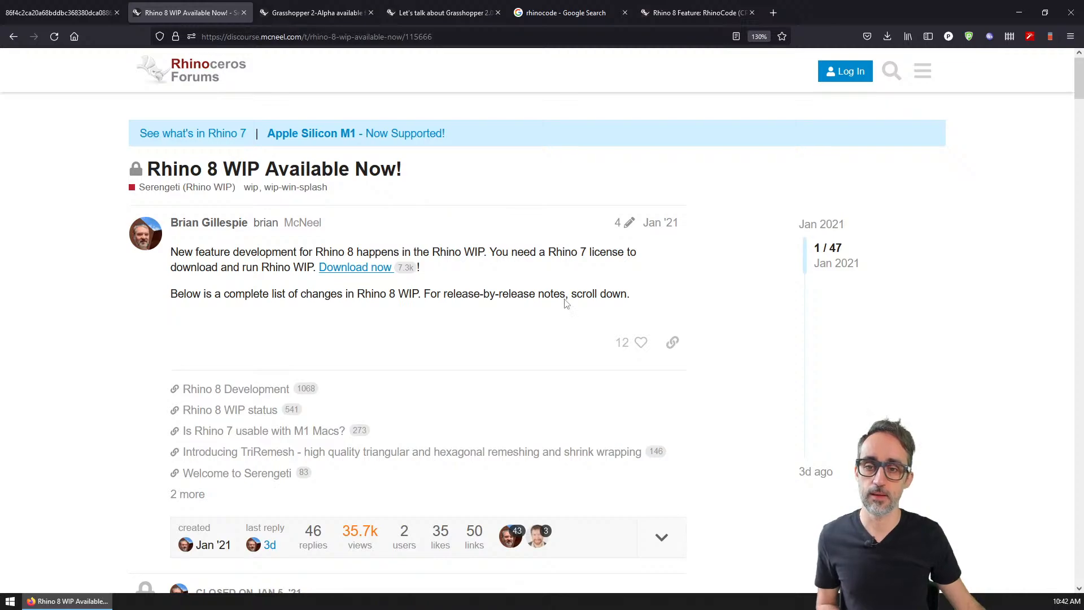
{"action": "left_click", "coordinate": [308, 12]}
{"action": "left_click", "coordinate": [189, 12]}
{"action": "middle_click", "coordinate": [369, 269]}
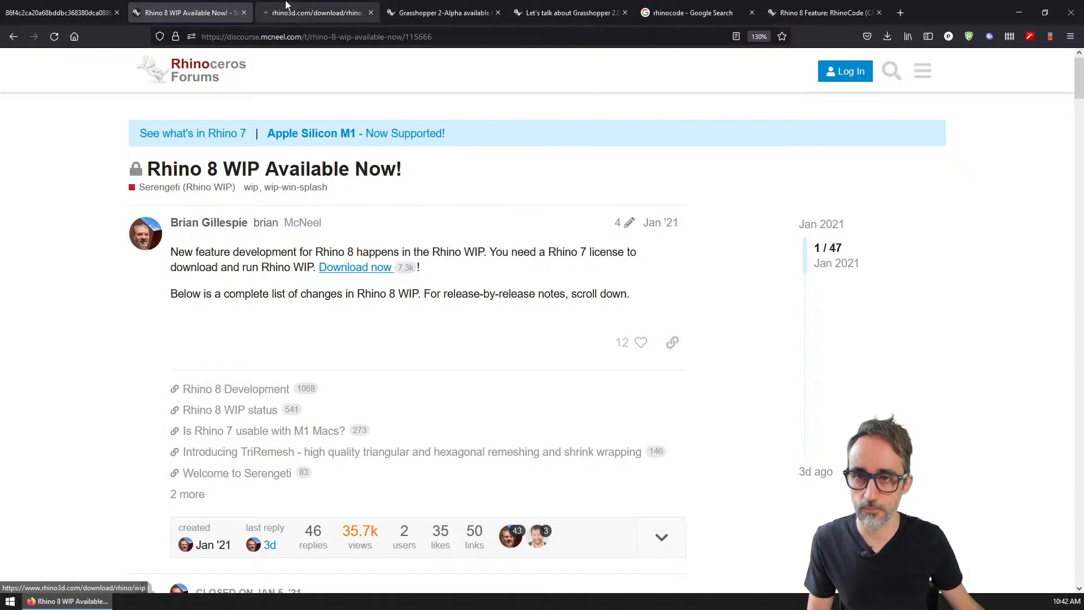
{"action": "left_click", "coordinate": [287, 9]}
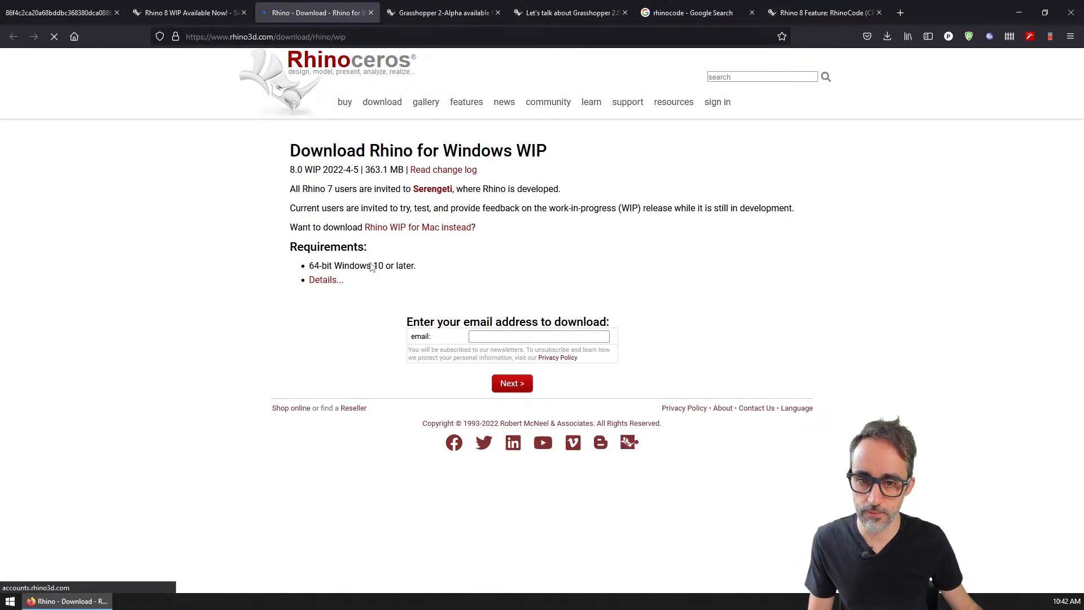
- Fill in the email address on the Rhino WIP download page and proceed to the download options
{"action": "left_click", "coordinate": [498, 336]}
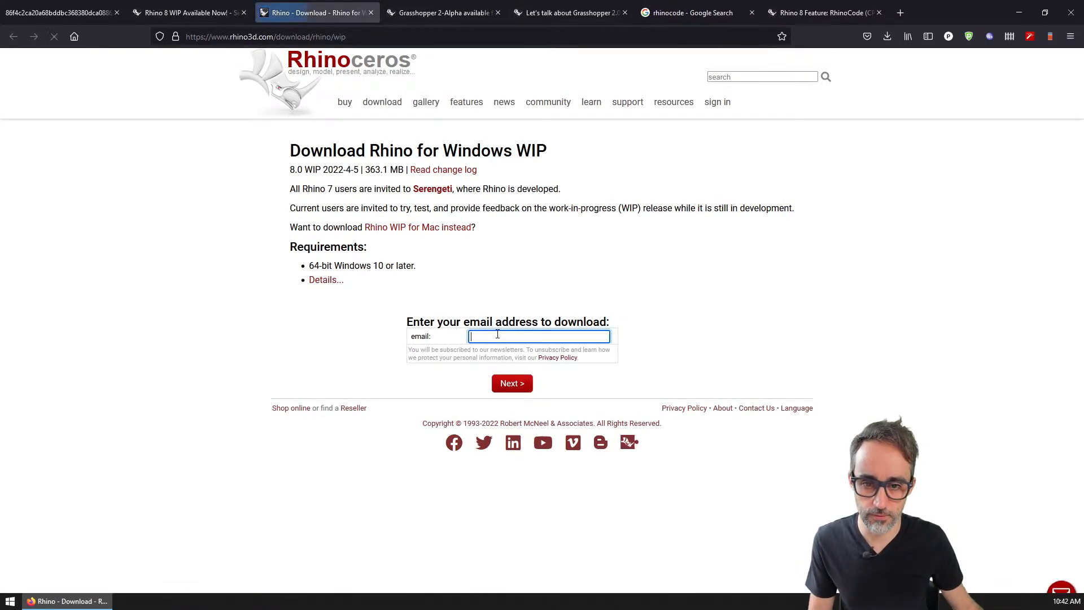
{"action": "left_click", "coordinate": [497, 336]}
{"action": "left_click", "coordinate": [515, 360]}
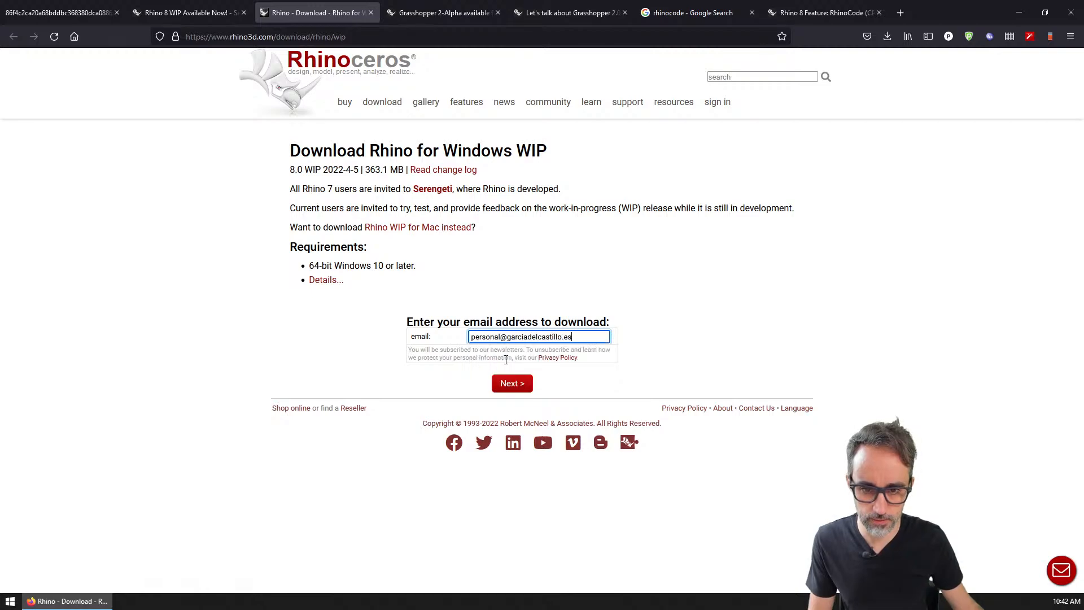
{"action": "left_click", "coordinate": [513, 383]}
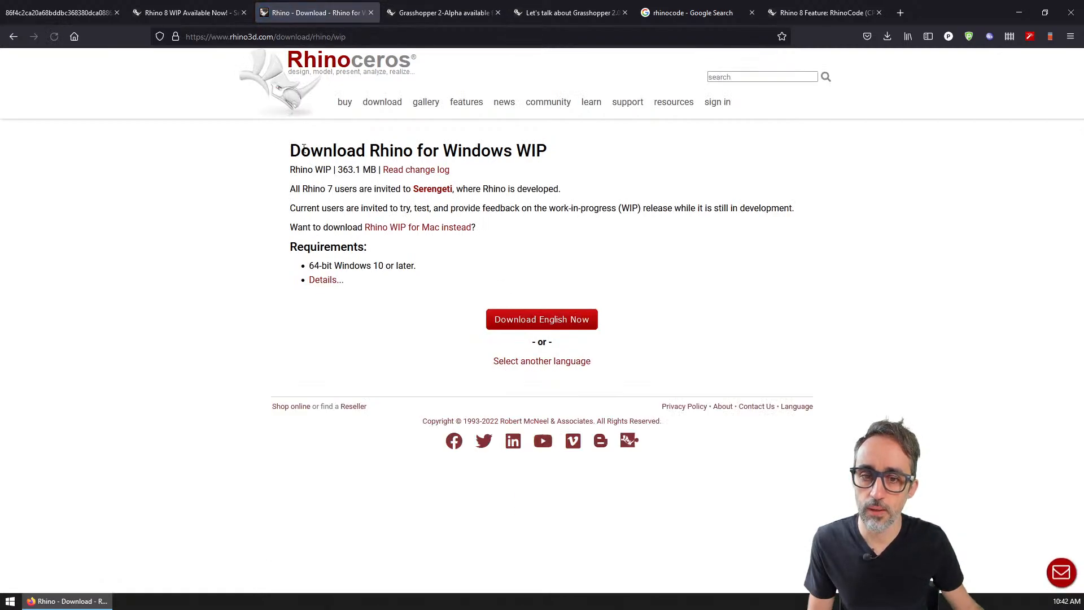
- Download the English installer rhino_en-us_8.0.22095.09345.exe to the Desktop, and move the existing 8.0.22088.20305 installer beside the other desktop icons
{"action": "left_click", "coordinate": [545, 320]}
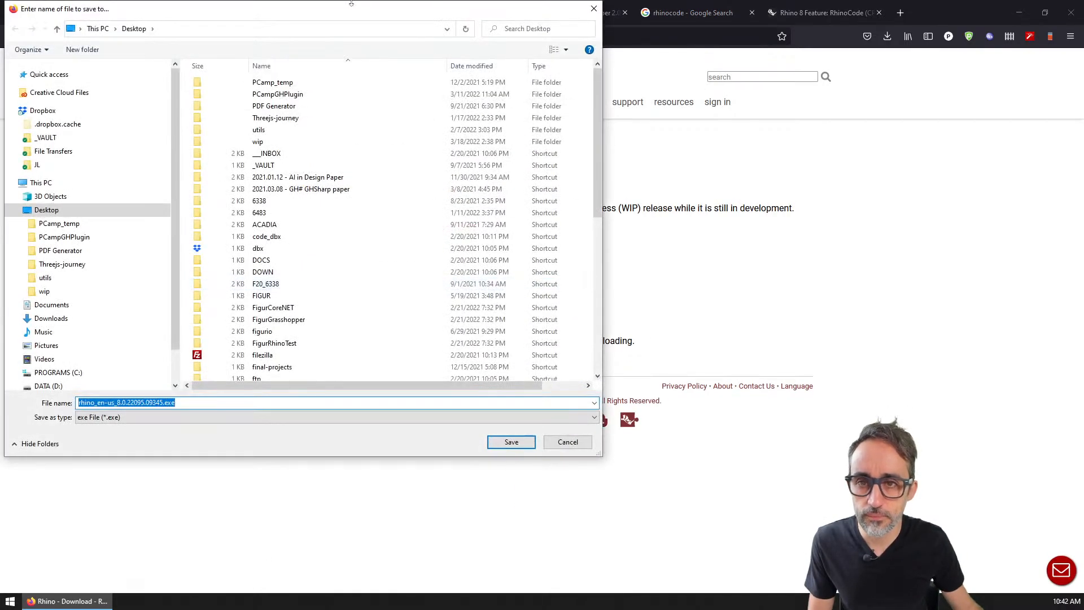
{"action": "left_click_drag", "start_coordinate": [359, 17], "coordinate": [609, 88]}
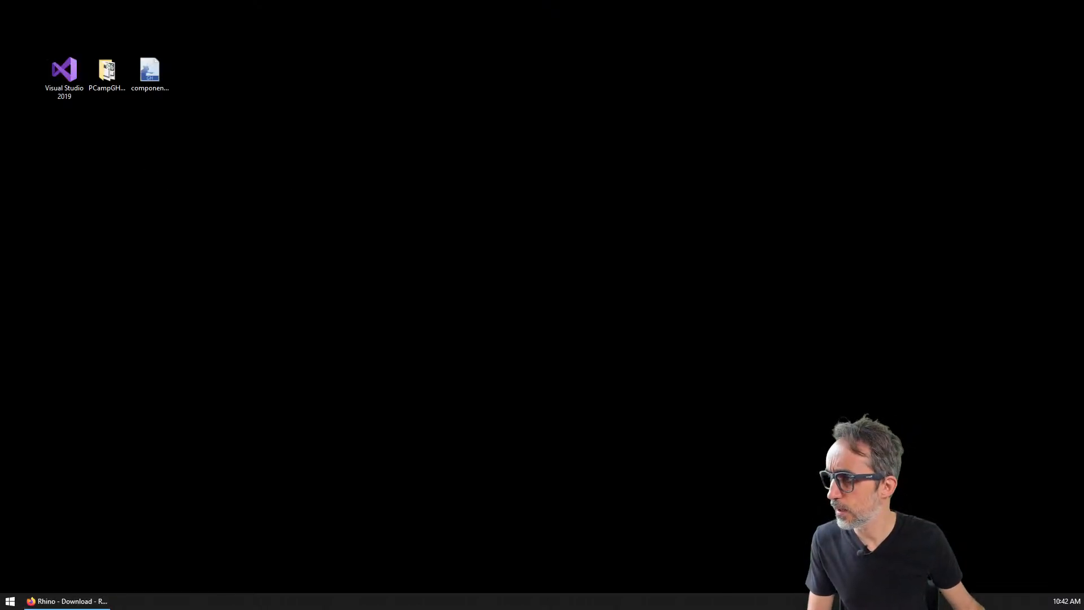
{"action": "left_click_drag", "start_coordinate": [99, 105], "coordinate": [258, 82]}
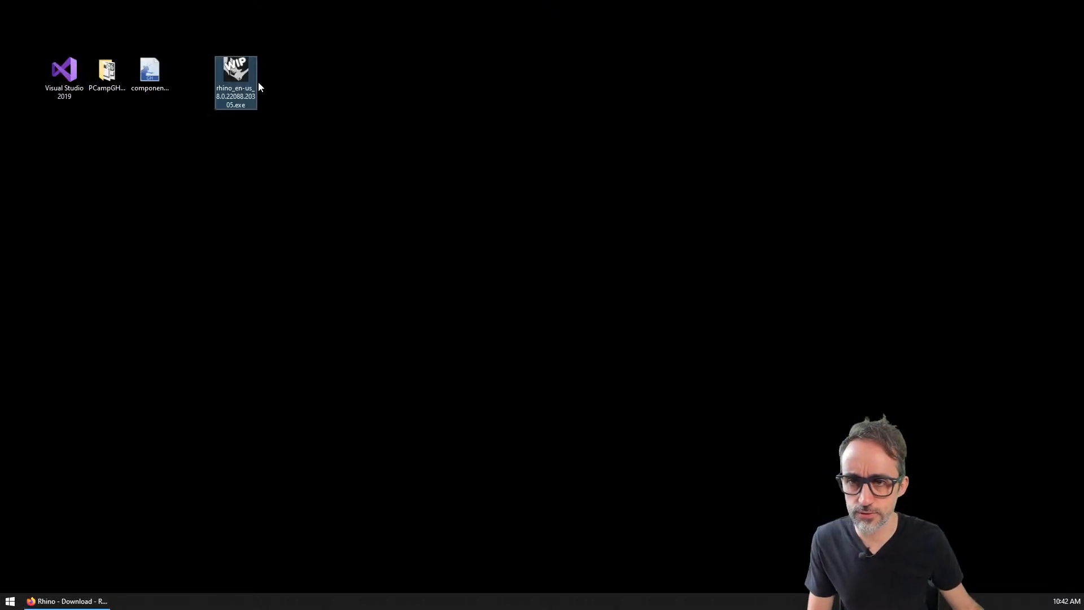
{"action": "left_click", "coordinate": [91, 603]}
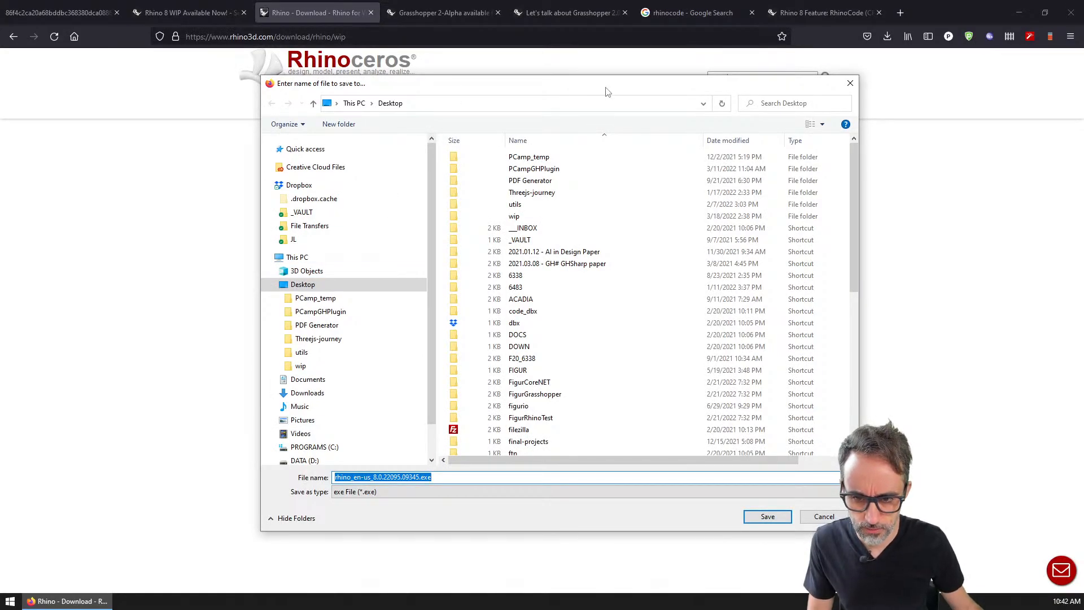
{"action": "left_click", "coordinate": [1021, 13]}
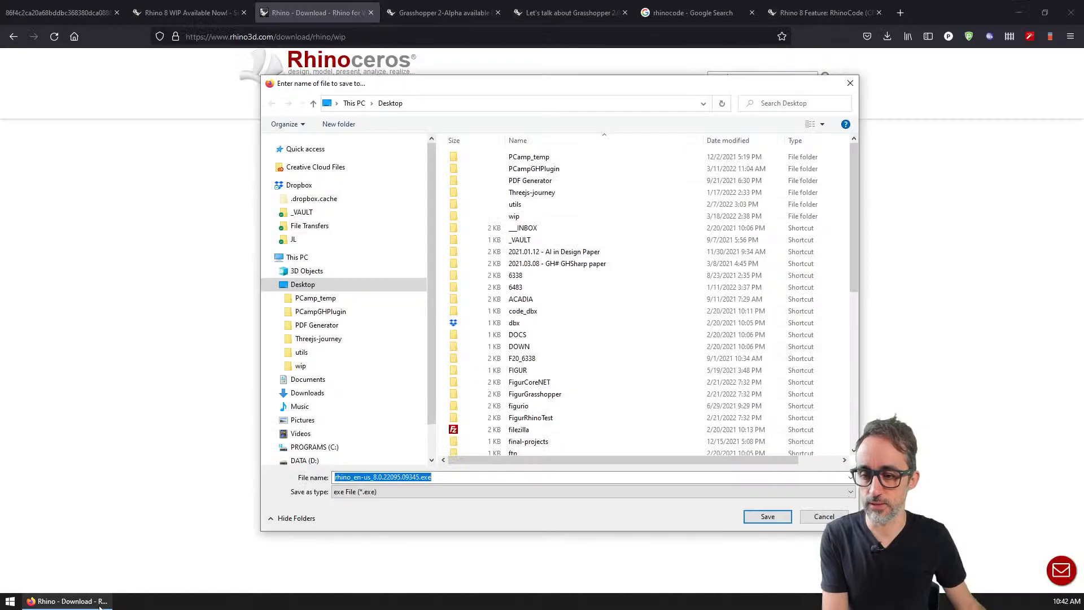
{"action": "left_click", "coordinate": [767, 510]}
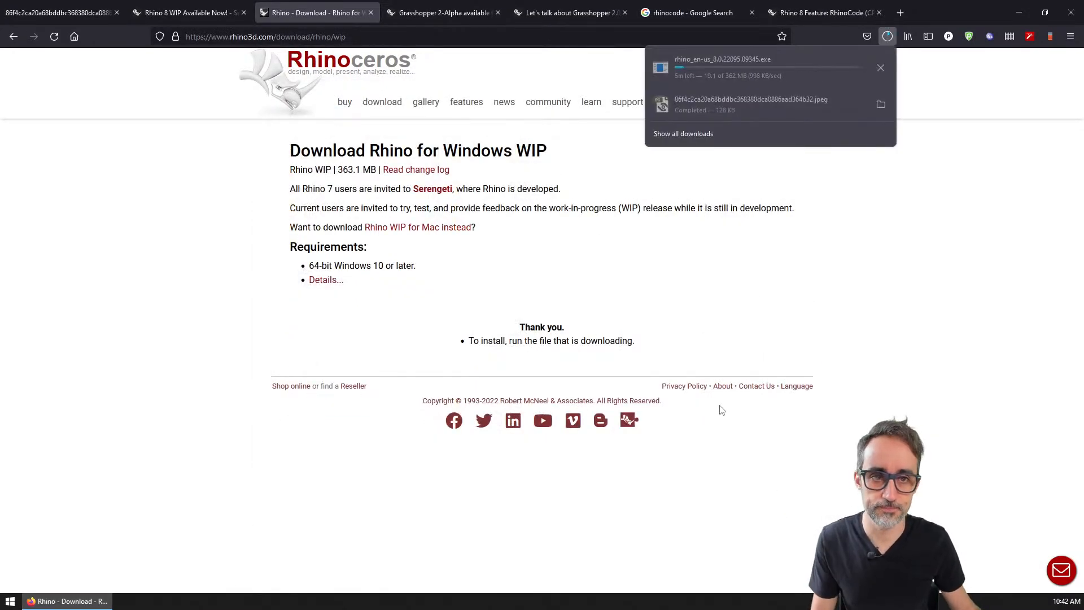
- Check the progress of the Rhino WIP installer download
{"action": "left_click", "coordinate": [813, 36]}
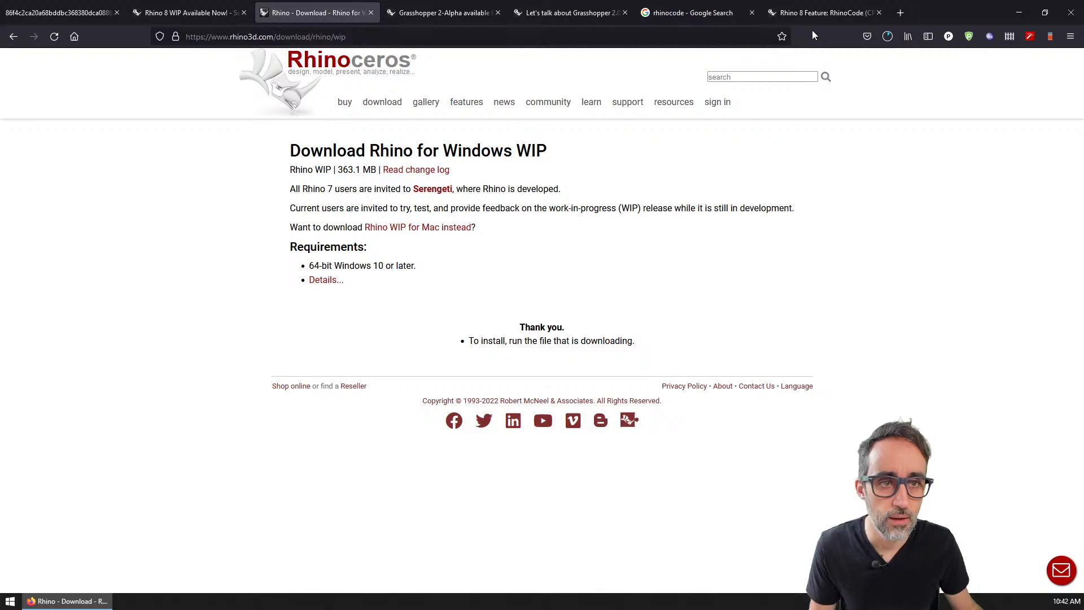
{"action": "left_click", "coordinate": [888, 36]}
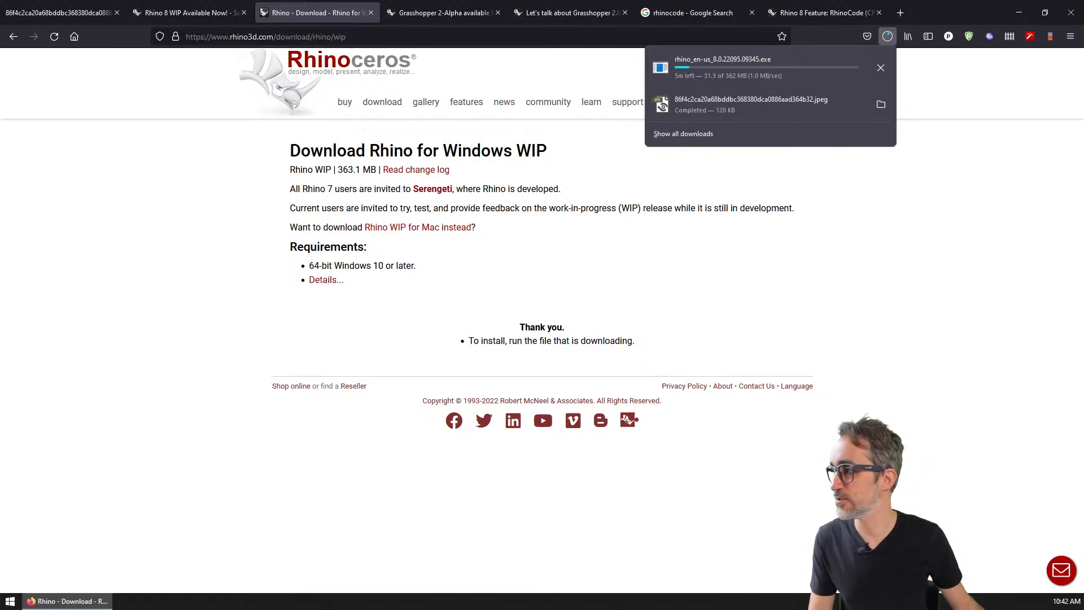
{"action": "left_click", "coordinate": [835, 265]}
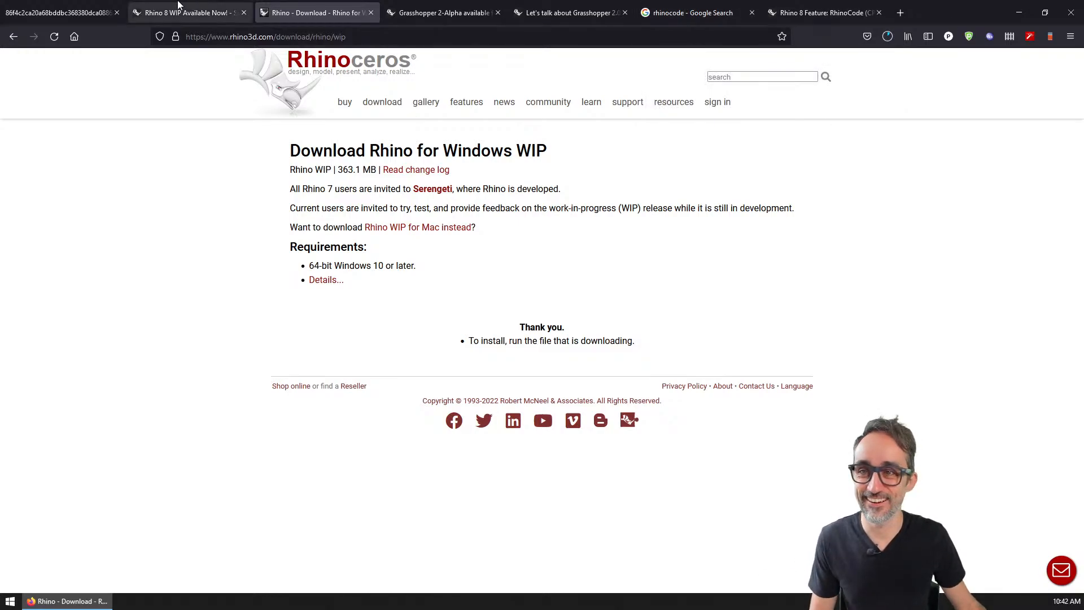
- Run the existing Rhino WIP installer rhino_en-us_8.0.22088.20305.exe from the desktop
{"action": "left_click", "coordinate": [1017, 15]}
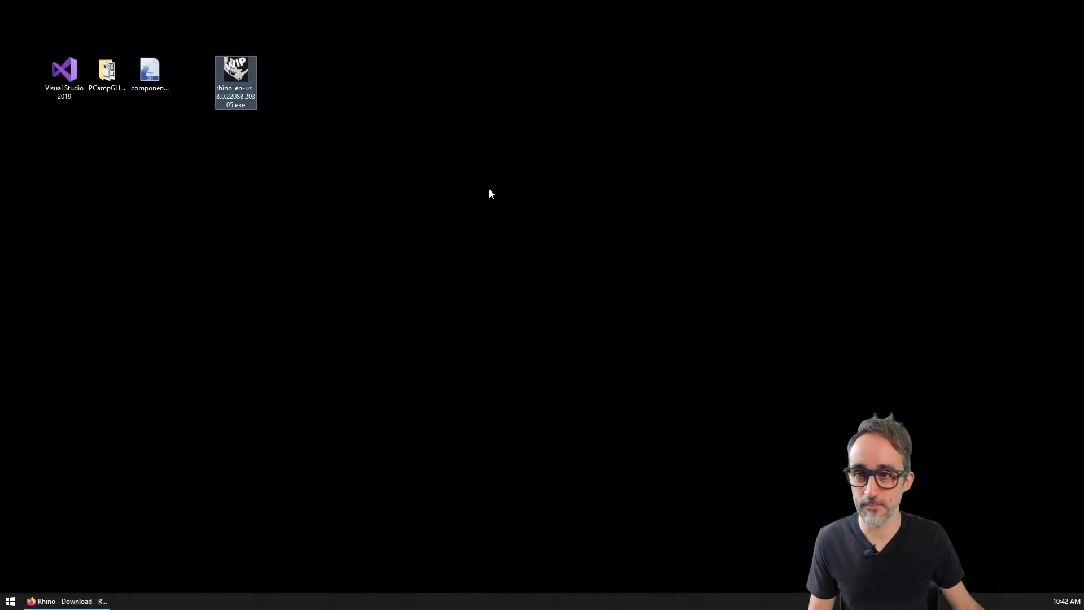
{"action": "double_click", "coordinate": [243, 83]}
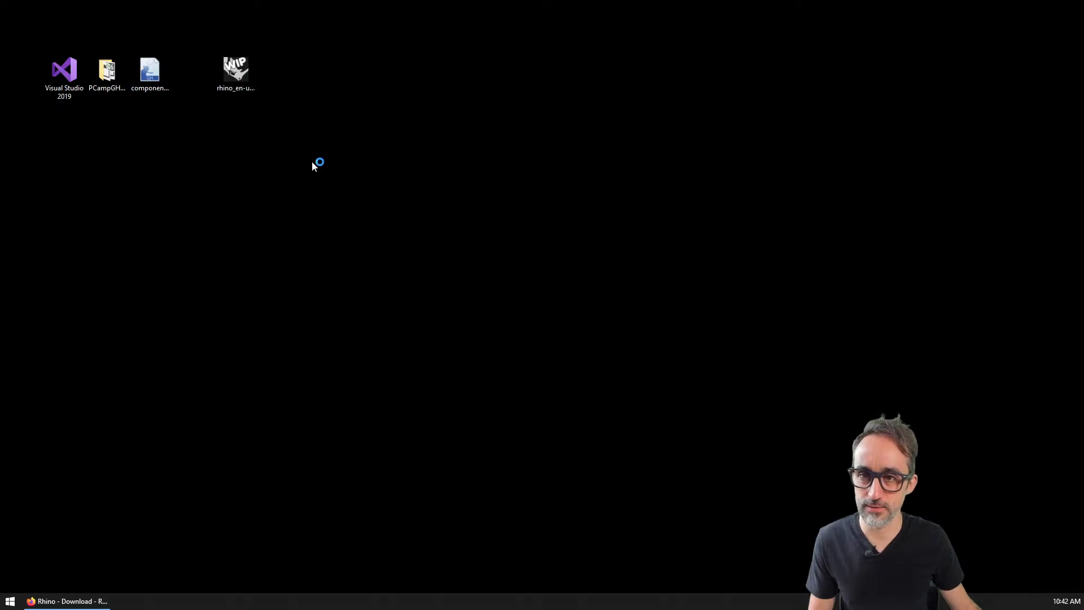
{"action": "double_click", "coordinate": [230, 68]}
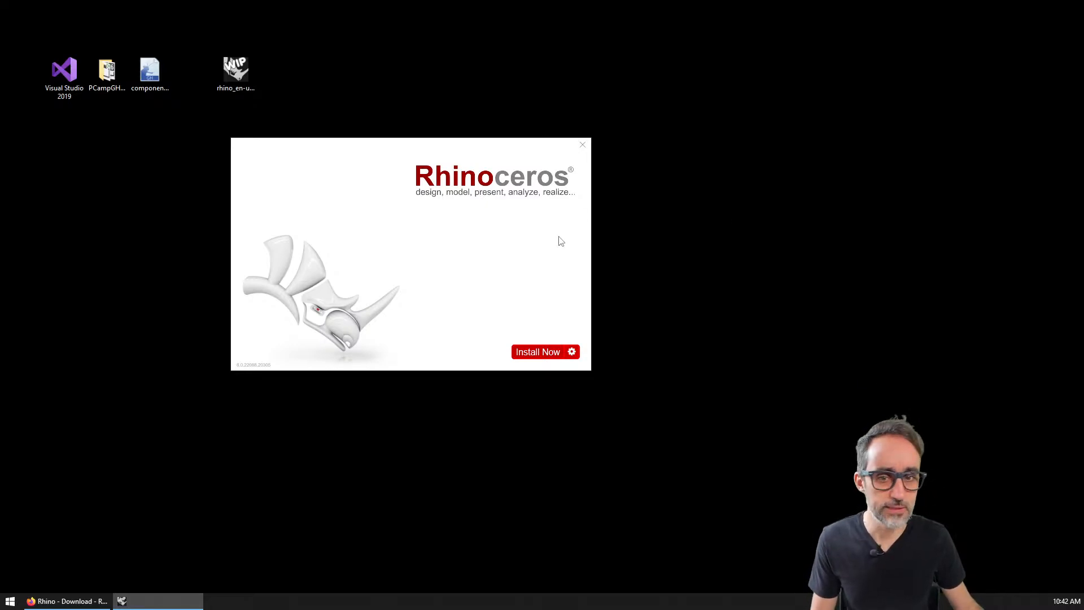
- Turn off sending anonymous install statistics to McNeel in the installer options and start the Rhino 8 WIP installation
{"action": "left_click", "coordinate": [572, 352]}
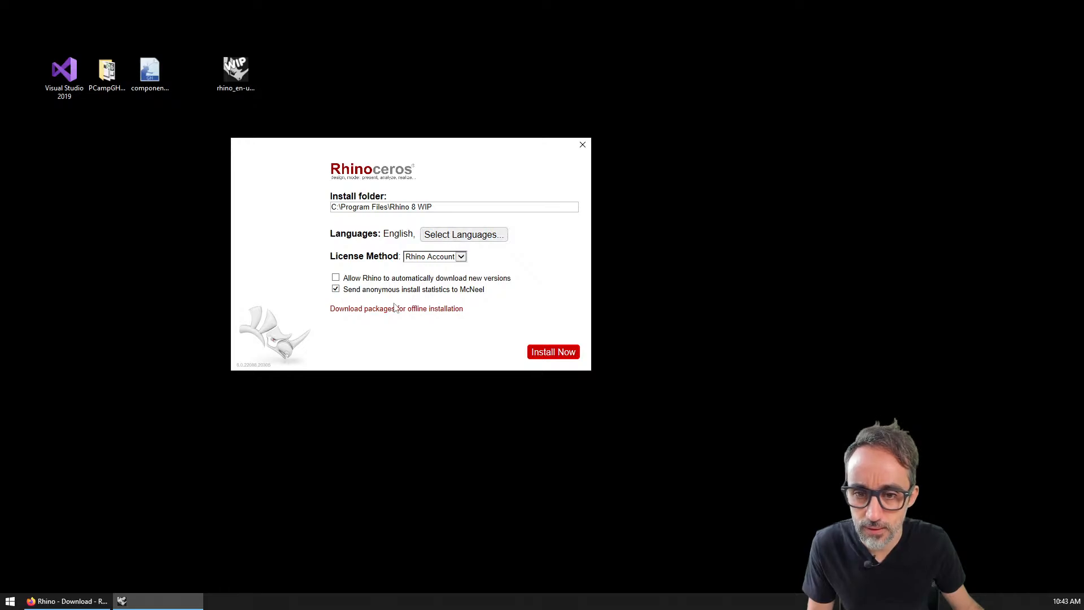
{"action": "left_click", "coordinate": [336, 289]}
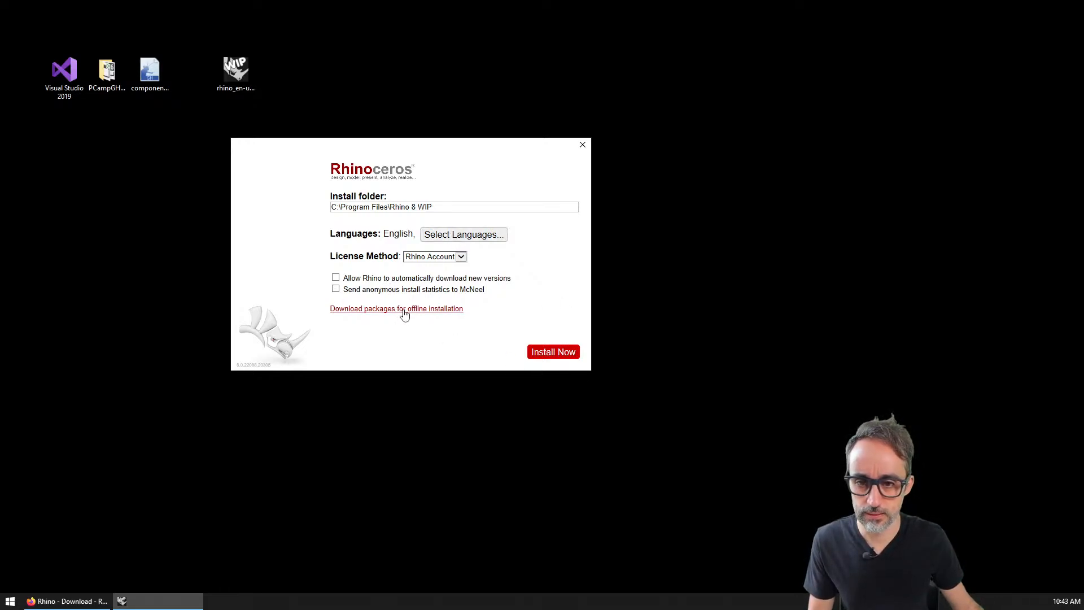
{"action": "left_click", "coordinate": [559, 357]}
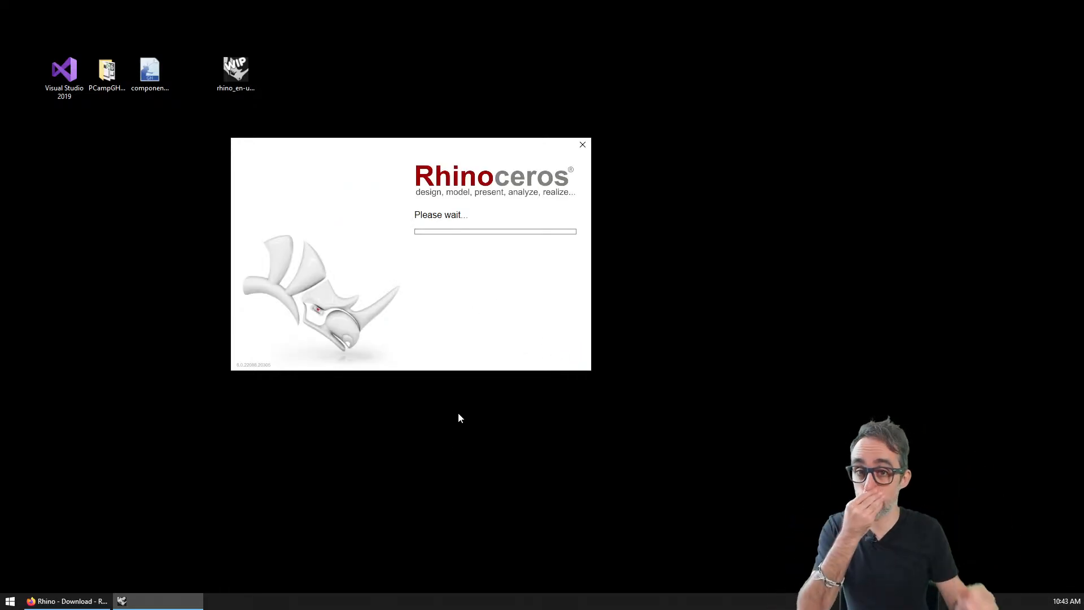
- Review the Rhino 8 WIP announcement and the installer download's progress in the browser, and return to the running installer
{"action": "left_click", "coordinate": [67, 601]}
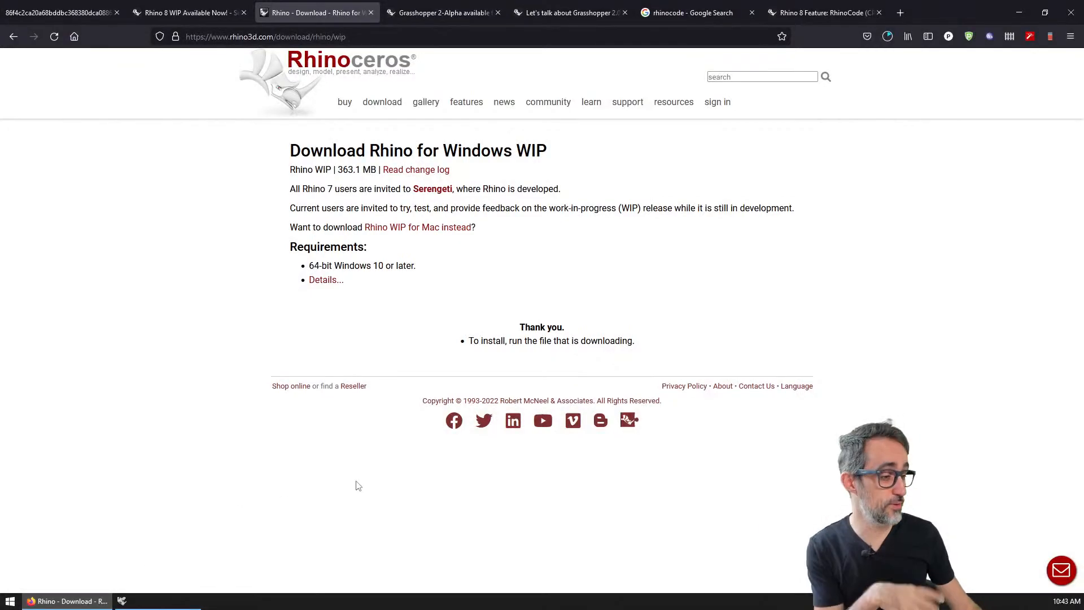
{"action": "left_click", "coordinate": [187, 13]}
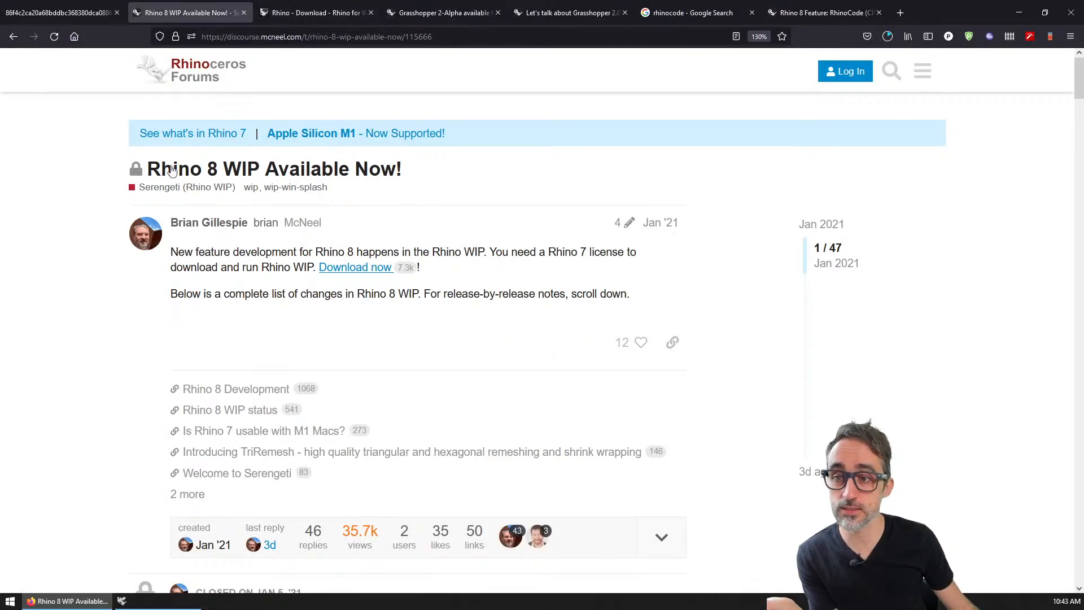
{"action": "left_click", "coordinate": [294, 12]}
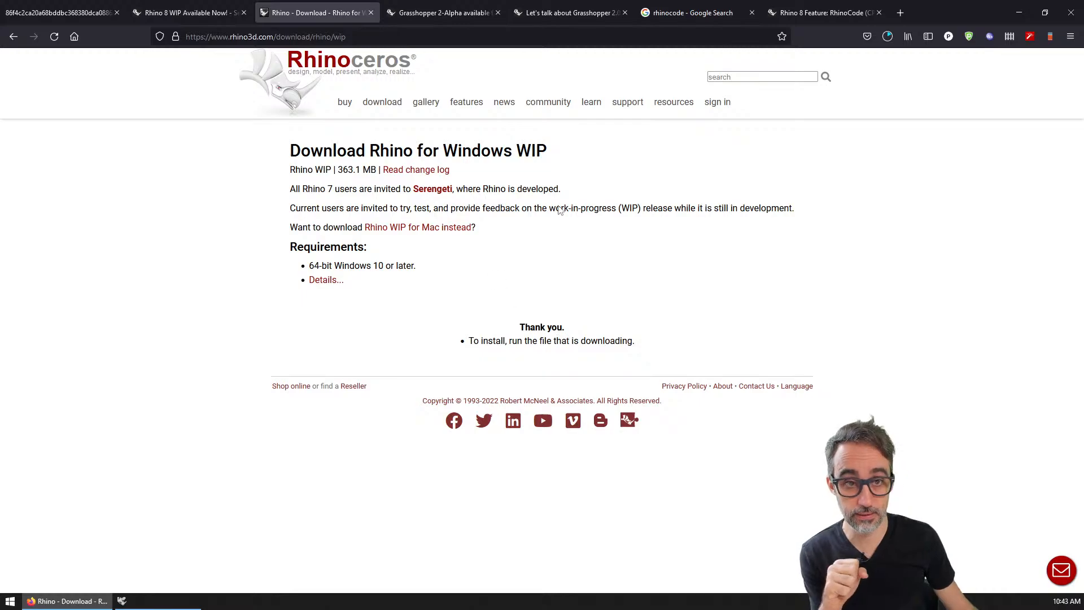
{"action": "left_click", "coordinate": [888, 36]}
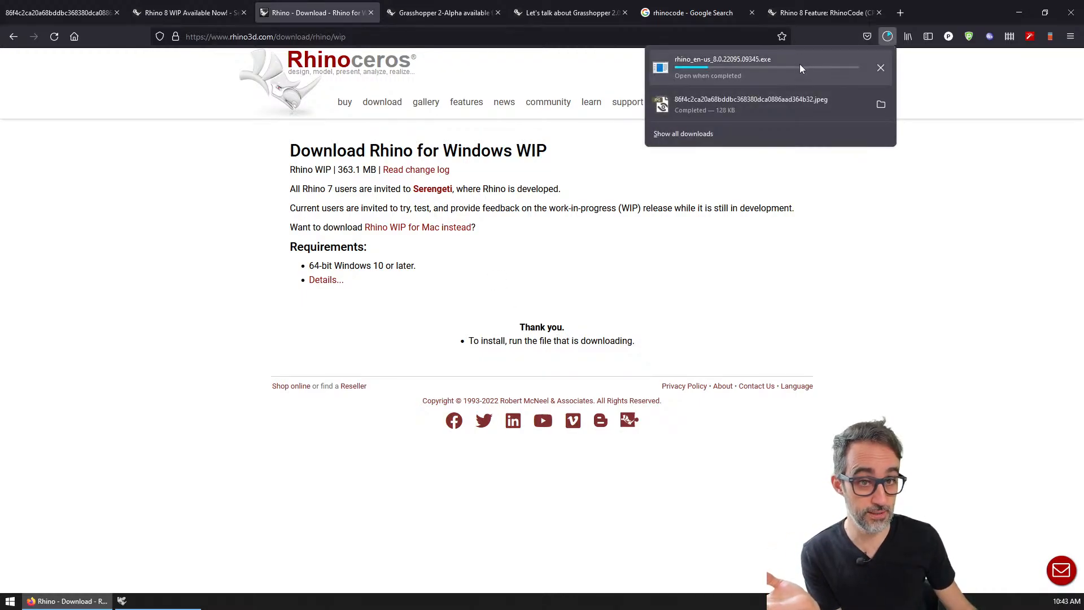
{"action": "left_click", "coordinate": [1019, 13]}
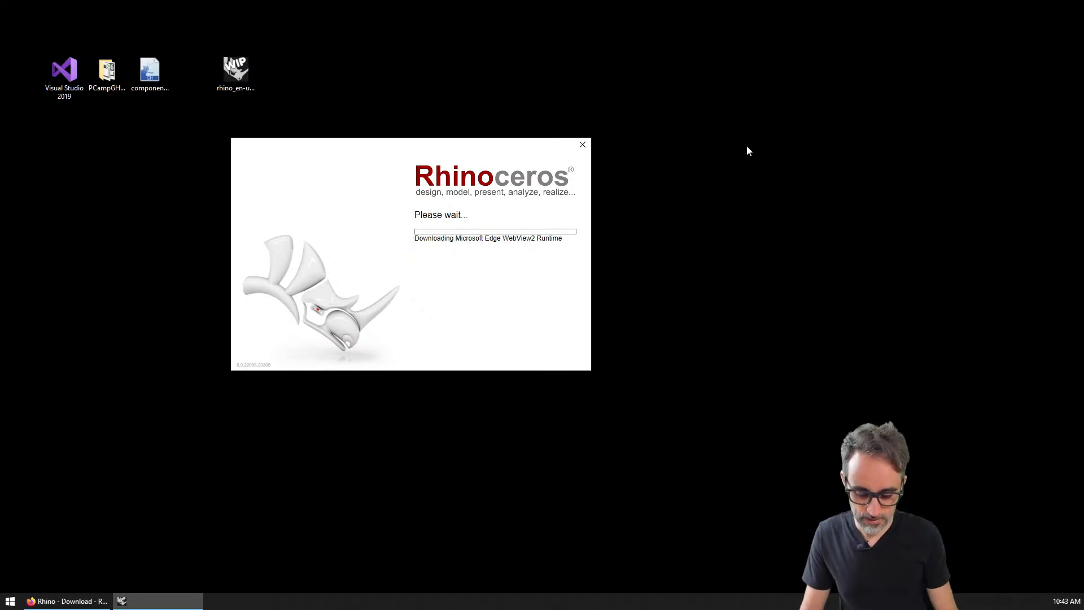
- Capture a full-screen screenshot of the desktop with the Rhinoceros installer running
{"action": "key", "text": "Print"}
{"action": "key", "text": "Escape"}
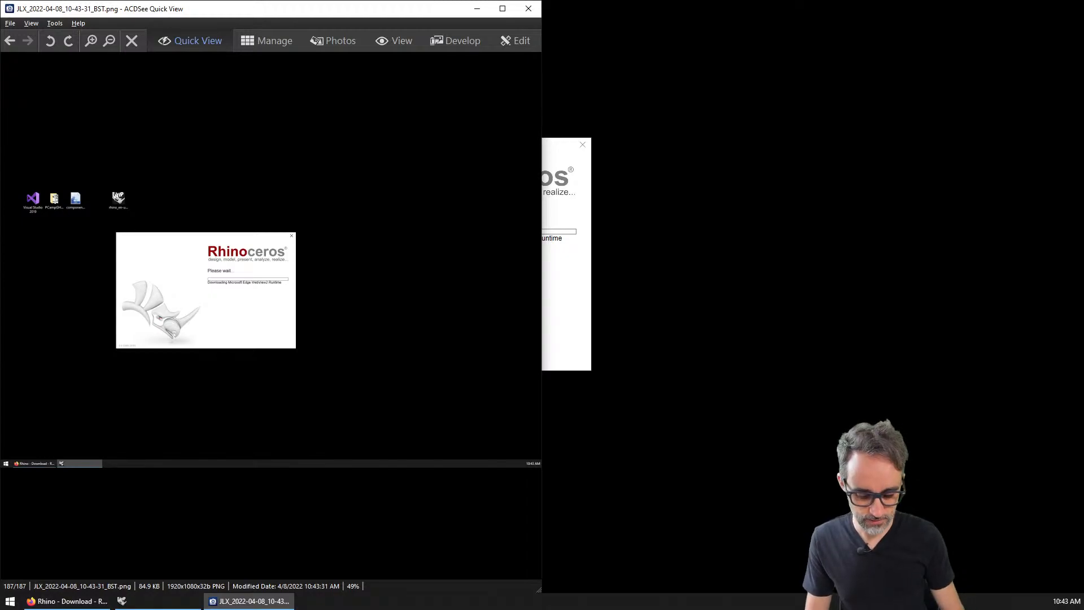
- Close the captured screenshot, cancel the browser's download of rhino_en-us_8.0.22095.09345.exe, and return to the running installer
{"action": "key", "text": "Escape"}
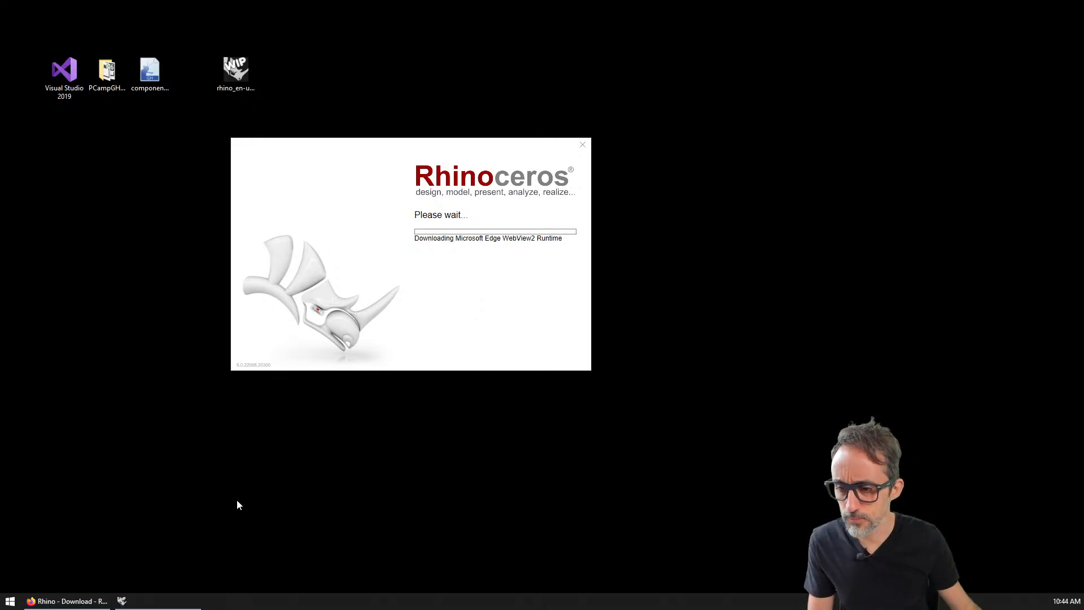
{"action": "left_click", "coordinate": [79, 602]}
{"action": "left_click", "coordinate": [887, 37]}
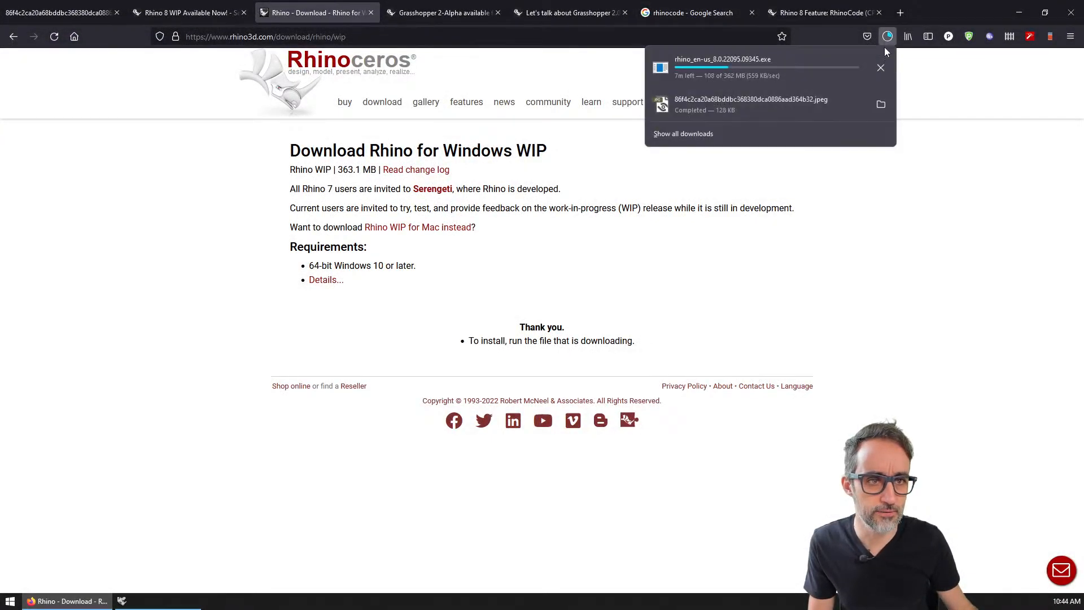
{"action": "left_click", "coordinate": [881, 65]}
{"action": "left_click", "coordinate": [881, 260]}
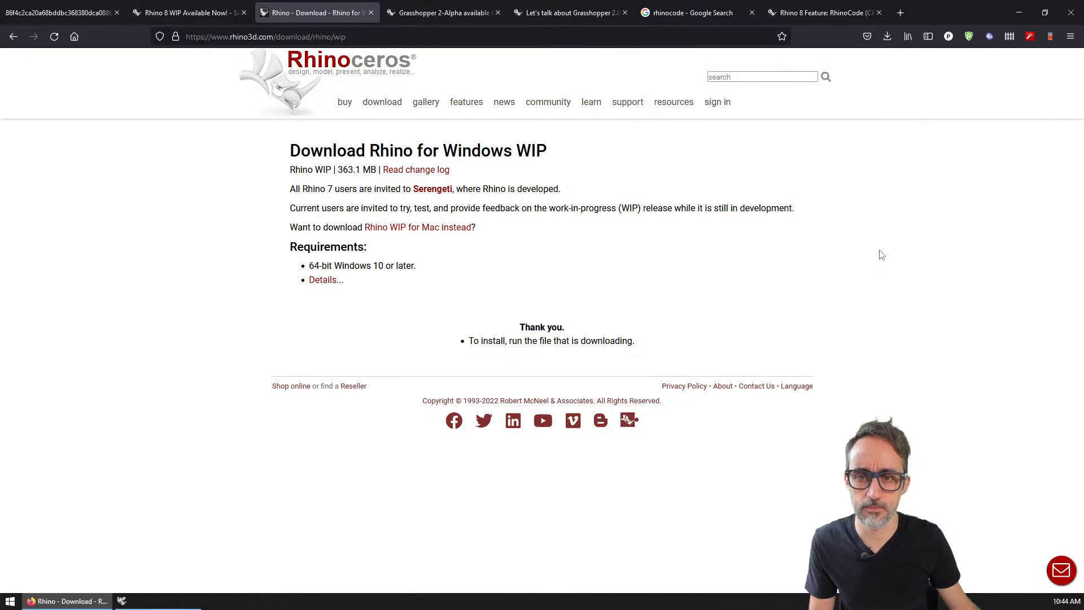
{"action": "left_click", "coordinate": [1017, 12]}
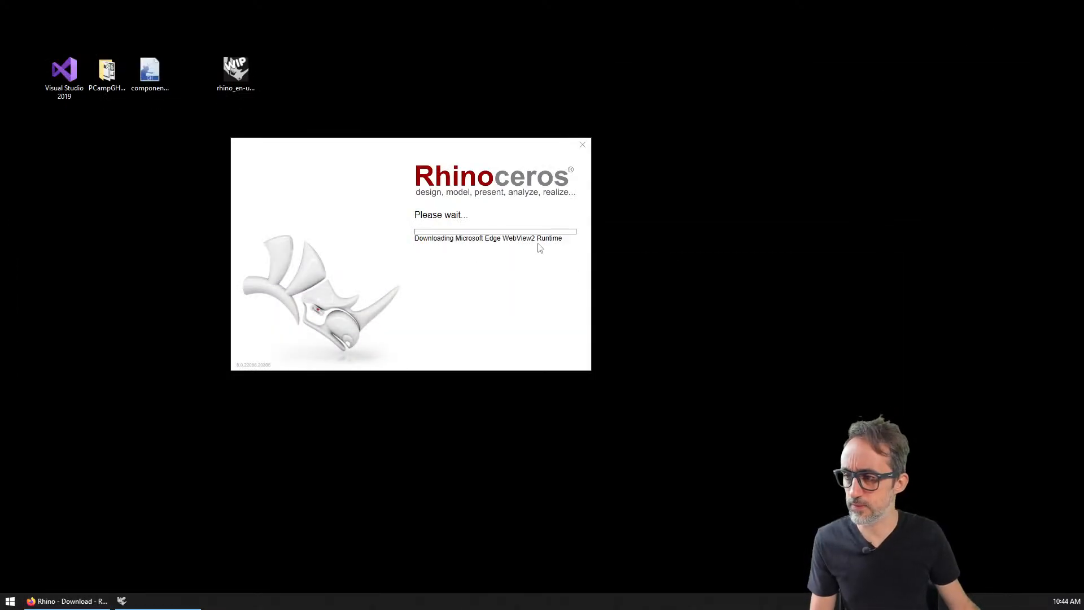
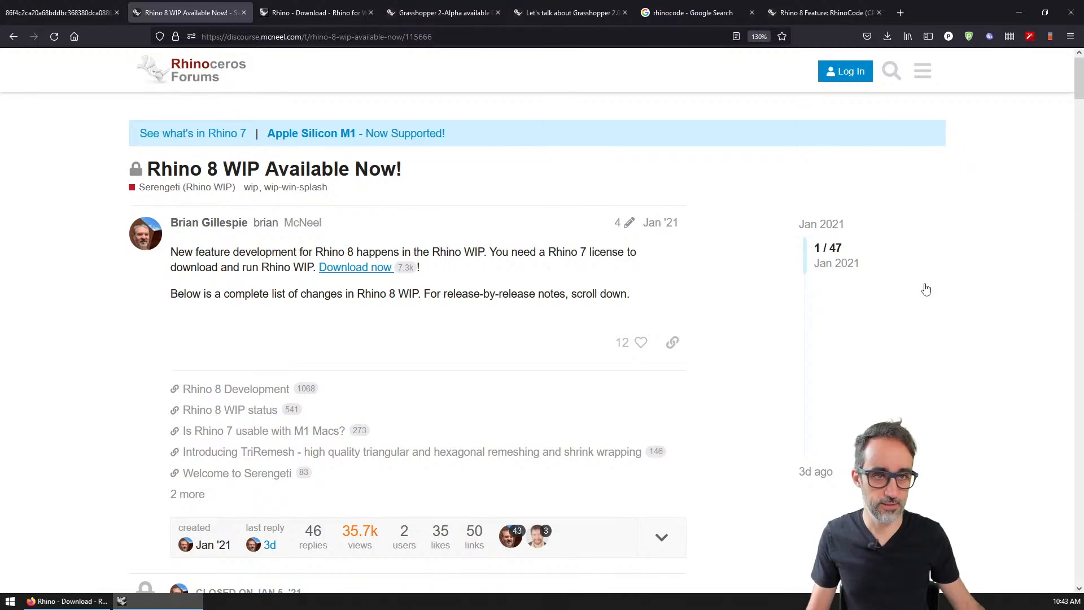
- Reset the forum page's zoom, follow its download link and review the Rhino for Windows WIP download page
{"action": "left_click", "coordinate": [759, 36]}
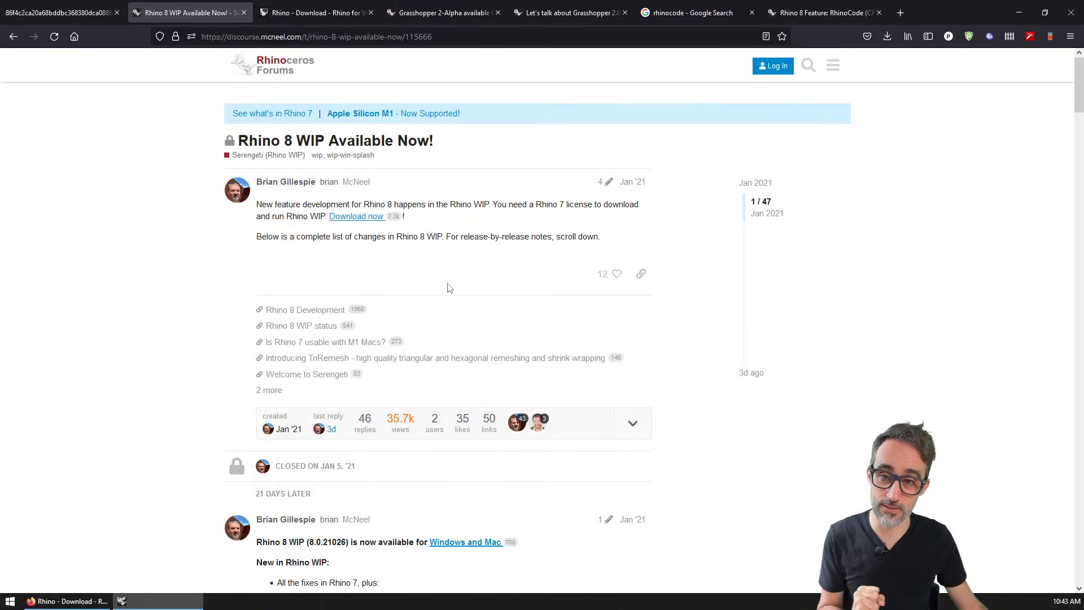
{"action": "left_click", "coordinate": [362, 218]}
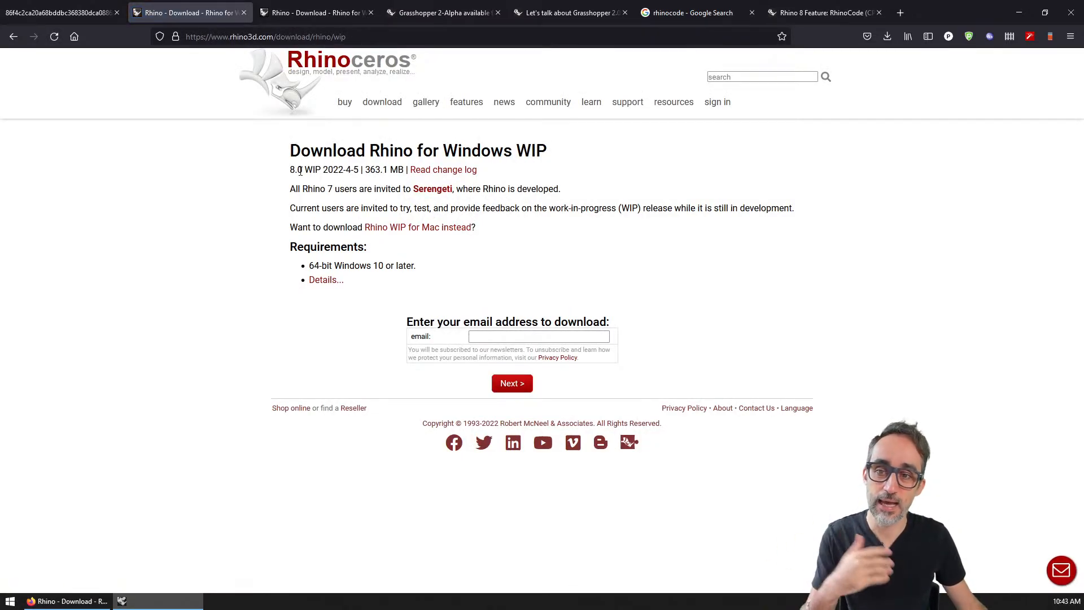
{"action": "left_click_drag", "start_coordinate": [504, 152], "coordinate": [547, 158]}
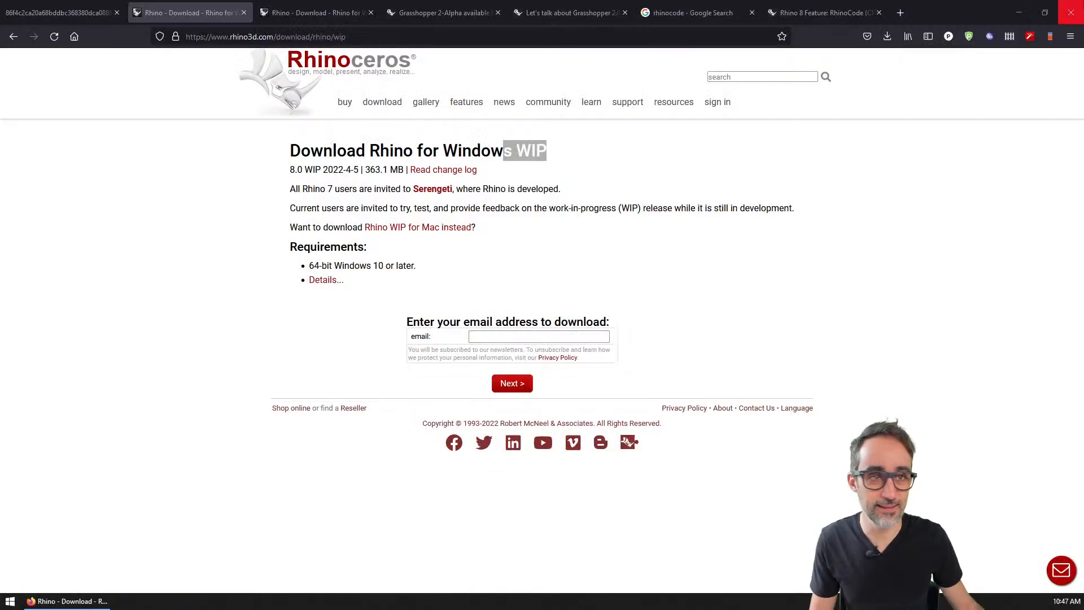
- Launch Rhino WIP from the desktop and maximize it with a taller command history, a wider Help panel and the Perspective viewport active
{"action": "left_click", "coordinate": [994, 15]}
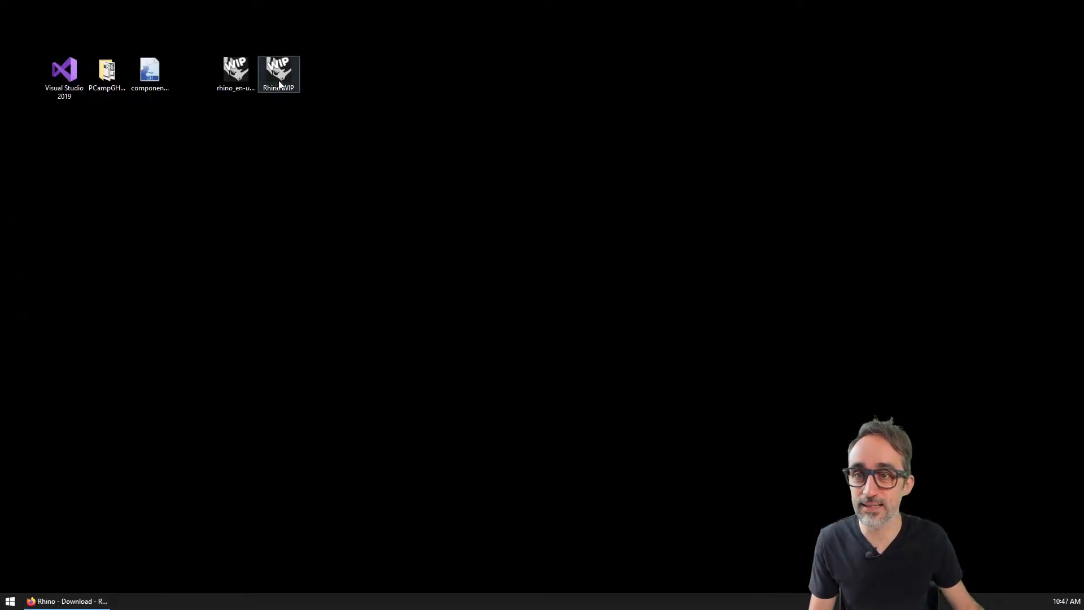
{"action": "left_click", "coordinate": [279, 80]}
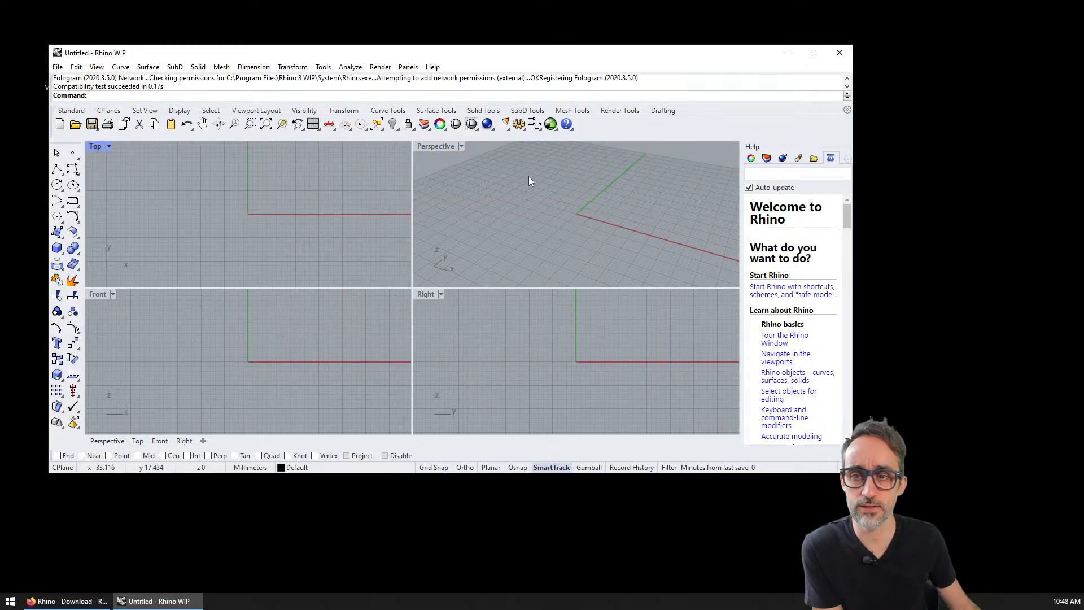
{"action": "left_click_drag", "start_coordinate": [491, 103], "coordinate": [490, 132]}
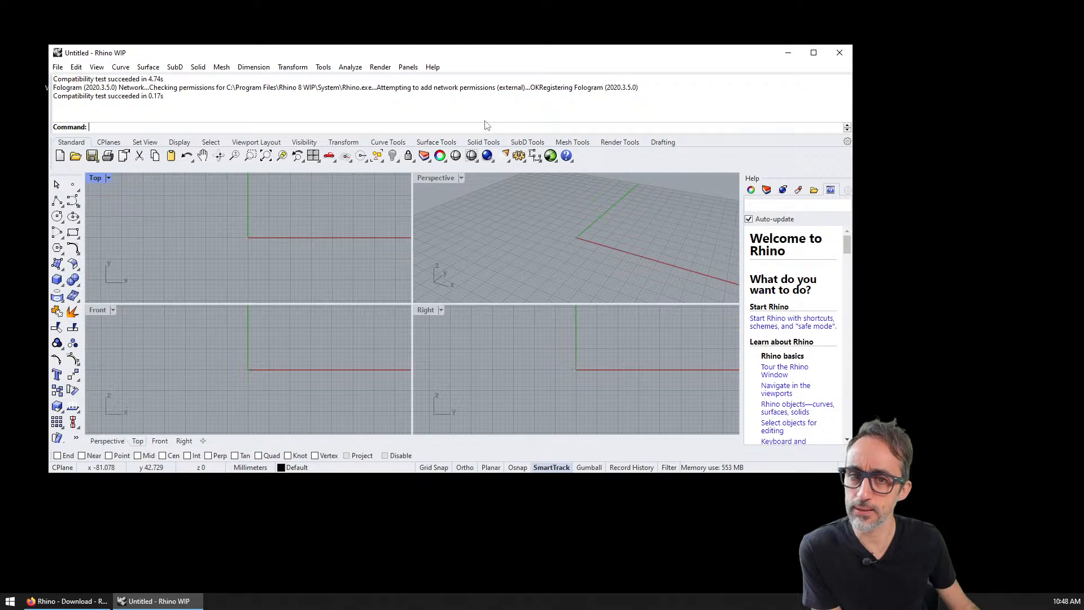
{"action": "left_click", "coordinate": [814, 52]}
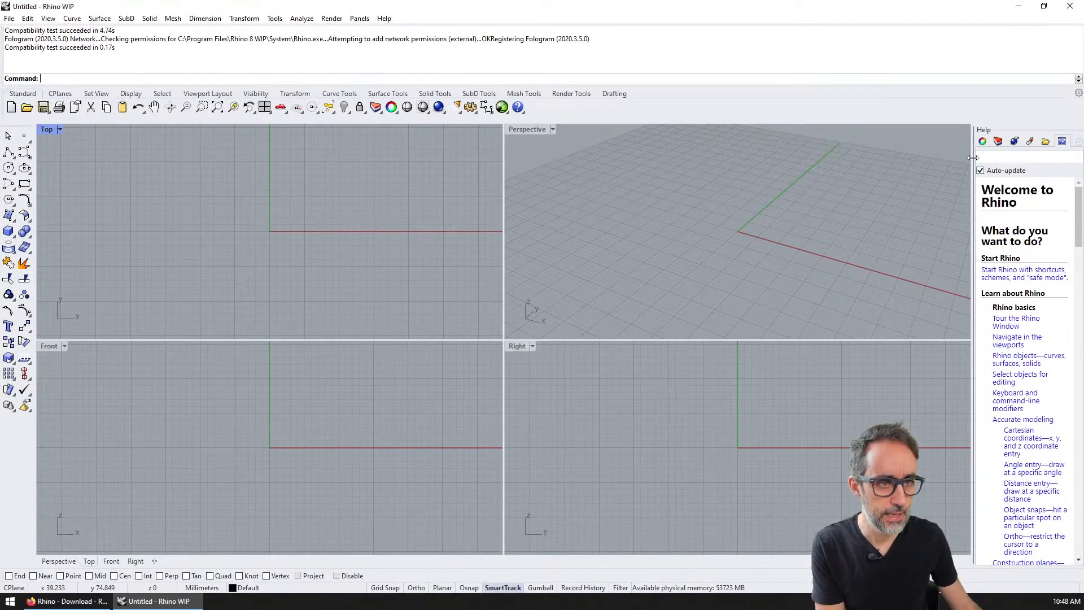
{"action": "left_click_drag", "start_coordinate": [974, 175], "coordinate": [879, 176]}
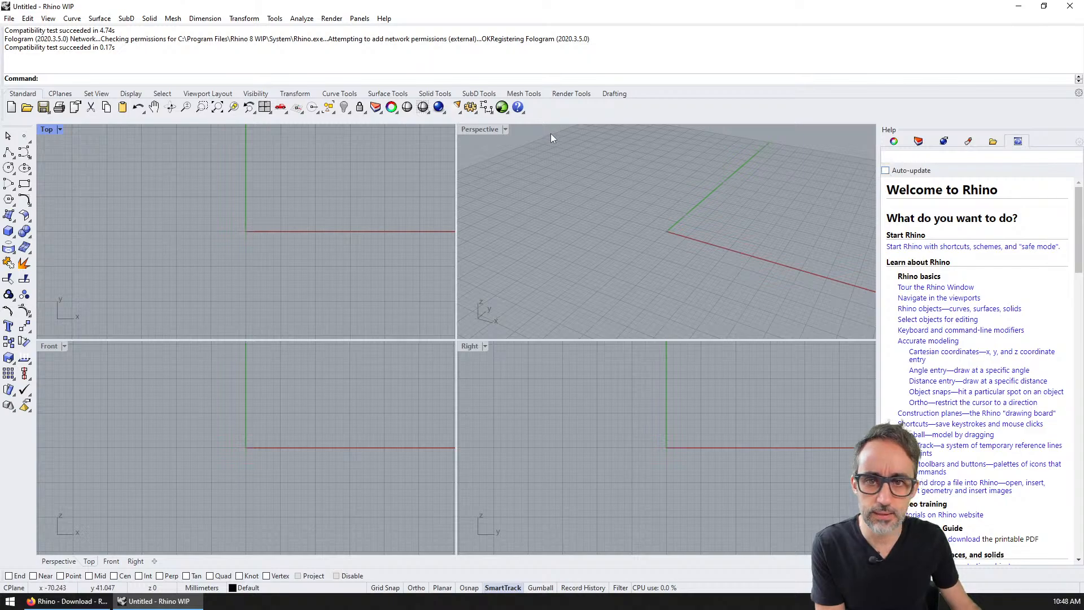
{"action": "left_click", "coordinate": [547, 181]}
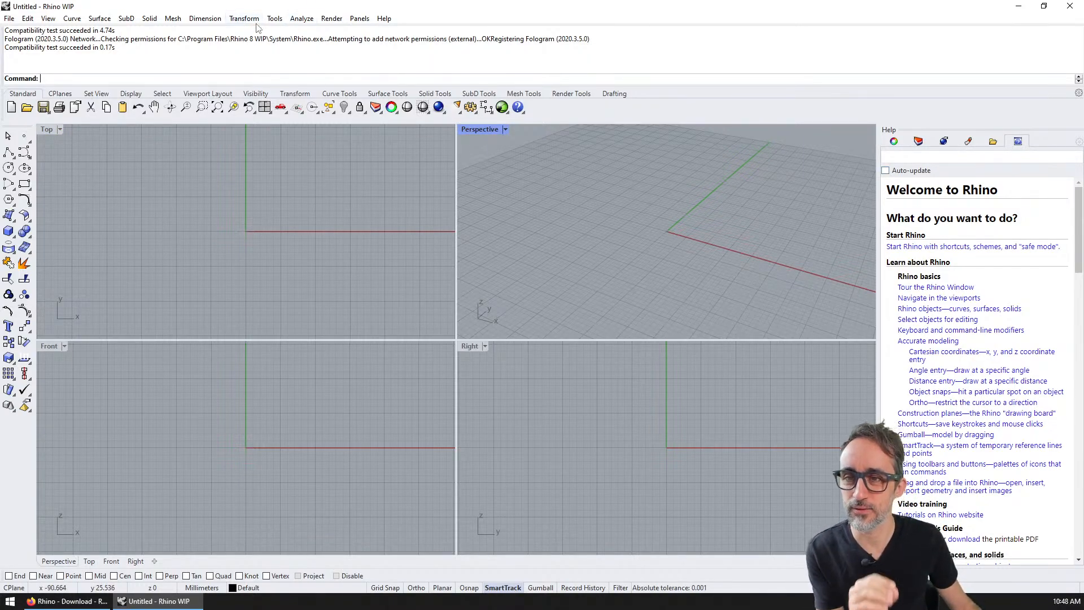
- Set the viewport background color to white (#FFFFFF) in the Appearance colors of Rhino Options
{"action": "left_click", "coordinate": [275, 19]}
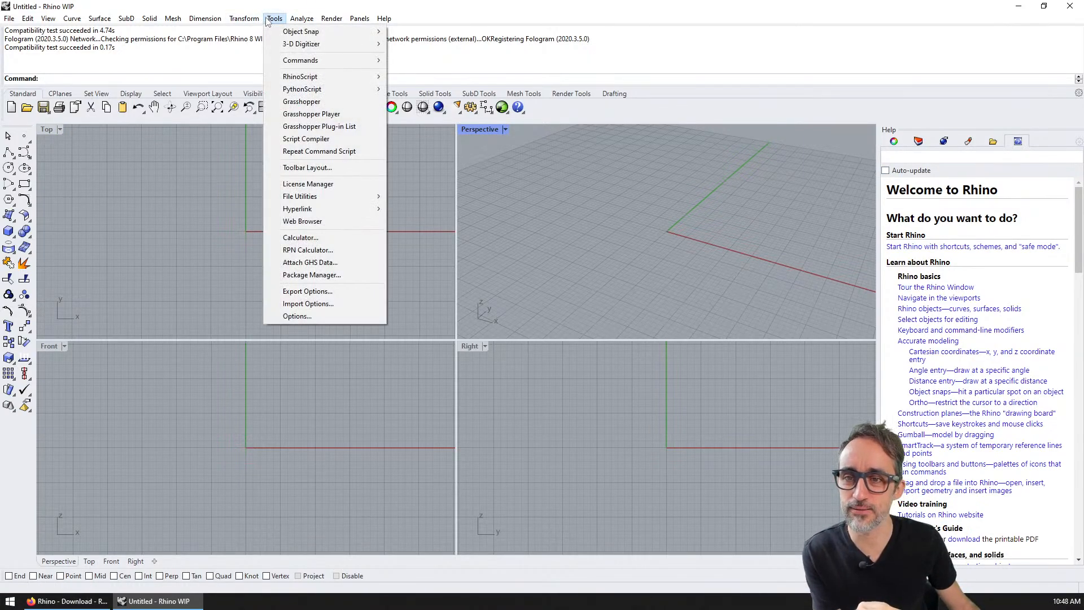
{"action": "left_click", "coordinate": [312, 317]}
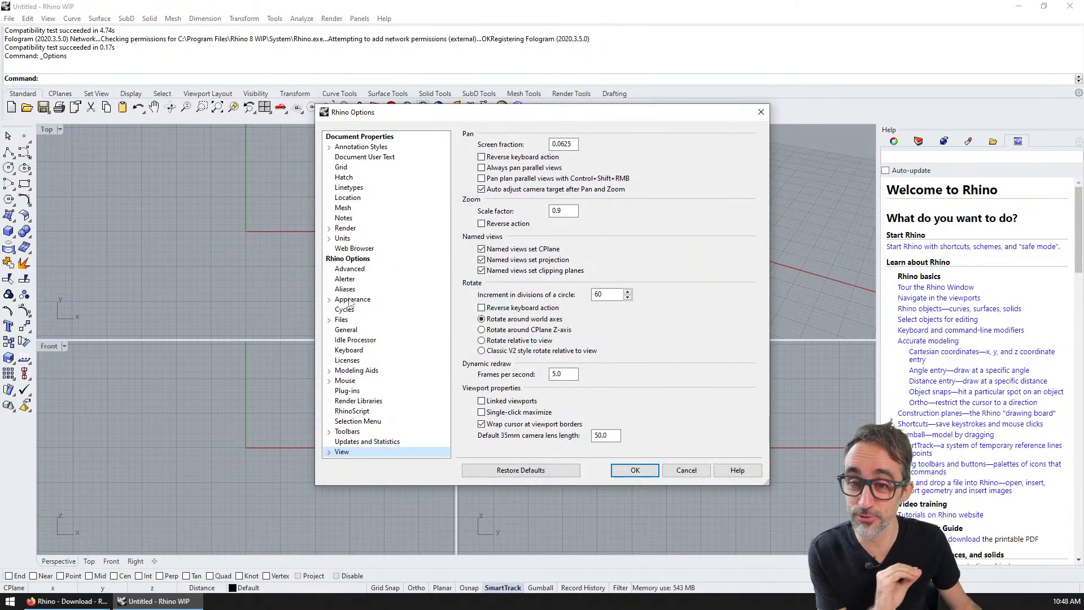
{"action": "double_click", "coordinate": [350, 299]}
{"action": "left_click", "coordinate": [354, 310]}
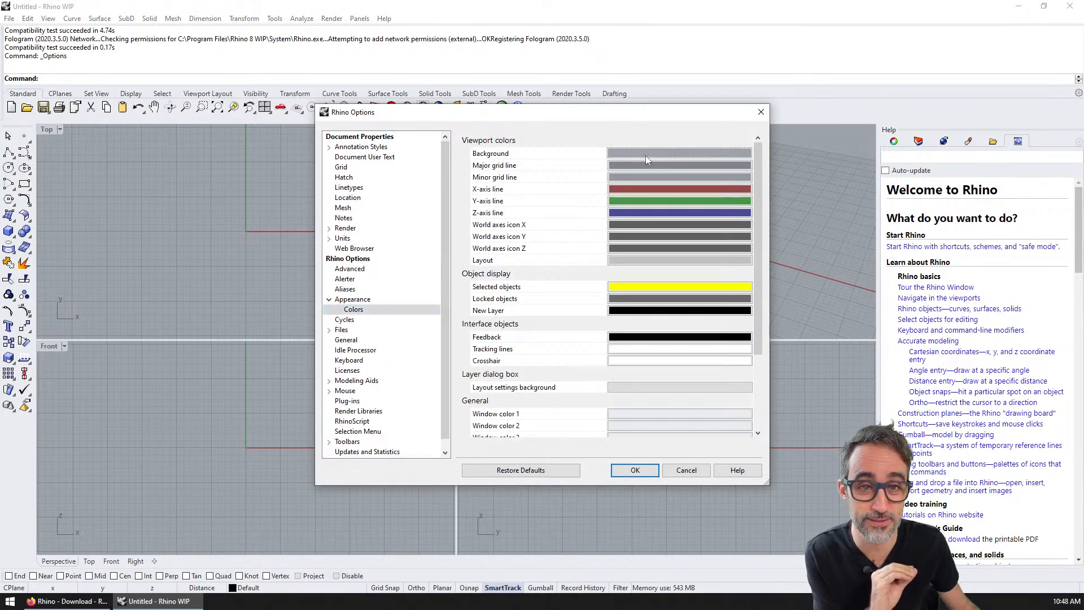
{"action": "left_click", "coordinate": [646, 155]}
{"action": "left_click", "coordinate": [638, 232]}
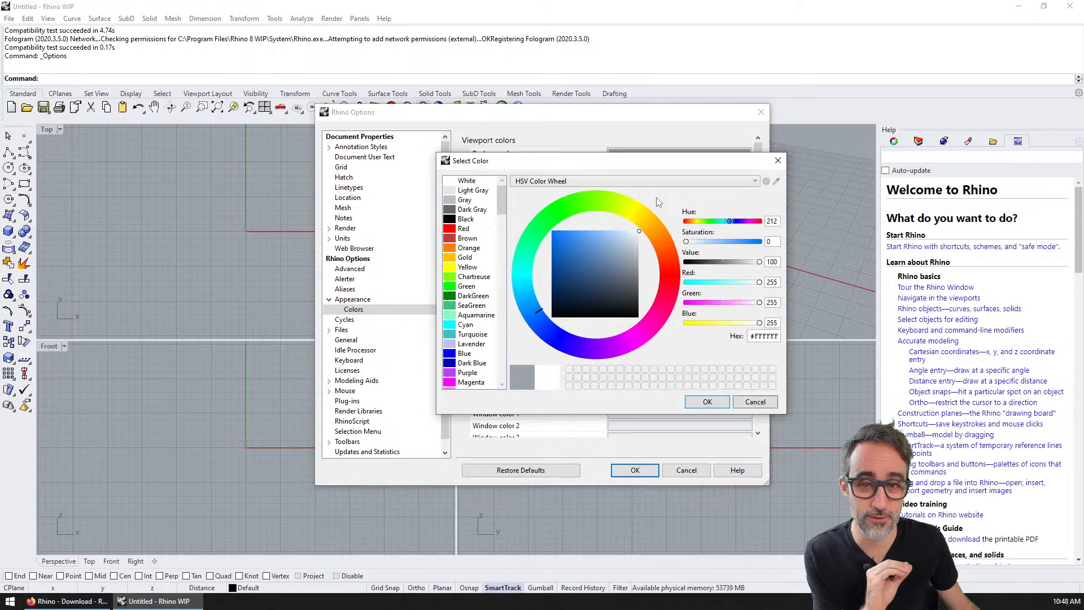
{"action": "left_click", "coordinate": [708, 402]}
- Lighten the major grid lines and minor grid lines to near-white colors and apply the Rhino Options
{"action": "left_click", "coordinate": [667, 162]}
{"action": "left_click", "coordinate": [639, 246]}
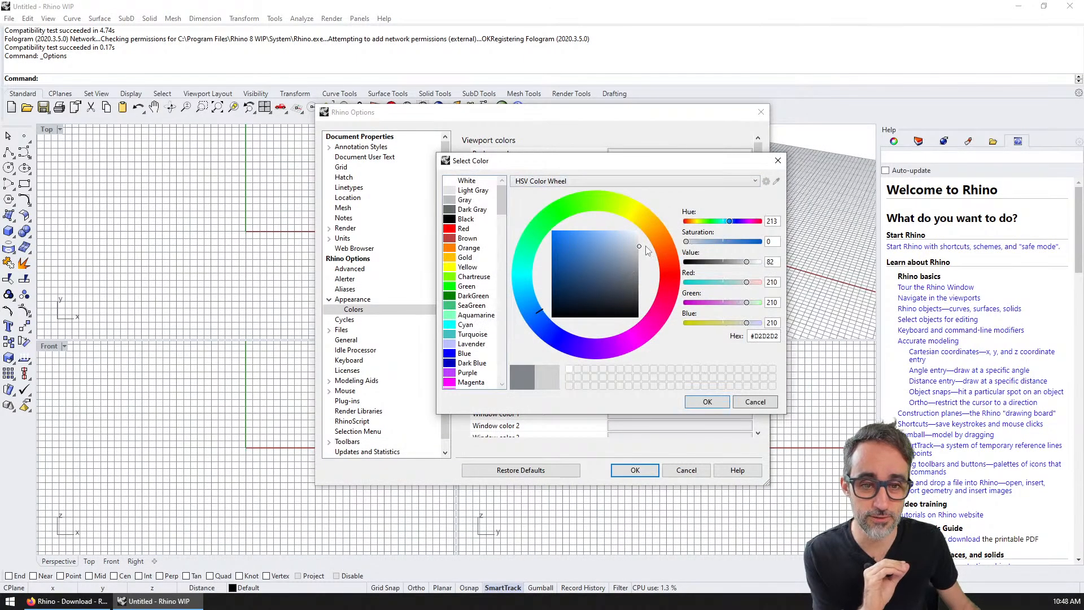
{"action": "left_click", "coordinate": [724, 403]}
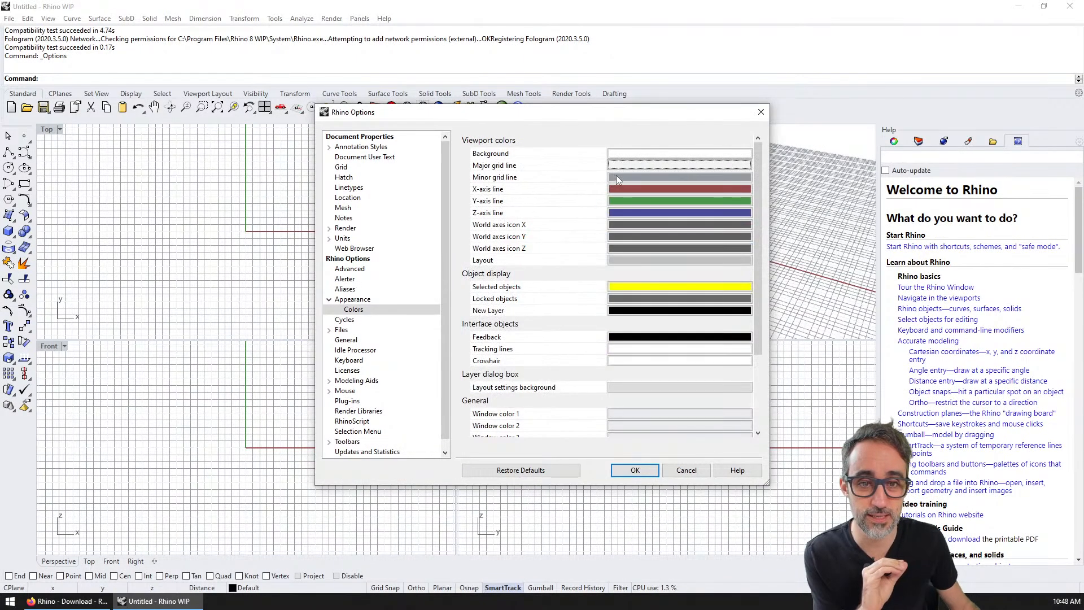
{"action": "left_click", "coordinate": [617, 178]}
{"action": "left_click", "coordinate": [639, 233]}
{"action": "left_click_drag", "start_coordinate": [648, 233], "coordinate": [648, 231]}
{"action": "left_click", "coordinate": [708, 402]}
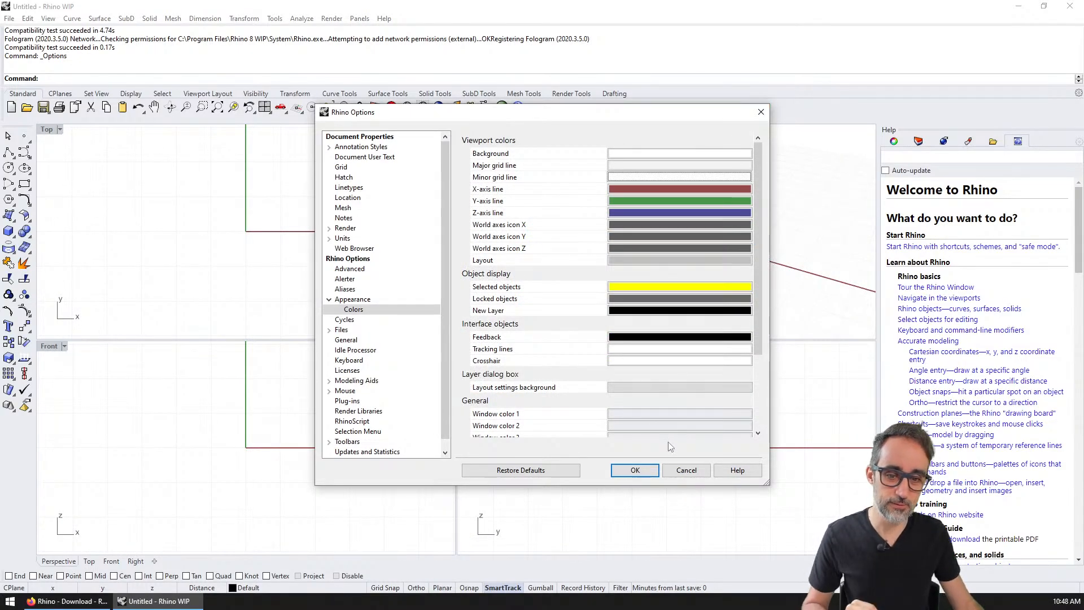
{"action": "left_click", "coordinate": [634, 471]}
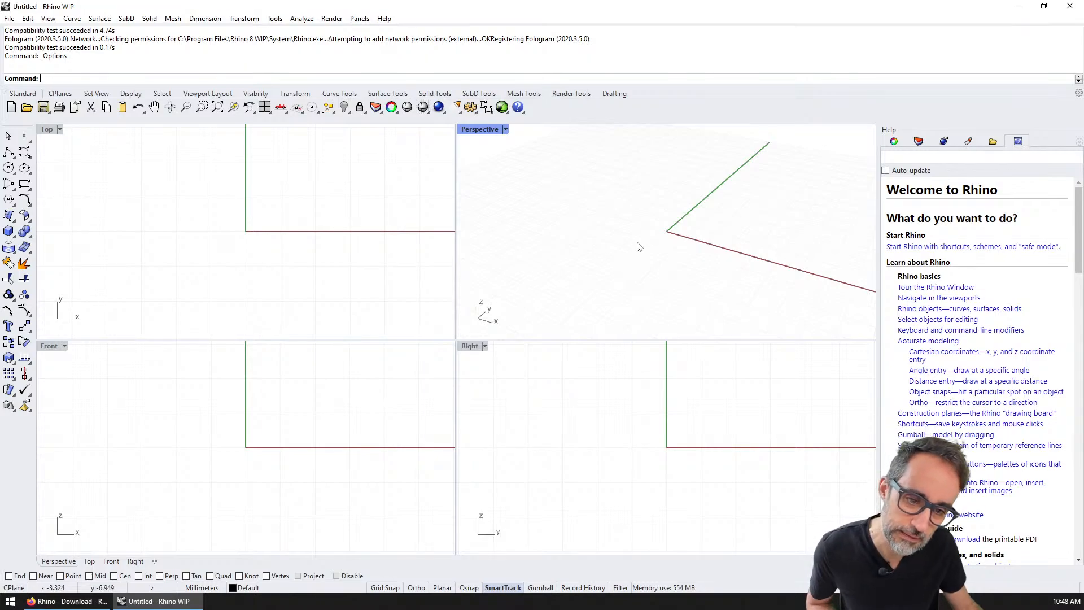
- Check the installed Rhino WIP version and build date on the startup splash screen, and close it
{"action": "mouse_move", "coordinate": [733, 245]}
{"action": "right_mouse_down"}
{"action": "mouse_move", "coordinate": [745, 242]}
{"action": "mouse_move", "coordinate": [724, 237]}
{"action": "right_mouse_up"}
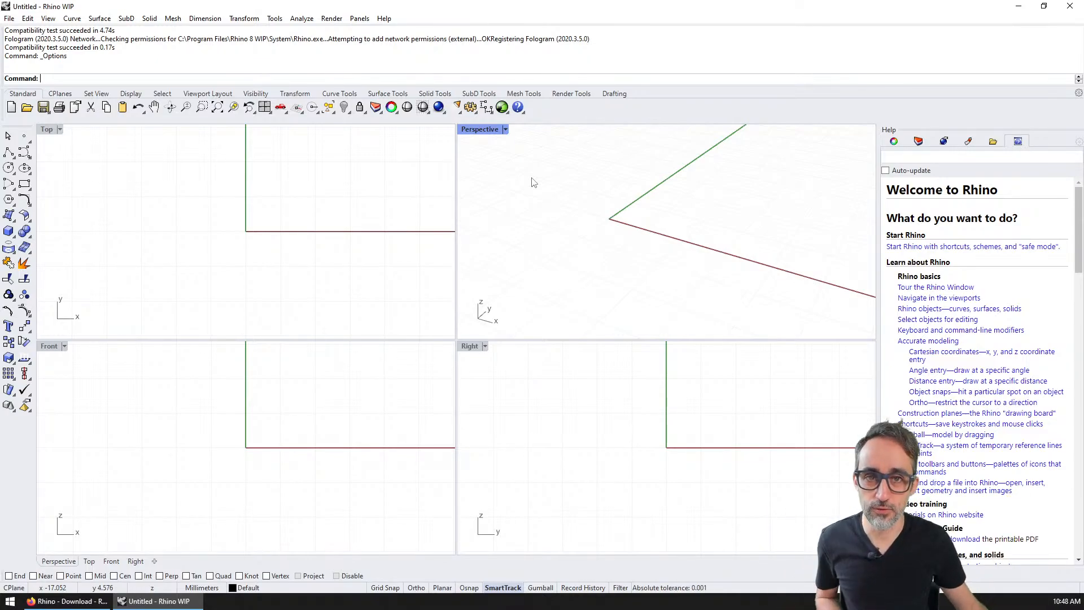
{"action": "left_click", "coordinate": [384, 19]}
{"action": "left_click", "coordinate": [447, 209]}
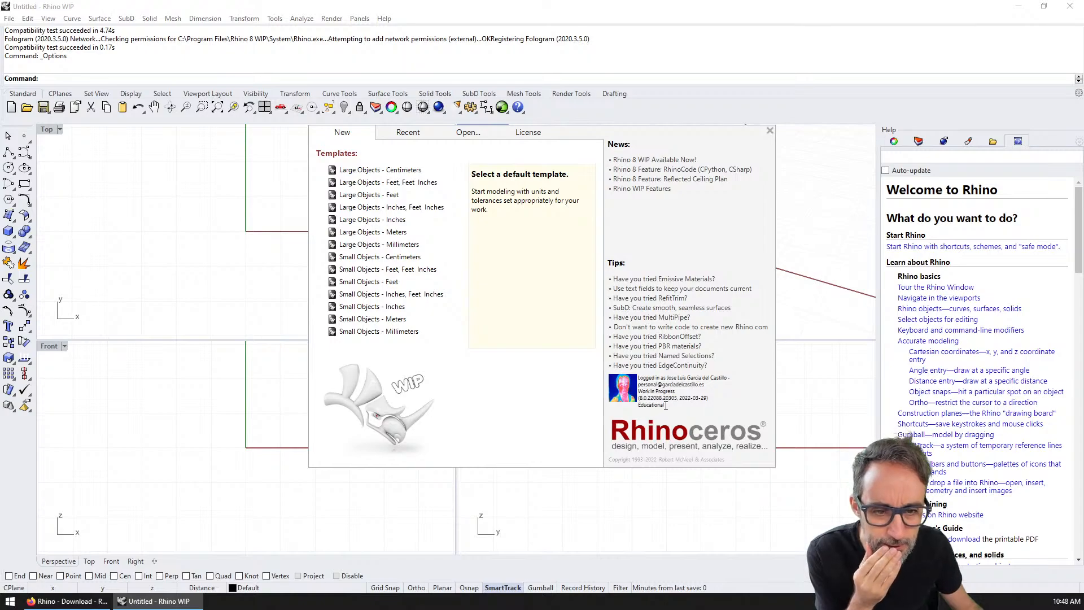
{"action": "left_click_drag", "start_coordinate": [712, 398], "coordinate": [638, 398]}
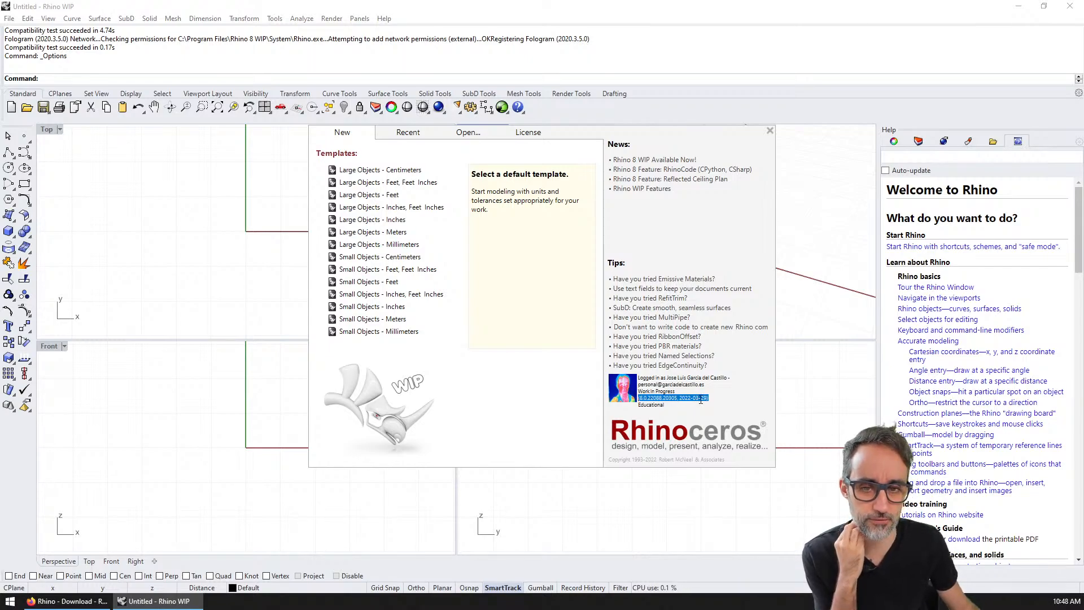
{"action": "left_click", "coordinate": [769, 132]}
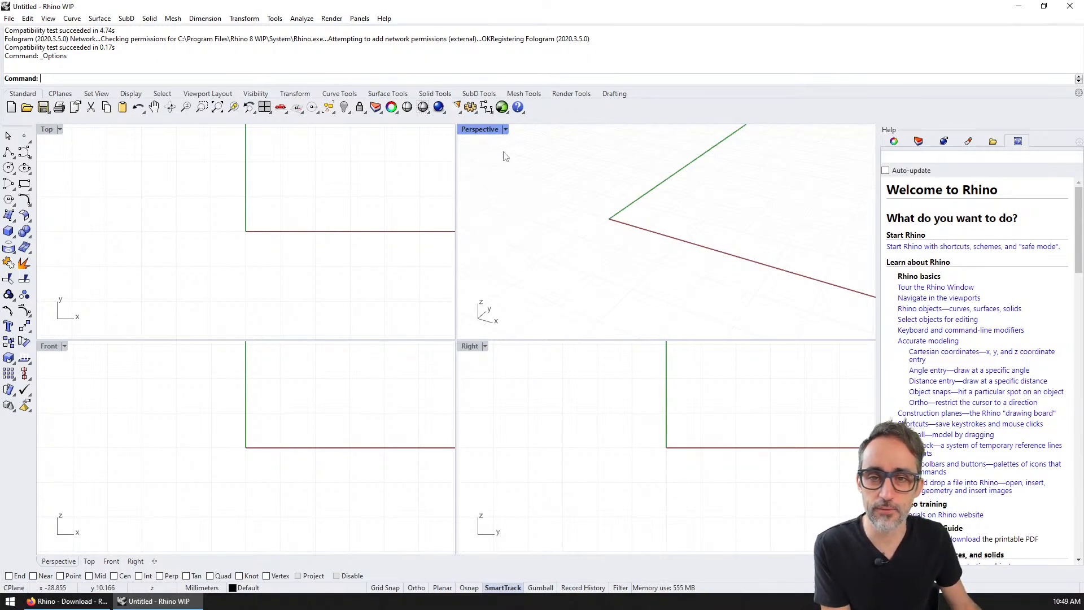
- Open the original Grasshopper editor for a look and close it
{"action": "left_click", "coordinate": [502, 107]}
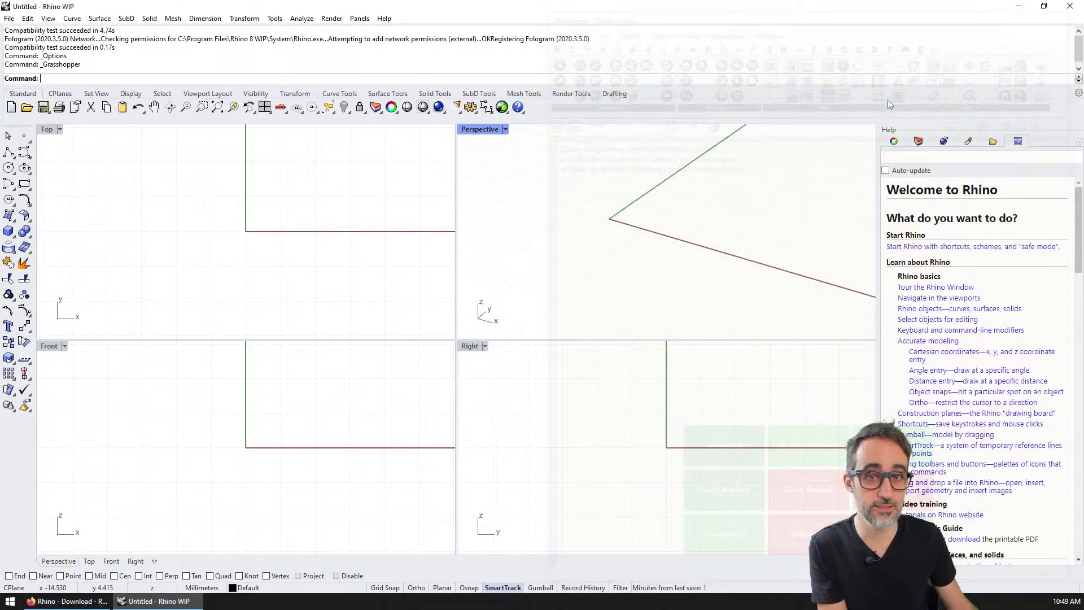
{"action": "left_click", "coordinate": [1067, 8]}
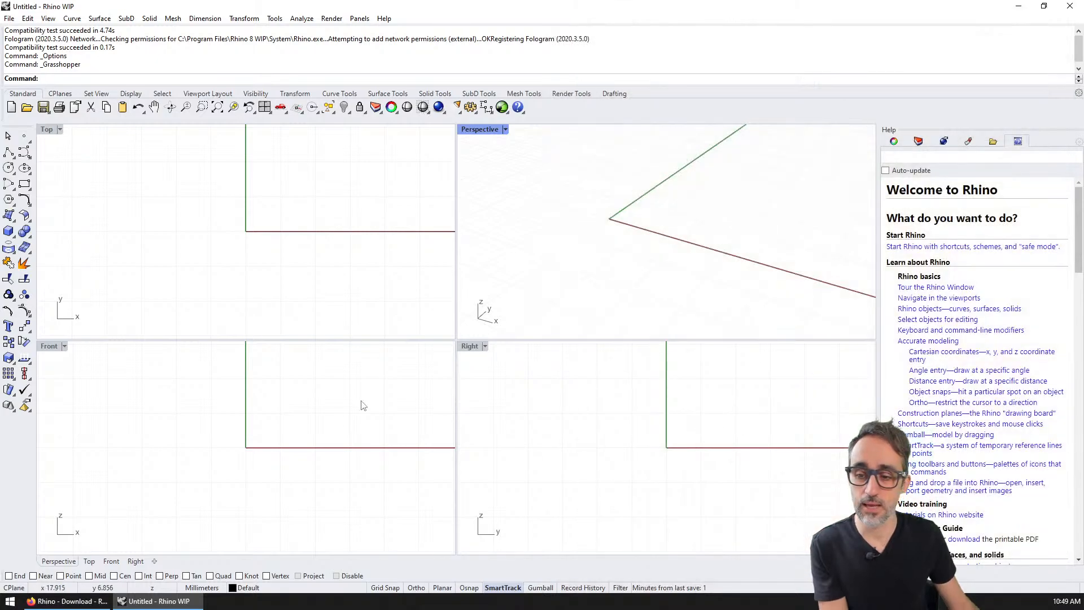
- Switch to the browser and look over the "Grasshopper 2-Alpha available for testing" and "Let's talk about Grasshopper 2.0" forum threads
{"action": "left_click", "coordinate": [79, 601]}
{"action": "left_click", "coordinate": [418, 8]}
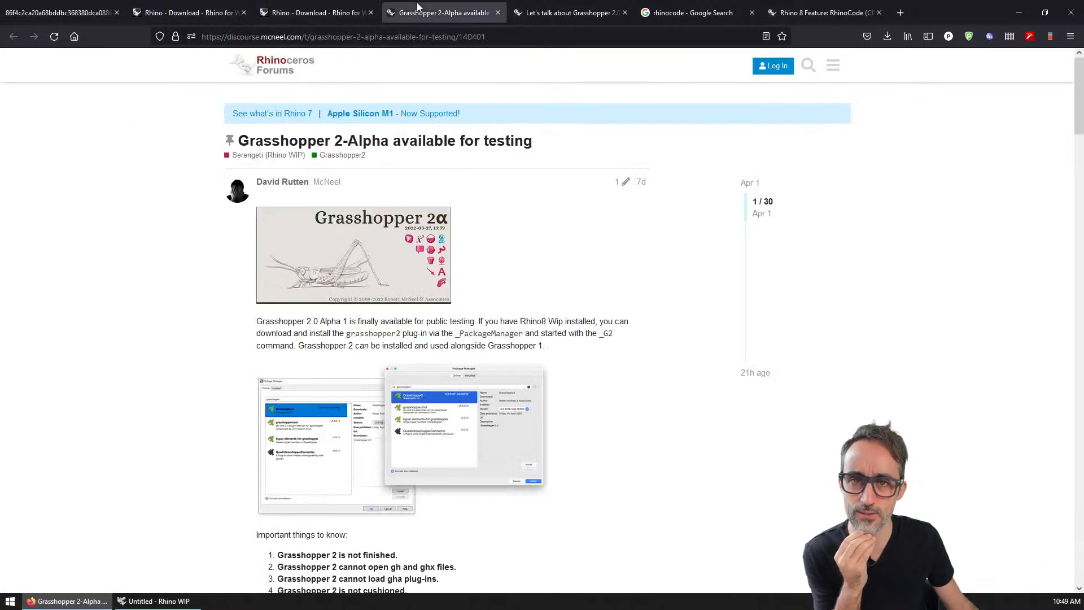
{"action": "left_click", "coordinate": [525, 4]}
{"action": "mouse_move", "coordinate": [553, 5]}
{"action": "left_mouse_down"}
{"action": "mouse_move", "coordinate": [436, 5]}
{"action": "mouse_move", "coordinate": [565, 7]}
{"action": "left_mouse_up"}
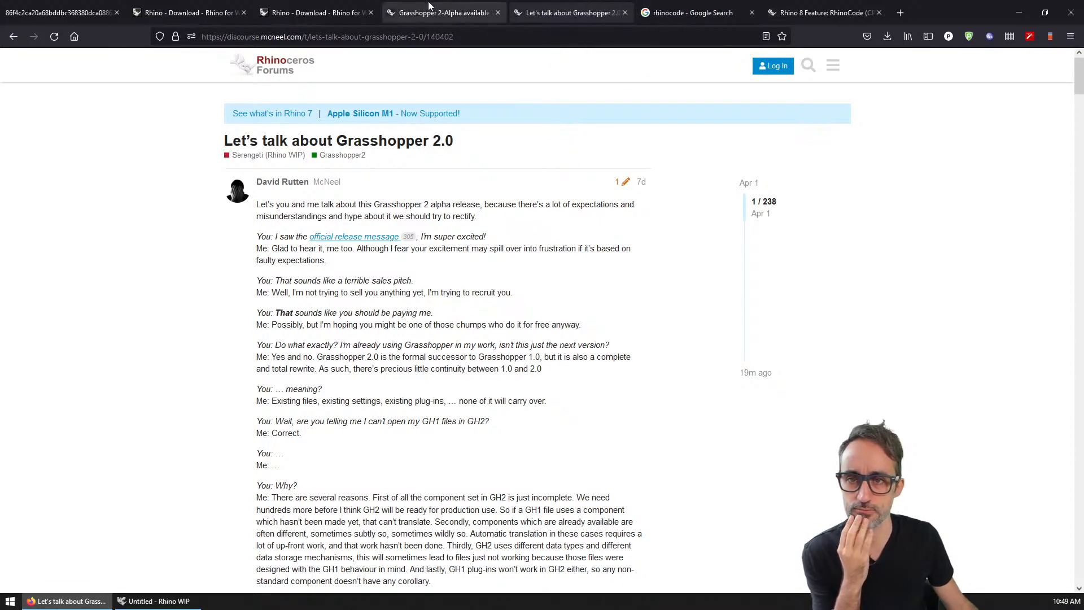
{"action": "left_click", "coordinate": [431, 8]}
- Enlarge the Grasshopper 2-Alpha thread to 120% and read its opening paragraph about the Rhino 8 WIP requirement and plug-in installation
{"action": "scroll", "coordinate": [569, 292], "scroll_direction": "up", "scroll_amount": 2, "text": "ctrl"}
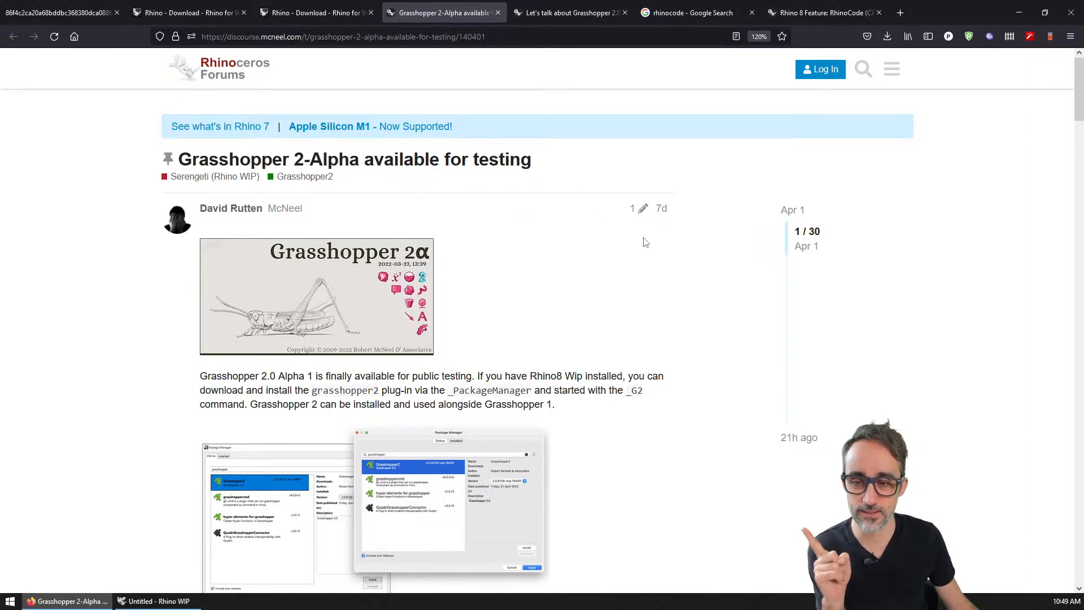
{"action": "scroll", "coordinate": [643, 242], "scroll_direction": "down", "scroll_amount": 3}
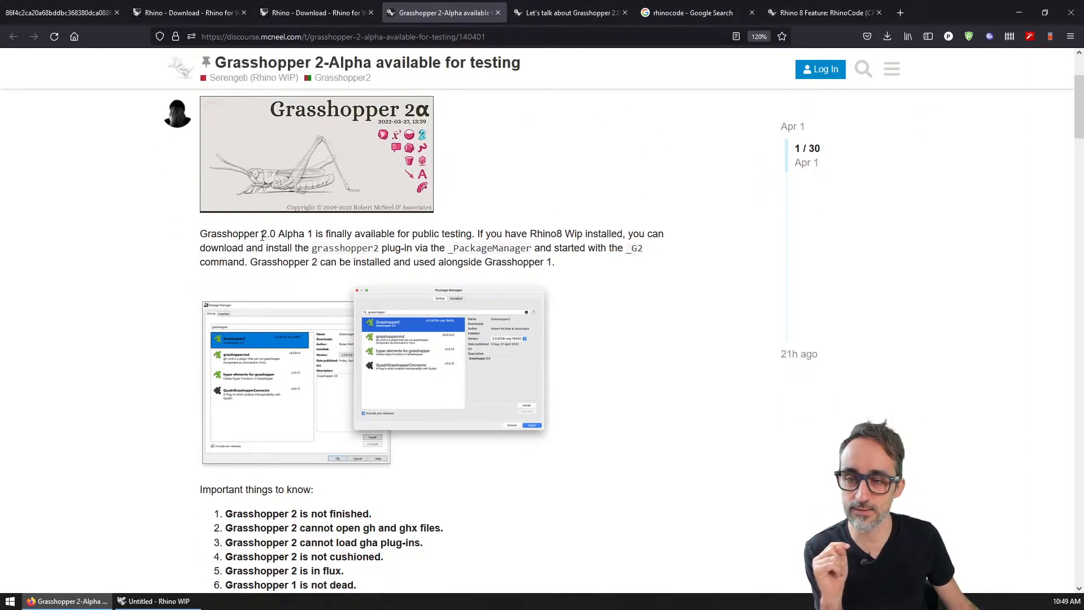
{"action": "left_click_drag", "start_coordinate": [201, 234], "coordinate": [329, 234]}
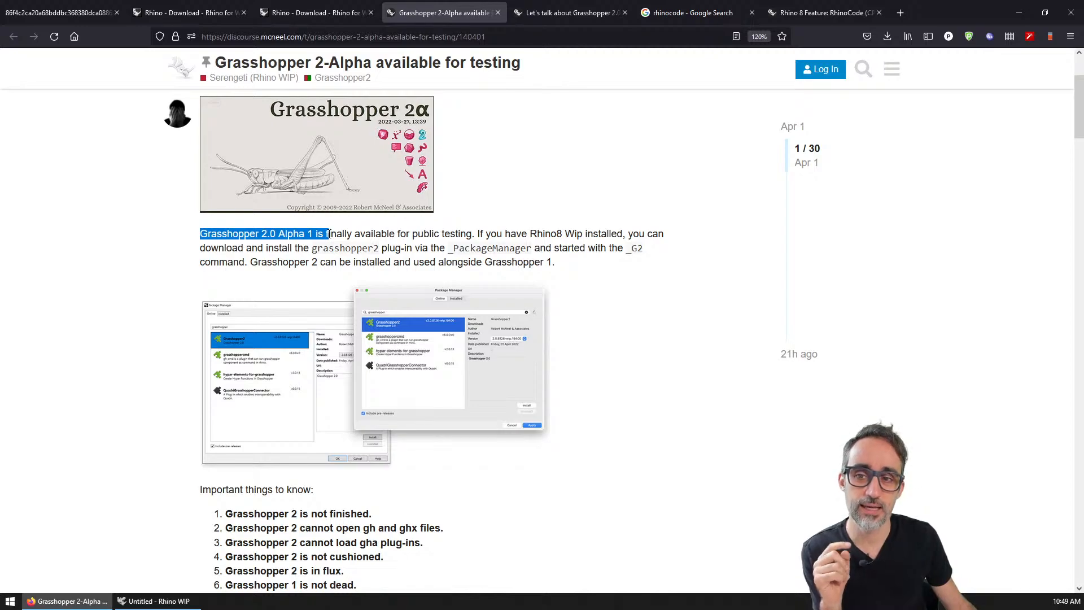
{"action": "left_click", "coordinate": [527, 230]}
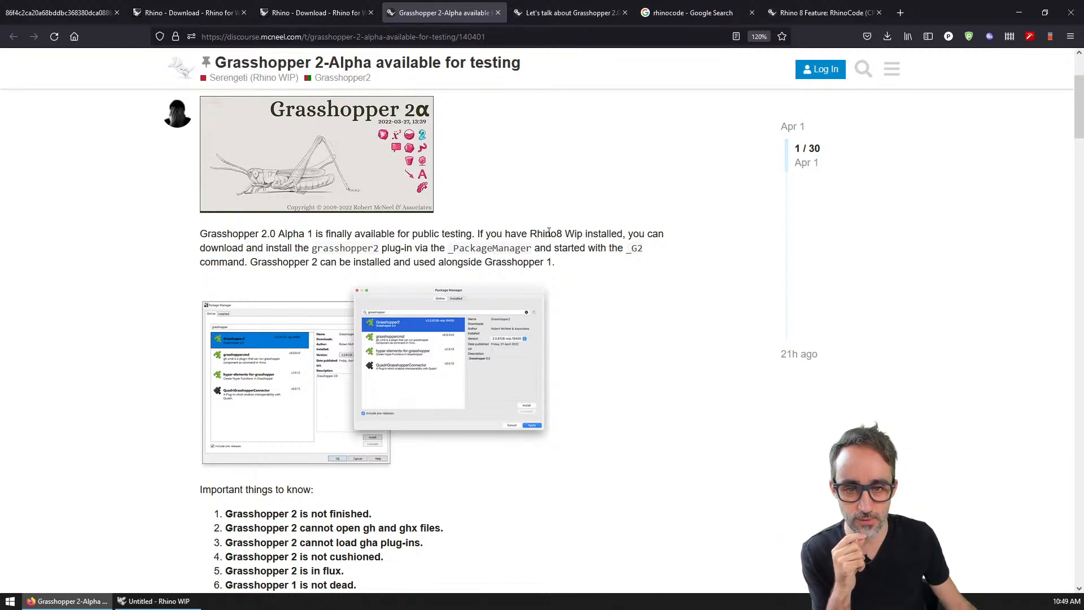
{"action": "left_click_drag", "start_coordinate": [537, 234], "coordinate": [601, 234]}
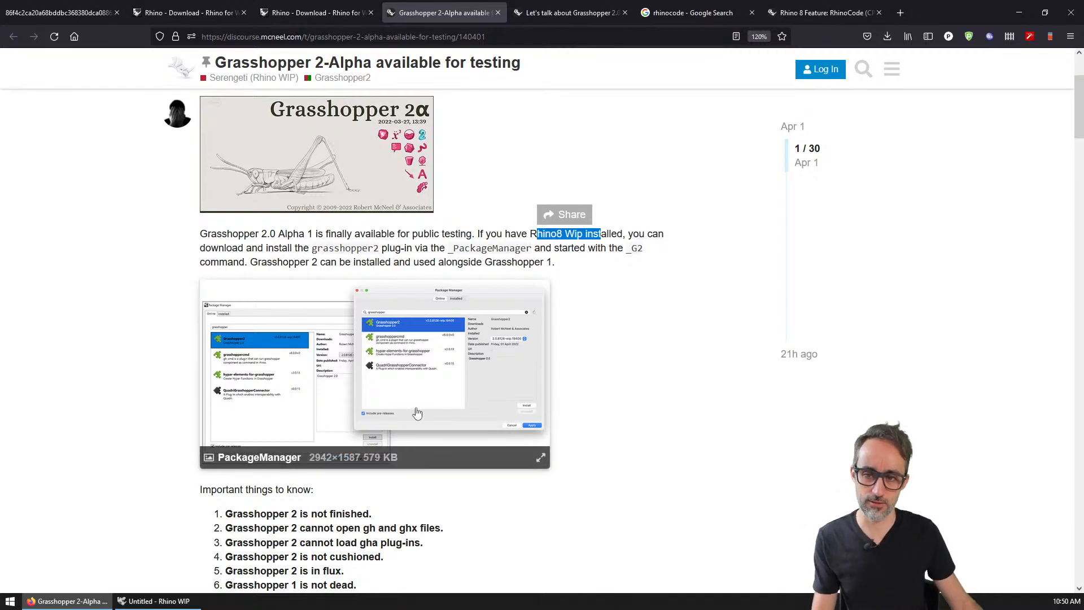
- Arrange the Grasshopper 2-Alpha forum thread and the Rhino WIP window side by side, and reduce the thread's zoom
{"action": "left_click", "coordinate": [757, 367]}
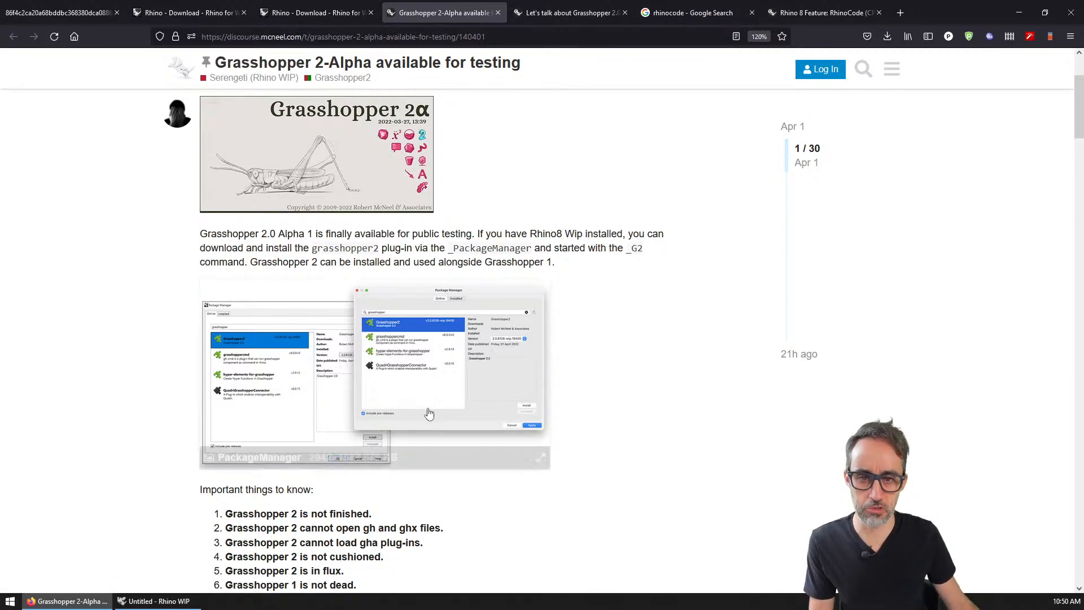
{"action": "left_click", "coordinate": [150, 602]}
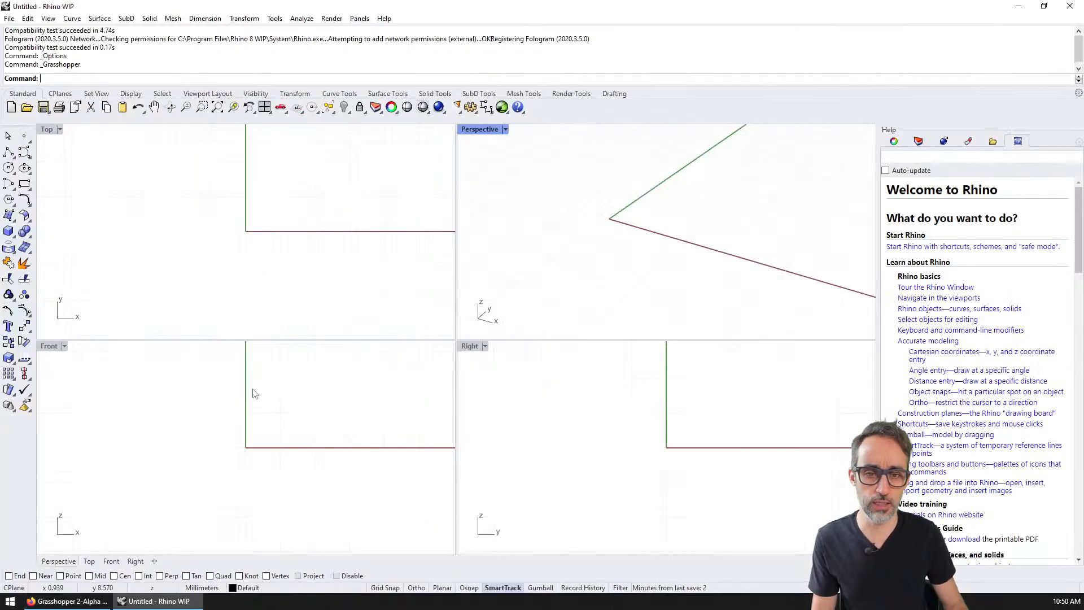
{"action": "key", "text": "super+Right"}
{"action": "key", "text": "super+Left"}
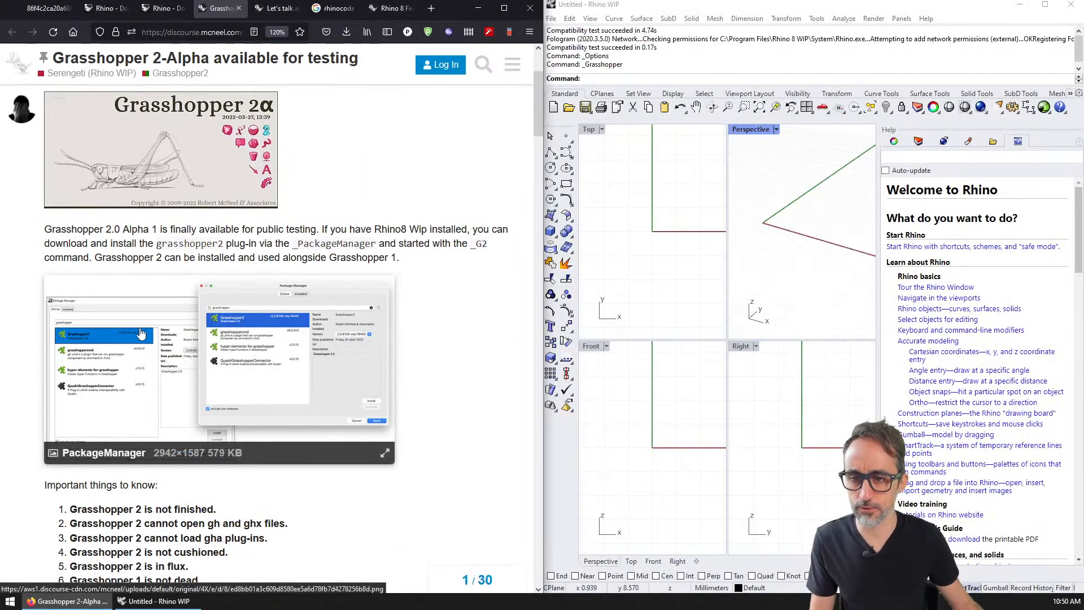
{"action": "scroll", "coordinate": [249, 331], "scroll_direction": "down", "scroll_amount": 2, "text": "ctrl"}
- Close the docked Help panel in Rhino to give the viewports more room
{"action": "left_click", "coordinate": [666, 153]}
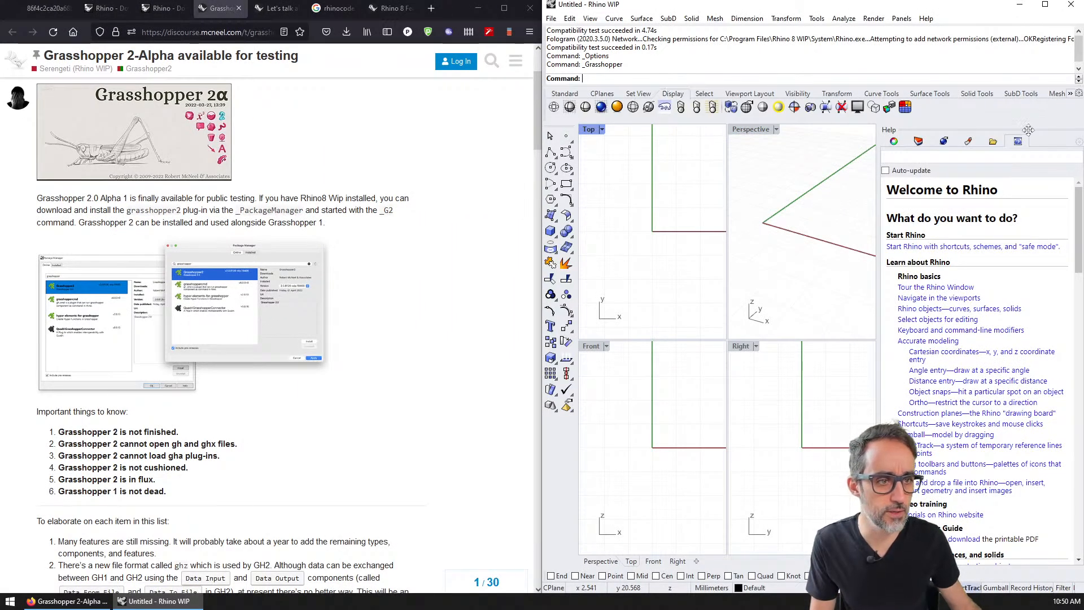
{"action": "left_click", "coordinate": [1079, 142]}
{"action": "left_click", "coordinate": [1026, 587]}
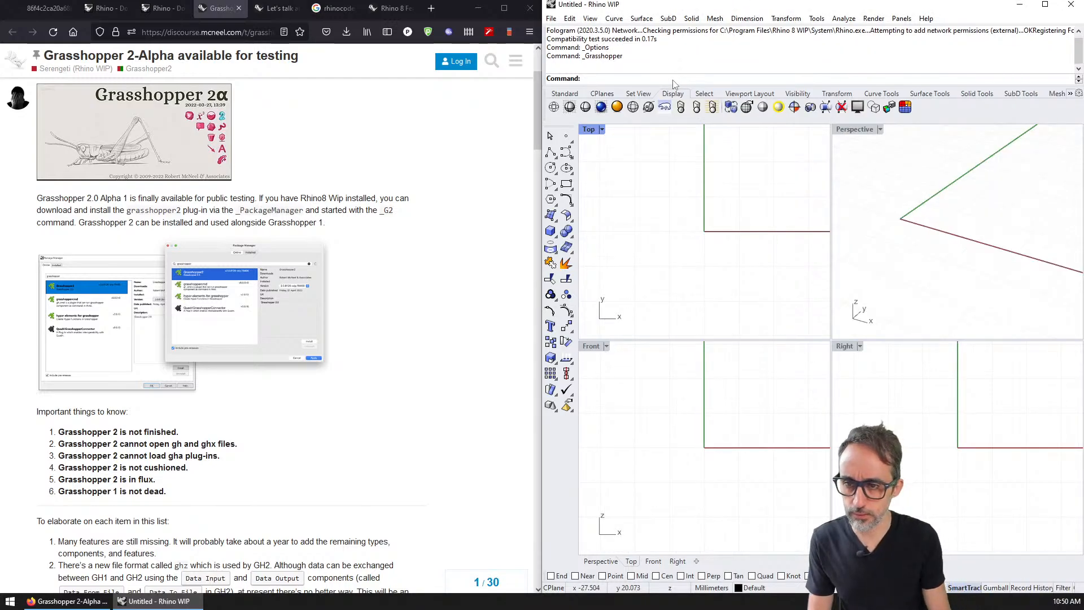
- Open the package manager with _PackageManager and search the online packages for "grasshopper" with pre-releases included
{"action": "type", "text": "_PackageManager"}
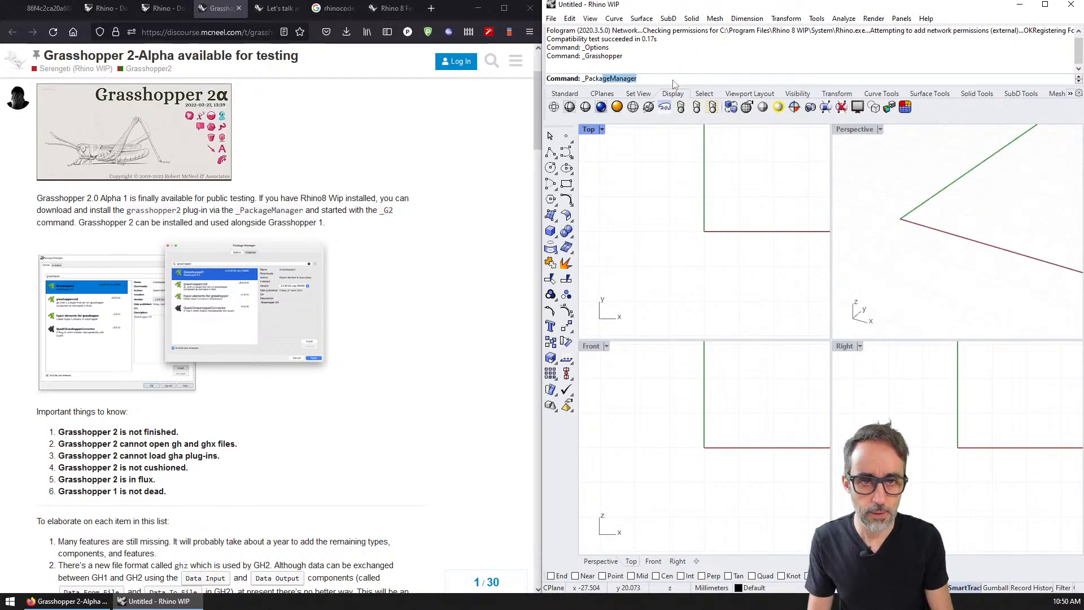
{"action": "key", "text": "Return"}
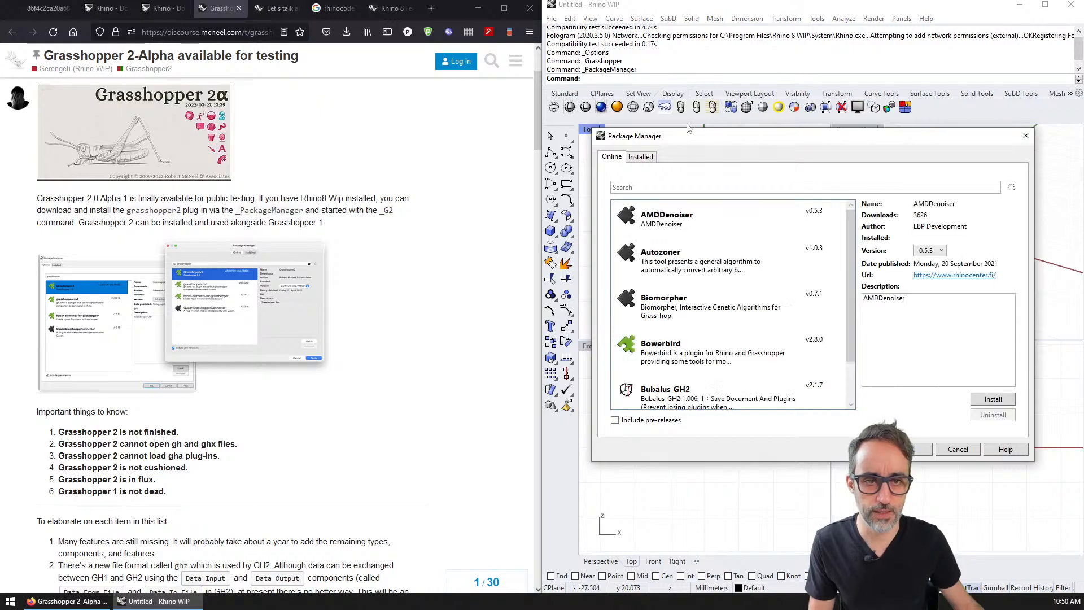
{"action": "left_click_drag", "start_coordinate": [692, 136], "coordinate": [569, 100]}
{"action": "left_click", "coordinate": [581, 153]}
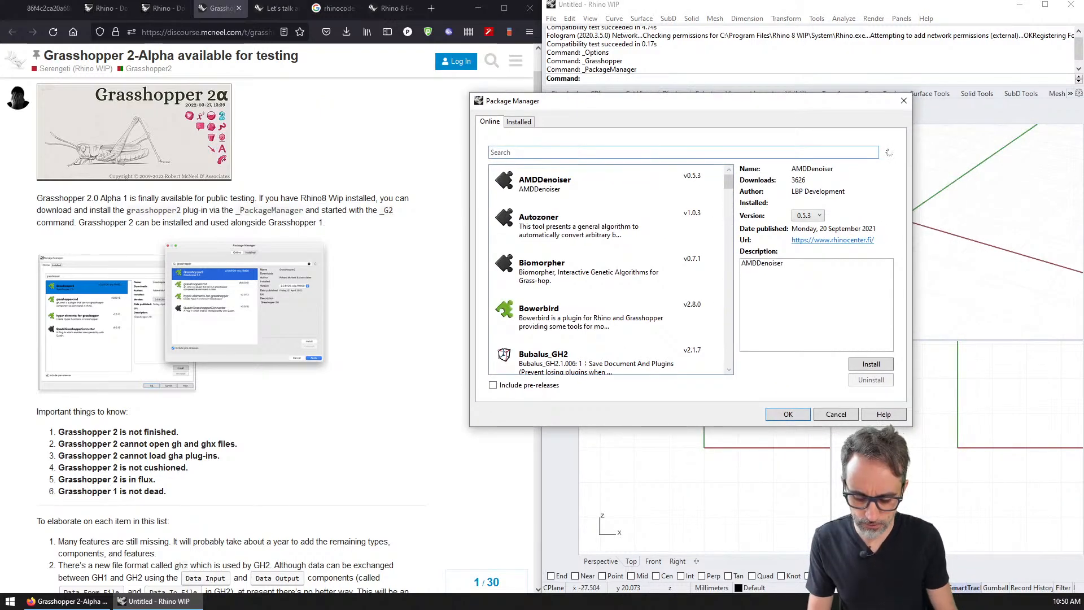
{"action": "type", "text": "grass"}
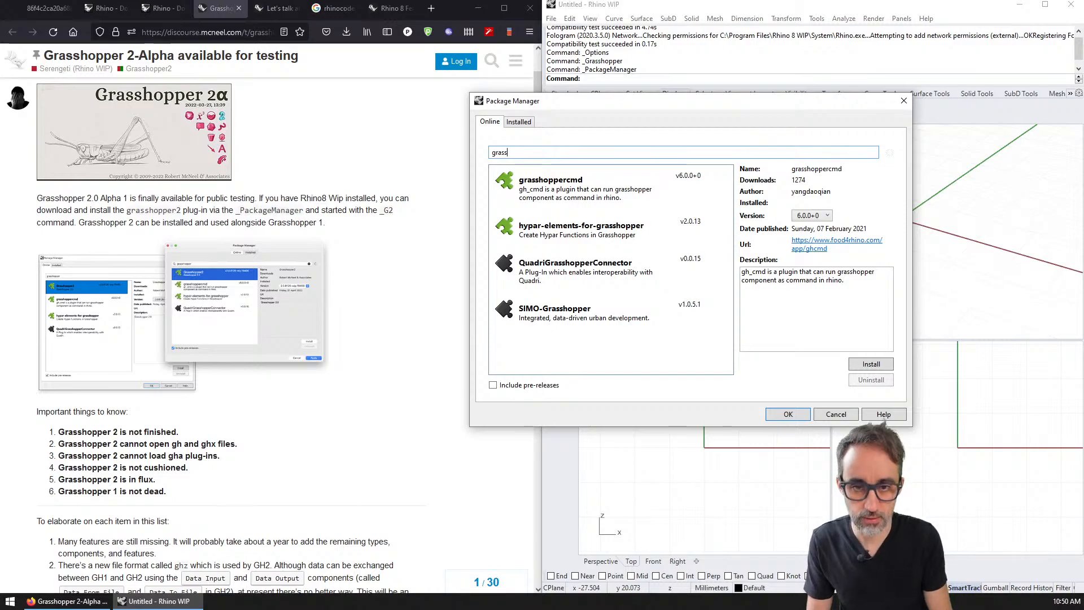
{"action": "type", "text": "hopper"}
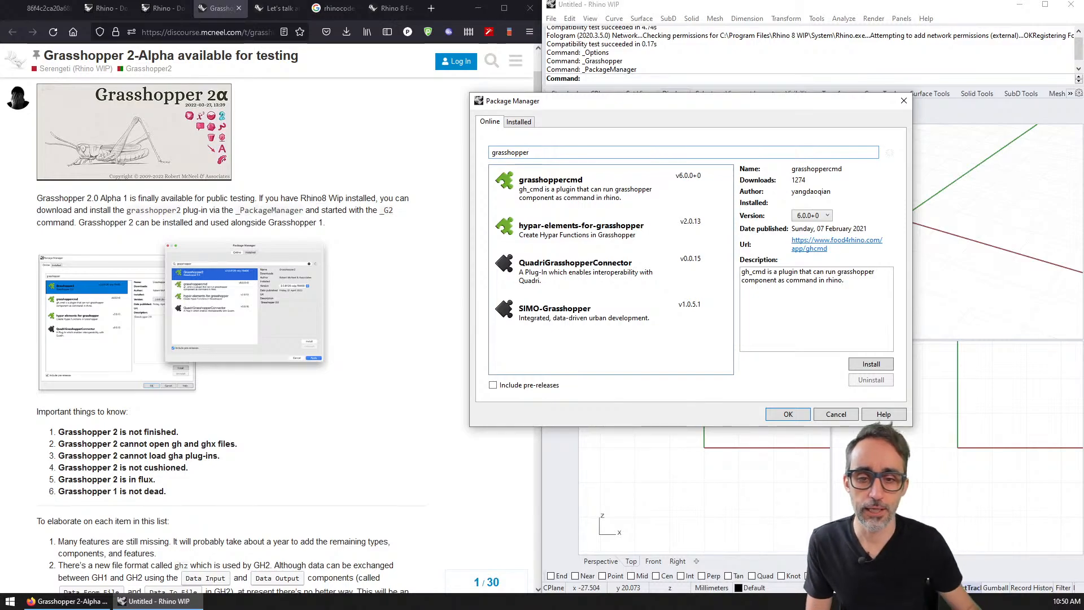
{"action": "left_click", "coordinate": [525, 386]}
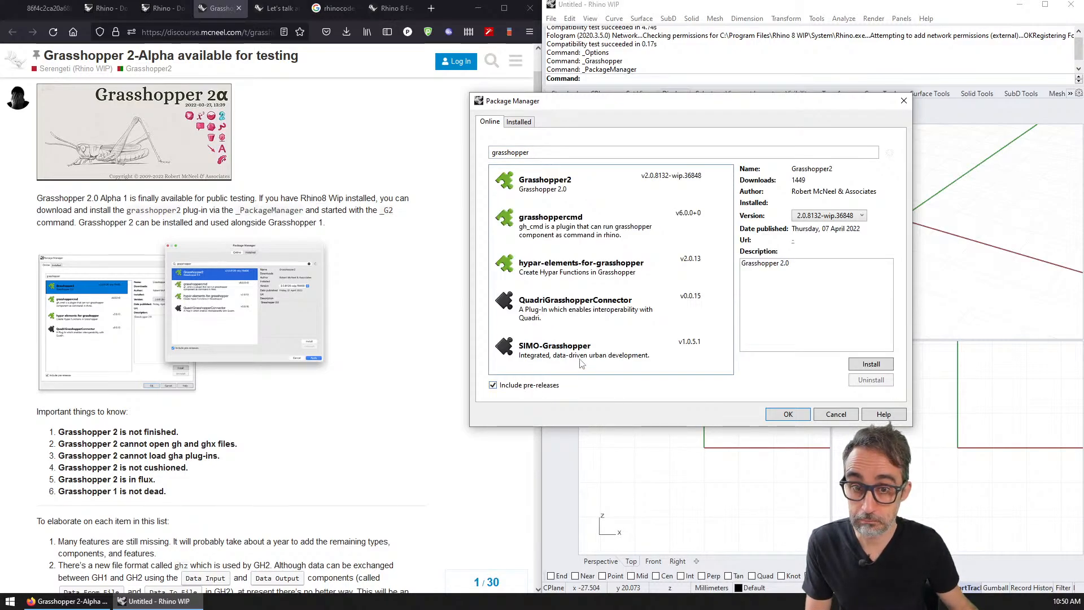
- Install the Grasshopper2 package, version 2.0.8132-wip.36848, and close the package manager
{"action": "left_click", "coordinate": [572, 190]}
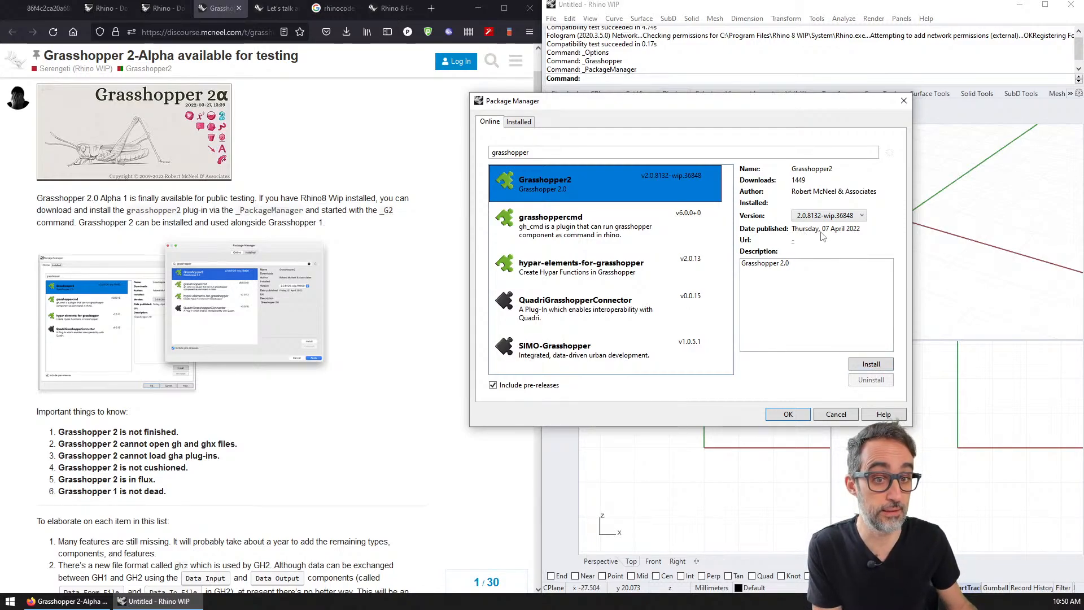
{"action": "left_click", "coordinate": [870, 365]}
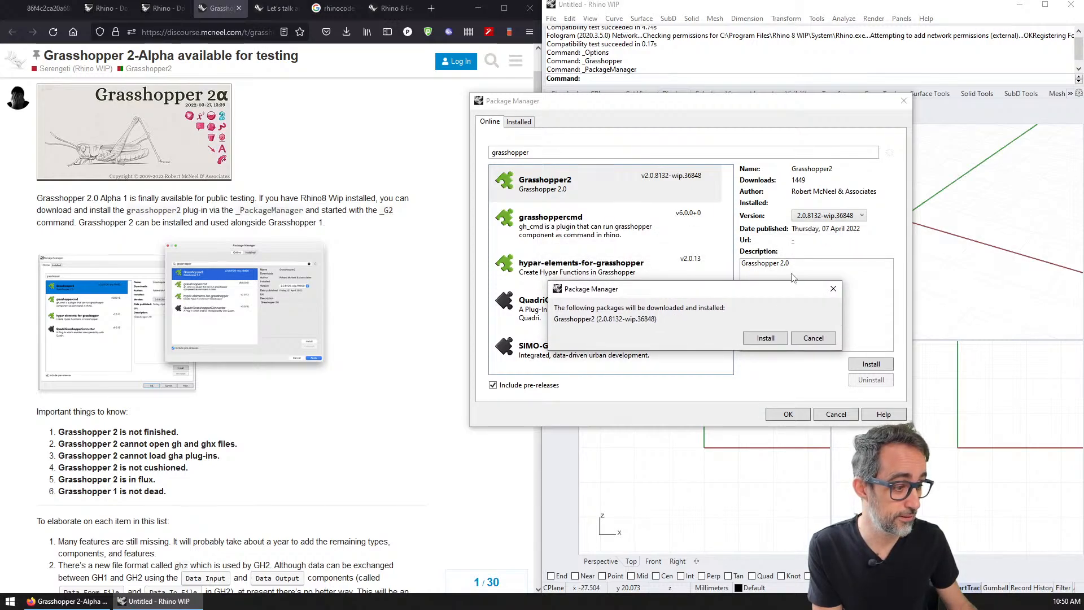
{"action": "left_click", "coordinate": [775, 338]}
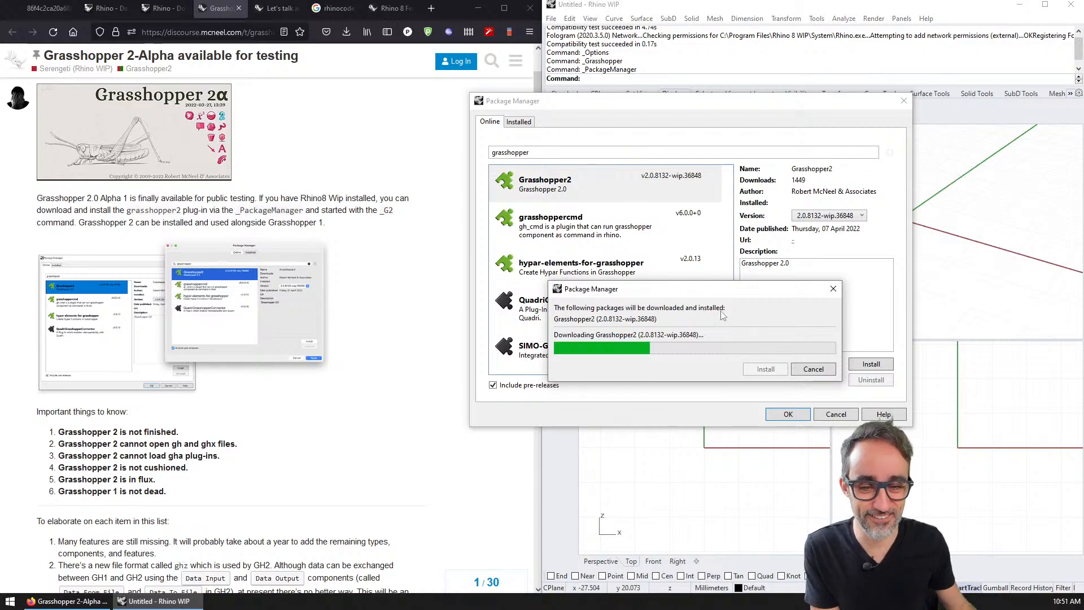
{"action": "left_click_drag", "start_coordinate": [716, 293], "coordinate": [666, 367]}
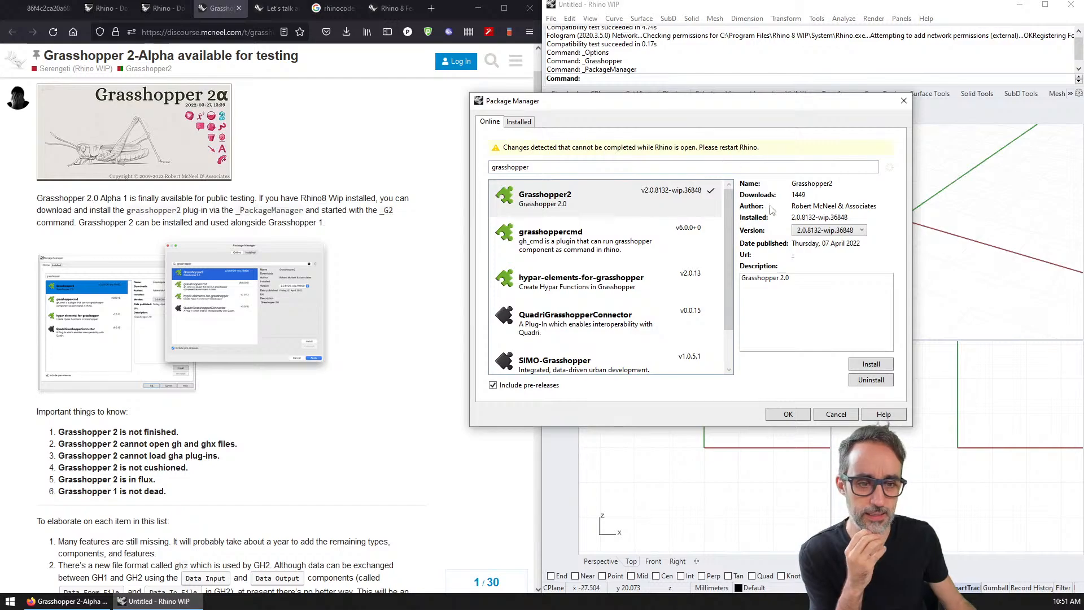
{"action": "left_click", "coordinate": [800, 413]}
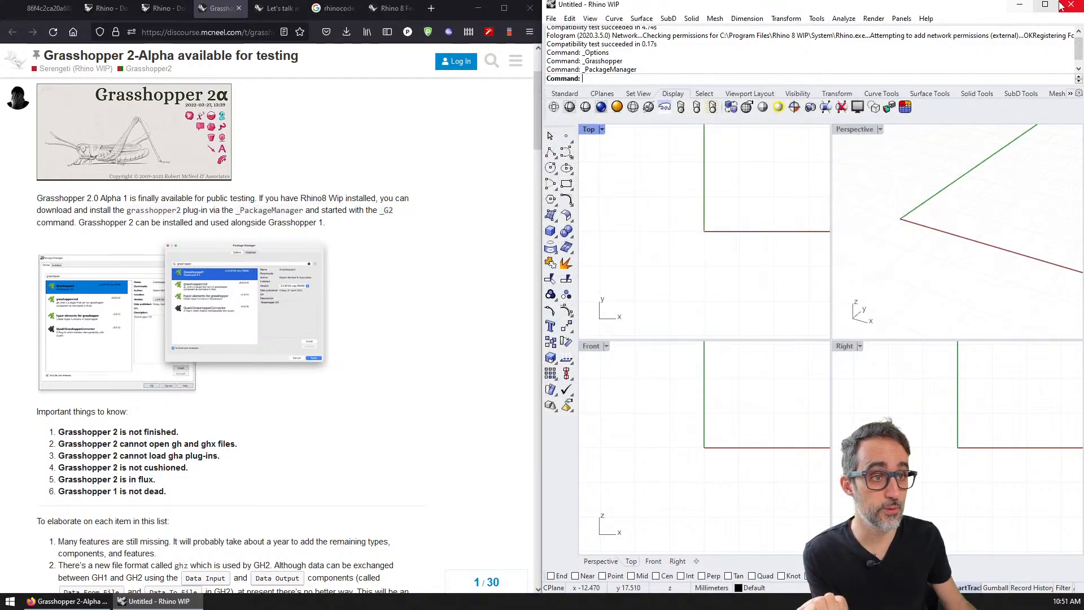
- Restart Rhino WIP from the desktop and maximize its window
{"action": "left_click", "coordinate": [1071, 4]}
{"action": "left_click", "coordinate": [484, 9]}
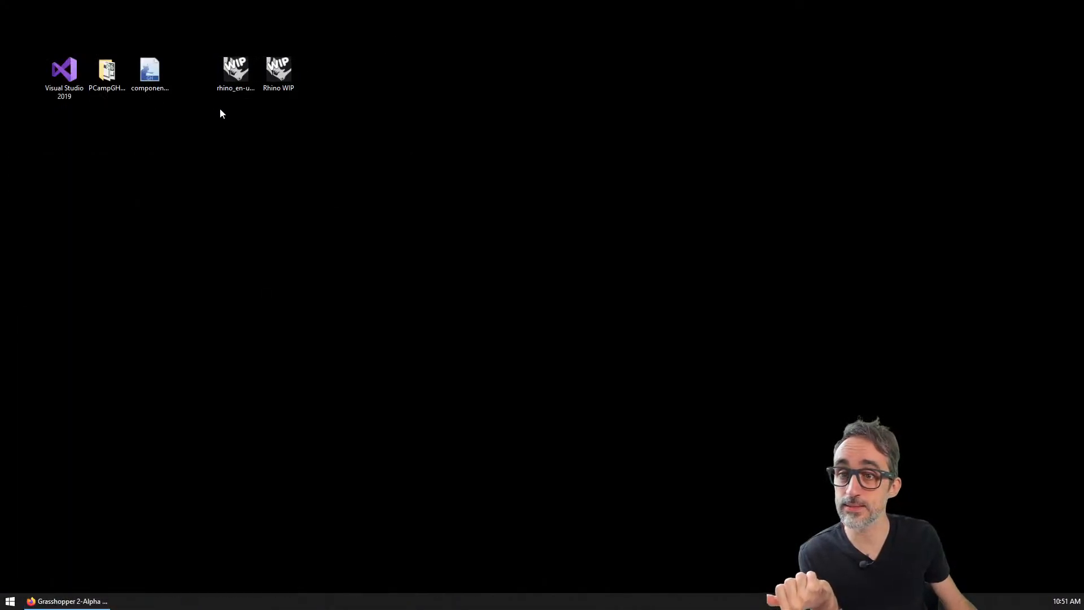
{"action": "left_click", "coordinate": [235, 70]}
{"action": "left_click", "coordinate": [276, 78]}
{"action": "double_click", "coordinate": [275, 73]}
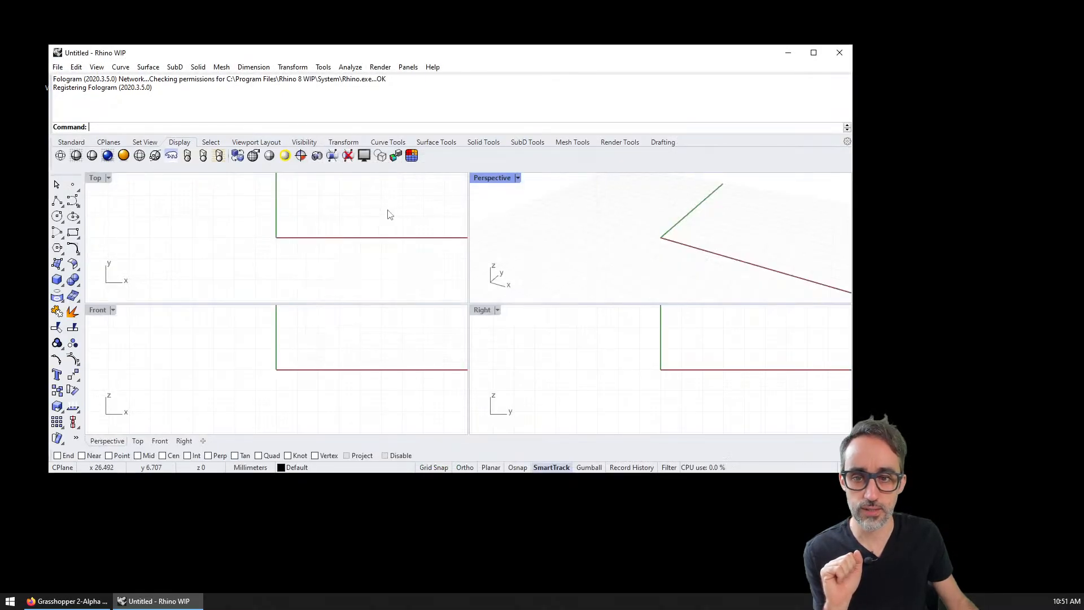
{"action": "left_click", "coordinate": [814, 53]}
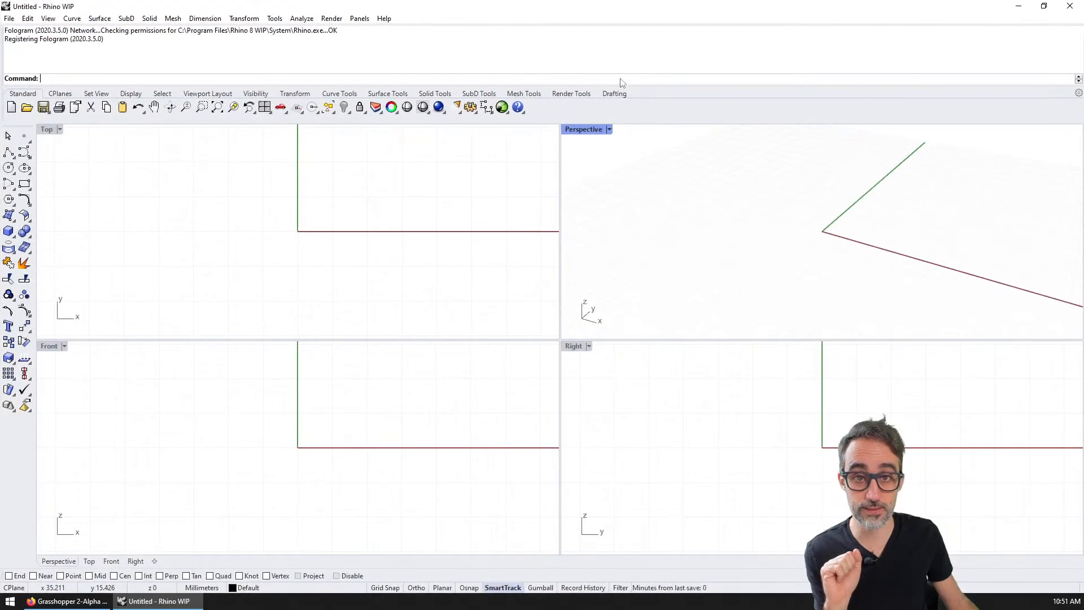
- Launch the original Grasshopper editor, copy the _G2 command name from the forum thread, and close that editor
{"action": "left_click", "coordinate": [501, 107]}
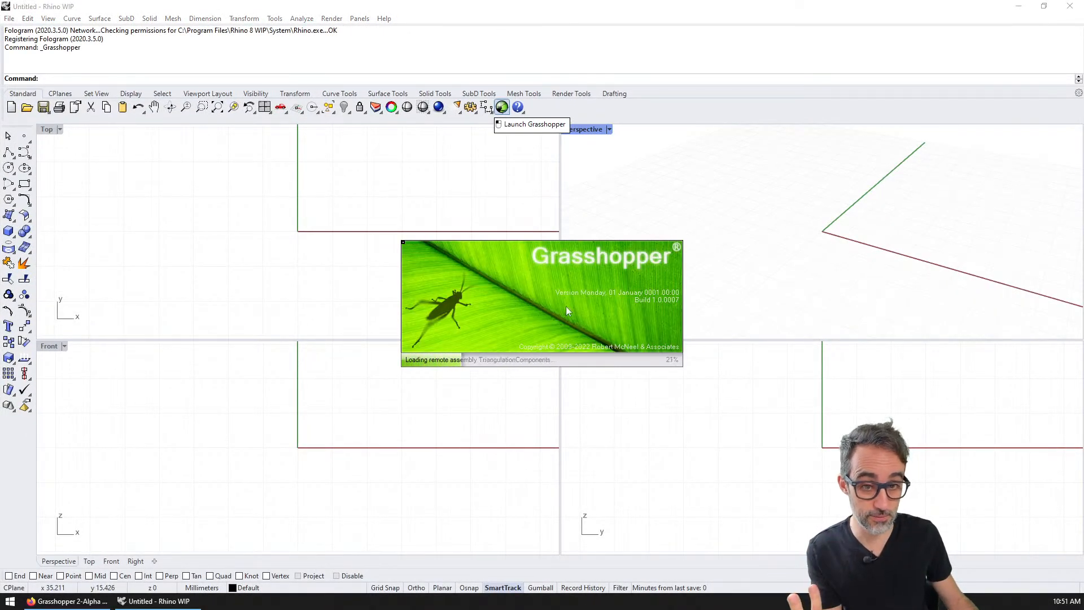
{"action": "left_click", "coordinate": [73, 602]}
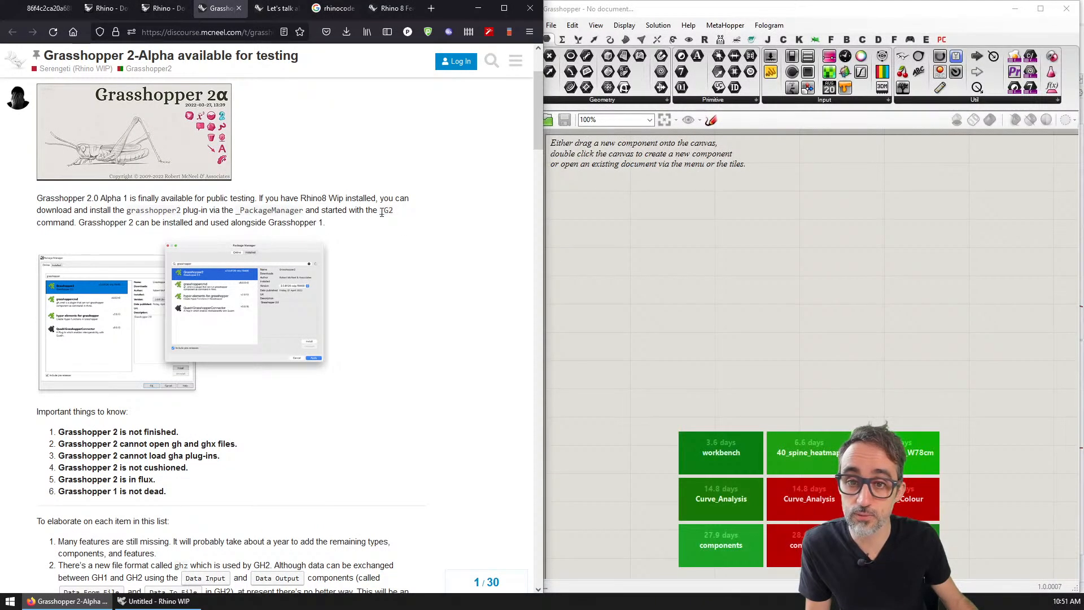
{"action": "left_click_drag", "start_coordinate": [379, 211], "coordinate": [394, 211]}
{"action": "key", "text": "ctrl+c"}
{"action": "left_click", "coordinate": [479, 8]}
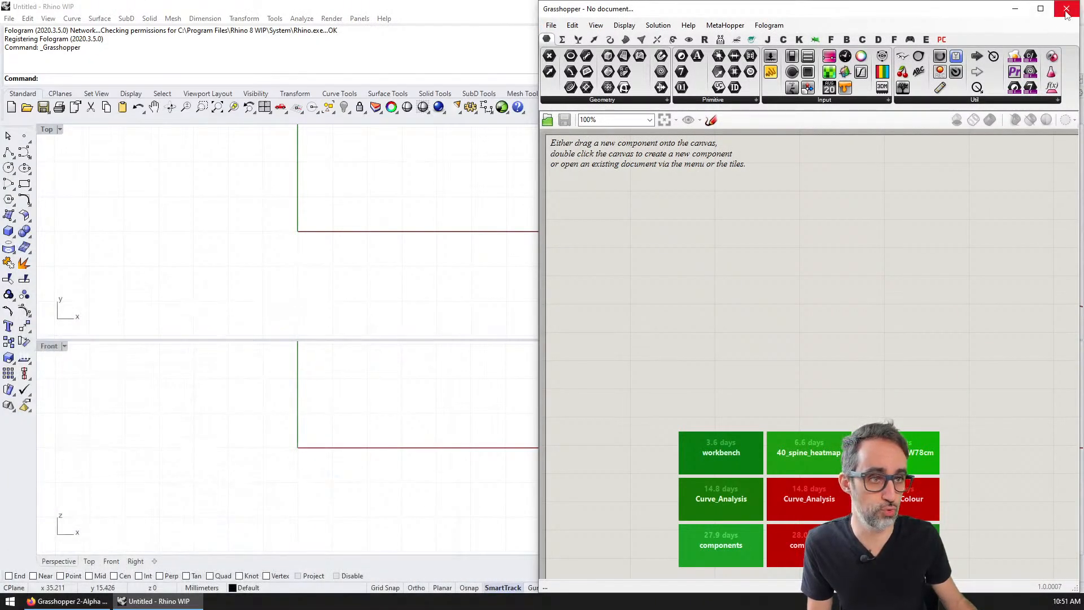
{"action": "left_click", "coordinate": [1067, 9]}
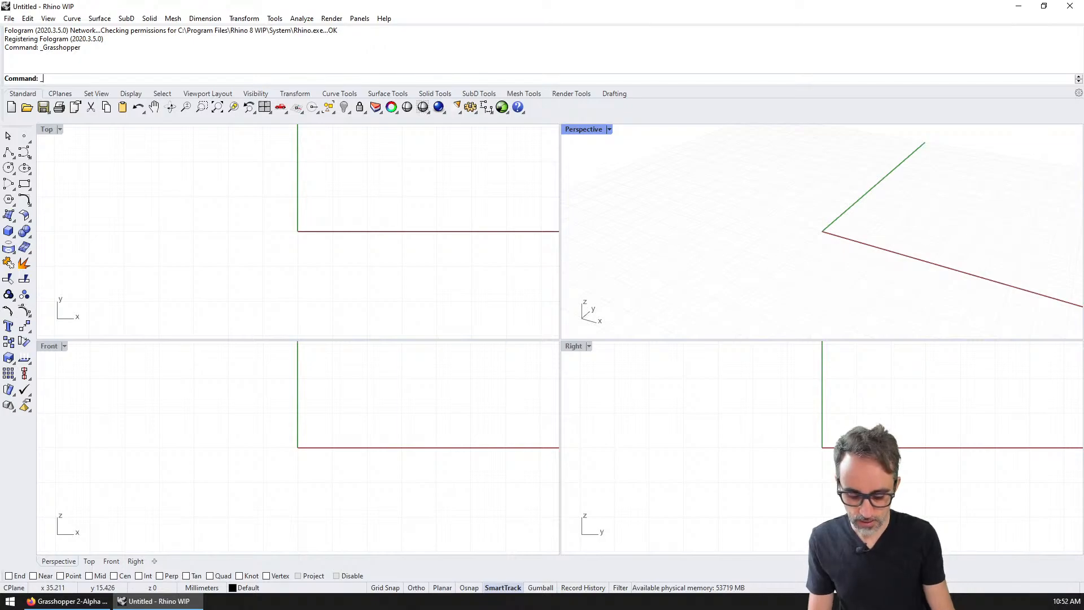
- Enter _G2 as the command and look through the suggested G2 commands, returning to plain _G2
{"action": "key", "text": "ctrl+v"}
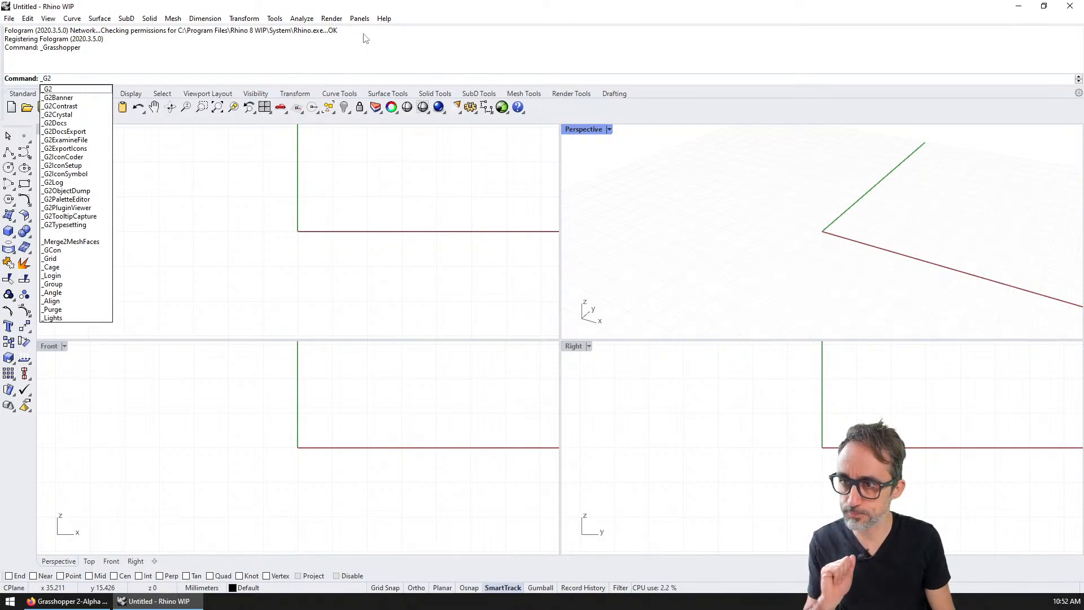
{"action": "key", "text": "Down"}
{"action": "key", "text": "Down"}
{"action": "key", "text": "Down"}
{"action": "key", "text": "Down"}
{"action": "key", "text": "Down"}
{"action": "key", "text": "Down"}
{"action": "key", "text": "Down"}
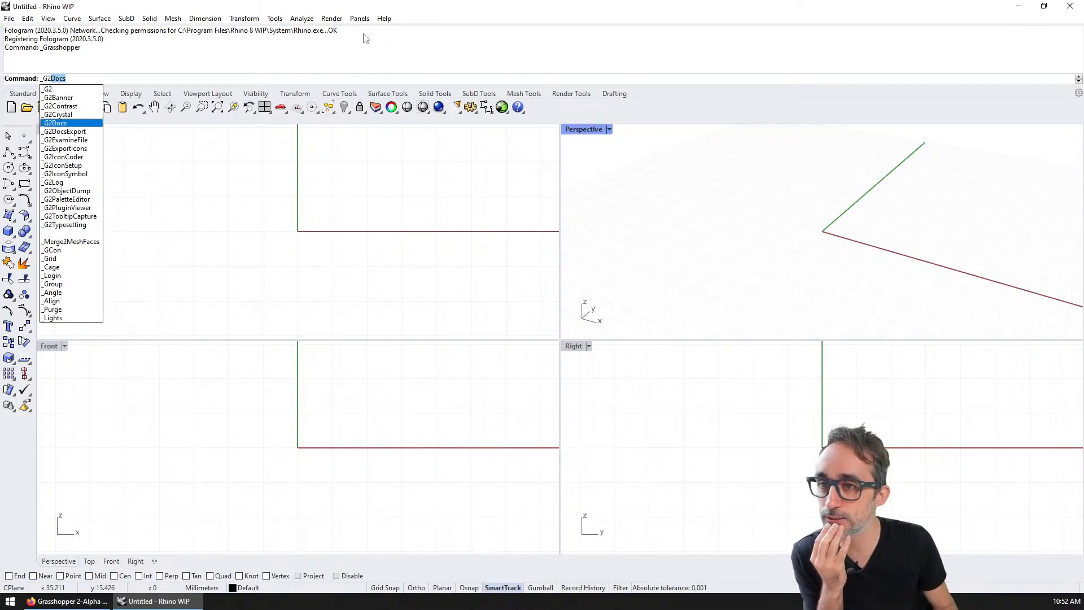
{"action": "key", "text": "Down"}
{"action": "key", "text": "Down"}
{"action": "key", "text": "Down"}
{"action": "key", "text": "Down"}
{"action": "key", "text": "Down"}
{"action": "key", "text": "Down"}
{"action": "key", "text": "Down"}
{"action": "key", "text": "Down"}
{"action": "key", "text": "Down"}
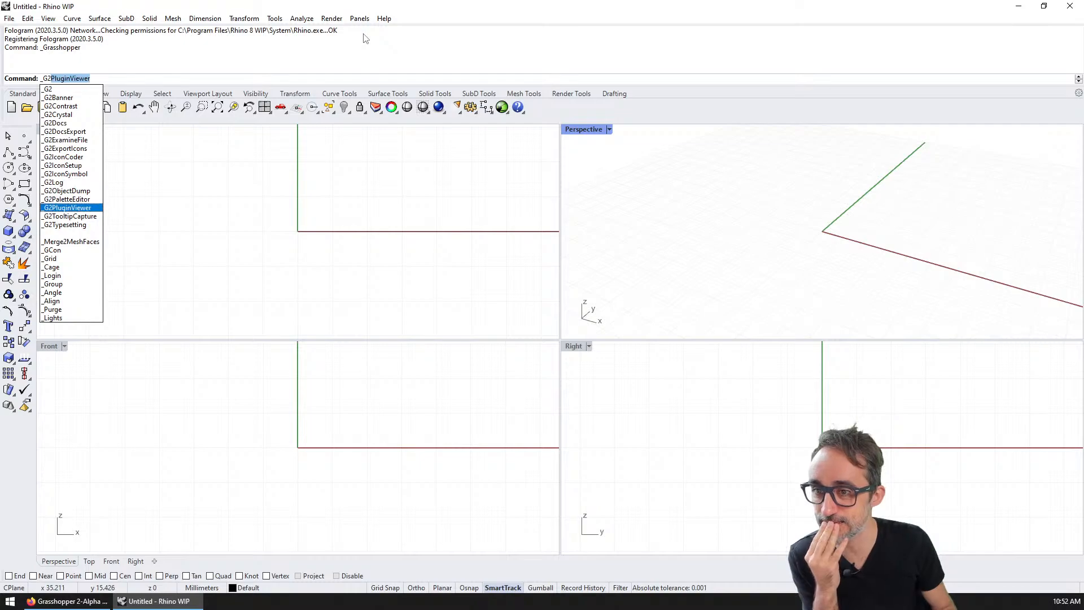
{"action": "key", "text": "Up"}
{"action": "key", "text": "Up"}
{"action": "key", "text": "Up"}
{"action": "key", "text": "Up"}
{"action": "key", "text": "Up"}
{"action": "key", "text": "Up"}
{"action": "key", "text": "Up"}
{"action": "key", "text": "Up"}
{"action": "key", "text": "Up"}
{"action": "key", "text": "Up"}
{"action": "key", "text": "Up"}
{"action": "key", "text": "Up"}
{"action": "key", "text": "Up"}
{"action": "key", "text": "Up"}
{"action": "key", "text": "Up"}
{"action": "key", "text": "Up"}
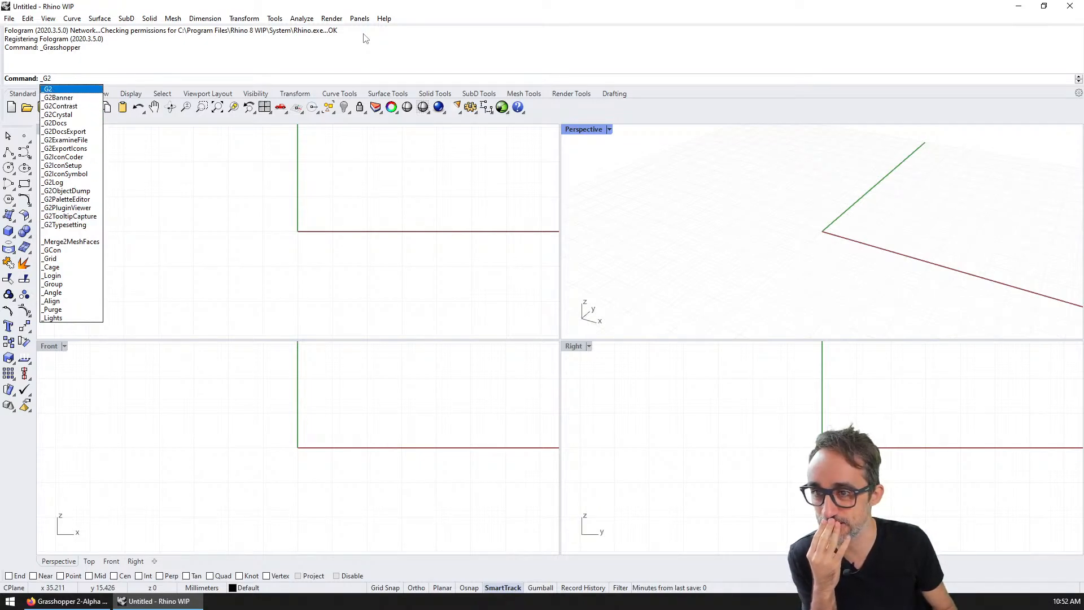
- Run _G2 to open Grasshopper 2, and arrange its window side by side with Rhino
{"action": "key", "text": "Return"}
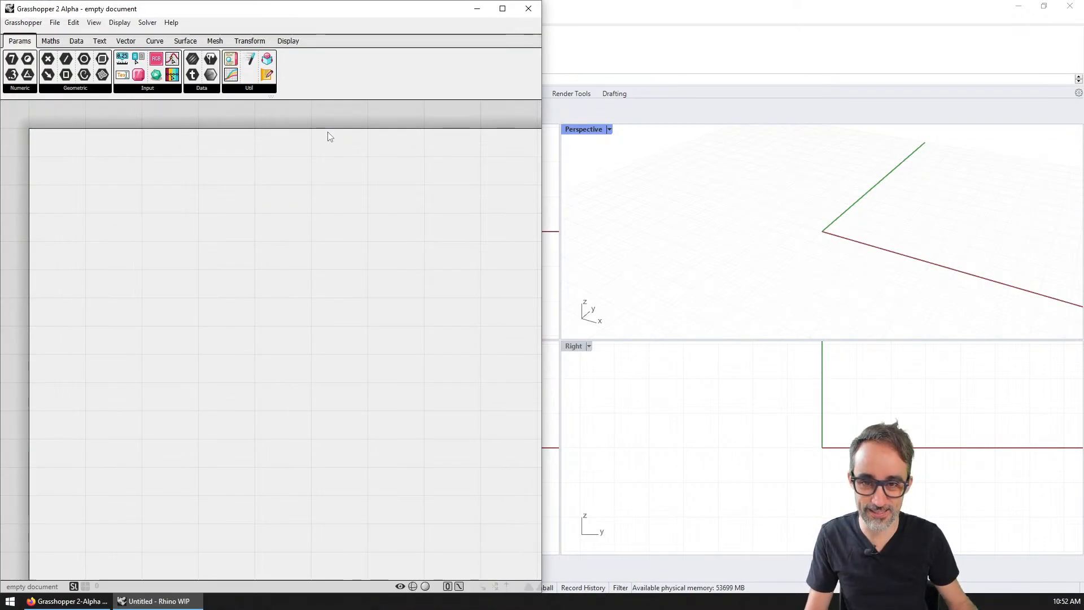
{"action": "double_click", "coordinate": [778, 5]}
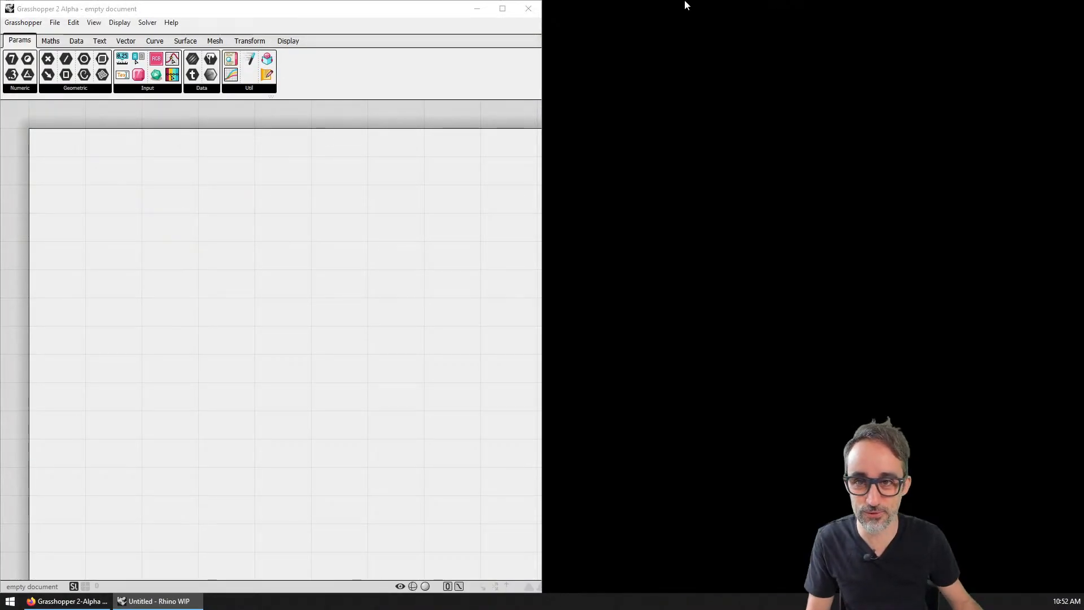
{"action": "left_click", "coordinate": [269, 10]}
{"action": "key", "text": "super+Right"}
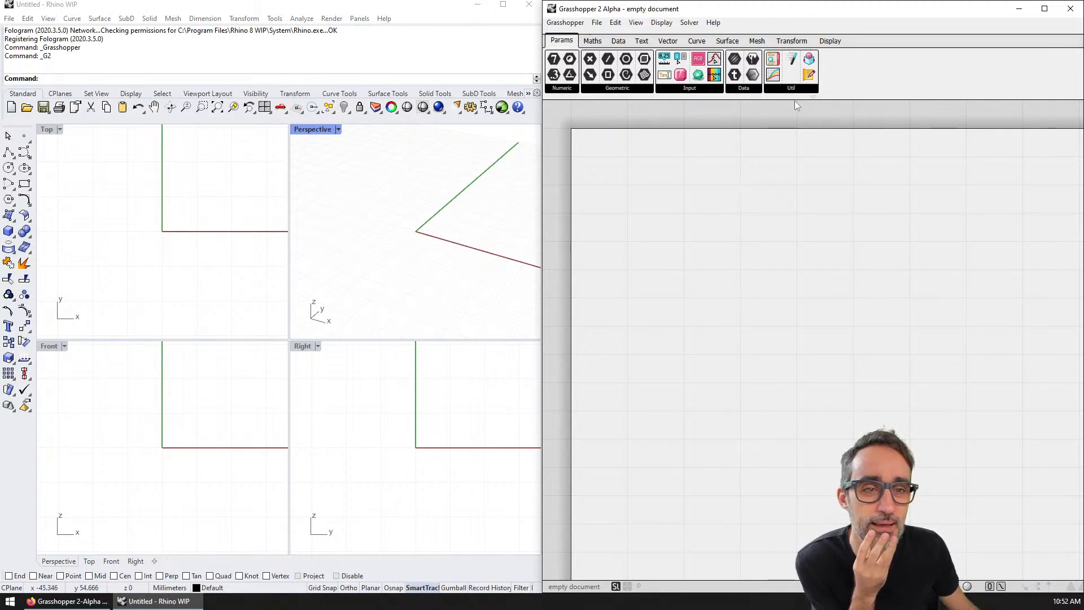
- Make Grasshopper 2's component ribbon taller and place an Integer parameter on the canvas
{"action": "left_click_drag", "start_coordinate": [814, 97], "coordinate": [821, 129]}
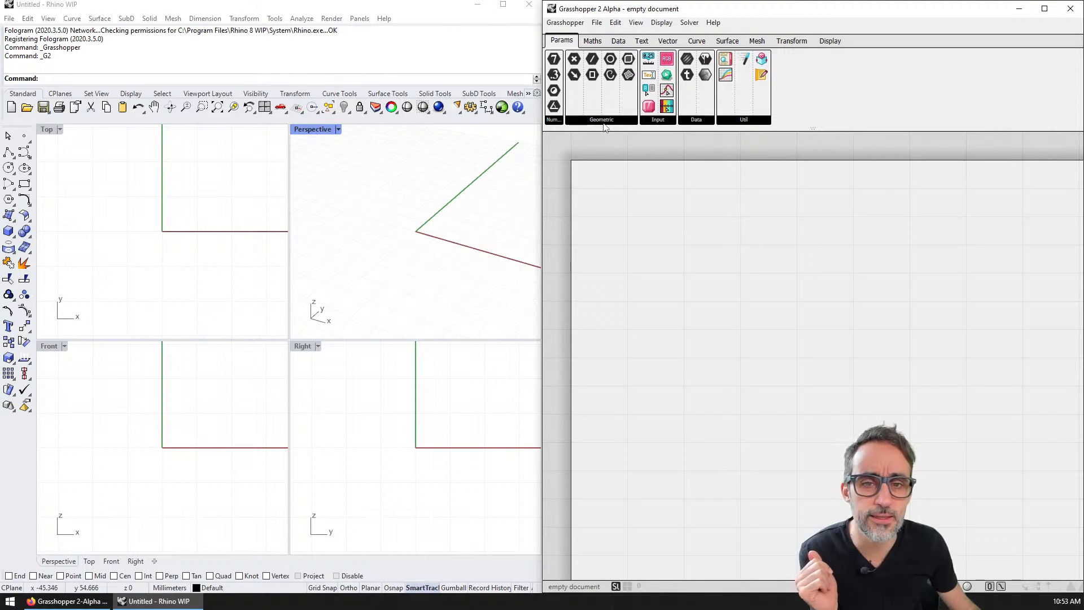
{"action": "left_click", "coordinate": [556, 120]}
{"action": "left_click_drag", "start_coordinate": [575, 143], "coordinate": [764, 294]}
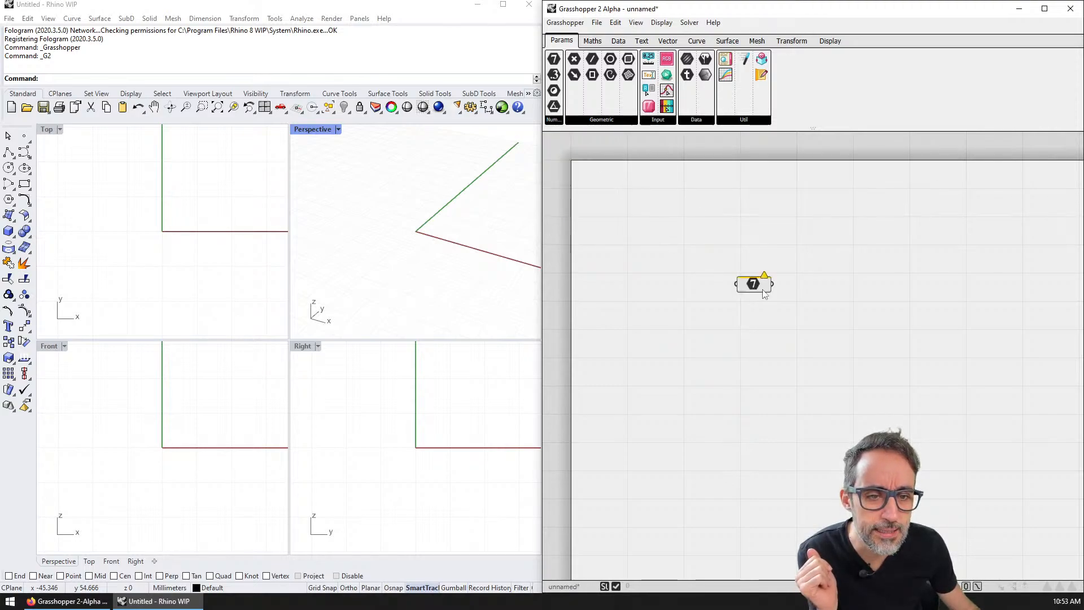
- Inspect the Integer parameter's description and warning marker, and open its context options
{"action": "right_click", "coordinate": [757, 283]}
{"action": "left_click", "coordinate": [783, 245]}
{"action": "scroll", "coordinate": [768, 277], "scroll_direction": "up", "scroll_amount": 4}
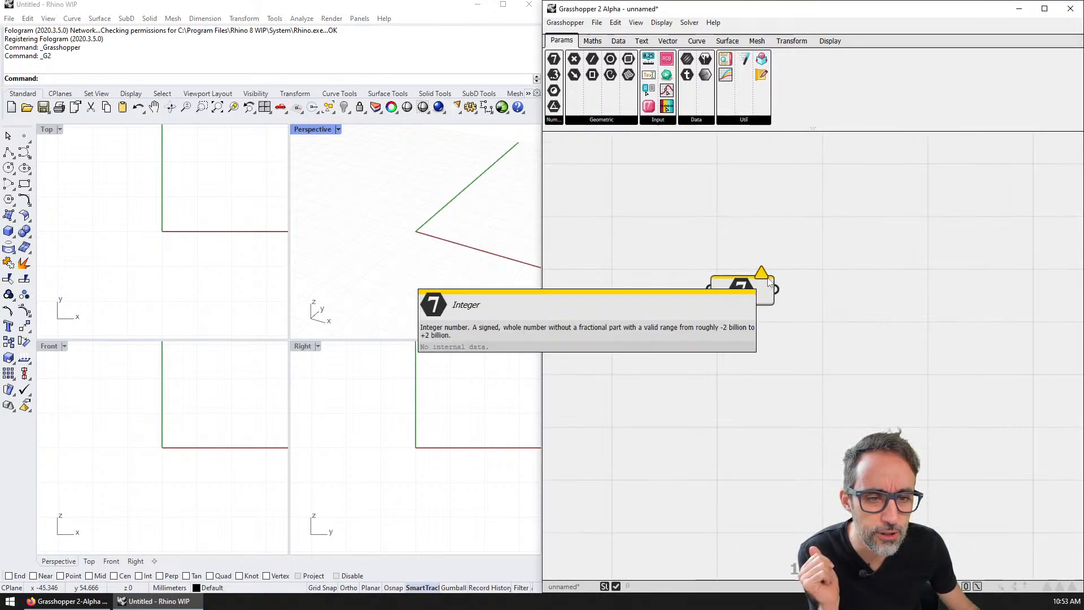
{"action": "mouse_move", "coordinate": [760, 273]}
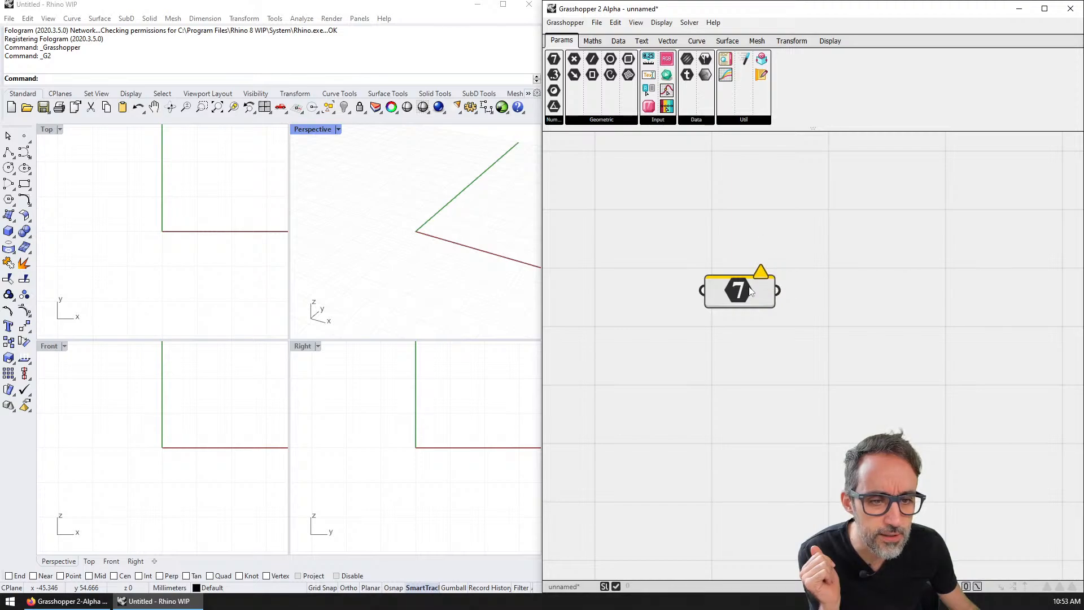
{"action": "right_click", "coordinate": [750, 290]}
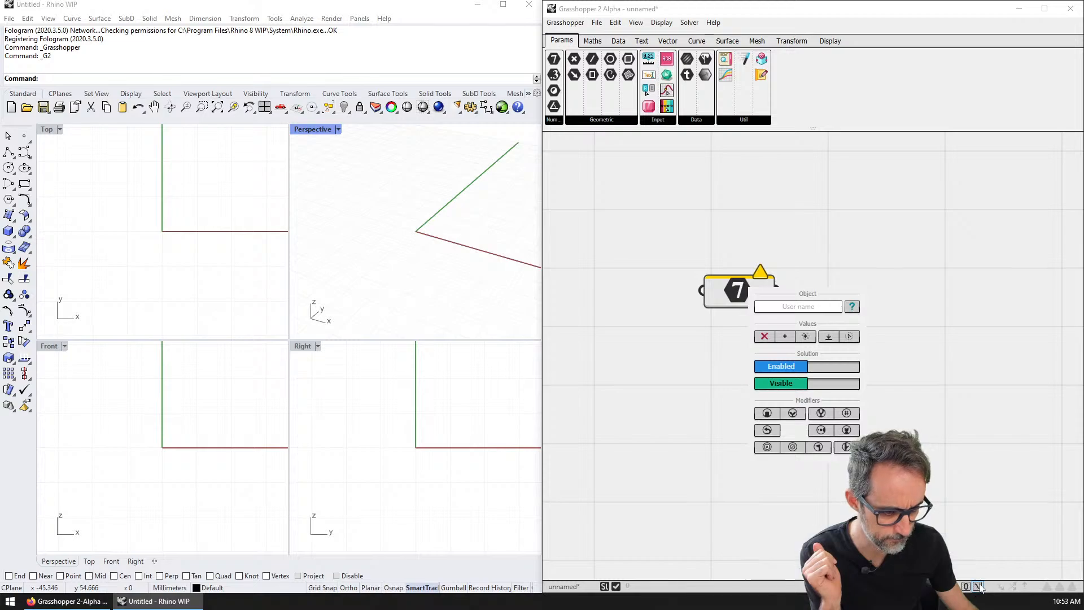
- Dismiss the Integer's context options and look through the Maths component groups, including Seq, Trig and Special
{"action": "left_click", "coordinate": [1074, 588]}
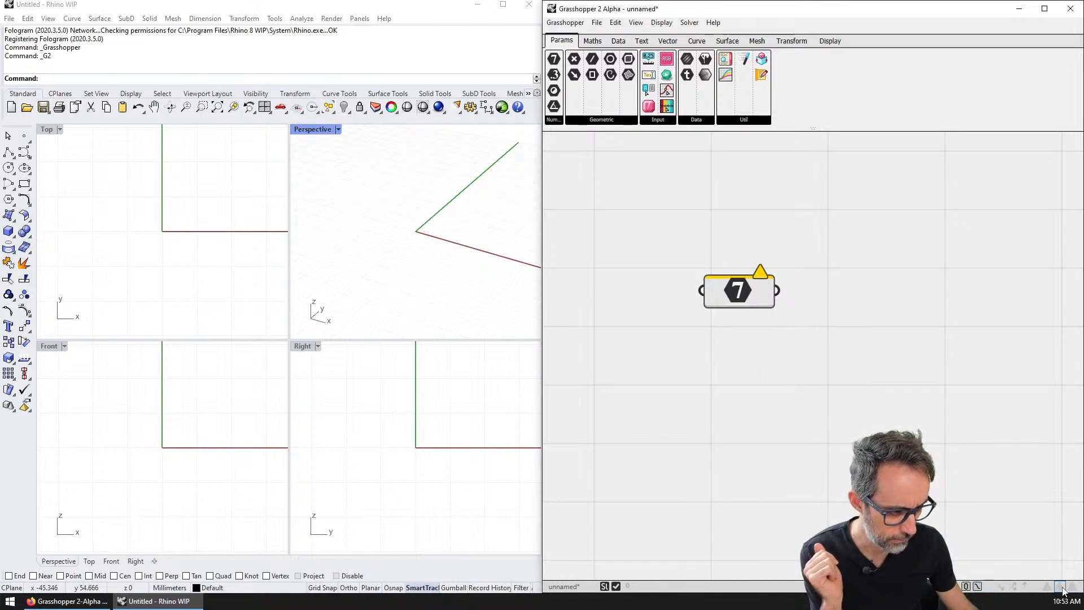
{"action": "left_click", "coordinate": [600, 44]}
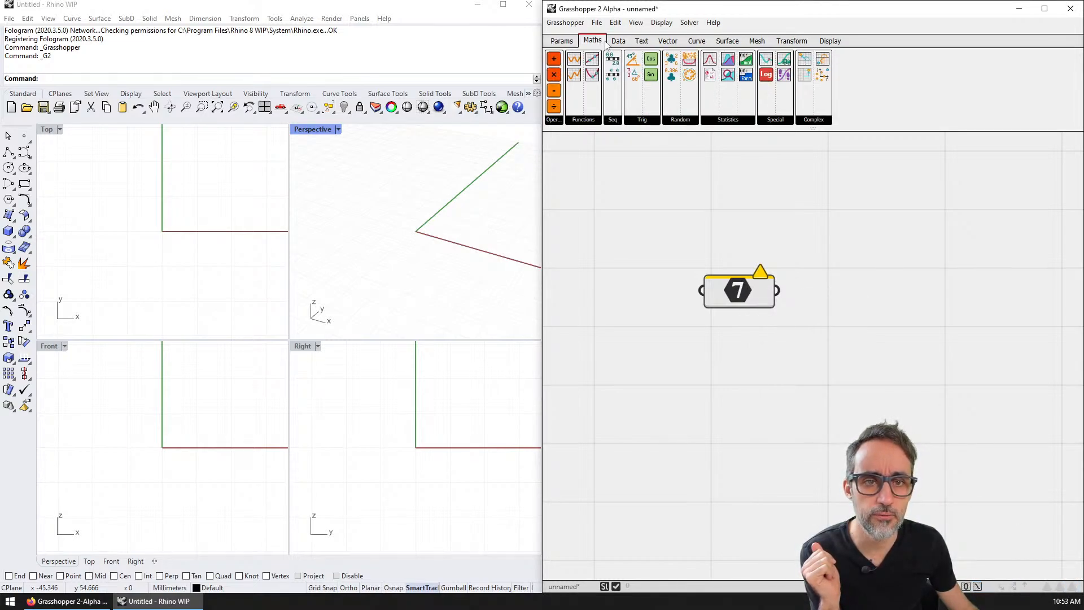
{"action": "left_click", "coordinate": [582, 121]}
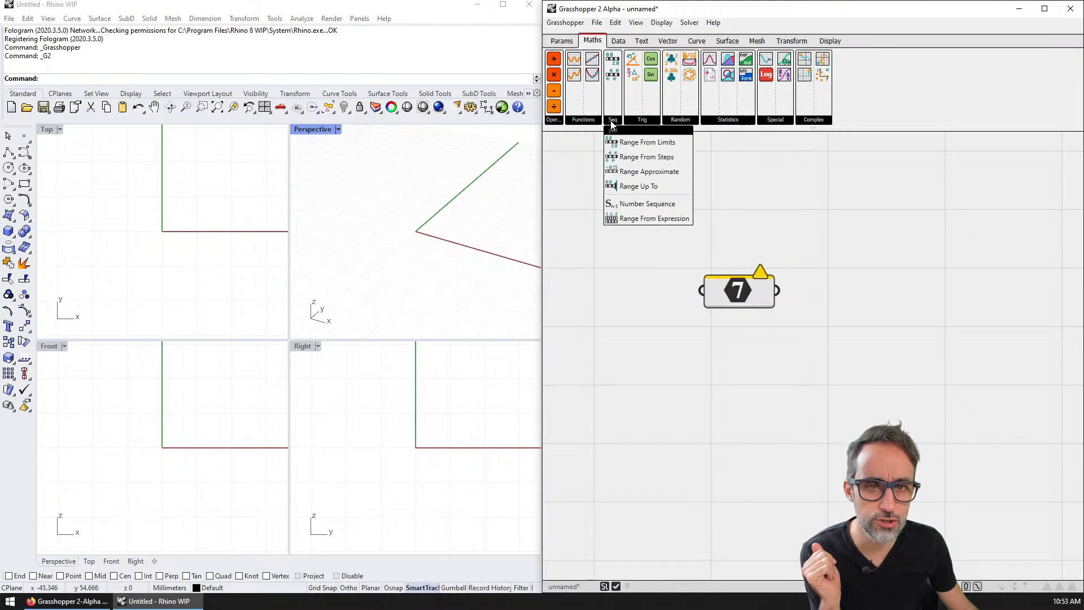
{"action": "left_click", "coordinate": [638, 121]}
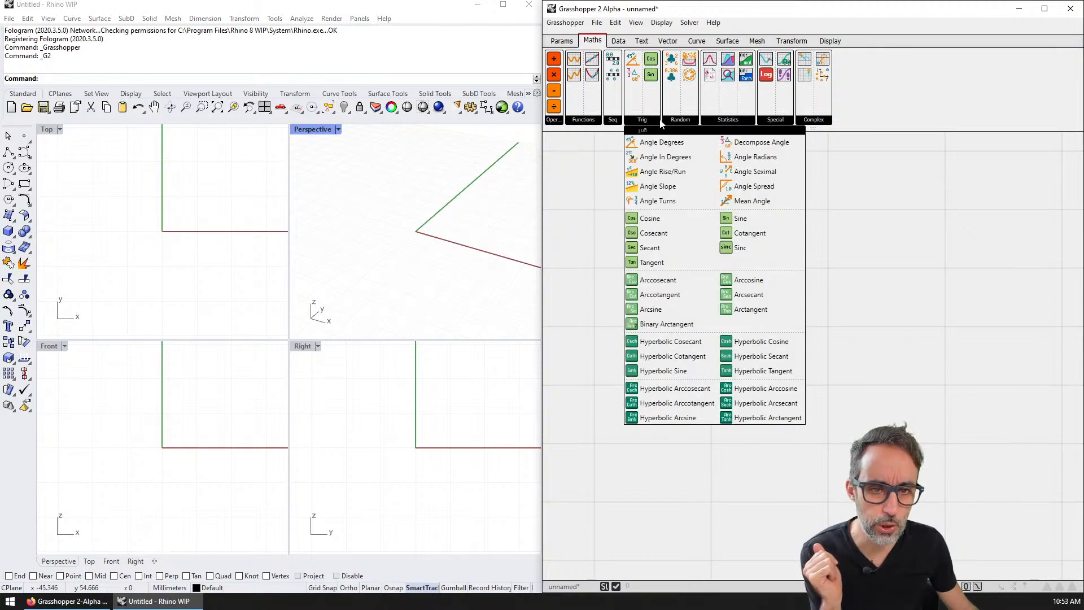
{"action": "left_click", "coordinate": [678, 122]}
{"action": "left_click", "coordinate": [727, 120]}
{"action": "left_click", "coordinate": [763, 119]}
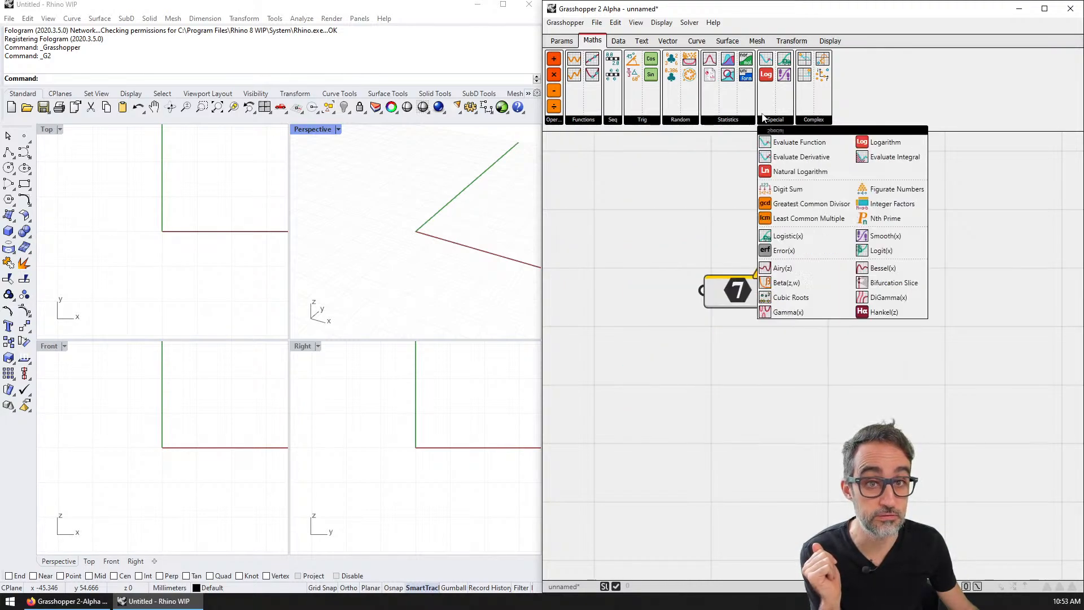
- Look through the Data component groups, including Filter, Order, List and Meta
{"action": "left_click", "coordinate": [618, 41]}
{"action": "left_click", "coordinate": [587, 119]}
{"action": "left_click", "coordinate": [623, 121]}
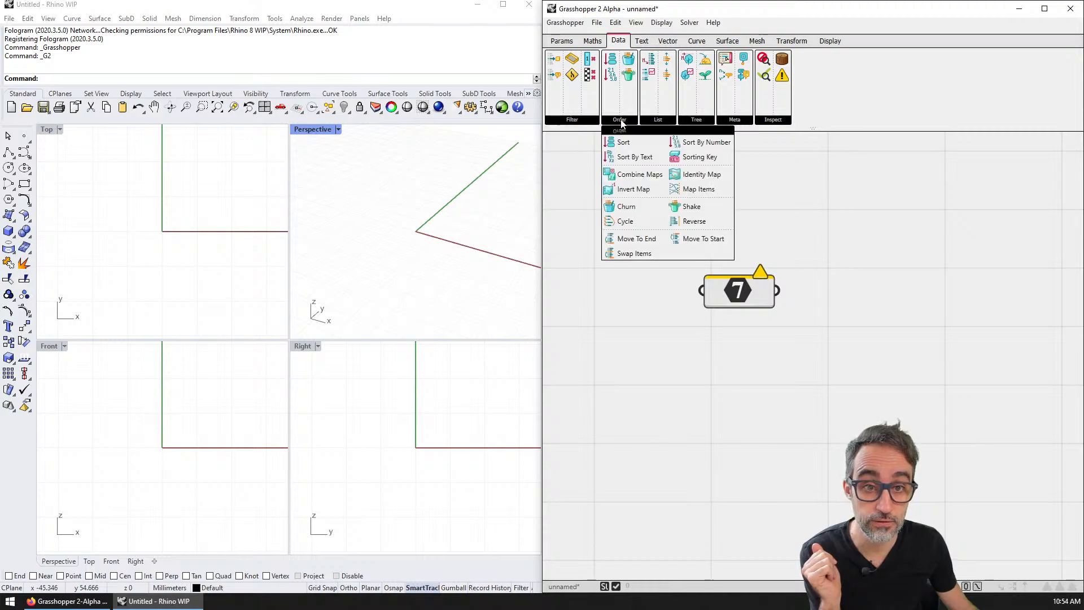
{"action": "left_click", "coordinate": [656, 121]}
{"action": "left_click", "coordinate": [729, 119]}
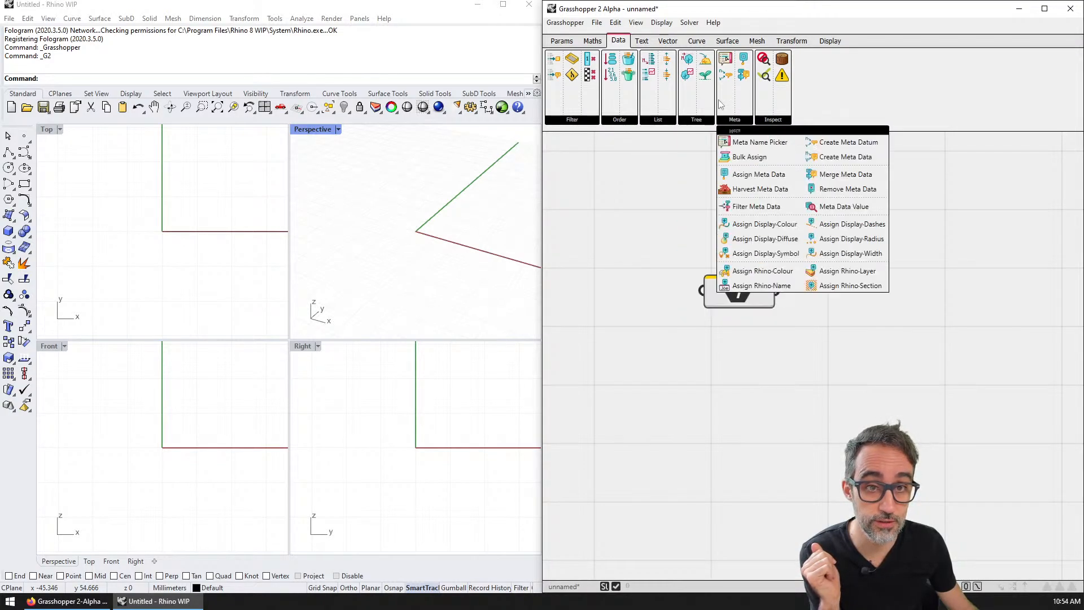
- Browse the Text and Vector components including the Point group, and look through the Data and Input groups under Params
{"action": "left_click", "coordinate": [642, 42]}
{"action": "left_click", "coordinate": [668, 41]}
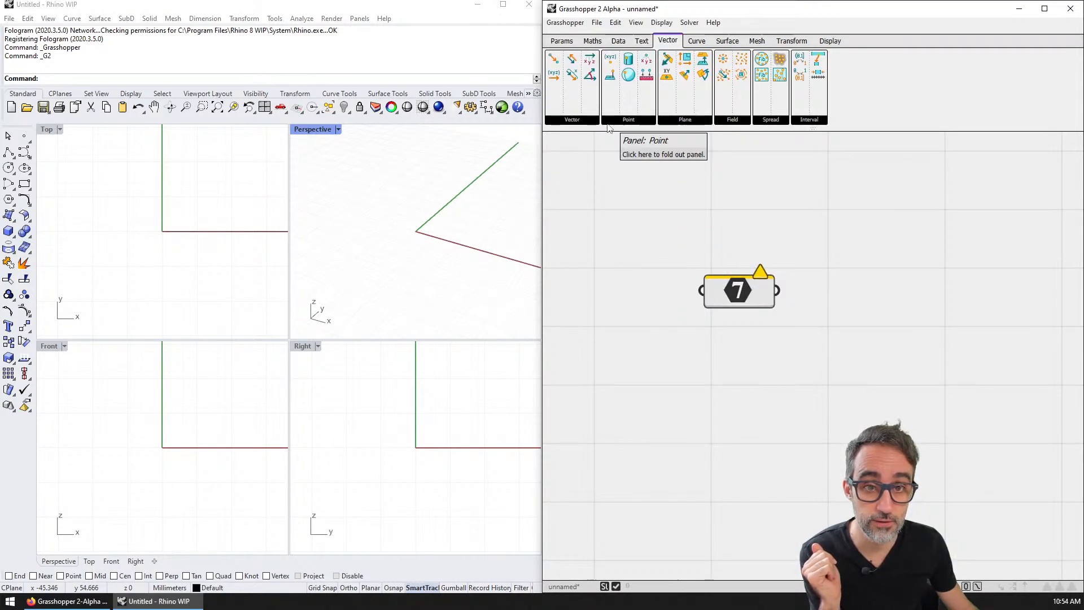
{"action": "left_click", "coordinate": [643, 119]}
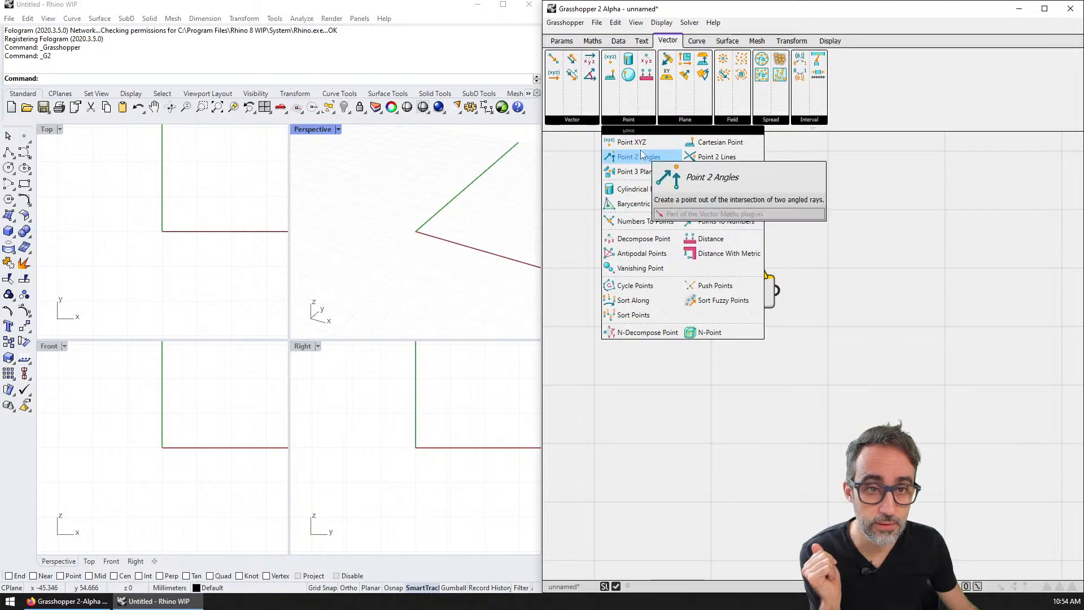
{"action": "left_click", "coordinate": [567, 40]}
{"action": "left_click", "coordinate": [700, 120]}
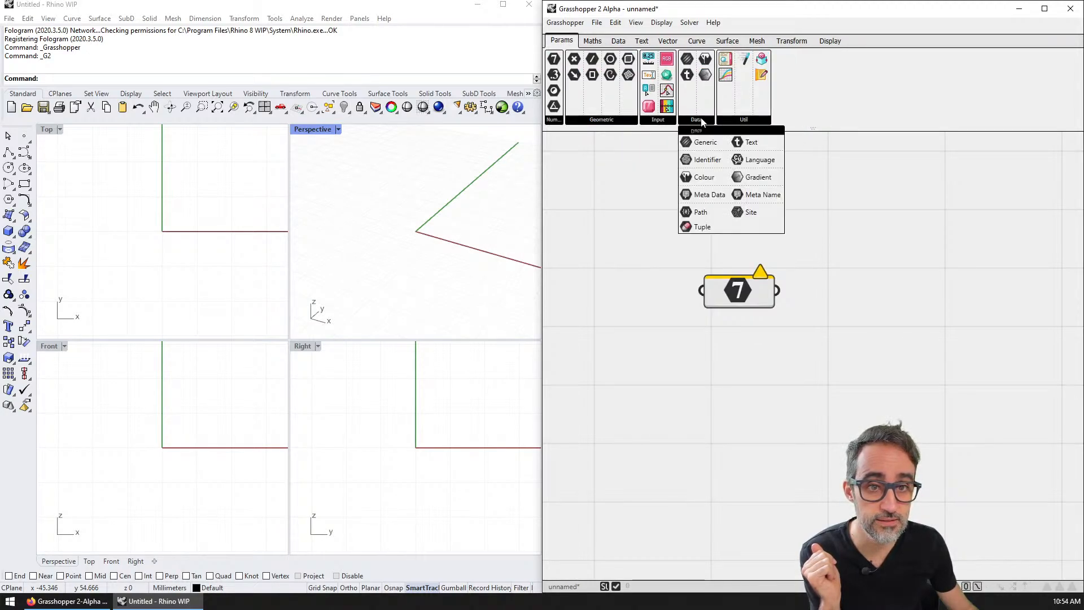
{"action": "left_click", "coordinate": [659, 120]}
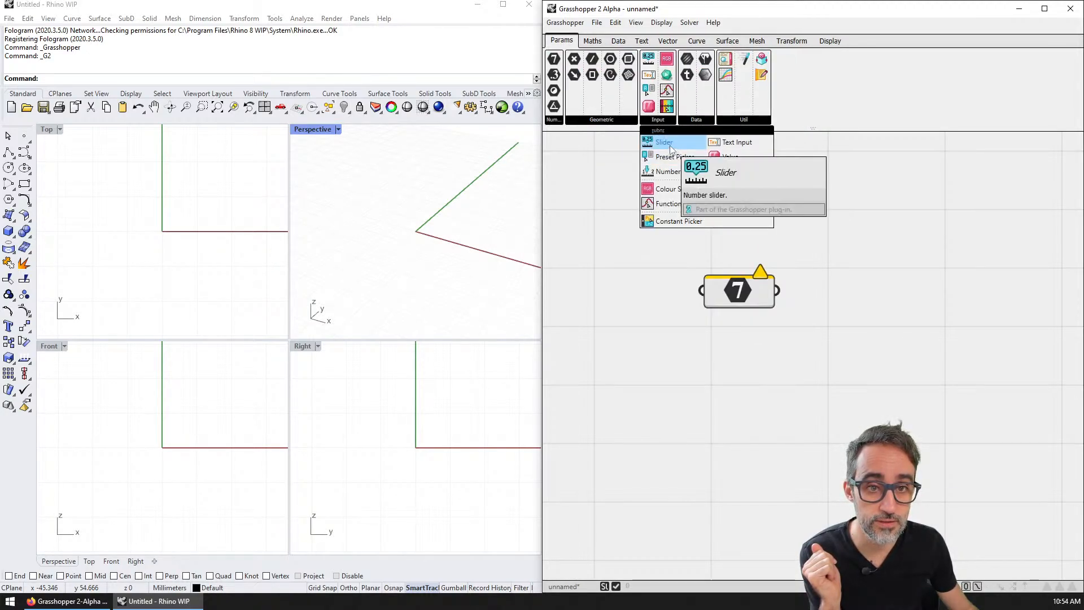
- Browse the Curve, Surface, Mesh, Transform and Display components, and return to the Params components
{"action": "left_click", "coordinate": [696, 41]}
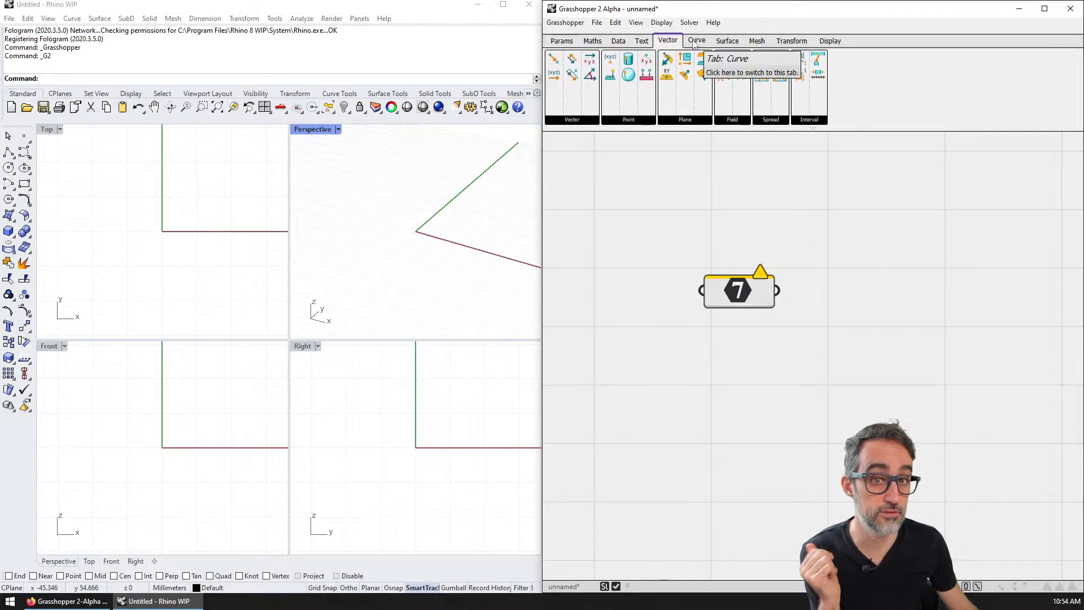
{"action": "left_click", "coordinate": [727, 43]}
{"action": "left_click", "coordinate": [757, 42]}
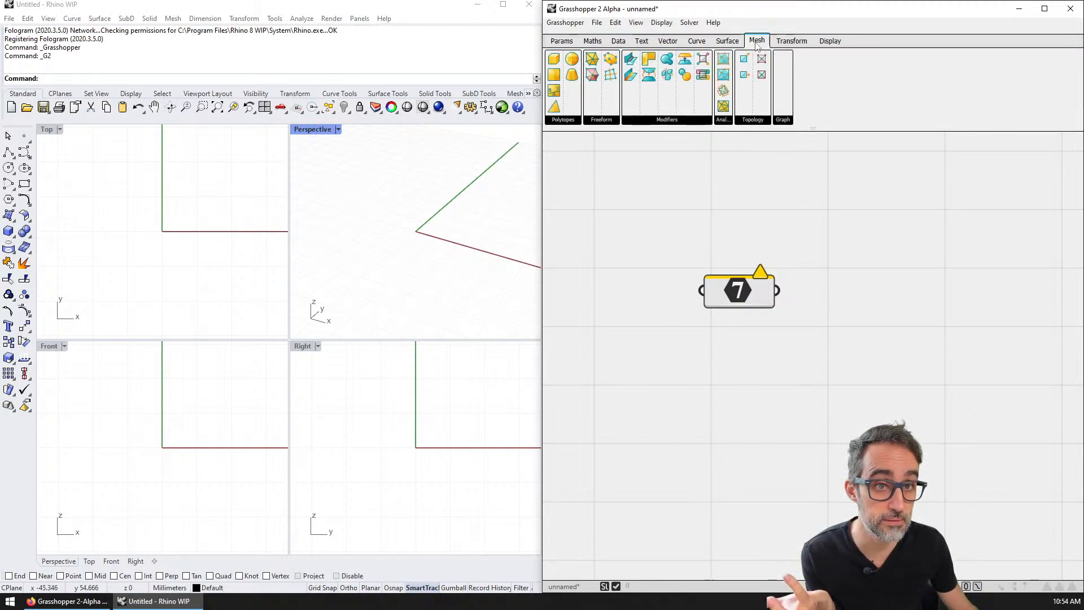
{"action": "left_click", "coordinate": [791, 42]}
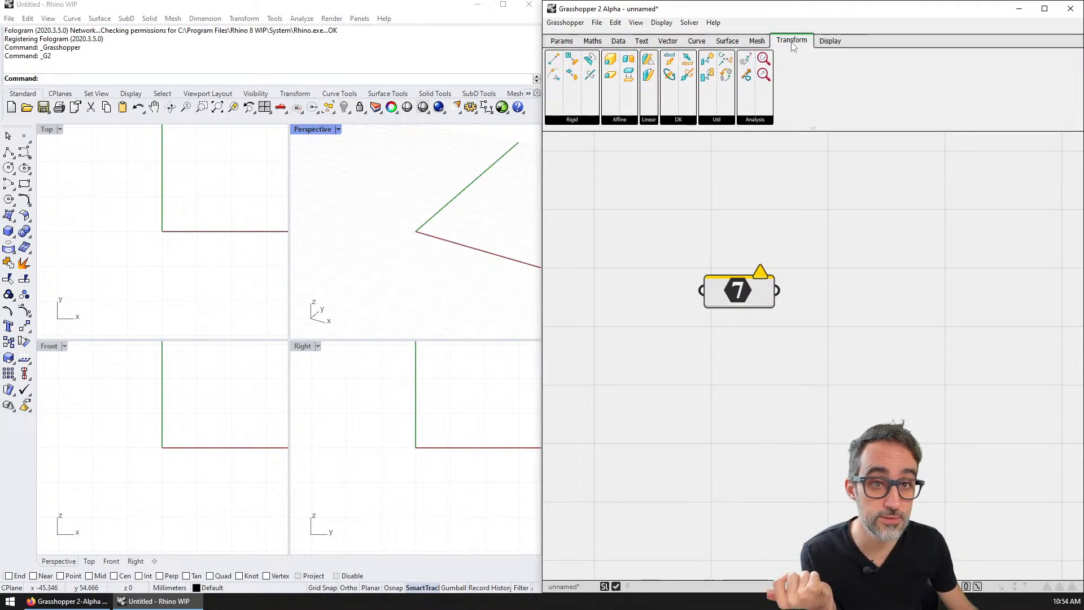
{"action": "left_click", "coordinate": [830, 41]}
{"action": "left_click", "coordinate": [562, 40]}
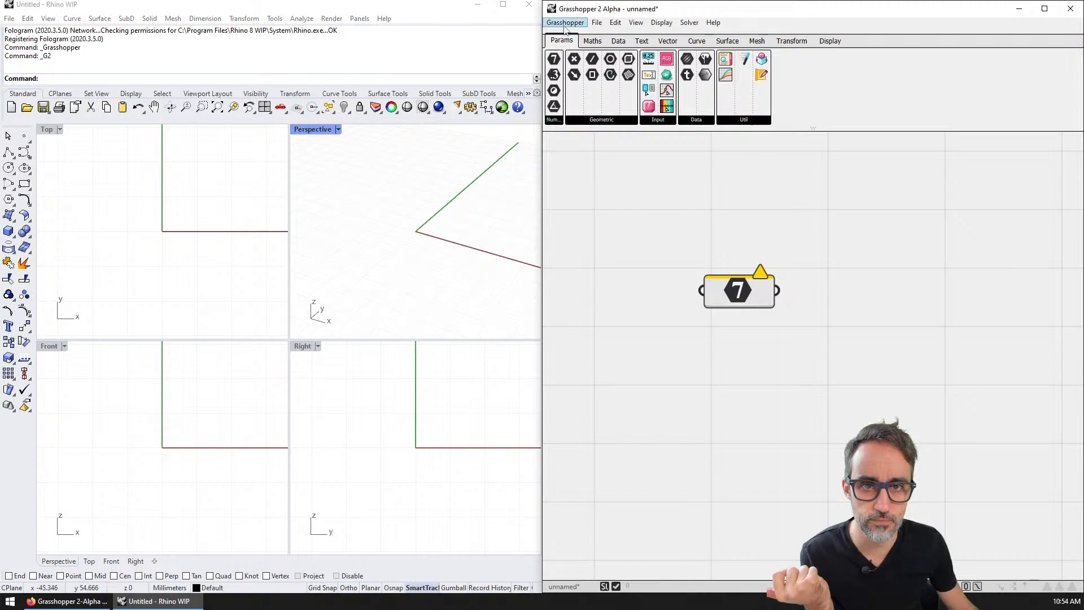
- View Grasshopper 2's About banner and look over the available Edit commands
{"action": "left_click", "coordinate": [565, 23]}
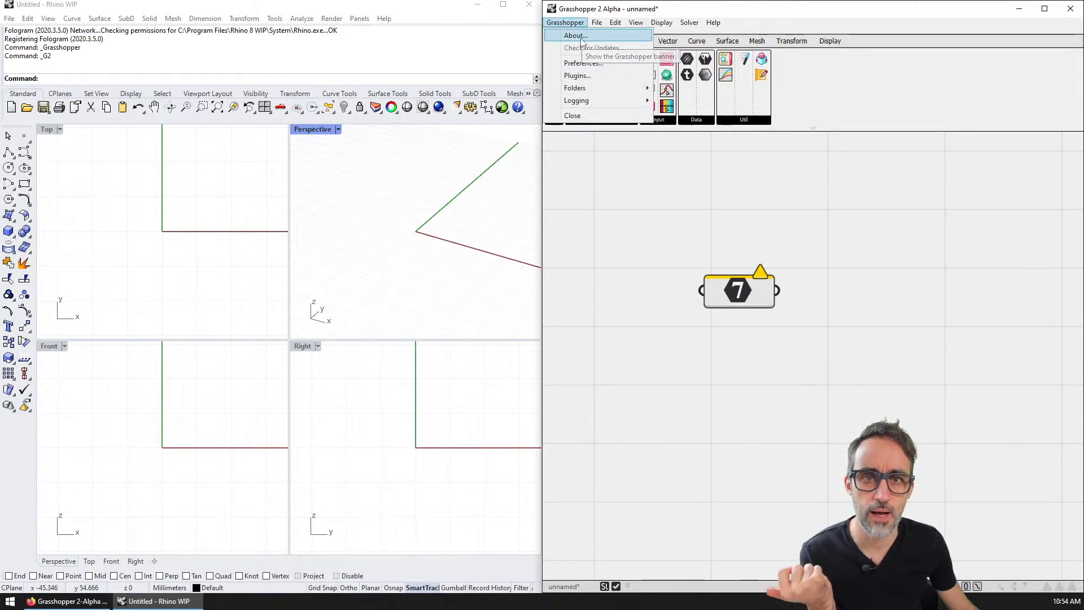
{"action": "left_click", "coordinate": [577, 35]}
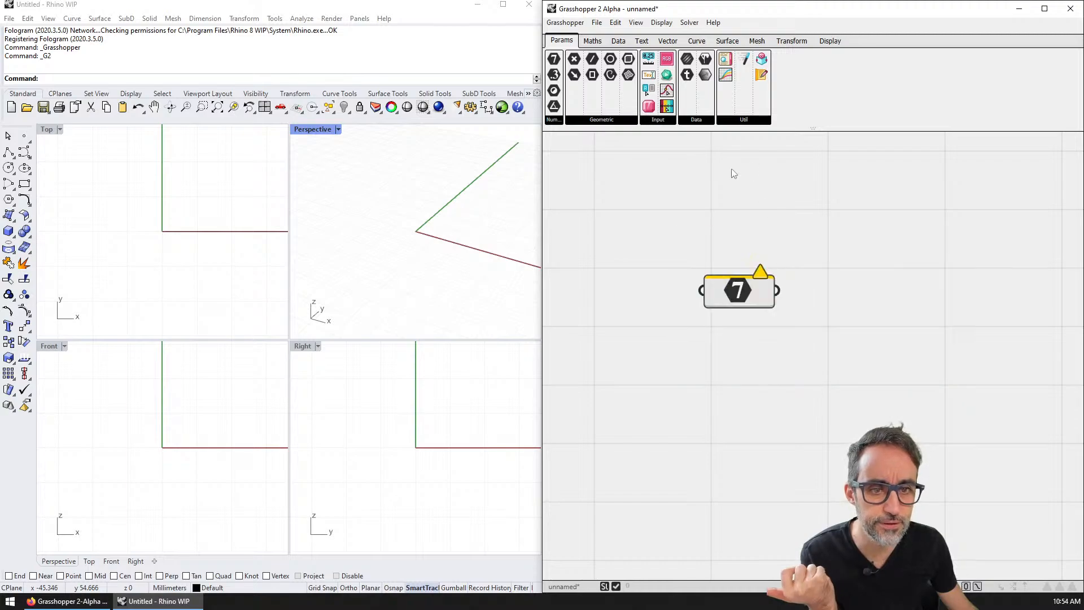
{"action": "left_click", "coordinate": [571, 24]}
{"action": "mouse_move", "coordinate": [596, 26]}
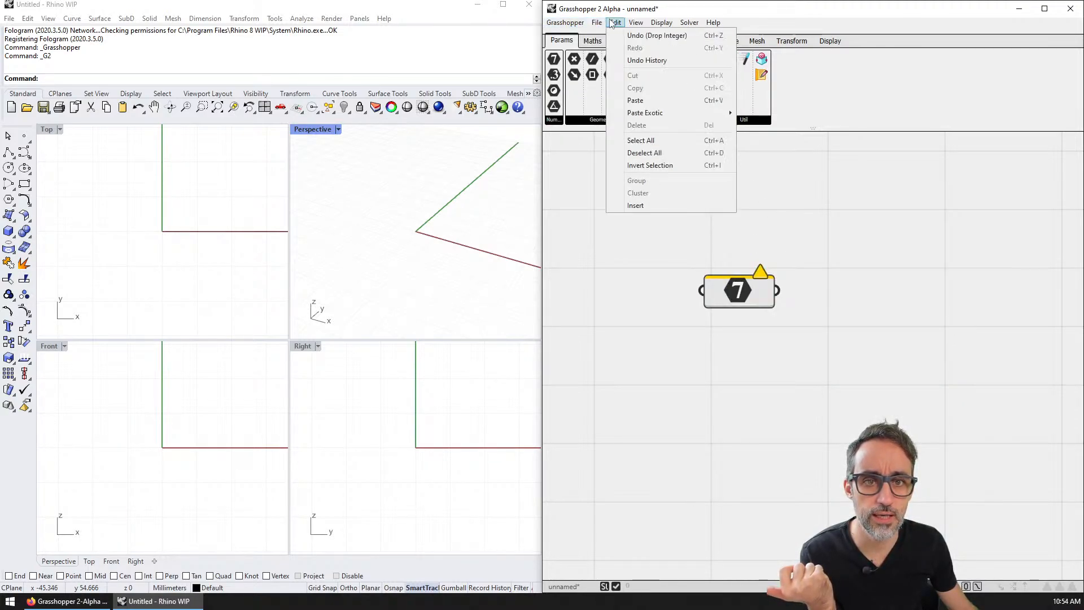
{"action": "mouse_move", "coordinate": [650, 113]}
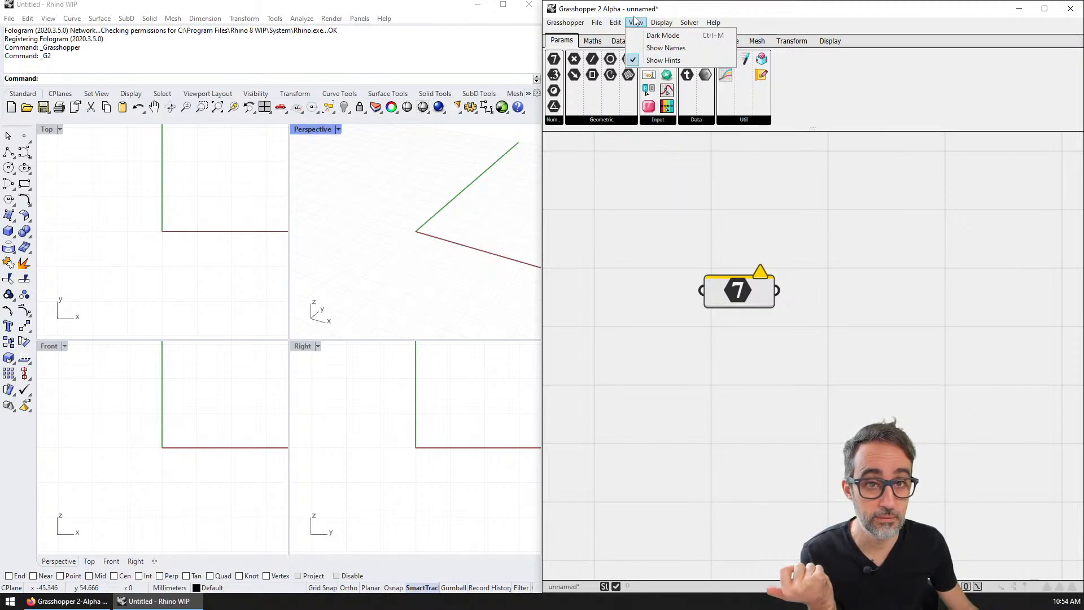
- Try out dark mode and object name balloons on the canvas, and turn both off again
{"action": "left_click", "coordinate": [638, 37]}
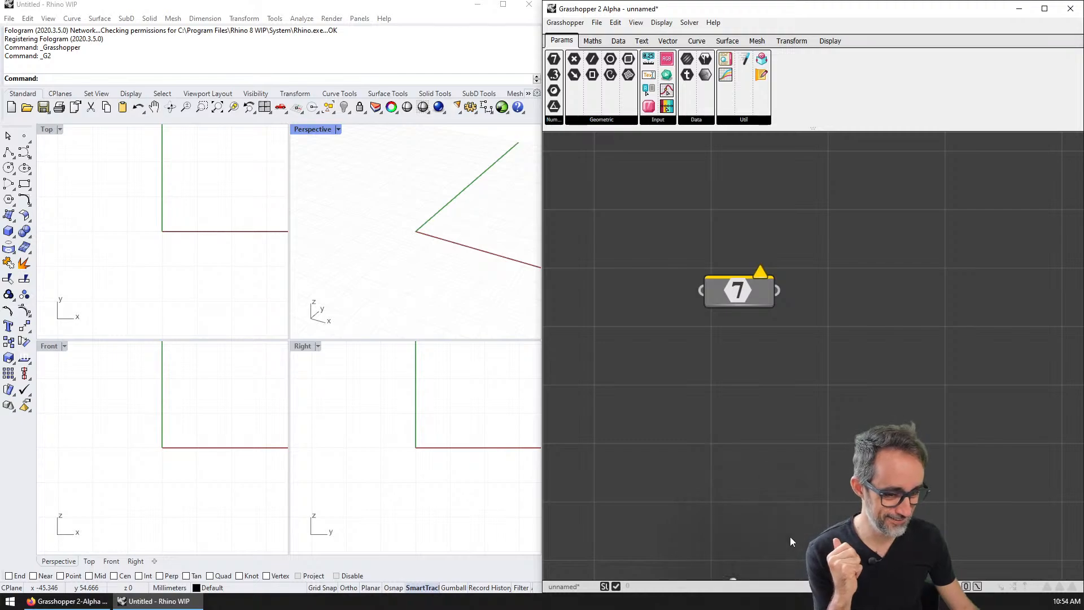
{"action": "left_click", "coordinate": [636, 23]}
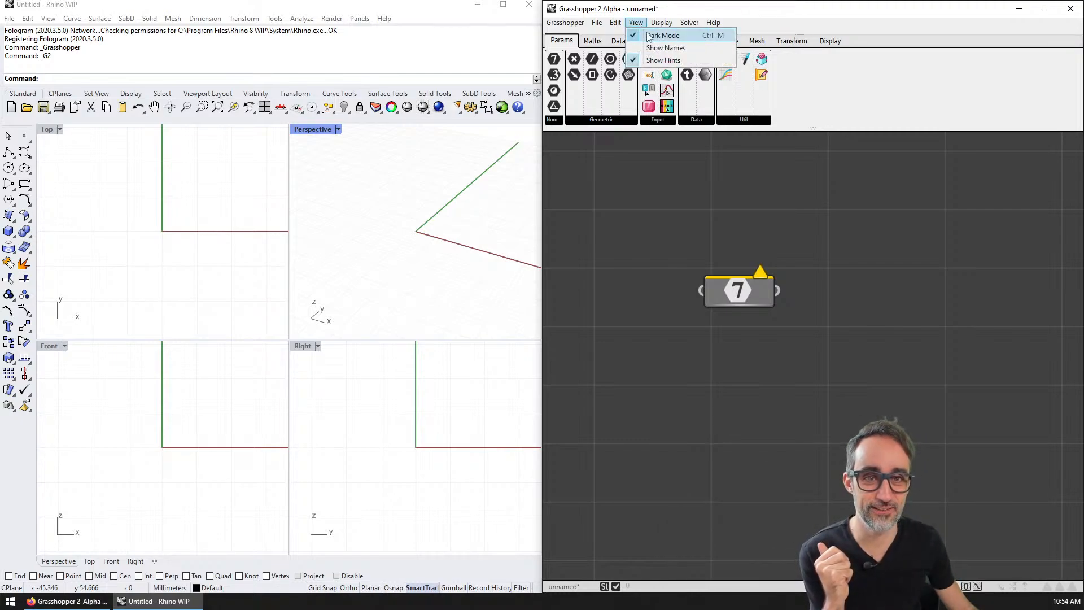
{"action": "left_click", "coordinate": [655, 48]}
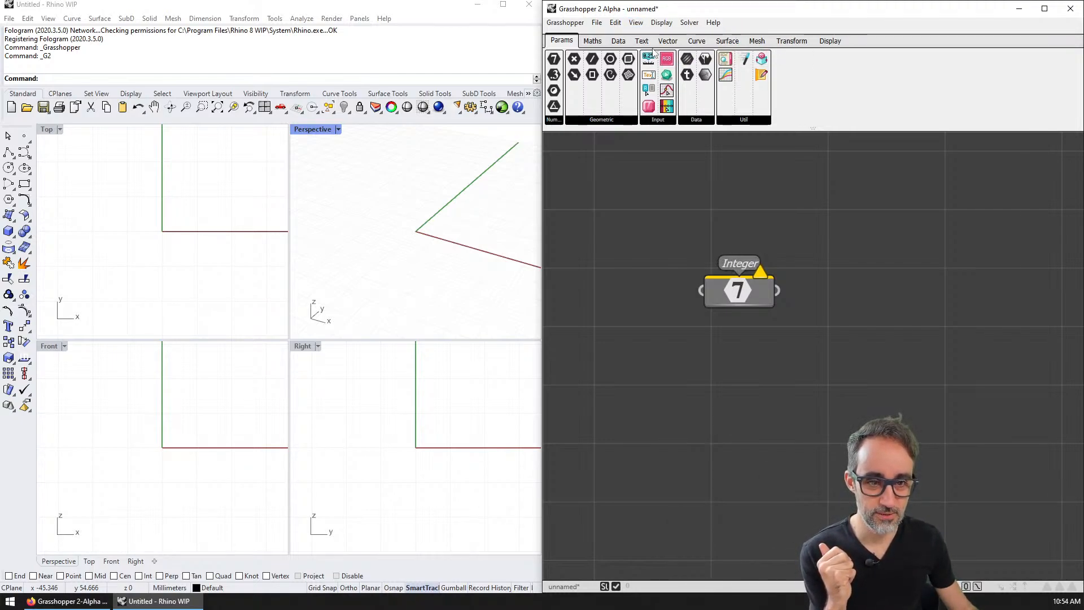
{"action": "left_click", "coordinate": [646, 26]}
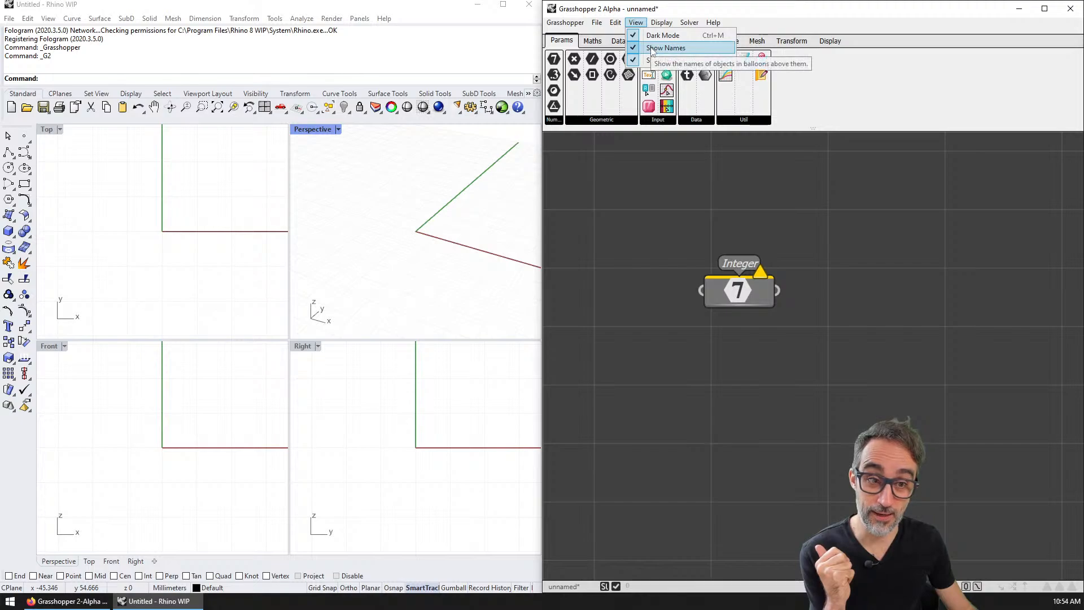
{"action": "left_click", "coordinate": [656, 48]}
{"action": "left_click", "coordinate": [636, 22]}
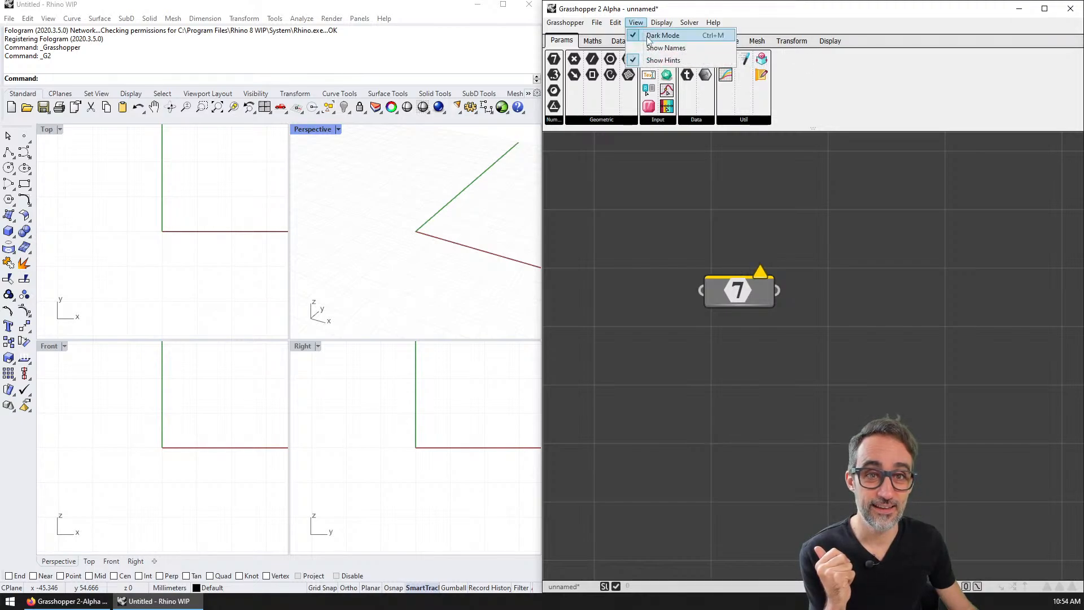
{"action": "left_click", "coordinate": [658, 60]}
- Look over the preview display settings, the Curve components and the help and documentation options
{"action": "left_click", "coordinate": [661, 22]}
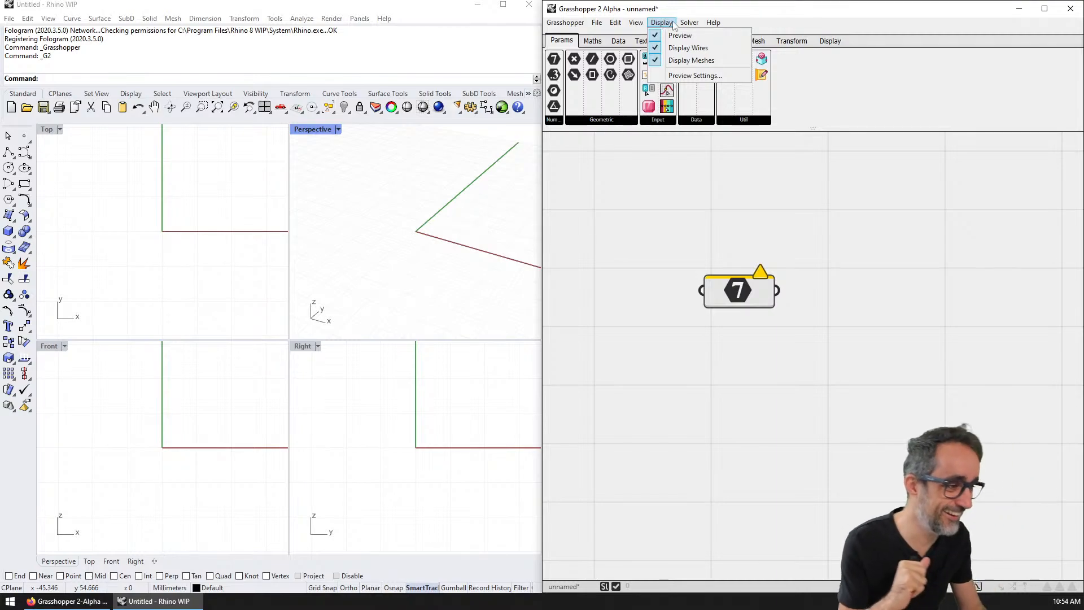
{"action": "left_click", "coordinate": [860, 218]}
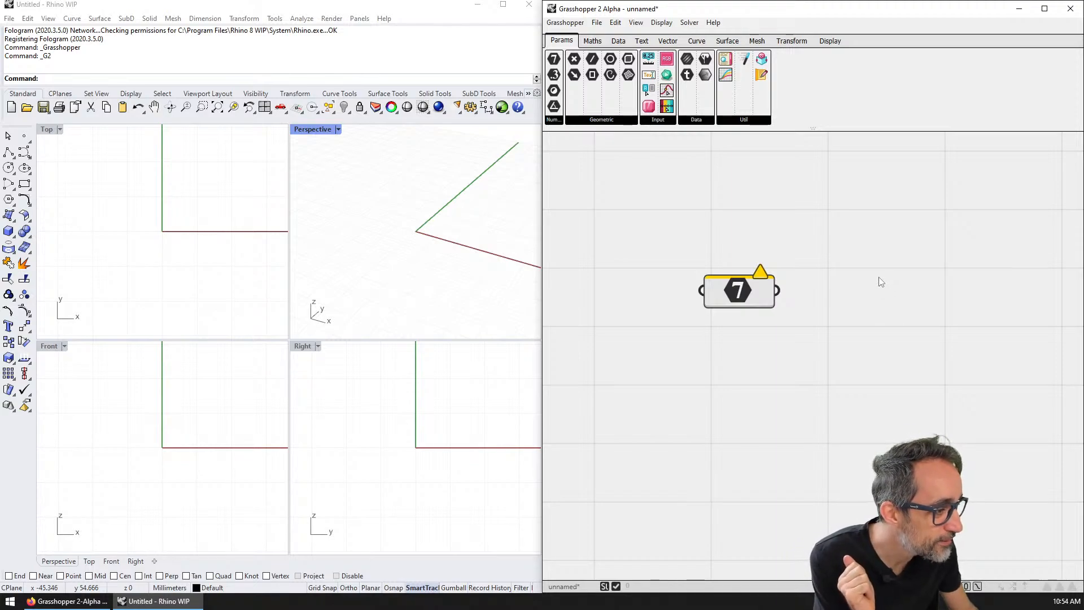
{"action": "left_click", "coordinate": [696, 41]}
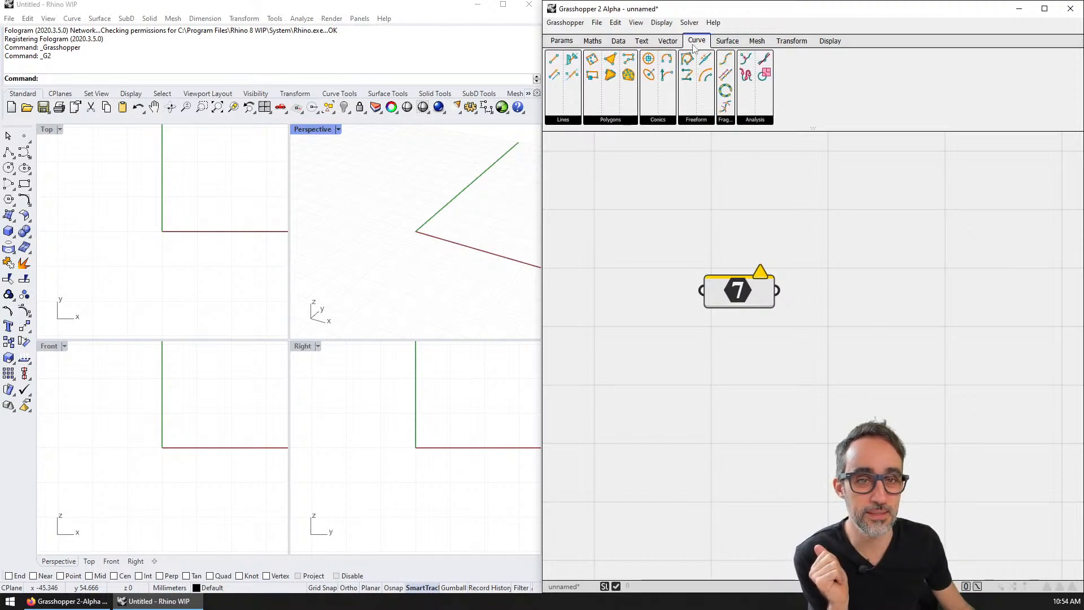
{"action": "left_click", "coordinate": [662, 23]}
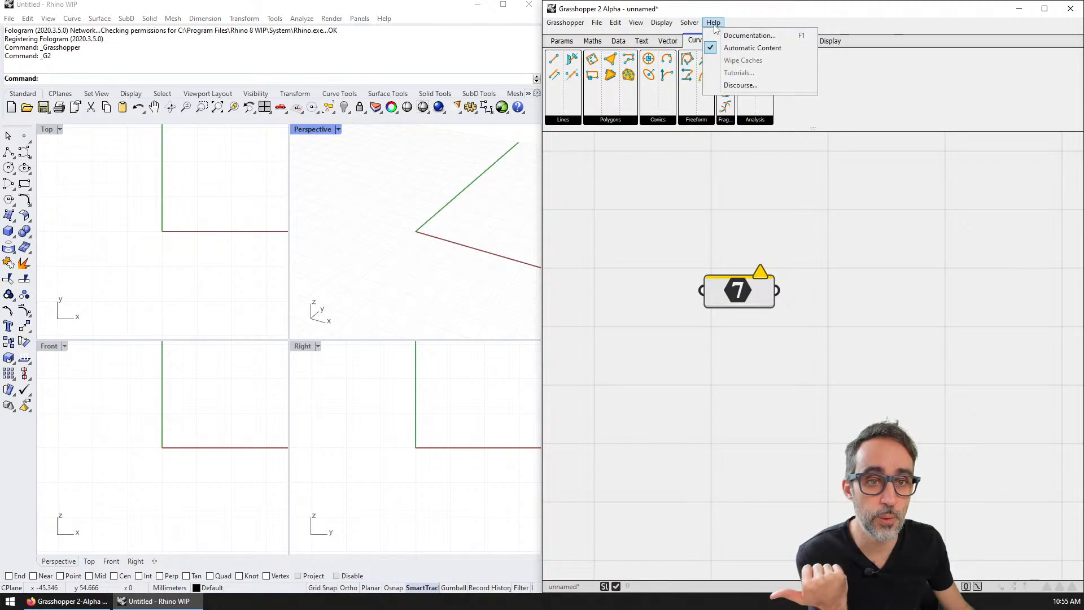
{"action": "left_click", "coordinate": [707, 178]}
- Delete the Integer parameter from the canvas
{"action": "scroll", "coordinate": [703, 193], "scroll_direction": "down", "scroll_amount": 2}
{"action": "left_click_drag", "start_coordinate": [689, 218], "coordinate": [864, 374]}
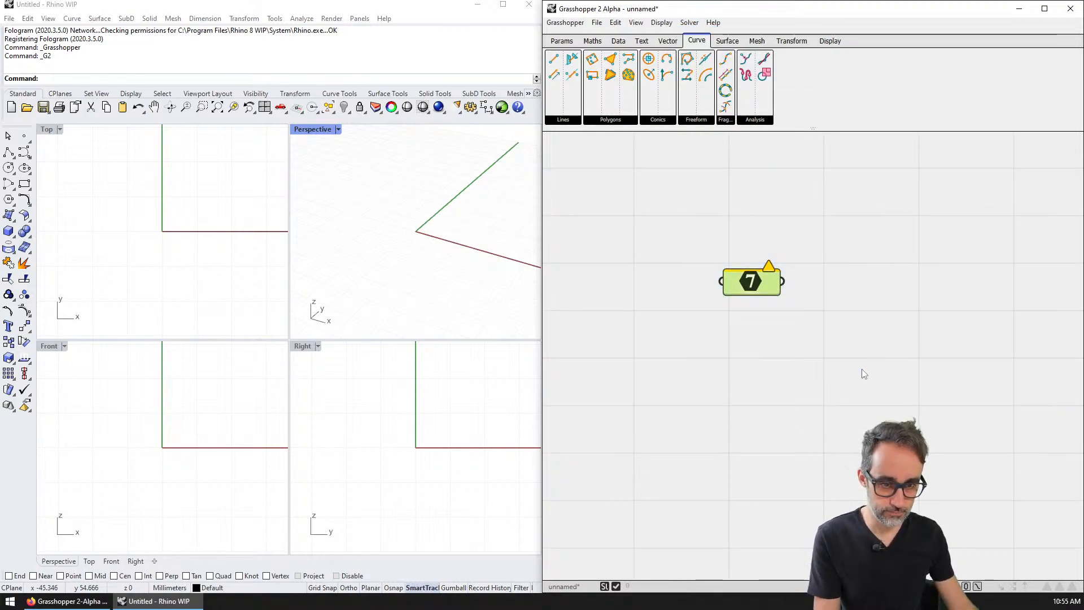
{"action": "key", "text": "Delete"}
{"action": "scroll", "coordinate": [891, 368], "scroll_direction": "down", "scroll_amount": 2}
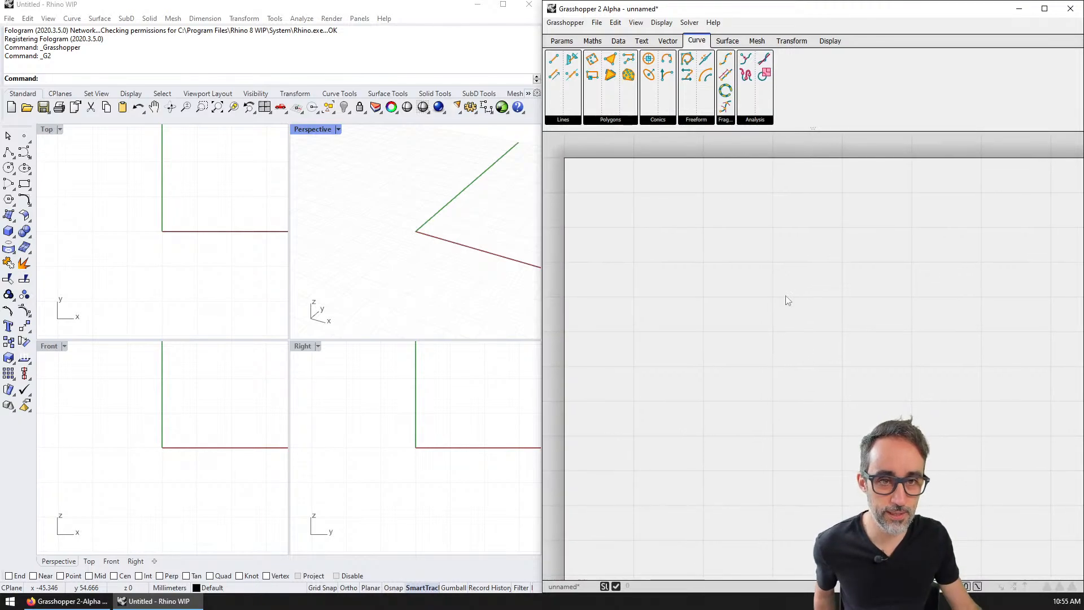
- Show the Params components and start a new empty Grasshopper 2 document
{"action": "left_click", "coordinate": [562, 40]}
{"action": "left_click", "coordinate": [565, 22]}
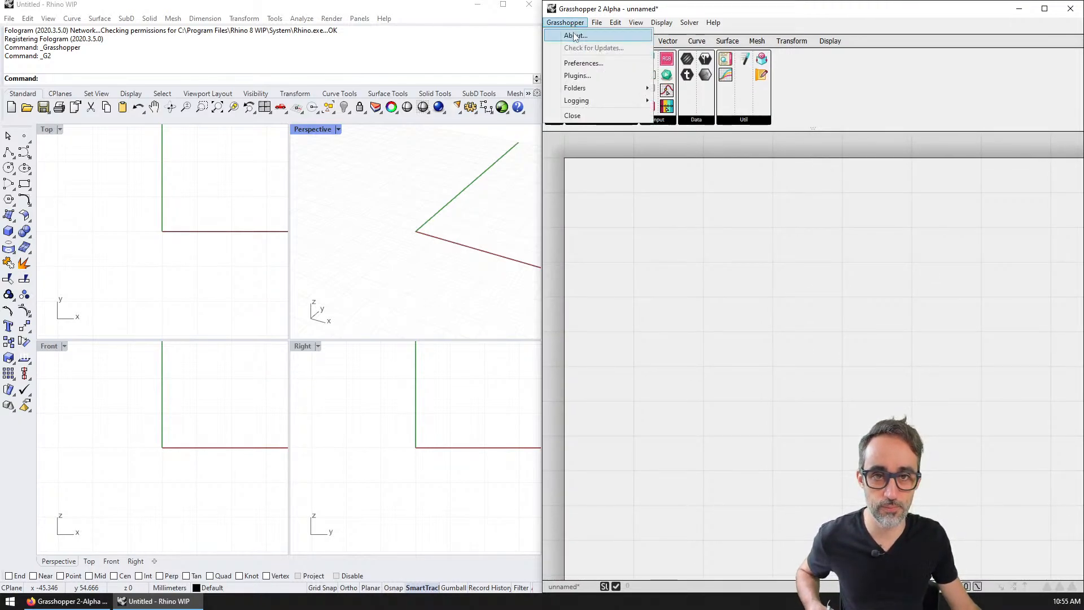
{"action": "left_click", "coordinate": [609, 36]}
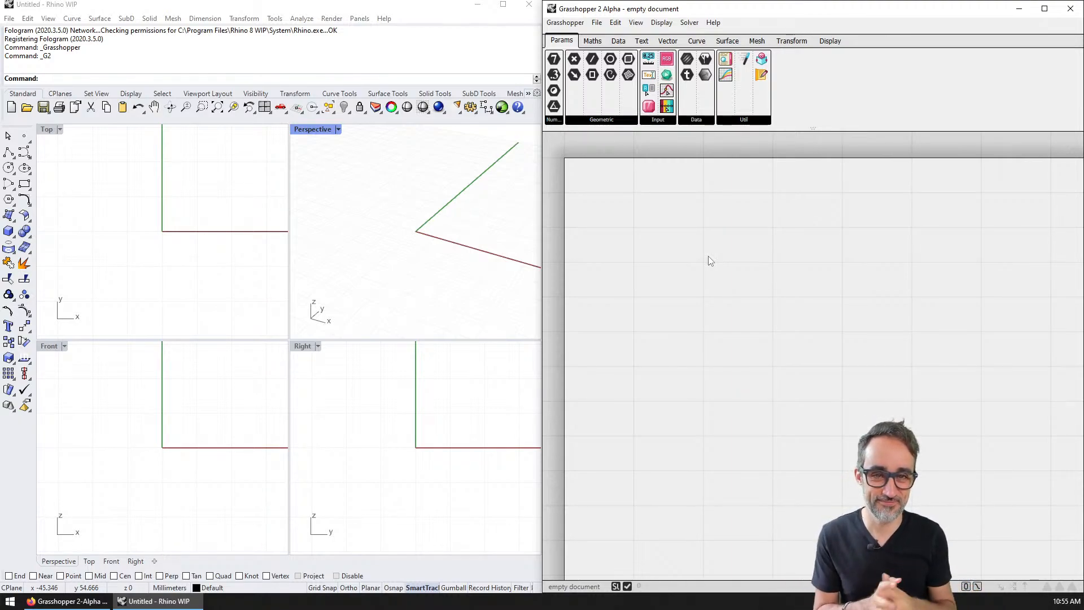
- Compare the component ribbon at a shorter height, restore its taller height, and show the Maths components
{"action": "left_click_drag", "start_coordinate": [809, 131], "coordinate": [819, 101]}
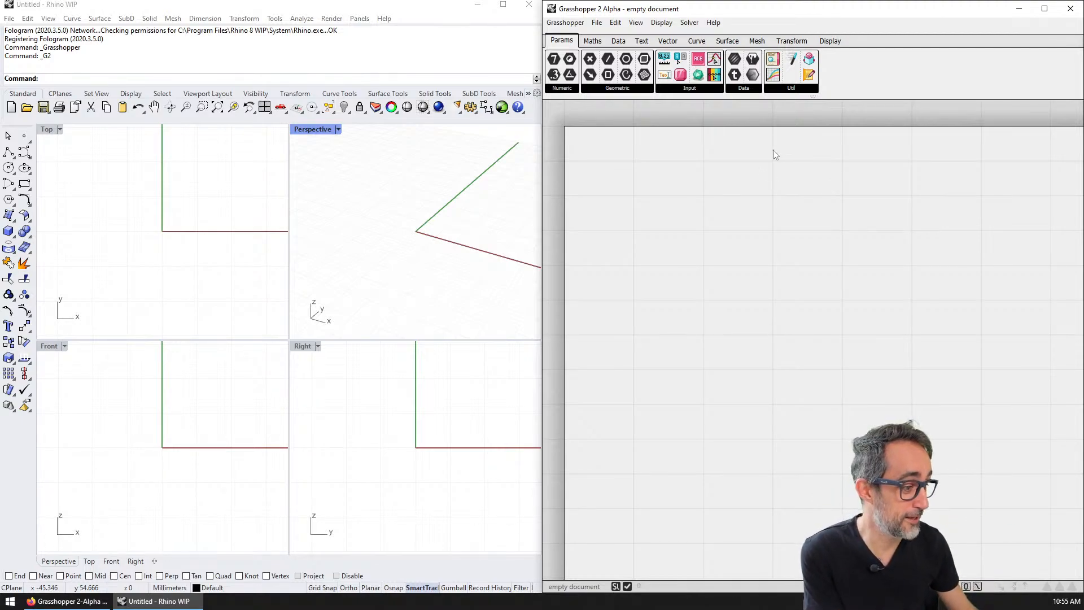
{"action": "left_click_drag", "start_coordinate": [815, 101], "coordinate": [823, 137]}
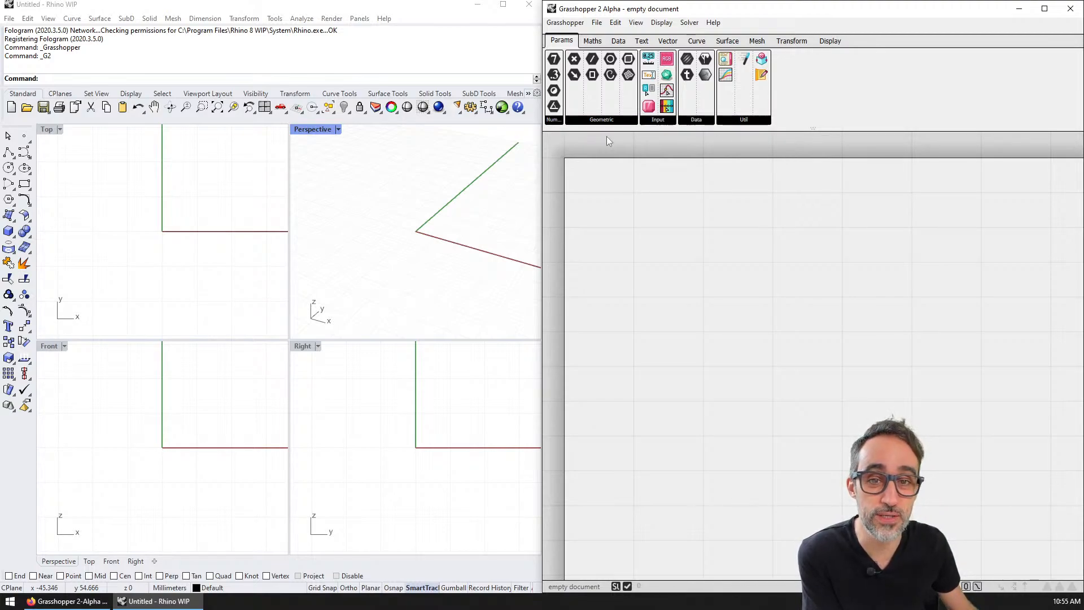
{"action": "left_click", "coordinate": [590, 41]}
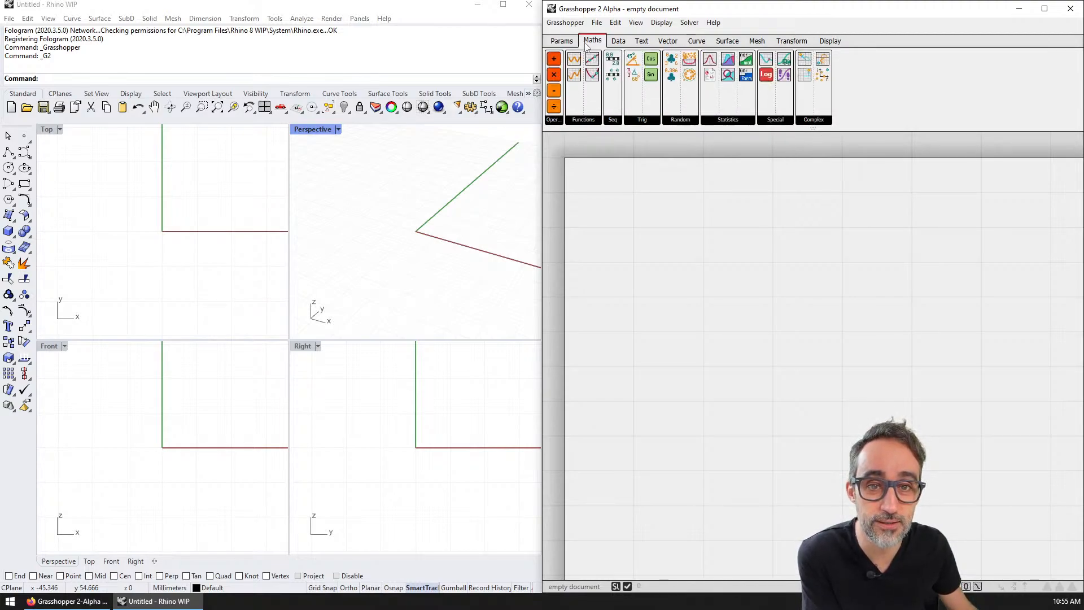
- Look through the Data, Text, Vector, Curve and Surface components, including the full Plane, Field and Vector groups
{"action": "left_click", "coordinate": [618, 40]}
{"action": "left_click", "coordinate": [642, 41]}
{"action": "left_click", "coordinate": [667, 41]}
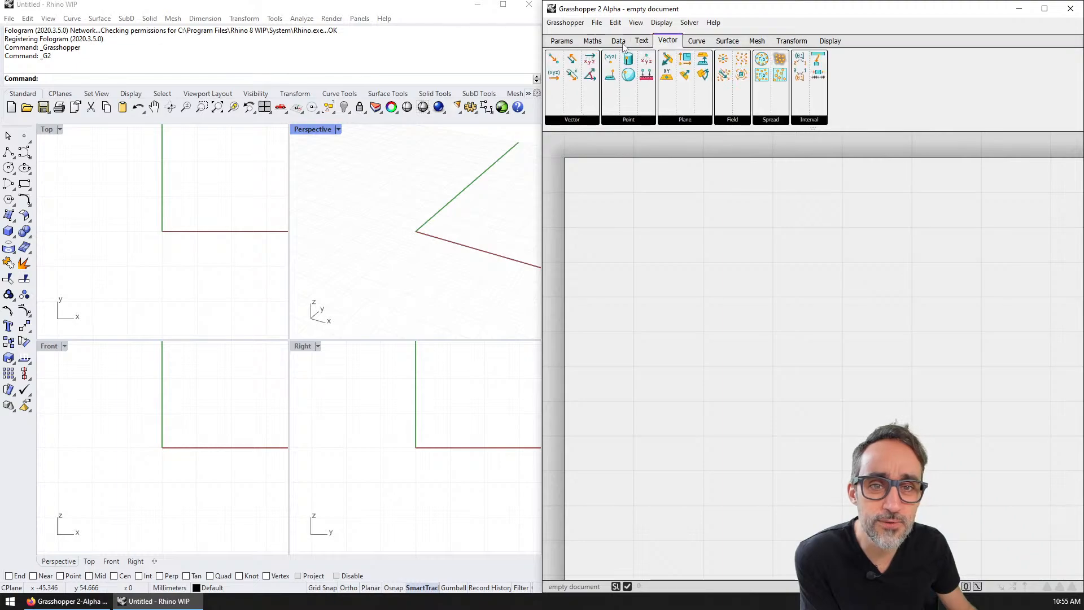
{"action": "left_click", "coordinate": [694, 120]}
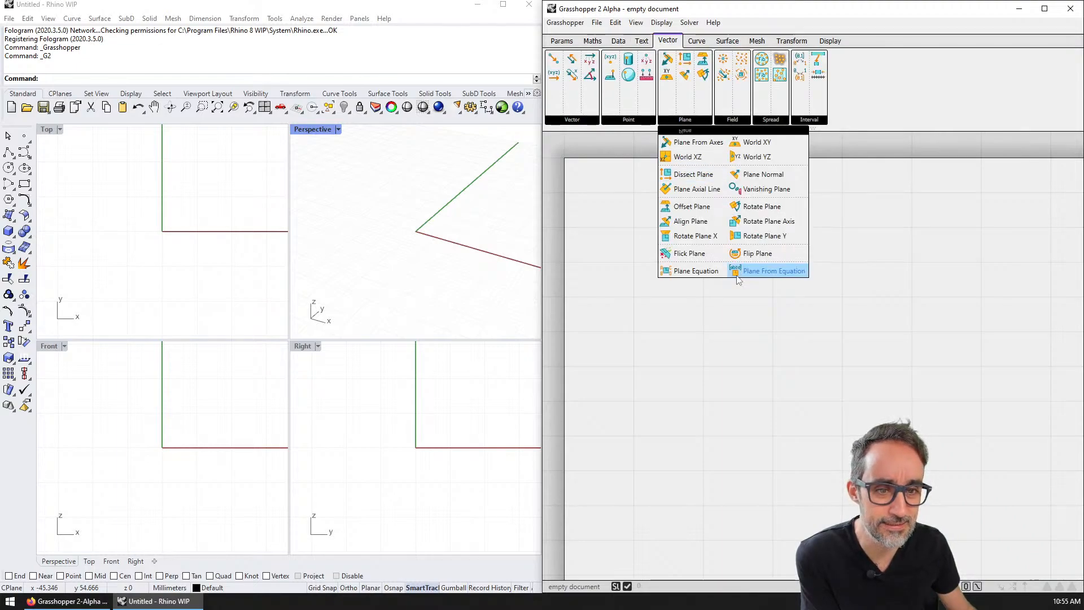
{"action": "left_click", "coordinate": [719, 117]}
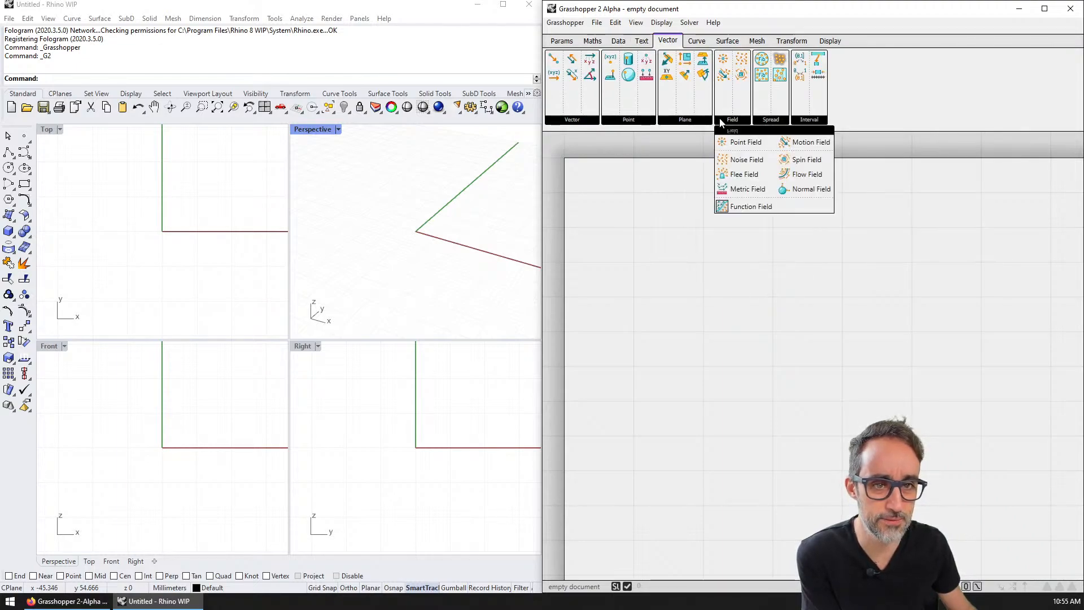
{"action": "left_click", "coordinate": [582, 121]}
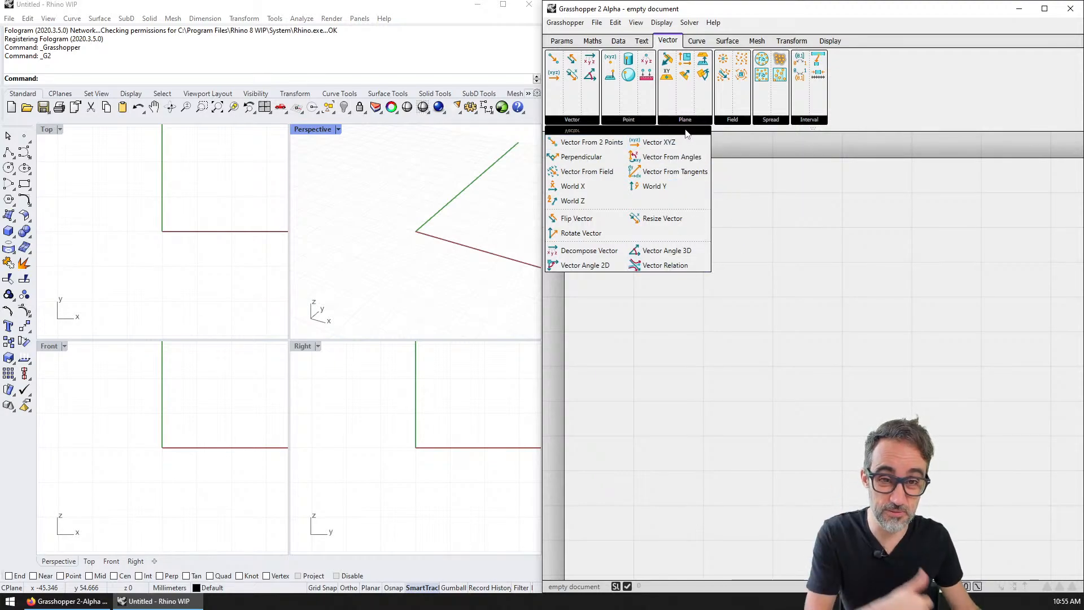
{"action": "left_click", "coordinate": [700, 43]}
{"action": "left_click", "coordinate": [719, 43]}
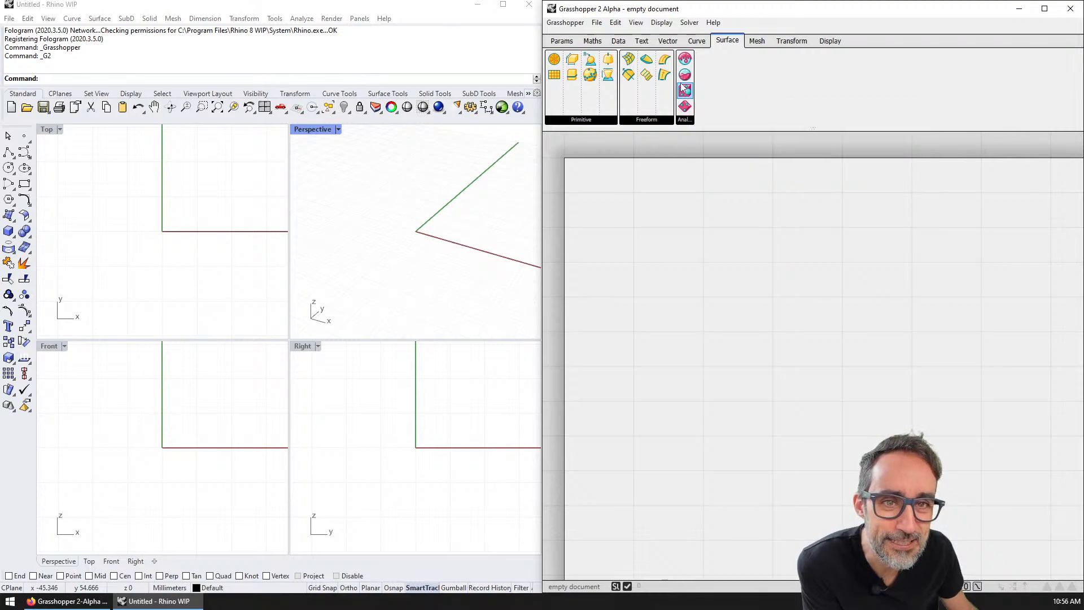
- Place a Point XYZ component from the Vector category's Point group on the canvas
{"action": "left_click", "coordinate": [641, 41]}
{"action": "left_click", "coordinate": [666, 40]}
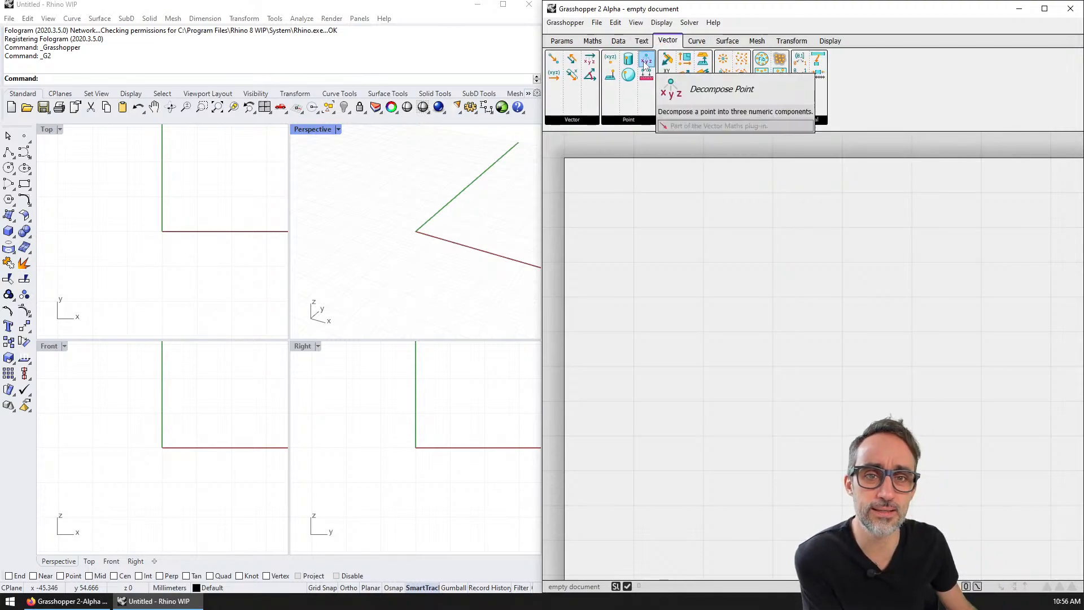
{"action": "left_click", "coordinate": [627, 119]}
{"action": "mouse_move", "coordinate": [628, 144]}
{"action": "left_mouse_down"}
{"action": "mouse_move", "coordinate": [706, 220]}
{"action": "mouse_move", "coordinate": [768, 318]}
{"action": "left_mouse_up"}
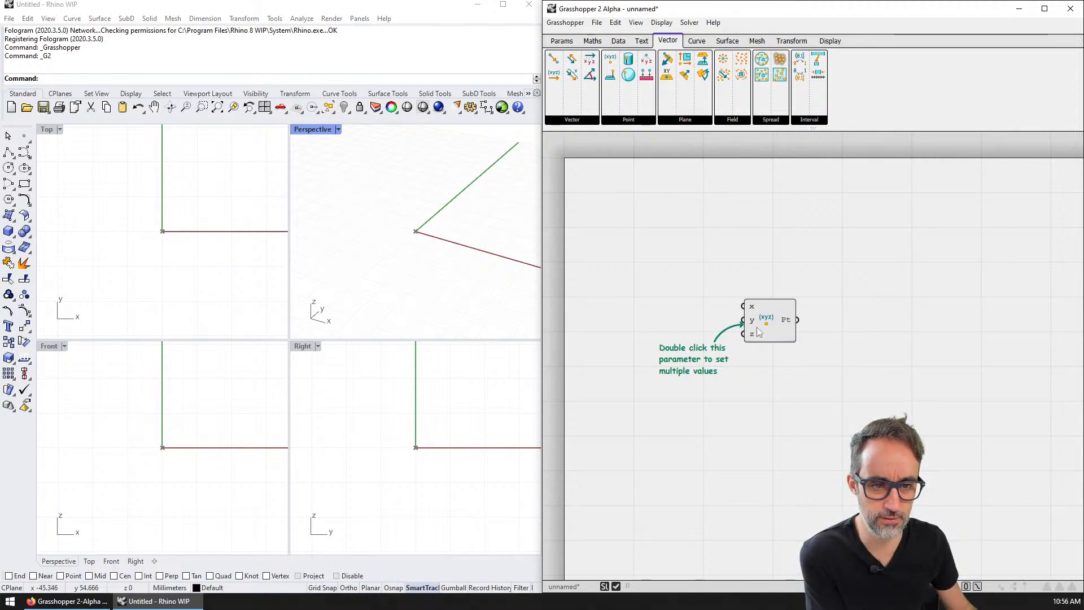
- Move the Point XYZ component farther right on the canvas and deselect it
{"action": "scroll", "coordinate": [757, 327], "scroll_direction": "up", "scroll_amount": 6}
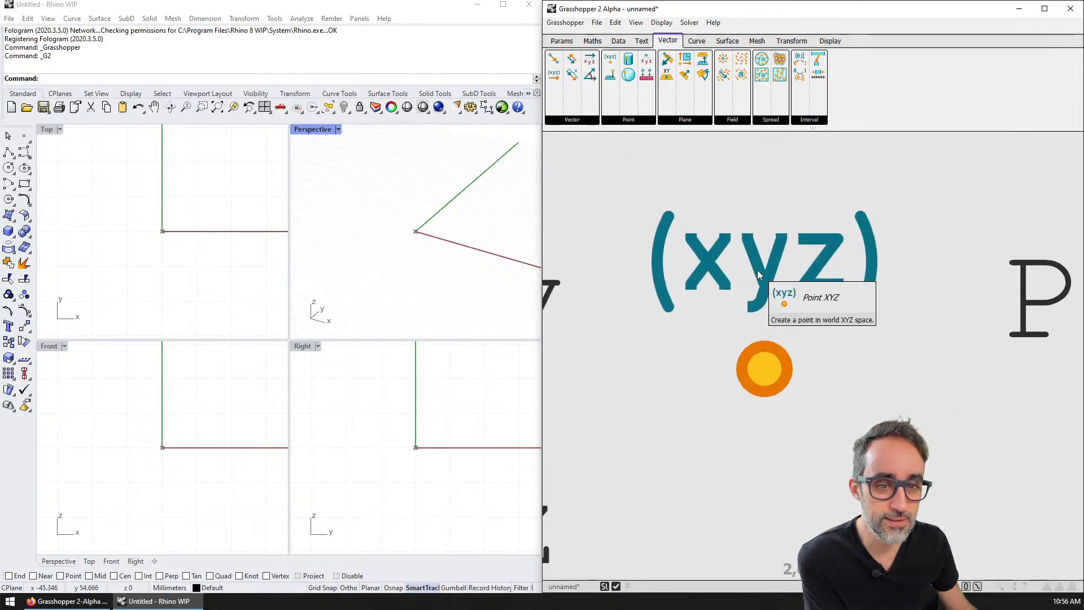
{"action": "scroll", "coordinate": [766, 366], "scroll_direction": "down", "scroll_amount": 2}
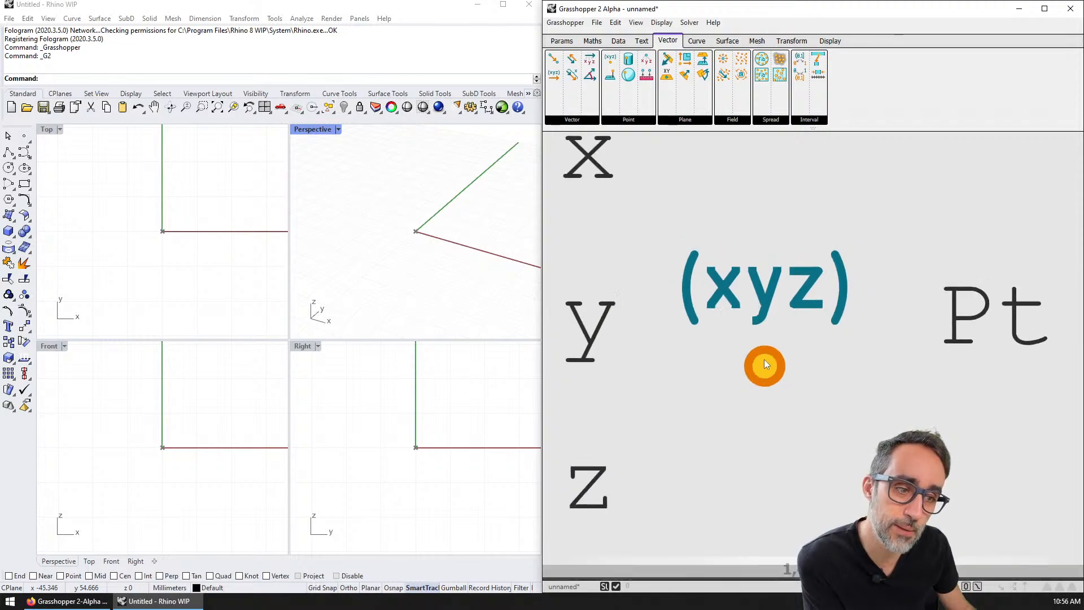
{"action": "scroll", "coordinate": [765, 359], "scroll_direction": "down", "scroll_amount": 4}
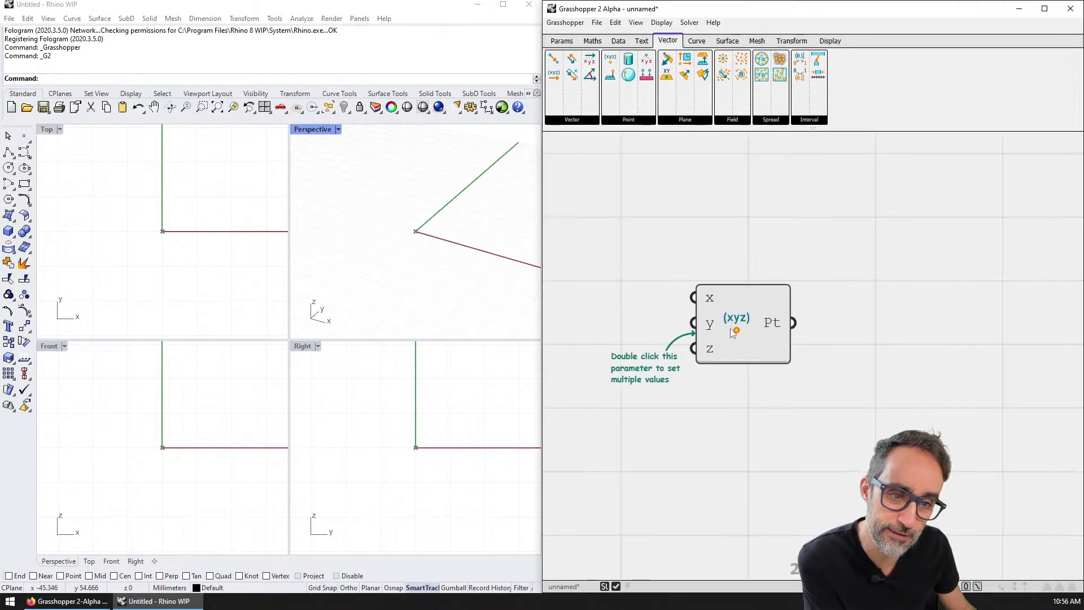
{"action": "scroll", "coordinate": [728, 321], "scroll_direction": "down", "scroll_amount": 3}
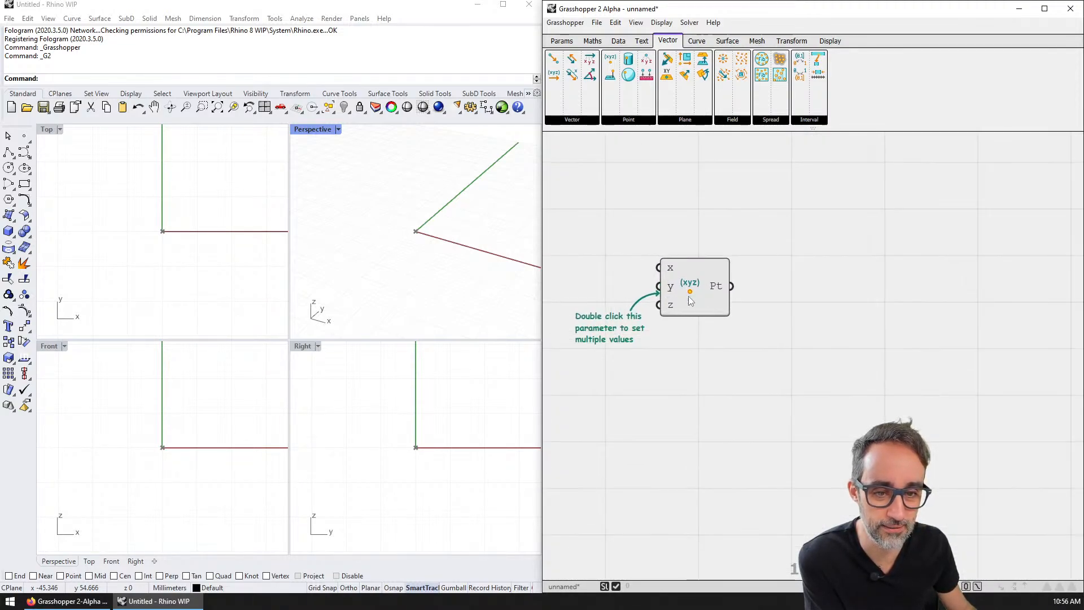
{"action": "left_click_drag", "start_coordinate": [689, 296], "coordinate": [845, 303]}
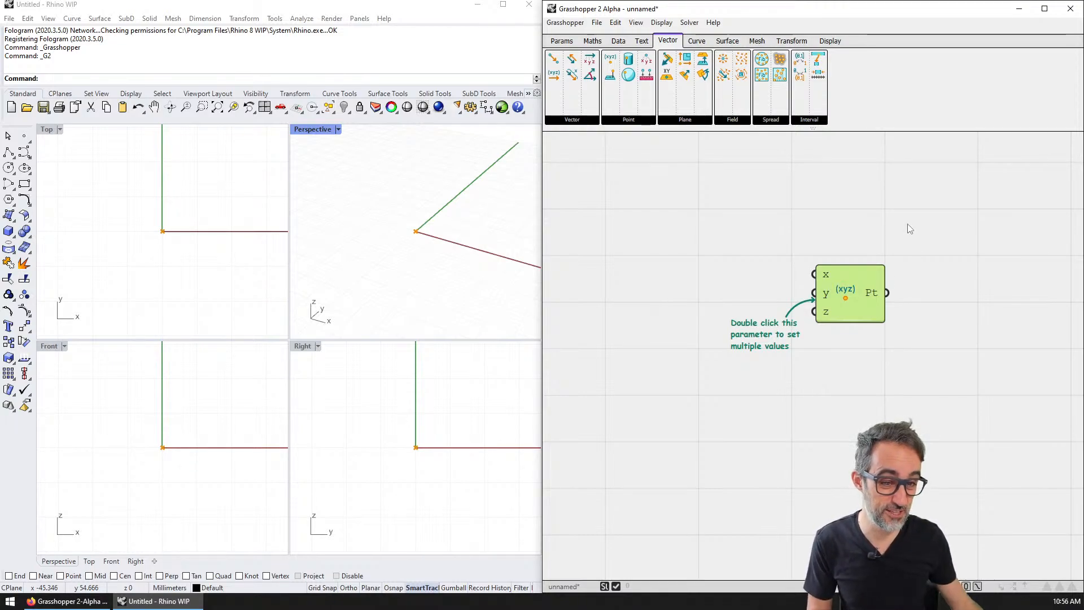
{"action": "right_click_drag", "start_coordinate": [883, 250], "coordinate": [812, 255]}
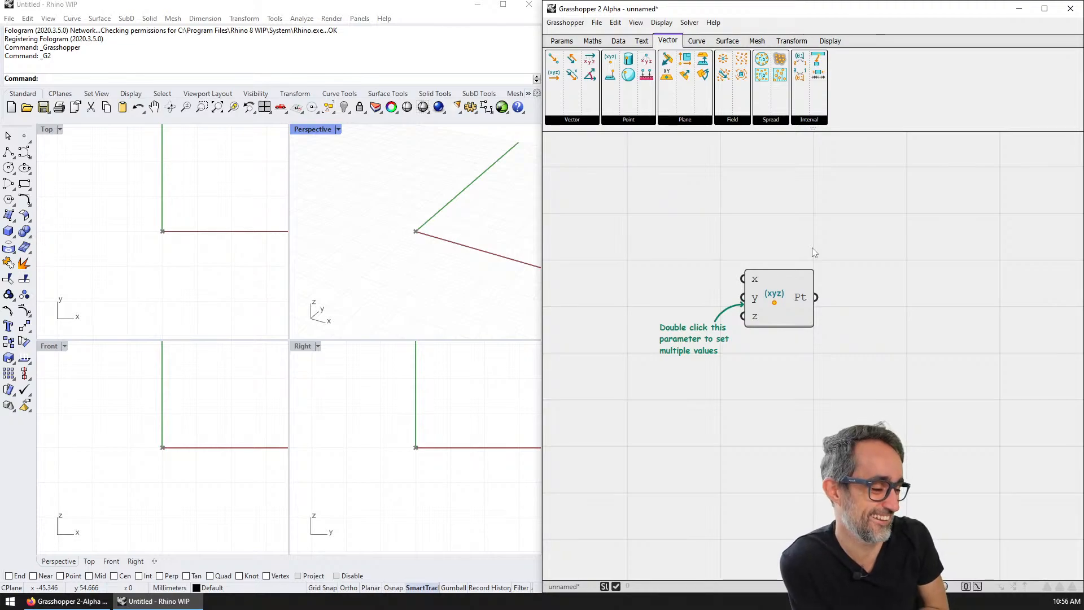
{"action": "right_click_drag", "start_coordinate": [741, 238], "coordinate": [752, 240]}
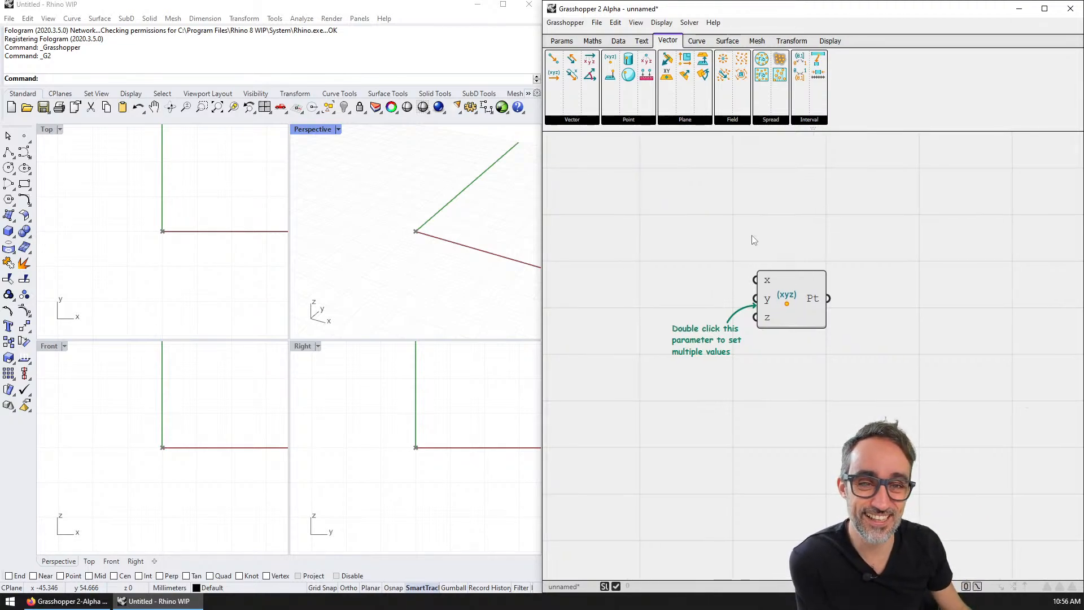
- Look over the Curve through Mesh component categories, return to the Params components, and check the status bar options
{"action": "left_click", "coordinate": [698, 41]}
{"action": "scroll", "coordinate": [722, 45], "scroll_direction": "down", "scroll_amount": 4}
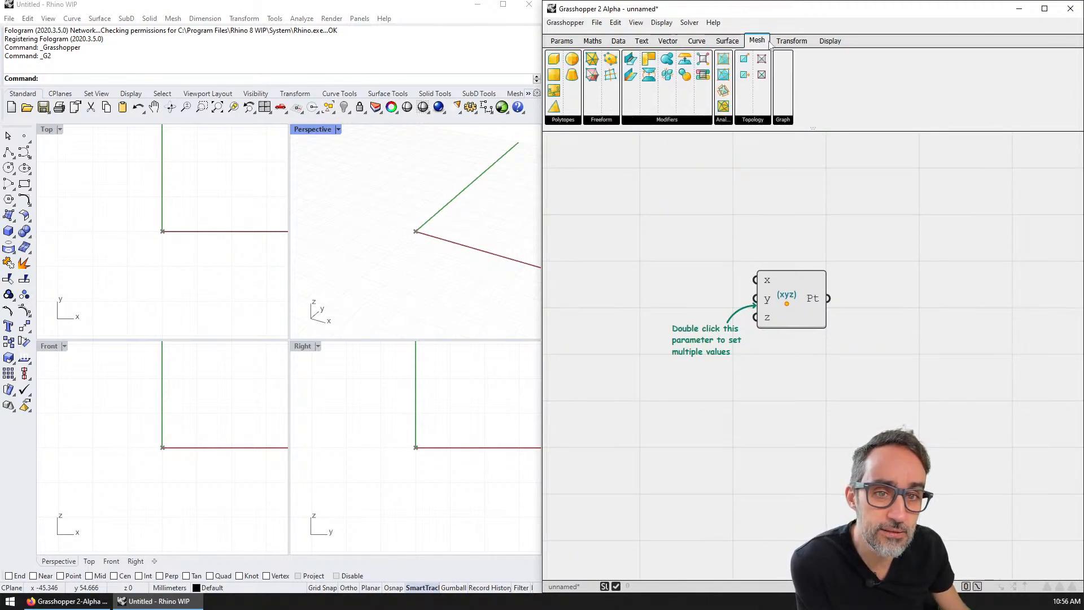
{"action": "left_click", "coordinate": [562, 42]}
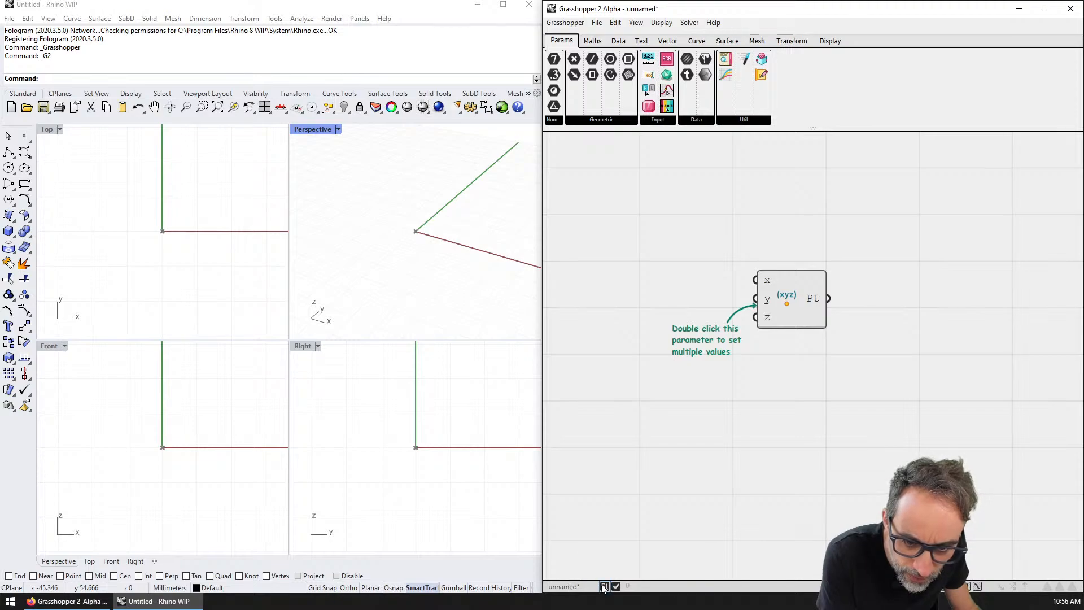
{"action": "mouse_move", "coordinate": [566, 588]}
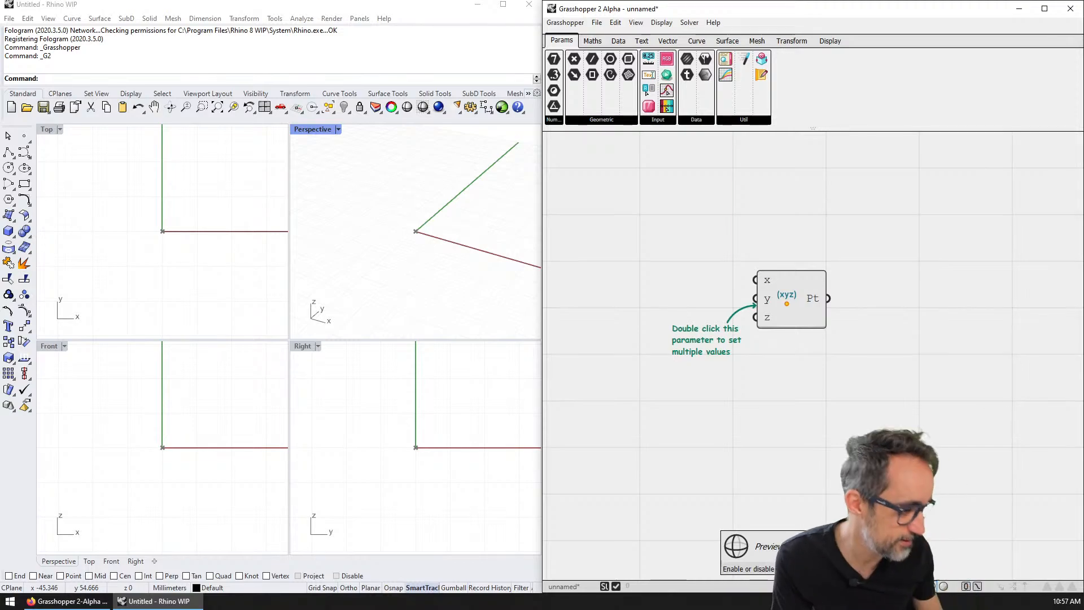
- Arrange the windows side by side, with Grasshopper 2 on the left half of the screen and Rhino on the right half
{"action": "mouse_move", "coordinate": [771, 1]}
{"action": "left_mouse_down"}
{"action": "mouse_move", "coordinate": [772, 64]}
{"action": "mouse_move", "coordinate": [772, 3]}
{"action": "left_mouse_up"}
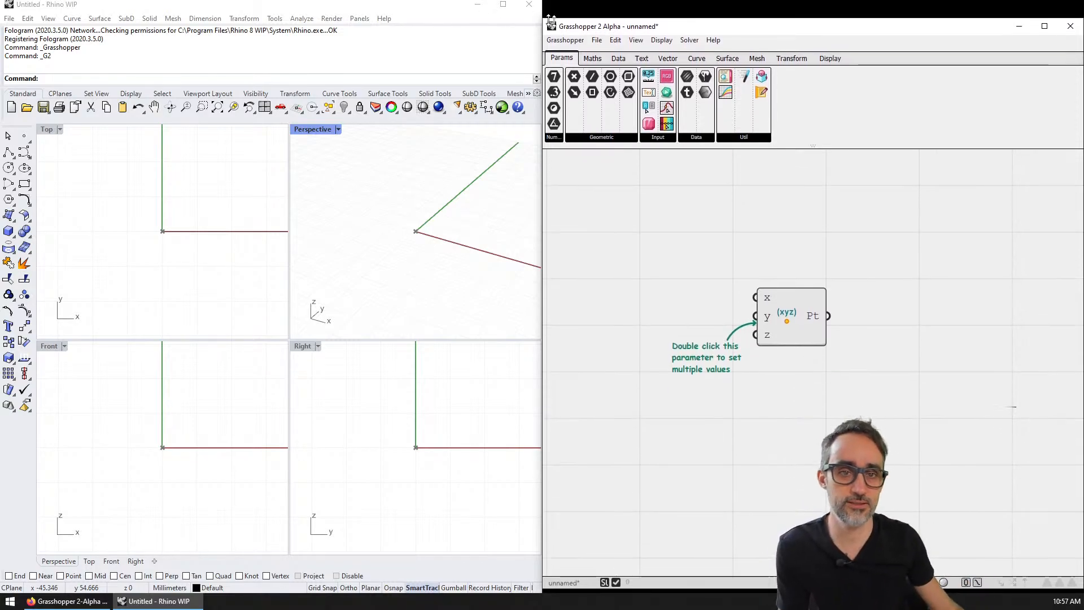
{"action": "key", "text": "super+Left"}
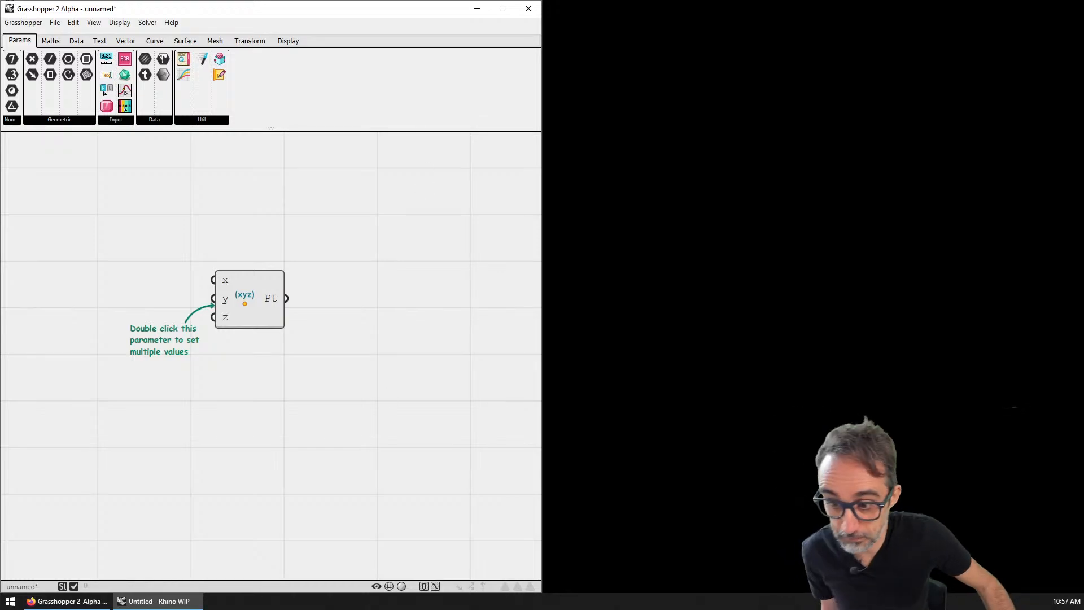
{"action": "left_click", "coordinate": [476, 11]}
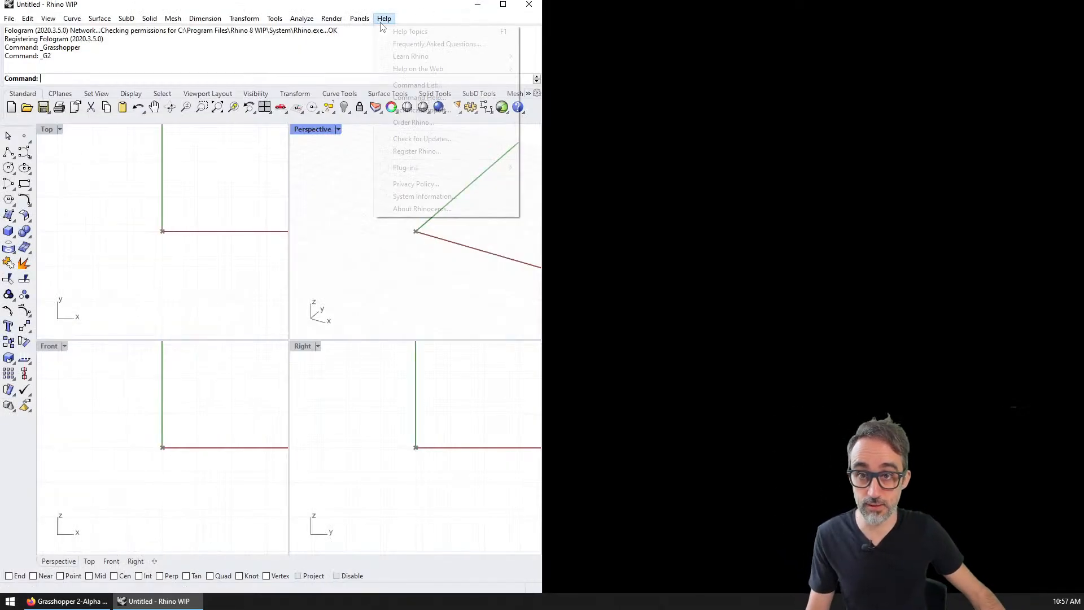
{"action": "key", "text": "super+Right"}
{"action": "key", "text": "Escape"}
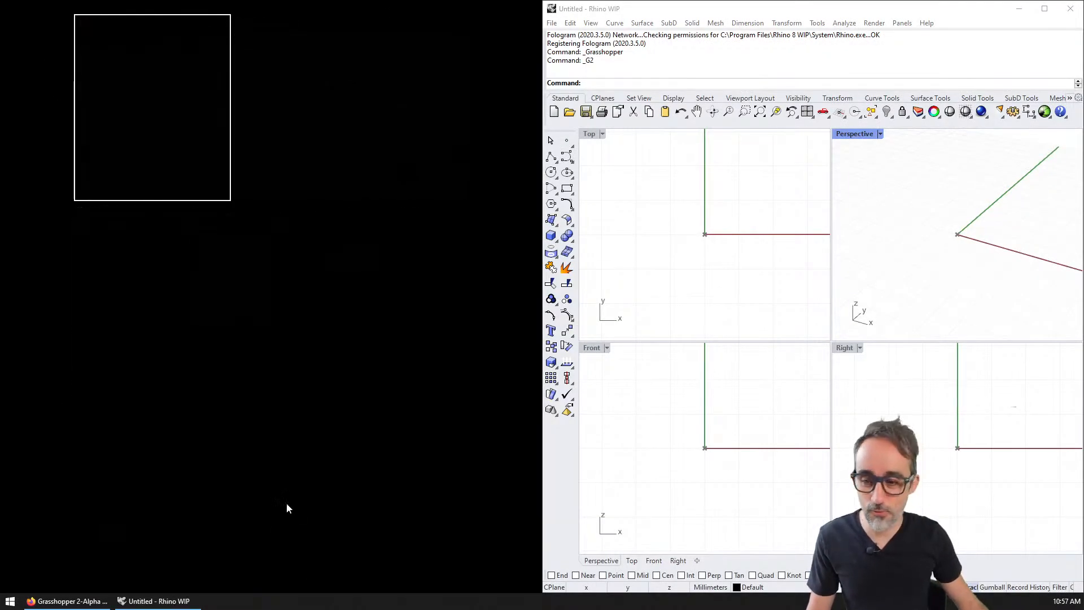
{"action": "left_click", "coordinate": [172, 602]}
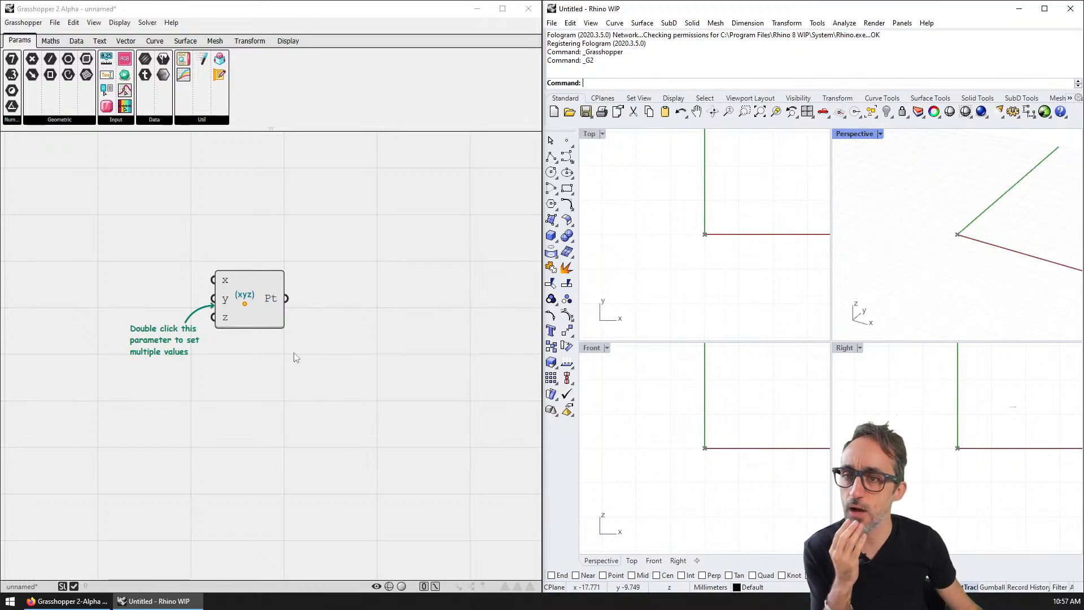
{"action": "left_click", "coordinate": [23, 23]}
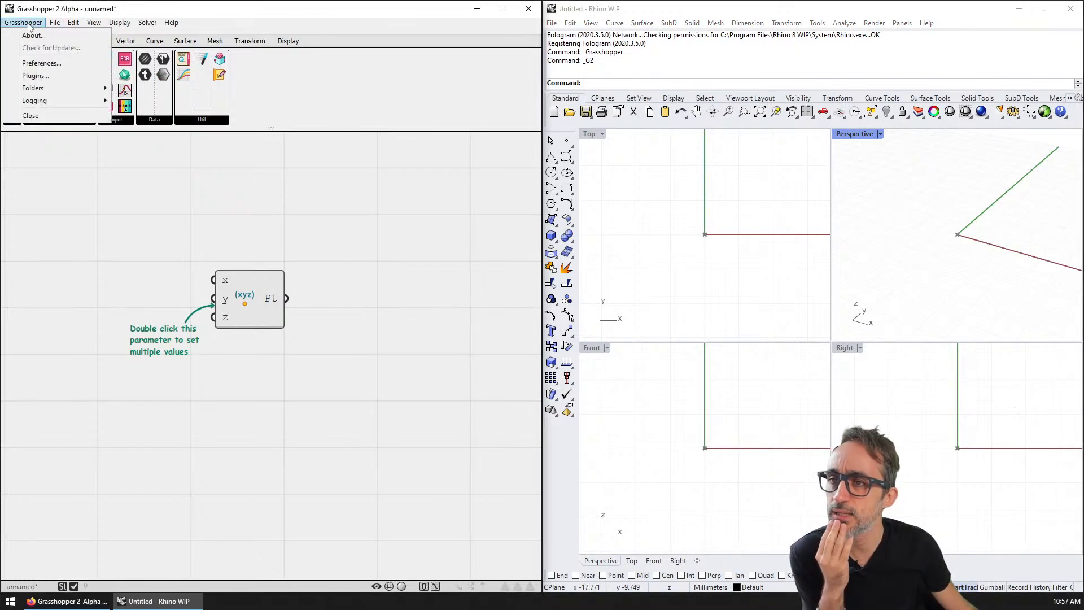
{"action": "mouse_move", "coordinate": [54, 24]}
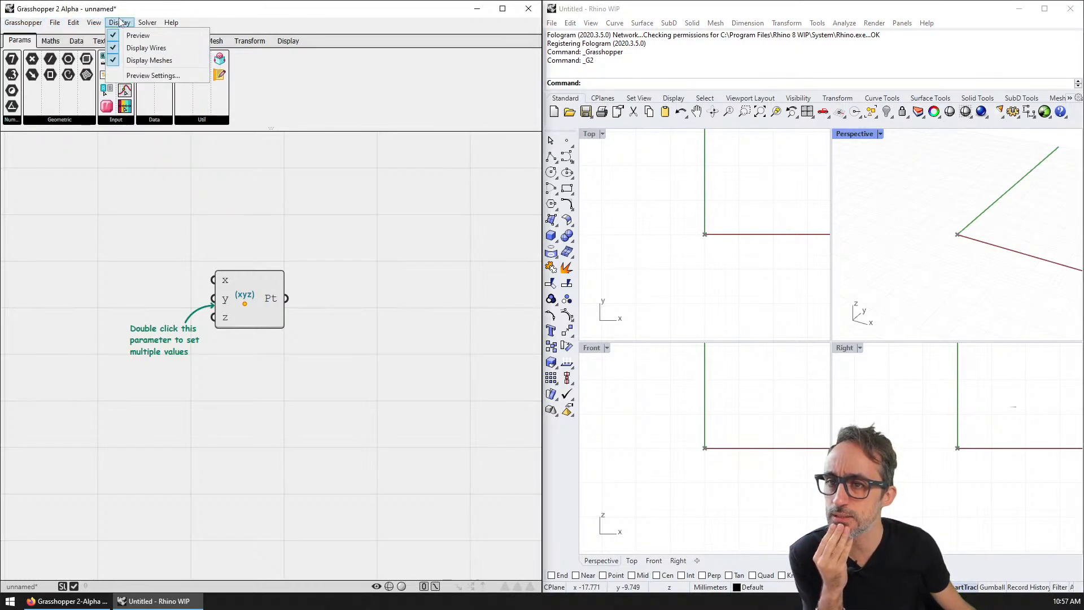
{"action": "mouse_move", "coordinate": [183, 25]}
{"action": "left_click", "coordinate": [313, 186]}
{"action": "right_click_drag", "start_coordinate": [268, 212], "coordinate": [331, 209]}
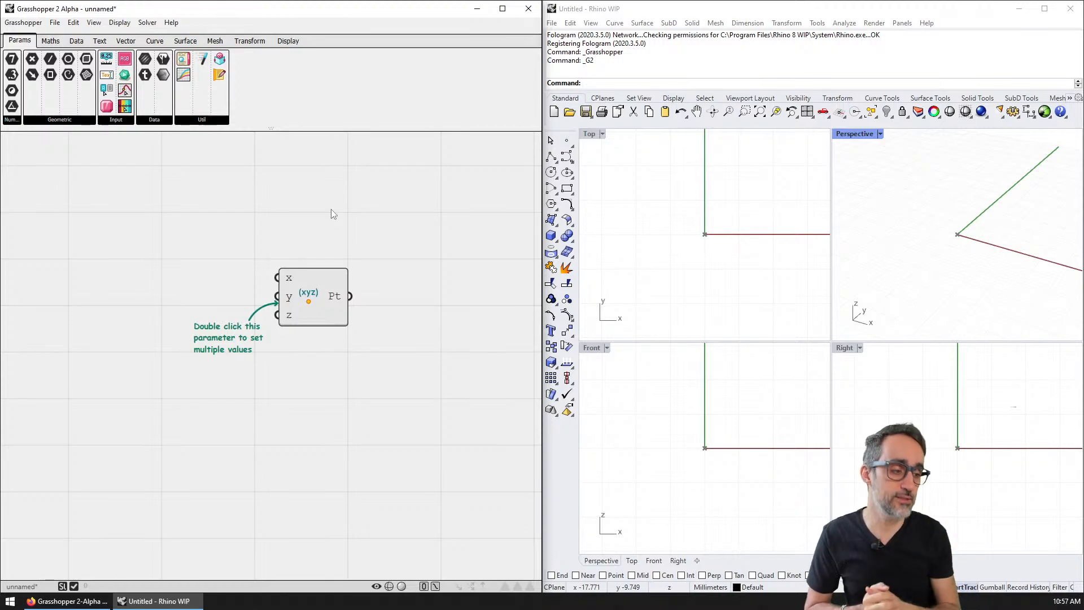
- Maximize the Perspective viewport in Rhino and orbit it to a lower viewing angle
{"action": "double_click", "coordinate": [865, 136]}
{"action": "right_click_drag", "start_coordinate": [864, 239], "coordinate": [787, 291], "text": "shift"}
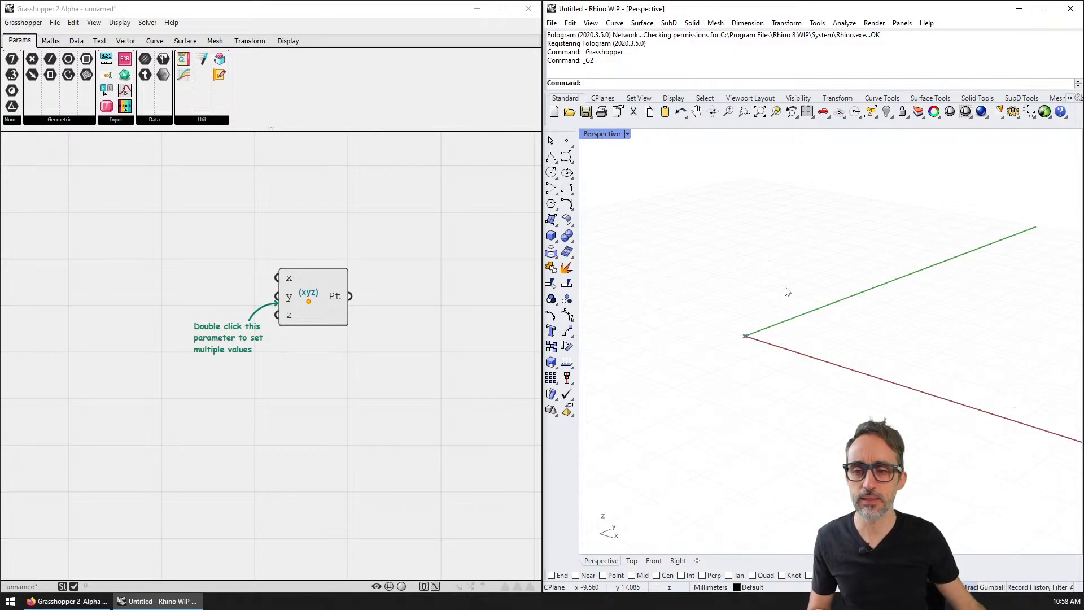
- Switch the mesh and wire previews off and back on, and check how selecting Point XYZ highlights its point
{"action": "left_click", "coordinate": [355, 227]}
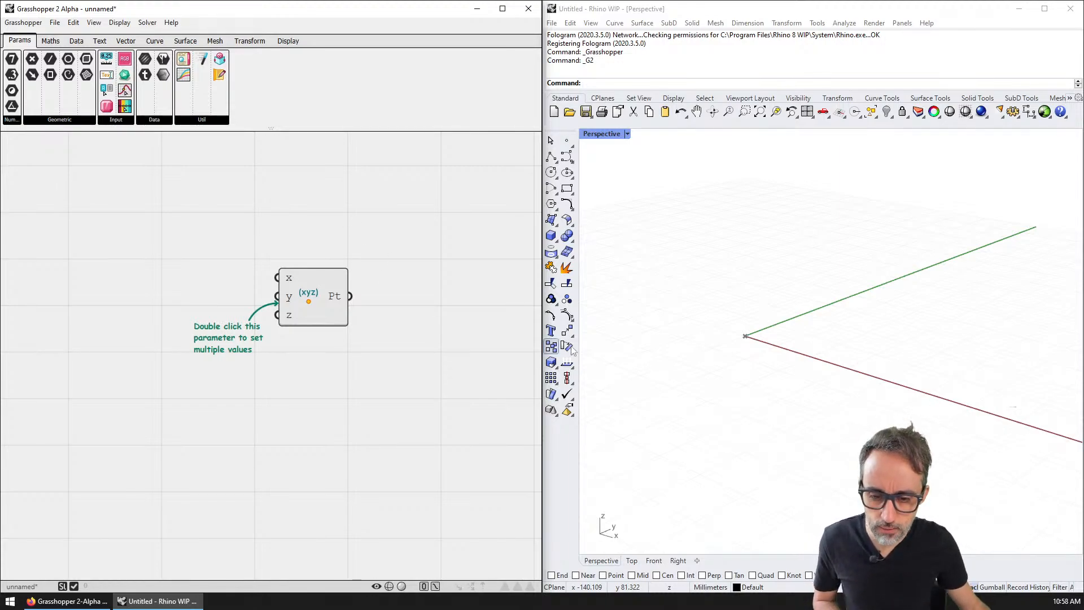
{"action": "left_click", "coordinate": [402, 587]}
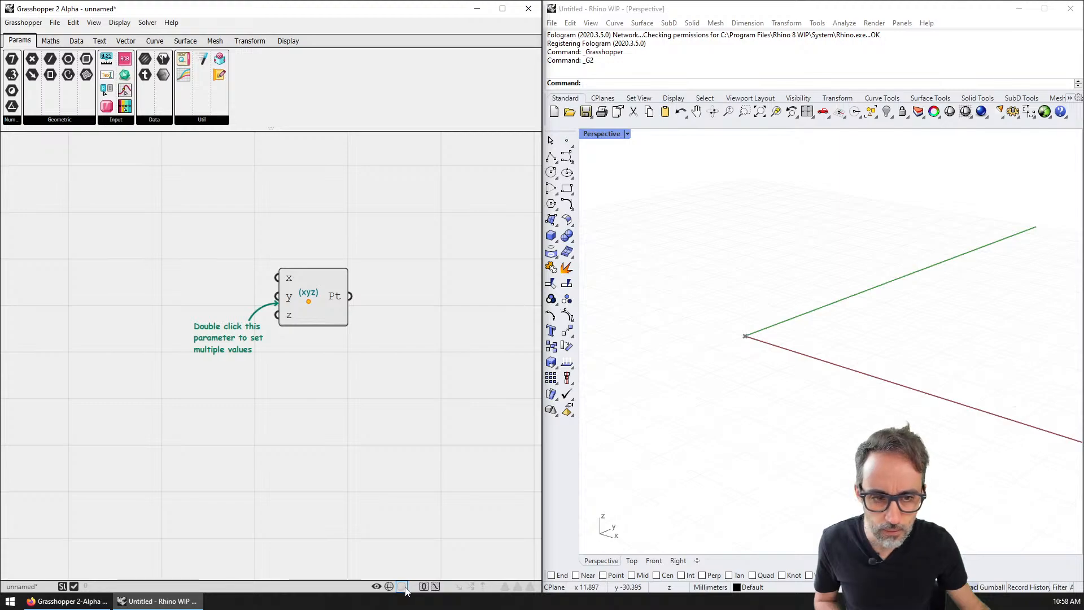
{"action": "left_click", "coordinate": [402, 587]}
{"action": "left_click", "coordinate": [391, 587]}
{"action": "left_click", "coordinate": [390, 587]}
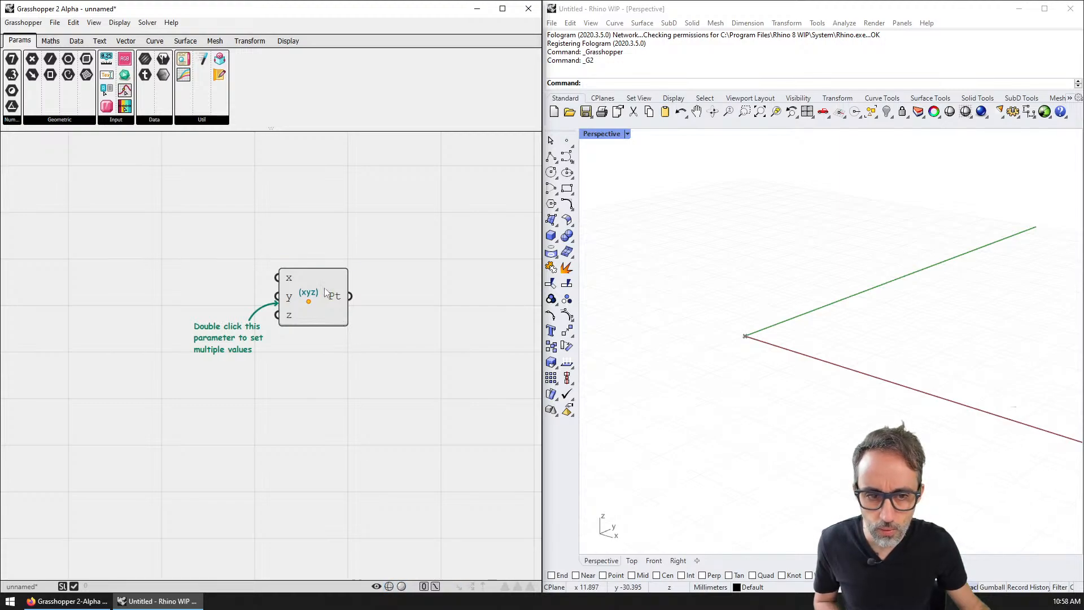
{"action": "left_click", "coordinate": [314, 295]}
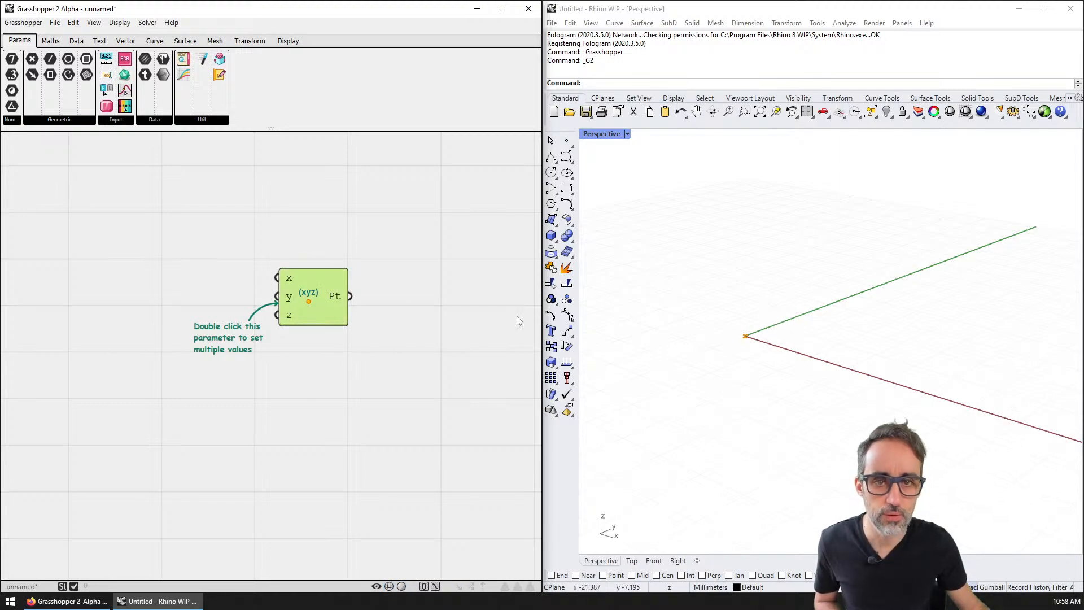
{"action": "left_click", "coordinate": [387, 313]}
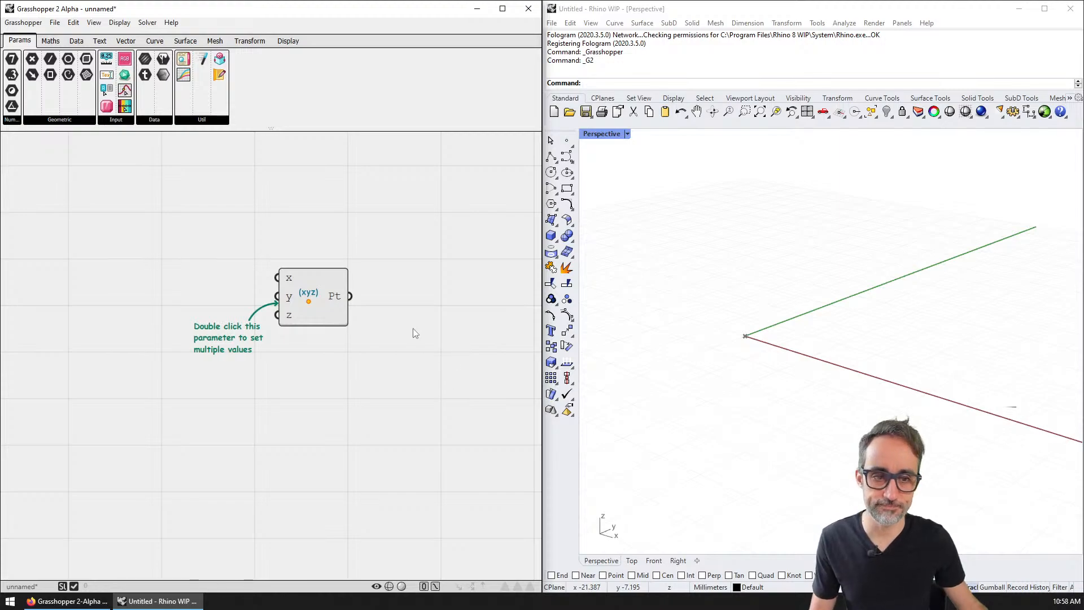
- Open the Set Many Values dialog for the y input of Point XYZ and cancel it without entering values
{"action": "double_click", "coordinate": [287, 298]}
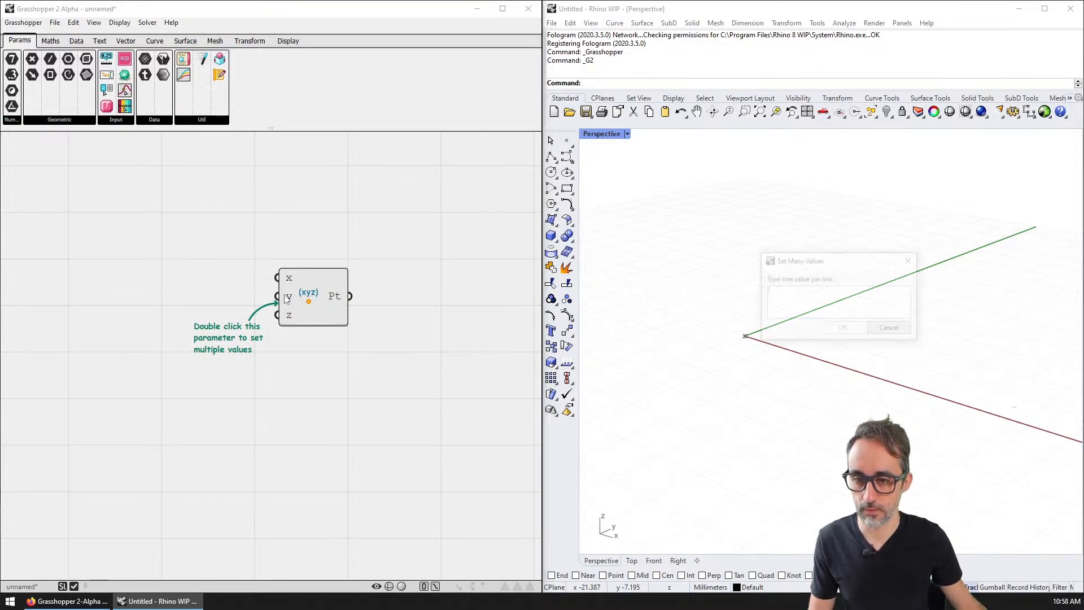
{"action": "left_click_drag", "start_coordinate": [812, 264], "coordinate": [291, 146]}
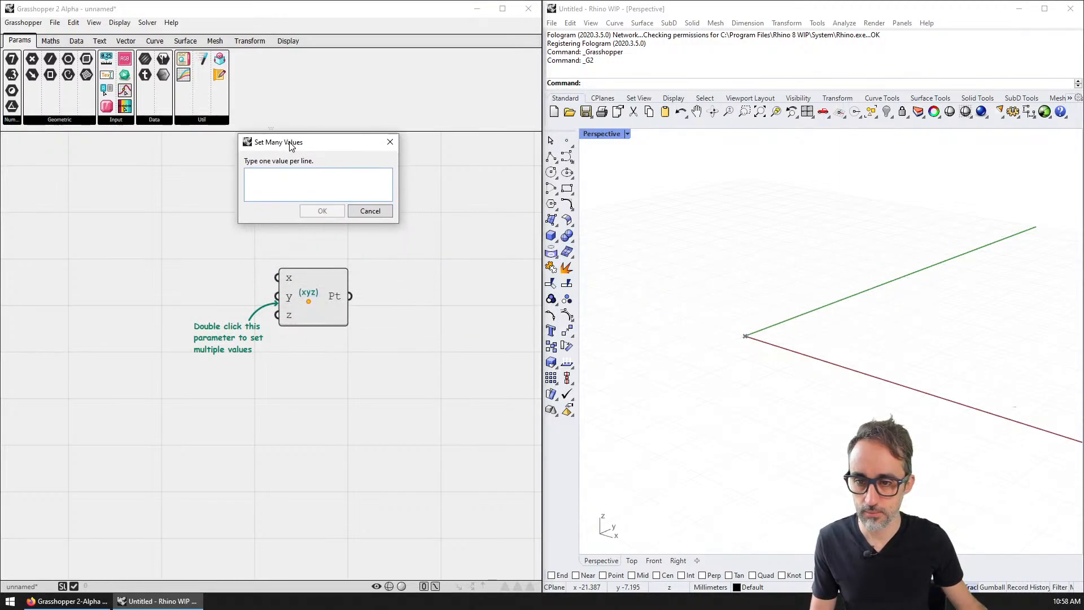
{"action": "key", "text": "Escape"}
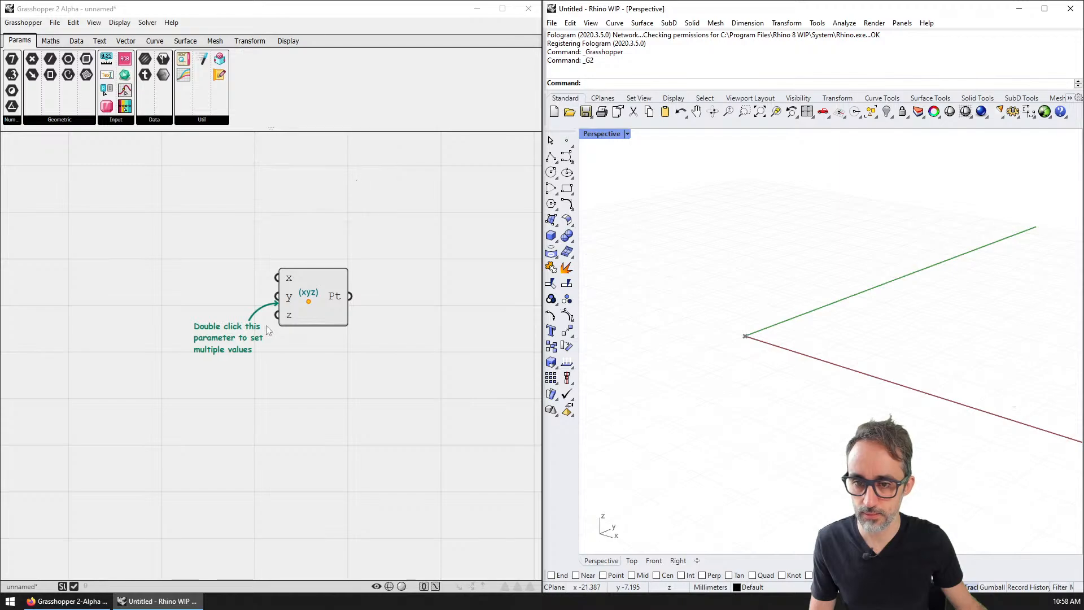
{"action": "left_click", "coordinate": [322, 295]}
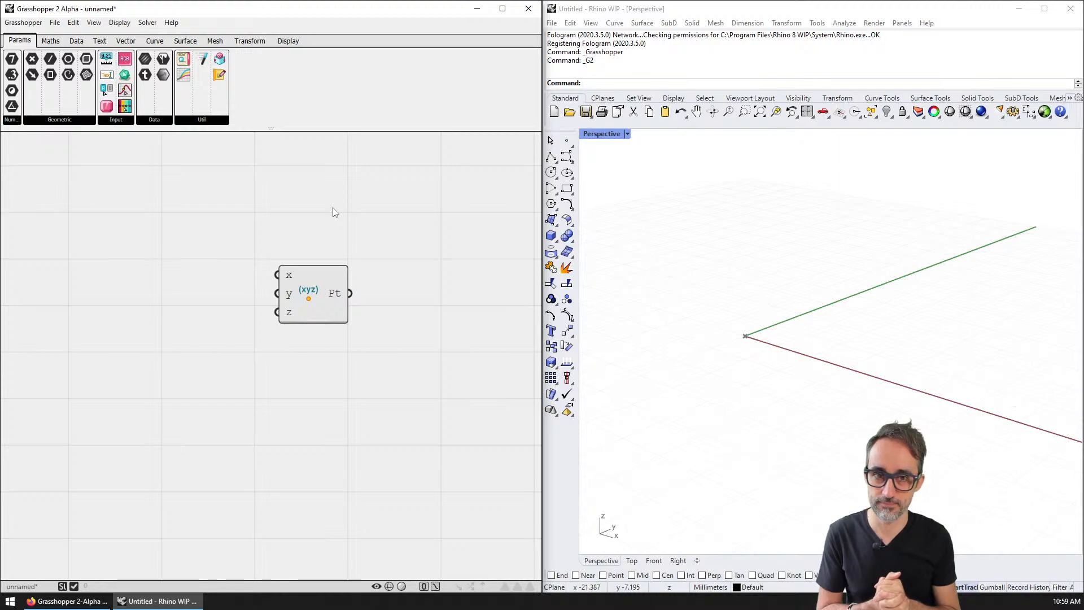
{"action": "scroll", "coordinate": [333, 212], "scroll_direction": "up", "scroll_amount": 2}
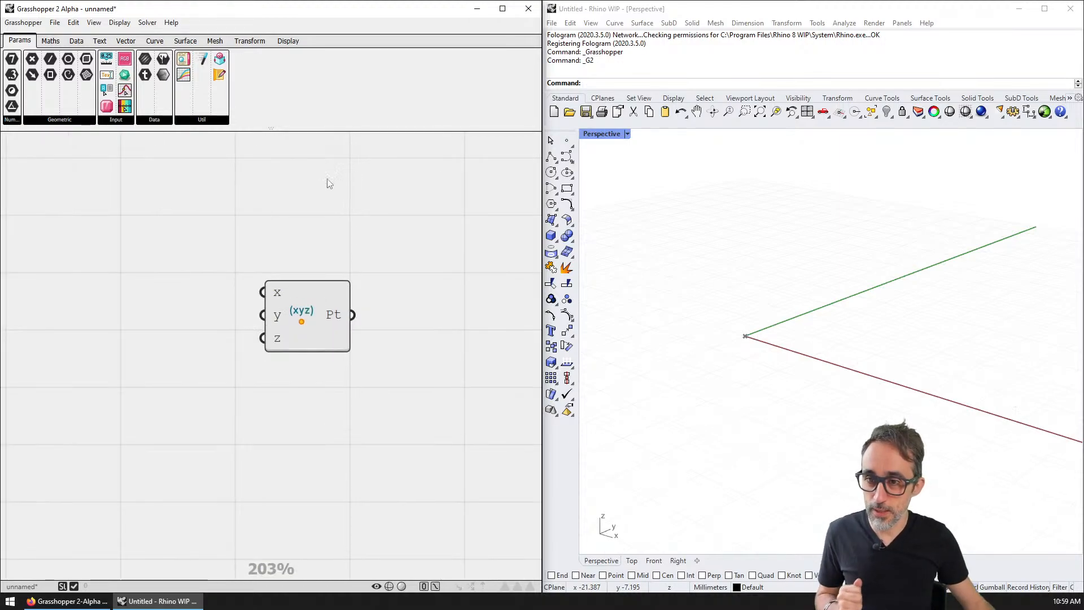
{"action": "right_click_drag", "start_coordinate": [313, 239], "coordinate": [323, 209]}
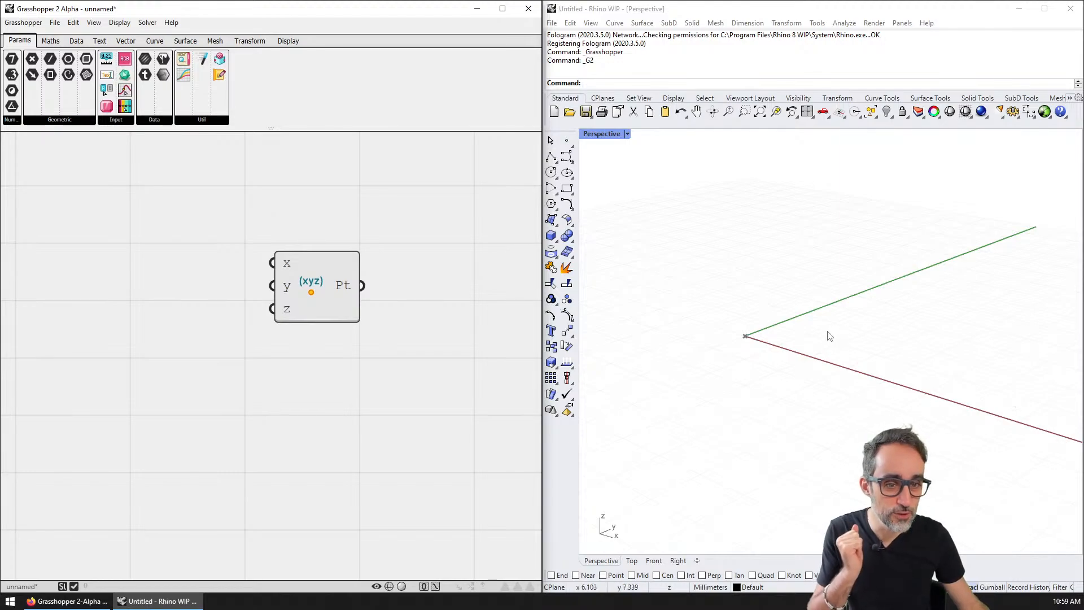
{"action": "right_click_drag", "start_coordinate": [825, 333], "coordinate": [800, 340]}
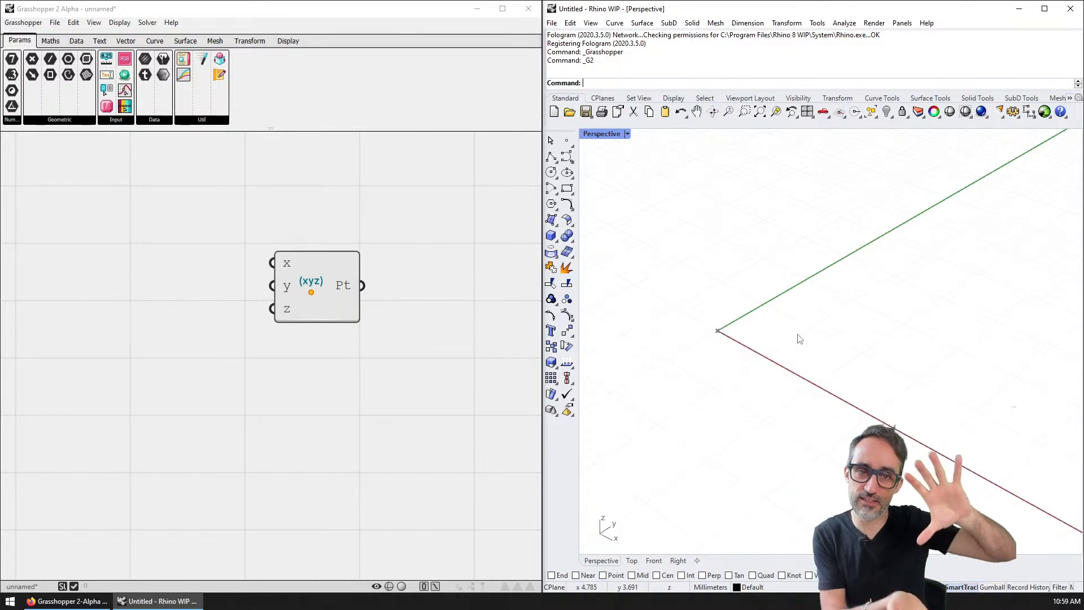
{"action": "scroll", "coordinate": [327, 266], "scroll_direction": "down", "scroll_amount": 3}
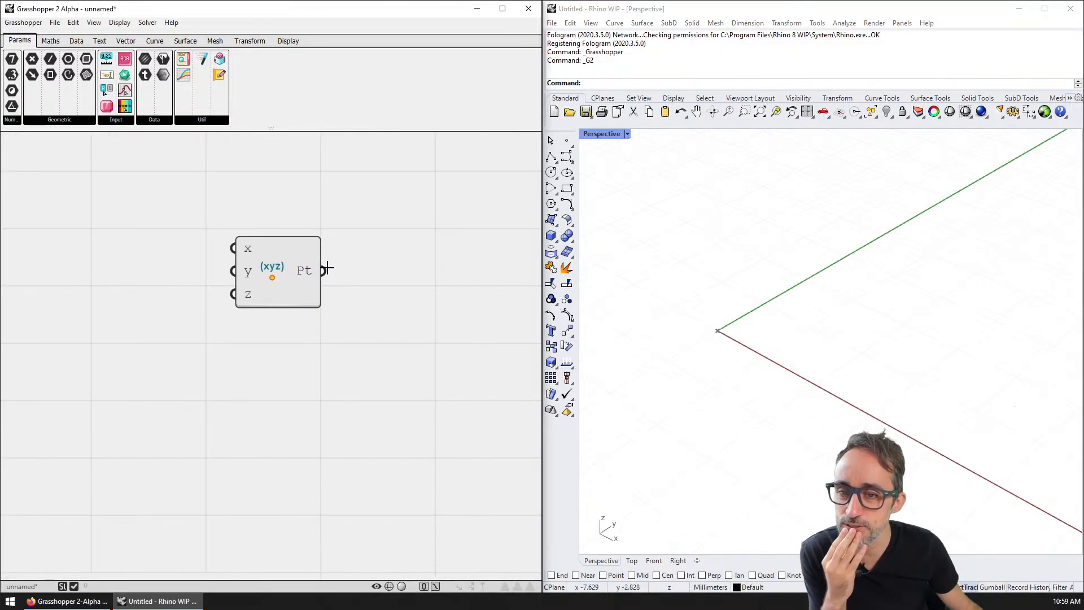
{"action": "scroll", "coordinate": [370, 245], "scroll_direction": "down", "scroll_amount": 1}
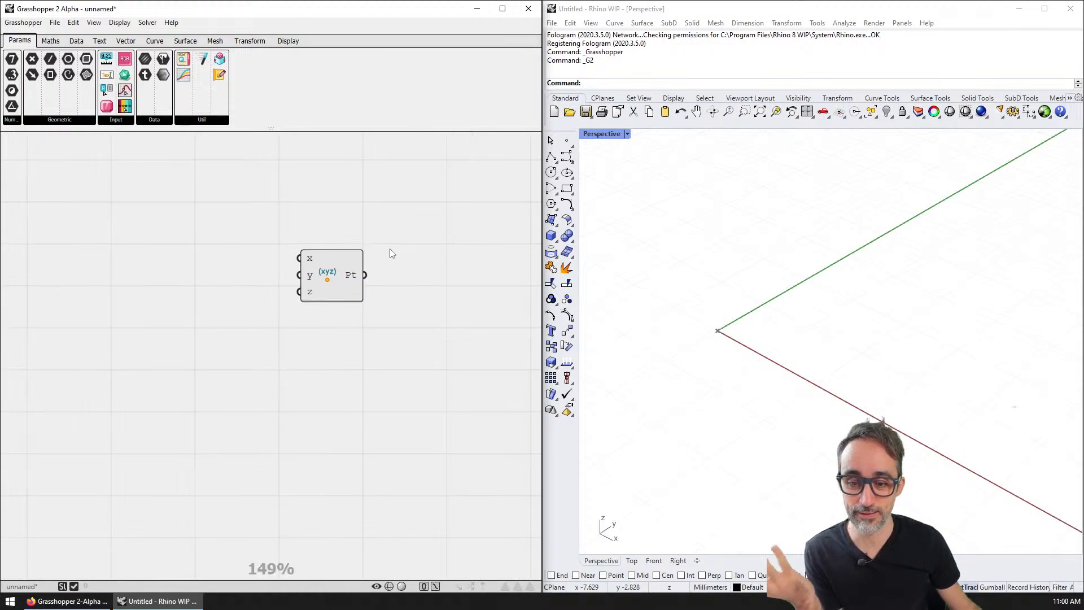
{"action": "scroll", "coordinate": [390, 244], "scroll_direction": "down", "scroll_amount": 2}
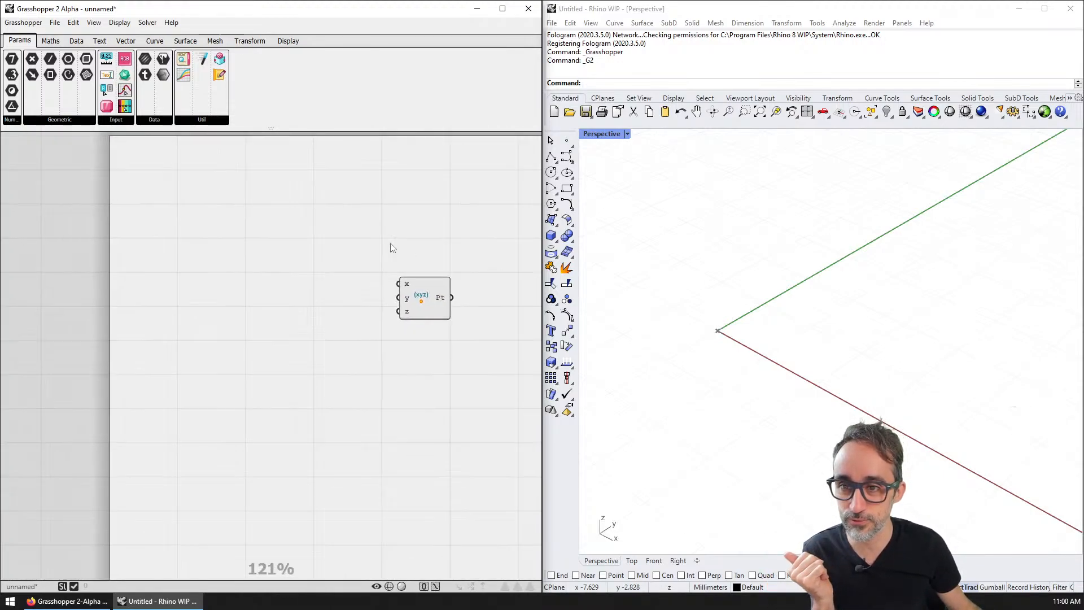
{"action": "scroll", "coordinate": [366, 284], "scroll_direction": "up", "scroll_amount": 1}
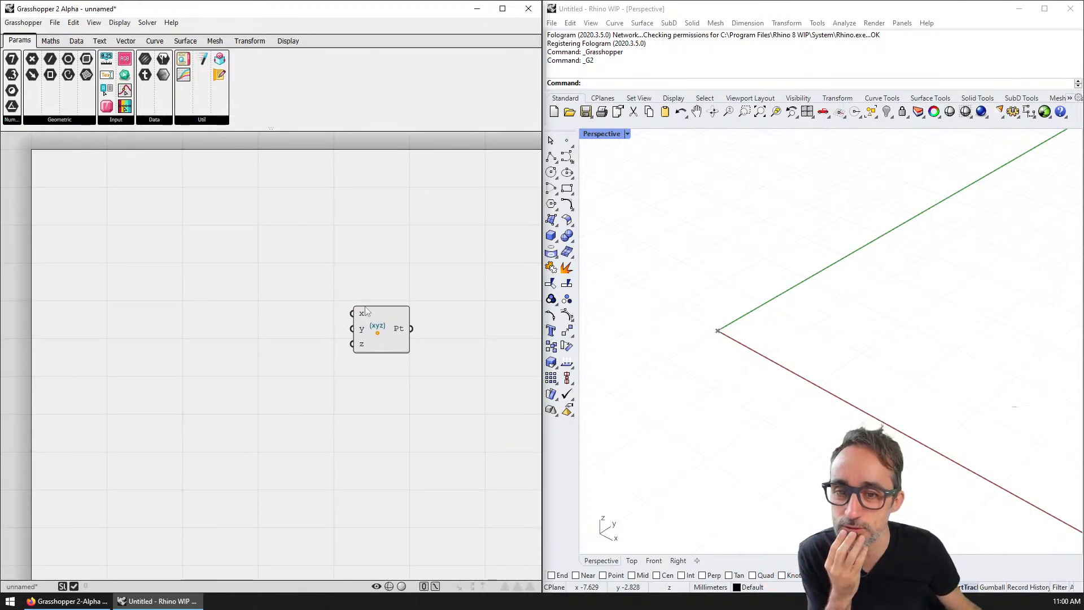
- Toggle the Point XYZ component's Enabled state off and back on, and inspect its point in the Rhino viewport
{"action": "left_click", "coordinate": [367, 310]}
{"action": "scroll", "coordinate": [417, 306], "scroll_direction": "up", "scroll_amount": 3}
{"action": "right_click_drag", "start_coordinate": [416, 305], "coordinate": [334, 229]}
{"action": "scroll", "coordinate": [334, 230], "scroll_direction": "up", "scroll_amount": 1}
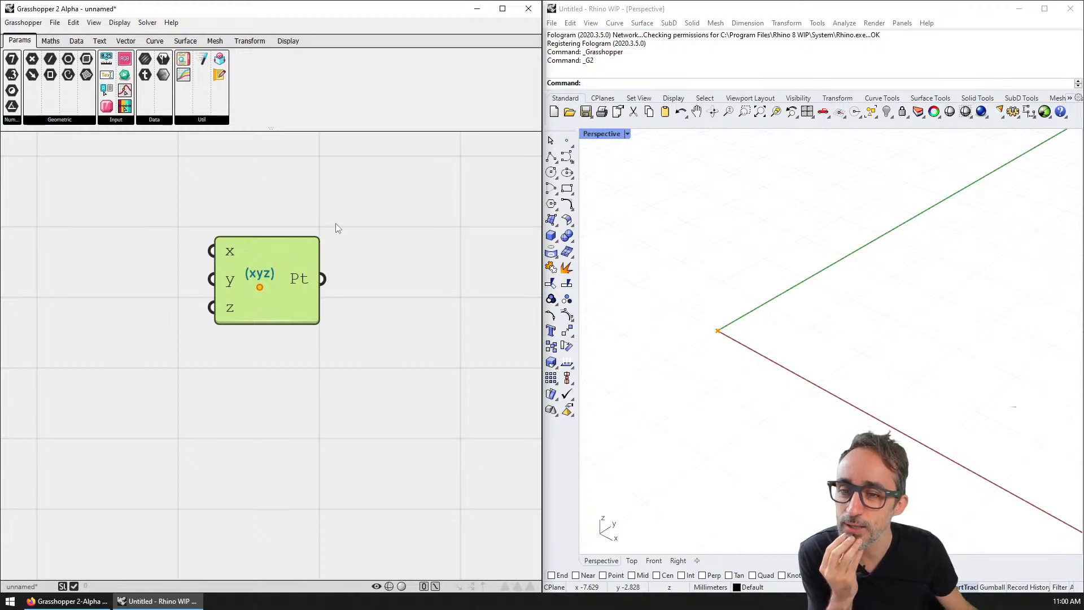
{"action": "right_click", "coordinate": [262, 277]}
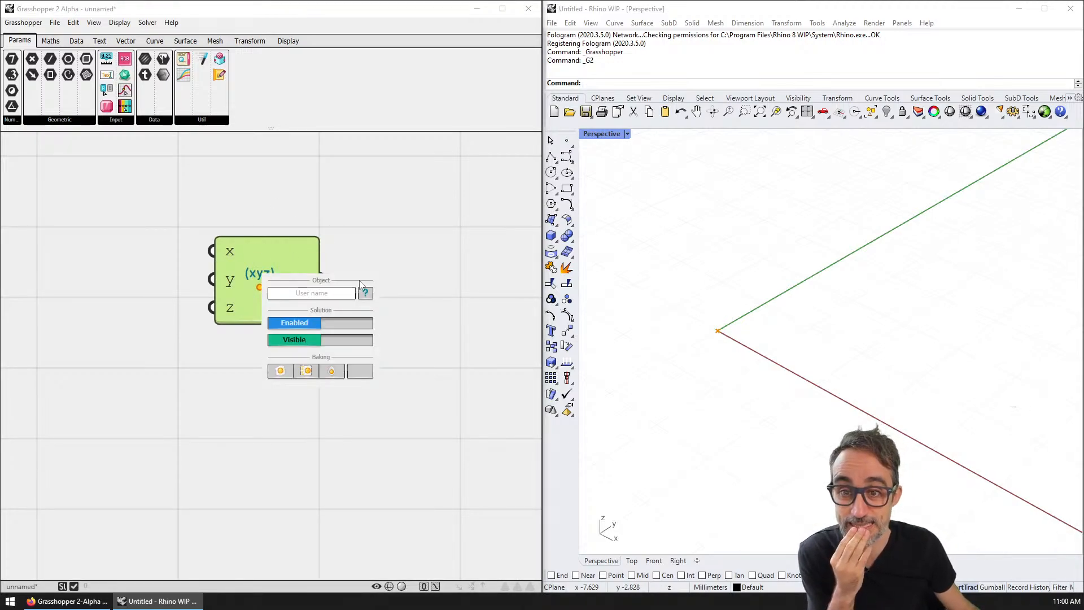
{"action": "left_click", "coordinate": [303, 322]}
{"action": "left_click", "coordinate": [306, 323]}
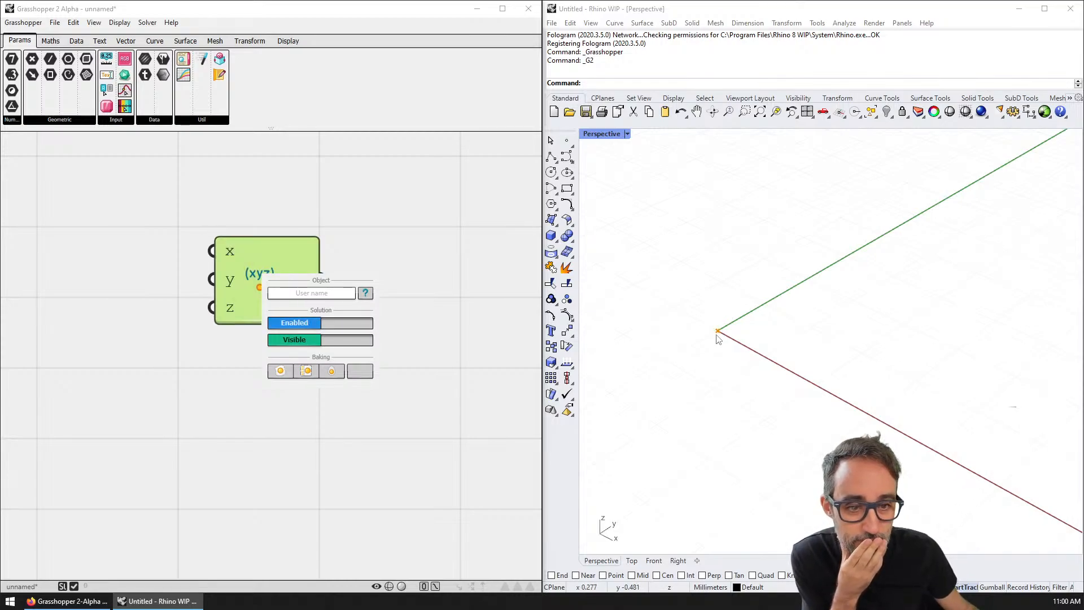
{"action": "left_click", "coordinate": [465, 269]}
{"action": "right_click_drag", "start_coordinate": [721, 325], "coordinate": [718, 337]}
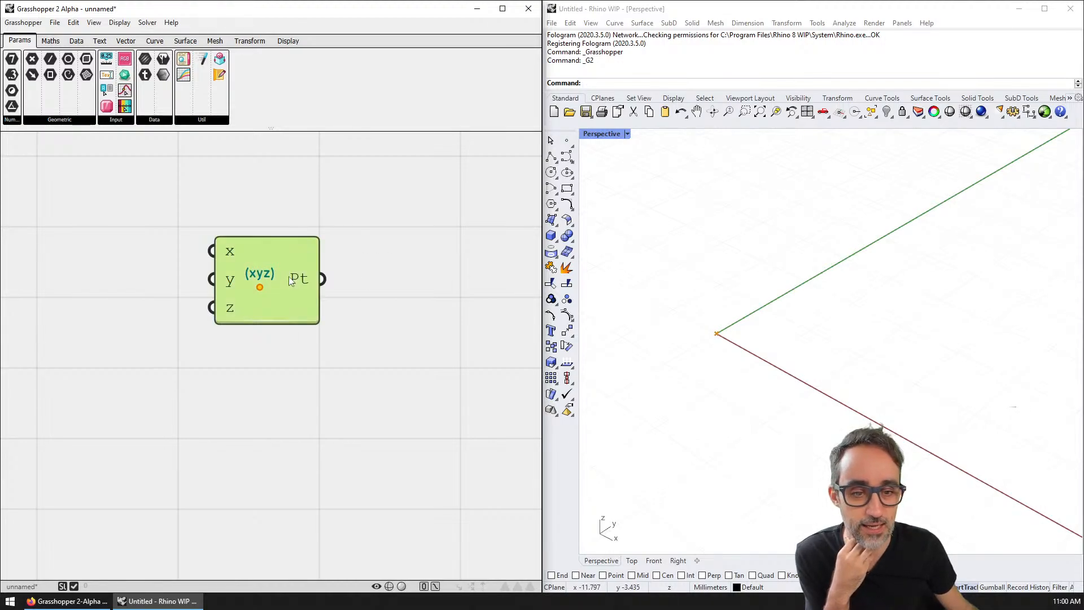
{"action": "left_click", "coordinate": [716, 335]}
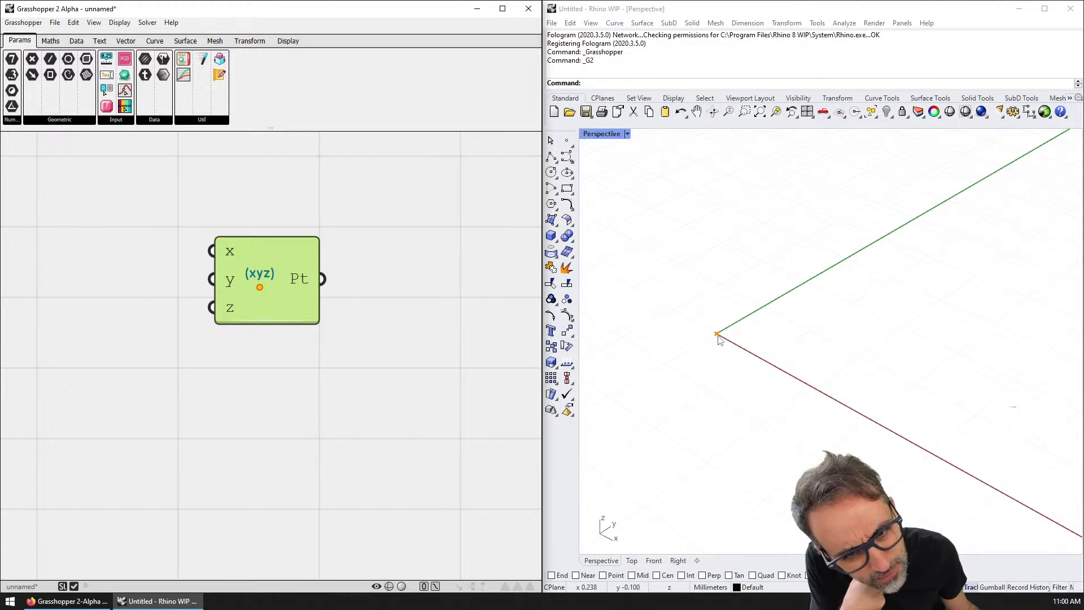
- Disable and re-enable Point XYZ, and switch its preview to Hidden and back to Visible
{"action": "right_click", "coordinate": [263, 283]}
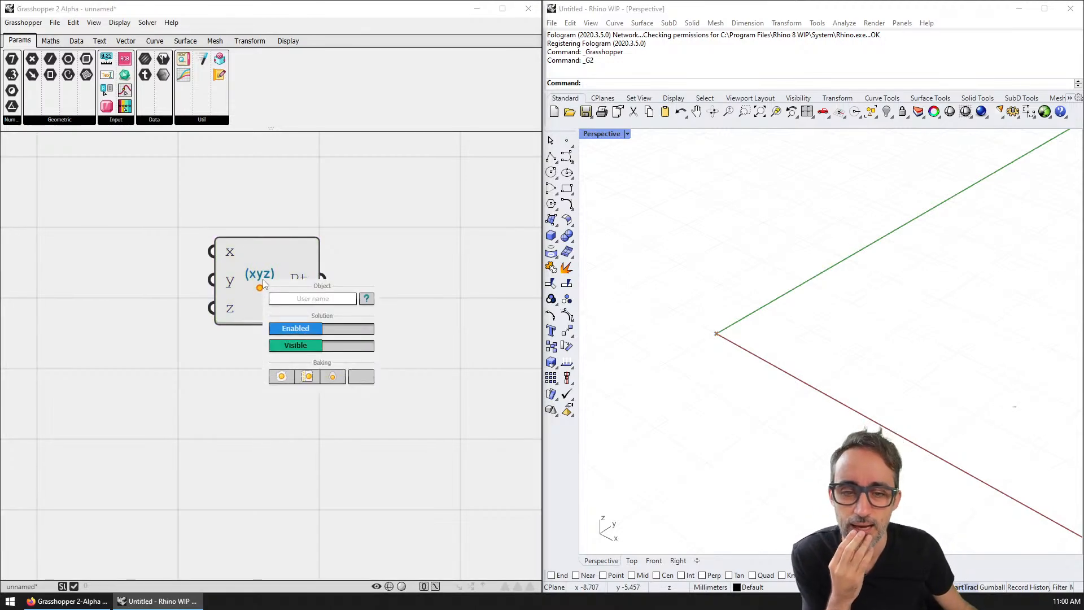
{"action": "left_click", "coordinate": [319, 335]}
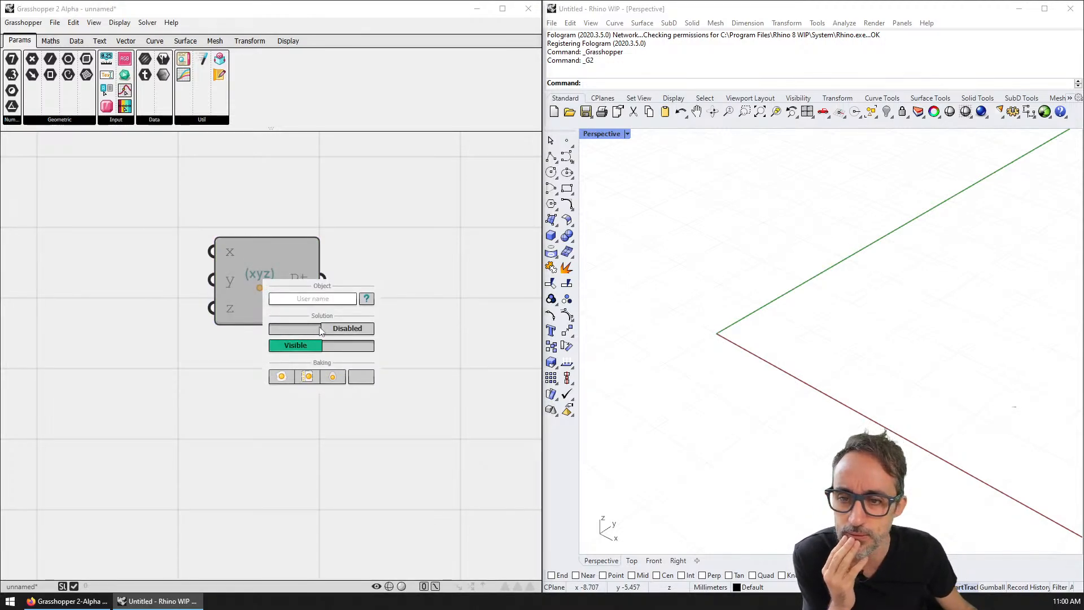
{"action": "left_click", "coordinate": [332, 331]}
{"action": "left_click", "coordinate": [312, 346]}
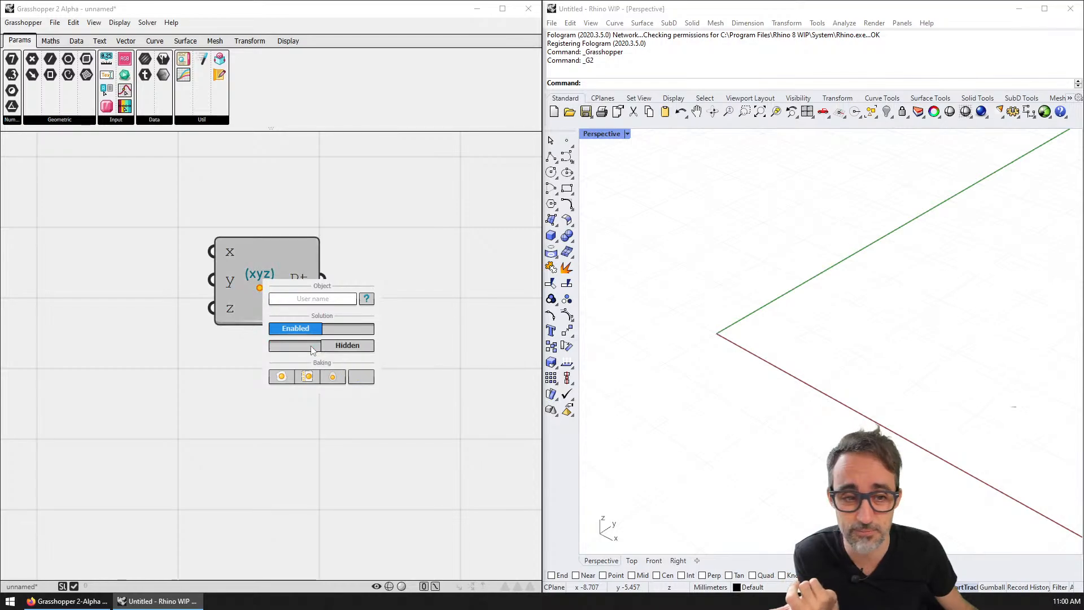
{"action": "left_click", "coordinate": [312, 348]}
{"action": "left_click", "coordinate": [259, 275]}
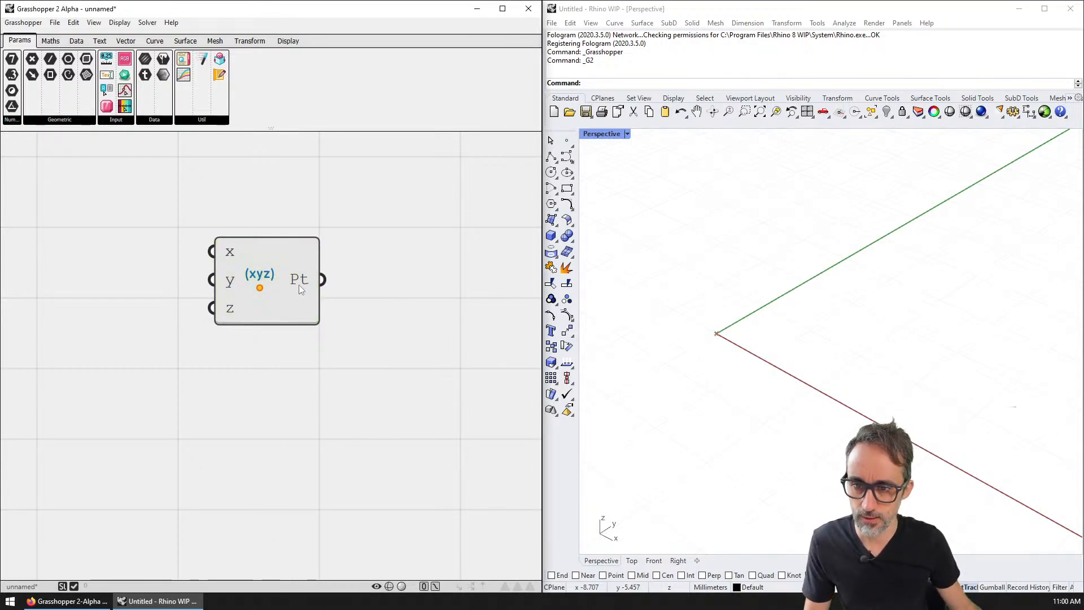
{"action": "right_click", "coordinate": [284, 283]}
{"action": "left_click", "coordinate": [388, 203]}
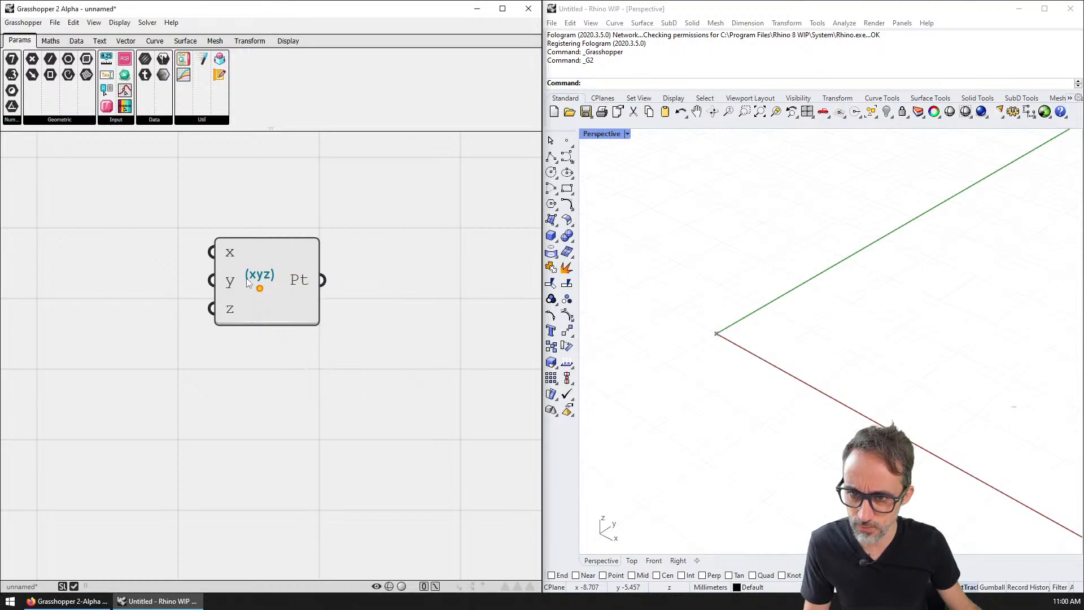
{"action": "left_click", "coordinate": [248, 281]}
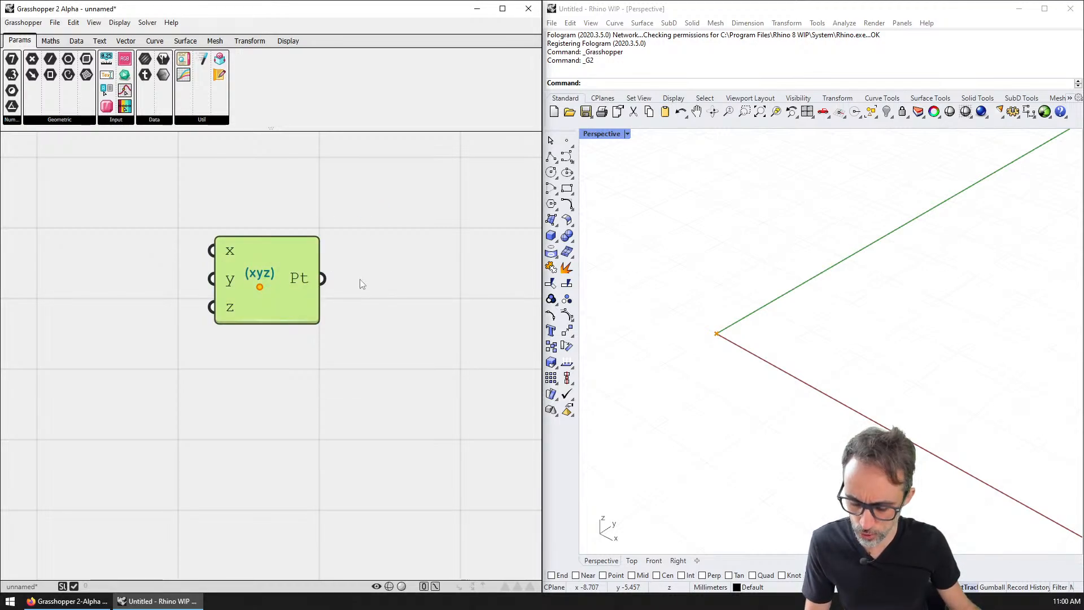
{"action": "left_click", "coordinate": [72, 22]}
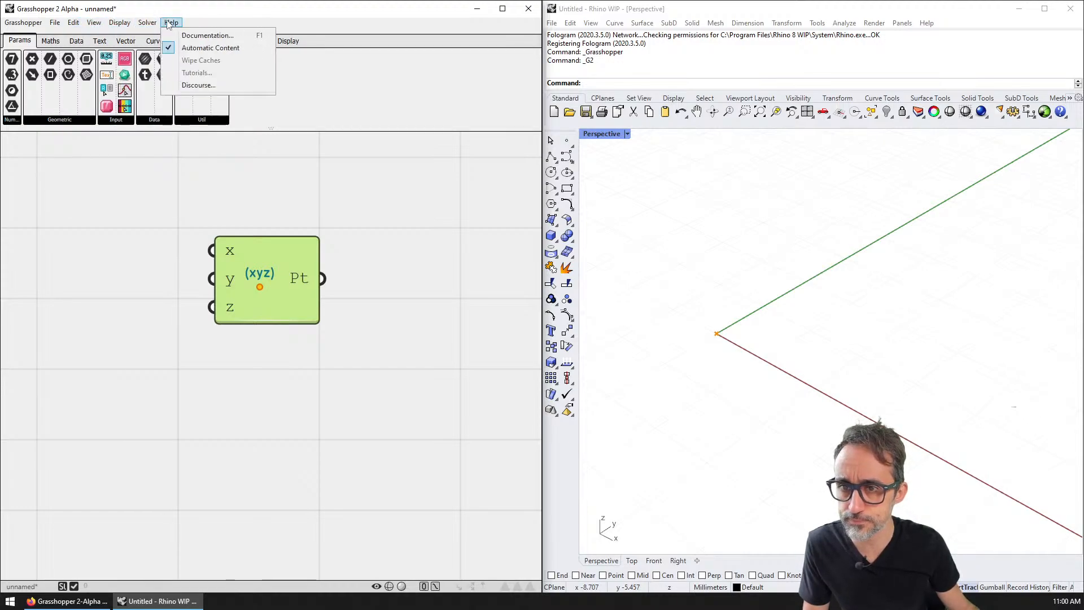
{"action": "left_click", "coordinate": [317, 191]}
{"action": "right_click_drag", "start_coordinate": [316, 192], "coordinate": [316, 193]}
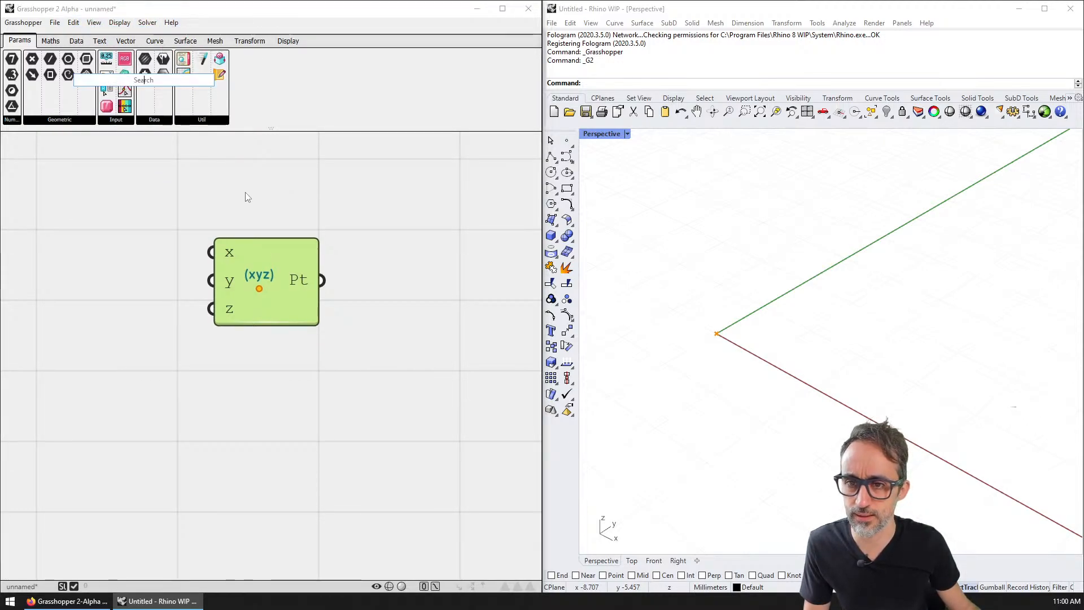
- Search the canvas component search for "point", browse the matching components, and dismiss the search without placing any
{"action": "double_click", "coordinate": [245, 192]}
{"action": "double_click", "coordinate": [299, 207]}
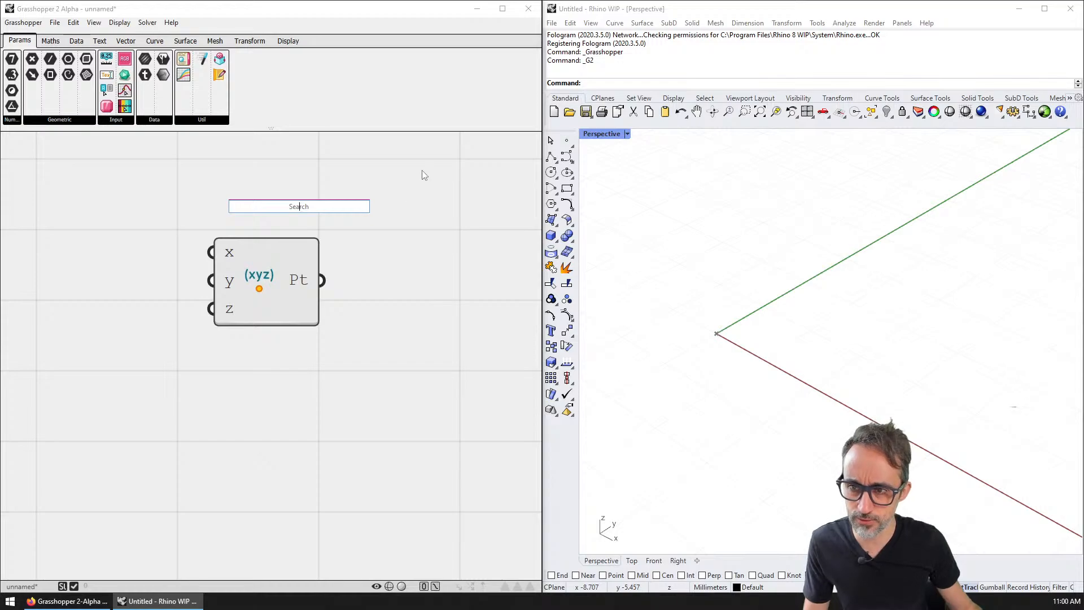
{"action": "type", "text": "point"}
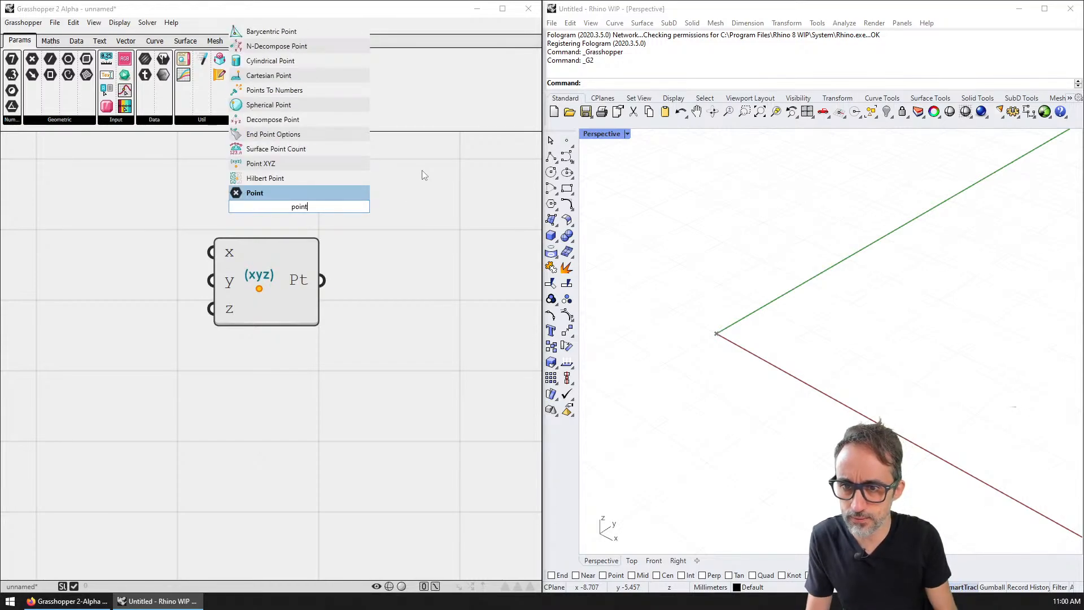
{"action": "key", "text": "Up"}
{"action": "key", "text": "Up"}
{"action": "key", "text": "Down"}
{"action": "key", "text": "Up"}
{"action": "key", "text": "Up"}
{"action": "key", "text": "Up"}
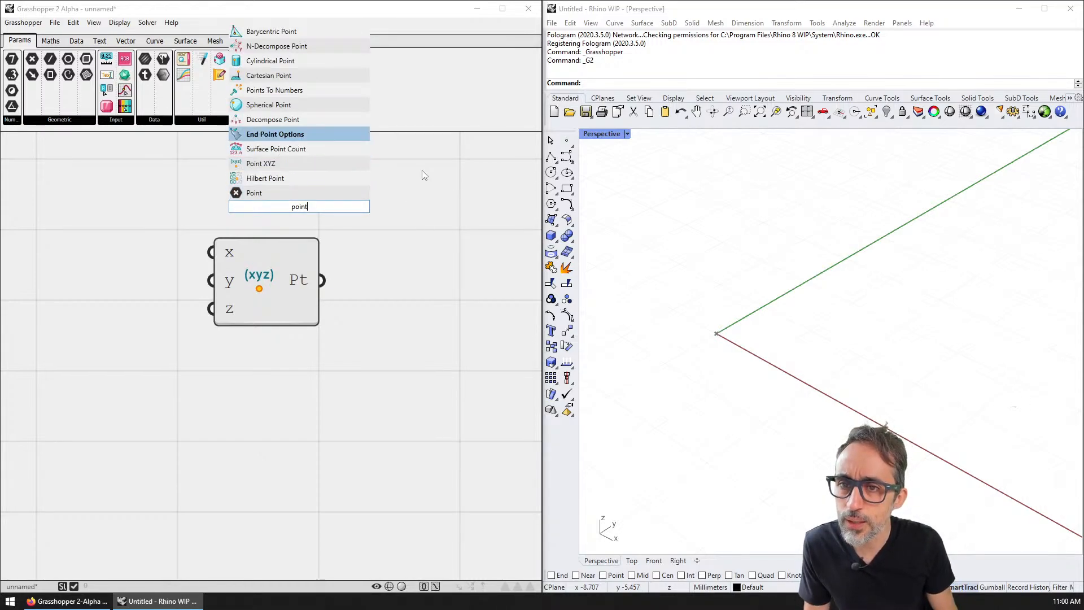
{"action": "key", "text": "Up"}
{"action": "key", "text": "Up"}
{"action": "key", "text": "Up"}
{"action": "key", "text": "Escape"}
{"action": "double_click", "coordinate": [283, 195]}
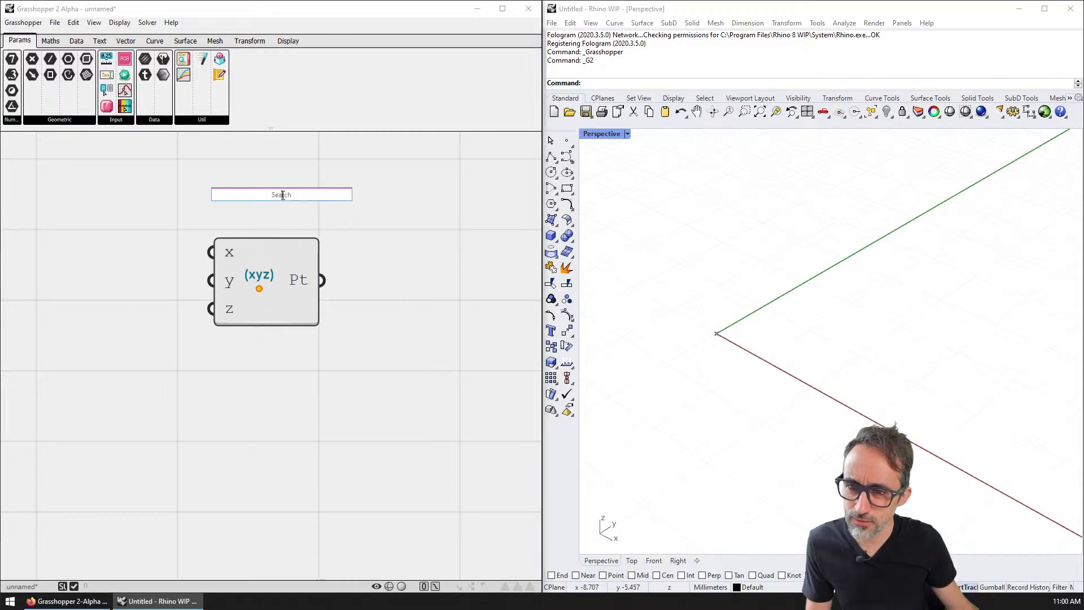
{"action": "right_click_drag", "start_coordinate": [283, 204], "coordinate": [281, 210]}
{"action": "double_click", "coordinate": [280, 205]}
{"action": "right_click", "coordinate": [281, 206]}
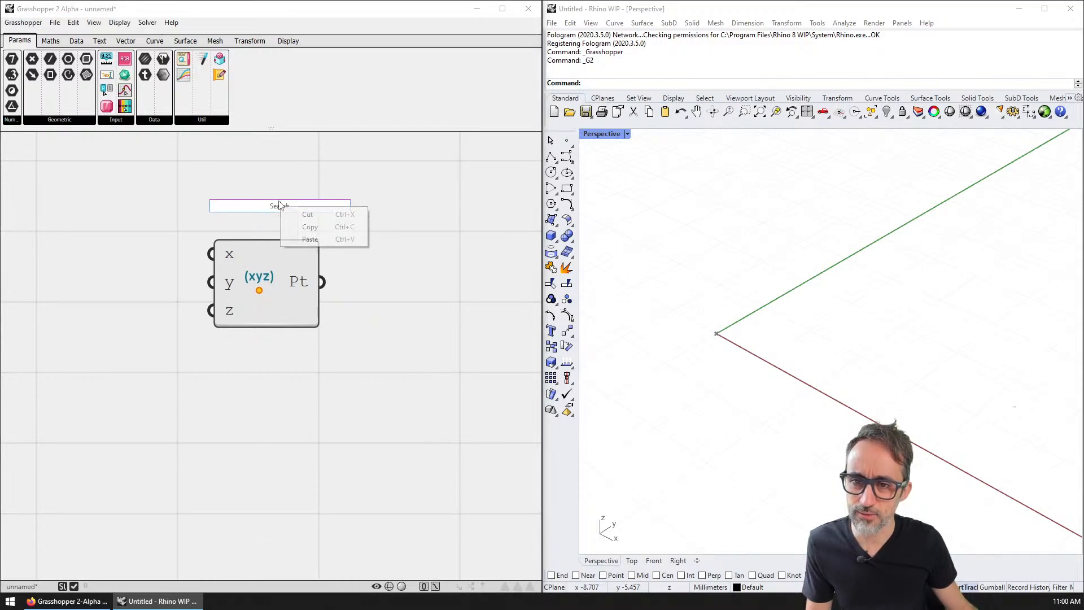
{"action": "left_click", "coordinate": [270, 216]}
{"action": "double_click", "coordinate": [269, 198]}
{"action": "key", "text": "Escape"}
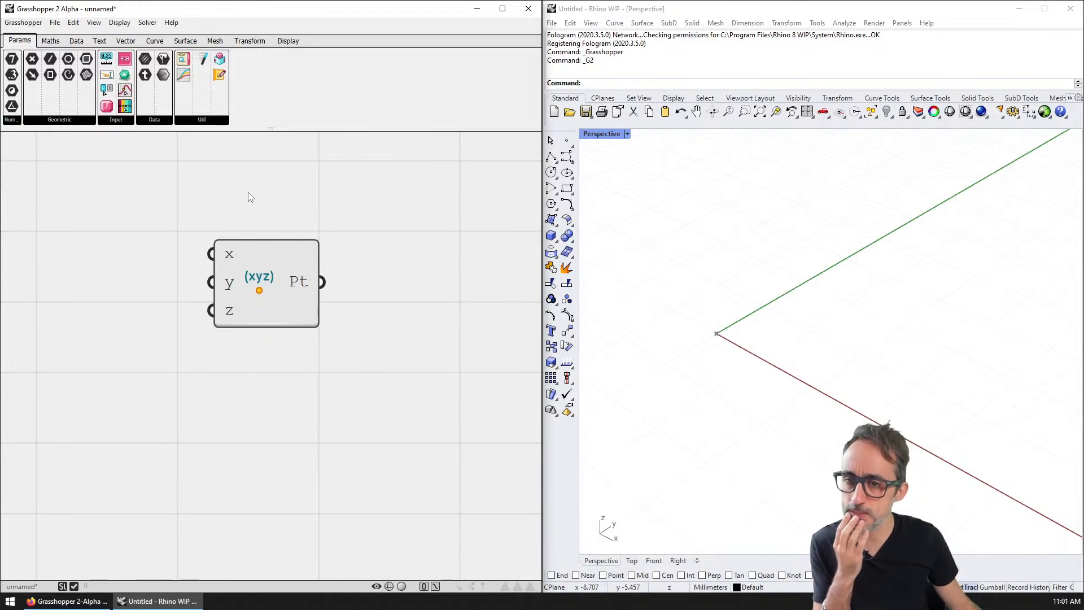
- Add a number Slider from the Input components to the canvas beside Point XYZ
{"action": "right_click_drag", "start_coordinate": [249, 192], "coordinate": [277, 194]}
{"action": "left_click", "coordinate": [125, 121]}
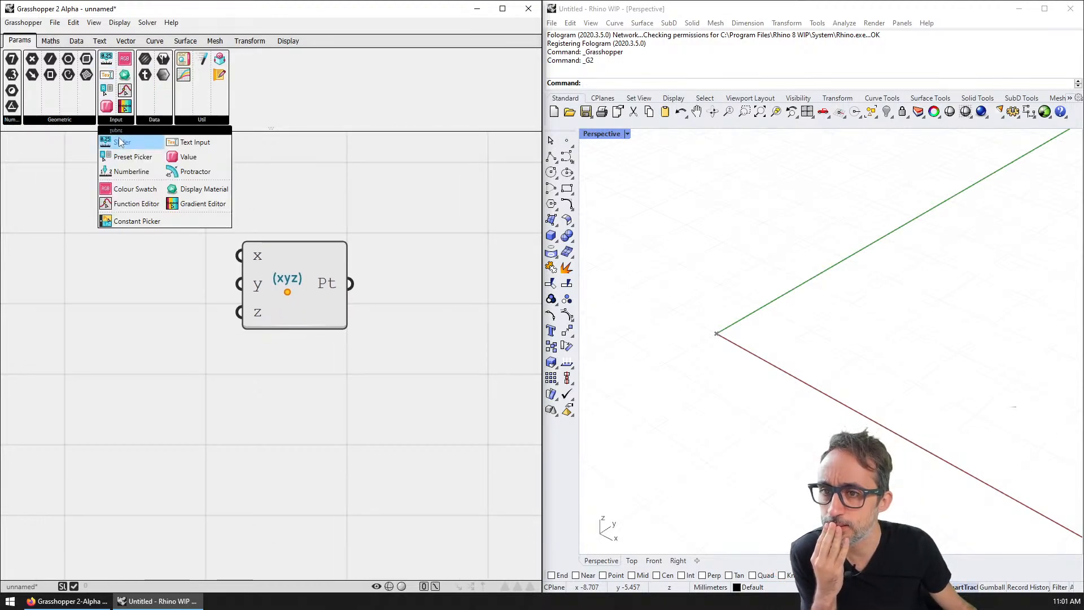
{"action": "left_click_drag", "start_coordinate": [122, 143], "coordinate": [130, 261]}
{"action": "right_click_drag", "start_coordinate": [139, 279], "coordinate": [221, 285]}
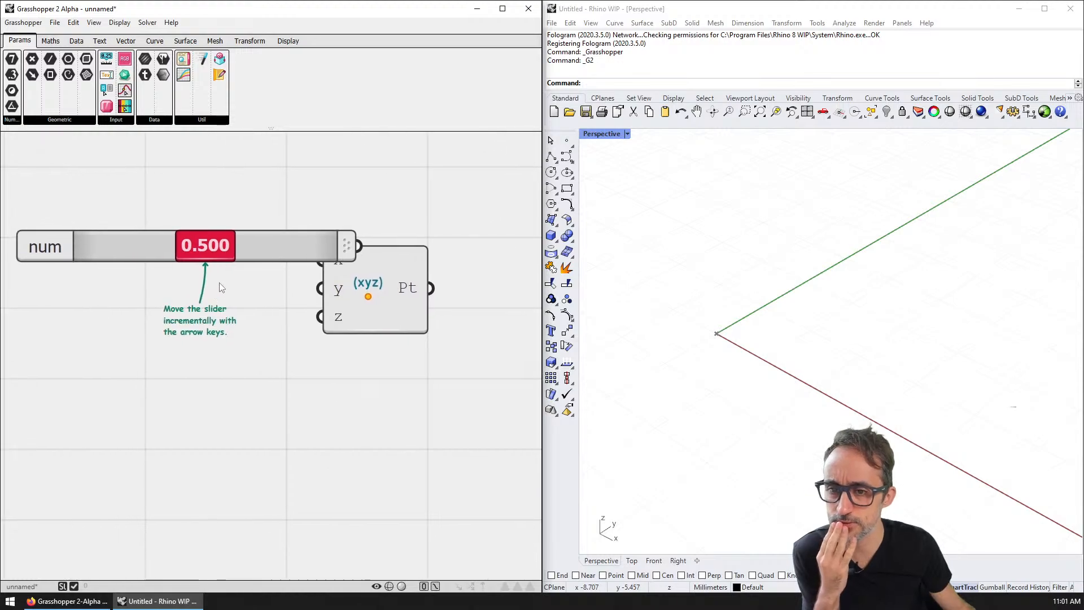
- Separate Point XYZ and the slider so they no longer overlap, and set the slider's value to 0.402
{"action": "scroll", "coordinate": [220, 285], "scroll_direction": "down", "scroll_amount": 2}
{"action": "left_click_drag", "start_coordinate": [351, 311], "coordinate": [406, 356]}
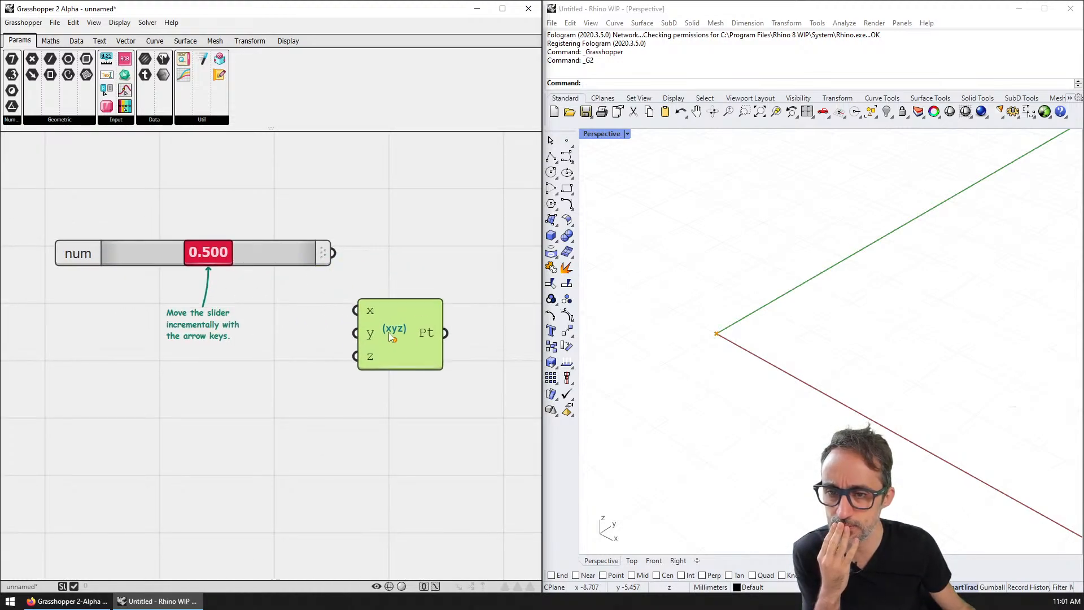
{"action": "left_click_drag", "start_coordinate": [260, 252], "coordinate": [183, 272]}
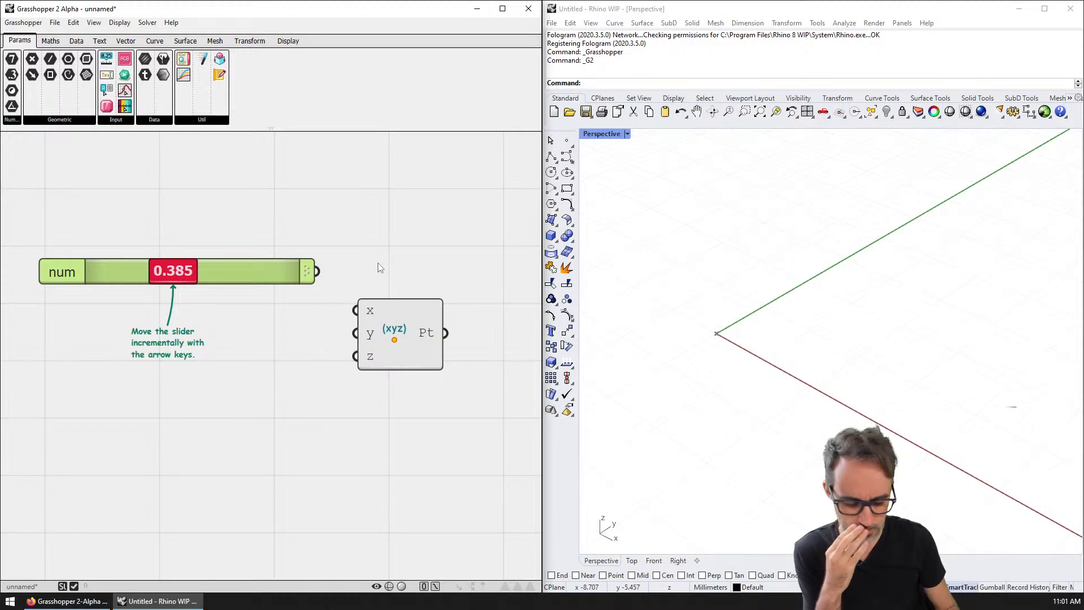
{"action": "left_click_drag", "start_coordinate": [191, 270], "coordinate": [195, 270]}
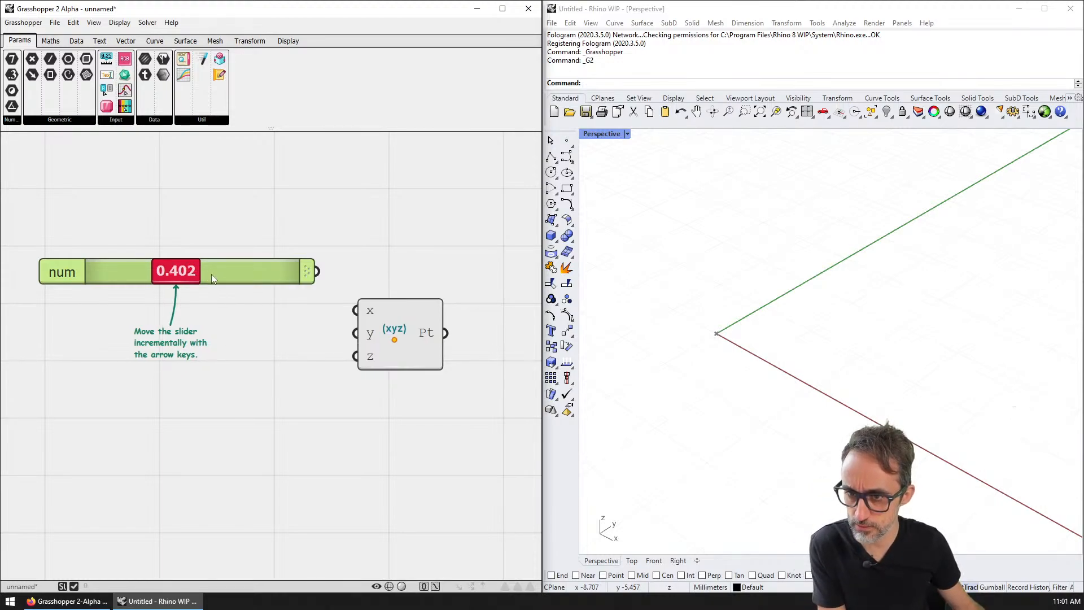
- Try to change the slider's value incrementally from the keyboard
{"action": "key", "text": "alt+g"}
{"action": "key", "text": "Down"}
{"action": "key", "text": "Down"}
{"action": "key", "text": "Down"}
{"action": "key", "text": "Down"}
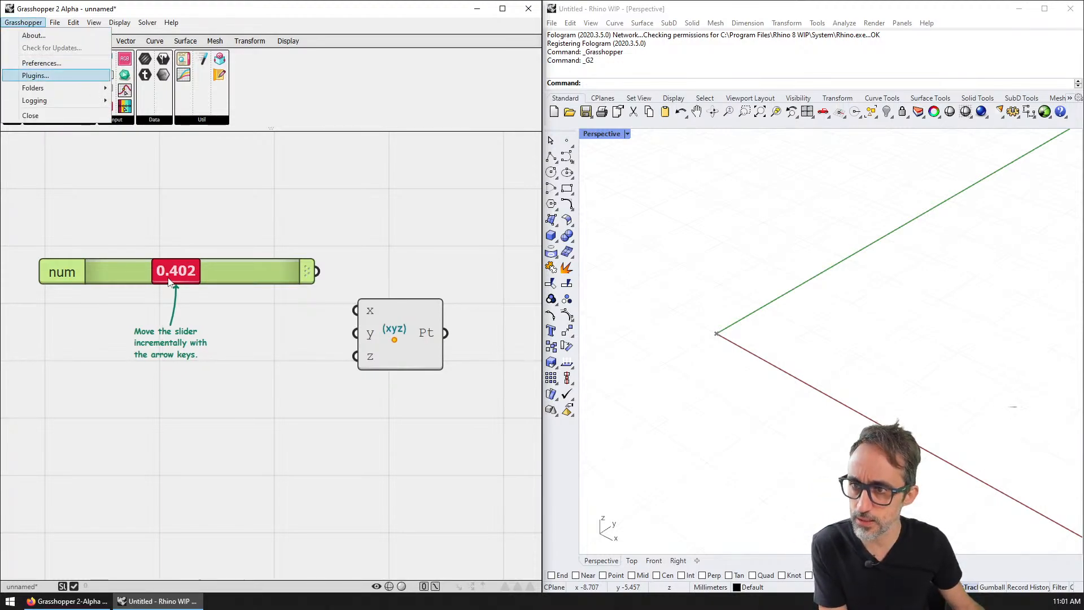
{"action": "key", "text": "Right"}
{"action": "key", "text": "Right"}
{"action": "key", "text": "Right"}
{"action": "key", "text": "Right"}
{"action": "left_click", "coordinate": [230, 195]}
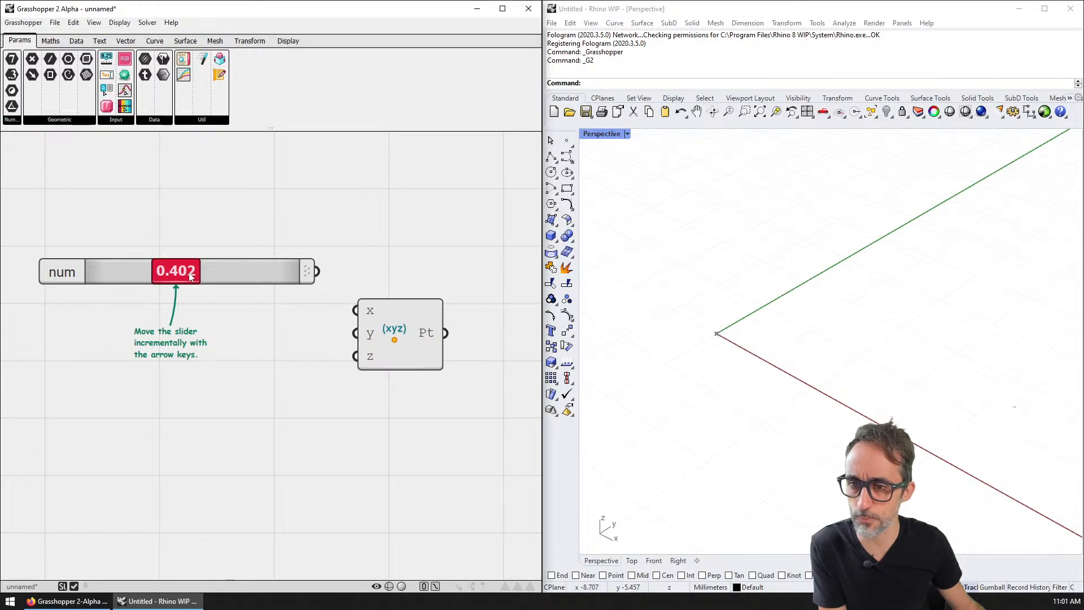
{"action": "key", "text": "alt"}
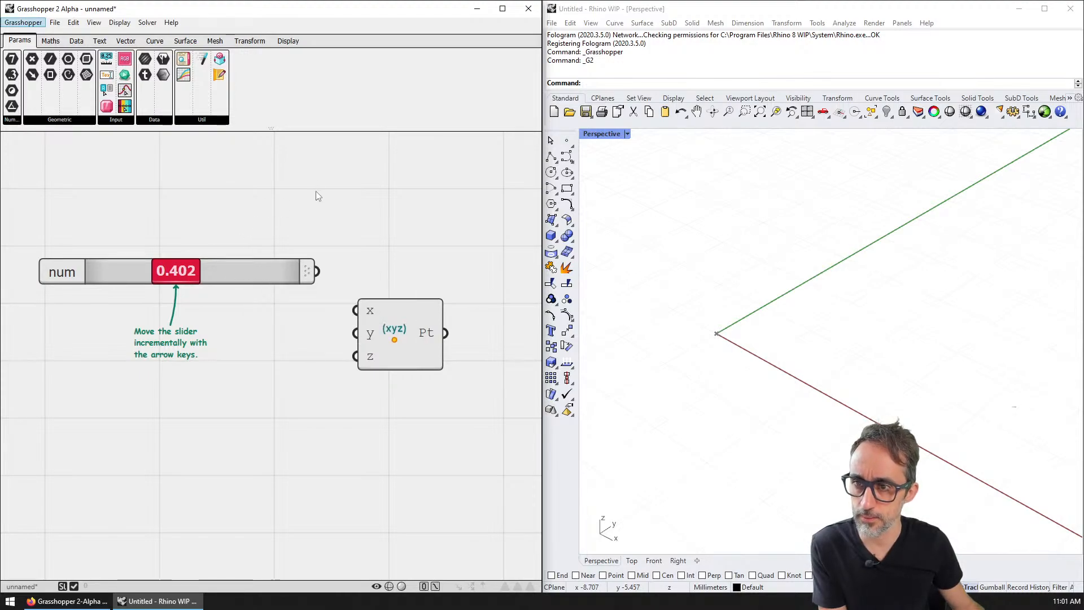
{"action": "key", "text": "Down"}
{"action": "key", "text": "Down"}
{"action": "key", "text": "Down"}
{"action": "key", "text": "Down"}
- Move the slider down and deselect it, lining it up with the x input of Point XYZ
{"action": "left_click", "coordinate": [228, 261]}
{"action": "left_click_drag", "start_coordinate": [229, 259], "coordinate": [205, 294]}
{"action": "left_click", "coordinate": [182, 345]}
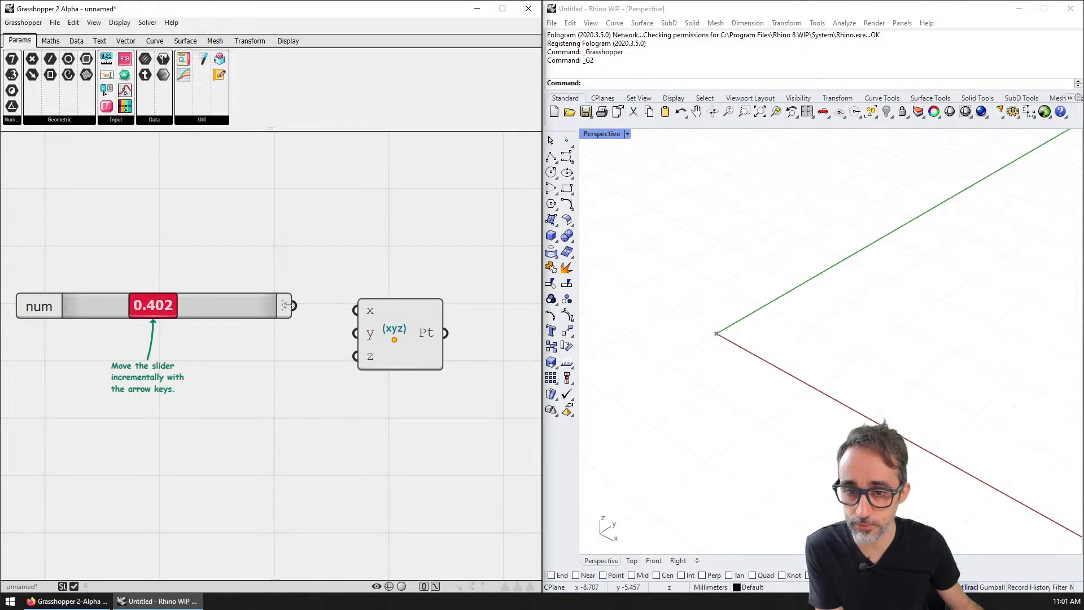
- Shorten the number slider, move Point XYZ slightly away from it, and connect the slider to the x input
{"action": "left_click_drag", "start_coordinate": [283, 306], "coordinate": [367, 296]}
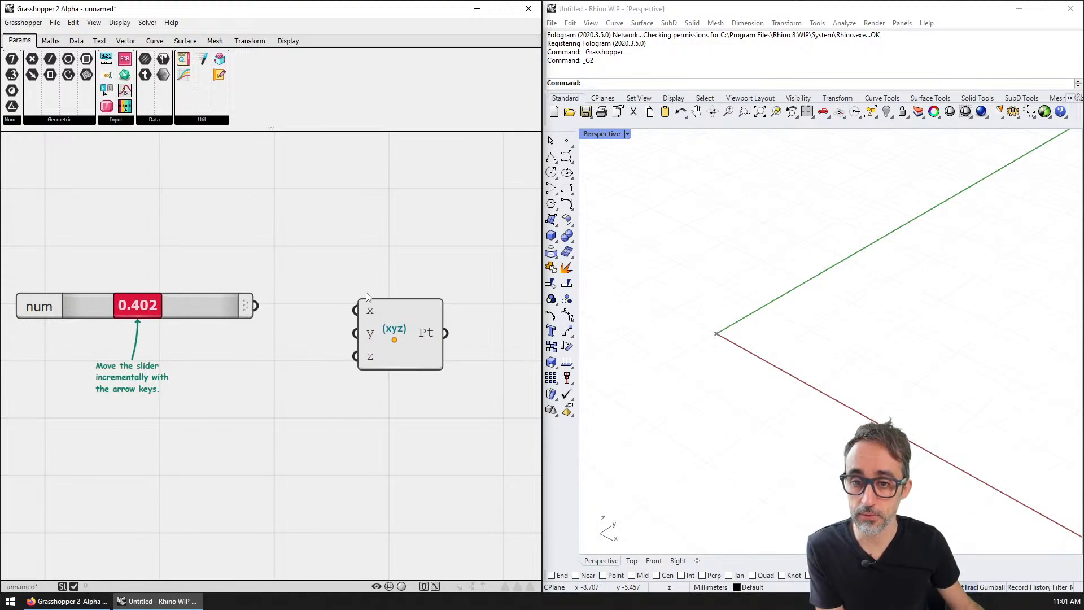
{"action": "left_click_drag", "start_coordinate": [436, 314], "coordinate": [458, 301]}
{"action": "left_click_drag", "start_coordinate": [253, 306], "coordinate": [377, 181]}
{"action": "left_click_drag", "start_coordinate": [252, 306], "coordinate": [372, 298]}
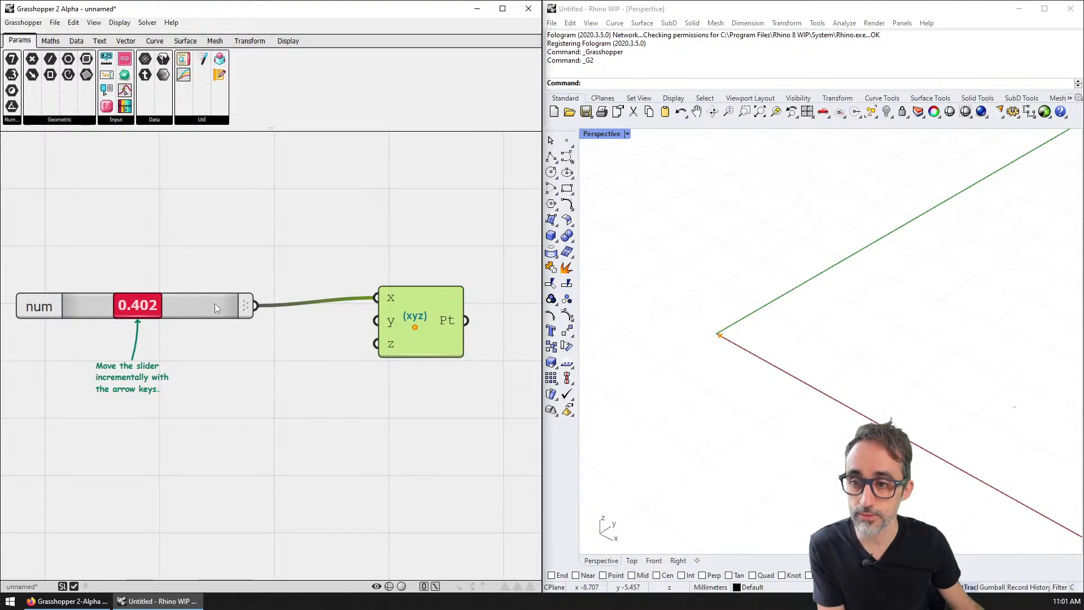
- Place two copies of the slider below the original and connect them to the y and z inputs of Point XYZ
{"action": "left_click_drag", "start_coordinate": [215, 304], "coordinate": [230, 367]}
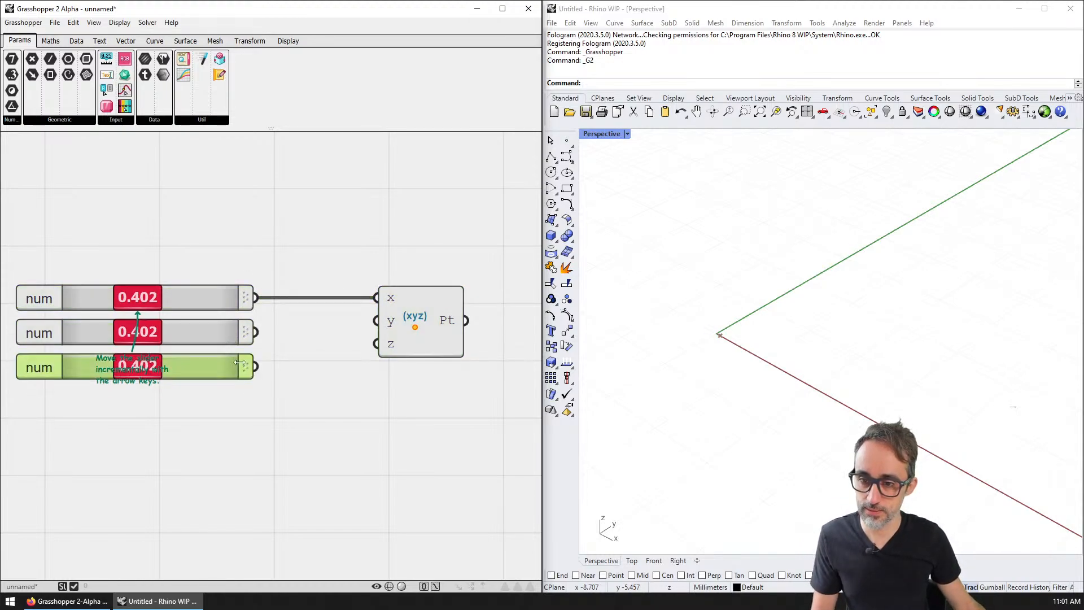
{"action": "right_click_drag", "start_coordinate": [223, 394], "coordinate": [269, 388]}
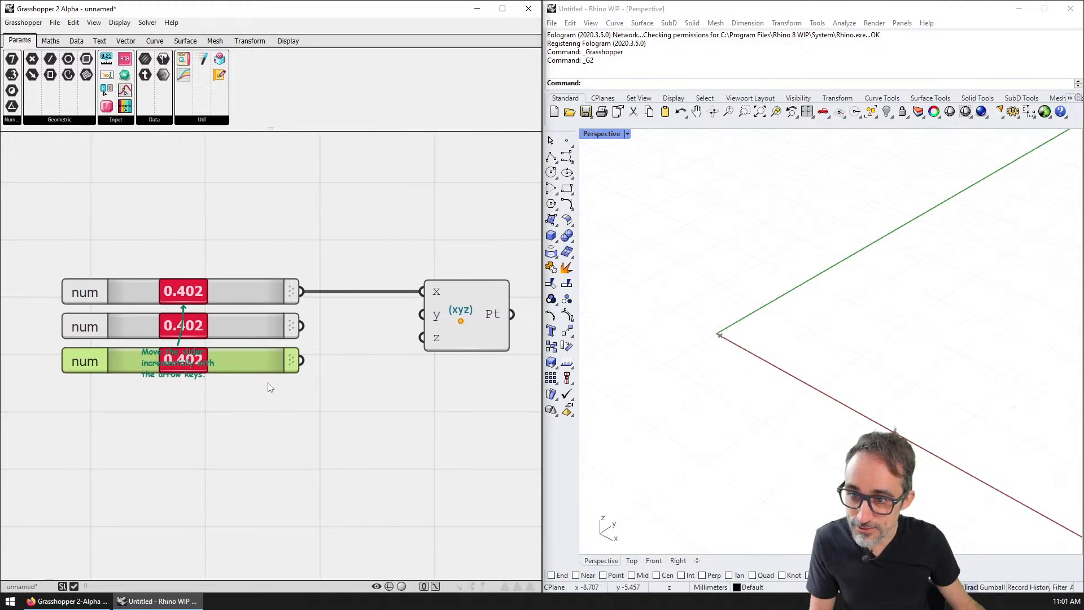
{"action": "left_click_drag", "start_coordinate": [301, 326], "coordinate": [410, 320]}
{"action": "left_click_drag", "start_coordinate": [302, 362], "coordinate": [422, 337]}
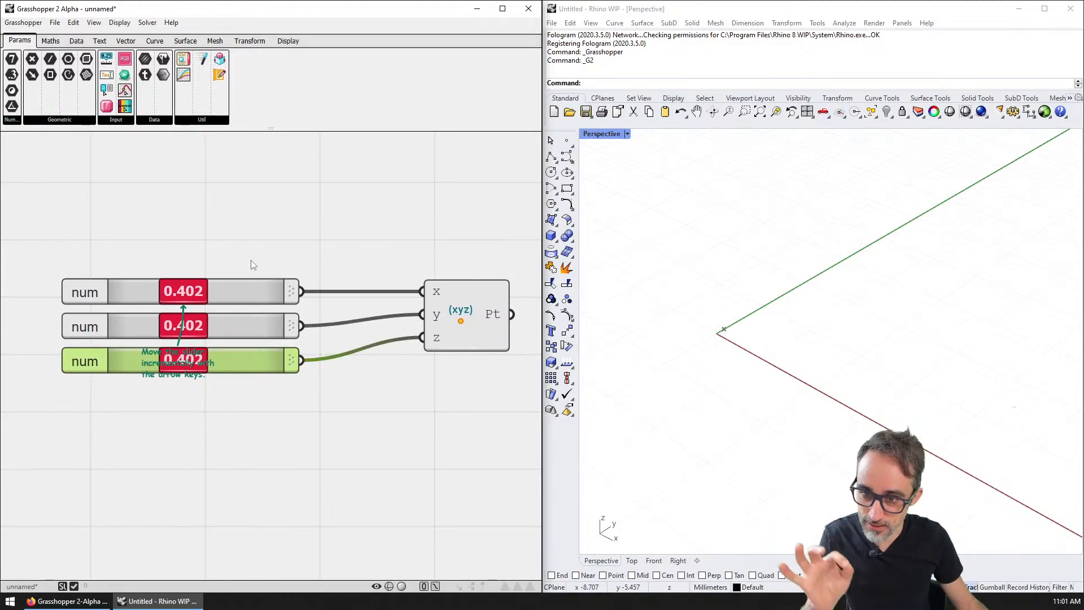
- Duplicate the slider feeding the z input, and delete the duplicate
{"action": "left_click", "coordinate": [246, 396]}
{"action": "left_click", "coordinate": [253, 363]}
{"action": "key", "text": "ctrl+d"}
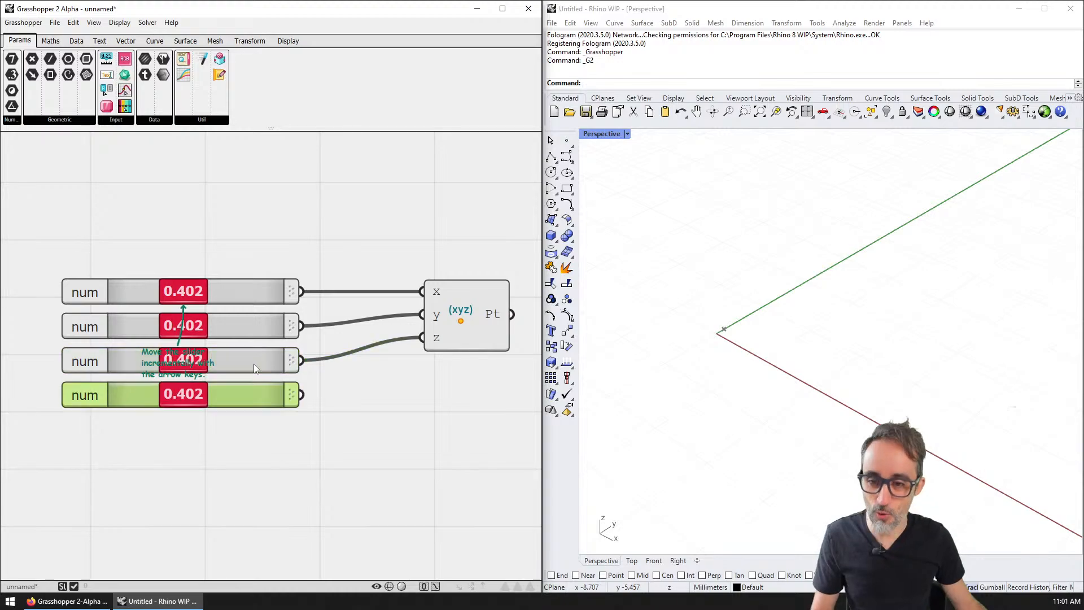
{"action": "left_click", "coordinate": [260, 421]}
{"action": "left_click", "coordinate": [246, 393]}
{"action": "key", "text": "Delete"}
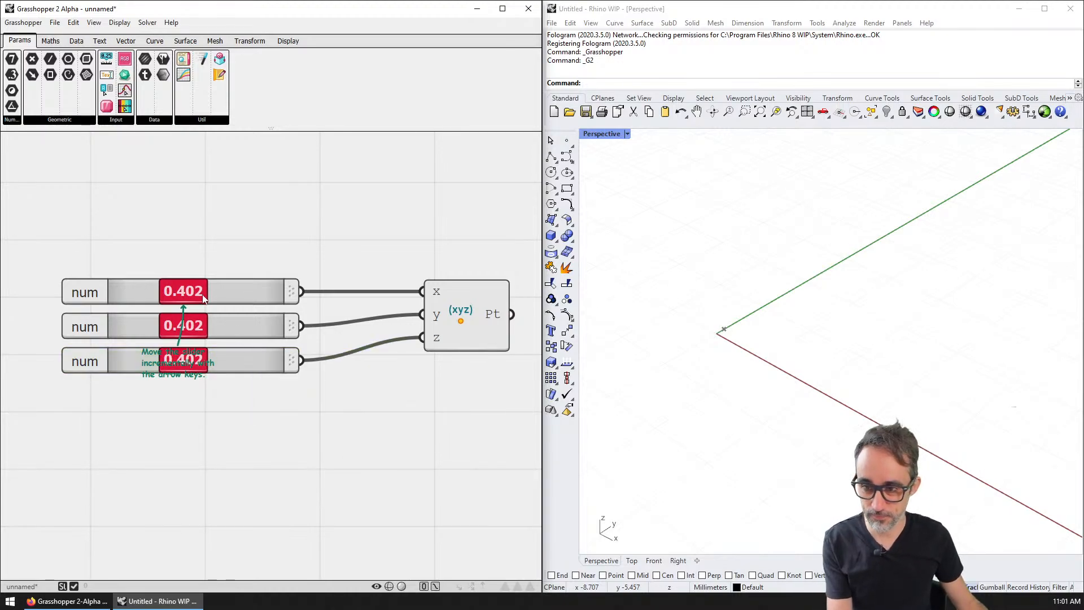
- Move the slider feeding the x input away and back above the other two, and select all three sliders
{"action": "scroll", "coordinate": [218, 290], "scroll_direction": "up", "scroll_amount": 2}
{"action": "left_click_drag", "start_coordinate": [218, 289], "coordinate": [208, 221]}
{"action": "left_click_drag", "start_coordinate": [195, 265], "coordinate": [156, 297]}
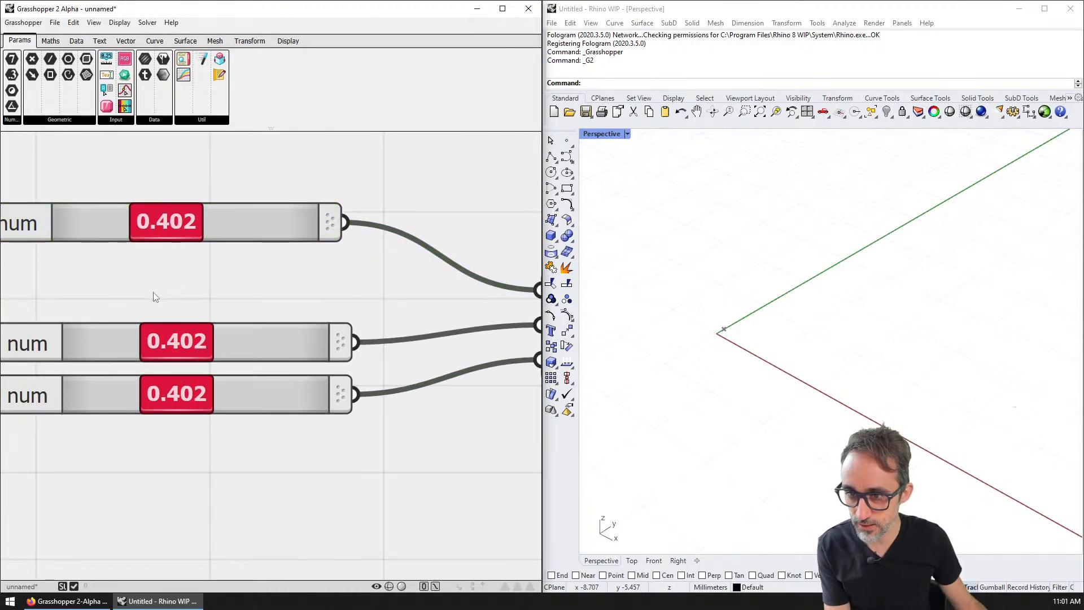
{"action": "left_click_drag", "start_coordinate": [248, 226], "coordinate": [286, 202]}
{"action": "scroll", "coordinate": [268, 292], "scroll_direction": "down", "scroll_amount": 1}
{"action": "left_click_drag", "start_coordinate": [267, 288], "coordinate": [244, 361]}
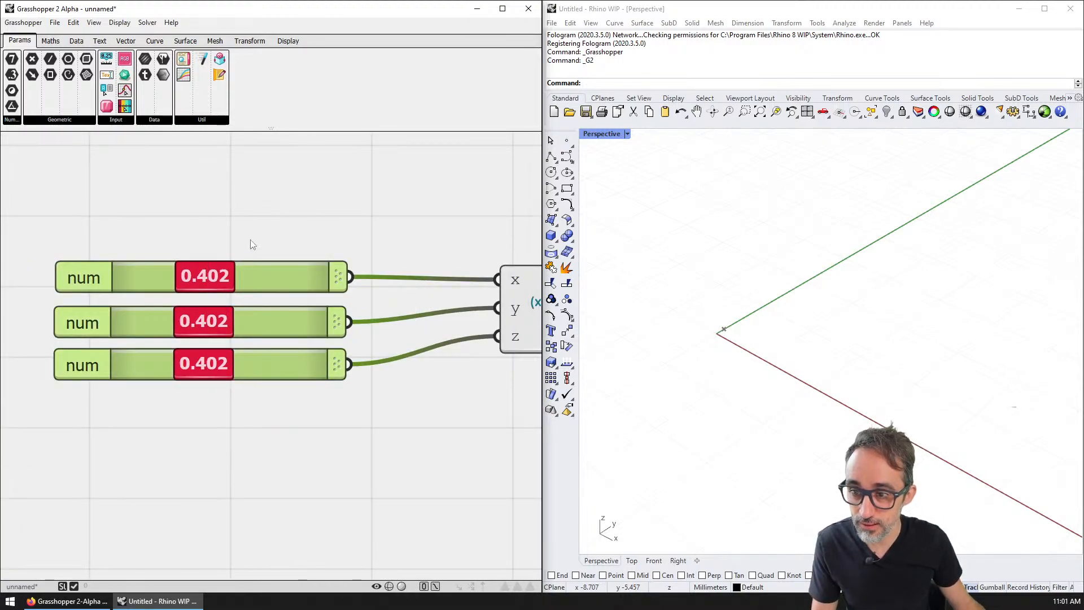
- Align the slider feeding the x input with the sliders below, level with that input, and deselect it
{"action": "left_click", "coordinate": [290, 226]}
{"action": "left_click", "coordinate": [284, 276]}
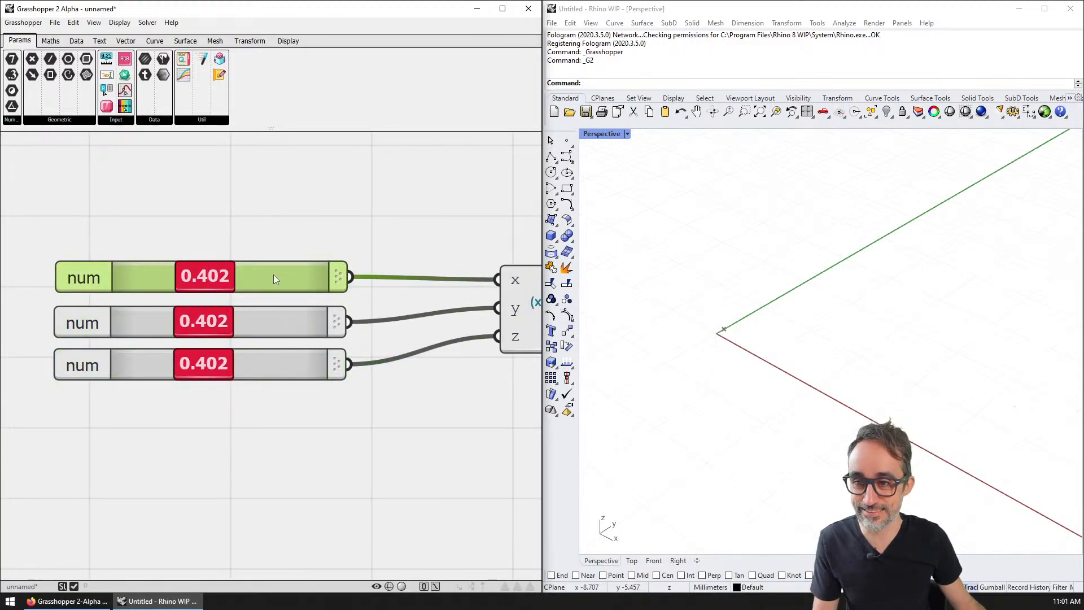
{"action": "left_click_drag", "start_coordinate": [274, 275], "coordinate": [262, 276]}
{"action": "key", "text": "ctrl+z"}
{"action": "key", "text": "ctrl+z"}
{"action": "key", "text": "ctrl+y"}
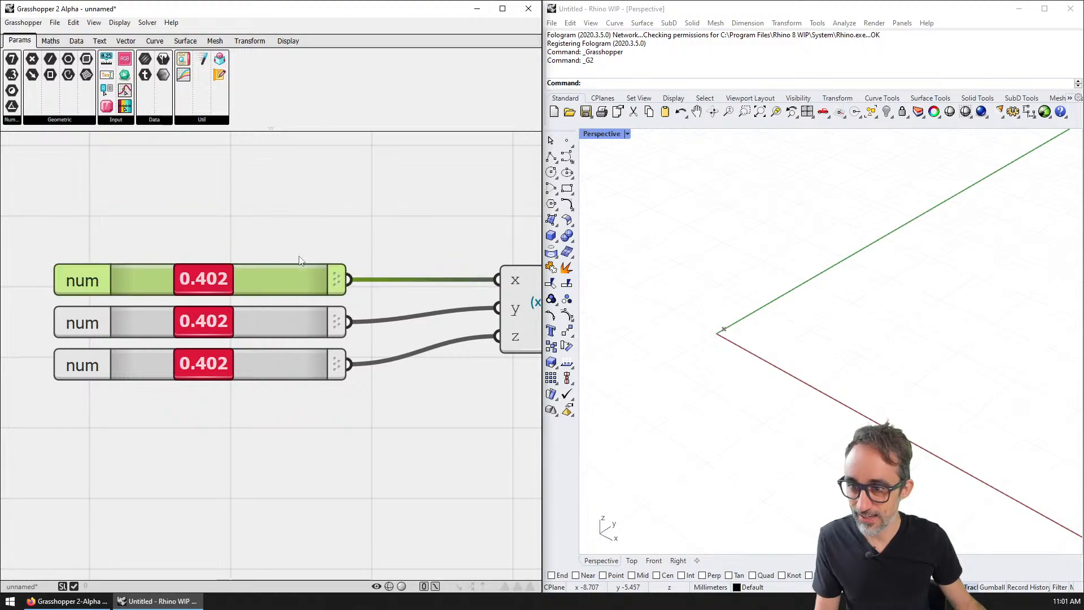
{"action": "left_click", "coordinate": [297, 244]}
- Copy and paste the slider feeding the z input, and delete the pasted slider
{"action": "left_click", "coordinate": [296, 370]}
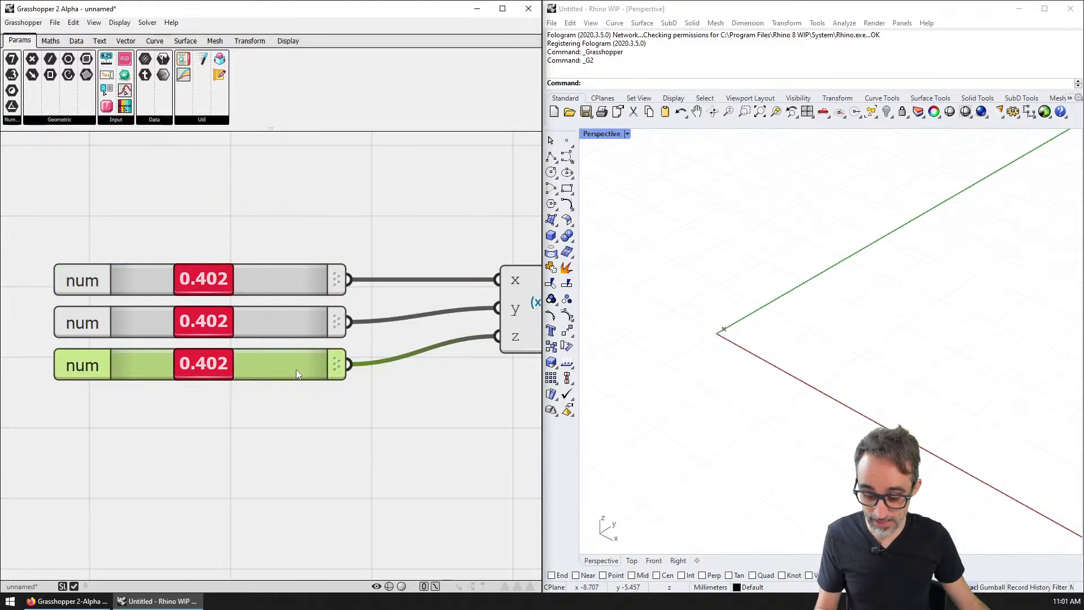
{"action": "key", "text": "ctrl+c"}
{"action": "key", "text": "ctrl+v"}
{"action": "right_click_drag", "start_coordinate": [318, 410], "coordinate": [222, 389]}
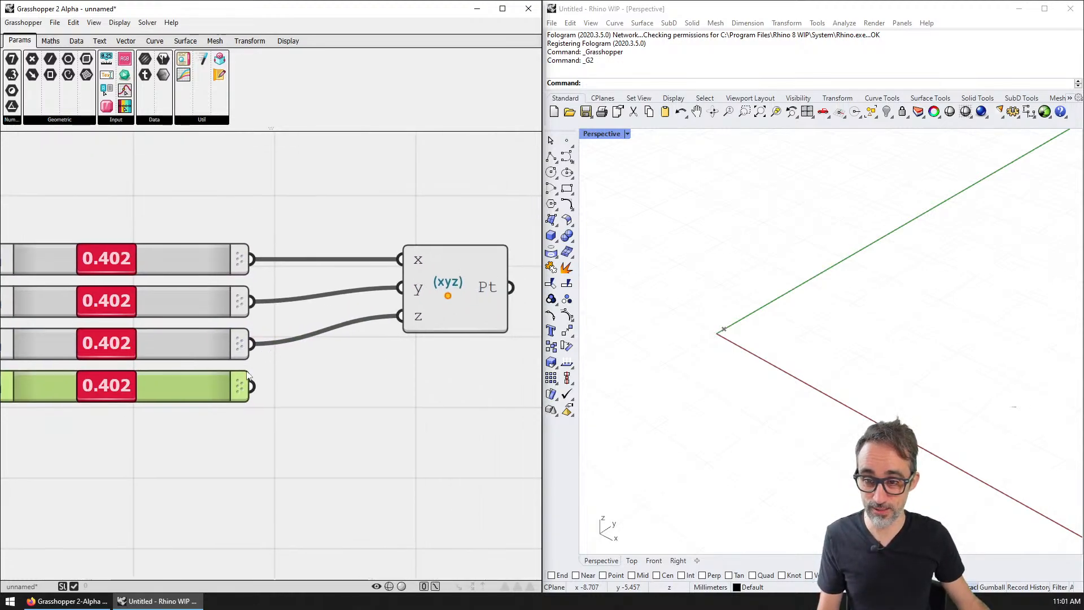
{"action": "key", "text": "Delete"}
- Make a copy of the Point XYZ component below the original, and delete the copy
{"action": "right_click_drag", "start_coordinate": [336, 363], "coordinate": [284, 319]}
{"action": "left_click", "coordinate": [417, 249]}
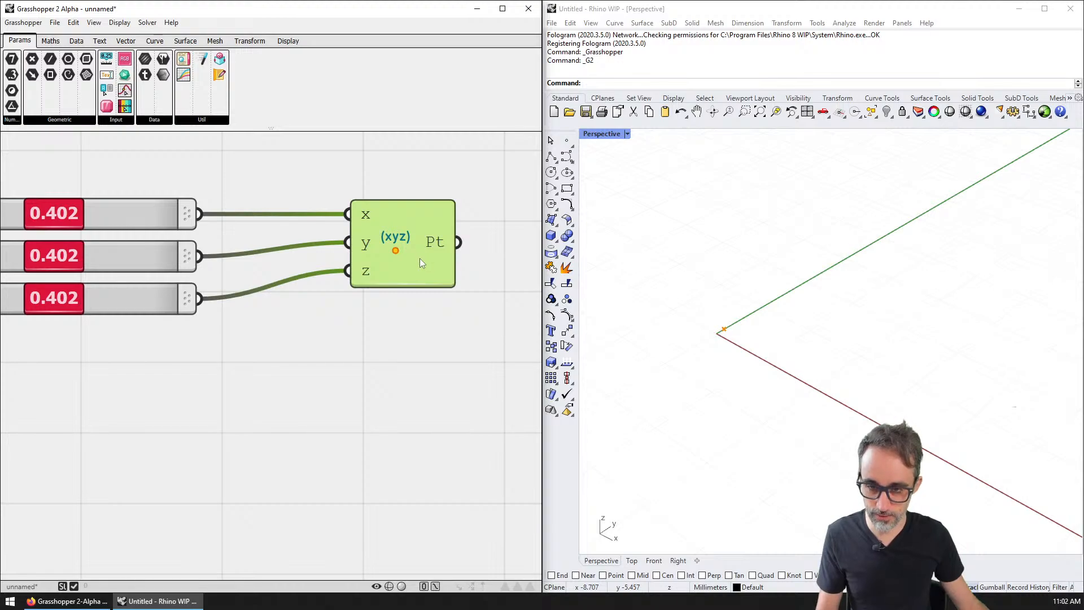
{"action": "left_click_drag", "start_coordinate": [419, 259], "coordinate": [382, 402], "text": "alt"}
{"action": "key", "text": "Delete"}
- Try the filled-bar grip on the x slider, adjust the slider's value, and switch its grip to the round dot
{"action": "scroll", "coordinate": [377, 334], "scroll_direction": "down", "scroll_amount": 1}
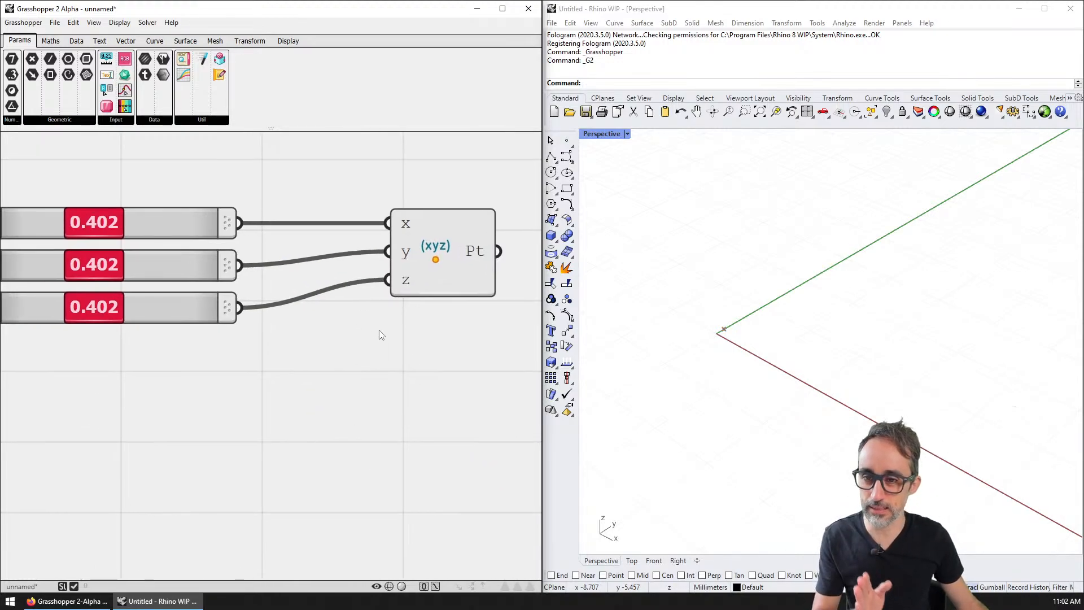
{"action": "scroll", "coordinate": [229, 263], "scroll_direction": "down", "scroll_amount": 2}
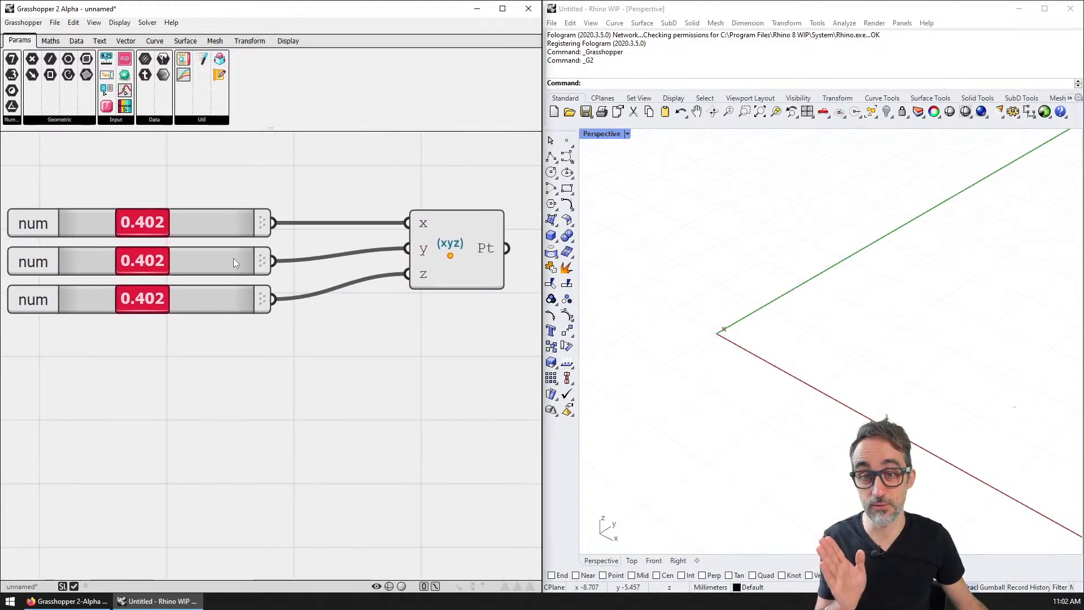
{"action": "right_click", "coordinate": [202, 228]}
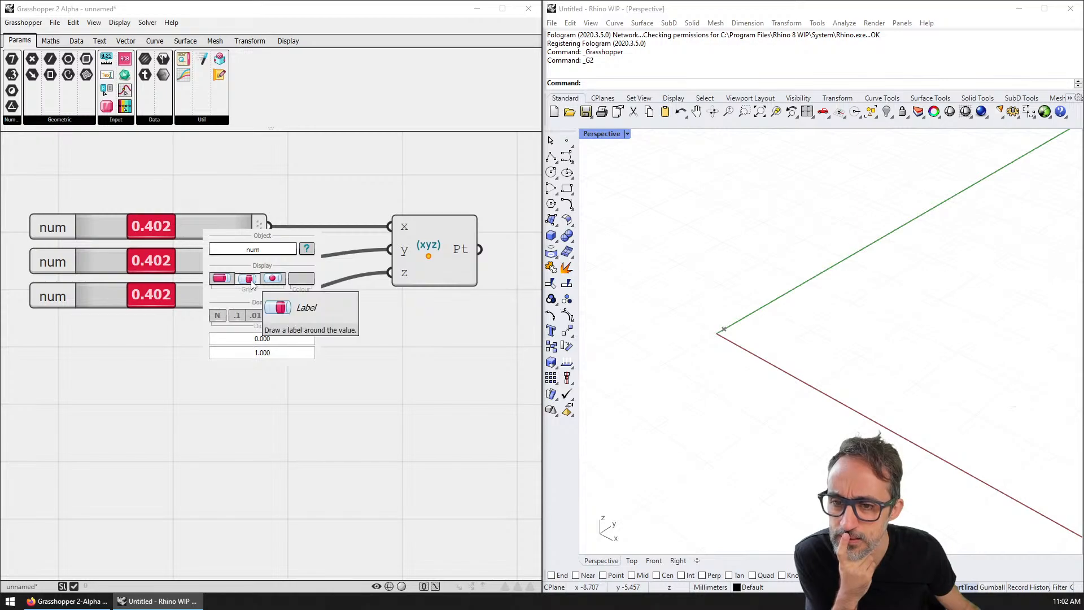
{"action": "left_click", "coordinate": [222, 281]}
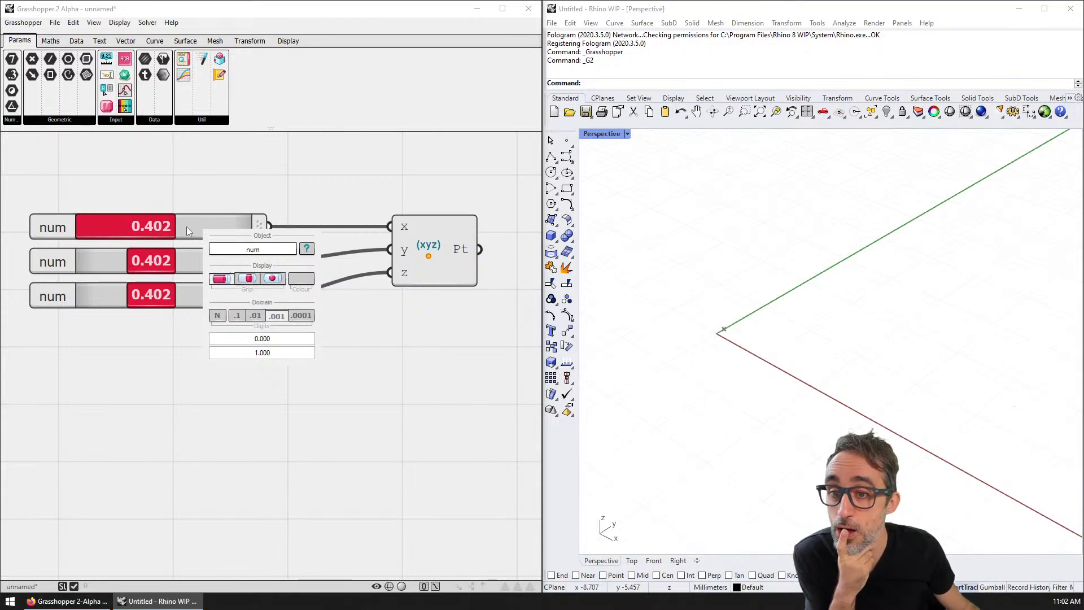
{"action": "mouse_move", "coordinate": [187, 226]}
{"action": "left_mouse_down"}
{"action": "mouse_move", "coordinate": [228, 225]}
{"action": "mouse_move", "coordinate": [115, 232]}
{"action": "mouse_move", "coordinate": [180, 235]}
{"action": "mouse_move", "coordinate": [133, 227]}
{"action": "mouse_move", "coordinate": [181, 227]}
{"action": "mouse_move", "coordinate": [136, 227]}
{"action": "mouse_move", "coordinate": [170, 228]}
{"action": "left_mouse_up"}
{"action": "right_click", "coordinate": [178, 230]}
{"action": "left_click", "coordinate": [242, 282]}
{"action": "left_click", "coordinate": [171, 228]}
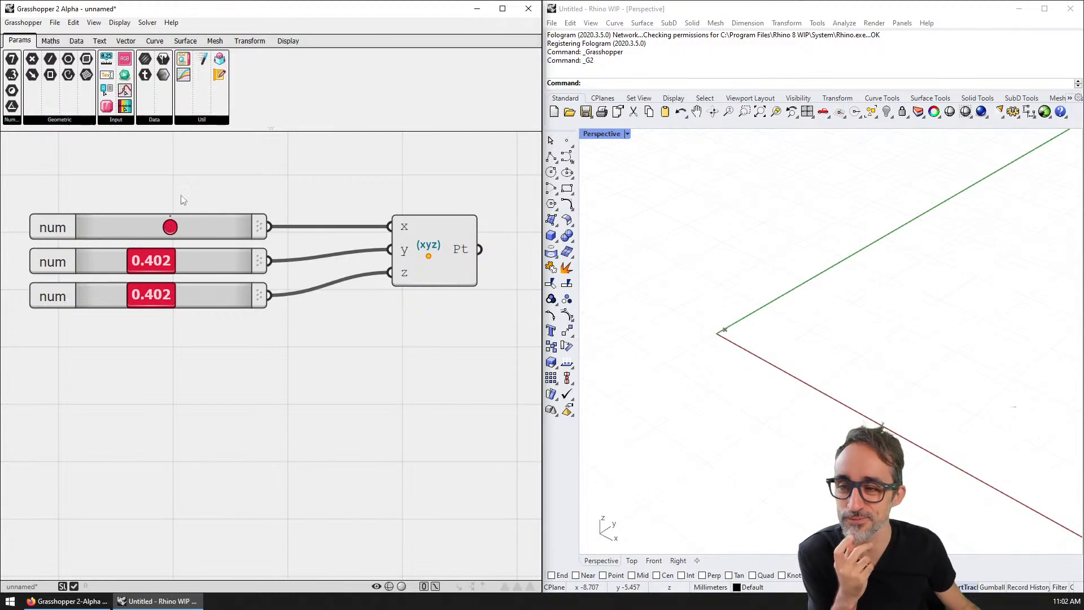
- Change the x slider's grip colour in HSV to turquoise with hue 172°, saturation 0.612 and value 0.855
{"action": "right_click", "coordinate": [175, 230]}
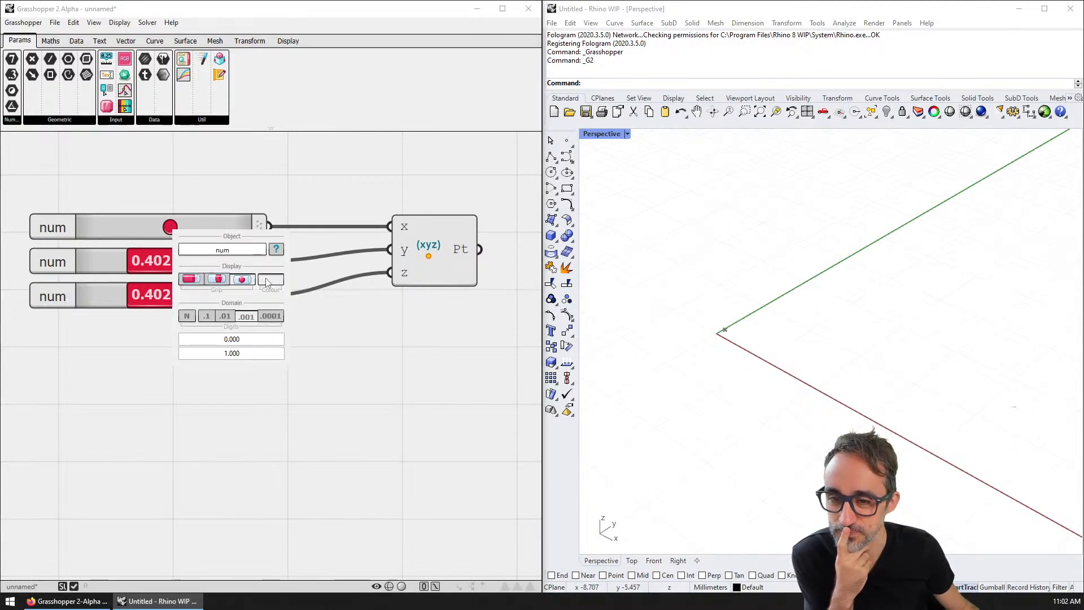
{"action": "left_click", "coordinate": [269, 280]}
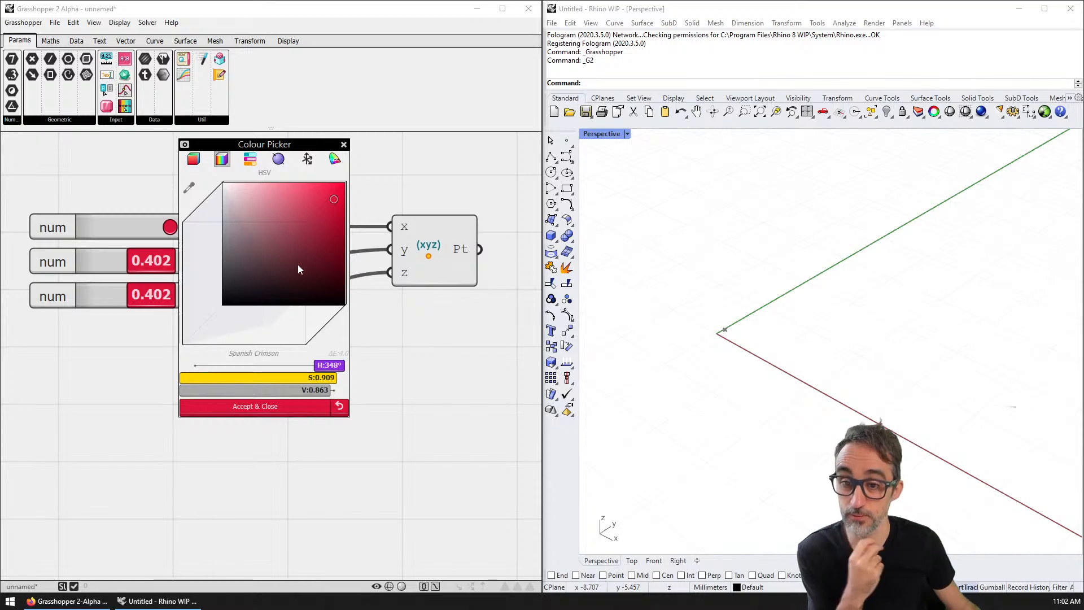
{"action": "left_click_drag", "start_coordinate": [316, 211], "coordinate": [298, 302]}
{"action": "left_click_drag", "start_coordinate": [305, 379], "coordinate": [264, 380]}
{"action": "mouse_move", "coordinate": [327, 392]}
{"action": "left_mouse_down"}
{"action": "mouse_move", "coordinate": [254, 397]}
{"action": "mouse_move", "coordinate": [330, 390]}
{"action": "left_mouse_up"}
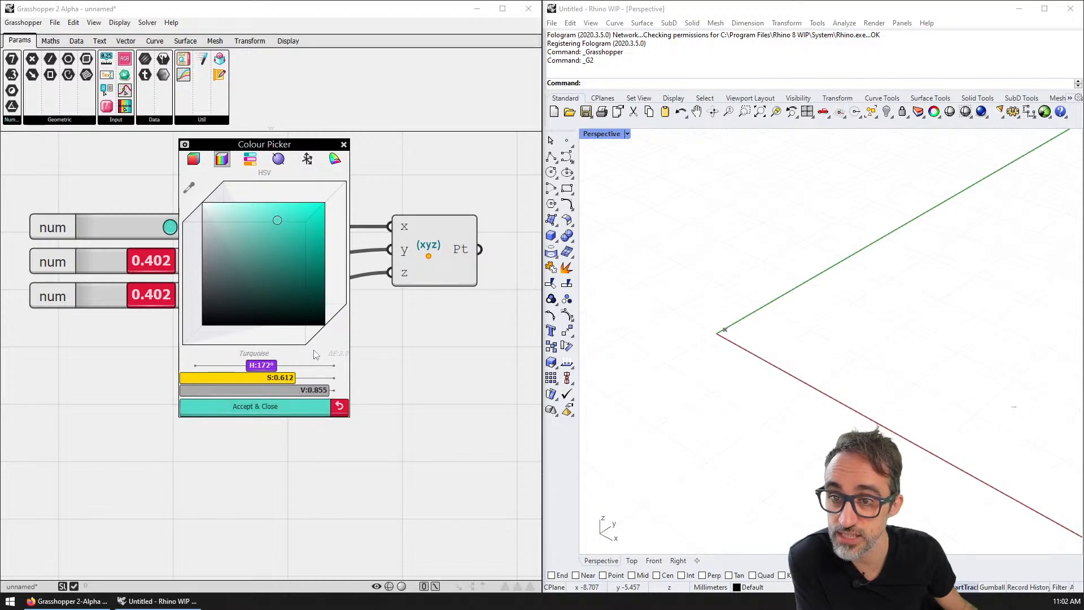
- Change the grip colour in sRGB to caramel orange with R 0.824, G 0.552 and B 0.171
{"action": "left_click", "coordinate": [196, 162]}
{"action": "left_click_drag", "start_coordinate": [264, 225], "coordinate": [298, 293]}
{"action": "mouse_move", "coordinate": [228, 232]}
{"action": "left_mouse_down"}
{"action": "mouse_move", "coordinate": [297, 286]}
{"action": "mouse_move", "coordinate": [289, 269]}
{"action": "left_mouse_up"}
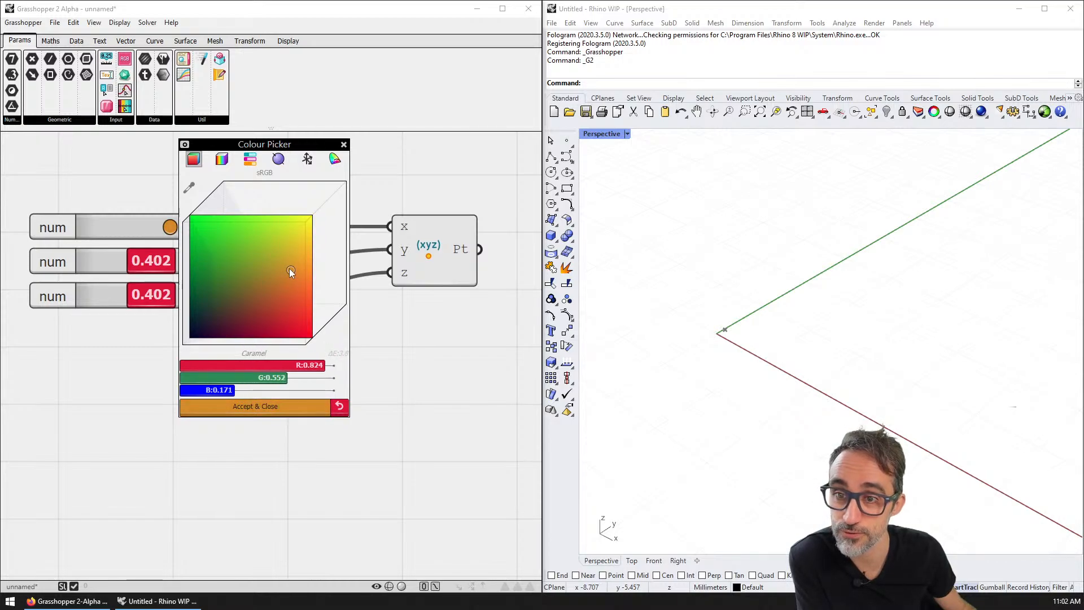
- Look through the Colour Picker's other colour spaces, including CMY, CIE L*a*b* and CIE Chromaticity, and return to HSV
{"action": "left_click", "coordinate": [253, 161]}
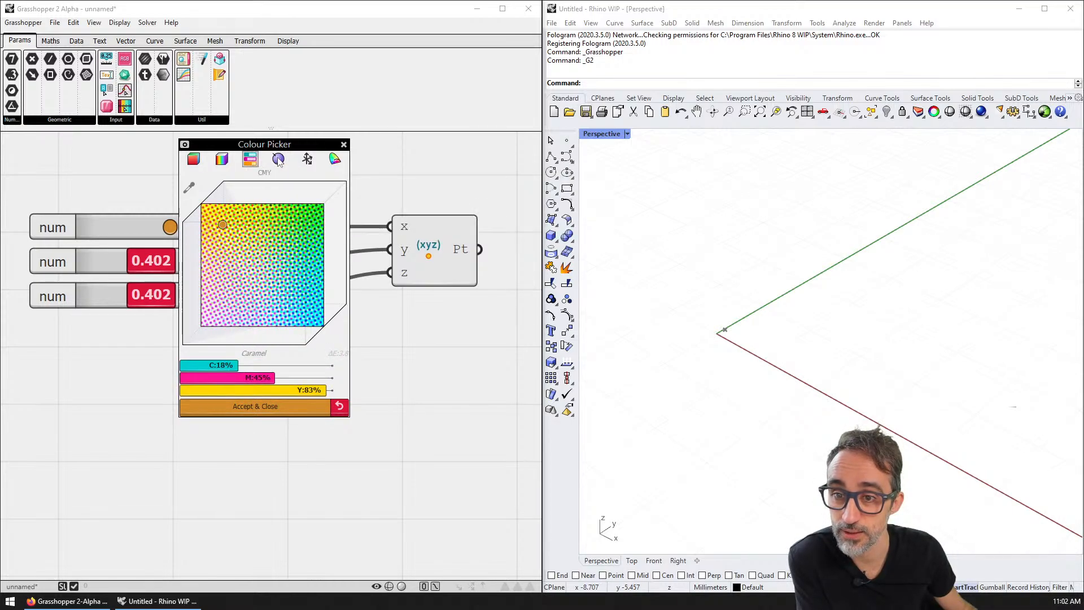
{"action": "left_click", "coordinate": [280, 158]}
{"action": "left_click", "coordinate": [308, 160]}
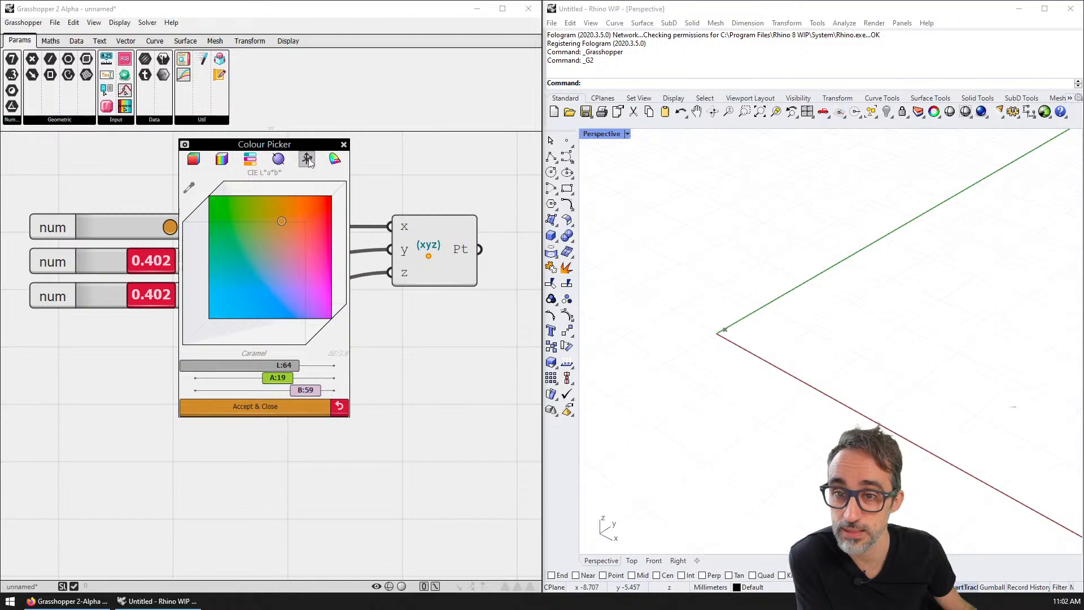
{"action": "left_click", "coordinate": [335, 158]}
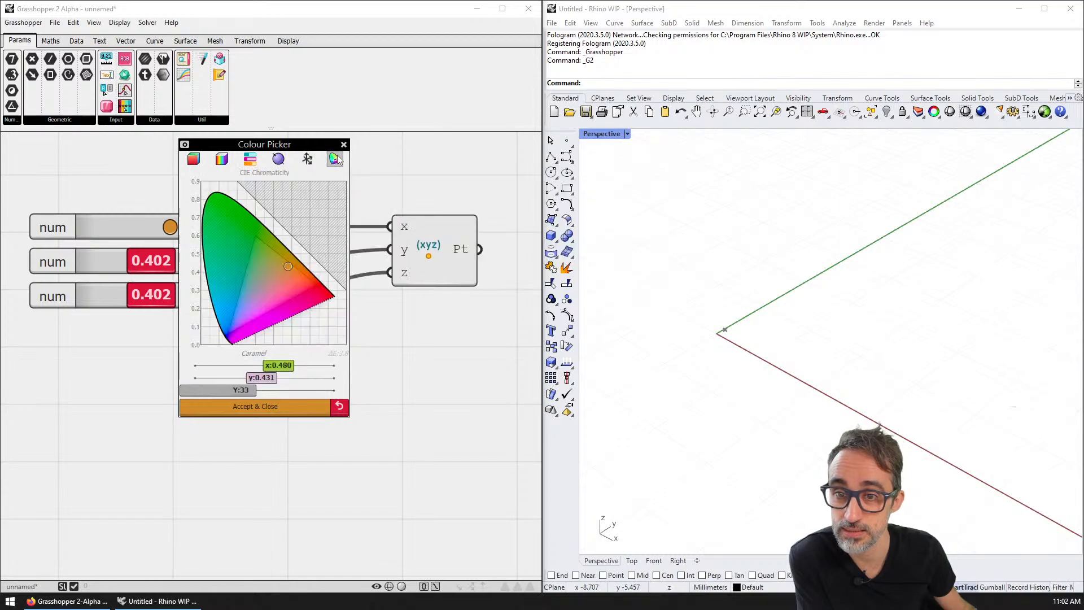
{"action": "left_click", "coordinate": [224, 161]}
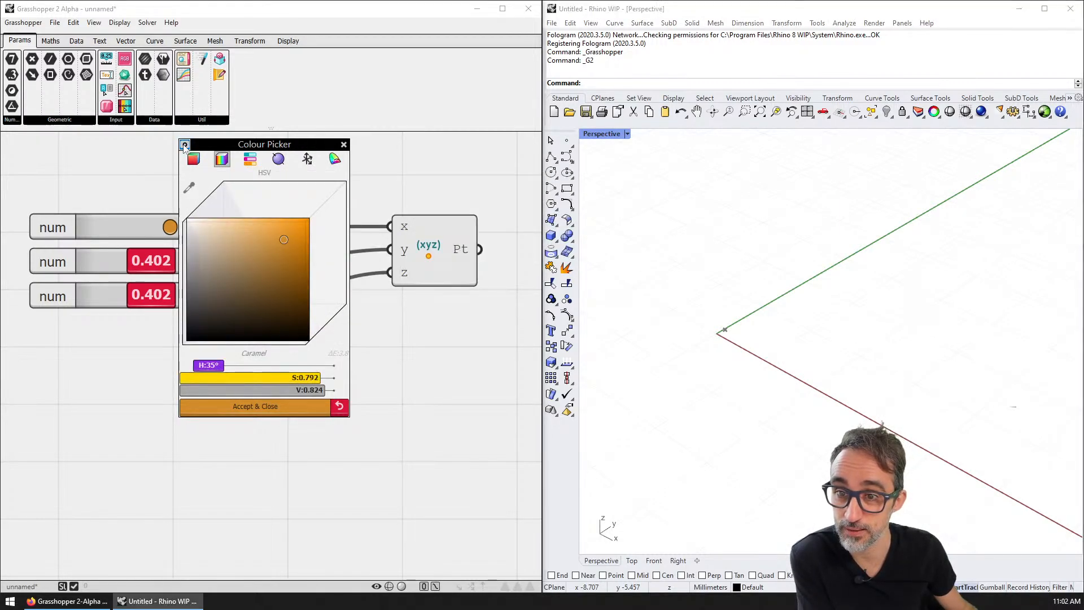
- Start a screen capture of the Colour Picker and move the save dialog clear of it
{"action": "left_click", "coordinate": [184, 145]}
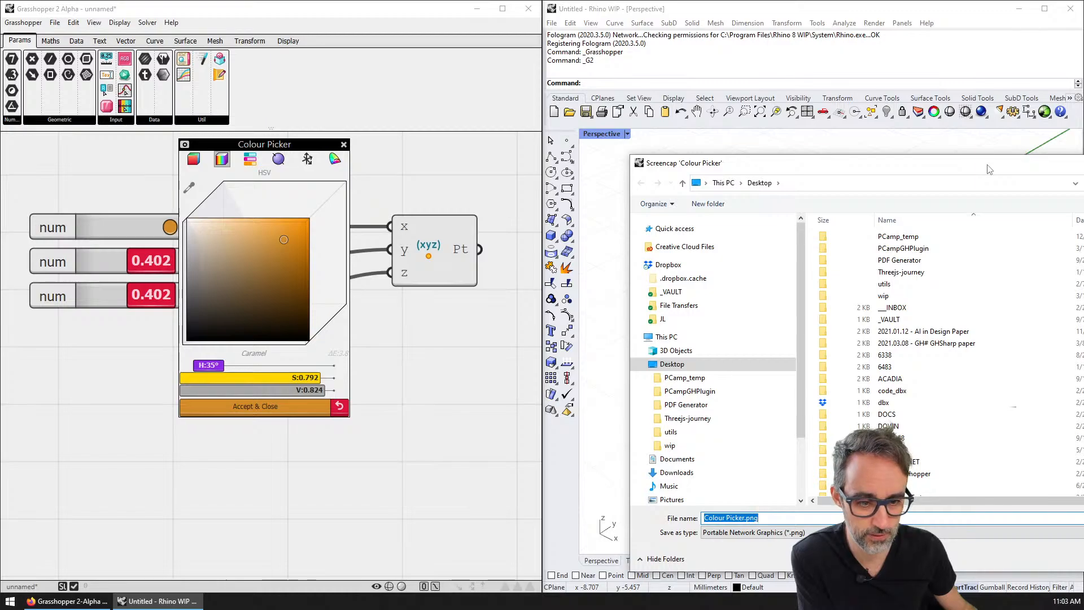
{"action": "left_click_drag", "start_coordinate": [988, 165], "coordinate": [0, 167]}
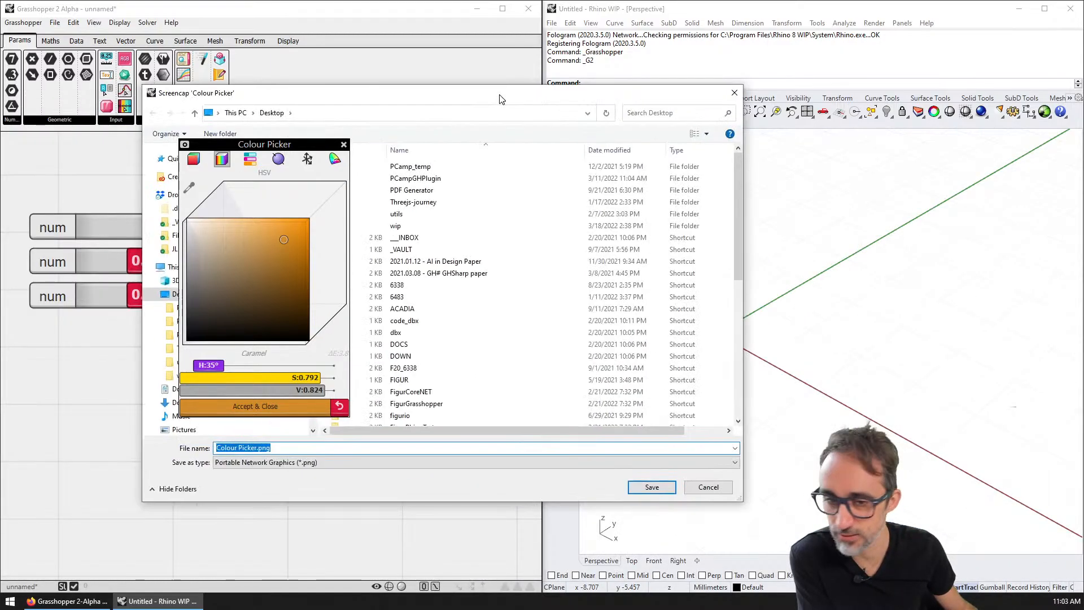
{"action": "left_click_drag", "start_coordinate": [258, 106], "coordinate": [464, 107]}
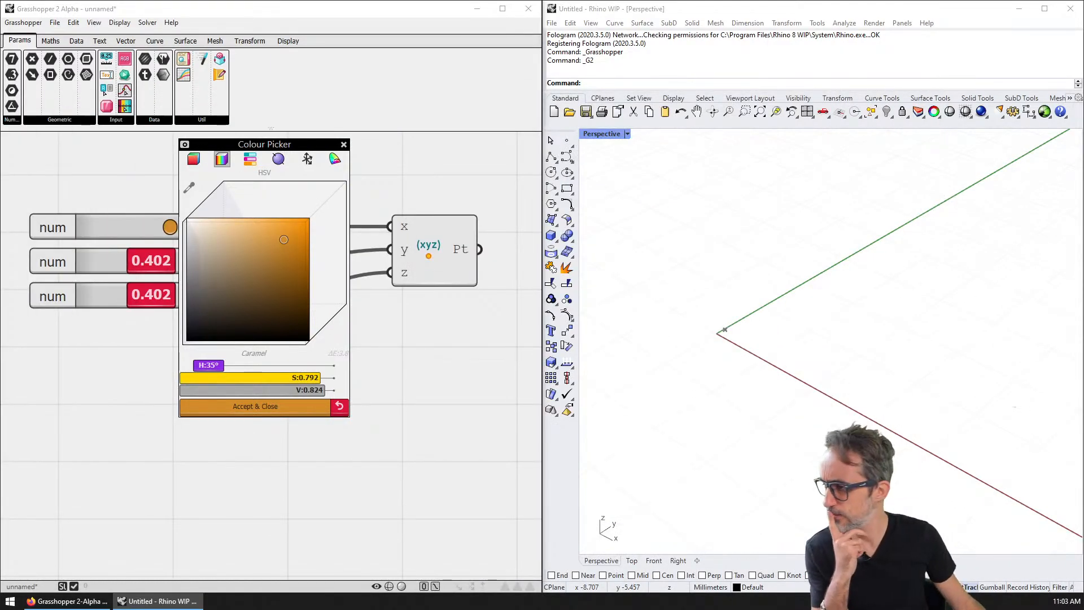
{"action": "left_click_drag", "start_coordinate": [0, 84], "coordinate": [677, 75]}
- Look through the Desktop folder and save the Colour Picker capture there as Colour Picker.png
{"action": "scroll", "coordinate": [656, 244], "scroll_direction": "down", "scroll_amount": 6}
{"action": "scroll", "coordinate": [666, 316], "scroll_direction": "down", "scroll_amount": 2}
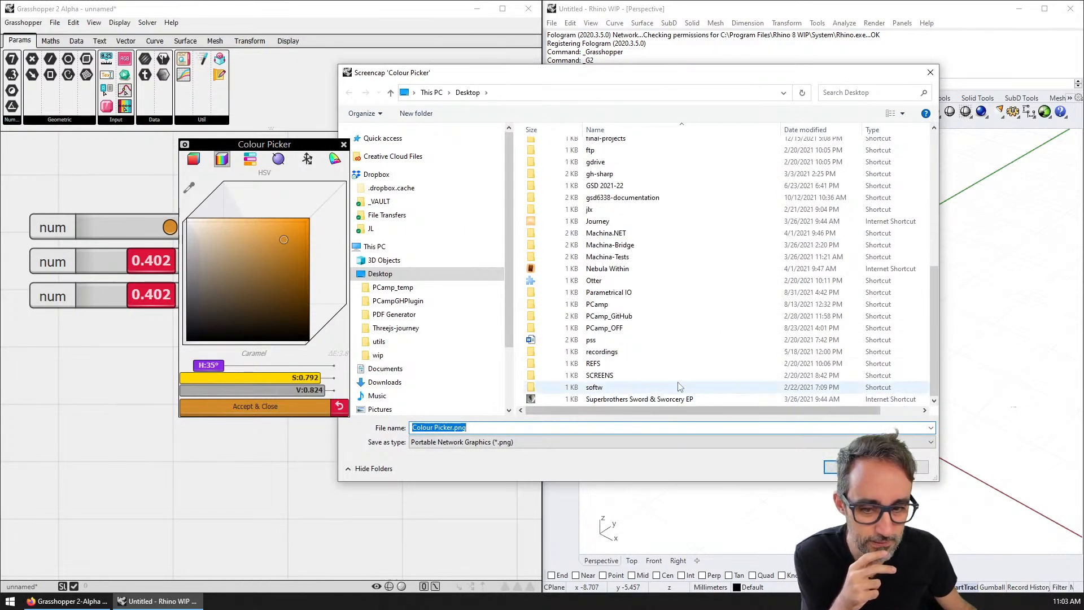
{"action": "scroll", "coordinate": [633, 390], "scroll_direction": "up", "scroll_amount": 8}
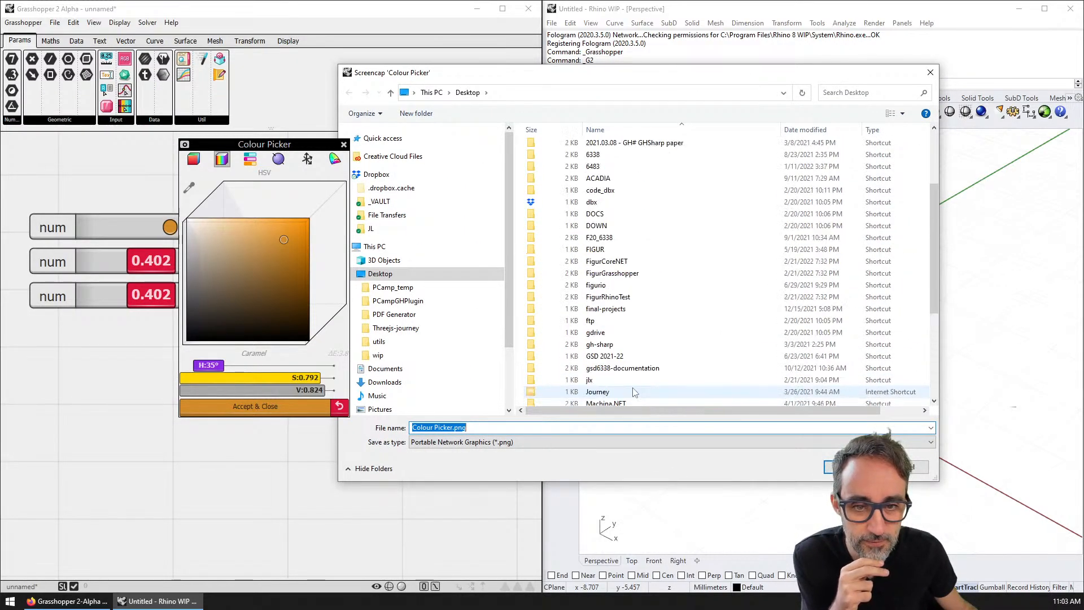
{"action": "left_click", "coordinate": [429, 276]}
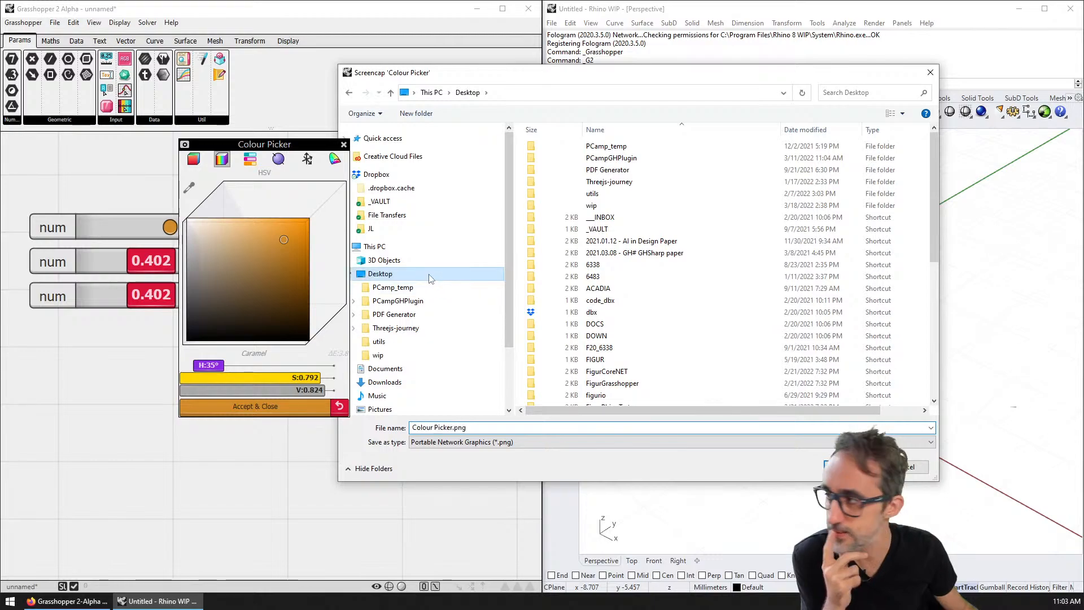
{"action": "scroll", "coordinate": [660, 327], "scroll_direction": "down", "scroll_amount": 8}
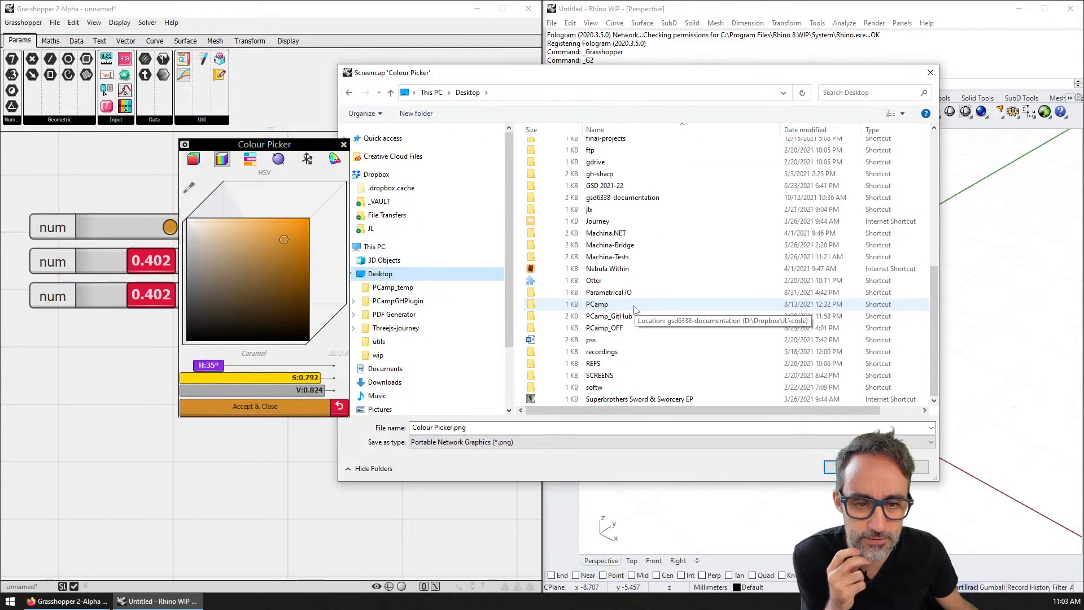
{"action": "left_click", "coordinate": [593, 429]}
{"action": "left_click", "coordinate": [583, 442]}
{"action": "left_click", "coordinate": [581, 443]}
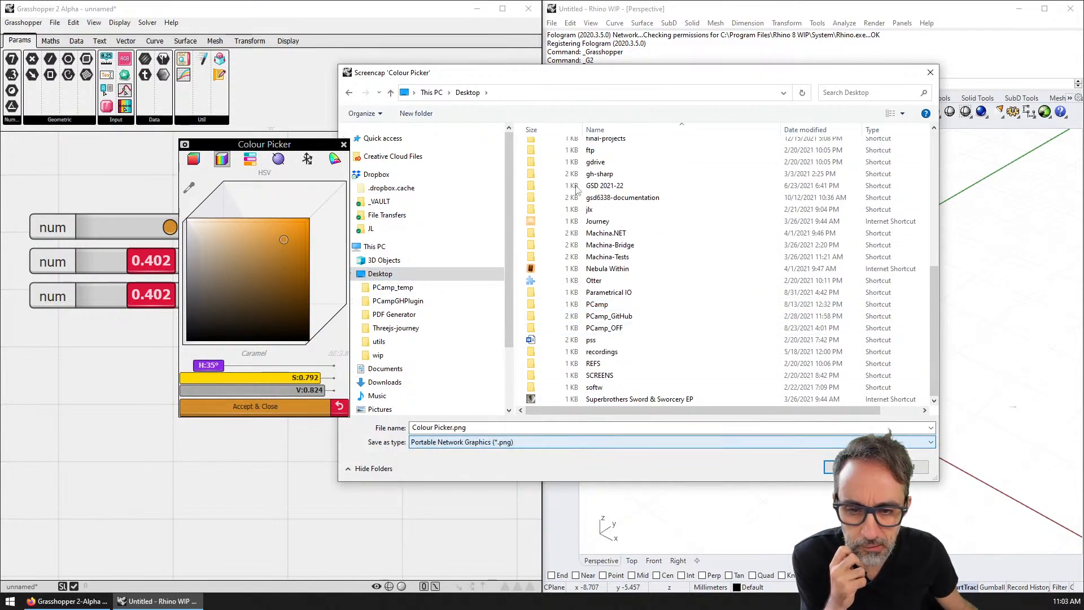
{"action": "key", "text": "Return"}
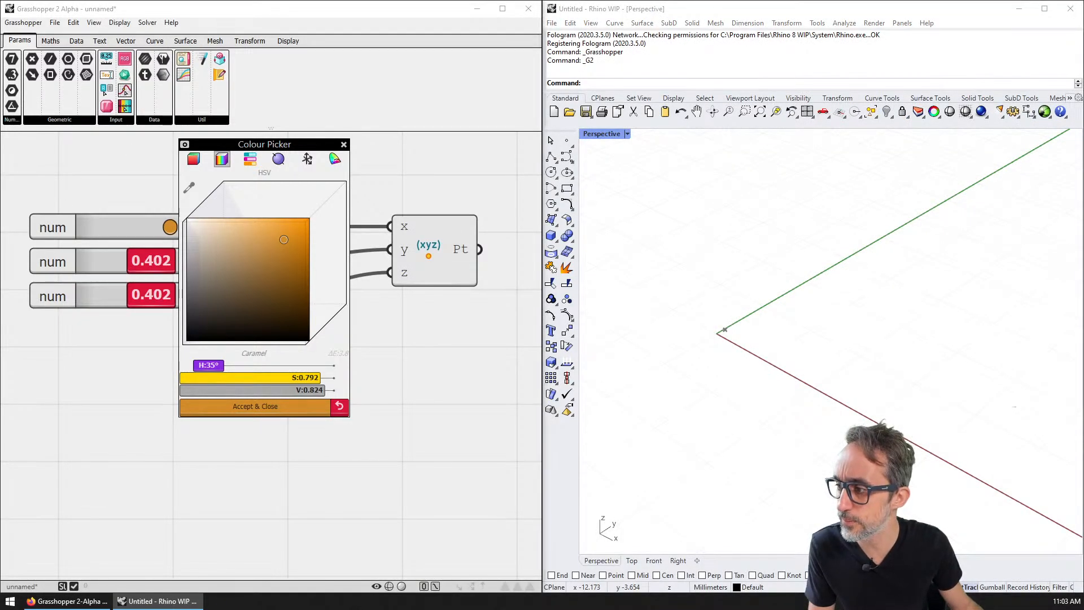
- Capture the Colour Picker again and save it over "JLX_2022-04-01_20-27-20_BST - Copy.png" on the Desktop
{"action": "left_click", "coordinate": [185, 144]}
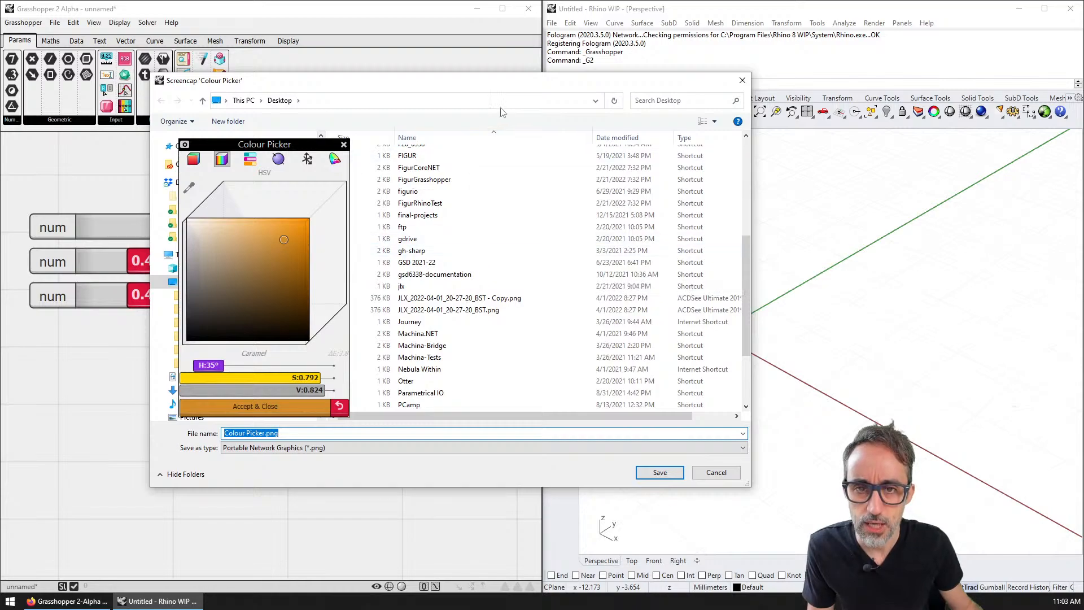
{"action": "left_click_drag", "start_coordinate": [515, 83], "coordinate": [756, 81]}
{"action": "double_click", "coordinate": [703, 296]}
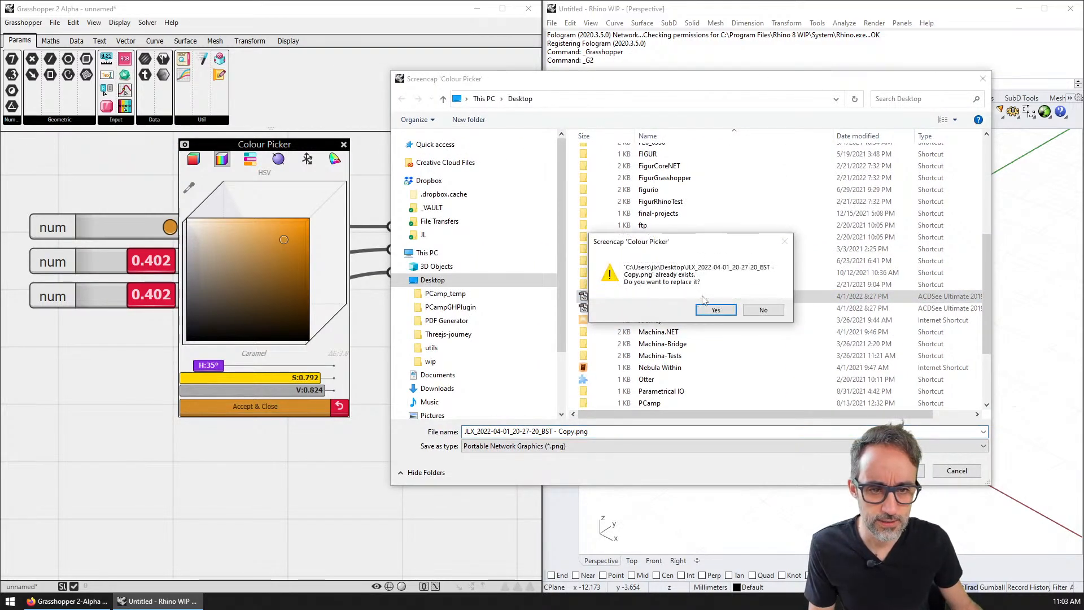
{"action": "left_click", "coordinate": [713, 310]}
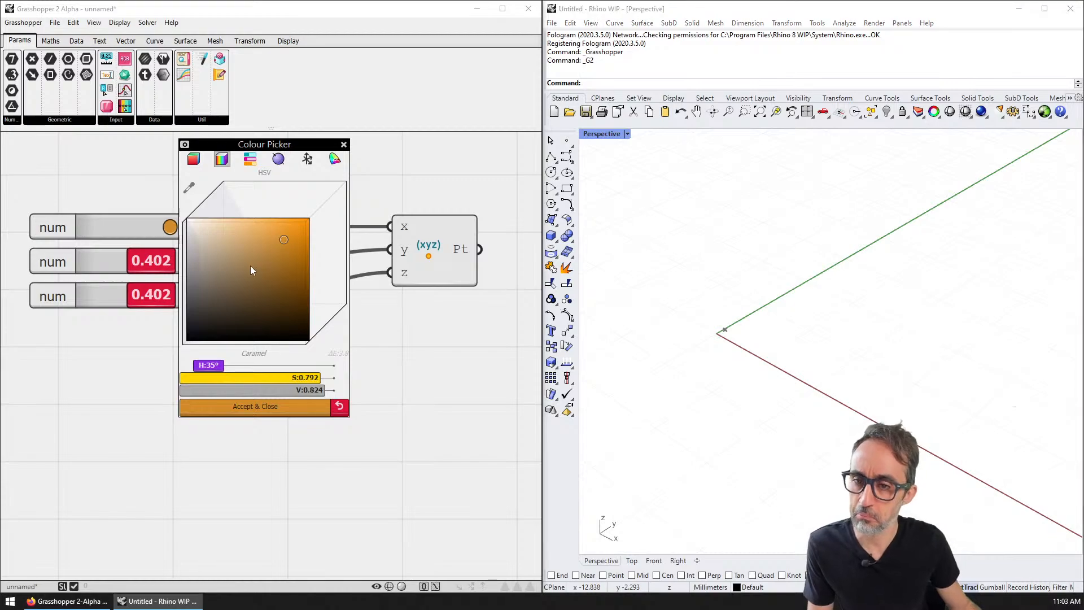
- Change the x slider's colour to green with hue 87° and give it the full-bar grip style
{"action": "left_click_drag", "start_coordinate": [250, 265], "coordinate": [272, 256]}
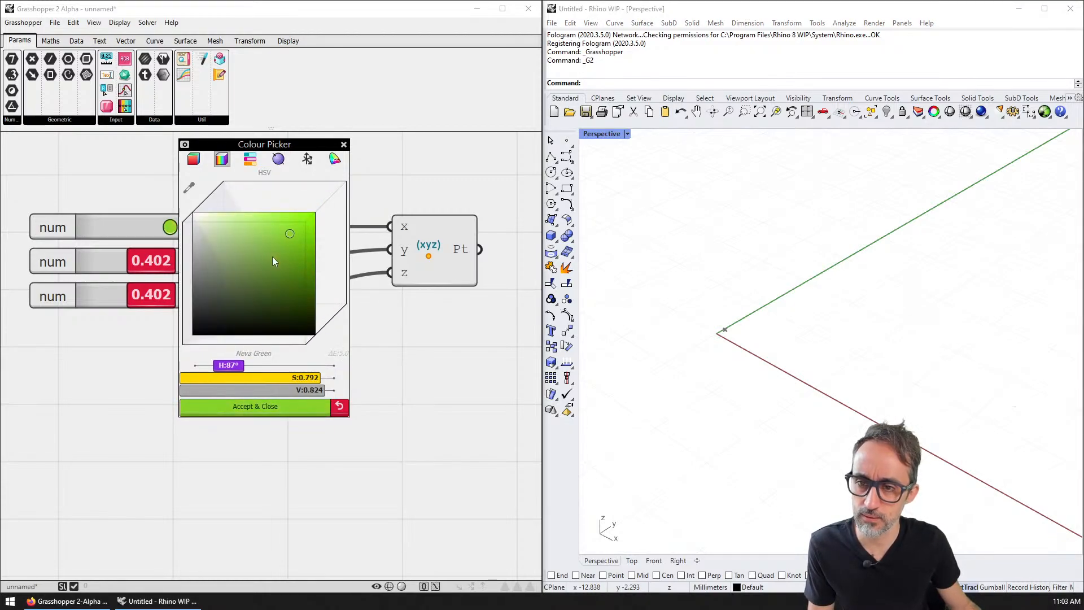
{"action": "left_click", "coordinate": [344, 146]}
{"action": "right_click", "coordinate": [199, 226]}
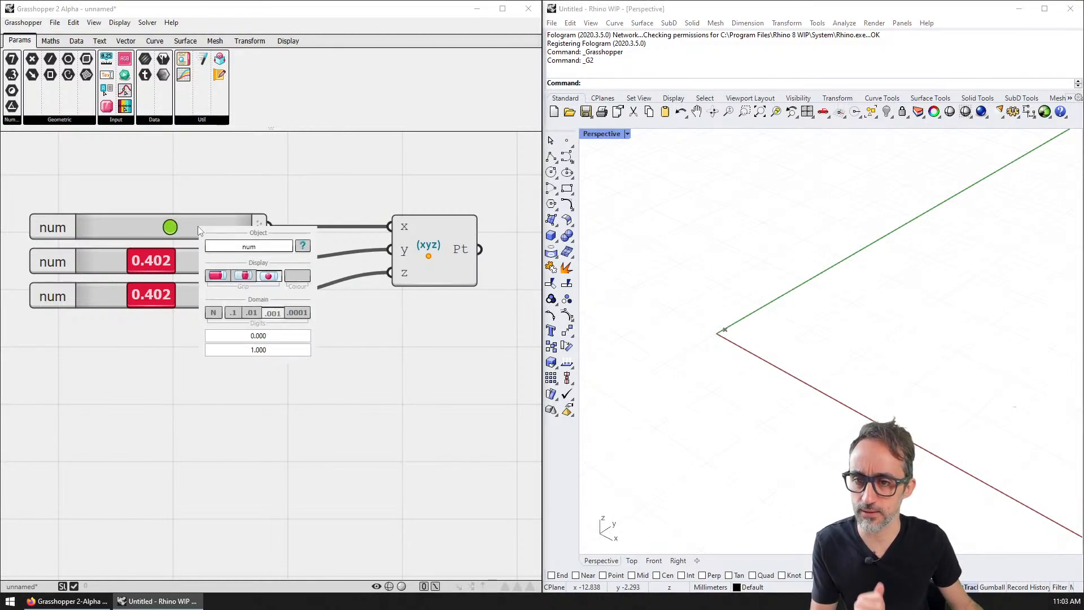
{"action": "left_click", "coordinate": [241, 277]}
{"action": "left_click", "coordinate": [217, 277]}
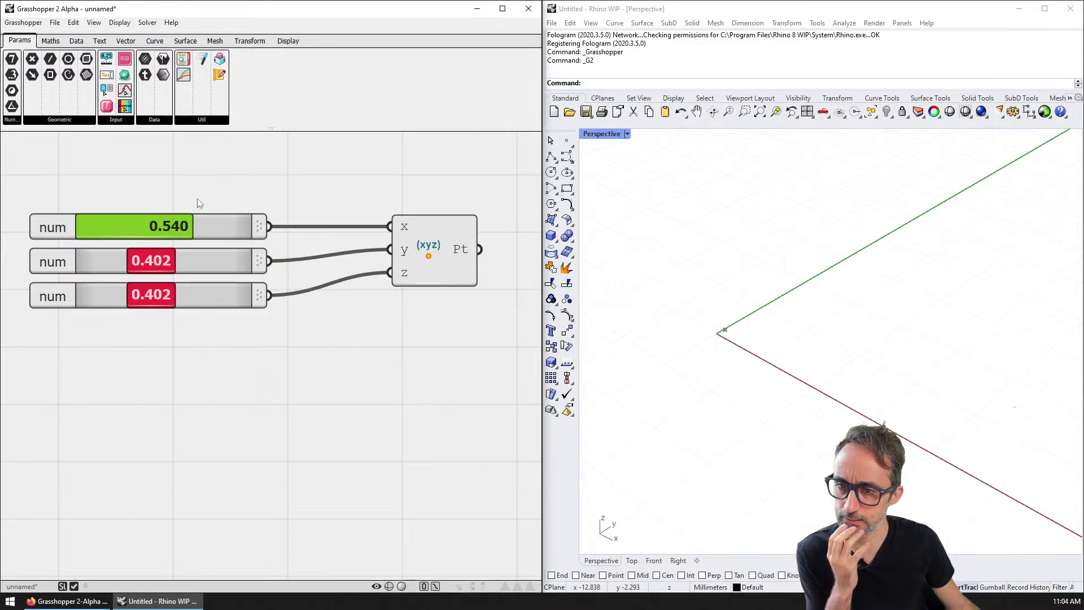
- Rename the x slider to "X coord"
{"action": "right_click", "coordinate": [222, 226]}
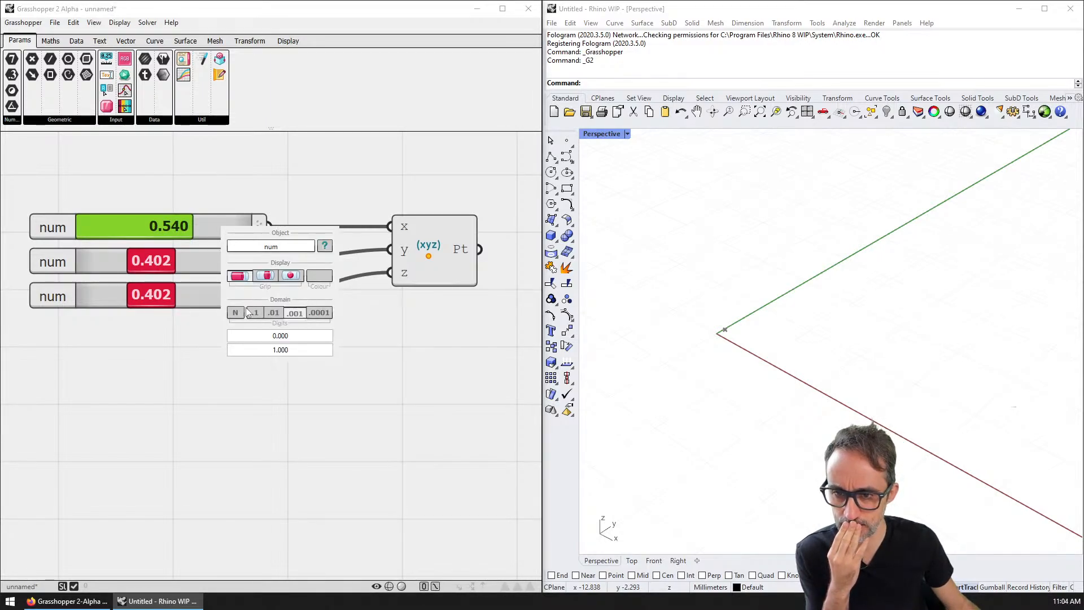
{"action": "double_click", "coordinate": [286, 247]}
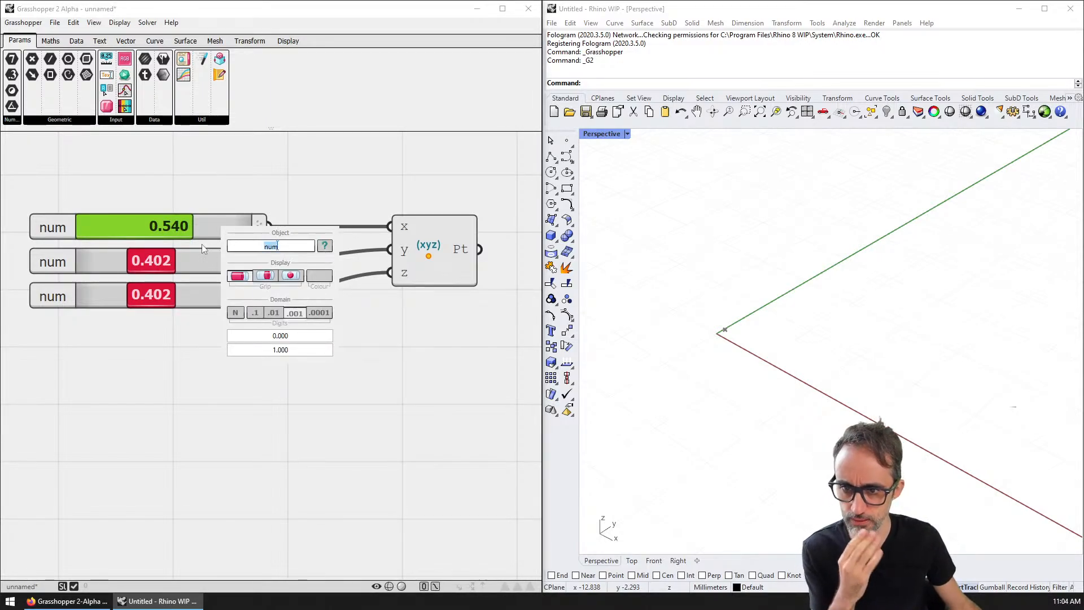
{"action": "type", "text": "X coord"}
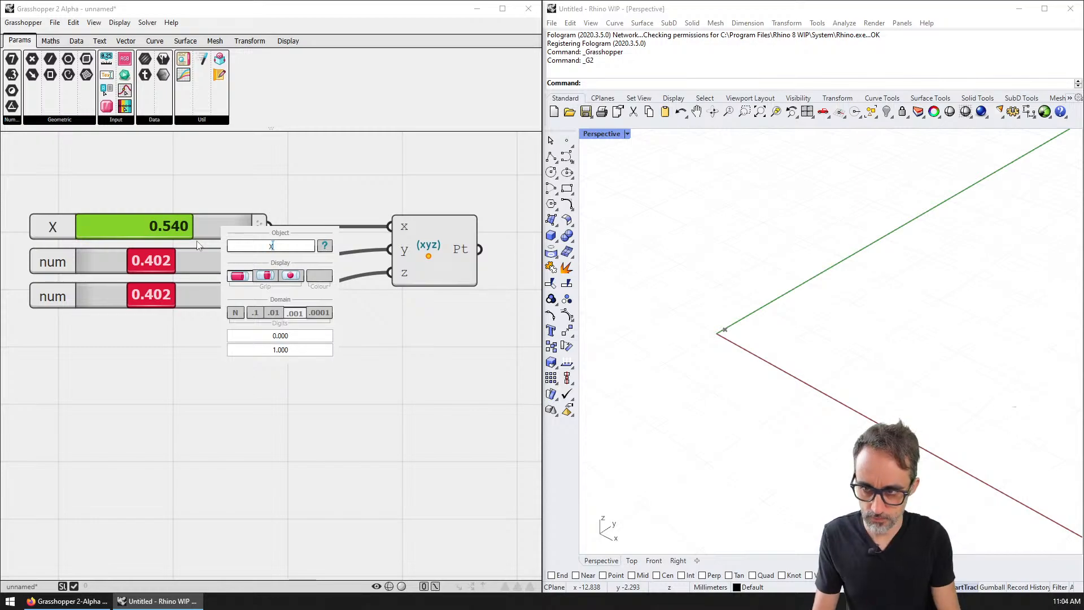
- Open the slider's help page and enlarge the help window for reading
{"action": "left_click", "coordinate": [326, 247]}
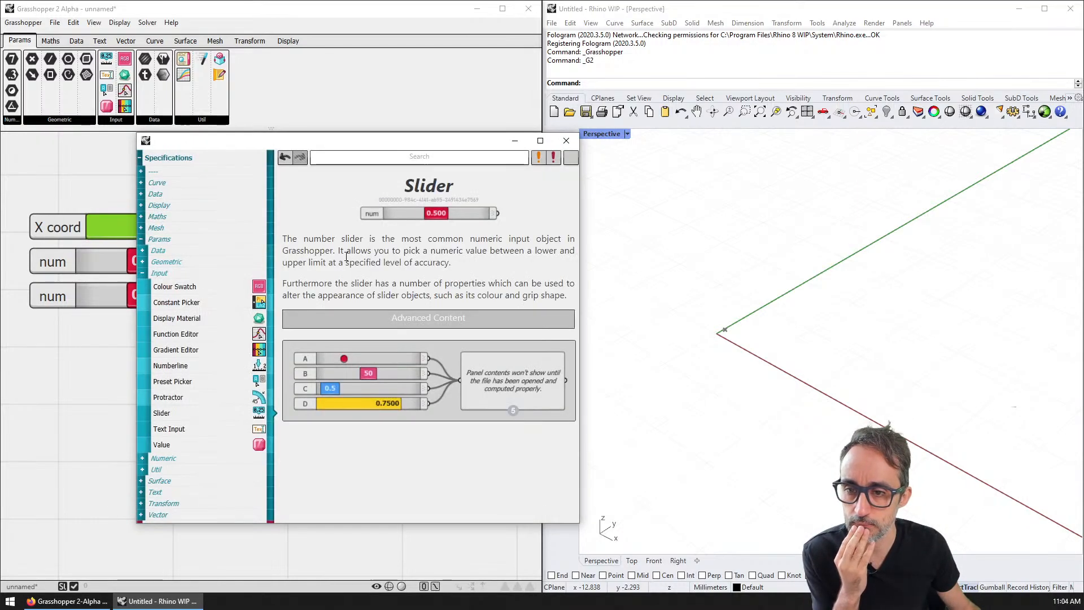
{"action": "left_click_drag", "start_coordinate": [339, 140], "coordinate": [461, 44]}
{"action": "left_click_drag", "start_coordinate": [702, 424], "coordinate": [853, 539]}
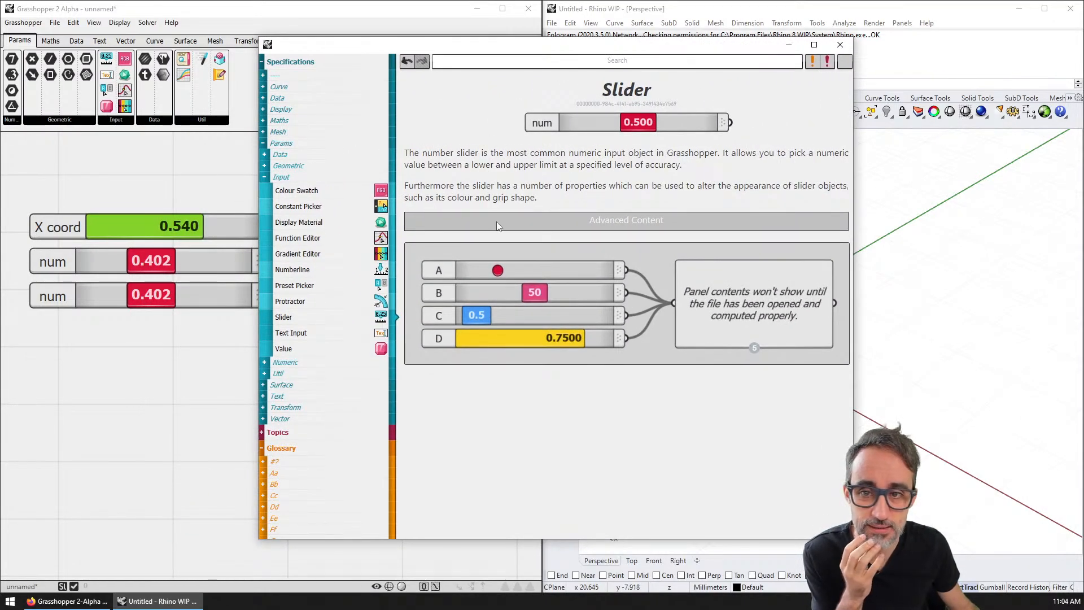
- Look through the help pages of the Input objects, from Constant Picker and Display Material to Text Input and Value
{"action": "left_click", "coordinate": [319, 207]}
{"action": "left_click", "coordinate": [316, 224]}
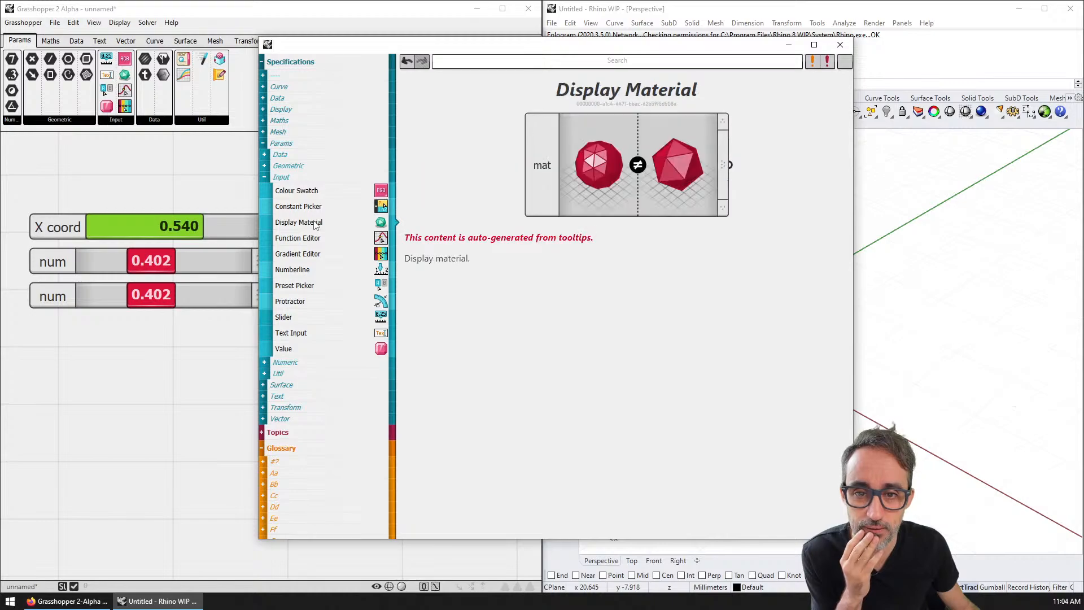
{"action": "left_click", "coordinate": [319, 239]}
{"action": "left_click", "coordinate": [317, 260]}
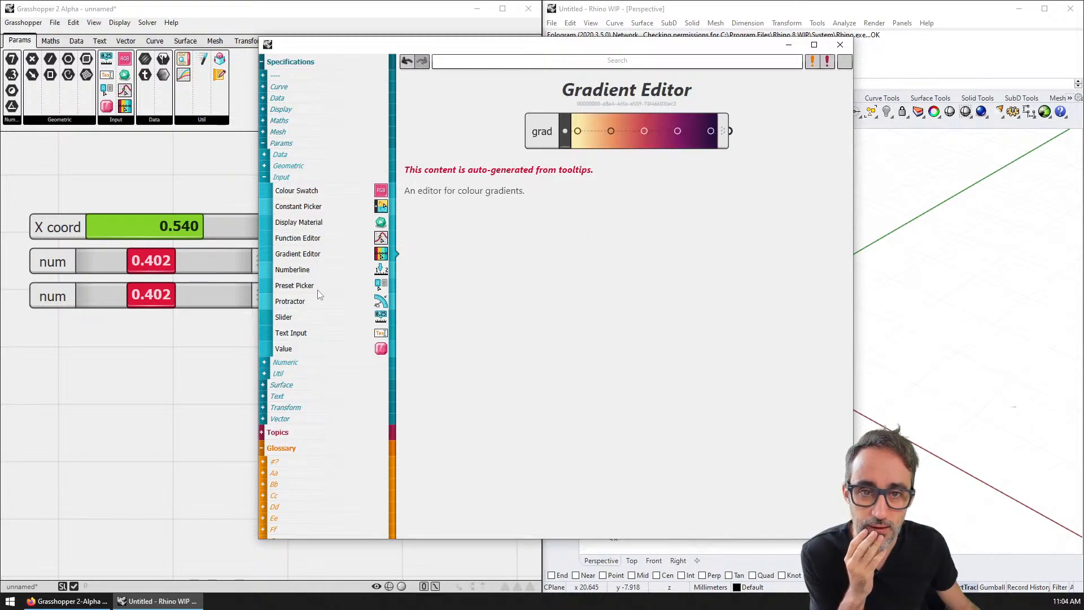
{"action": "left_click", "coordinate": [319, 287]}
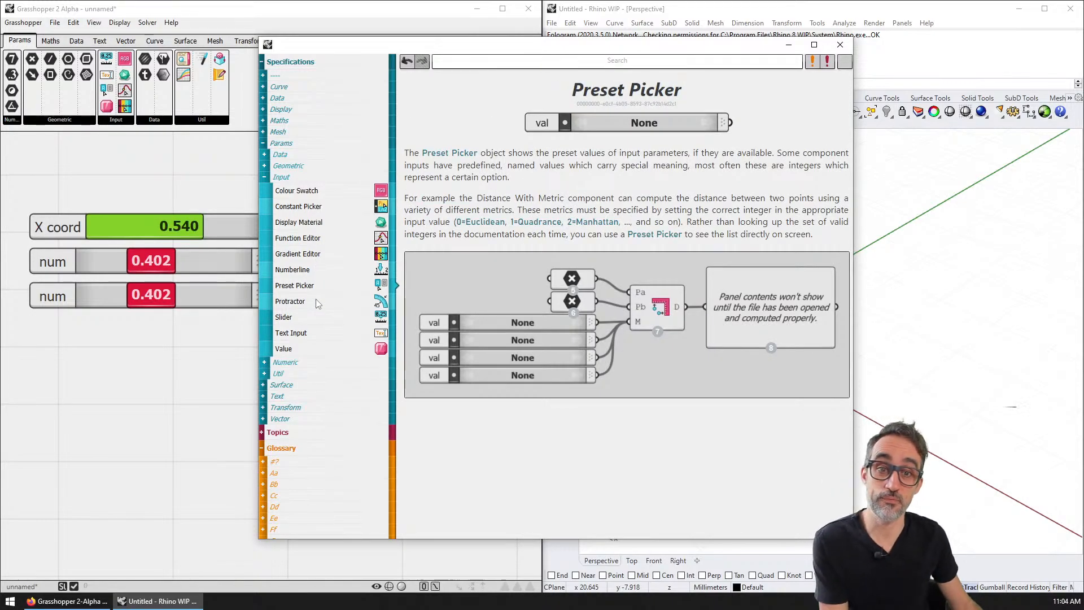
{"action": "left_click", "coordinate": [317, 301]}
{"action": "left_click", "coordinate": [303, 318]}
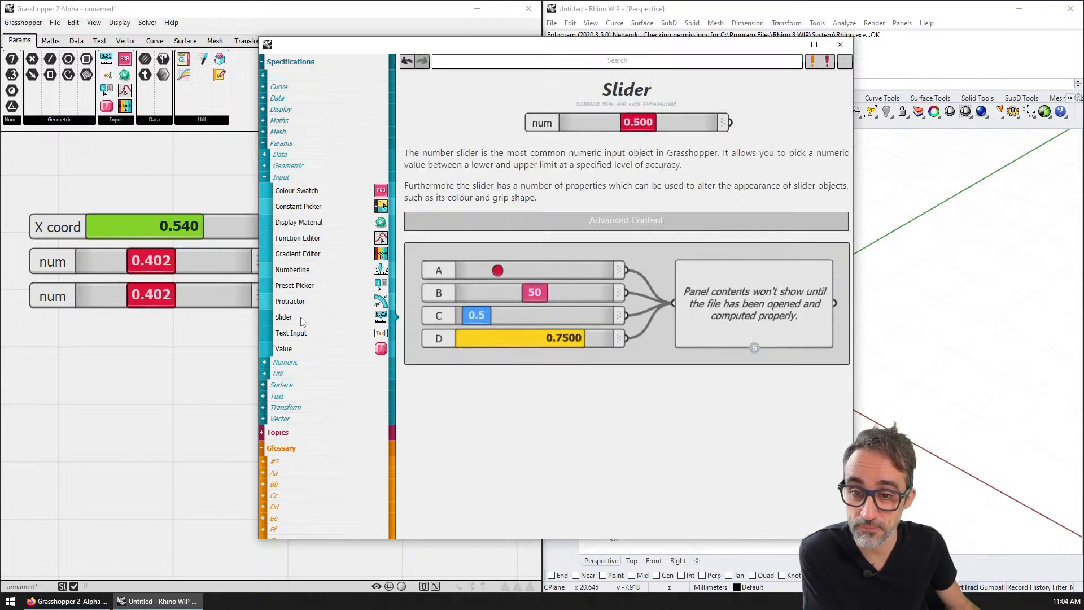
{"action": "left_click", "coordinate": [309, 334]}
{"action": "left_click", "coordinate": [310, 351]}
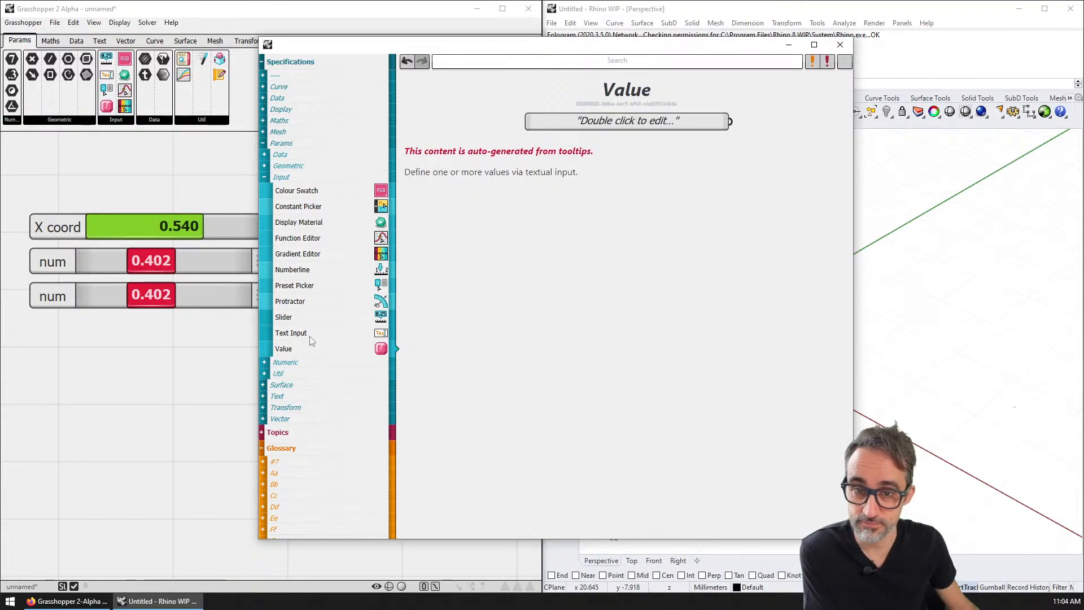
- Revisit the help pages for Gradient Editor, Constant Picker, Colour Swatch, Function Editor, Protractor and Text Input, and close the help window
{"action": "left_click", "coordinate": [308, 257]}
{"action": "left_click", "coordinate": [313, 208]}
{"action": "left_click", "coordinate": [317, 198]}
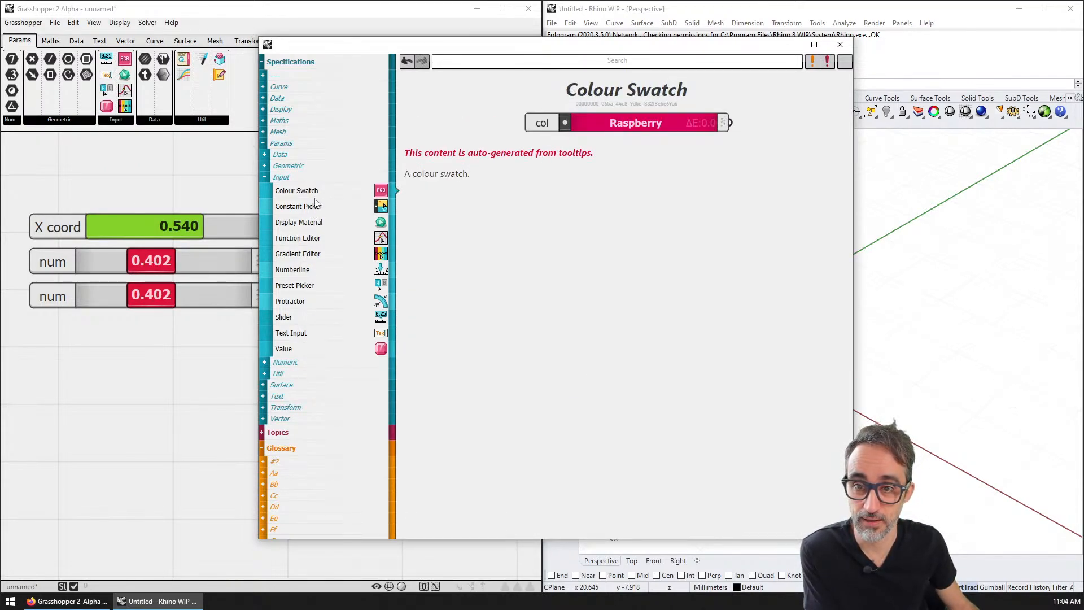
{"action": "left_click", "coordinate": [314, 237]}
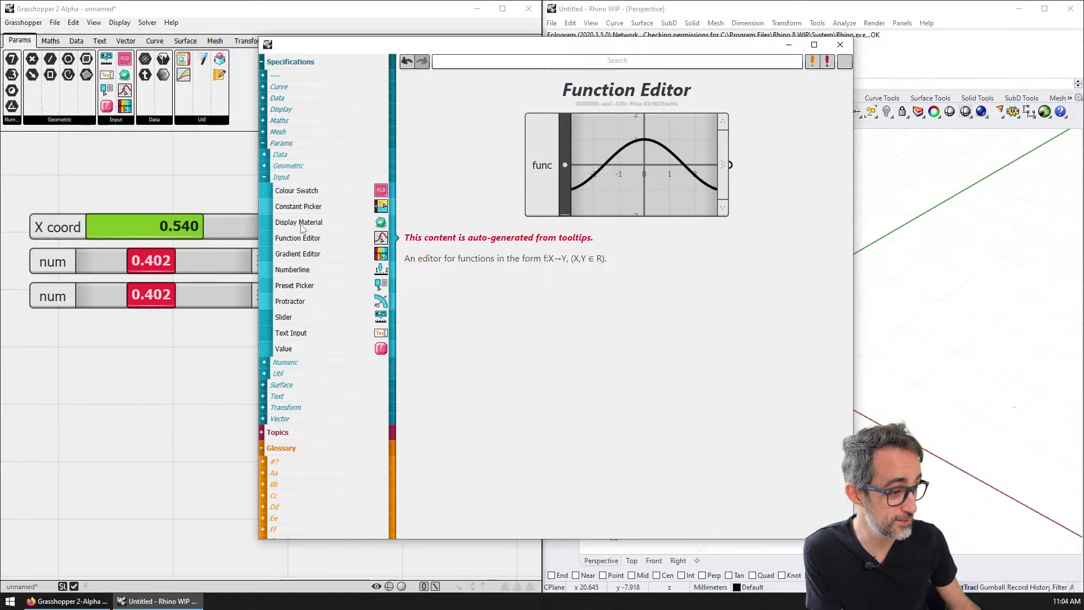
{"action": "left_click_drag", "start_coordinate": [509, 49], "coordinate": [439, 51]}
{"action": "left_click", "coordinate": [264, 300]}
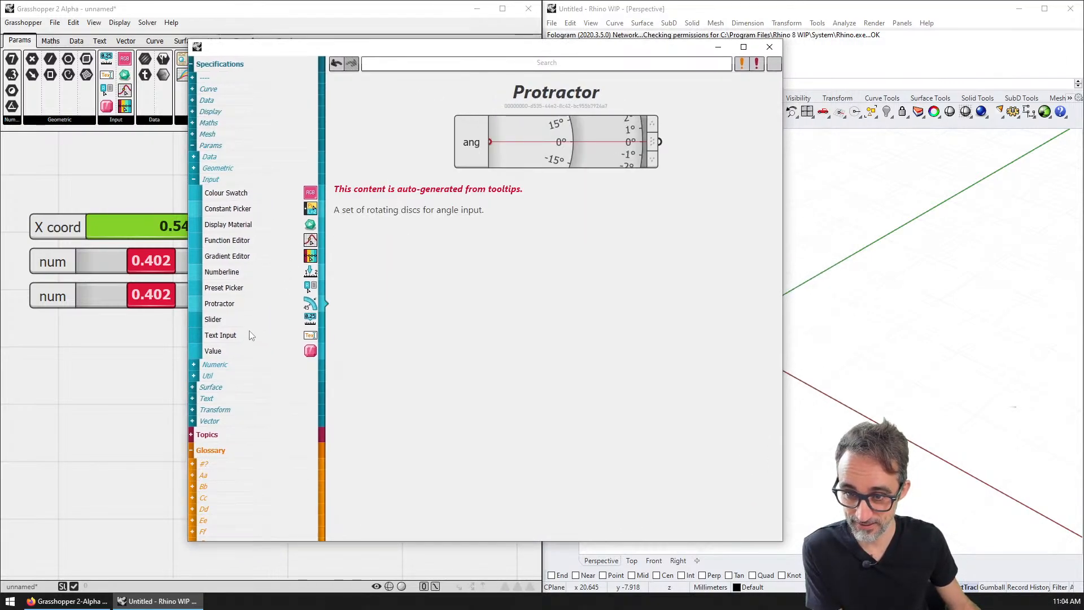
{"action": "left_click", "coordinate": [253, 335]}
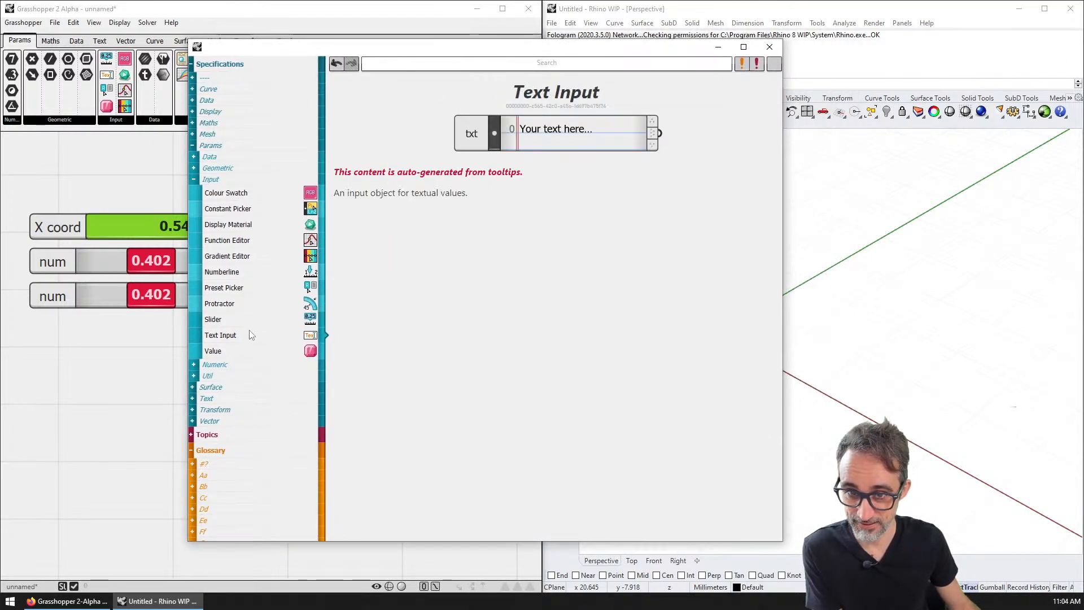
{"action": "left_click", "coordinate": [770, 48]}
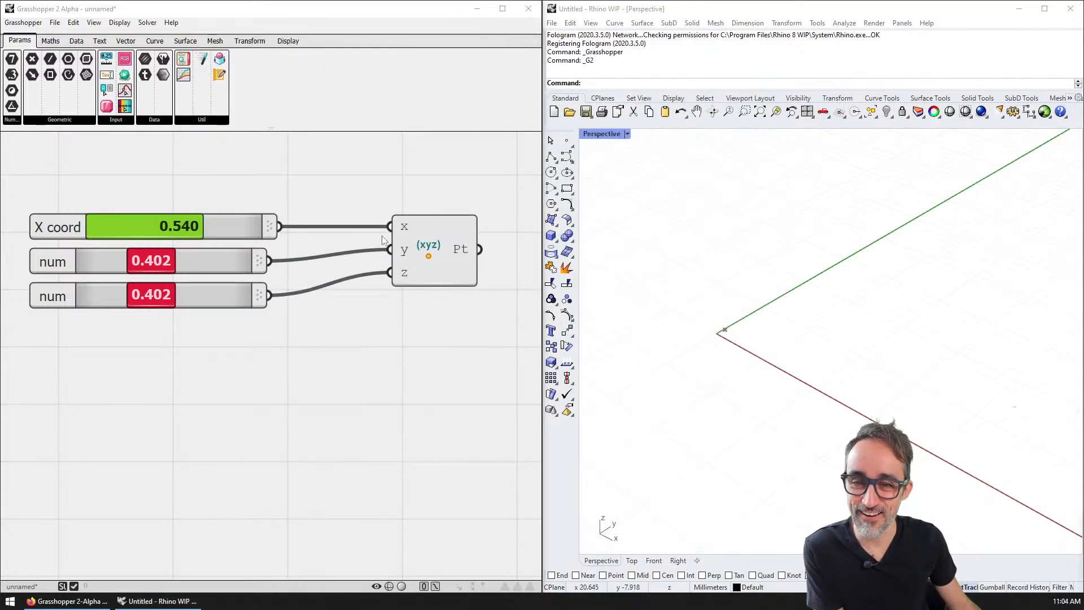
- Set the upper limit of the X coord slider's domain to 10
{"action": "scroll", "coordinate": [428, 252], "scroll_direction": "down", "scroll_amount": 2}
{"action": "right_click", "coordinate": [258, 225]}
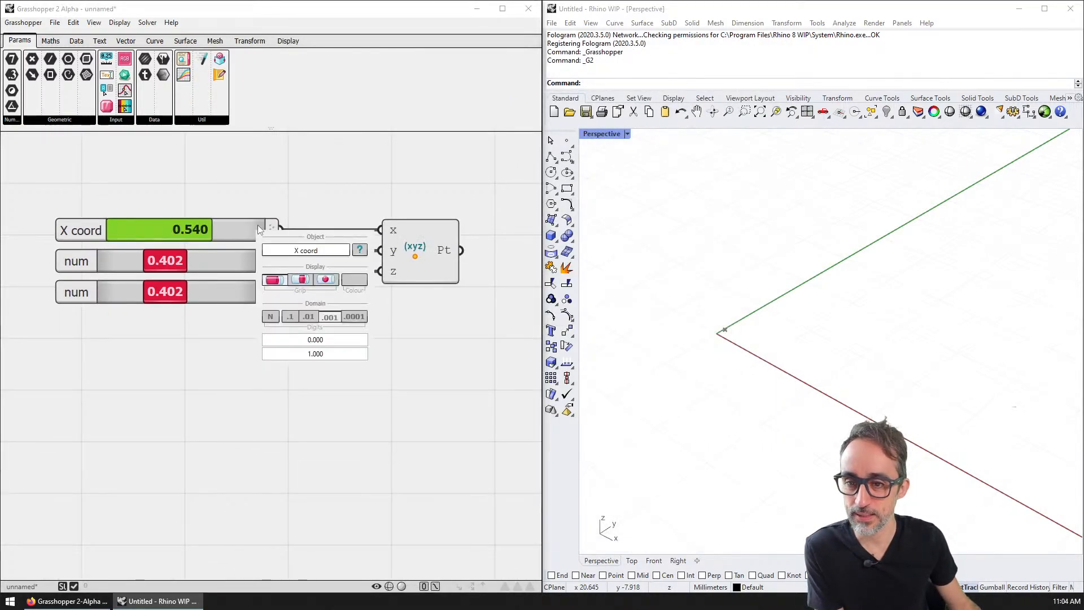
{"action": "left_click", "coordinate": [334, 354]}
{"action": "type", "text": "10"}
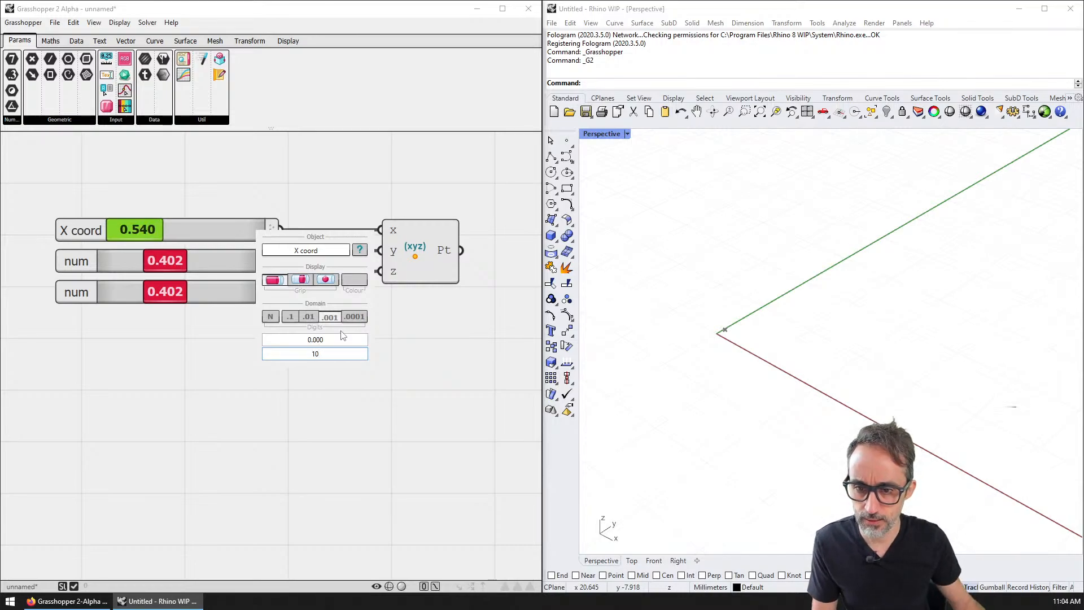
{"action": "left_click", "coordinate": [320, 376]}
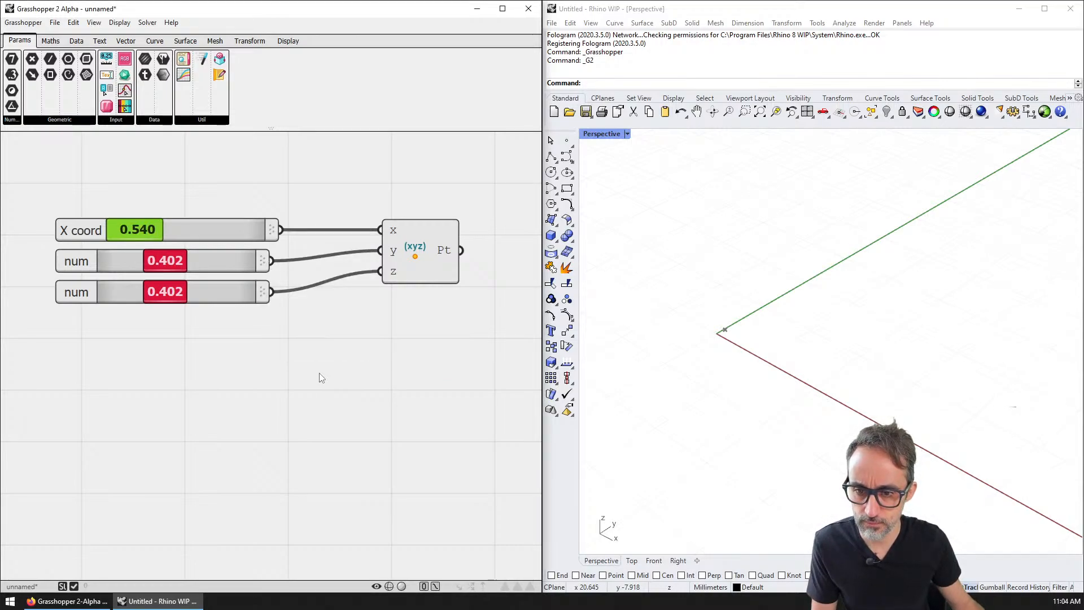
- Check the X coord slider's settings and set its value to about 1.742
{"action": "left_click", "coordinate": [214, 229]}
{"action": "right_click", "coordinate": [213, 228]}
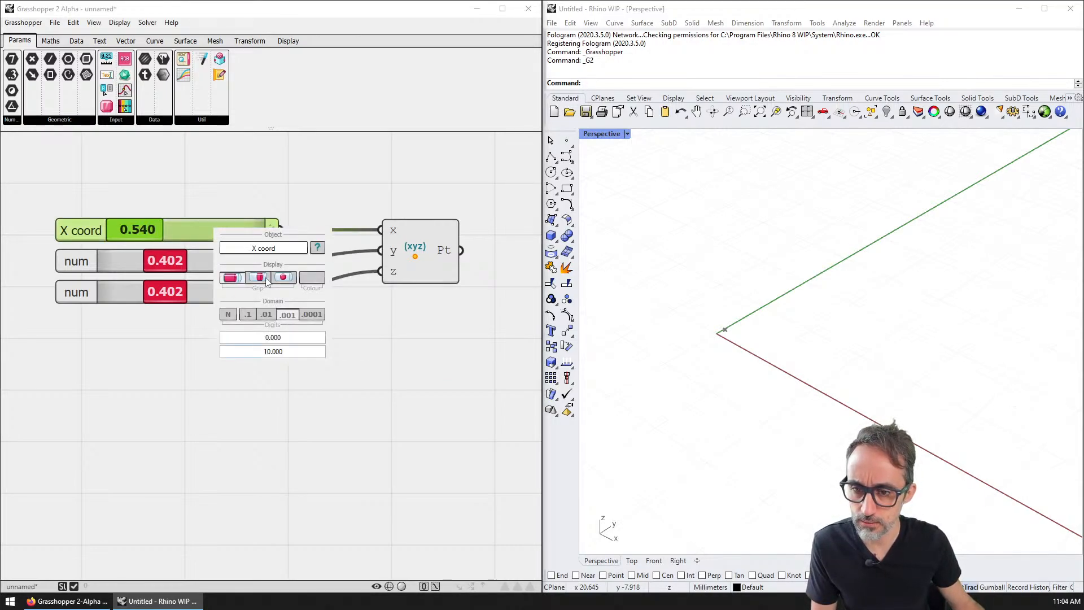
{"action": "left_click", "coordinate": [190, 206]}
{"action": "left_click_drag", "start_coordinate": [214, 228], "coordinate": [143, 229]}
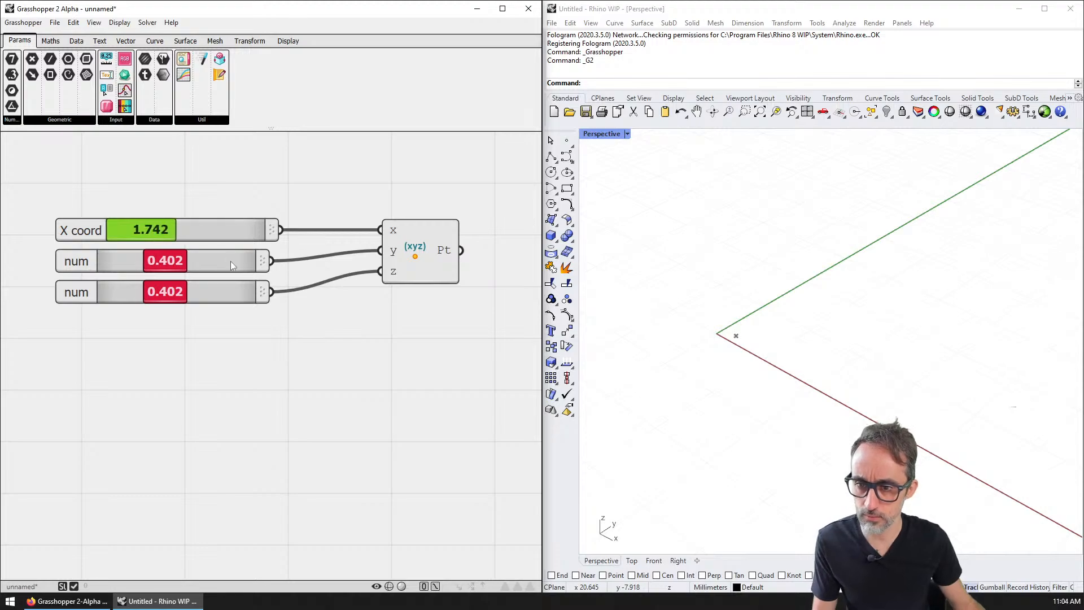
- Replace the two num sliders with two copies of the X coord slider
{"action": "left_click_drag", "start_coordinate": [300, 315], "coordinate": [222, 250]}
{"action": "key", "text": "Delete"}
{"action": "left_click", "coordinate": [208, 230]}
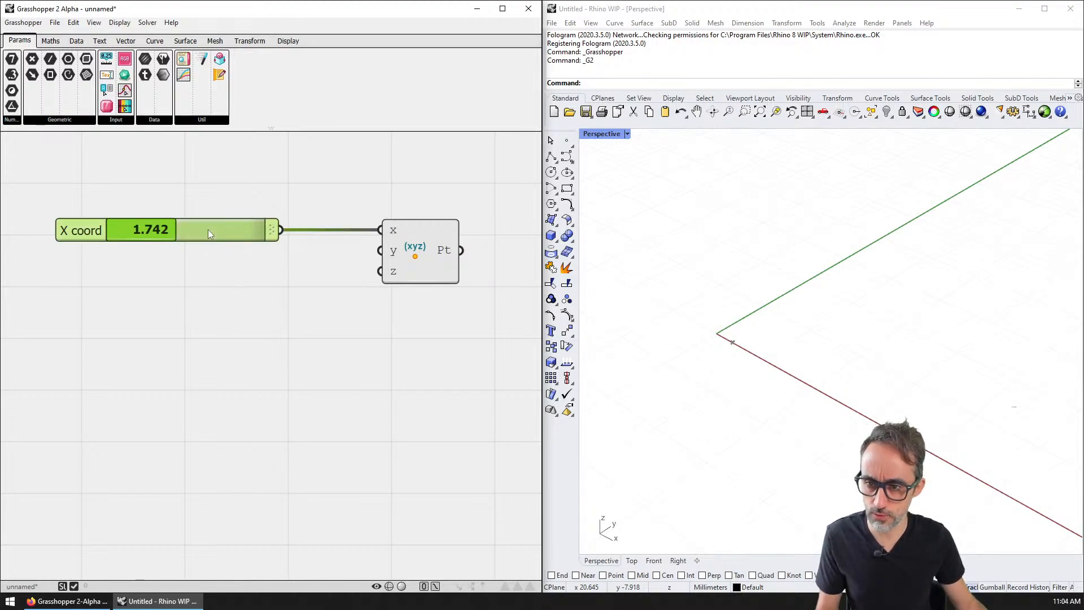
{"action": "key", "text": "ctrl+c"}
{"action": "key", "text": "ctrl+v"}
{"action": "key", "text": "ctrl+v"}
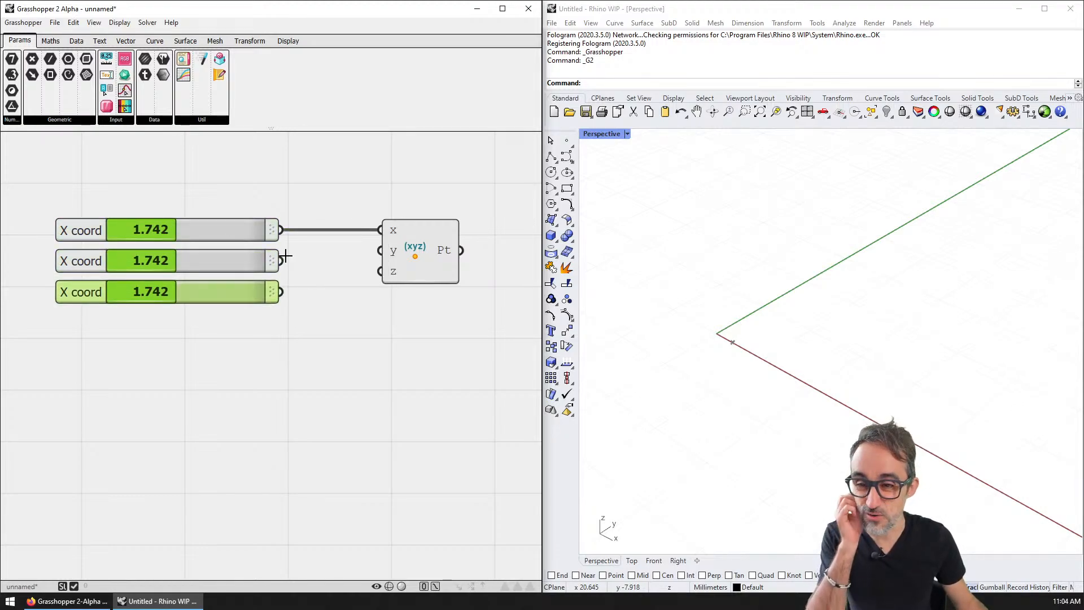
- Connect the two copied sliders to the y and z inputs of the point component
{"action": "left_click_drag", "start_coordinate": [287, 256], "coordinate": [393, 261]}
{"action": "left_click_drag", "start_coordinate": [281, 260], "coordinate": [380, 250]}
{"action": "left_click_drag", "start_coordinate": [280, 292], "coordinate": [382, 271]}
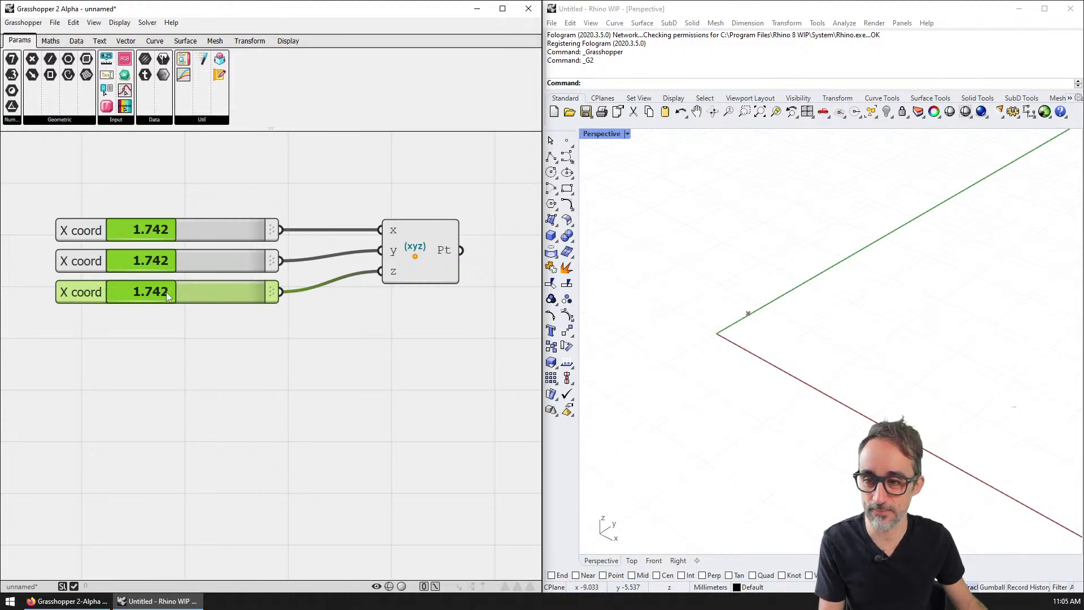
- Delete the third X coord slider and place a panel below the two remaining sliders
{"action": "left_click_drag", "start_coordinate": [166, 292], "coordinate": [92, 291]}
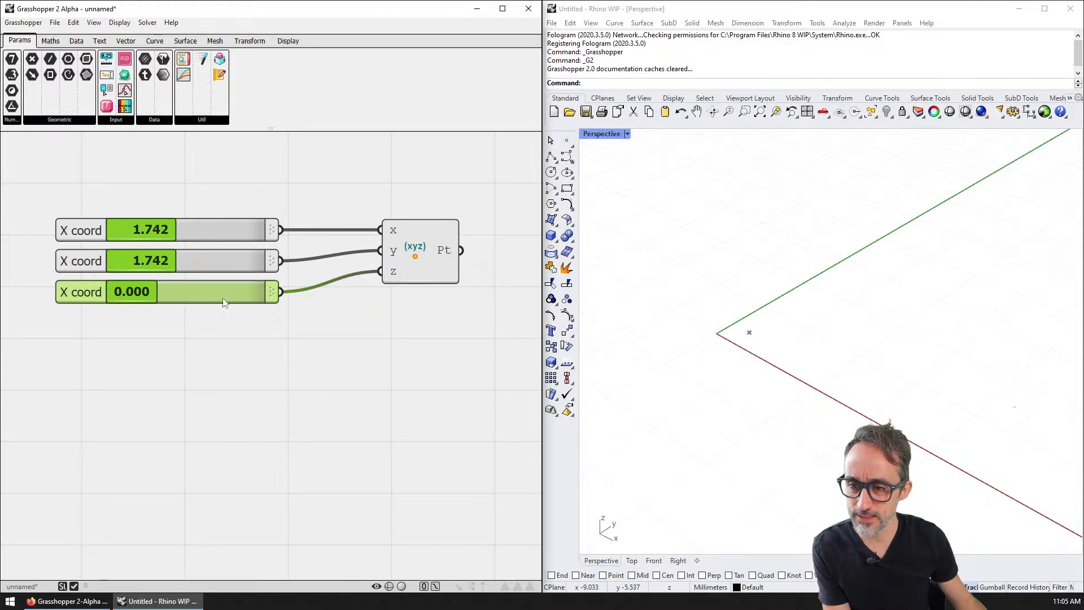
{"action": "key", "text": "Delete"}
{"action": "double_click", "coordinate": [175, 310]}
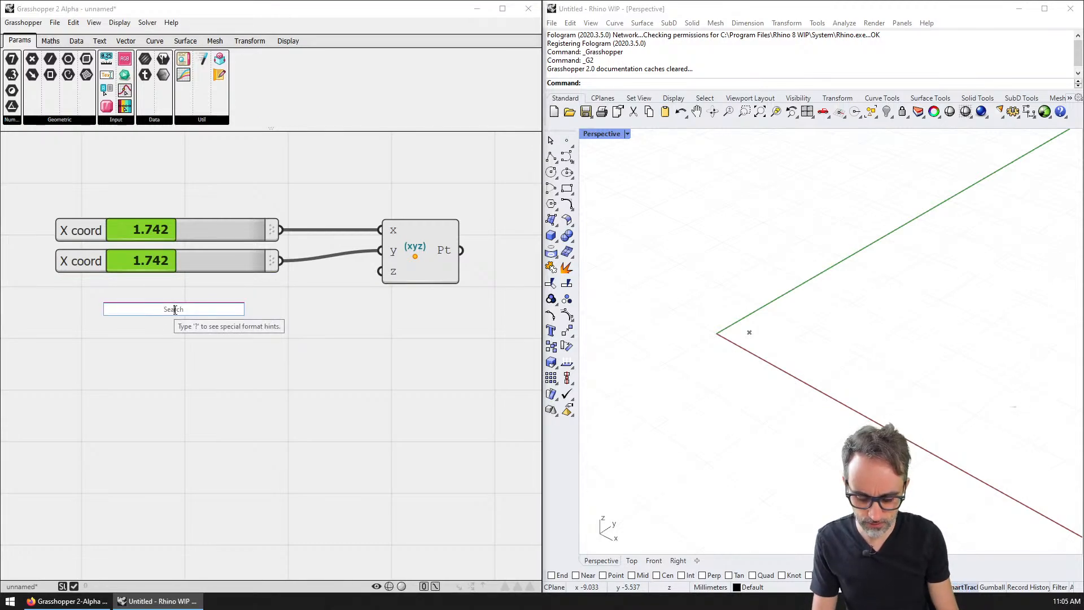
{"action": "type", "text": "panel"}
{"action": "key", "text": "Return"}
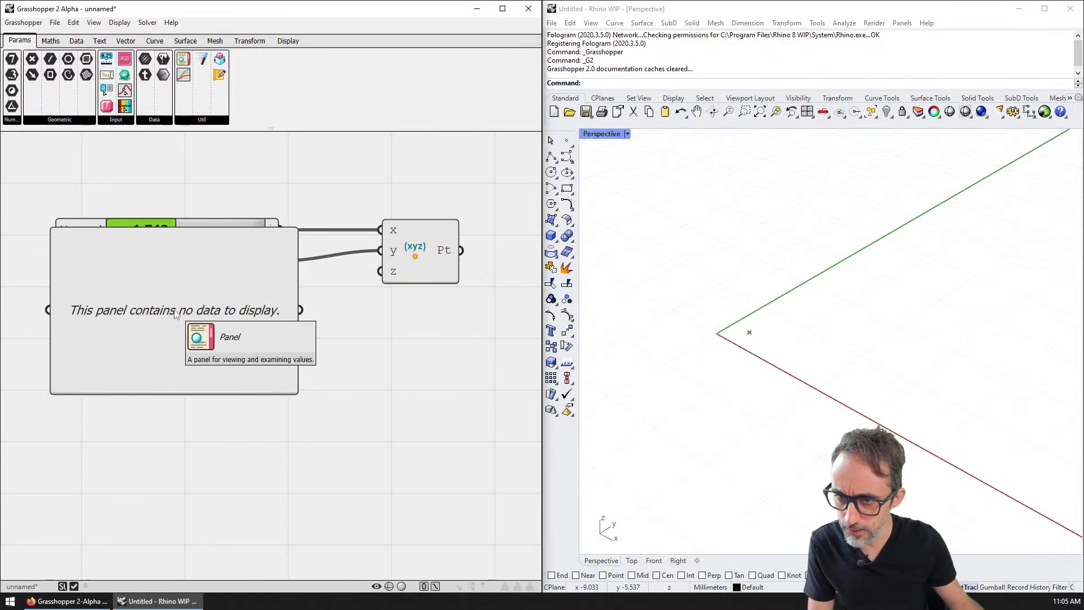
{"action": "left_click_drag", "start_coordinate": [175, 311], "coordinate": [182, 377]}
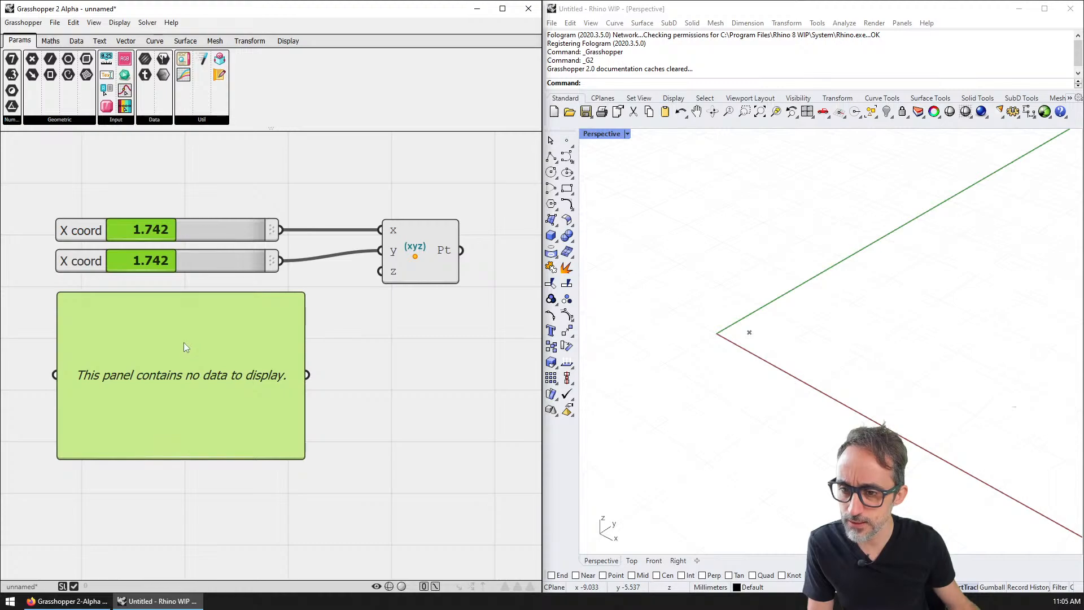
- Connect the empty panel's output to the point component's z input and check the component's warning
{"action": "right_click", "coordinate": [181, 361]}
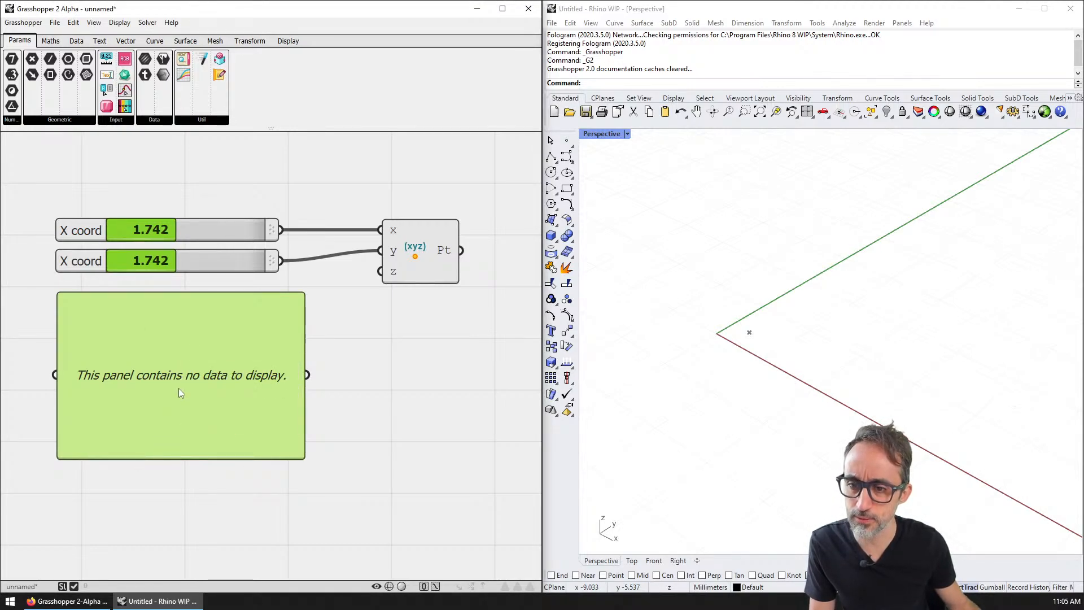
{"action": "left_click_drag", "start_coordinate": [308, 375], "coordinate": [403, 272]}
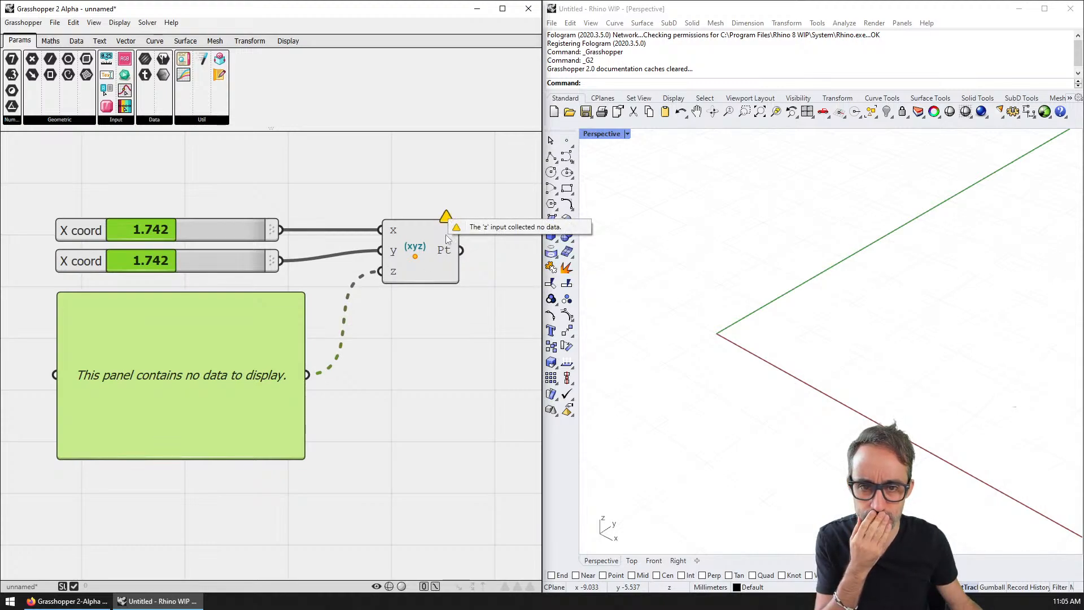
{"action": "left_click", "coordinate": [446, 235]}
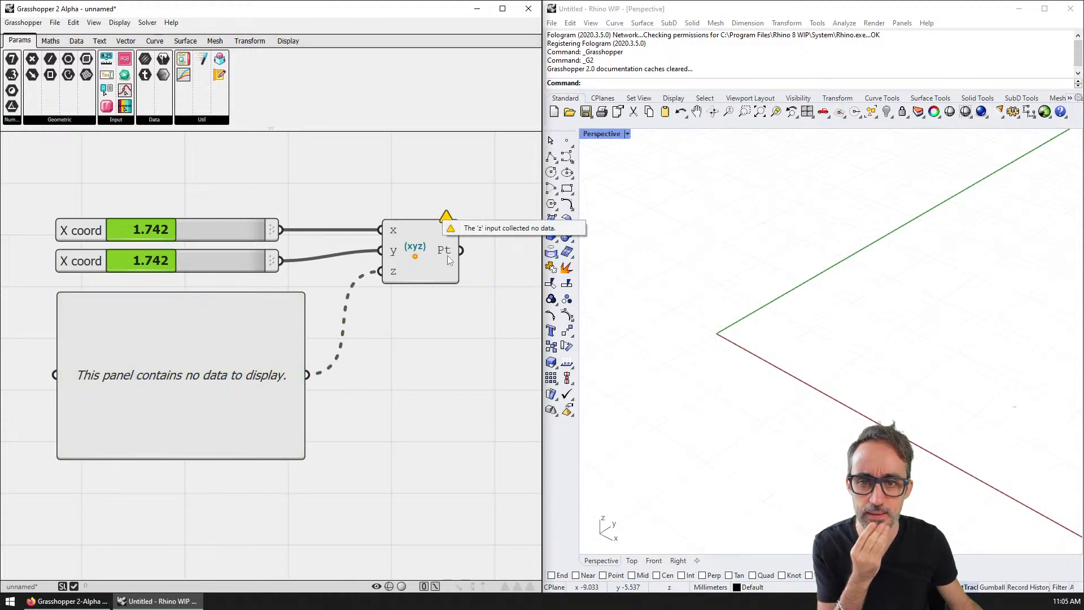
{"action": "left_click", "coordinate": [448, 250]}
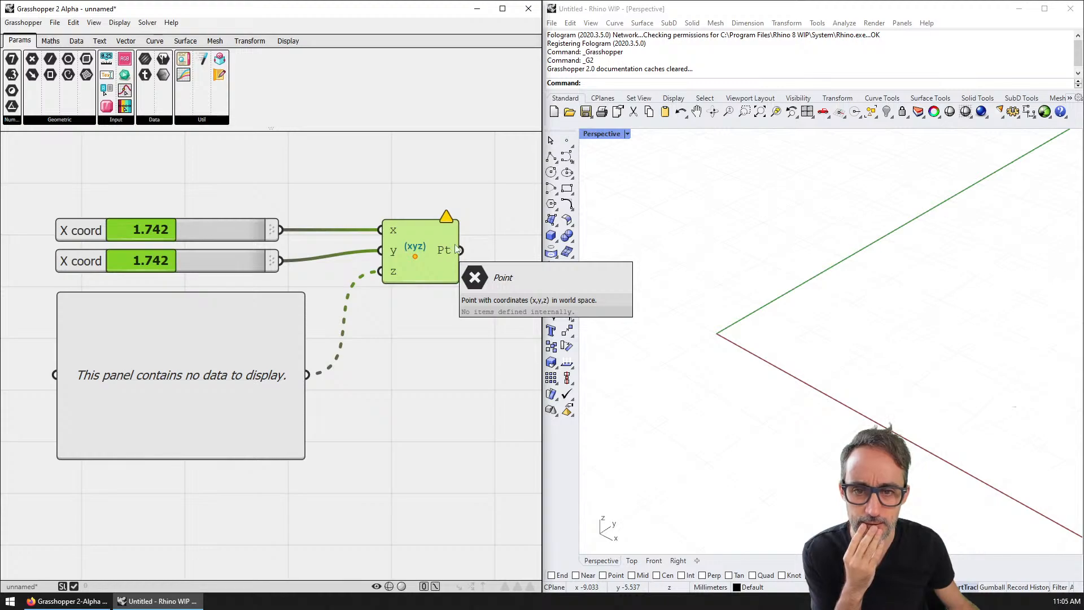
- Duplicate the panel, connect the point component's Pt output to the copy and place it clear of the component
{"action": "right_click_drag", "start_coordinate": [431, 329], "coordinate": [390, 334]}
{"action": "scroll", "coordinate": [317, 332], "scroll_direction": "down", "scroll_amount": 1}
{"action": "left_click", "coordinate": [184, 364]}
{"action": "key", "text": "ctrl+c"}
{"action": "key", "text": "ctrl+v"}
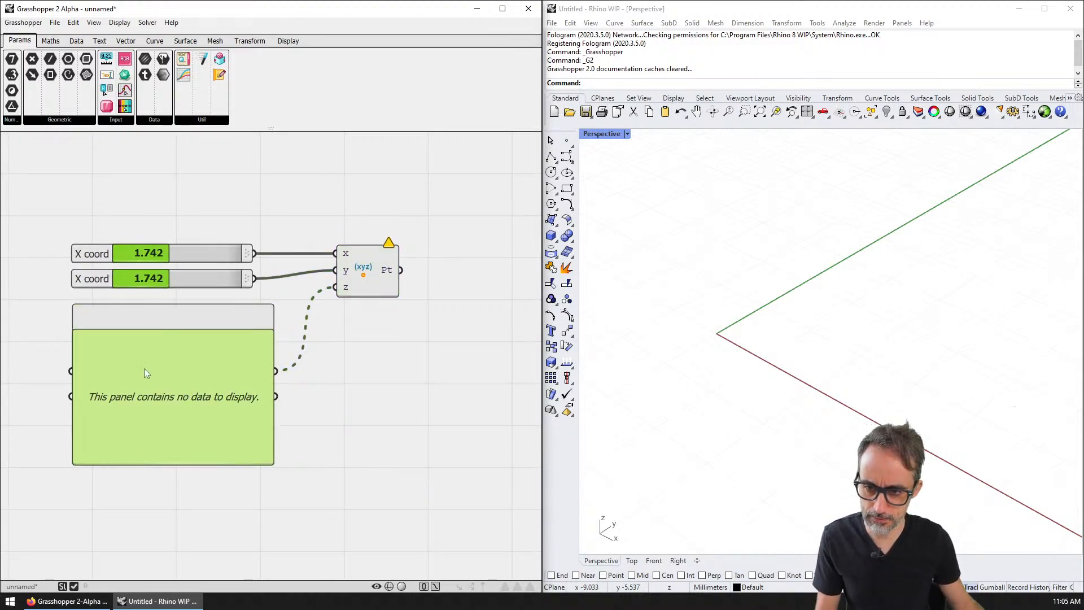
{"action": "left_click_drag", "start_coordinate": [144, 372], "coordinate": [399, 363]}
{"action": "left_click_drag", "start_coordinate": [400, 270], "coordinate": [327, 385]}
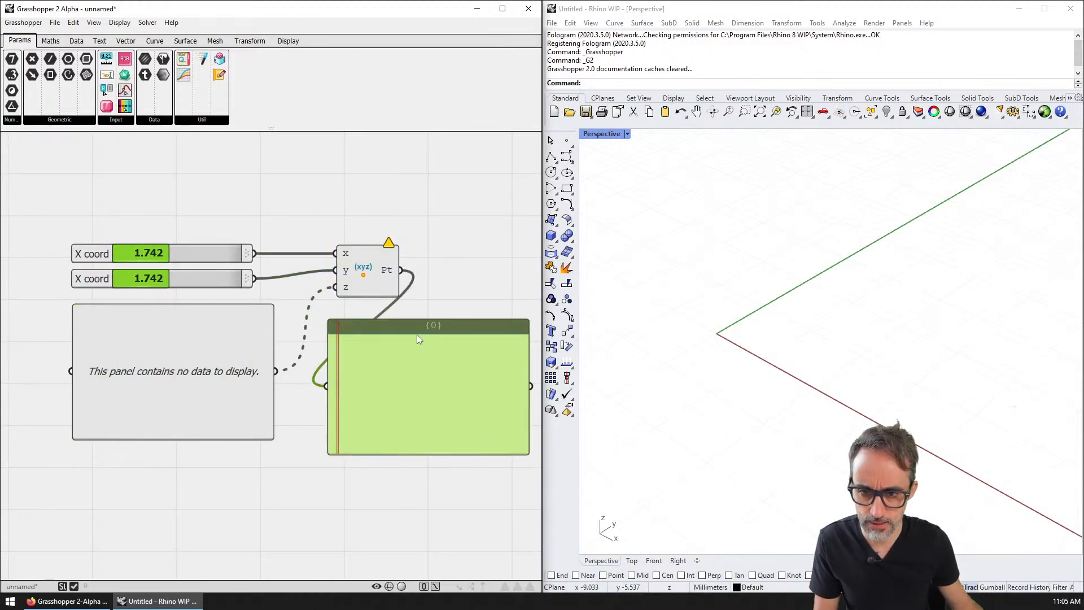
{"action": "right_click_drag", "start_coordinate": [435, 352], "coordinate": [377, 339]}
{"action": "left_click_drag", "start_coordinate": [327, 356], "coordinate": [405, 367]}
{"action": "left_click", "coordinate": [394, 276]}
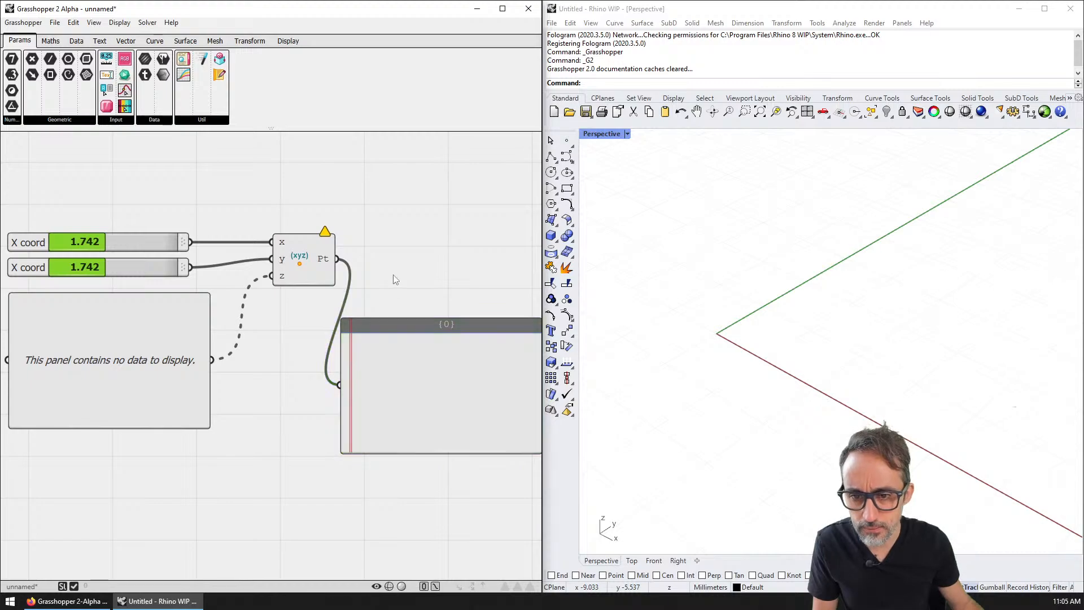
- Try the display toggles of the empty panel feeding the z input
{"action": "right_click_drag", "start_coordinate": [394, 276], "coordinate": [361, 242]}
{"action": "right_click_drag", "start_coordinate": [313, 281], "coordinate": [397, 263]}
{"action": "scroll", "coordinate": [397, 263], "scroll_direction": "down", "scroll_amount": 1}
{"action": "left_click", "coordinate": [222, 290]}
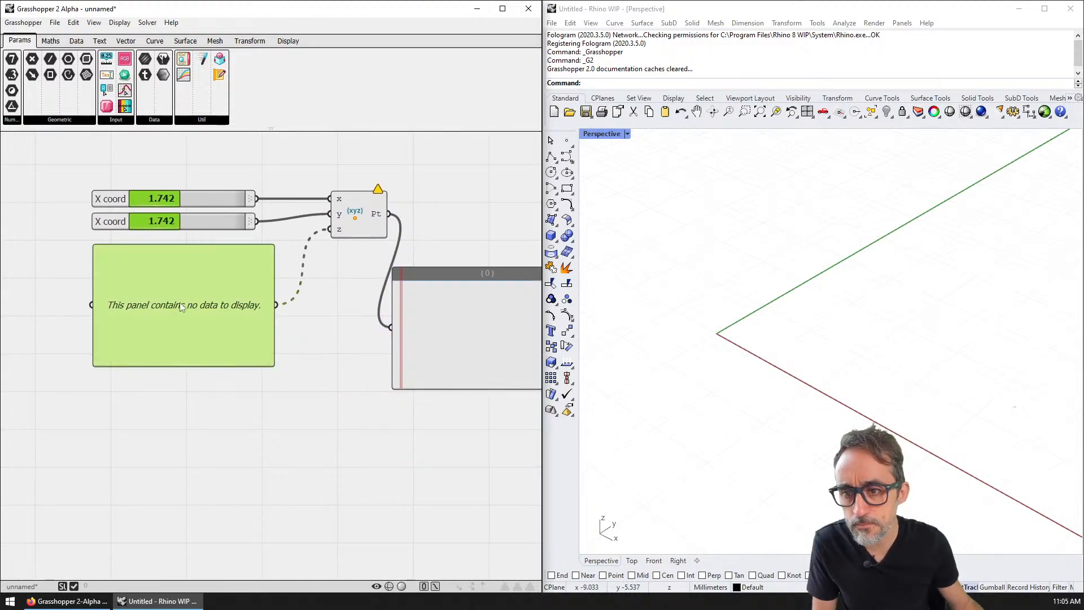
{"action": "scroll", "coordinate": [181, 303], "scroll_direction": "up", "scroll_amount": 2}
{"action": "scroll", "coordinate": [181, 304], "scroll_direction": "up", "scroll_amount": 1}
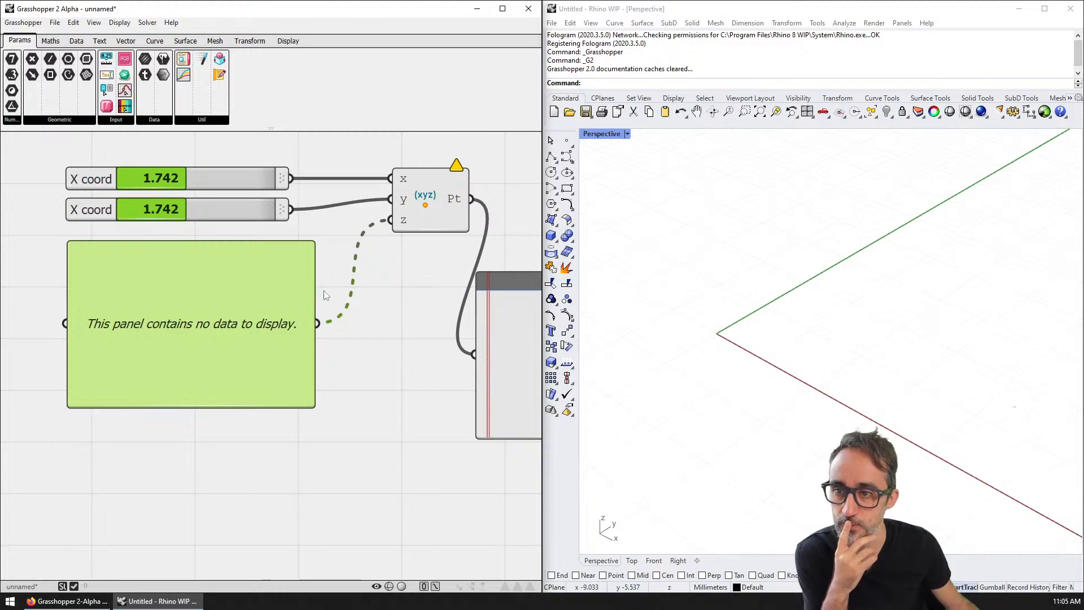
{"action": "right_click", "coordinate": [226, 318]}
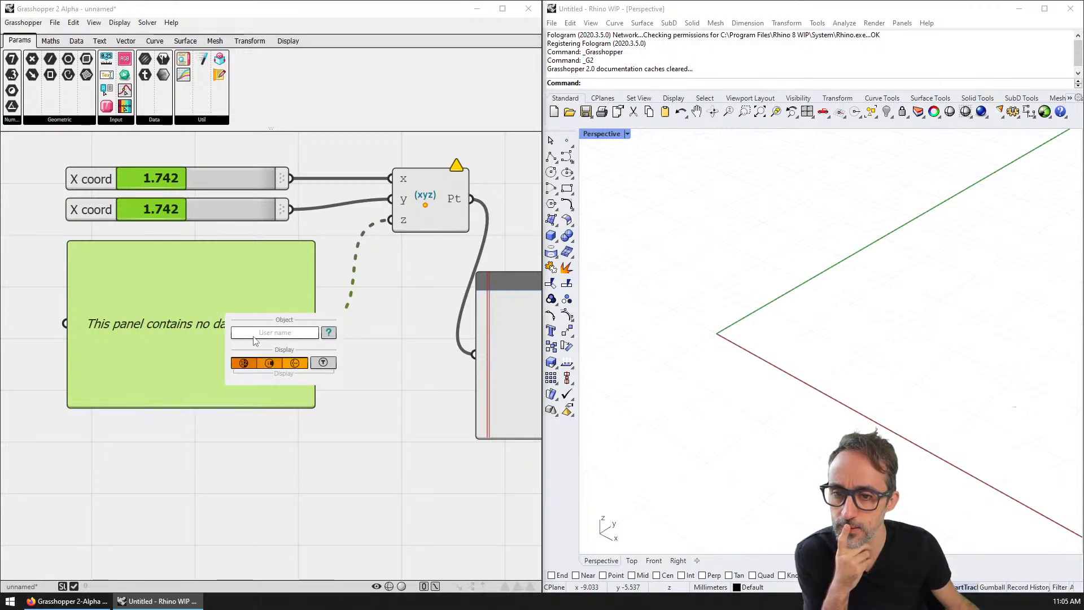
{"action": "left_click", "coordinate": [292, 370]}
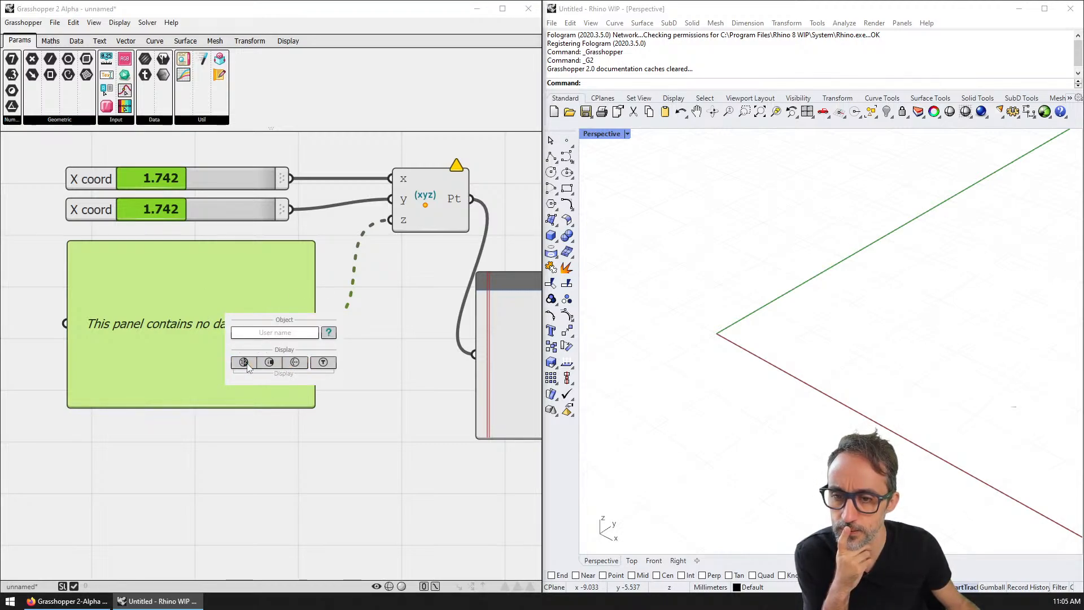
{"action": "left_click", "coordinate": [323, 363]}
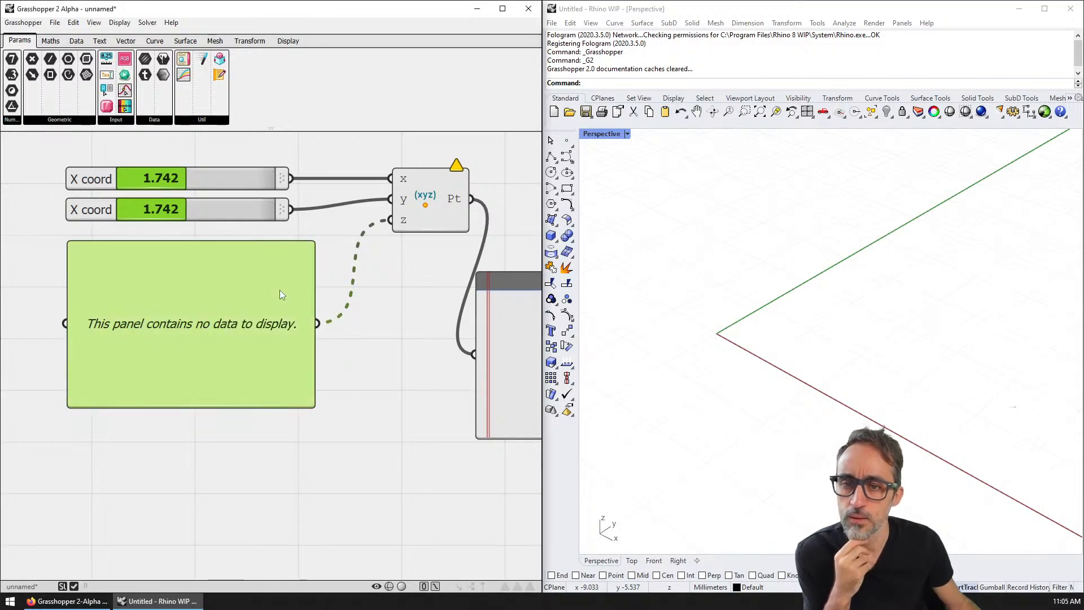
- Replace the empty panel with a Text Input object below the sliders and enlarge it to about four lines
{"action": "key", "text": "Delete"}
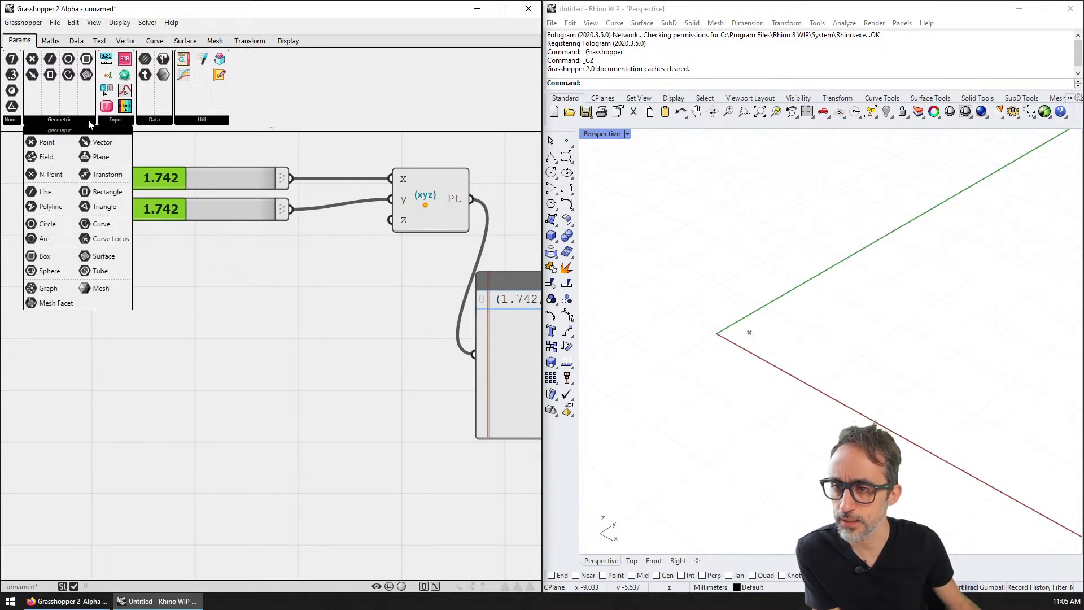
{"action": "left_click", "coordinate": [115, 123]}
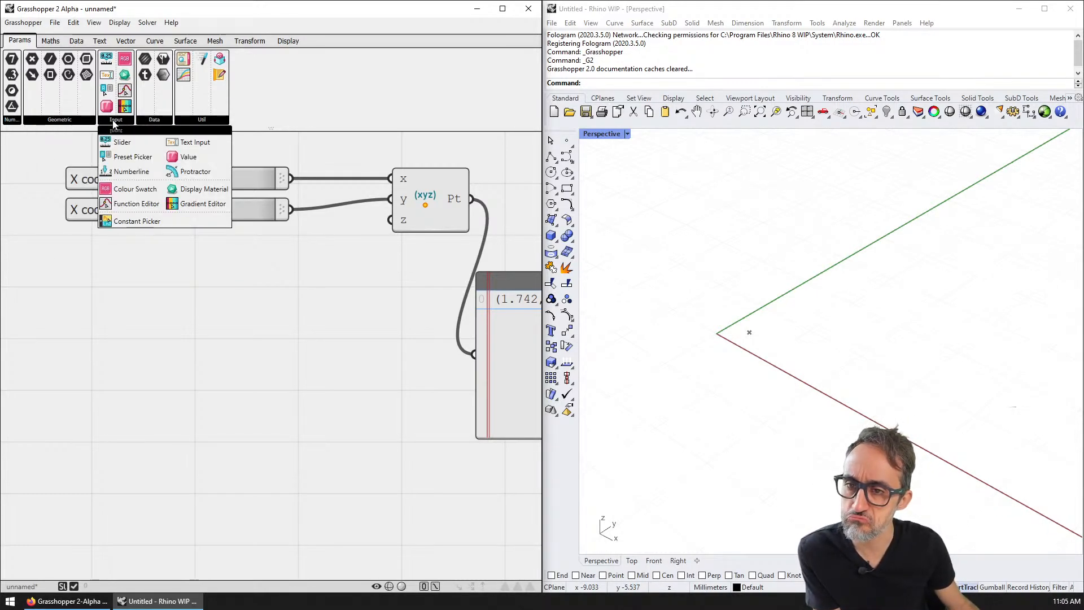
{"action": "left_click_drag", "start_coordinate": [195, 142], "coordinate": [195, 294]}
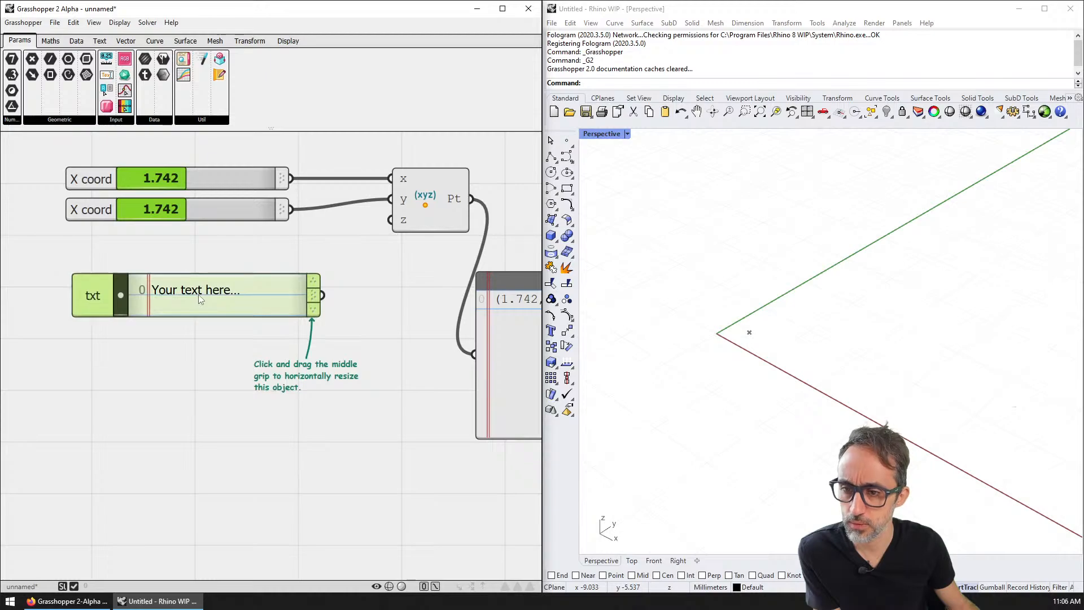
{"action": "scroll", "coordinate": [201, 296], "scroll_direction": "up", "scroll_amount": 1}
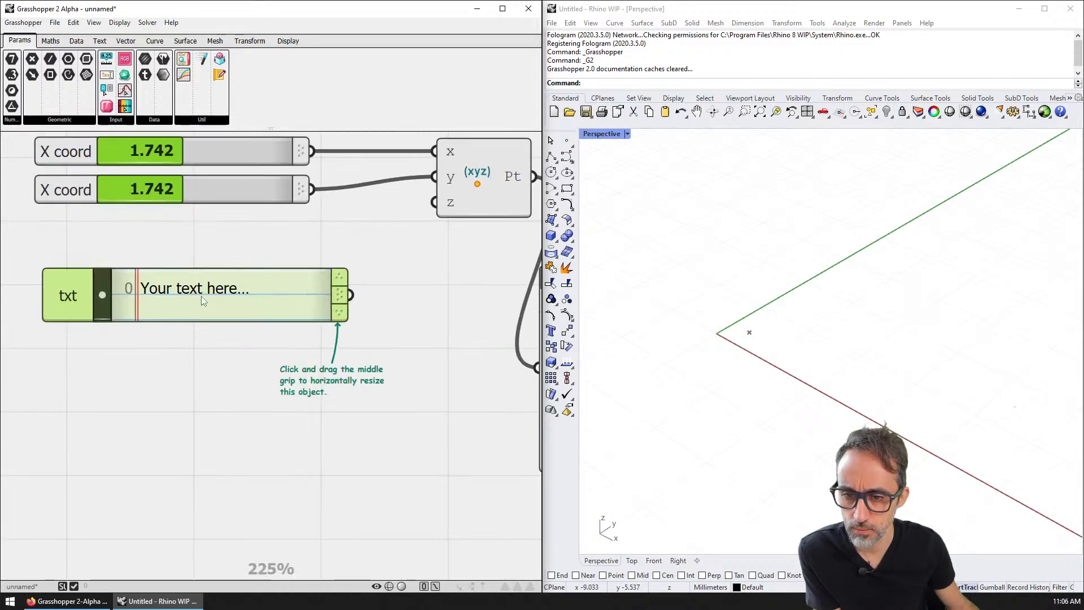
{"action": "scroll", "coordinate": [203, 297], "scroll_direction": "down", "scroll_amount": 1}
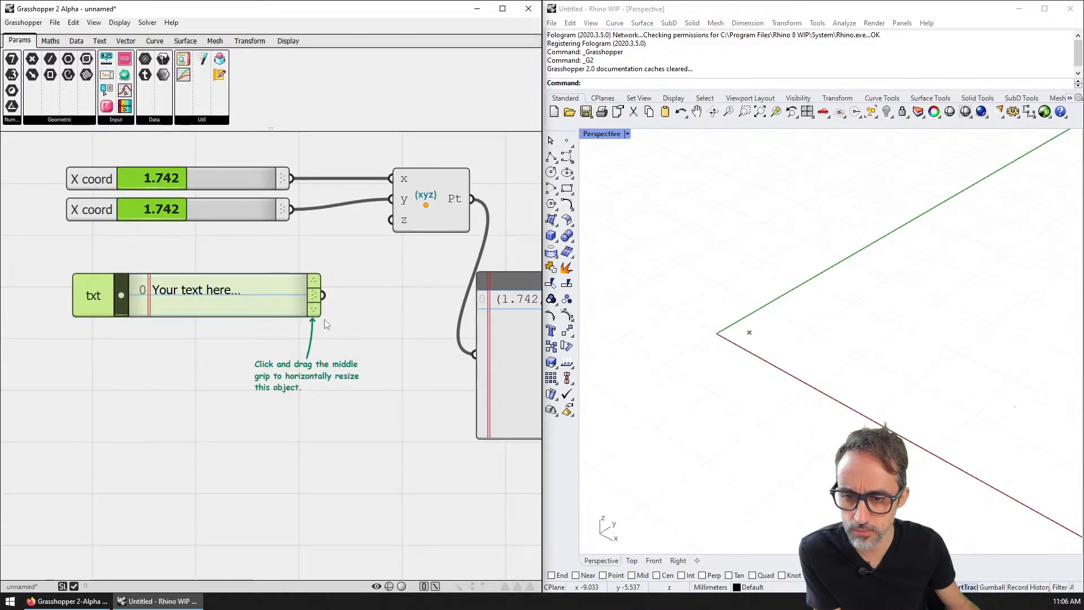
{"action": "left_click_drag", "start_coordinate": [313, 294], "coordinate": [313, 356]}
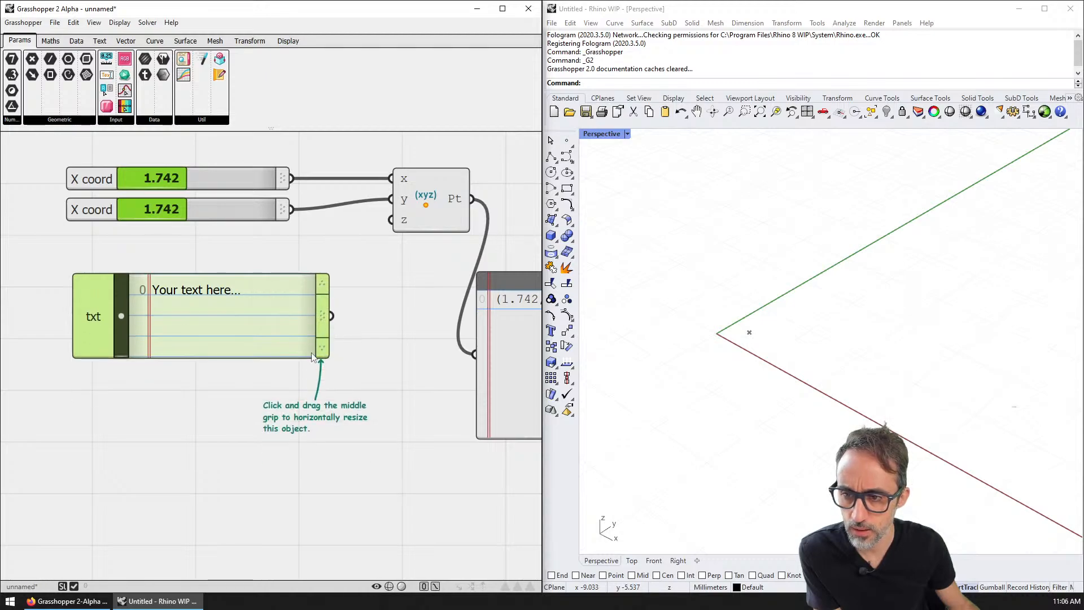
- Set the text inside the Text Input object to 0
{"action": "right_click", "coordinate": [193, 291]}
{"action": "left_click", "coordinate": [232, 246]}
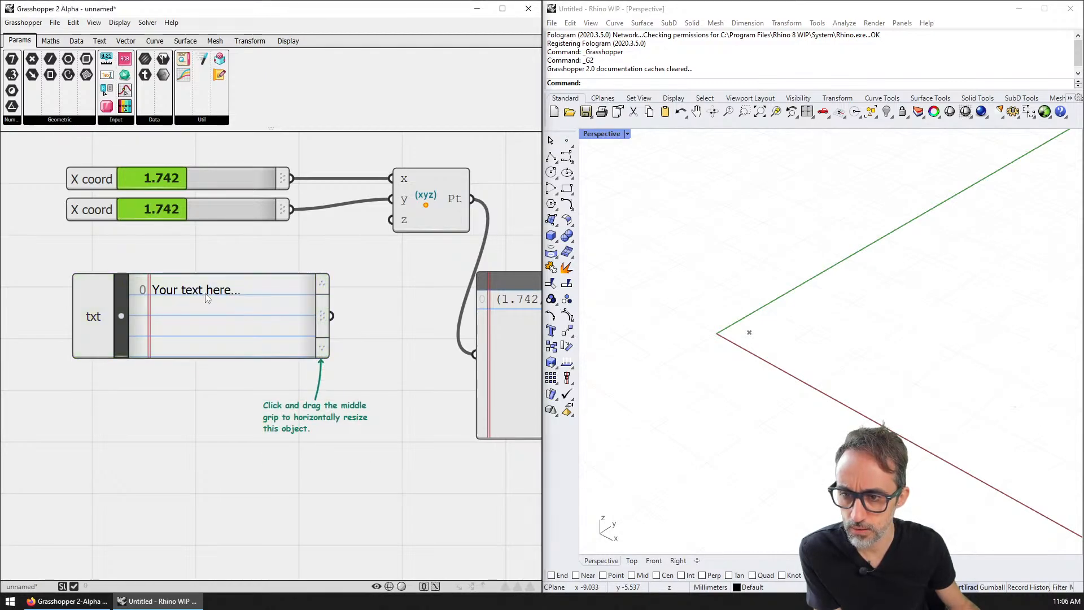
{"action": "left_click", "coordinate": [203, 300]}
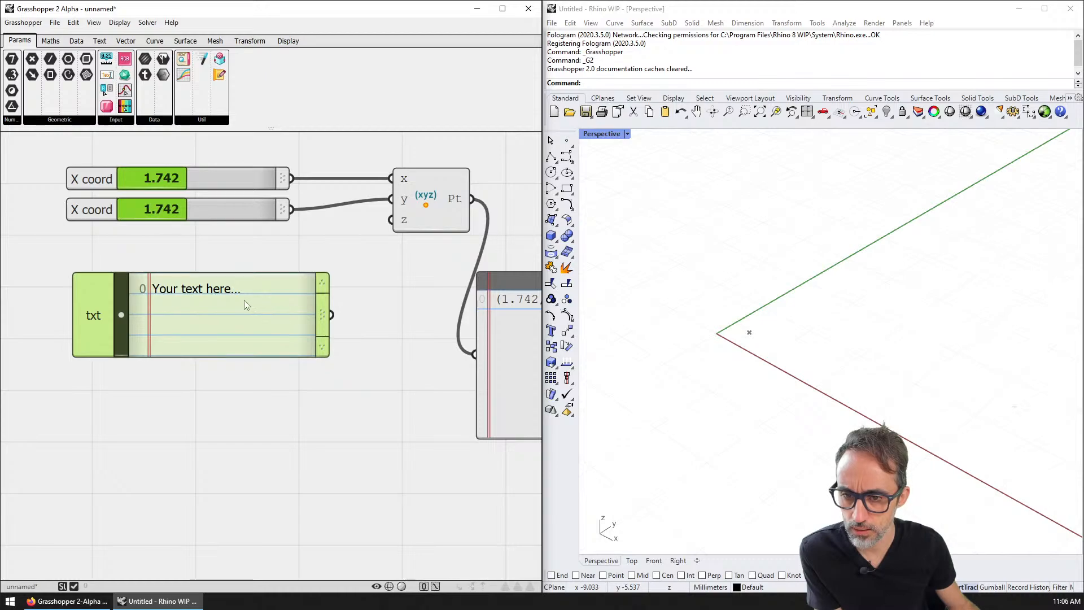
{"action": "left_click_drag", "start_coordinate": [131, 317], "coordinate": [129, 317]}
{"action": "double_click", "coordinate": [128, 317]}
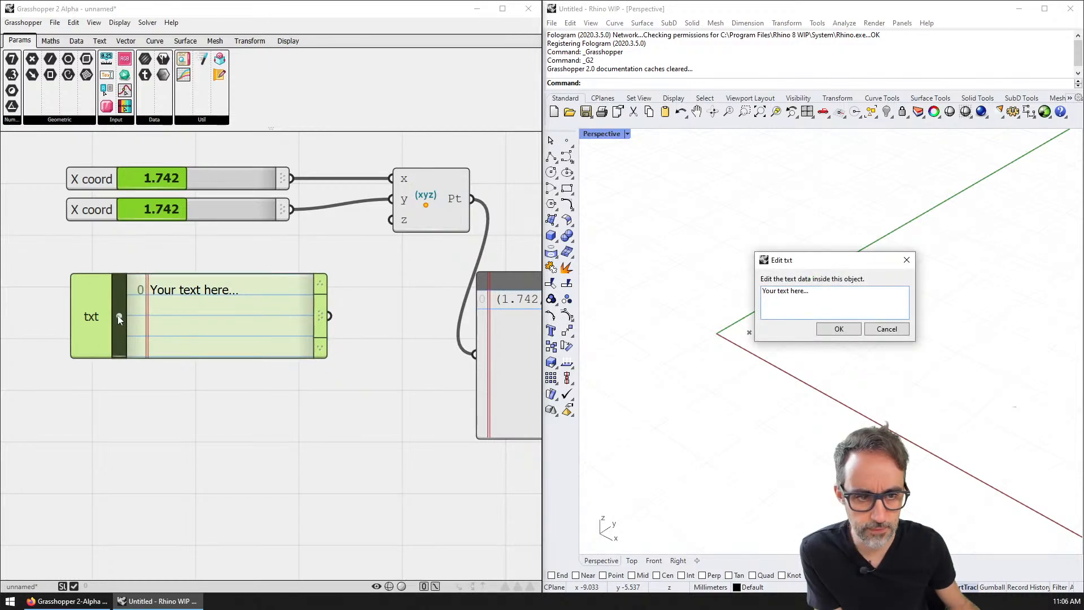
{"action": "left_click_drag", "start_coordinate": [814, 263], "coordinate": [740, 263]}
{"action": "key", "text": "ctrl+a"}
{"action": "type", "text": "0"}
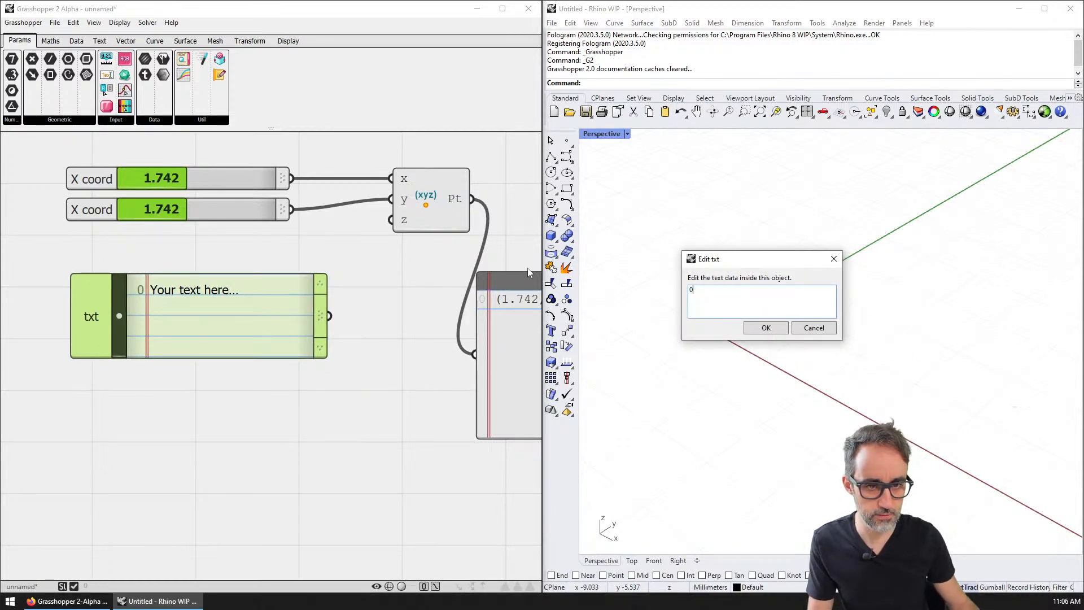
{"action": "left_click", "coordinate": [767, 329]}
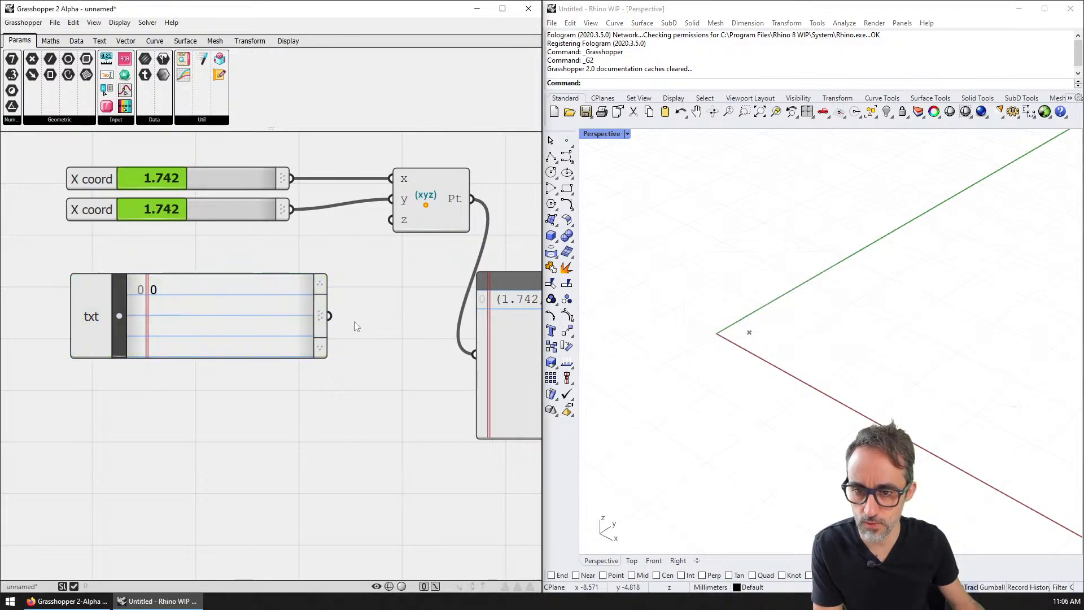
- Connect the Text Input's output to the point component's z input and check the point coordinates in the panel
{"action": "left_click_drag", "start_coordinate": [346, 282], "coordinate": [381, 233]}
{"action": "left_click_drag", "start_coordinate": [330, 315], "coordinate": [391, 220]}
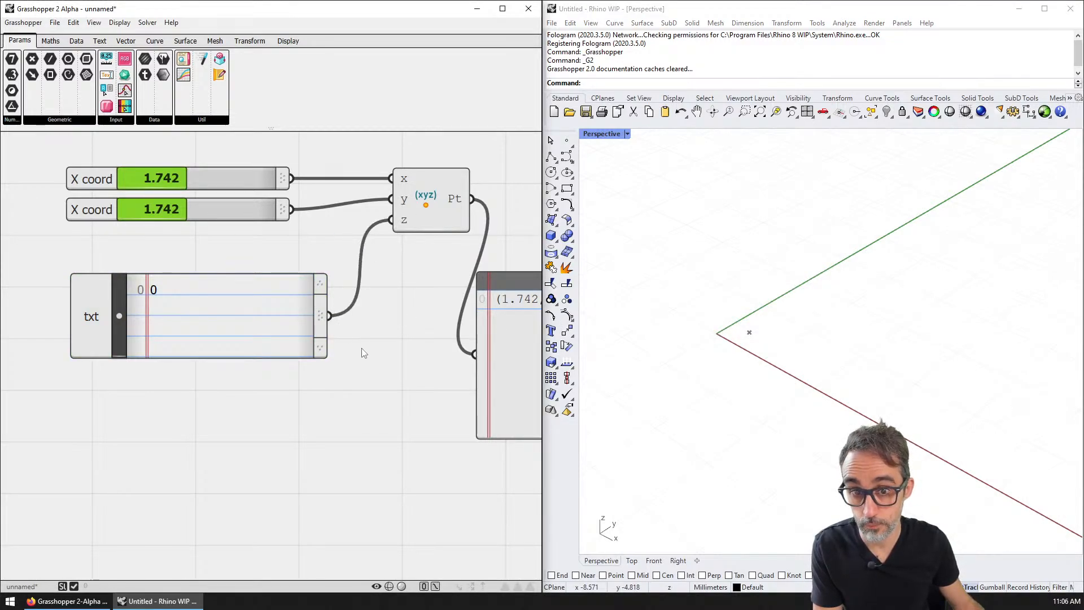
{"action": "right_click_drag", "start_coordinate": [363, 351], "coordinate": [275, 336]}
{"action": "scroll", "coordinate": [188, 327], "scroll_direction": "down", "scroll_amount": 2}
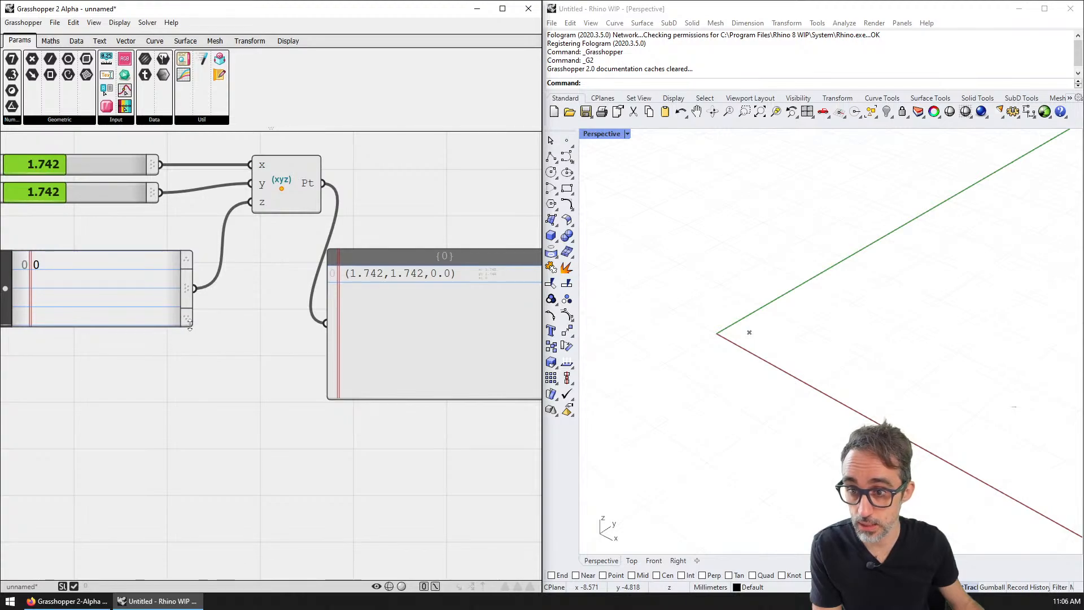
- Shrink the Text Input to about two lines and position it just below the sliders
{"action": "left_click_drag", "start_coordinate": [180, 325], "coordinate": [145, 250]}
{"action": "right_click_drag", "start_coordinate": [144, 249], "coordinate": [287, 257]}
{"action": "left_click_drag", "start_coordinate": [202, 245], "coordinate": [187, 262]}
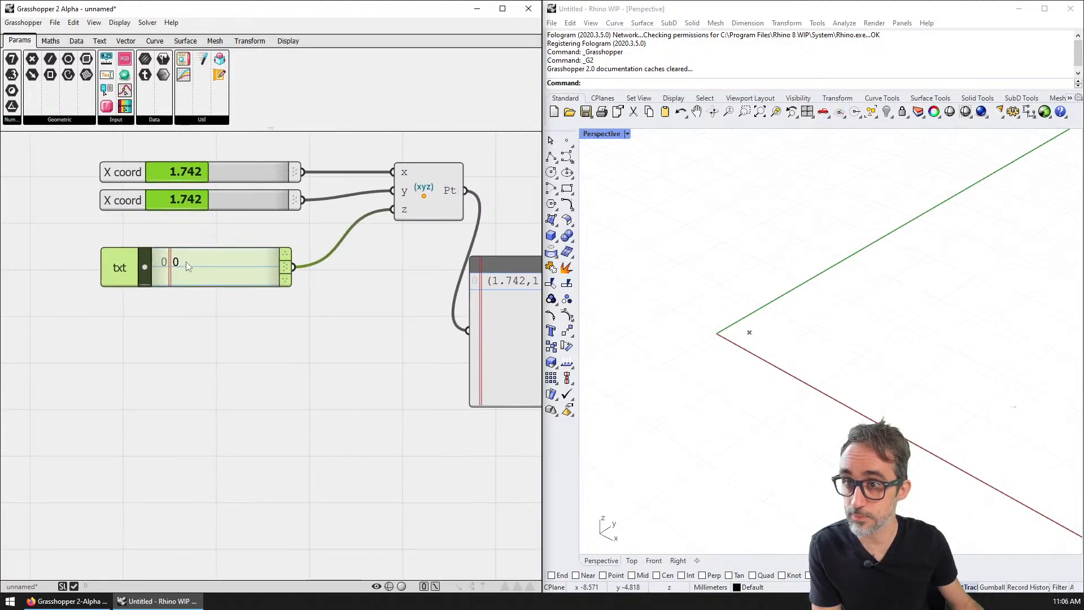
- Add a Value object below the Text Input and set its custom value to 0
{"action": "left_click", "coordinate": [115, 119]}
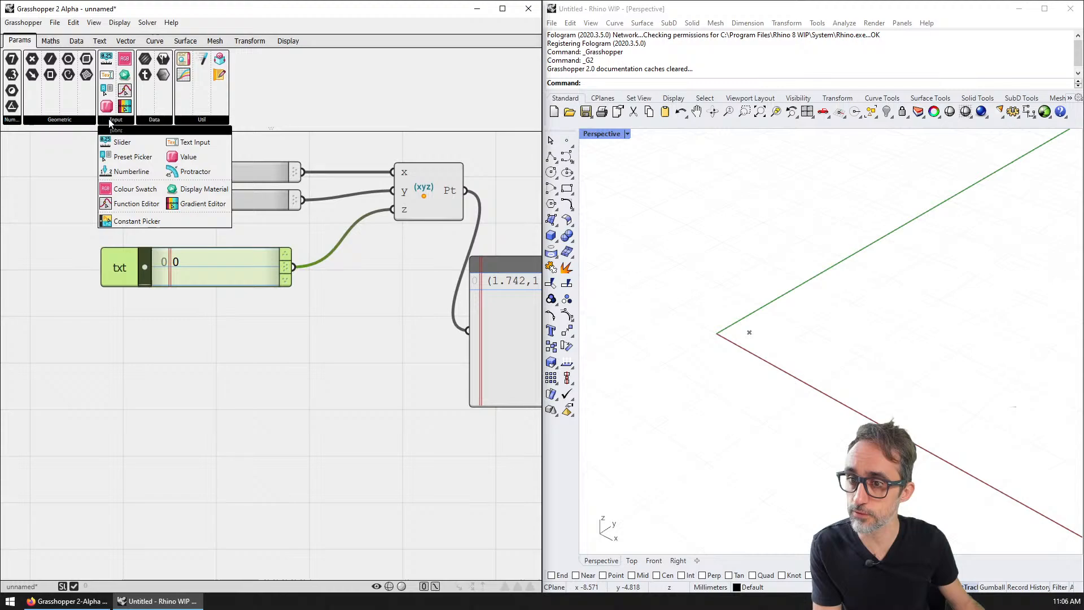
{"action": "left_click", "coordinate": [189, 158]}
{"action": "left_click", "coordinate": [211, 365]}
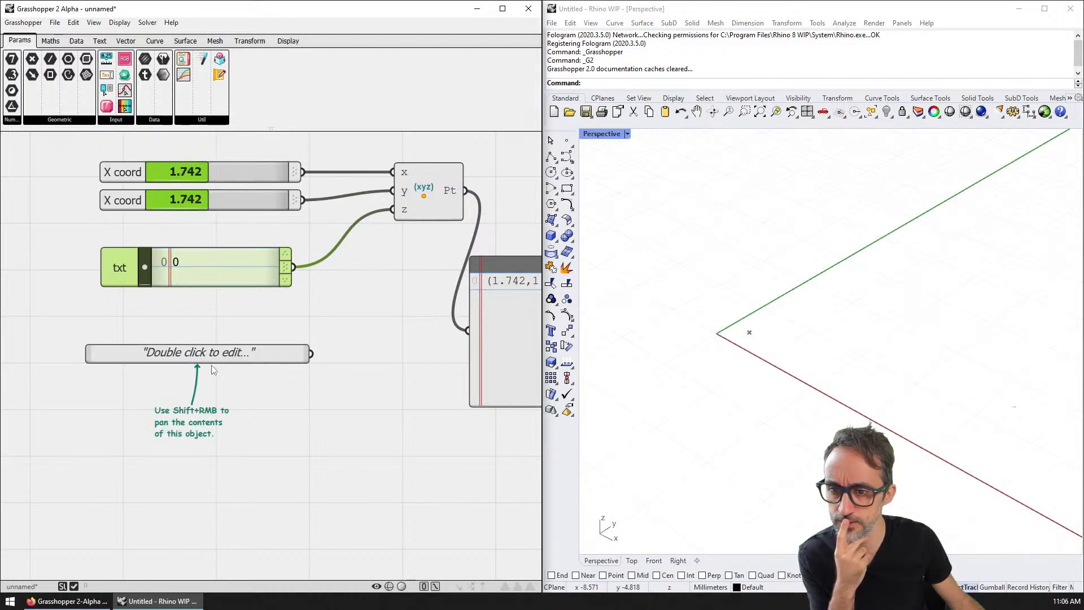
{"action": "double_click", "coordinate": [204, 353]}
{"action": "type", "text": "0"}
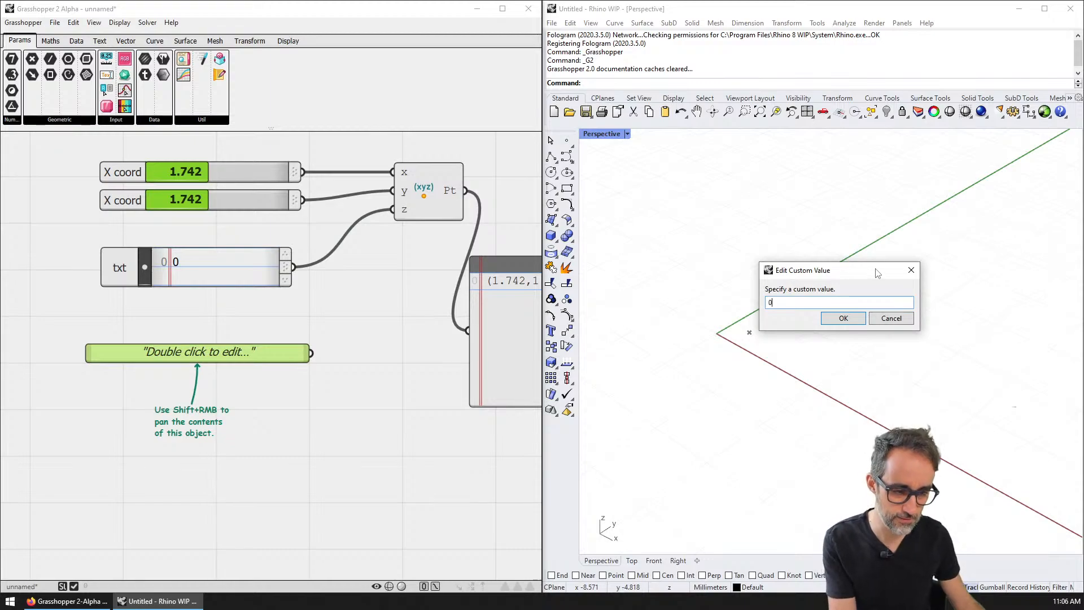
{"action": "left_click", "coordinate": [844, 319]}
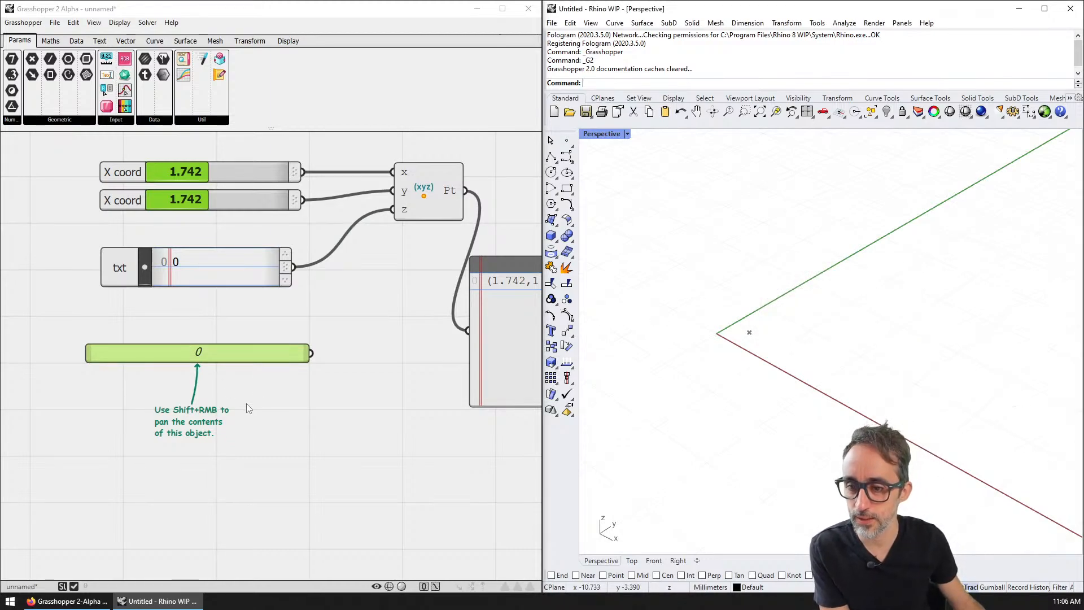
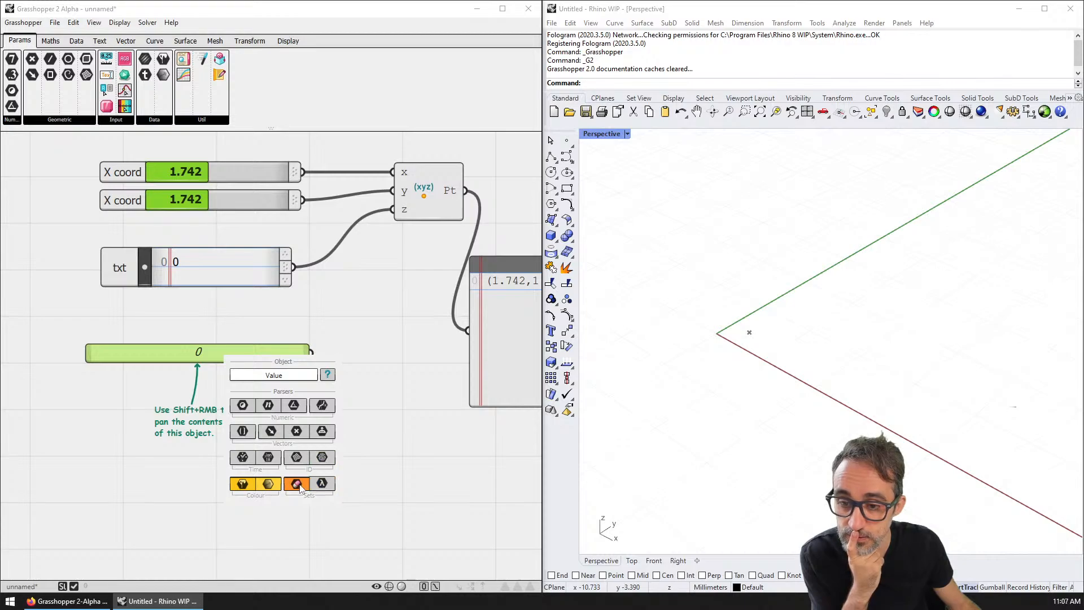
- Enable the second numeric parser on the Value object and connect its output to the point component's z input
{"action": "left_click", "coordinate": [268, 406]}
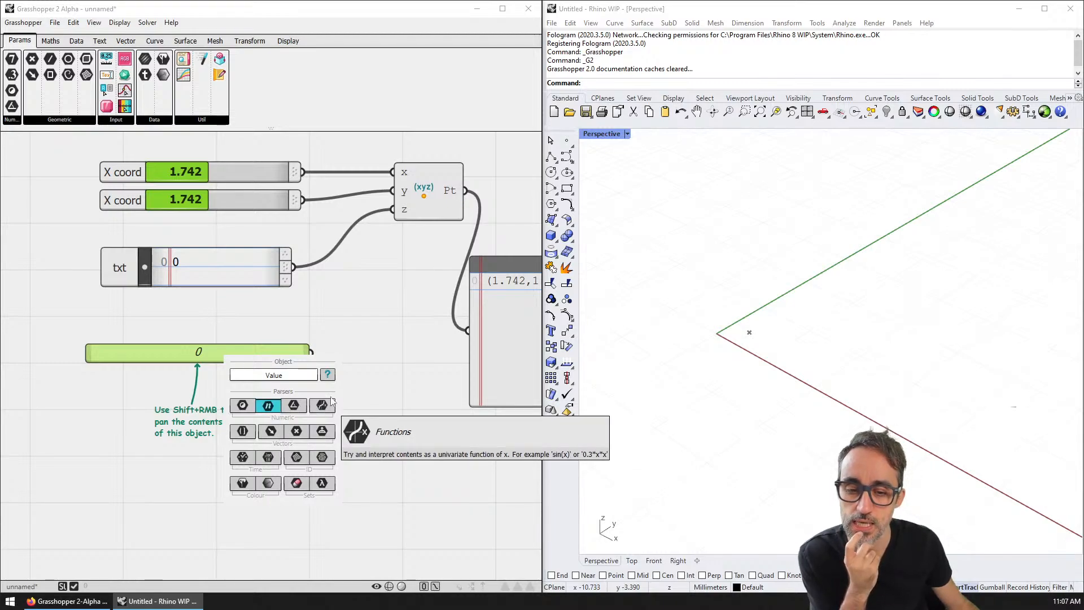
{"action": "left_click", "coordinate": [344, 354]}
{"action": "left_click_drag", "start_coordinate": [311, 354], "coordinate": [394, 210]}
- Delete the Text Input and place the Value object directly below the sliders, narrowed to match their width
{"action": "left_click", "coordinate": [238, 272]}
{"action": "key", "text": "Delete"}
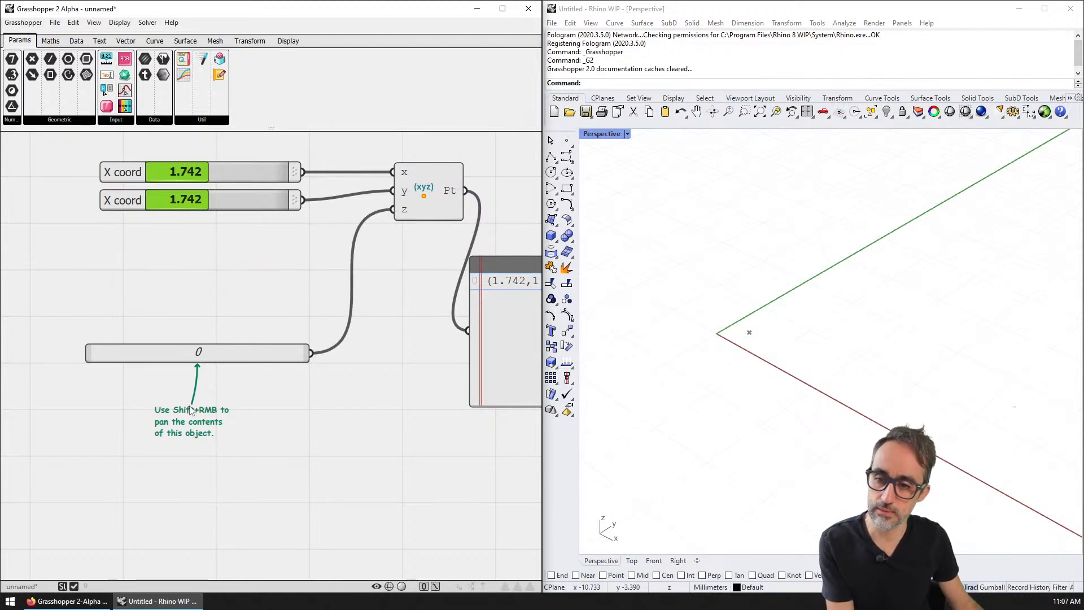
{"action": "left_click_drag", "start_coordinate": [207, 358], "coordinate": [218, 240]}
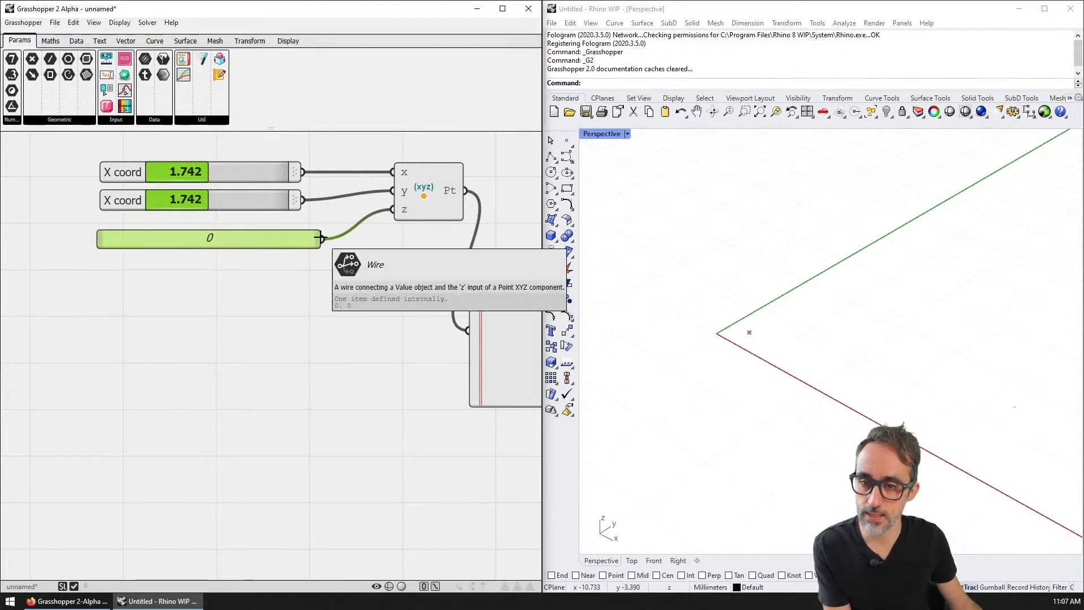
{"action": "left_click_drag", "start_coordinate": [316, 237], "coordinate": [276, 239]}
- Add a Numberline object below the Value object
{"action": "left_click", "coordinate": [115, 120]}
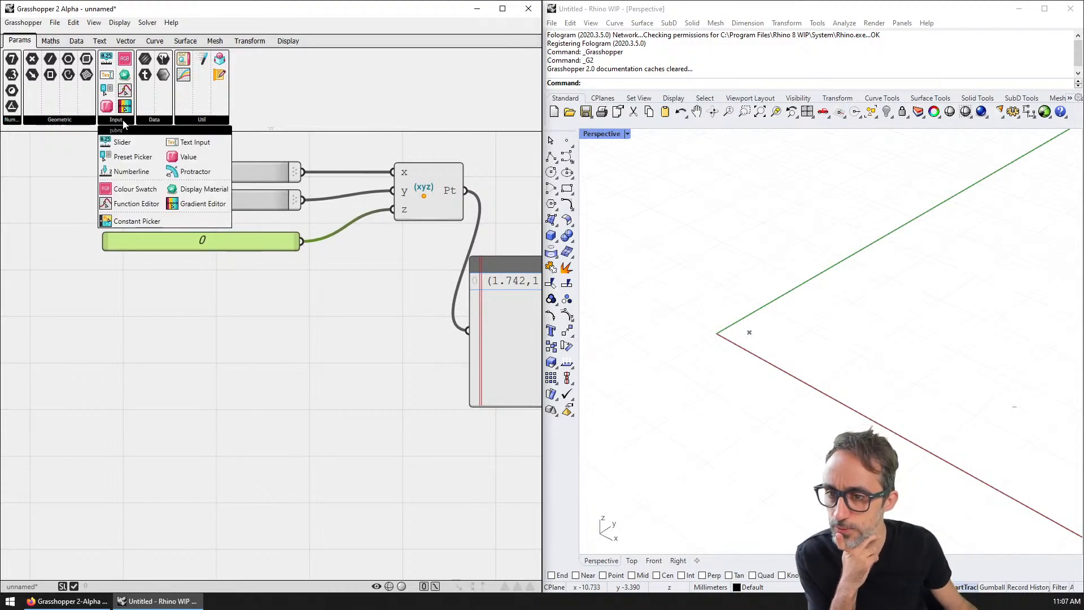
{"action": "left_click", "coordinate": [170, 320]}
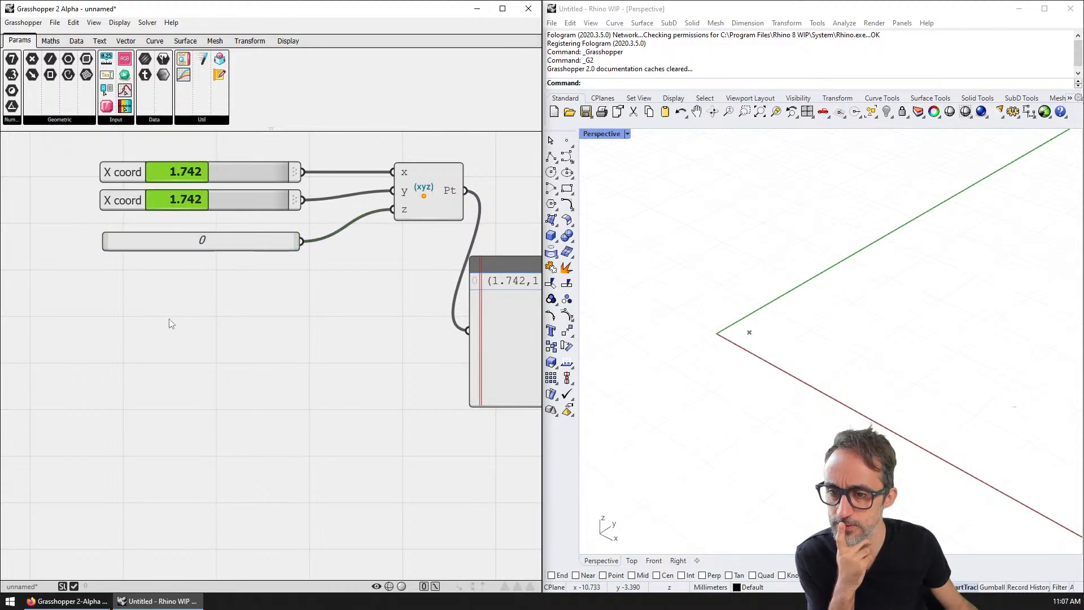
{"action": "left_click", "coordinate": [118, 124]}
{"action": "left_click_drag", "start_coordinate": [130, 156], "coordinate": [198, 322]}
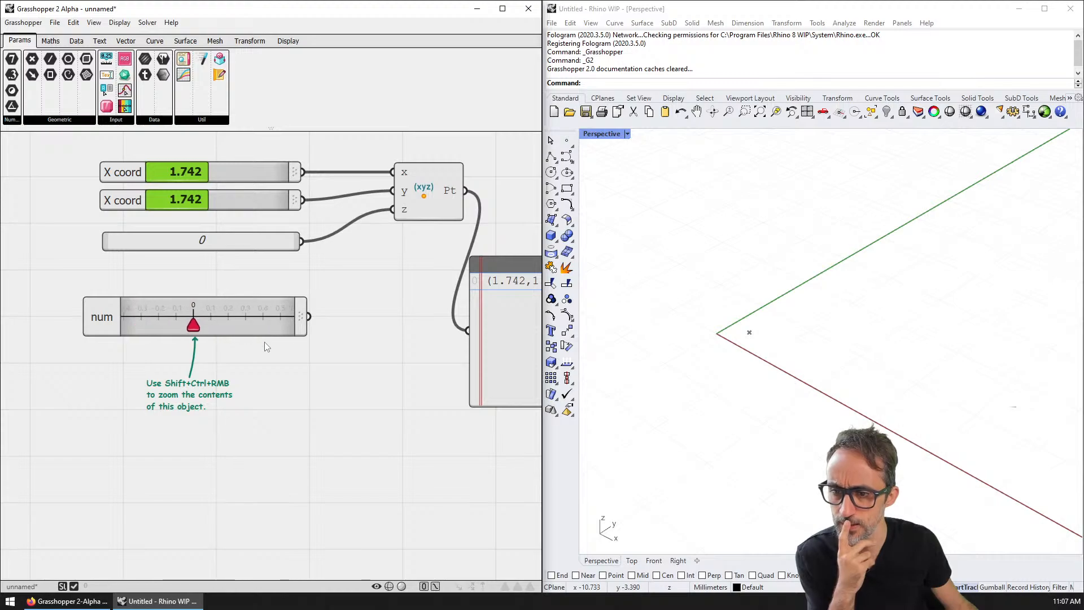
- Pan and zoom the Numberline's scale so it spans about -0.4 to 0
{"action": "right_click_drag", "start_coordinate": [265, 342], "coordinate": [249, 335], "text": "ctrl+shift"}
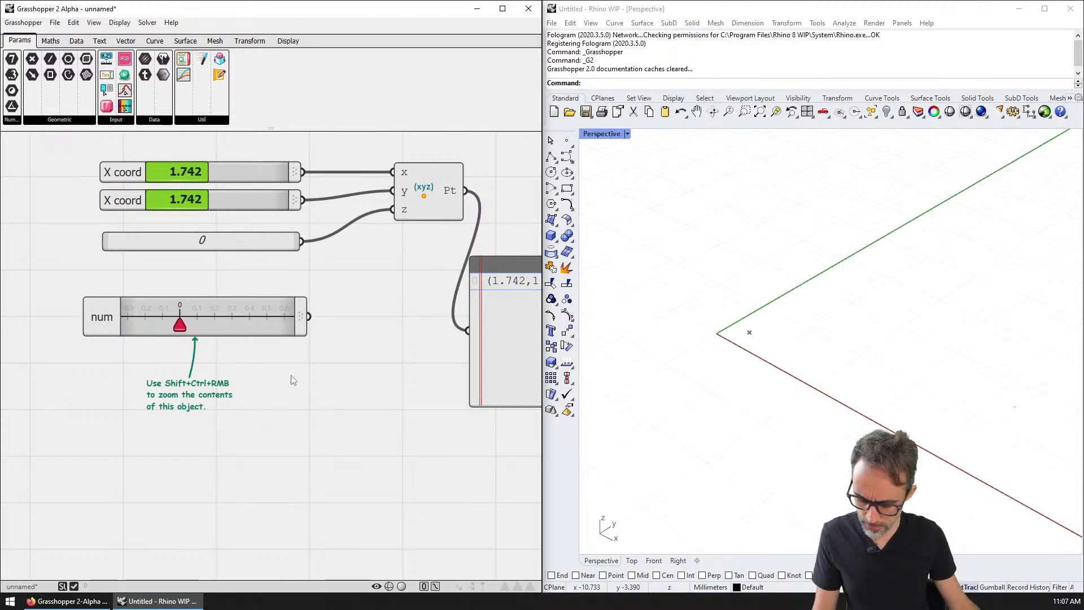
{"action": "right_click", "coordinate": [214, 316]}
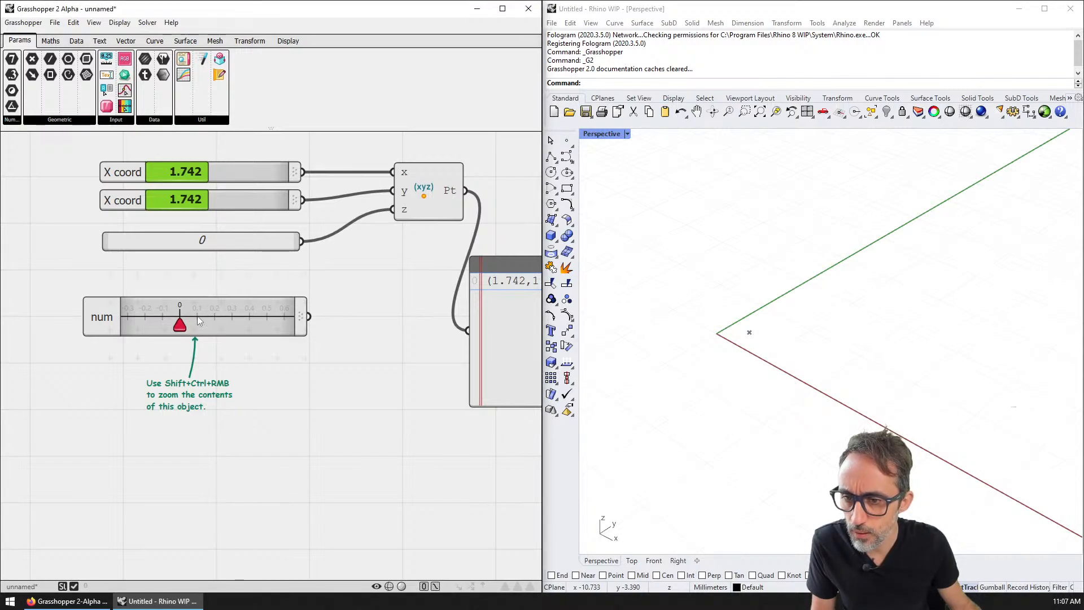
{"action": "right_click_drag", "start_coordinate": [197, 309], "coordinate": [267, 324]}
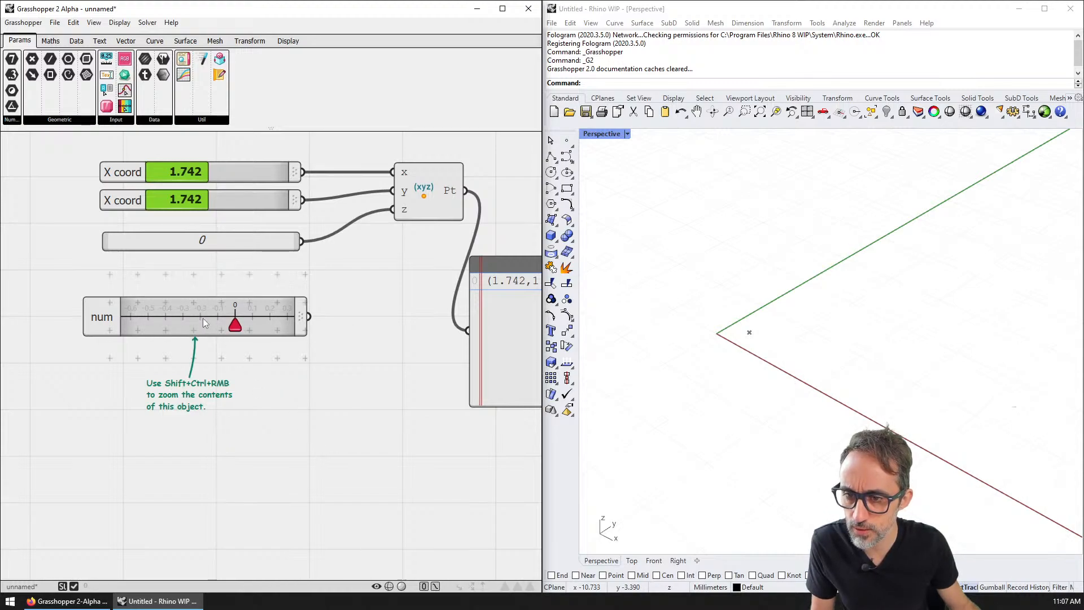
{"action": "mouse_move", "coordinate": [202, 317]}
{"action": "right_mouse_down", "text": "ctrl+shift"}
{"action": "mouse_move", "coordinate": [267, 343]}
{"action": "mouse_move", "coordinate": [330, 461]}
{"action": "mouse_move", "coordinate": [398, 531]}
{"action": "mouse_move", "coordinate": [219, 300]}
{"action": "mouse_move", "coordinate": [324, 354]}
{"action": "mouse_move", "coordinate": [331, 368]}
{"action": "mouse_move", "coordinate": [192, 297]}
{"action": "mouse_move", "coordinate": [107, 236]}
{"action": "mouse_move", "coordinate": [25, 296]}
{"action": "mouse_move", "coordinate": [165, 319]}
{"action": "mouse_move", "coordinate": [348, 313]}
{"action": "mouse_move", "coordinate": [215, 206]}
{"action": "mouse_move", "coordinate": [238, 556]}
{"action": "mouse_move", "coordinate": [199, 190]}
{"action": "mouse_move", "coordinate": [209, 373]}
{"action": "mouse_move", "coordinate": [210, 276]}
{"action": "right_mouse_up", "text": "ctrl+shift"}
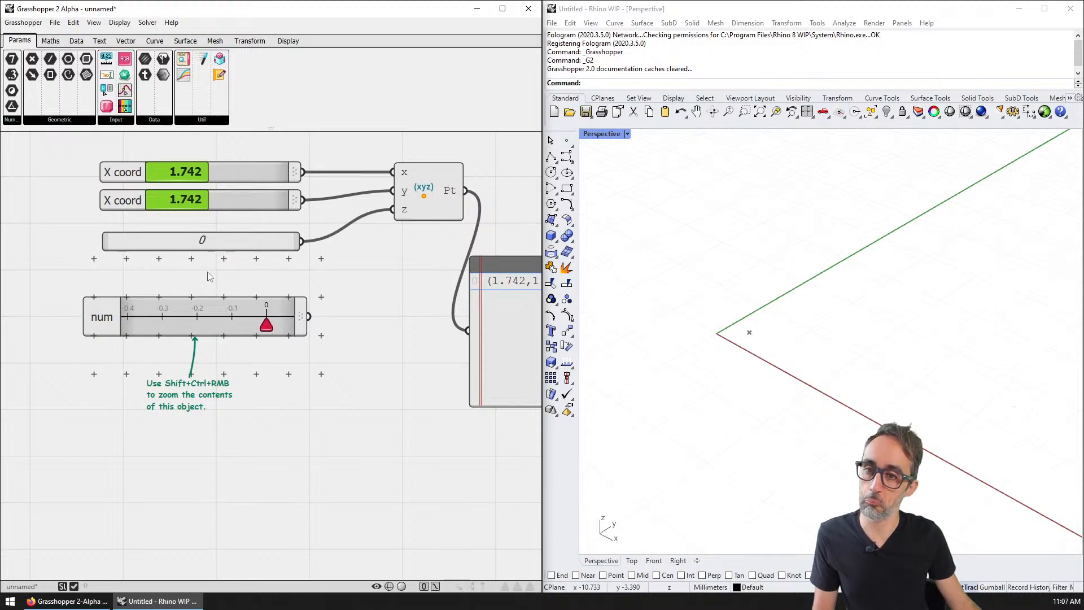
- Add a Preset Picker below the Numberline and narrow it slightly
{"action": "left_click", "coordinate": [116, 120]}
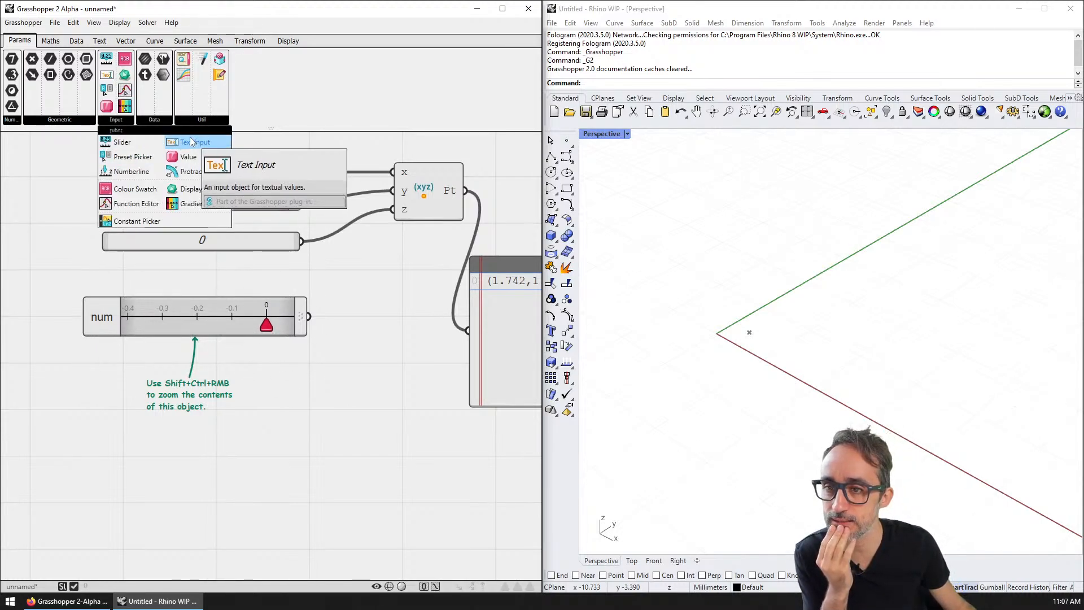
{"action": "left_click_drag", "start_coordinate": [142, 157], "coordinate": [207, 421]}
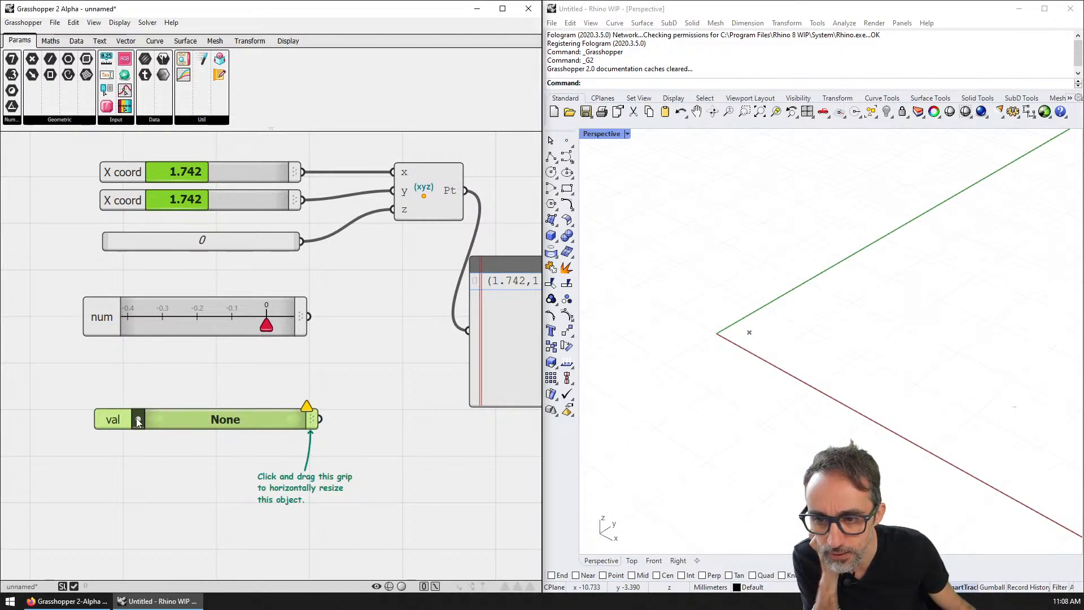
{"action": "right_click_drag", "start_coordinate": [157, 440], "coordinate": [152, 398]}
{"action": "right_click", "coordinate": [135, 377]}
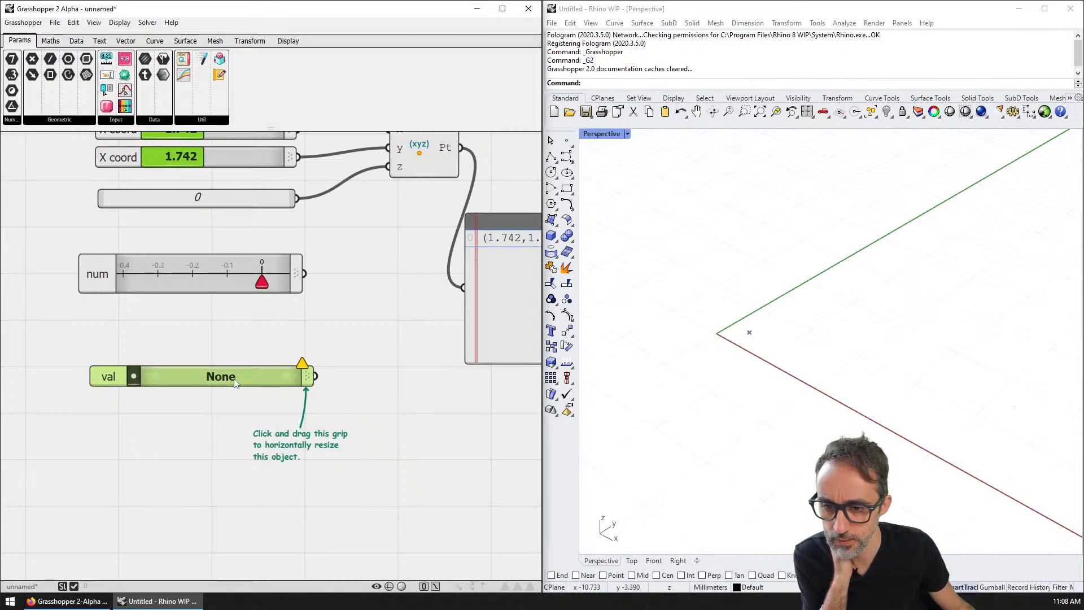
{"action": "left_click_drag", "start_coordinate": [307, 377], "coordinate": [277, 376]}
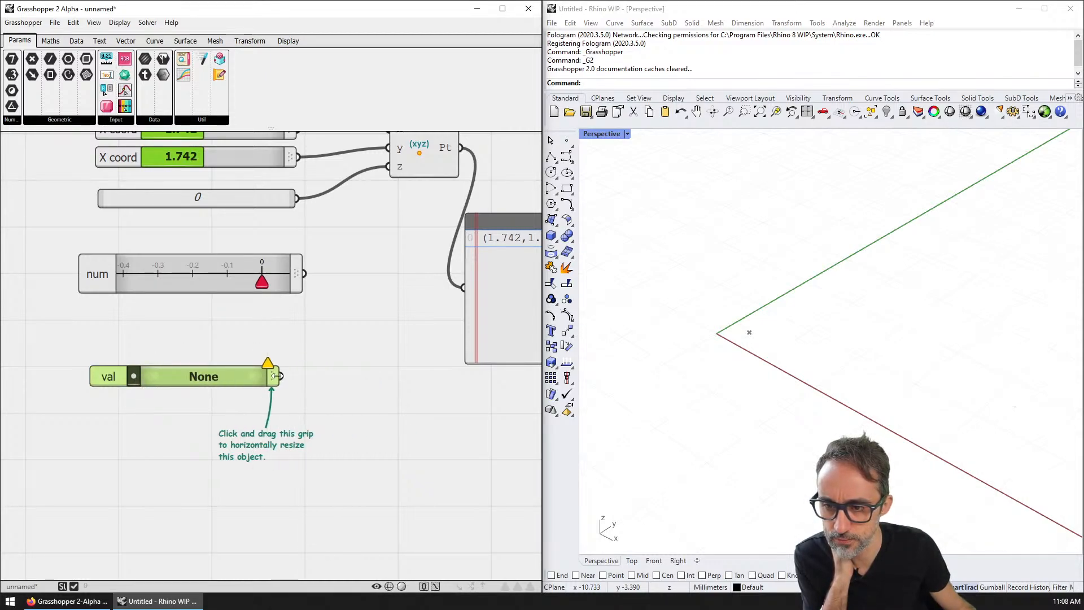
- Inspect the Preset Picker's options and delete the object
{"action": "right_click", "coordinate": [109, 380]}
{"action": "left_click", "coordinate": [242, 364]}
{"action": "mouse_move", "coordinate": [266, 366]}
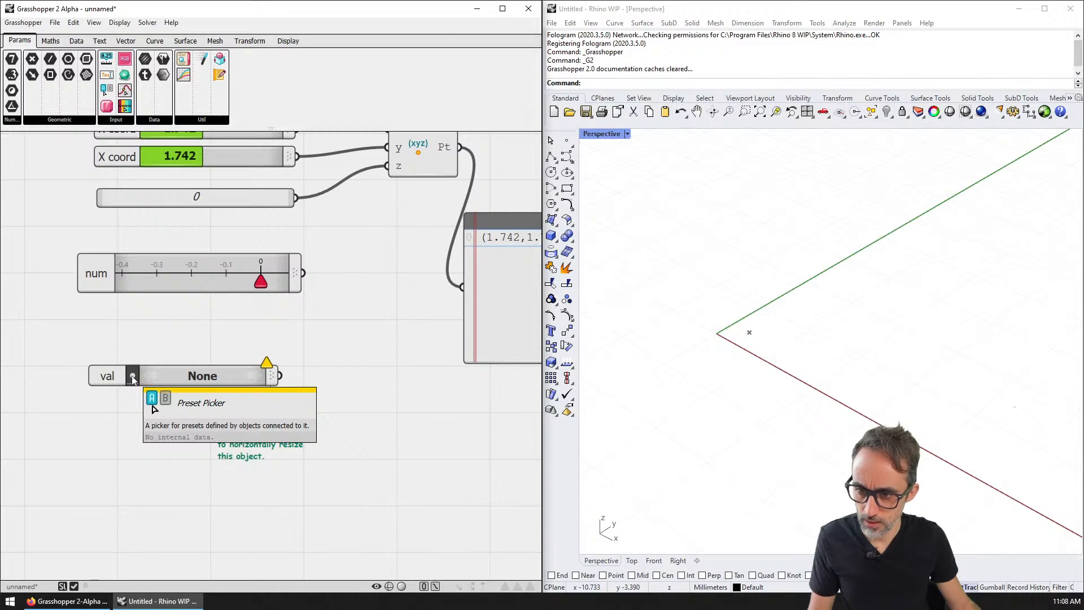
{"action": "left_click", "coordinate": [203, 377]}
{"action": "left_click", "coordinate": [175, 380]}
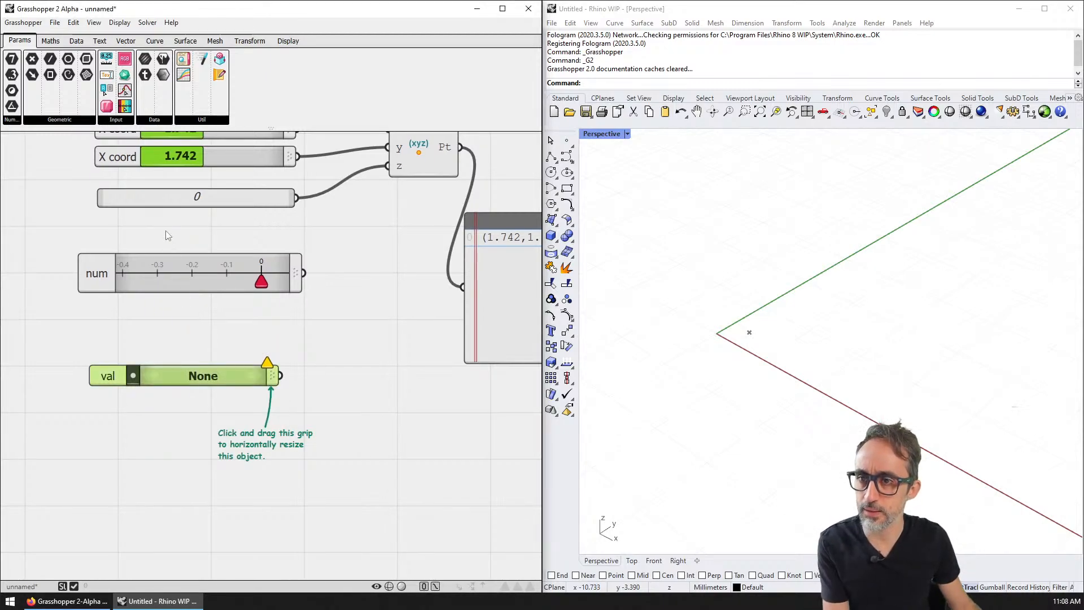
{"action": "key", "text": "Delete"}
- Try out a Protractor object below the Numberline and undo its placement
{"action": "left_click", "coordinate": [116, 119]}
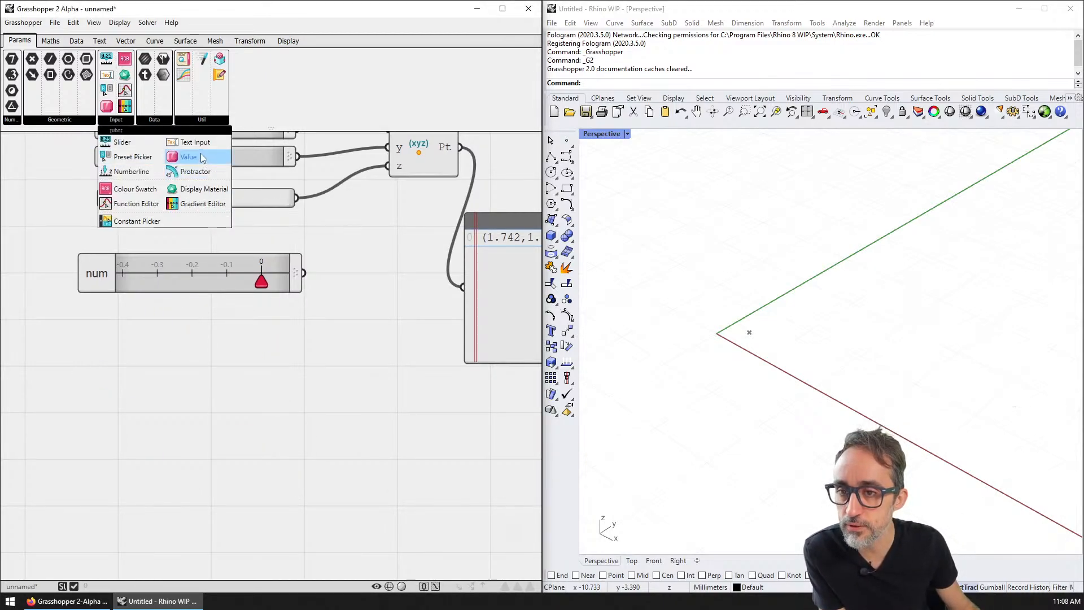
{"action": "mouse_move", "coordinate": [201, 157]}
{"action": "left_mouse_down"}
{"action": "mouse_move", "coordinate": [192, 402]}
{"action": "mouse_move", "coordinate": [149, 90]}
{"action": "left_mouse_up"}
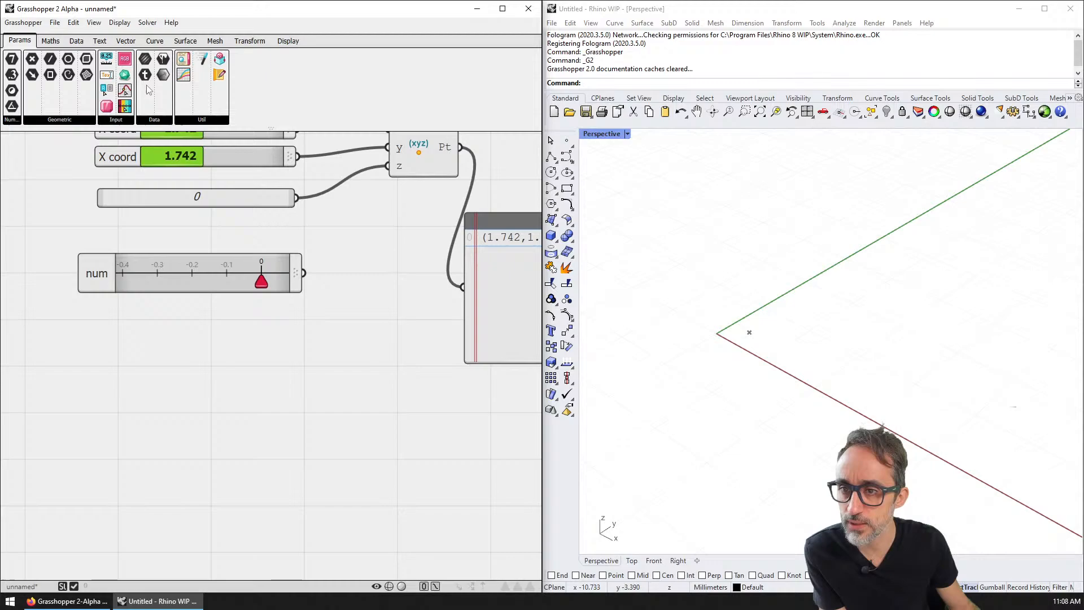
{"action": "left_click", "coordinate": [139, 119]}
{"action": "left_click", "coordinate": [121, 119]}
{"action": "left_click_drag", "start_coordinate": [221, 169], "coordinate": [143, 348]}
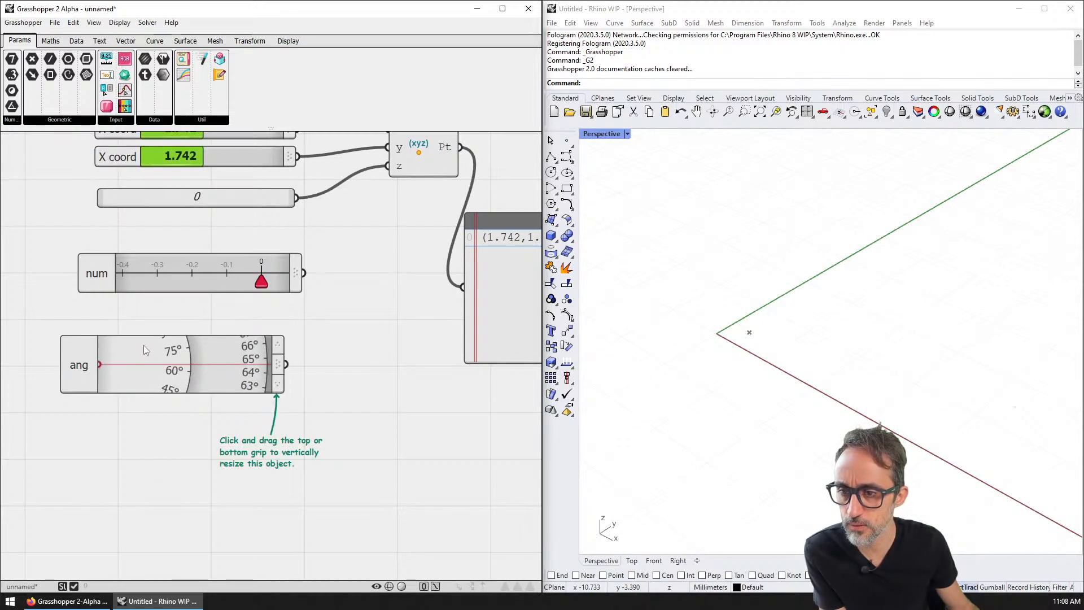
{"action": "key", "text": "ctrl+z"}
- Try out a Colour Swatch below the Numberline, viewing its Colour Picker without changing the colour, and delete the swatch
{"action": "left_click", "coordinate": [119, 120]}
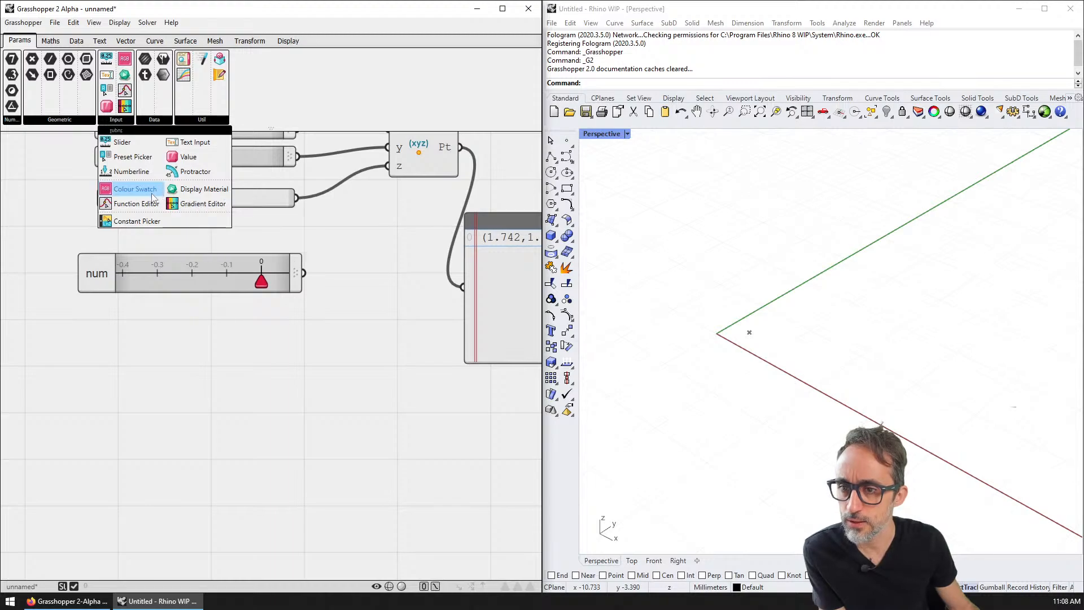
{"action": "left_click_drag", "start_coordinate": [136, 189], "coordinate": [184, 398]}
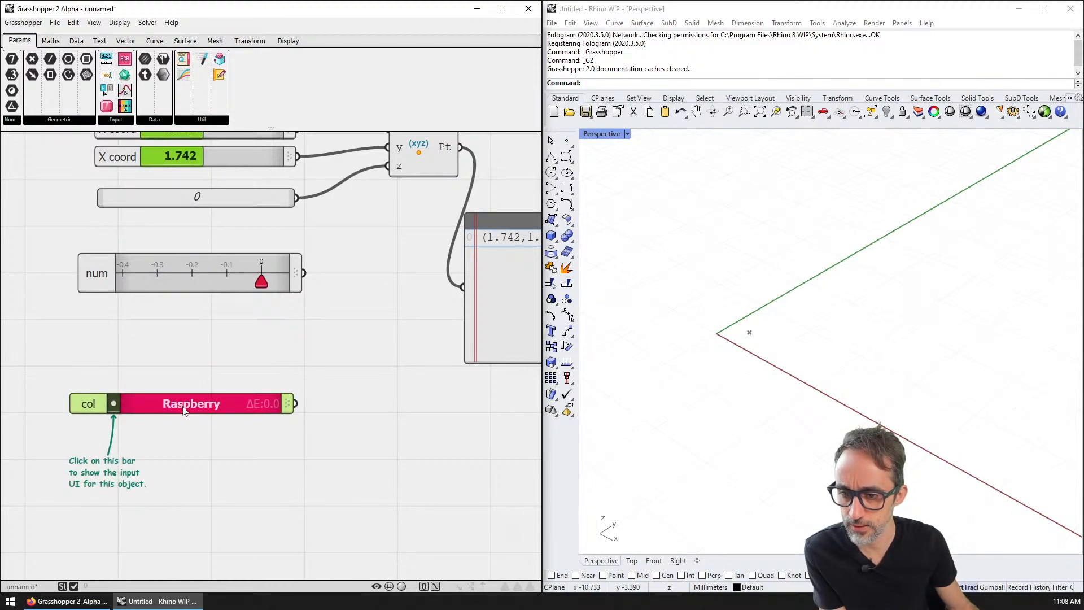
{"action": "left_click", "coordinate": [115, 402]}
{"action": "left_click_drag", "start_coordinate": [119, 261], "coordinate": [318, 212]}
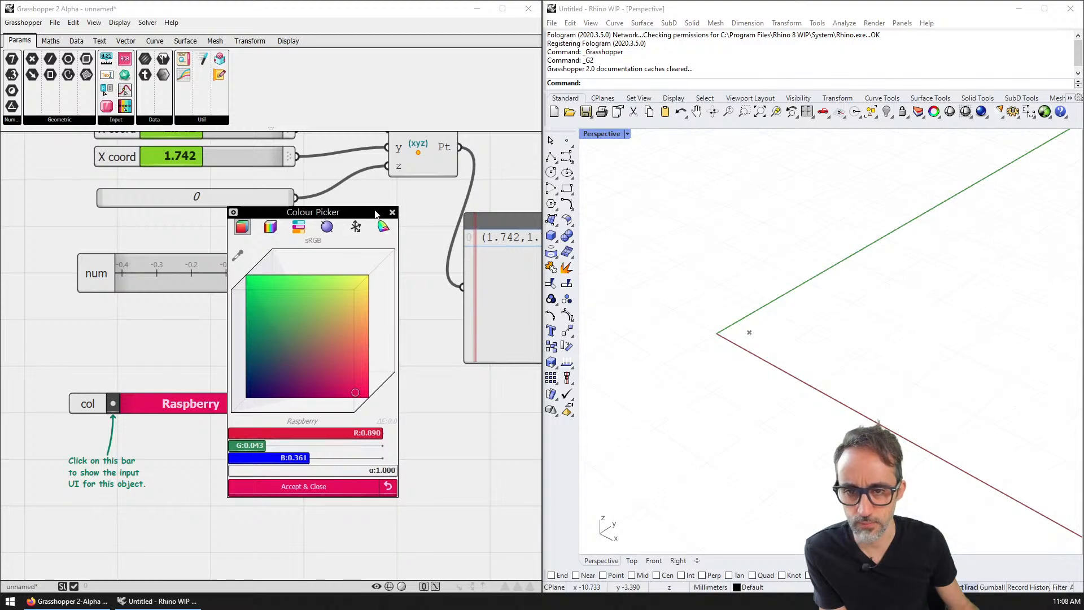
{"action": "left_click", "coordinate": [393, 212]}
{"action": "left_click_drag", "start_coordinate": [282, 343], "coordinate": [218, 452]}
{"action": "key", "text": "Delete"}
- Try out a Display Material object at different widths below the Numberline and delete it
{"action": "left_click", "coordinate": [121, 119]}
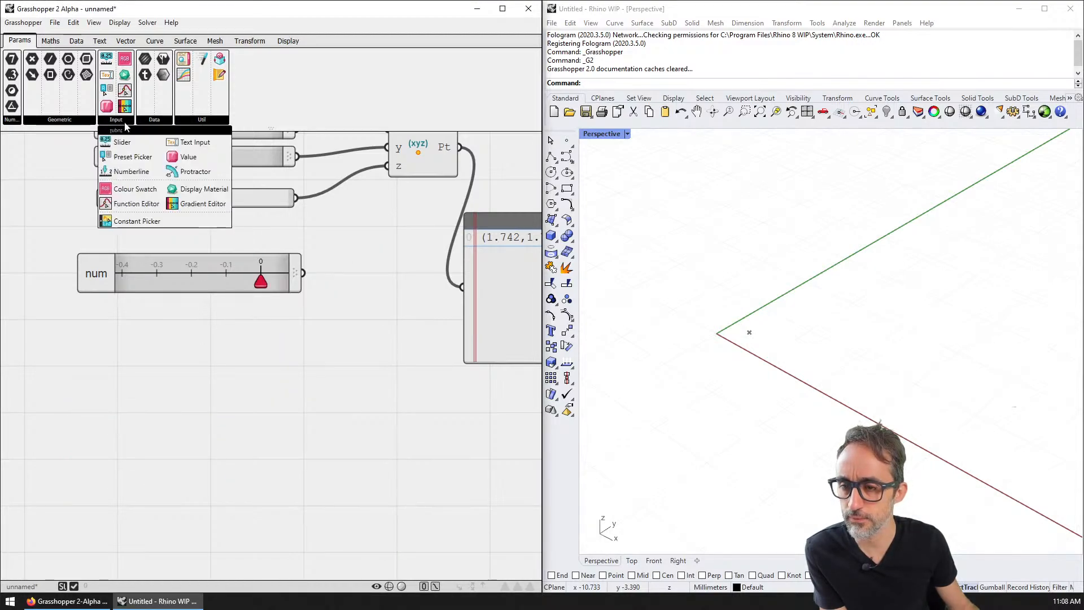
{"action": "left_click_drag", "start_coordinate": [193, 195], "coordinate": [178, 381]}
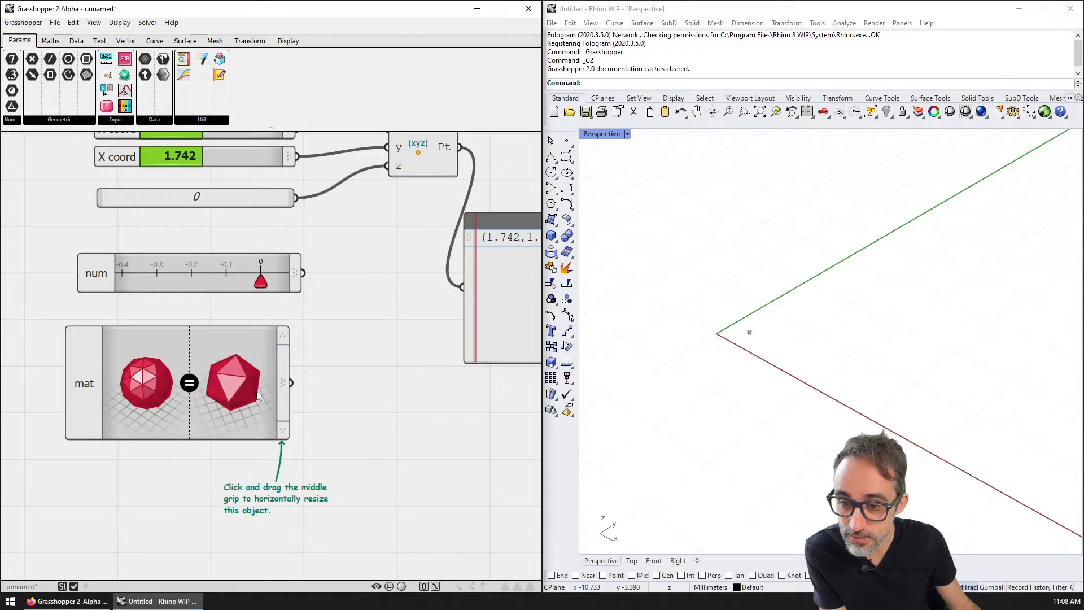
{"action": "left_click_drag", "start_coordinate": [284, 394], "coordinate": [337, 394]}
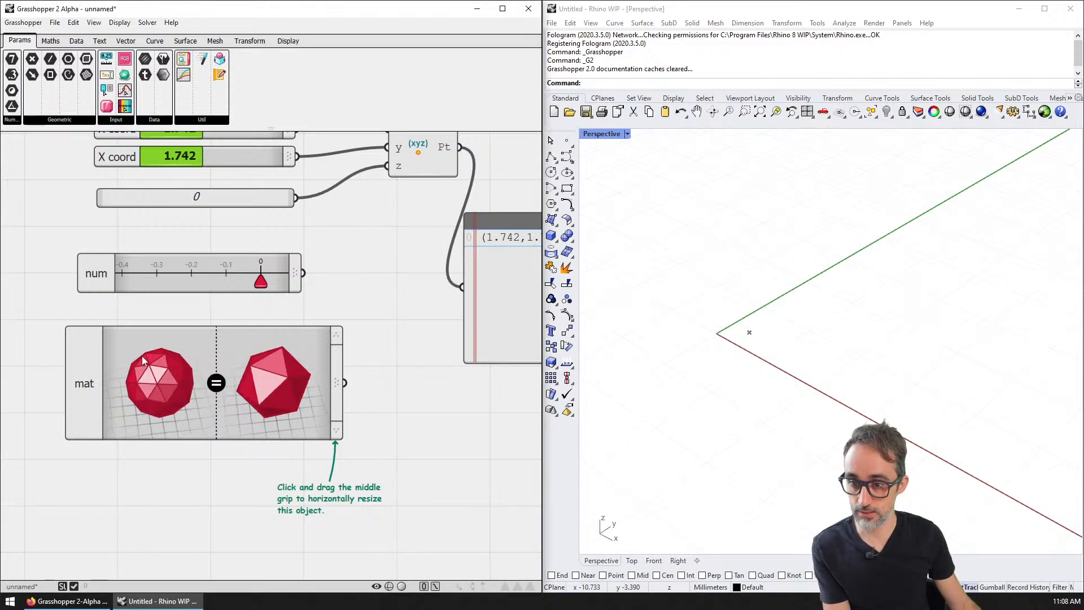
{"action": "left_click", "coordinate": [94, 382]}
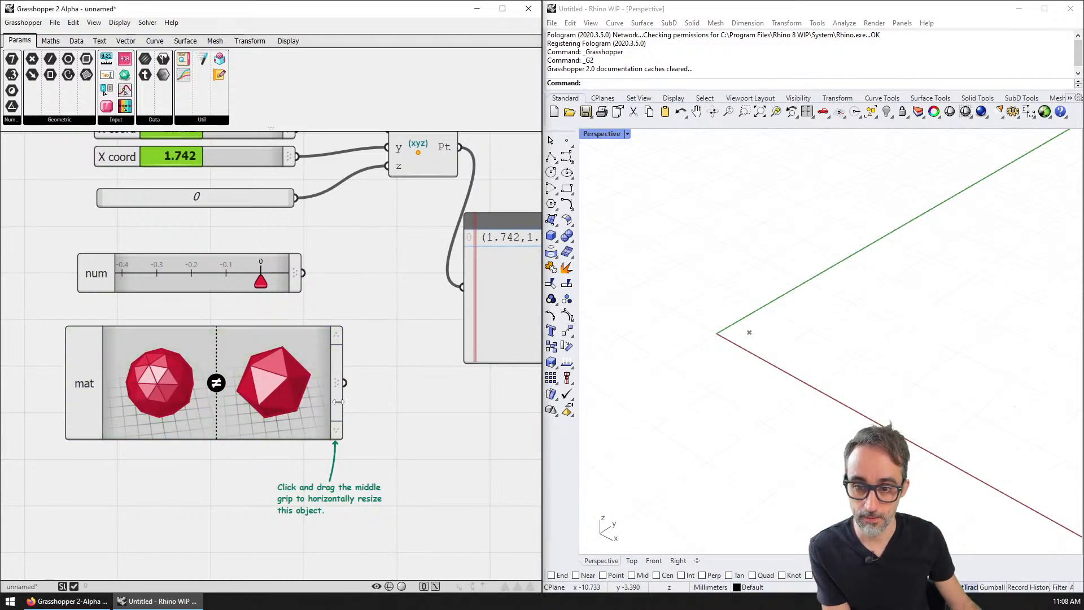
{"action": "left_click_drag", "start_coordinate": [336, 383], "coordinate": [298, 383]}
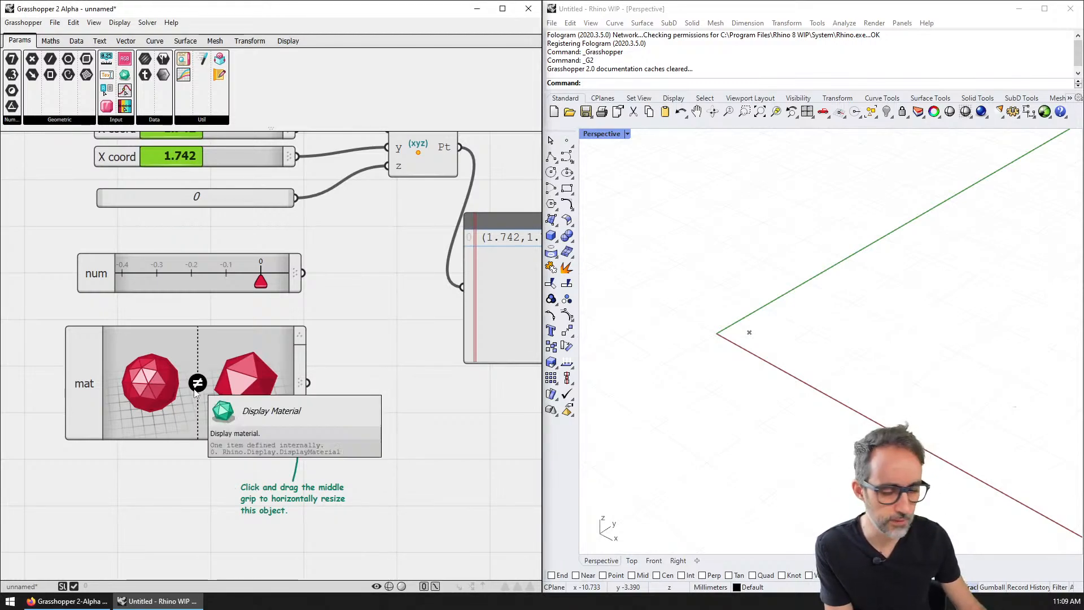
{"action": "left_click", "coordinate": [126, 373]}
{"action": "key", "text": "Delete"}
- Add a Function Editor object below the Numberline
{"action": "left_click", "coordinate": [116, 120]}
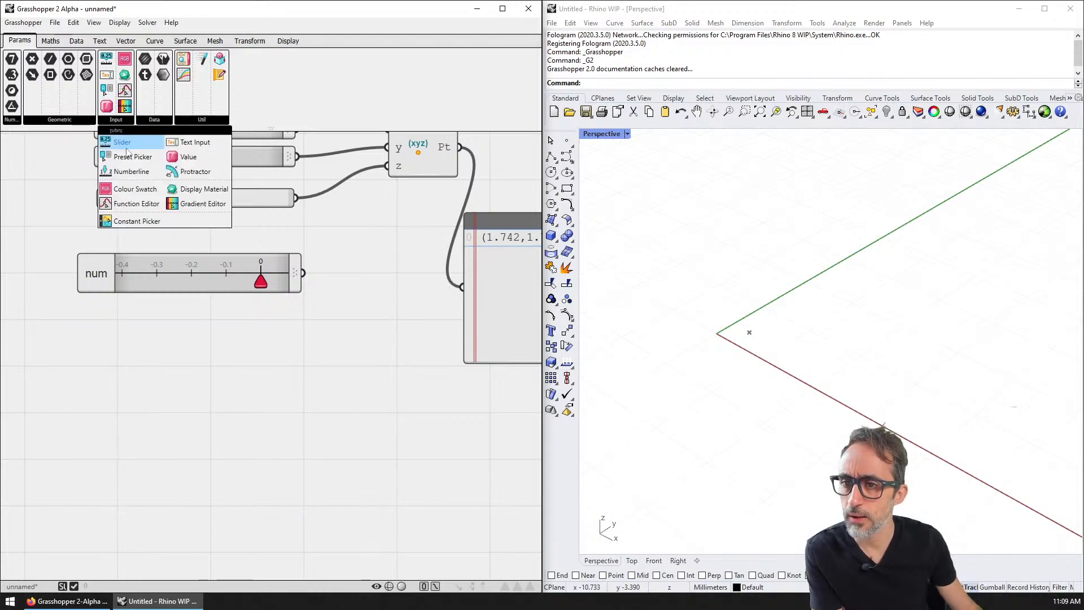
{"action": "left_click", "coordinate": [134, 204]}
{"action": "left_click_drag", "start_coordinate": [157, 232], "coordinate": [234, 423]}
{"action": "right_click_drag", "start_coordinate": [364, 516], "coordinate": [372, 453]}
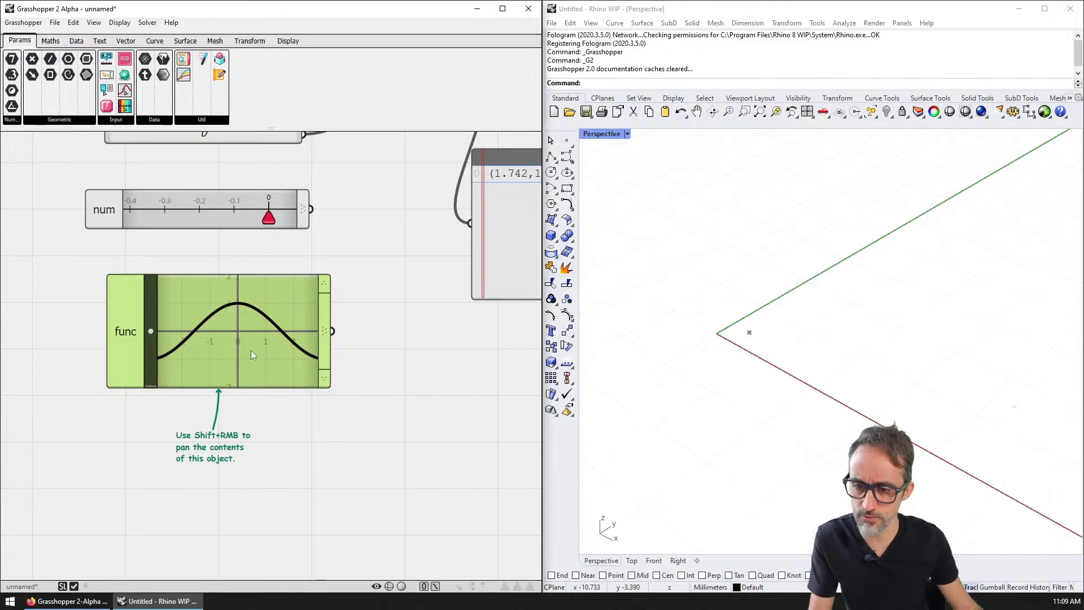
- Pan the graph inside the Function Editor object so the curve's peak sits slightly off-centre
{"action": "right_click_drag", "start_coordinate": [219, 334], "coordinate": [195, 321], "text": "shift"}
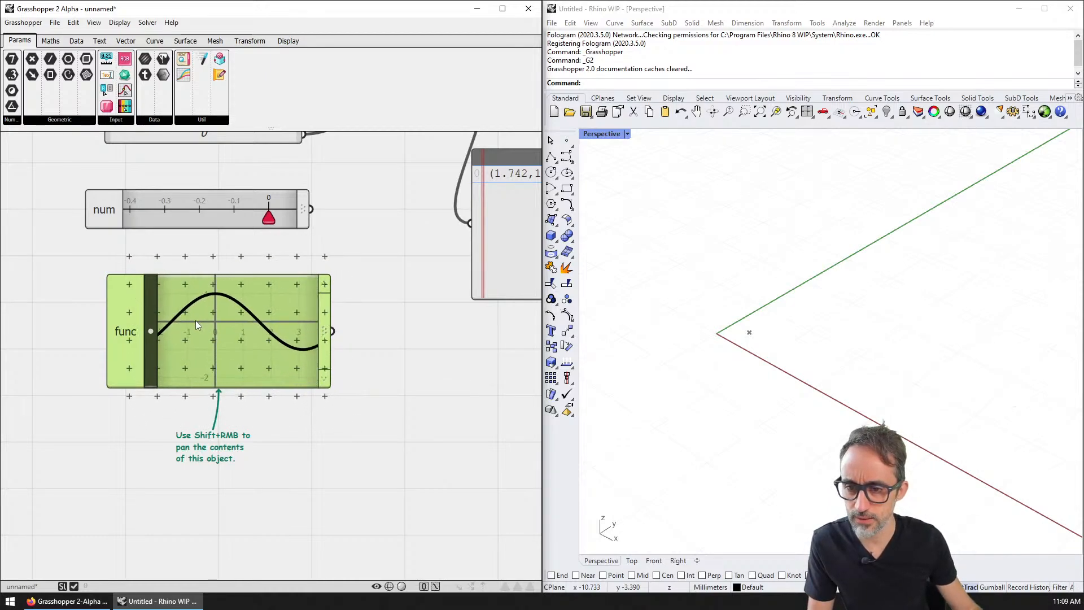
{"action": "scroll", "coordinate": [198, 325], "scroll_direction": "down", "scroll_amount": 2}
{"action": "scroll", "coordinate": [197, 322], "scroll_direction": "up", "scroll_amount": 2}
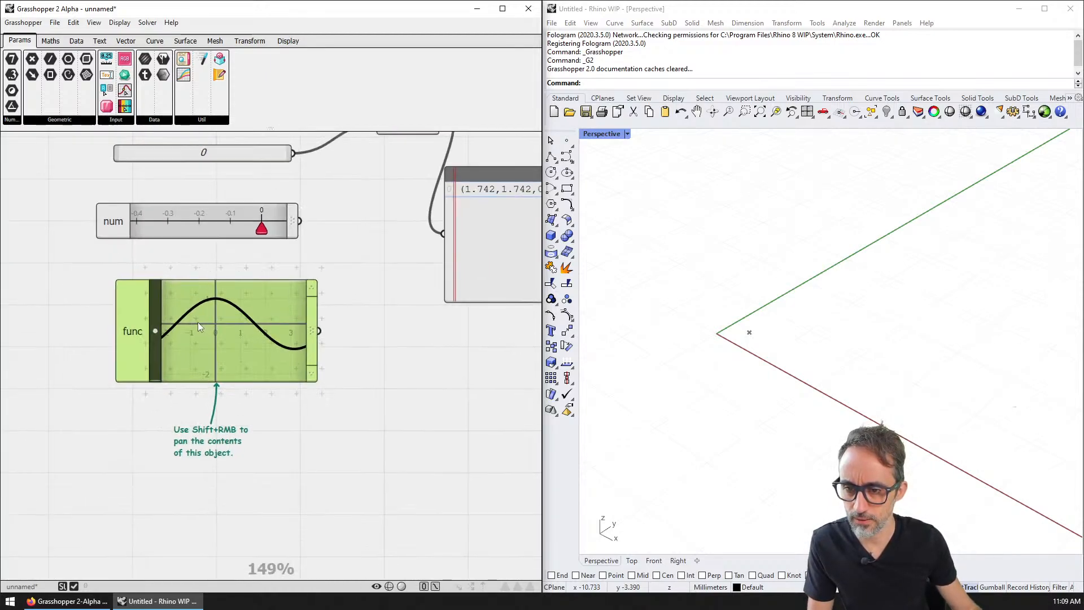
{"action": "mouse_move", "coordinate": [239, 344]}
{"action": "left_mouse_down"}
{"action": "mouse_move", "coordinate": [265, 358]}
{"action": "mouse_move", "coordinate": [238, 344]}
{"action": "left_mouse_up"}
{"action": "mouse_move", "coordinate": [239, 344]}
{"action": "right_mouse_down"}
{"action": "mouse_move", "coordinate": [281, 368]}
{"action": "mouse_move", "coordinate": [235, 355]}
{"action": "mouse_move", "coordinate": [242, 338]}
{"action": "mouse_move", "coordinate": [279, 487]}
{"action": "mouse_move", "coordinate": [255, 293]}
{"action": "mouse_move", "coordinate": [225, 339]}
{"action": "mouse_move", "coordinate": [239, 346]}
{"action": "mouse_move", "coordinate": [228, 325]}
{"action": "mouse_move", "coordinate": [270, 340]}
{"action": "mouse_move", "coordinate": [242, 338]}
{"action": "right_mouse_up"}
{"action": "left_click", "coordinate": [230, 347]}
{"action": "scroll", "coordinate": [255, 334], "scroll_direction": "up", "scroll_amount": 2}
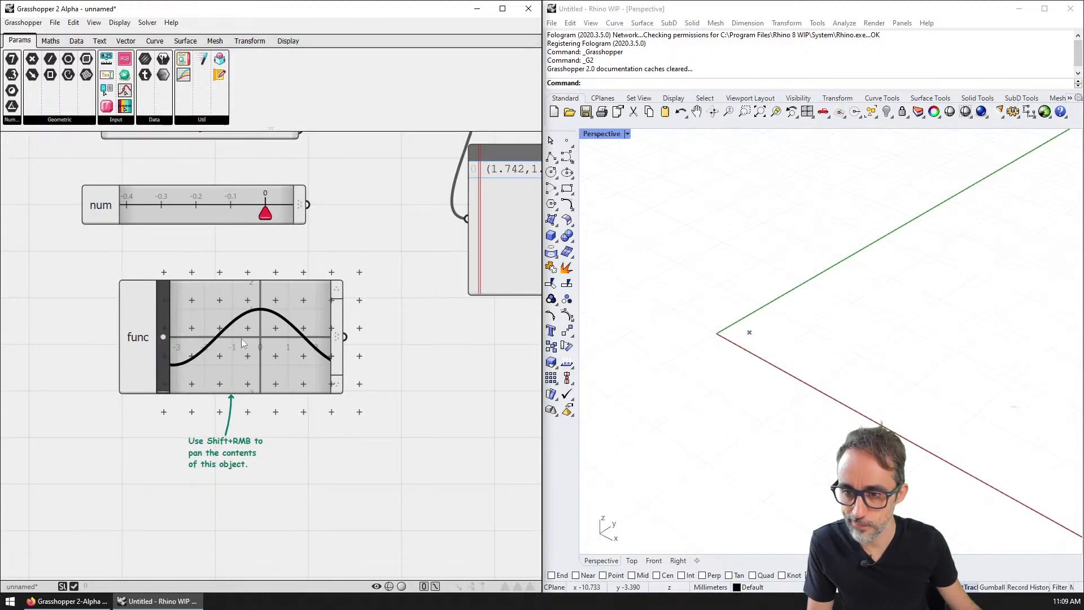
- Open the function object's Function Editor, turn on its grid and snapping, and look at the function's detail view
{"action": "double_click", "coordinate": [165, 340]}
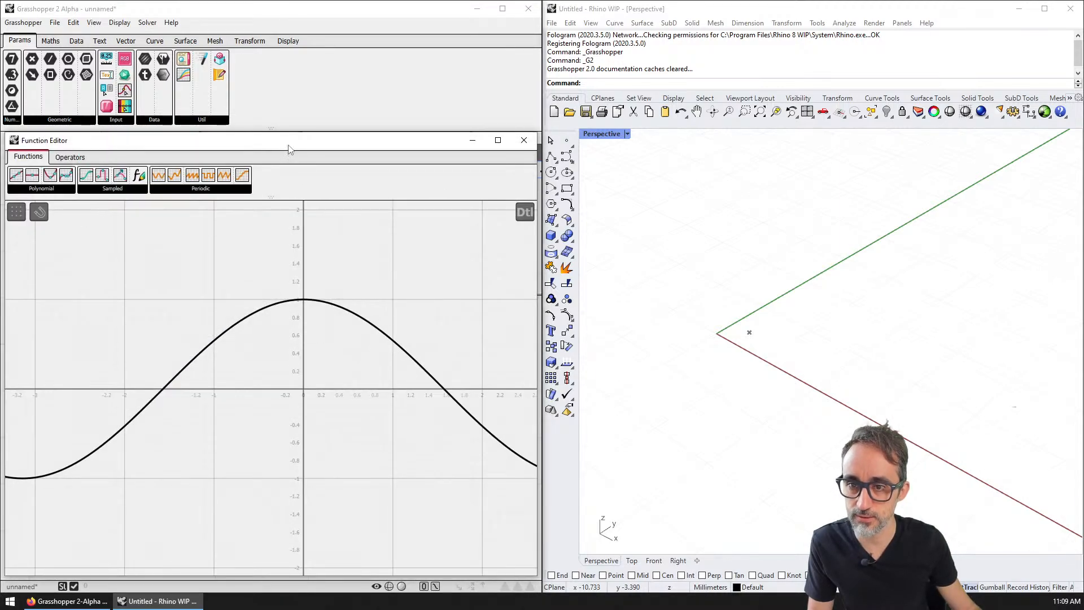
{"action": "left_click_drag", "start_coordinate": [290, 139], "coordinate": [567, 67]}
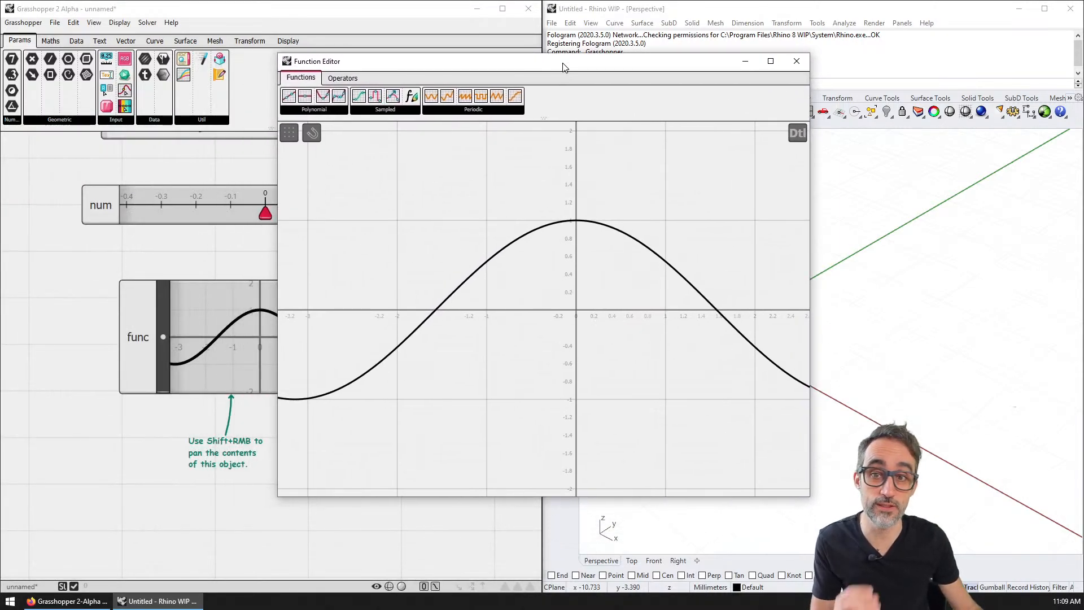
{"action": "left_click", "coordinate": [326, 110]}
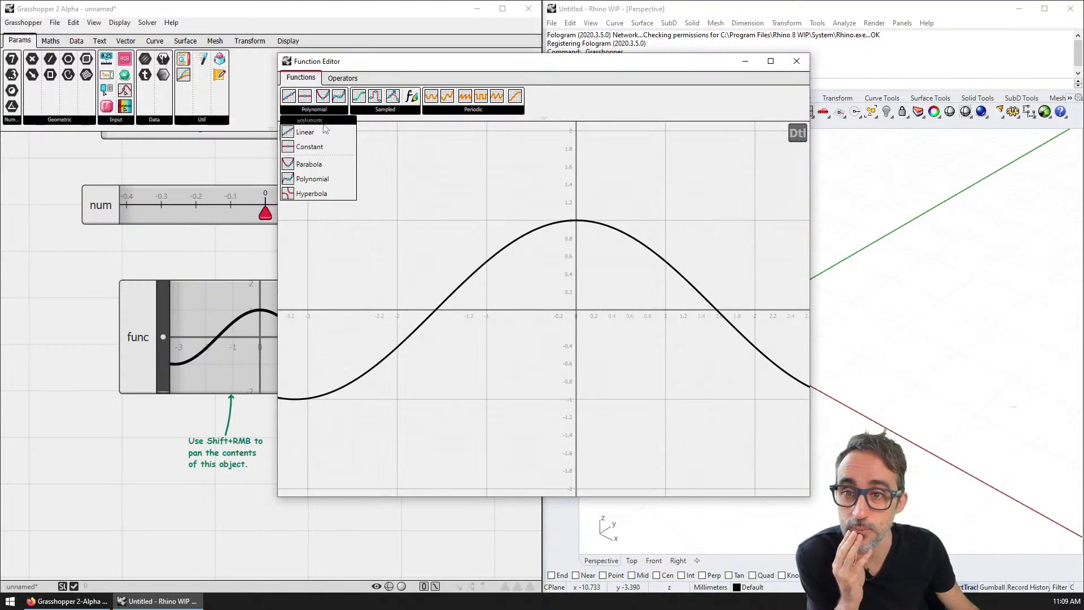
{"action": "left_click", "coordinate": [326, 129]}
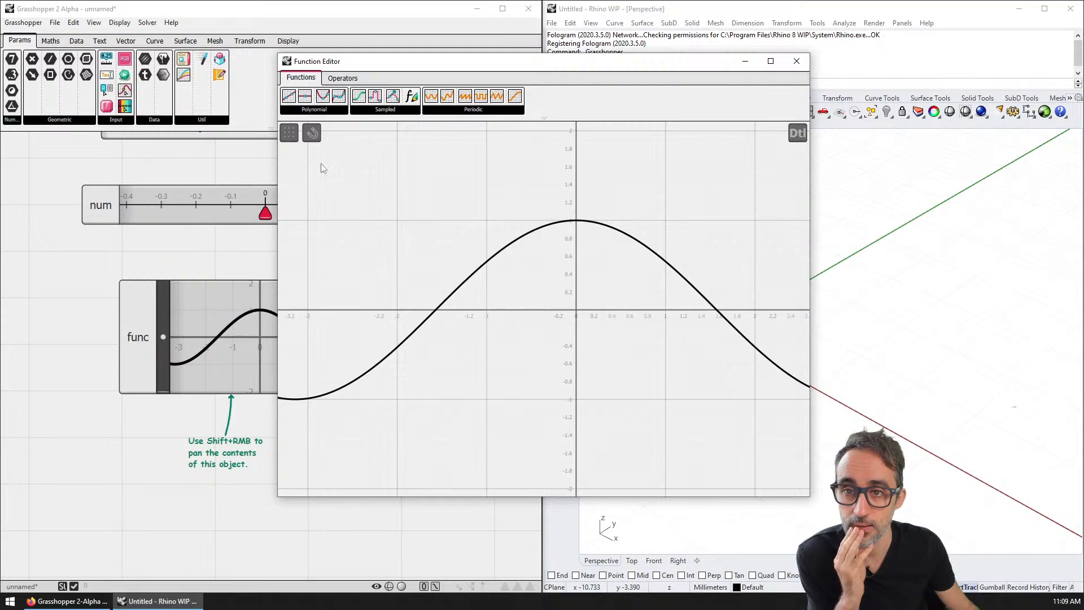
{"action": "left_click", "coordinate": [312, 133]}
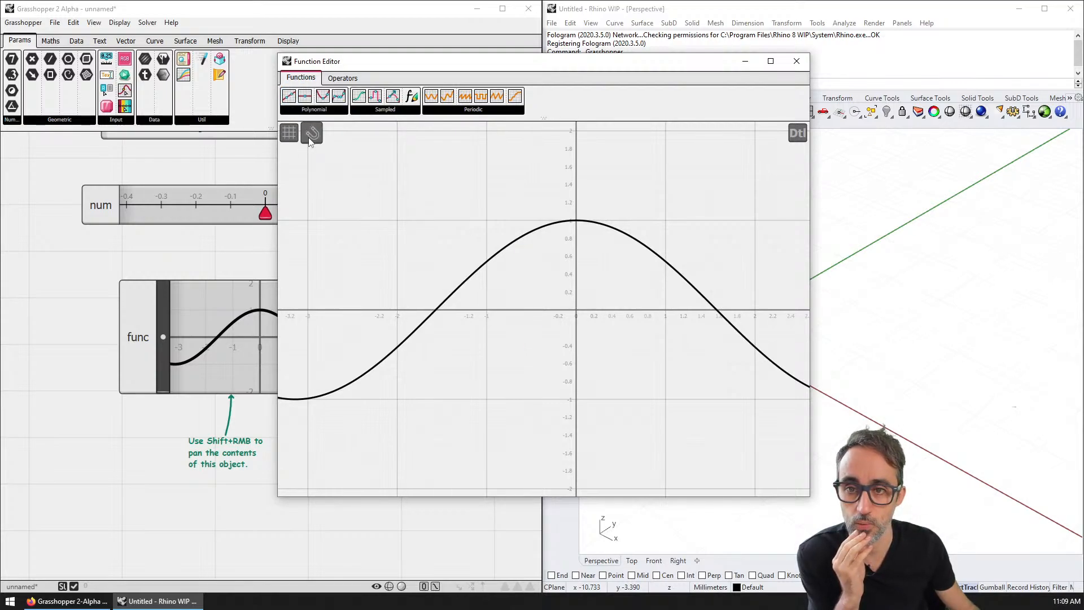
{"action": "left_click", "coordinate": [796, 133]}
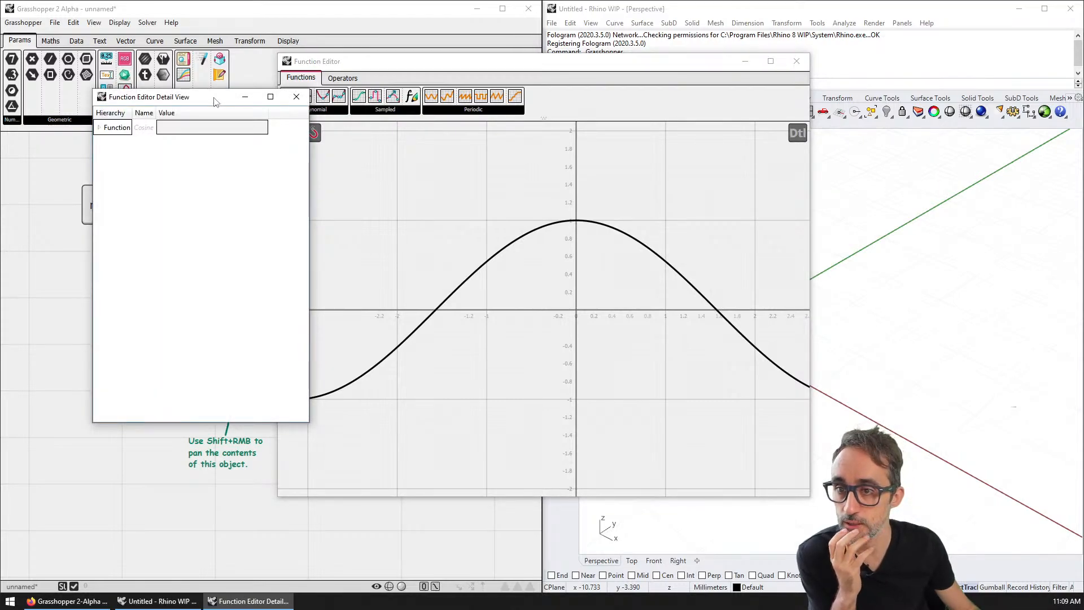
{"action": "left_click_drag", "start_coordinate": [215, 102], "coordinate": [273, 119]}
{"action": "left_click", "coordinate": [359, 117]}
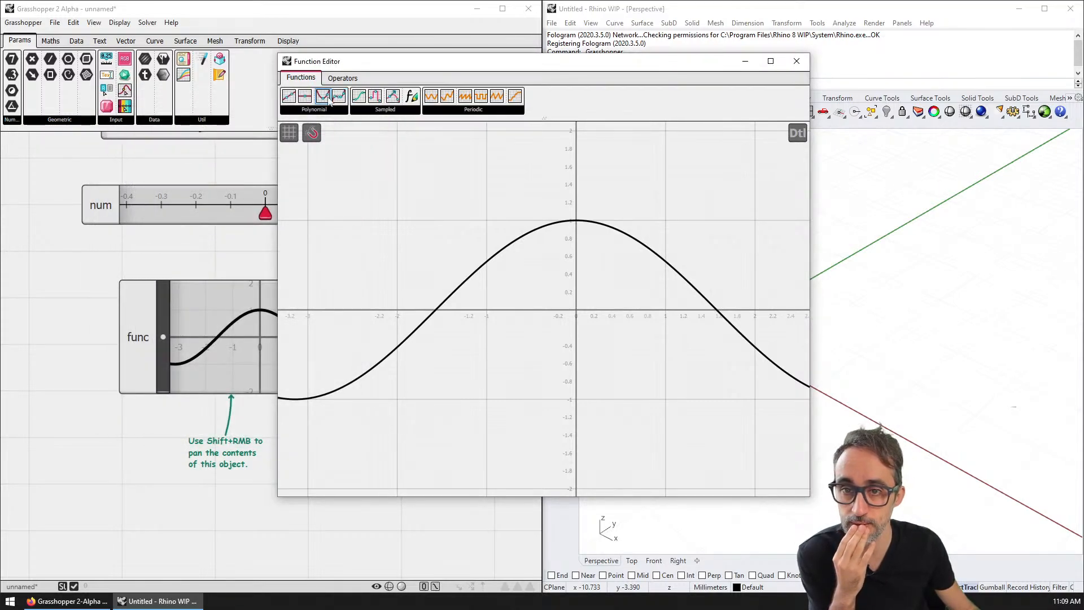
- Look through the Function Editor's available operators and sampled functions, and try to add a periodic function to the graph
{"action": "left_click", "coordinate": [343, 78]}
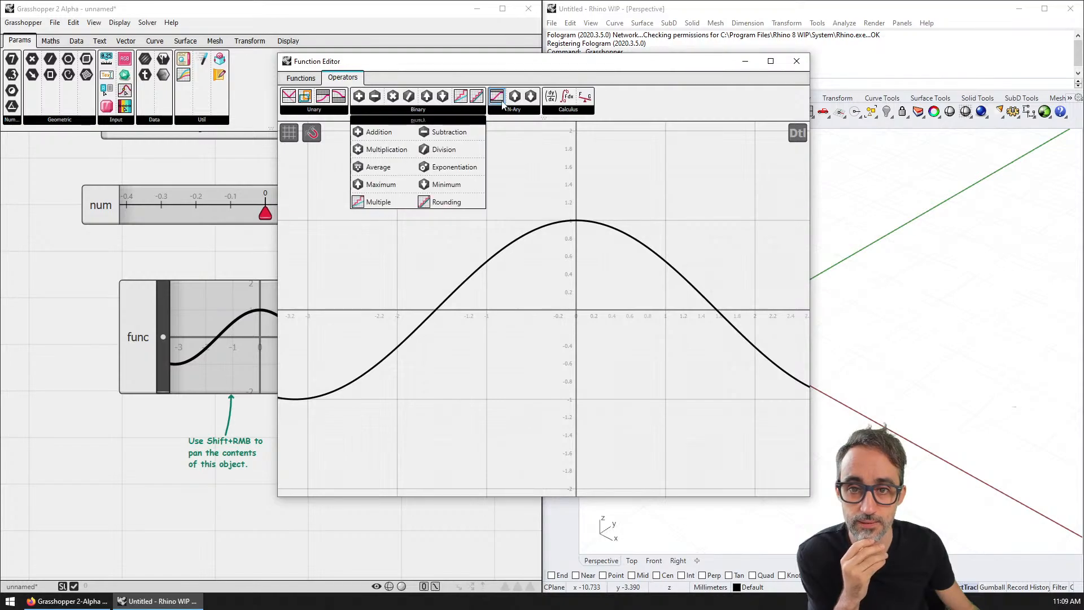
{"action": "mouse_move", "coordinate": [551, 111]}
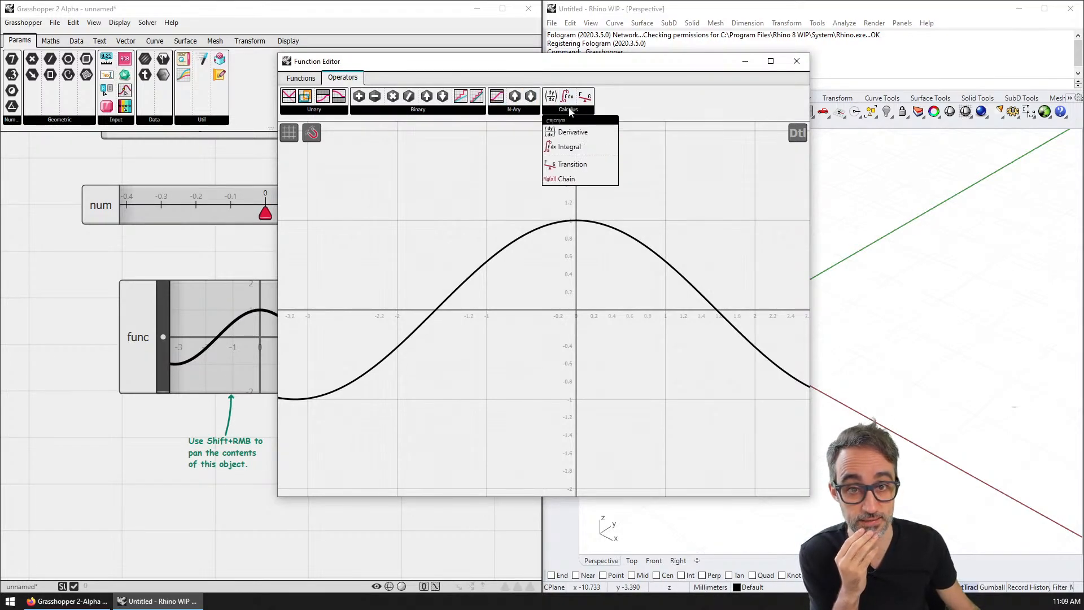
{"action": "mouse_move", "coordinate": [324, 113]}
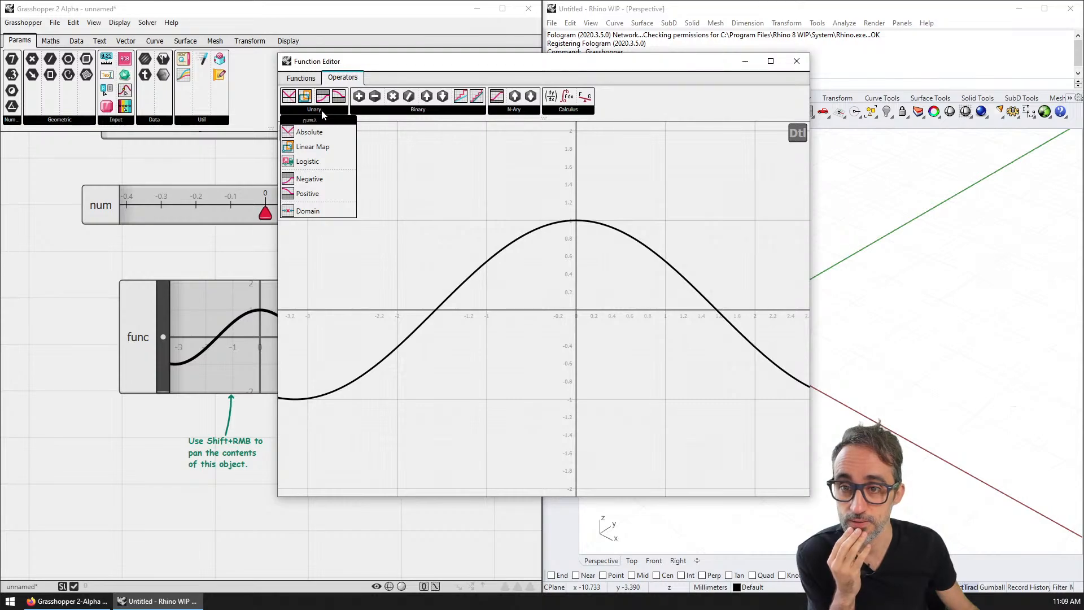
{"action": "left_click", "coordinate": [301, 78]}
{"action": "mouse_move", "coordinate": [394, 111]}
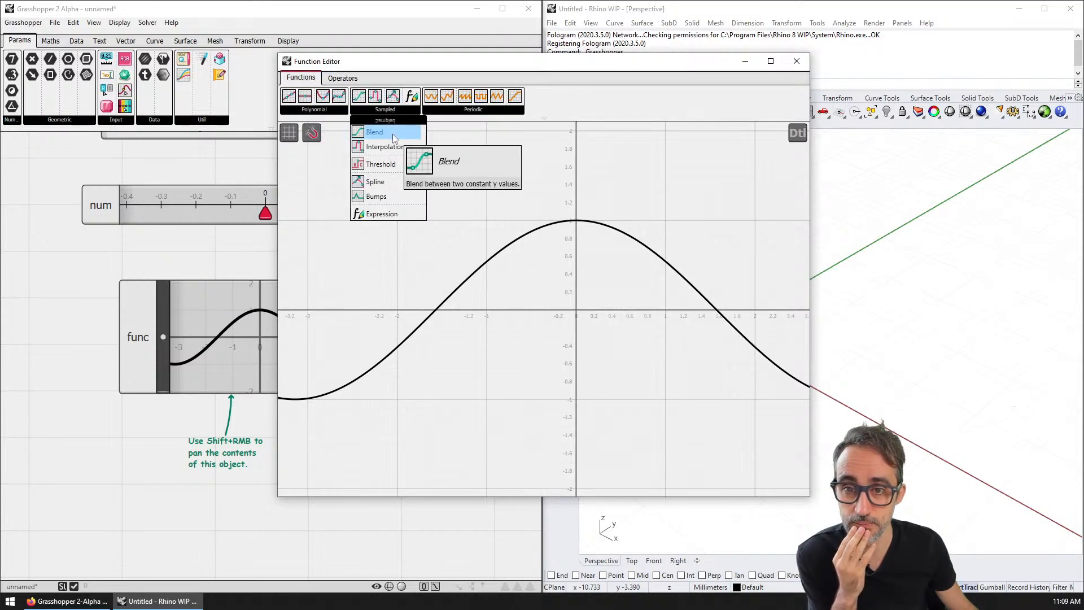
{"action": "left_click_drag", "start_coordinate": [479, 100], "coordinate": [479, 162]}
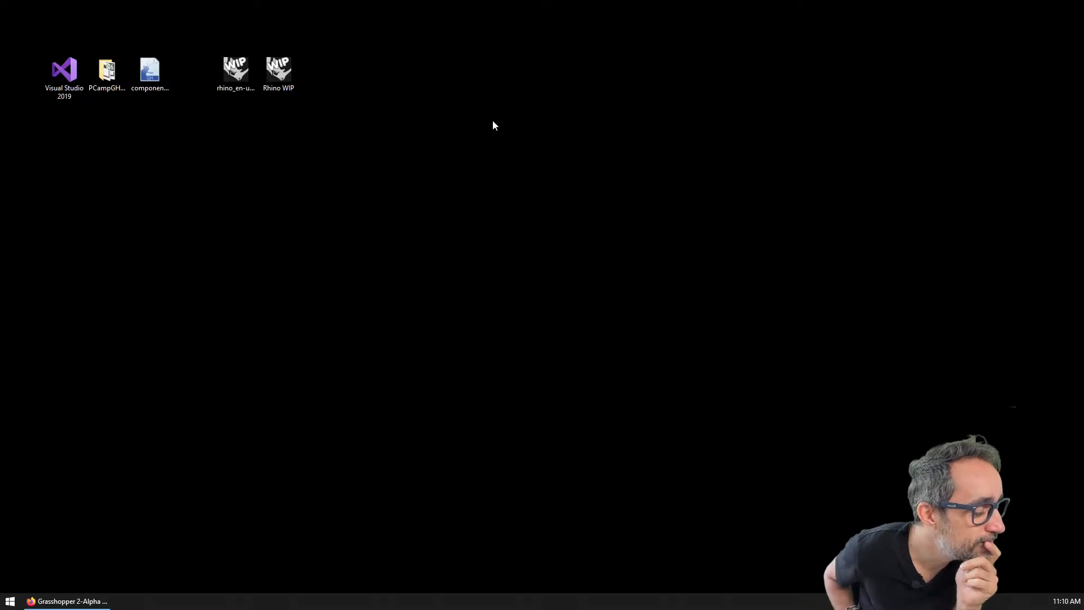
- Start Rhino WIP again and launch Grasshopper 2 with the G2 command
{"action": "double_click", "coordinate": [275, 84]}
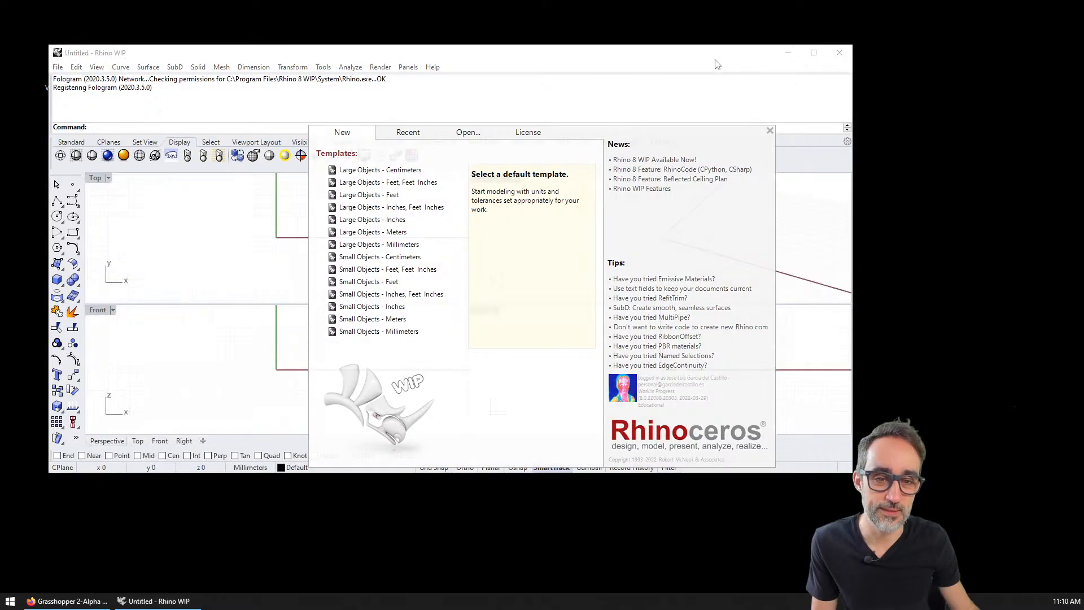
{"action": "key", "text": "super+Left"}
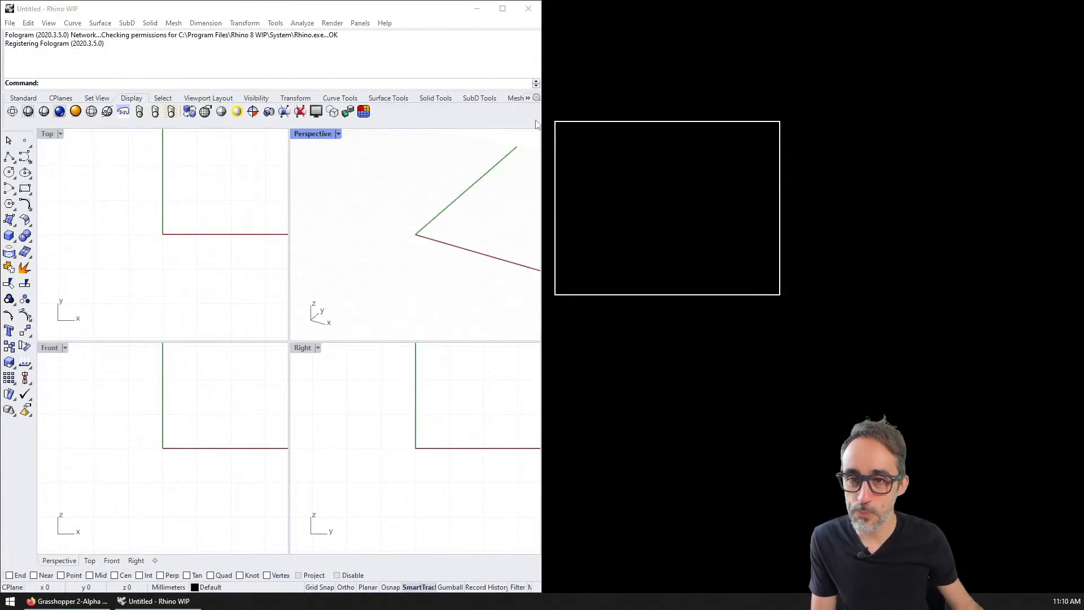
{"action": "left_click", "coordinate": [29, 99]}
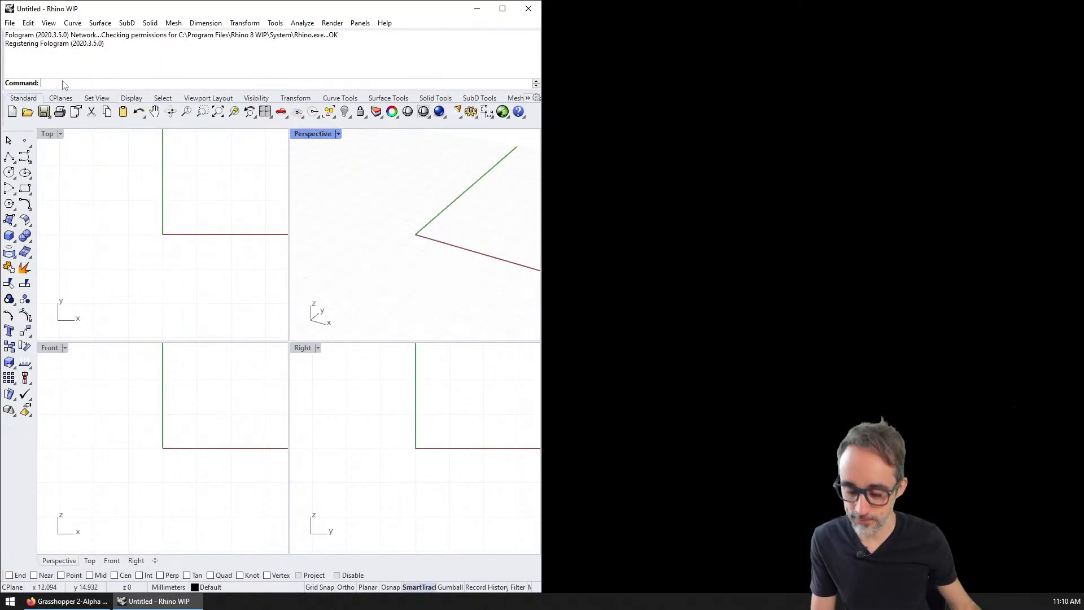
{"action": "type", "text": "G2"}
{"action": "key", "text": "Return"}
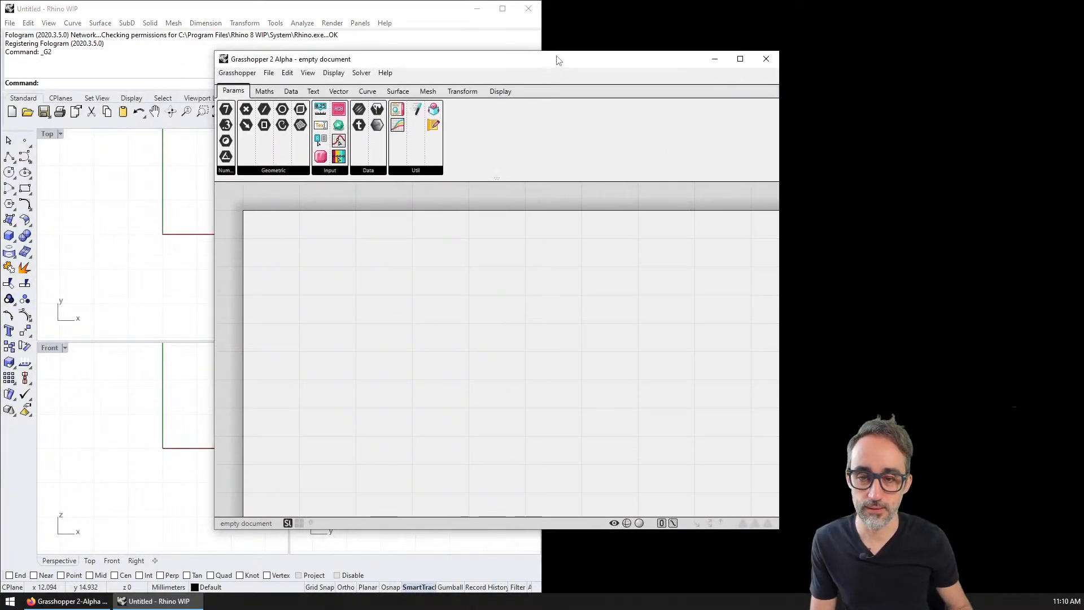
- Arrange the windows side by side, with Grasshopper 2 on the left half of the desktop and Rhino on the right half
{"action": "key", "text": "super+Left"}
{"action": "key", "text": "Escape"}
{"action": "left_click_drag", "start_coordinate": [407, 9], "coordinate": [417, 82]}
{"action": "left_click", "coordinate": [396, 12]}
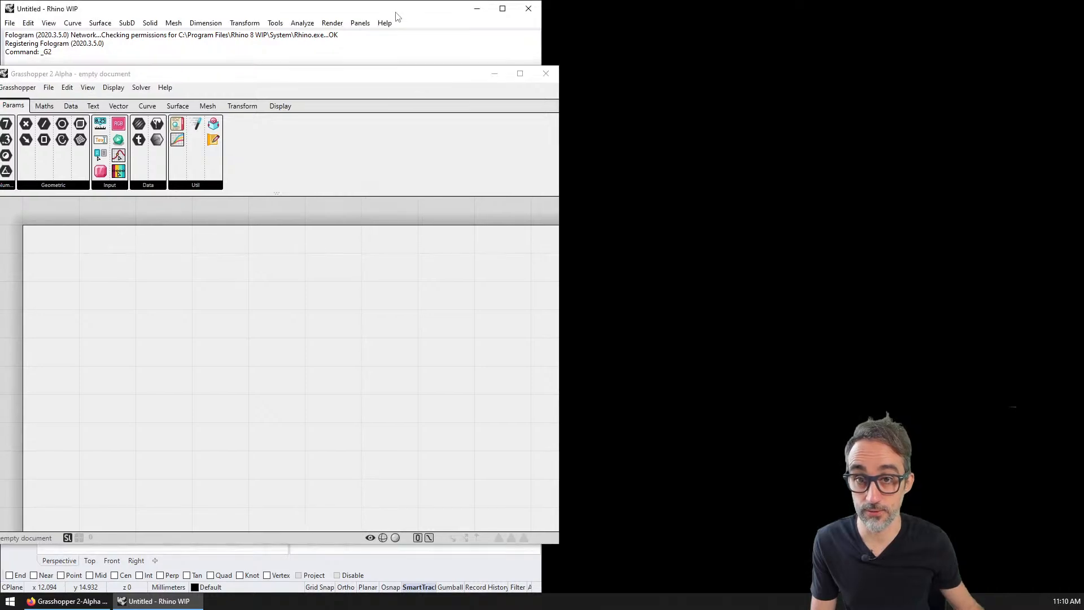
{"action": "key", "text": "super+Right"}
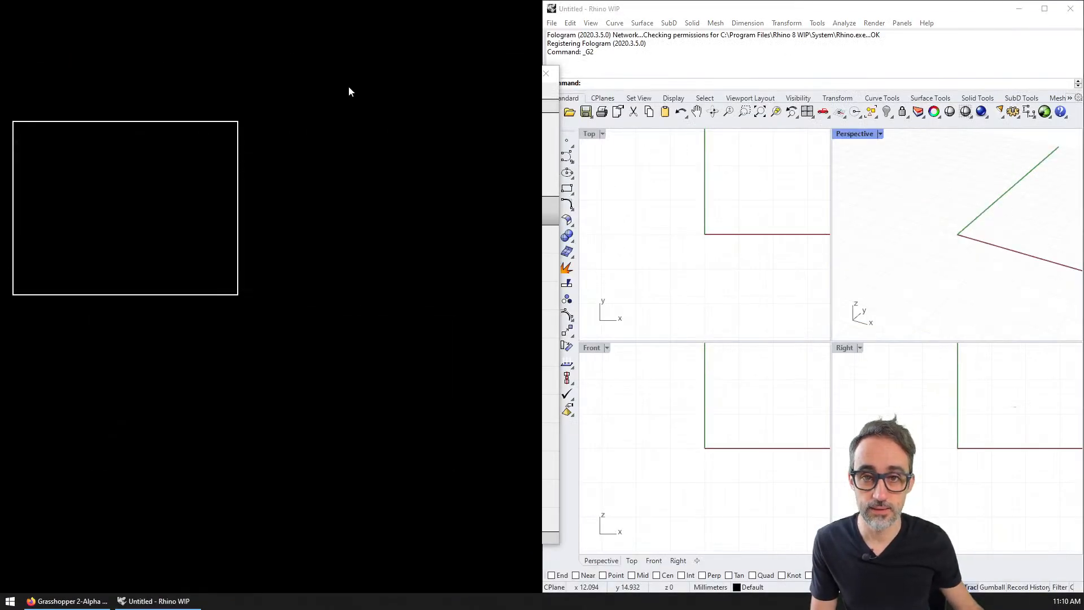
{"action": "key", "text": "Escape"}
{"action": "left_click", "coordinate": [358, 74]}
{"action": "key", "text": "super+Left"}
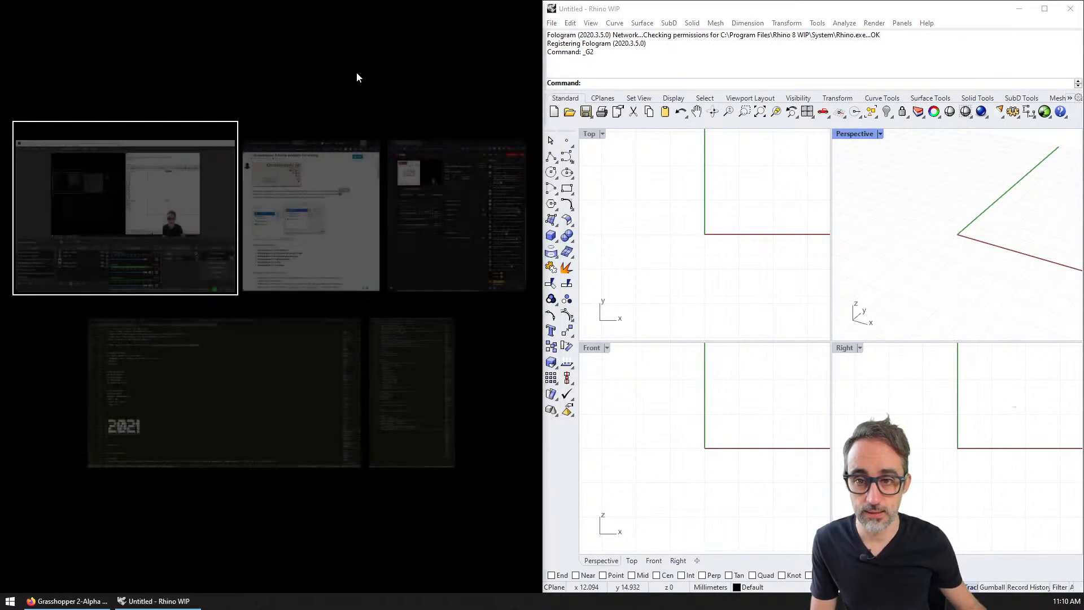
{"action": "key", "text": "Escape"}
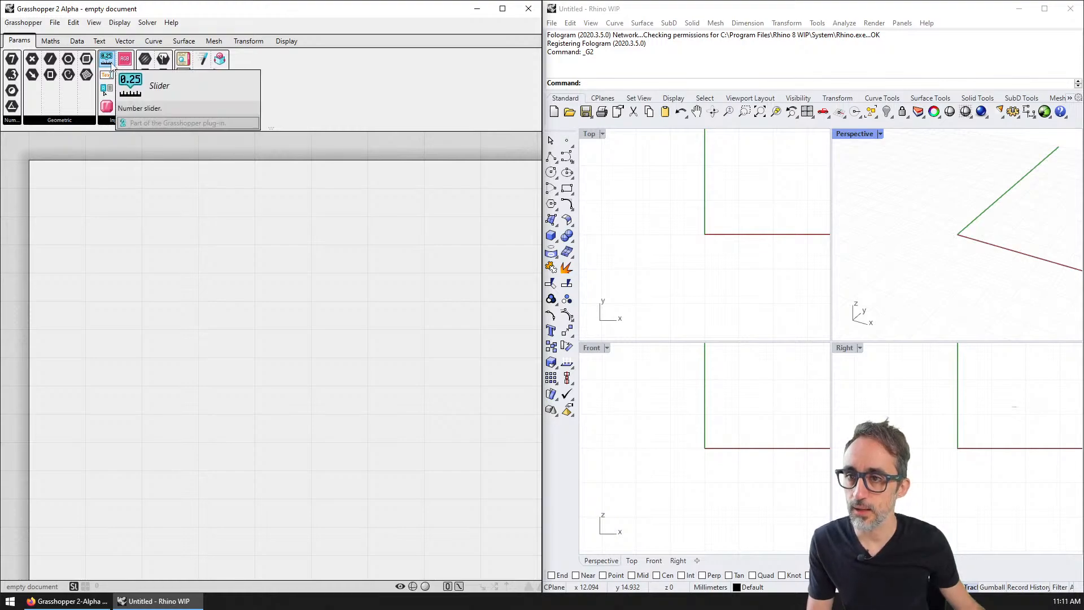
- Add a number slider to the empty canvas and set the upper limit of its domain to 10
{"action": "left_click_drag", "start_coordinate": [106, 58], "coordinate": [173, 272]}
{"action": "scroll", "coordinate": [181, 274], "scroll_direction": "up", "scroll_amount": 2}
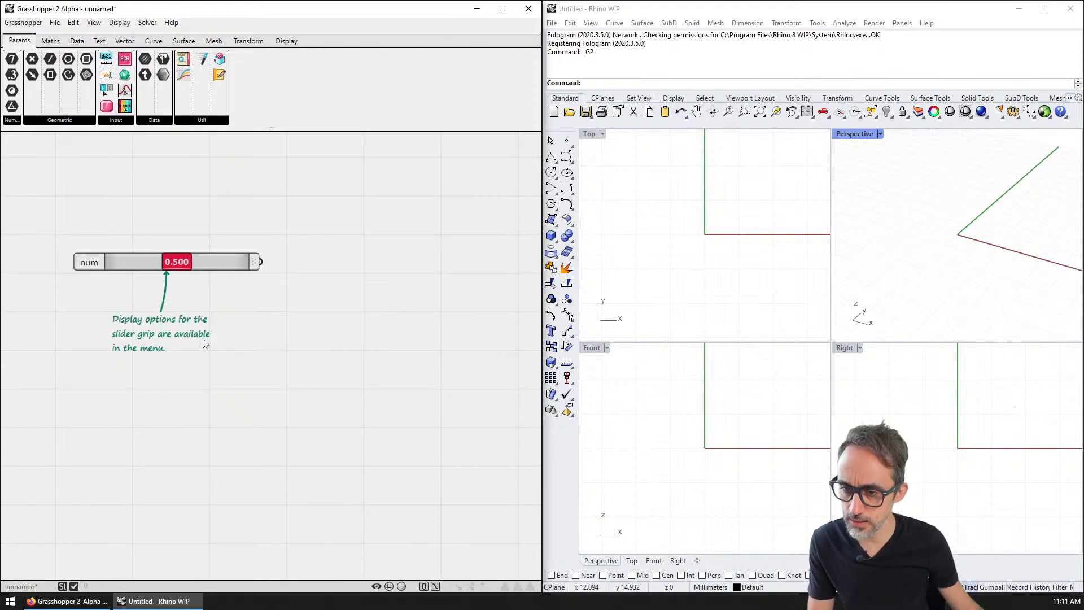
{"action": "left_click", "coordinate": [209, 261]}
{"action": "right_click", "coordinate": [219, 263]}
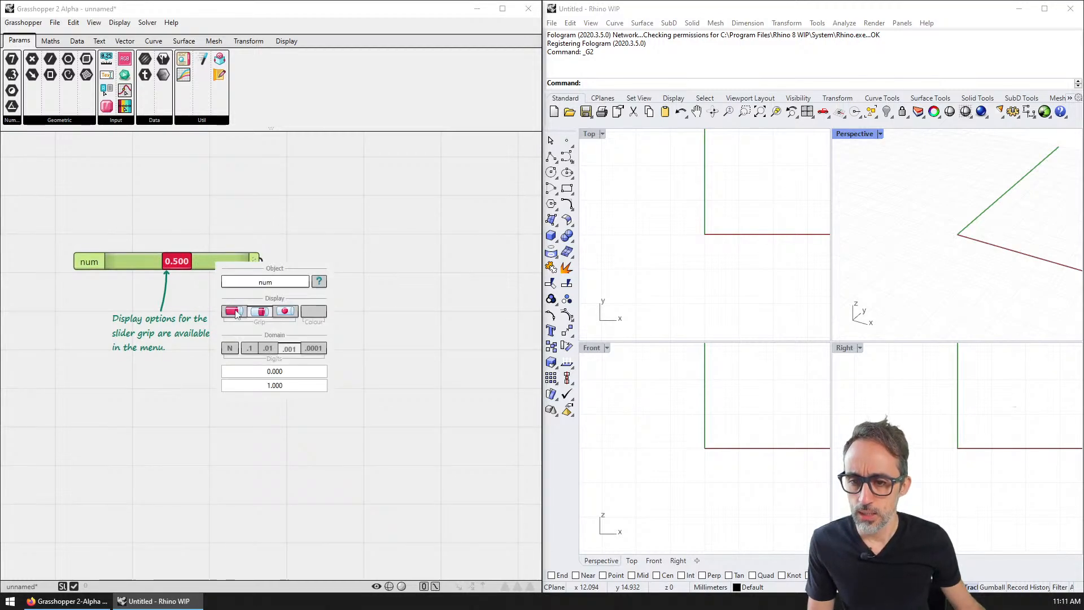
{"action": "double_click", "coordinate": [300, 389]}
{"action": "type", "text": "10"}
{"action": "left_click", "coordinate": [201, 201]}
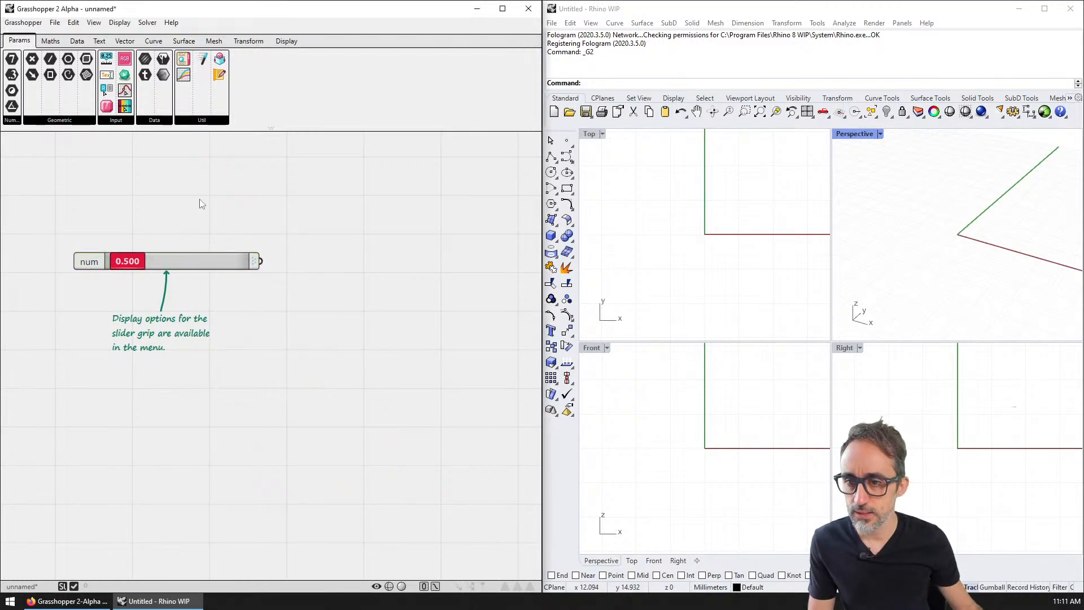
- Find the Point XYZ component by searching for "point" and place it to the right of the slider
{"action": "double_click", "coordinate": [201, 200]}
{"action": "type", "text": "construct"}
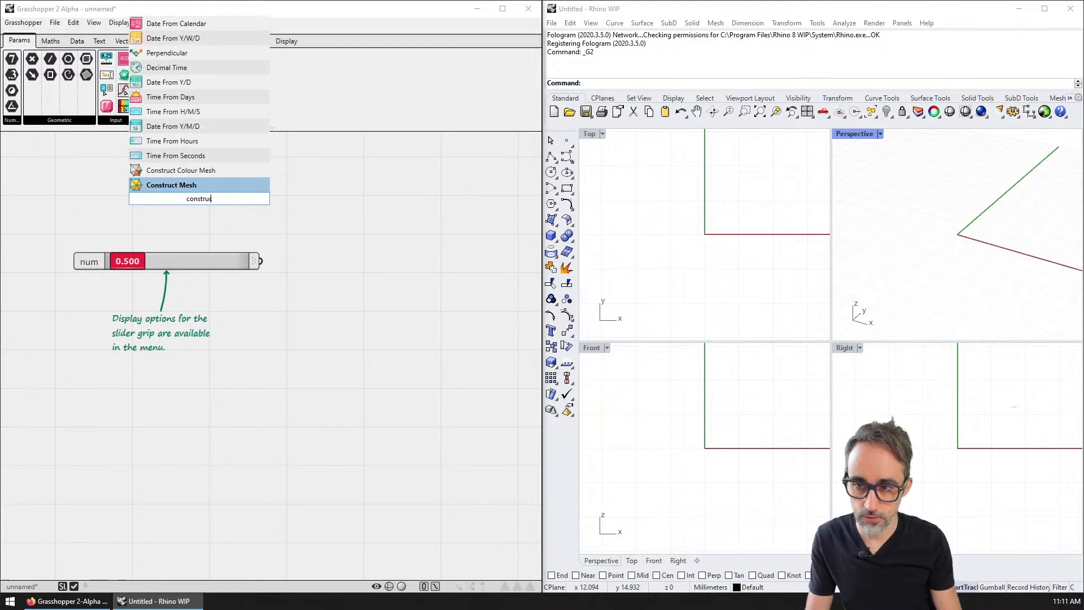
{"action": "type", "text": " po"}
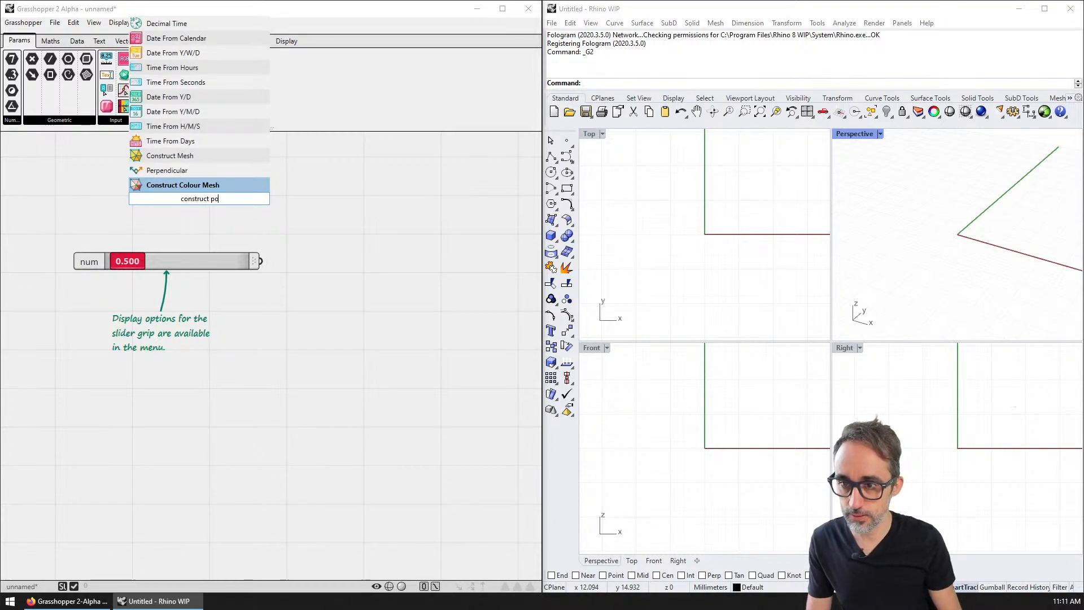
{"action": "type", "text": "int"}
{"action": "key", "text": "ctrl+shift+Left"}
{"action": "key", "text": "ctrl+shift+Left"}
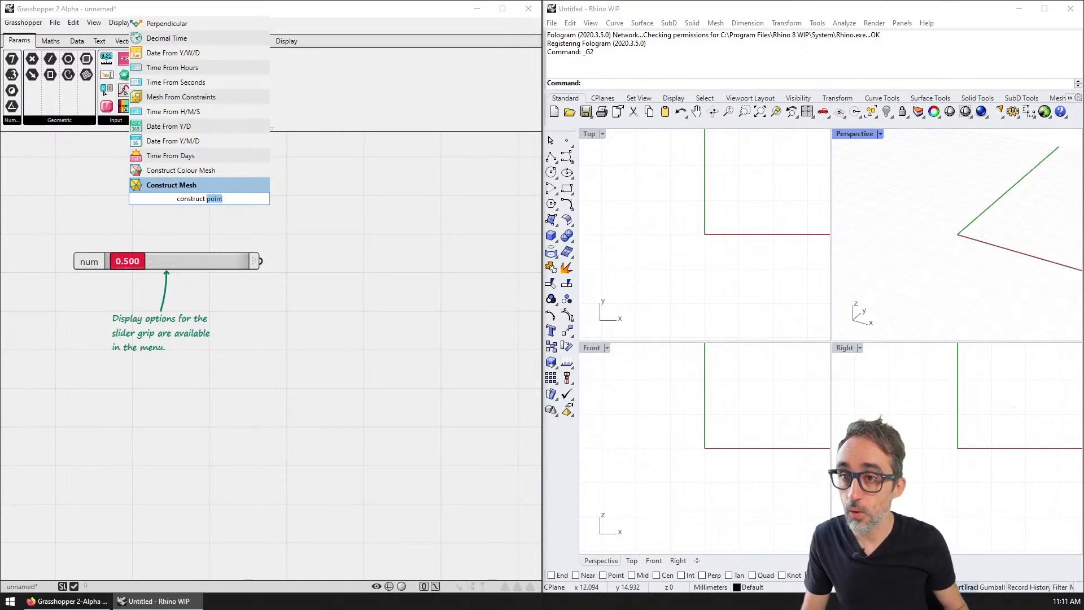
{"action": "type", "text": "point"}
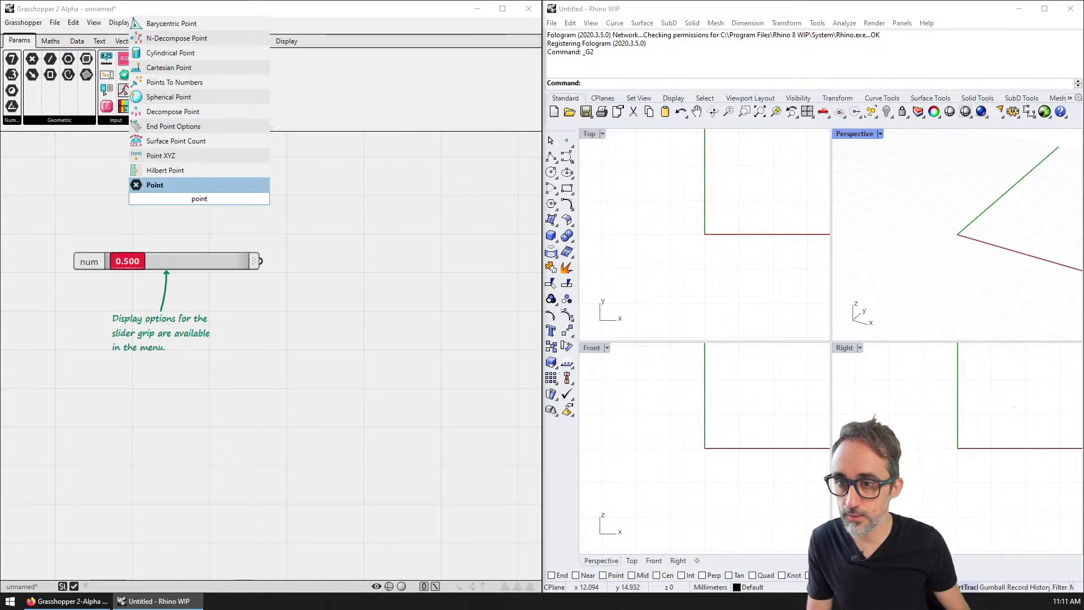
{"action": "key", "text": "Down"}
{"action": "key", "text": "Return"}
{"action": "left_click_drag", "start_coordinate": [199, 198], "coordinate": [372, 270]}
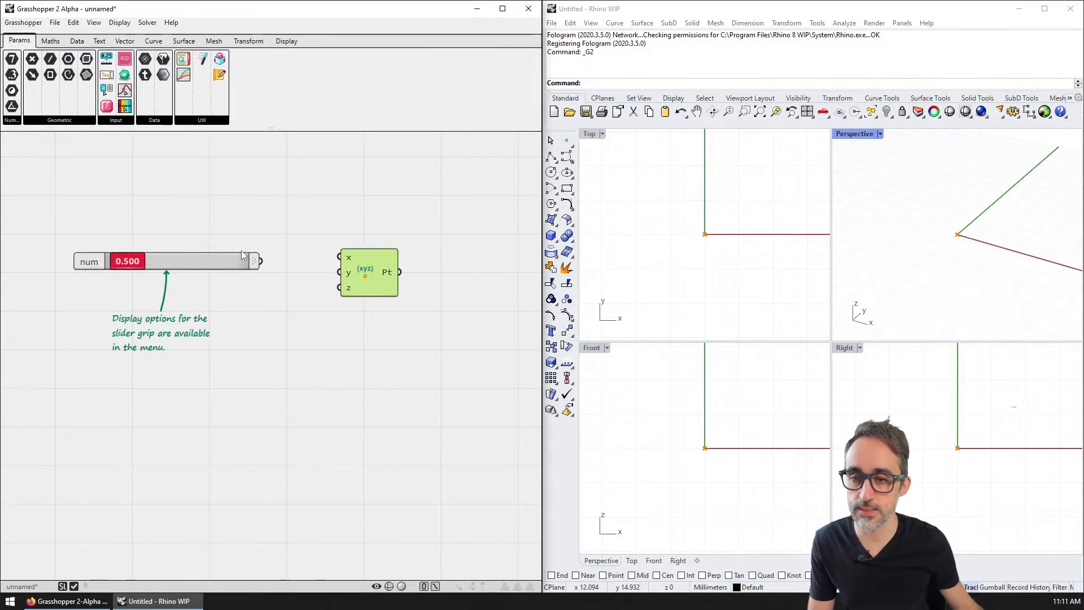
- Connect the slider to the point component's x input, duplicate it twice, and wire the copies to y and z
{"action": "left_click_drag", "start_coordinate": [263, 263], "coordinate": [343, 265]}
{"action": "left_click", "coordinate": [206, 258]}
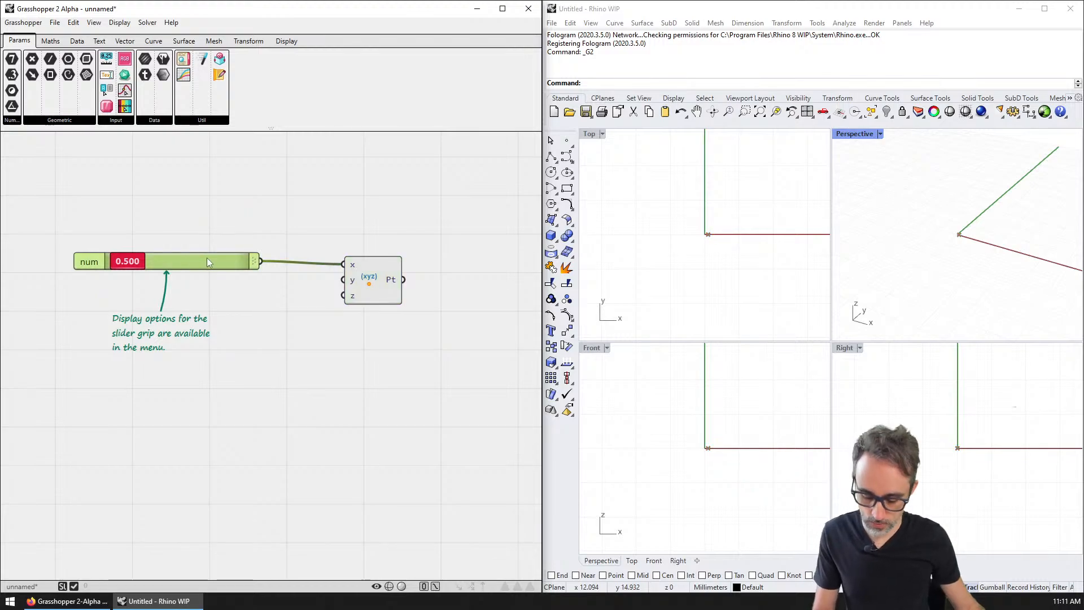
{"action": "key", "text": "ctrl+v"}
{"action": "key", "text": "ctrl+v"}
{"action": "left_click_drag", "start_coordinate": [261, 284], "coordinate": [363, 280]}
{"action": "left_click_drag", "start_coordinate": [261, 284], "coordinate": [345, 280]}
{"action": "left_click_drag", "start_coordinate": [261, 307], "coordinate": [377, 269]}
{"action": "left_click", "coordinate": [325, 310]}
{"action": "left_click", "coordinate": [302, 331]}
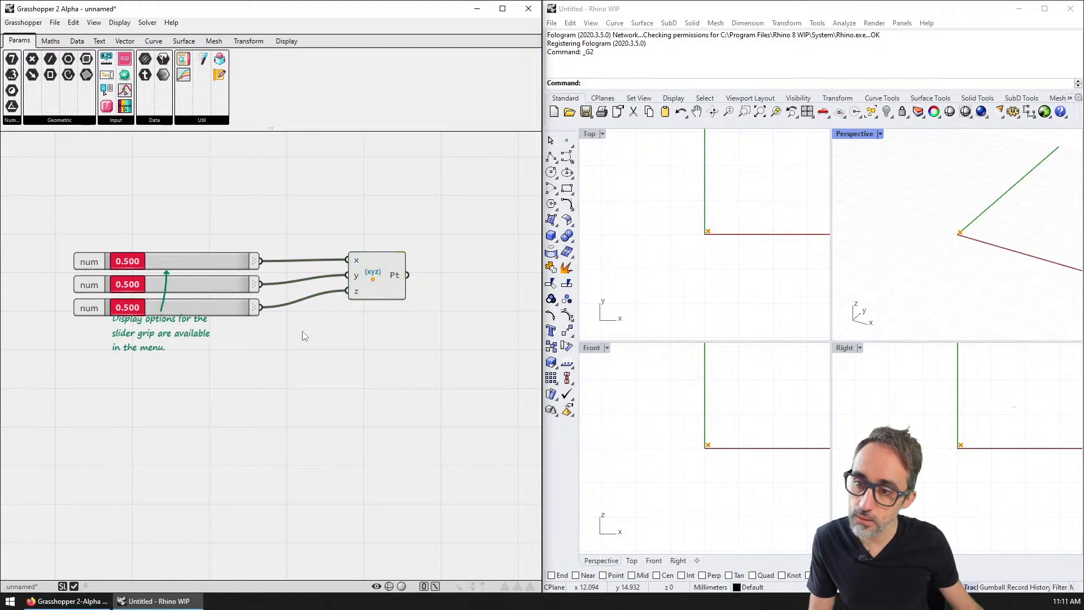
- Delete the sliders feeding y and z, and place one fresh copy of the x slider directly below it
{"action": "left_click", "coordinate": [215, 308]}
{"action": "key", "text": "Delete"}
{"action": "left_click_drag", "start_coordinate": [170, 263], "coordinate": [192, 256]}
{"action": "left_click", "coordinate": [187, 316]}
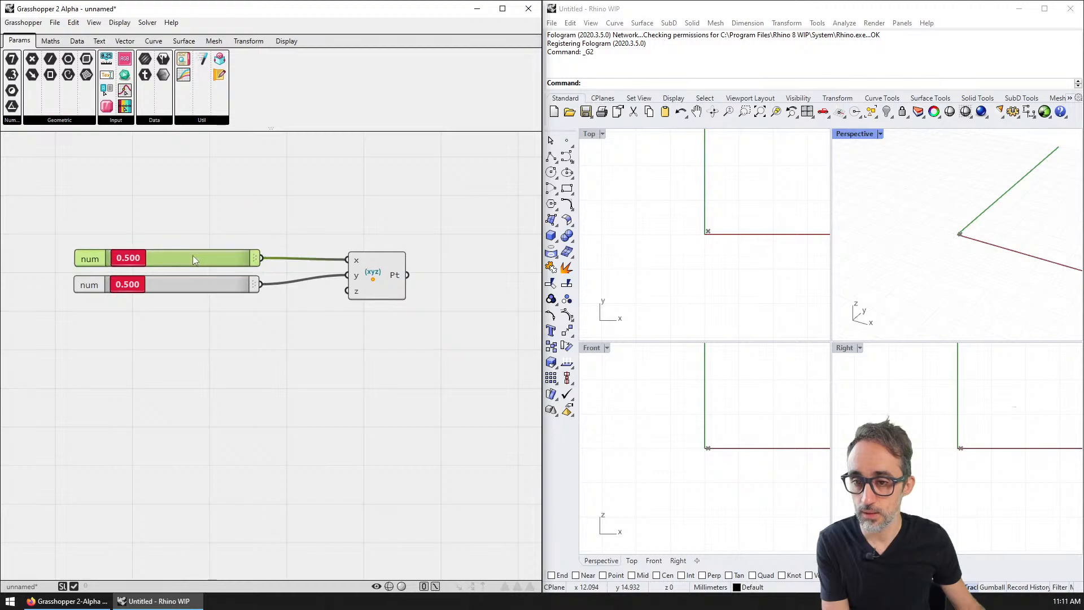
{"action": "left_click", "coordinate": [230, 322]}
{"action": "left_click", "coordinate": [203, 279]}
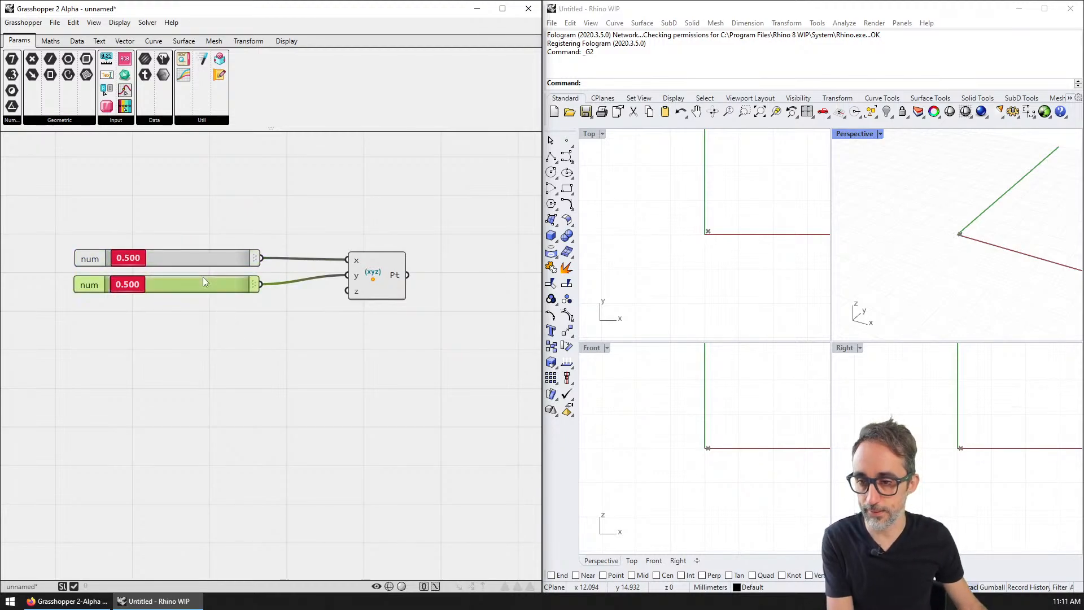
{"action": "key", "text": "Delete"}
{"action": "left_click", "coordinate": [205, 260]}
{"action": "key", "text": "ctrl+c"}
{"action": "key", "text": "ctrl+v"}
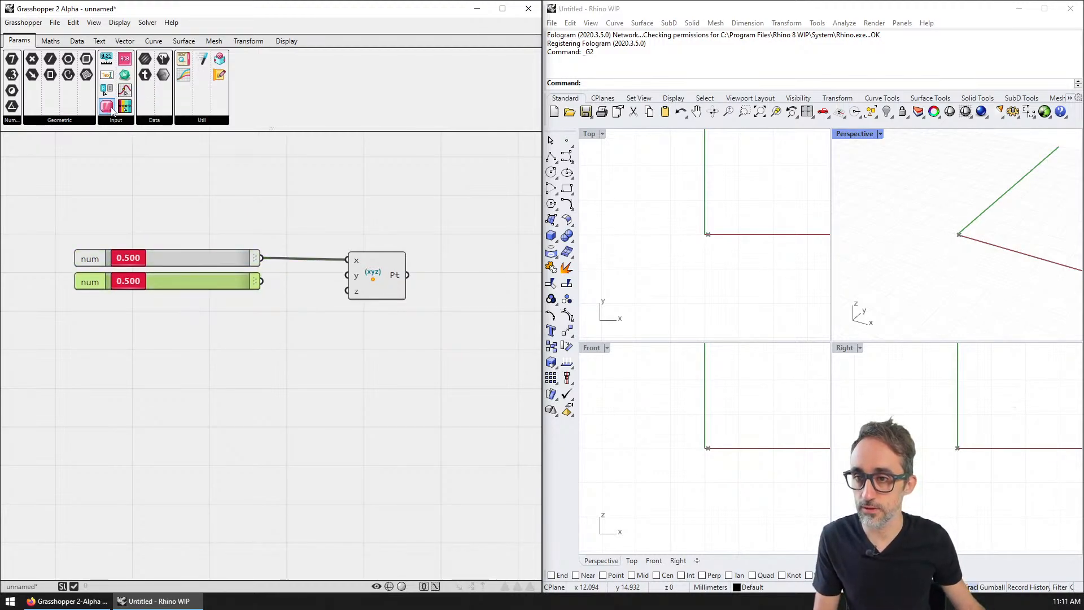
- Add a custom value object below the two sliders and set its value to 0
{"action": "left_click_drag", "start_coordinate": [143, 289], "coordinate": [177, 311]}
{"action": "double_click", "coordinate": [177, 311]}
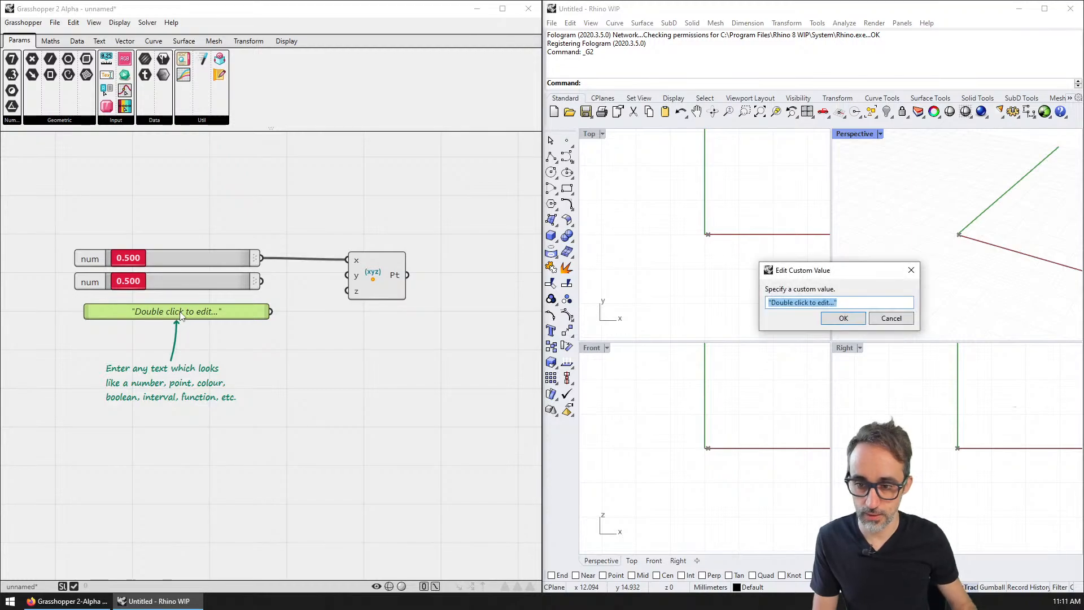
{"action": "type", "text": "0"}
{"action": "key", "text": "Return"}
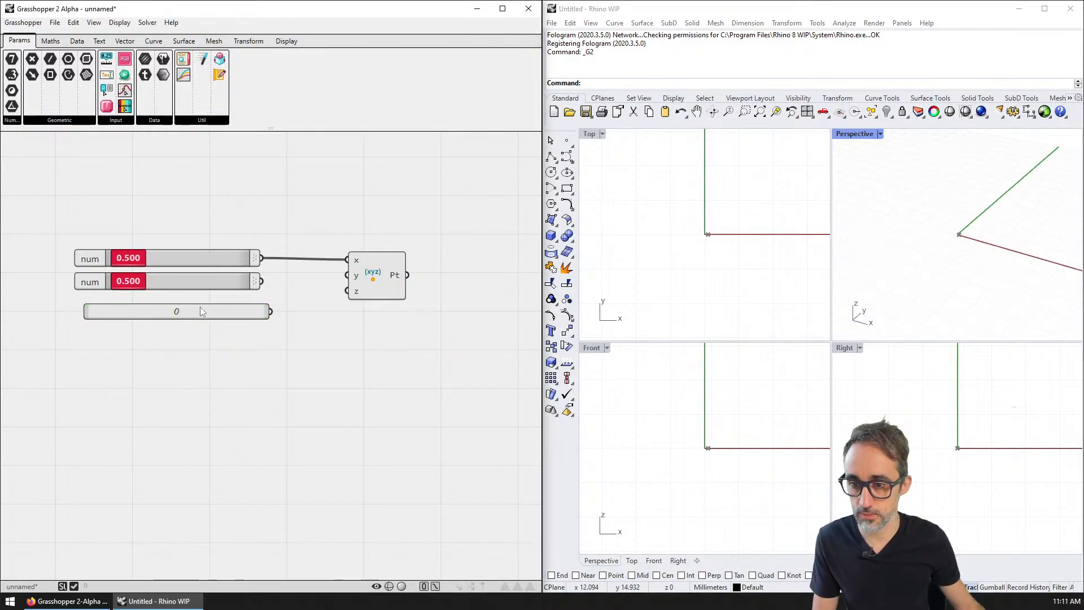
- Align the 0 value under the sliders, wire the second slider to y and the value to z, and move the point component closer
{"action": "left_click_drag", "start_coordinate": [200, 306], "coordinate": [196, 302]}
{"action": "left_click_drag", "start_coordinate": [261, 280], "coordinate": [347, 275]}
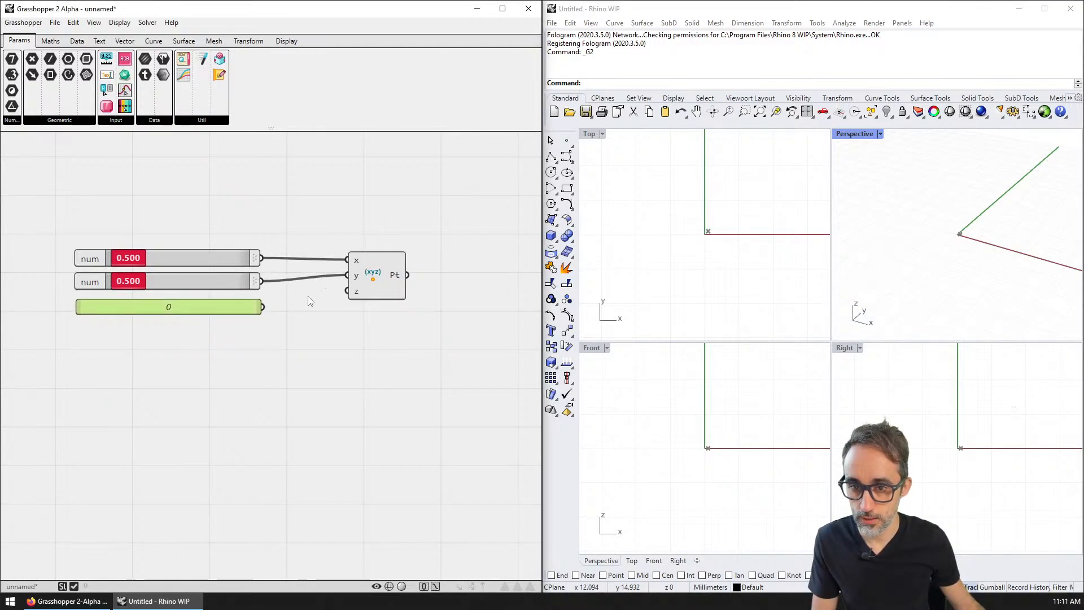
{"action": "left_click_drag", "start_coordinate": [263, 307], "coordinate": [347, 291]}
{"action": "left_click_drag", "start_coordinate": [378, 275], "coordinate": [351, 277]}
{"action": "scroll", "coordinate": [243, 319], "scroll_direction": "up", "scroll_amount": 2}
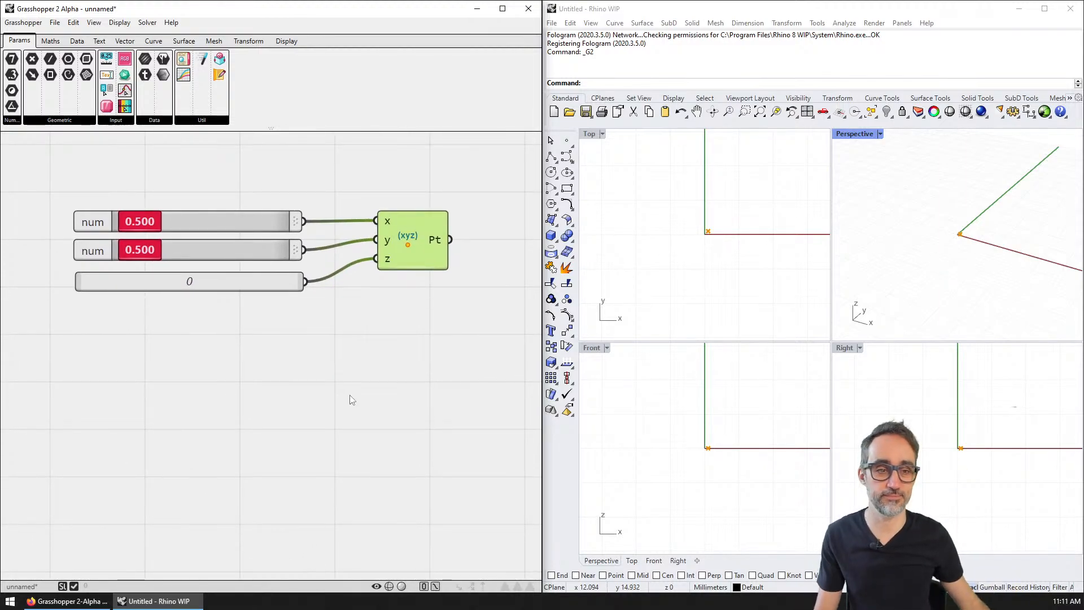
- Maximize Rhino's Perspective viewport and adjust both the model view and the canvas view around the point setup
{"action": "double_click", "coordinate": [854, 134]}
{"action": "mouse_move", "coordinate": [789, 290]}
{"action": "right_mouse_down"}
{"action": "mouse_move", "coordinate": [777, 307]}
{"action": "mouse_move", "coordinate": [800, 258]}
{"action": "mouse_move", "coordinate": [796, 288]}
{"action": "right_mouse_up"}
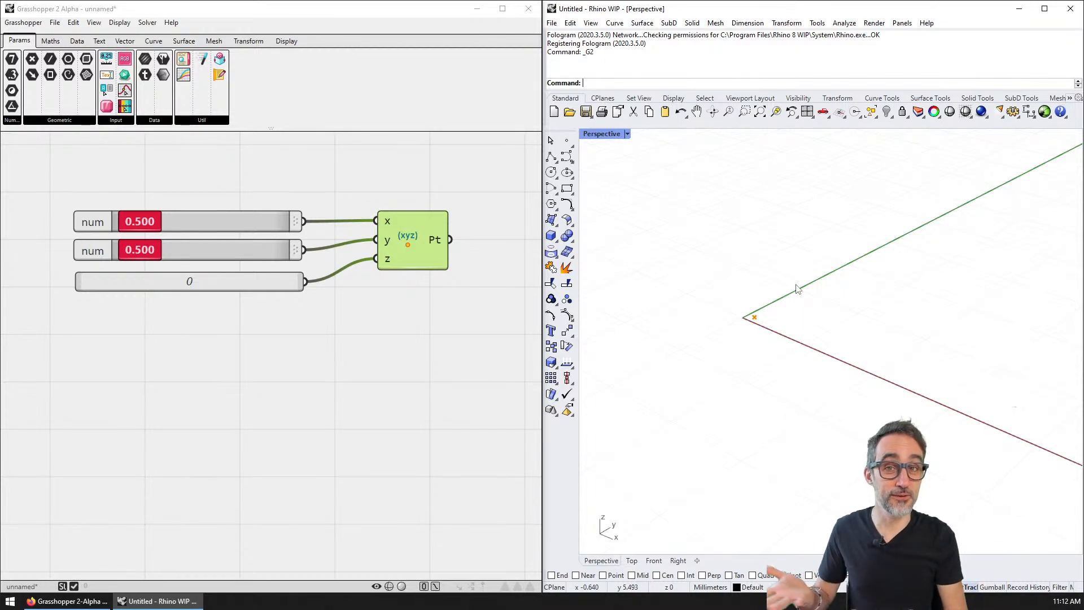
{"action": "left_click", "coordinate": [439, 318]}
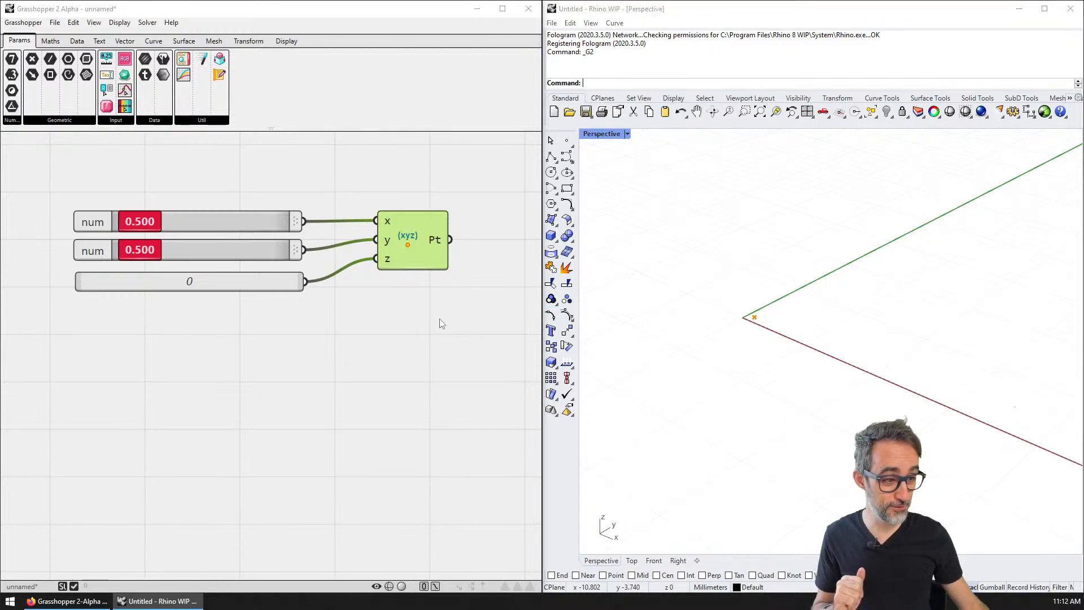
{"action": "right_click_drag", "start_coordinate": [377, 166], "coordinate": [380, 190]}
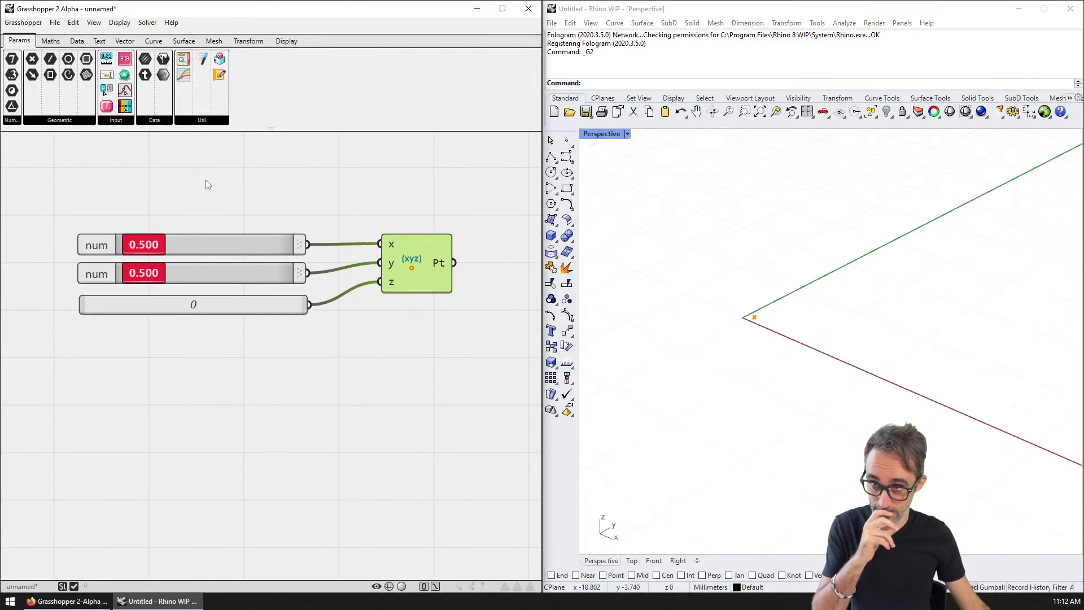
- Save the definition to the Desktop as memorial-gh2-test in the Grasshopper 2 (*.ghz) format
{"action": "left_click", "coordinate": [23, 22]}
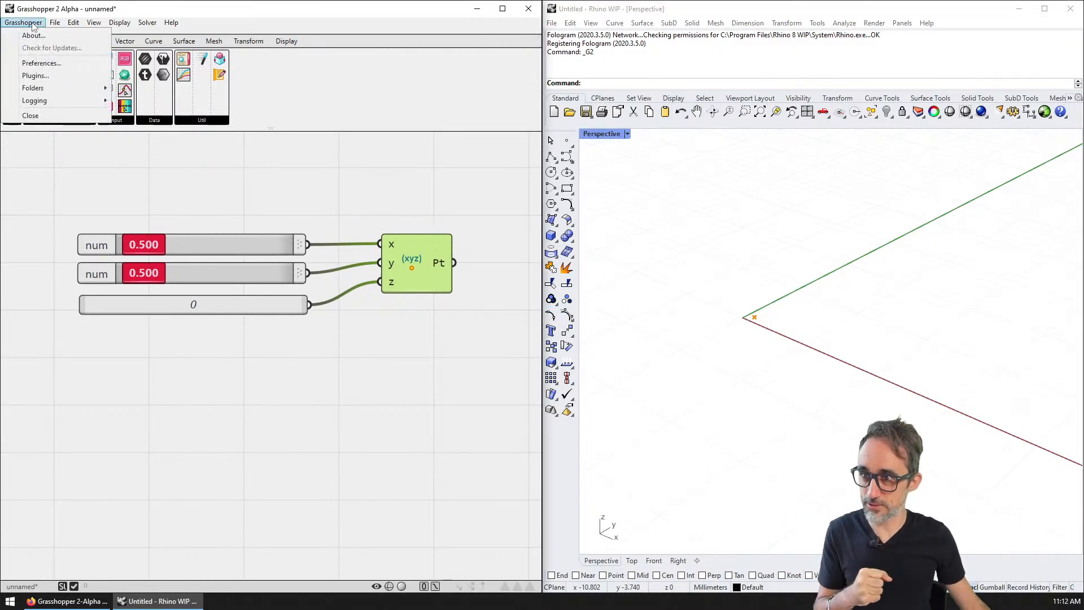
{"action": "mouse_move", "coordinate": [57, 25]}
{"action": "left_click", "coordinate": [84, 113]}
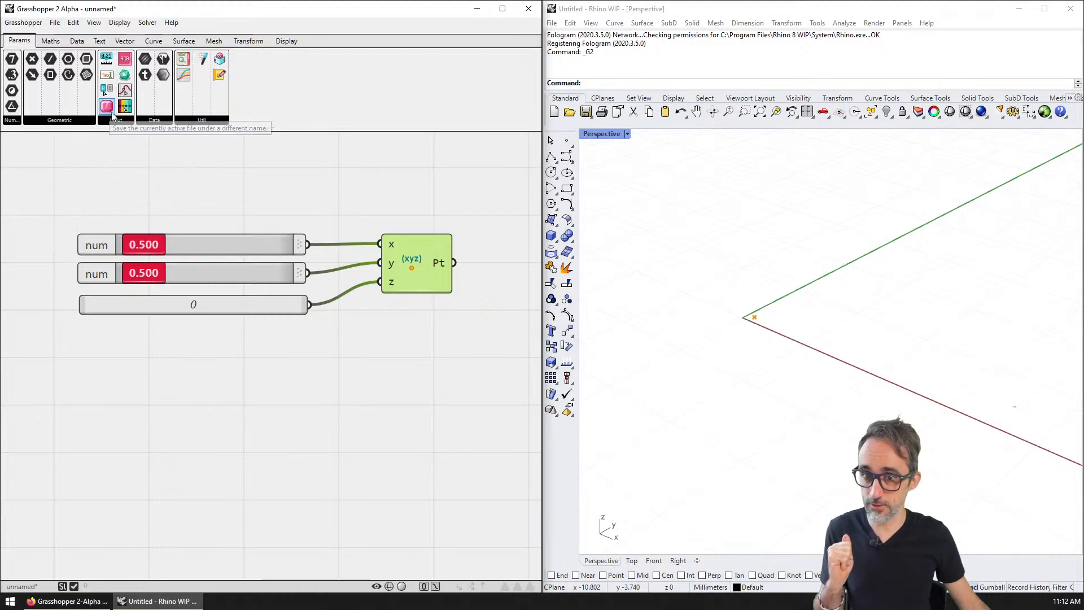
{"action": "left_click_drag", "start_coordinate": [377, 174], "coordinate": [455, 65]}
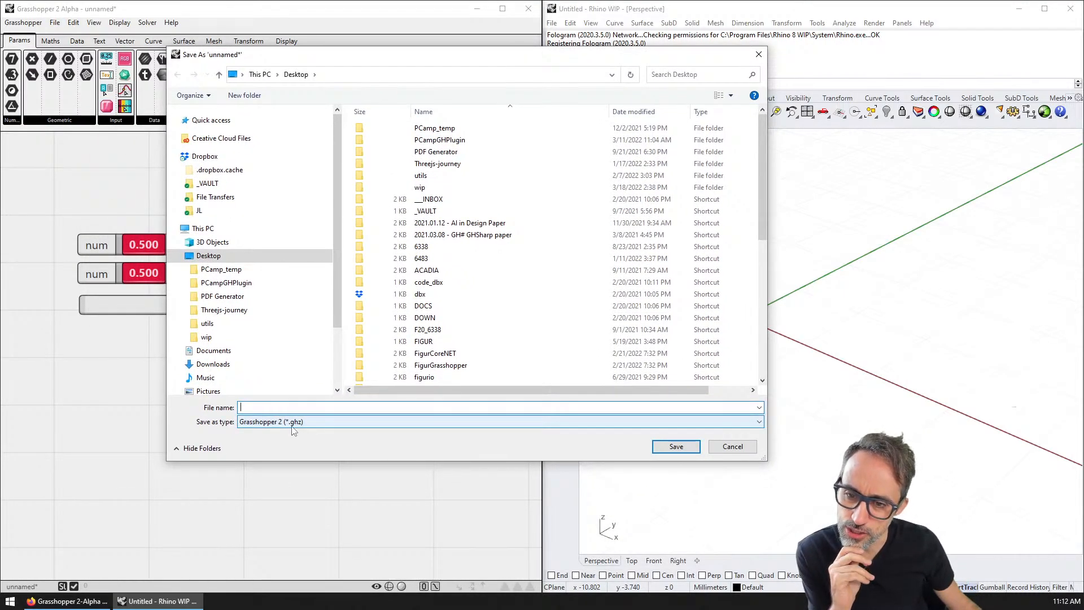
{"action": "left_click", "coordinate": [309, 422]}
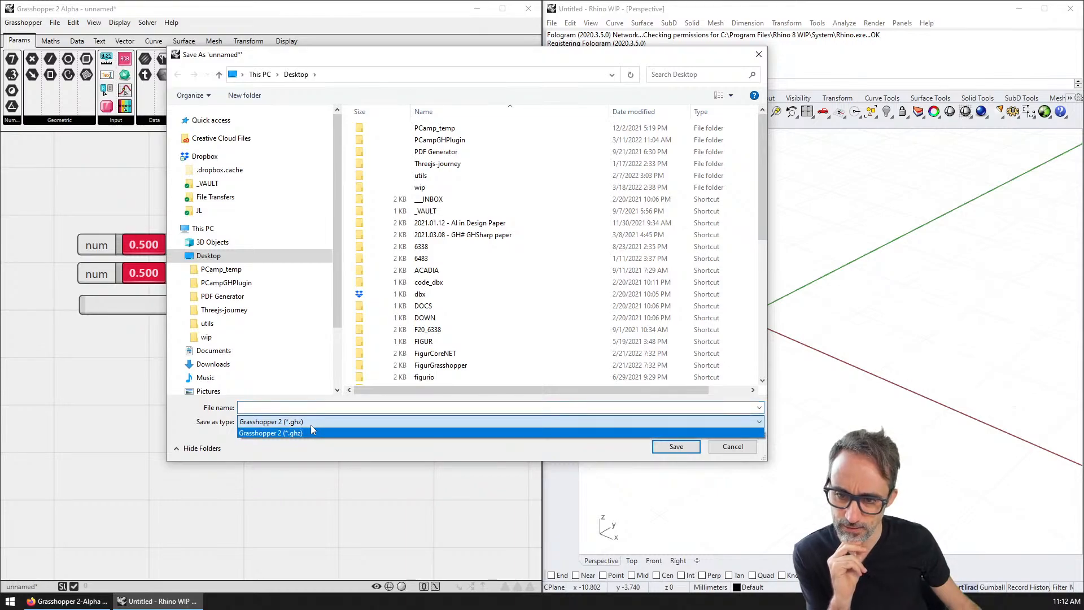
{"action": "left_click", "coordinate": [310, 431]}
{"action": "left_click", "coordinate": [302, 407]}
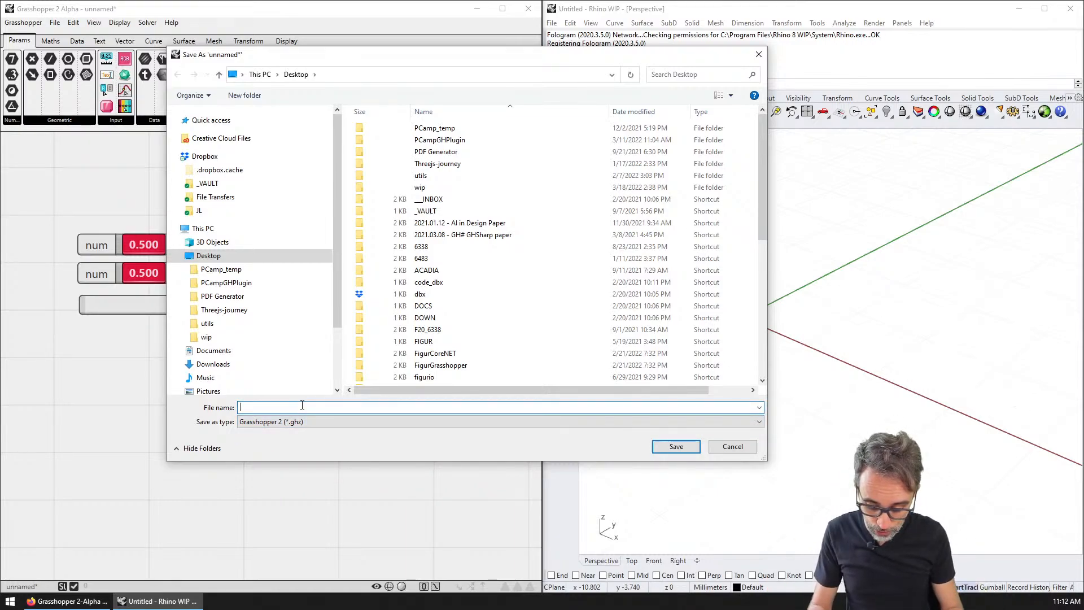
{"action": "type", "text": "memorial-gh2-test"}
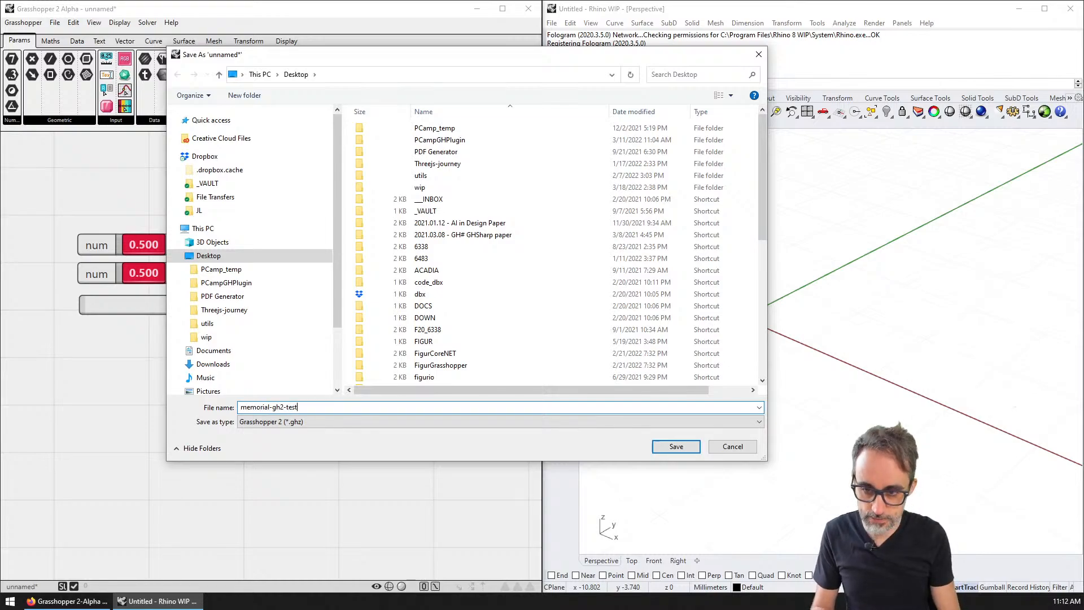
{"action": "key", "text": "Return"}
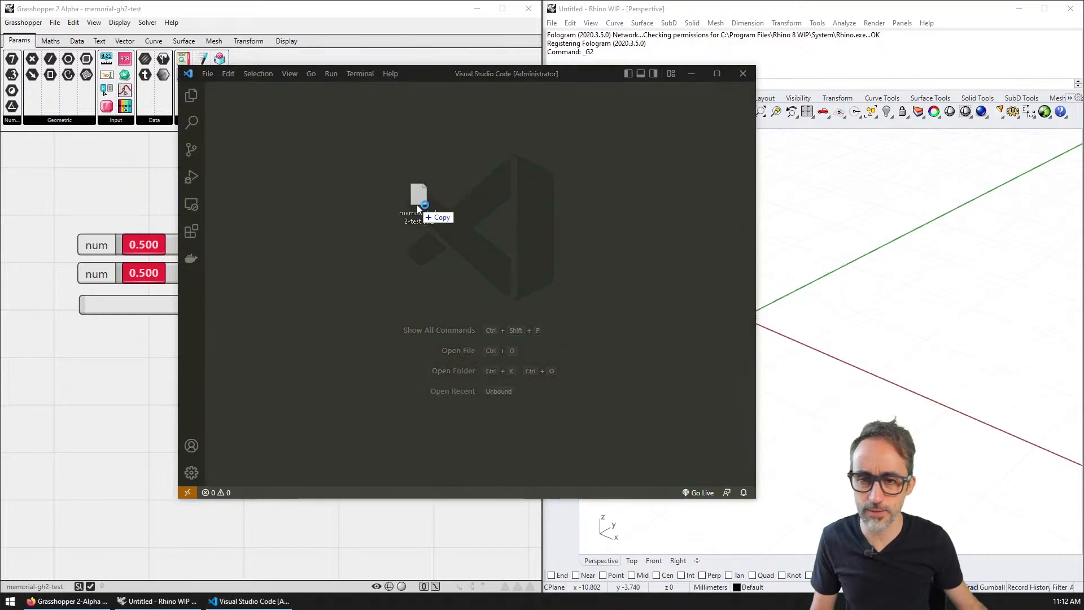
- Switch to Visual Studio Code and open memorial-gh2-test.ghz with the built-in text editor in a maximized window to inspect its raw contents
{"action": "left_click_drag", "start_coordinate": [416, 206], "coordinate": [424, 209]}
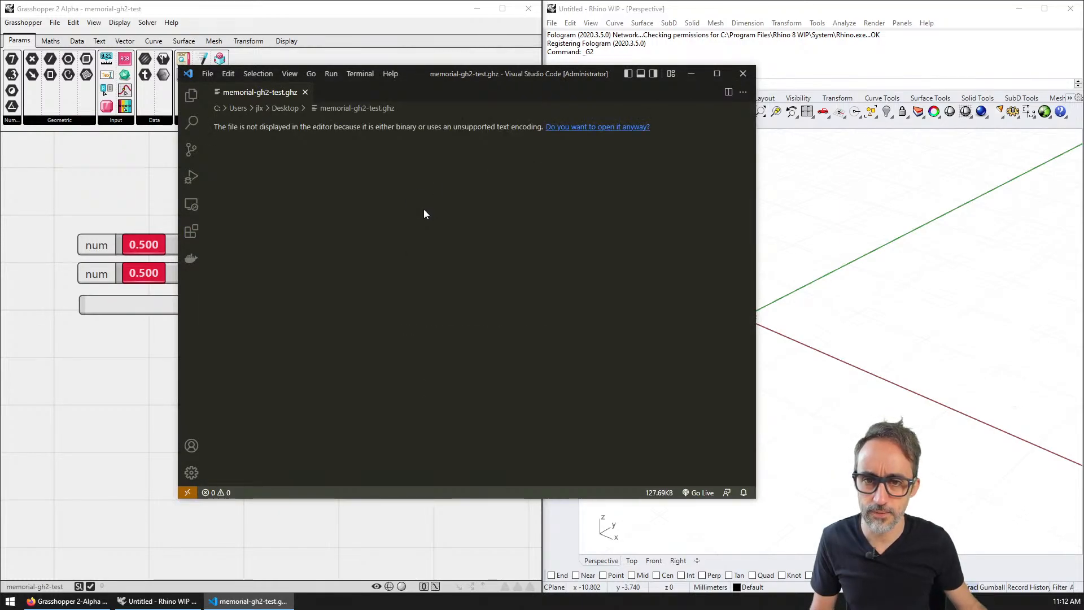
{"action": "left_click", "coordinate": [605, 126]}
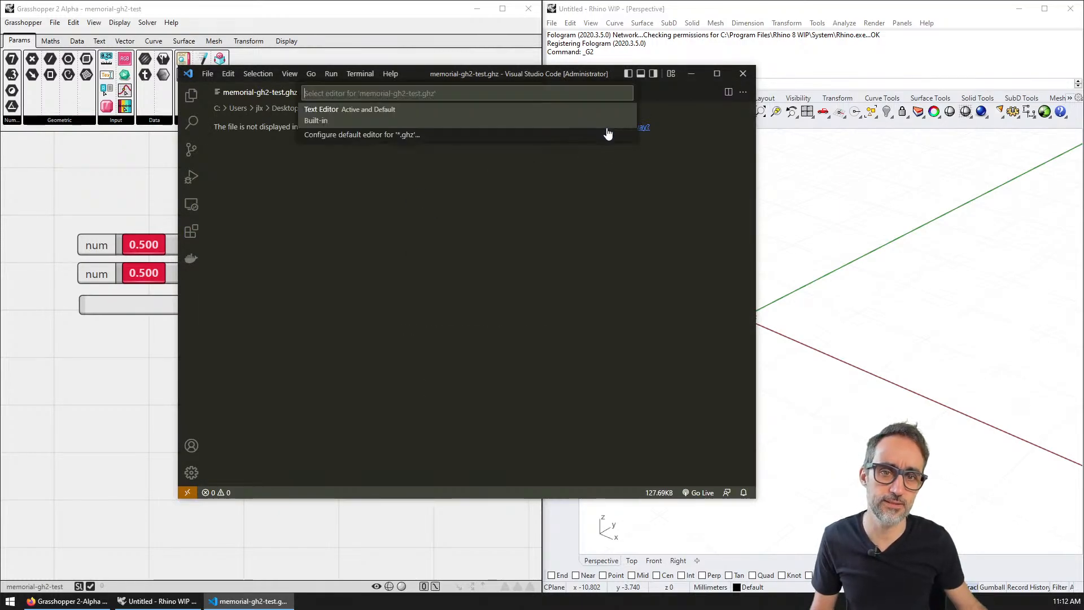
{"action": "left_click", "coordinate": [409, 121]}
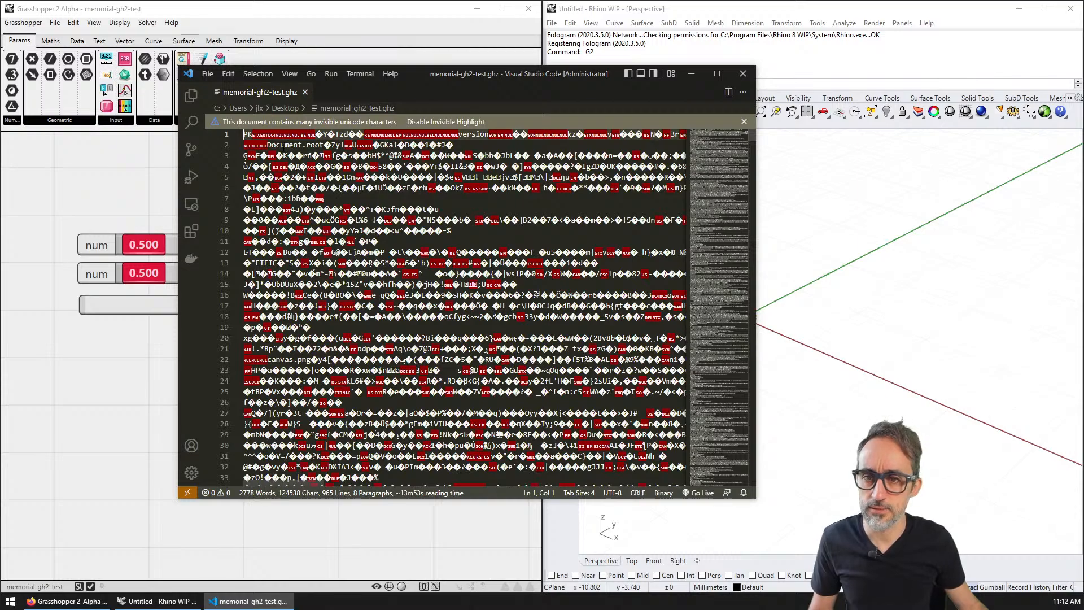
{"action": "left_click", "coordinate": [717, 74]}
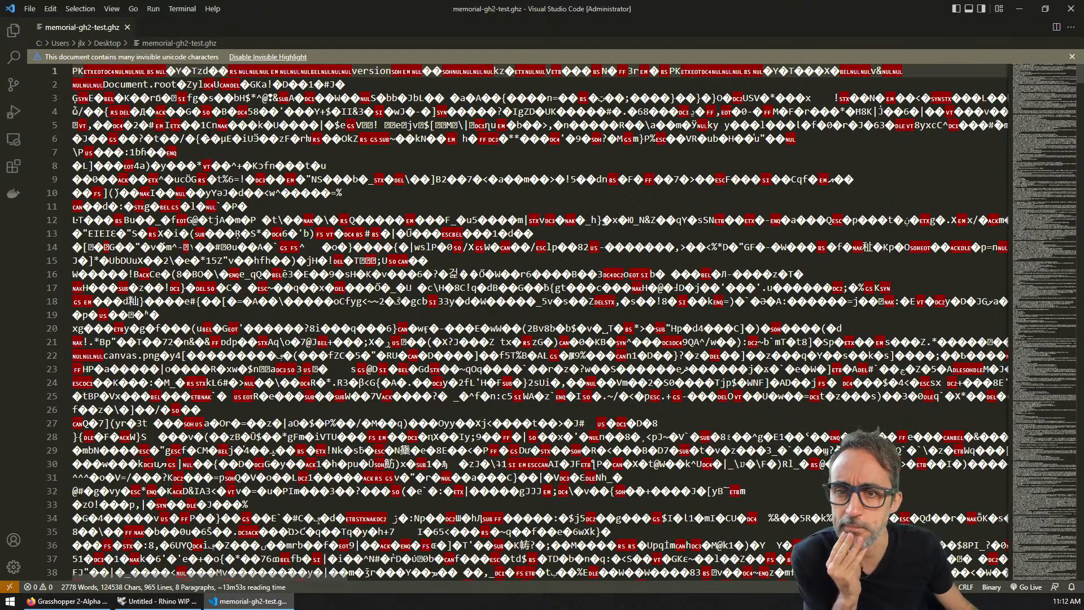
- Close memorial-gh2-test.ghz and Visual Studio Code, and return to the Grasshopper 2 canvas
{"action": "left_click", "coordinate": [128, 27]}
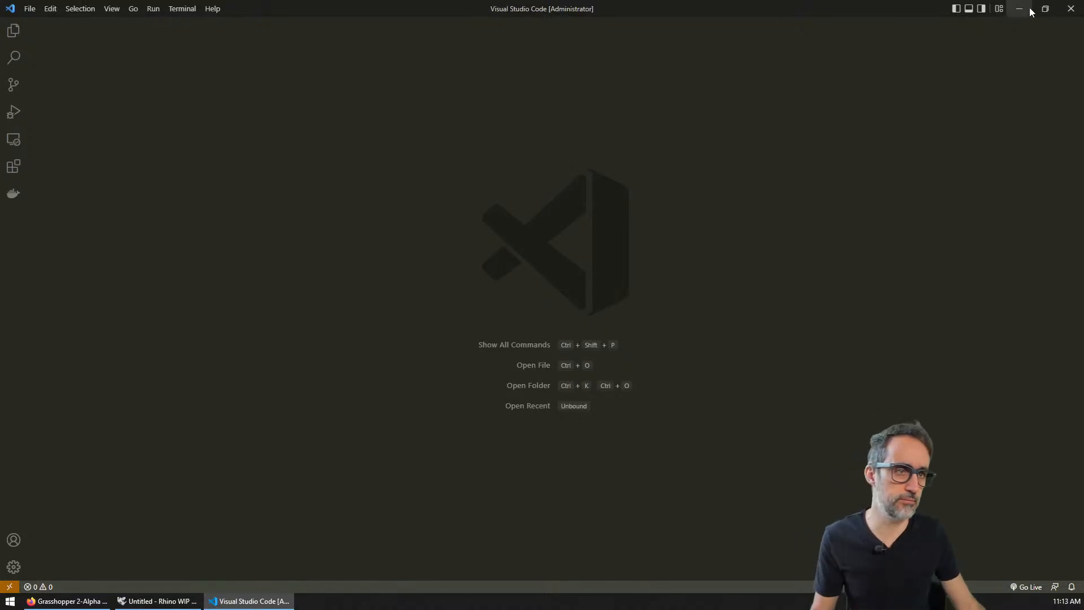
{"action": "left_click", "coordinate": [1070, 8]}
{"action": "left_click", "coordinate": [506, 239]}
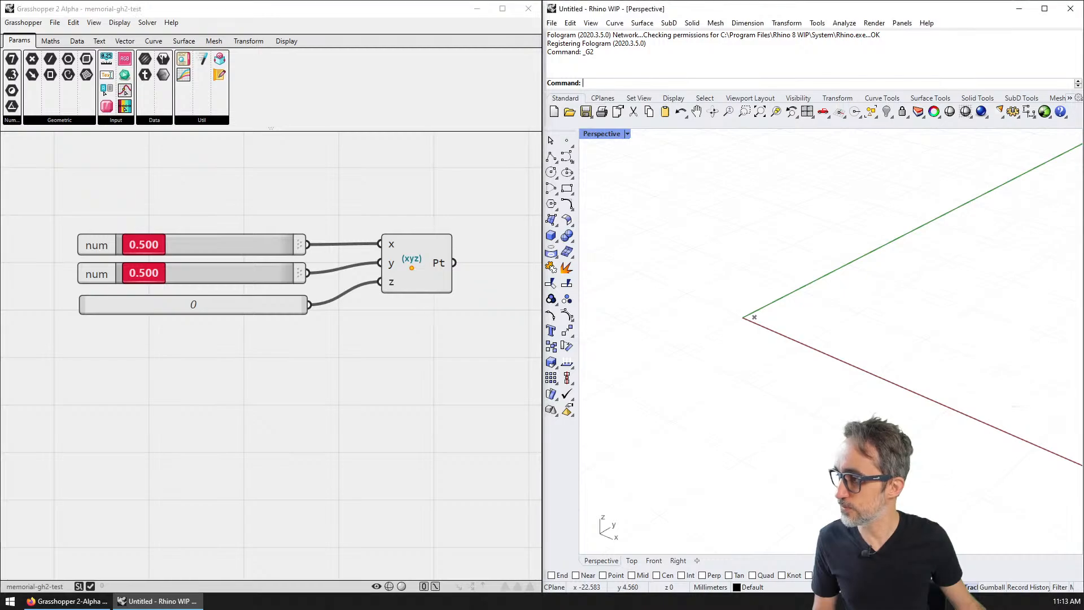
{"action": "left_click", "coordinate": [309, 182]}
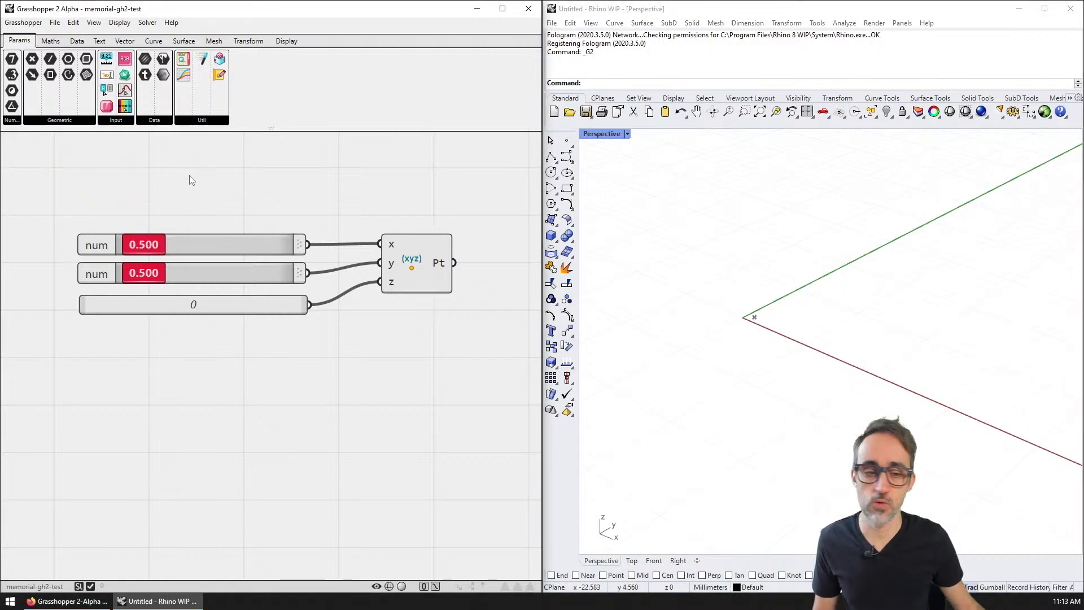
- Try out a Gradient Editor on the canvas below the number inputs and delete it
{"action": "right_click_drag", "start_coordinate": [393, 202], "coordinate": [327, 189]}
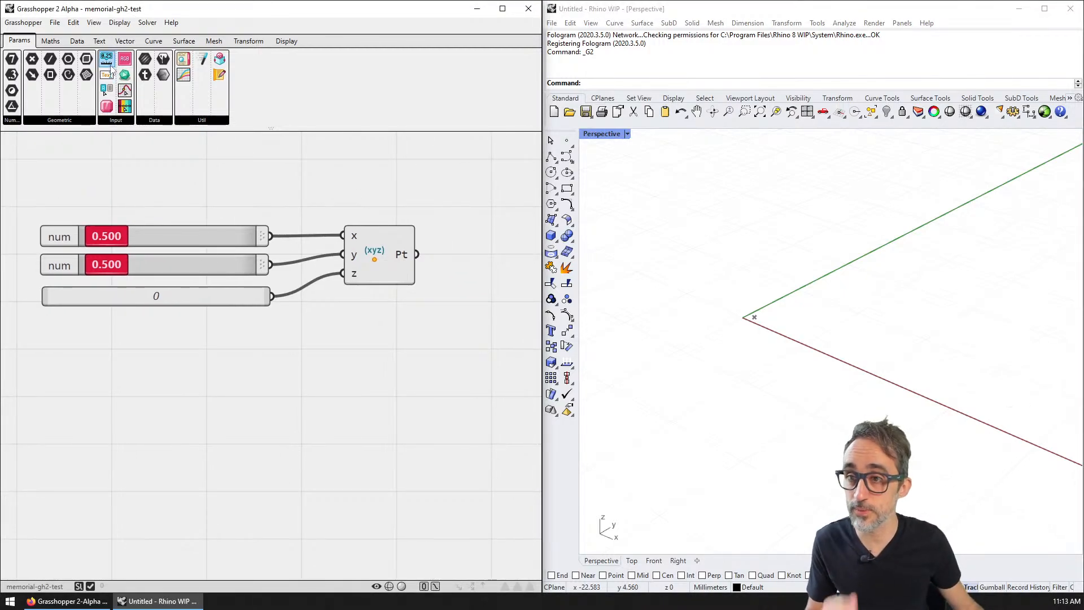
{"action": "left_click", "coordinate": [100, 41]}
{"action": "left_click", "coordinate": [125, 41]}
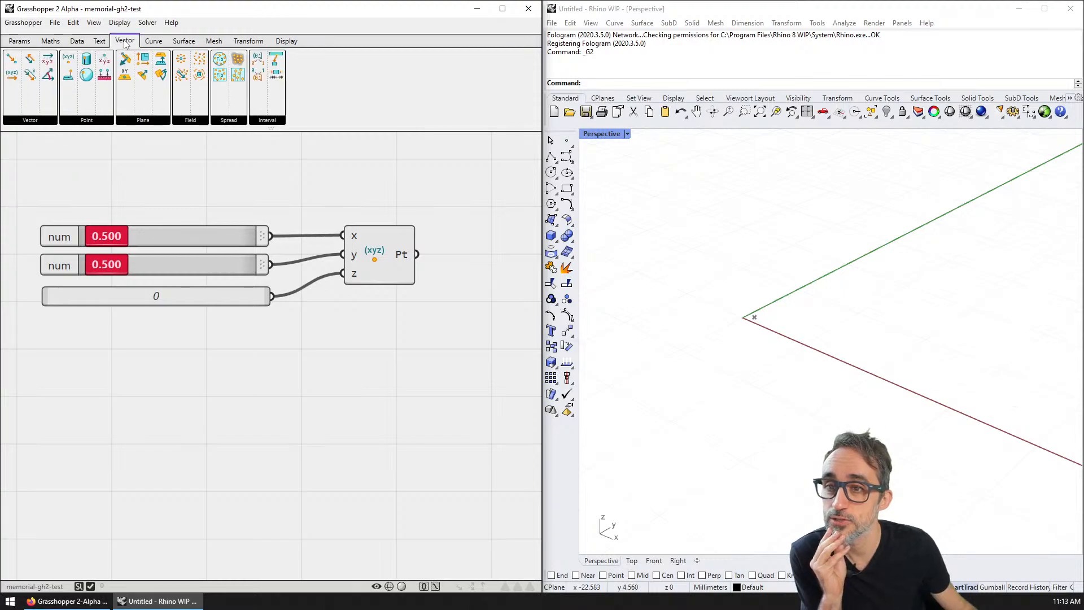
{"action": "left_click", "coordinate": [20, 41]}
{"action": "left_click", "coordinate": [116, 119]}
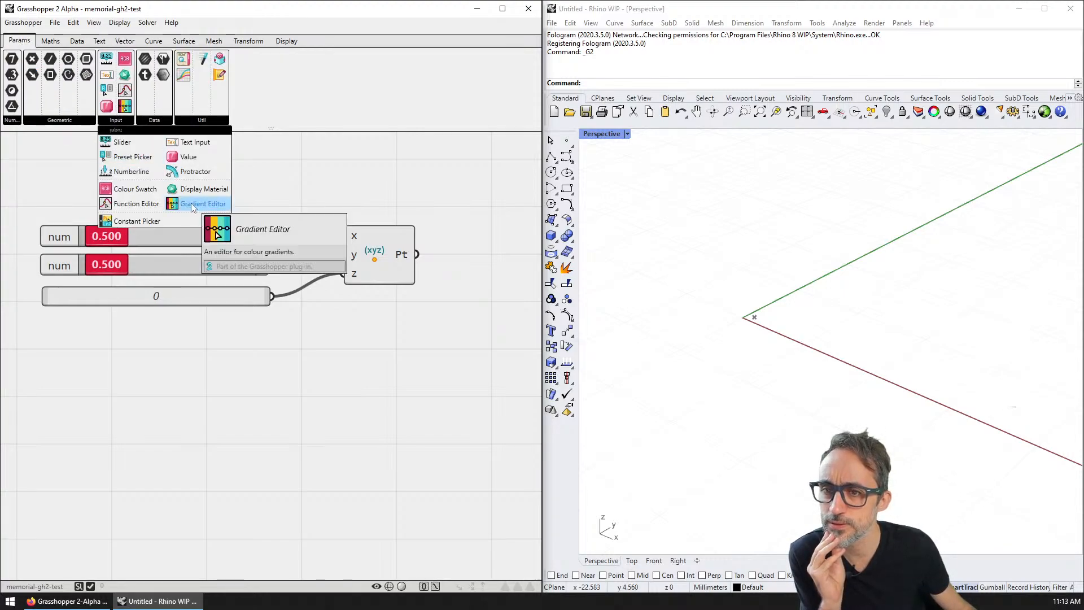
{"action": "left_click_drag", "start_coordinate": [189, 205], "coordinate": [270, 414]}
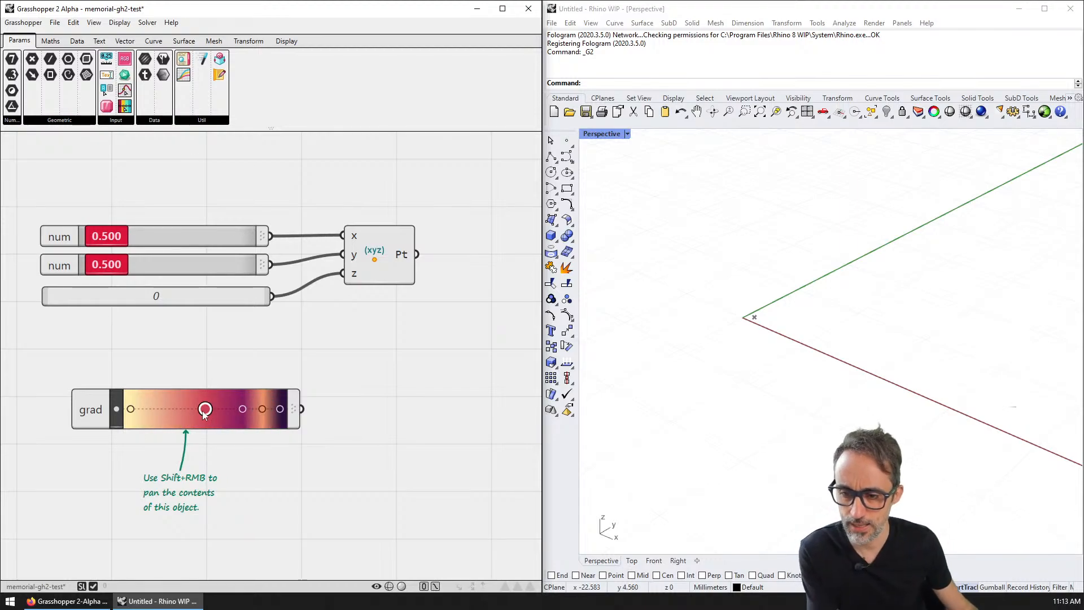
{"action": "left_click", "coordinate": [186, 410]}
{"action": "key", "text": "Delete"}
- Try out a Constant Picker by browsing its constant categories and choosing a Physics constant, and delete the component
{"action": "left_click", "coordinate": [116, 120]}
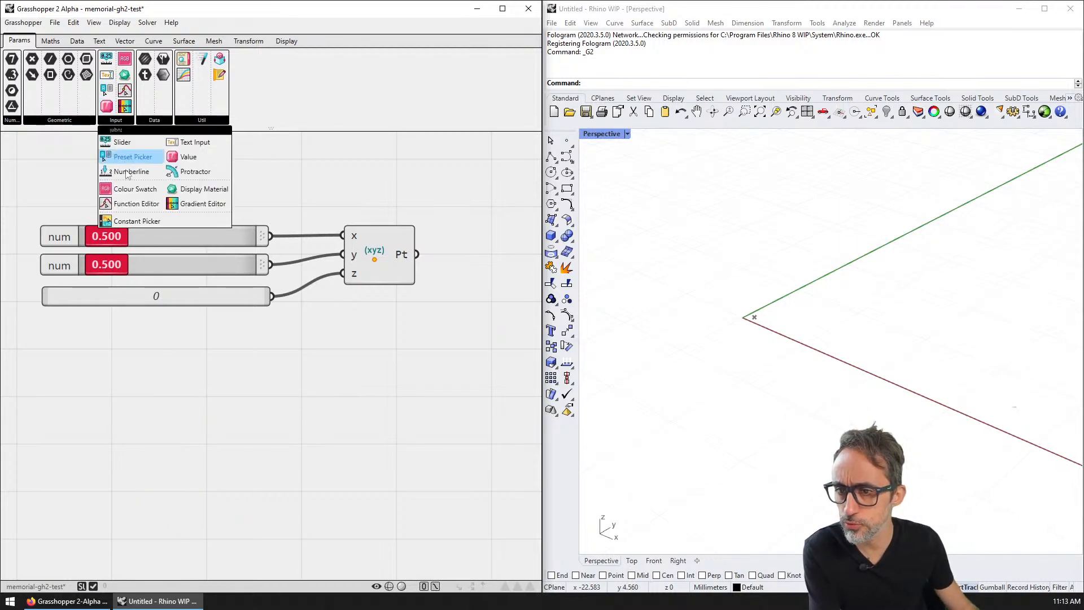
{"action": "left_click", "coordinate": [133, 221]}
{"action": "left_click", "coordinate": [168, 378]}
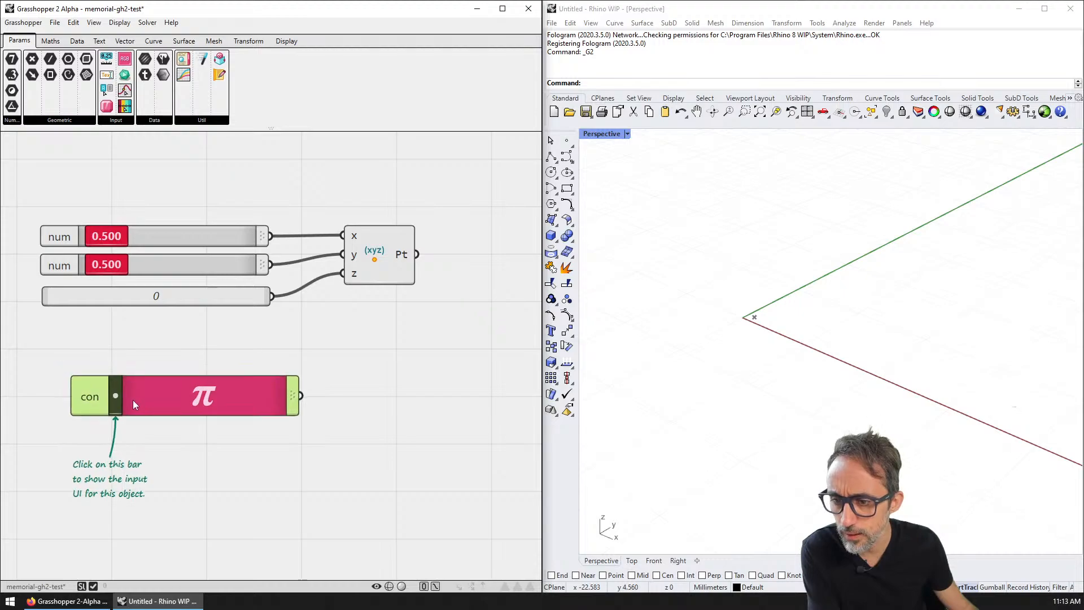
{"action": "left_click", "coordinate": [116, 396]}
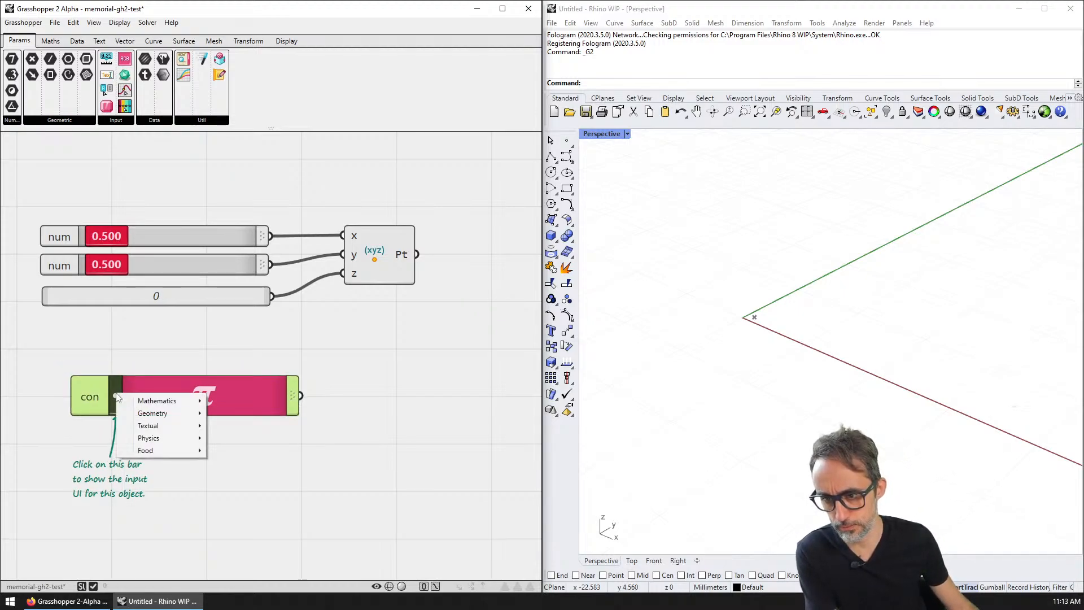
{"action": "mouse_move", "coordinate": [169, 401]}
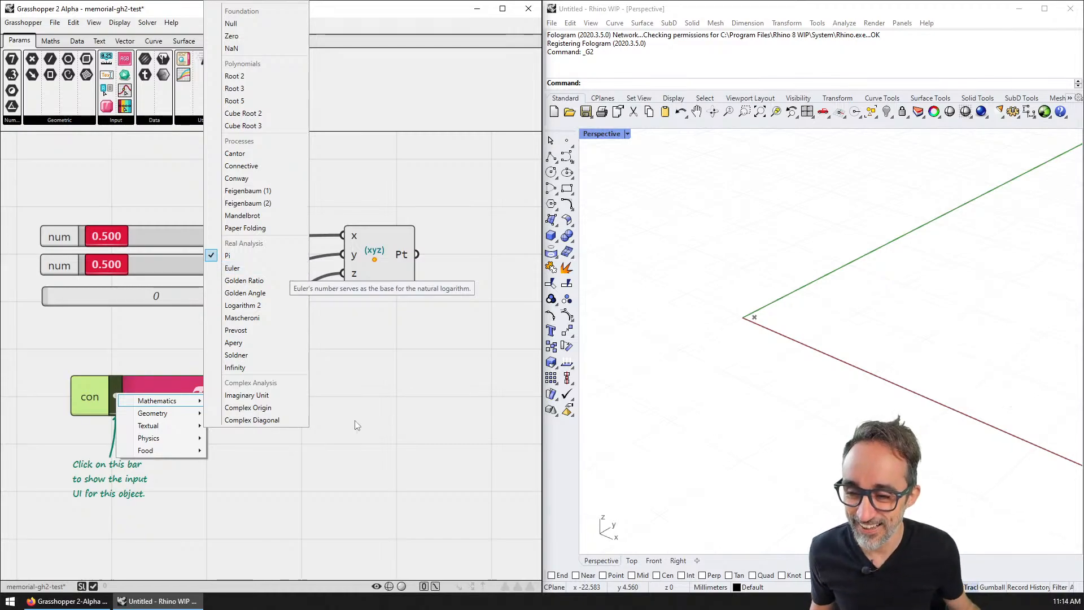
{"action": "mouse_move", "coordinate": [186, 418]}
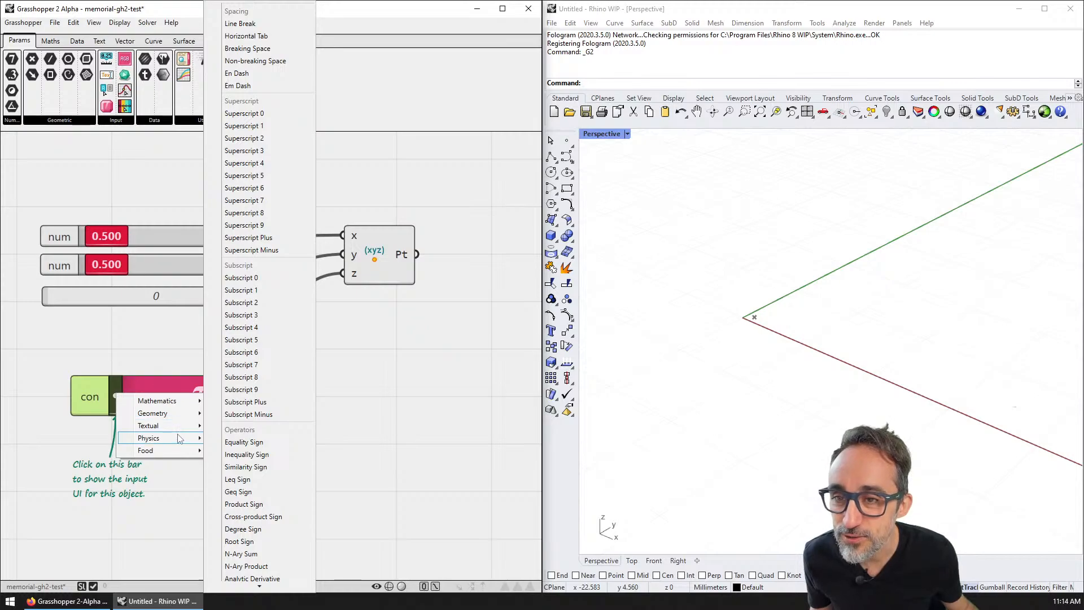
{"action": "mouse_move", "coordinate": [179, 440]}
{"action": "left_click", "coordinate": [249, 279]}
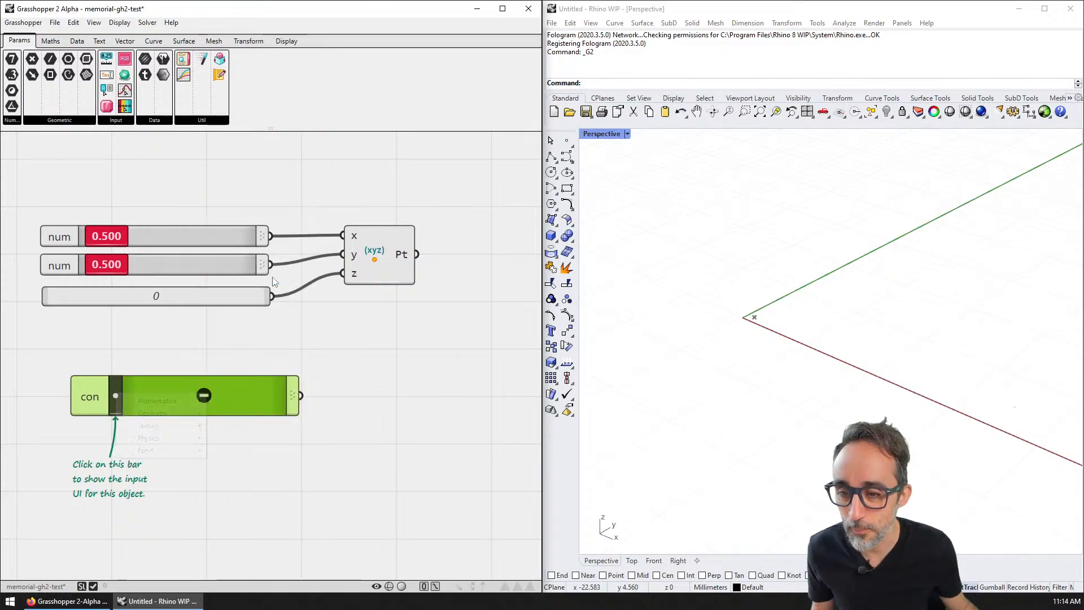
{"action": "key", "text": "Delete"}
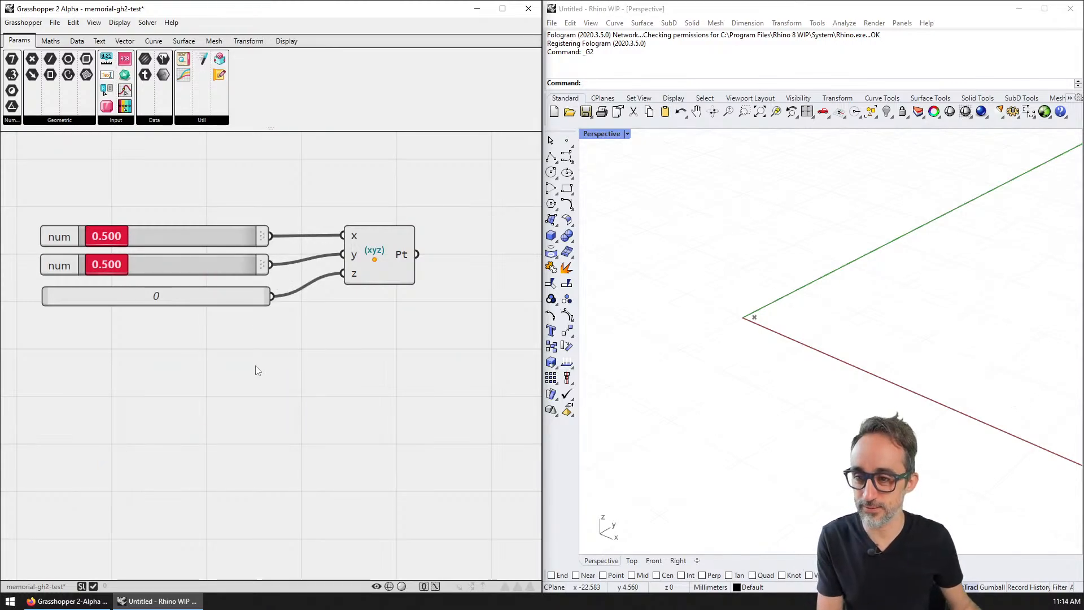
- Place a Panel on the canvas below the point component and delete it
{"action": "left_click", "coordinate": [128, 121]}
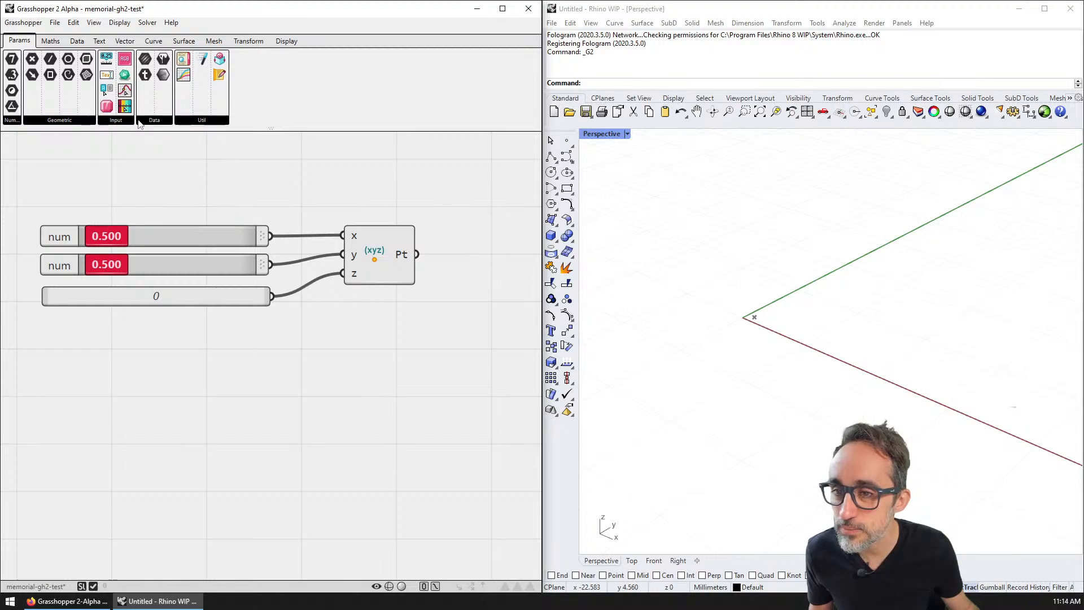
{"action": "mouse_move", "coordinate": [190, 123]}
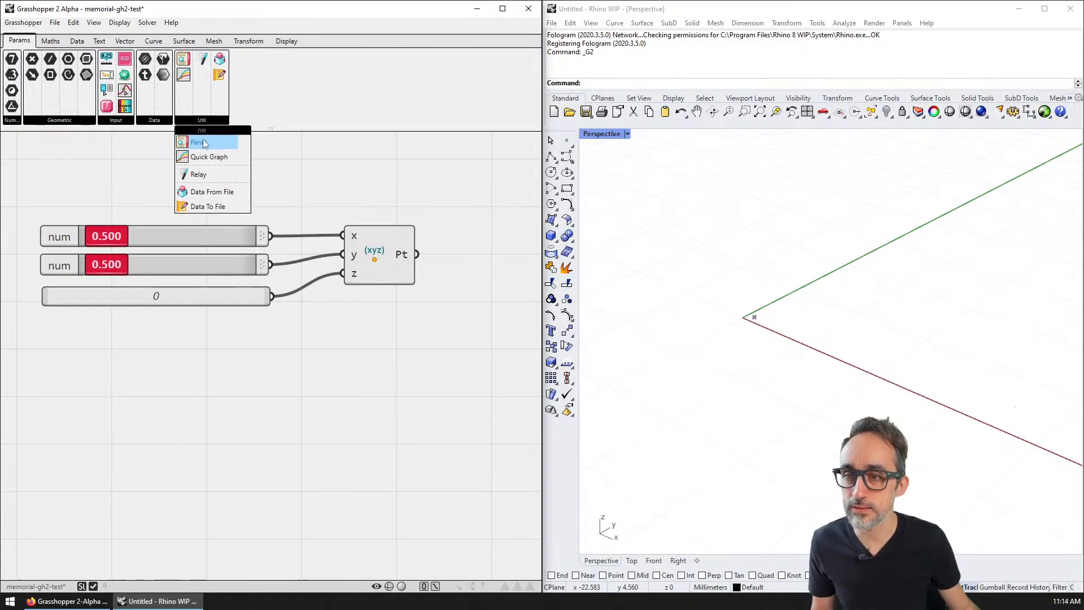
{"action": "mouse_move", "coordinate": [198, 142]}
{"action": "left_mouse_down"}
{"action": "mouse_move", "coordinate": [202, 188]}
{"action": "mouse_move", "coordinate": [300, 308]}
{"action": "mouse_move", "coordinate": [290, 365]}
{"action": "mouse_move", "coordinate": [356, 375]}
{"action": "left_mouse_up"}
{"action": "mouse_move", "coordinate": [210, 121]}
{"action": "key", "text": "Delete"}
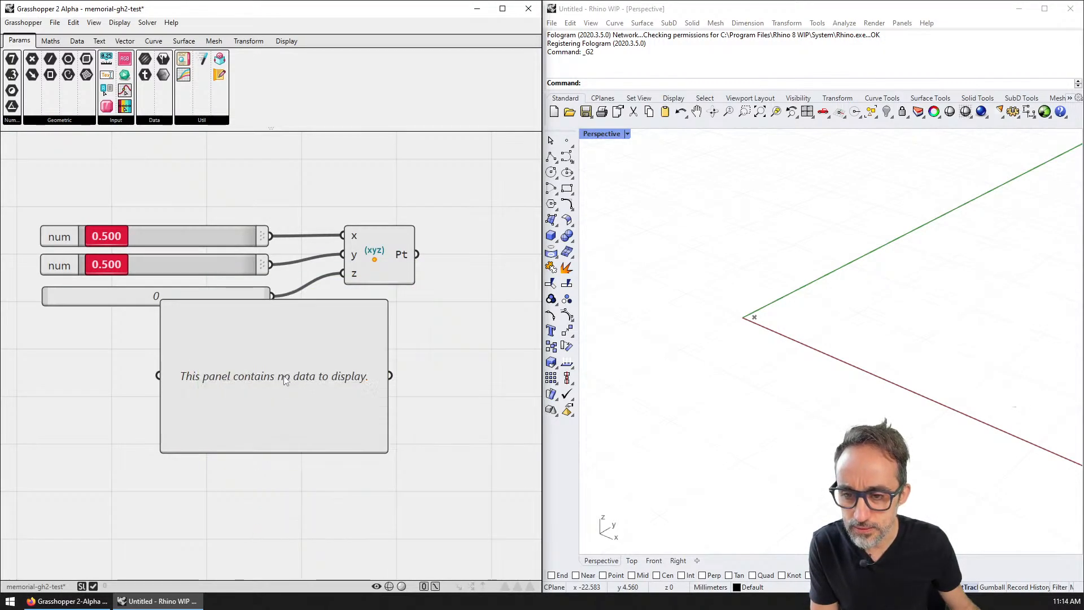
{"action": "left_click", "coordinate": [286, 380]}
{"action": "key", "text": "Delete"}
- Place a Relay in the empty canvas area below the sliders and delete it
{"action": "left_click", "coordinate": [201, 119]}
{"action": "left_click_drag", "start_coordinate": [209, 175], "coordinate": [256, 384]}
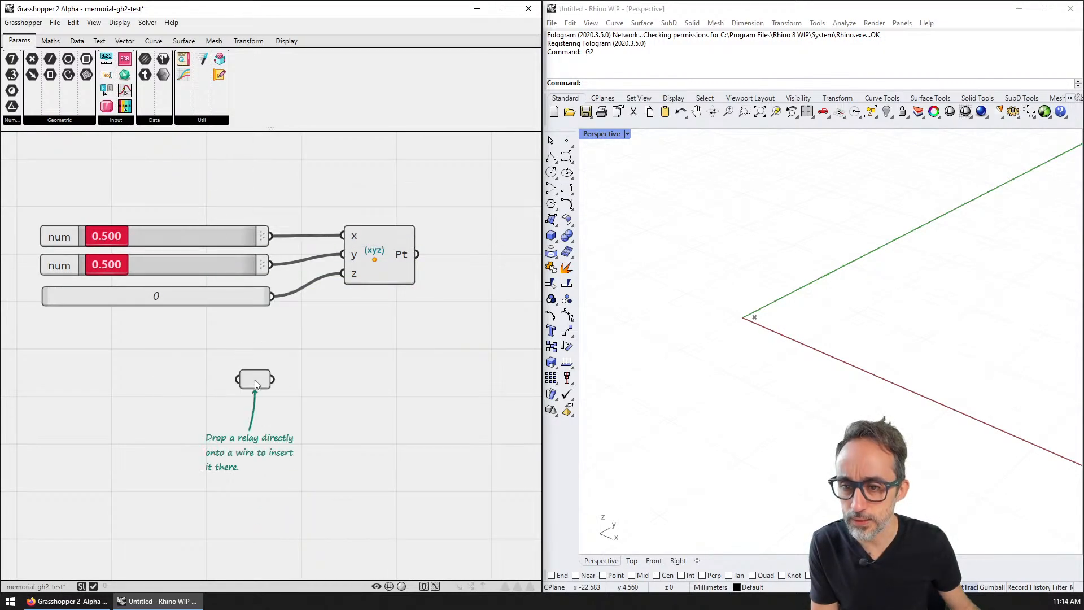
{"action": "key", "text": "Delete"}
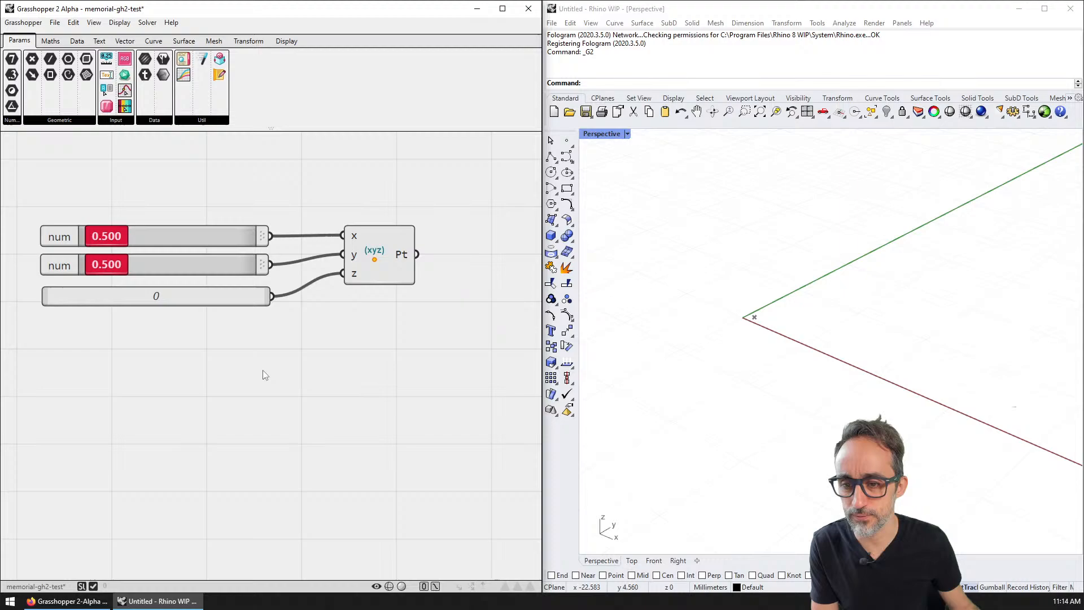
- Look through the Util components and the Vector, Point, Plane, Interval and Spread groups of the Vector category
{"action": "left_click", "coordinate": [207, 122]}
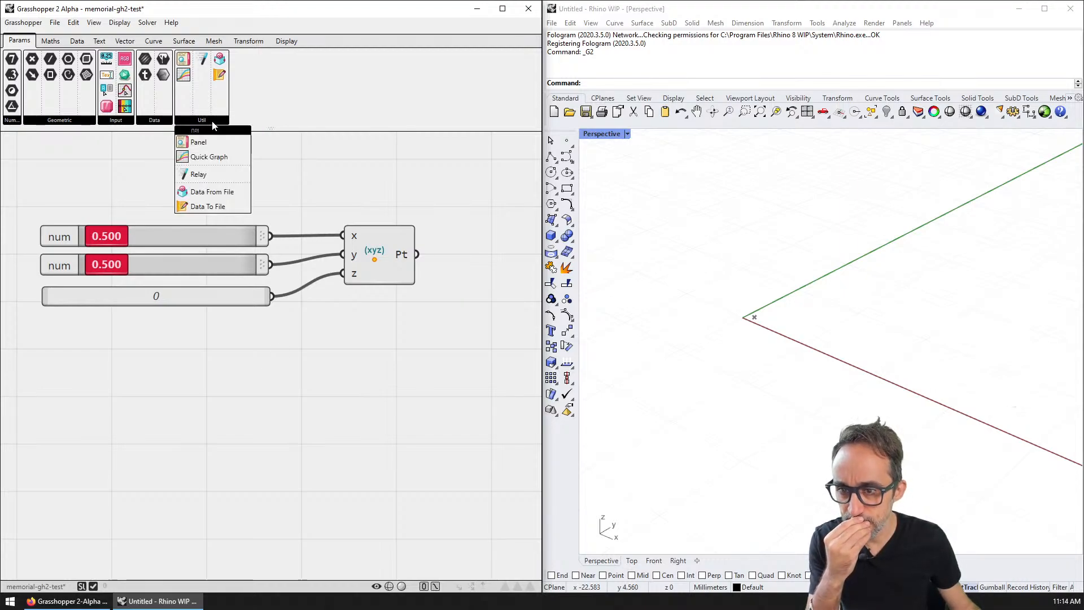
{"action": "scroll", "coordinate": [252, 150], "scroll_direction": "down", "scroll_amount": 2}
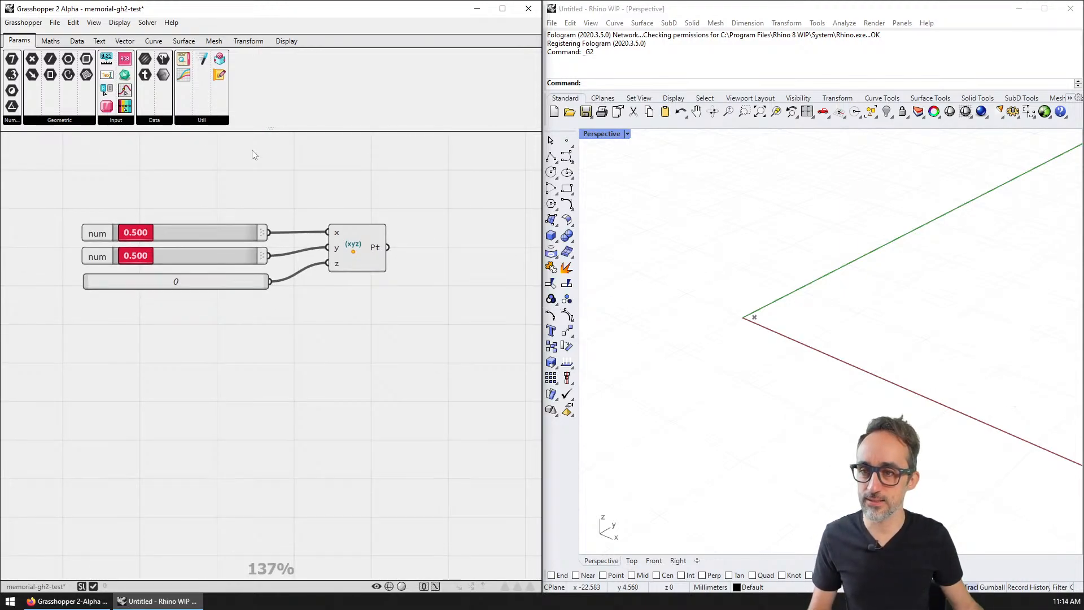
{"action": "left_click", "coordinate": [135, 43]}
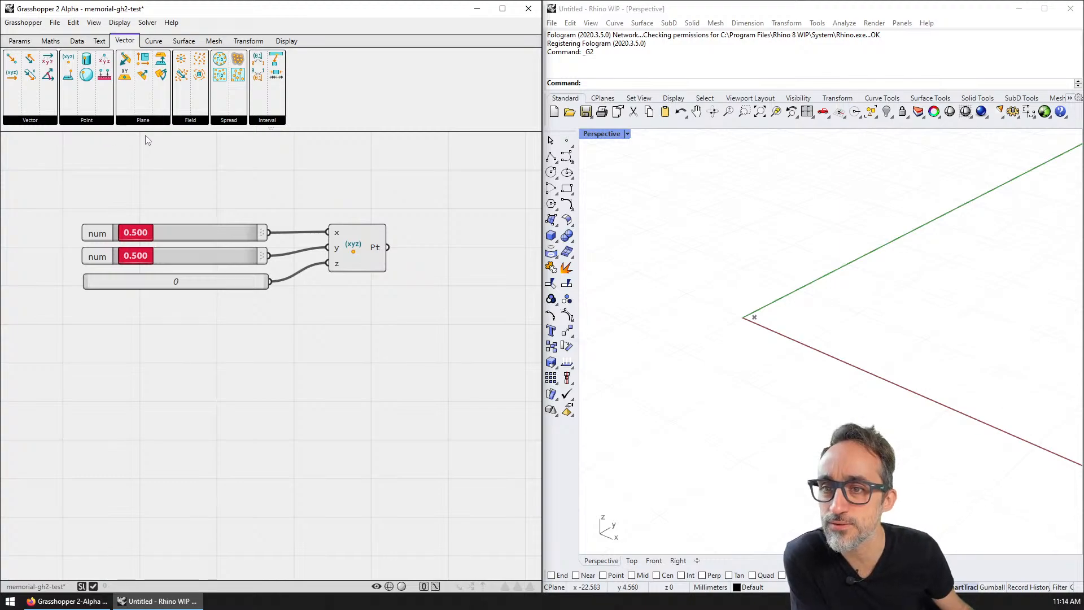
{"action": "left_click", "coordinate": [38, 120]}
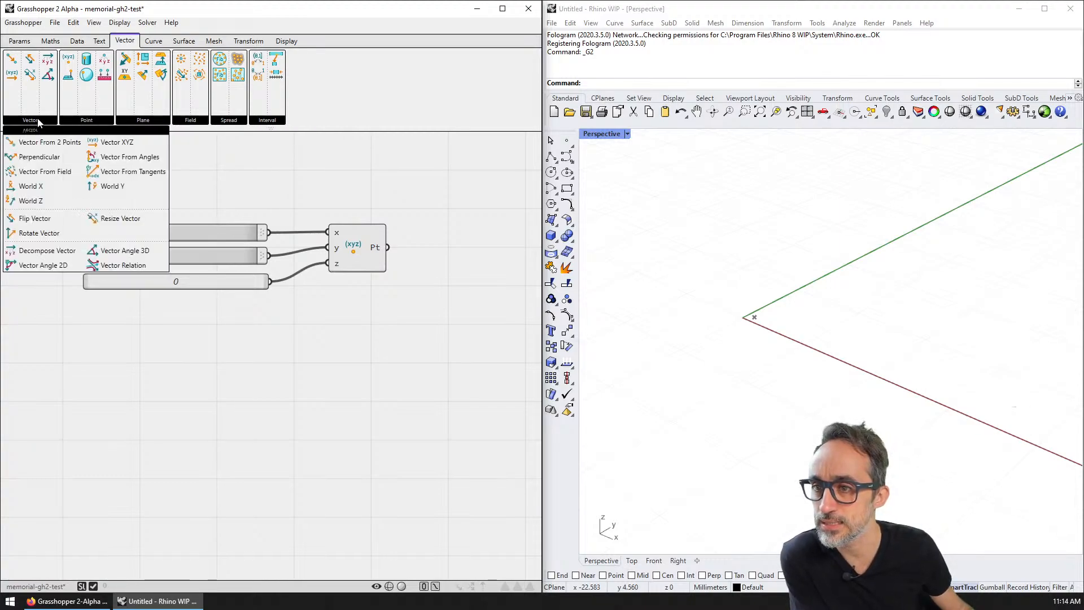
{"action": "left_click", "coordinate": [83, 120]}
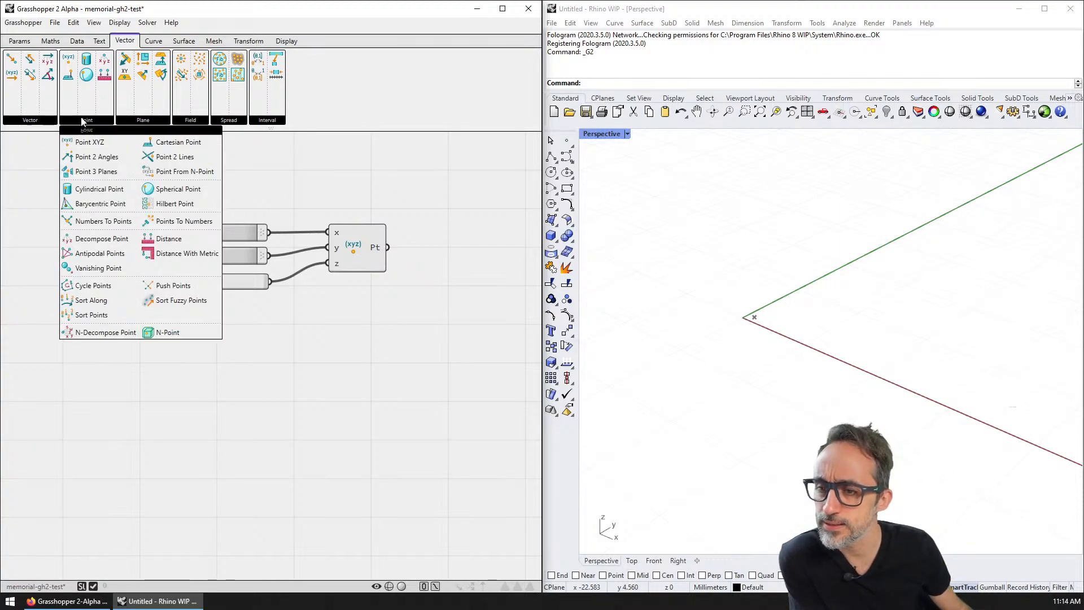
{"action": "left_click", "coordinate": [41, 124]}
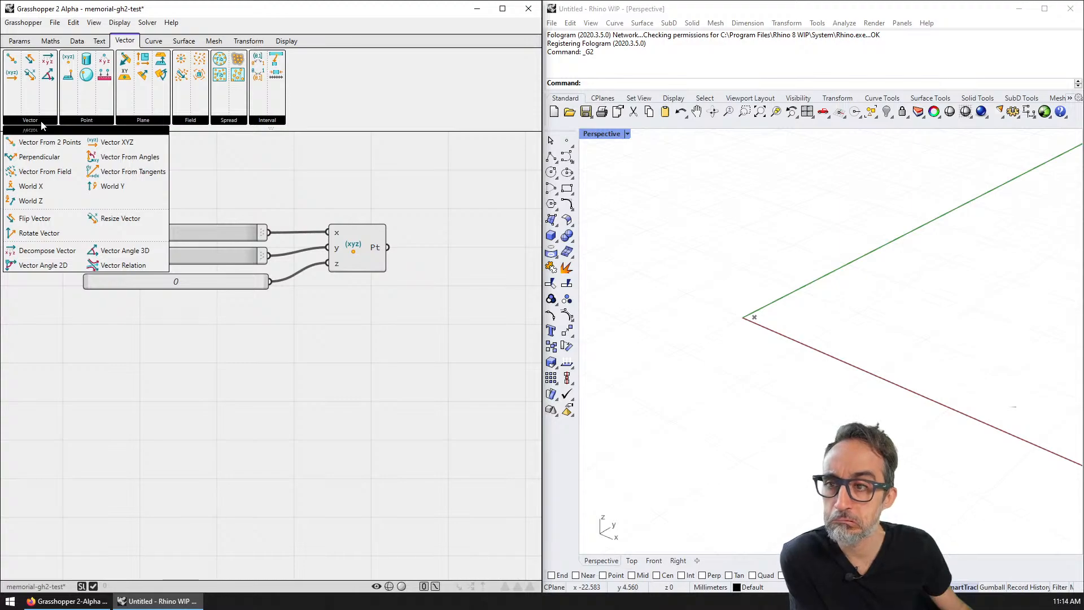
{"action": "mouse_move", "coordinate": [146, 120]}
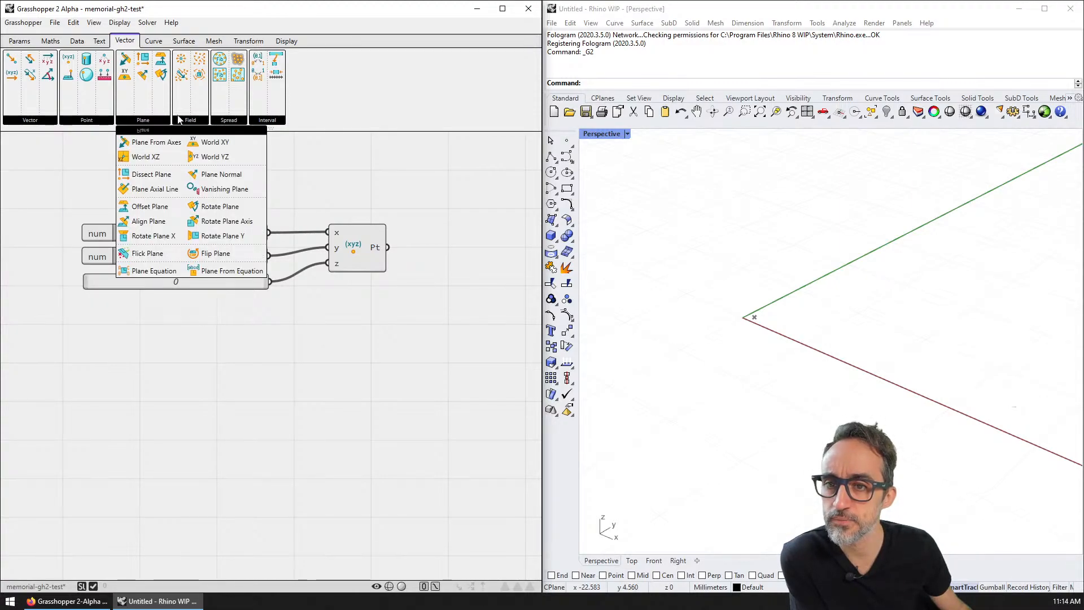
{"action": "mouse_move", "coordinate": [287, 127]}
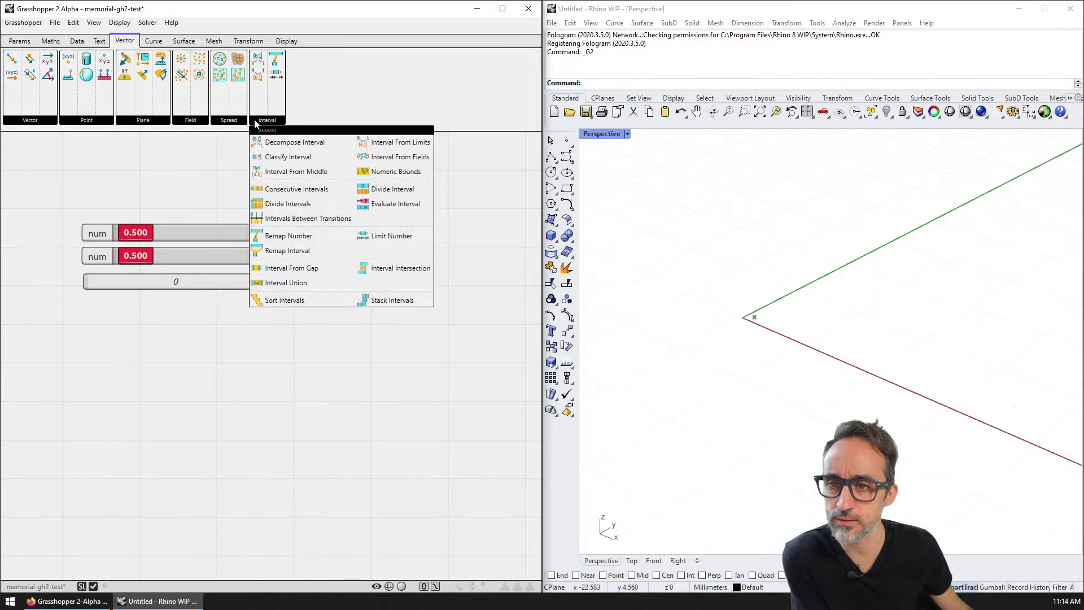
{"action": "mouse_move", "coordinate": [237, 124]}
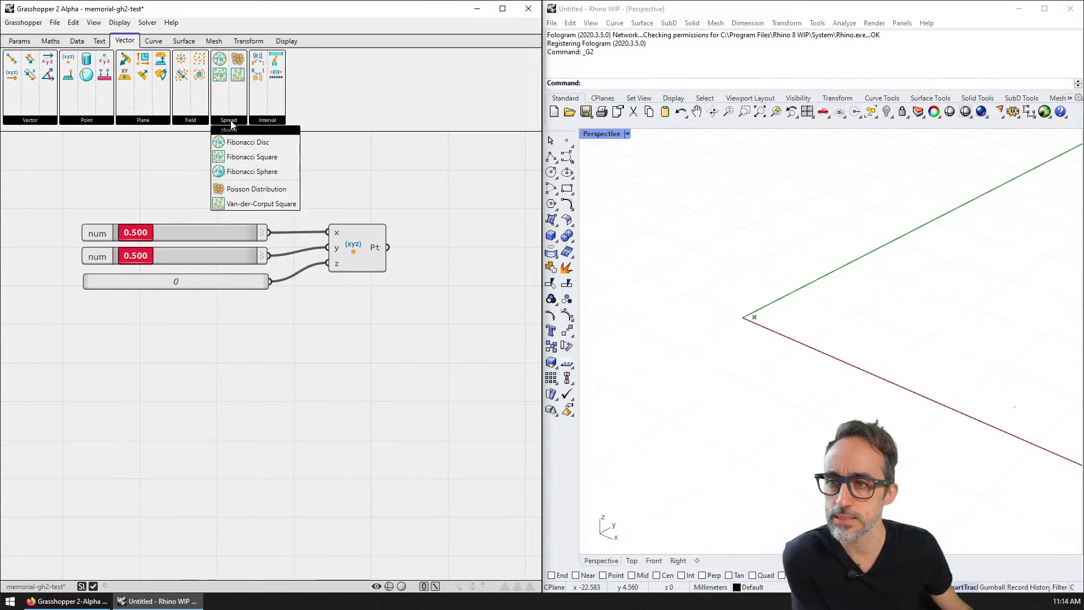
- Look at the Curve category and search the component library for "grid" without placing anything
{"action": "left_click", "coordinate": [155, 42]}
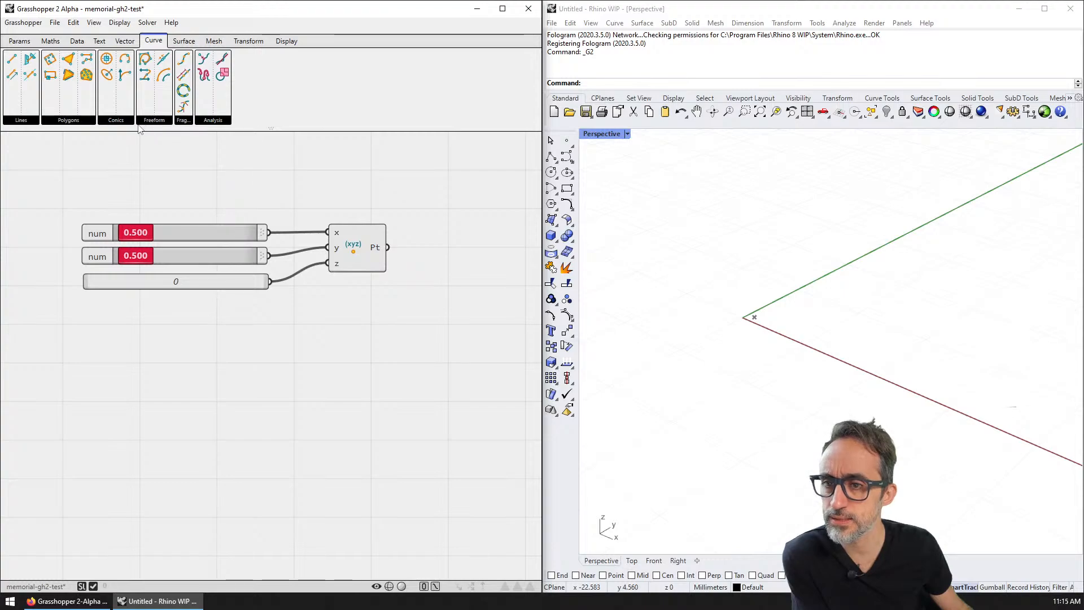
{"action": "double_click", "coordinate": [150, 178]}
{"action": "type", "text": "grid"}
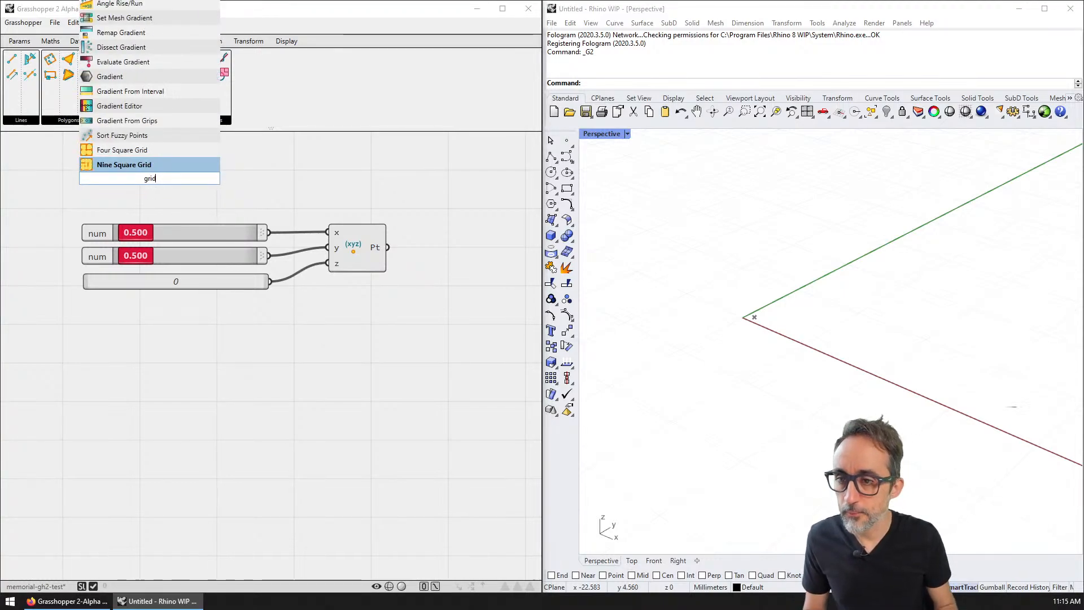
{"action": "key", "text": "Escape"}
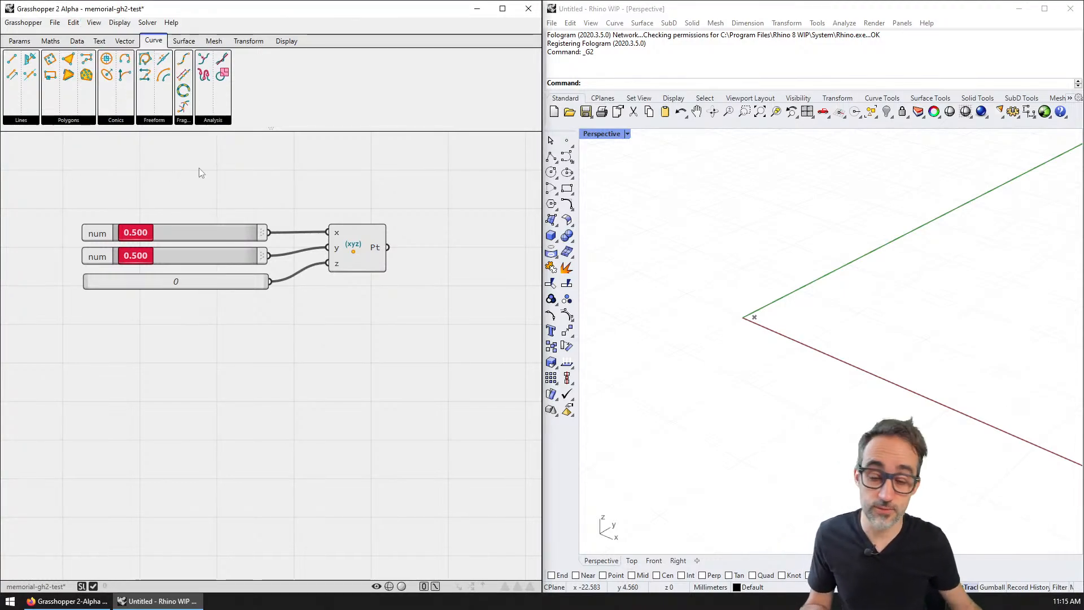
{"action": "right_click_drag", "start_coordinate": [206, 170], "coordinate": [221, 172]}
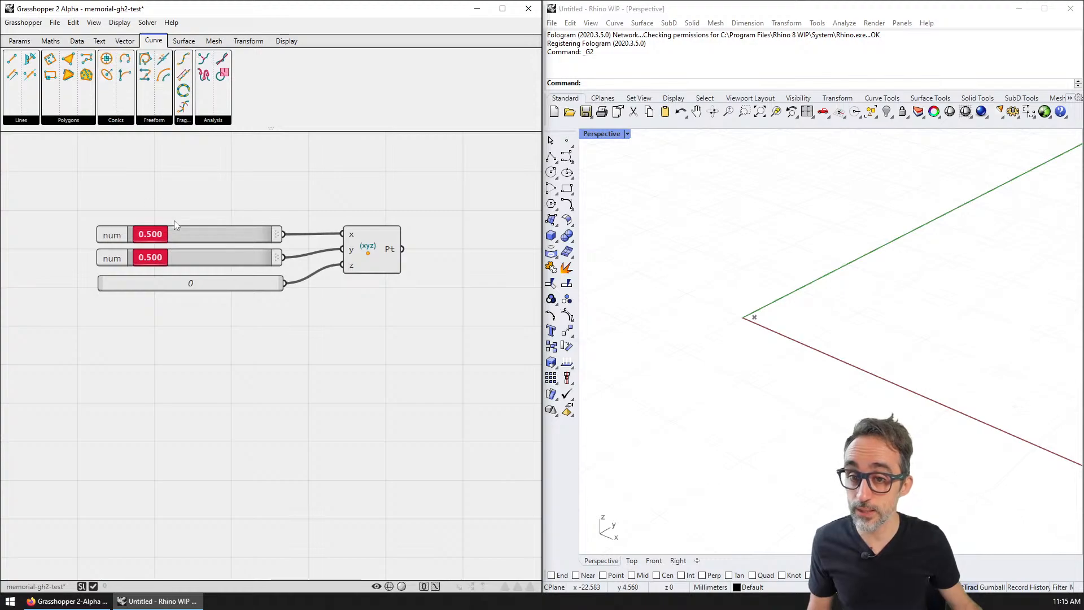
{"action": "right_click_drag", "start_coordinate": [240, 194], "coordinate": [211, 185]}
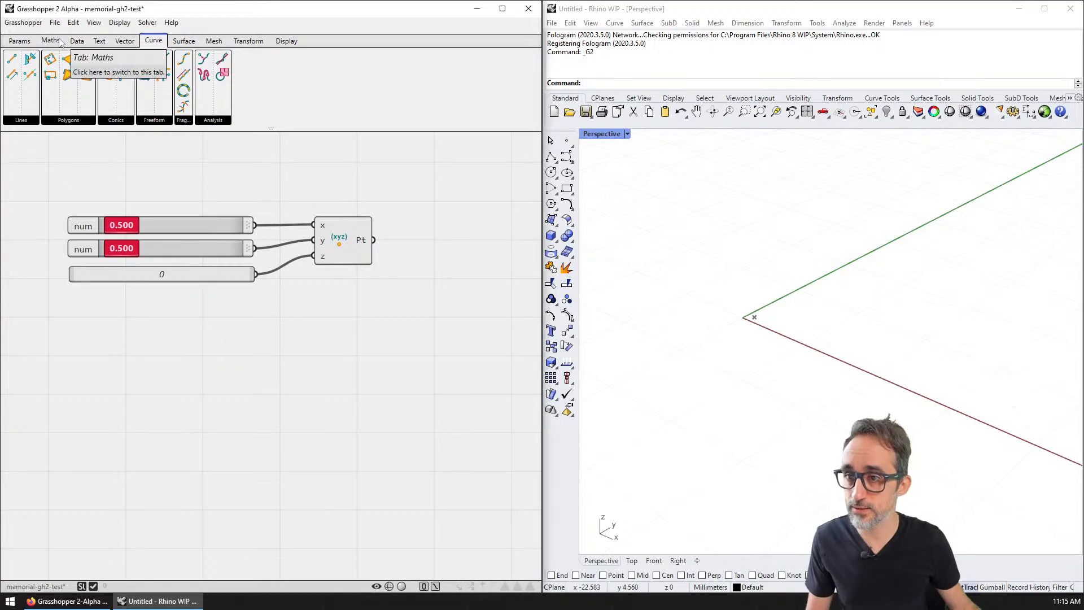
- Look through the Data category, including its Order components
{"action": "left_click", "coordinate": [78, 42]}
{"action": "left_click", "coordinate": [119, 120]}
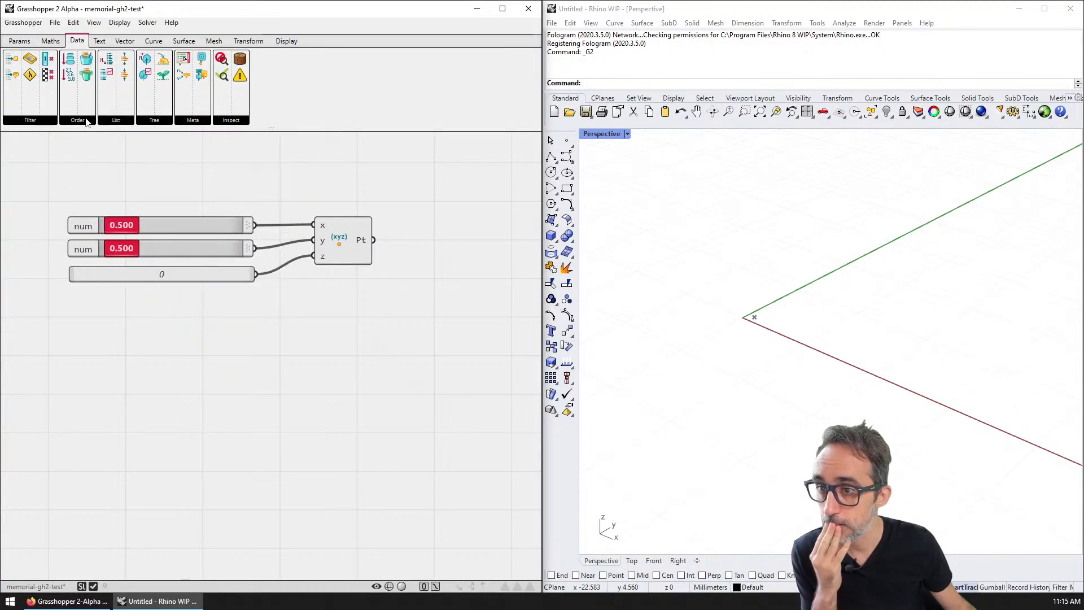
{"action": "mouse_move", "coordinate": [83, 122]}
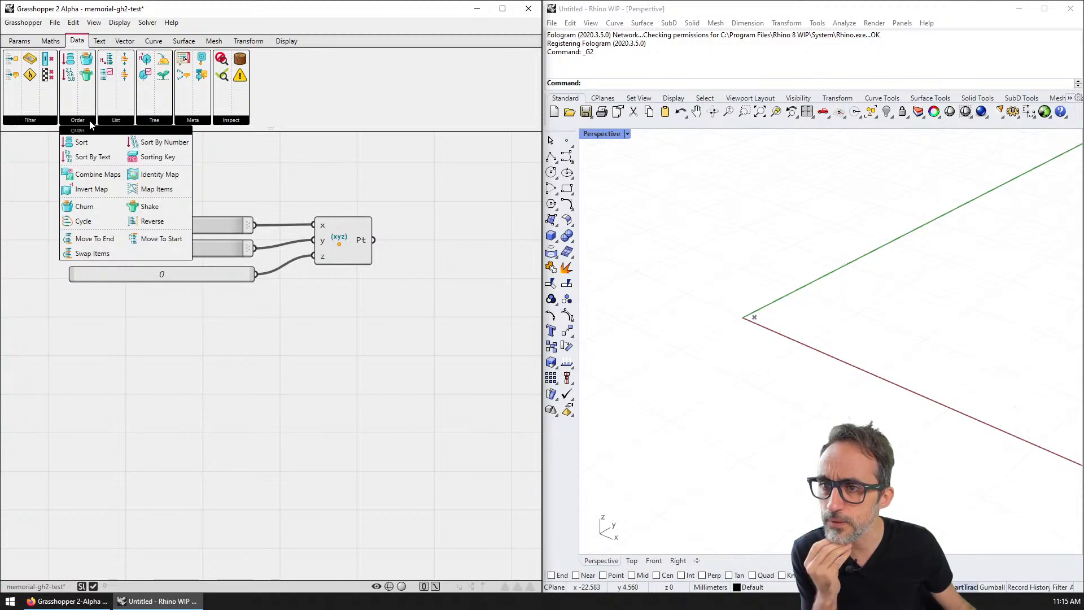
- Place a Number Sequence component from the Maths category below the point component and inspect its formula input and sequence output
{"action": "left_click", "coordinate": [56, 42]}
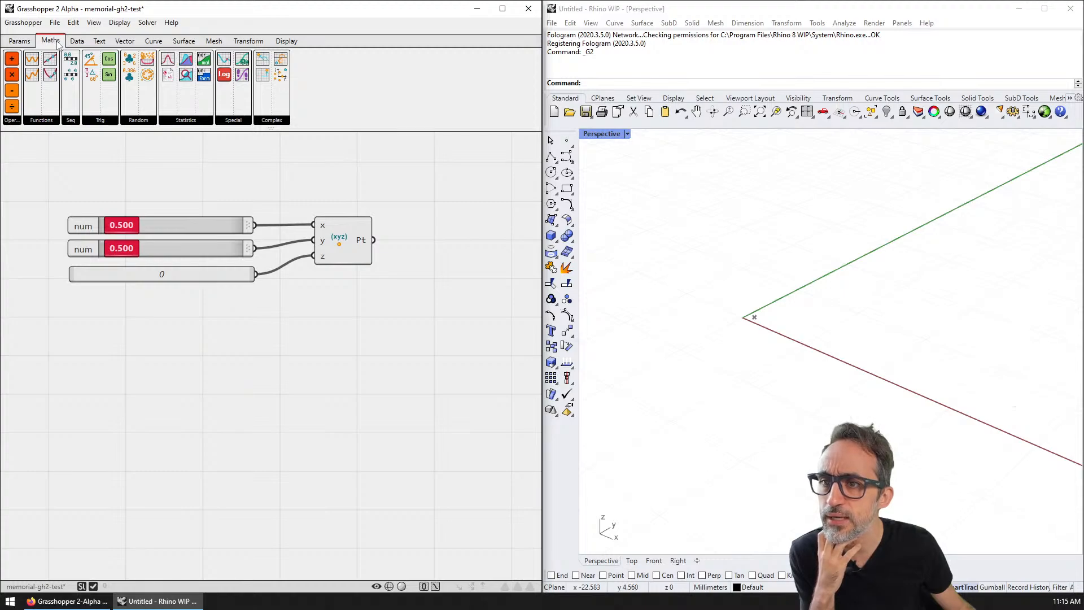
{"action": "mouse_move", "coordinate": [71, 121]}
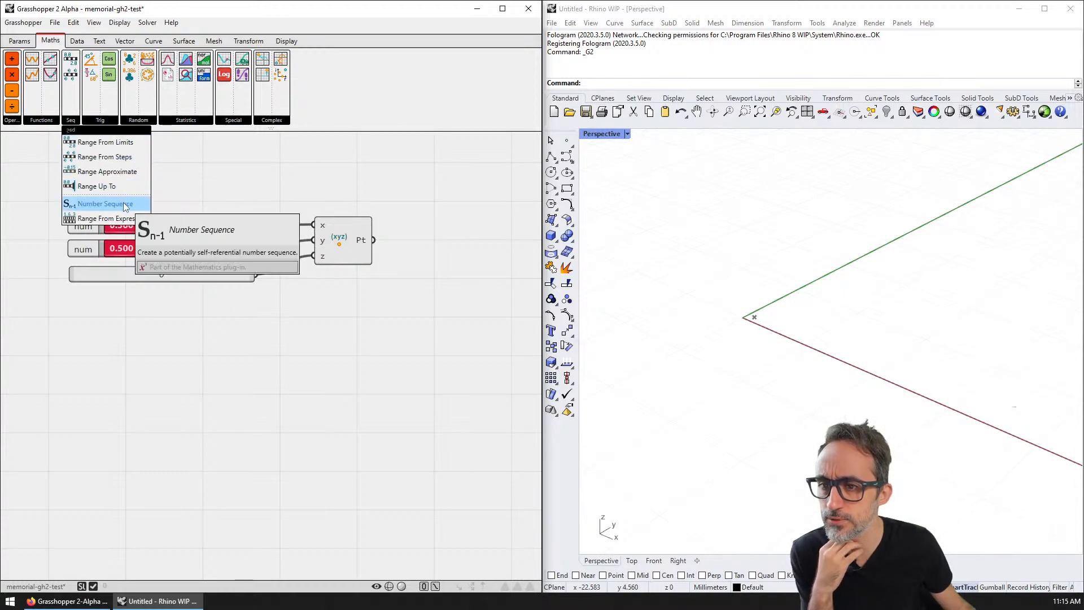
{"action": "left_click_drag", "start_coordinate": [123, 203], "coordinate": [362, 368]}
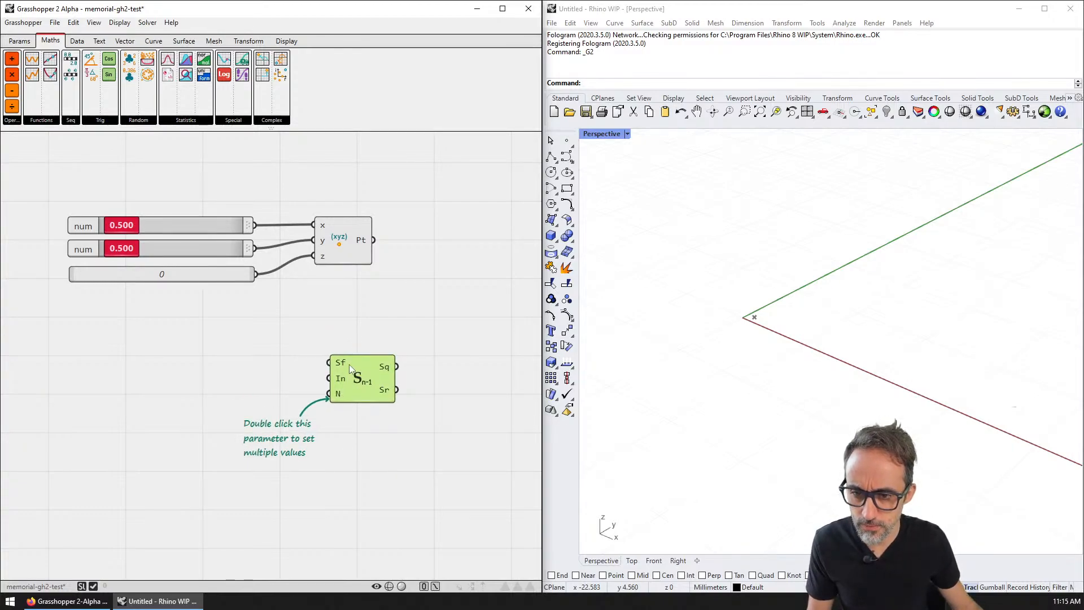
{"action": "scroll", "coordinate": [345, 364], "scroll_direction": "up", "scroll_amount": 5}
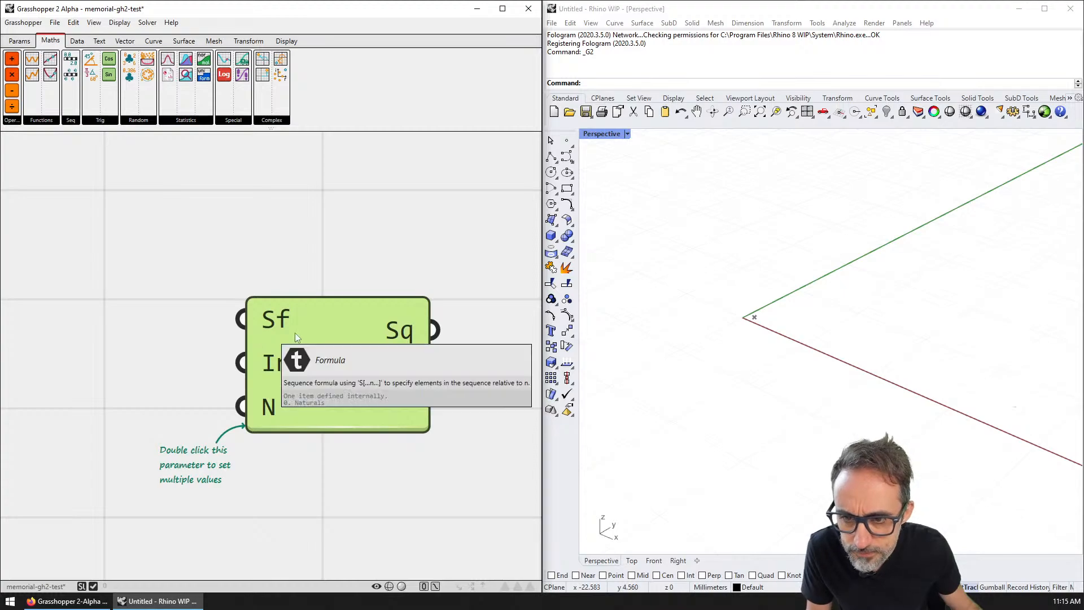
{"action": "scroll", "coordinate": [407, 338], "scroll_direction": "down", "scroll_amount": 4}
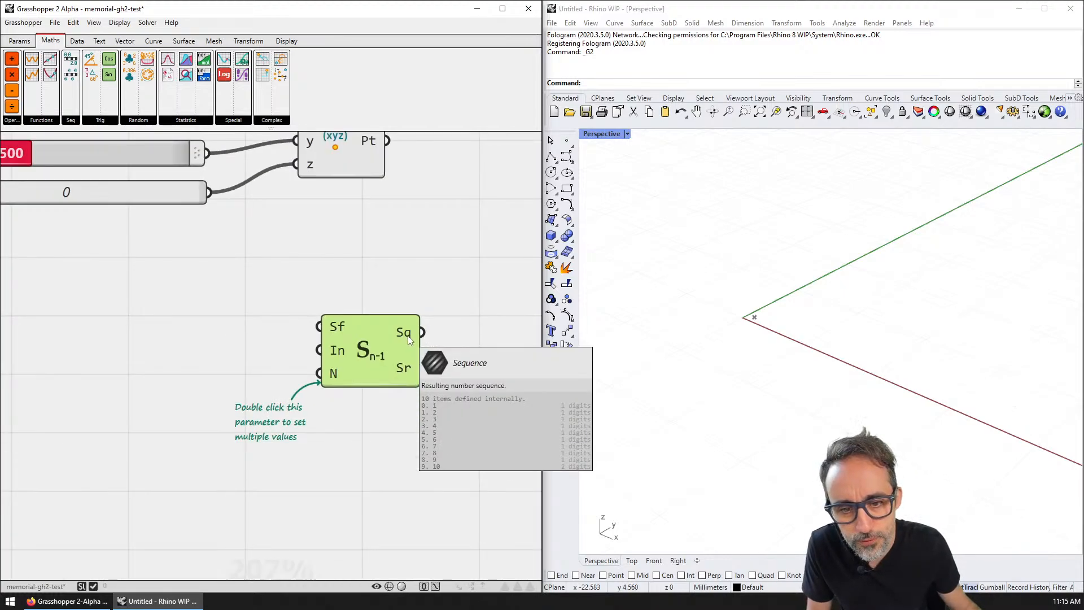
{"action": "scroll", "coordinate": [406, 328], "scroll_direction": "down", "scroll_amount": 1}
{"action": "double_click", "coordinate": [400, 289]}
{"action": "type", "text": "value"}
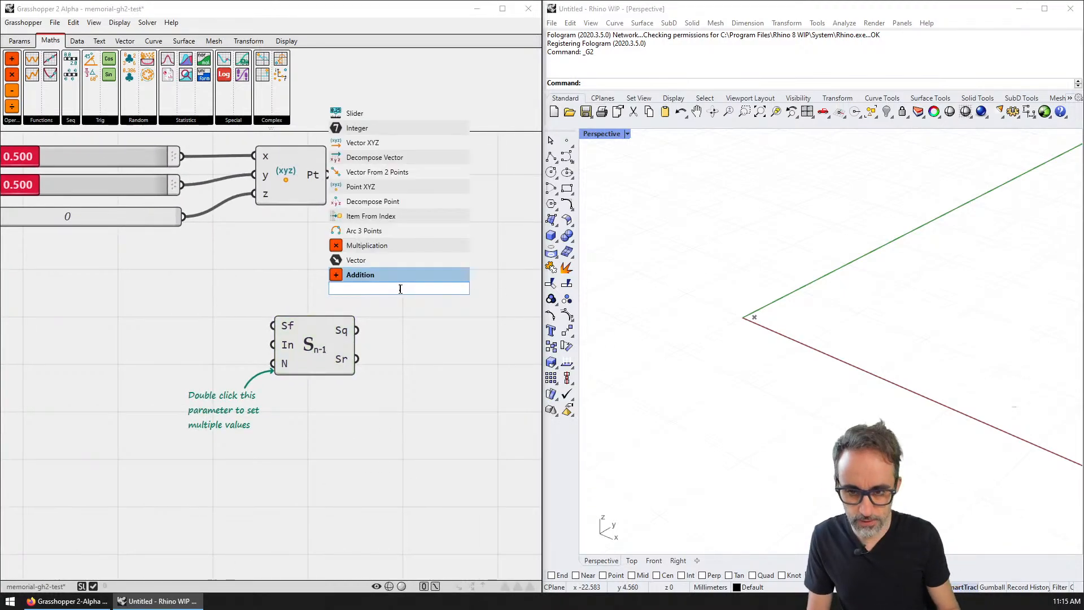
{"action": "key", "text": "Return"}
{"action": "key", "text": "ctrl+z"}
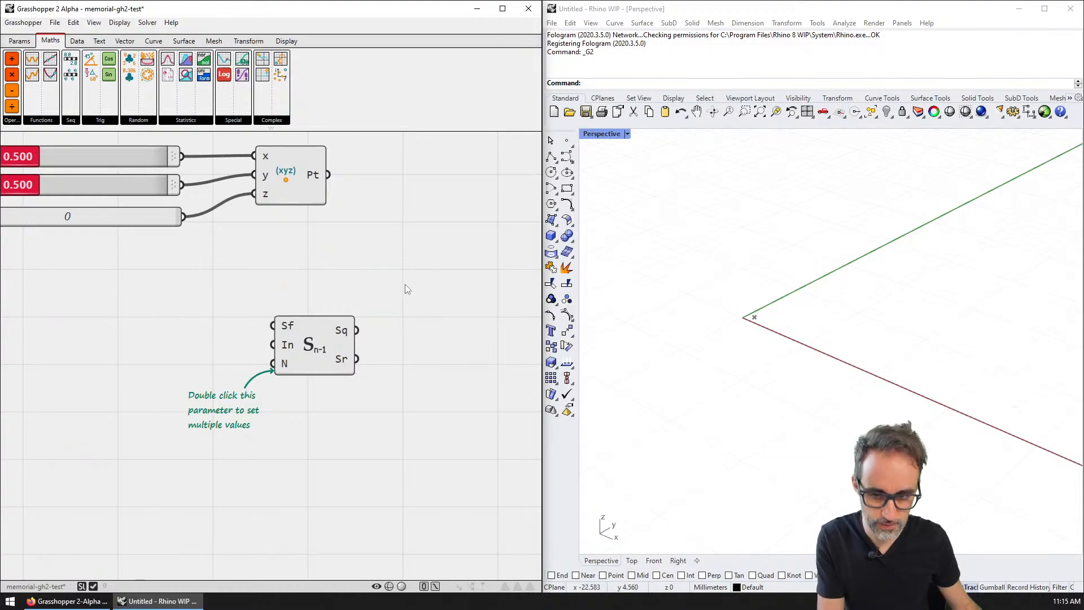
- Add a Panel to the canvas next to the Number Sequence component
{"action": "double_click", "coordinate": [406, 283]}
{"action": "type", "text": "//"}
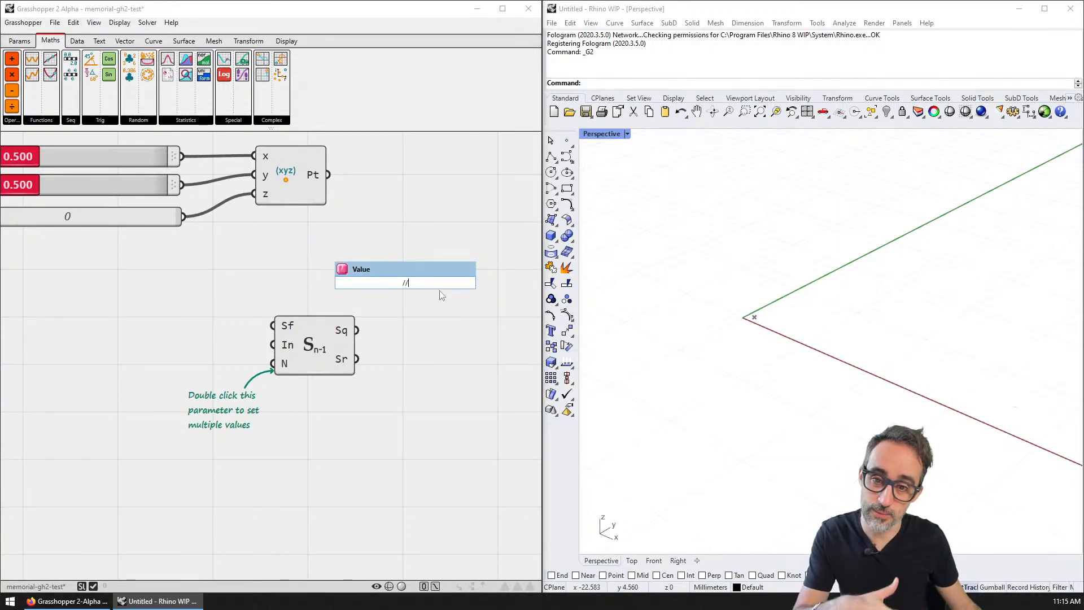
{"action": "key", "text": "BackSpace"}
{"action": "key", "text": "BackSpace"}
{"action": "type", "text": "pane"}
{"action": "key", "text": "Return"}
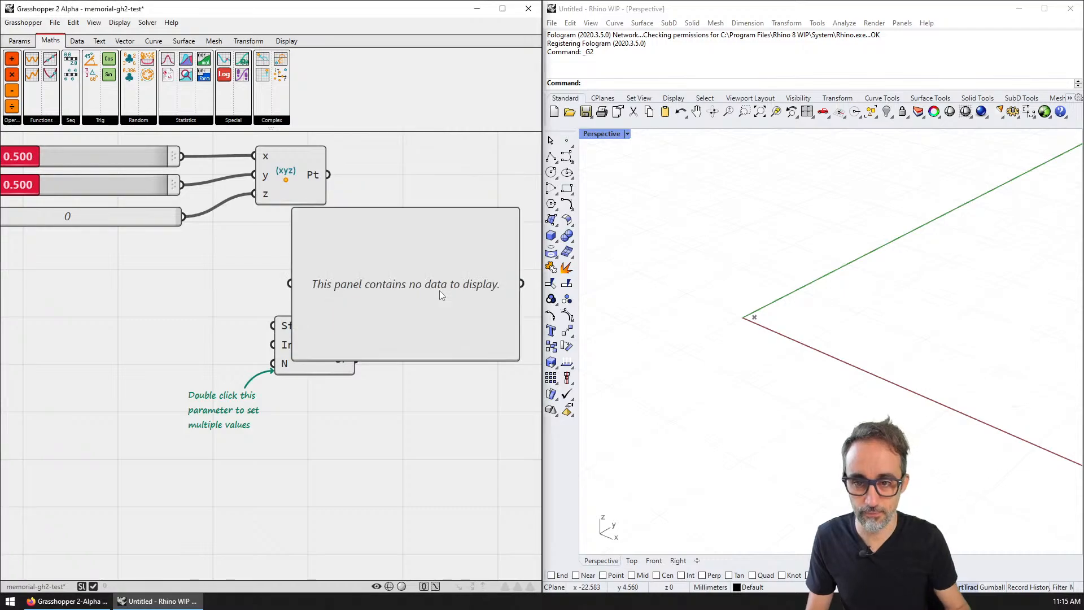
- Move the panel clear of the Number Sequence component and connect the sequence output to the panel
{"action": "scroll", "coordinate": [419, 295], "scroll_direction": "down", "scroll_amount": 2}
{"action": "left_click_drag", "start_coordinate": [383, 293], "coordinate": [428, 333]}
{"action": "left_click_drag", "start_coordinate": [292, 315], "coordinate": [378, 322]}
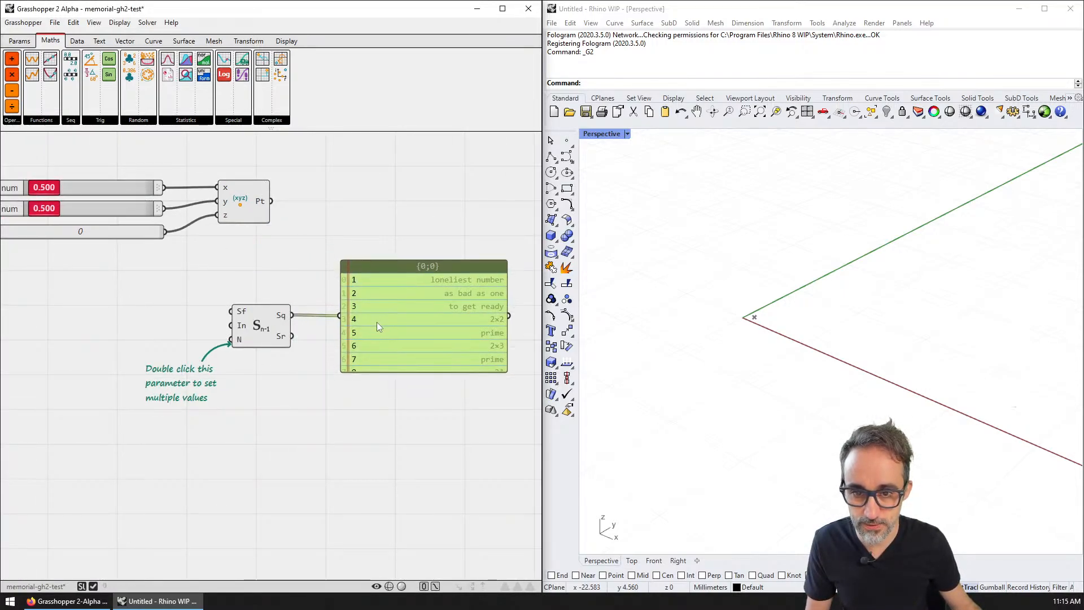
- Extend the panel downward to fit the whole list and raise it level with the Number Sequence component
{"action": "scroll", "coordinate": [452, 322], "scroll_direction": "up", "scroll_amount": 2}
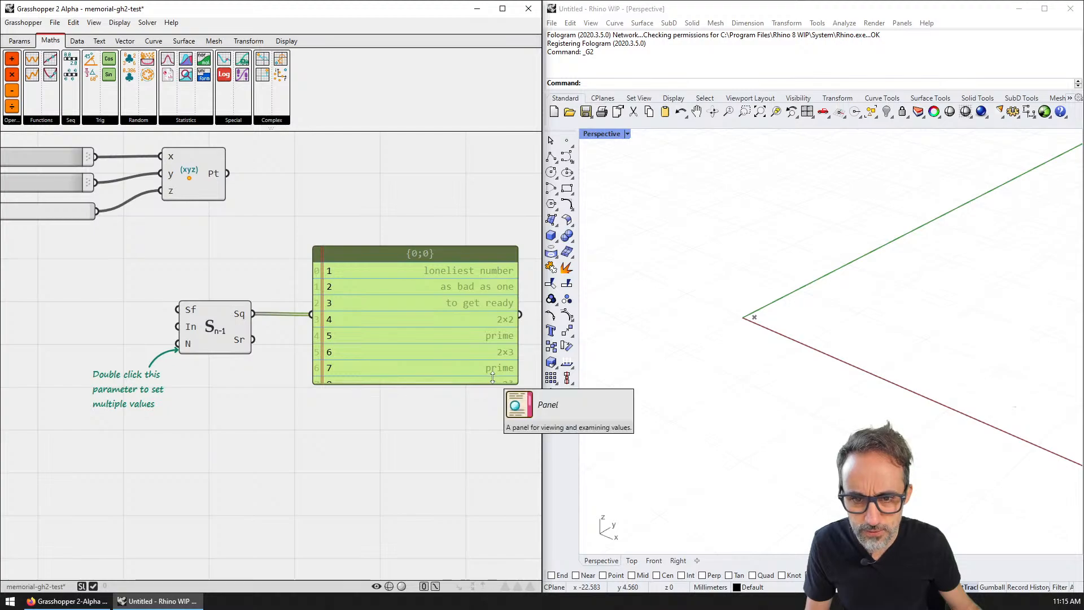
{"action": "left_click_drag", "start_coordinate": [489, 380], "coordinate": [490, 519]}
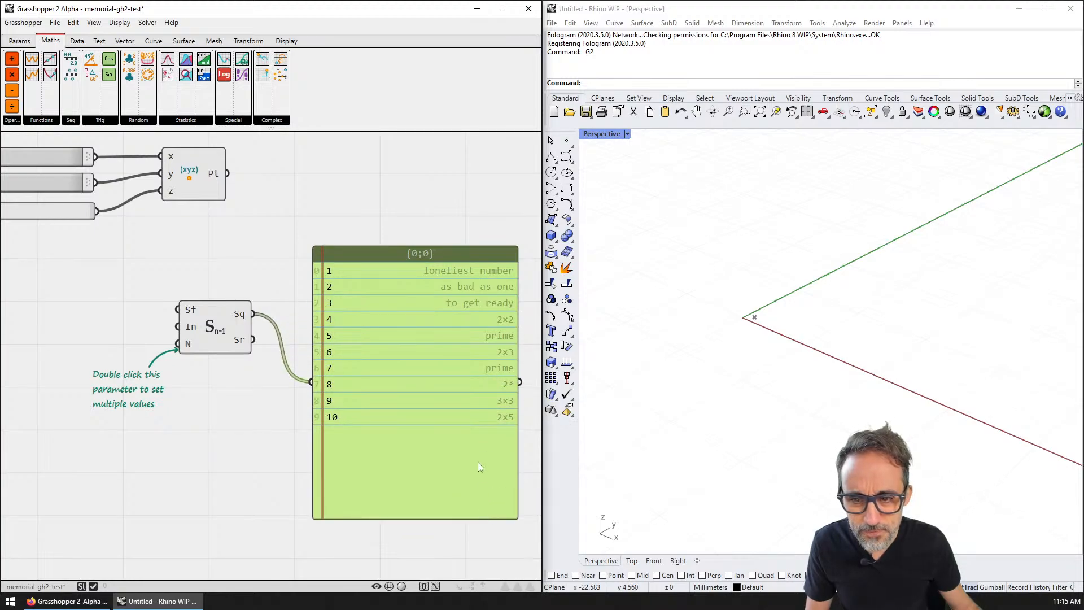
{"action": "left_click_drag", "start_coordinate": [477, 462], "coordinate": [472, 398]}
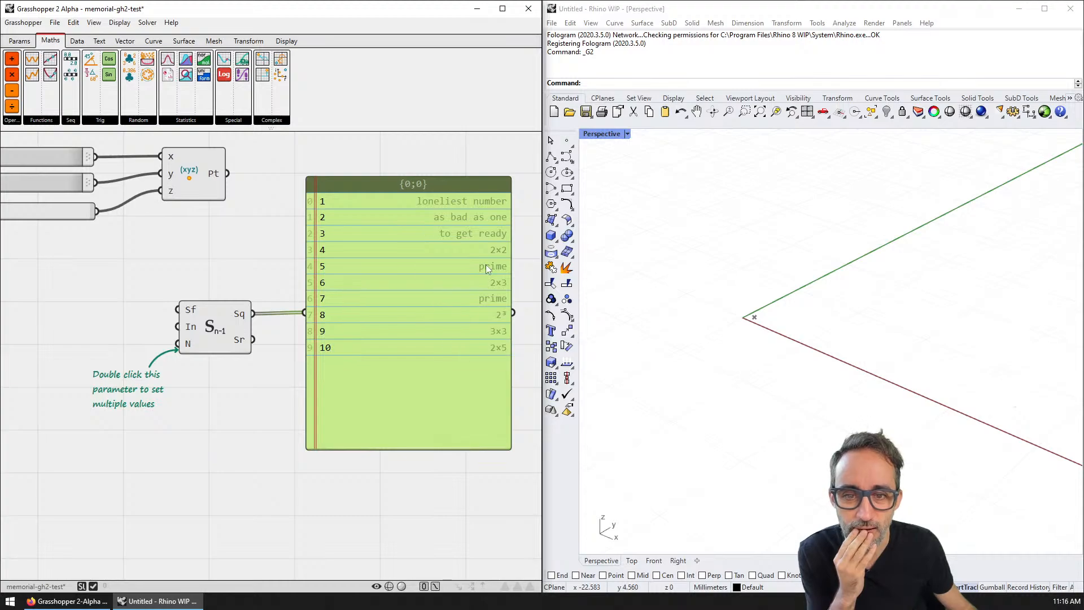
- Review the panel's display options and examine the Number Sequence's sequence and self-referential outputs
{"action": "right_click", "coordinate": [460, 265]}
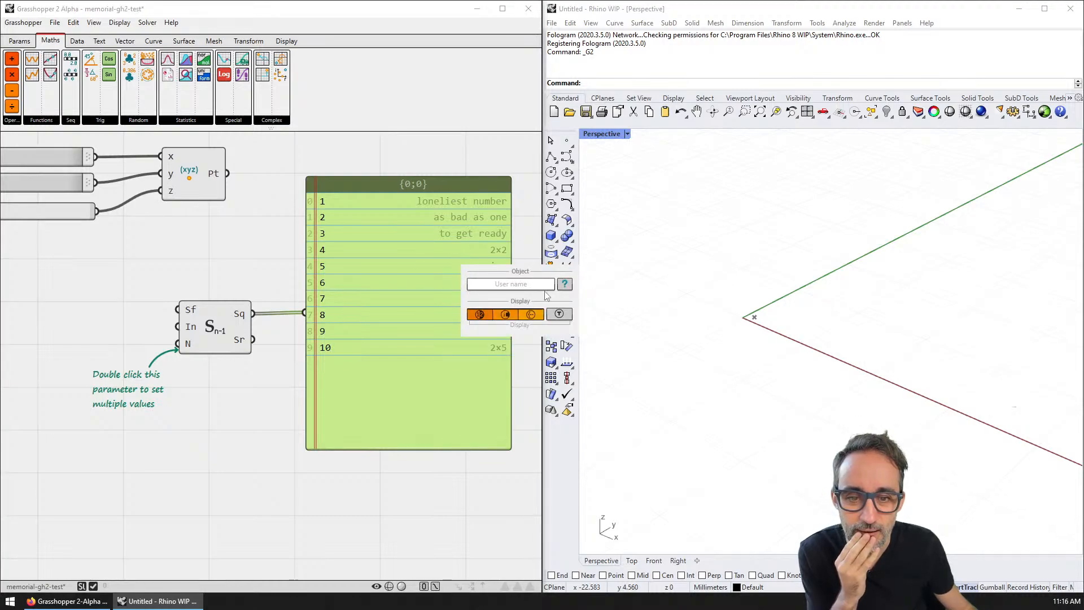
{"action": "left_click", "coordinate": [515, 160]}
{"action": "scroll", "coordinate": [489, 192], "scroll_direction": "up", "scroll_amount": 2}
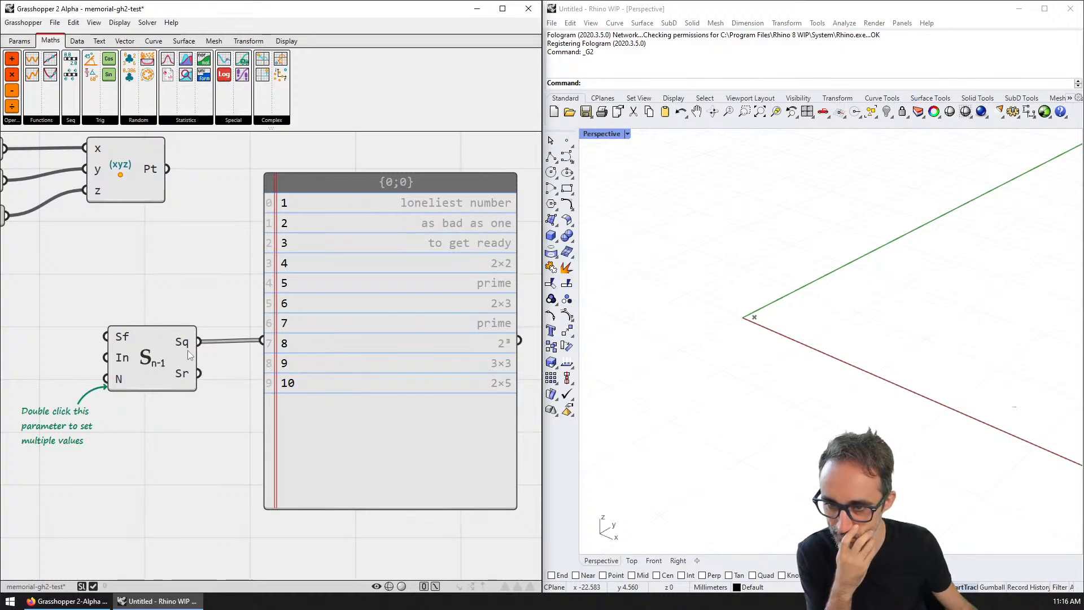
{"action": "mouse_move", "coordinate": [187, 350]}
{"action": "mouse_move", "coordinate": [186, 377]}
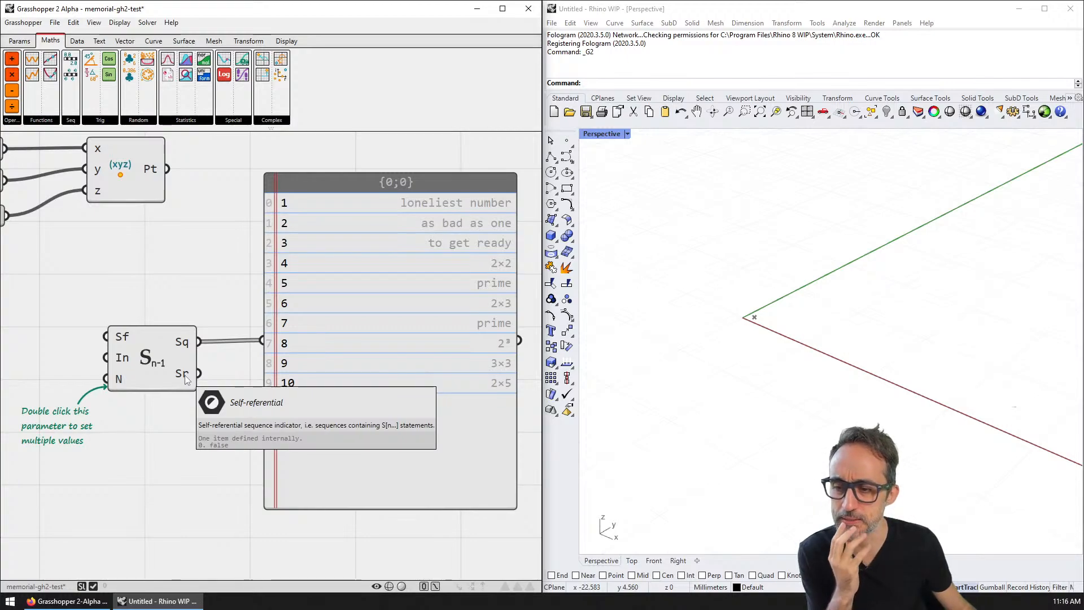
{"action": "right_click_drag", "start_coordinate": [186, 380], "coordinate": [190, 367]}
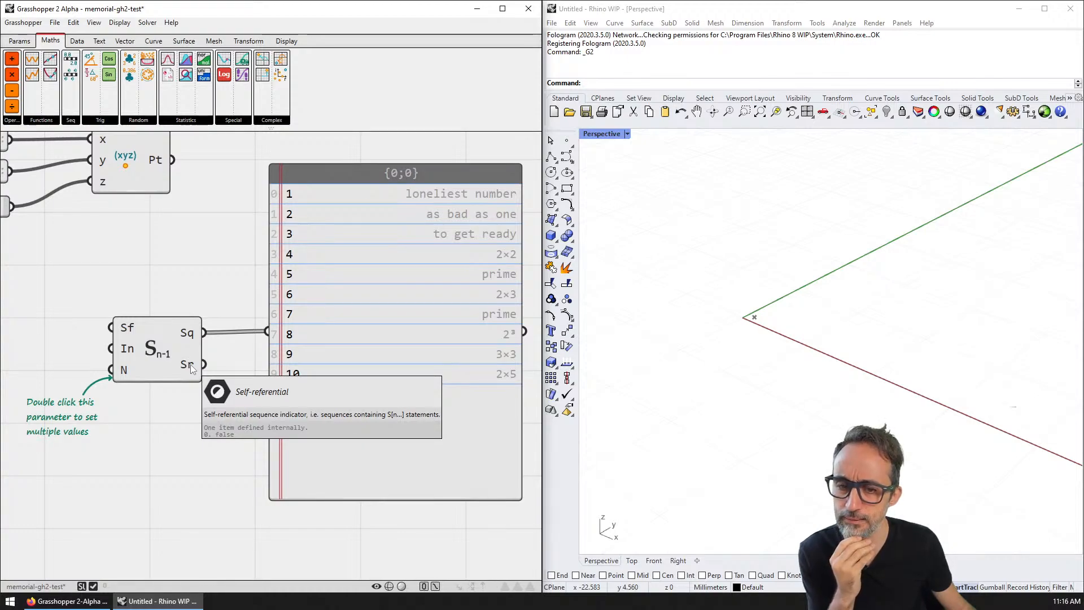
- Turn off the first of the panel's three highlighted display options
{"action": "left_click_drag", "start_coordinate": [204, 364], "coordinate": [268, 332]}
{"action": "right_click", "coordinate": [367, 308]}
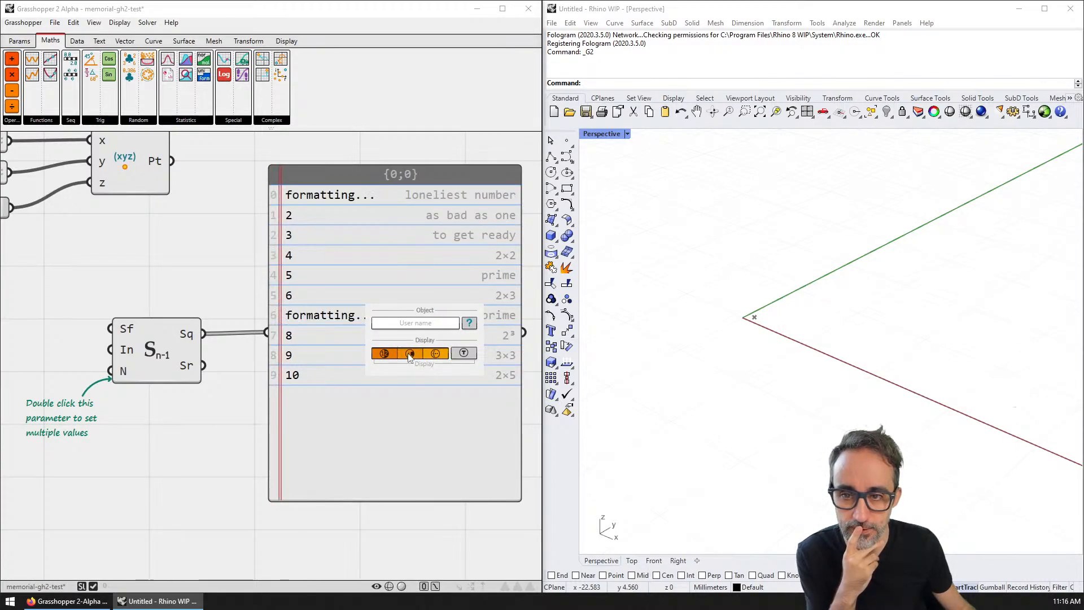
{"action": "left_click", "coordinate": [390, 356]}
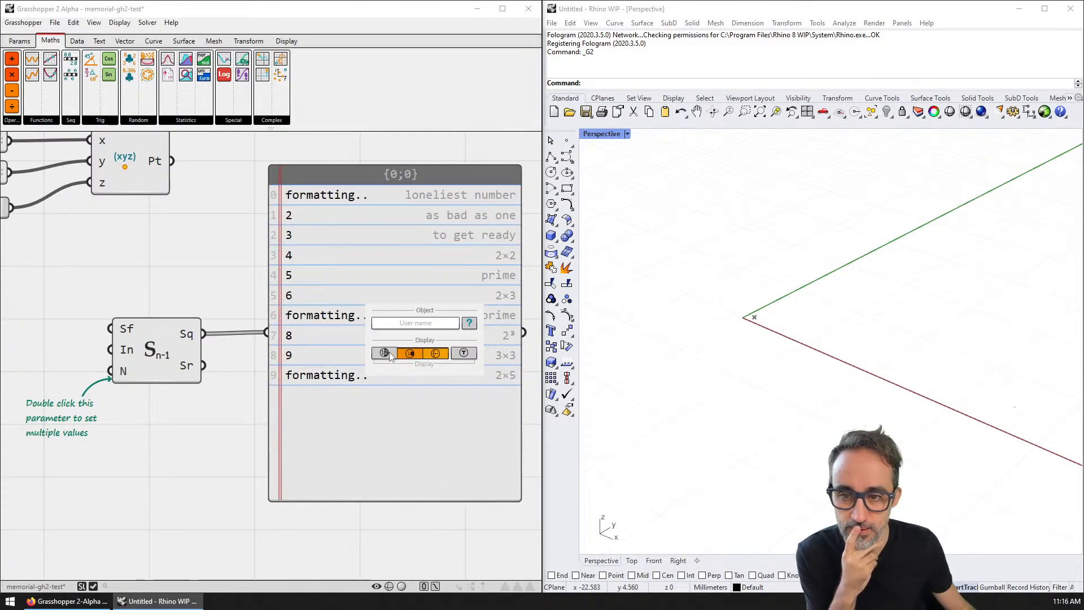
- Turn the panel's Show Columns display option back on
{"action": "left_click", "coordinate": [386, 353]}
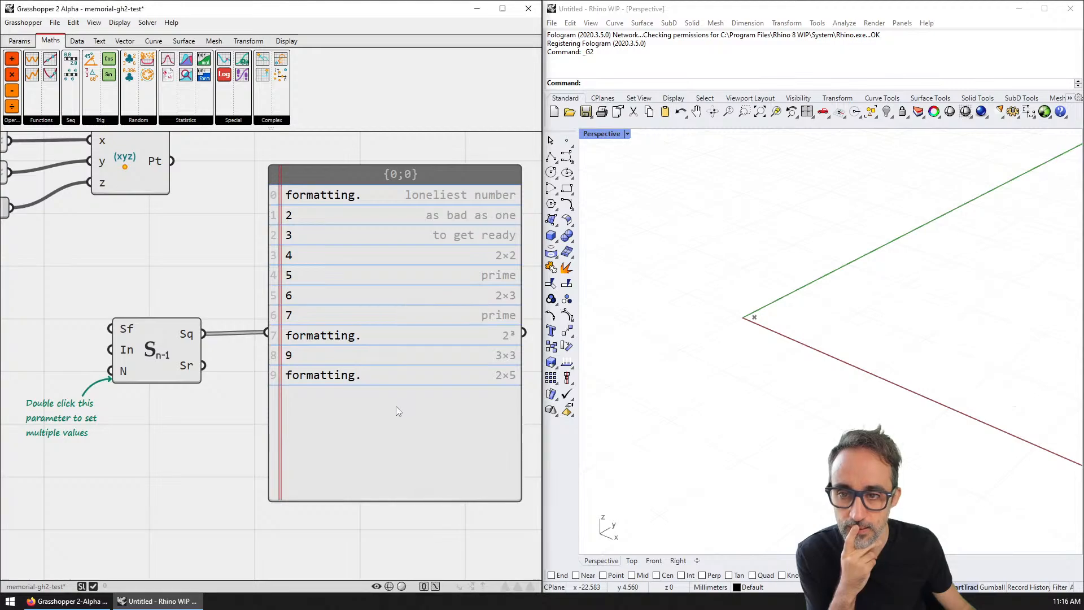
{"action": "right_click_drag", "start_coordinate": [395, 405], "coordinate": [373, 399]}
{"action": "right_click", "coordinate": [371, 336]}
{"action": "scroll", "coordinate": [381, 418], "scroll_direction": "up", "scroll_amount": 5}
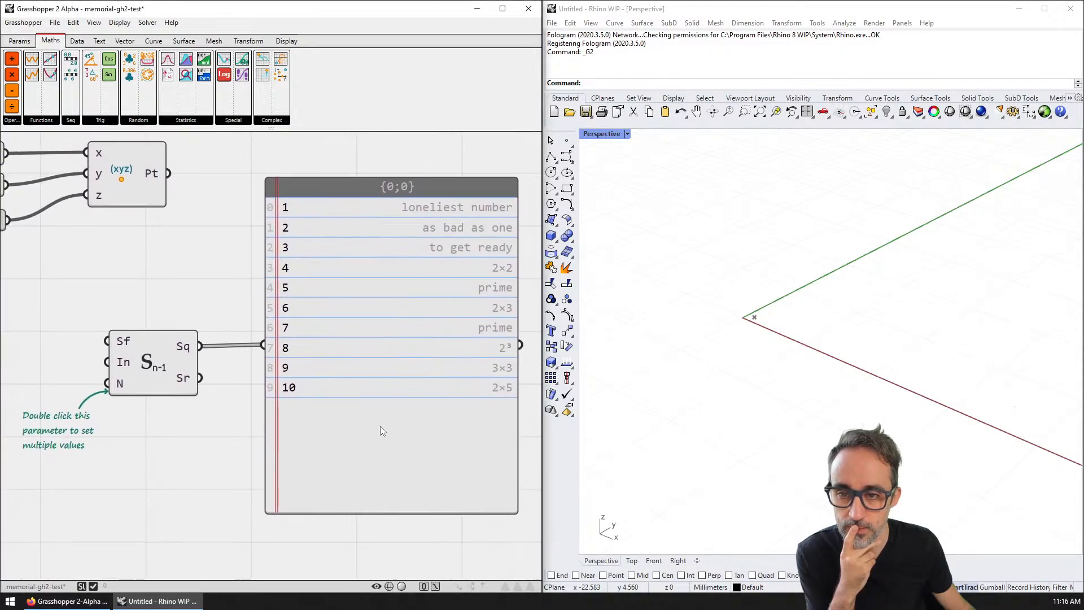
{"action": "right_click", "coordinate": [371, 364]}
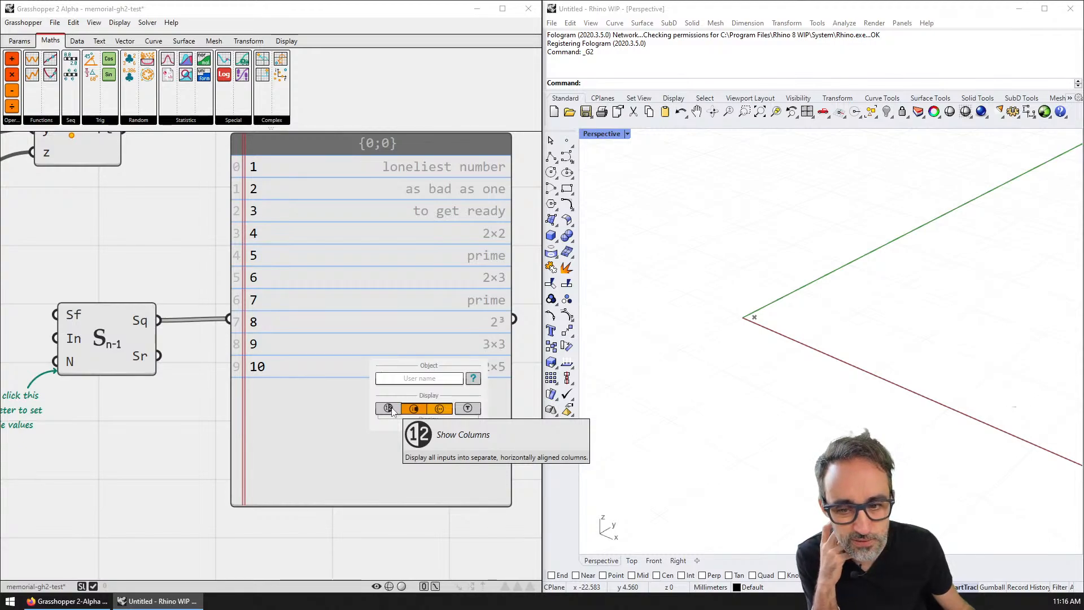
{"action": "left_click", "coordinate": [389, 408]}
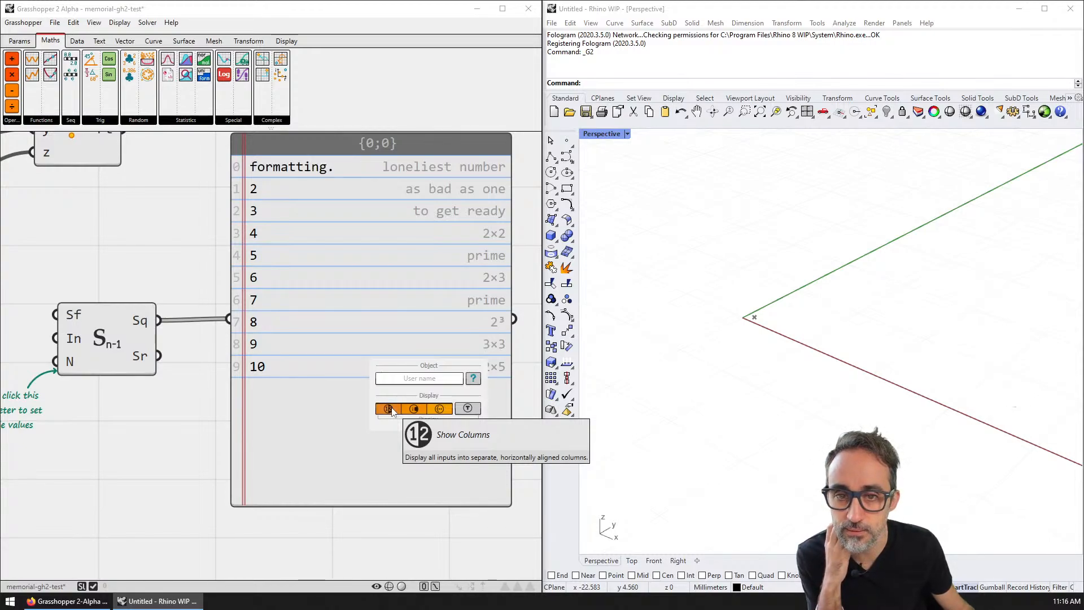
{"action": "scroll", "coordinate": [334, 353], "scroll_direction": "down", "scroll_amount": 2}
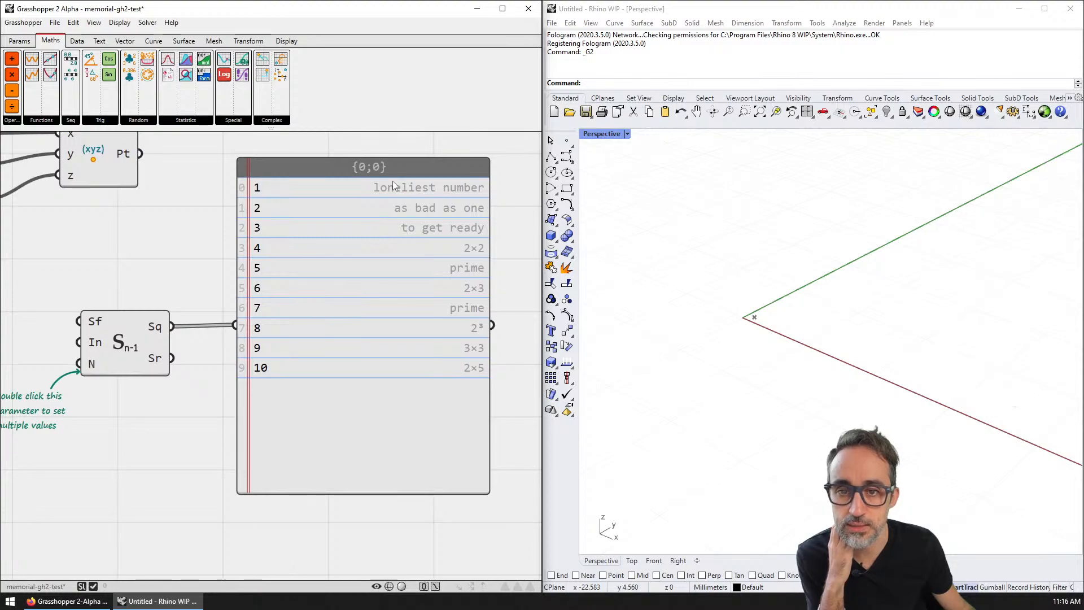
- Try showing data types instead of values in the panel, and switch back to values
{"action": "mouse_move", "coordinate": [462, 264]}
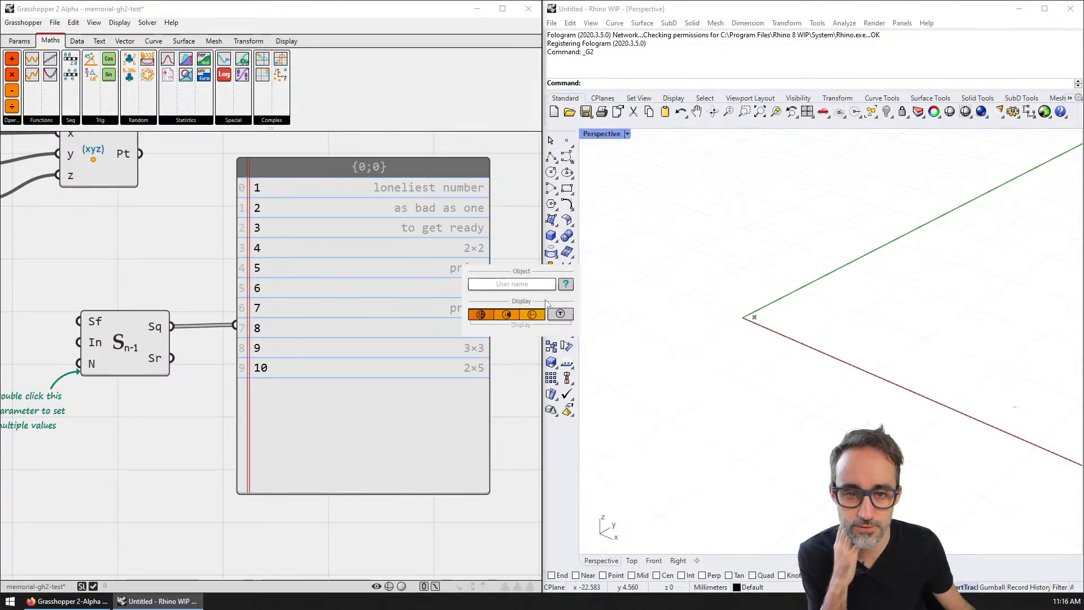
{"action": "left_click", "coordinate": [561, 315]}
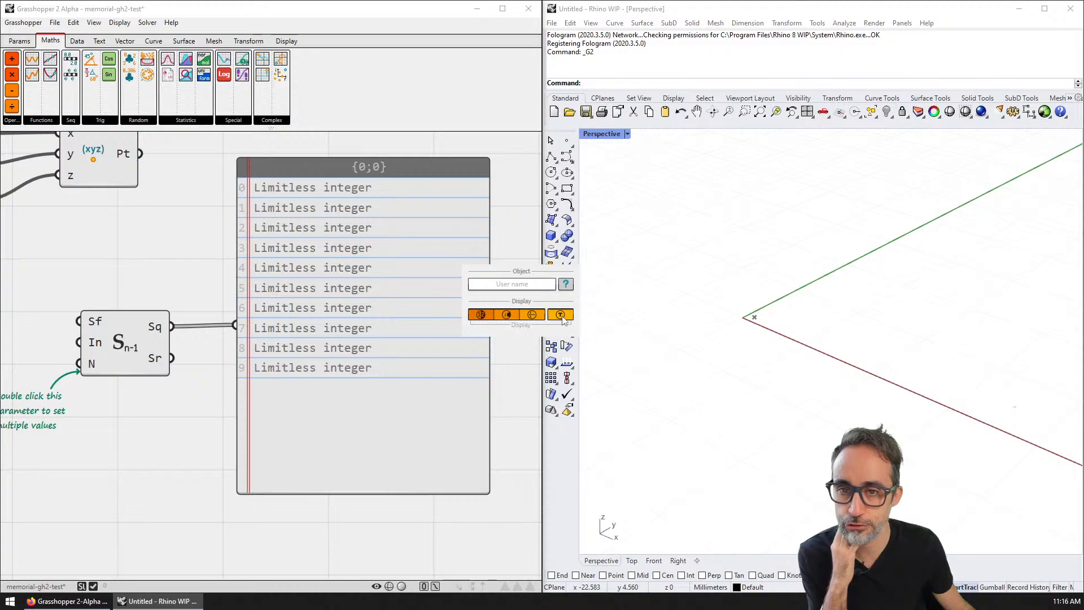
{"action": "left_click", "coordinate": [563, 320]}
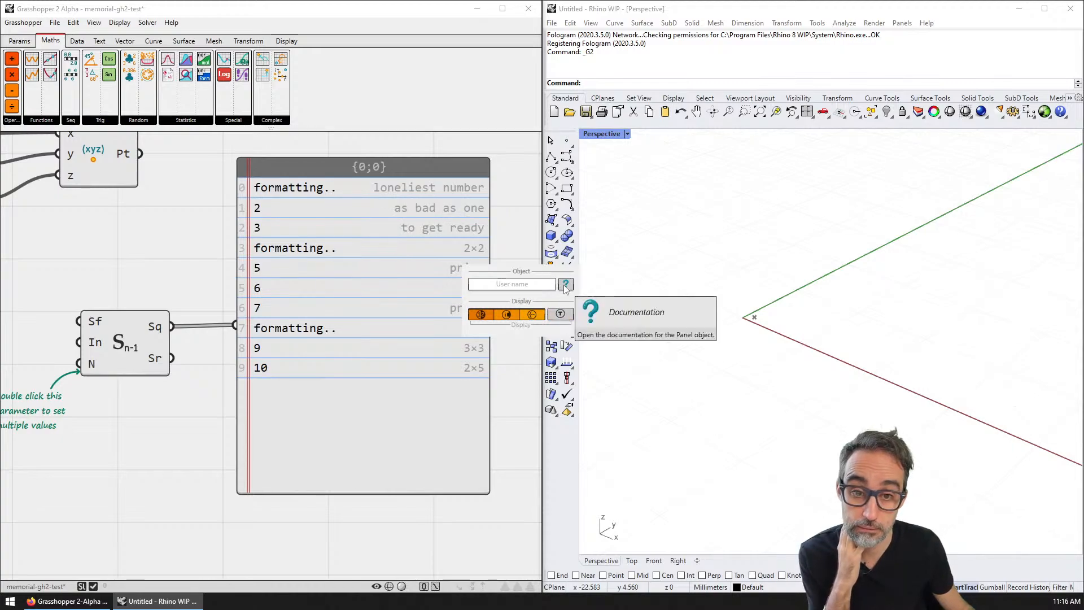
- Narrow the panel beside the Number Sequence component
{"action": "right_click_drag", "start_coordinate": [497, 151], "coordinate": [488, 185]}
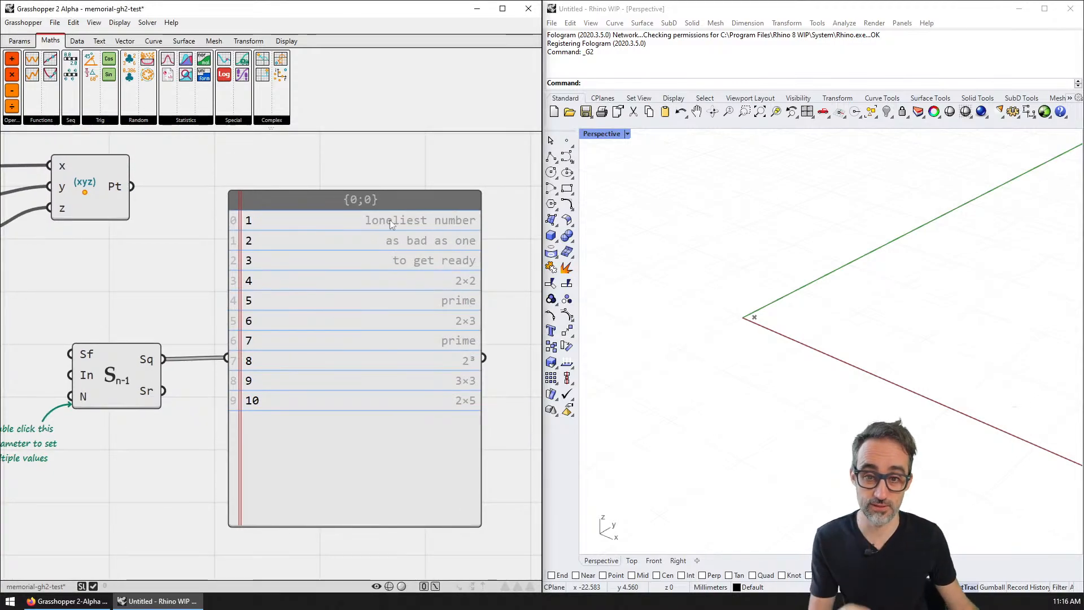
{"action": "scroll", "coordinate": [384, 328], "scroll_direction": "down", "scroll_amount": 1}
{"action": "right_click_drag", "start_coordinate": [384, 328], "coordinate": [451, 268]}
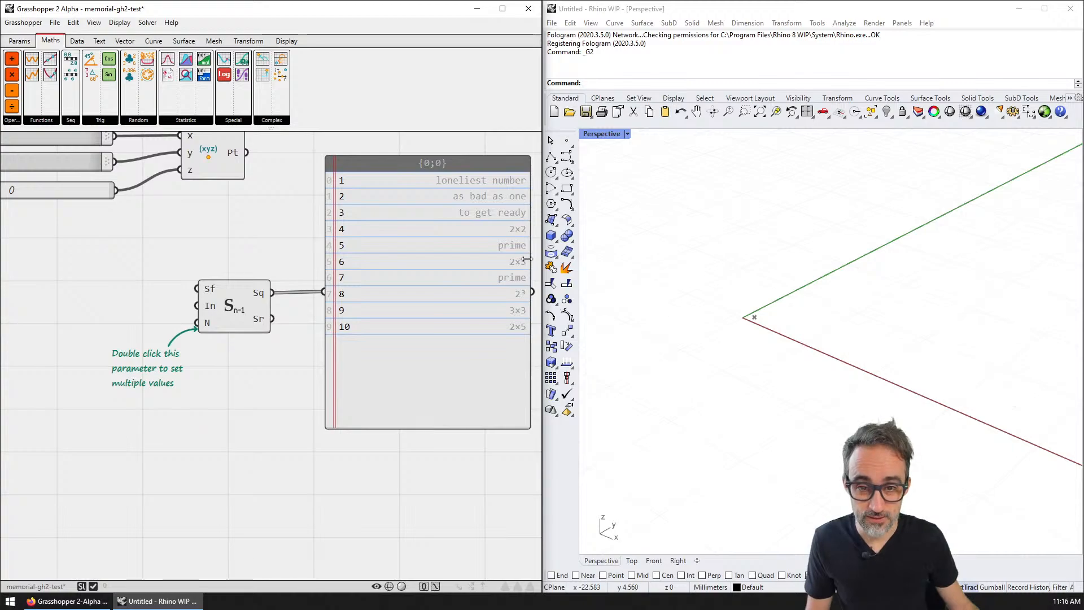
{"action": "left_click_drag", "start_coordinate": [531, 260], "coordinate": [455, 247]}
- Examine the Number Sequence's formula input options, including toggling its visibility off and on, and check its other inputs
{"action": "right_click_drag", "start_coordinate": [237, 259], "coordinate": [319, 354]}
{"action": "scroll", "coordinate": [319, 354], "scroll_direction": "down", "scroll_amount": 1}
{"action": "scroll", "coordinate": [319, 360], "scroll_direction": "up", "scroll_amount": 1}
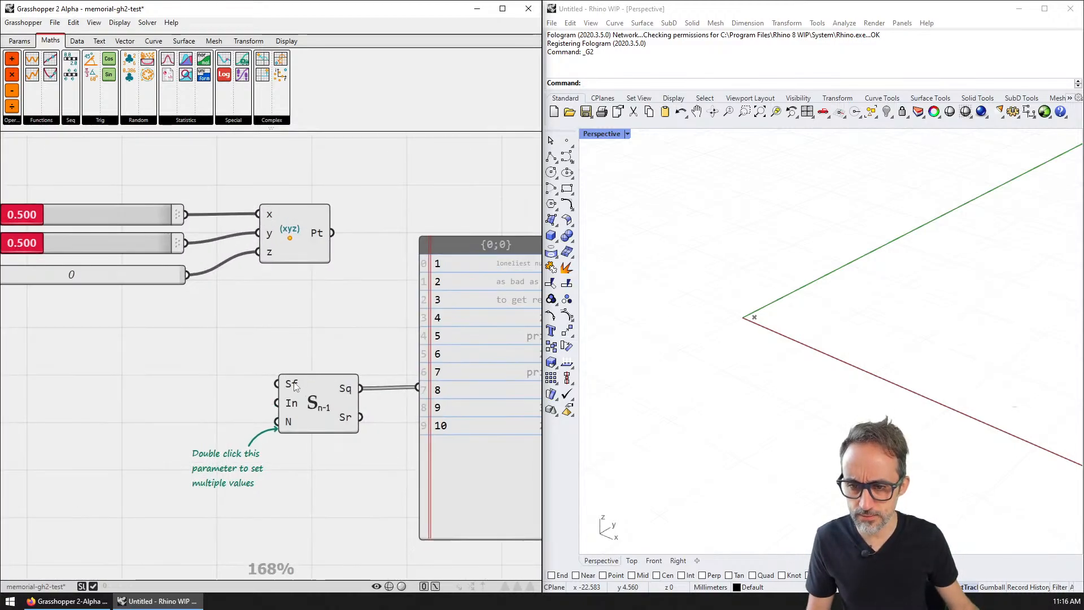
{"action": "right_click_drag", "start_coordinate": [300, 317], "coordinate": [301, 247]}
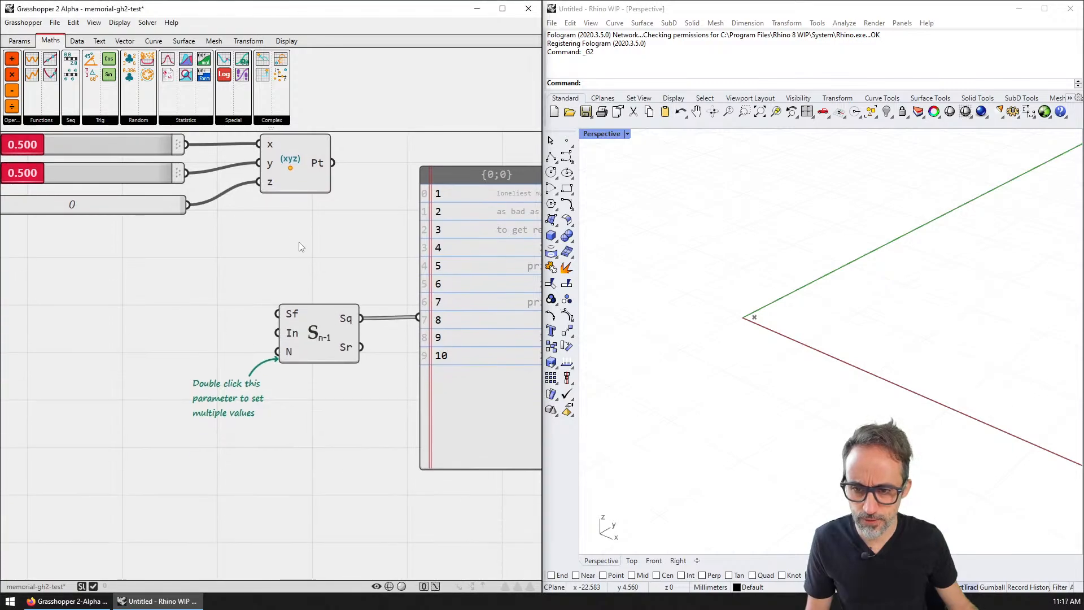
{"action": "right_click", "coordinate": [296, 316]}
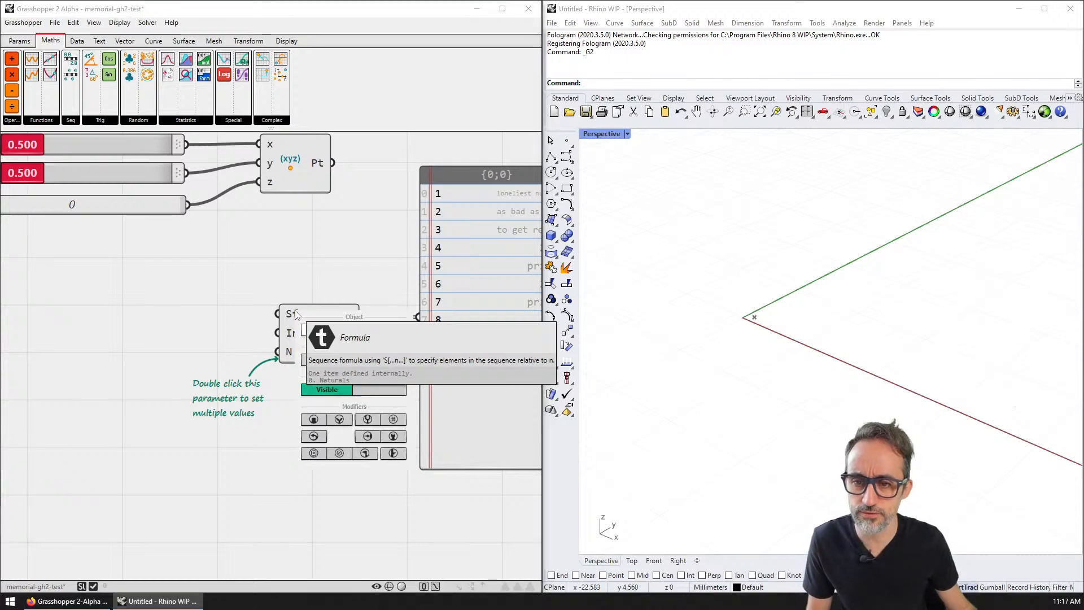
{"action": "right_click", "coordinate": [294, 314]}
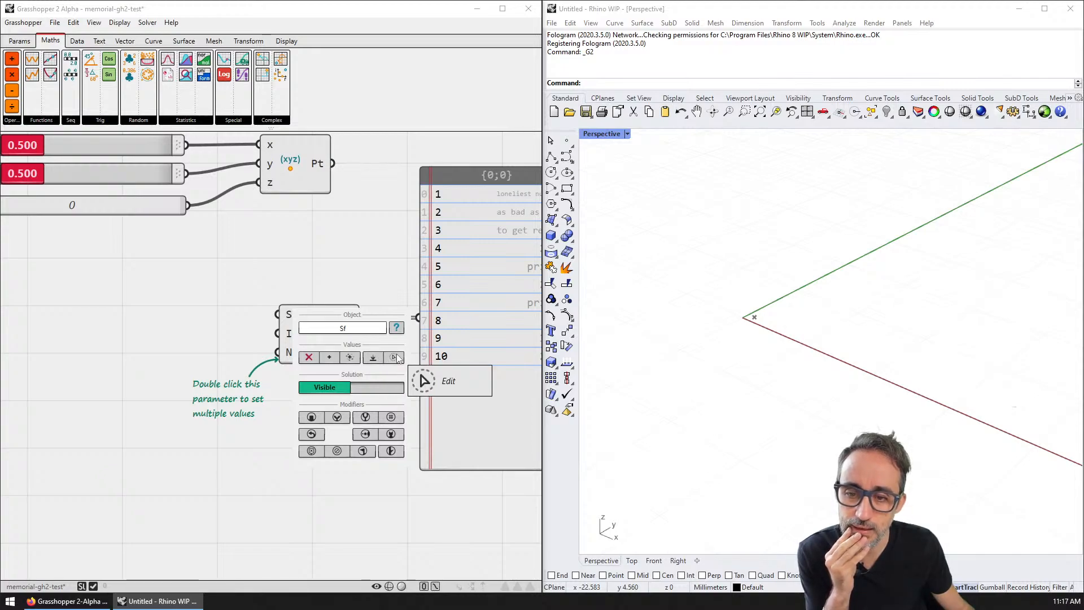
{"action": "left_click", "coordinate": [330, 389]}
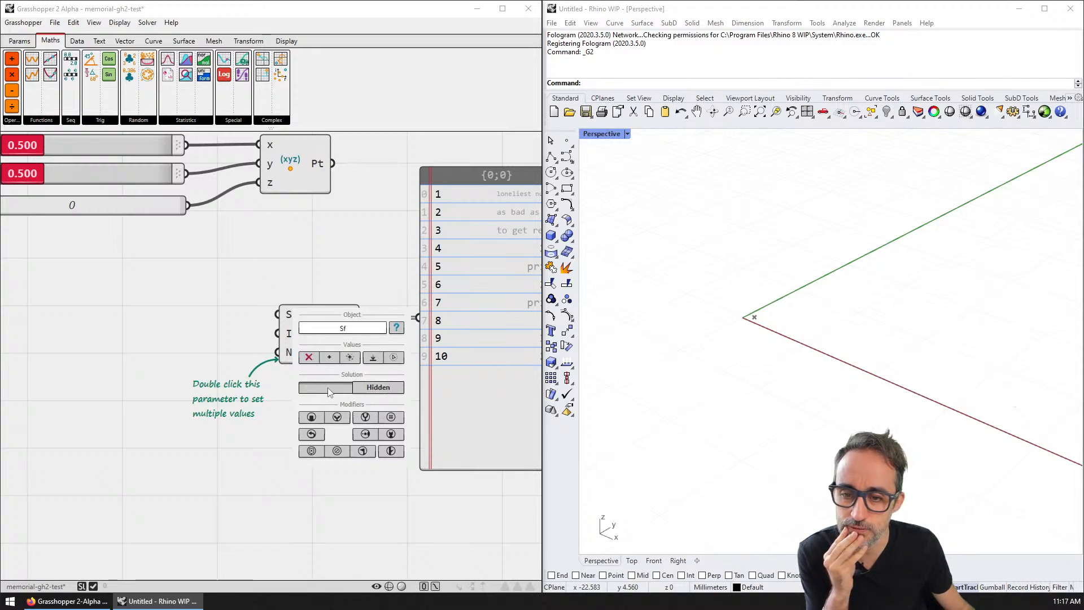
{"action": "left_click", "coordinate": [330, 390]}
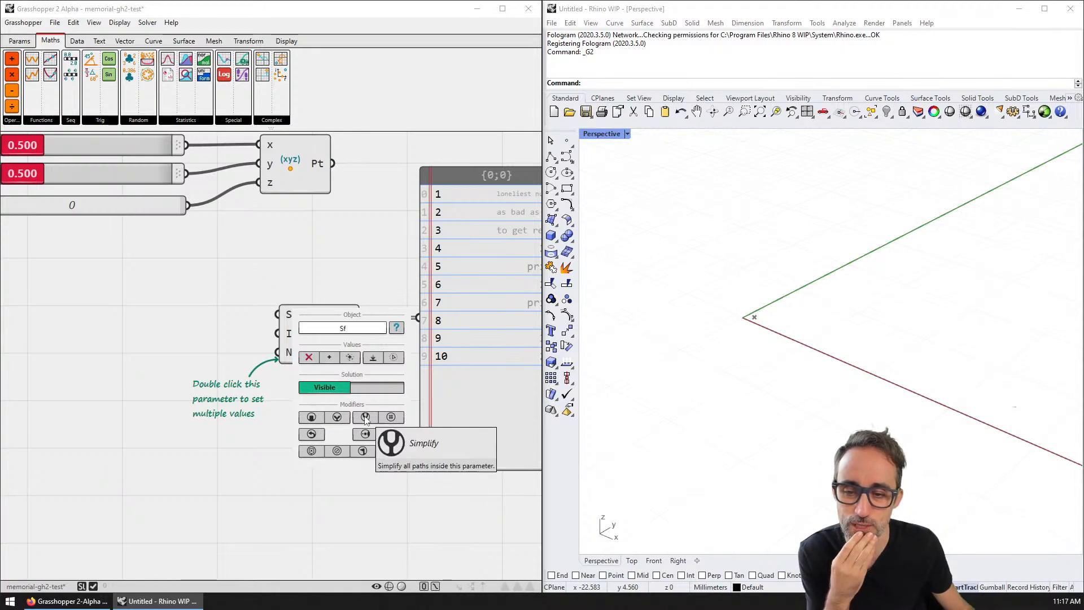
{"action": "right_click_drag", "start_coordinate": [374, 477], "coordinate": [350, 402]}
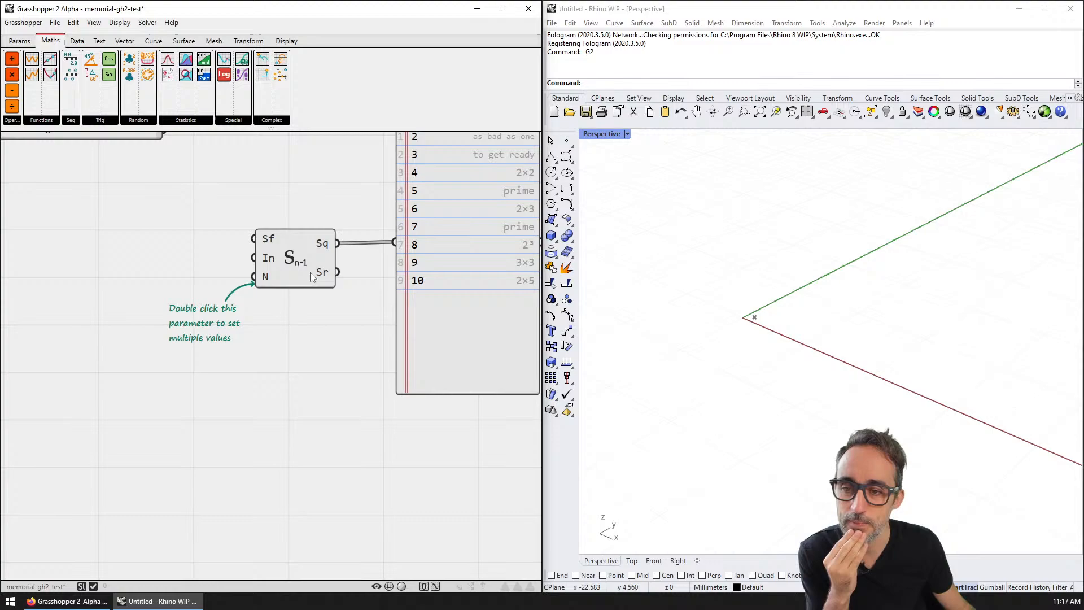
{"action": "left_click", "coordinate": [269, 244]}
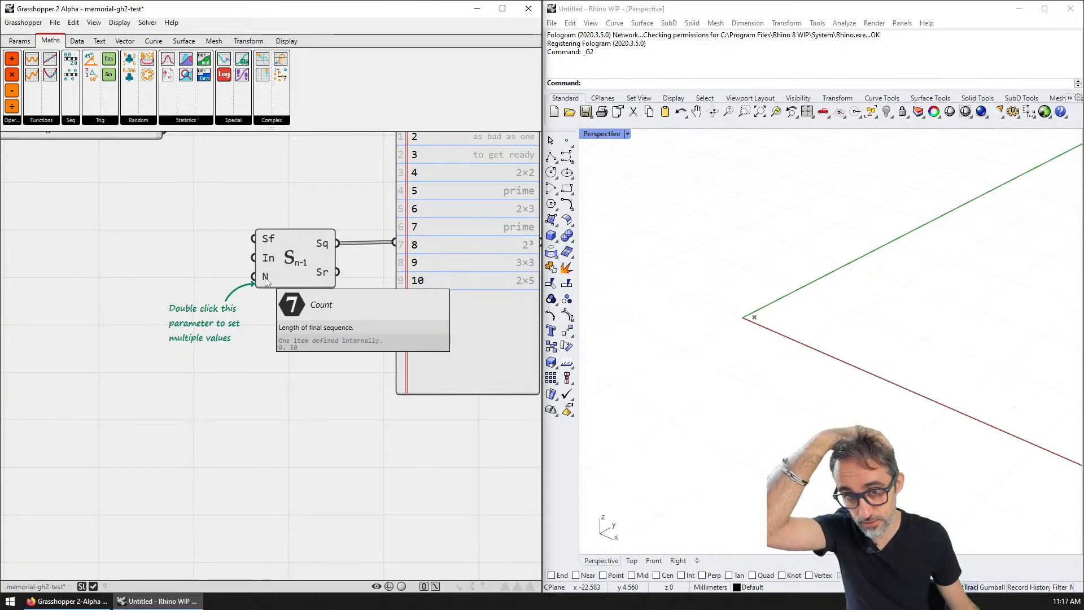
{"action": "right_click_drag", "start_coordinate": [266, 281], "coordinate": [215, 336]}
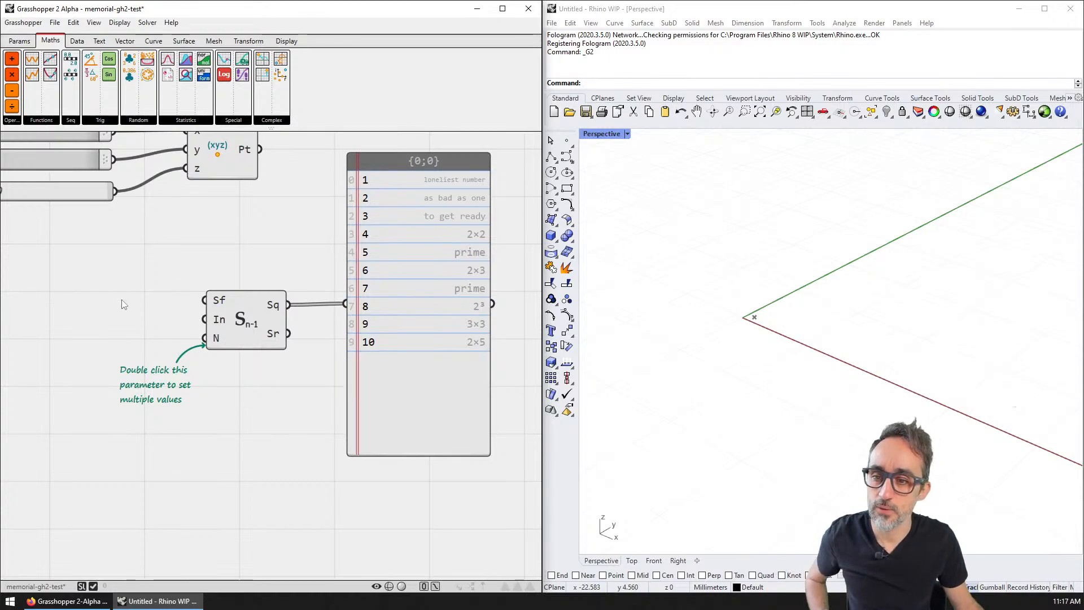
- Add a constant value of 0, connect it to the Number Sequence's In input and line it up with that input
{"action": "double_click", "coordinate": [97, 310]}
{"action": "type", "text": "0"}
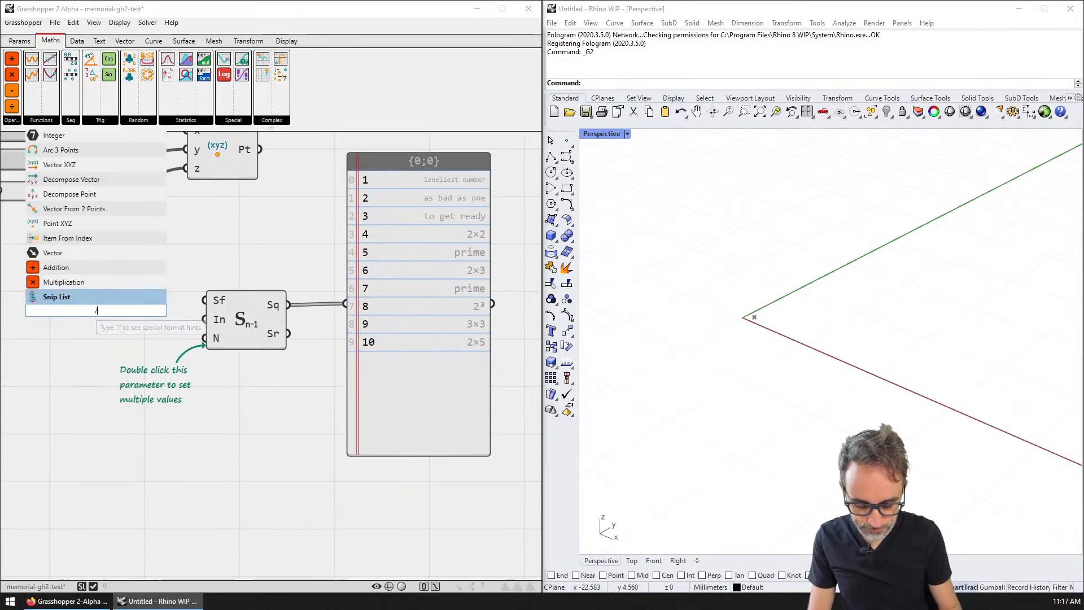
{"action": "key", "text": "Return"}
{"action": "left_click_drag", "start_coordinate": [126, 310], "coordinate": [205, 319]}
{"action": "left_click_drag", "start_coordinate": [94, 310], "coordinate": [107, 319]}
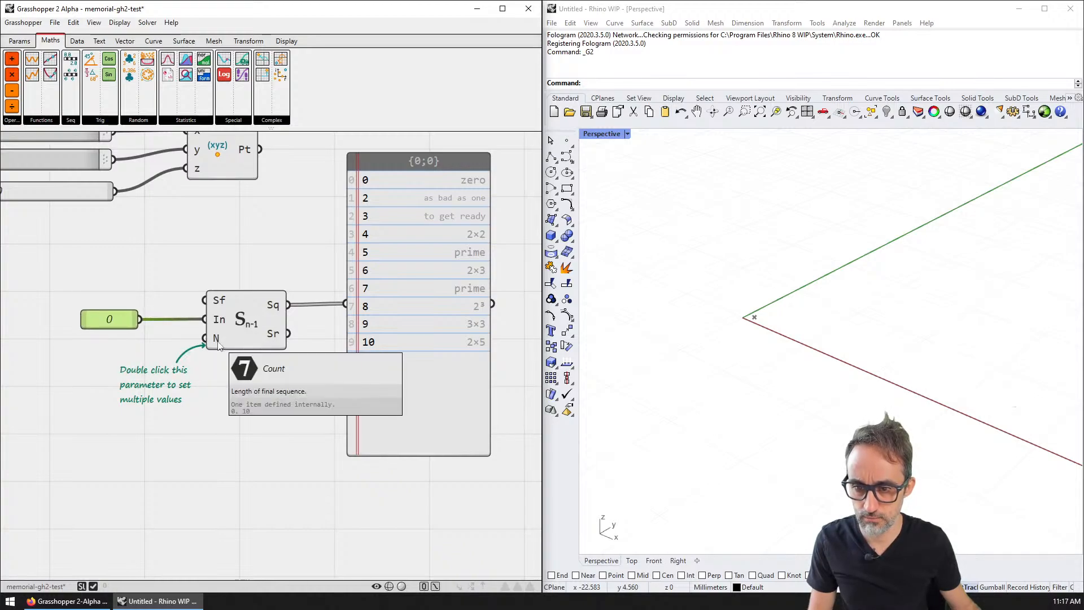
- Inspect the updated sequence in the panel, the Number Sequence's count and self-referential parameters, and the list of available sequence components
{"action": "scroll", "coordinate": [419, 228], "scroll_direction": "up", "scroll_amount": 1}
{"action": "right_click_drag", "start_coordinate": [420, 228], "coordinate": [369, 262]}
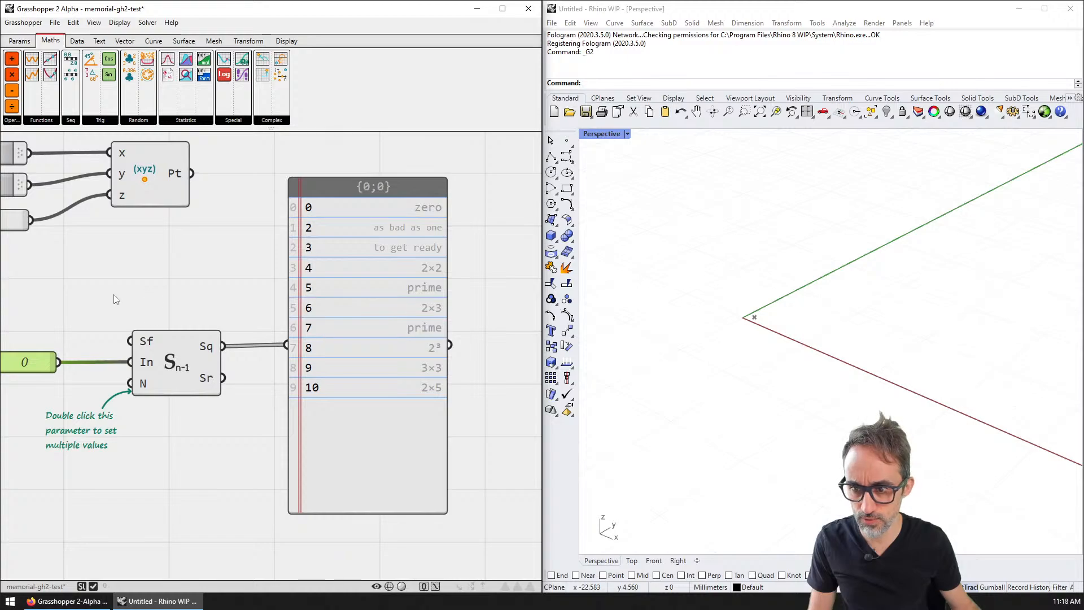
{"action": "right_click_drag", "start_coordinate": [116, 300], "coordinate": [219, 248]}
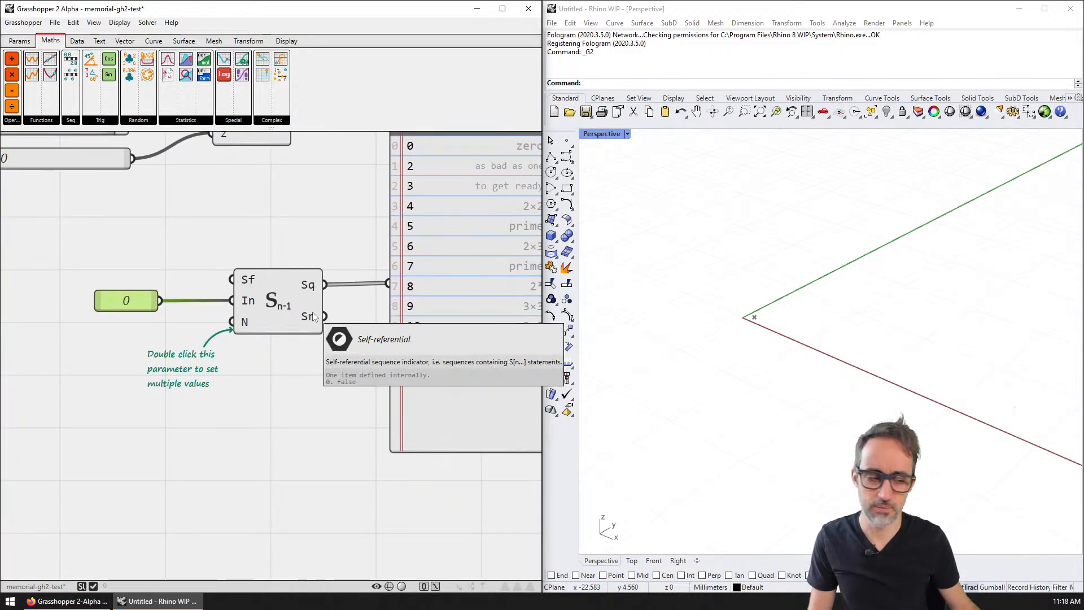
{"action": "right_click_drag", "start_coordinate": [254, 245], "coordinate": [245, 291]}
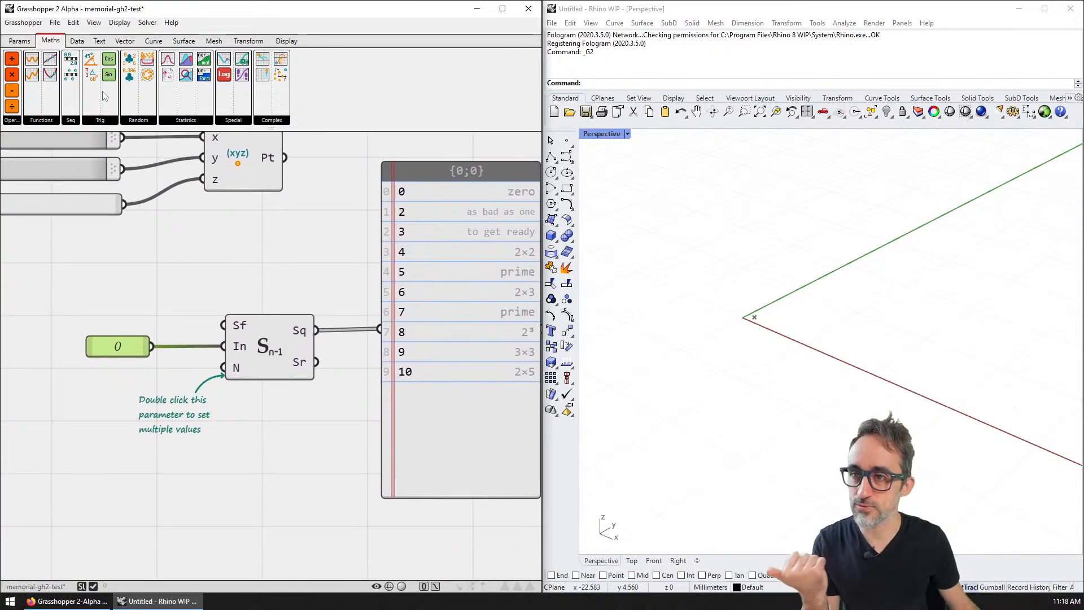
{"action": "left_click", "coordinate": [71, 120]}
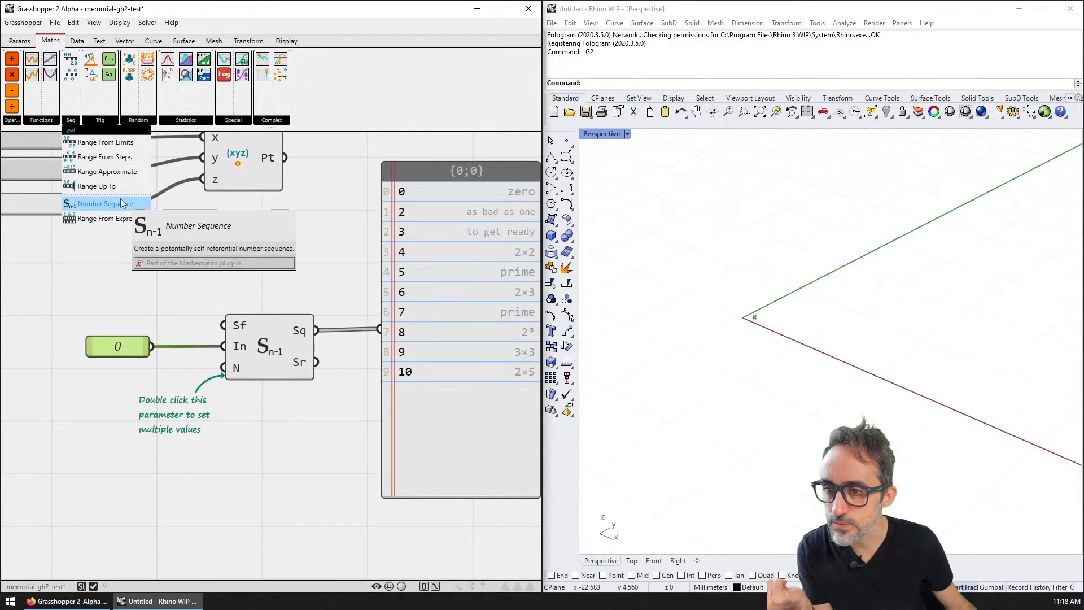
{"action": "right_click_drag", "start_coordinate": [117, 273], "coordinate": [152, 250]}
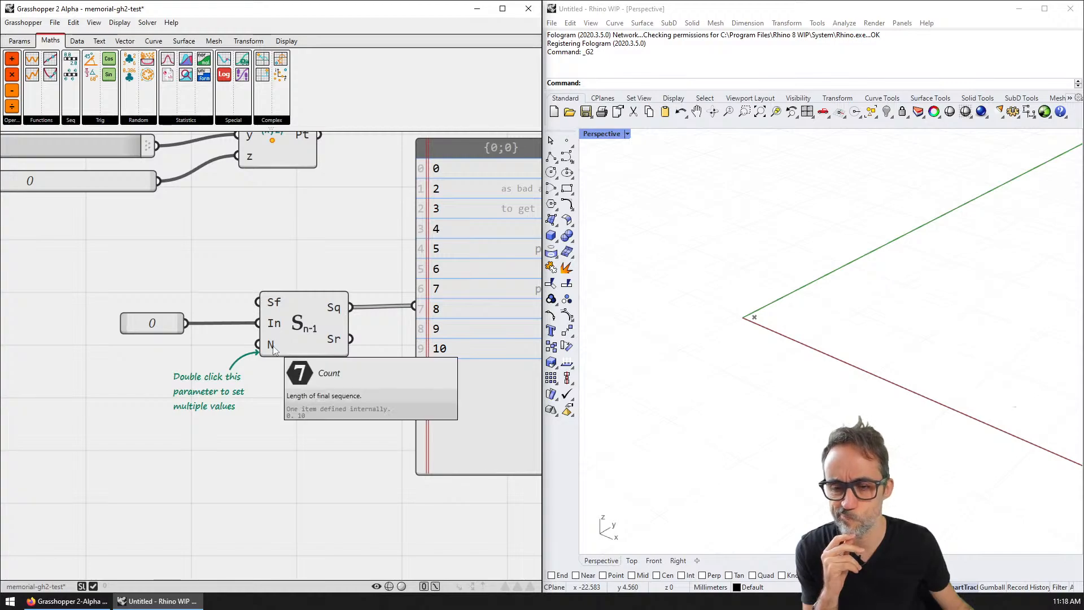
{"action": "double_click", "coordinate": [117, 345]}
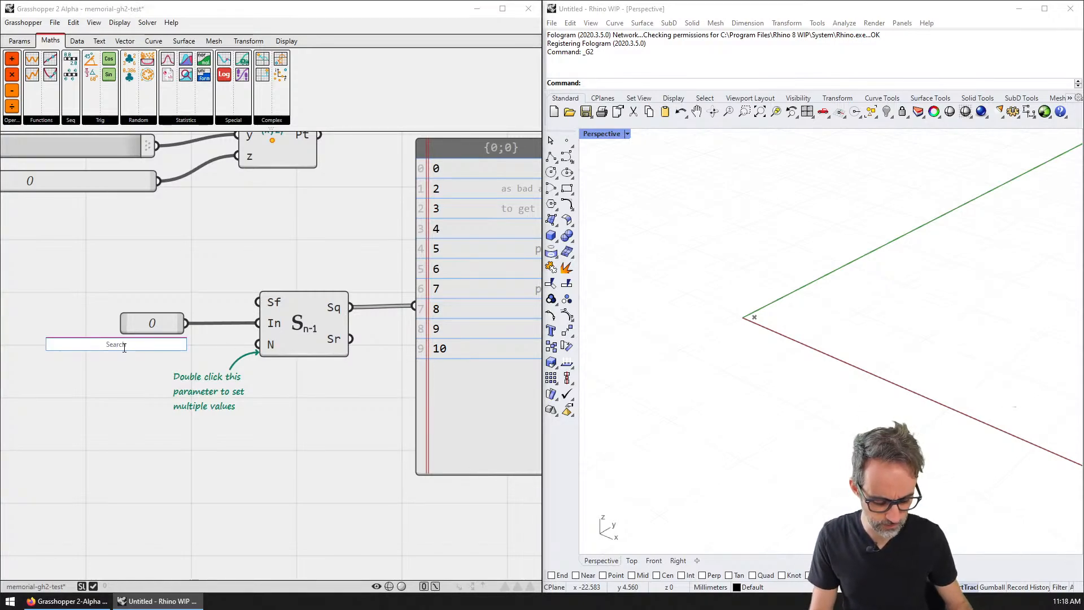
{"action": "type", "text": "=10"}
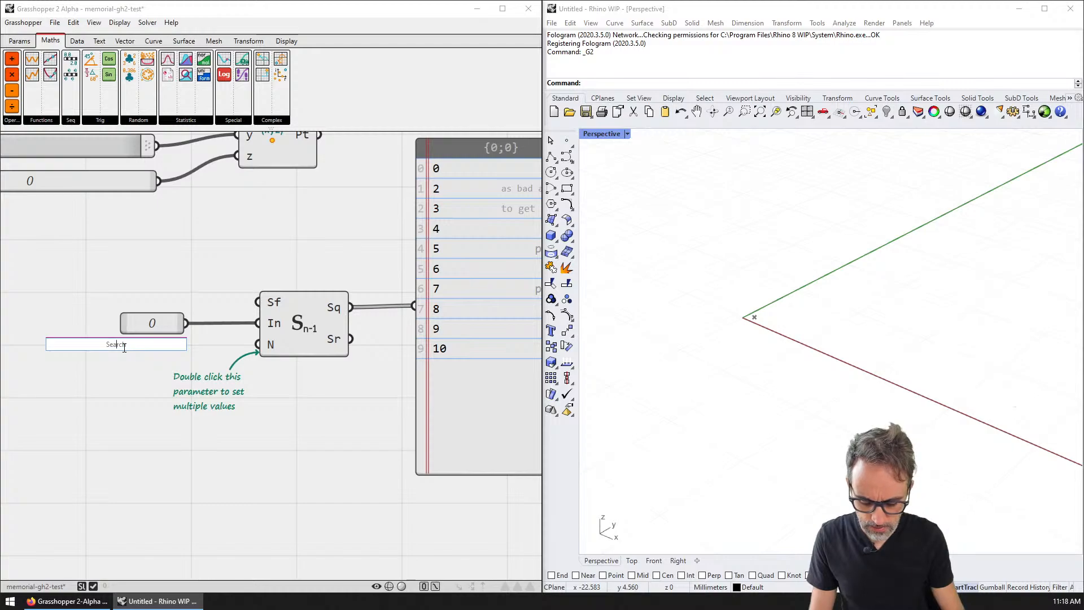
{"action": "key", "text": "Return"}
{"action": "left_click", "coordinate": [126, 352]}
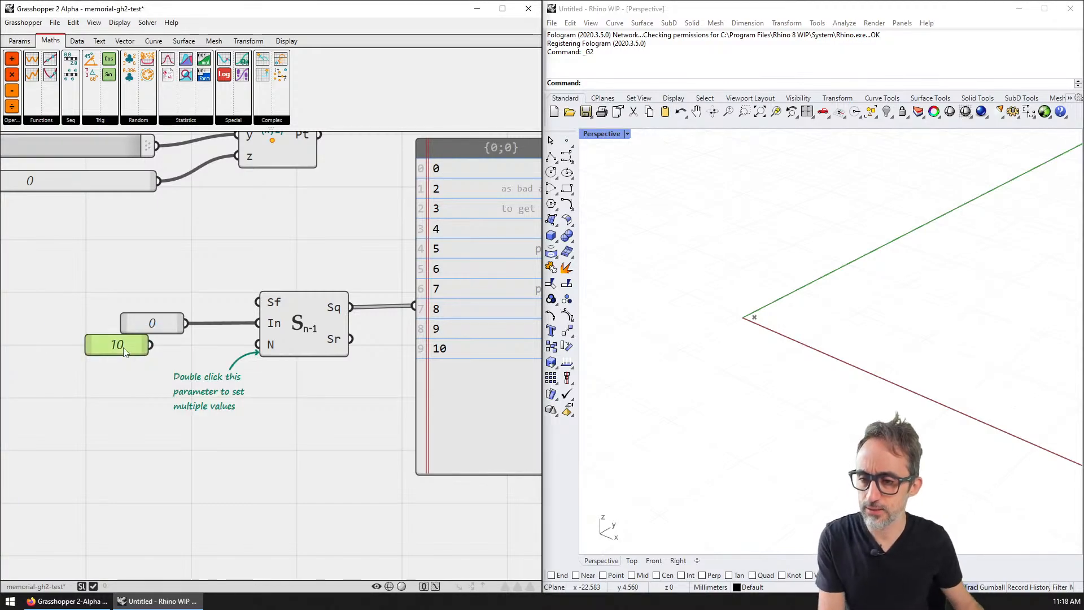
{"action": "scroll", "coordinate": [177, 375], "scroll_direction": "down", "scroll_amount": 2}
{"action": "right_click_drag", "start_coordinate": [126, 352], "coordinate": [245, 379]}
{"action": "key", "text": "Delete"}
{"action": "double_click", "coordinate": [231, 377]}
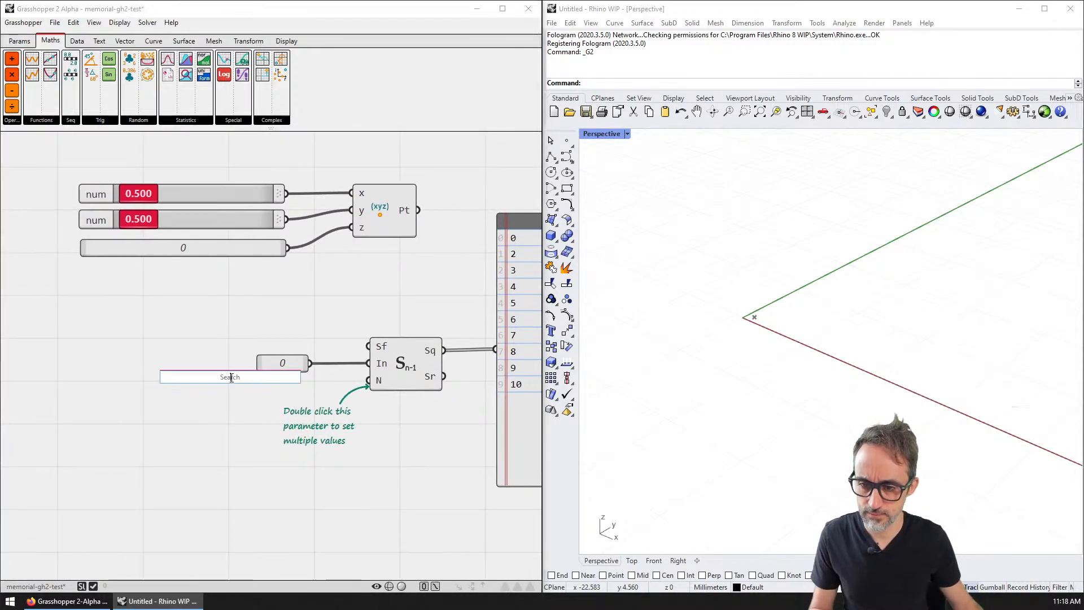
{"action": "type", "text": "slider"}
{"action": "key", "text": "Return"}
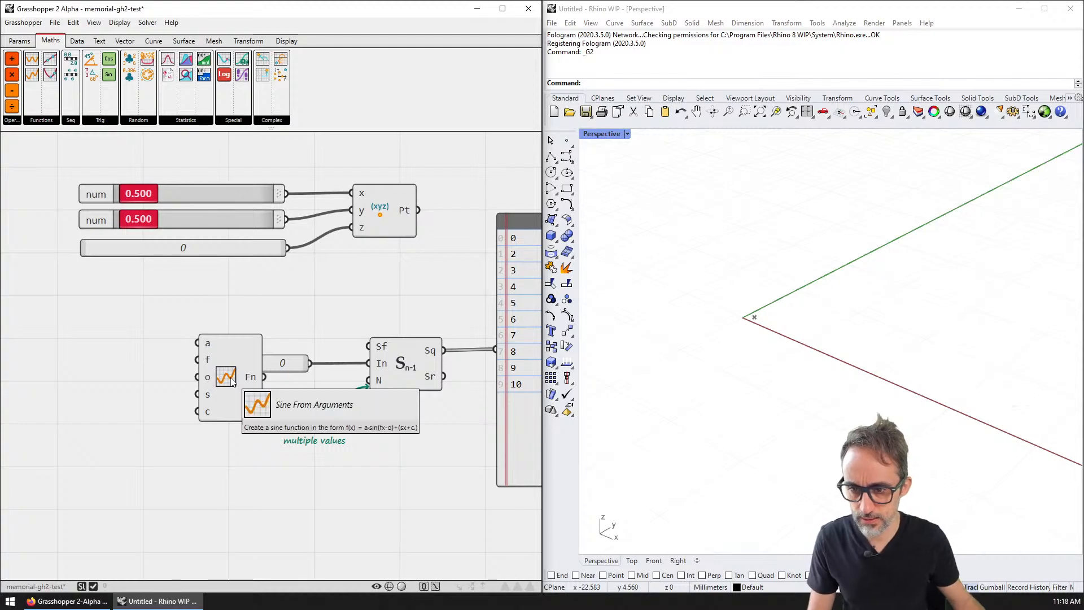
{"action": "left_click", "coordinate": [231, 384]}
{"action": "key", "text": "Delete"}
- Add a Slider component below the constant 0, next to the Number Sequence's count input
{"action": "double_click", "coordinate": [229, 394]}
{"action": "type", "text": "slider"}
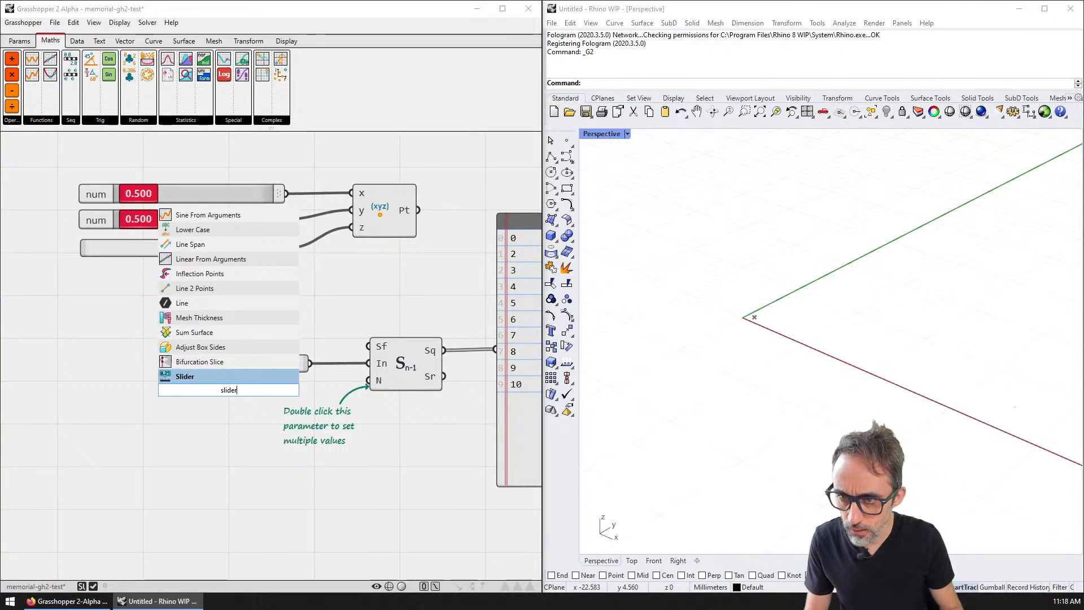
{"action": "key", "text": "Up"}
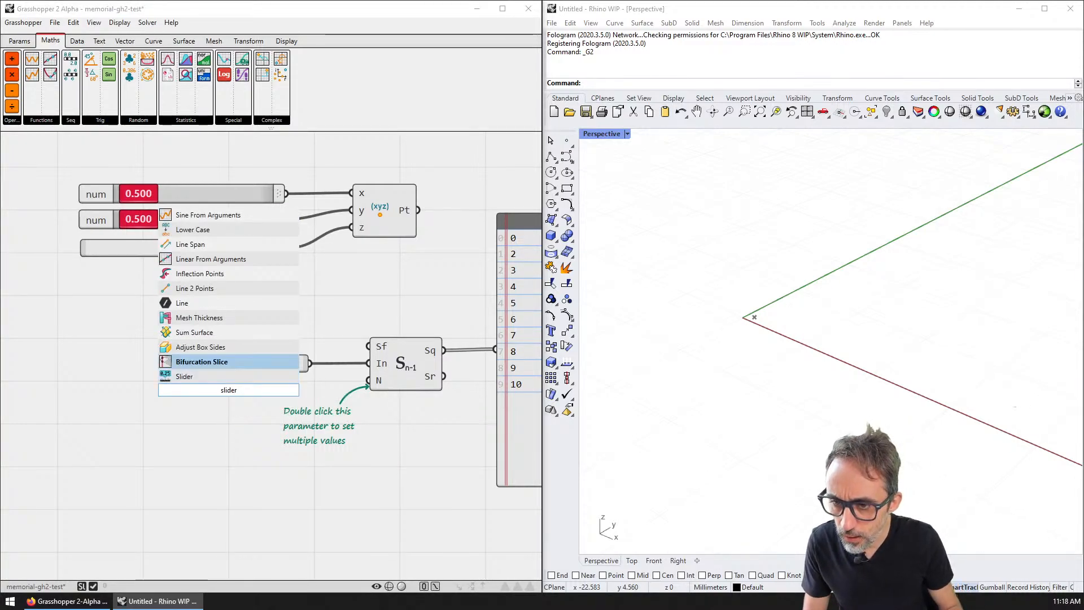
{"action": "key", "text": "Down"}
{"action": "key", "text": "Return"}
- Set the new number slider to whole numbers with a maximum of 10
{"action": "right_click", "coordinate": [229, 394]}
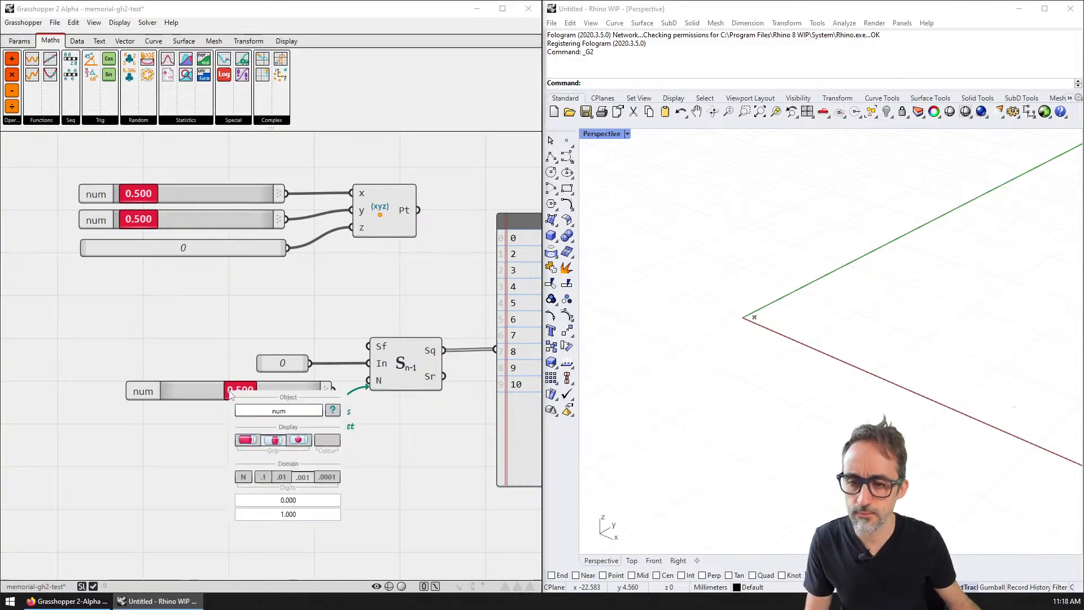
{"action": "left_click", "coordinate": [243, 478]}
{"action": "left_click", "coordinate": [288, 514]}
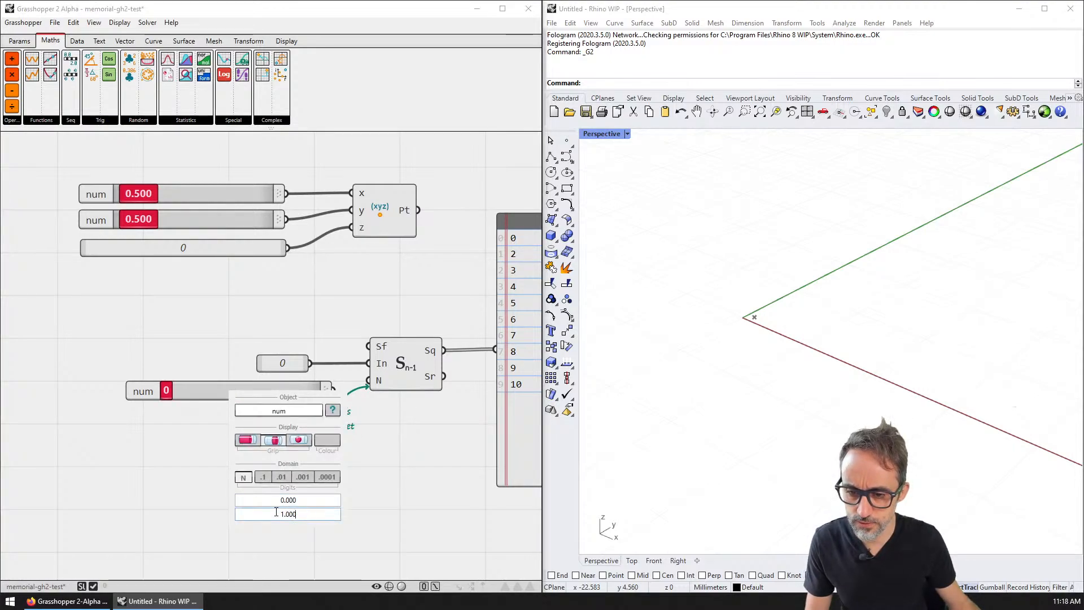
{"action": "type", "text": "10"}
{"action": "left_click", "coordinate": [200, 496]}
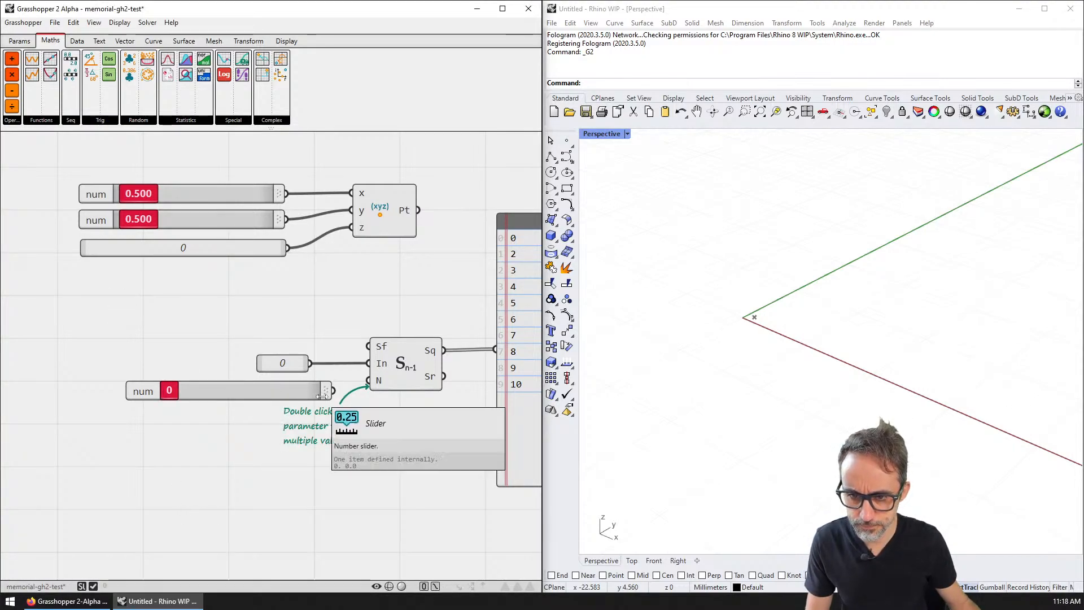
- Shorten the slider, connect it to the Number Sequence's N input and set its value to 8
{"action": "left_click_drag", "start_coordinate": [305, 392], "coordinate": [371, 380]}
{"action": "left_click", "coordinate": [275, 393]}
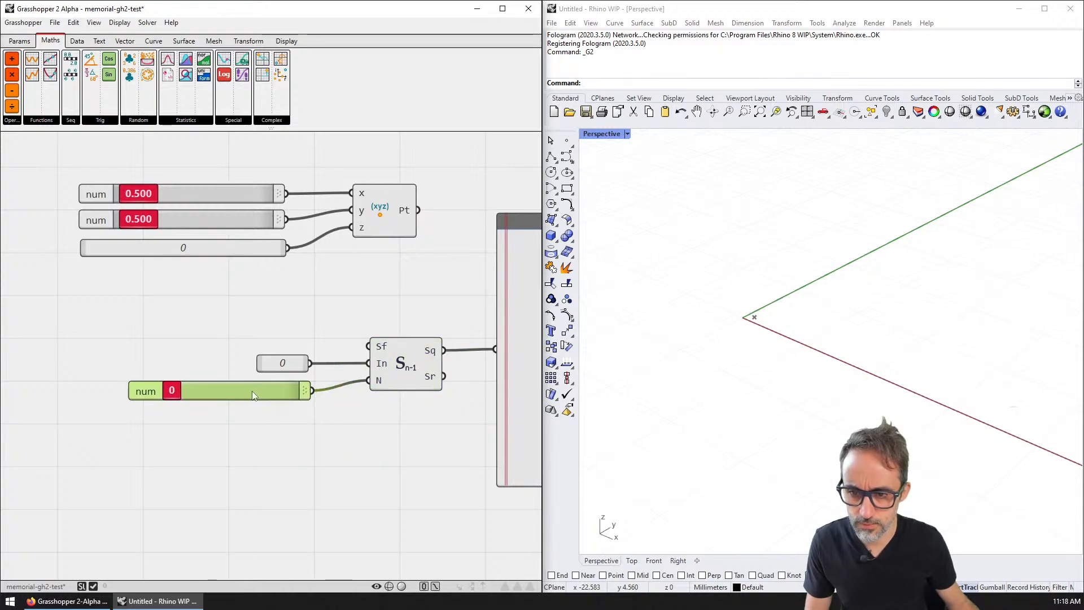
{"action": "left_click_drag", "start_coordinate": [172, 390], "coordinate": [265, 396]}
{"action": "right_click_drag", "start_coordinate": [397, 399], "coordinate": [257, 393]}
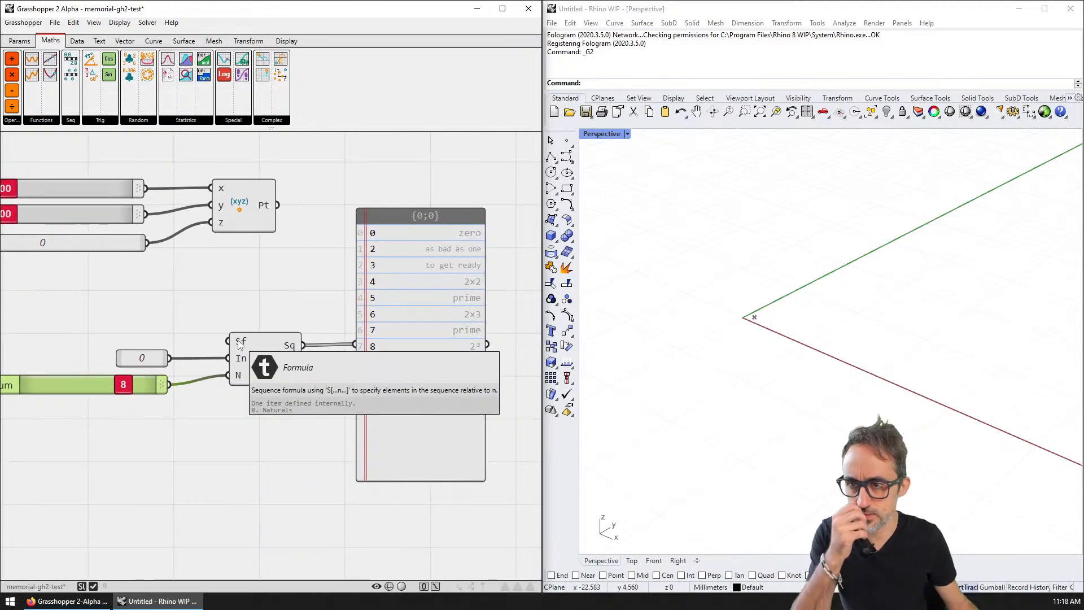
- Look through the geometric, numeric, input and data parameter components
{"action": "left_click", "coordinate": [20, 41]}
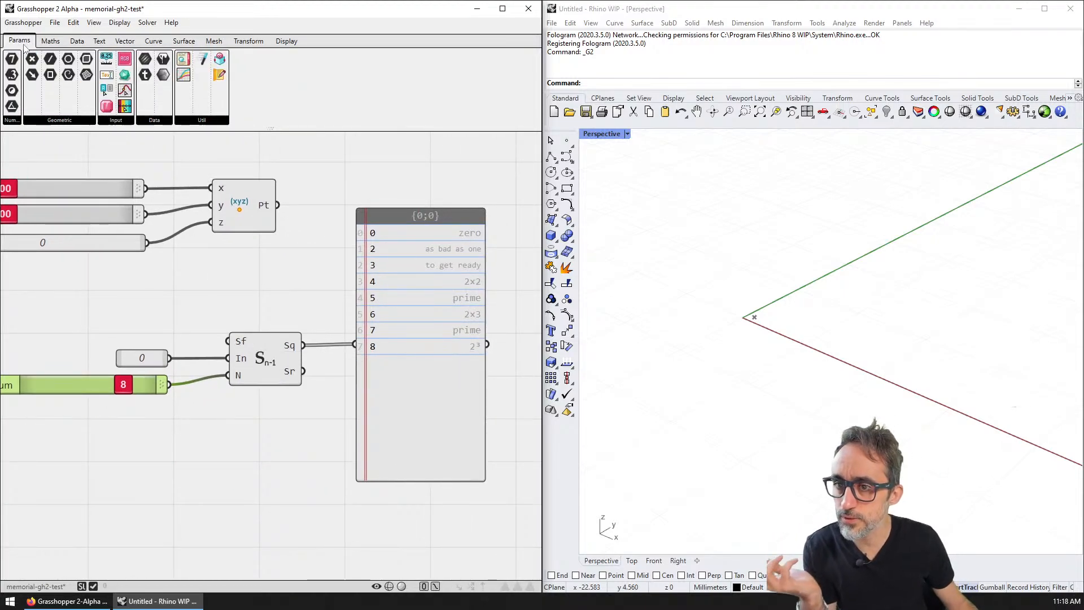
{"action": "left_click", "coordinate": [59, 121]}
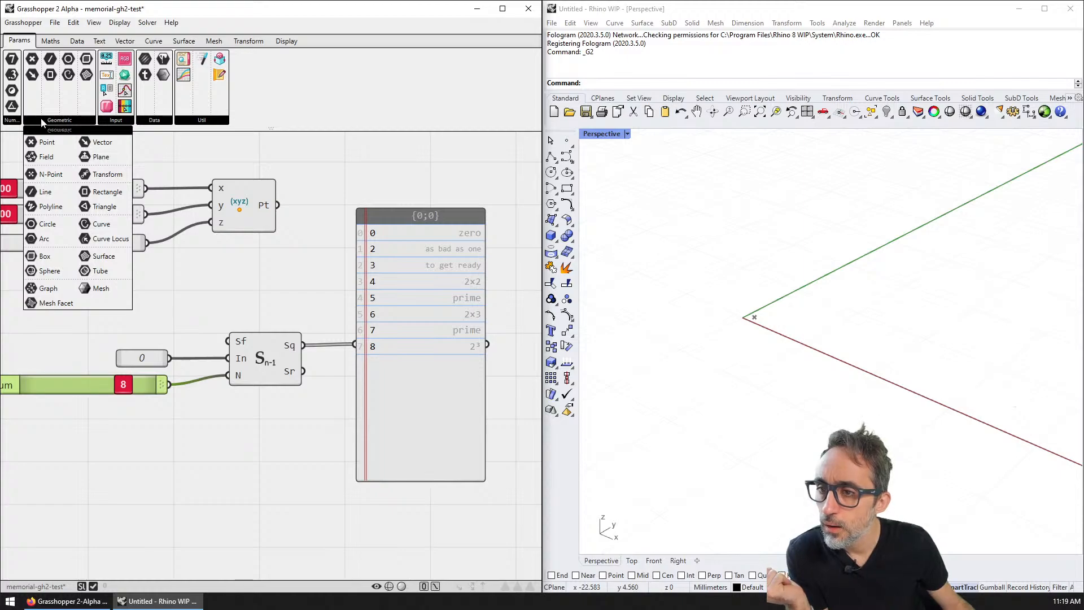
{"action": "left_click", "coordinate": [11, 121]}
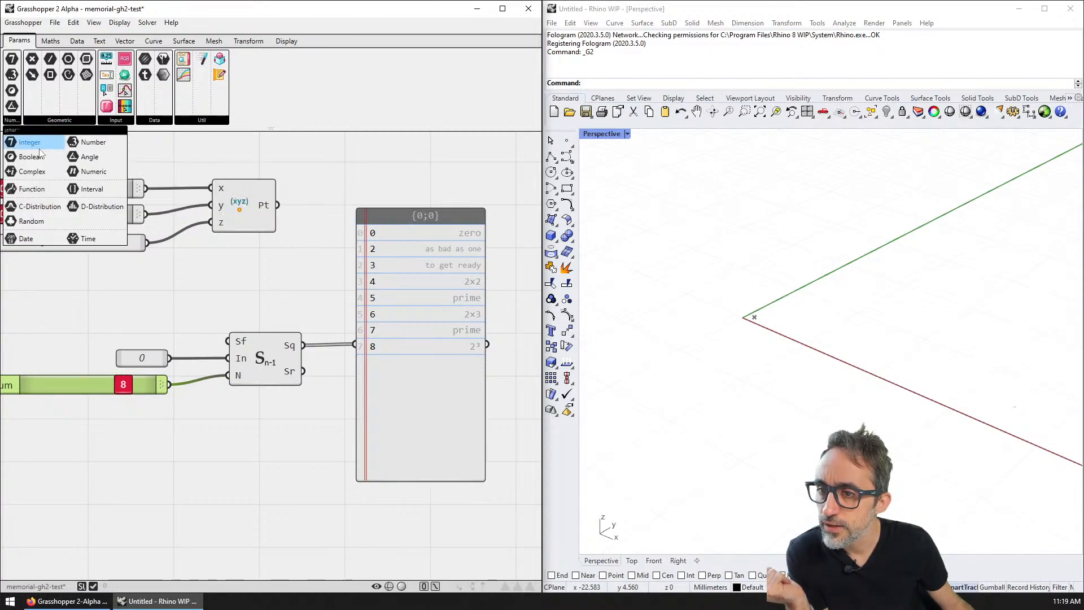
{"action": "left_click", "coordinate": [115, 121]}
{"action": "left_click", "coordinate": [155, 122]}
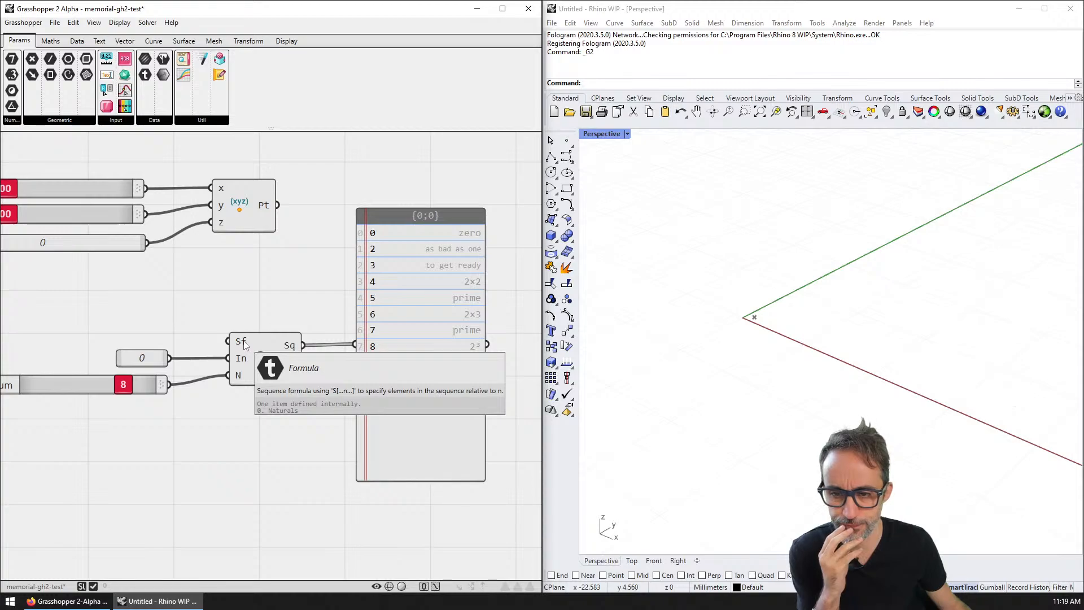
- Add a text value "Naturals" above the constant 0 and connect it to the Number Sequence's Sf input
{"action": "double_click", "coordinate": [131, 336]}
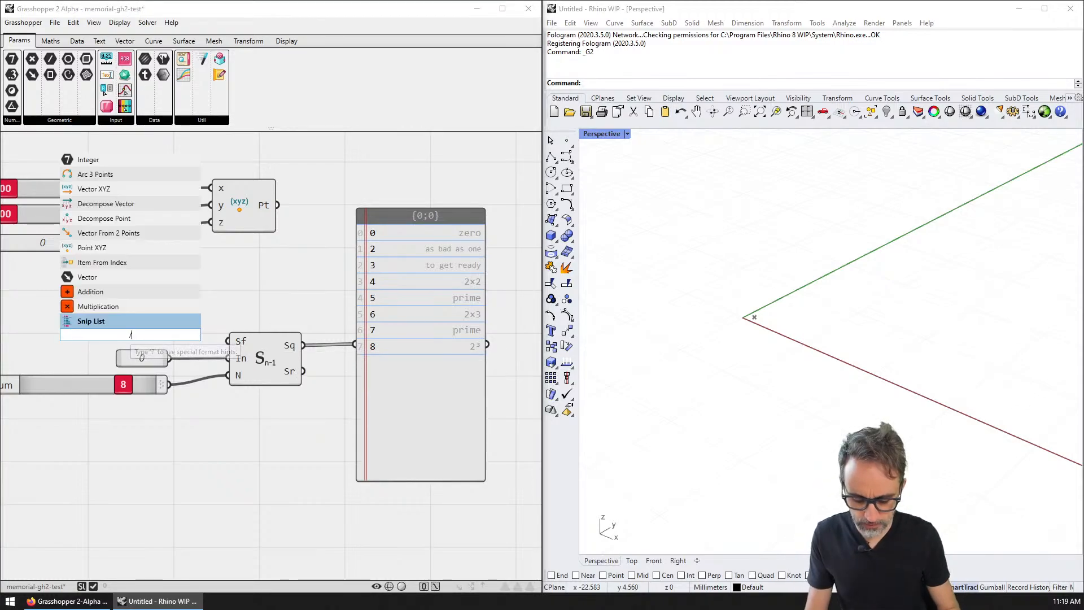
{"action": "type", "text": "//Naturals"}
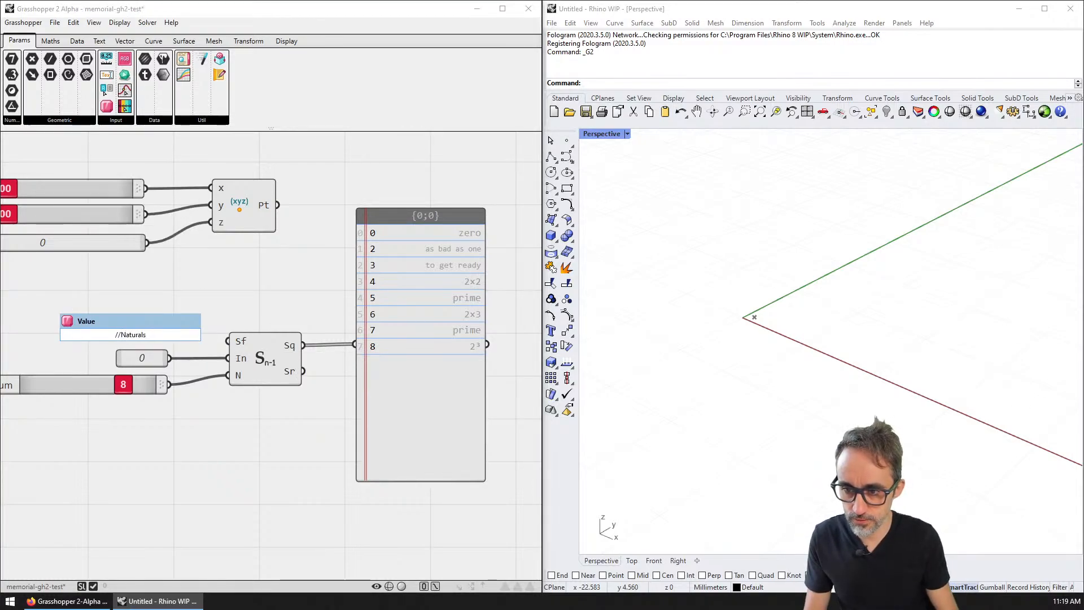
{"action": "key", "text": "Return"}
{"action": "left_click_drag", "start_coordinate": [159, 335], "coordinate": [230, 341]}
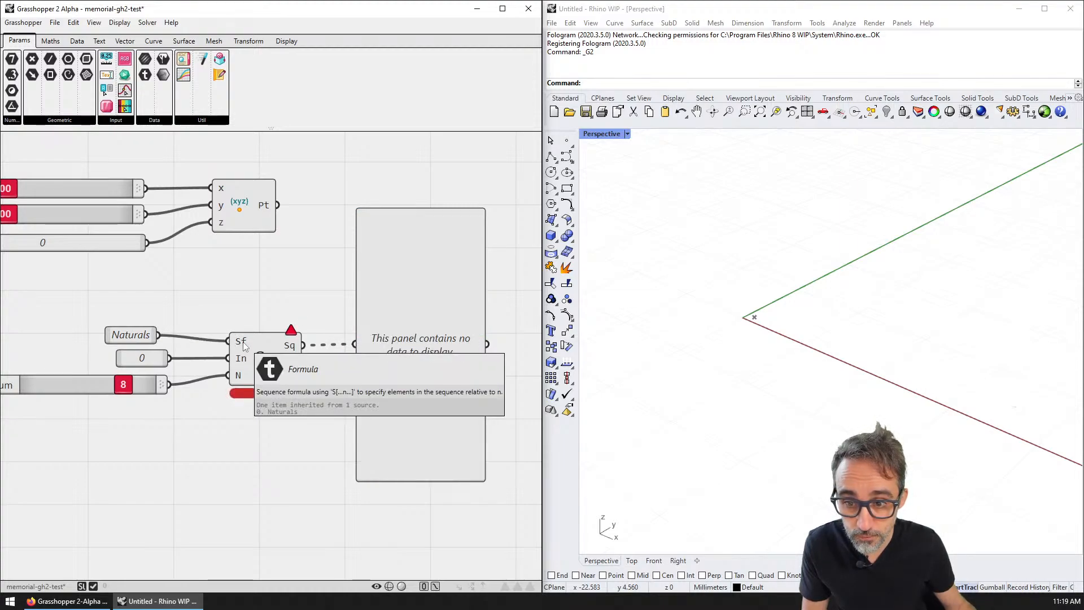
- Check the Number Sequence's error message and delete the "Naturals" text value
{"action": "mouse_move", "coordinate": [291, 334]}
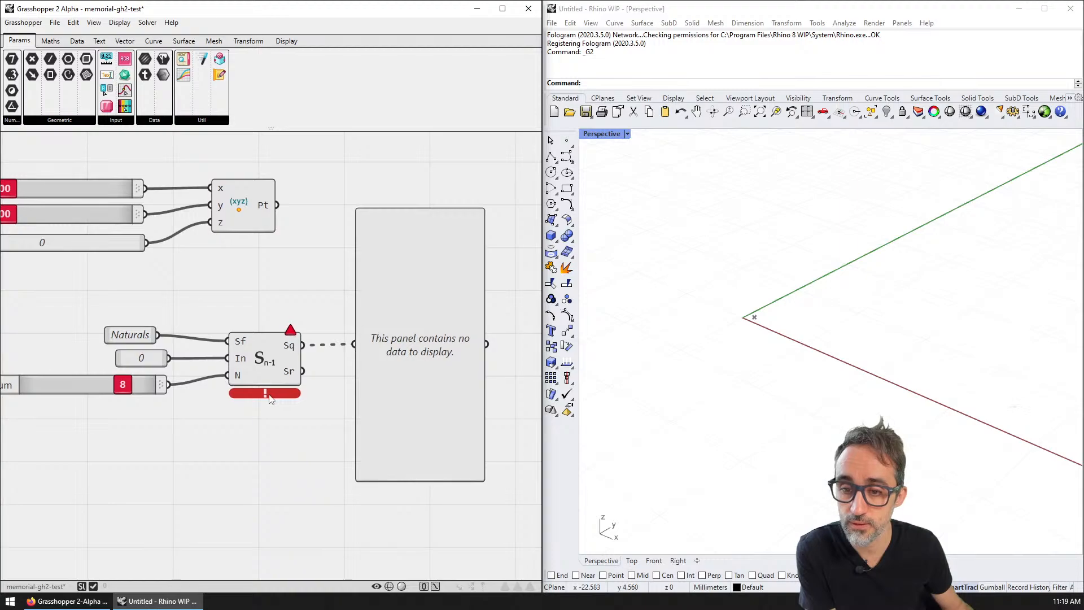
{"action": "scroll", "coordinate": [251, 368], "scroll_direction": "up", "scroll_amount": 1}
{"action": "mouse_move", "coordinate": [327, 298]}
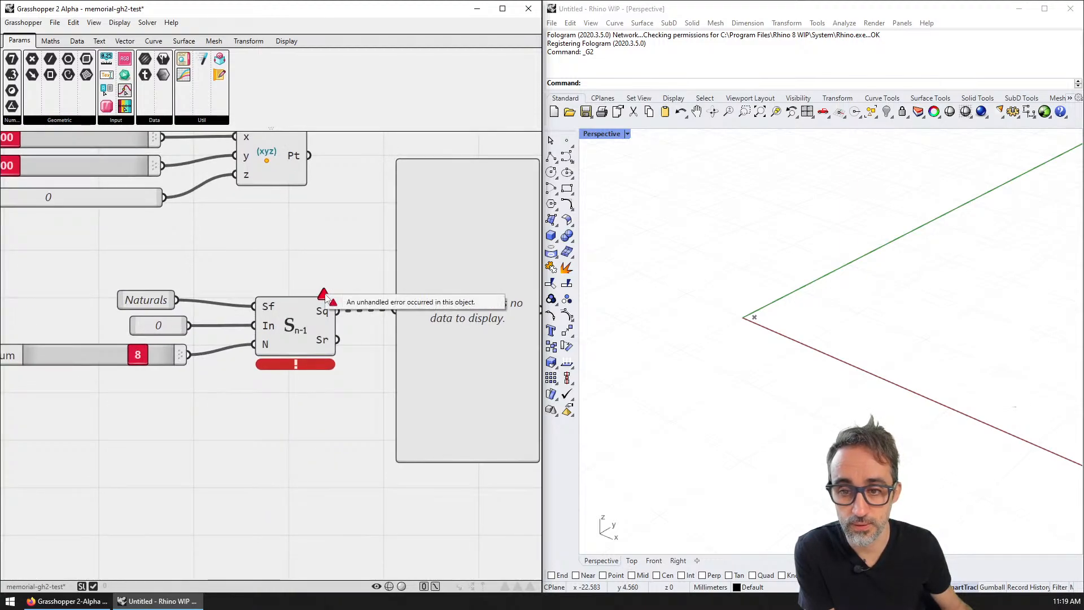
{"action": "left_click_drag", "start_coordinate": [192, 275], "coordinate": [151, 311]}
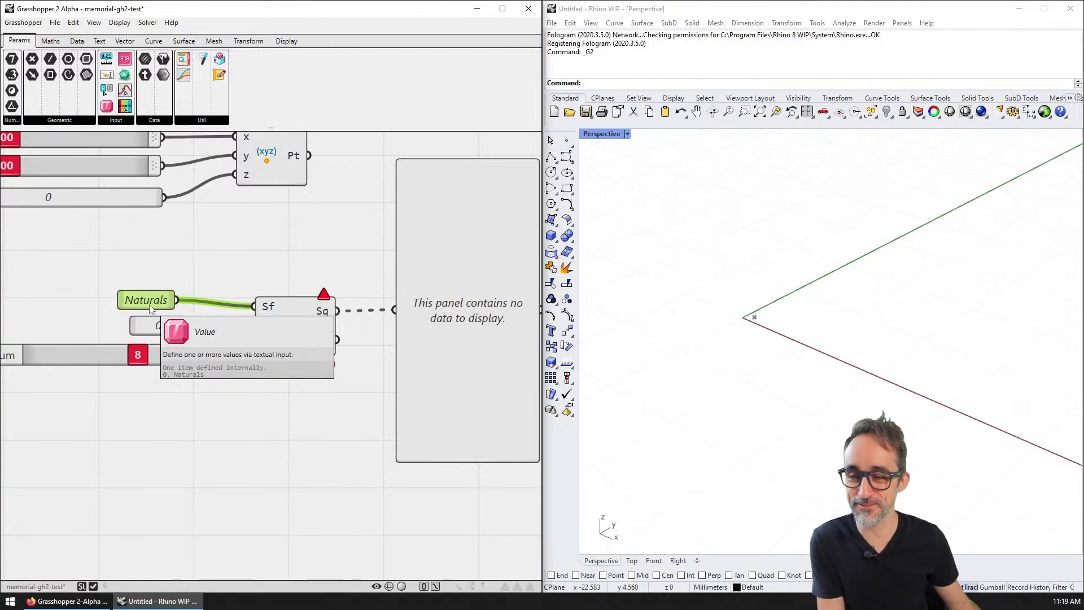
{"action": "right_click_drag", "start_coordinate": [243, 272], "coordinate": [287, 278]}
{"action": "key", "text": "Delete"}
{"action": "scroll", "coordinate": [267, 277], "scroll_direction": "down", "scroll_amount": 2}
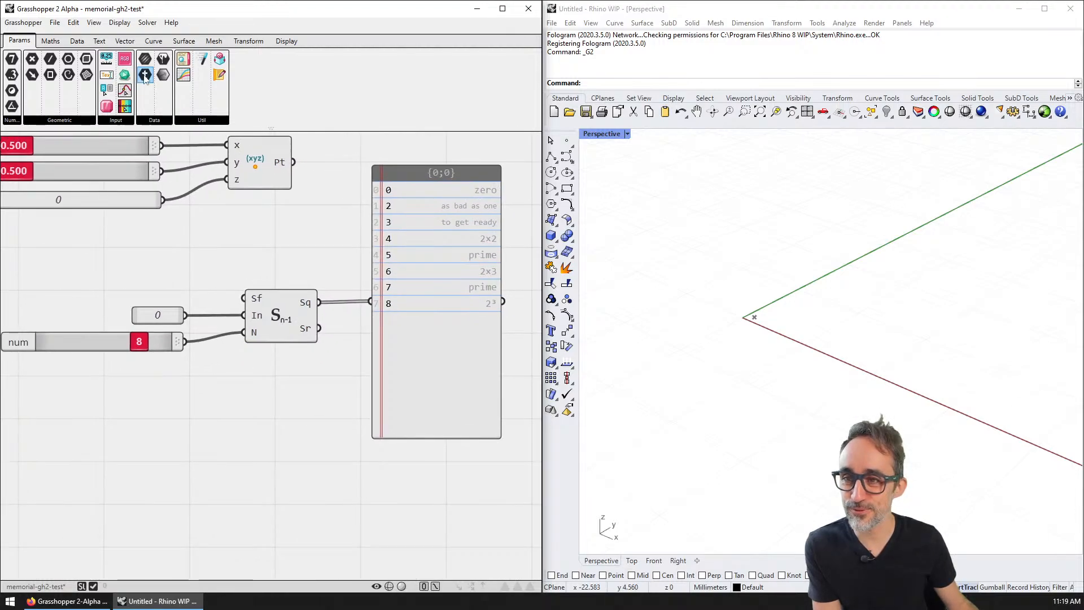
- Add a Range From Steps component and place it below the Number Sequence
{"action": "left_click", "coordinate": [54, 41]}
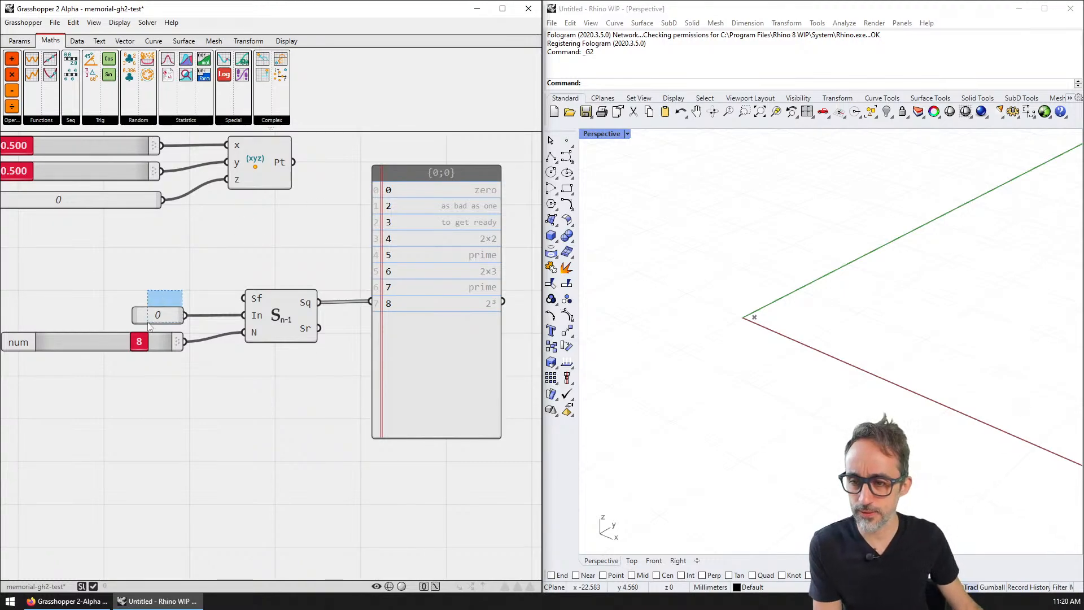
{"action": "left_click", "coordinate": [106, 120]}
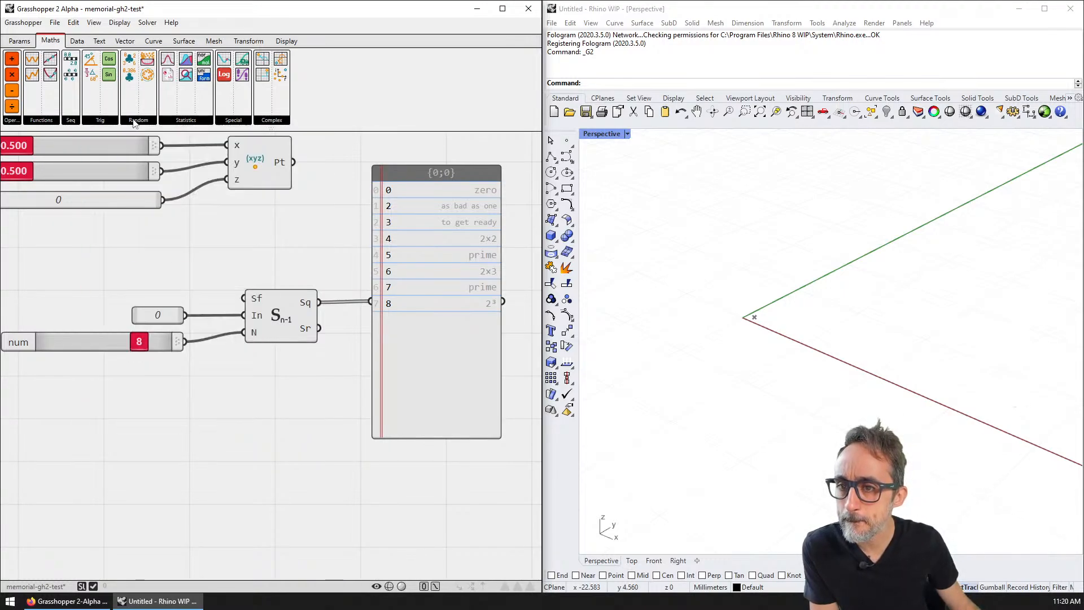
{"action": "left_click", "coordinate": [76, 122]}
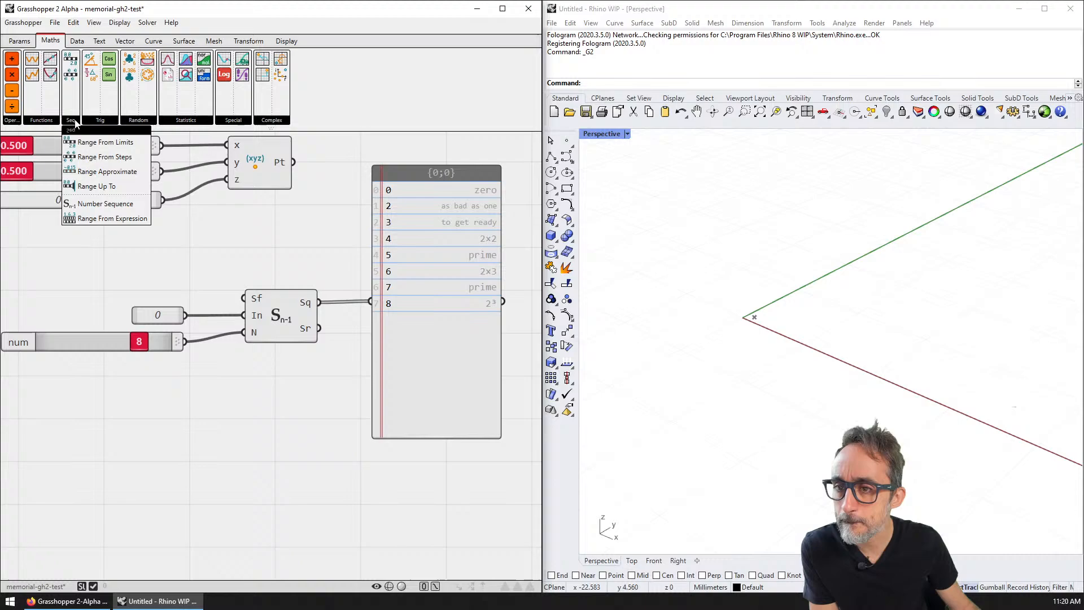
{"action": "left_click", "coordinate": [109, 156]}
{"action": "left_click", "coordinate": [168, 257]}
{"action": "left_click_drag", "start_coordinate": [169, 258], "coordinate": [288, 418]}
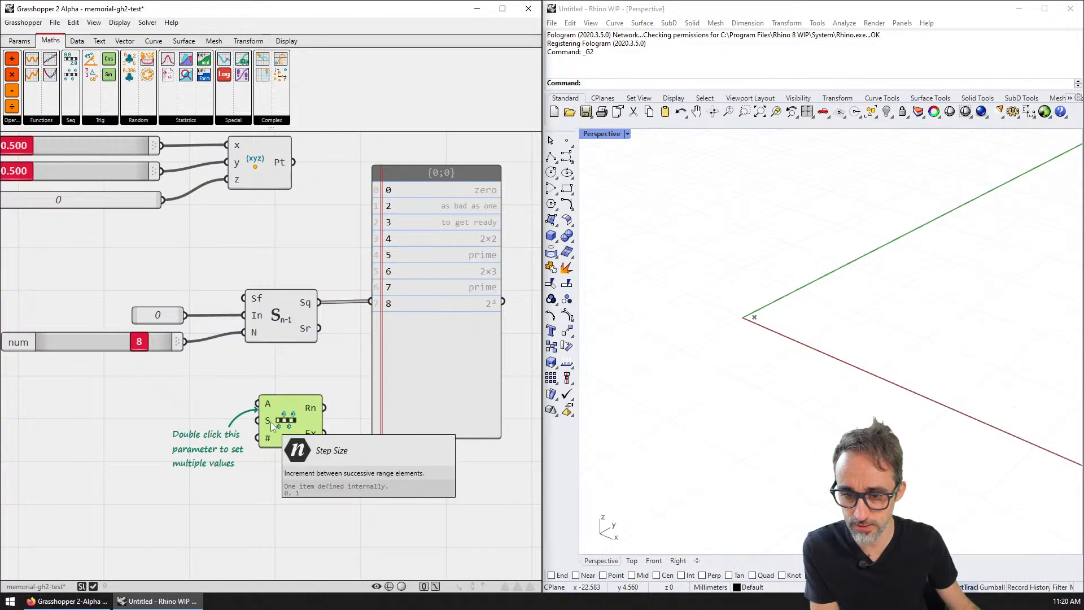
- Connect the constant 0 to the range's A input, a new constant 1 to S, and the slider to the # input
{"action": "right_click_drag", "start_coordinate": [250, 379], "coordinate": [335, 319]}
{"action": "scroll", "coordinate": [337, 320], "scroll_direction": "up", "scroll_amount": 3}
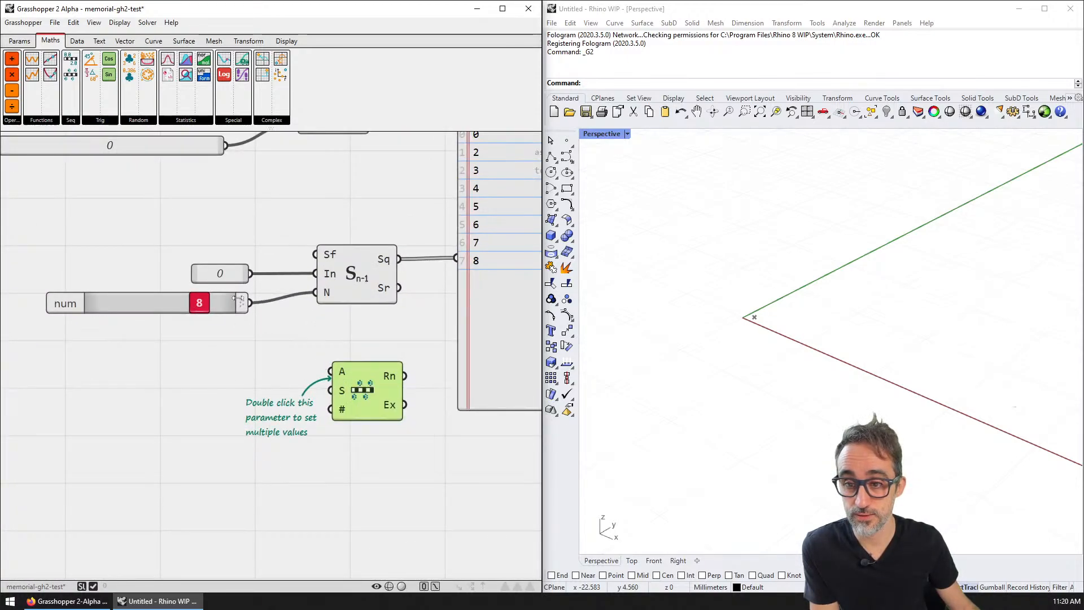
{"action": "left_click_drag", "start_coordinate": [250, 273], "coordinate": [331, 371]}
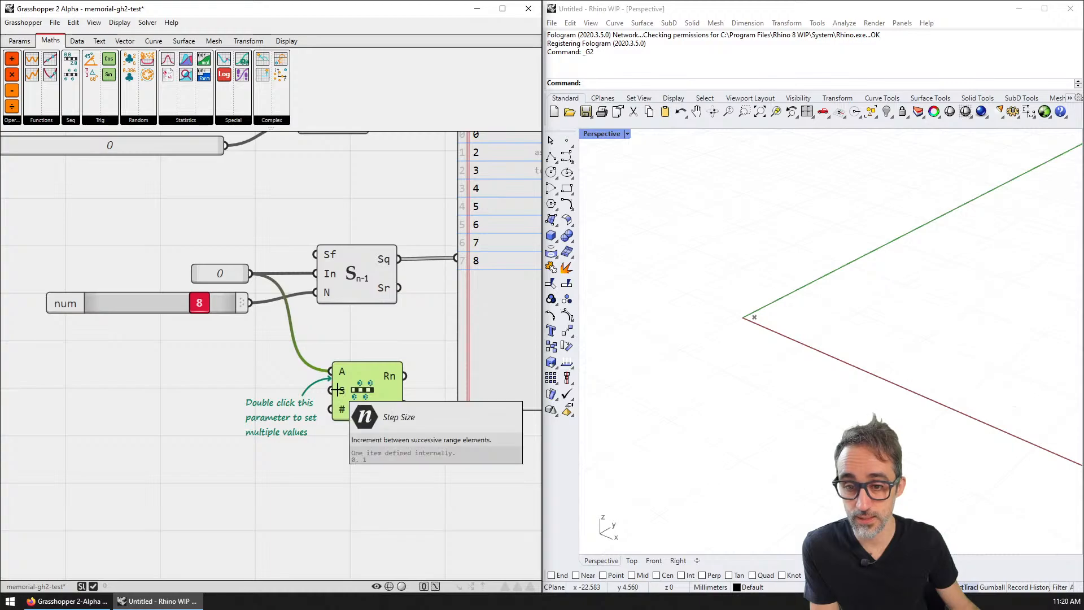
{"action": "double_click", "coordinate": [223, 386]}
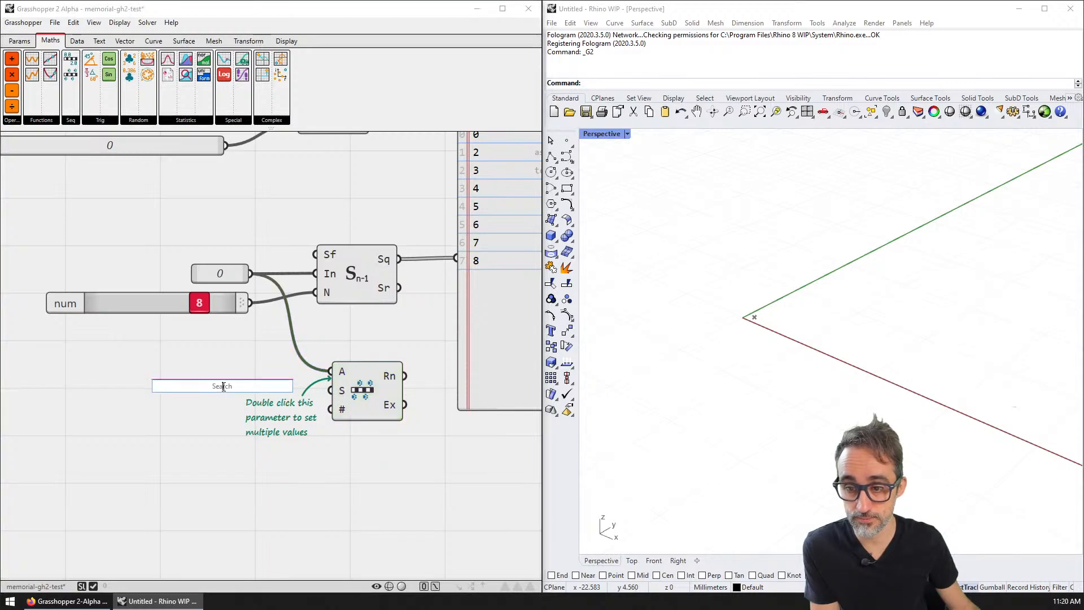
{"action": "type", "text": "1"}
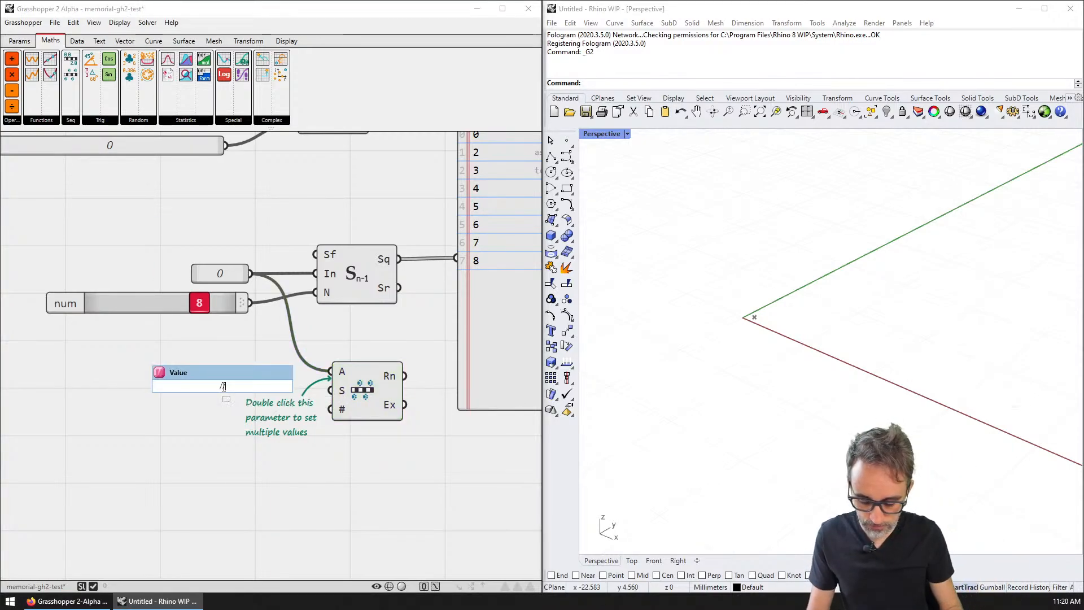
{"action": "key", "text": "Return"}
{"action": "left_click_drag", "start_coordinate": [253, 386], "coordinate": [331, 390]}
{"action": "left_click_drag", "start_coordinate": [248, 302], "coordinate": [331, 409]}
- Feed the range's Rn output into the panel in place of the Number Sequence and move the panel down beside it
{"action": "right_click_drag", "start_coordinate": [423, 390], "coordinate": [198, 417]}
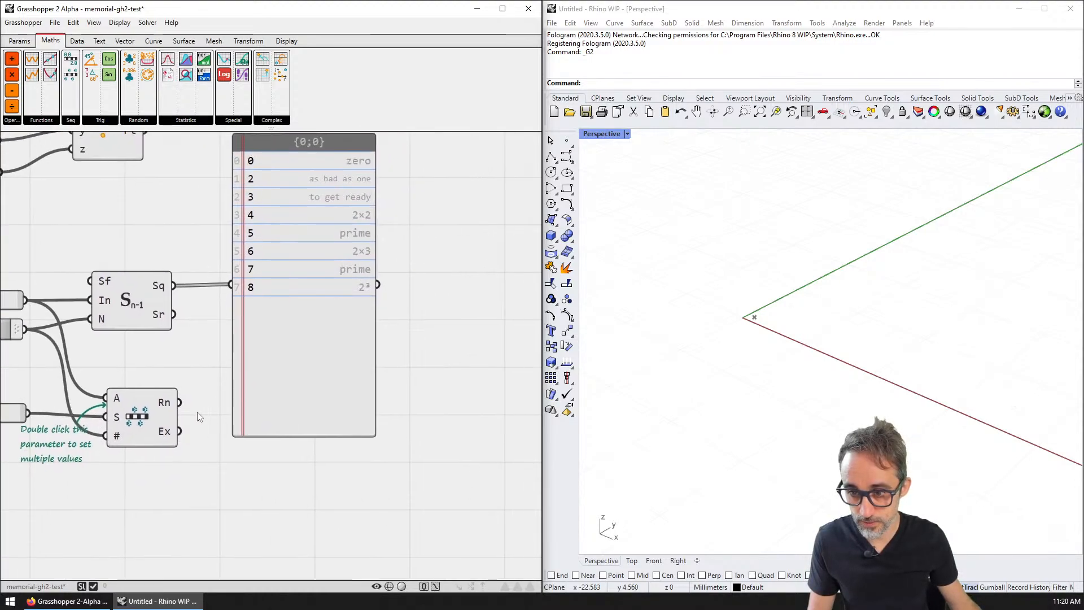
{"action": "left_click_drag", "start_coordinate": [181, 406], "coordinate": [231, 284]}
{"action": "left_click_drag", "start_coordinate": [279, 276], "coordinate": [320, 395]}
{"action": "right_click_drag", "start_coordinate": [158, 414], "coordinate": [293, 379]}
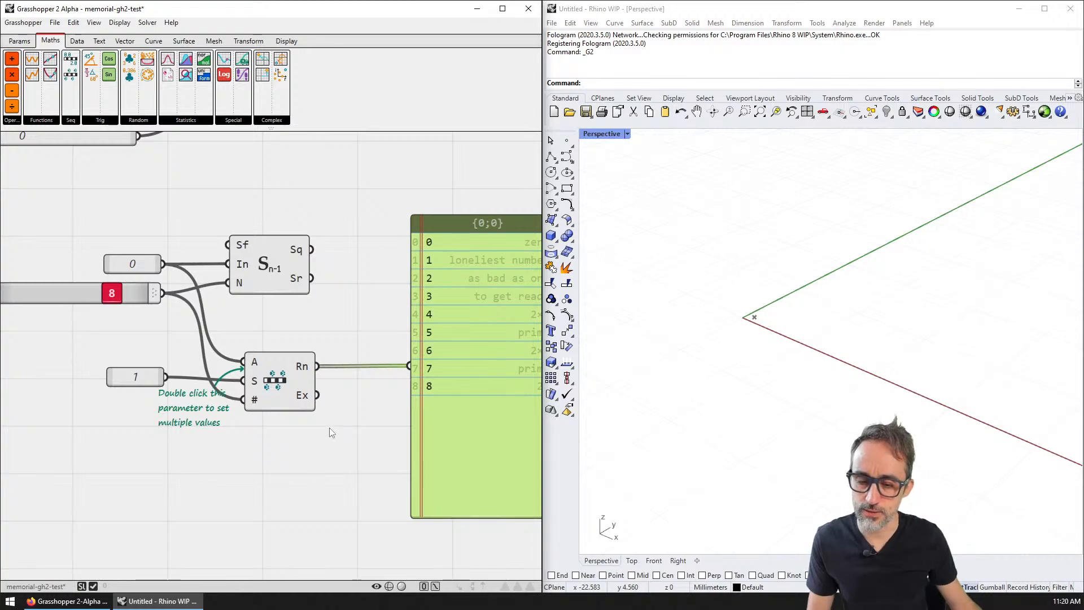
- Check the range's Ex output, then shorten the panel and move it up
{"action": "mouse_move", "coordinate": [310, 398]}
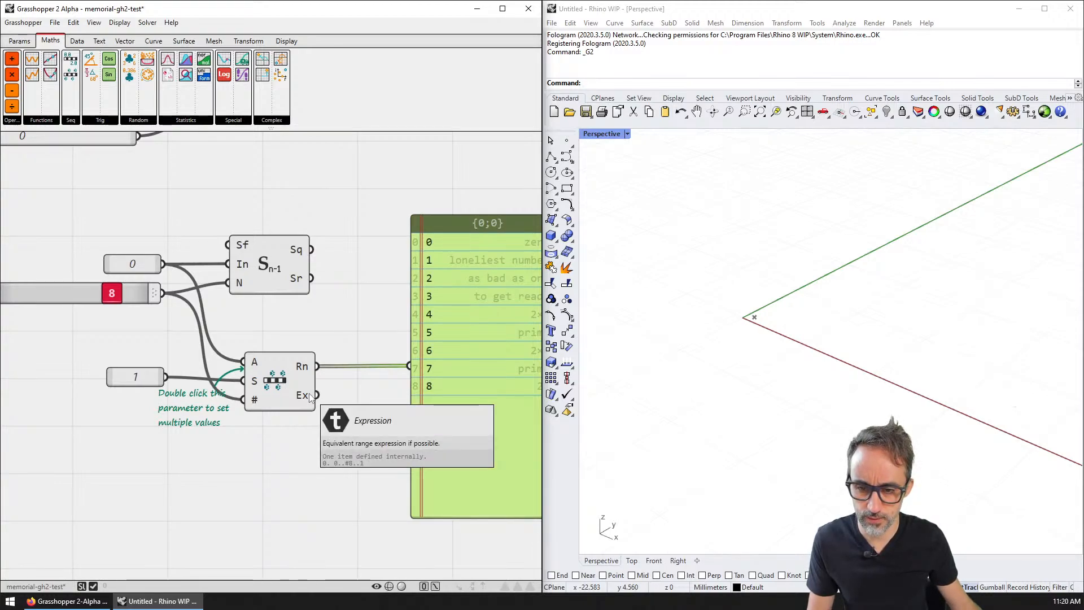
{"action": "right_click_drag", "start_coordinate": [358, 400], "coordinate": [232, 381]}
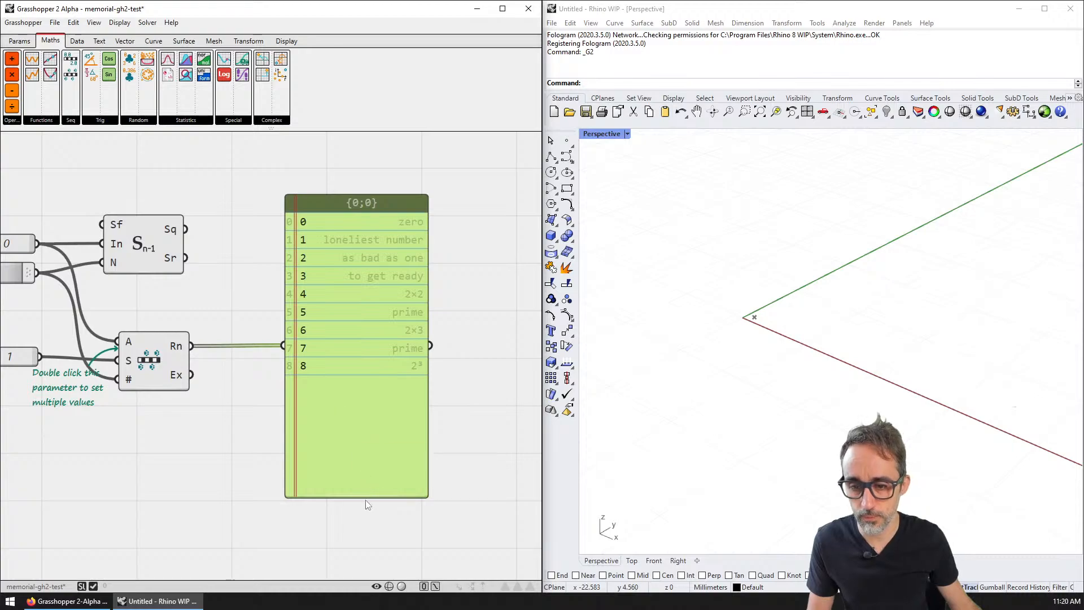
{"action": "left_click_drag", "start_coordinate": [360, 497], "coordinate": [358, 396]}
{"action": "left_click_drag", "start_coordinate": [352, 356], "coordinate": [357, 303]}
- Copy the panel below the original, connect the range's Ex output to the copy and shorten it to read the expression
{"action": "left_click_drag", "start_coordinate": [358, 242], "coordinate": [357, 458], "text": "alt"}
{"action": "left_click_drag", "start_coordinate": [192, 375], "coordinate": [288, 468]}
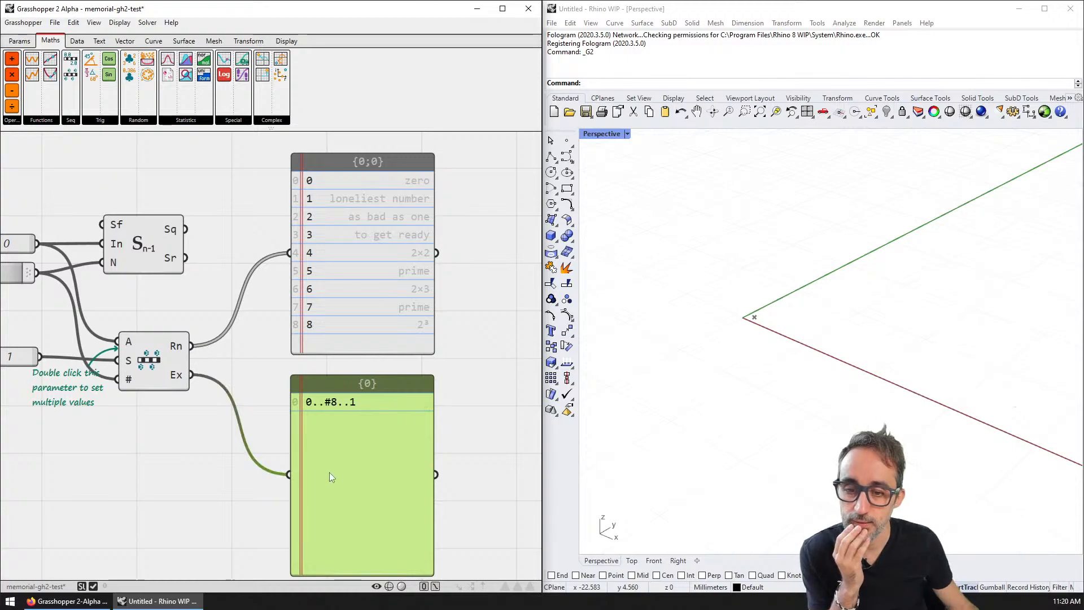
{"action": "right_click_drag", "start_coordinate": [381, 570], "coordinate": [370, 512]}
{"action": "left_click_drag", "start_coordinate": [370, 511], "coordinate": [347, 384]}
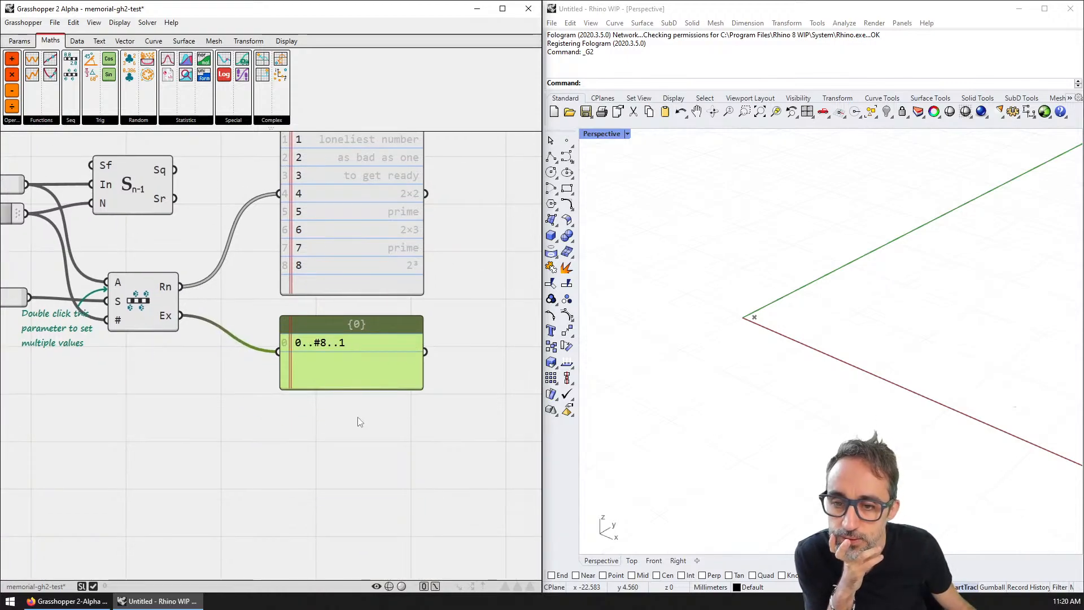
{"action": "right_click_drag", "start_coordinate": [358, 432], "coordinate": [358, 452]}
{"action": "scroll", "coordinate": [340, 382], "scroll_direction": "up", "scroll_amount": 2}
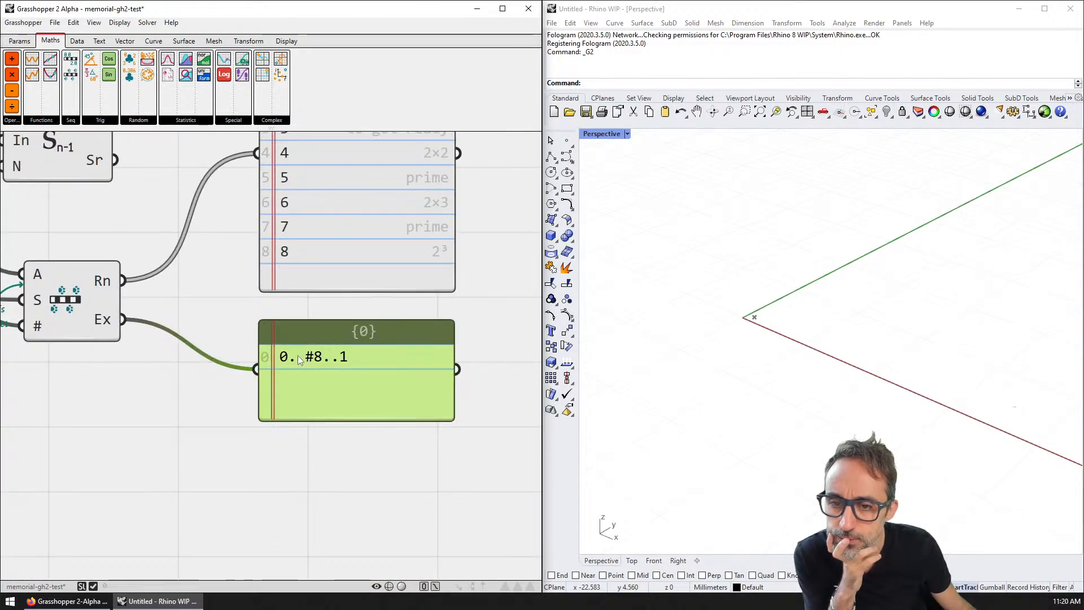
{"action": "scroll", "coordinate": [297, 354], "scroll_direction": "down", "scroll_amount": 2}
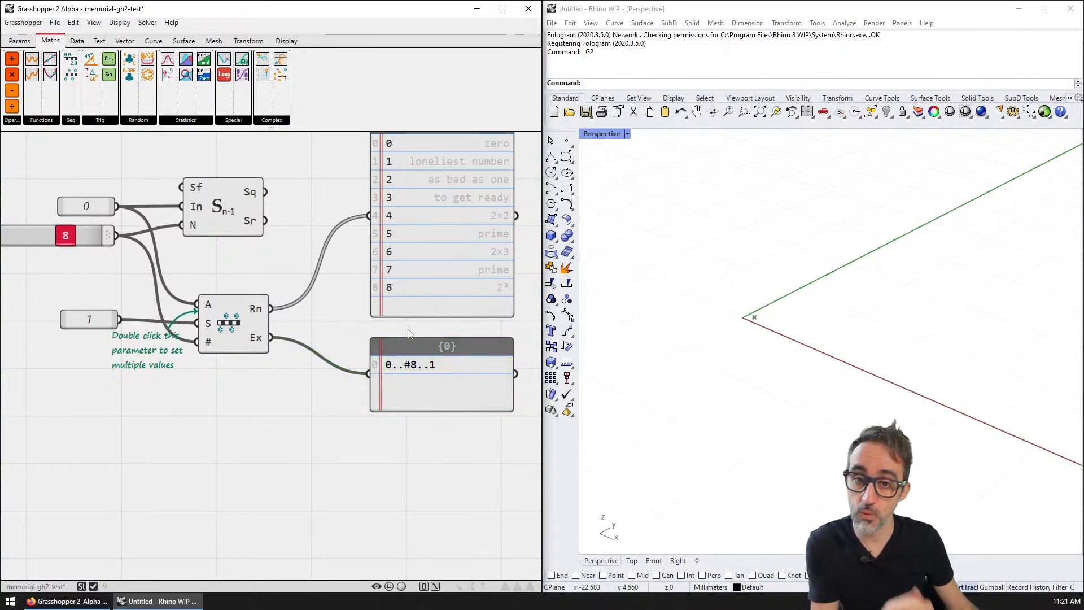
- Search the available components for "vec"
{"action": "right_click_drag", "start_coordinate": [291, 309], "coordinate": [310, 341]}
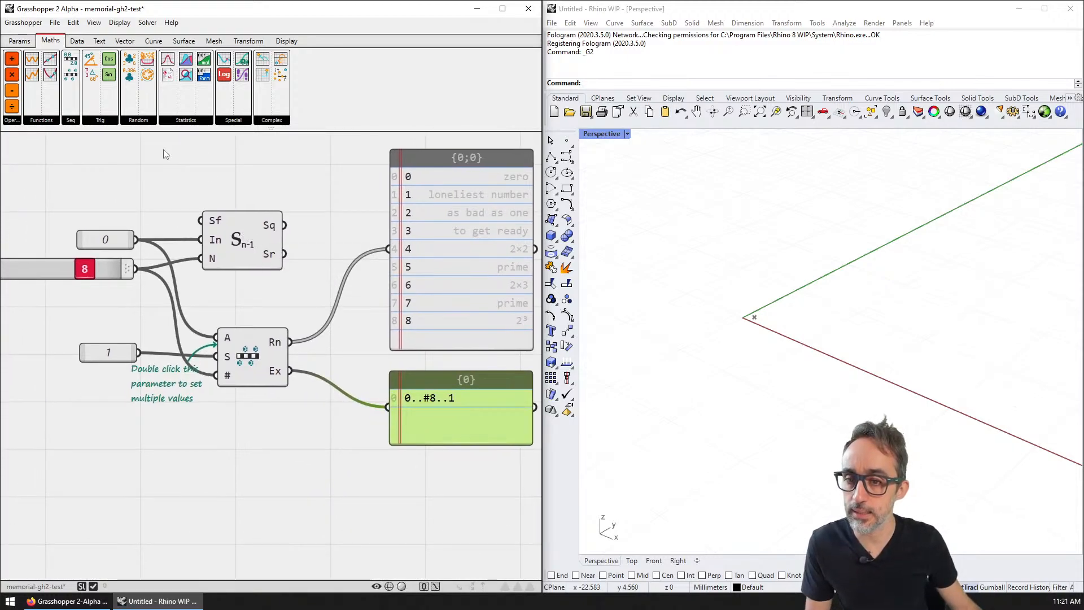
{"action": "right_click_drag", "start_coordinate": [229, 207], "coordinate": [263, 182]}
{"action": "scroll", "coordinate": [277, 226], "scroll_direction": "down", "scroll_amount": 1}
{"action": "double_click", "coordinate": [287, 413]}
{"action": "type", "text": "vec"}
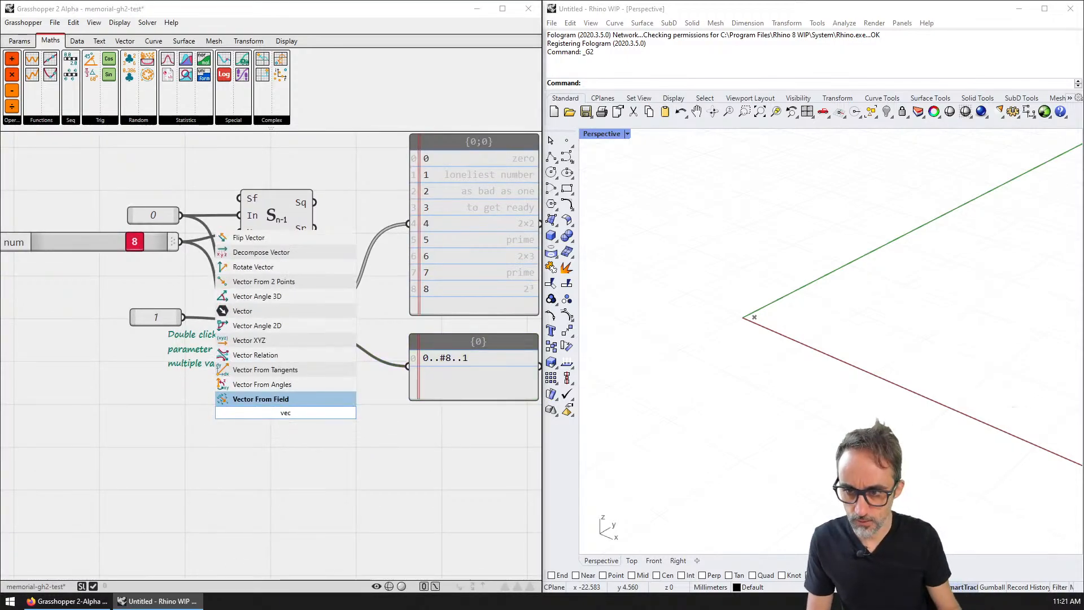
{"action": "key", "text": "Return"}
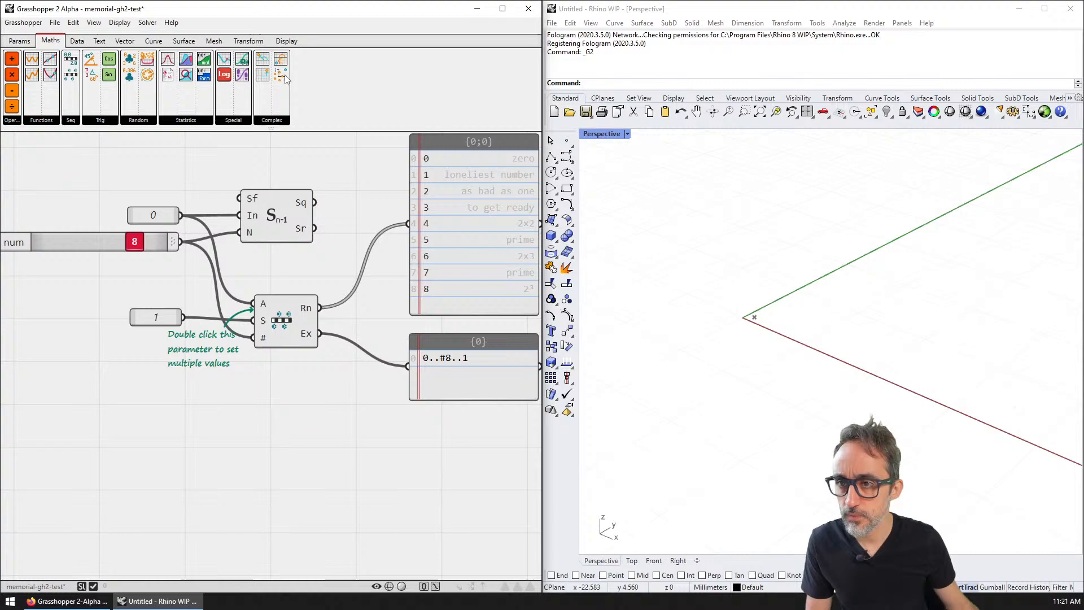
- Browse the available Vector components, examining the lists for planes and for vectors
{"action": "left_click", "coordinate": [99, 40]}
{"action": "left_click", "coordinate": [124, 40]}
{"action": "left_click", "coordinate": [143, 121]}
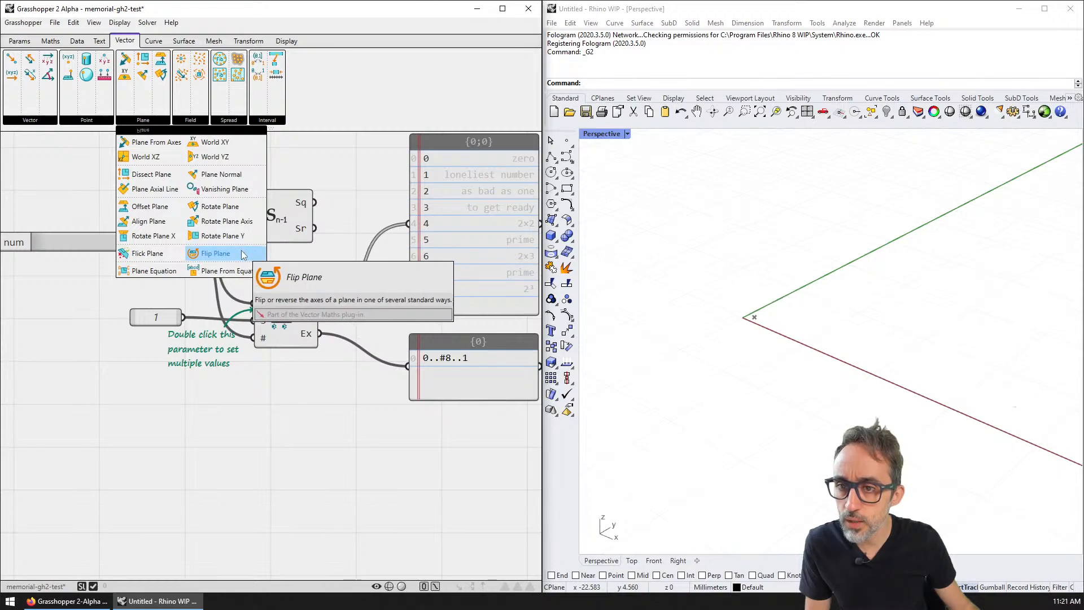
{"action": "mouse_move", "coordinate": [29, 123]}
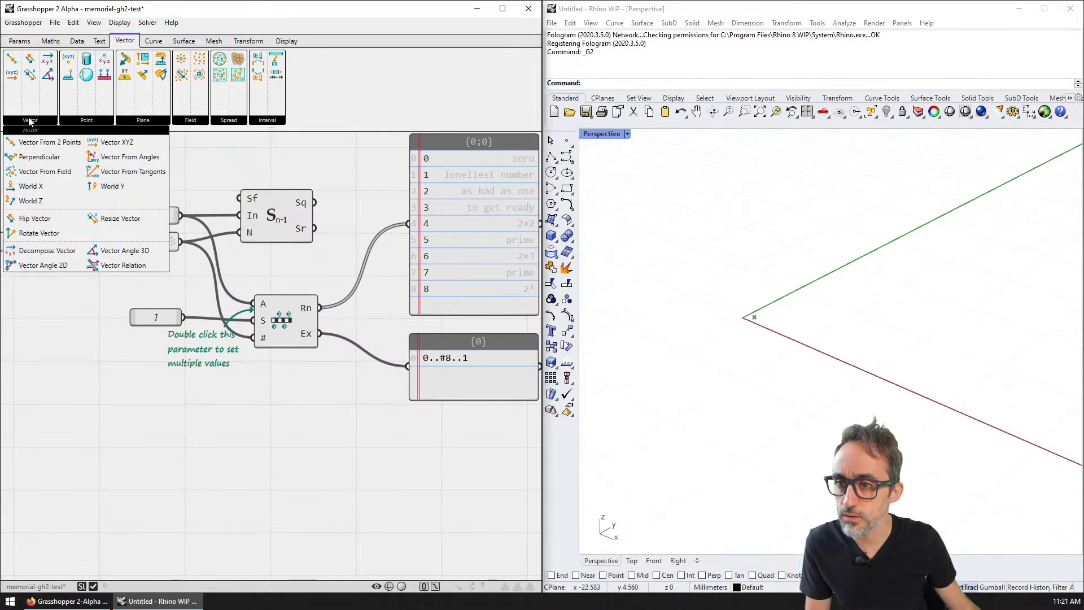
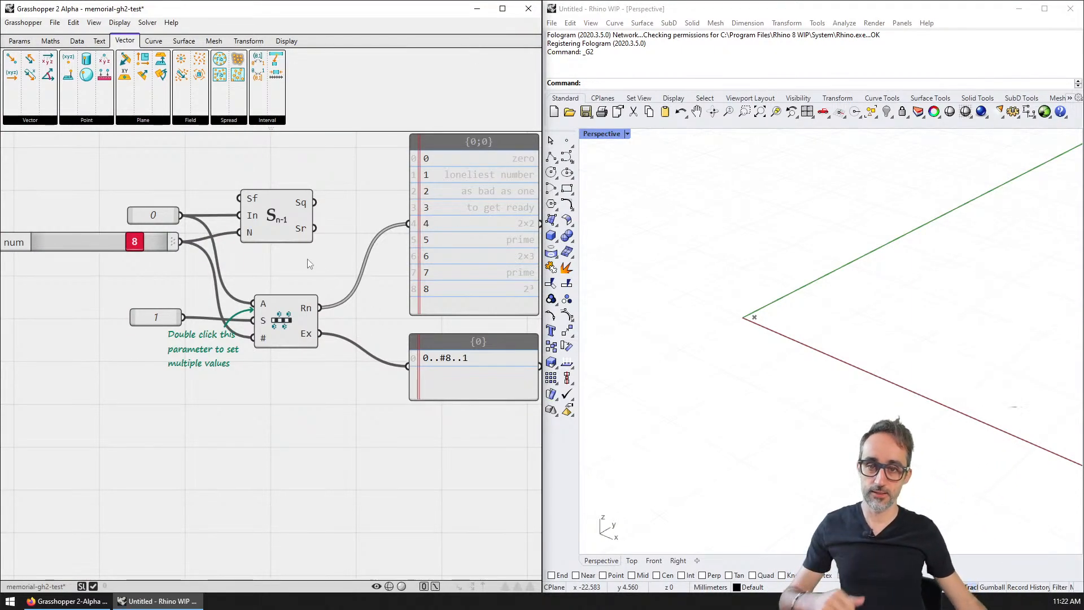
- Feed the Number Sequence's Sq output back into the panel and delete Range From Steps together with its step constant and expression panel
{"action": "left_click_drag", "start_coordinate": [314, 203], "coordinate": [407, 223]}
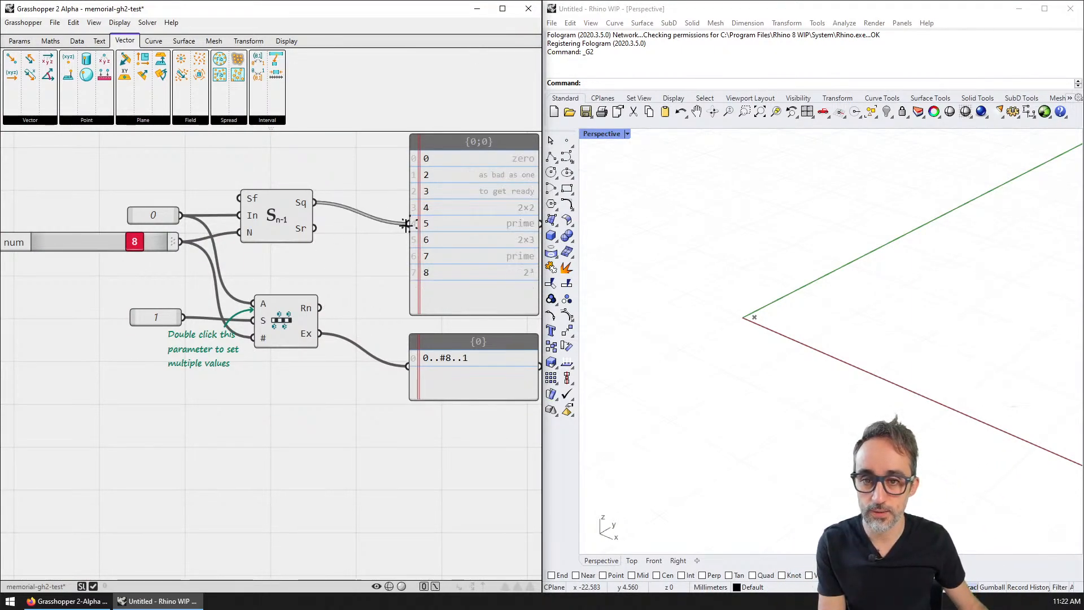
{"action": "right_click_drag", "start_coordinate": [374, 265], "coordinate": [338, 306]}
{"action": "left_click_drag", "start_coordinate": [338, 306], "coordinate": [128, 432]}
{"action": "key", "text": "Delete"}
{"action": "left_click", "coordinate": [411, 396]}
{"action": "key", "text": "Delete"}
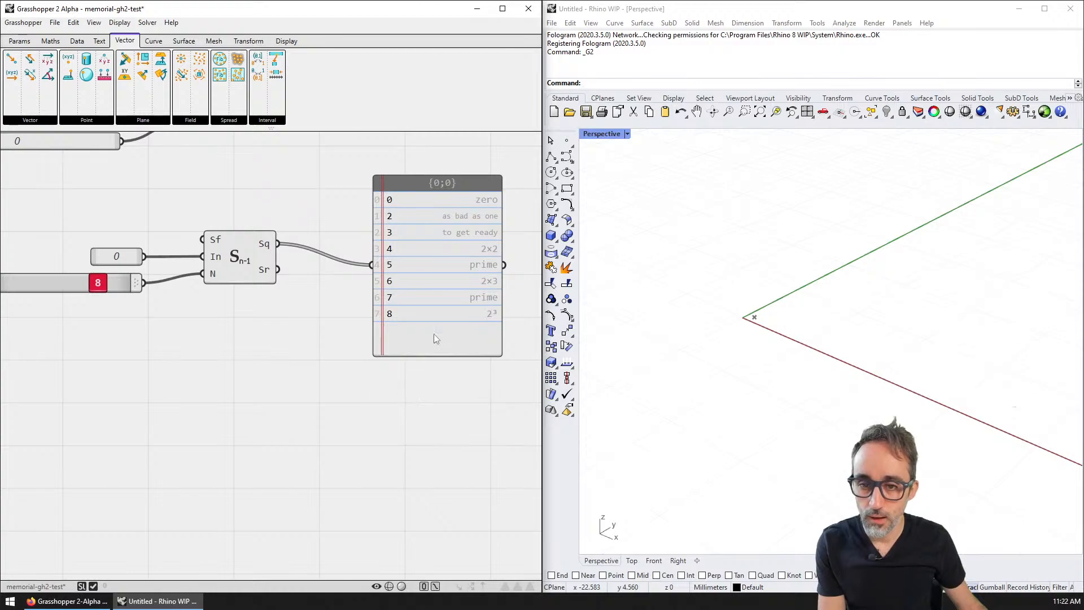
{"action": "left_click_drag", "start_coordinate": [441, 356], "coordinate": [441, 368]}
- Add a new Range From Steps component below the Number Sequence
{"action": "left_click", "coordinate": [77, 41]}
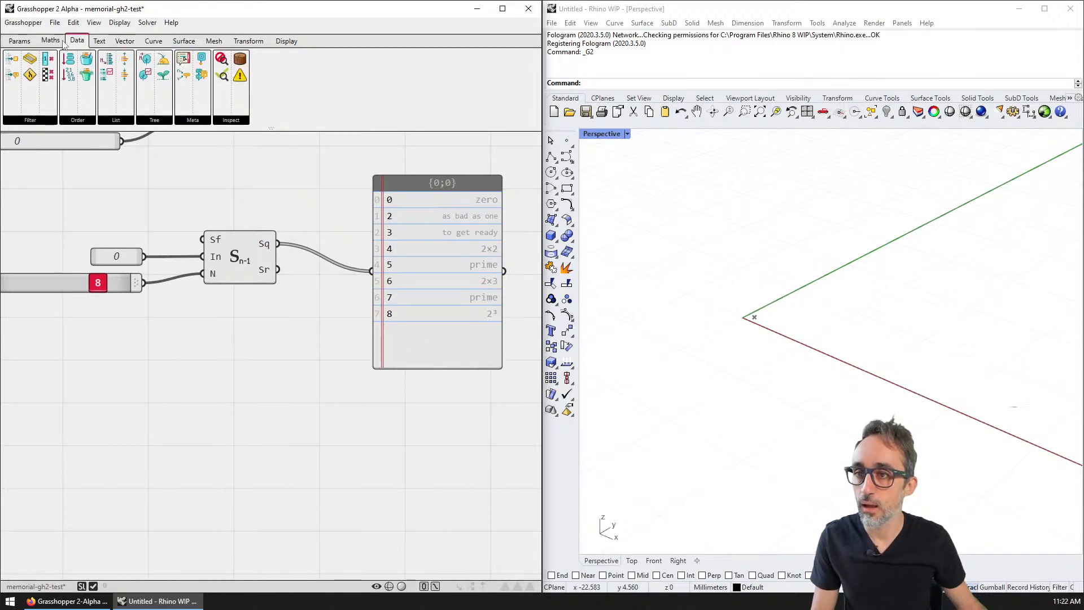
{"action": "left_click", "coordinate": [50, 41]}
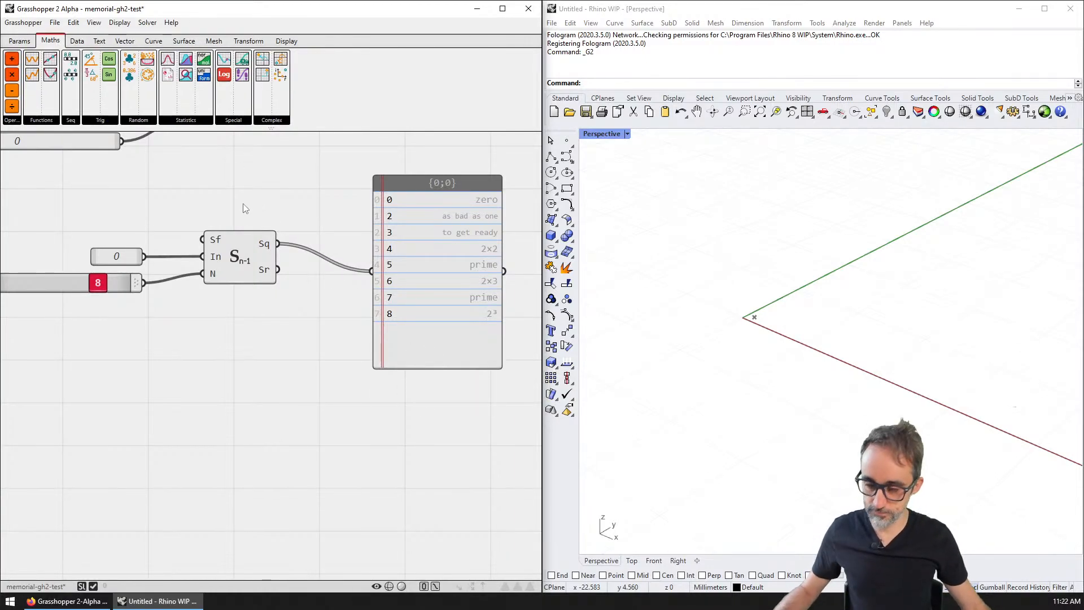
{"action": "right_click_drag", "start_coordinate": [283, 184], "coordinate": [298, 225]}
{"action": "scroll", "coordinate": [296, 188], "scroll_direction": "down", "scroll_amount": 1}
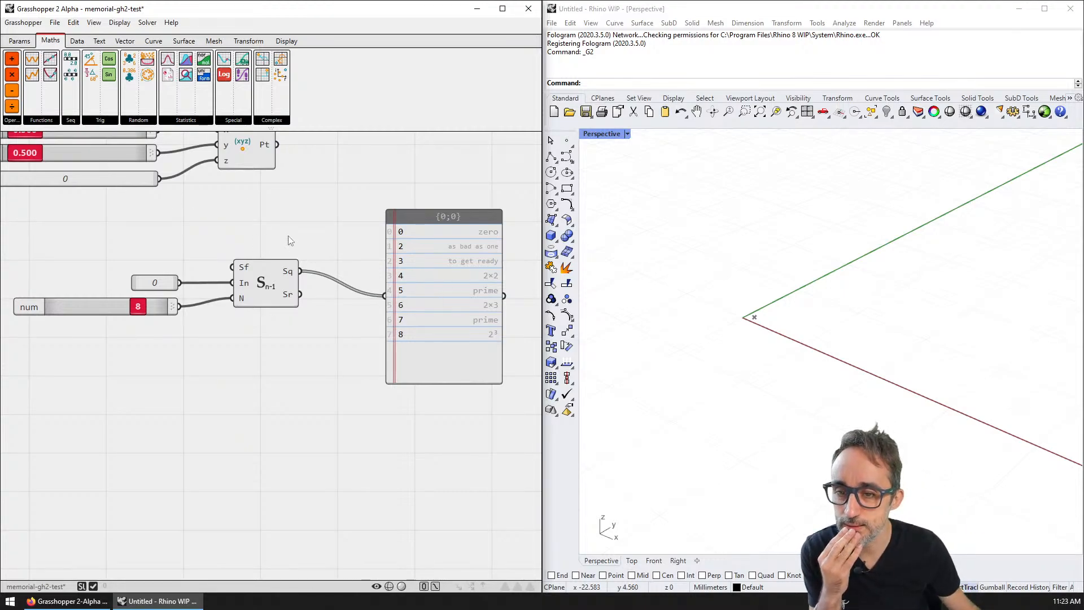
{"action": "left_click", "coordinate": [276, 293]}
{"action": "left_click", "coordinate": [71, 120]}
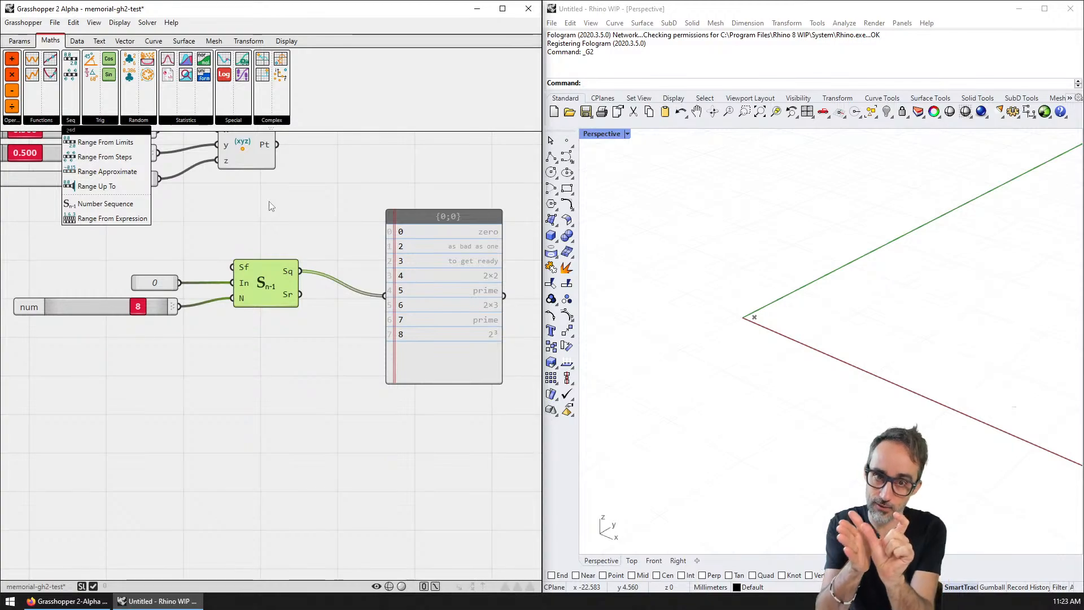
{"action": "left_click", "coordinate": [104, 158]}
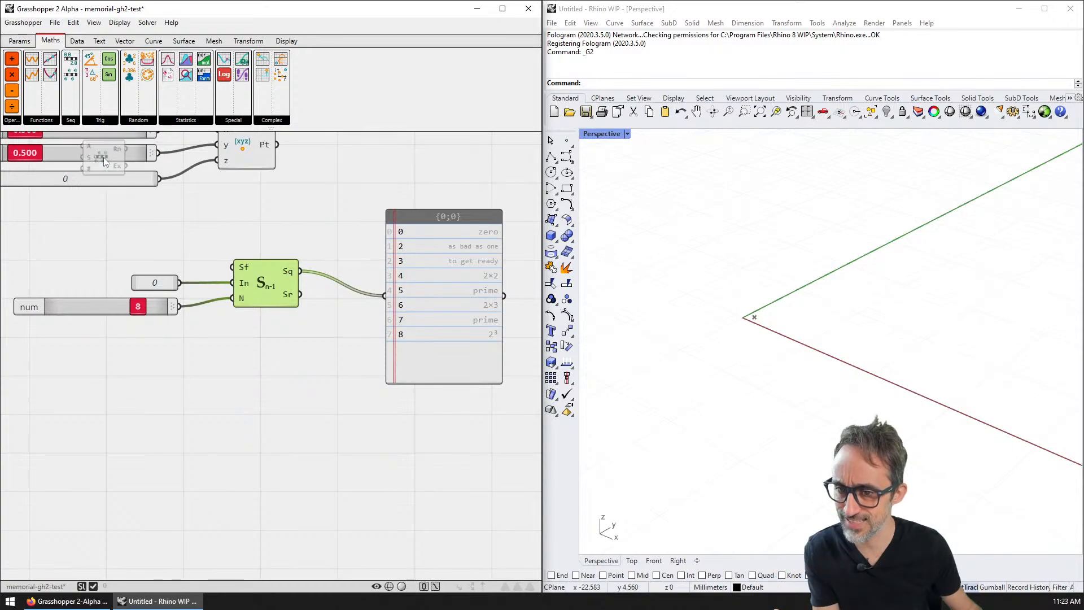
{"action": "scroll", "coordinate": [269, 419], "scroll_direction": "up", "scroll_amount": 3}
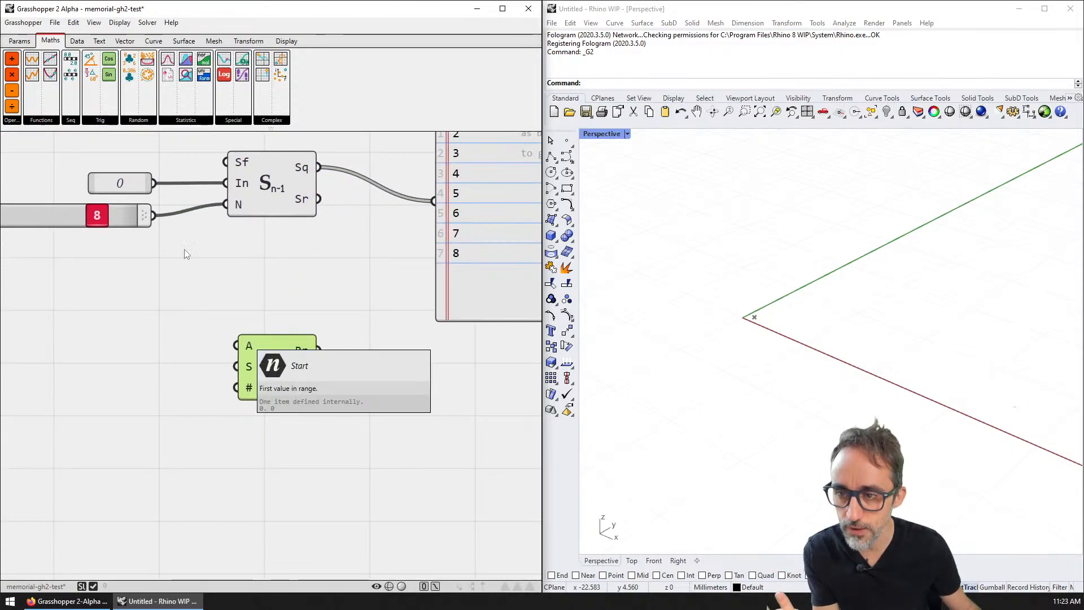
- Copy the Number Sequence's 0 constant beside the new range component and connect the copy to its A input
{"action": "left_click", "coordinate": [130, 181]}
{"action": "key", "text": "ctrl+c"}
{"action": "key", "text": "ctrl+v"}
{"action": "left_click_drag", "start_coordinate": [130, 222], "coordinate": [236, 345]}
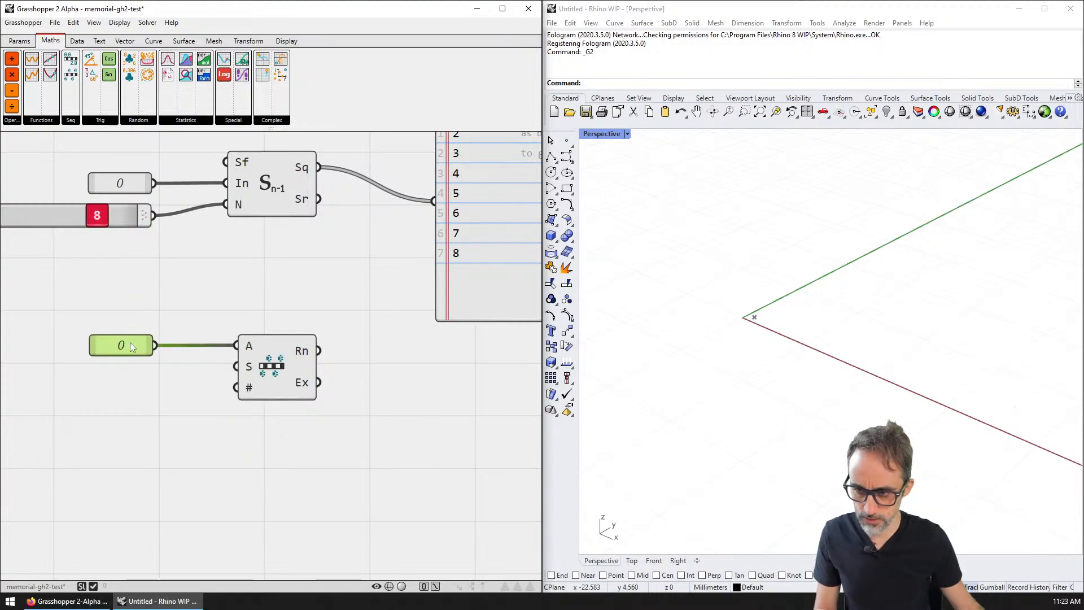
{"action": "left_click_drag", "start_coordinate": [132, 348], "coordinate": [131, 378], "text": "alt"}
{"action": "key", "text": "Delete"}
{"action": "right_click_drag", "start_coordinate": [129, 379], "coordinate": [188, 374]}
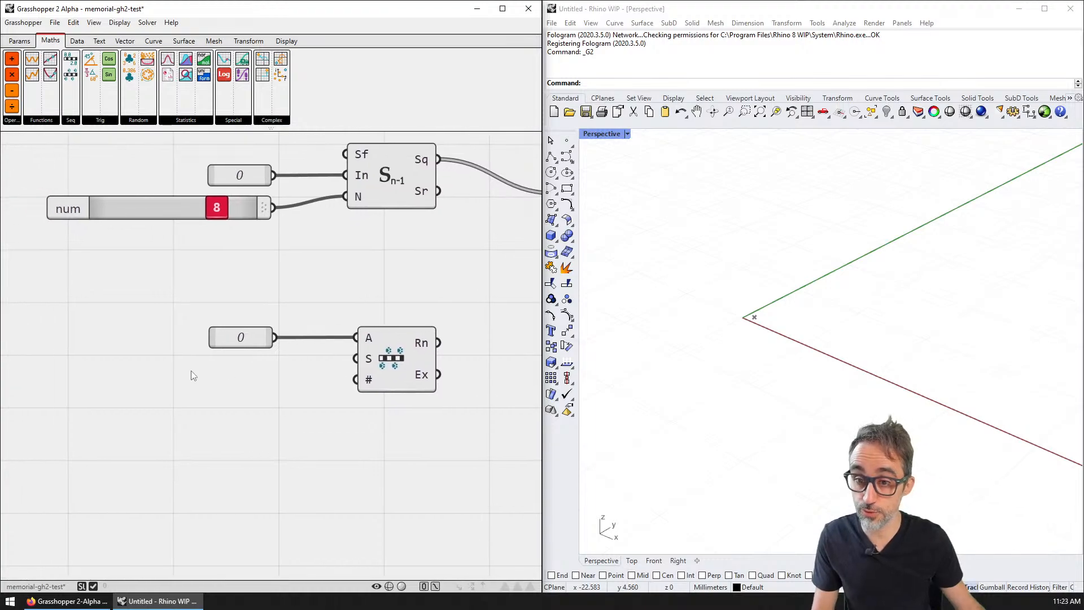
- Connect a new number slider to the range's S input and a copy of the 8 slider to its # input
{"action": "double_click", "coordinate": [189, 370]}
{"action": "type", "text": "slid"}
{"action": "key", "text": "Return"}
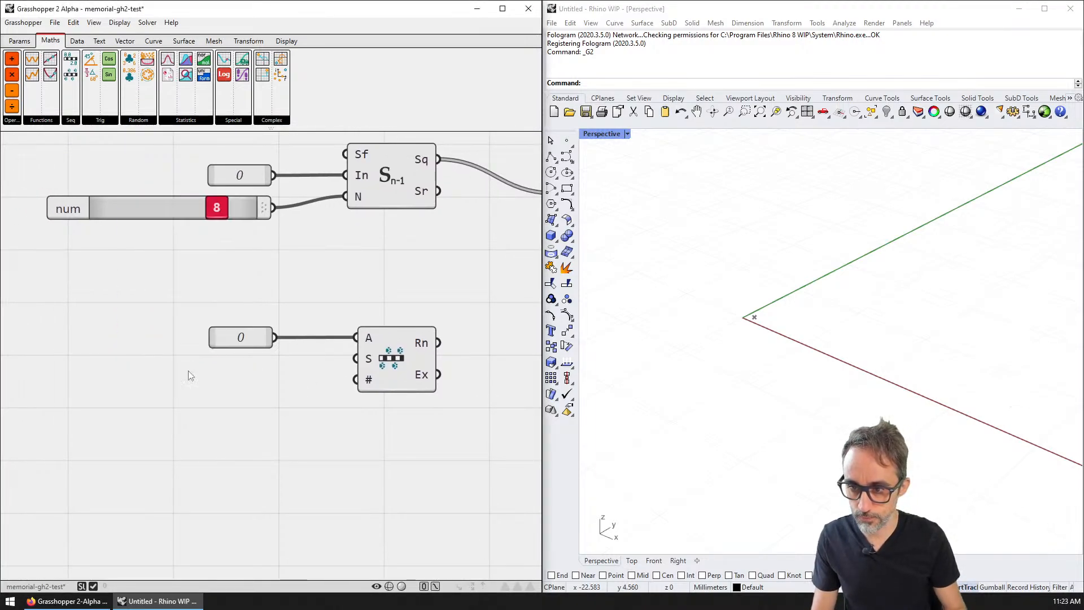
{"action": "left_click_drag", "start_coordinate": [265, 380], "coordinate": [368, 359]}
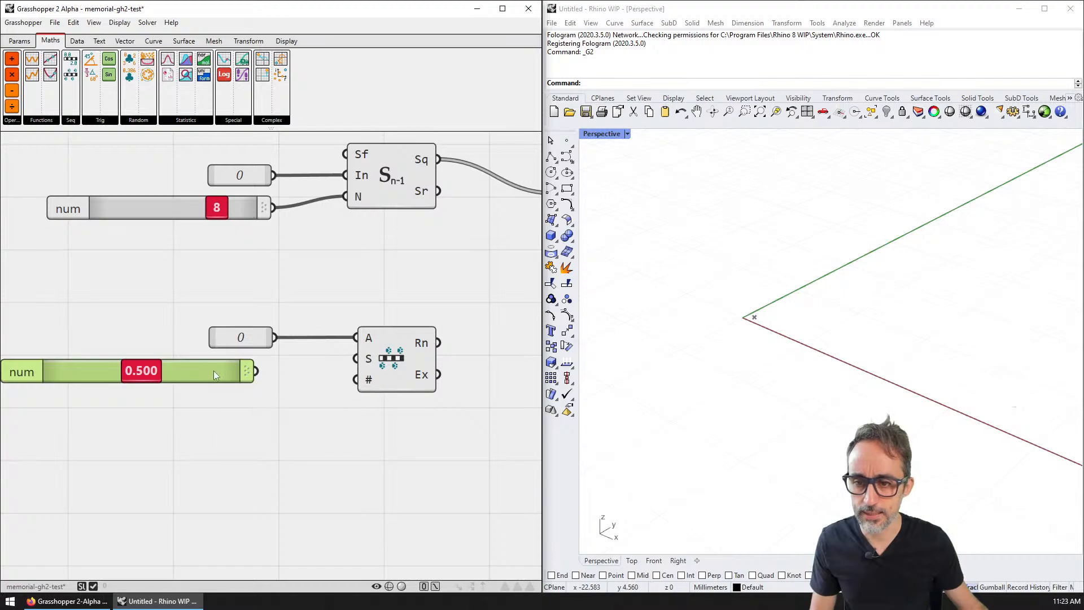
{"action": "mouse_move", "coordinate": [253, 371]}
{"action": "left_mouse_down"}
{"action": "mouse_move", "coordinate": [359, 358]}
{"action": "mouse_move", "coordinate": [246, 366]}
{"action": "left_mouse_up"}
{"action": "left_click_drag", "start_coordinate": [166, 202], "coordinate": [177, 399], "text": "alt"}
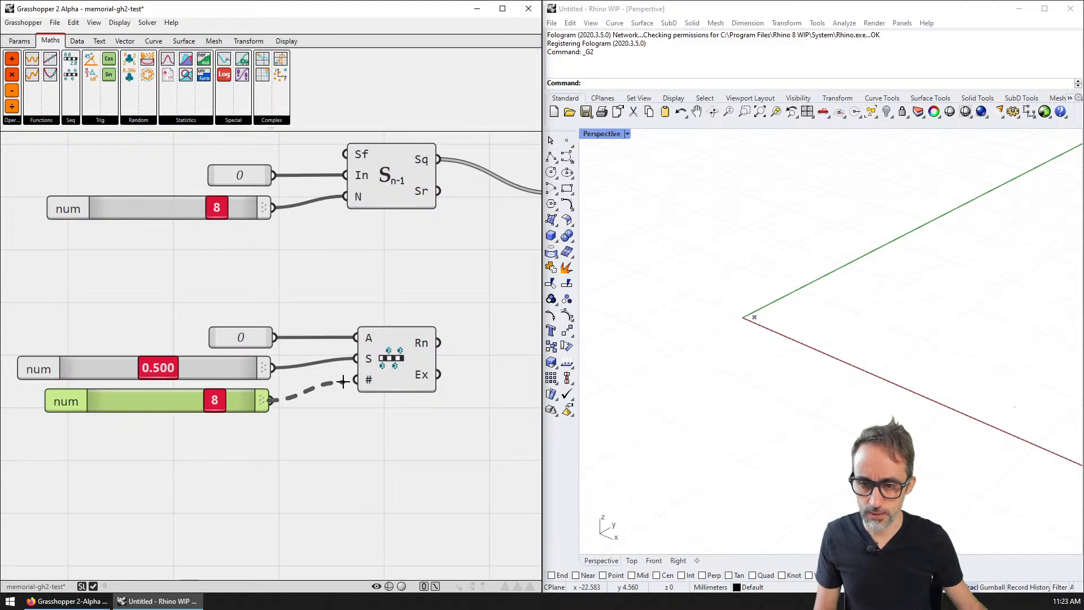
{"action": "left_click_drag", "start_coordinate": [343, 382], "coordinate": [357, 379]}
- Feed the range's Rn output into the panel in place of the Number Sequence and move the panel down slightly
{"action": "scroll", "coordinate": [435, 310], "scroll_direction": "down", "scroll_amount": 3}
{"action": "right_click_drag", "start_coordinate": [434, 310], "coordinate": [237, 362]}
{"action": "scroll", "coordinate": [238, 362], "scroll_direction": "up", "scroll_amount": 2}
{"action": "left_click_drag", "start_coordinate": [240, 392], "coordinate": [347, 242]}
{"action": "right_click_drag", "start_coordinate": [424, 340], "coordinate": [416, 350]}
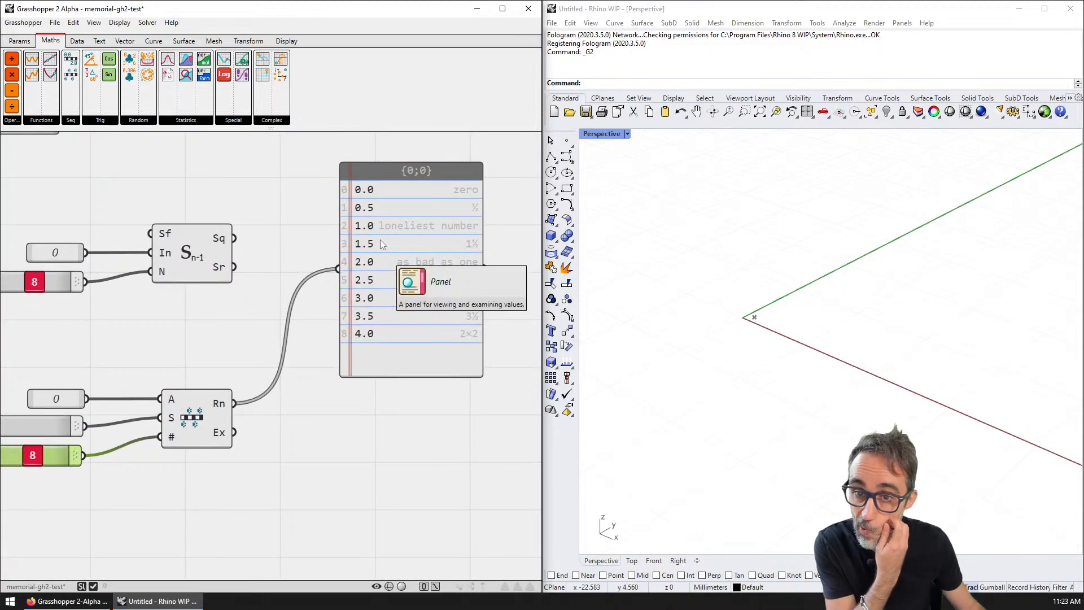
{"action": "left_click_drag", "start_coordinate": [433, 255], "coordinate": [432, 271]}
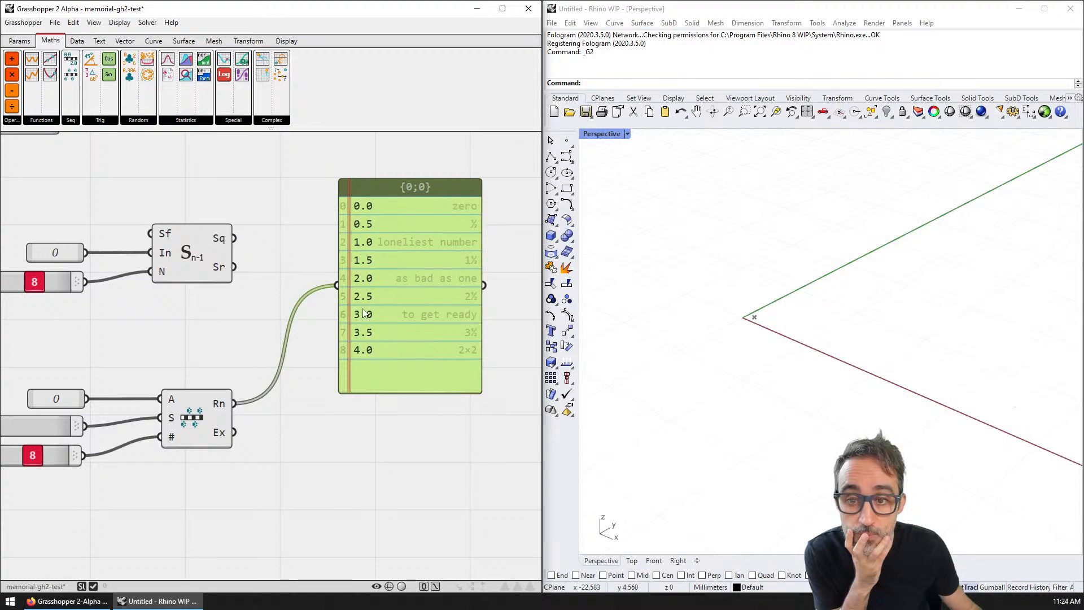
- Set the range's step slider to 1.000
{"action": "right_click_drag", "start_coordinate": [26, 425], "coordinate": [154, 374]}
{"action": "left_click", "coordinate": [153, 373]}
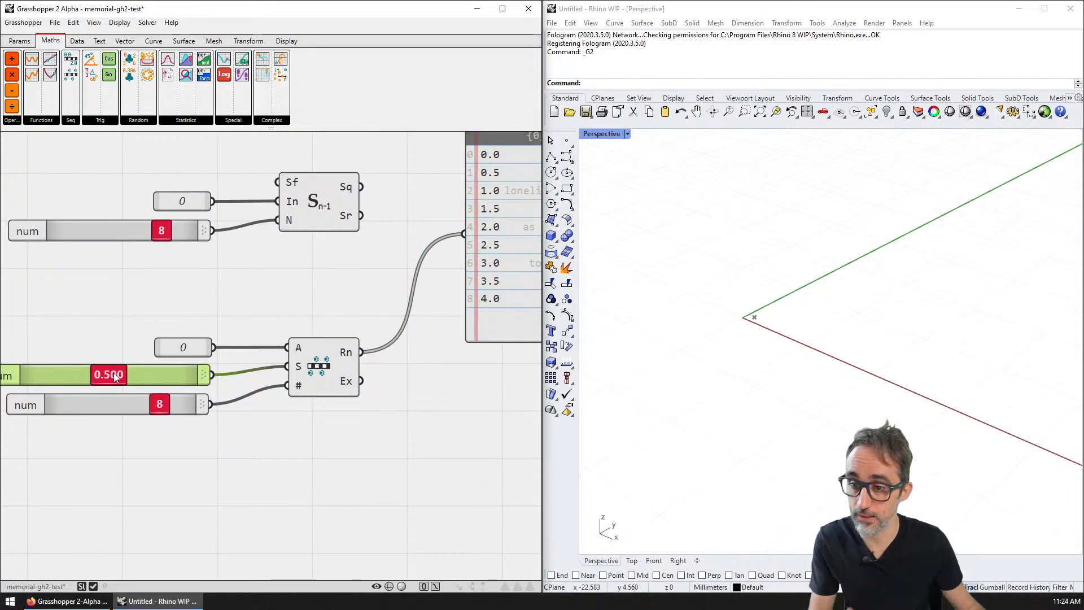
{"action": "left_click_drag", "start_coordinate": [115, 374], "coordinate": [257, 373]}
{"action": "right_click_drag", "start_coordinate": [434, 335], "coordinate": [322, 320]}
{"action": "scroll", "coordinate": [322, 321], "scroll_direction": "down", "scroll_amount": 1}
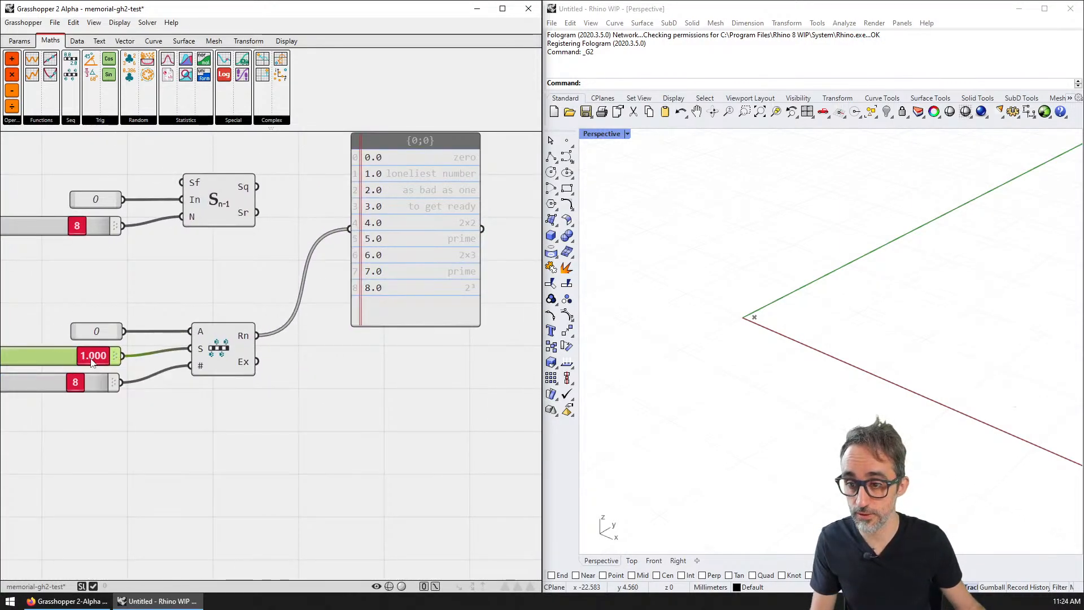
{"action": "mouse_move", "coordinate": [92, 360]}
{"action": "left_mouse_down"}
{"action": "mouse_move", "coordinate": [64, 357]}
{"action": "mouse_move", "coordinate": [139, 362]}
{"action": "left_mouse_up"}
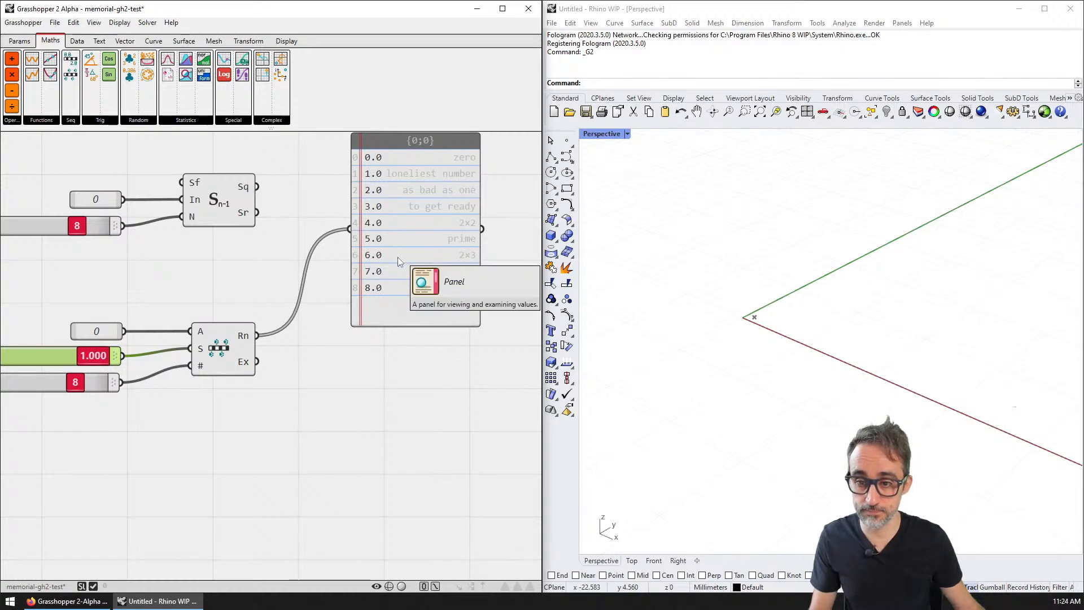
- Copy the panel below the original and connect the range's Ex output to the copy
{"action": "left_click", "coordinate": [418, 256]}
{"action": "left_click_drag", "start_coordinate": [416, 250], "coordinate": [402, 441], "text": "alt"}
{"action": "left_click_drag", "start_coordinate": [258, 362], "coordinate": [337, 419]}
{"action": "scroll", "coordinate": [339, 395], "scroll_direction": "up", "scroll_amount": 2}
{"action": "right_click_drag", "start_coordinate": [324, 388], "coordinate": [351, 346]}
{"action": "scroll", "coordinate": [93, 312], "scroll_direction": "down", "scroll_amount": 1}
- Set the range's step slider to 0.773 and its count slider to 9
{"action": "left_click_drag", "start_coordinate": [93, 313], "coordinate": [58, 312]}
{"action": "right_click_drag", "start_coordinate": [66, 324], "coordinate": [139, 333]}
{"action": "mouse_move", "coordinate": [125, 350]}
{"action": "left_mouse_down"}
{"action": "mouse_move", "coordinate": [97, 351]}
{"action": "mouse_move", "coordinate": [140, 350]}
{"action": "left_mouse_up"}
{"action": "right_click_drag", "start_coordinate": [476, 362], "coordinate": [372, 381]}
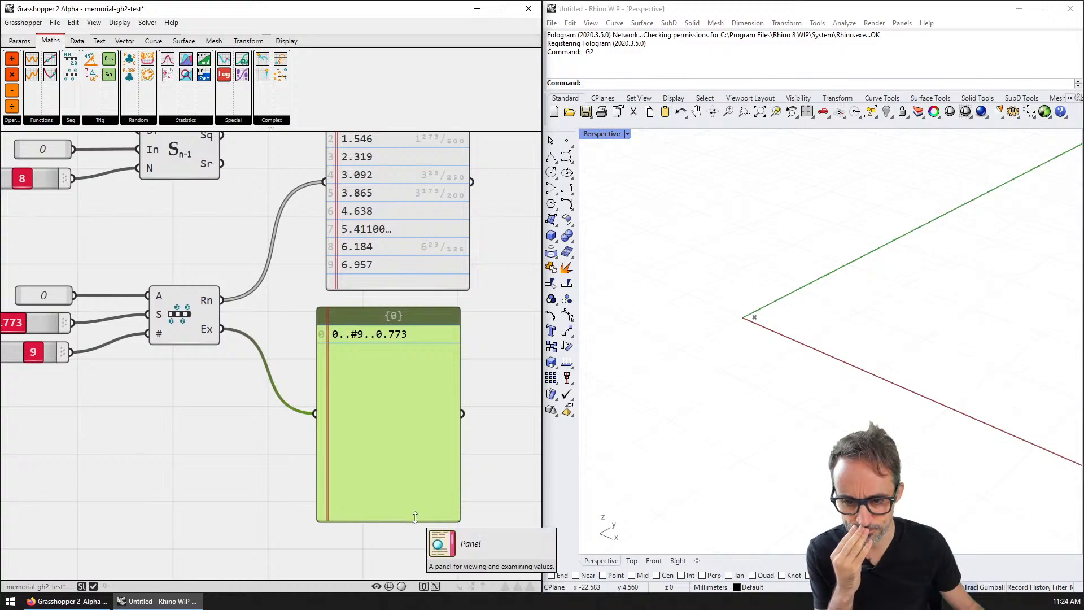
- Shorten the expression panel and read the range expression in it
{"action": "left_click_drag", "start_coordinate": [415, 521], "coordinate": [395, 382]}
{"action": "scroll", "coordinate": [350, 355], "scroll_direction": "up", "scroll_amount": 2}
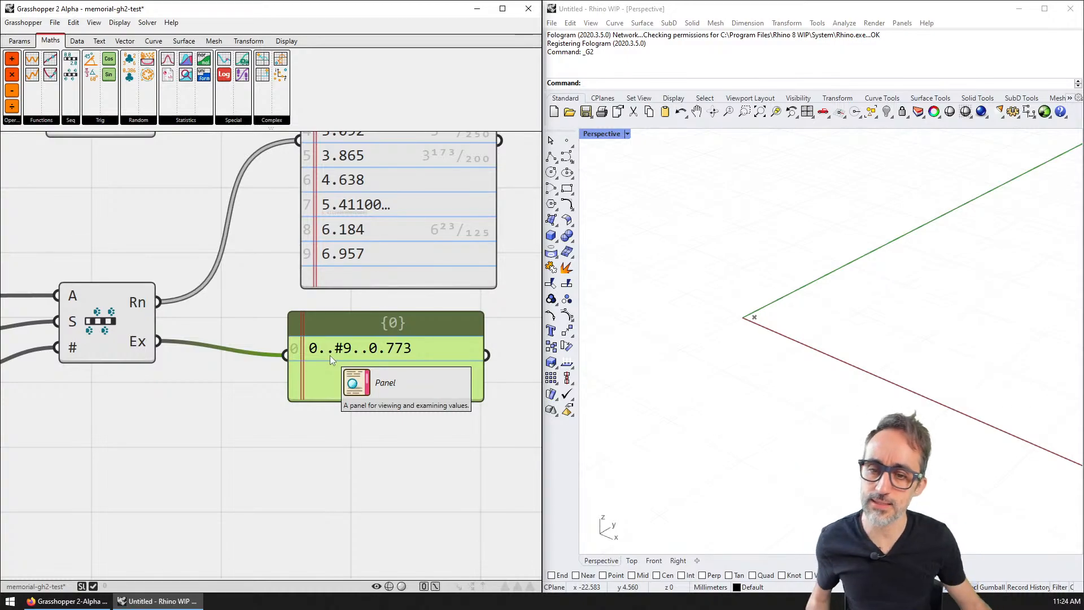
{"action": "scroll", "coordinate": [339, 362], "scroll_direction": "down", "scroll_amount": 1}
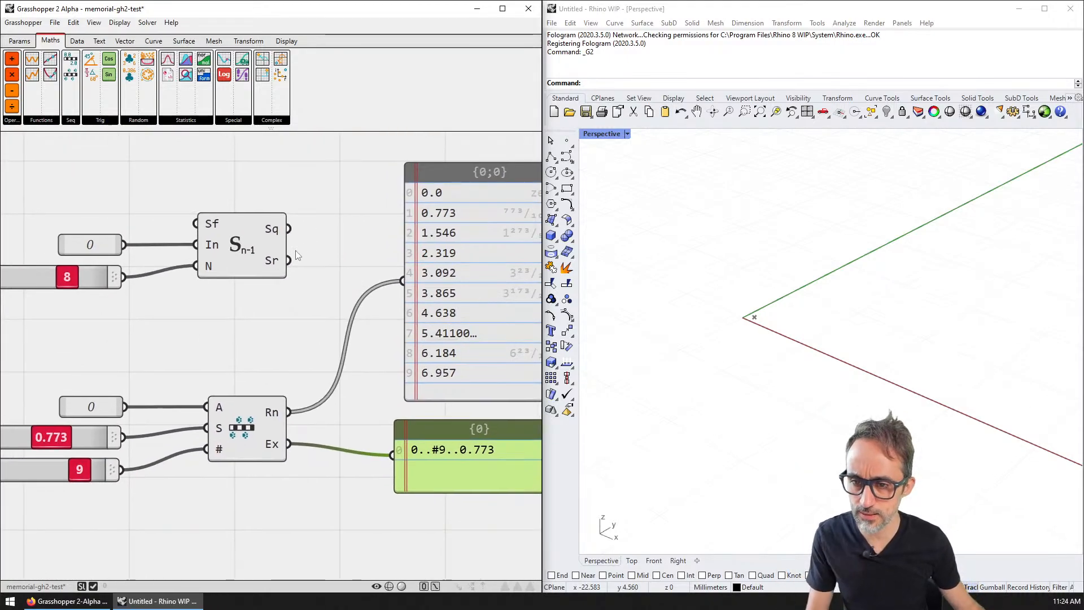
- Move Range From Steps with its inputs and both panels further down, leaving space beside the Number Sequence
{"action": "scroll", "coordinate": [290, 227], "scroll_direction": "down", "scroll_amount": 1}
{"action": "right_click_drag", "start_coordinate": [343, 293], "coordinate": [393, 223]}
{"action": "left_click_drag", "start_coordinate": [508, 502], "coordinate": [150, 300]}
{"action": "left_click_drag", "start_coordinate": [490, 286], "coordinate": [473, 423]}
{"action": "right_click_drag", "start_coordinate": [473, 422], "coordinate": [441, 400]}
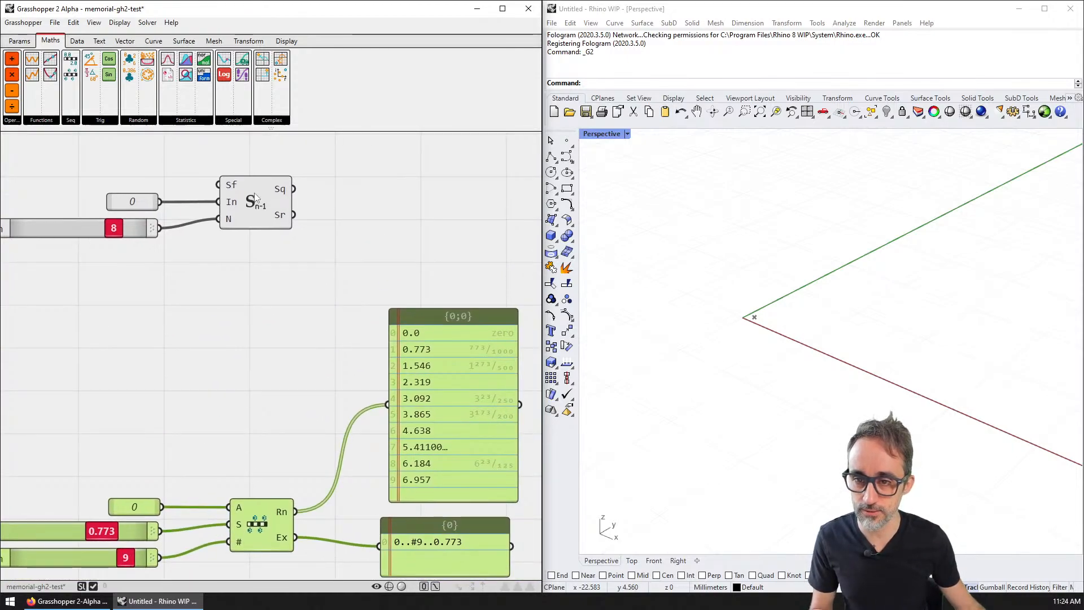
- Copy the range's values panel up beside the Number Sequence and connect the Sq output to the copy
{"action": "left_click_drag", "start_coordinate": [454, 374], "coordinate": [452, 161], "text": "alt"}
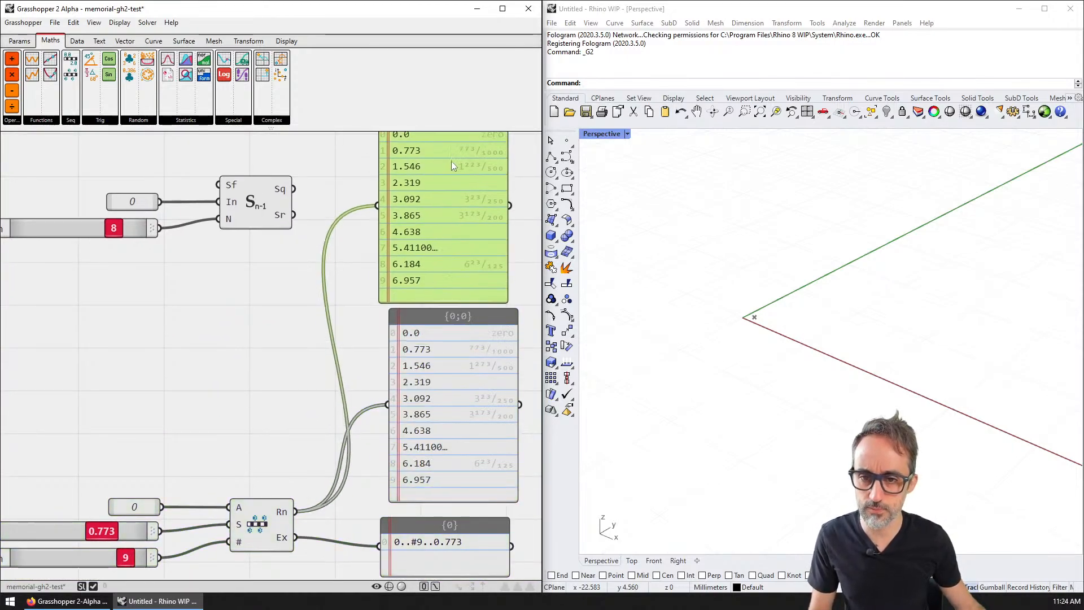
{"action": "right_click_drag", "start_coordinate": [355, 172], "coordinate": [371, 284]}
{"action": "left_click_drag", "start_coordinate": [311, 298], "coordinate": [400, 316]}
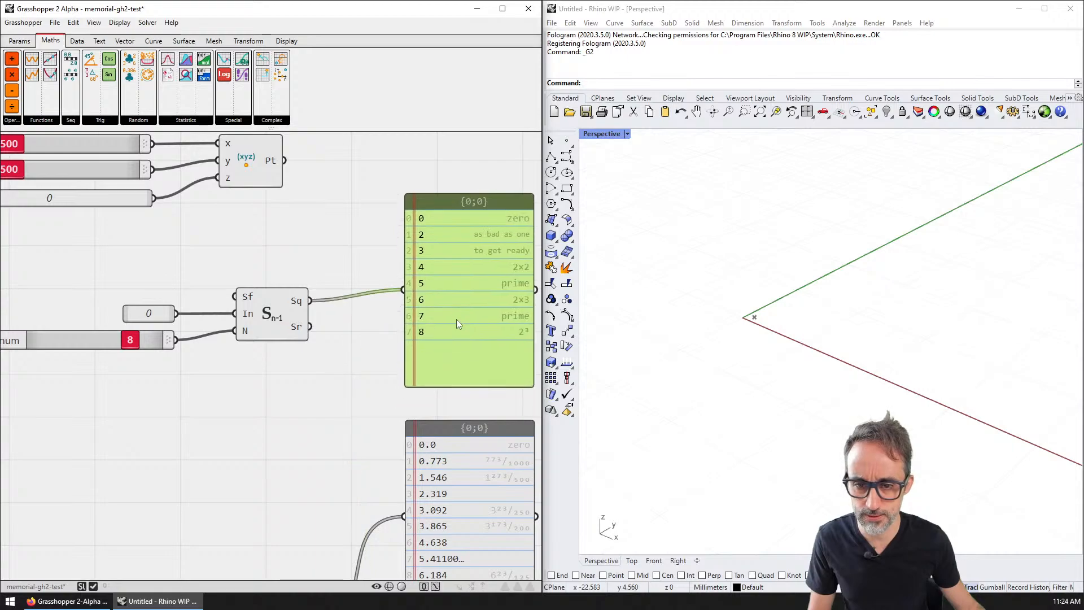
- Add a constant containing the expression 0..#10..1 above the Number Sequence's 0 constant
{"action": "right_click_drag", "start_coordinate": [232, 290], "coordinate": [320, 278]}
{"action": "mouse_move", "coordinate": [343, 305]}
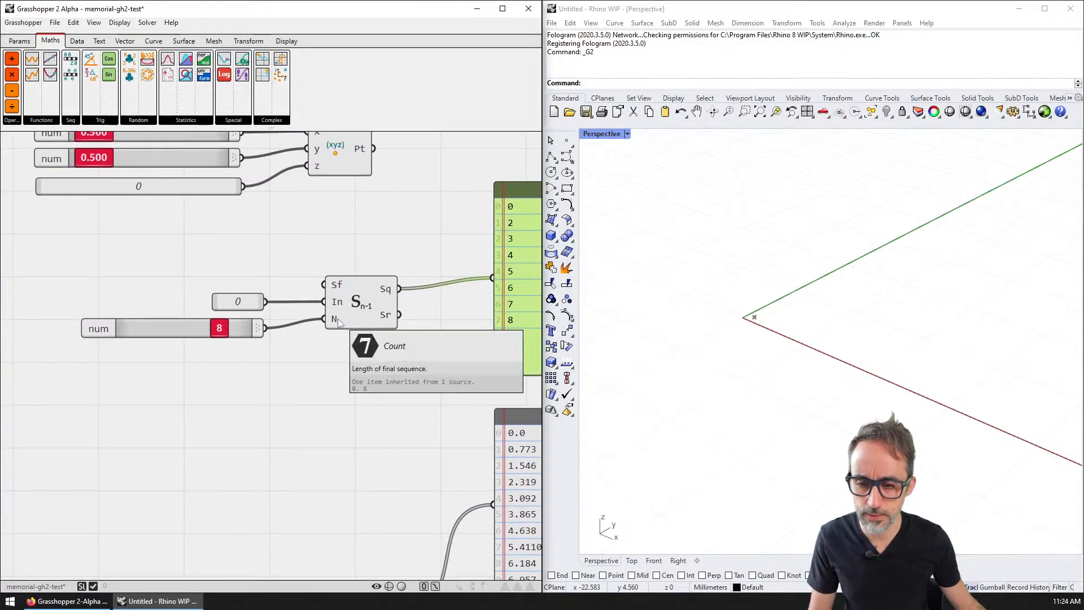
{"action": "right_click_drag", "start_coordinate": [339, 322], "coordinate": [236, 223]}
{"action": "mouse_move", "coordinate": [276, 270]}
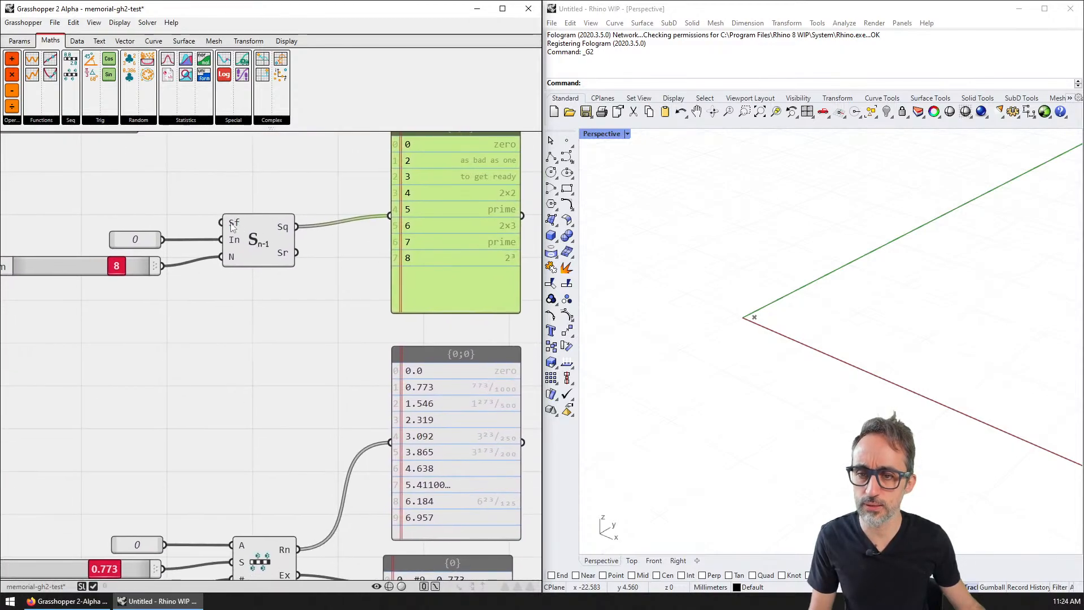
{"action": "double_click", "coordinate": [150, 208]}
{"action": "type", "text": "/"}
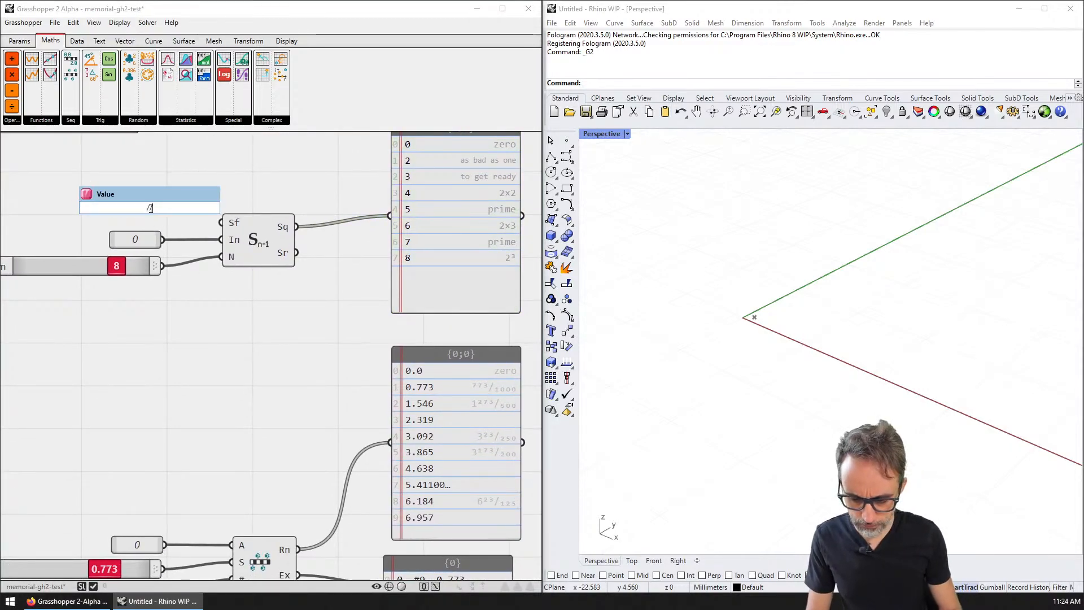
{"action": "scroll", "coordinate": [150, 208], "scroll_direction": "down", "scroll_amount": 2}
{"action": "right_click_drag", "start_coordinate": [127, 210], "coordinate": [107, 146]}
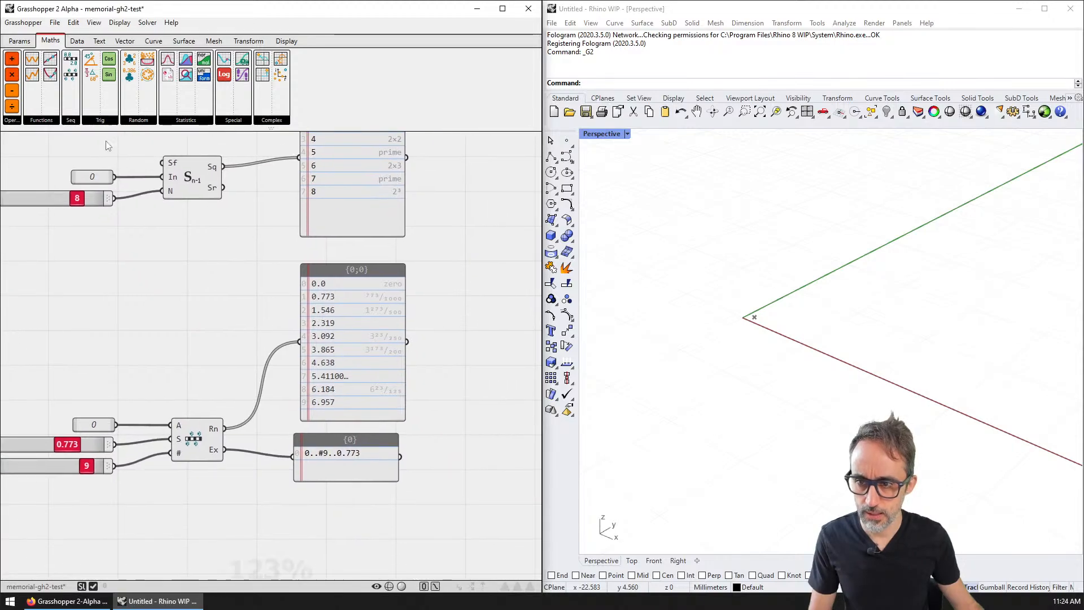
{"action": "double_click", "coordinate": [85, 151]}
{"action": "type", "text": "//0.."}
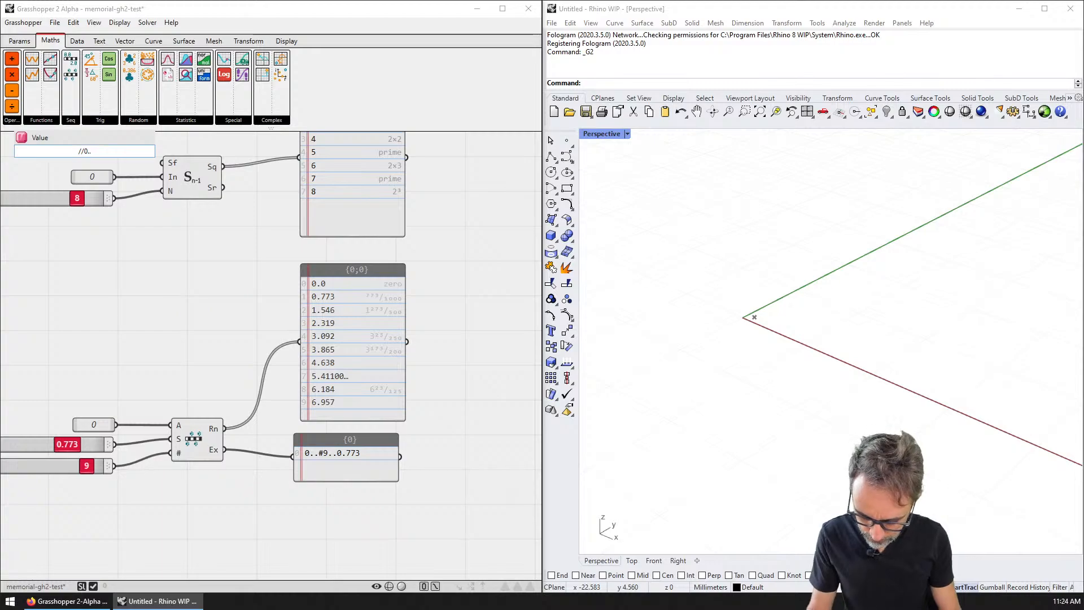
{"action": "type", "text": "#10..1"}
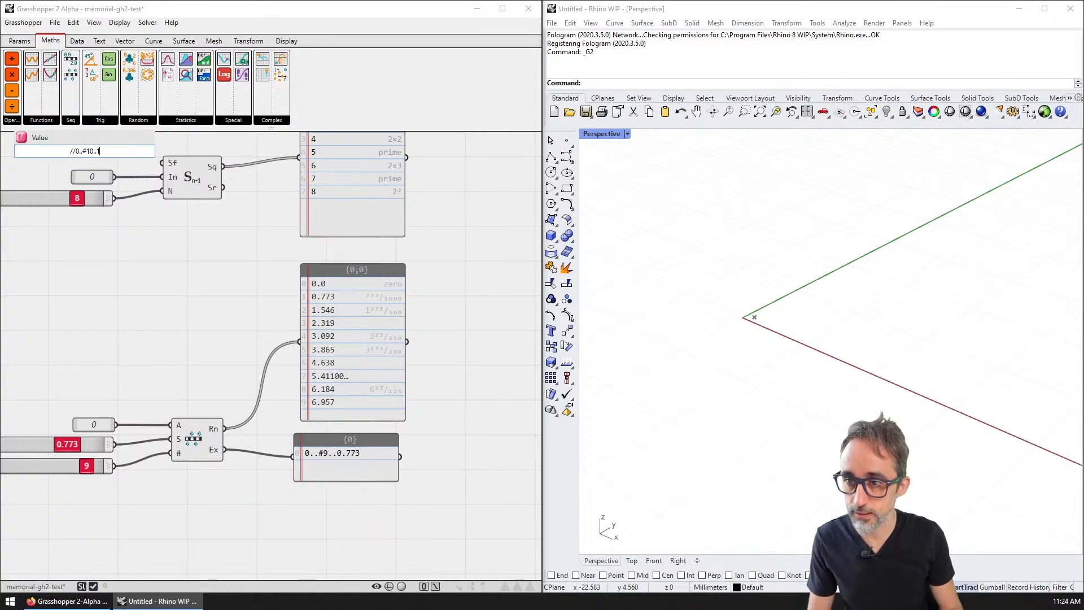
{"action": "key", "text": "Return"}
{"action": "scroll", "coordinate": [189, 206], "scroll_direction": "up", "scroll_amount": 2}
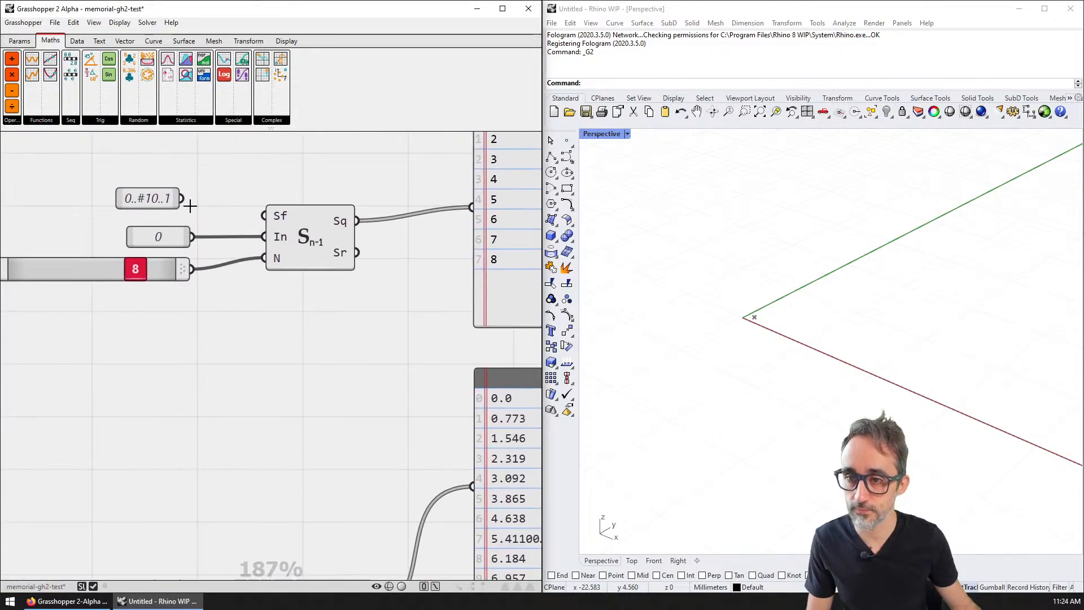
- Connect the 0..#10..1 constant to the Number Sequence's Sf input, then move the Number Sequence's panel aside and enlarge it
{"action": "scroll", "coordinate": [223, 246], "scroll_direction": "up", "scroll_amount": 1}
{"action": "left_click_drag", "start_coordinate": [180, 198], "coordinate": [249, 212]}
{"action": "right_click_drag", "start_coordinate": [399, 226], "coordinate": [345, 274]}
{"action": "right_click_drag", "start_coordinate": [439, 249], "coordinate": [371, 321]}
{"action": "scroll", "coordinate": [371, 320], "scroll_direction": "down", "scroll_amount": 2}
{"action": "left_click_drag", "start_coordinate": [390, 320], "coordinate": [489, 313]}
{"action": "right_click_drag", "start_coordinate": [470, 332], "coordinate": [309, 273]}
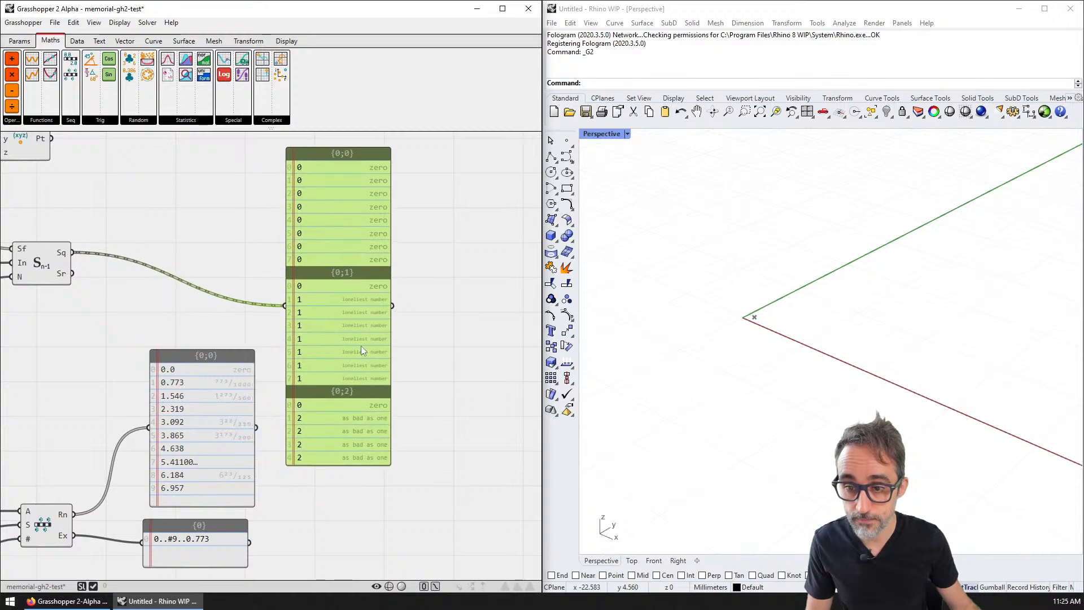
- Enlarge the Number Sequence's panel downward to read more of its branches, and delete the panel
{"action": "right_click_drag", "start_coordinate": [355, 430], "coordinate": [376, 296]}
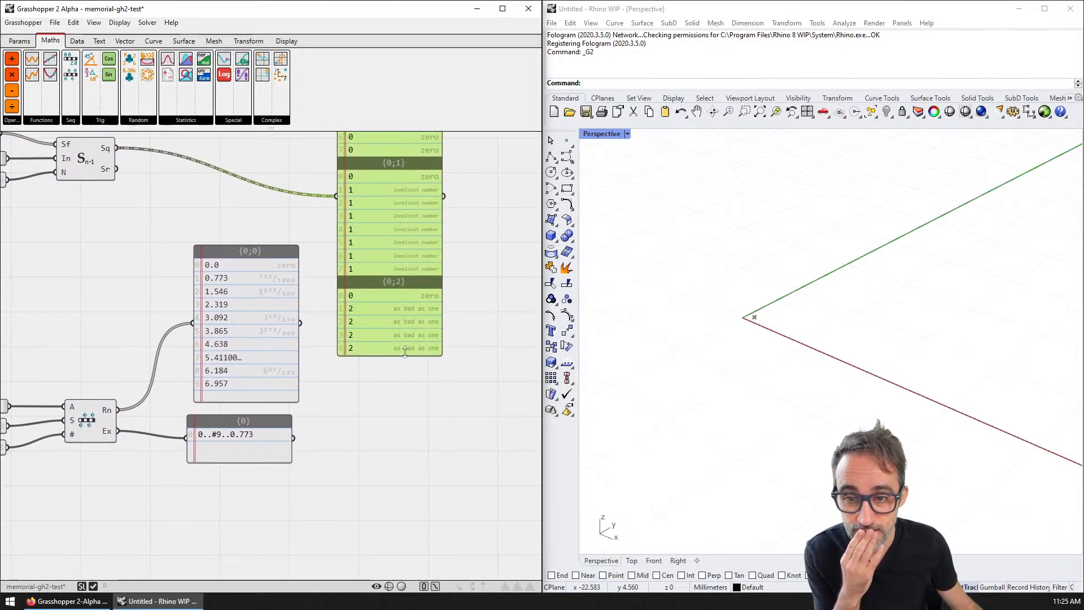
{"action": "left_click_drag", "start_coordinate": [403, 355], "coordinate": [396, 537]}
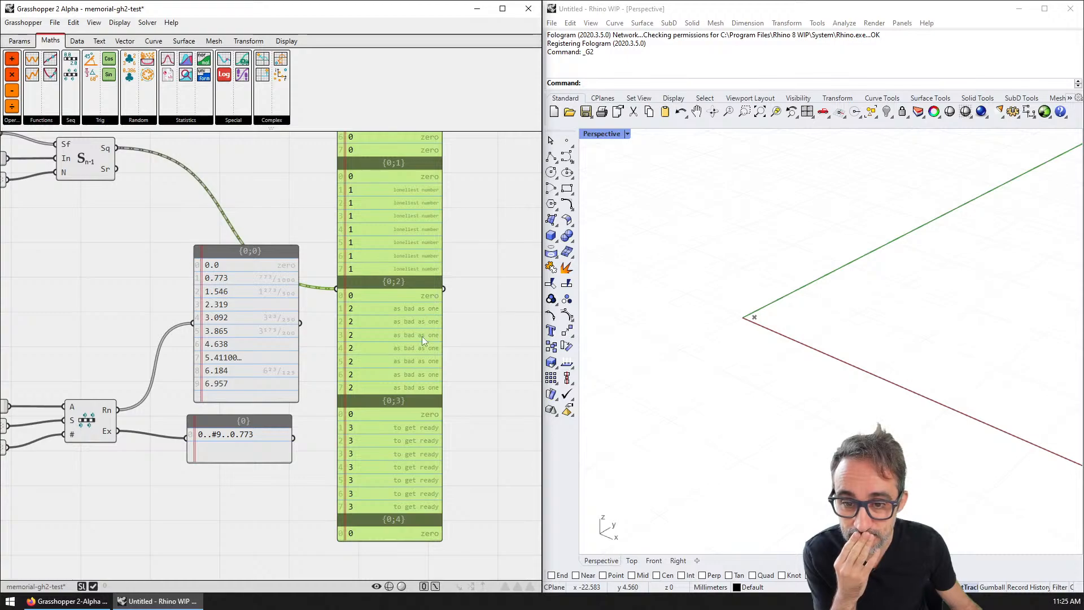
{"action": "left_click_drag", "start_coordinate": [406, 432], "coordinate": [403, 366]}
{"action": "right_click_drag", "start_coordinate": [121, 160], "coordinate": [223, 227]}
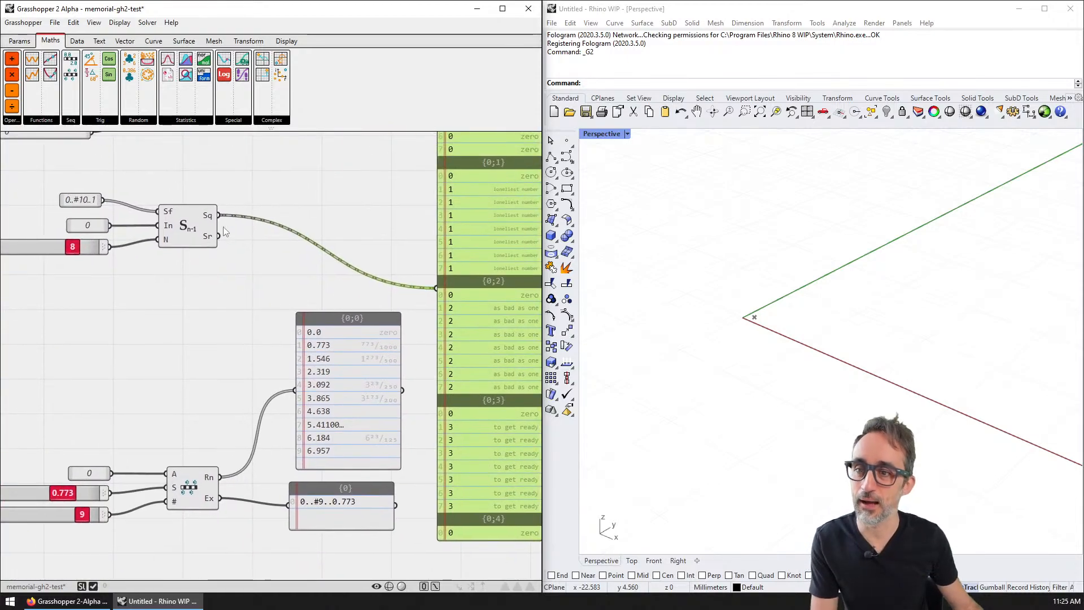
{"action": "right_click_drag", "start_coordinate": [127, 198], "coordinate": [193, 230]}
- Add a Range From Expression component below the Number Sequence and connect its Rn output to a copy of the range's values panel
{"action": "left_click", "coordinate": [71, 125]}
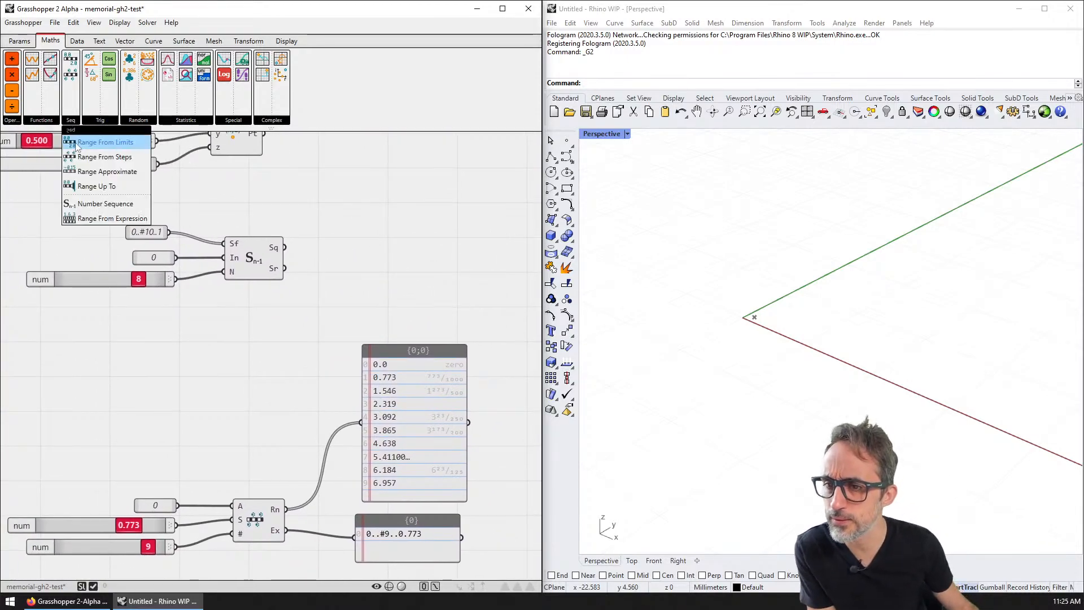
{"action": "left_click_drag", "start_coordinate": [119, 220], "coordinate": [256, 340]}
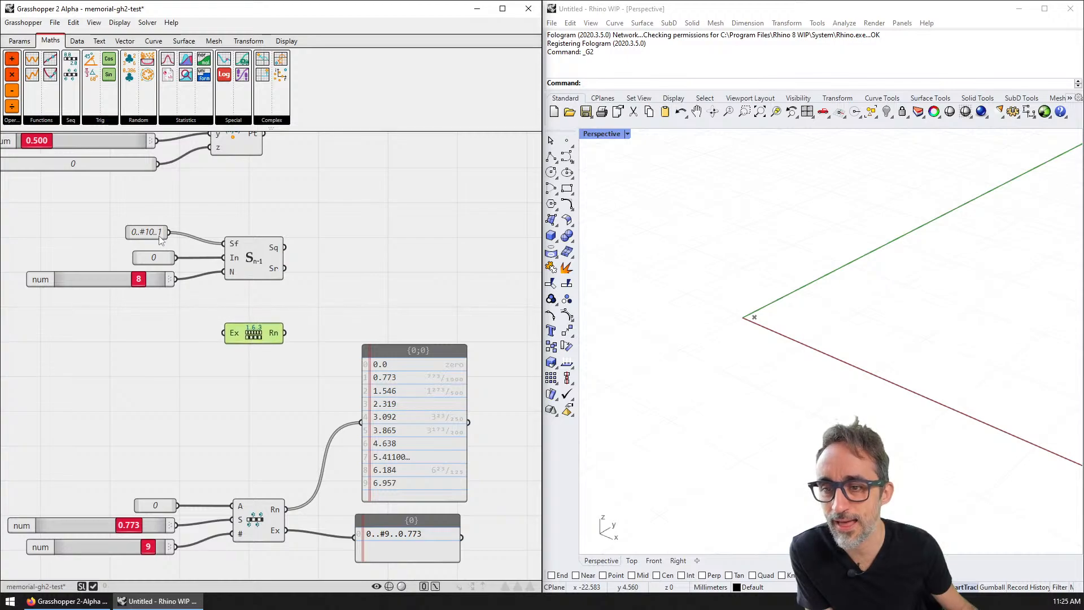
{"action": "left_click", "coordinate": [404, 370]}
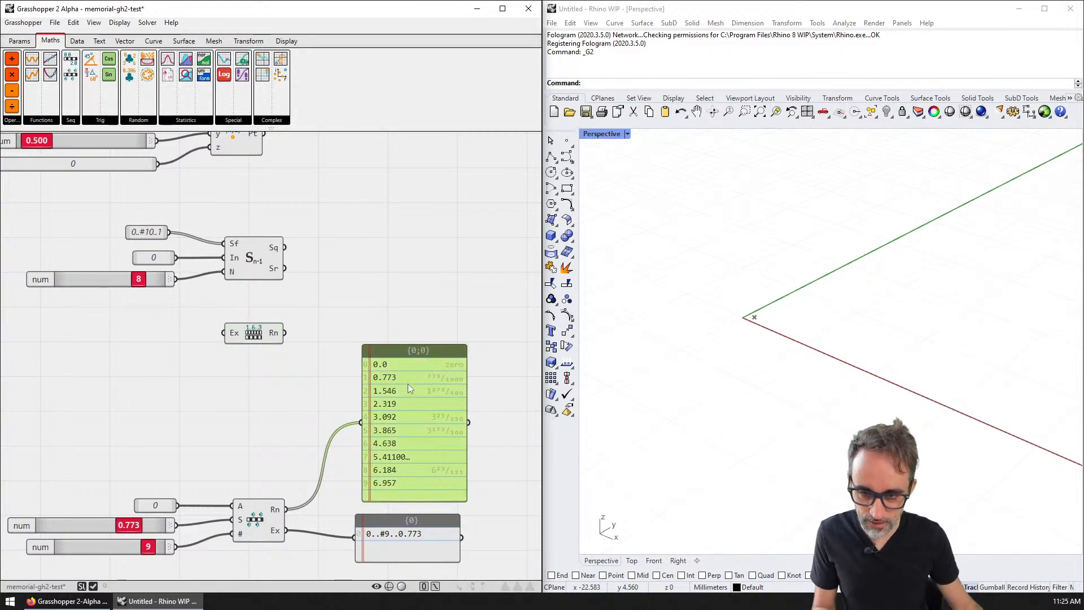
{"action": "left_click_drag", "start_coordinate": [407, 384], "coordinate": [405, 192], "text": "alt"}
{"action": "left_click_drag", "start_coordinate": [345, 275], "coordinate": [357, 257]}
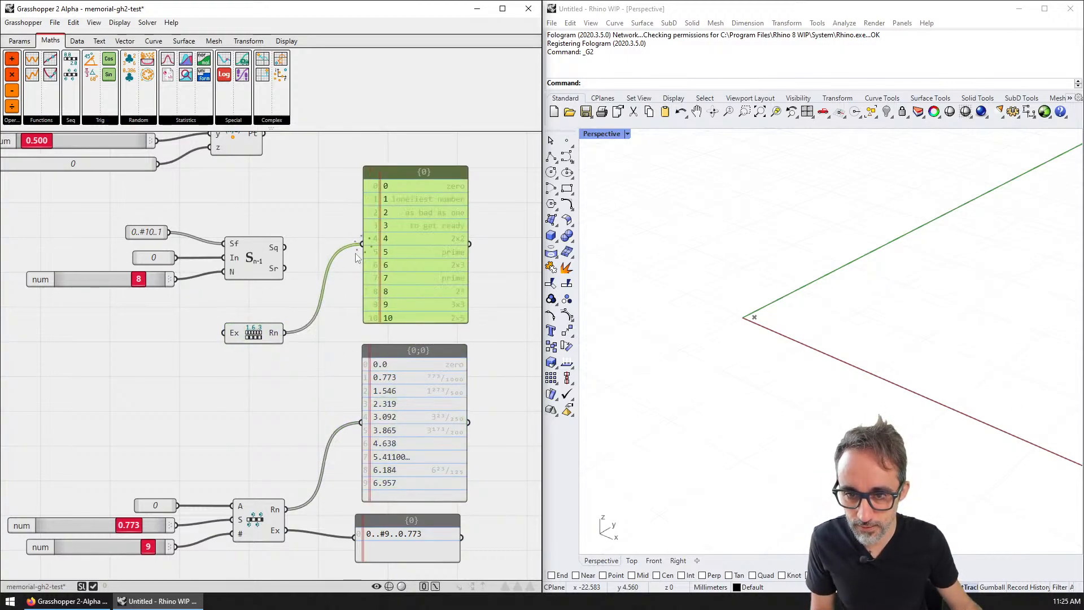
- Try feeding the 0..#10..1 constant into Range From Expression's Ex input and read the component's message
{"action": "mouse_move", "coordinate": [170, 231]}
{"action": "mouse_move", "coordinate": [235, 350]}
{"action": "left_mouse_down"}
{"action": "mouse_move", "coordinate": [256, 343]}
{"action": "mouse_move", "coordinate": [234, 333]}
{"action": "left_mouse_up"}
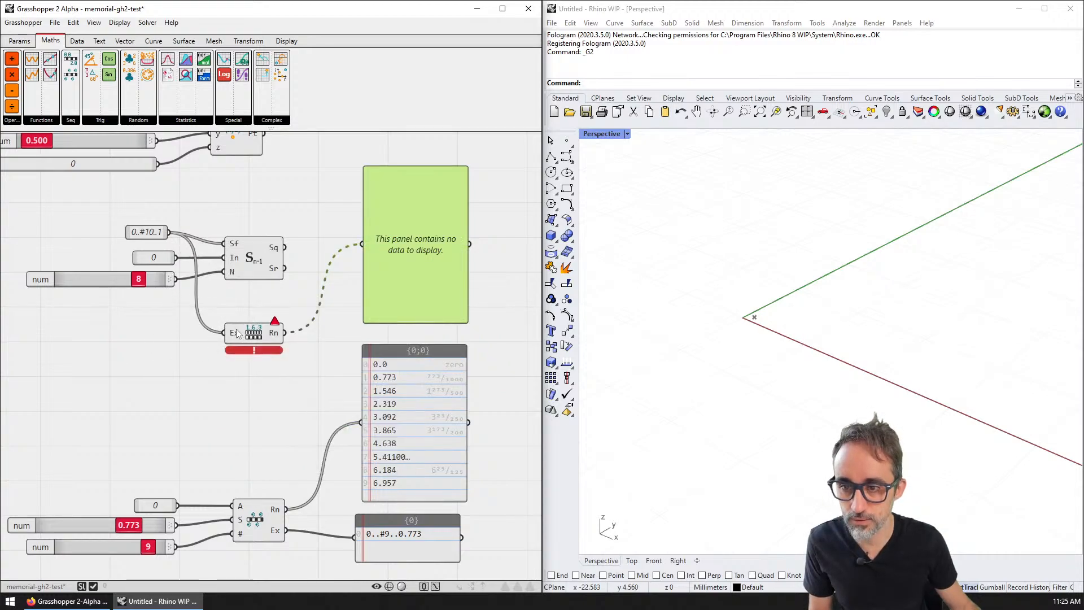
{"action": "scroll", "coordinate": [240, 336], "scroll_direction": "up", "scroll_amount": 2}
{"action": "mouse_move", "coordinate": [292, 323]}
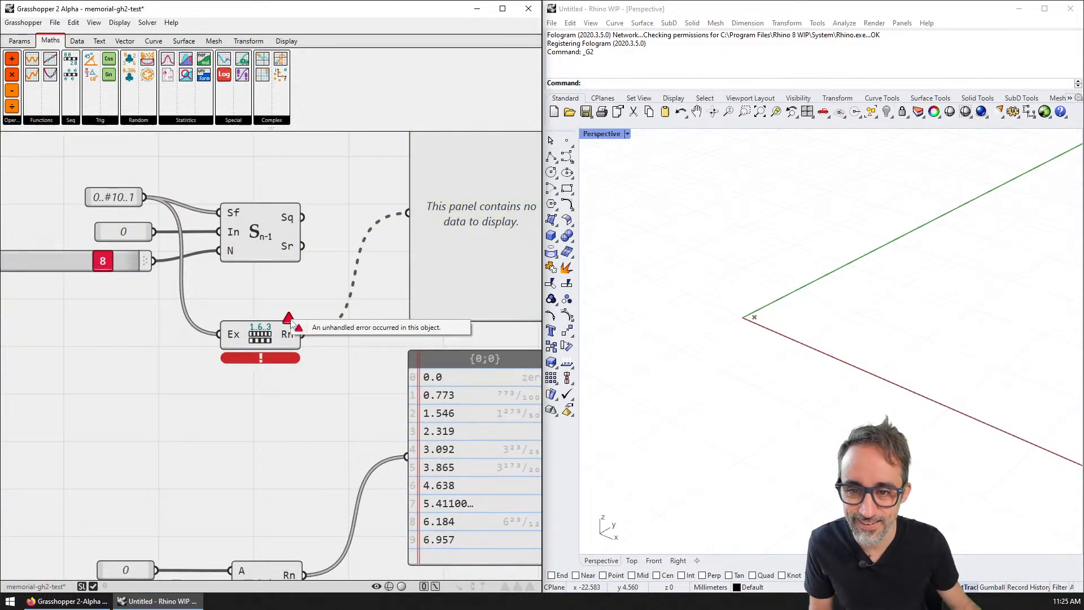
- Disconnect the 0..#10..1 constant from Range From Expression's Ex input and check the input's default expression
{"action": "scroll", "coordinate": [234, 313], "scroll_direction": "down", "scroll_amount": 1}
{"action": "right_click", "coordinate": [207, 361]}
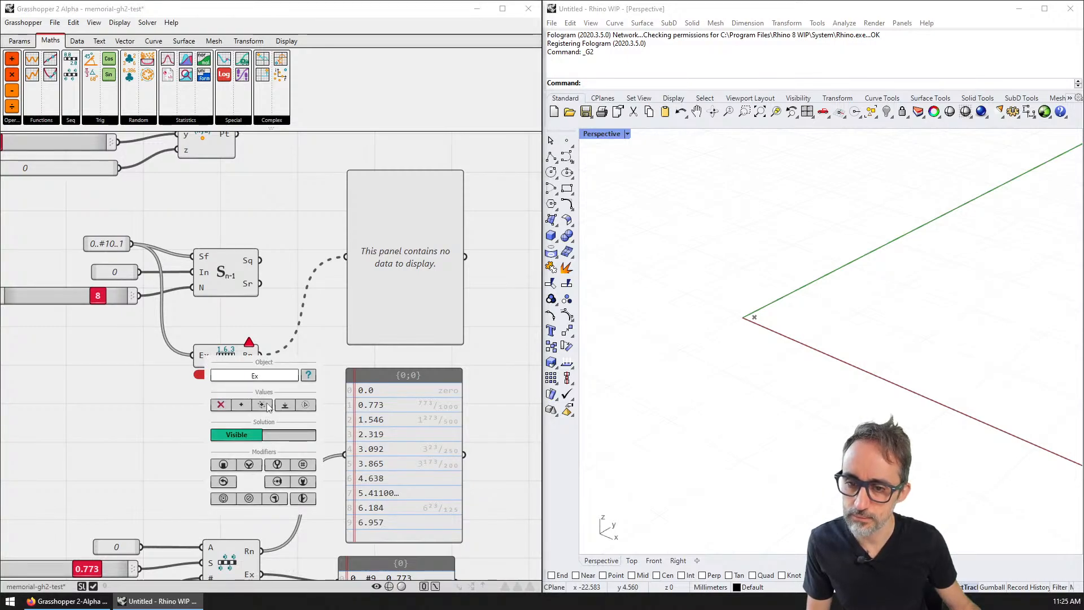
{"action": "left_click", "coordinate": [144, 380]}
{"action": "scroll", "coordinate": [143, 381], "scroll_direction": "up", "scroll_amount": 2}
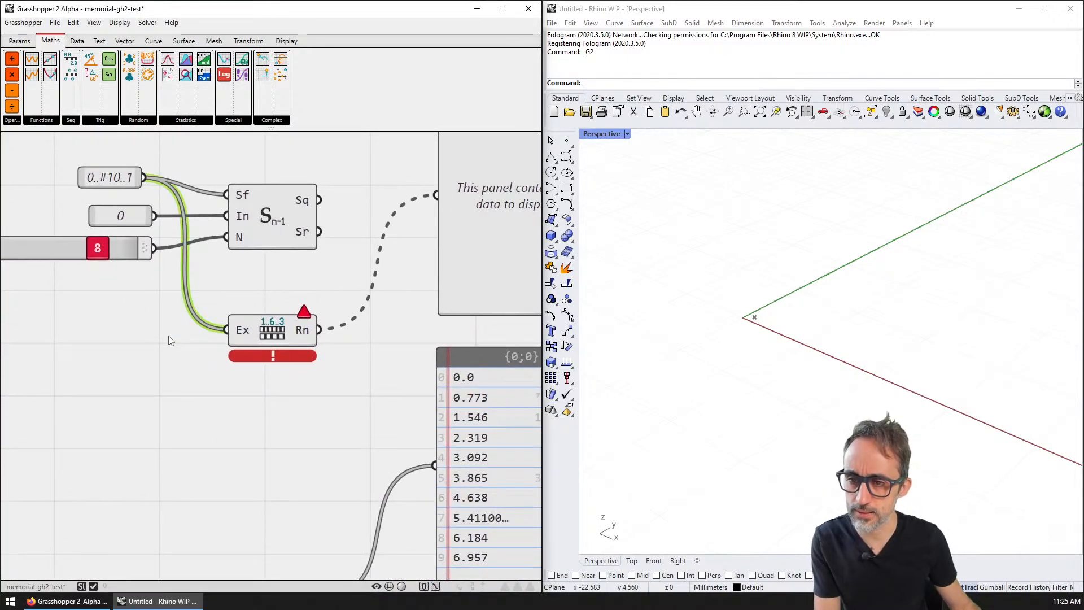
{"action": "right_click_drag", "start_coordinate": [190, 333], "coordinate": [143, 352]}
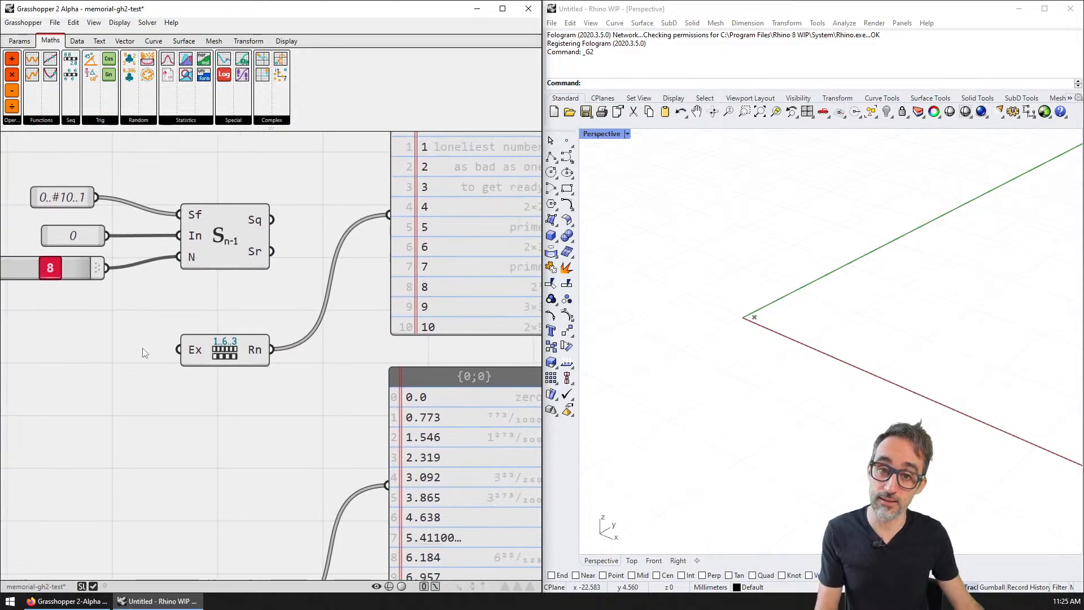
{"action": "scroll", "coordinate": [145, 353], "scroll_direction": "down", "scroll_amount": 1}
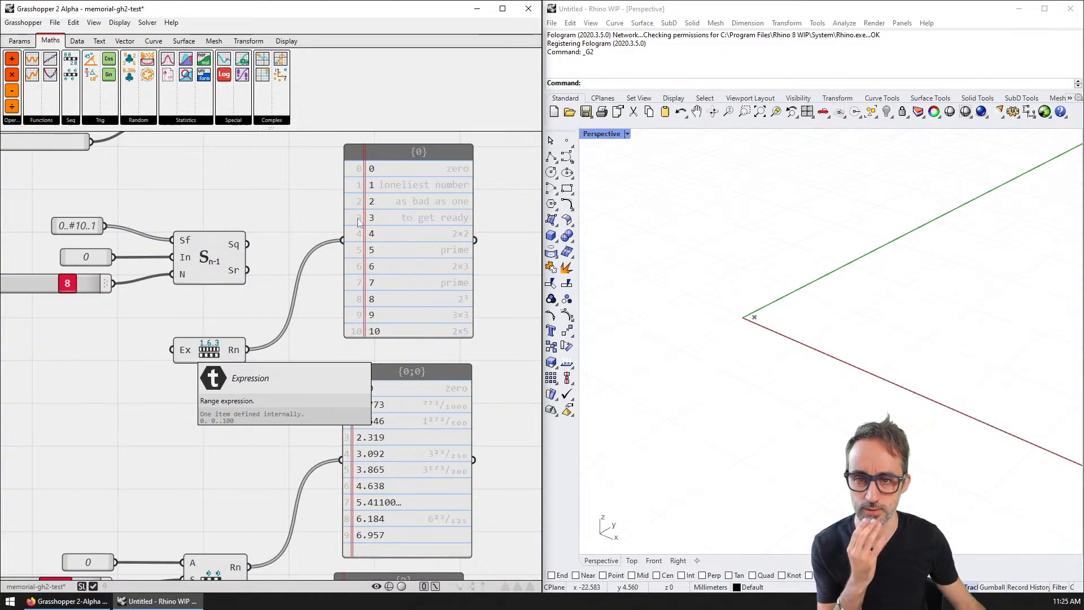
- Move Range From Expression's panel aside and enlarge it downward to show more values
{"action": "scroll", "coordinate": [401, 245], "scroll_direction": "up", "scroll_amount": 1}
{"action": "left_click", "coordinate": [399, 247]}
{"action": "scroll", "coordinate": [397, 252], "scroll_direction": "up", "scroll_amount": 1}
{"action": "scroll", "coordinate": [432, 330], "scroll_direction": "down", "scroll_amount": 2}
{"action": "right_click_drag", "start_coordinate": [427, 334], "coordinate": [272, 318]}
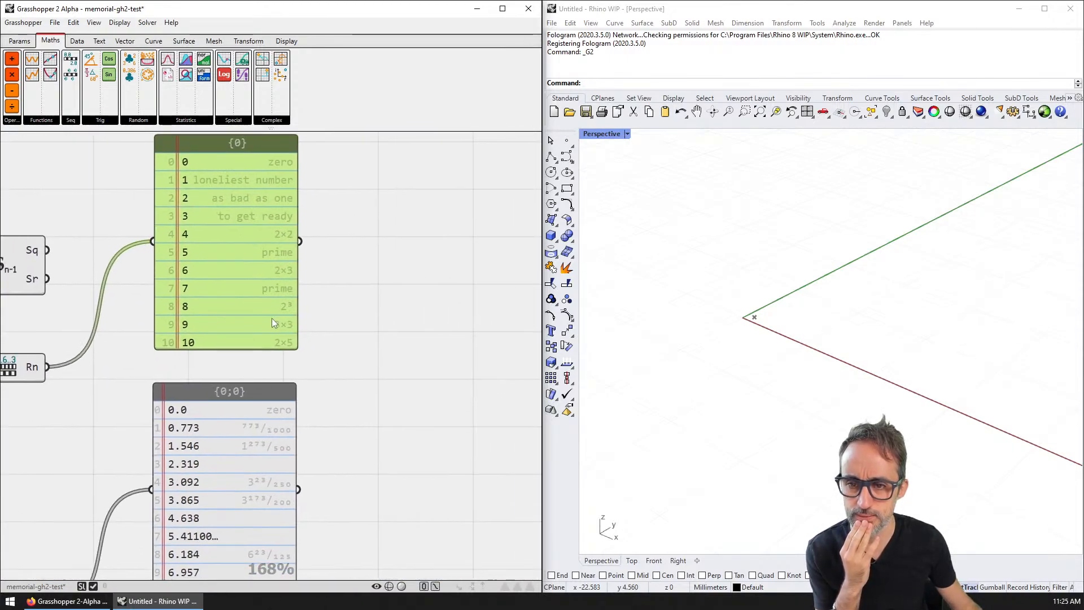
{"action": "left_click_drag", "start_coordinate": [272, 318], "coordinate": [374, 455]}
{"action": "left_click_drag", "start_coordinate": [396, 298], "coordinate": [426, 301]}
{"action": "scroll", "coordinate": [391, 313], "scroll_direction": "up", "scroll_amount": 2}
{"action": "right_click_drag", "start_coordinate": [392, 313], "coordinate": [396, 356]}
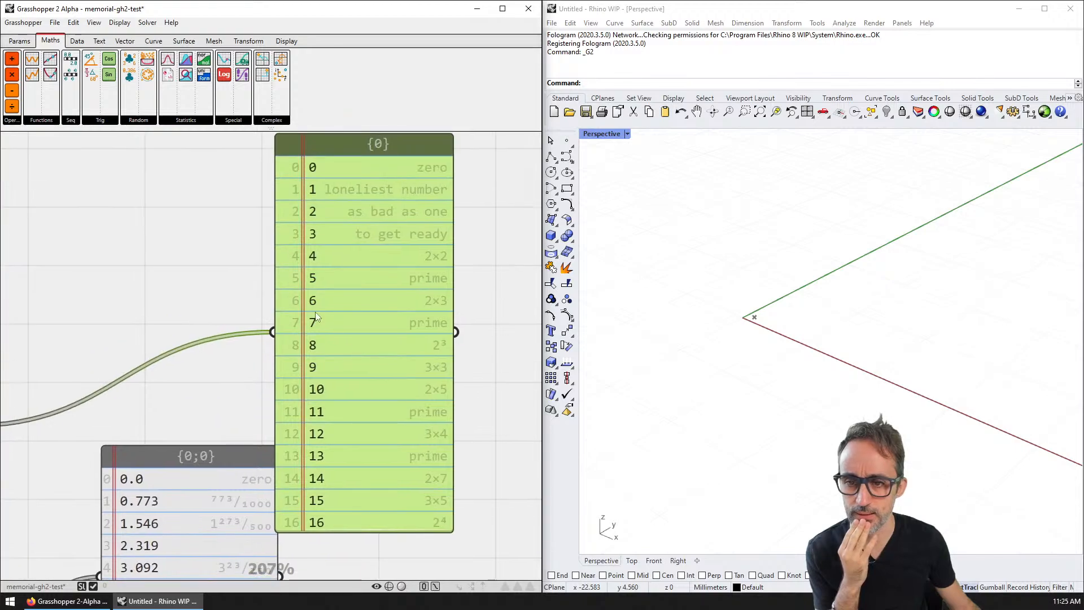
- Move the enlarged panel clear of the Range From Steps values panel
{"action": "right_click_drag", "start_coordinate": [288, 309], "coordinate": [293, 252]}
{"action": "scroll", "coordinate": [349, 324], "scroll_direction": "down", "scroll_amount": 2}
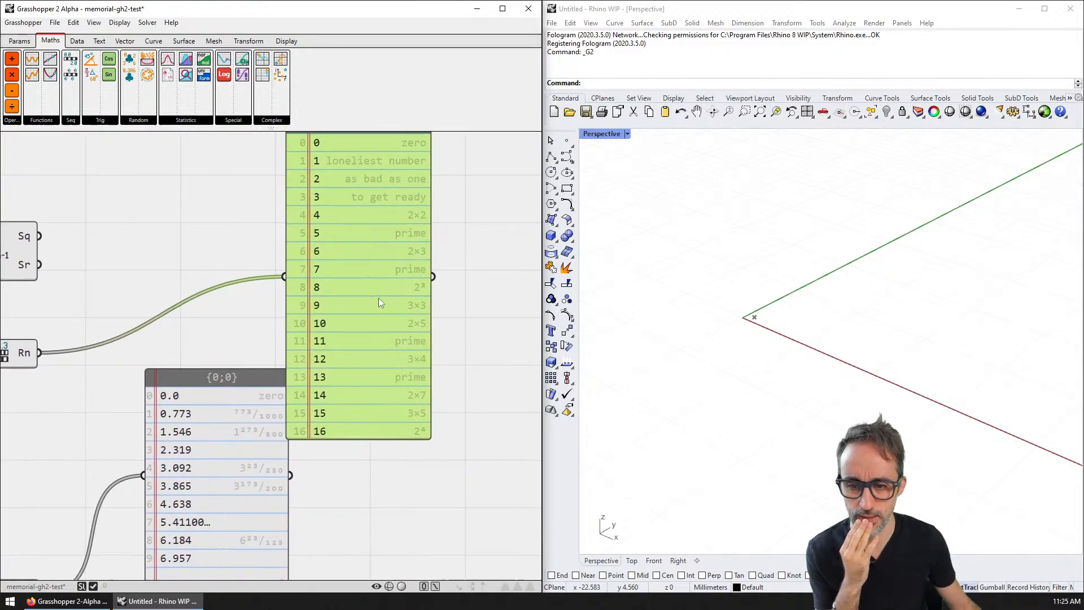
{"action": "left_click_drag", "start_coordinate": [379, 297], "coordinate": [443, 328]}
{"action": "left_click", "coordinate": [309, 282]}
{"action": "mouse_move", "coordinate": [404, 271]}
{"action": "left_mouse_down"}
{"action": "mouse_move", "coordinate": [398, 303]}
{"action": "mouse_move", "coordinate": [392, 266]}
{"action": "left_mouse_up"}
{"action": "scroll", "coordinate": [408, 353], "scroll_direction": "up", "scroll_amount": 1}
{"action": "scroll", "coordinate": [411, 343], "scroll_direction": "up", "scroll_amount": 3}
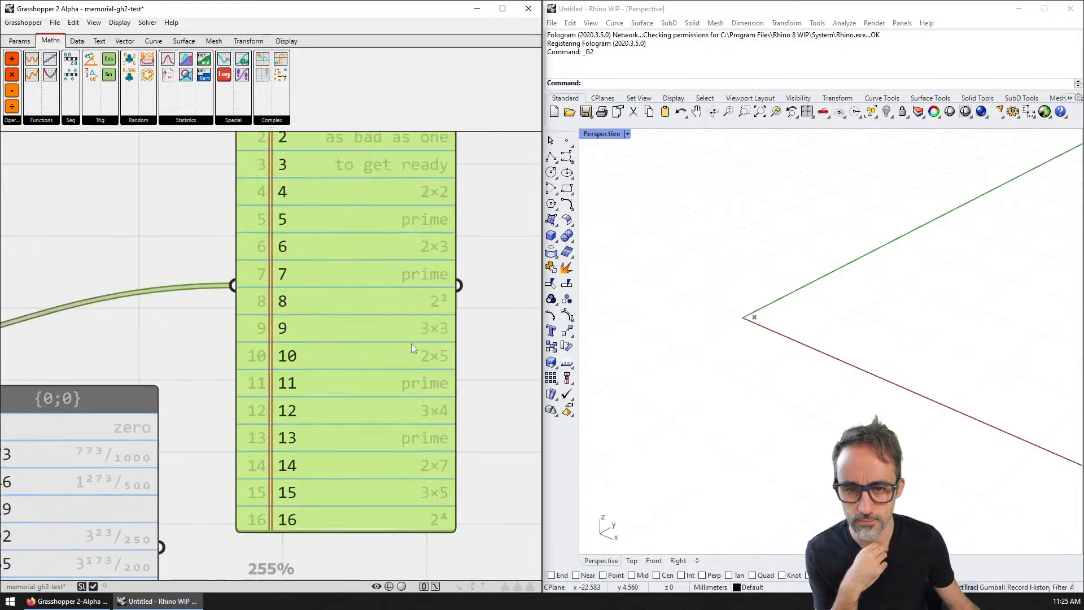
{"action": "scroll", "coordinate": [411, 344], "scroll_direction": "down", "scroll_amount": 5}
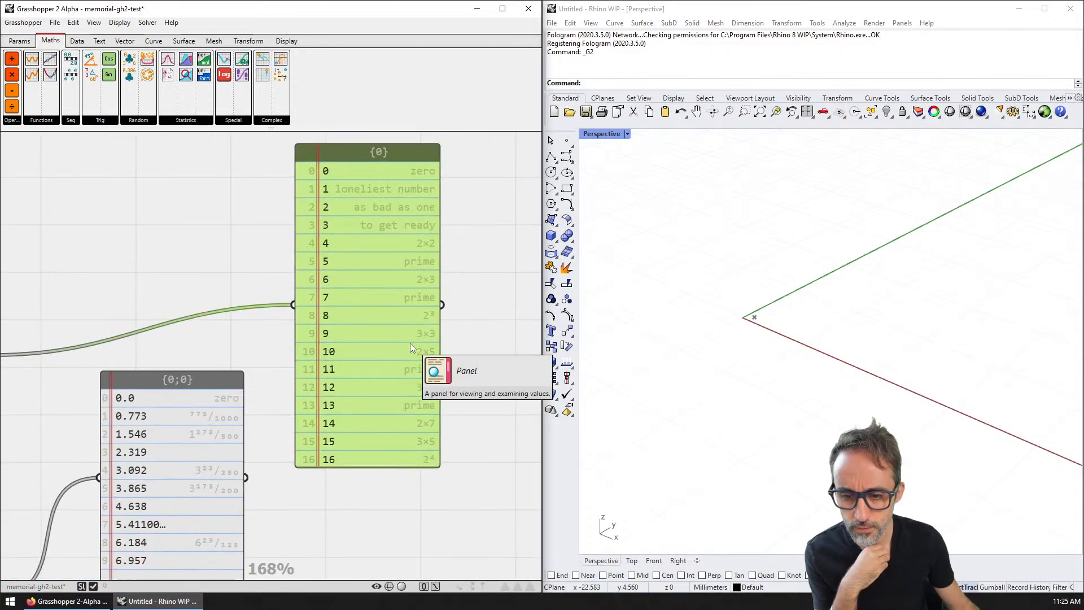
- Examine the notes beside the values in Range From Expression's panel and the panel's display options
{"action": "right_click", "coordinate": [368, 295]}
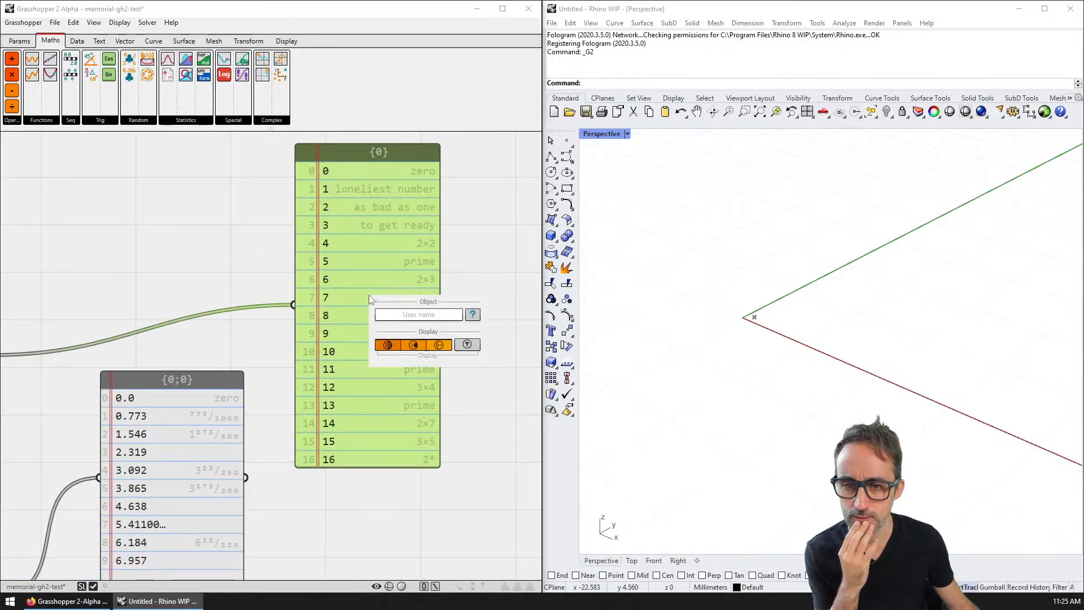
{"action": "left_click", "coordinate": [430, 248]}
{"action": "right_click_drag", "start_coordinate": [426, 241], "coordinate": [416, 260]}
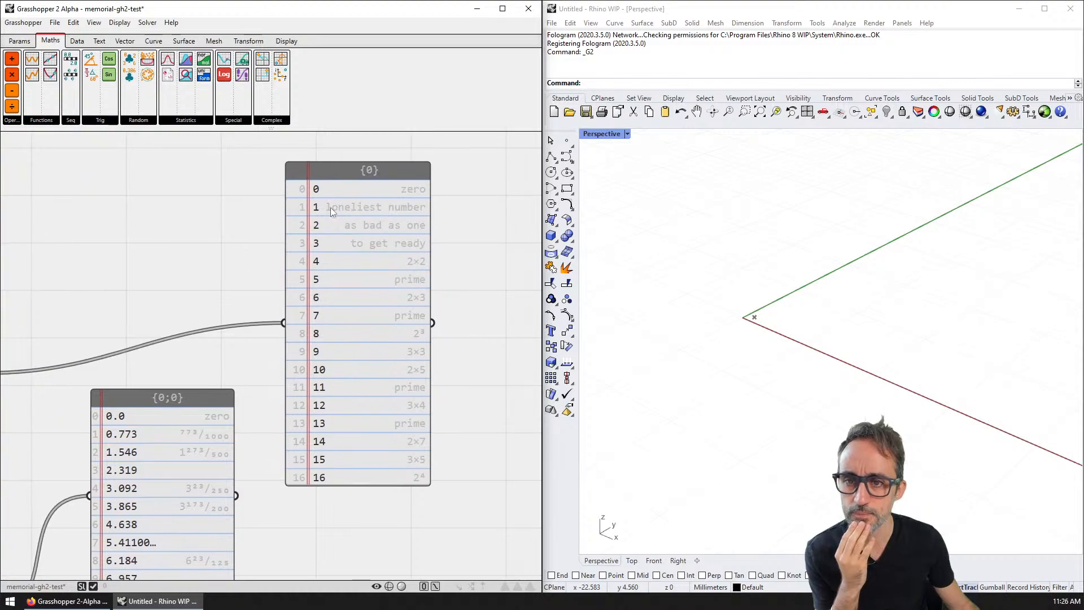
{"action": "mouse_move", "coordinate": [310, 254]}
{"action": "left_mouse_down"}
{"action": "mouse_move", "coordinate": [312, 272]}
{"action": "mouse_move", "coordinate": [315, 257]}
{"action": "left_mouse_up"}
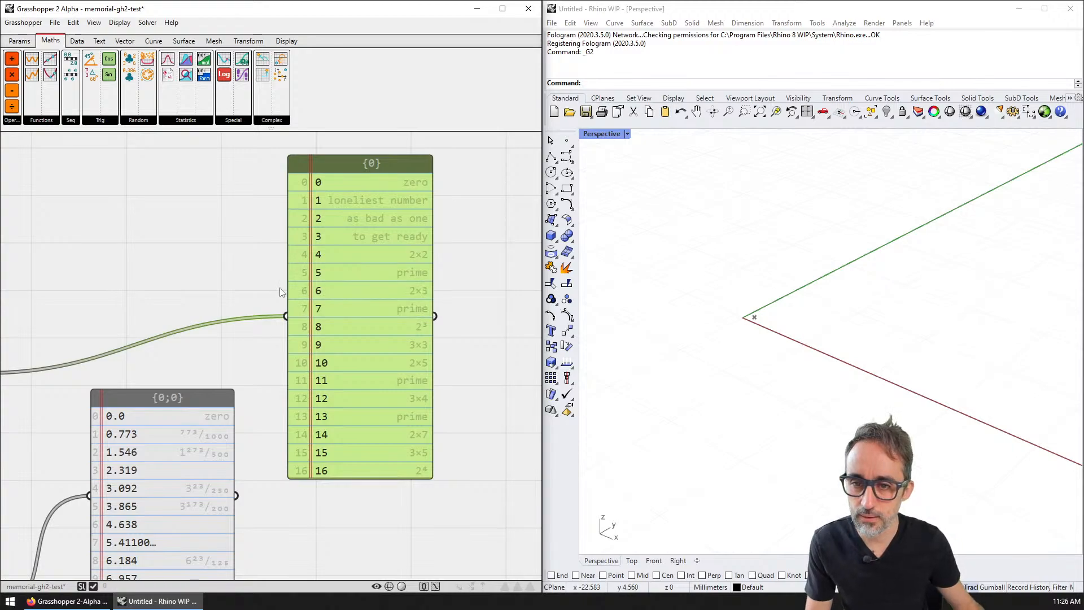
{"action": "scroll", "coordinate": [295, 260], "scroll_direction": "down", "scroll_amount": 2}
{"action": "scroll", "coordinate": [280, 242], "scroll_direction": "up", "scroll_amount": 1}
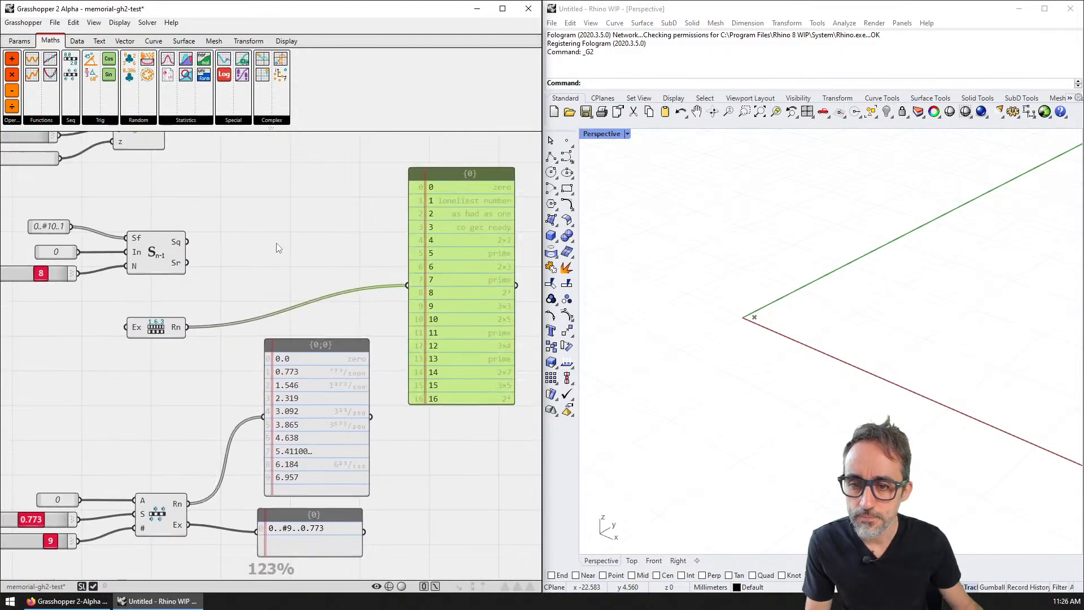
{"action": "scroll", "coordinate": [461, 277], "scroll_direction": "up", "scroll_amount": 1}
{"action": "scroll", "coordinate": [352, 292], "scroll_direction": "up", "scroll_amount": 2}
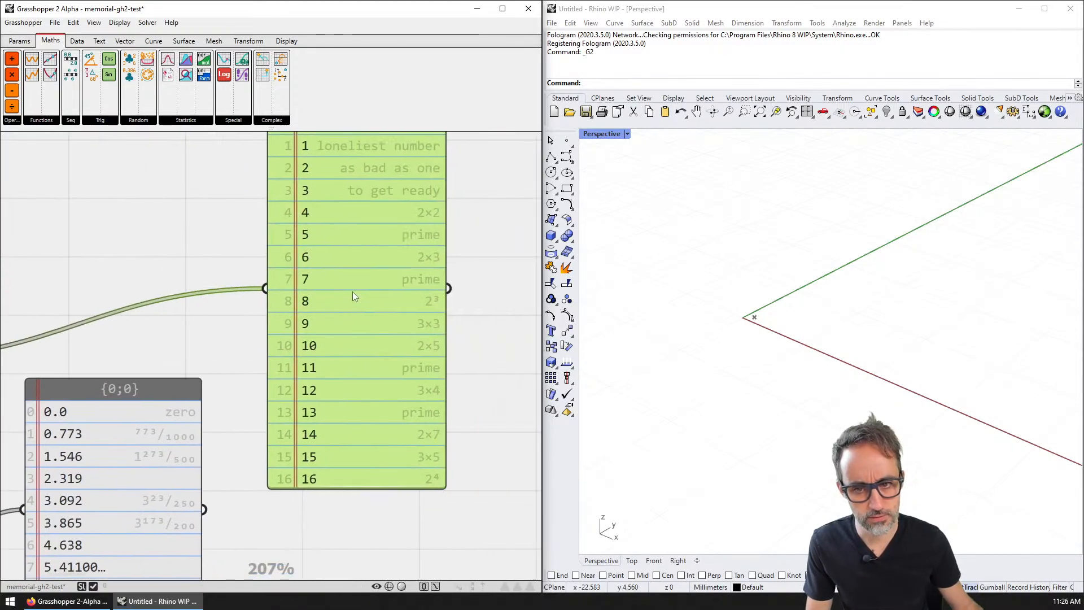
{"action": "scroll", "coordinate": [391, 348], "scroll_direction": "up", "scroll_amount": 1}
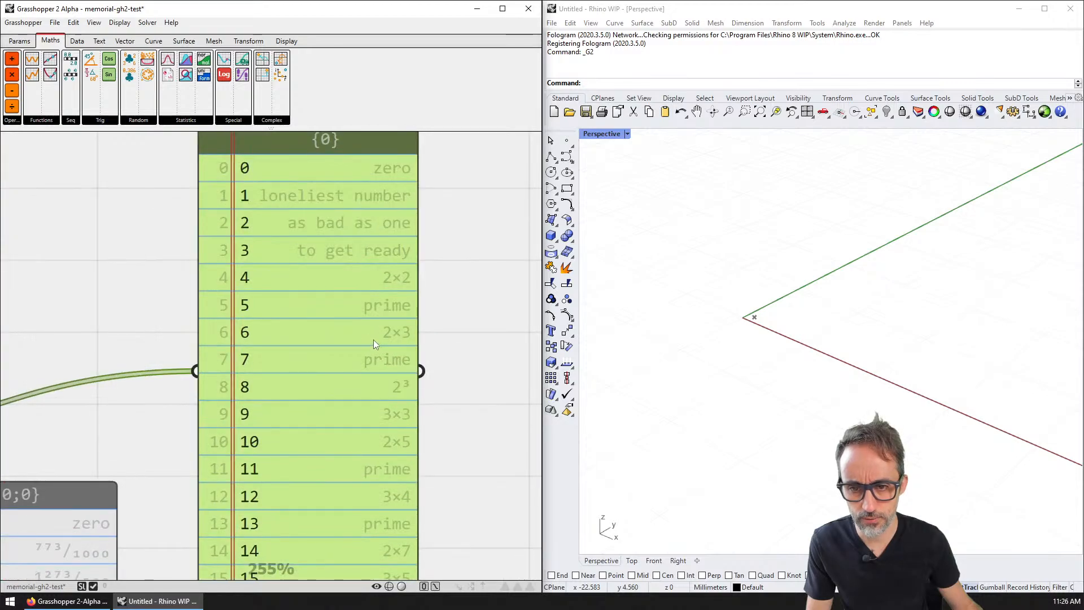
{"action": "right_click_drag", "start_coordinate": [374, 340], "coordinate": [389, 297]}
{"action": "scroll", "coordinate": [383, 303], "scroll_direction": "down", "scroll_amount": 1}
{"action": "right_click", "coordinate": [371, 309]}
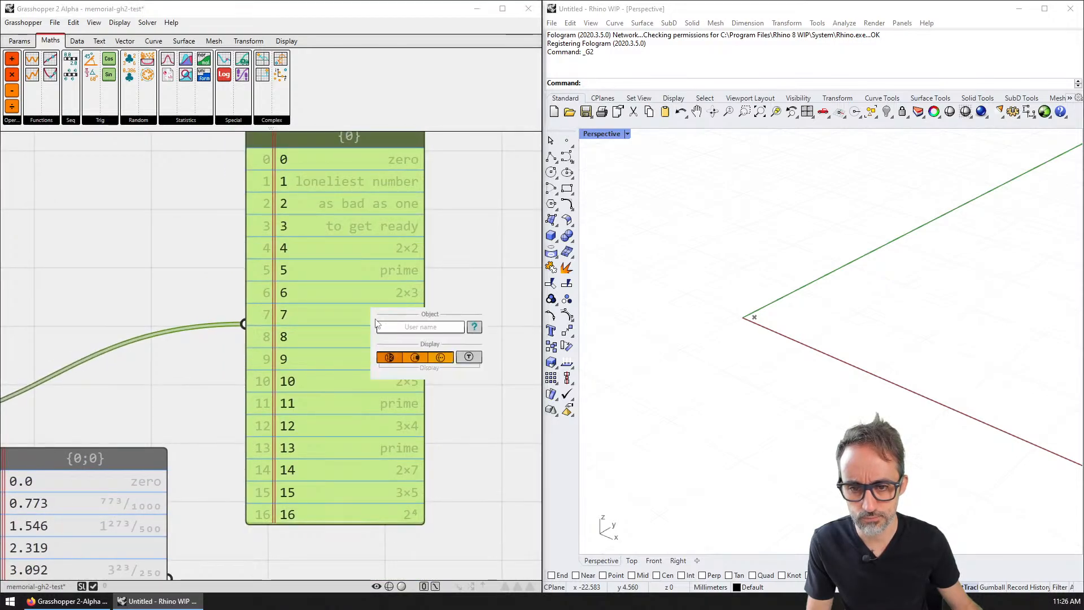
{"action": "scroll", "coordinate": [258, 283], "scroll_direction": "down", "scroll_amount": 2}
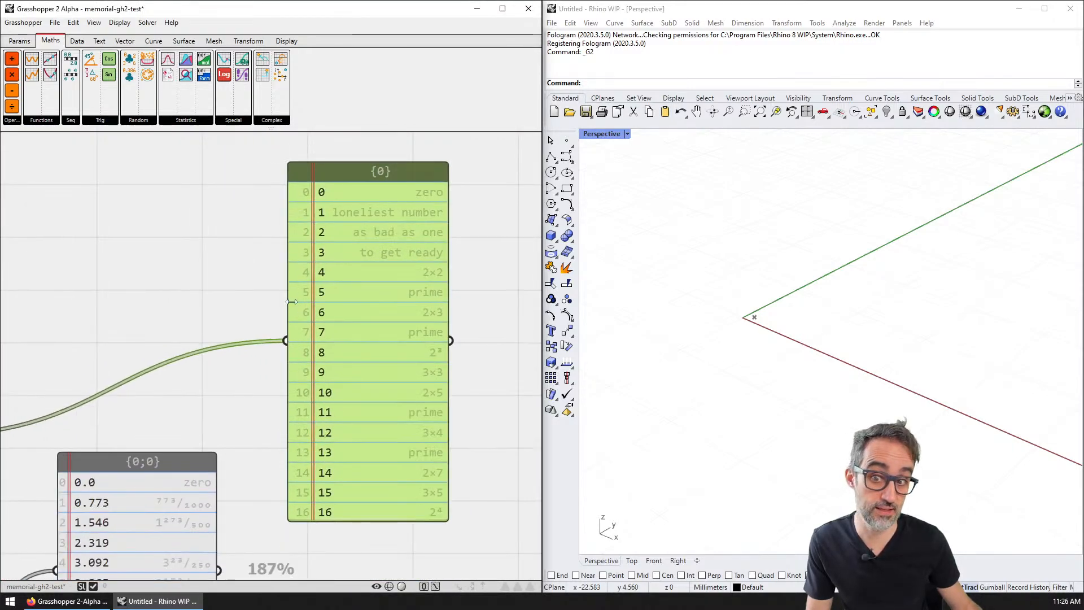
- Turn on the floating name labels above the components, sliders, values and panels on the canvas
{"action": "right_click_drag", "start_coordinate": [216, 293], "coordinate": [306, 284]}
{"action": "right_click_drag", "start_coordinate": [209, 293], "coordinate": [258, 289]}
{"action": "scroll", "coordinate": [248, 286], "scroll_direction": "down", "scroll_amount": 1}
{"action": "left_click", "coordinate": [73, 23]}
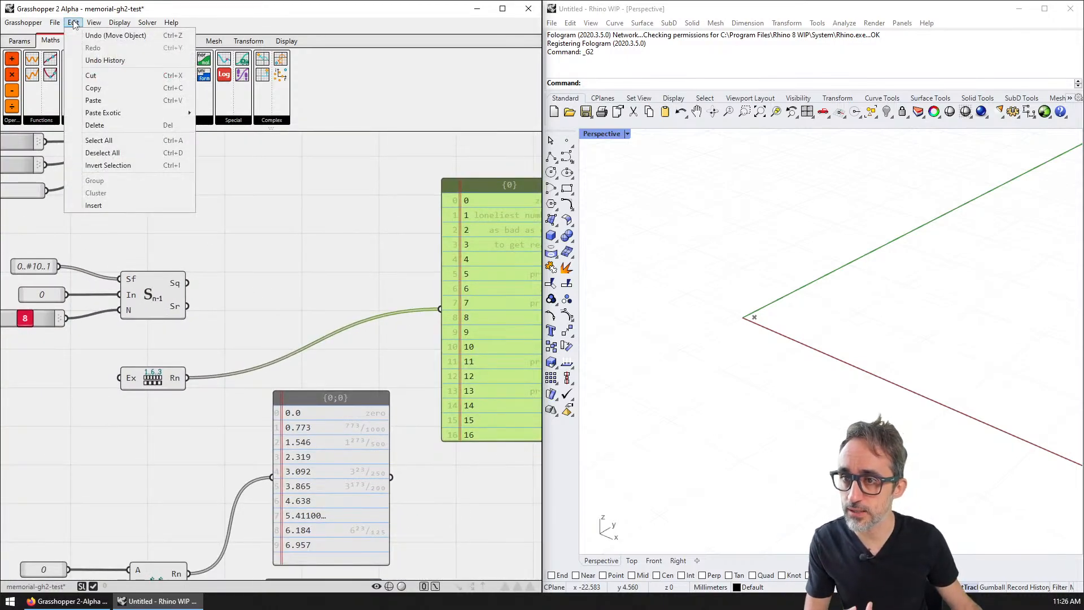
{"action": "left_click", "coordinate": [206, 257]}
{"action": "right_click_drag", "start_coordinate": [243, 256], "coordinate": [354, 218]}
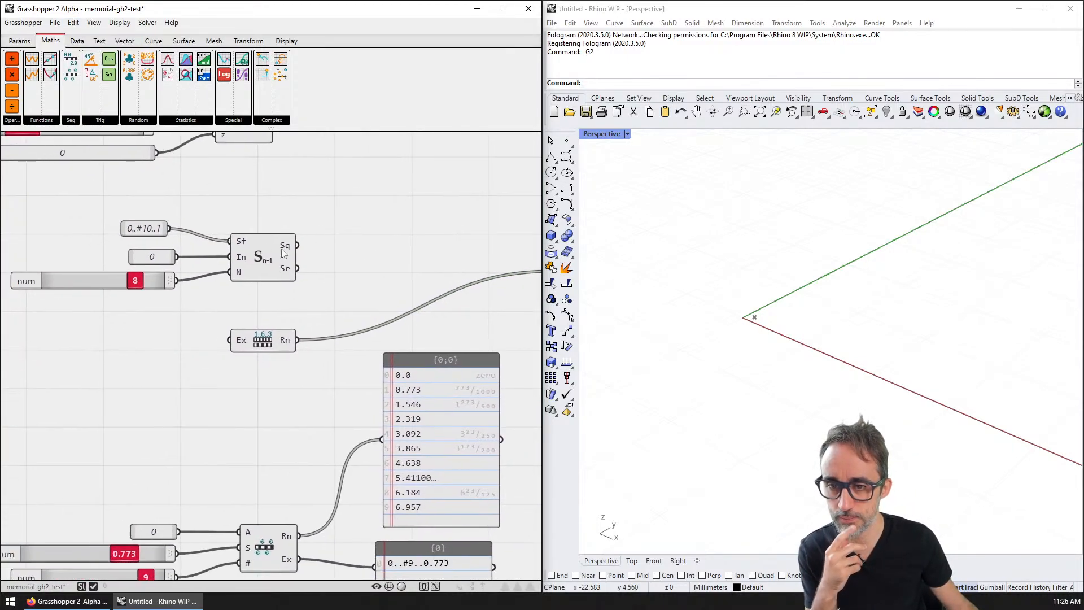
{"action": "left_click", "coordinate": [122, 24]}
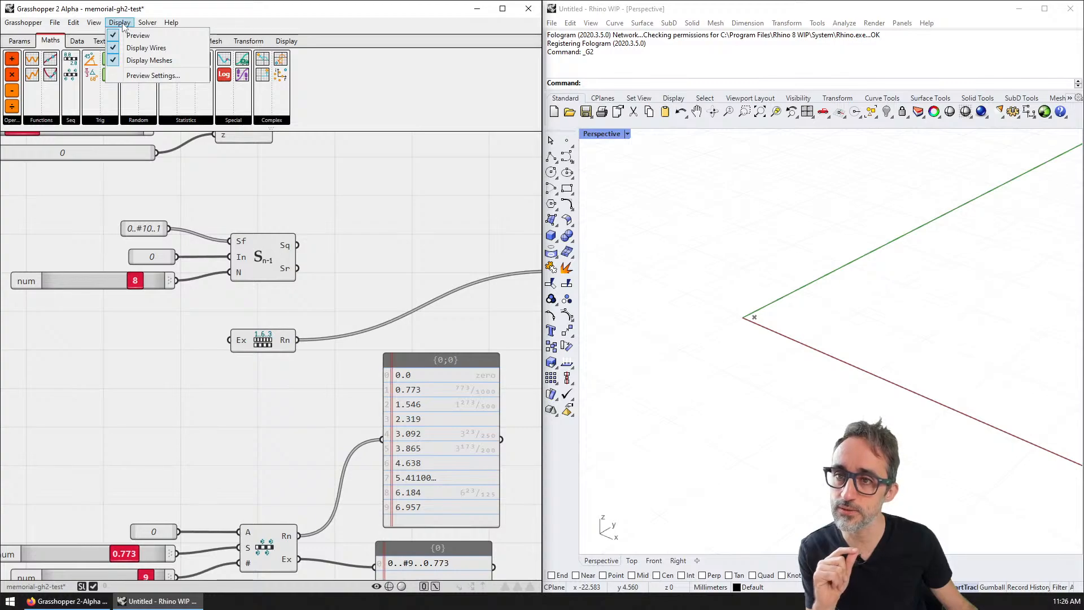
{"action": "mouse_move", "coordinate": [100, 25]}
{"action": "left_click", "coordinate": [124, 48]}
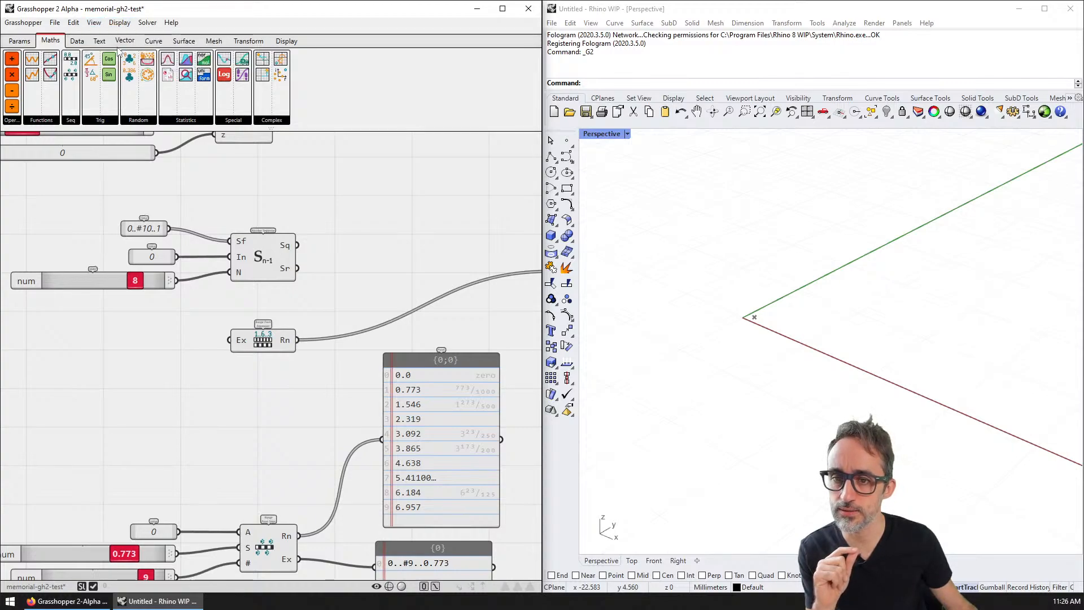
- Examine the name labels above the Number Sequence, Range From Expression and their neighbouring objects
{"action": "right_click_drag", "start_coordinate": [328, 257], "coordinate": [350, 236]}
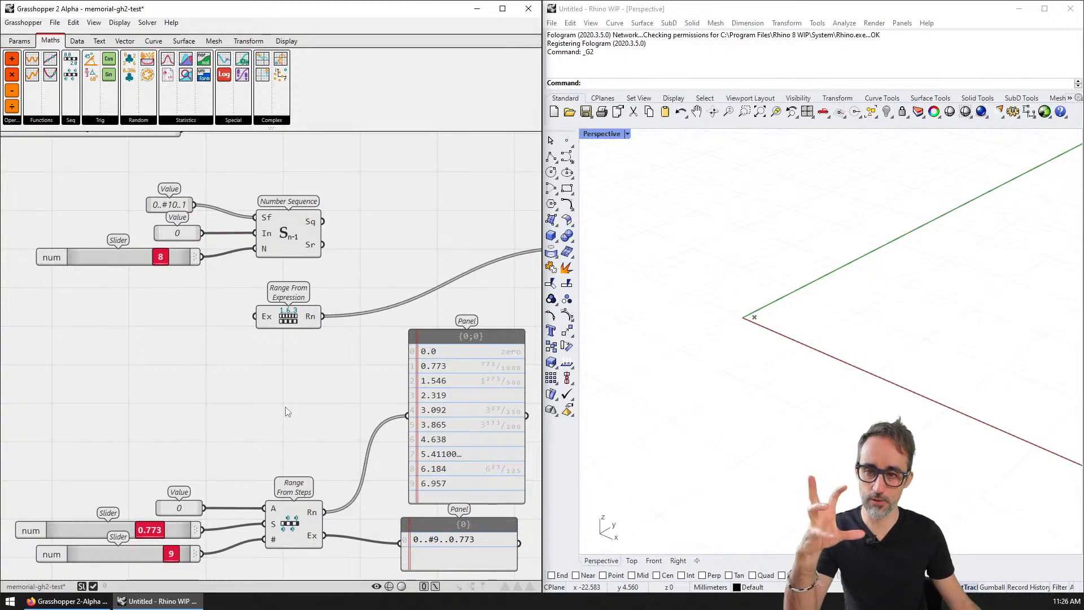
{"action": "scroll", "coordinate": [292, 282], "scroll_direction": "up", "scroll_amount": 2}
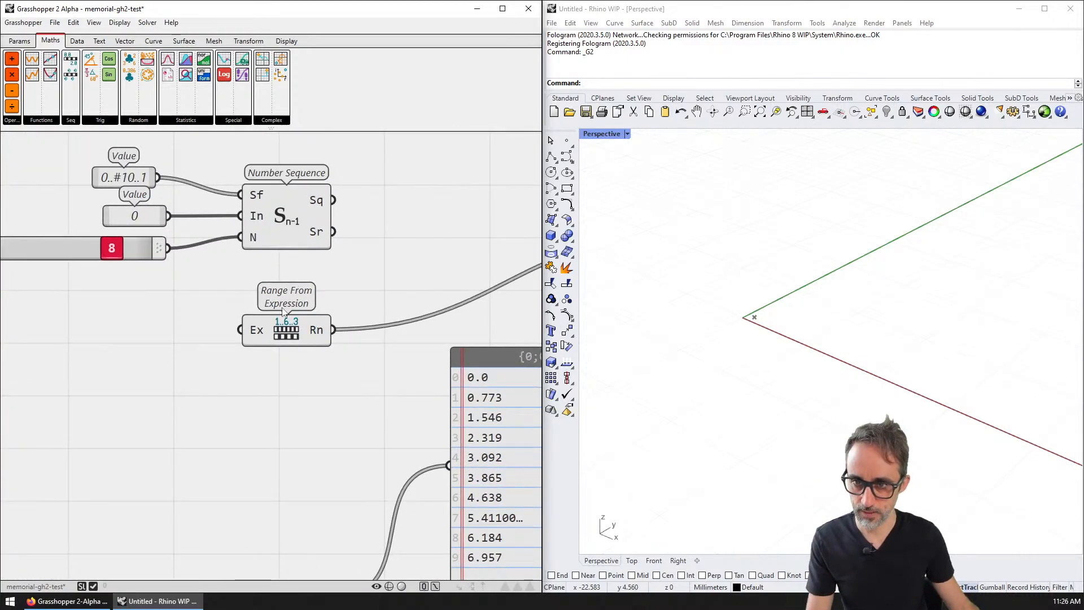
{"action": "right_click_drag", "start_coordinate": [315, 322], "coordinate": [329, 435]}
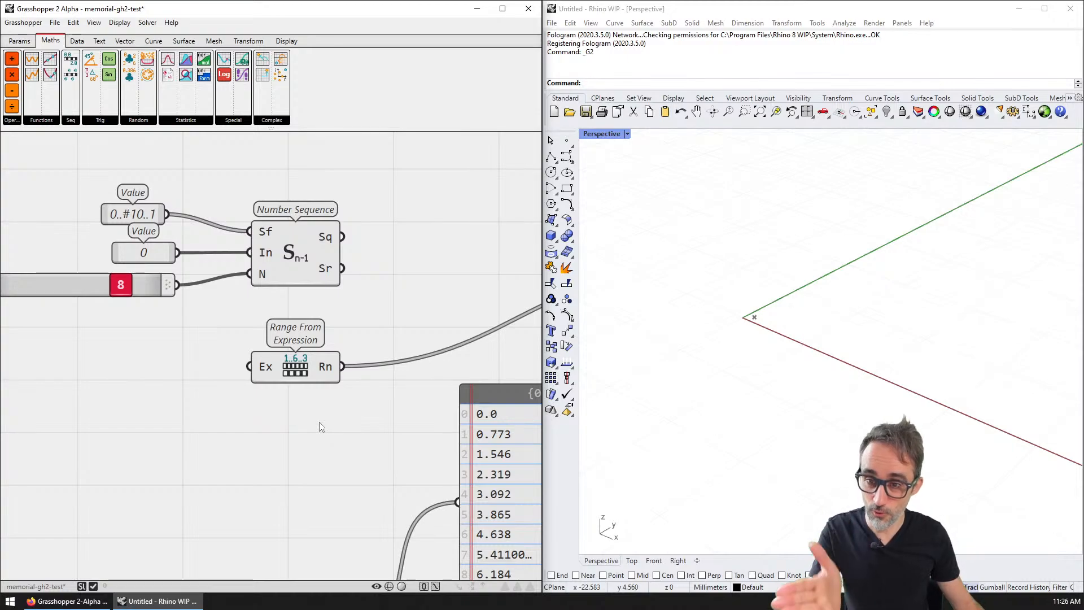
{"action": "right_click_drag", "start_coordinate": [317, 426], "coordinate": [364, 426]}
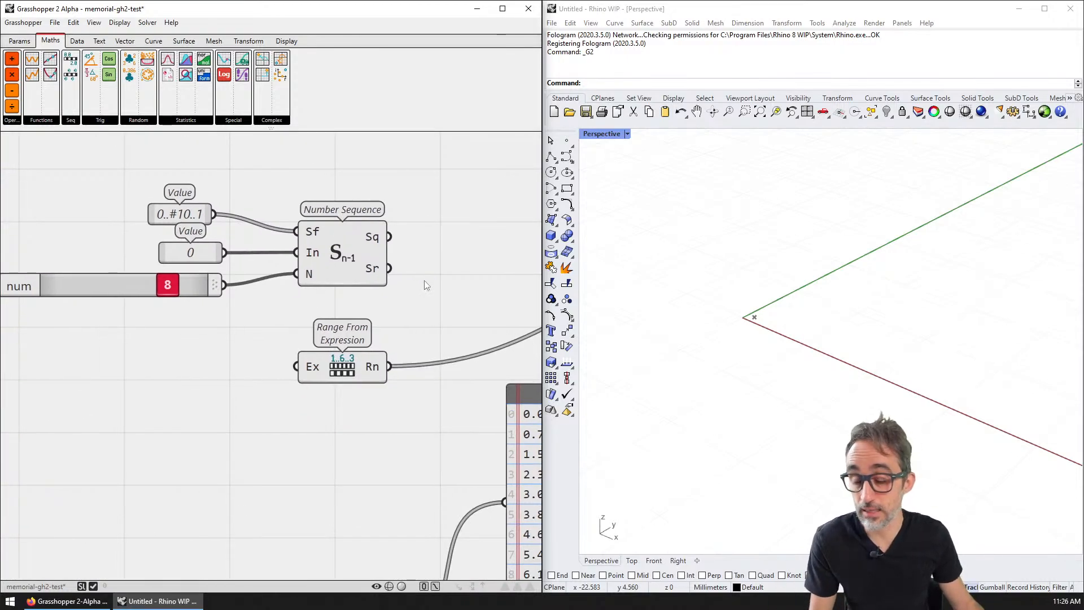
{"action": "right_click_drag", "start_coordinate": [284, 215], "coordinate": [326, 259]}
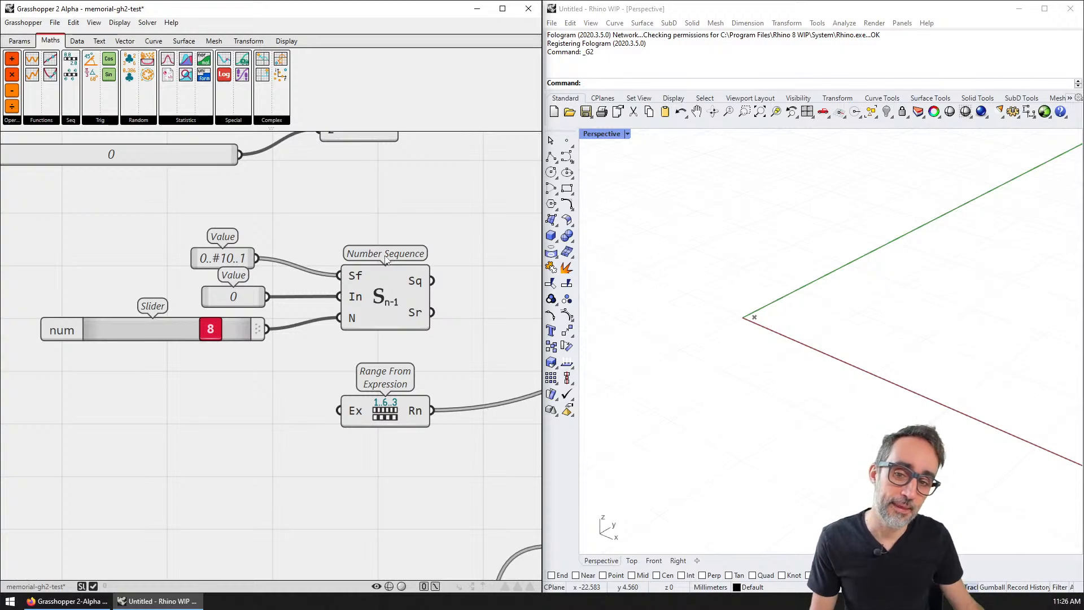
{"action": "right_click_drag", "start_coordinate": [401, 258], "coordinate": [372, 250]}
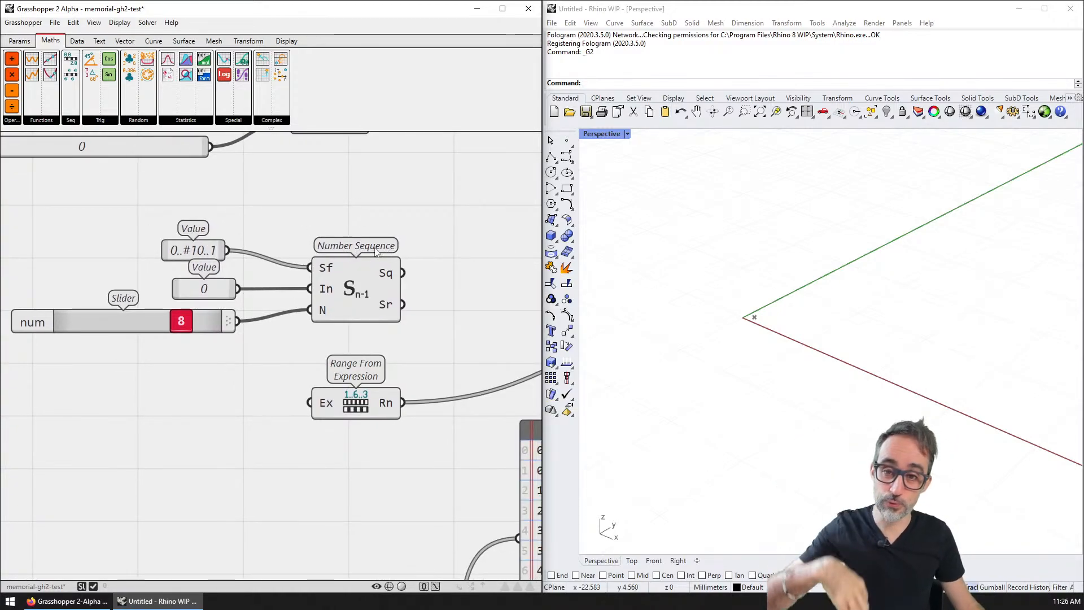
{"action": "right_click_drag", "start_coordinate": [407, 208], "coordinate": [361, 209]}
{"action": "scroll", "coordinate": [389, 215], "scroll_direction": "down", "scroll_amount": 2}
{"action": "right_click_drag", "start_coordinate": [393, 282], "coordinate": [377, 191]}
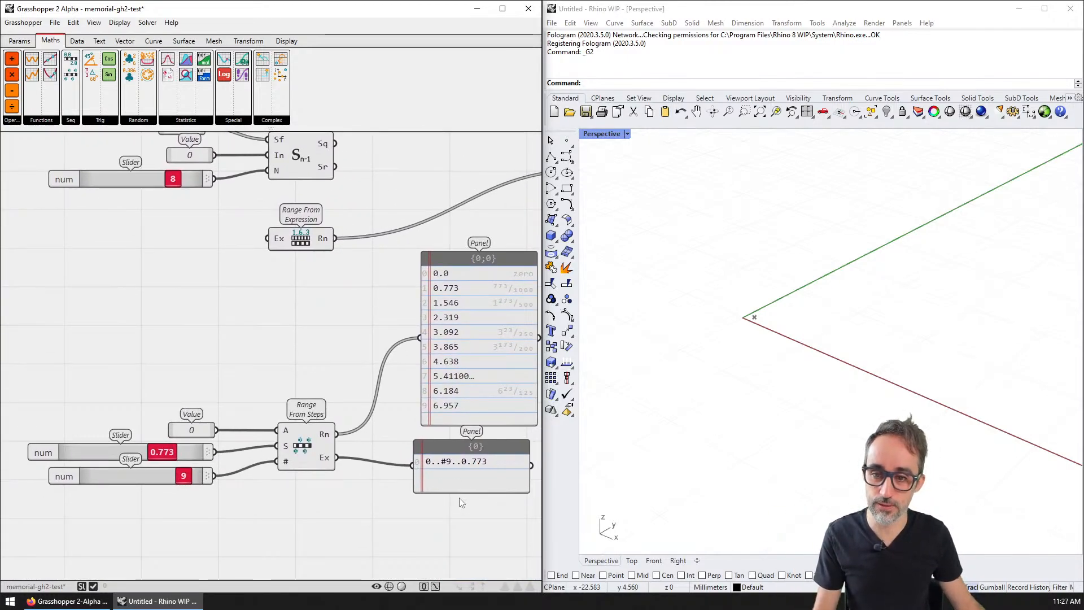
{"action": "right_click_drag", "start_coordinate": [342, 250], "coordinate": [351, 339]}
{"action": "left_click_drag", "start_coordinate": [377, 199], "coordinate": [194, 377]}
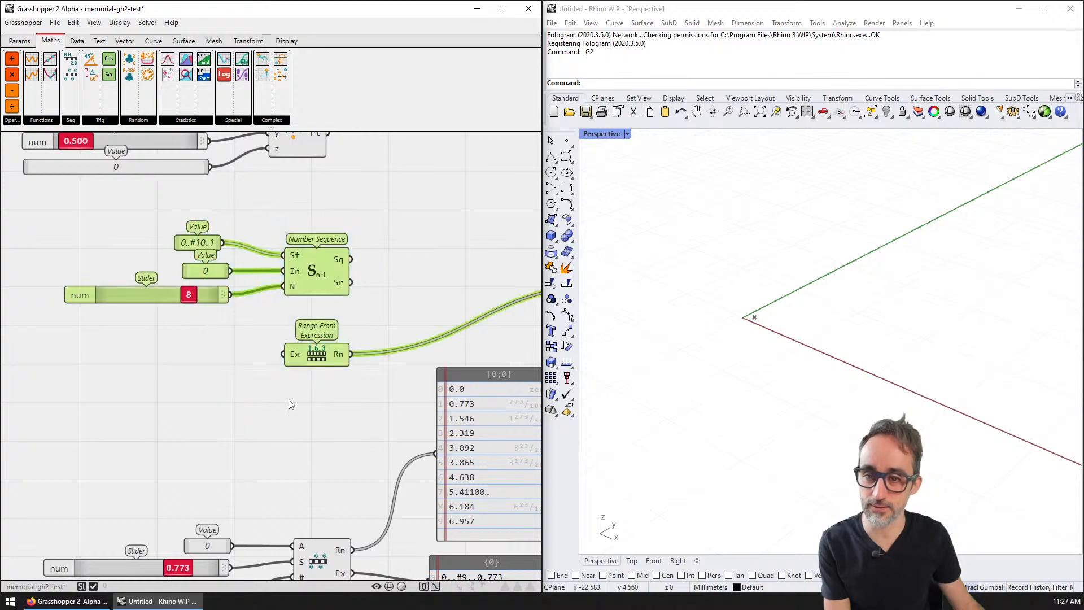
{"action": "left_click", "coordinate": [274, 411]}
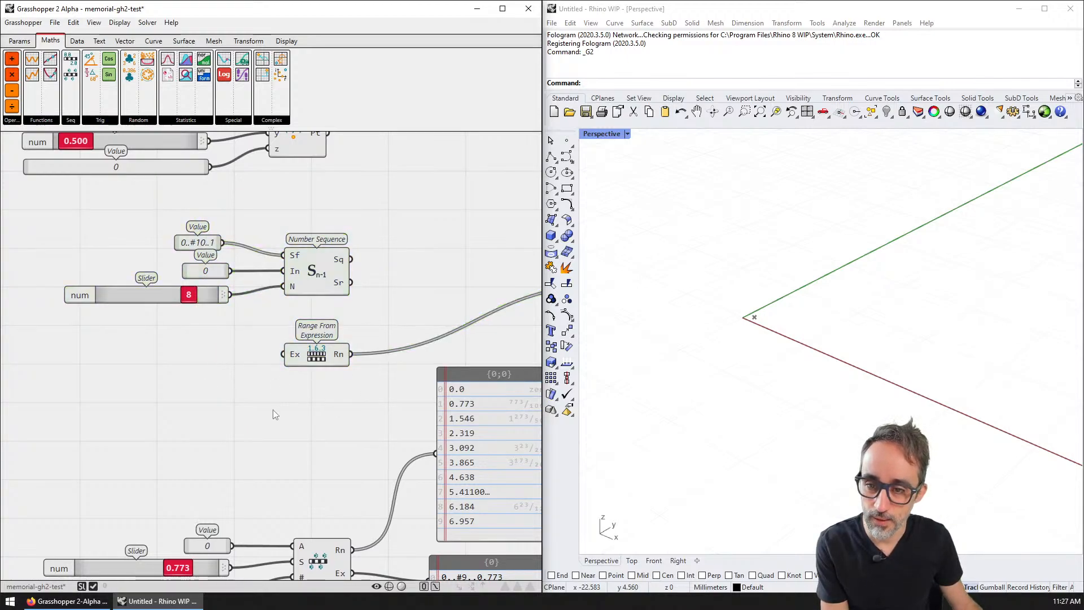
- Delete the Number Sequence component with its inputs, the Range From Expression component and its connected panel
{"action": "right_click_drag", "start_coordinate": [536, 359], "coordinate": [356, 345]}
{"action": "right_click_drag", "start_coordinate": [421, 329], "coordinate": [308, 335]}
{"action": "scroll", "coordinate": [370, 280], "scroll_direction": "down", "scroll_amount": 1}
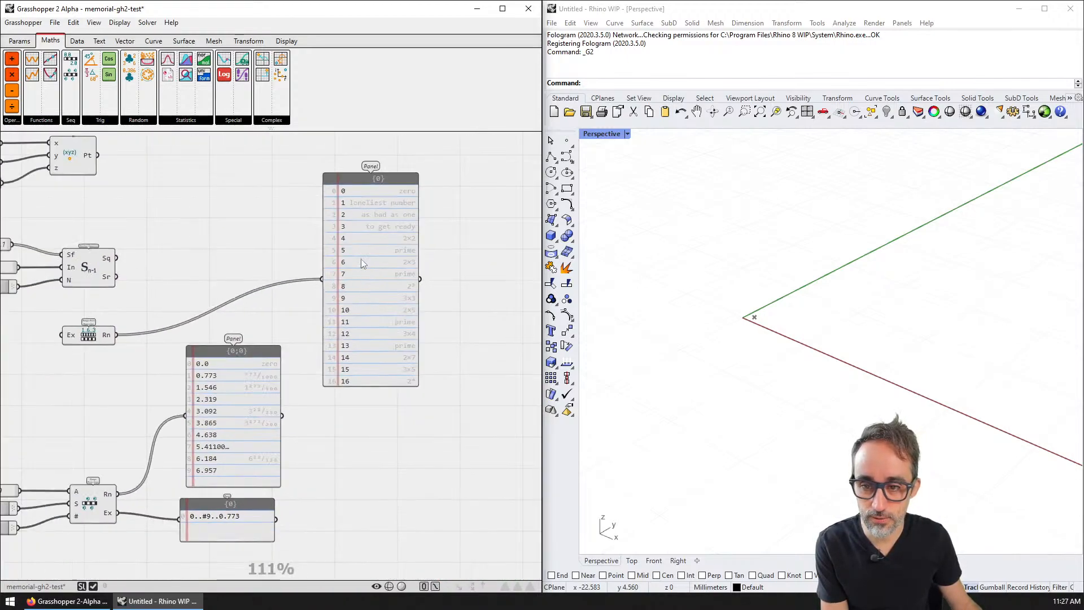
{"action": "right_click_drag", "start_coordinate": [222, 284], "coordinate": [317, 291]}
{"action": "left_click_drag", "start_coordinate": [276, 231], "coordinate": [94, 349]}
{"action": "key", "text": "Delete"}
{"action": "left_click", "coordinate": [455, 290]}
{"action": "key", "text": "Delete"}
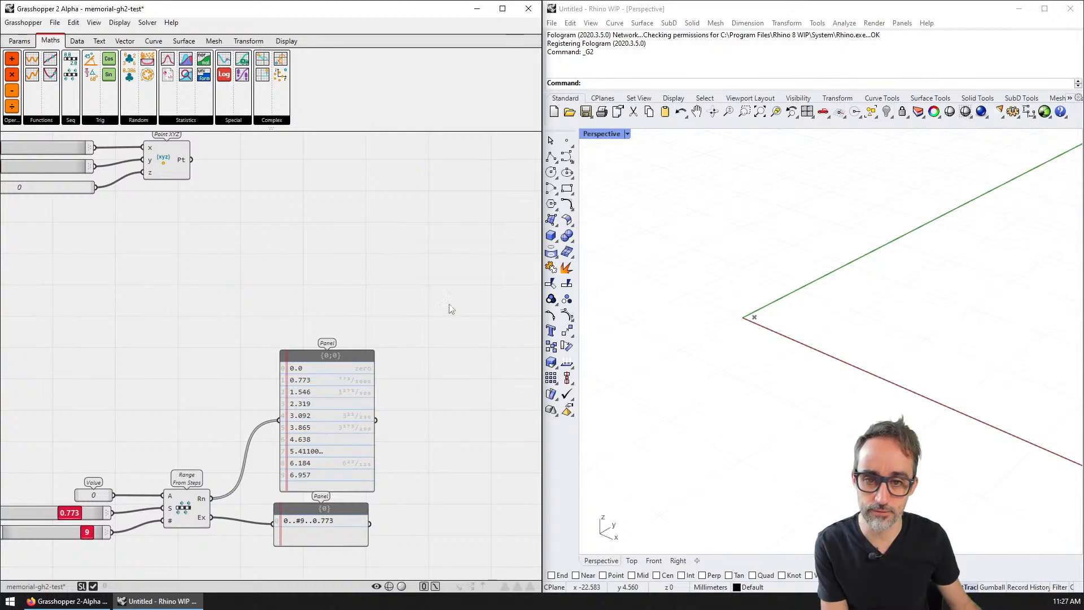
- Move the whole Range From Steps group with its inputs and both panels up beneath the Point XYZ group
{"action": "right_click_drag", "start_coordinate": [333, 439], "coordinate": [385, 355]}
{"action": "scroll", "coordinate": [385, 358], "scroll_direction": "down", "scroll_amount": 1}
{"action": "left_click_drag", "start_coordinate": [460, 314], "coordinate": [148, 497]}
{"action": "left_click_drag", "start_coordinate": [381, 384], "coordinate": [426, 226]}
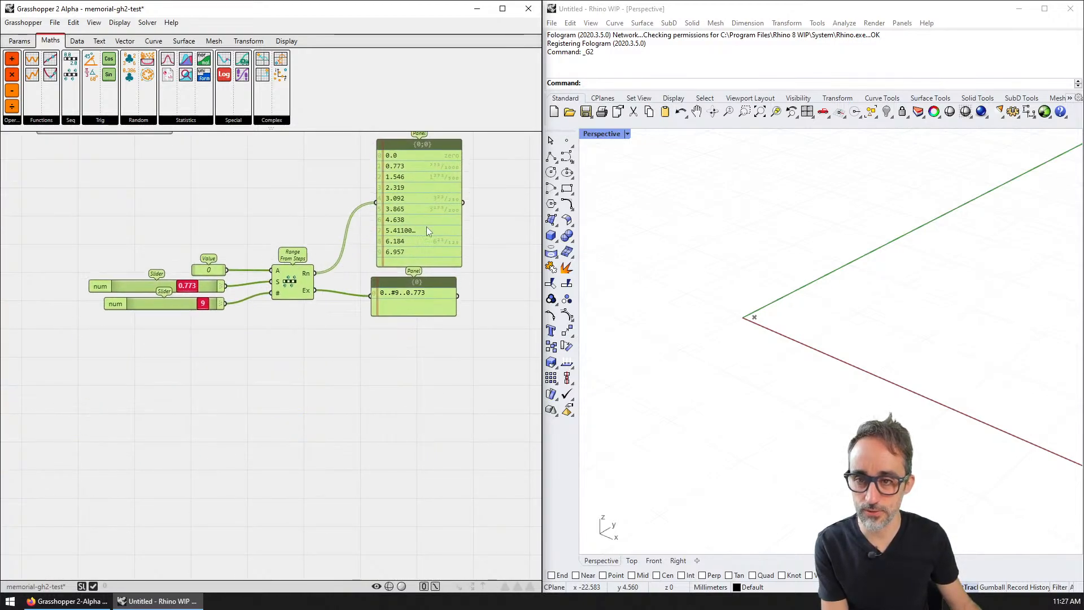
{"action": "right_click_drag", "start_coordinate": [425, 226], "coordinate": [402, 362]}
{"action": "left_click_drag", "start_coordinate": [398, 358], "coordinate": [347, 370]}
- Duplicate the Range From Steps group with its inputs and panels, and place the copy below the original
{"action": "right_click_drag", "start_coordinate": [402, 445], "coordinate": [417, 324]}
{"action": "left_click_drag", "start_coordinate": [402, 385], "coordinate": [128, 217]}
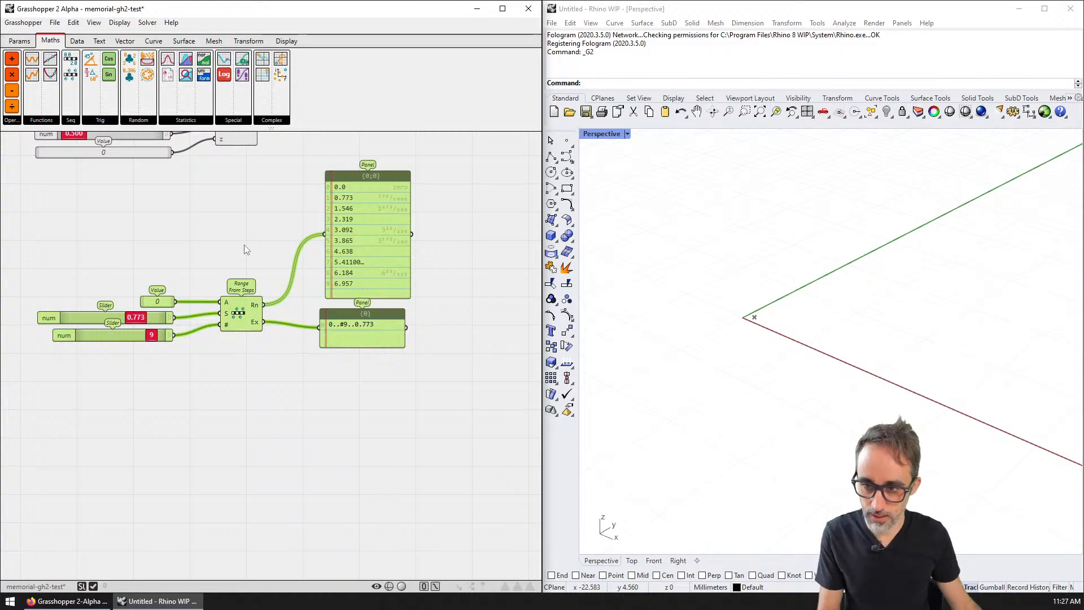
{"action": "left_click_drag", "start_coordinate": [398, 357], "coordinate": [154, 220]}
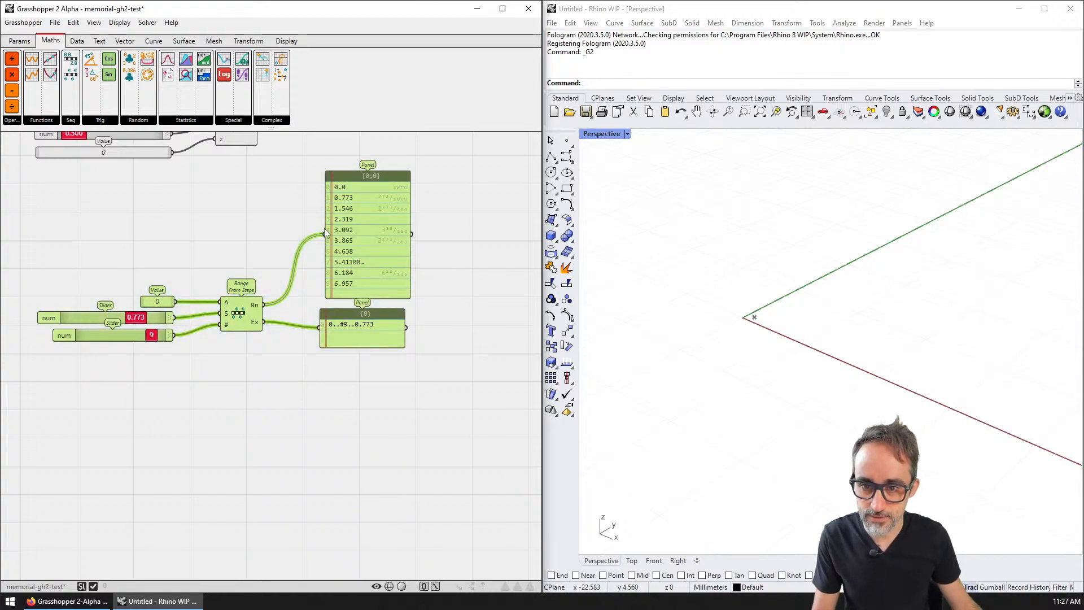
{"action": "left_click_drag", "start_coordinate": [424, 383], "coordinate": [104, 220]}
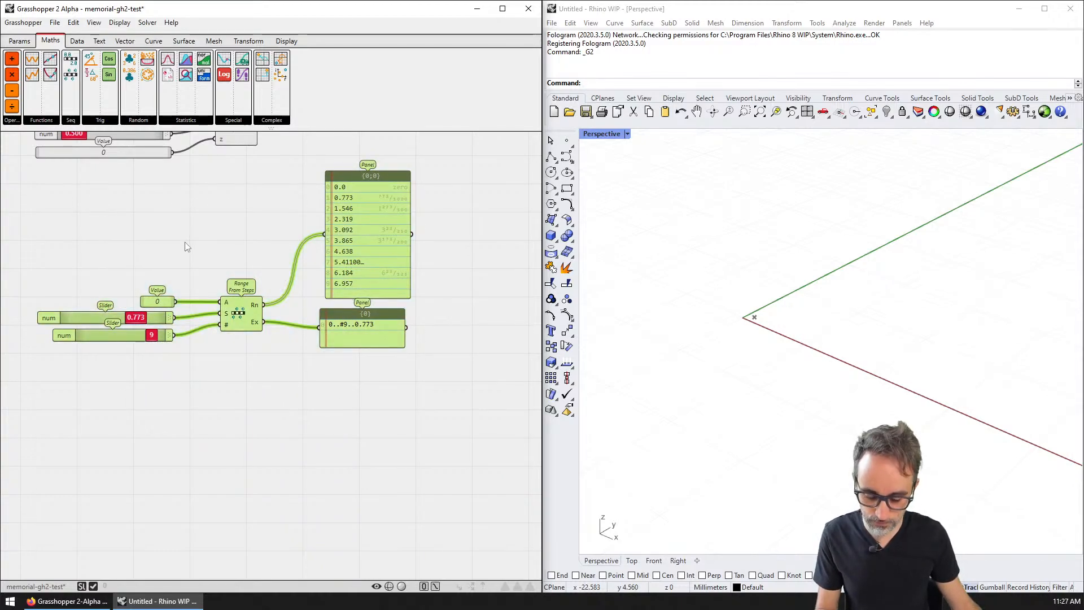
{"action": "key", "text": "ctrl+v"}
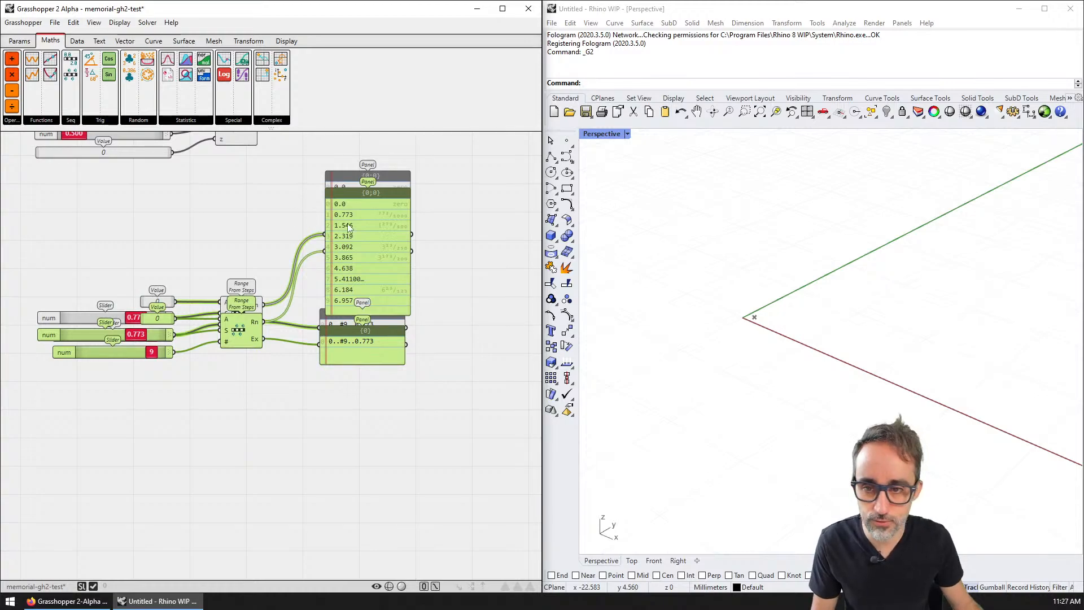
{"action": "left_click_drag", "start_coordinate": [347, 223], "coordinate": [361, 405]}
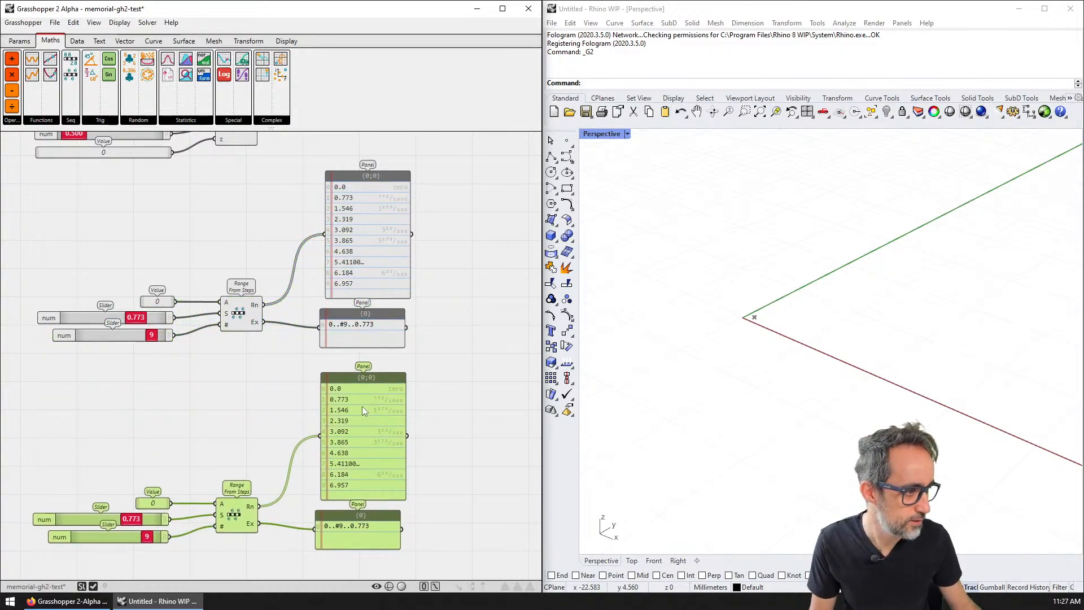
- Examine how the components' icons, port names and floating labels are displayed at different canvas zoom levels
{"action": "scroll", "coordinate": [381, 274], "scroll_direction": "up", "scroll_amount": 3}
{"action": "scroll", "coordinate": [367, 276], "scroll_direction": "down", "scroll_amount": 8}
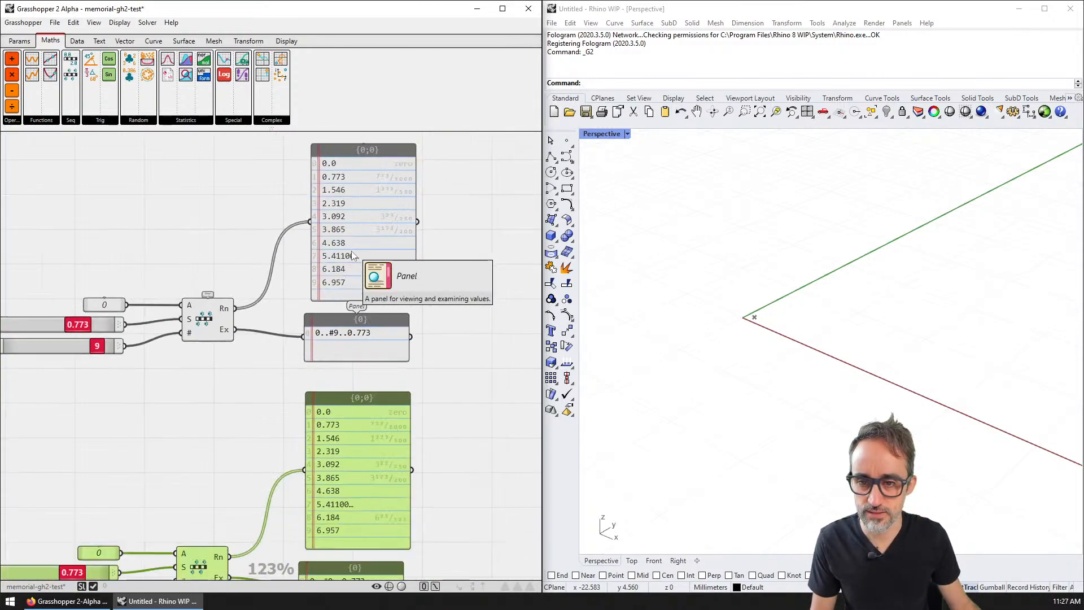
{"action": "scroll", "coordinate": [351, 275], "scroll_direction": "down", "scroll_amount": 2}
{"action": "scroll", "coordinate": [351, 275], "scroll_direction": "up", "scroll_amount": 2}
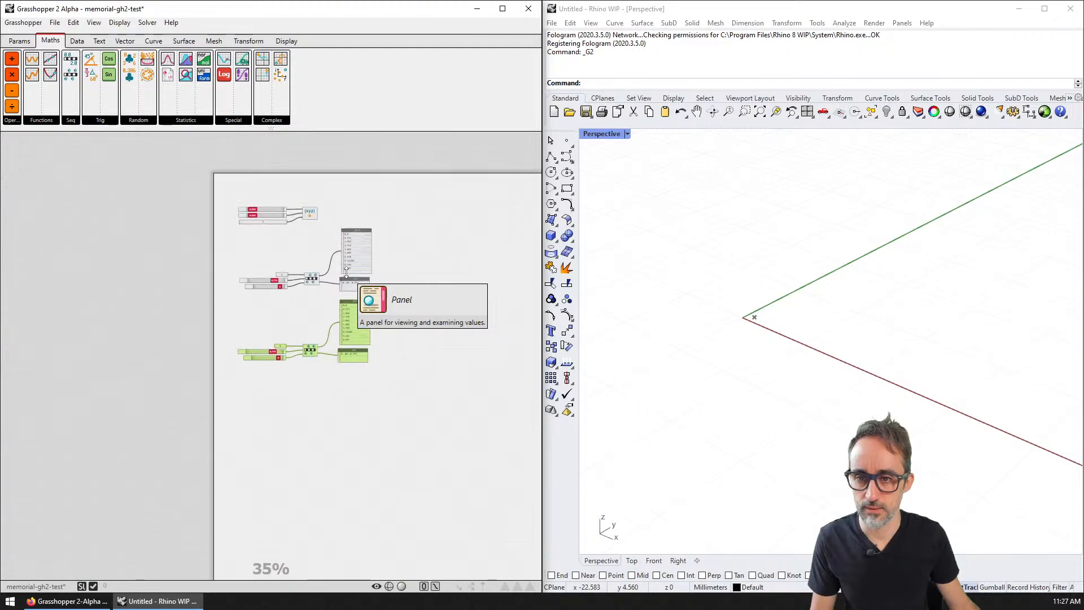
{"action": "scroll", "coordinate": [352, 276], "scroll_direction": "down", "scroll_amount": 4}
{"action": "scroll", "coordinate": [351, 275], "scroll_direction": "up", "scroll_amount": 5}
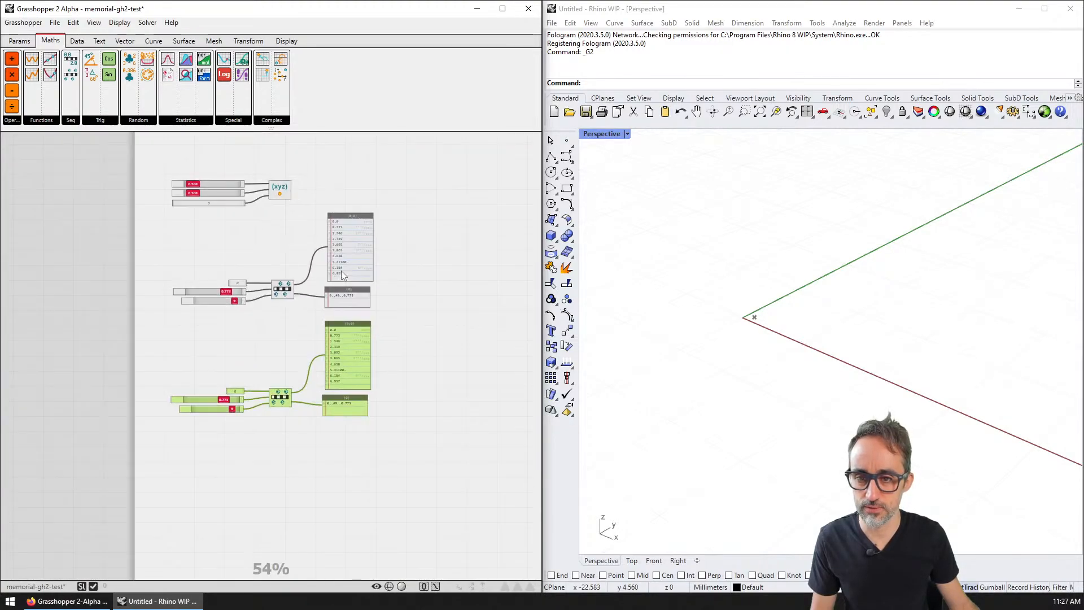
{"action": "scroll", "coordinate": [287, 266], "scroll_direction": "down", "scroll_amount": 2}
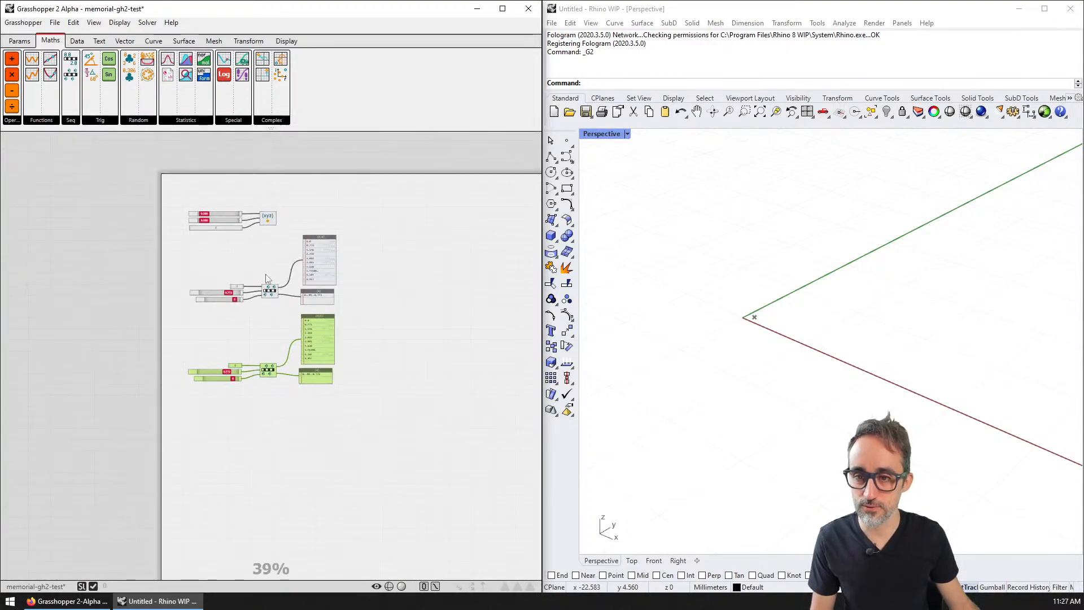
{"action": "scroll", "coordinate": [267, 221], "scroll_direction": "up", "scroll_amount": 1}
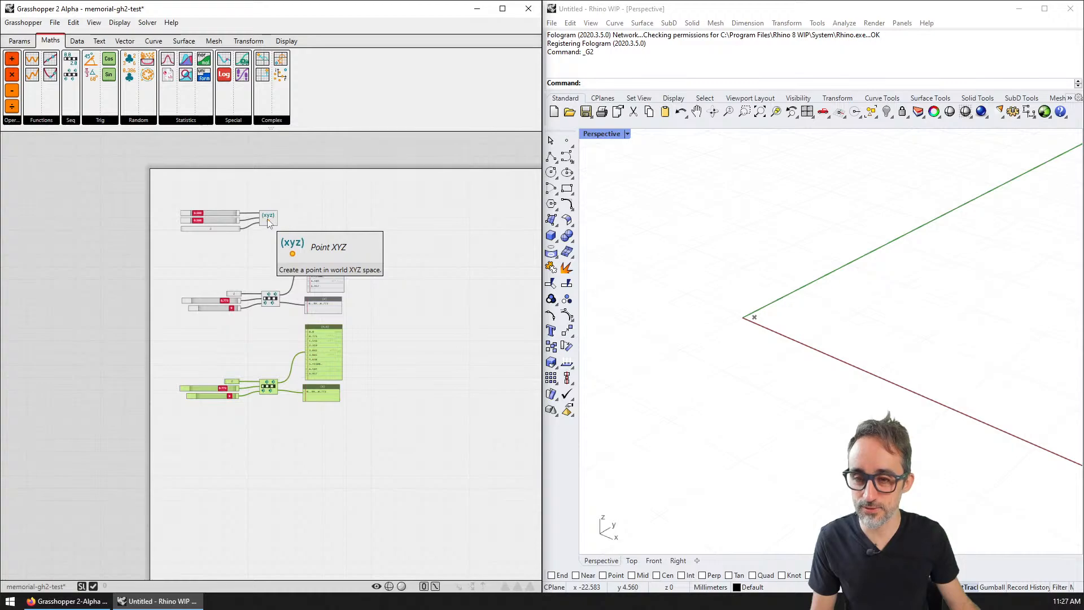
{"action": "scroll", "coordinate": [270, 240], "scroll_direction": "down", "scroll_amount": 2}
{"action": "scroll", "coordinate": [270, 245], "scroll_direction": "down", "scroll_amount": 1}
{"action": "scroll", "coordinate": [271, 243], "scroll_direction": "up", "scroll_amount": 6}
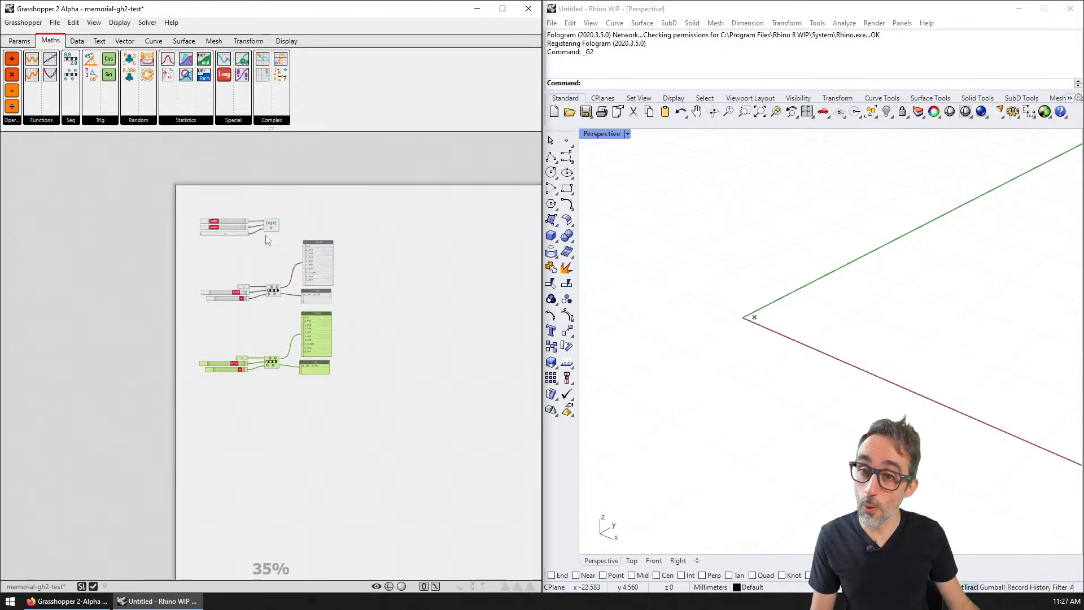
{"action": "scroll", "coordinate": [272, 247], "scroll_direction": "down", "scroll_amount": 3}
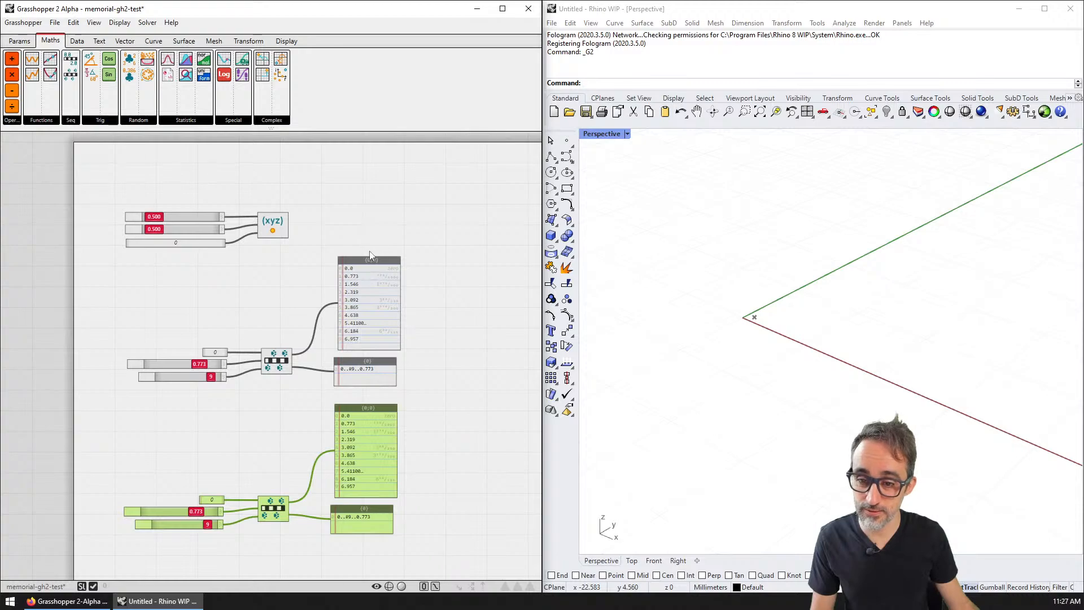
{"action": "scroll", "coordinate": [370, 256], "scroll_direction": "down", "scroll_amount": 1}
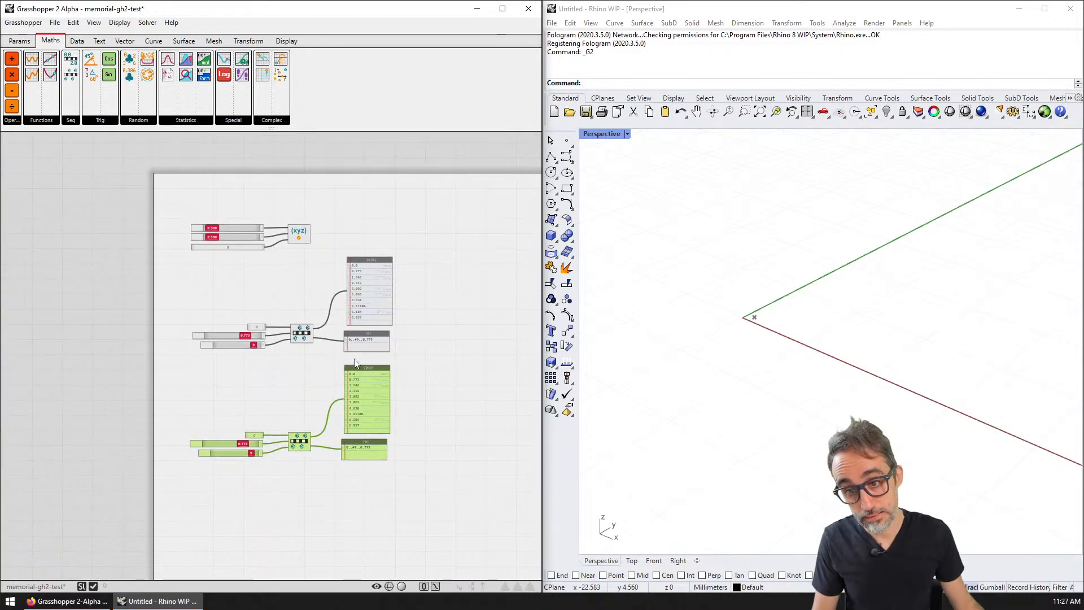
{"action": "scroll", "coordinate": [355, 363], "scroll_direction": "down", "scroll_amount": 1}
{"action": "scroll", "coordinate": [364, 378], "scroll_direction": "up", "scroll_amount": 1}
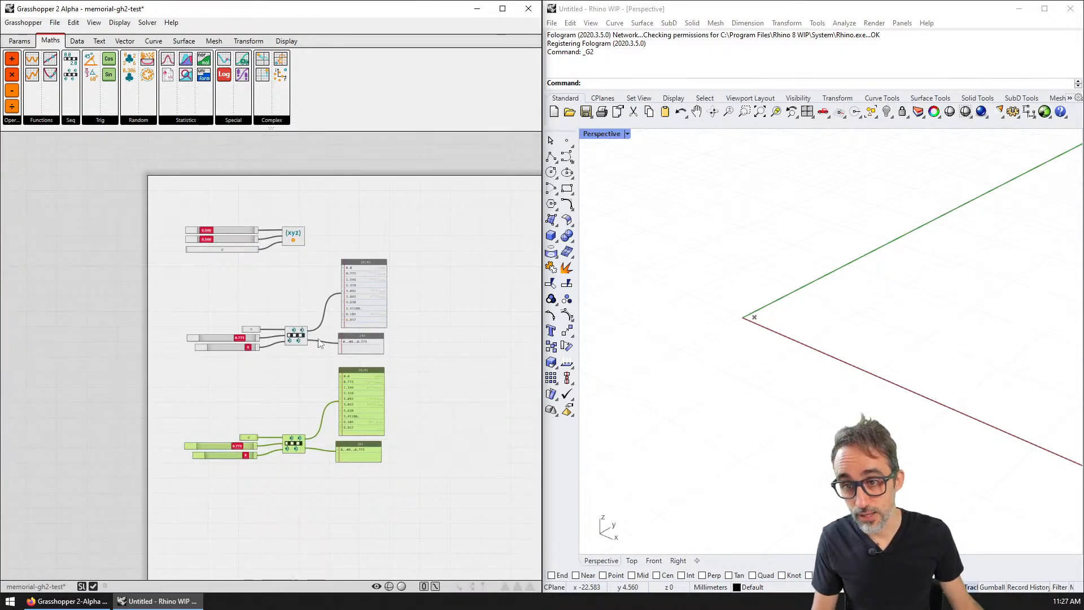
{"action": "scroll", "coordinate": [319, 344], "scroll_direction": "up", "scroll_amount": 2}
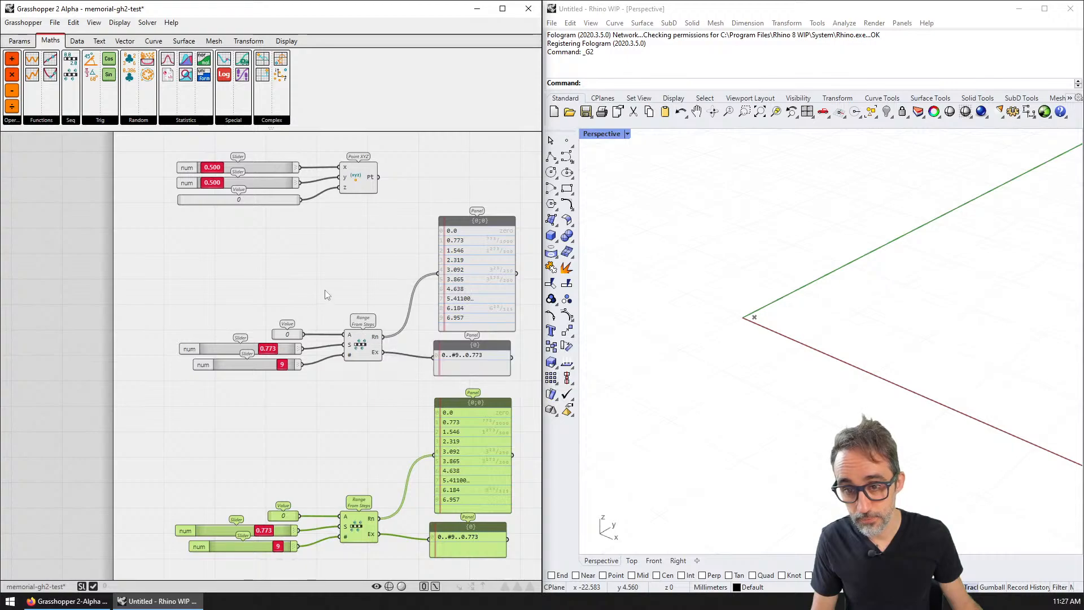
{"action": "right_click_drag", "start_coordinate": [359, 273], "coordinate": [300, 261]}
{"action": "left_click", "coordinate": [296, 256]}
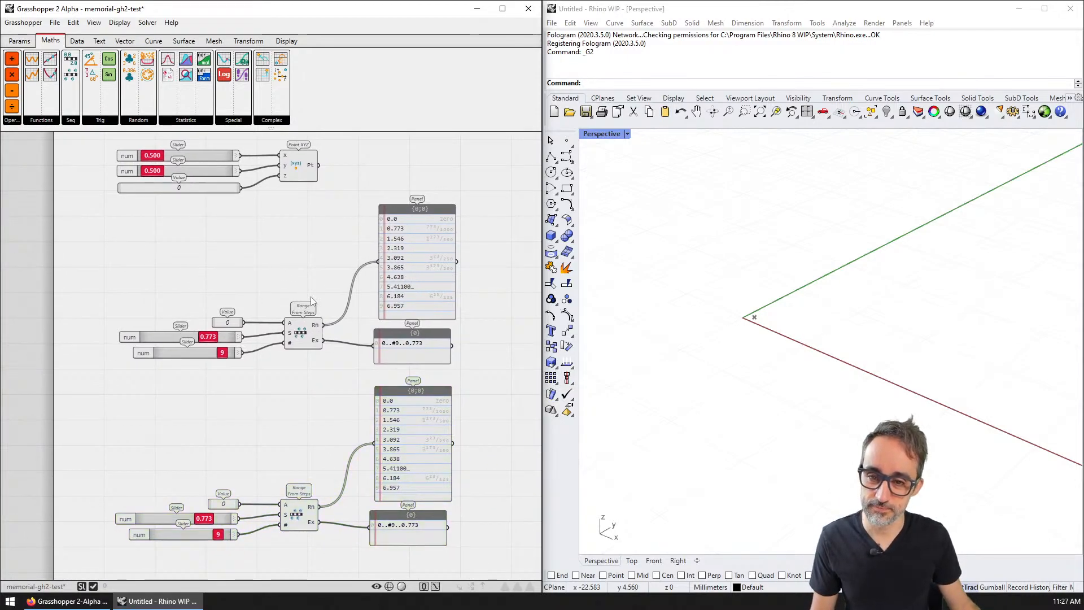
- Try removing the expression panels of both Range From Steps groups and lowering the upper values panel
{"action": "right_click_drag", "start_coordinate": [383, 417], "coordinate": [350, 350]}
{"action": "right_click_drag", "start_coordinate": [216, 351], "coordinate": [218, 427]}
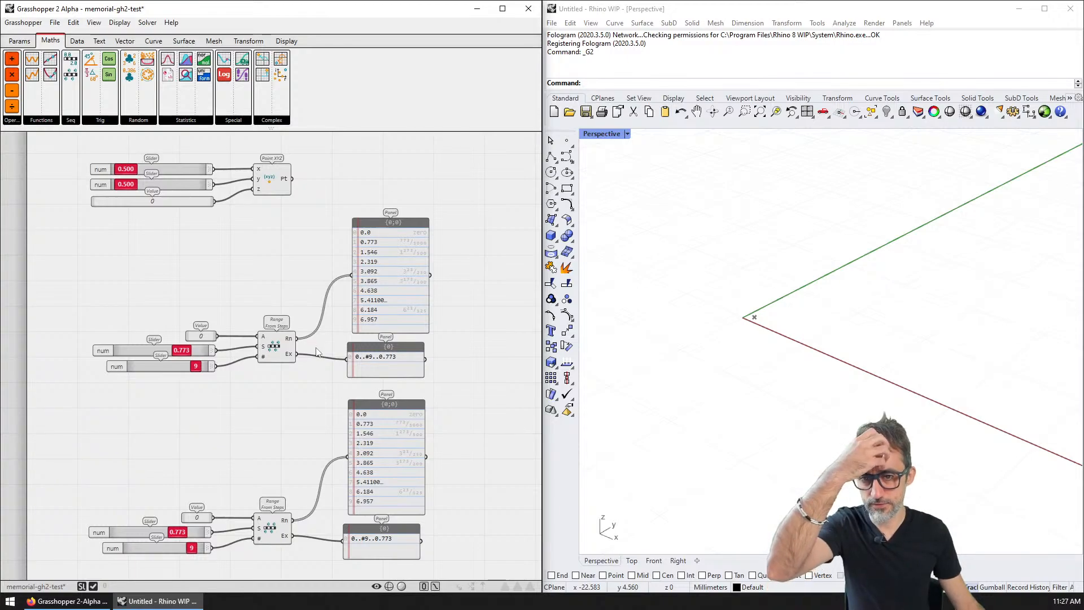
{"action": "right_click_drag", "start_coordinate": [306, 255], "coordinate": [220, 210]}
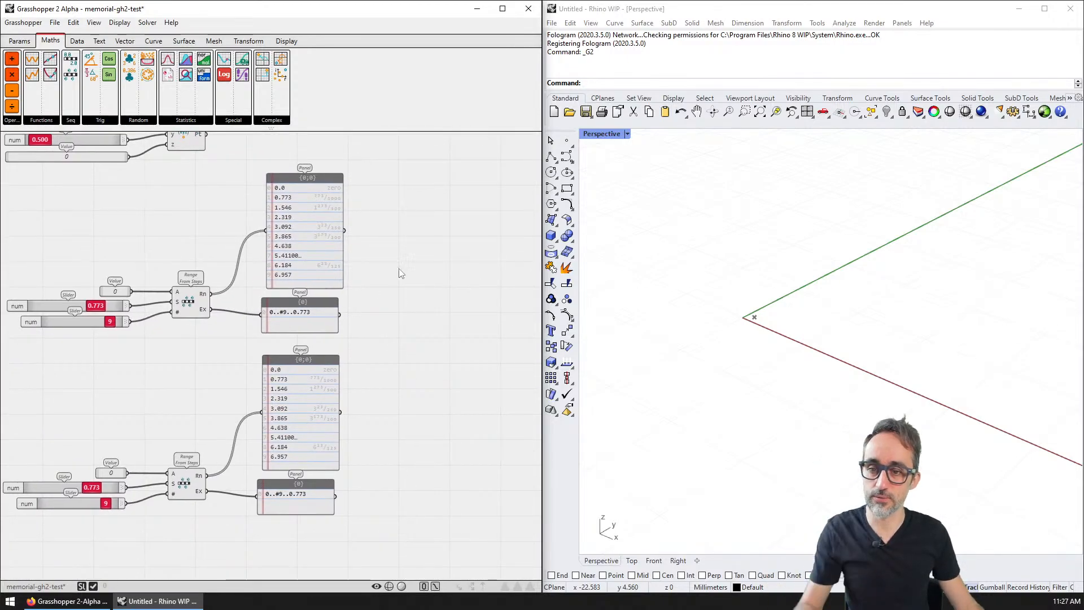
{"action": "left_click_drag", "start_coordinate": [371, 312], "coordinate": [309, 334]}
{"action": "key", "text": "Delete"}
{"action": "left_click_drag", "start_coordinate": [326, 239], "coordinate": [325, 255]}
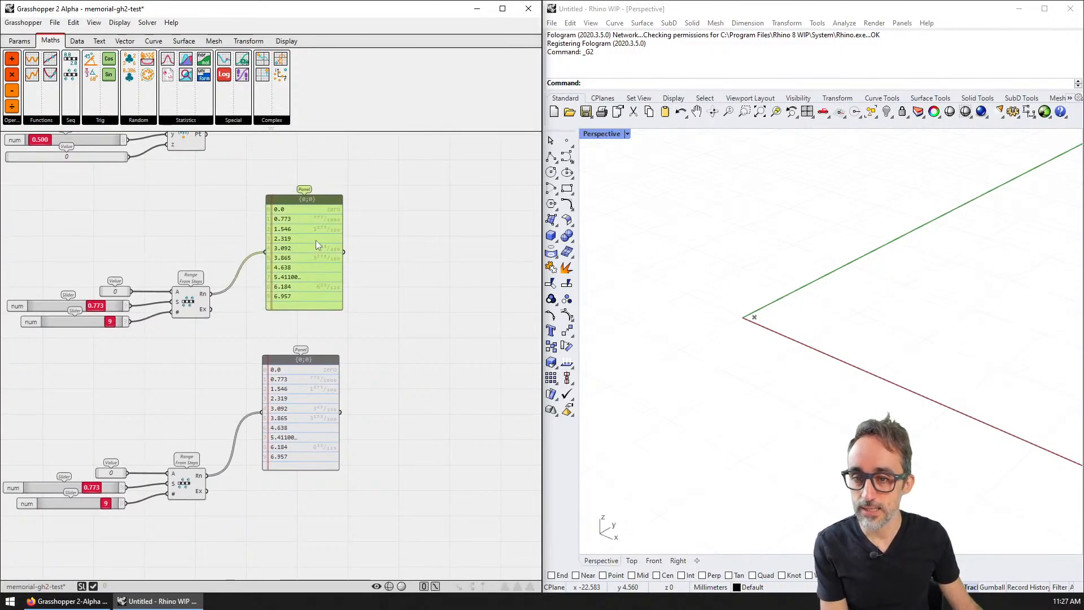
{"action": "key", "text": "ctrl+z"}
{"action": "key", "text": "ctrl+z"}
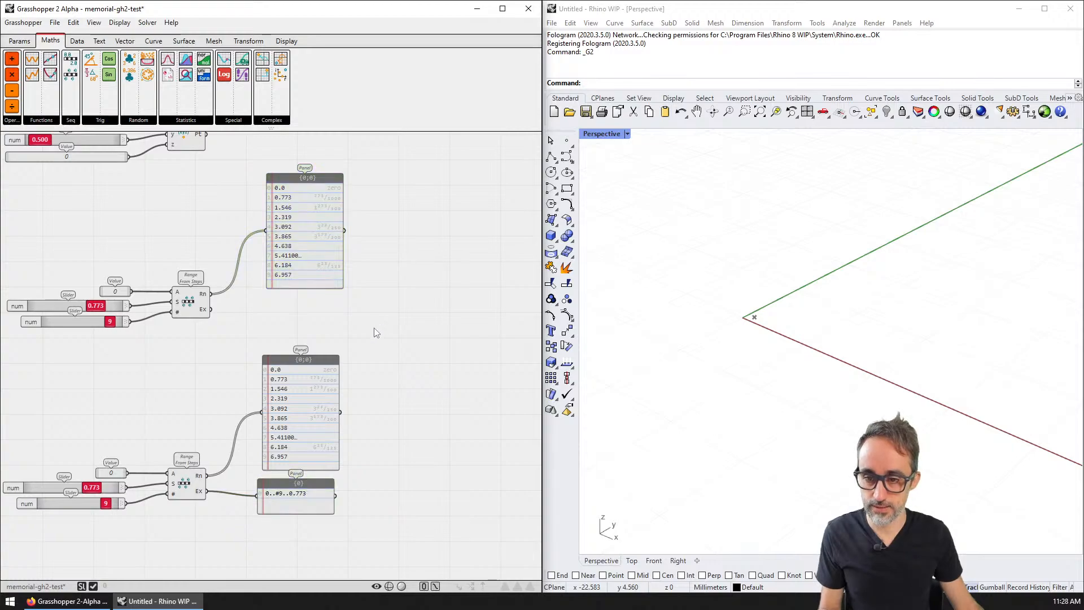
{"action": "key", "text": "ctrl+z"}
- Delete both panels of the lower Range From Steps copy and move its remaining objects closer to the upper group
{"action": "left_click_drag", "start_coordinate": [396, 356], "coordinate": [279, 515]}
{"action": "key", "text": "Delete"}
{"action": "left_click_drag", "start_coordinate": [212, 434], "coordinate": [116, 504]}
{"action": "left_click_drag", "start_coordinate": [196, 492], "coordinate": [207, 427]}
{"action": "left_click", "coordinate": [279, 369]}
{"action": "right_click_drag", "start_coordinate": [146, 339], "coordinate": [294, 397]}
{"action": "scroll", "coordinate": [294, 397], "scroll_direction": "up", "scroll_amount": 1}
{"action": "right_click_drag", "start_coordinate": [338, 349], "coordinate": [284, 358]}
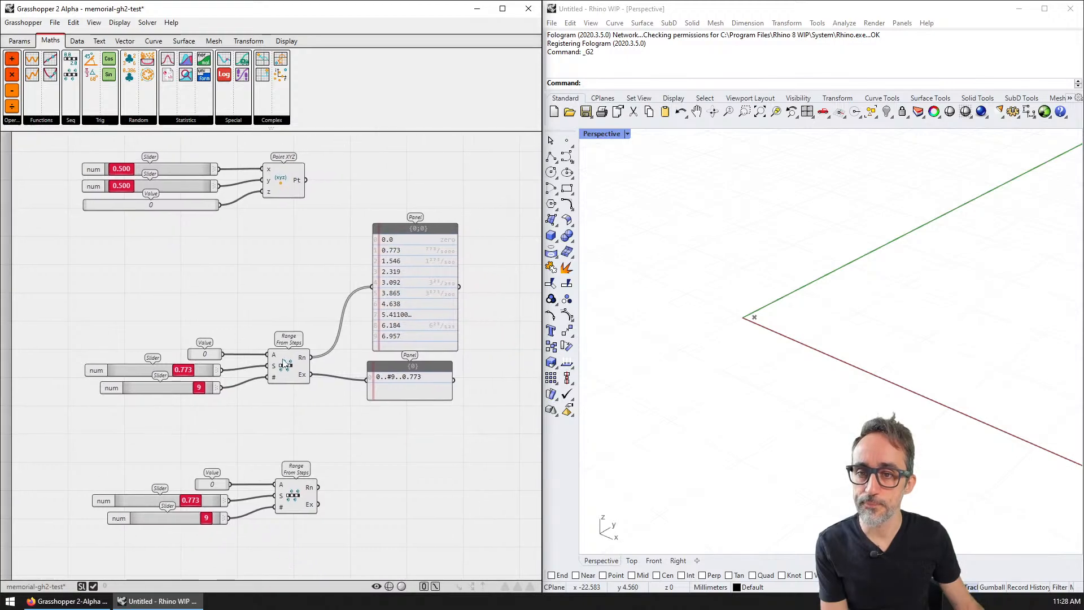
- Spread the upper Range From Steps group apart so its component, Value and panels sit well to the right of its sliders
{"action": "right_click_drag", "start_coordinate": [330, 331], "coordinate": [275, 342]}
{"action": "scroll", "coordinate": [249, 344], "scroll_direction": "down", "scroll_amount": 2}
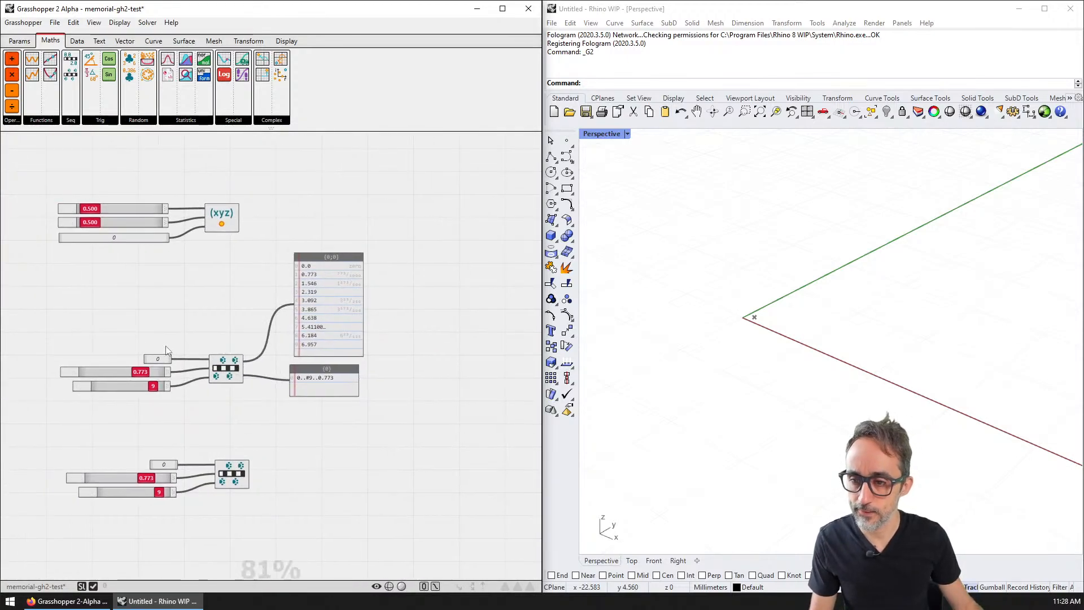
{"action": "scroll", "coordinate": [275, 342], "scroll_direction": "up", "scroll_amount": 1}
{"action": "left_click_drag", "start_coordinate": [453, 275], "coordinate": [428, 336]}
{"action": "mouse_move", "coordinate": [160, 350]}
{"action": "left_mouse_down"}
{"action": "mouse_move", "coordinate": [85, 398]}
{"action": "mouse_move", "coordinate": [122, 325]}
{"action": "mouse_move", "coordinate": [107, 279]}
{"action": "left_mouse_up"}
- Move the lower Range From Steps component and its Value directly beneath the upper Range From Steps
{"action": "left_click", "coordinate": [289, 449]}
{"action": "mouse_move", "coordinate": [276, 453]}
{"action": "left_mouse_down"}
{"action": "mouse_move", "coordinate": [187, 489]}
{"action": "mouse_move", "coordinate": [153, 477]}
{"action": "left_mouse_up"}
{"action": "left_click_drag", "start_coordinate": [238, 487], "coordinate": [419, 399]}
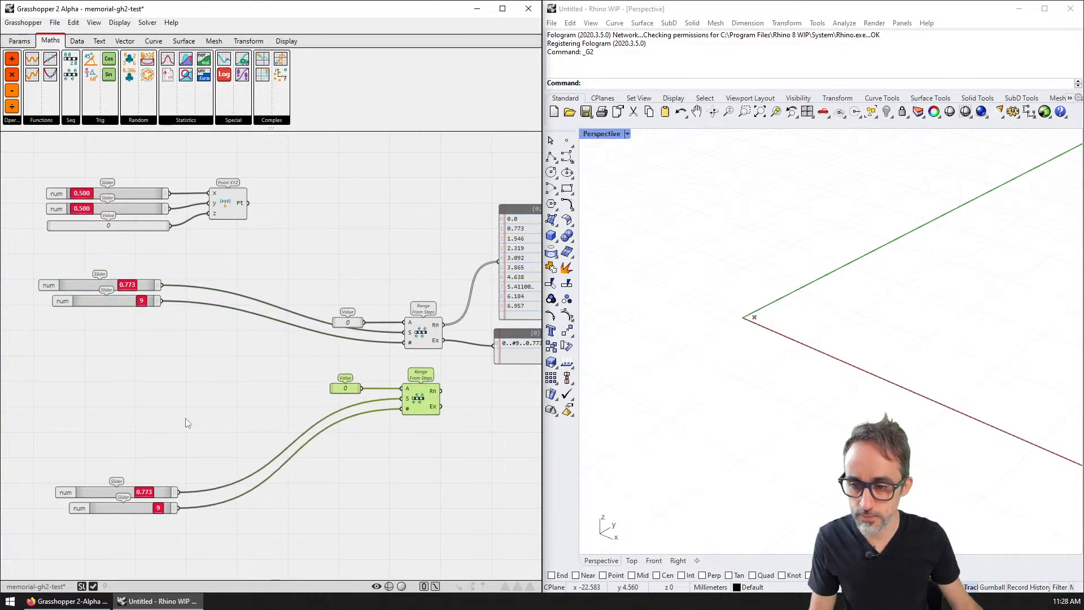
- Stack the lower group's two sliders beneath the upper group's sliders and move Point XYZ farther right of its inputs
{"action": "left_click_drag", "start_coordinate": [189, 421], "coordinate": [85, 341]}
{"action": "left_click", "coordinate": [181, 251]}
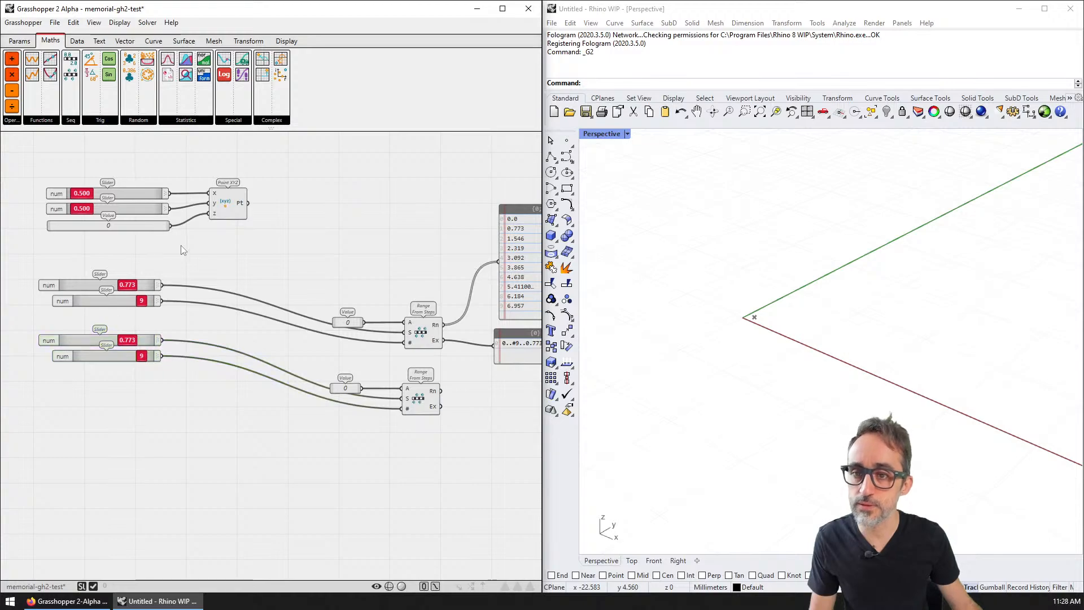
{"action": "left_click_drag", "start_coordinate": [226, 204], "coordinate": [355, 204]}
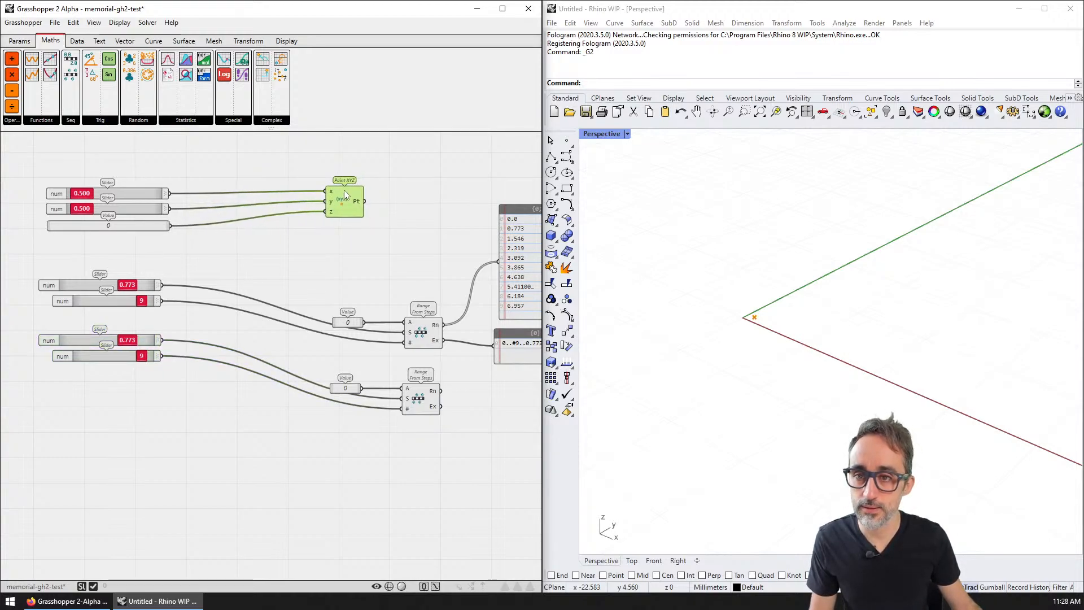
- Show the full list of Rigid components in the Transform category
{"action": "right_click_drag", "start_coordinate": [402, 196], "coordinate": [308, 237]}
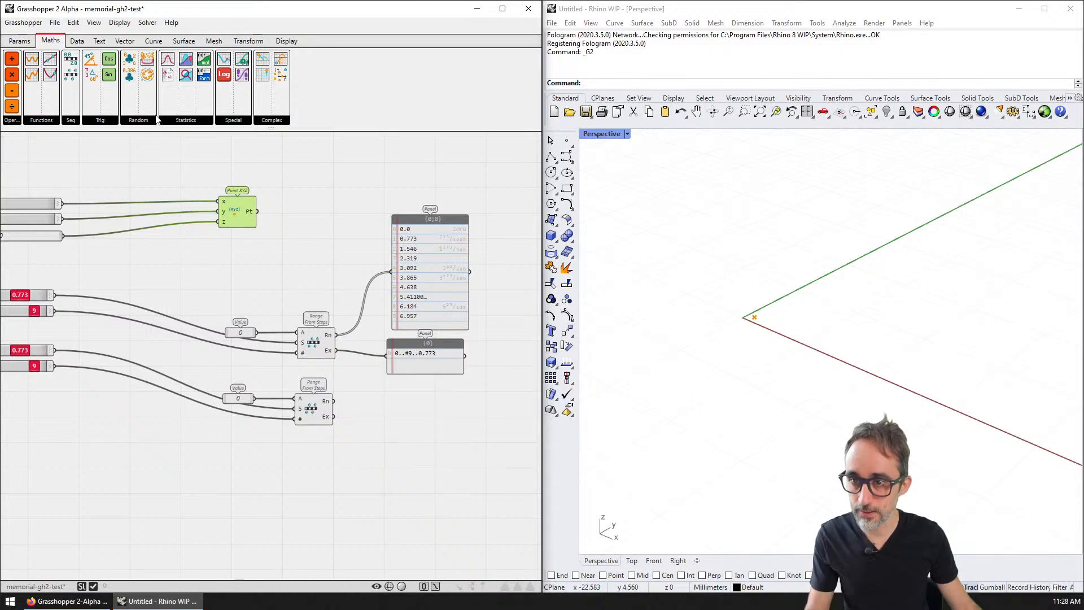
{"action": "left_click", "coordinate": [248, 41]}
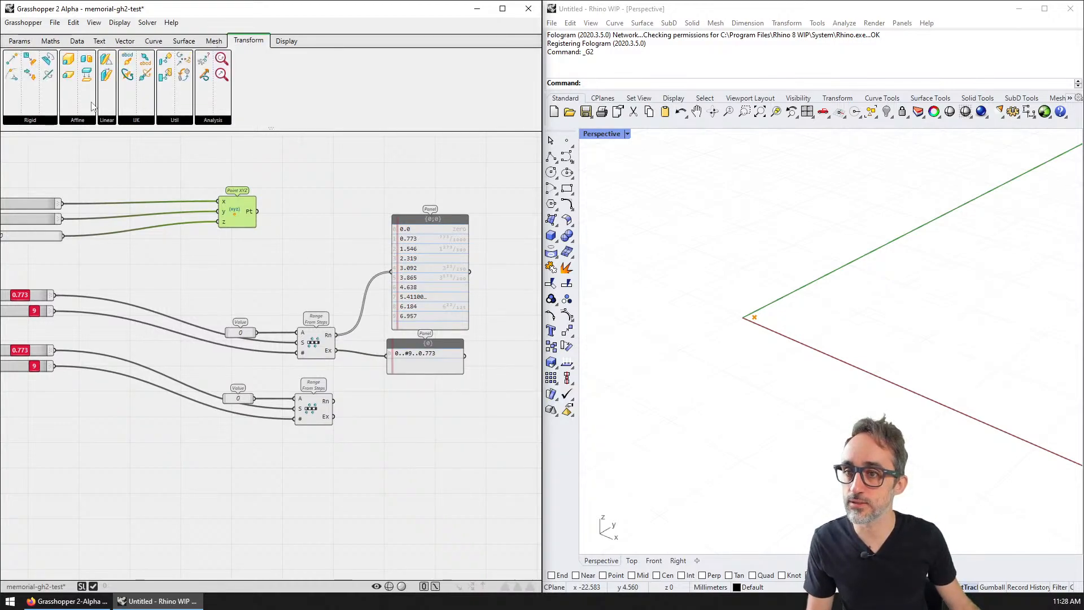
{"action": "left_click", "coordinate": [50, 122]}
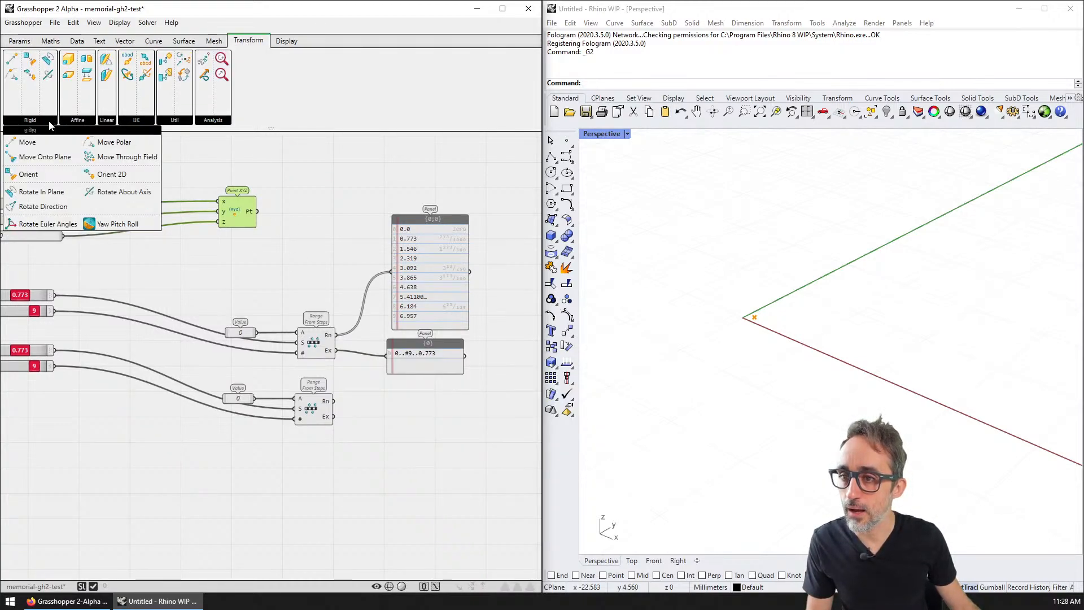
- Add a Move component to the right of Point XYZ and connect Point XYZ's Pt output to its Sh input
{"action": "left_click_drag", "start_coordinate": [27, 142], "coordinate": [371, 218]}
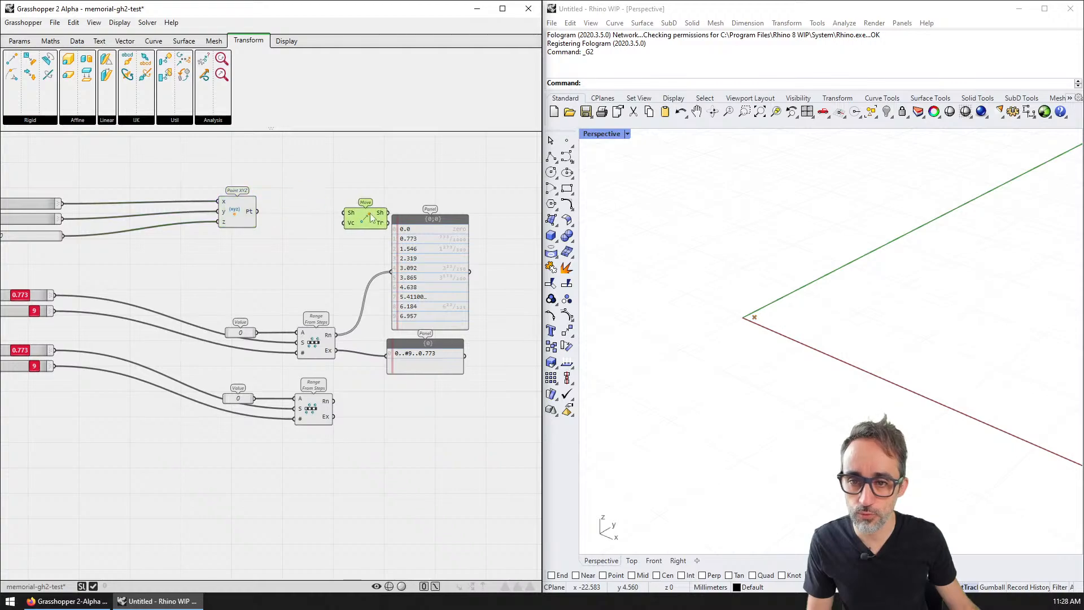
{"action": "scroll", "coordinate": [352, 213], "scroll_direction": "up", "scroll_amount": 1}
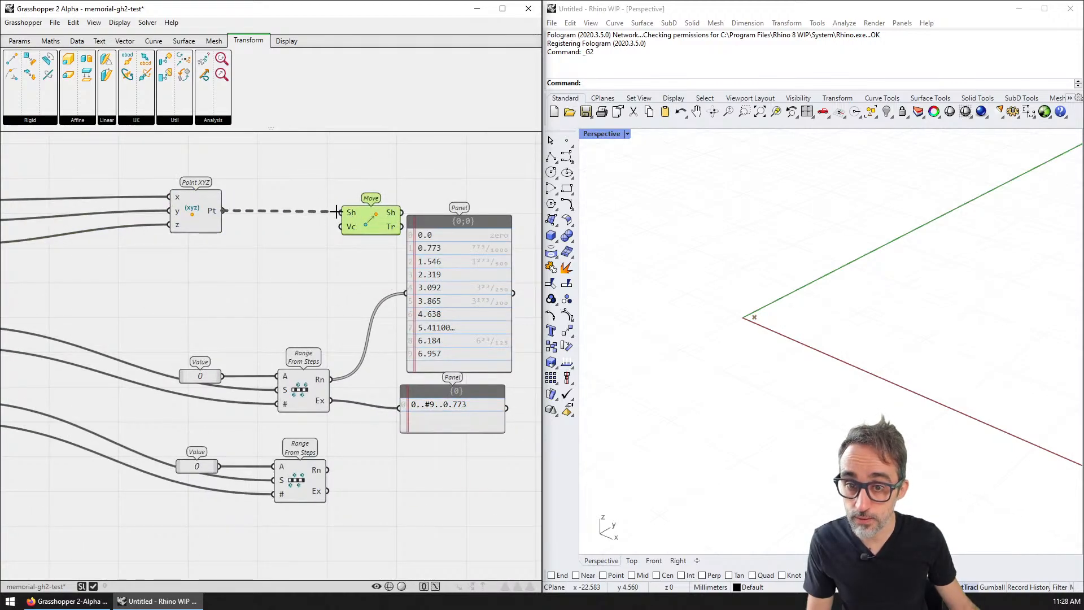
- Shift both panels farther right and place a World X component below Move
{"action": "right_click_drag", "start_coordinate": [333, 377], "coordinate": [194, 362]}
{"action": "left_click_drag", "start_coordinate": [409, 293], "coordinate": [316, 402]}
{"action": "left_click", "coordinate": [124, 40]}
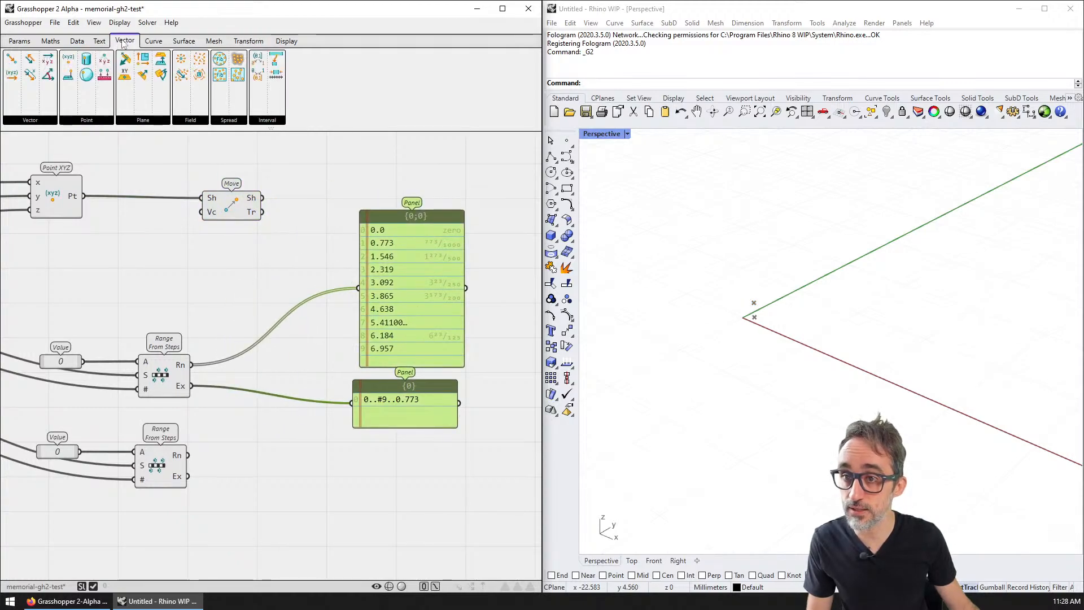
{"action": "left_click", "coordinate": [40, 122]}
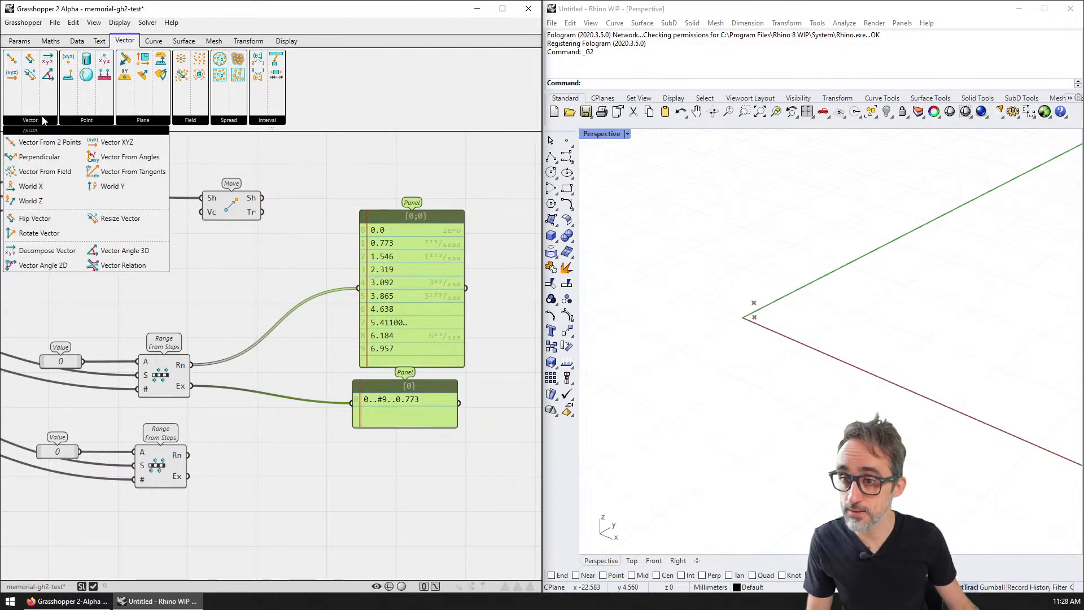
{"action": "left_click", "coordinate": [45, 187]}
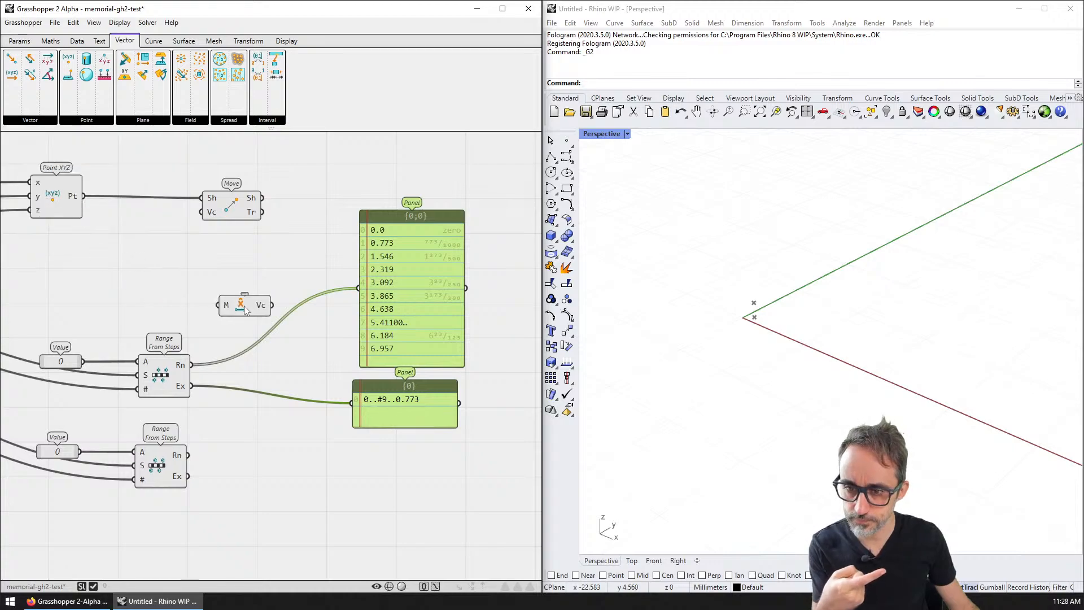
{"action": "left_click", "coordinate": [244, 306]}
- Connect the upper Range From Steps' Rn output to World X's M input
{"action": "scroll", "coordinate": [246, 308], "scroll_direction": "up", "scroll_amount": 2}
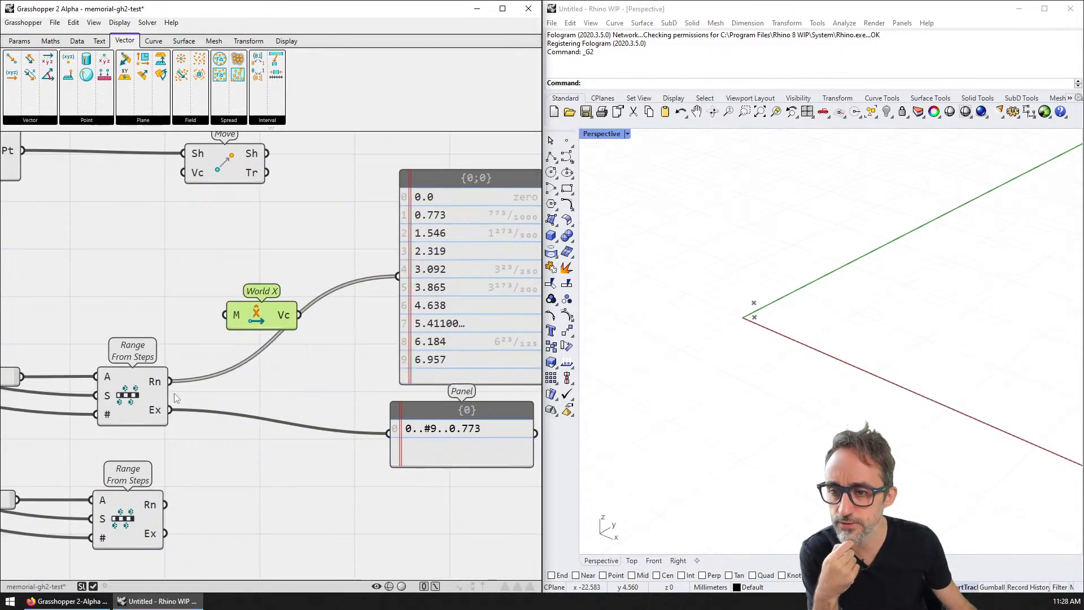
{"action": "right_click_drag", "start_coordinate": [170, 376], "coordinate": [229, 353]}
{"action": "left_click_drag", "start_coordinate": [229, 356], "coordinate": [248, 342]}
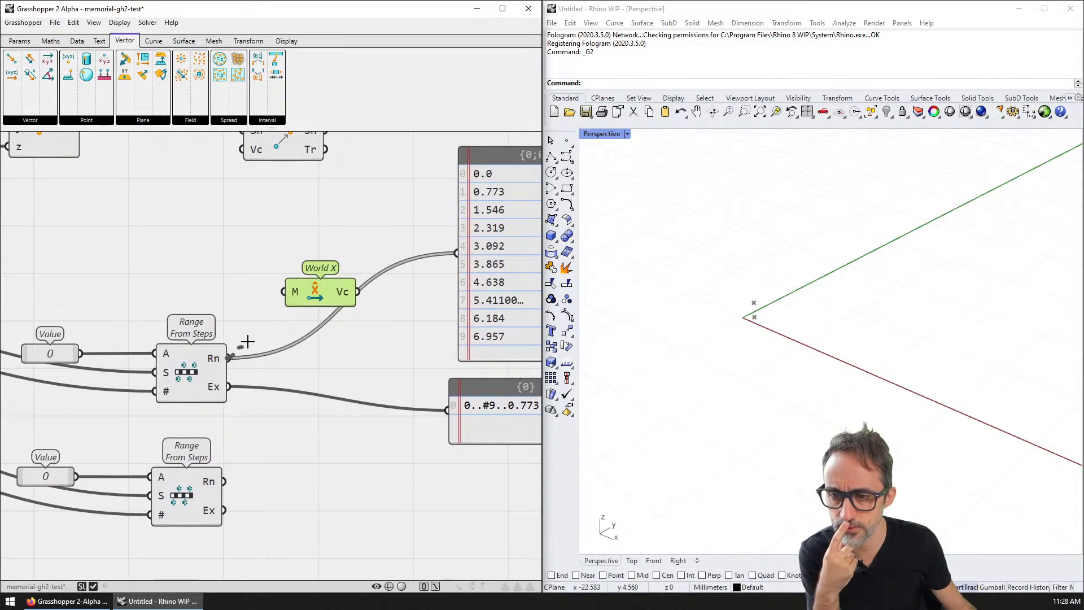
{"action": "left_click_drag", "start_coordinate": [282, 293], "coordinate": [286, 291]}
- Slide the Move component farther right and lower both panels beneath the World X row
{"action": "right_click_drag", "start_coordinate": [334, 298], "coordinate": [191, 378]}
{"action": "left_click_drag", "start_coordinate": [130, 221], "coordinate": [274, 219]}
{"action": "right_click_drag", "start_coordinate": [500, 344], "coordinate": [480, 258]}
{"action": "left_click_drag", "start_coordinate": [483, 257], "coordinate": [359, 432]}
{"action": "left_click_drag", "start_coordinate": [346, 324], "coordinate": [348, 472]}
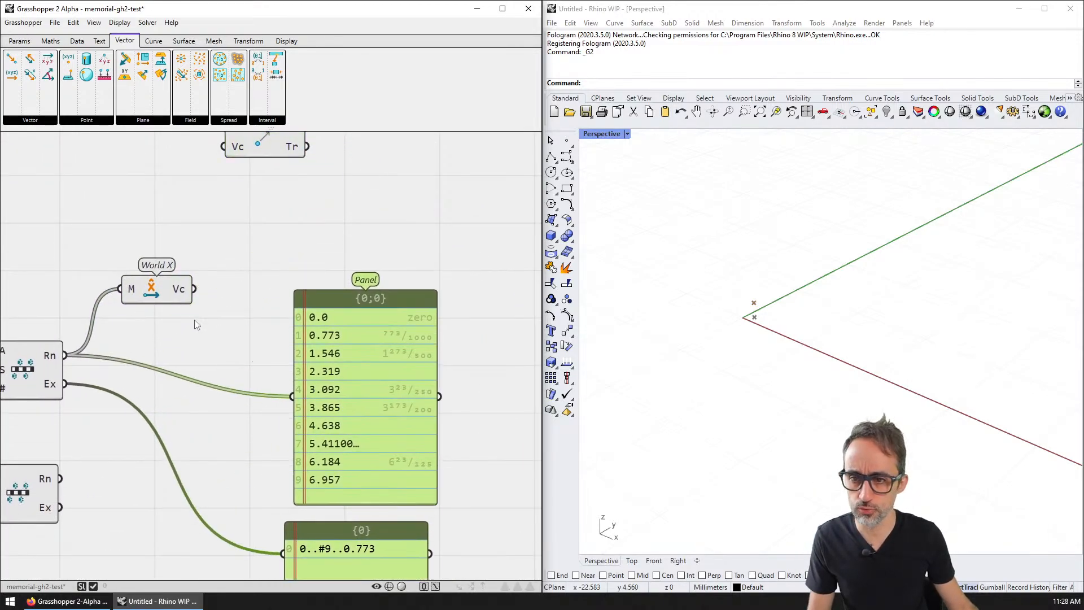
- Connect World X's Vc output to Move's Vc input and highlight the moved points in the Rhino viewport
{"action": "right_click_drag", "start_coordinate": [233, 286], "coordinate": [379, 301]}
{"action": "scroll", "coordinate": [296, 318], "scroll_direction": "down", "scroll_amount": 3}
{"action": "scroll", "coordinate": [353, 293], "scroll_direction": "up", "scroll_amount": 1}
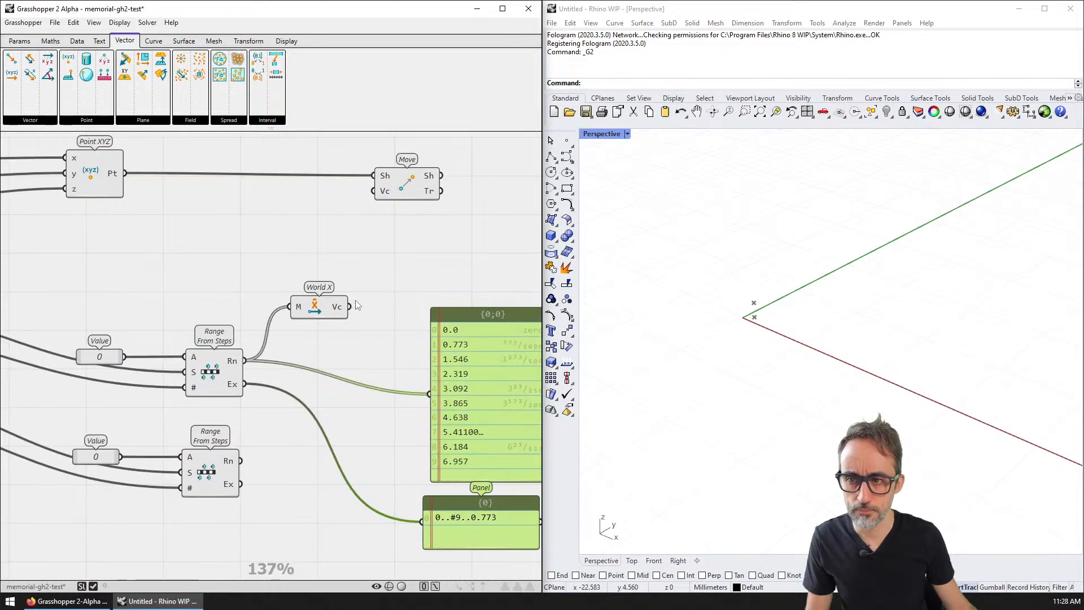
{"action": "right_click_drag", "start_coordinate": [215, 249], "coordinate": [469, 260]}
{"action": "right_click_drag", "start_coordinate": [121, 244], "coordinate": [239, 245]}
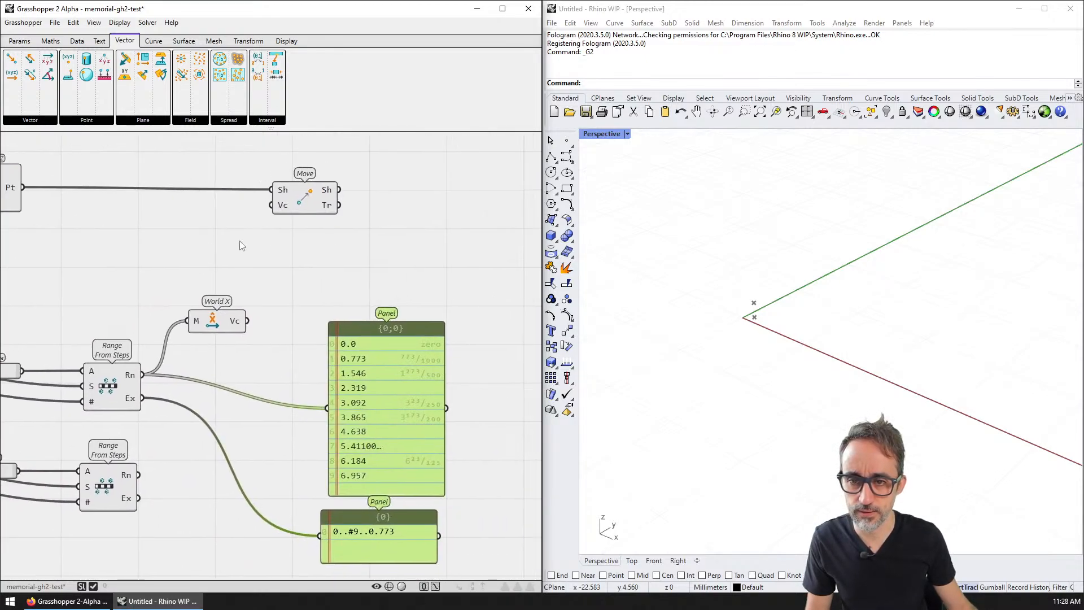
{"action": "left_click_drag", "start_coordinate": [203, 236], "coordinate": [280, 207]}
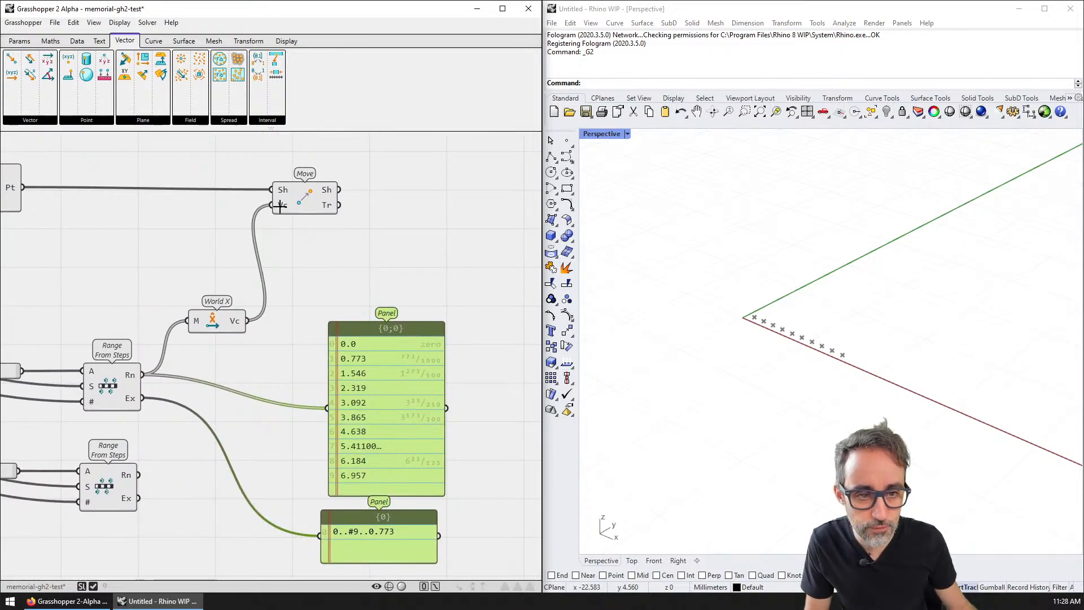
{"action": "scroll", "coordinate": [789, 330], "scroll_direction": "up", "scroll_amount": 3}
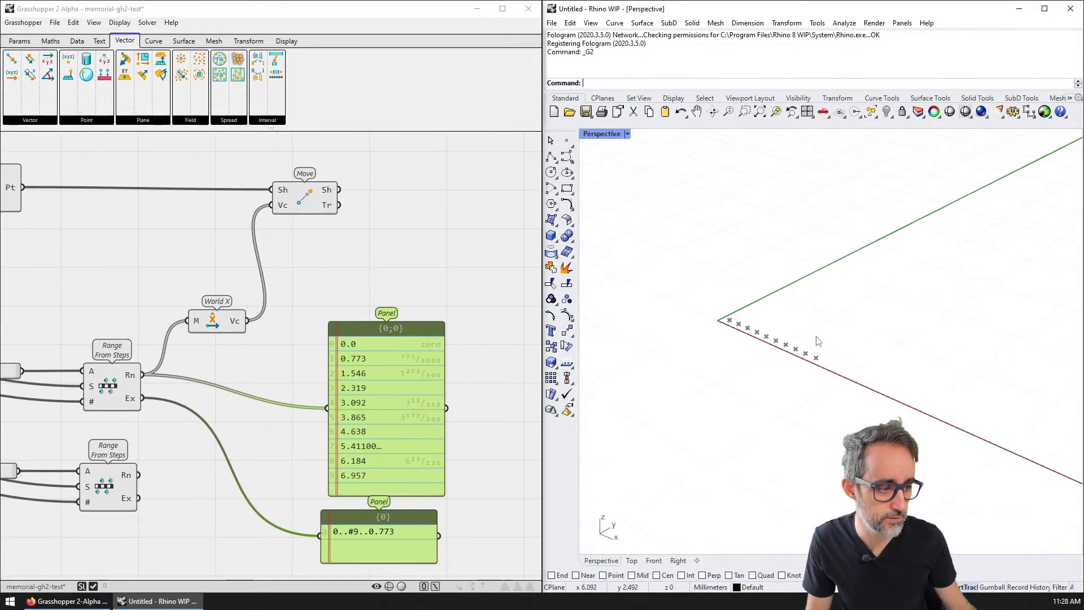
{"action": "left_click", "coordinate": [309, 202]}
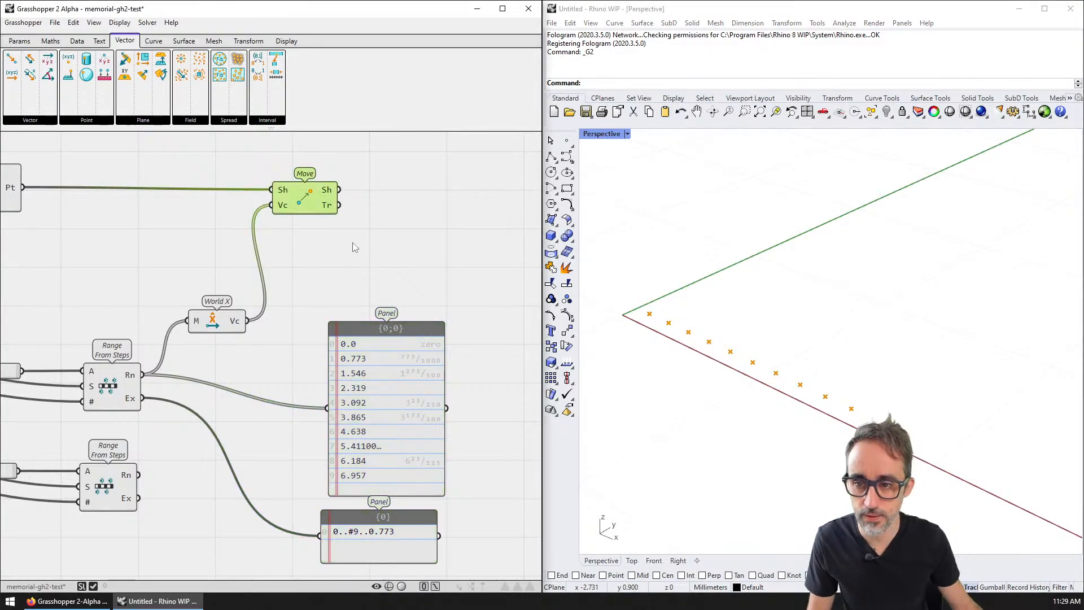
- Move both panels farther right to free space beside the Range From Steps components
{"action": "scroll", "coordinate": [324, 265], "scroll_direction": "down", "scroll_amount": 2}
{"action": "left_click_drag", "start_coordinate": [353, 338], "coordinate": [364, 337]}
{"action": "left_click_drag", "start_coordinate": [484, 392], "coordinate": [383, 484]}
{"action": "left_click_drag", "start_coordinate": [391, 401], "coordinate": [471, 400]}
- Add a World Y component by searching "vector y", feed it the lower Range From Steps' Rn output, and place it right of World X
{"action": "left_click", "coordinate": [245, 425]}
{"action": "double_click", "coordinate": [245, 425]}
{"action": "type", "text": "v"}
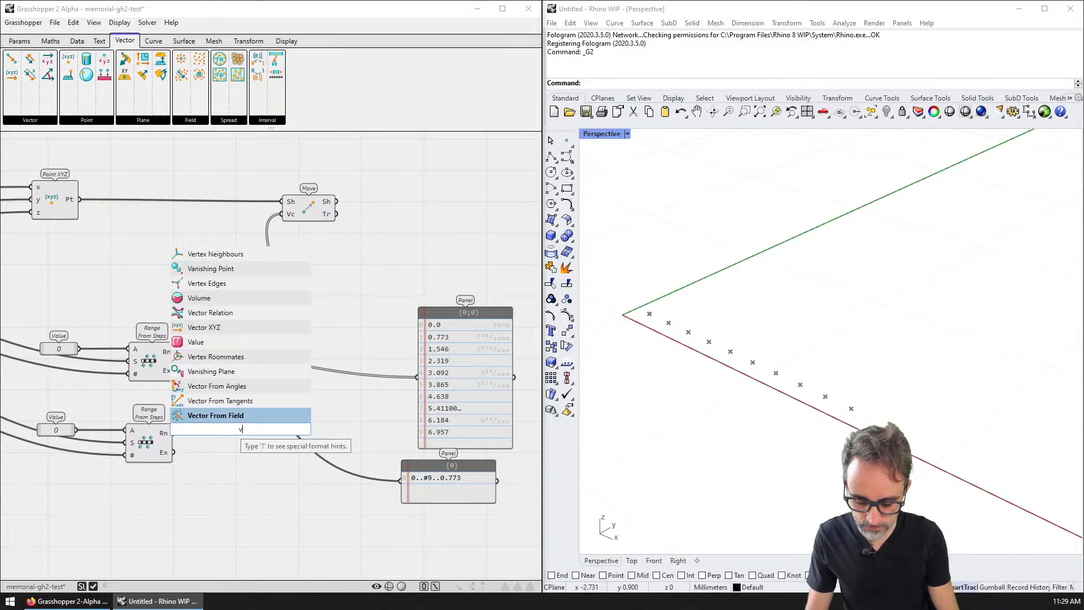
{"action": "type", "text": "ector y"}
{"action": "key", "text": "Return"}
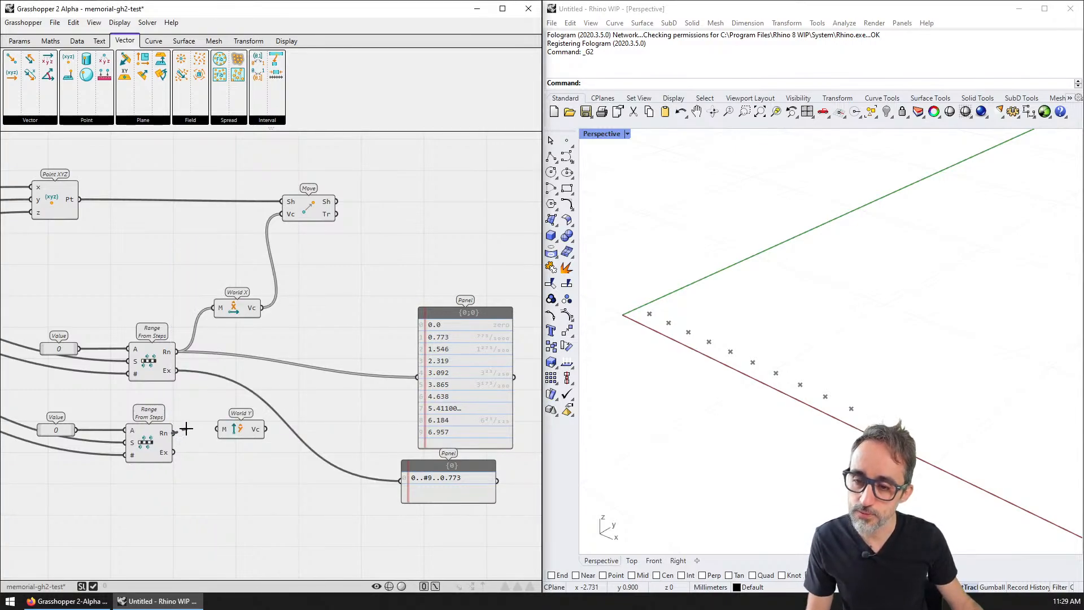
{"action": "left_click_drag", "start_coordinate": [238, 433], "coordinate": [383, 304]}
- Duplicate the Move component to the right, feeding it the first Move's Sh output and World Y's Vc output
{"action": "left_click", "coordinate": [325, 211]}
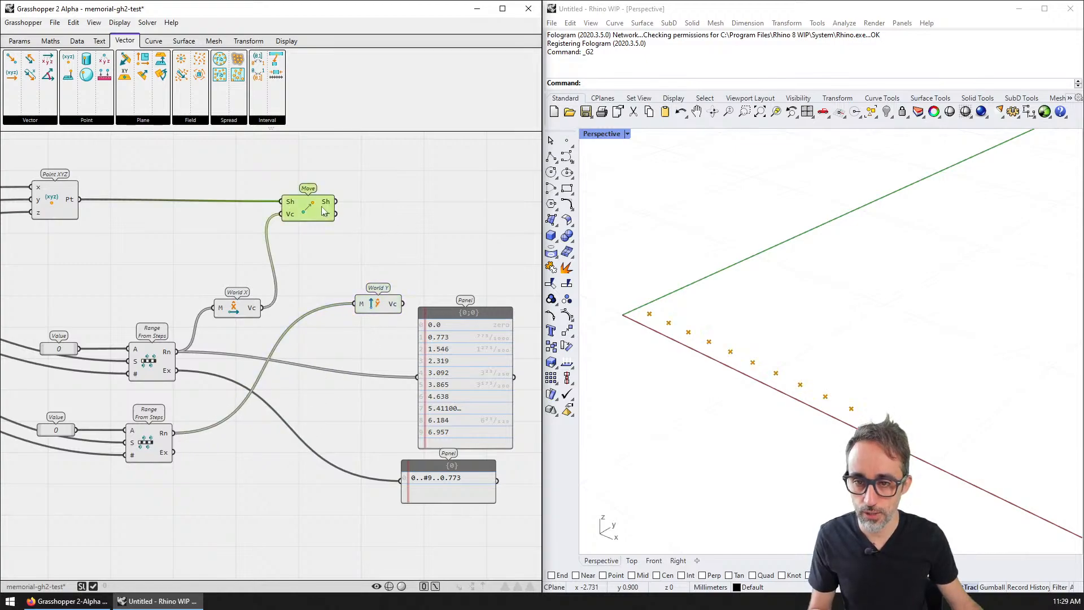
{"action": "key", "text": "ctrl+v"}
{"action": "left_click_drag", "start_coordinate": [296, 204], "coordinate": [413, 214]}
{"action": "left_click_drag", "start_coordinate": [324, 225], "coordinate": [328, 188]}
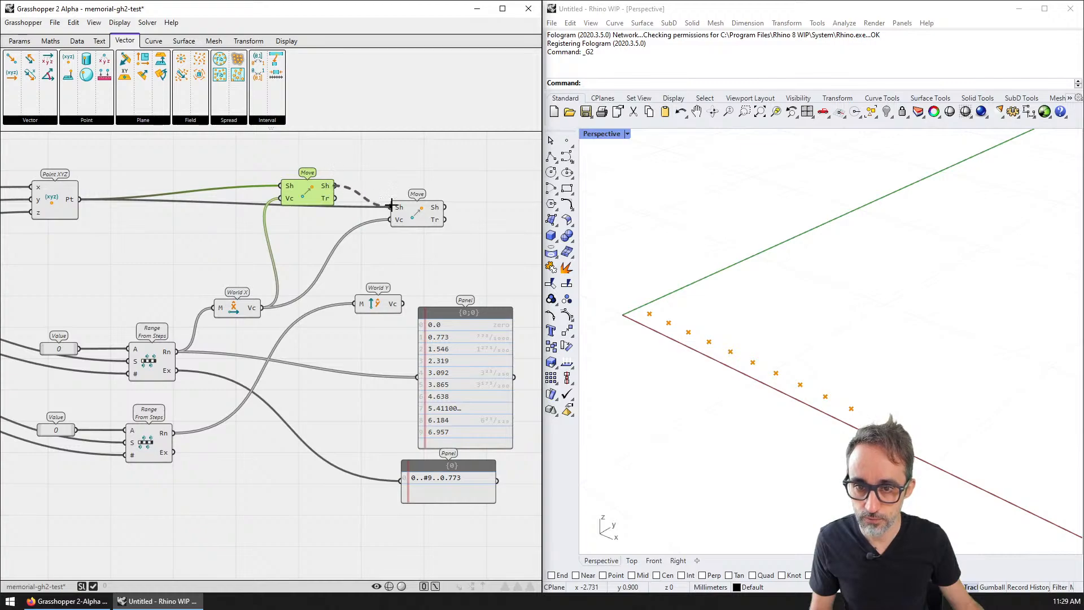
{"action": "mouse_move", "coordinate": [392, 204]}
{"action": "left_mouse_down"}
{"action": "mouse_move", "coordinate": [410, 219]}
{"action": "mouse_move", "coordinate": [391, 215]}
{"action": "left_mouse_up"}
- Position the second Move component slightly farther right and highlight its points in the Rhino viewport
{"action": "right_click_drag", "start_coordinate": [879, 309], "coordinate": [780, 310]}
{"action": "left_click", "coordinate": [485, 265]}
{"action": "left_click_drag", "start_coordinate": [418, 219], "coordinate": [447, 208]}
{"action": "left_click", "coordinate": [462, 240]}
{"action": "left_click", "coordinate": [434, 207]}
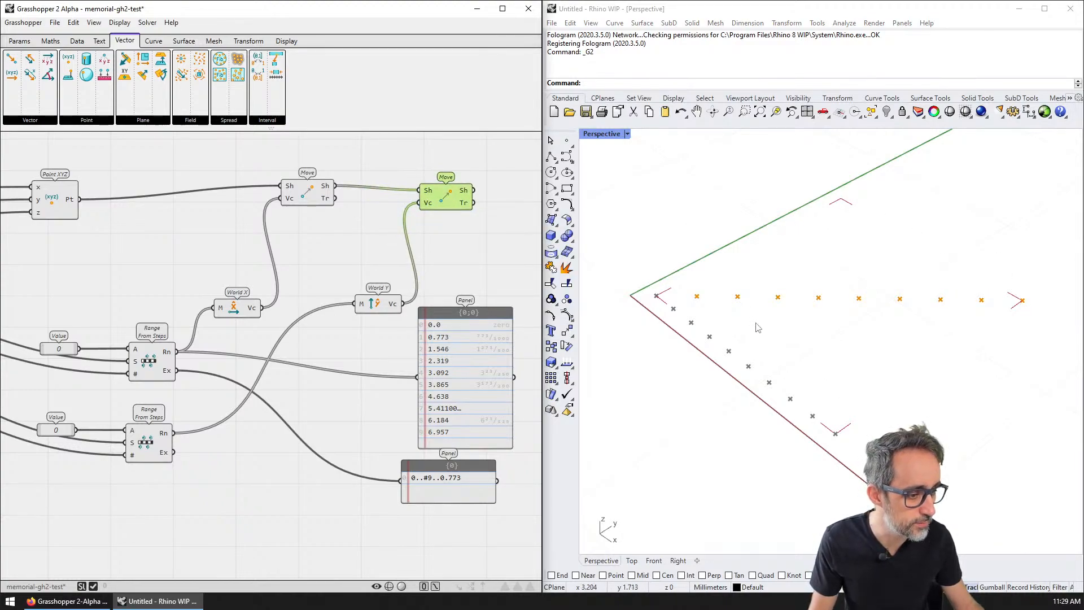
{"action": "right_click_drag", "start_coordinate": [791, 374], "coordinate": [784, 283]}
- Hide the previews of the first Move, World Y and World X components
{"action": "left_click", "coordinate": [303, 193]}
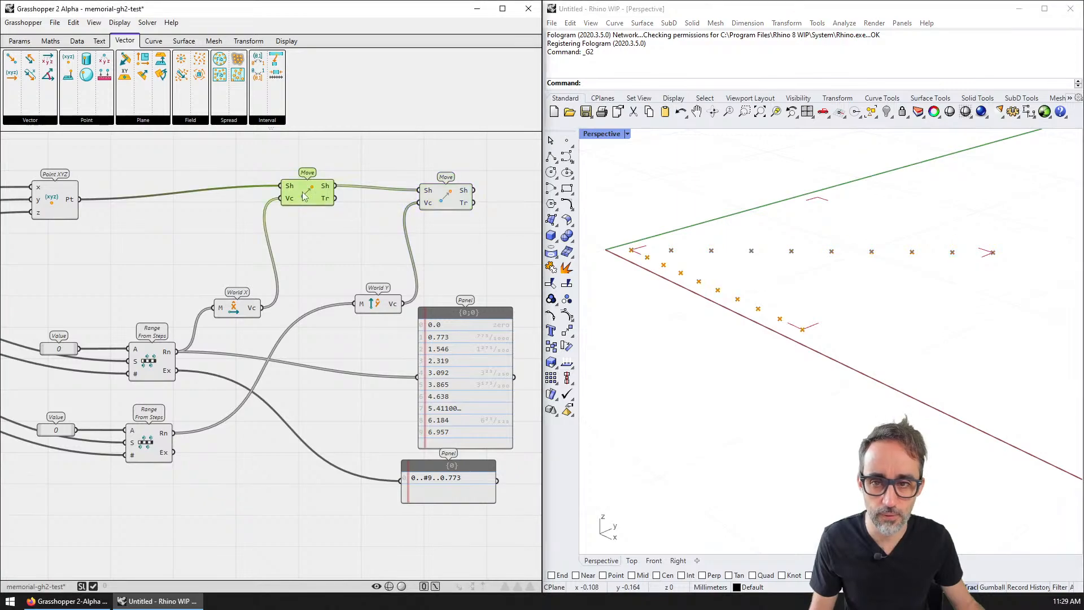
{"action": "right_click", "coordinate": [304, 194]}
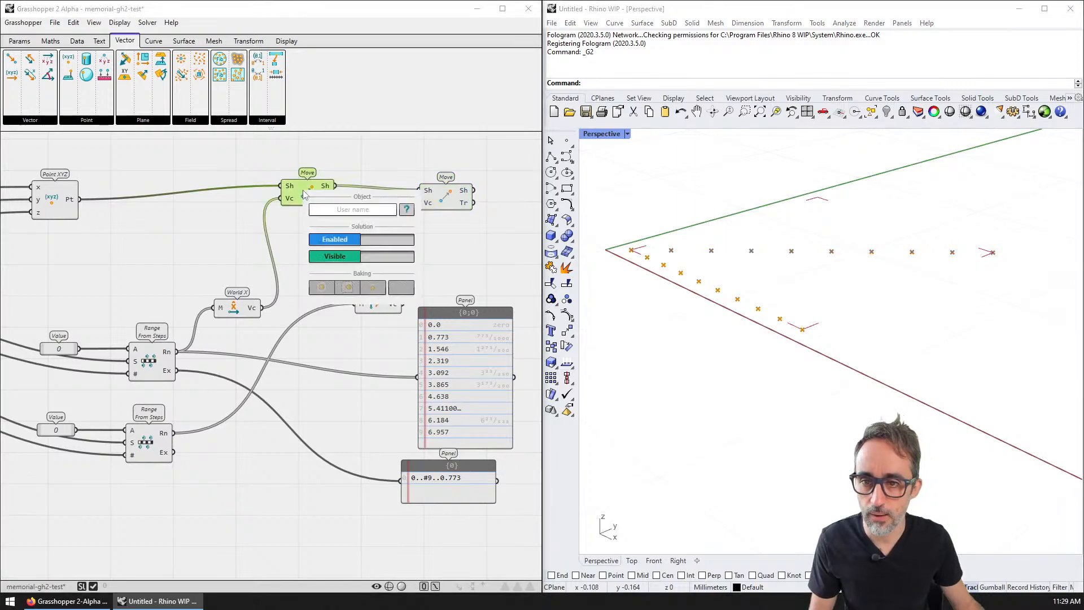
{"action": "left_click", "coordinate": [335, 258]}
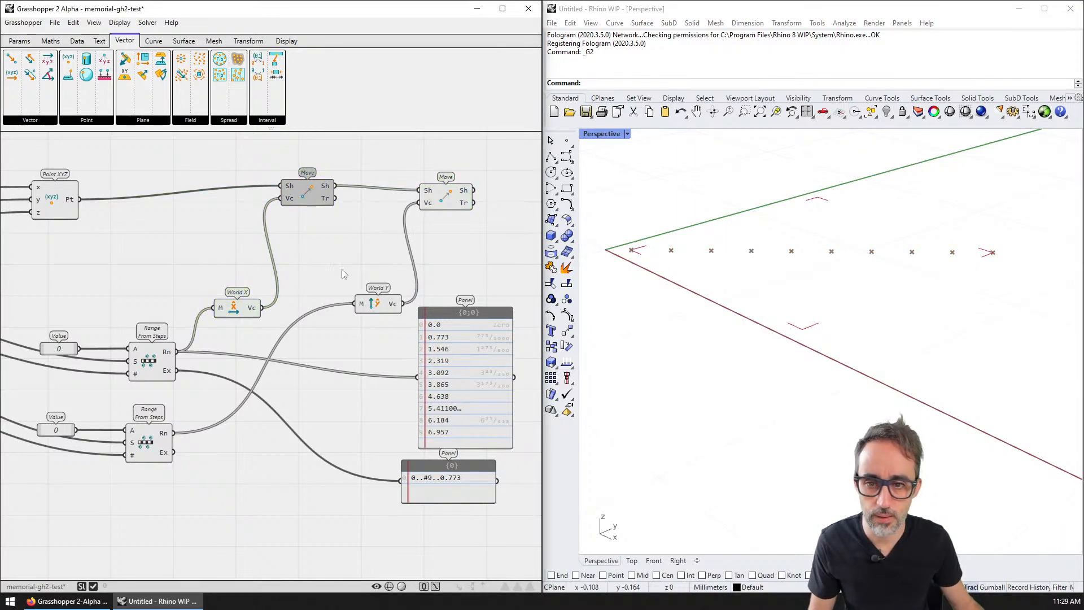
{"action": "right_click", "coordinate": [383, 311]}
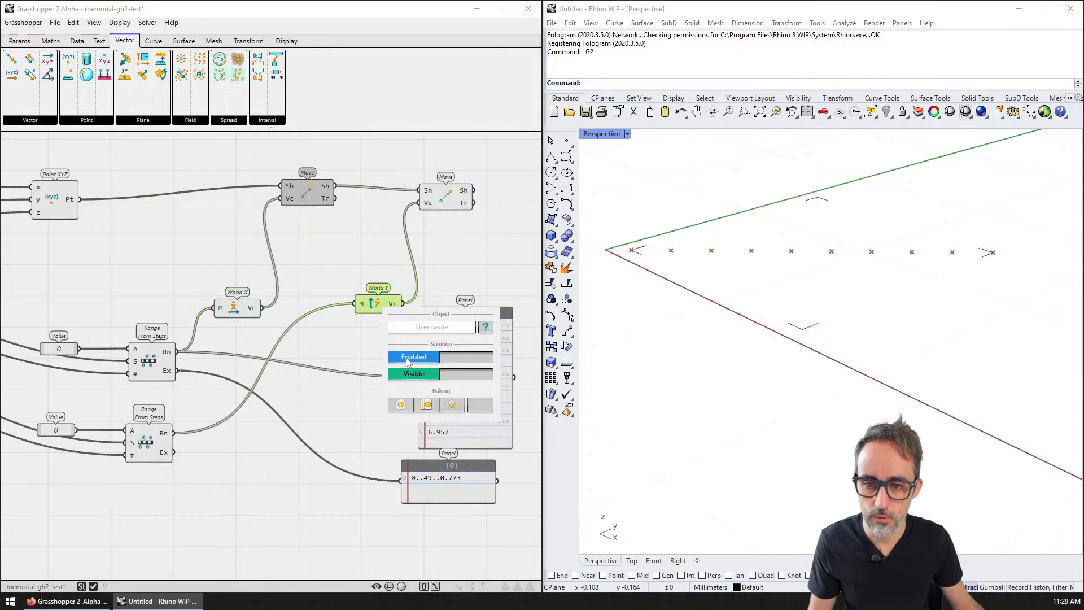
{"action": "right_click", "coordinate": [238, 312]}
{"action": "left_click", "coordinate": [277, 374]}
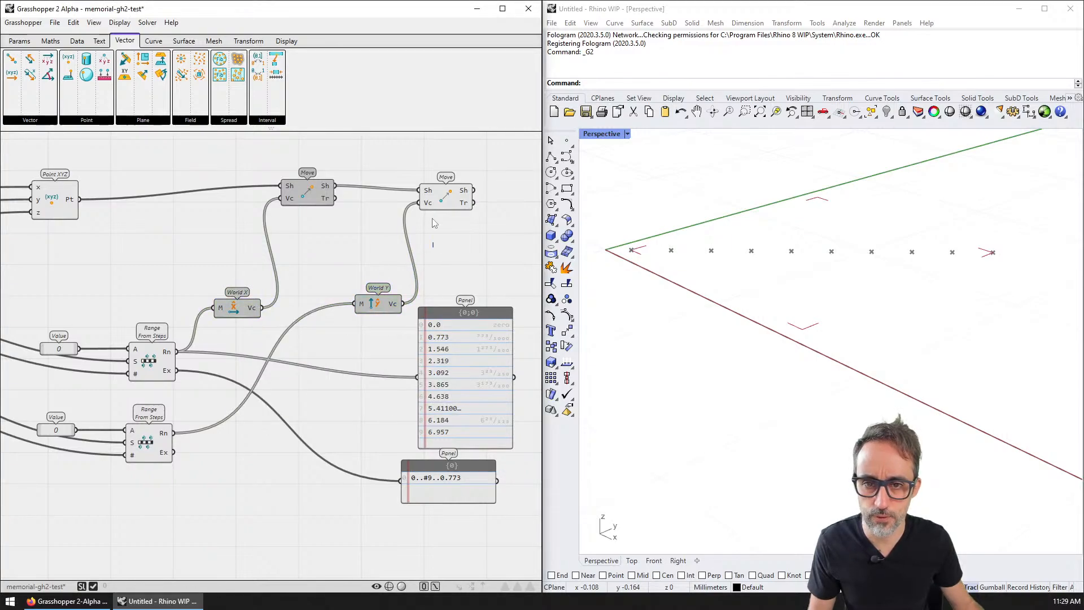
- Switch the second Move component's preview off and back on
{"action": "right_click", "coordinate": [455, 195]}
{"action": "left_click", "coordinate": [483, 258]}
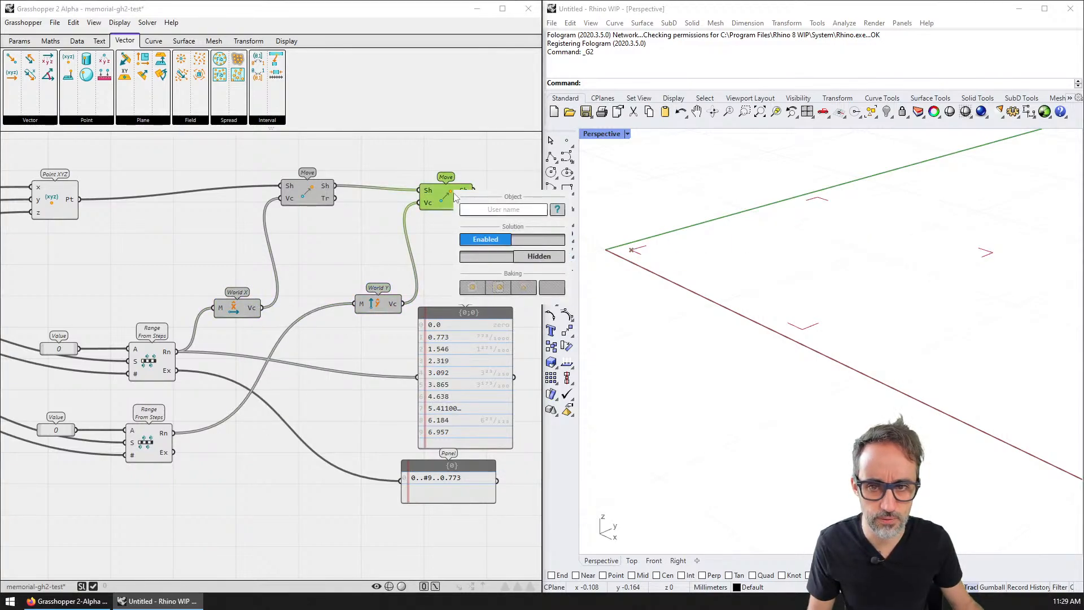
{"action": "left_click", "coordinate": [539, 257]}
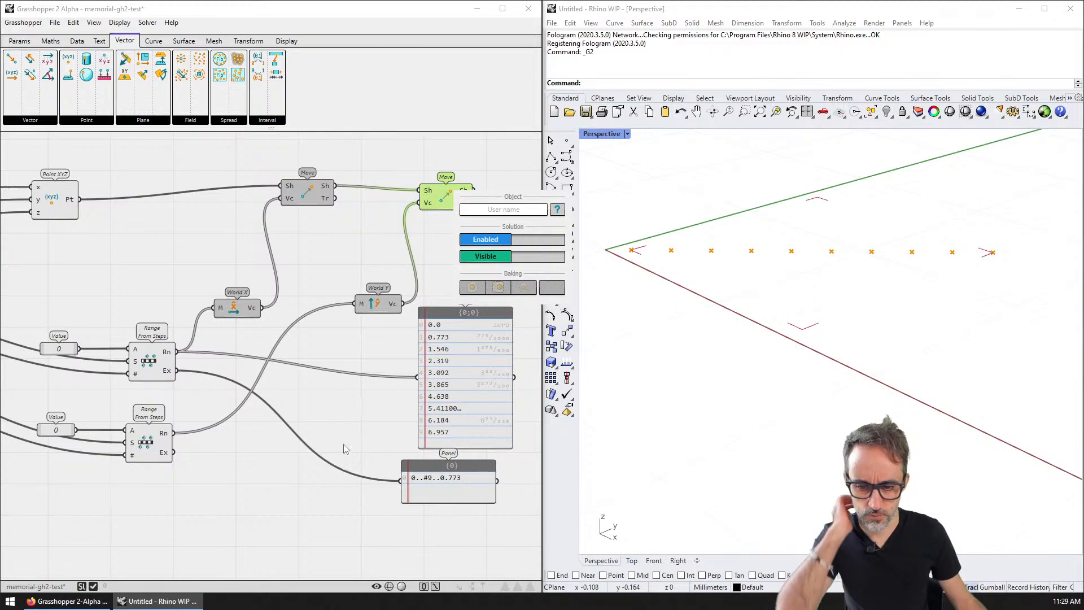
{"action": "left_click", "coordinate": [148, 559]}
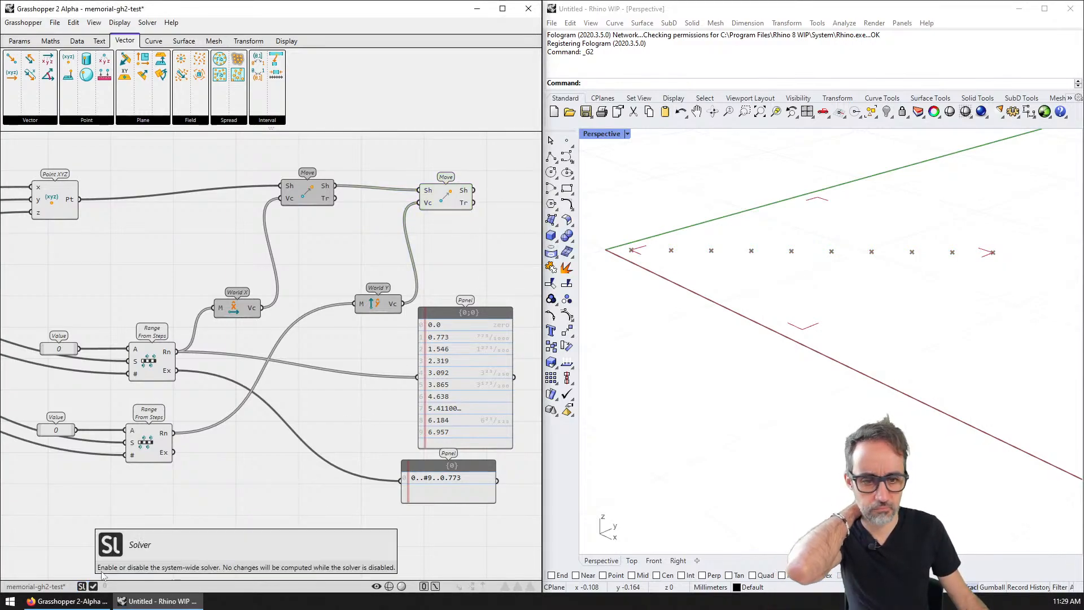
- Shift the second Move component slightly right, level with the first Move
{"action": "left_click", "coordinate": [52, 202]}
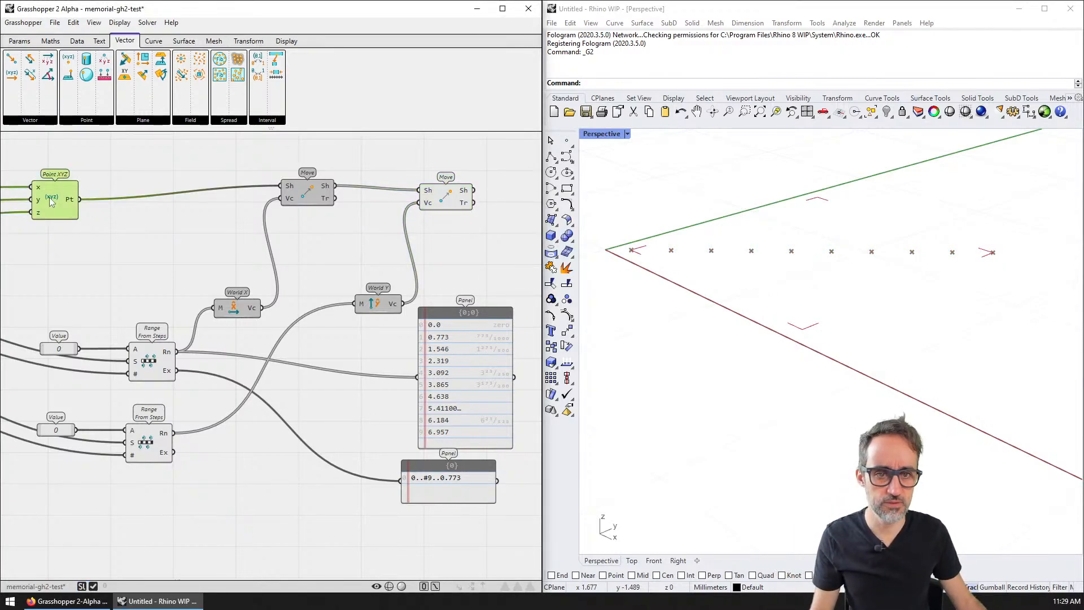
{"action": "right_click_drag", "start_coordinate": [374, 298], "coordinate": [331, 288]}
{"action": "left_click", "coordinate": [443, 248]}
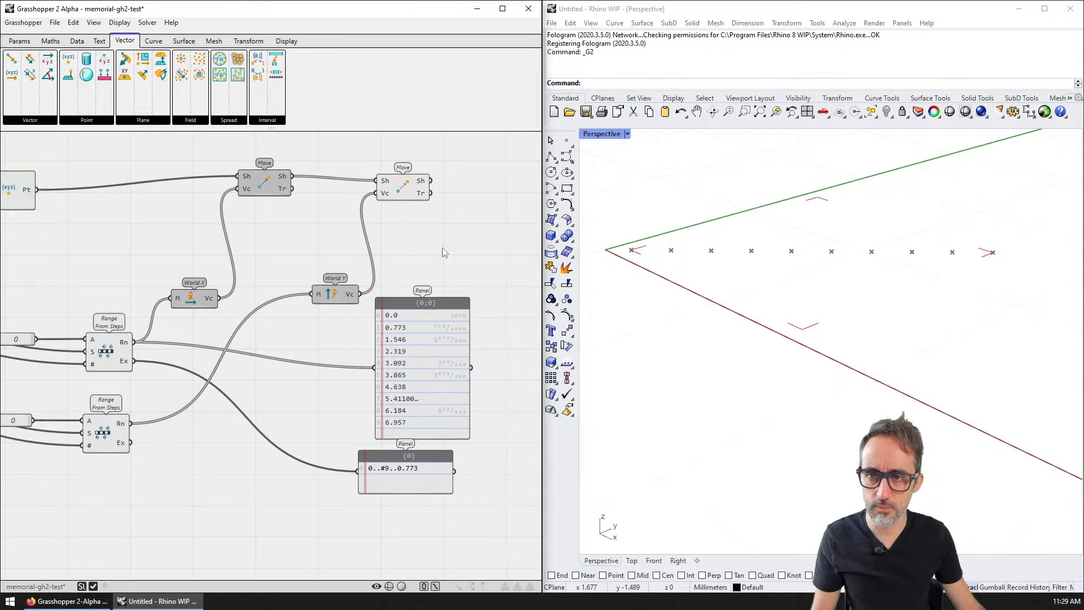
{"action": "left_click_drag", "start_coordinate": [411, 189], "coordinate": [428, 185]}
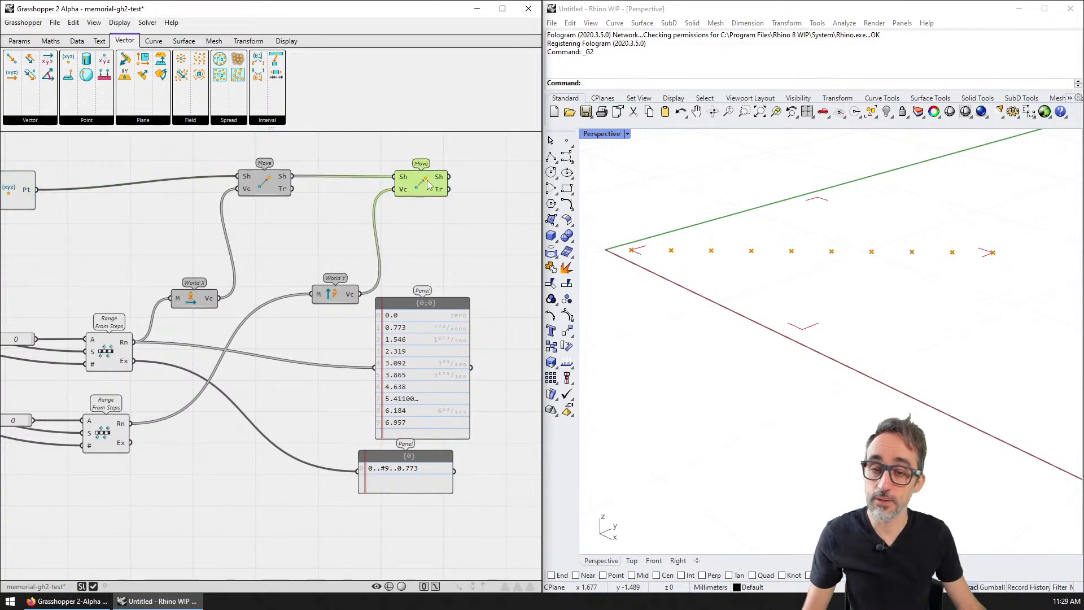
- Turn the first Move's preview back on and compare both Move components' points in the Rhino viewport
{"action": "right_click", "coordinate": [265, 185]}
{"action": "left_click", "coordinate": [345, 247]}
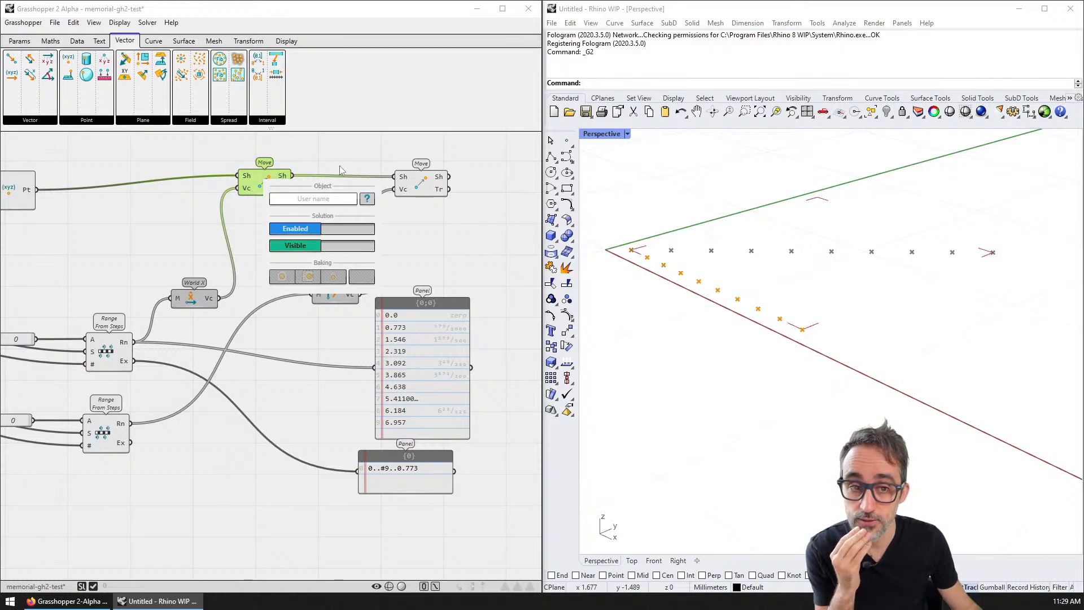
{"action": "right_click_drag", "start_coordinate": [632, 269], "coordinate": [648, 268]}
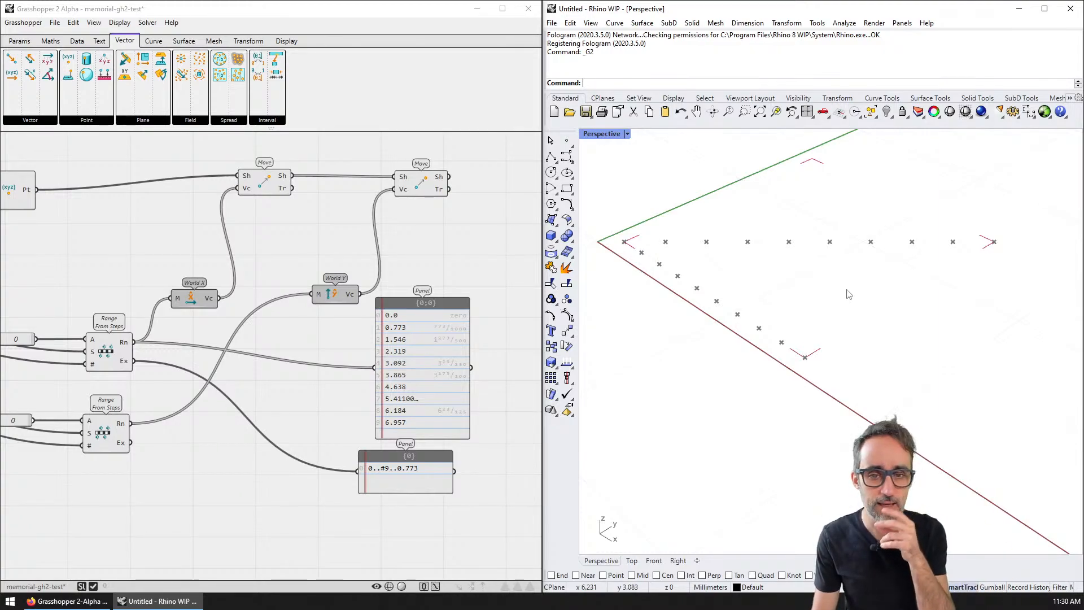
{"action": "right_click_drag", "start_coordinate": [860, 314], "coordinate": [868, 336]}
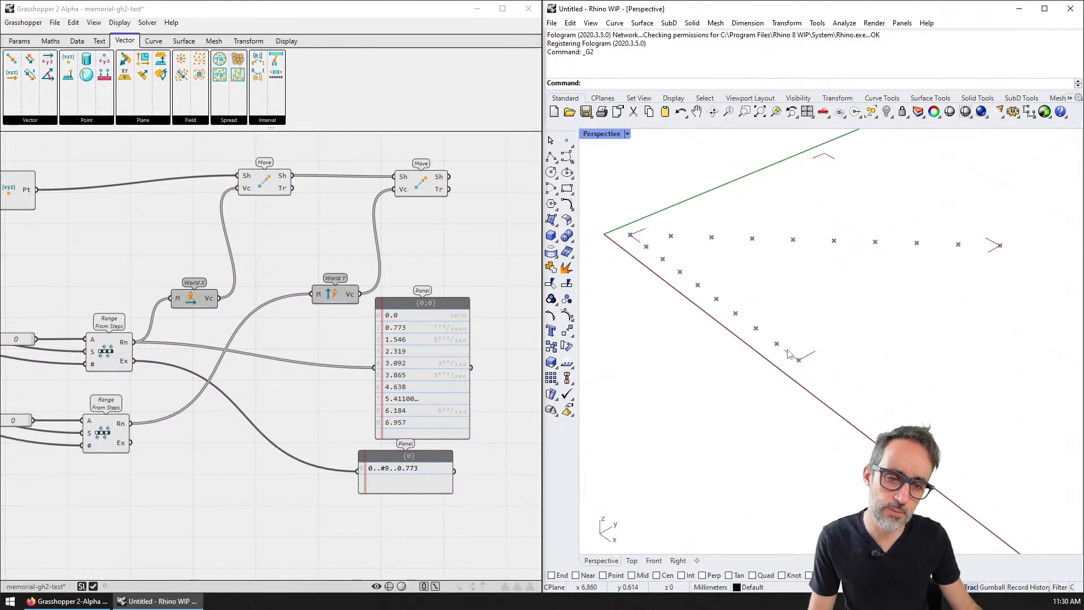
{"action": "left_click", "coordinate": [418, 189]}
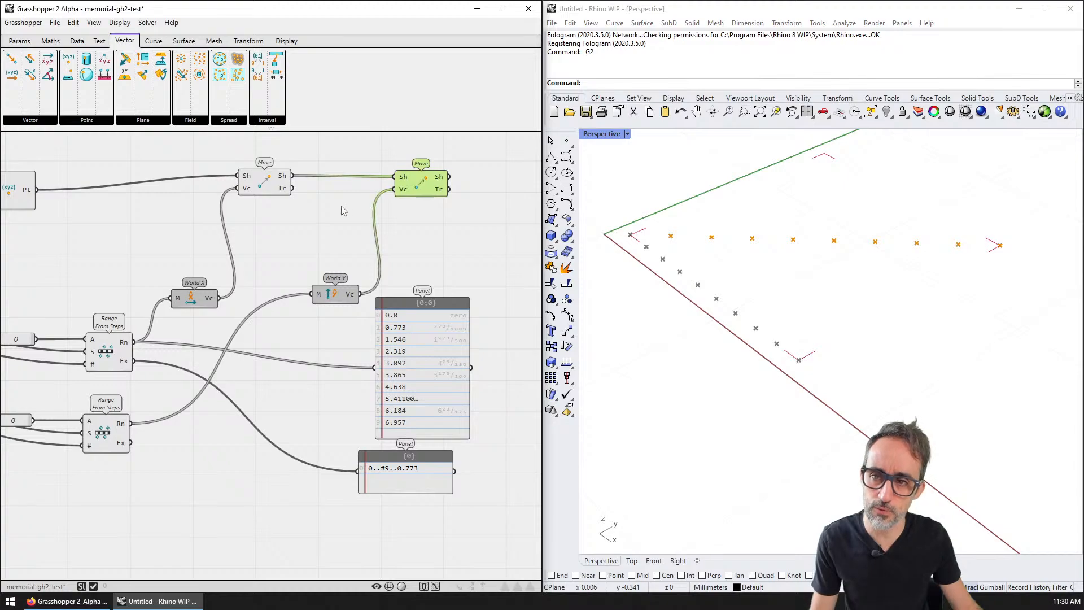
- Shift the second Move component to the right and graft the first Move's Sh output
{"action": "left_click_drag", "start_coordinate": [421, 192], "coordinate": [456, 192]}
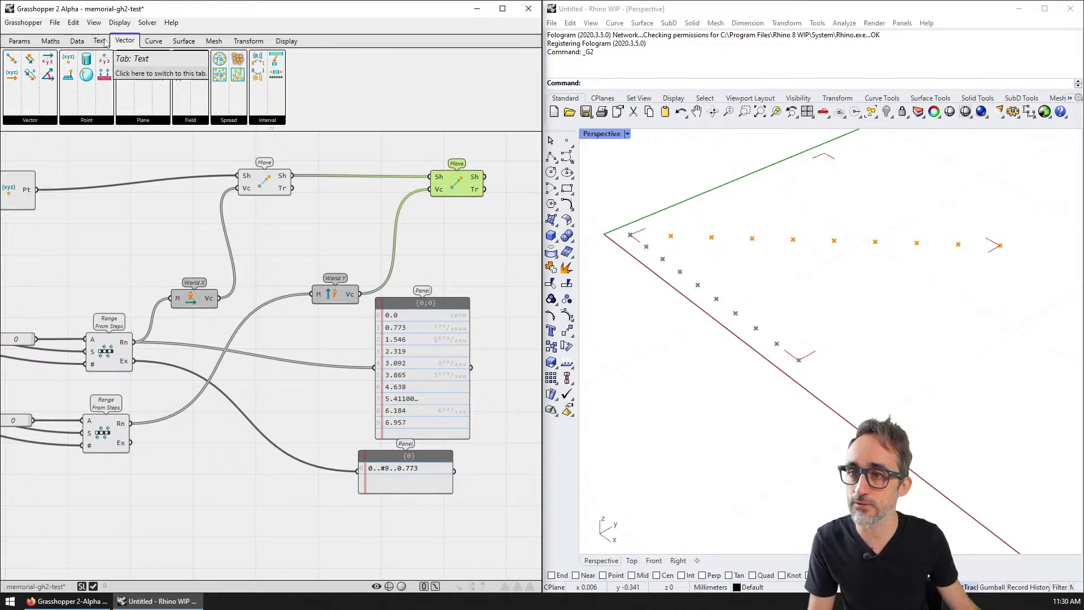
{"action": "right_click", "coordinate": [285, 178]}
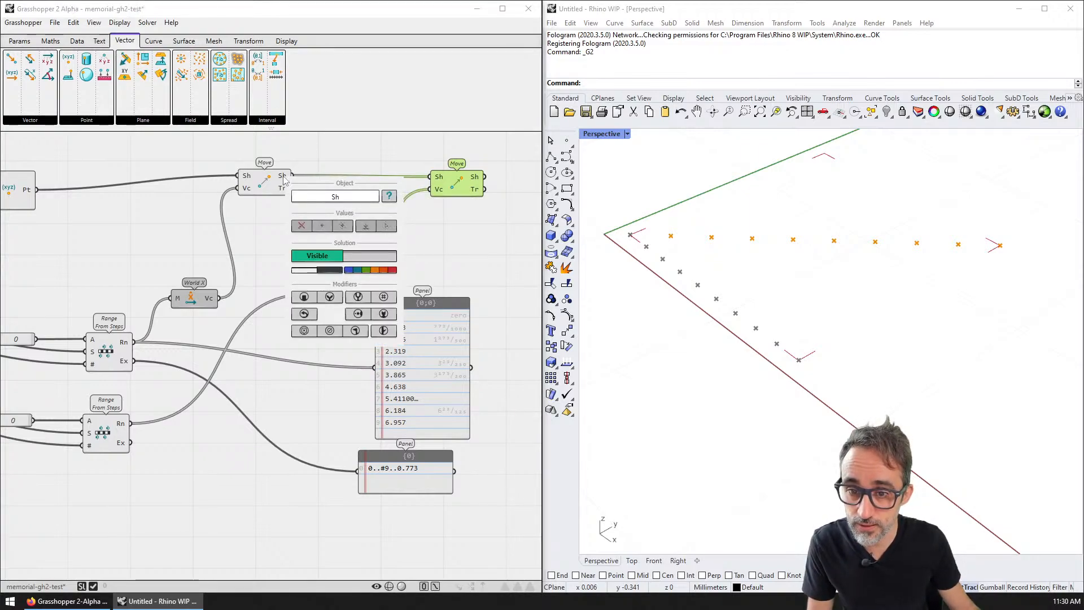
{"action": "left_click", "coordinate": [326, 296]}
{"action": "left_click", "coordinate": [456, 218]}
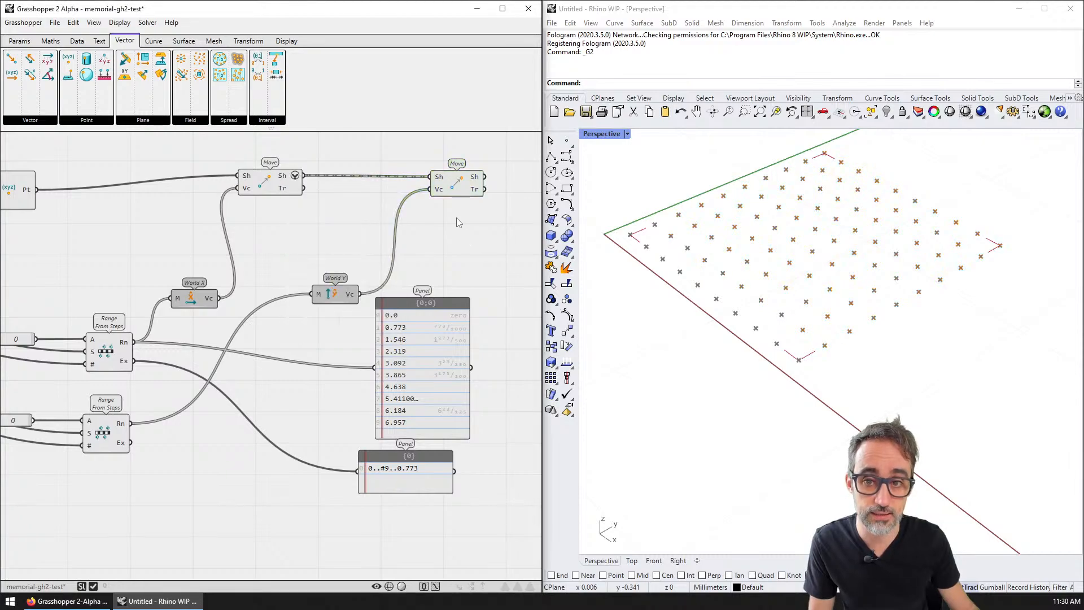
- Move the range values panel to the right, connect the first Move's grafted Sh output to it, and enlarge it
{"action": "right_click_drag", "start_coordinate": [457, 241], "coordinate": [313, 248]}
{"action": "left_click_drag", "start_coordinate": [299, 333], "coordinate": [396, 288]}
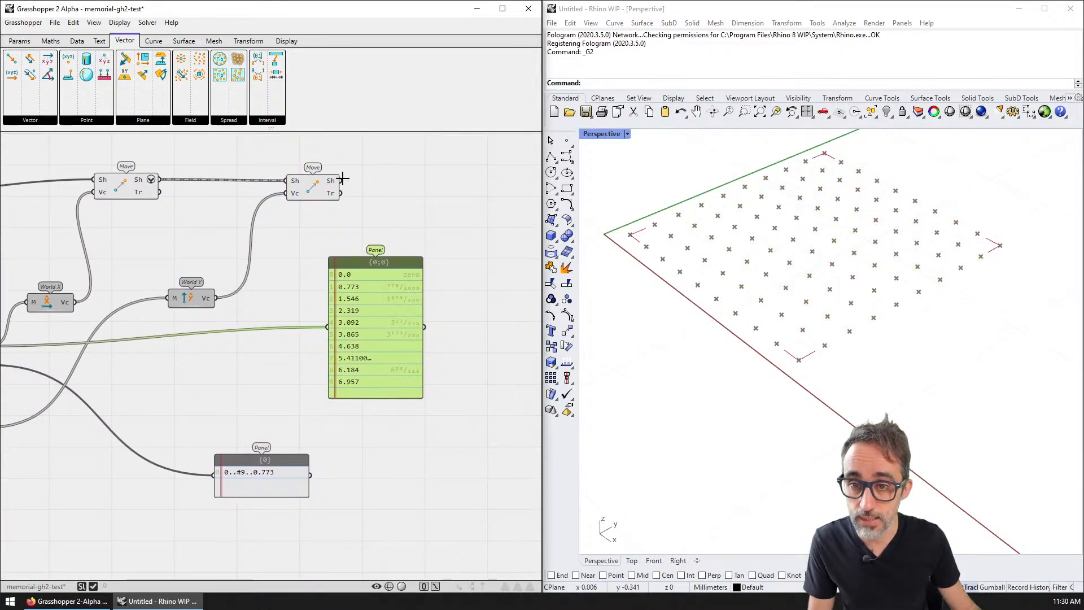
{"action": "left_click_drag", "start_coordinate": [160, 179], "coordinate": [283, 272]}
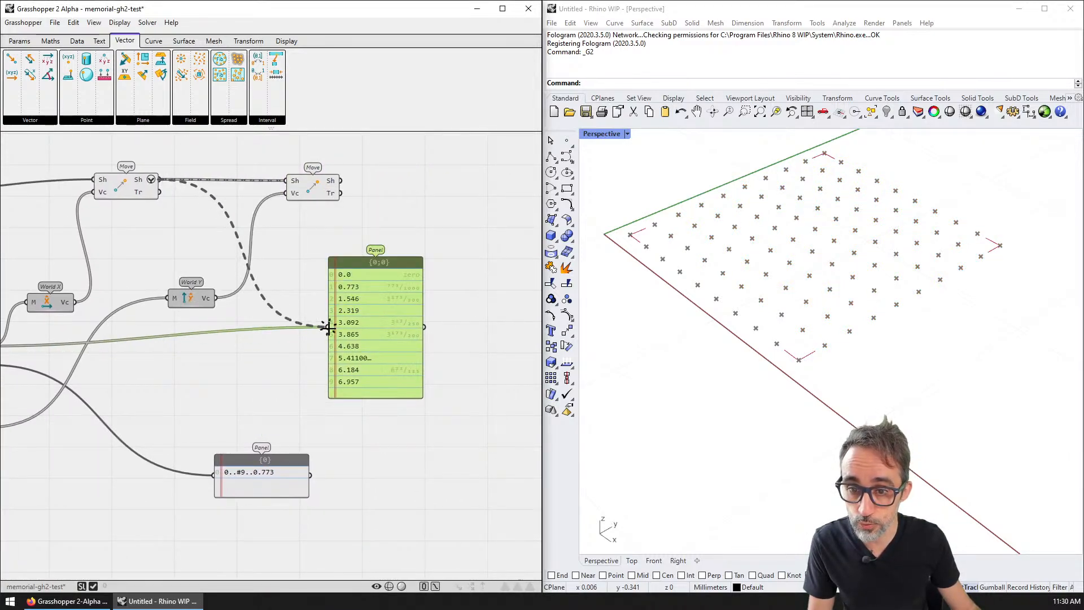
{"action": "left_click_drag", "start_coordinate": [330, 328], "coordinate": [329, 328]}
{"action": "scroll", "coordinate": [441, 379], "scroll_direction": "up", "scroll_amount": 3}
{"action": "left_click_drag", "start_coordinate": [410, 398], "coordinate": [503, 449]}
- Examine the branch paths and points of the grafted output in the panel and narrow the panel slightly
{"action": "scroll", "coordinate": [462, 303], "scroll_direction": "up", "scroll_amount": 5}
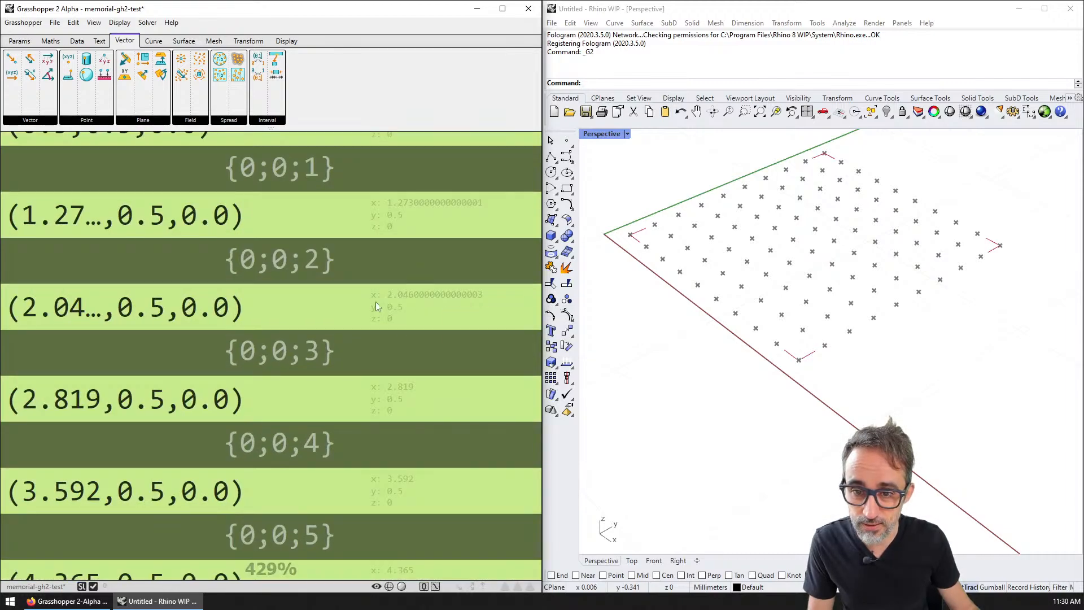
{"action": "scroll", "coordinate": [376, 305], "scroll_direction": "down", "scroll_amount": 4}
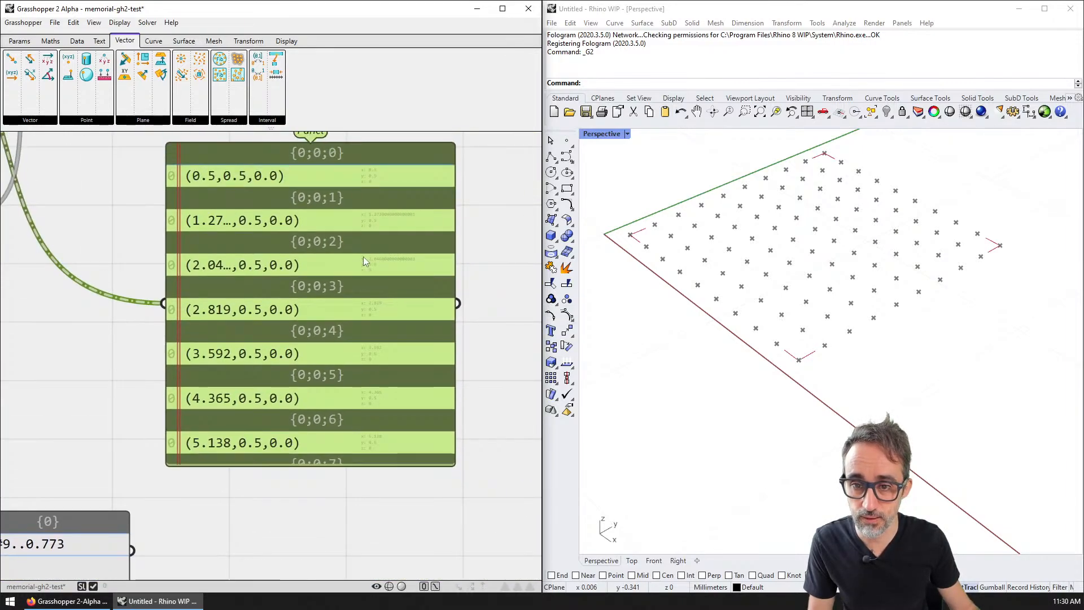
{"action": "right_click_drag", "start_coordinate": [363, 257], "coordinate": [378, 284]}
{"action": "mouse_move", "coordinate": [469, 288]}
{"action": "left_mouse_down"}
{"action": "mouse_move", "coordinate": [517, 285]}
{"action": "mouse_move", "coordinate": [459, 282]}
{"action": "left_mouse_up"}
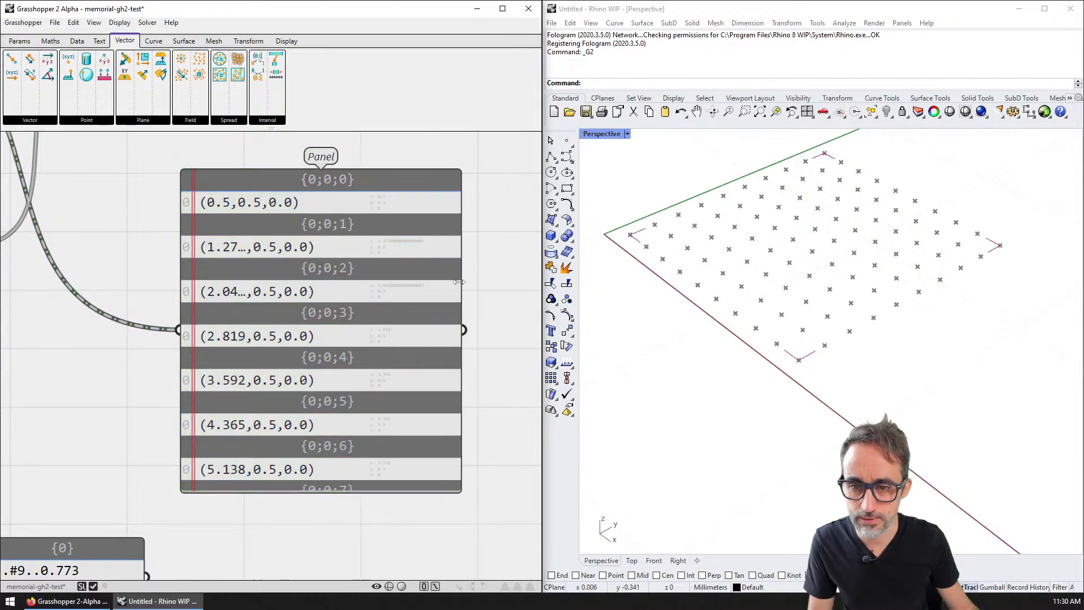
{"action": "scroll", "coordinate": [367, 355], "scroll_direction": "down", "scroll_amount": 1}
{"action": "scroll", "coordinate": [363, 356], "scroll_direction": "up", "scroll_amount": 1}
{"action": "scroll", "coordinate": [320, 452], "scroll_direction": "up", "scroll_amount": 1}
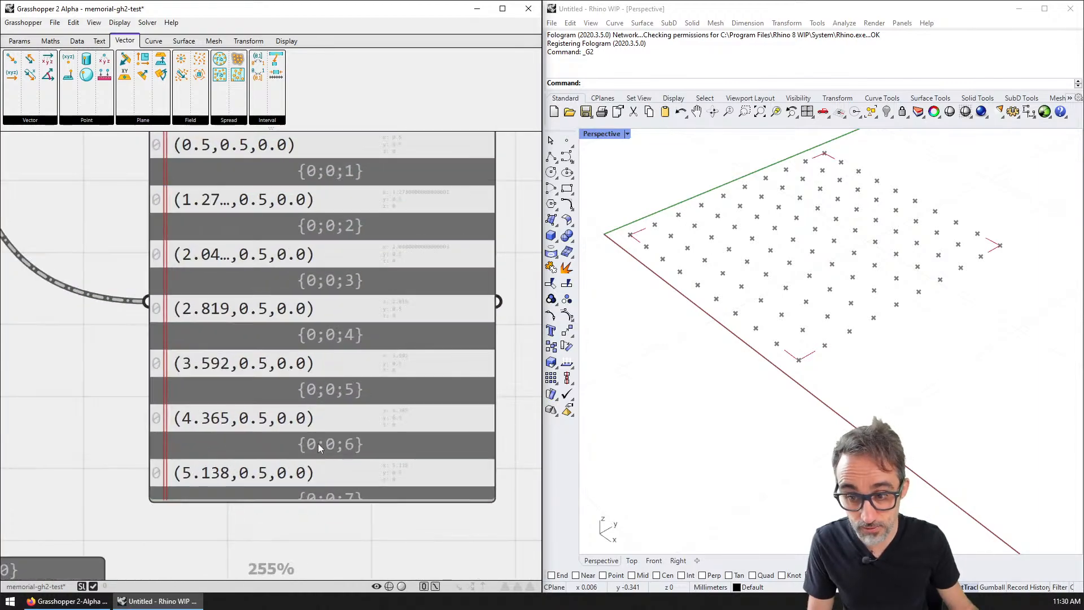
{"action": "scroll", "coordinate": [317, 443], "scroll_direction": "down", "scroll_amount": 1}
- Connect the second Move's Sh output to the panel instead, check its branches, and shorten the panel slightly
{"action": "right_click_drag", "start_coordinate": [200, 151], "coordinate": [280, 258]}
{"action": "scroll", "coordinate": [280, 257], "scroll_direction": "down", "scroll_amount": 1}
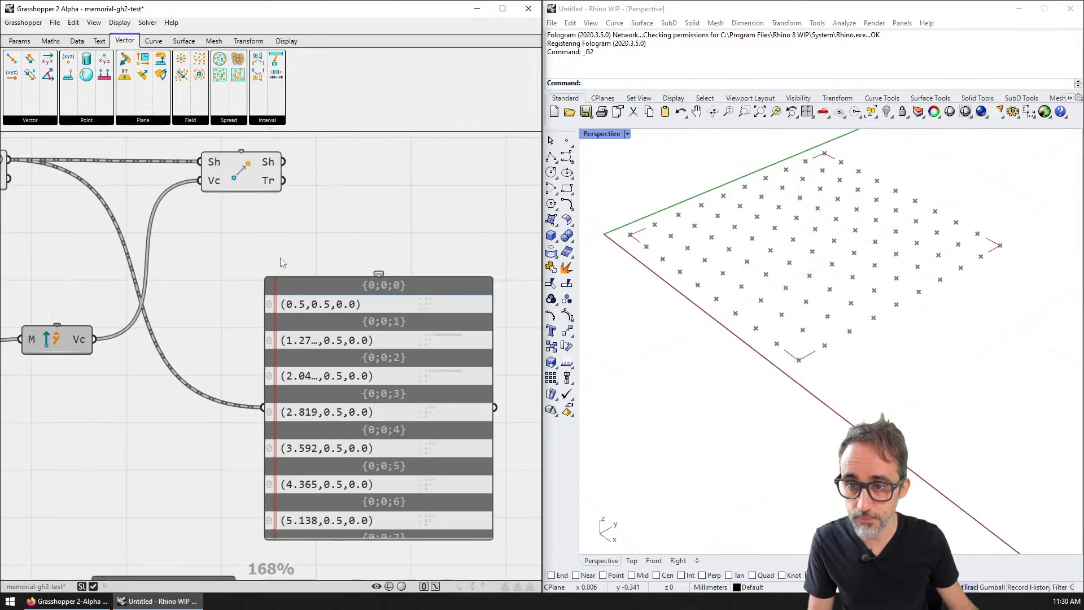
{"action": "left_click_drag", "start_coordinate": [283, 162], "coordinate": [263, 407]}
{"action": "right_click_drag", "start_coordinate": [356, 438], "coordinate": [288, 379]}
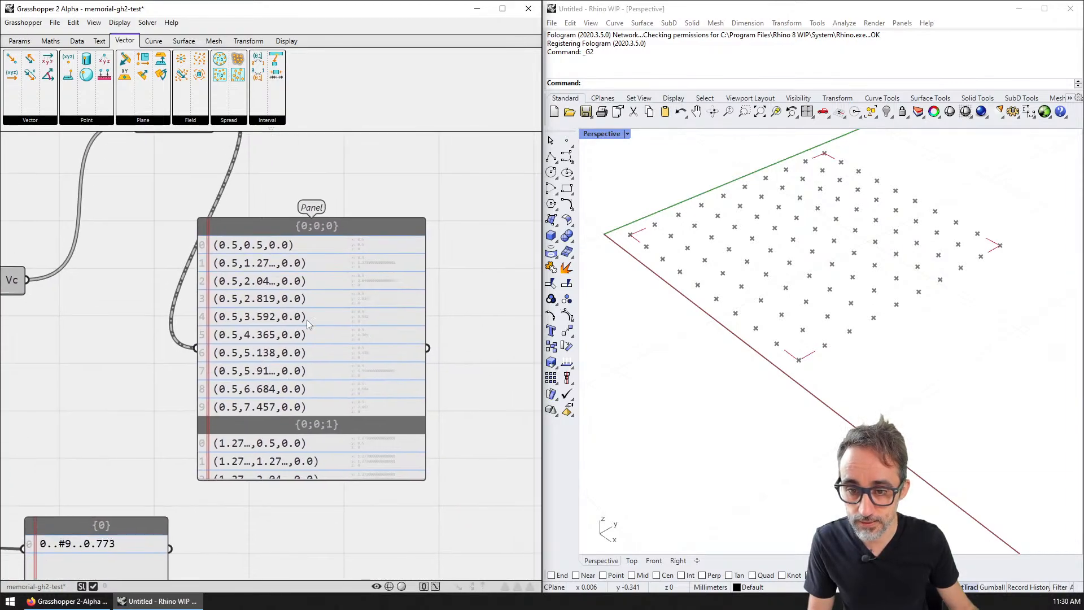
{"action": "scroll", "coordinate": [306, 319], "scroll_direction": "up", "scroll_amount": 3}
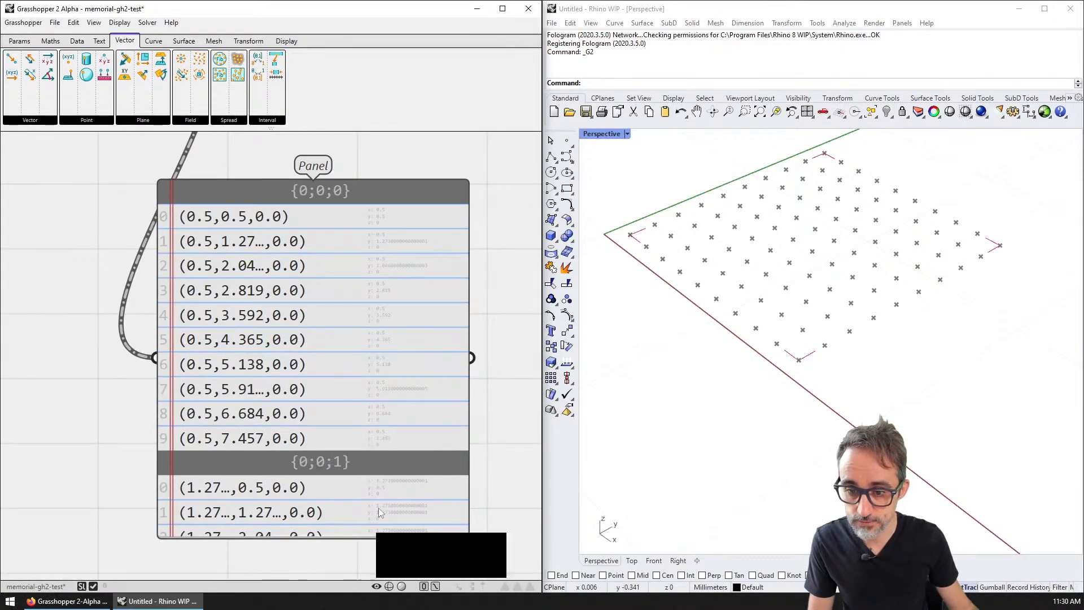
{"action": "scroll", "coordinate": [309, 530], "scroll_direction": "down", "scroll_amount": 1}
{"action": "mouse_move", "coordinate": [310, 530]}
{"action": "left_mouse_down"}
{"action": "mouse_move", "coordinate": [309, 553]}
{"action": "mouse_move", "coordinate": [309, 516]}
{"action": "left_mouse_up"}
- Insert a Graft Tree component between the first Move's Sh output and the second Move's Sh input
{"action": "right_click_drag", "start_coordinate": [261, 348], "coordinate": [347, 421]}
{"action": "scroll", "coordinate": [347, 420], "scroll_direction": "down", "scroll_amount": 2}
{"action": "right_click_drag", "start_coordinate": [233, 302], "coordinate": [348, 314]}
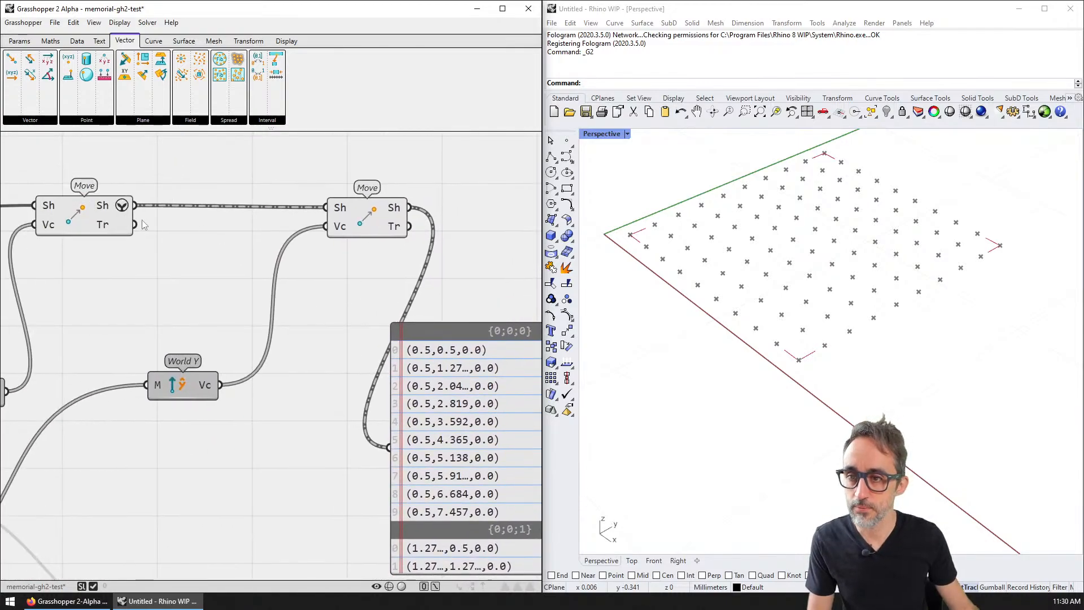
{"action": "left_click", "coordinate": [77, 42]}
{"action": "left_click", "coordinate": [165, 123]}
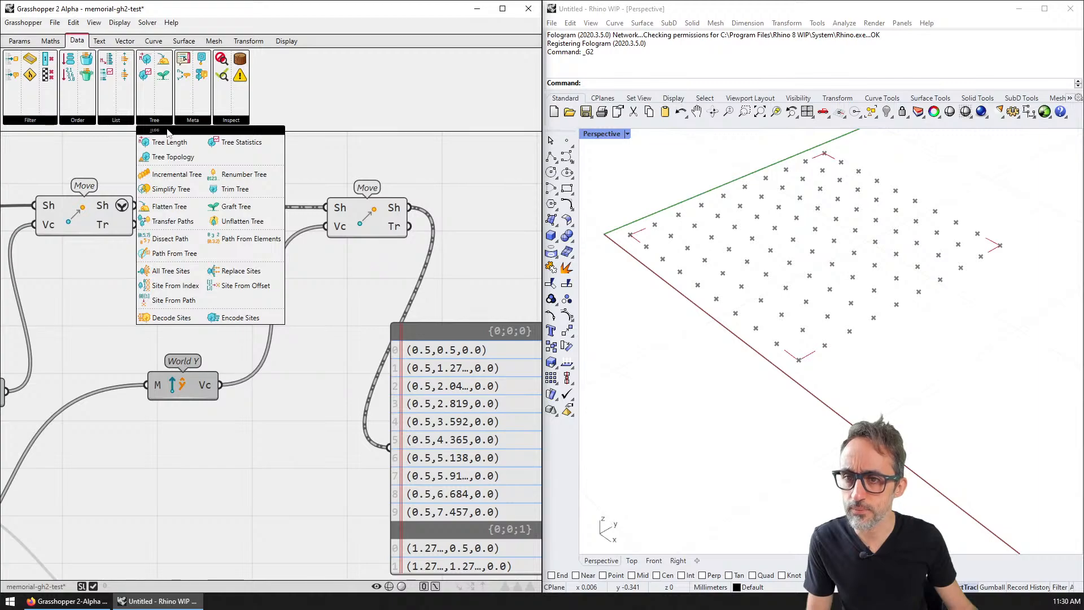
{"action": "left_click_drag", "start_coordinate": [233, 207], "coordinate": [237, 179]}
{"action": "left_click_drag", "start_coordinate": [136, 205], "coordinate": [192, 171]}
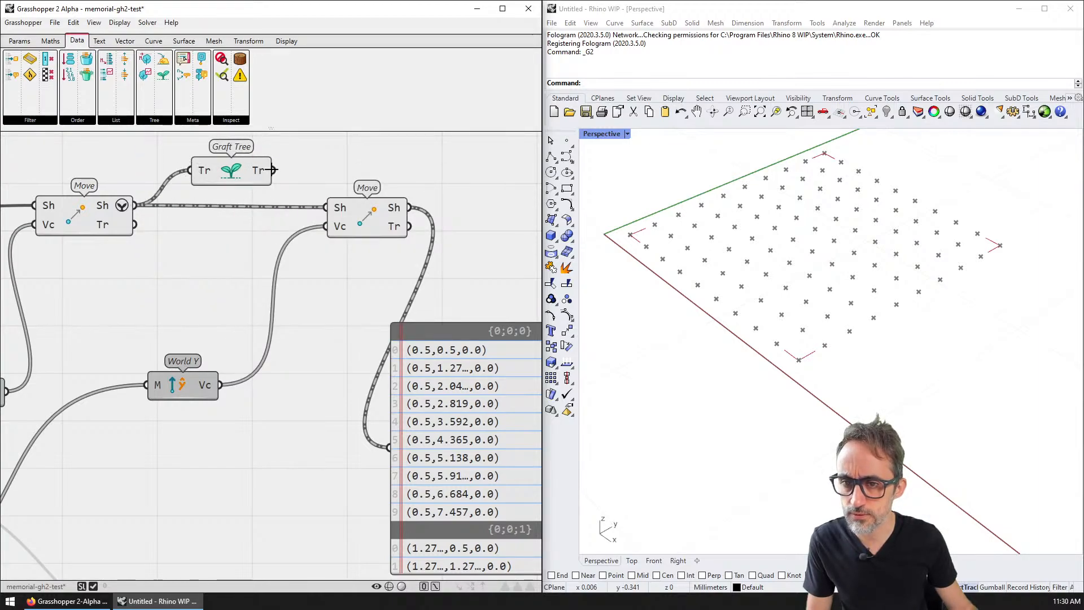
{"action": "left_click_drag", "start_coordinate": [336, 209], "coordinate": [332, 208]}
{"action": "left_click_drag", "start_coordinate": [232, 171], "coordinate": [241, 213]}
- Remove the Graft modifier from the first Move's Sh output and line up Graft Tree and the second Move
{"action": "right_click", "coordinate": [122, 205]}
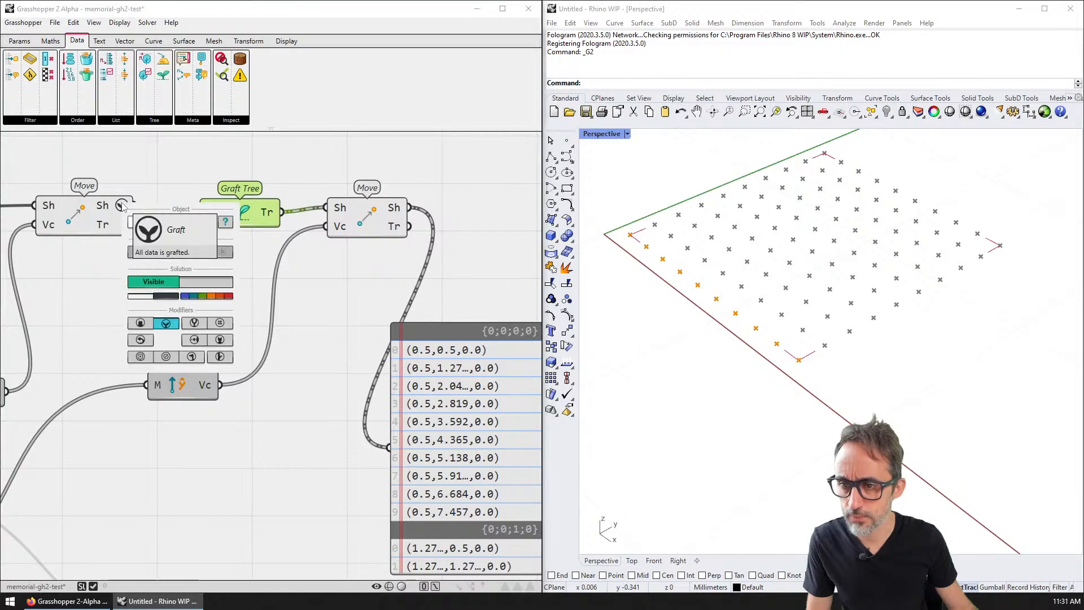
{"action": "left_click", "coordinate": [165, 324]}
{"action": "left_click", "coordinate": [176, 156]}
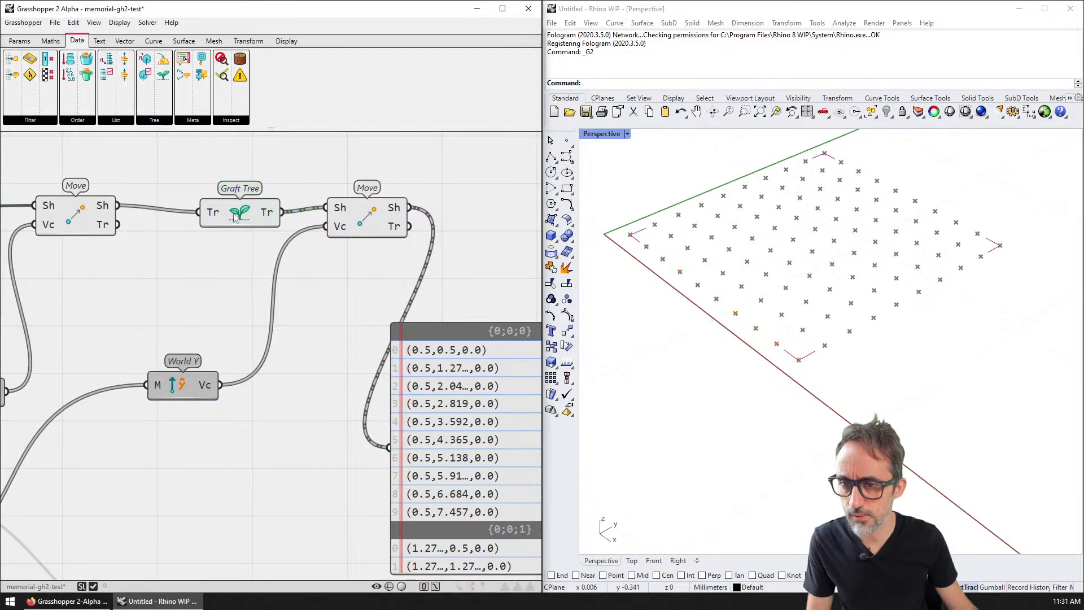
{"action": "left_click_drag", "start_coordinate": [235, 216], "coordinate": [227, 208]}
{"action": "left_click_drag", "start_coordinate": [364, 218], "coordinate": [379, 214]}
- Set the World X range's step-count slider to 8 and leave the World Y range's count at 9
{"action": "right_click_drag", "start_coordinate": [480, 271], "coordinate": [355, 236]}
{"action": "scroll", "coordinate": [355, 236], "scroll_direction": "down", "scroll_amount": 2}
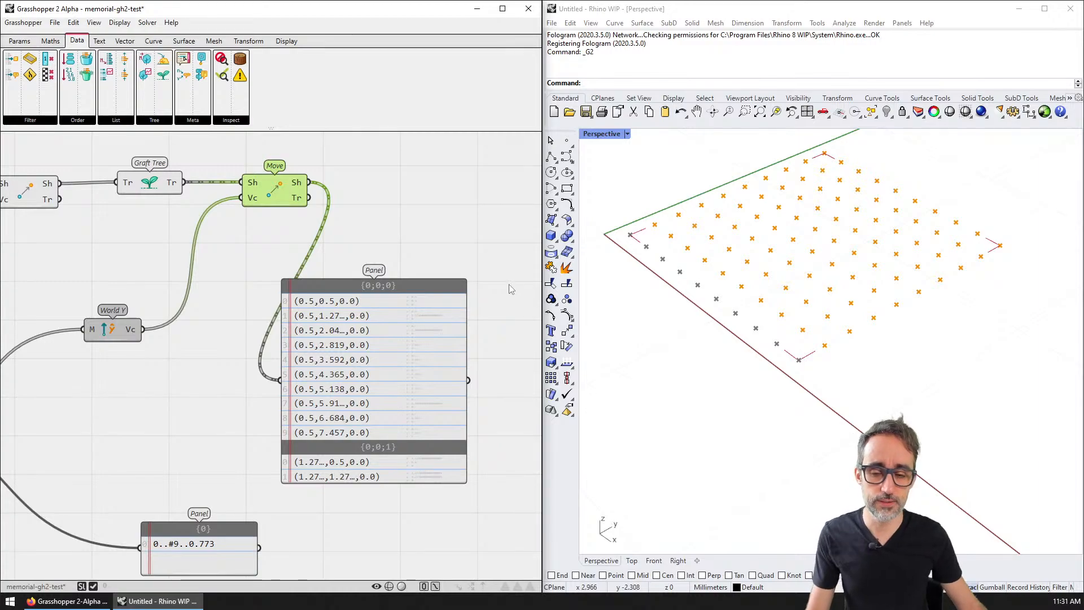
{"action": "right_click_drag", "start_coordinate": [169, 356], "coordinate": [372, 338]}
{"action": "scroll", "coordinate": [370, 317], "scroll_direction": "down", "scroll_amount": 4}
{"action": "right_click_drag", "start_coordinate": [119, 322], "coordinate": [356, 322]}
{"action": "scroll", "coordinate": [355, 320], "scroll_direction": "up", "scroll_amount": 4}
{"action": "right_click_drag", "start_coordinate": [34, 322], "coordinate": [284, 328]}
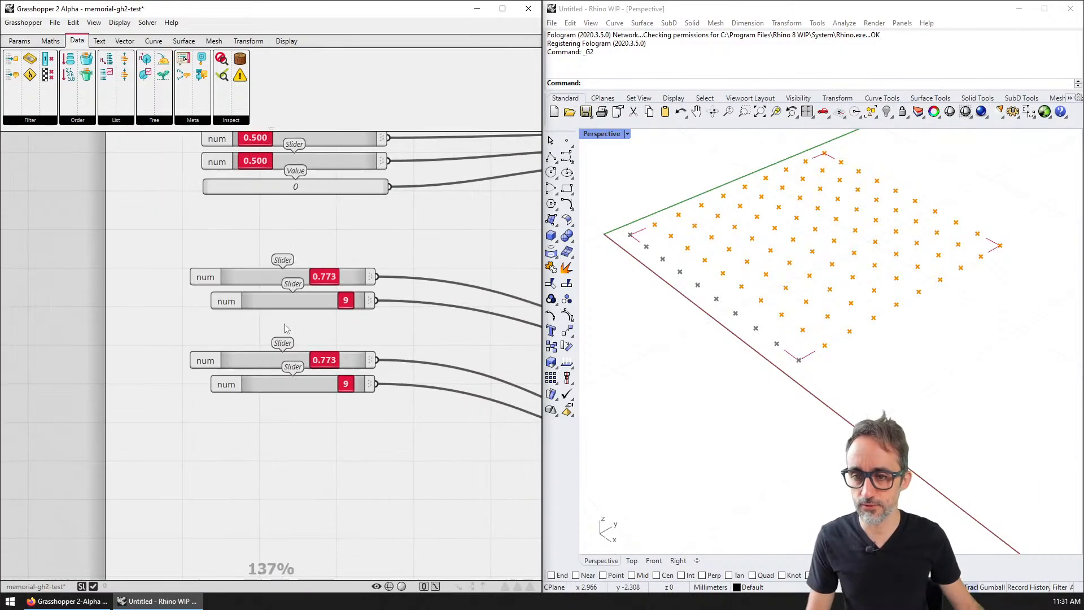
{"action": "mouse_move", "coordinate": [348, 302]}
{"action": "left_mouse_down"}
{"action": "mouse_move", "coordinate": [313, 305]}
{"action": "mouse_move", "coordinate": [333, 305]}
{"action": "left_mouse_up"}
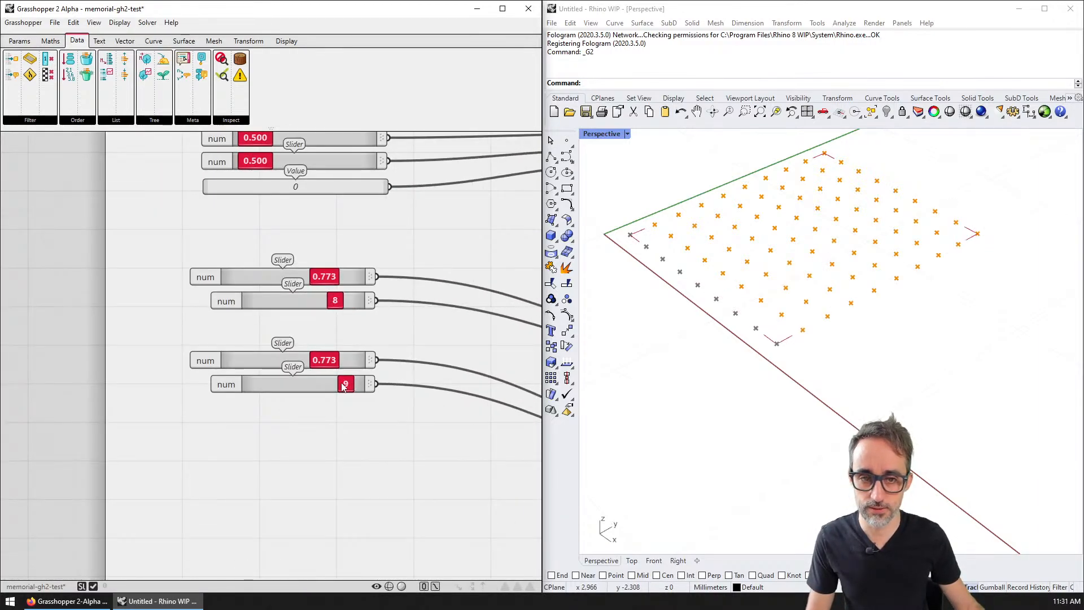
{"action": "mouse_move", "coordinate": [342, 387]}
{"action": "left_mouse_down"}
{"action": "mouse_move", "coordinate": [252, 386]}
{"action": "mouse_move", "coordinate": [347, 388]}
{"action": "left_mouse_up"}
- Shift the point coordinates panel slightly to the right, below the second Move component
{"action": "right_click_drag", "start_coordinate": [454, 276], "coordinate": [234, 309]}
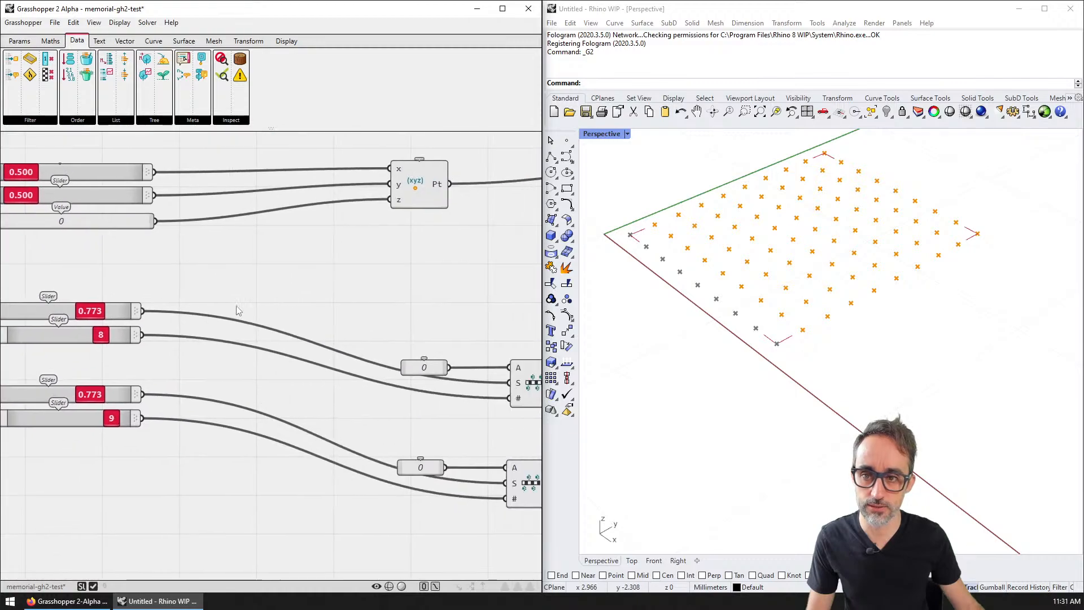
{"action": "scroll", "coordinate": [237, 309], "scroll_direction": "down", "scroll_amount": 4}
{"action": "right_click_drag", "start_coordinate": [414, 318], "coordinate": [9, 292]}
{"action": "left_click_drag", "start_coordinate": [403, 305], "coordinate": [428, 303]}
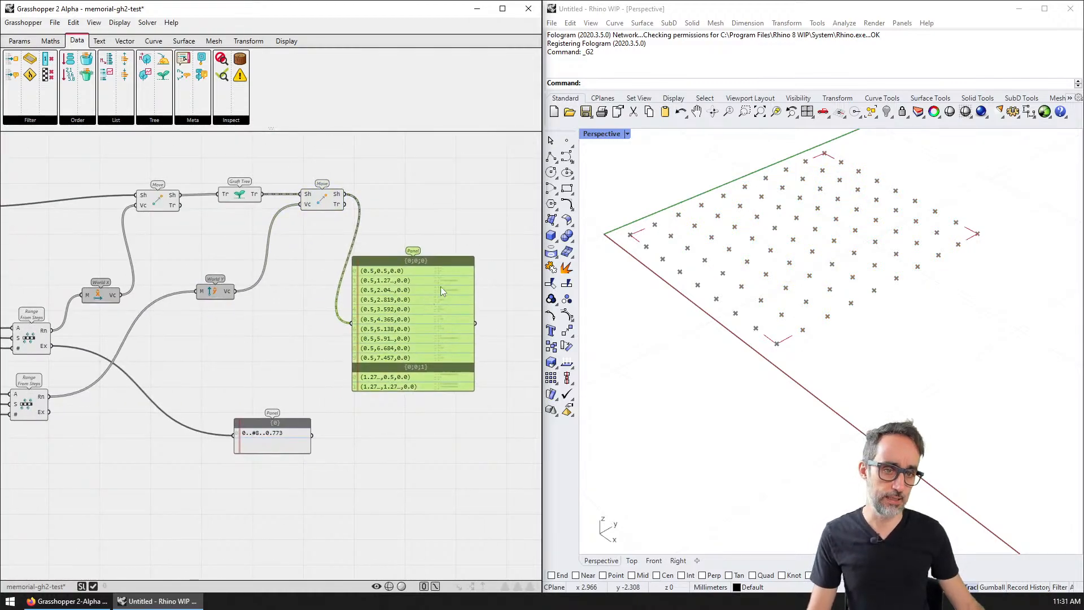
- Switch to Rhino, maximize its window, minimize Grasshopper, and bring the point grid into view
{"action": "right_click_drag", "start_coordinate": [641, 278], "coordinate": [744, 333], "text": "shift"}
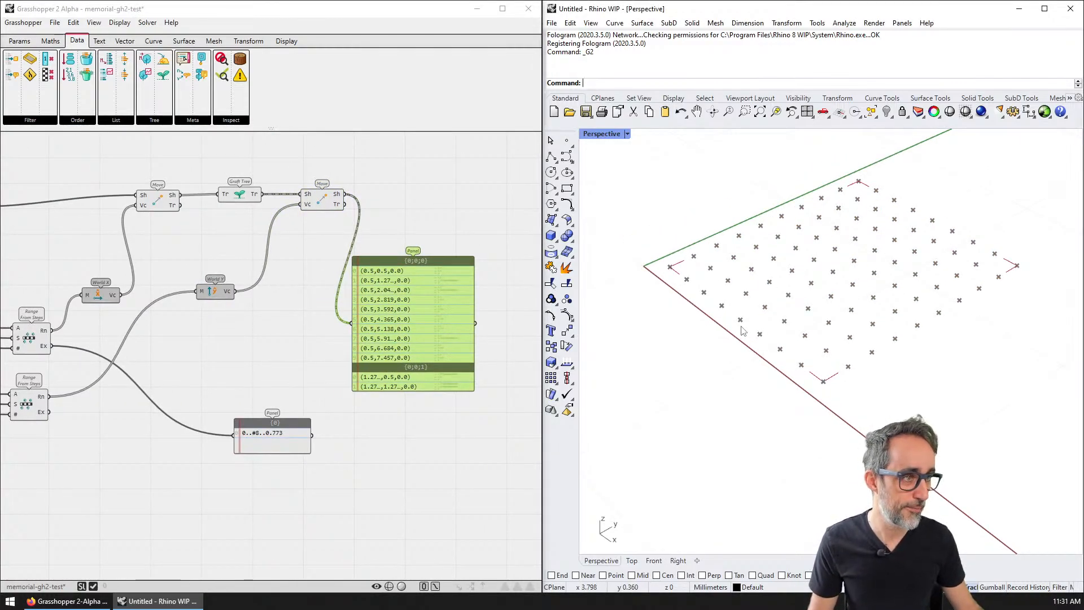
{"action": "left_click", "coordinate": [1044, 8]}
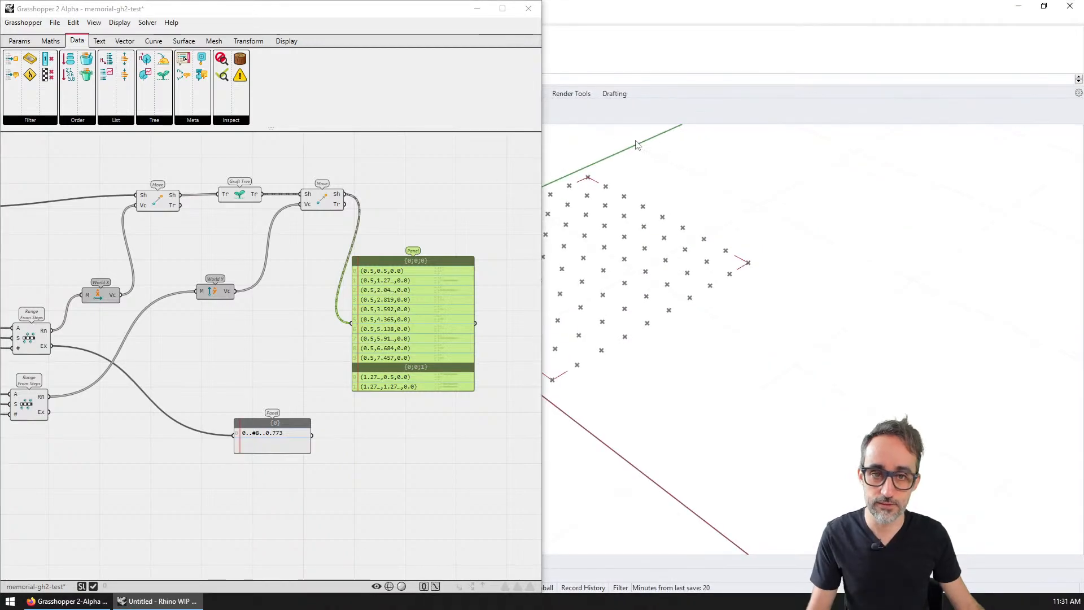
{"action": "left_click", "coordinate": [477, 9]}
{"action": "right_click_drag", "start_coordinate": [511, 237], "coordinate": [499, 341]}
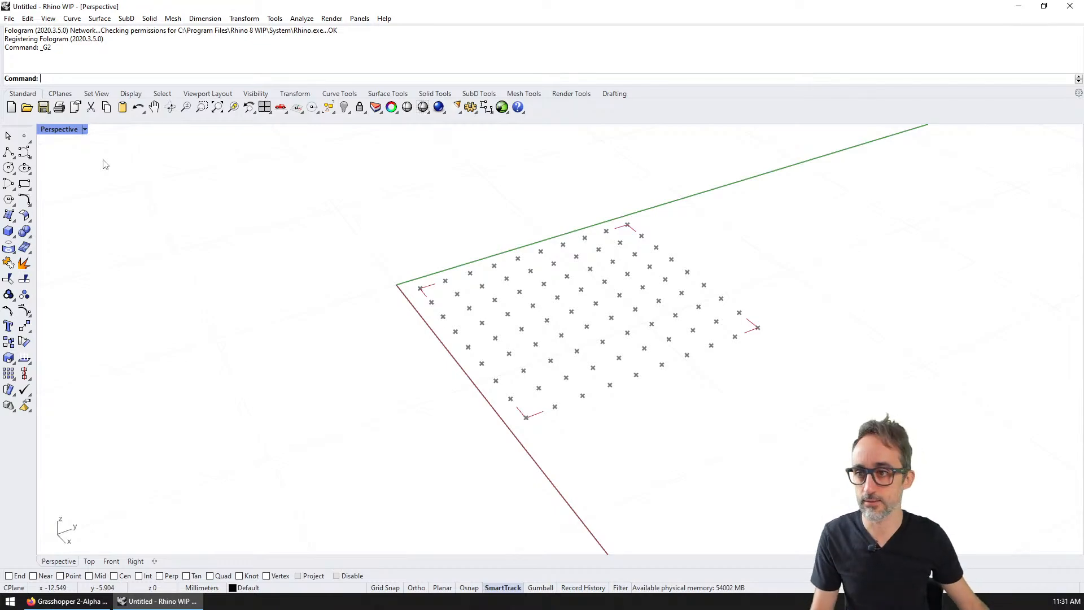
- Switch Rhino to the four-viewport layout and frame the points in the Right view
{"action": "double_click", "coordinate": [58, 129]}
{"action": "left_click", "coordinate": [661, 424]}
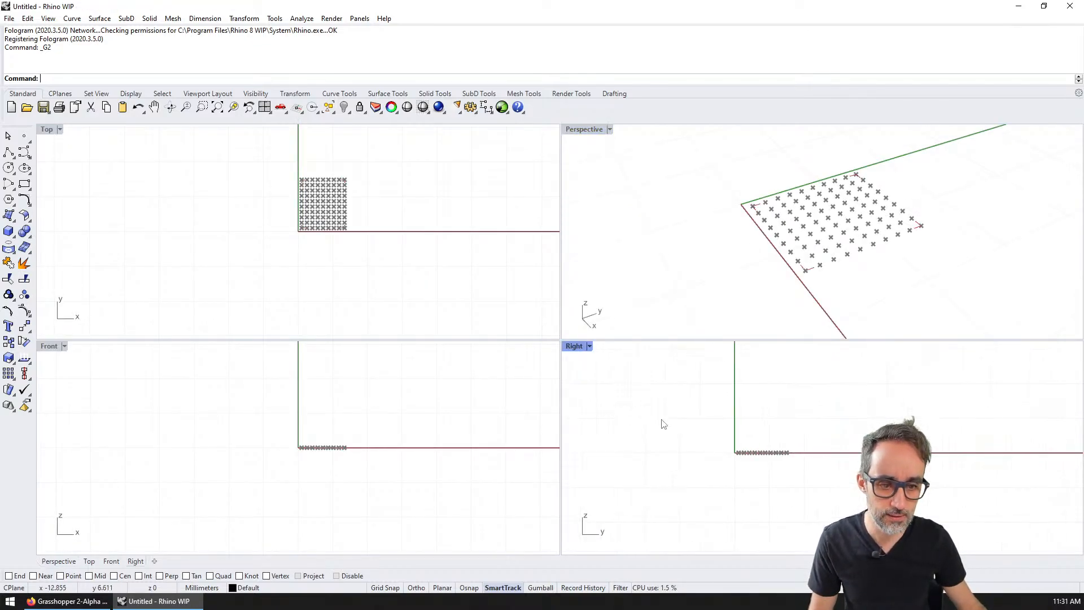
{"action": "right_click_drag", "start_coordinate": [798, 450], "coordinate": [634, 438]}
{"action": "scroll", "coordinate": [634, 439], "scroll_direction": "up", "scroll_amount": 2}
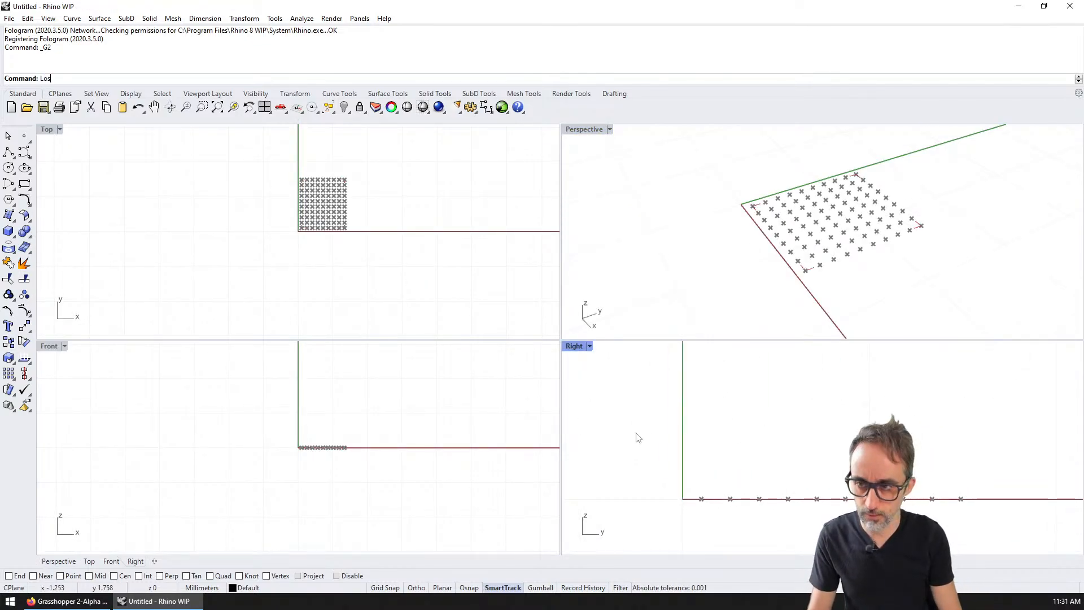
- Draw a wavy degree 3 control-point curve with four points above the grid in the Right view
{"action": "type", "text": "Curve"}
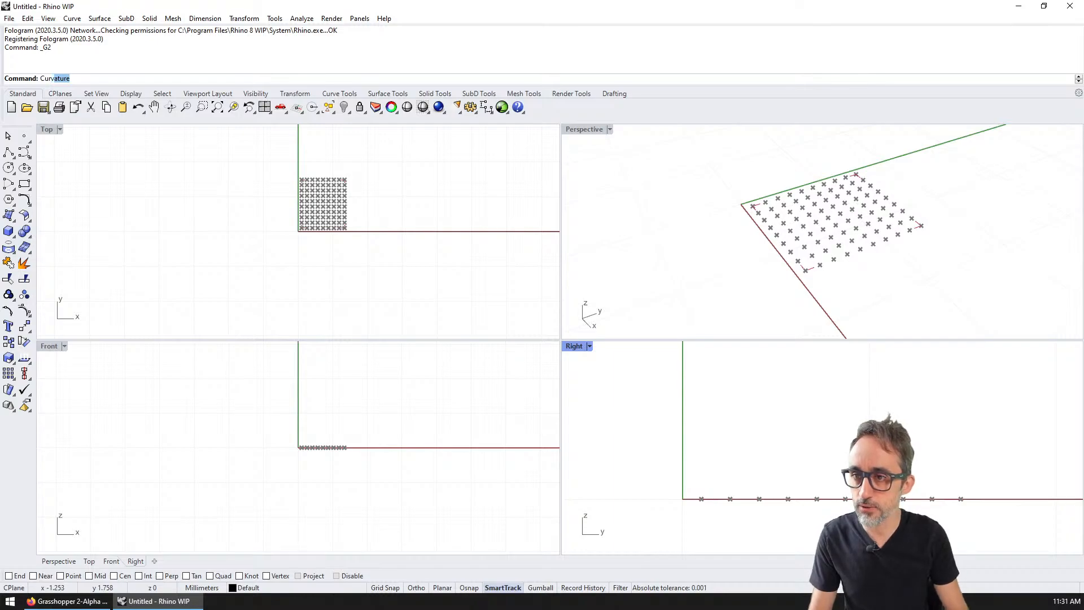
{"action": "key", "text": "Return"}
{"action": "left_click", "coordinate": [653, 472]}
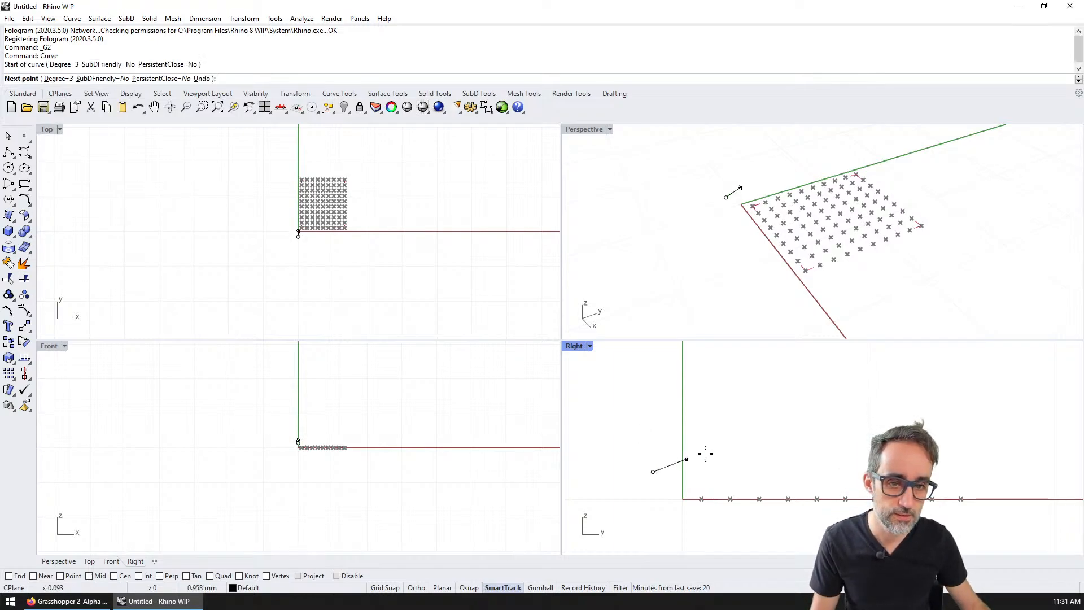
{"action": "left_click", "coordinate": [736, 442]}
{"action": "left_click", "coordinate": [847, 476]}
{"action": "left_click", "coordinate": [983, 441]}
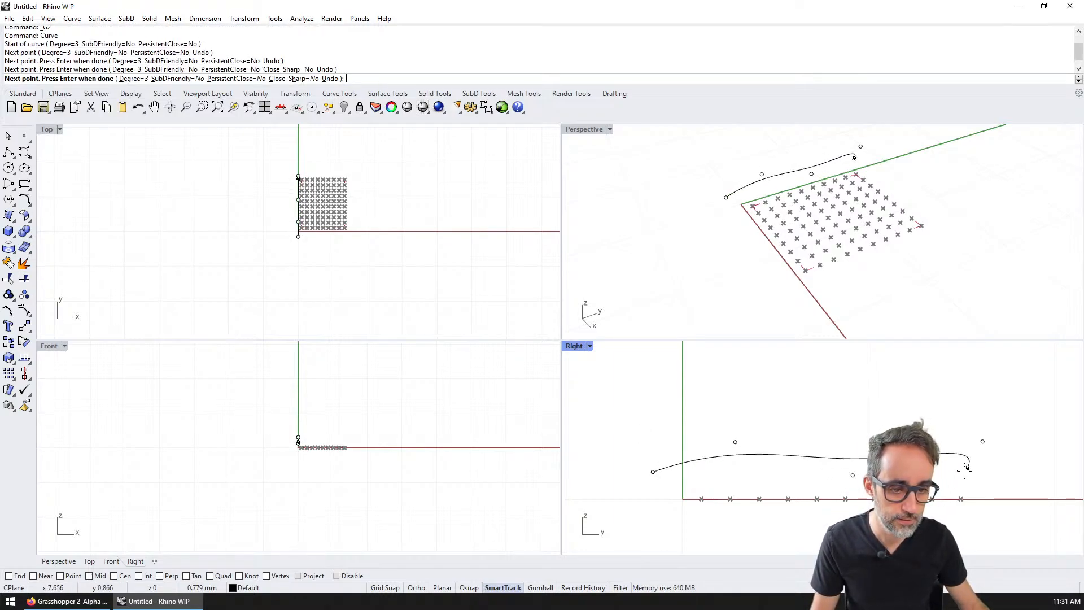
{"action": "key", "text": "Return"}
- Draw a second four-point degree 3 curve just below the first in the Right view, undoing one misplaced point
{"action": "key", "text": "Return"}
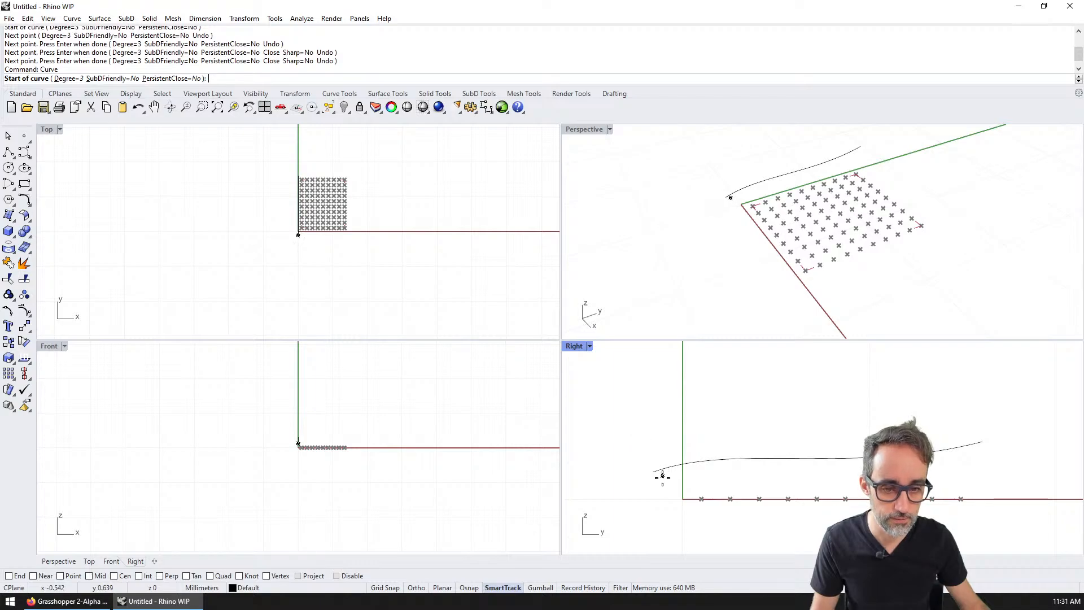
{"action": "left_click", "coordinate": [655, 481]}
{"action": "left_click", "coordinate": [737, 468]}
{"action": "left_click", "coordinate": [772, 525]}
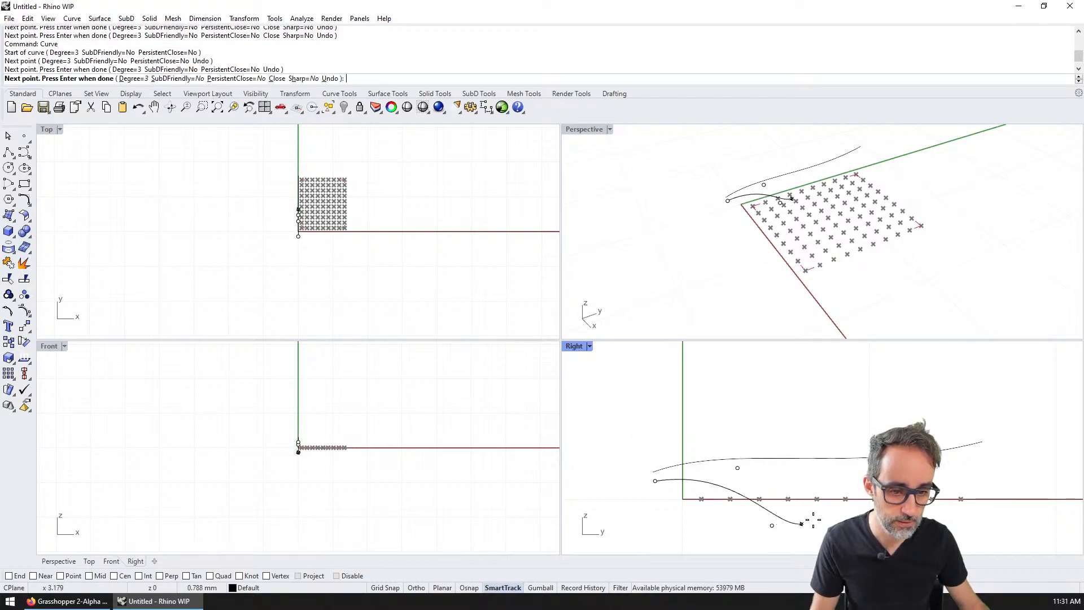
{"action": "left_click", "coordinate": [892, 520]}
{"action": "key", "text": "ctrl+z"}
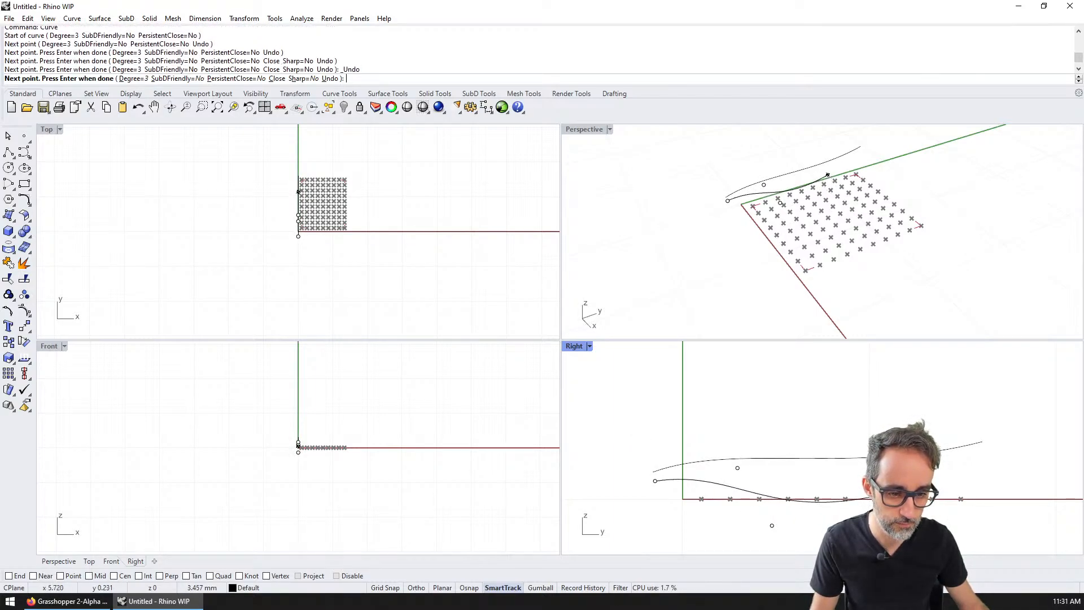
{"action": "left_click", "coordinate": [985, 462]}
{"action": "key", "text": "Return"}
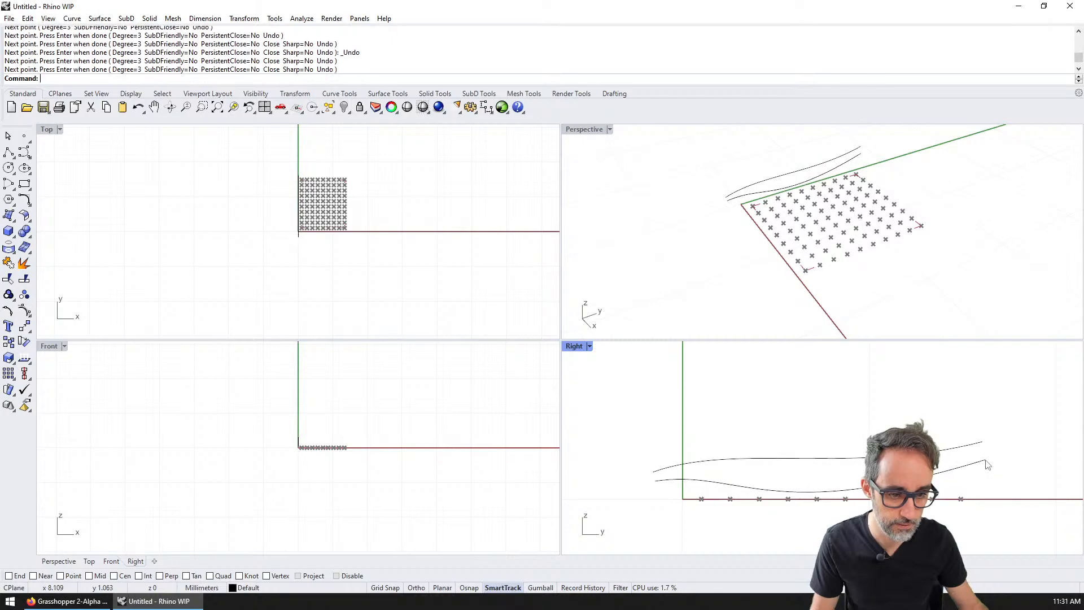
{"action": "key", "text": "Return"}
{"action": "left_click", "coordinate": [651, 464]}
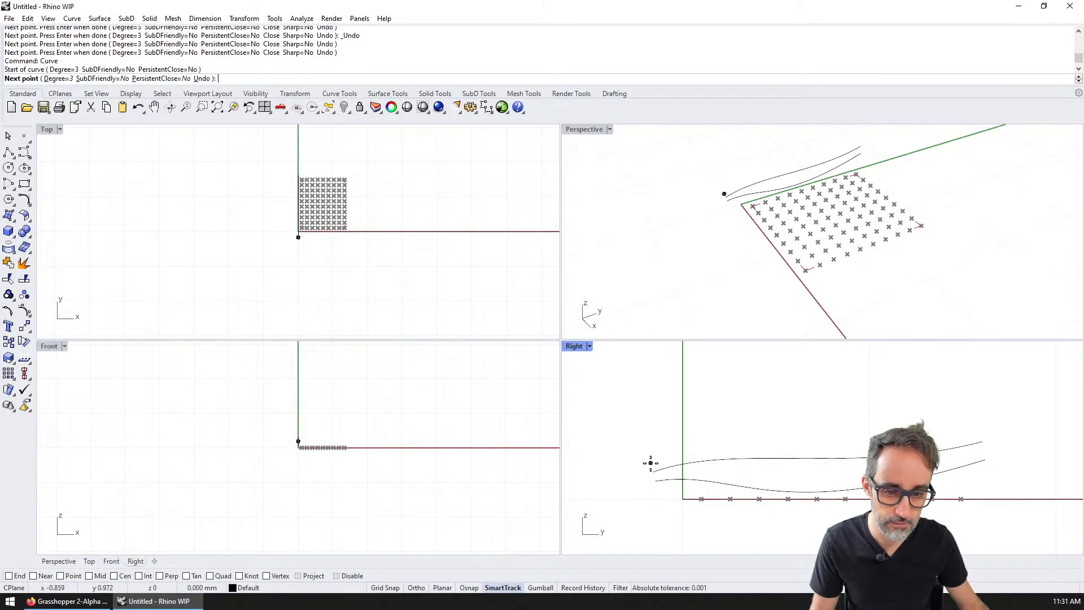
{"action": "left_click", "coordinate": [746, 459]}
{"action": "left_click", "coordinate": [817, 463]}
{"action": "left_click", "coordinate": [866, 469]}
{"action": "left_click", "coordinate": [921, 481]}
{"action": "left_click", "coordinate": [973, 490]}
{"action": "key", "text": "ctrl+z"}
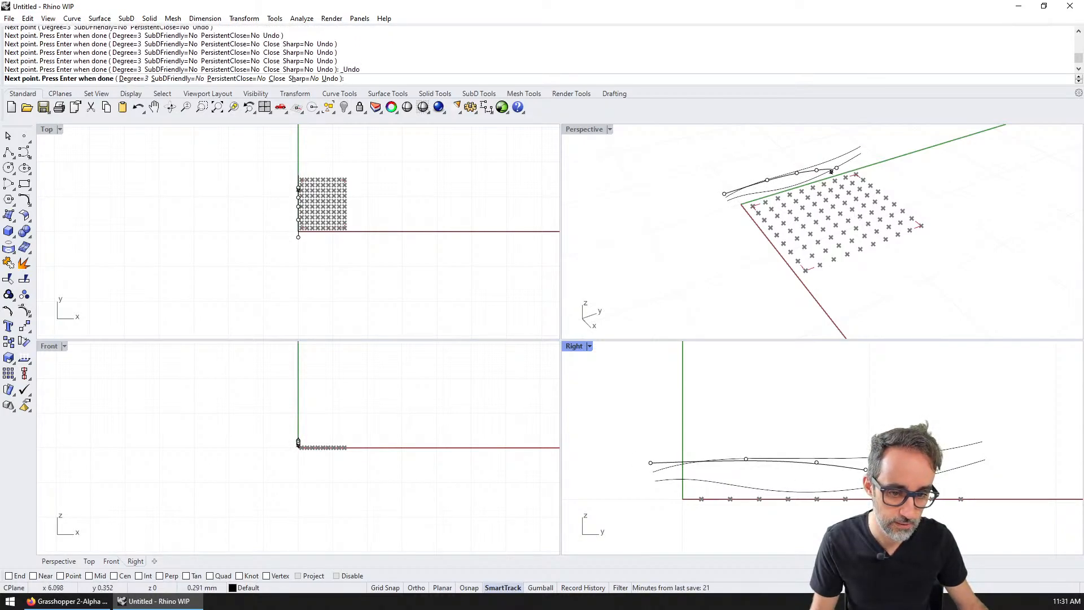
{"action": "key", "text": "Escape"}
- Draw a third degree 3 curve with nine points just above the grid in the Right view, arching down at its far end
{"action": "key", "text": "Return"}
{"action": "left_click", "coordinate": [654, 499]}
{"action": "left_click", "coordinate": [688, 496]}
{"action": "left_click", "coordinate": [738, 493]}
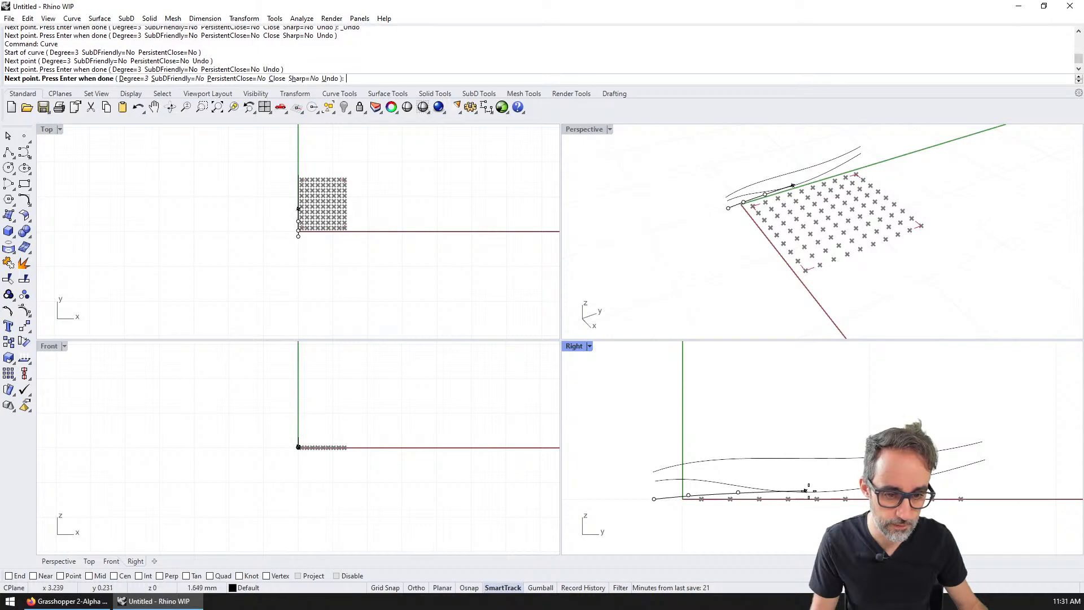
{"action": "left_click", "coordinate": [805, 490]}
{"action": "left_click", "coordinate": [865, 483]}
{"action": "left_click", "coordinate": [913, 472]}
{"action": "left_click", "coordinate": [955, 466]}
{"action": "left_click", "coordinate": [981, 486]}
{"action": "left_click", "coordinate": [989, 497]}
{"action": "key", "text": "Return"}
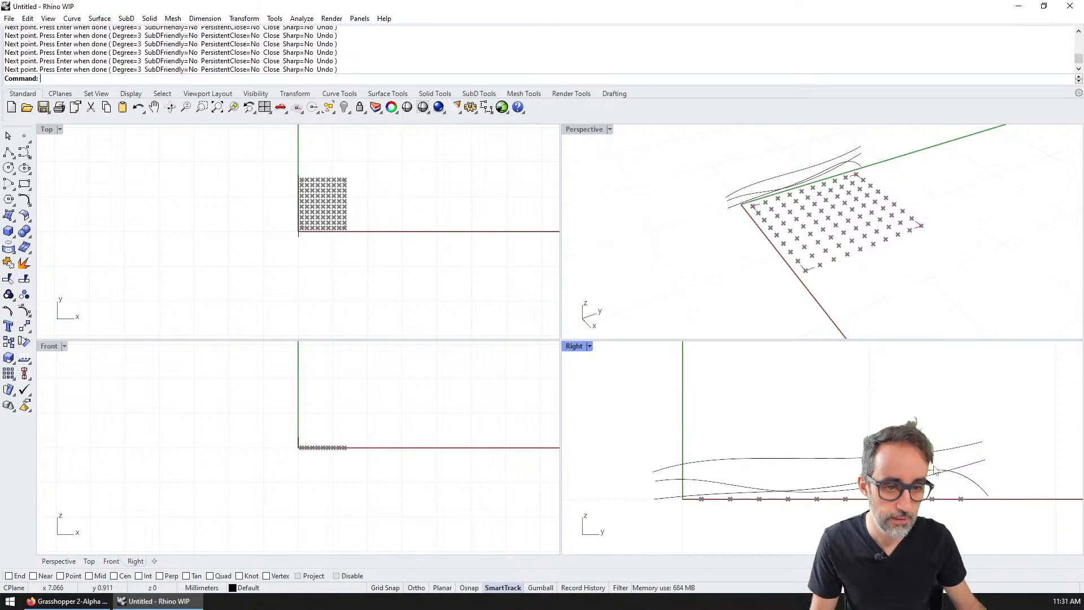
- Move the lowest curve past the grid's far X edge and the middle curve over the grid, using the Gumball for the middle curve
{"action": "left_click", "coordinate": [731, 204]}
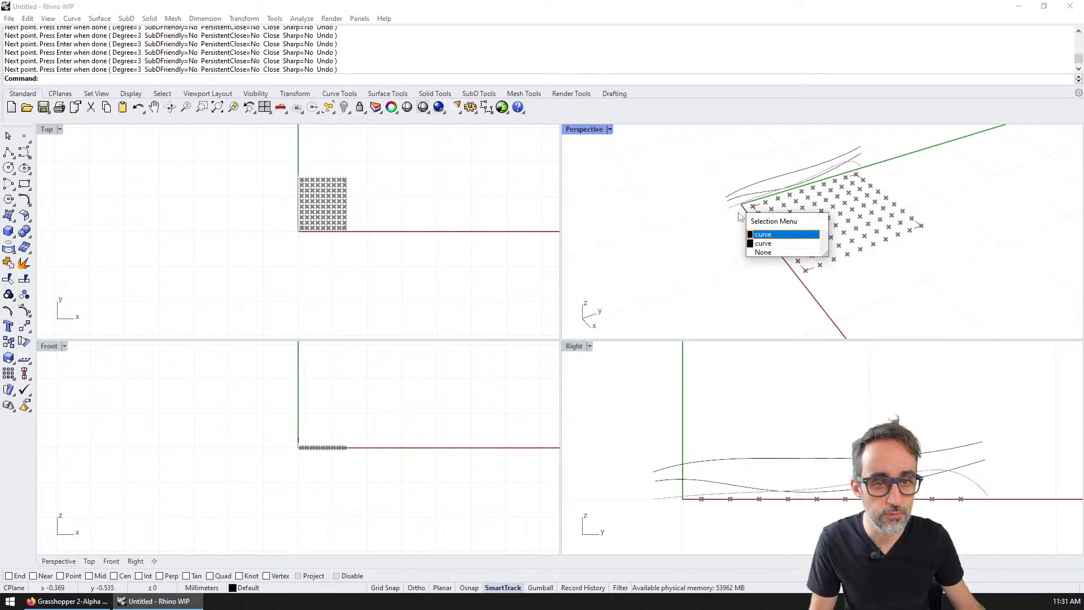
{"action": "left_click", "coordinate": [737, 212]}
{"action": "left_click_drag", "start_coordinate": [729, 211], "coordinate": [811, 316]}
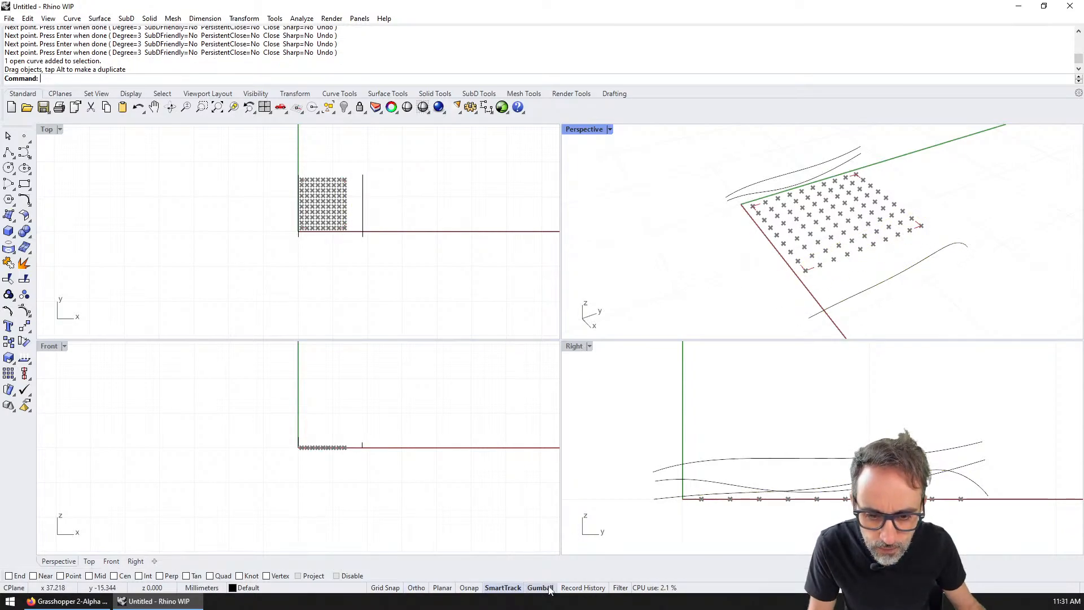
{"action": "left_click", "coordinate": [768, 190]}
{"action": "left_click_drag", "start_coordinate": [815, 200], "coordinate": [888, 263]}
{"action": "left_click", "coordinate": [606, 265]}
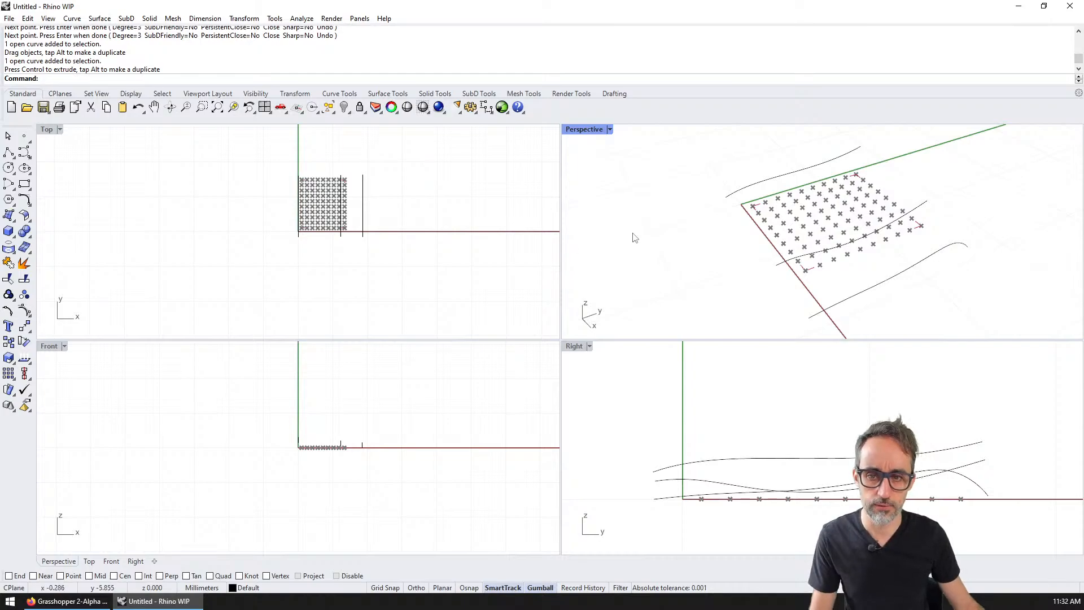
- Shift both moved curves back along X in the Top view, placing one over mid-grid and the other just beyond the grid's edge
{"action": "left_click_drag", "start_coordinate": [395, 181], "coordinate": [338, 232]}
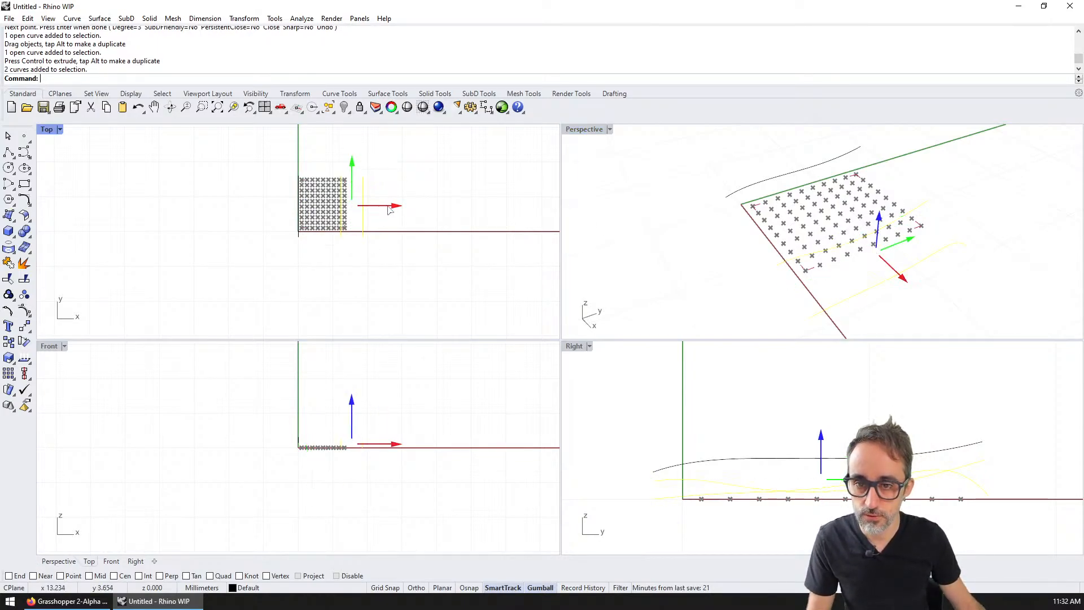
{"action": "left_click_drag", "start_coordinate": [390, 206], "coordinate": [357, 210]}
{"action": "left_click", "coordinate": [394, 189]}
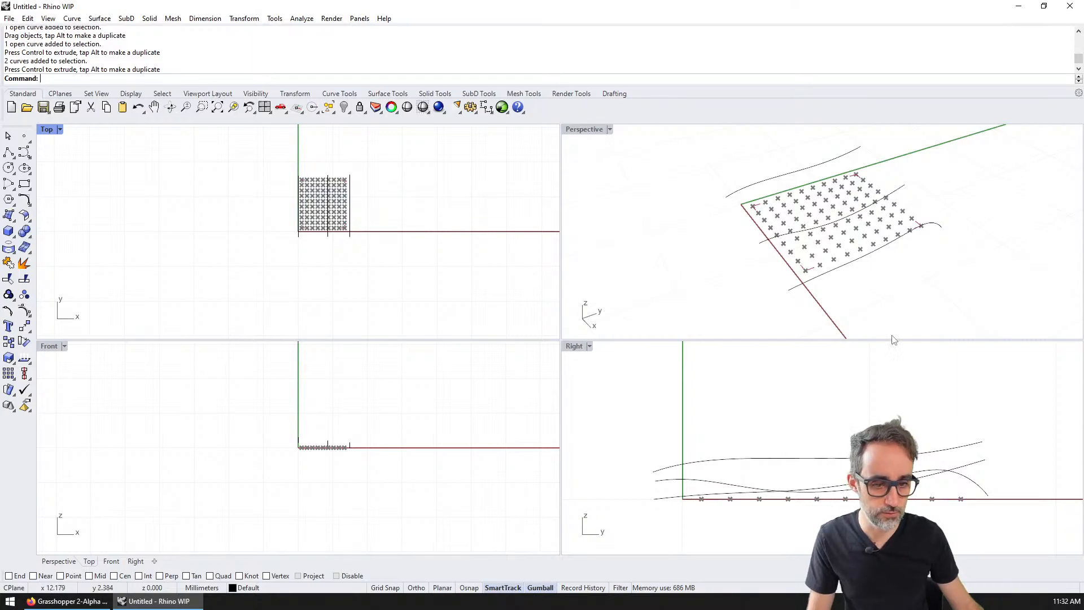
- Loft a surface through the three profile curves with Normal style and no cross-section simplification
{"action": "left_click", "coordinate": [795, 282]}
{"action": "key", "text": "Return"}
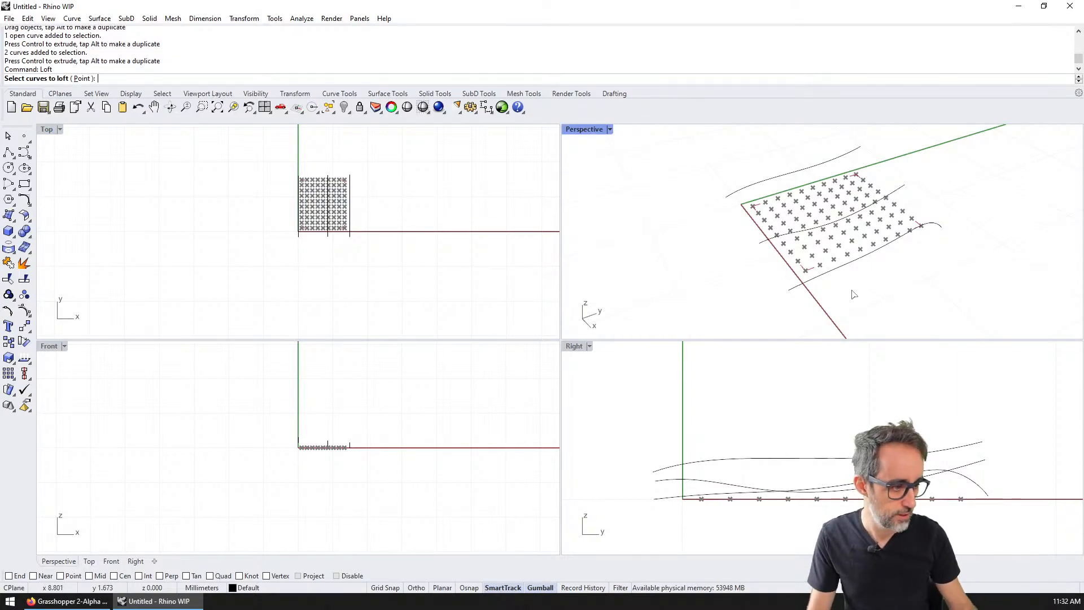
{"action": "left_click", "coordinate": [799, 276]}
{"action": "left_click", "coordinate": [773, 247]}
{"action": "left_click", "coordinate": [791, 174]}
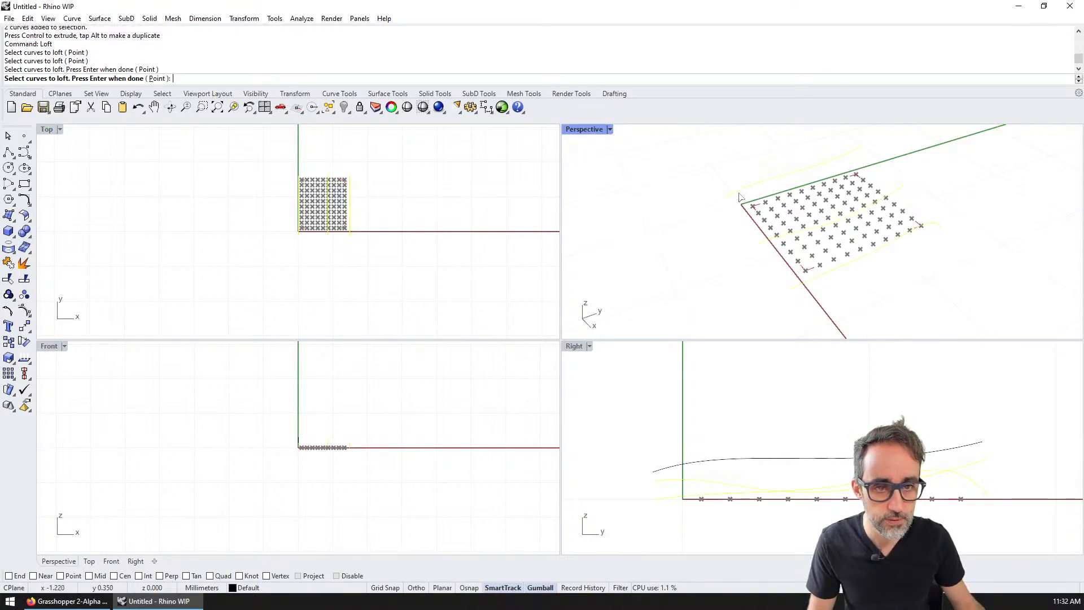
{"action": "key", "text": "Return"}
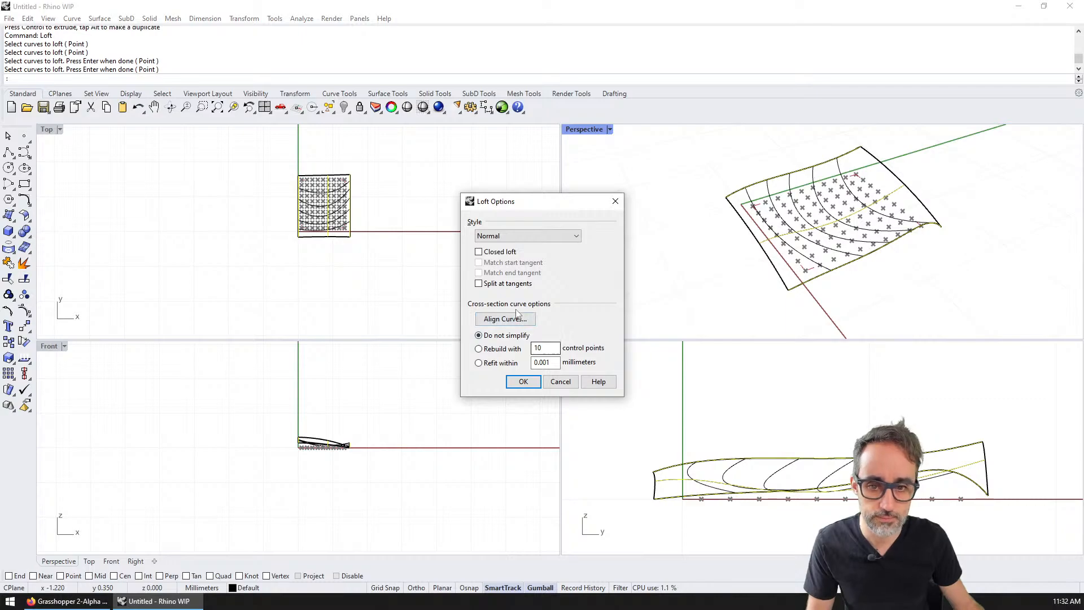
{"action": "left_click", "coordinate": [521, 382]}
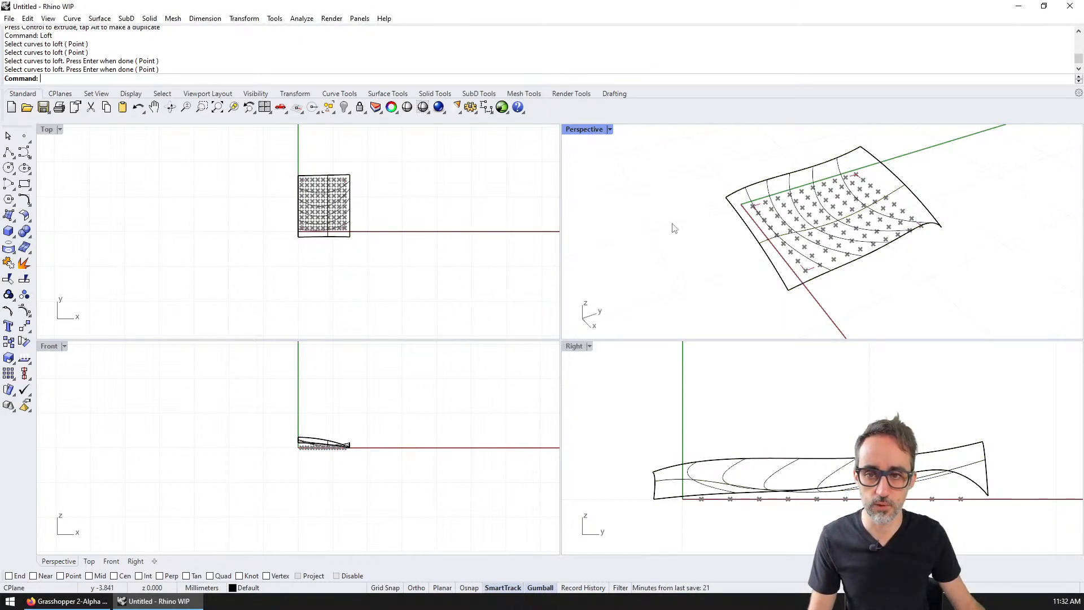
- Arrange Rhino side by side with the restored Grasshopper window and maximize the Perspective viewport
{"action": "key", "text": "super+Right"}
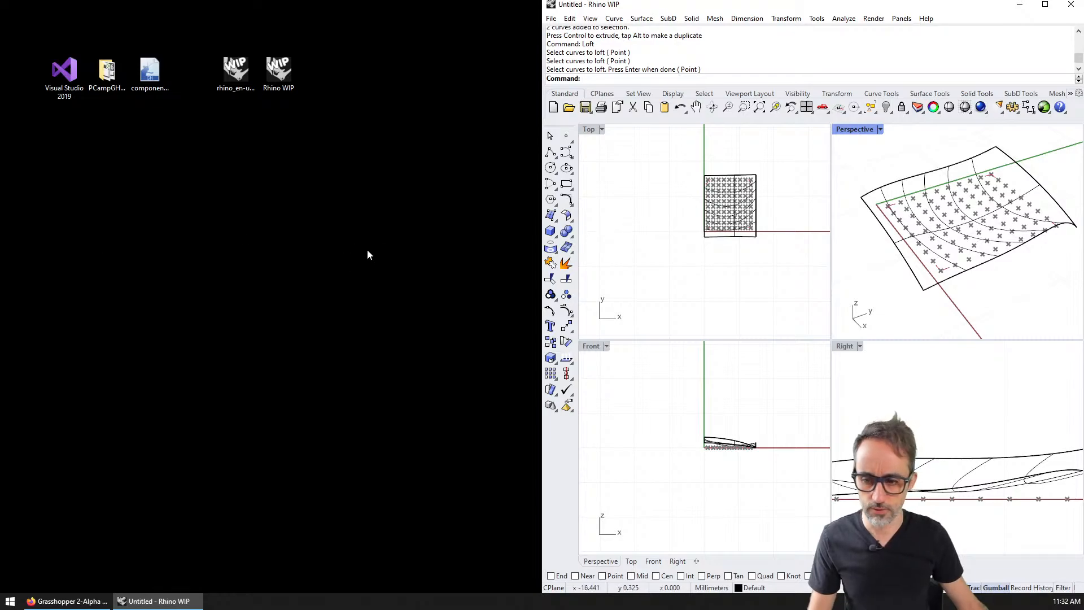
{"action": "left_click", "coordinate": [368, 255]}
{"action": "left_click", "coordinate": [1020, 5]}
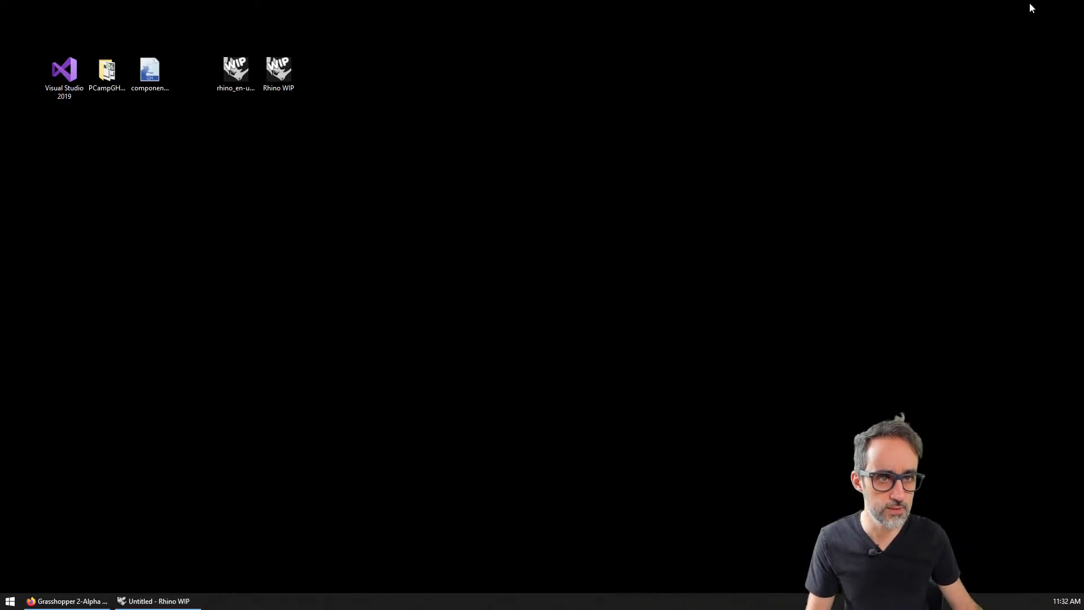
{"action": "left_click", "coordinate": [155, 601]}
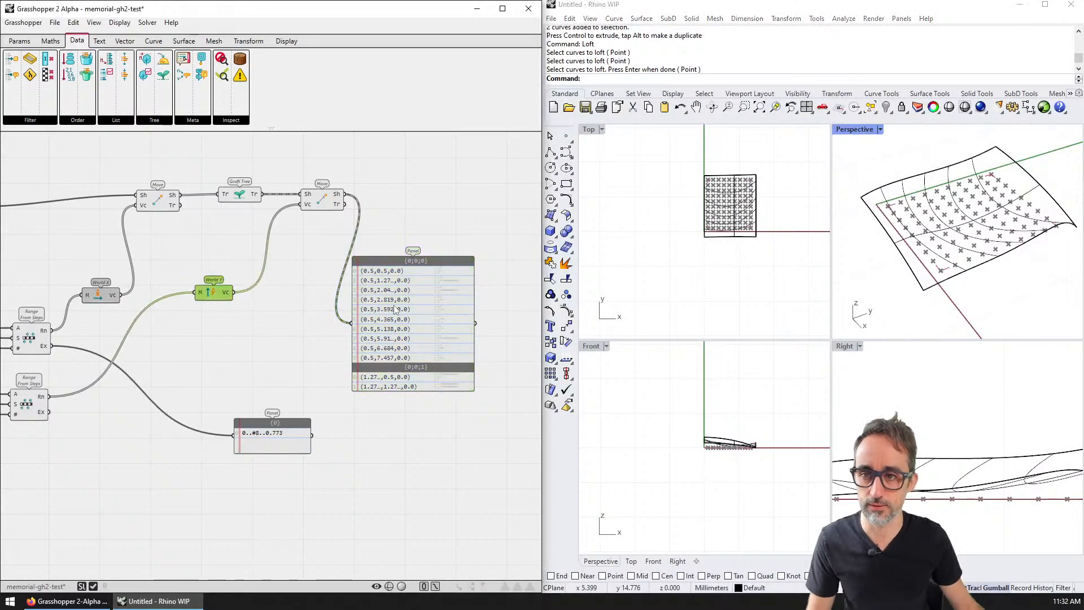
{"action": "double_click", "coordinate": [855, 129]}
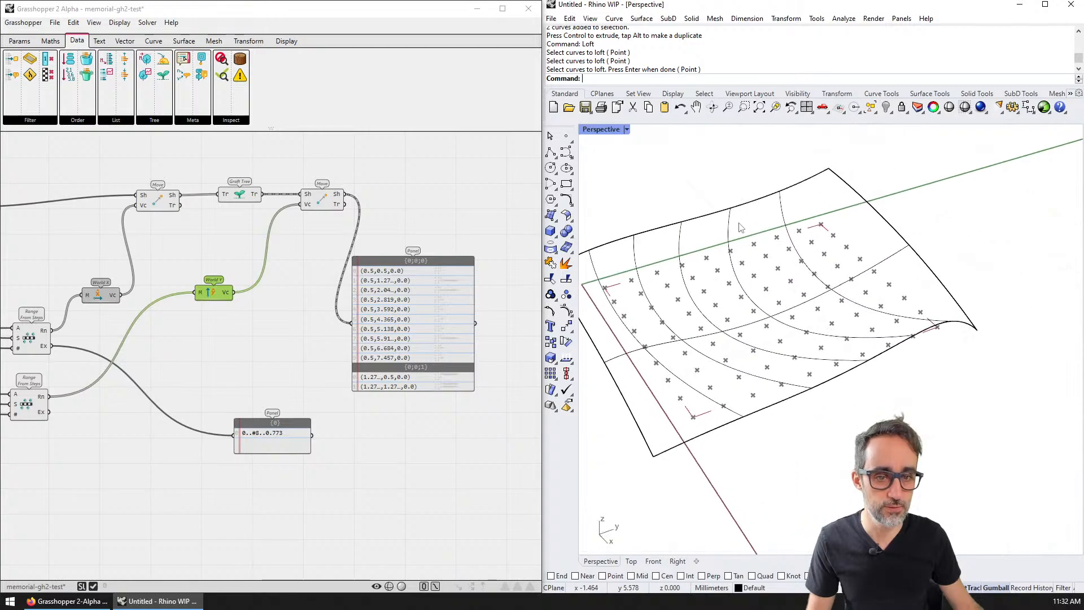
- Set the Perspective viewport's display mode to Ghosted, trying X-Ray as an alternative
{"action": "right_click_drag", "start_coordinate": [802, 225], "coordinate": [635, 164]}
{"action": "left_click", "coordinate": [602, 129]}
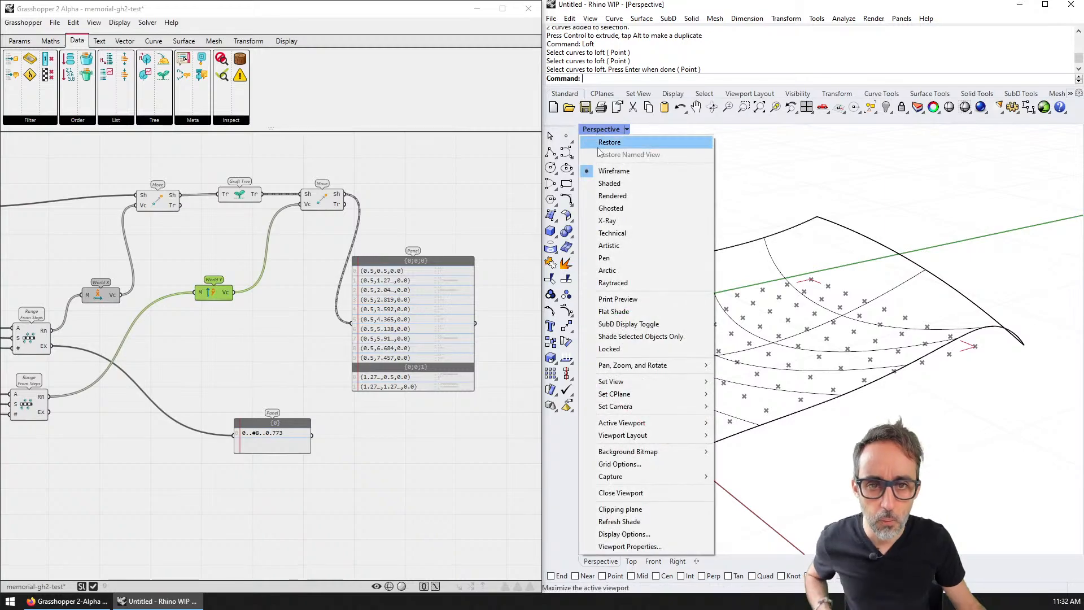
{"action": "left_click", "coordinate": [626, 209]}
{"action": "left_click", "coordinate": [602, 129]}
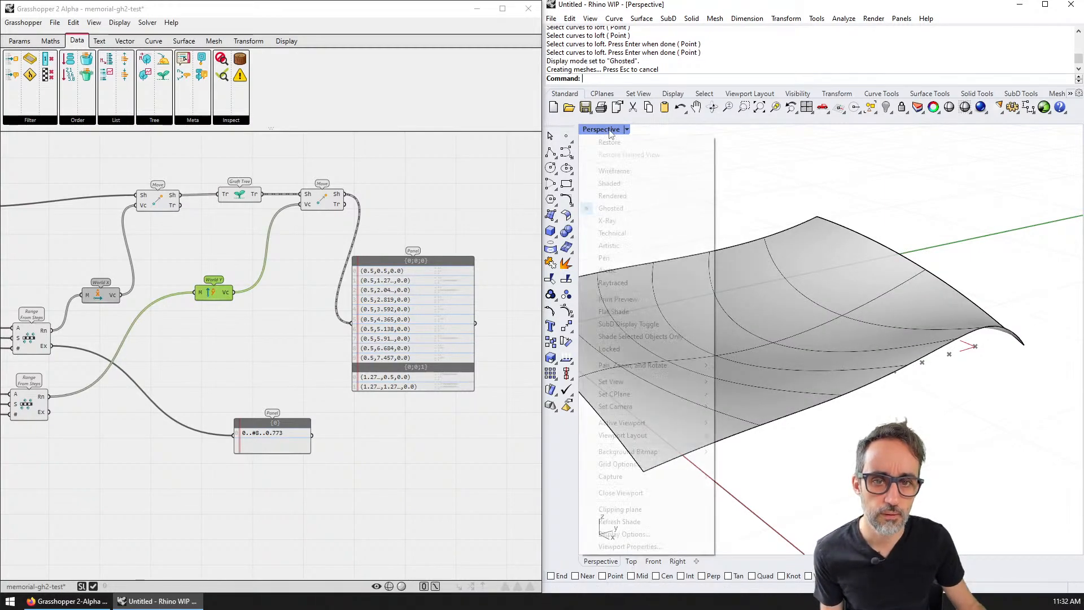
{"action": "left_click", "coordinate": [621, 218]}
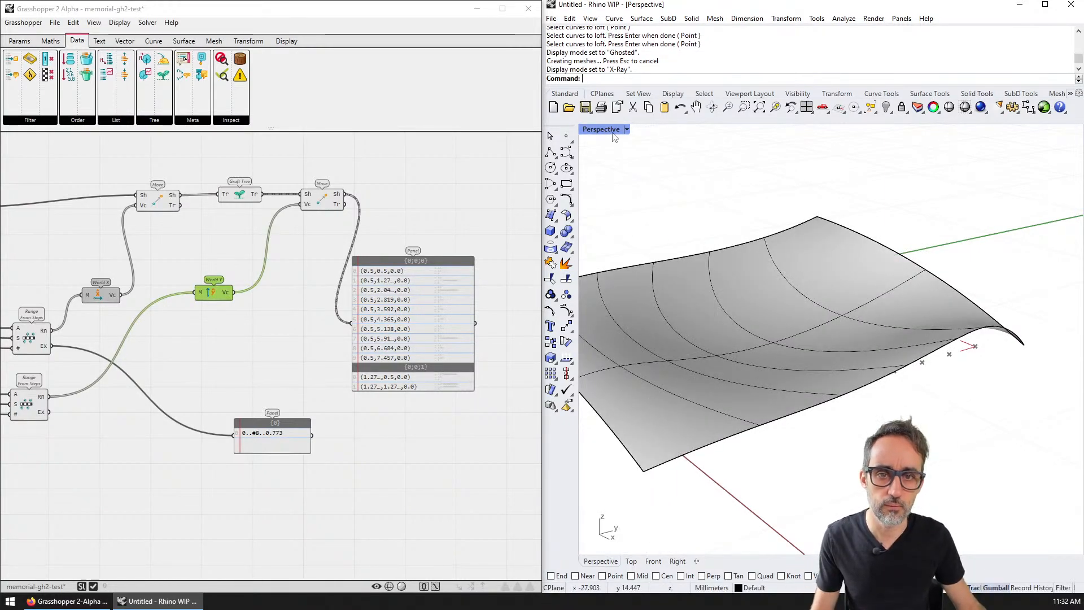
{"action": "left_click", "coordinate": [614, 131]}
{"action": "left_click", "coordinate": [625, 210]}
{"action": "mouse_move", "coordinate": [709, 273]}
{"action": "right_mouse_down"}
{"action": "mouse_move", "coordinate": [771, 350]}
{"action": "mouse_move", "coordinate": [817, 320]}
{"action": "mouse_move", "coordinate": [811, 336]}
{"action": "mouse_move", "coordinate": [808, 328]}
{"action": "right_mouse_up"}
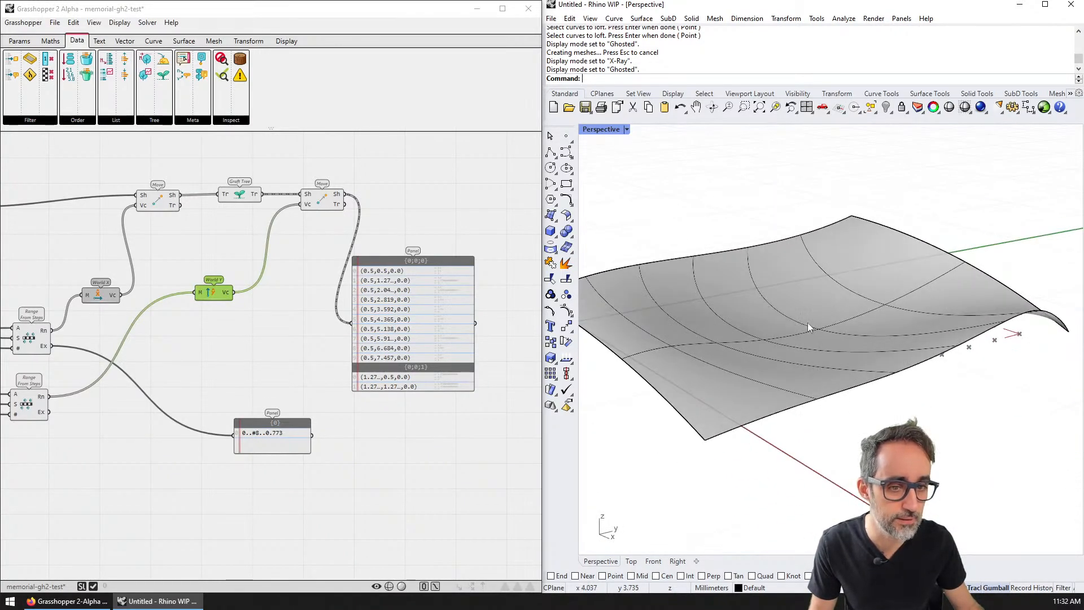
{"action": "left_click", "coordinate": [809, 327]}
{"action": "key", "text": "Escape"}
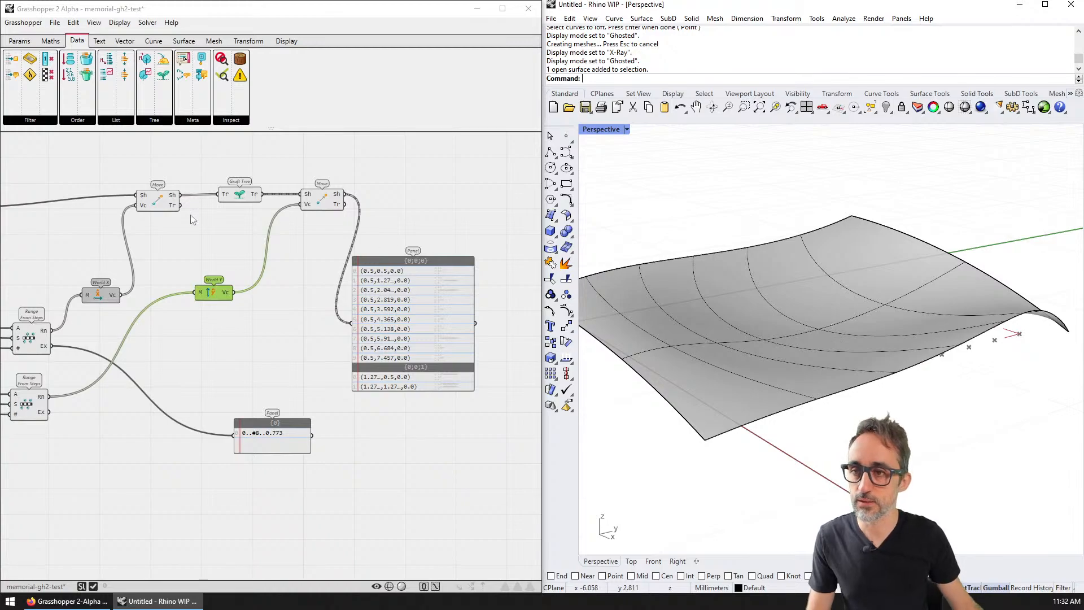
- Add a Surface parameter to the Grasshopper canvas and place it above the point coordinate sliders
{"action": "left_click", "coordinate": [23, 41]}
{"action": "left_click", "coordinate": [20, 121]}
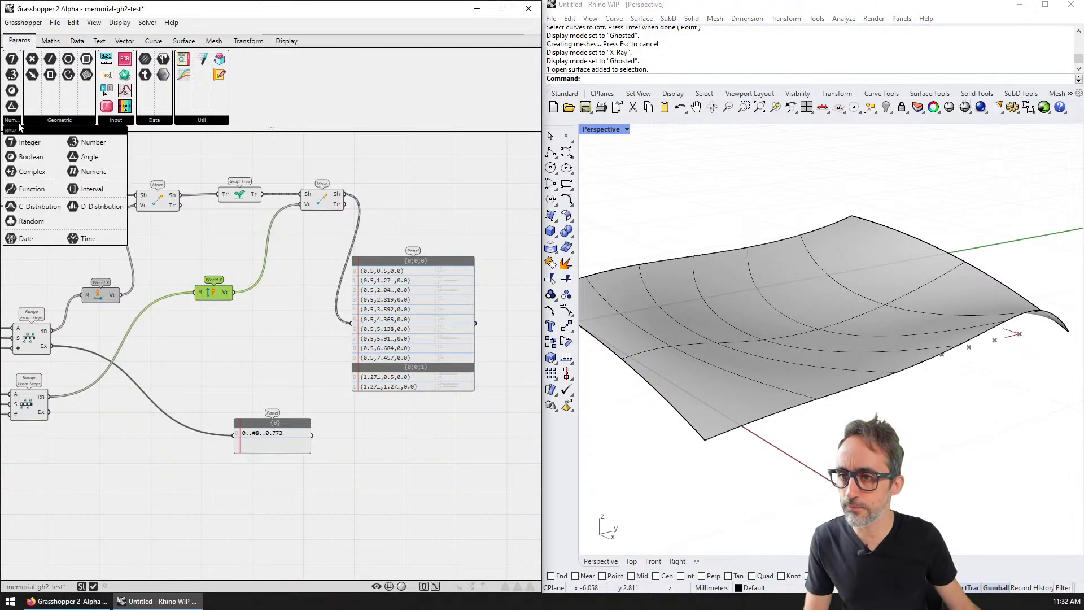
{"action": "left_click", "coordinate": [43, 122]}
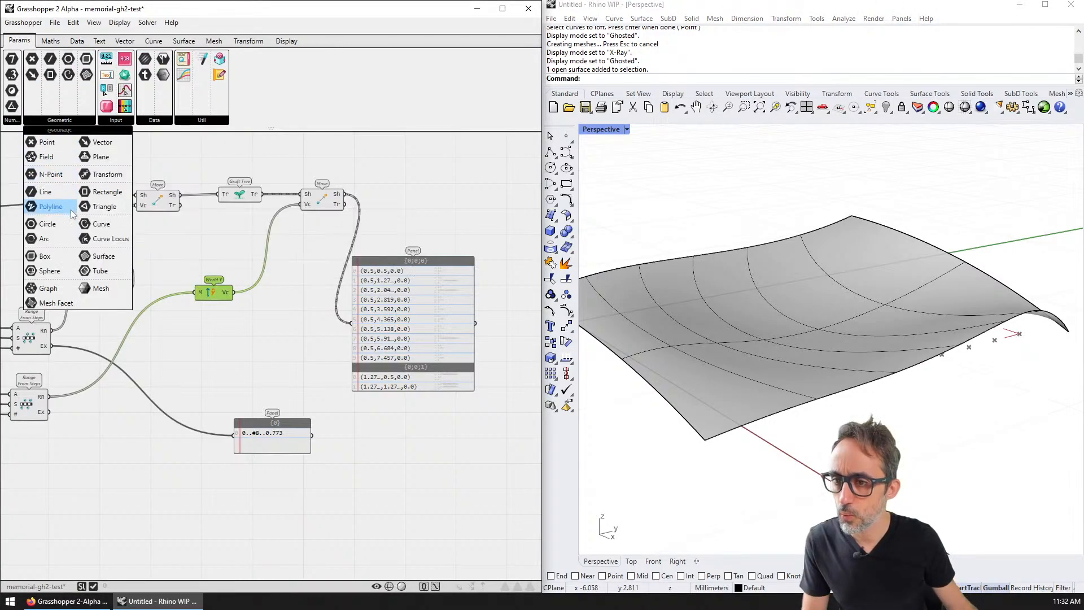
{"action": "left_click", "coordinate": [87, 243]}
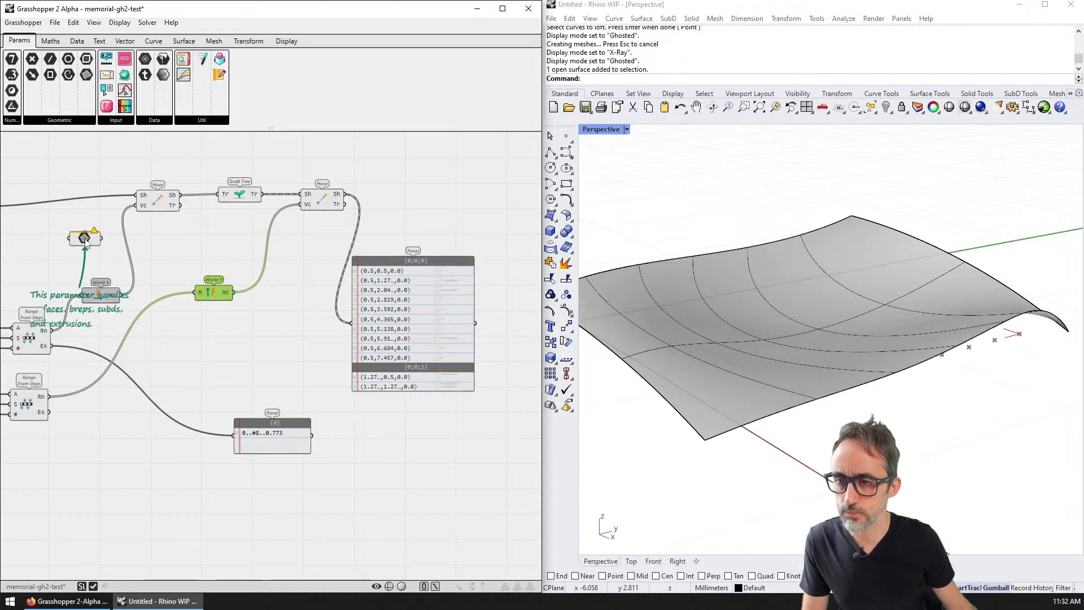
{"action": "right_click_drag", "start_coordinate": [87, 243], "coordinate": [479, 228]}
{"action": "left_click_drag", "start_coordinate": [478, 226], "coordinate": [67, 148]}
- Reference the lofted Rhino surface in the Surface parameter
{"action": "right_click", "coordinate": [66, 150]}
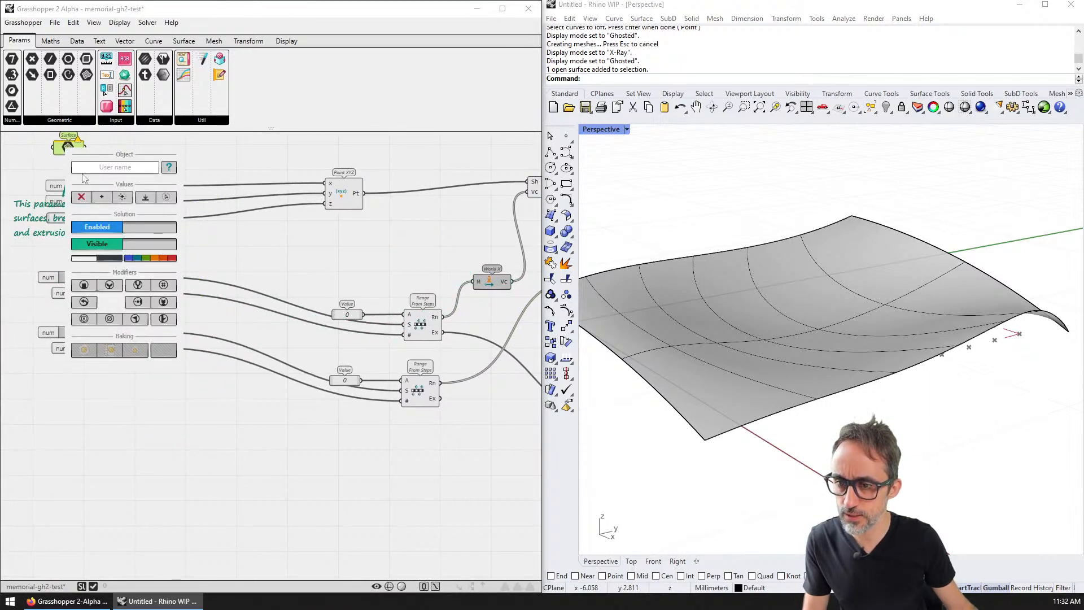
{"action": "left_click", "coordinate": [104, 199]}
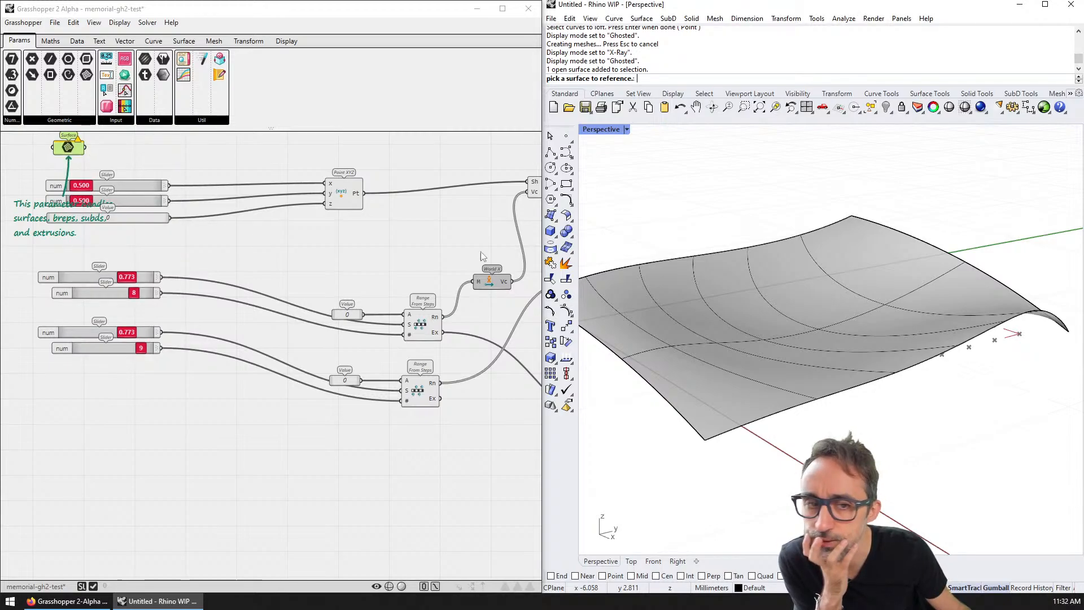
{"action": "left_click", "coordinate": [798, 333]}
{"action": "mouse_move", "coordinate": [923, 293]}
{"action": "right_mouse_down"}
{"action": "mouse_move", "coordinate": [893, 259]}
{"action": "mouse_move", "coordinate": [864, 290]}
{"action": "mouse_move", "coordinate": [932, 310]}
{"action": "right_mouse_up"}
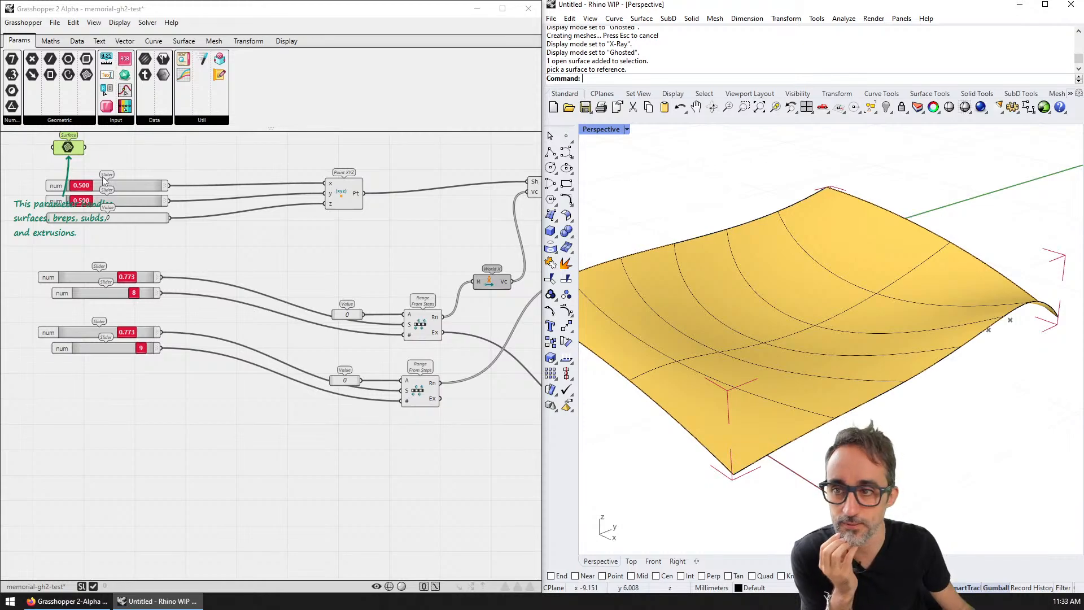
- Hide the original lofted surface in Rhino and check the Grasshopper preview with the Surface parameter selected and deselected
{"action": "left_click", "coordinate": [114, 162]}
{"action": "left_click", "coordinate": [68, 150]}
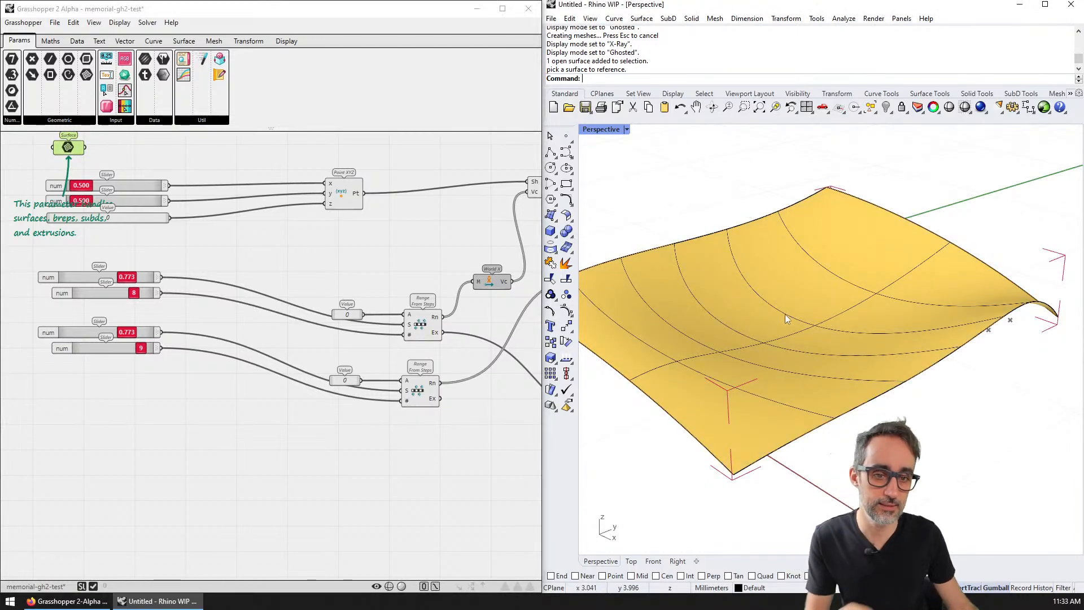
{"action": "left_click", "coordinate": [801, 304]}
{"action": "key", "text": "ctrl+h"}
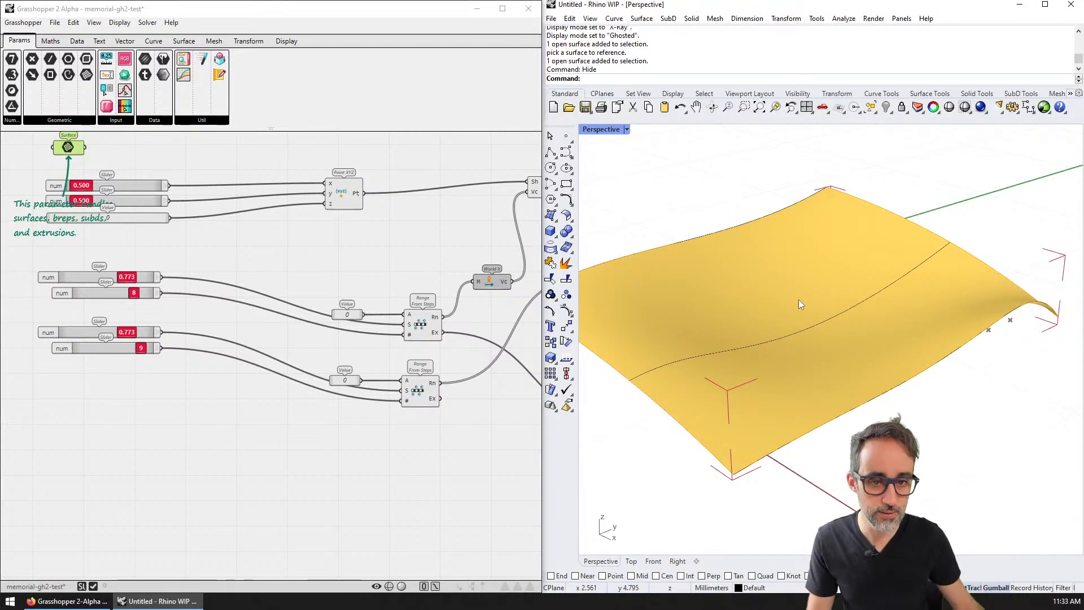
{"action": "left_click", "coordinate": [228, 151]}
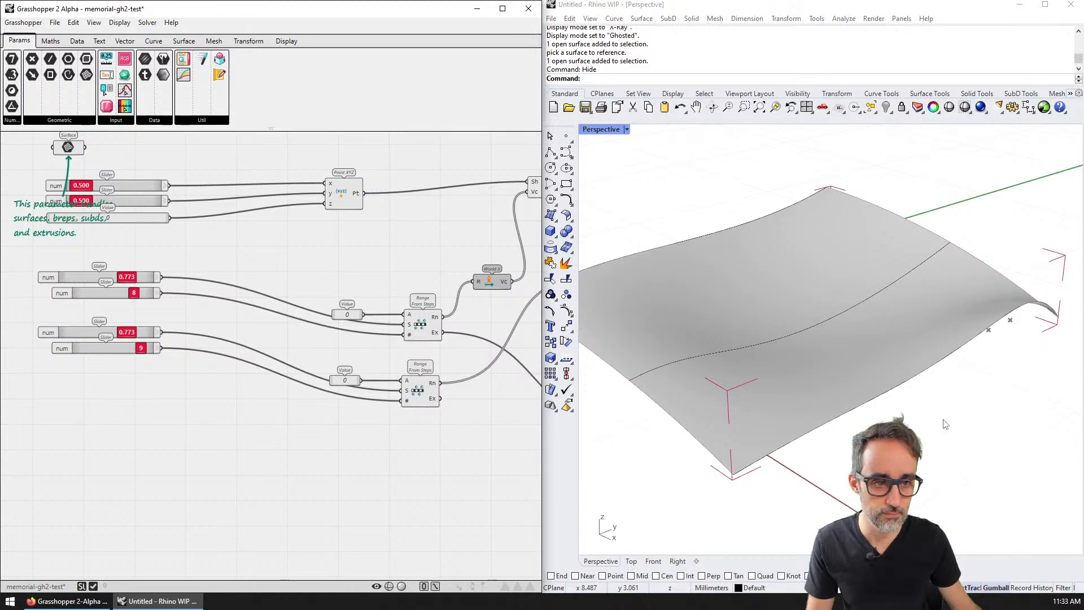
{"action": "right_click_drag", "start_coordinate": [706, 293], "coordinate": [938, 444]}
{"action": "left_click", "coordinate": [68, 148]}
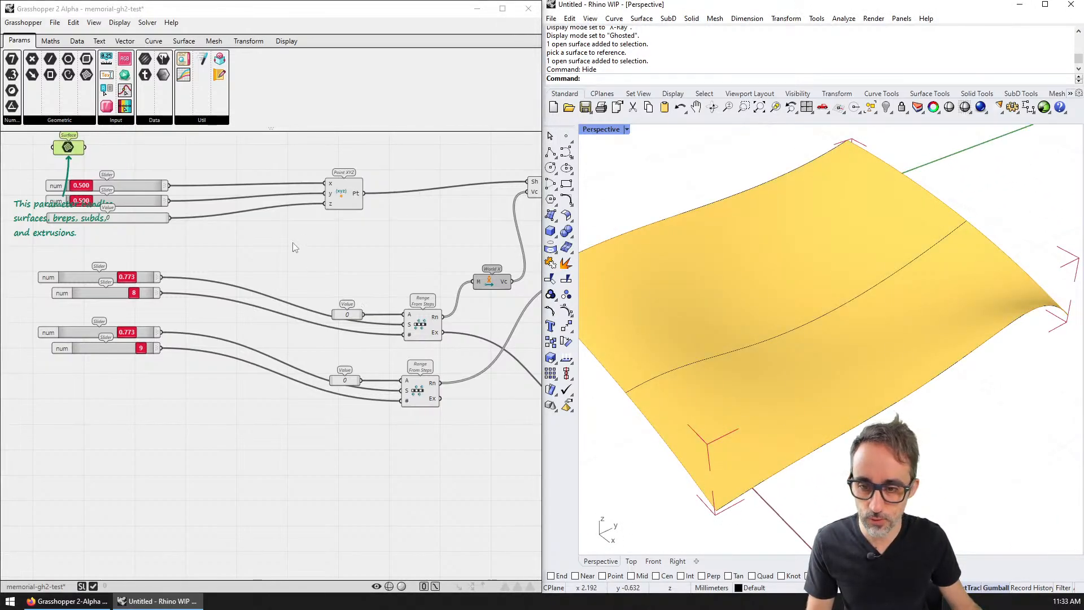
{"action": "left_click", "coordinate": [193, 168]}
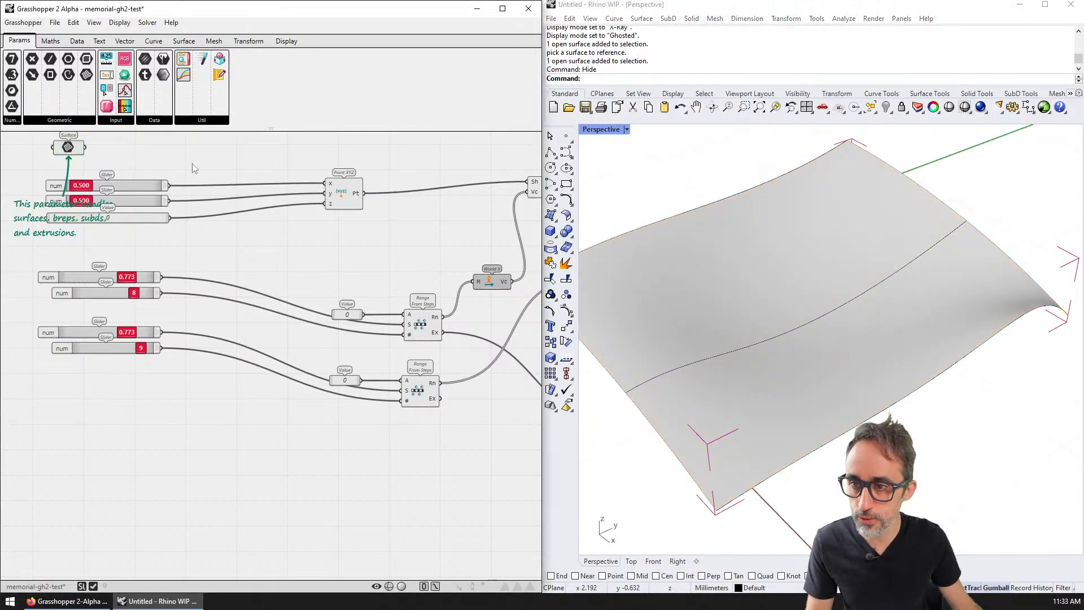
- Toggle Grasshopper's wireframe and shaded previews off and on to compare how the surface displays
{"action": "left_click", "coordinate": [391, 587]}
{"action": "left_click", "coordinate": [390, 587]}
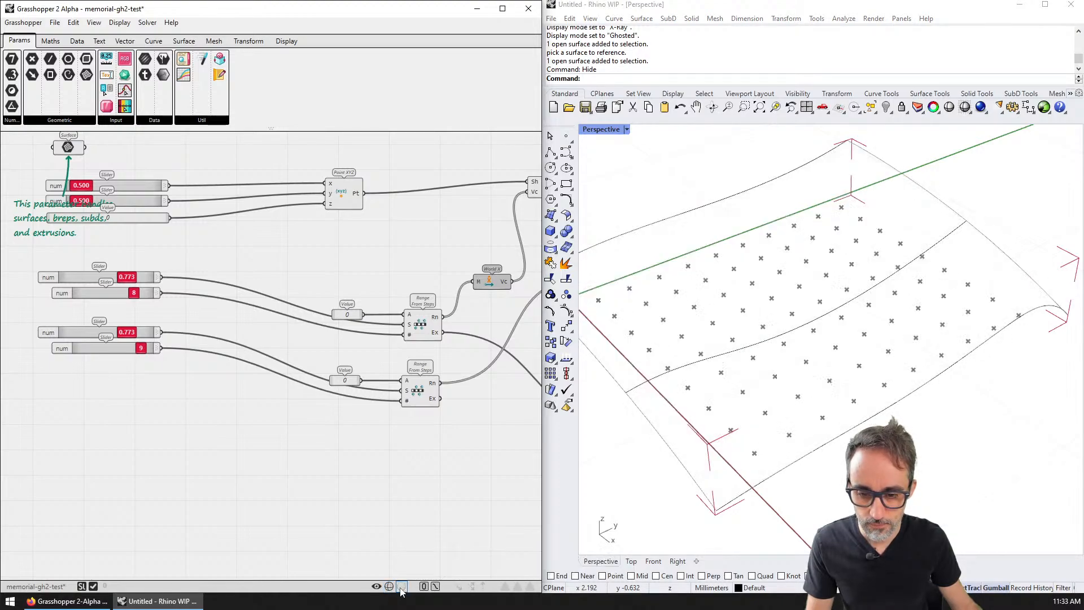
{"action": "left_click", "coordinate": [401, 586]}
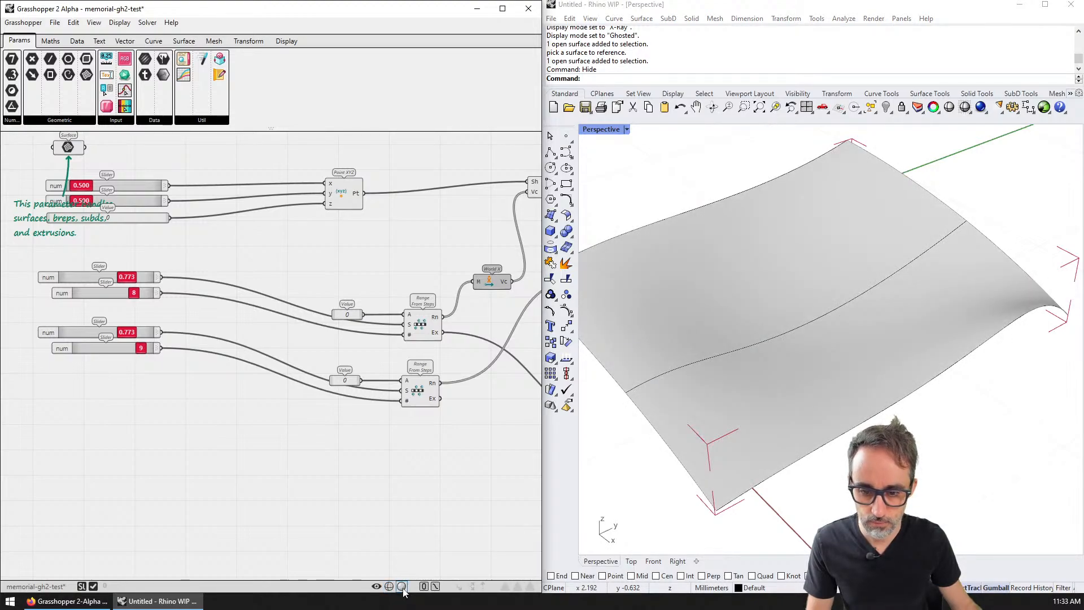
- Toggle the shaded mesh preview off and on, and examine the grid points beneath the surface's edge curves
{"action": "left_click", "coordinate": [402, 587]}
{"action": "right_click_drag", "start_coordinate": [433, 451], "coordinate": [395, 431]}
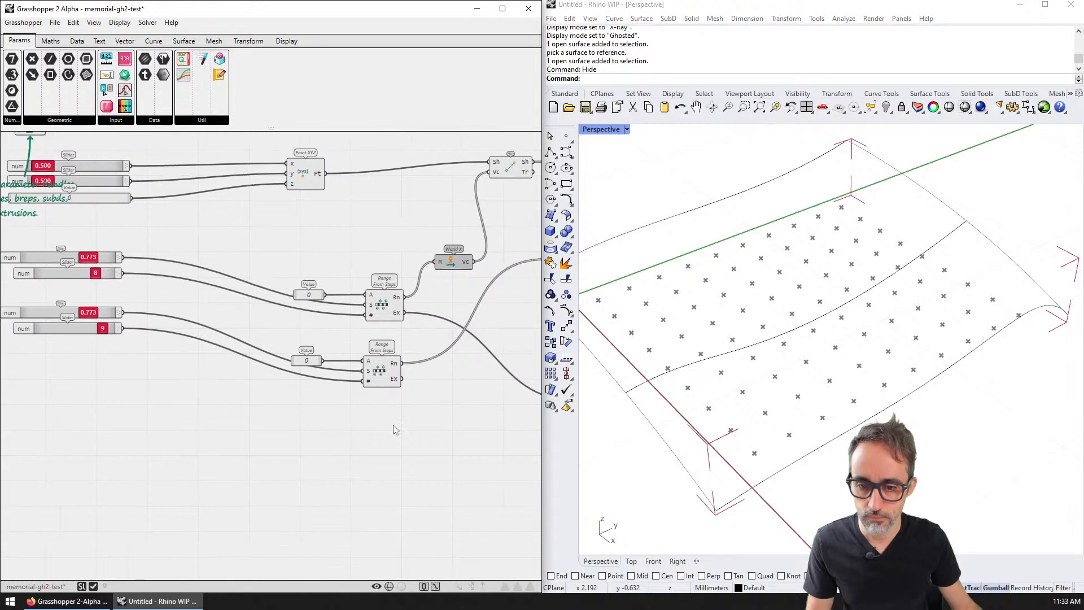
{"action": "left_click", "coordinate": [403, 587]}
{"action": "left_click", "coordinate": [402, 587]}
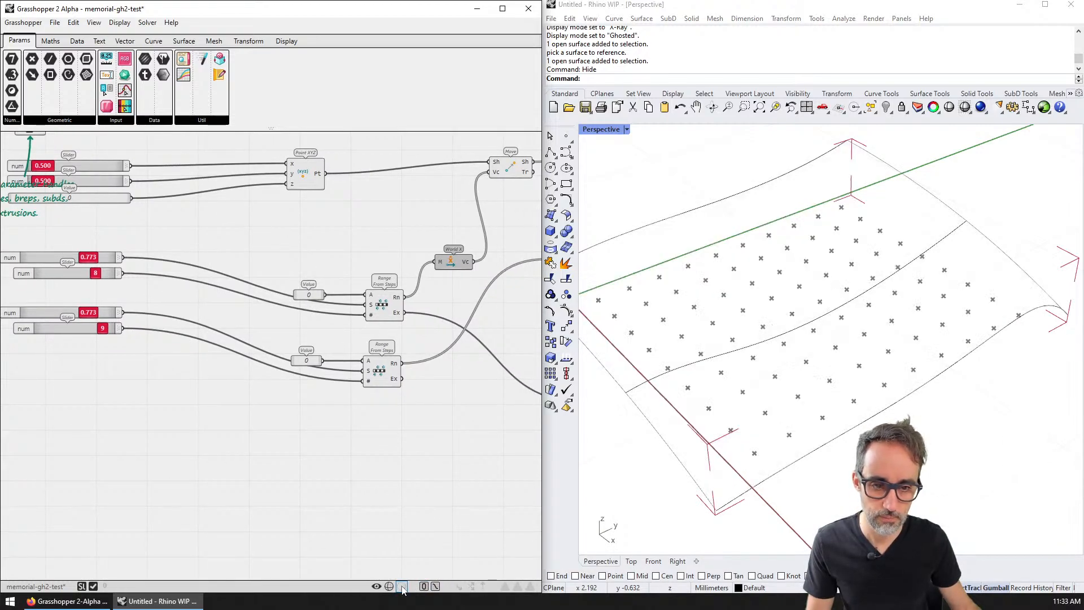
{"action": "right_click_drag", "start_coordinate": [870, 477], "coordinate": [853, 417]}
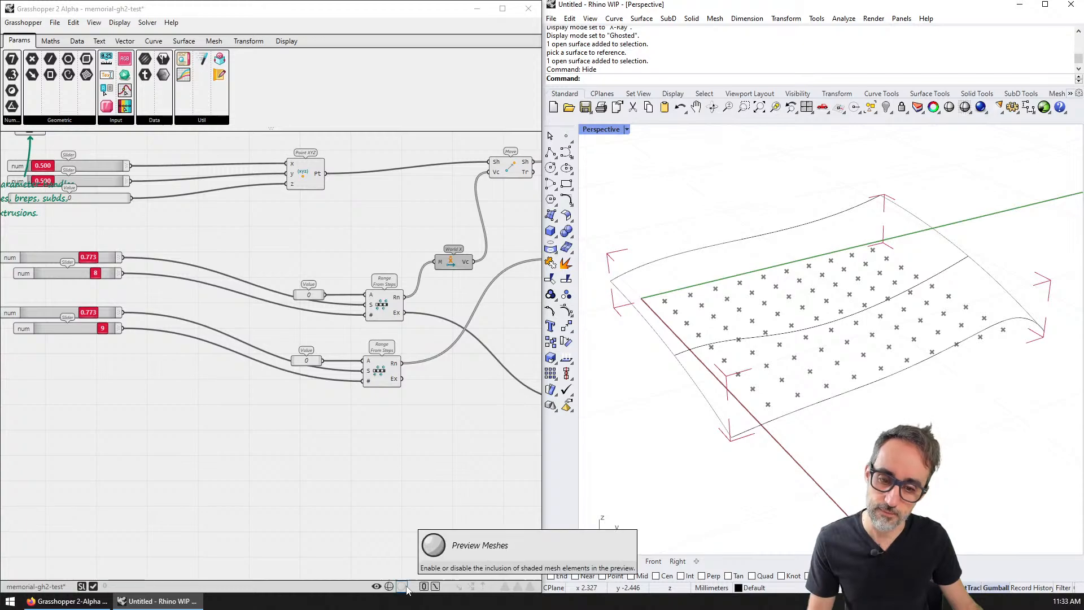
{"action": "left_click", "coordinate": [396, 528]}
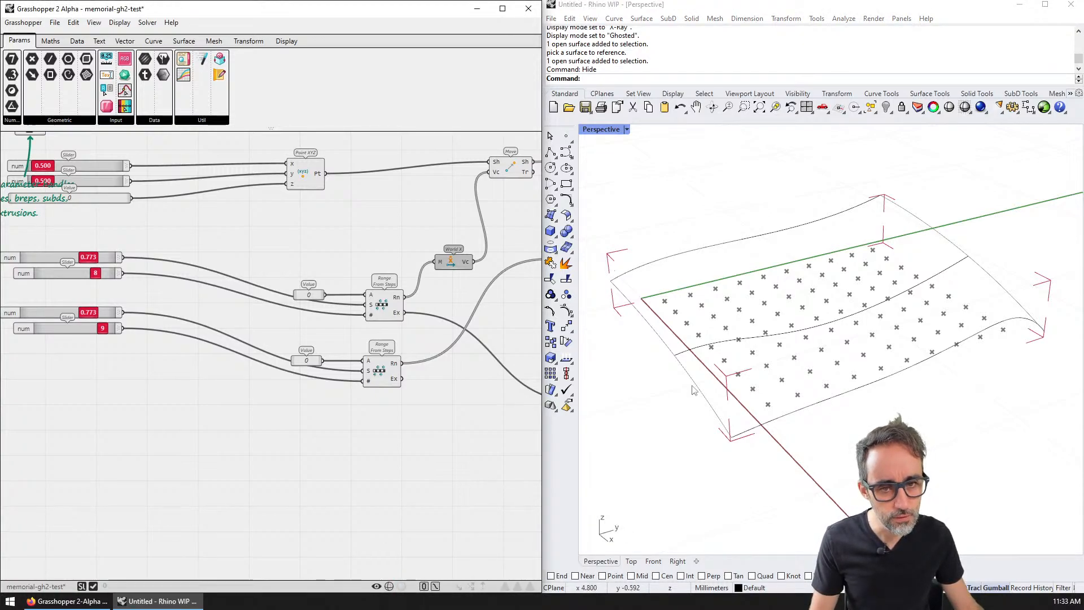
{"action": "mouse_move", "coordinate": [690, 388]}
{"action": "right_mouse_down"}
{"action": "mouse_move", "coordinate": [692, 329]}
{"action": "mouse_move", "coordinate": [686, 402]}
{"action": "right_mouse_up"}
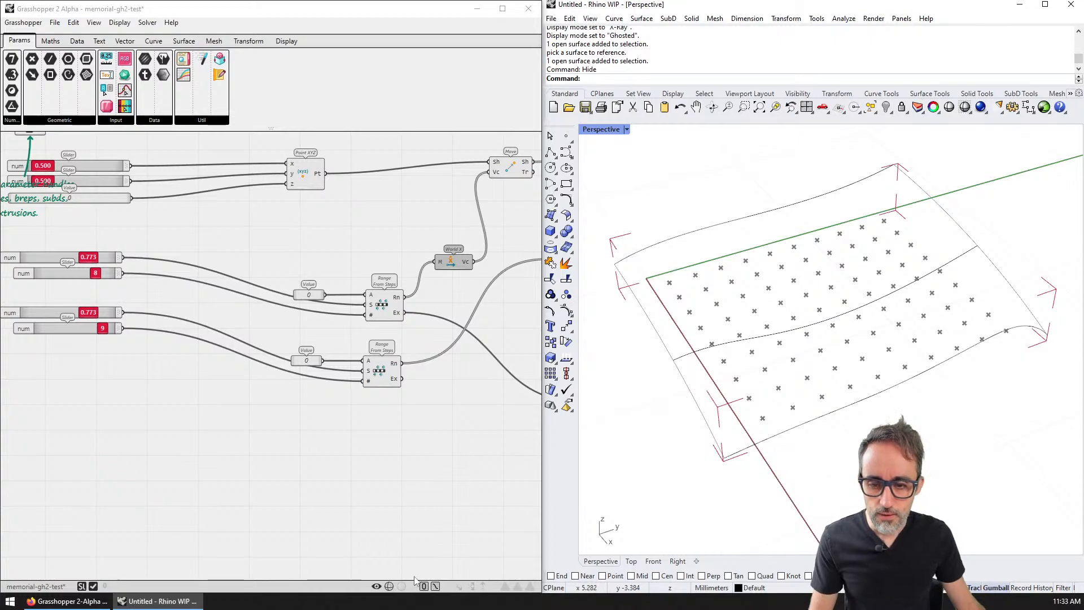
- Select the Surface parameter and compare its display with mesh preview off and on, then deselect it to check the unselected appearance
{"action": "right_click_drag", "start_coordinate": [148, 334], "coordinate": [195, 369]}
{"action": "scroll", "coordinate": [194, 368], "scroll_direction": "down", "scroll_amount": 1}
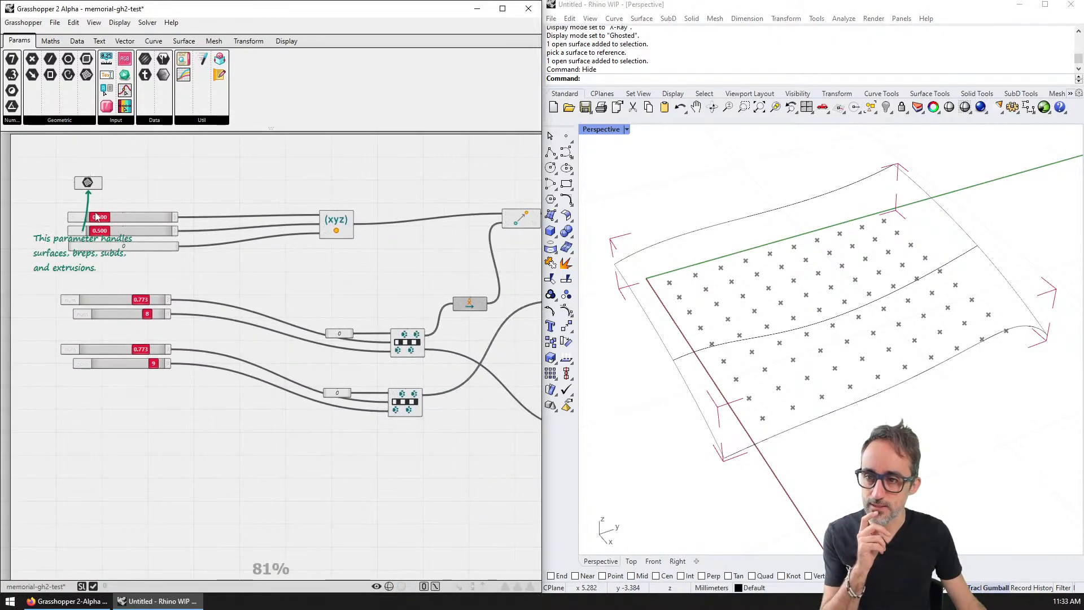
{"action": "left_click", "coordinate": [87, 184]}
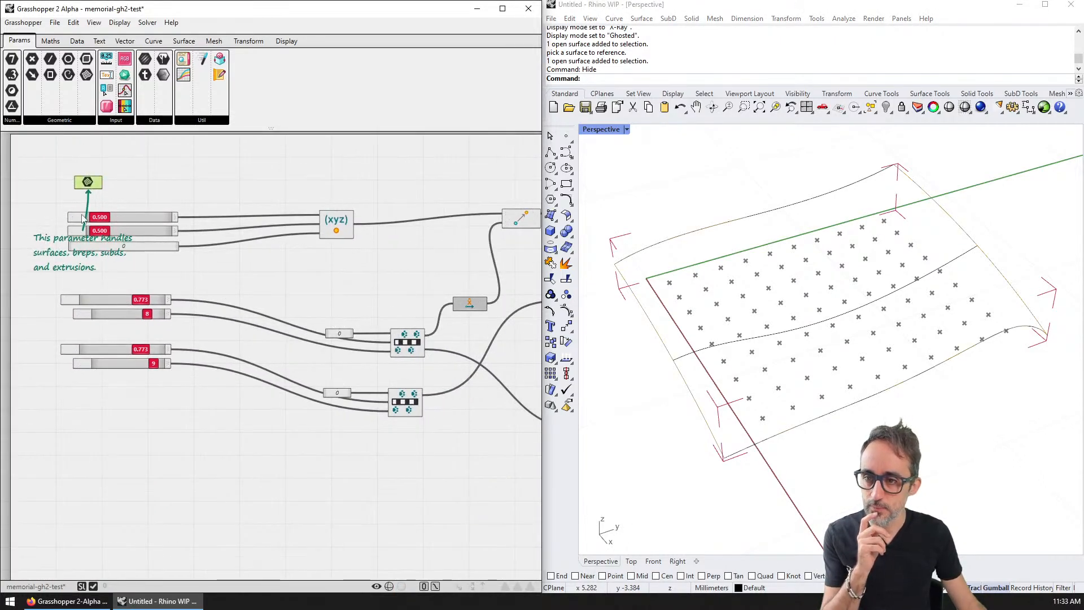
{"action": "left_click", "coordinate": [404, 588]}
{"action": "left_click", "coordinate": [404, 588]}
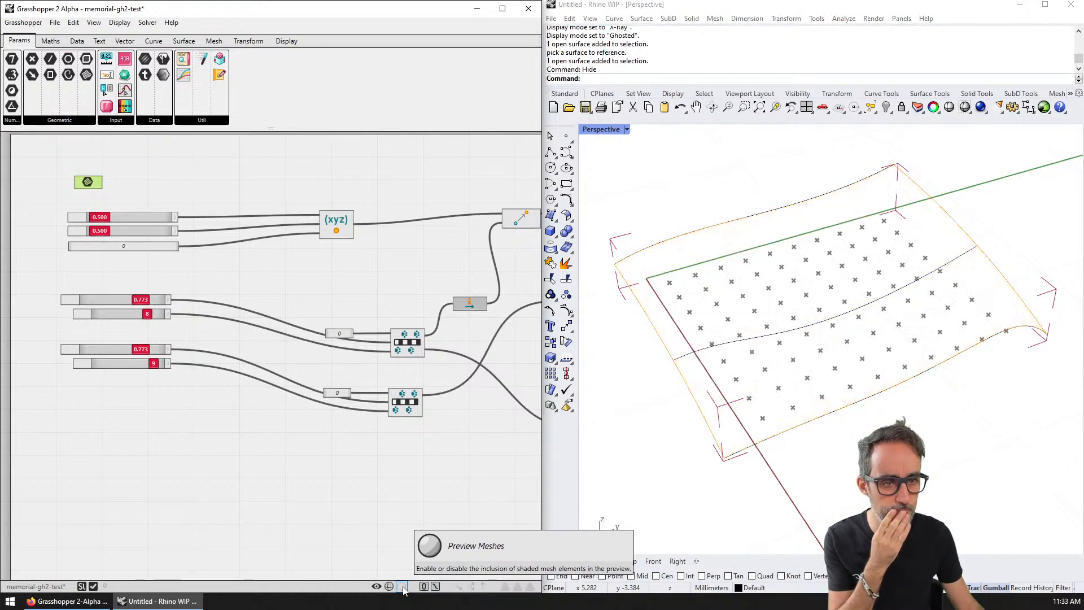
{"action": "right_click_drag", "start_coordinate": [754, 482], "coordinate": [935, 296]}
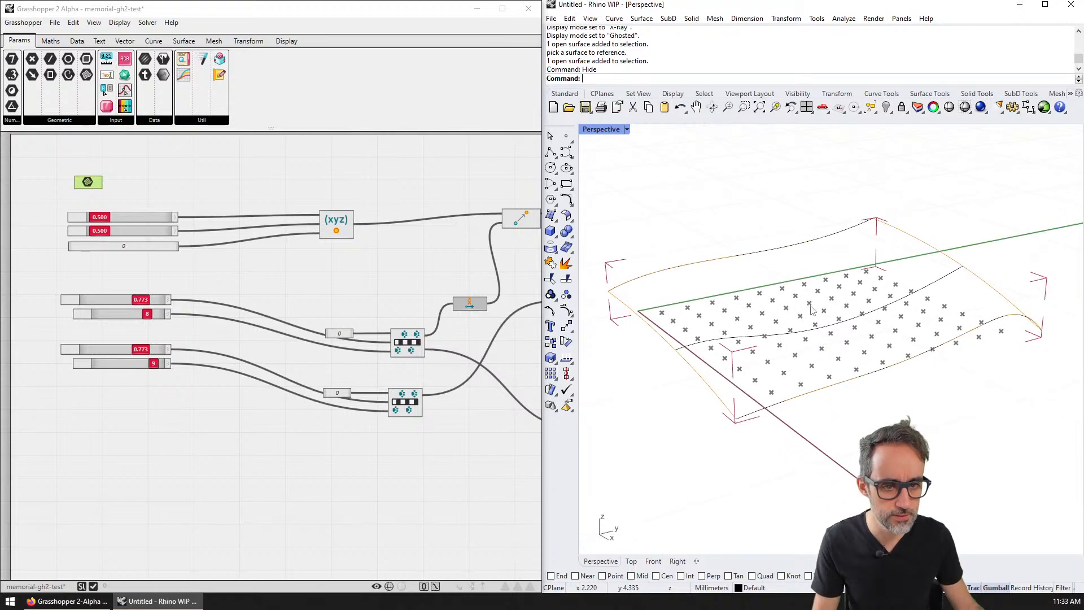
{"action": "right_click_drag", "start_coordinate": [981, 334], "coordinate": [981, 407]}
{"action": "left_click", "coordinate": [401, 586]}
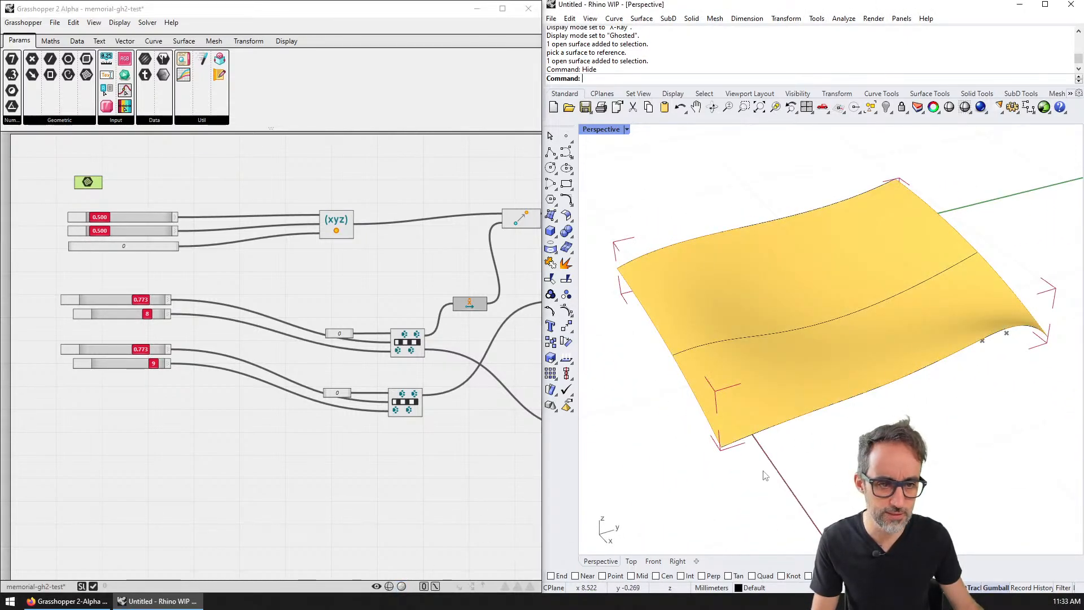
{"action": "left_click", "coordinate": [478, 495]}
{"action": "right_click_drag", "start_coordinate": [735, 490], "coordinate": [743, 465]}
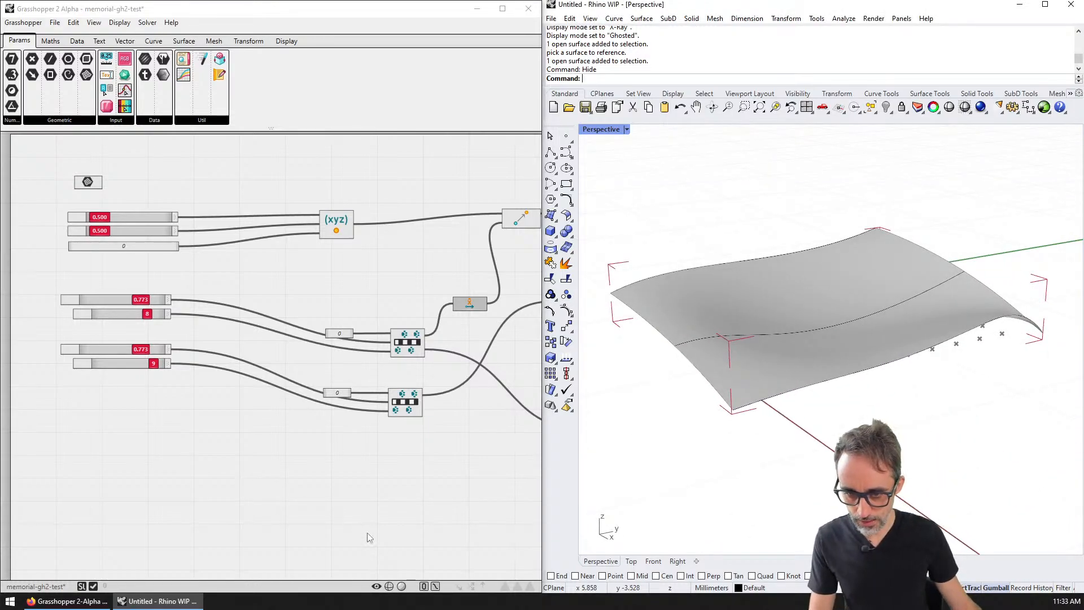
- Toggle the entire Grasshopper preview off and on to distinguish its geometry from the native Rhino objects
{"action": "left_click", "coordinate": [378, 587]}
{"action": "left_click", "coordinate": [378, 587]}
{"action": "left_click", "coordinate": [378, 587]}
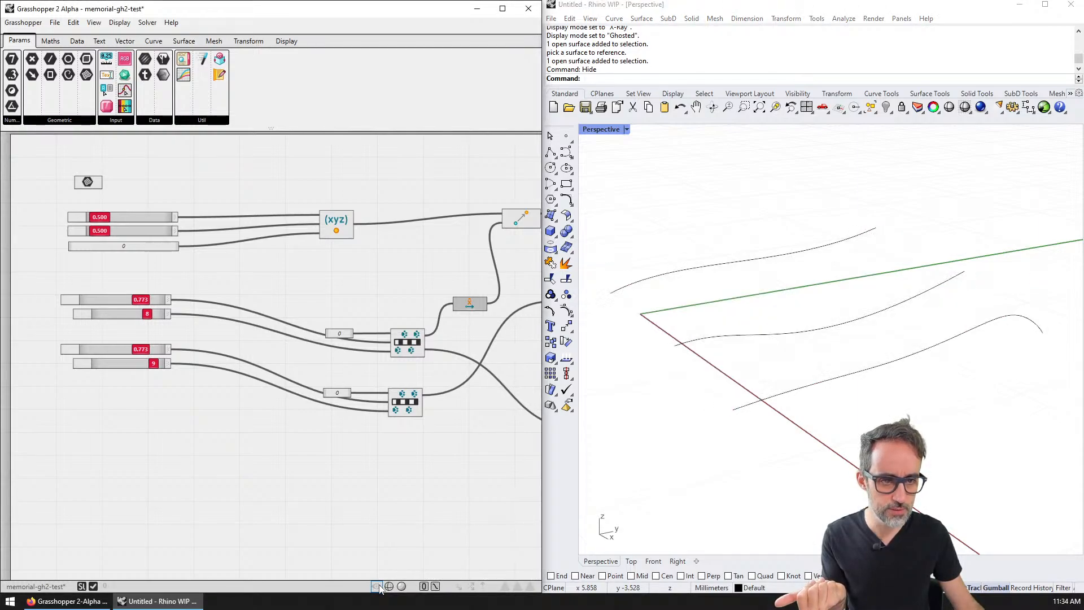
{"action": "left_click", "coordinate": [377, 588]}
- Hide the three loft curves in Rhino while the Grasshopper preview is disabled, and enable the preview again
{"action": "left_click", "coordinate": [378, 587]}
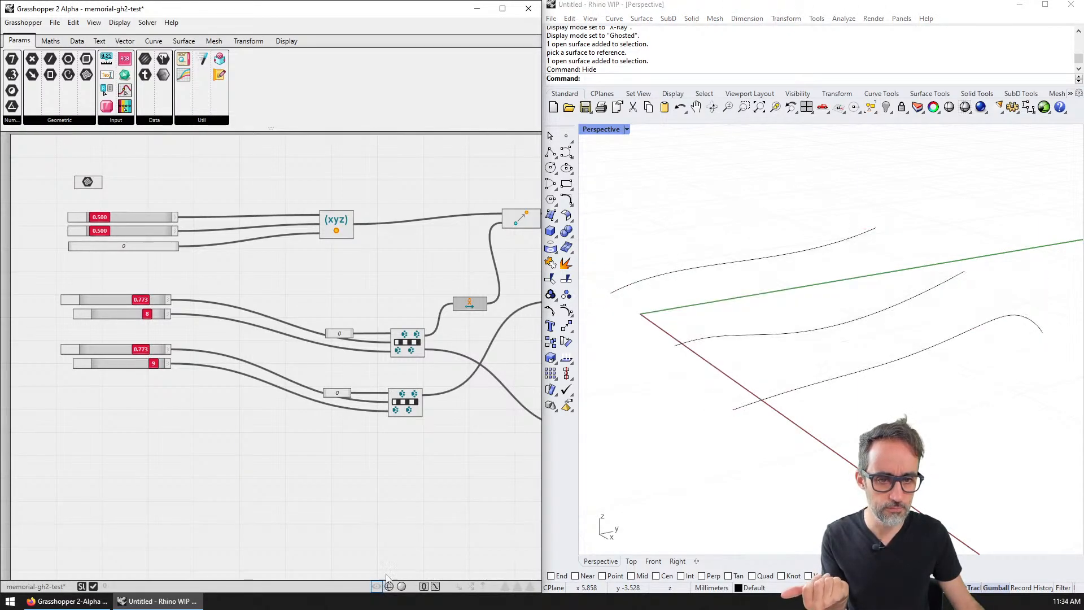
{"action": "left_click_drag", "start_coordinate": [887, 426], "coordinate": [706, 208]}
{"action": "key", "text": "ctrl+h"}
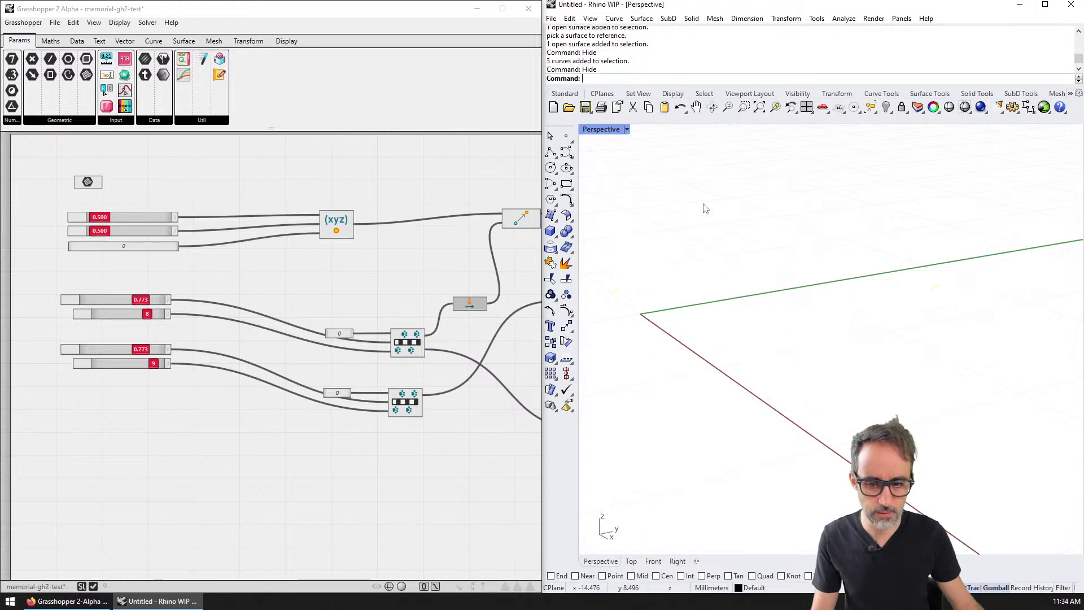
{"action": "left_click", "coordinate": [378, 588]}
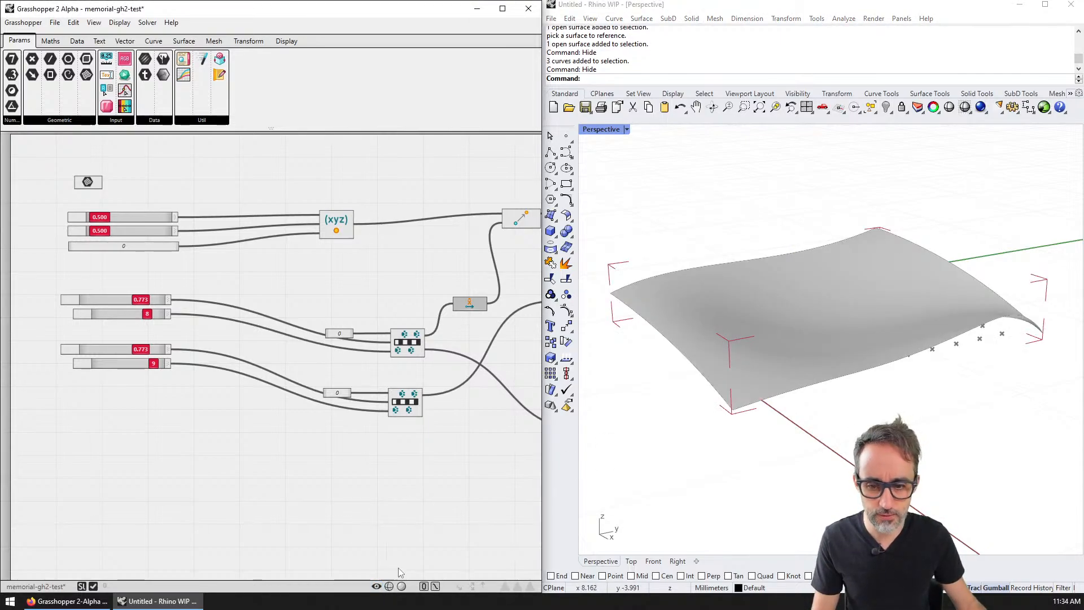
- Compare the referenced surface with and without shading, and leave the shaded mesh preview disabled
{"action": "left_click", "coordinate": [401, 586]}
{"action": "mouse_move", "coordinate": [932, 452]}
{"action": "right_mouse_down"}
{"action": "mouse_move", "coordinate": [948, 435]}
{"action": "mouse_move", "coordinate": [960, 446]}
{"action": "mouse_move", "coordinate": [926, 470]}
{"action": "right_mouse_up"}
{"action": "left_click", "coordinate": [402, 586]}
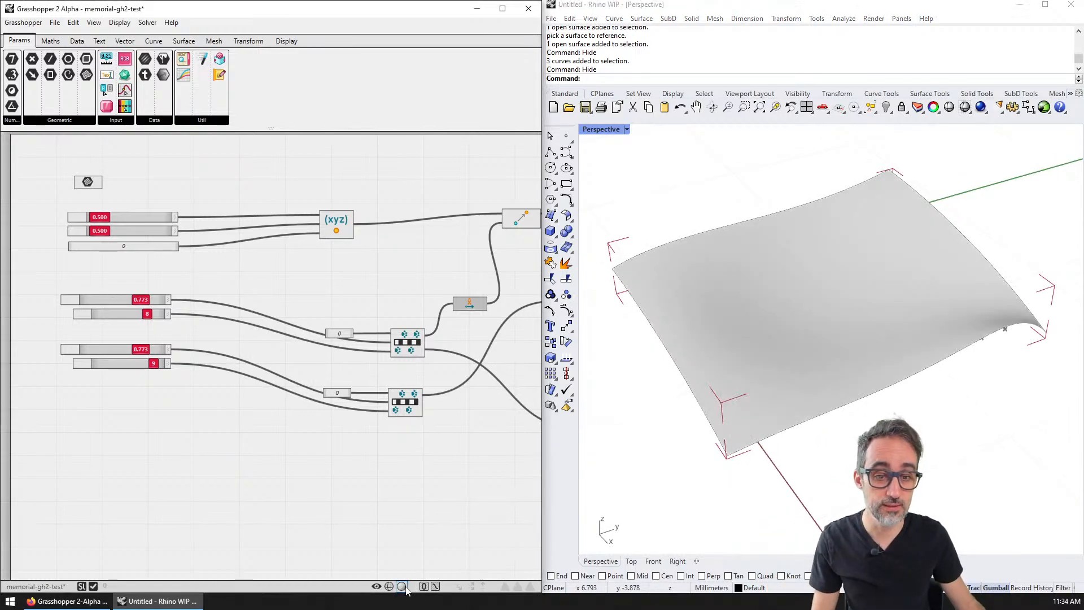
{"action": "mouse_move", "coordinate": [960, 412]}
{"action": "right_mouse_down"}
{"action": "mouse_move", "coordinate": [958, 358]}
{"action": "mouse_move", "coordinate": [968, 452]}
{"action": "mouse_move", "coordinate": [965, 430]}
{"action": "right_mouse_up"}
{"action": "left_click", "coordinate": [401, 586]}
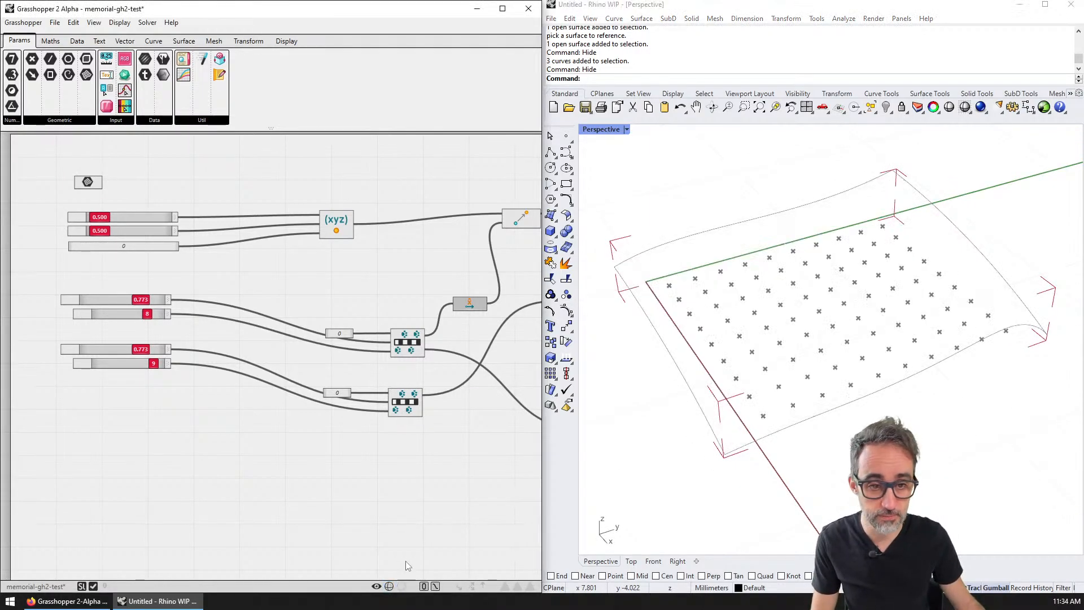
{"action": "right_click_drag", "start_coordinate": [937, 485], "coordinate": [942, 479]}
- Check the grafted point list at the end of the definition and look through the primitive, freeform and analysis Surface components
{"action": "right_click_drag", "start_coordinate": [525, 315], "coordinate": [131, 297]}
{"action": "scroll", "coordinate": [415, 304], "scroll_direction": "up", "scroll_amount": 3}
{"action": "right_click_drag", "start_coordinate": [309, 314], "coordinate": [415, 330]}
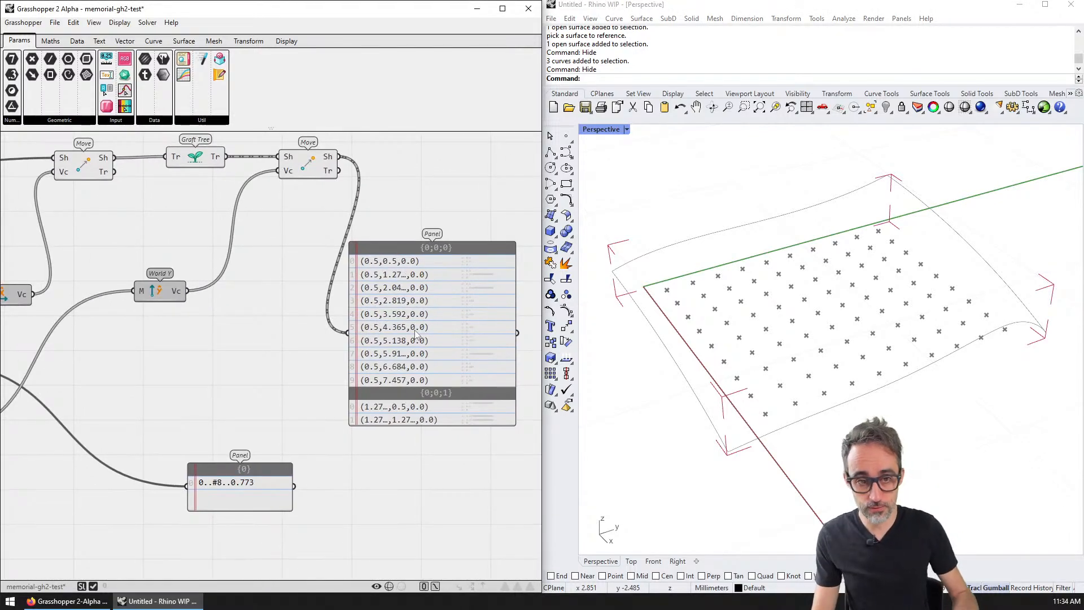
{"action": "left_click", "coordinate": [153, 41]}
{"action": "left_click", "coordinate": [185, 42]}
{"action": "left_click", "coordinate": [113, 121]}
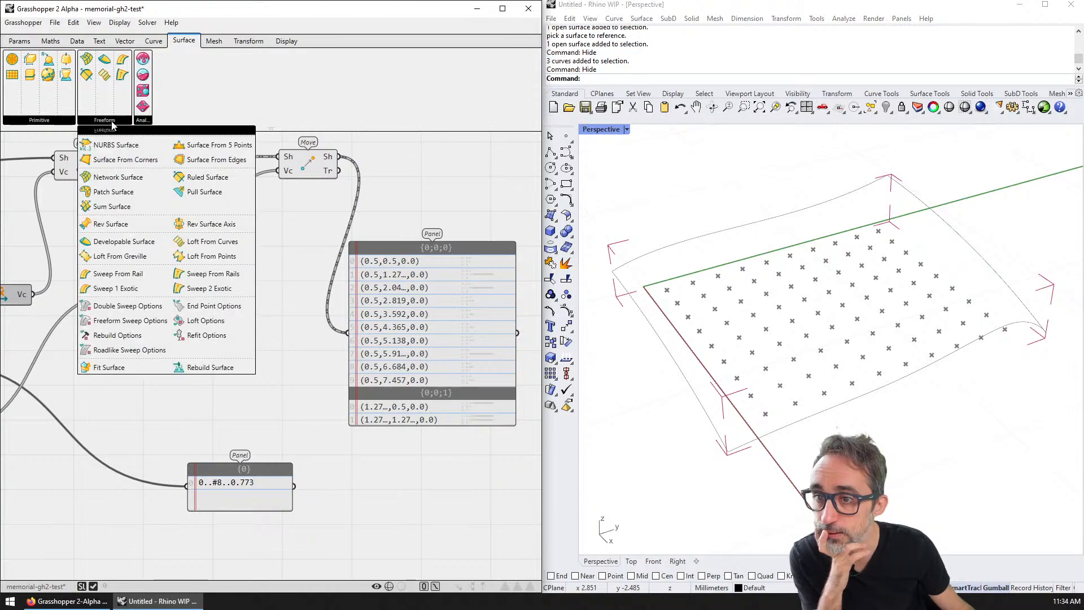
{"action": "left_click", "coordinate": [48, 120]}
{"action": "left_click", "coordinate": [141, 119]}
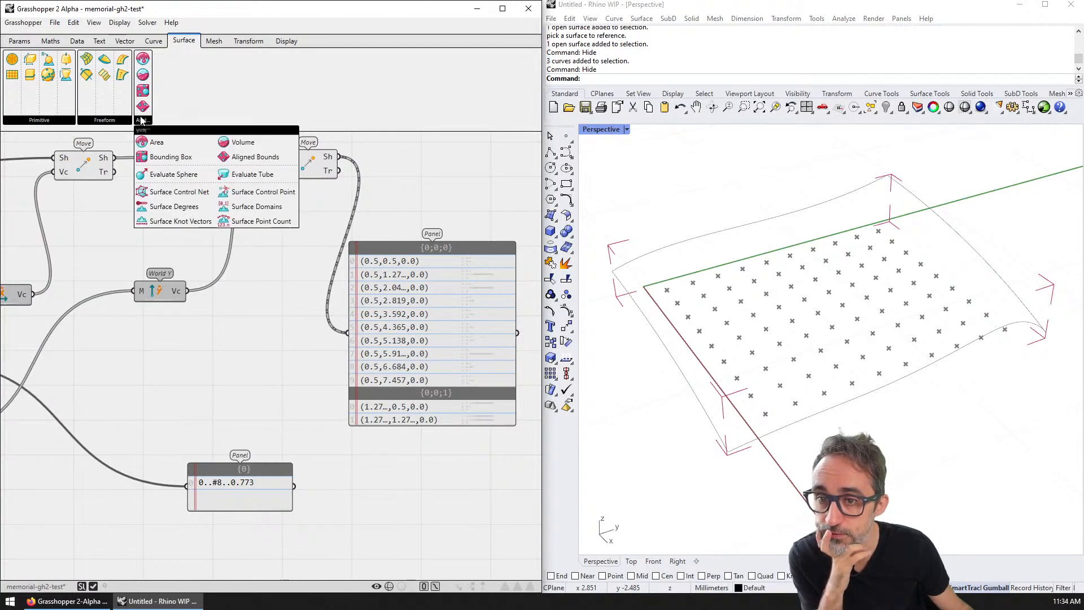
{"action": "left_click", "coordinate": [128, 121]}
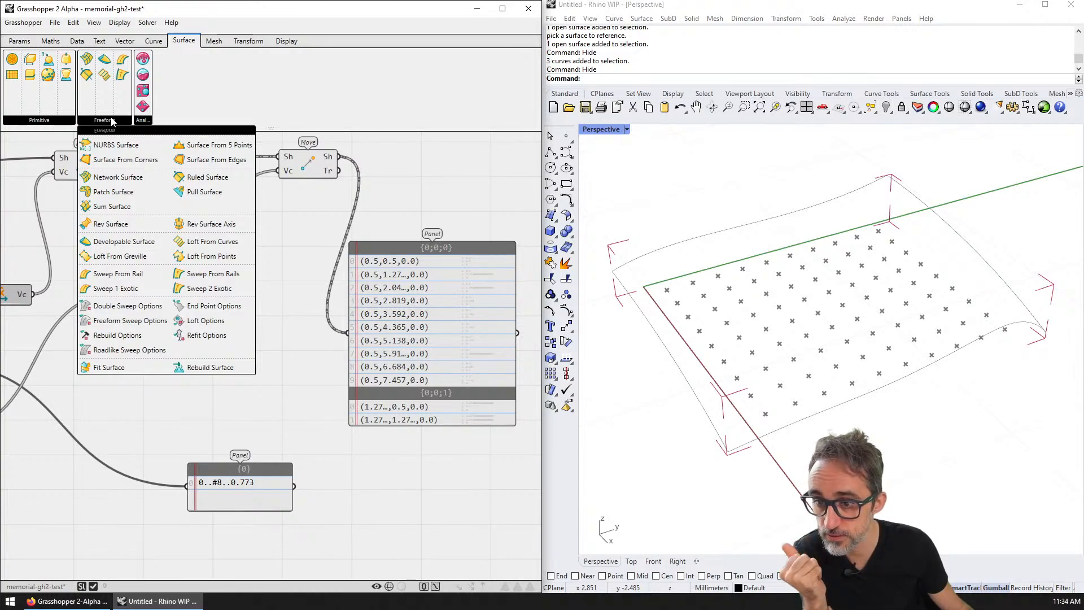
{"action": "left_click", "coordinate": [69, 121]}
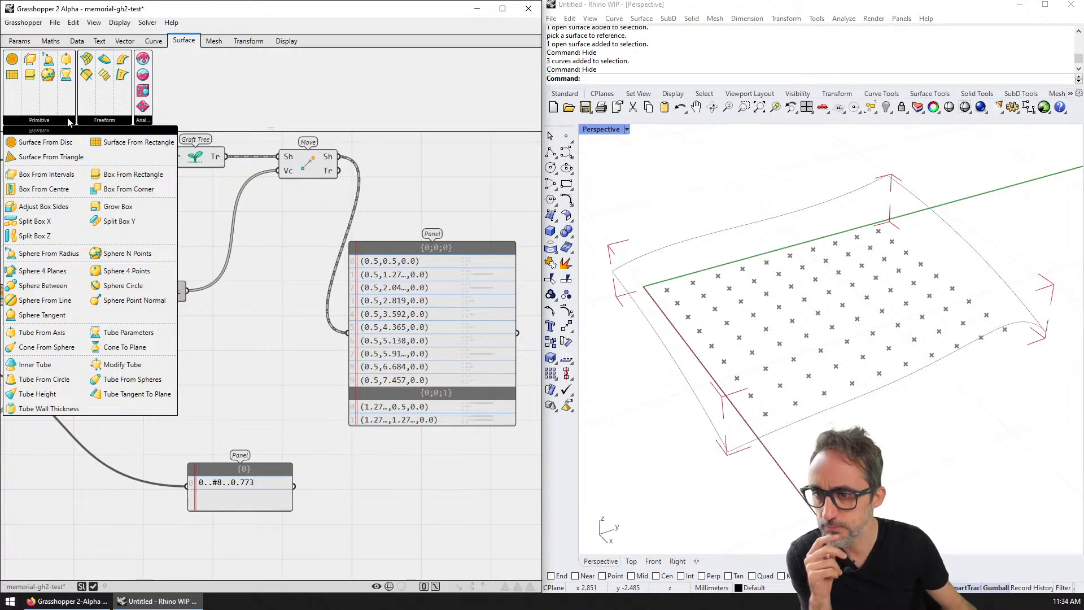
{"action": "left_click", "coordinate": [142, 120]}
- Look through the Vector components for intervals, spreads, fields, planes and points, and recheck the Surface components
{"action": "left_click", "coordinate": [124, 41]}
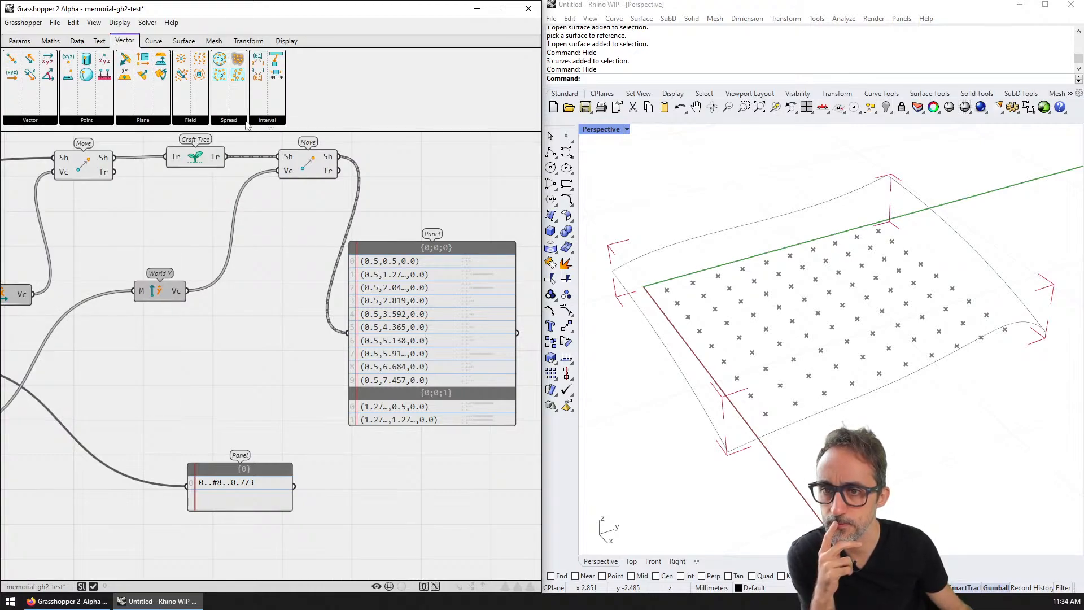
{"action": "left_click", "coordinate": [272, 122]}
{"action": "left_click", "coordinate": [242, 120]}
{"action": "left_click", "coordinate": [191, 121]}
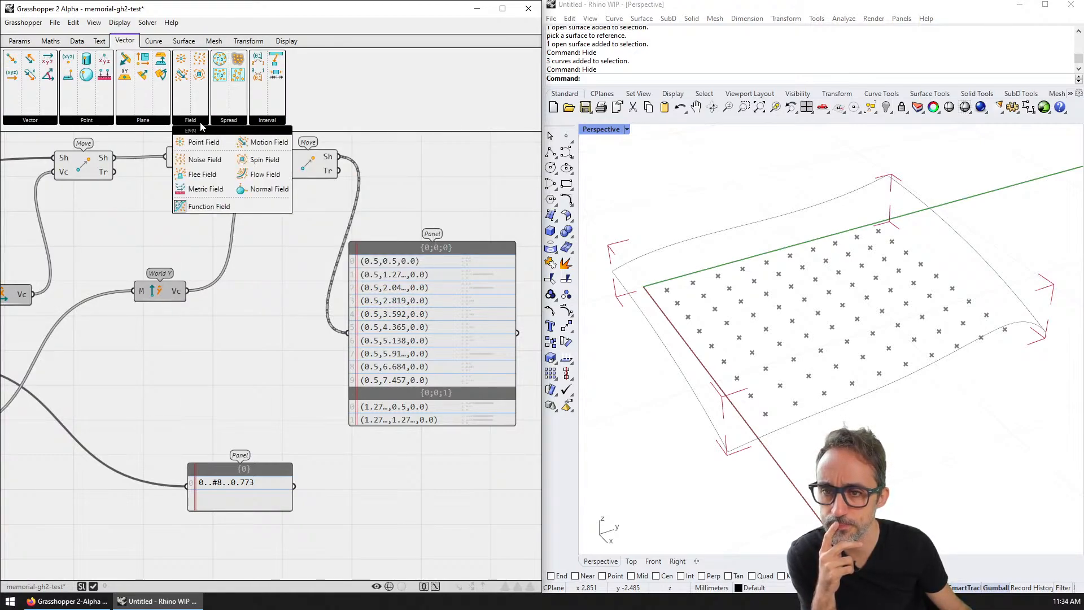
{"action": "left_click", "coordinate": [155, 126]}
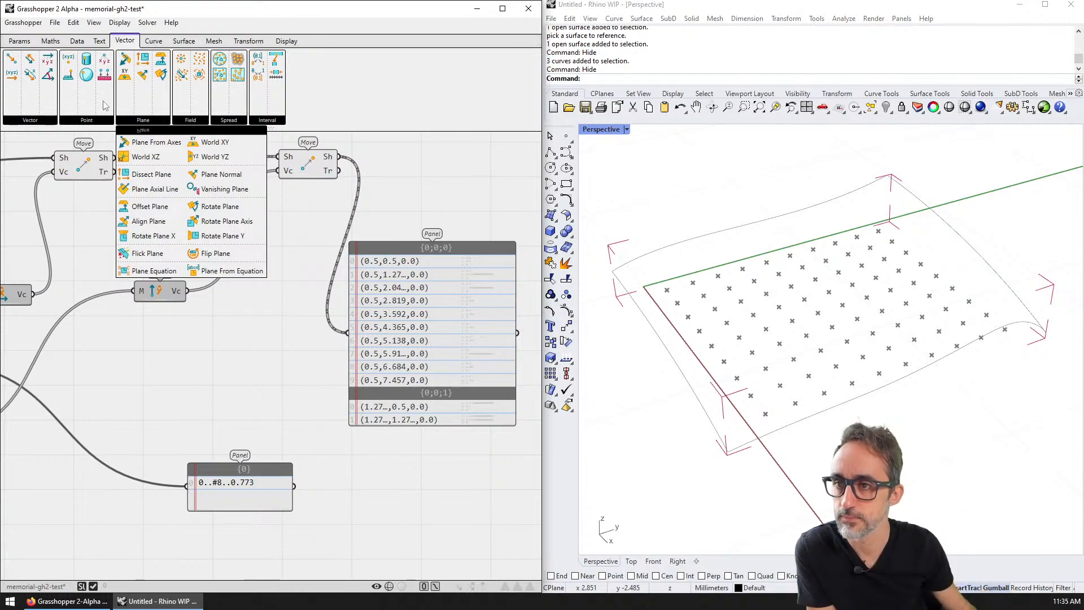
{"action": "left_click", "coordinate": [91, 120]}
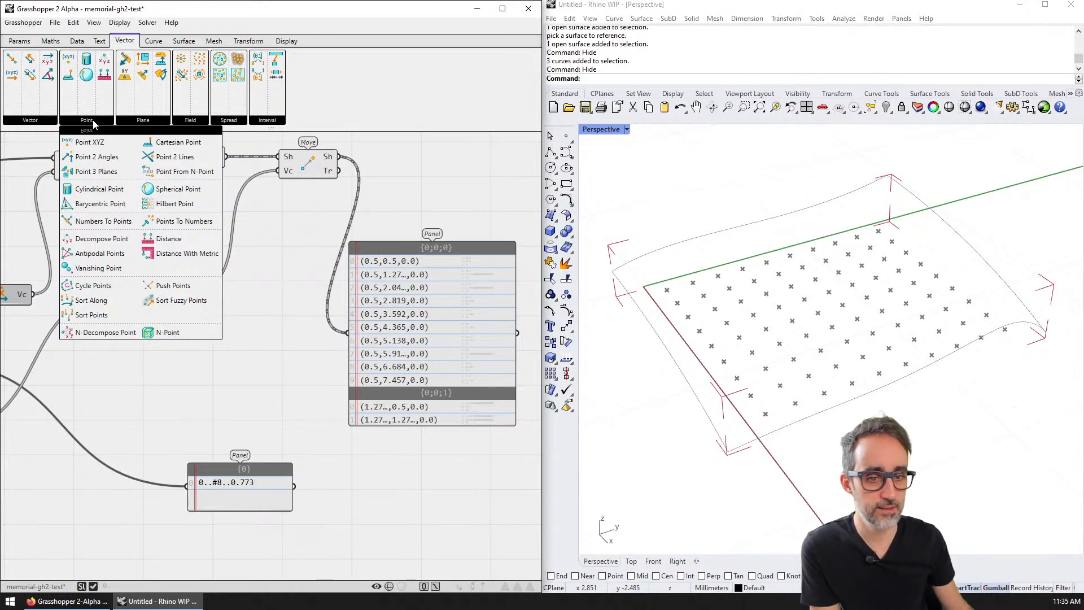
{"action": "left_click", "coordinate": [190, 119]}
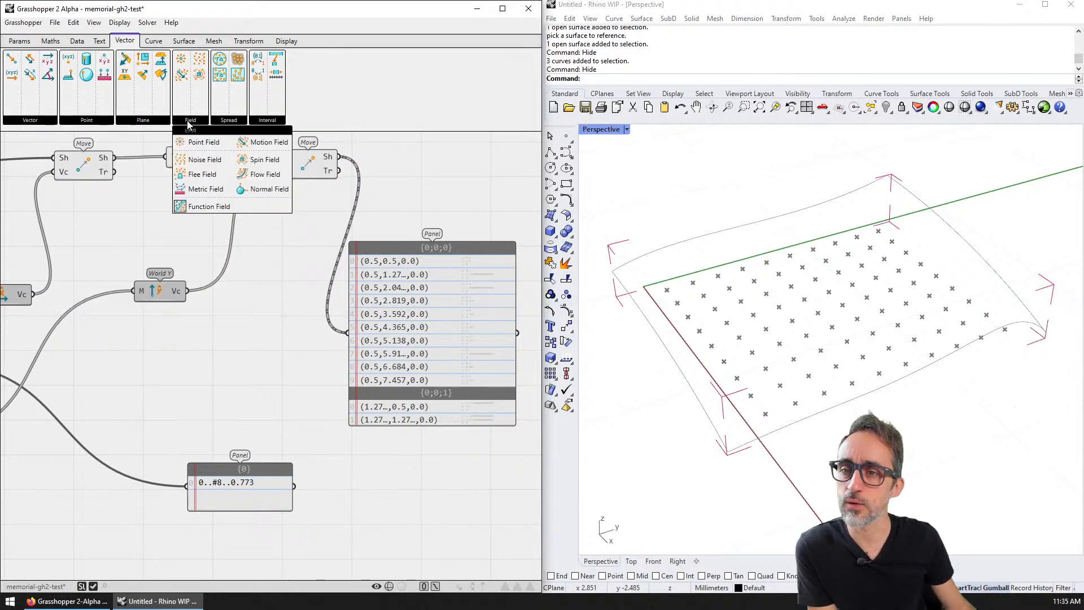
{"action": "left_click", "coordinate": [184, 41]}
{"action": "left_click", "coordinate": [103, 120]}
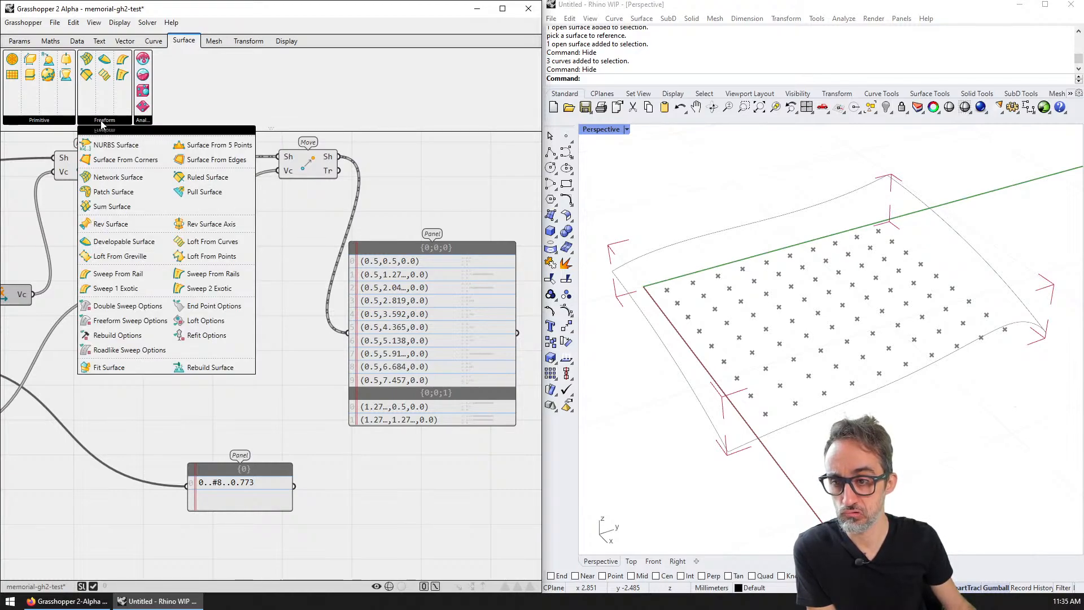
{"action": "mouse_move", "coordinate": [63, 125]}
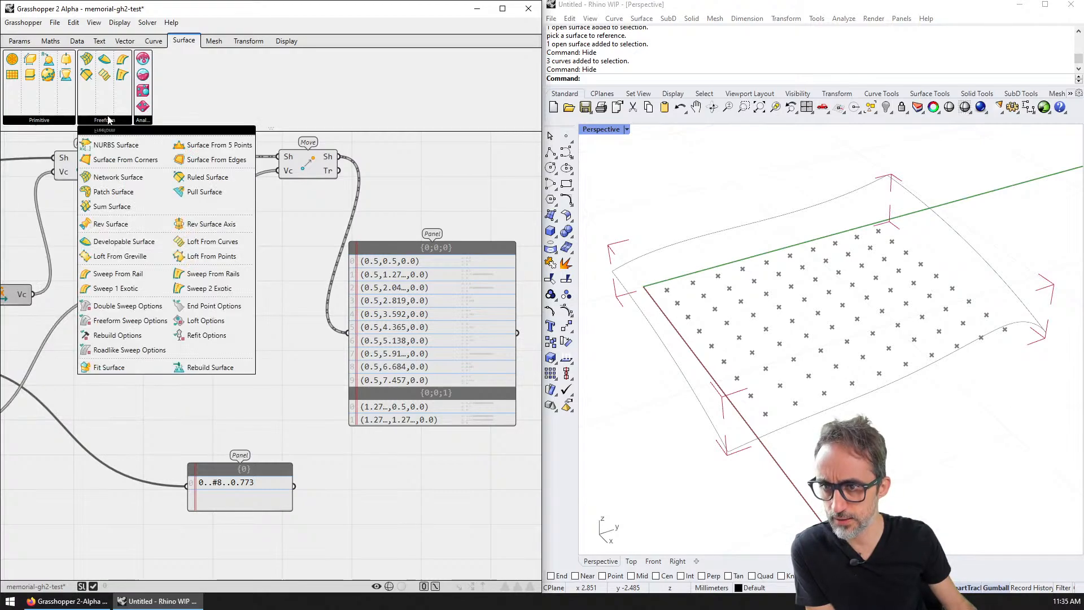
{"action": "mouse_move", "coordinate": [143, 122]}
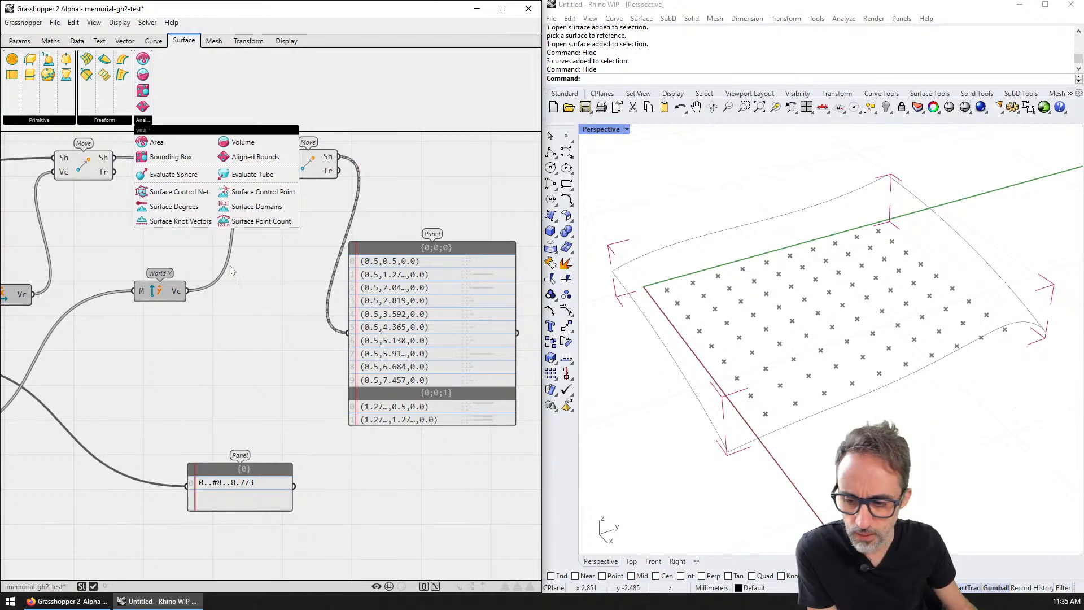
{"action": "left_click", "coordinate": [383, 497]}
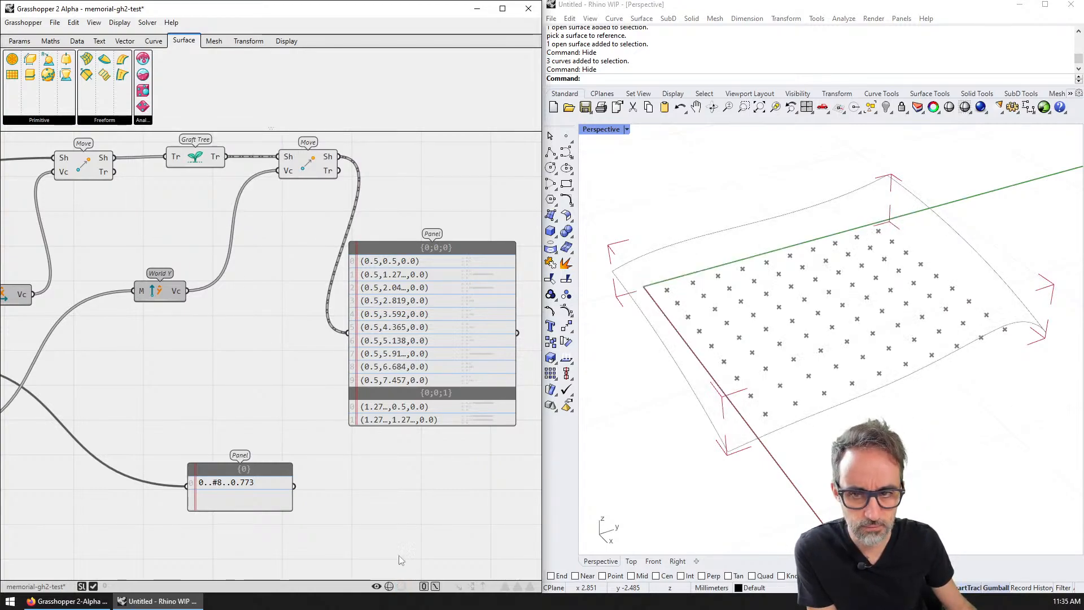
- Examine the preview styling settings and compare the point colour in the sRGB and HSV pickers without changing anything
{"action": "left_click", "coordinate": [147, 23]}
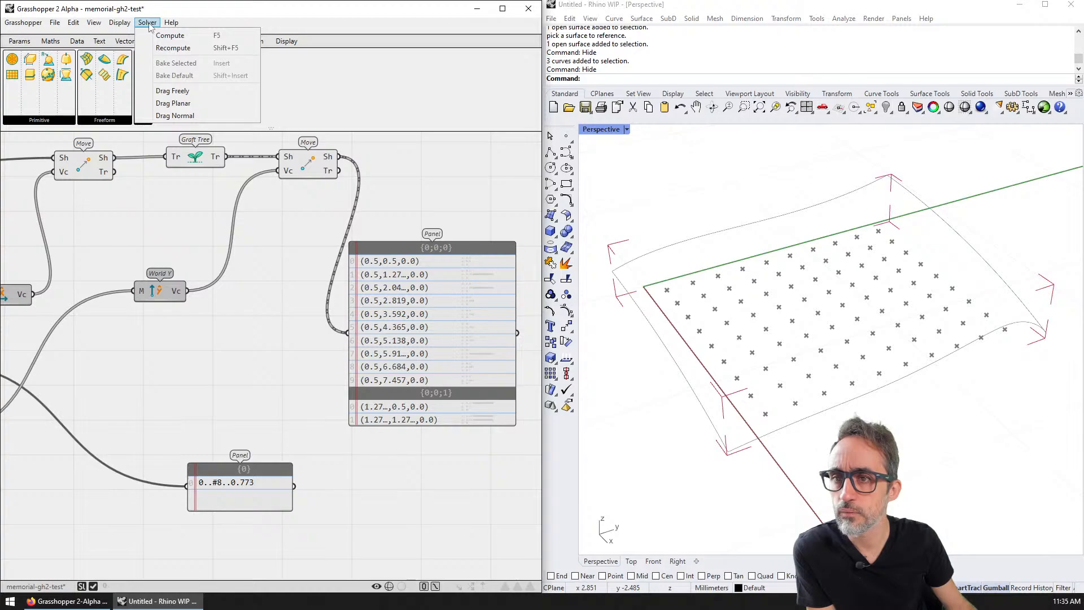
{"action": "mouse_move", "coordinate": [125, 24]}
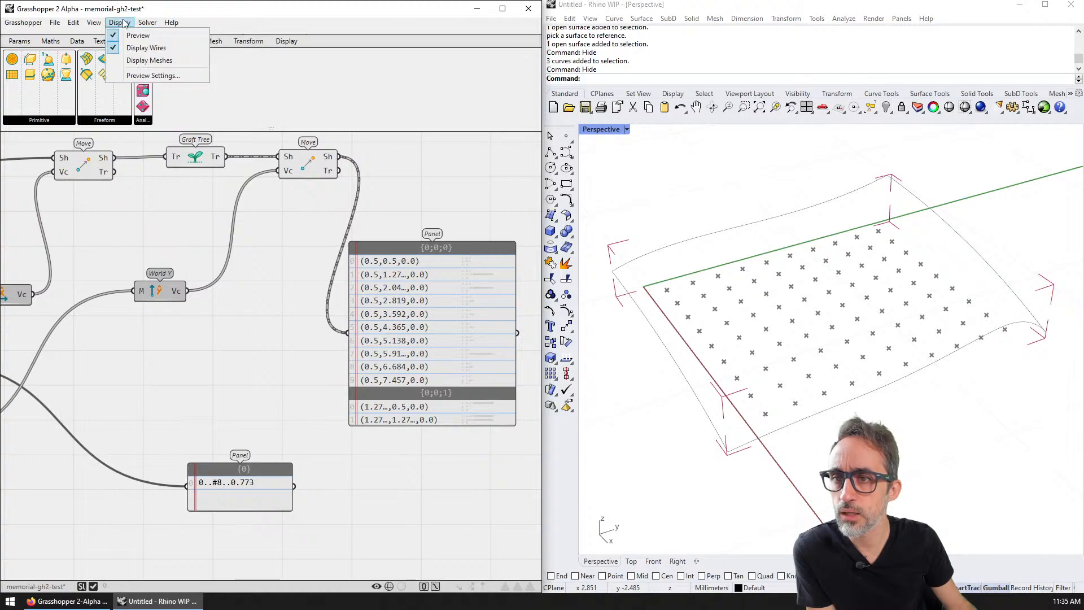
{"action": "left_click", "coordinate": [152, 75]}
{"action": "left_click_drag", "start_coordinate": [242, 68], "coordinate": [352, 70]}
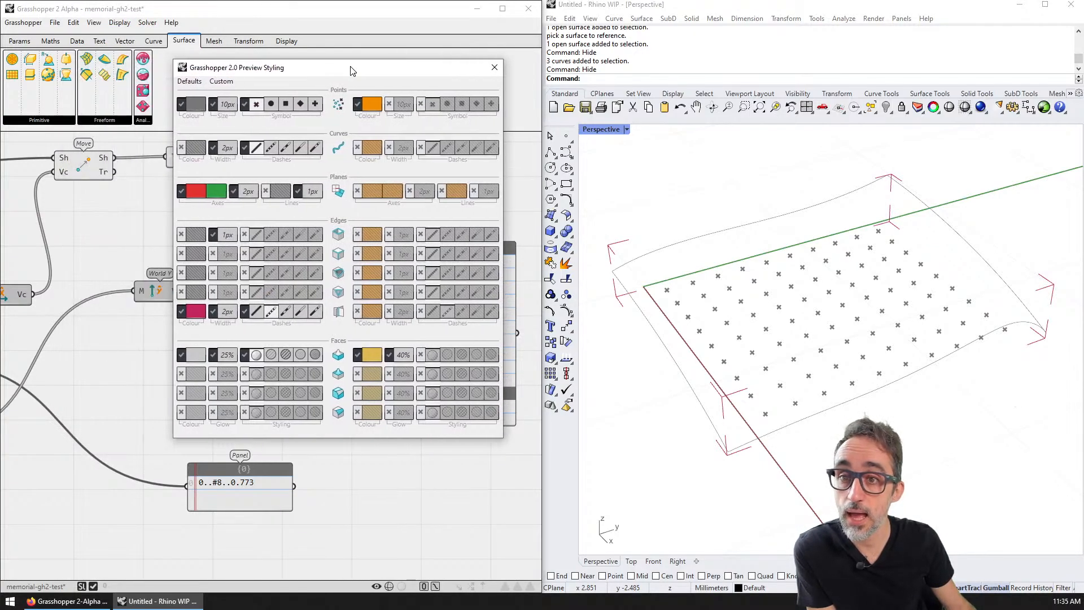
{"action": "left_click", "coordinate": [196, 103]}
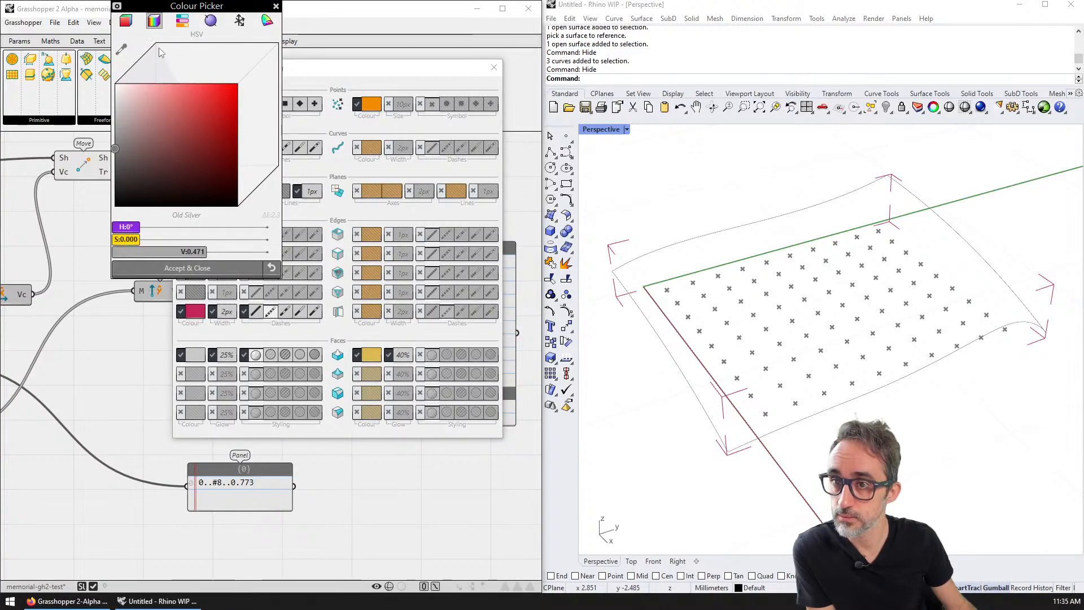
{"action": "left_click", "coordinate": [126, 22]}
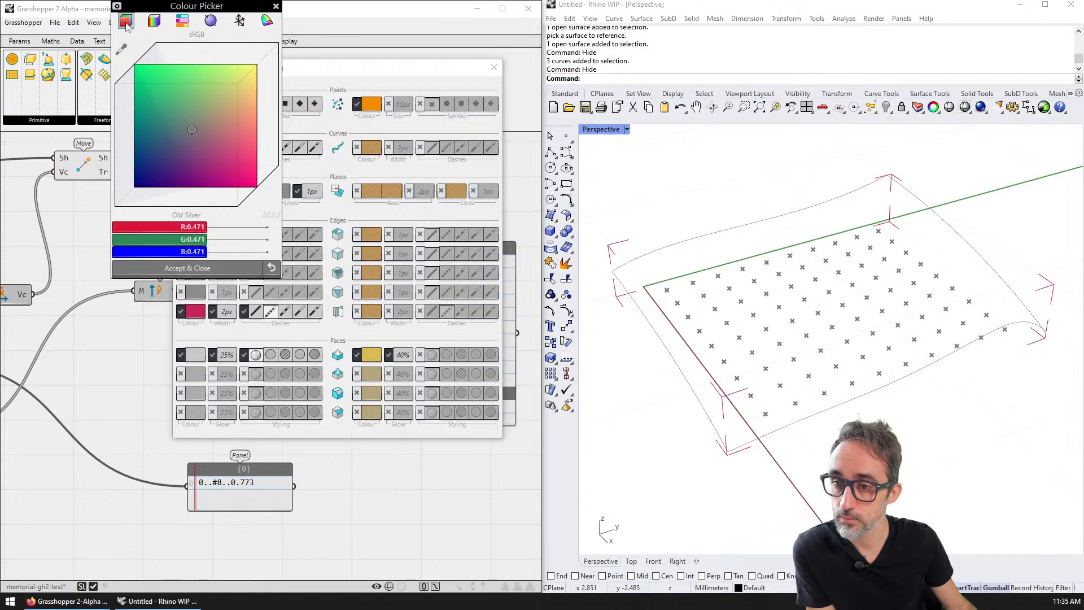
{"action": "left_click", "coordinate": [157, 27]}
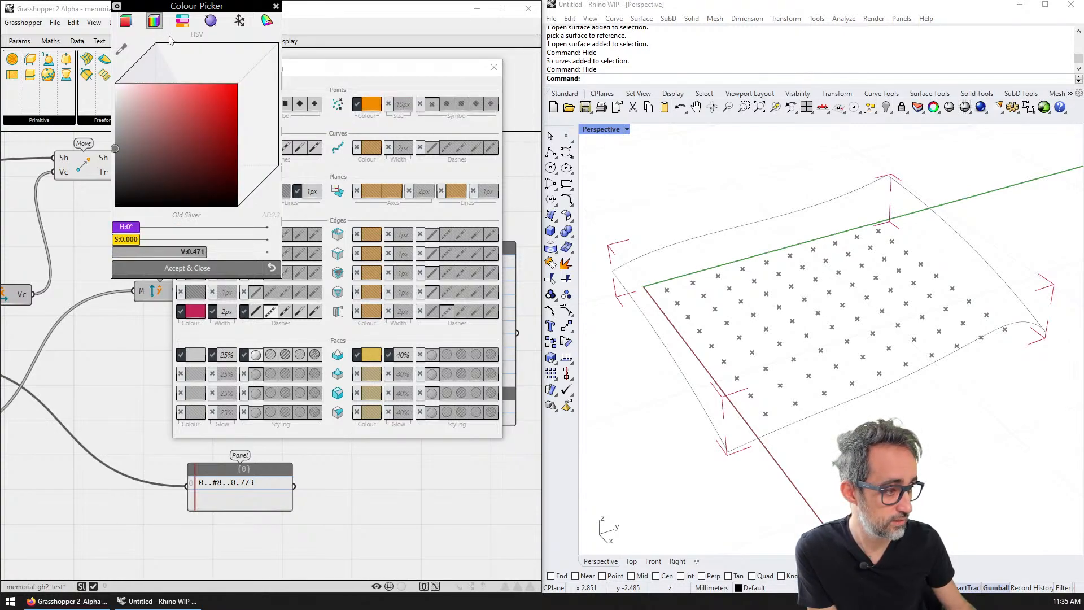
{"action": "left_click", "coordinate": [276, 6]}
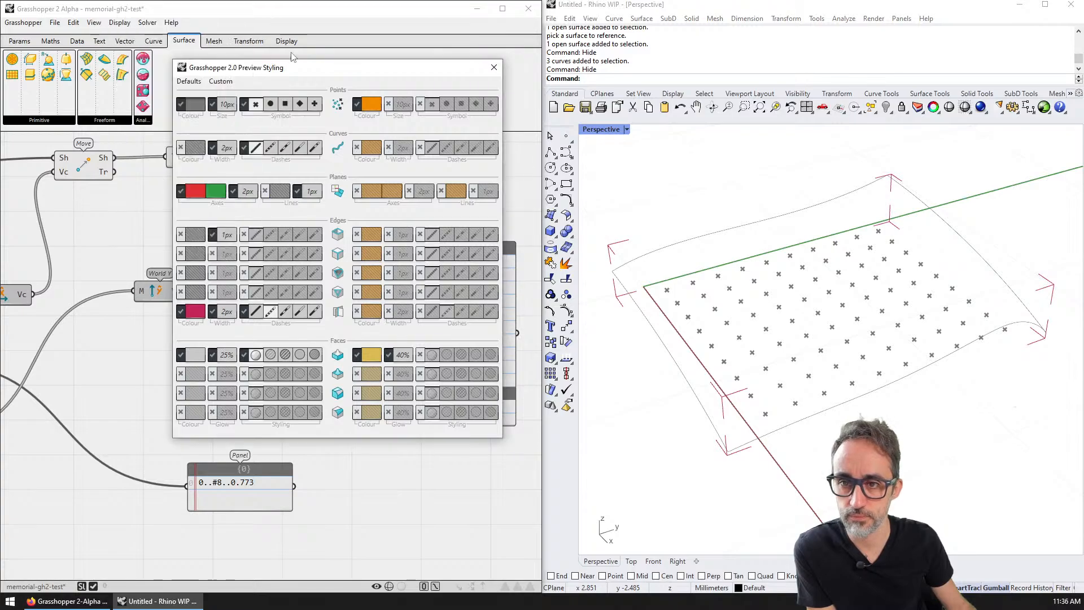
{"action": "left_click", "coordinate": [493, 68]}
- Open the custom preview colour override for the Surface parameter at the start of the definition and show it in HSV
{"action": "scroll", "coordinate": [170, 209], "scroll_direction": "down", "scroll_amount": 3}
{"action": "right_click_drag", "start_coordinate": [179, 228], "coordinate": [301, 238]}
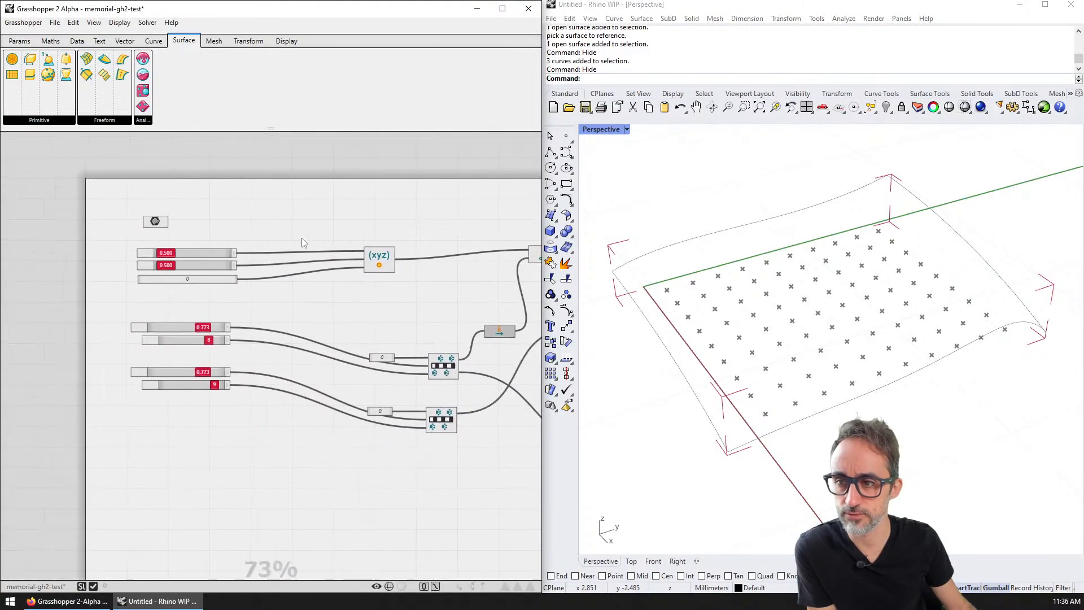
{"action": "scroll", "coordinate": [159, 219], "scroll_direction": "up", "scroll_amount": 2}
{"action": "left_click", "coordinate": [158, 217]}
{"action": "right_click", "coordinate": [160, 218]}
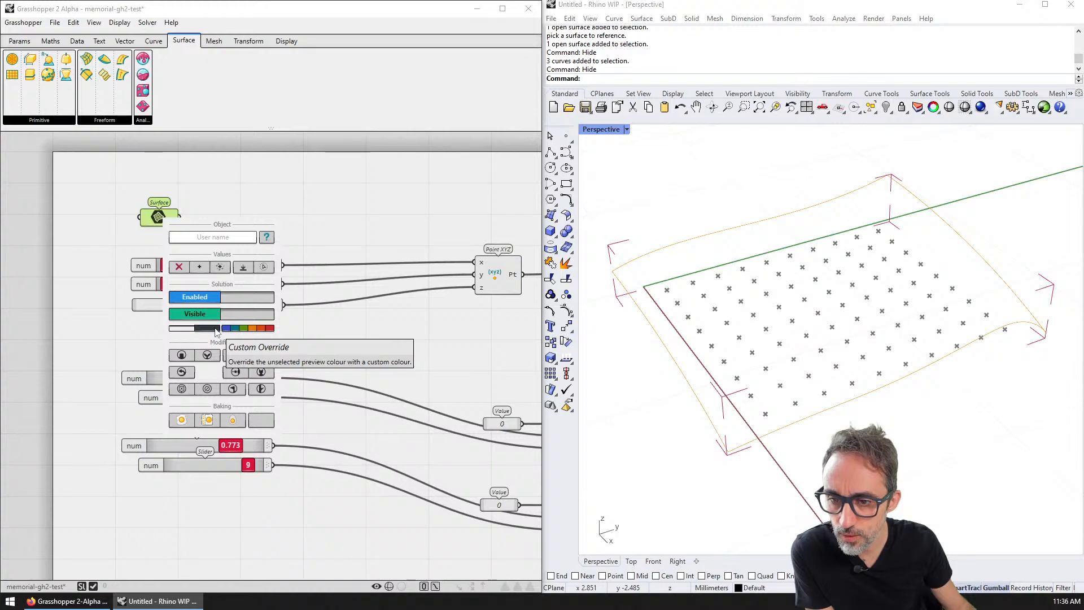
{"action": "left_click", "coordinate": [216, 329]}
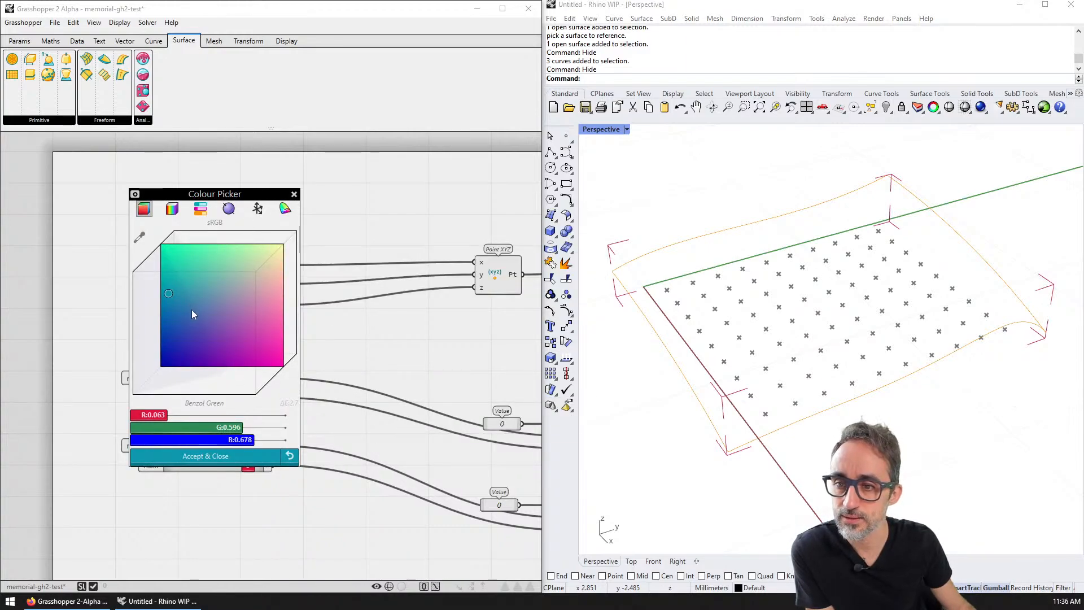
{"action": "left_click", "coordinate": [173, 209]}
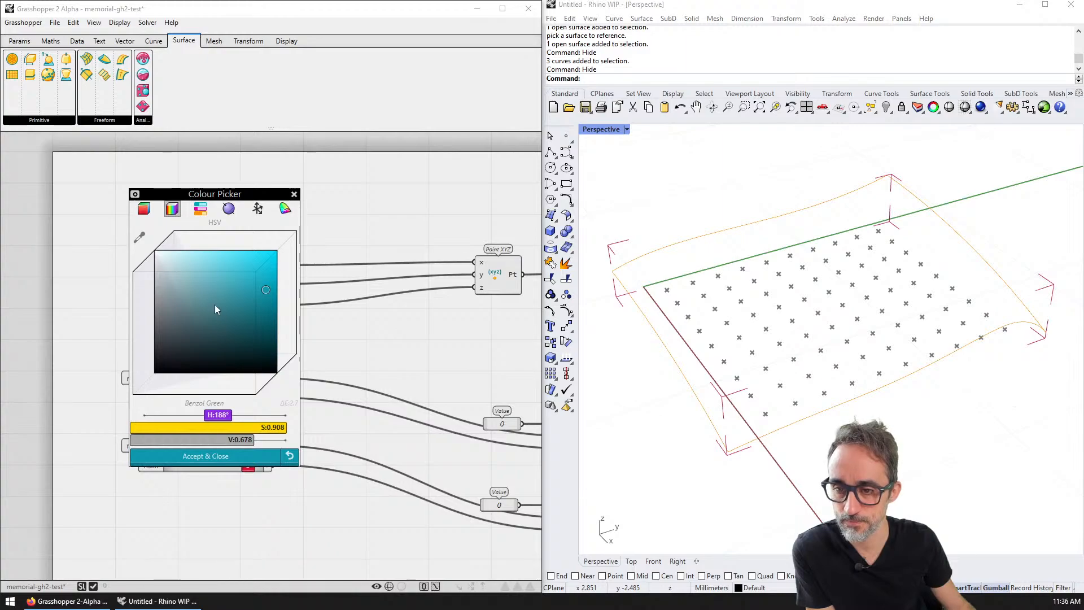
- Try a lower hue for the surface's override colour, and reset the colour to its starting value
{"action": "left_click_drag", "start_coordinate": [223, 421], "coordinate": [144, 425]}
{"action": "left_click", "coordinate": [289, 457]}
{"action": "left_click", "coordinate": [290, 457]}
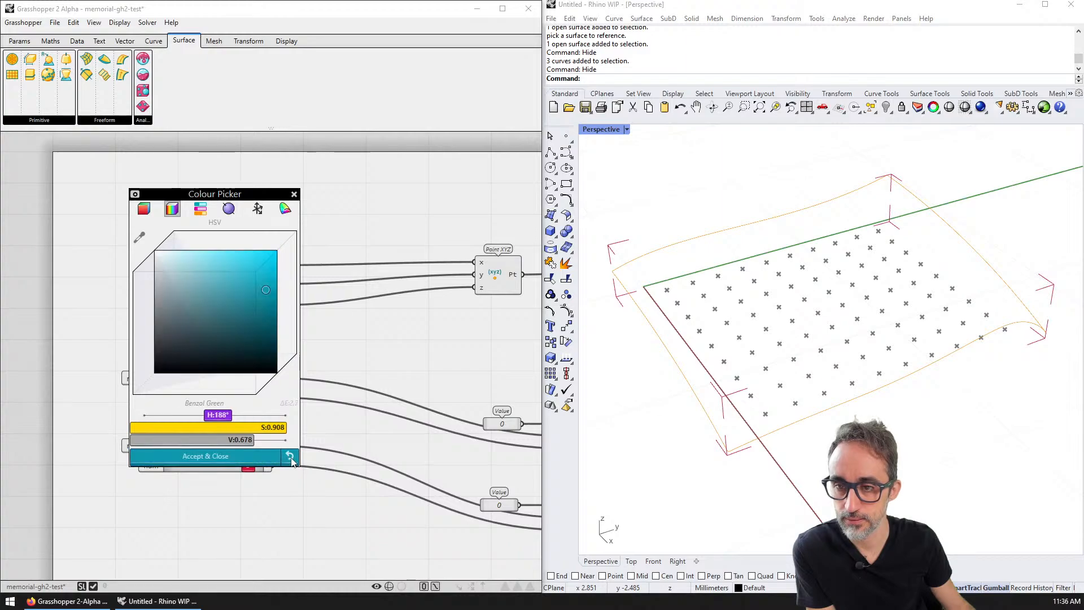
- Switch the colour picker to sRGB and check the Surface parameter's custom display colour in it
{"action": "left_click", "coordinate": [144, 209]}
{"action": "left_click", "coordinate": [294, 194]}
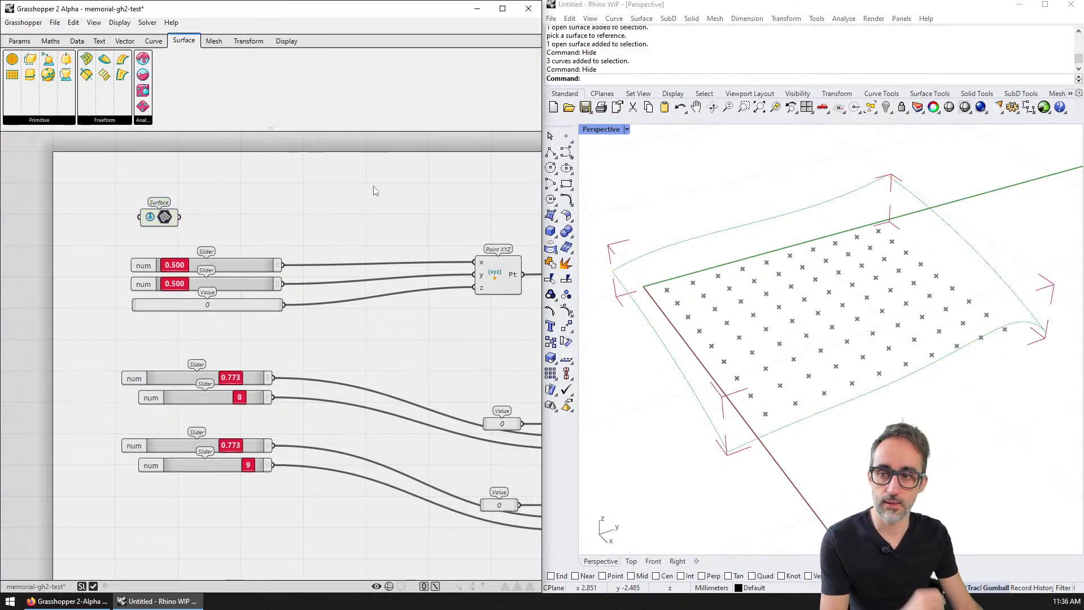
{"action": "right_click", "coordinate": [151, 216]}
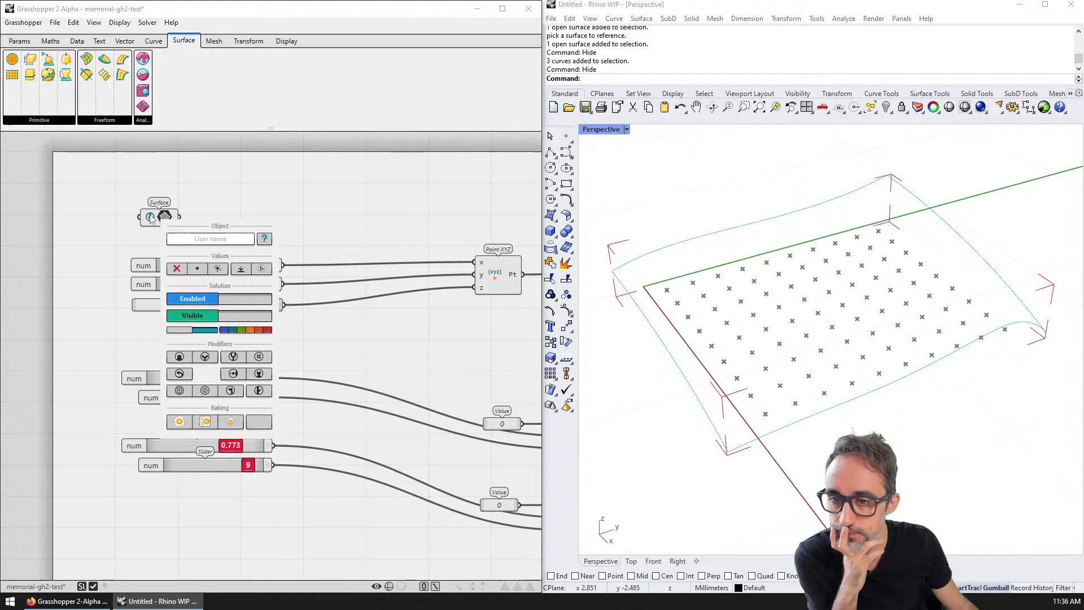
{"action": "left_click", "coordinate": [200, 333]}
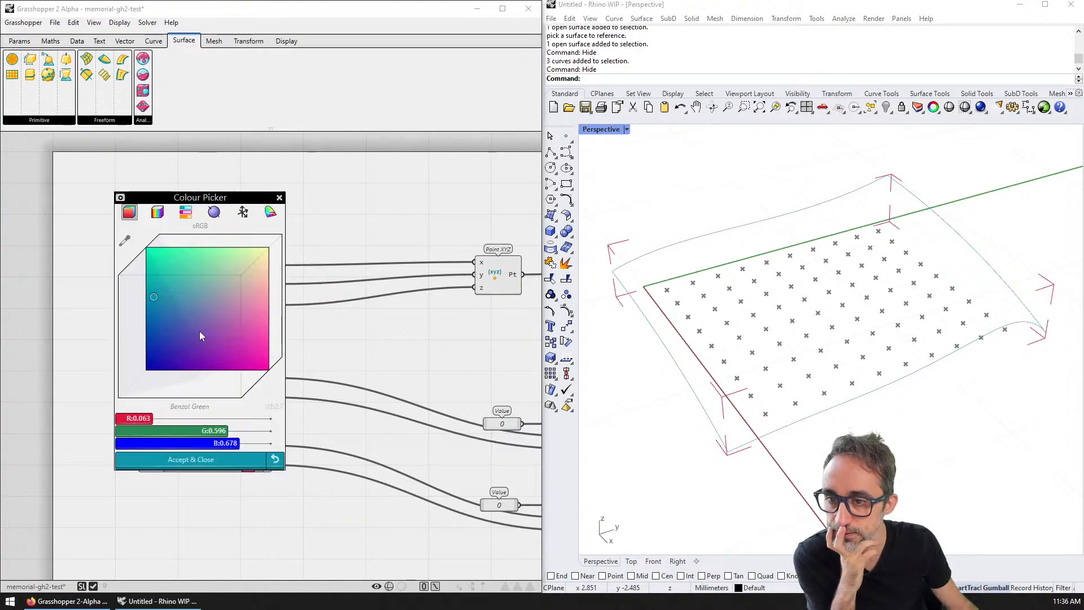
{"action": "left_click", "coordinate": [280, 197]}
{"action": "right_click", "coordinate": [167, 225]}
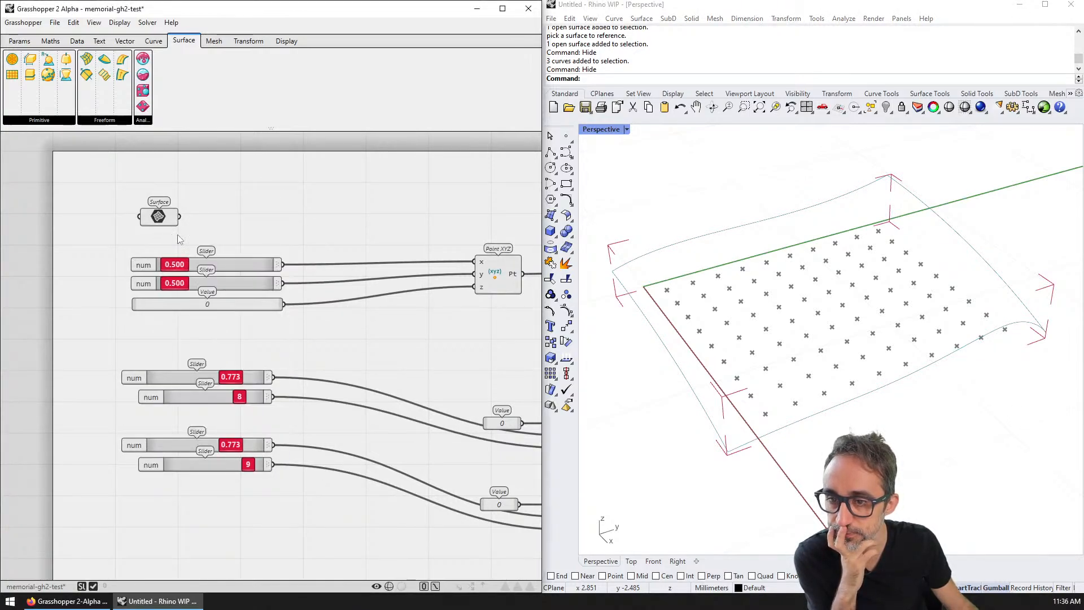
{"action": "right_click", "coordinate": [168, 218]}
{"action": "left_click", "coordinate": [215, 331]}
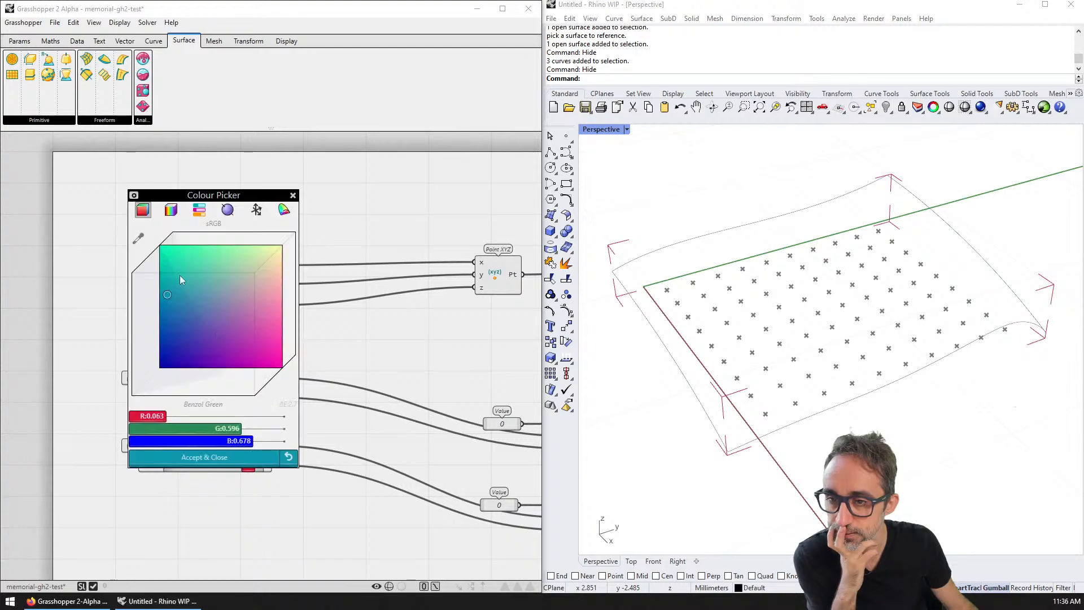
{"action": "left_click", "coordinate": [293, 198]}
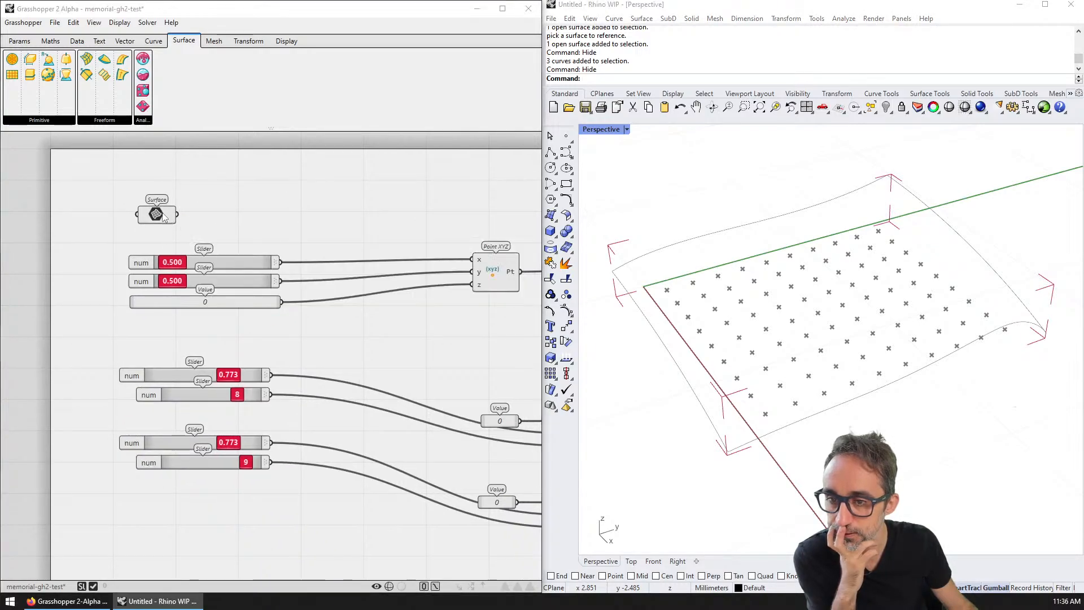
- Try the red and blue preset display colours on the Surface parameter
{"action": "right_click", "coordinate": [169, 218]}
{"action": "left_click", "coordinate": [251, 321]}
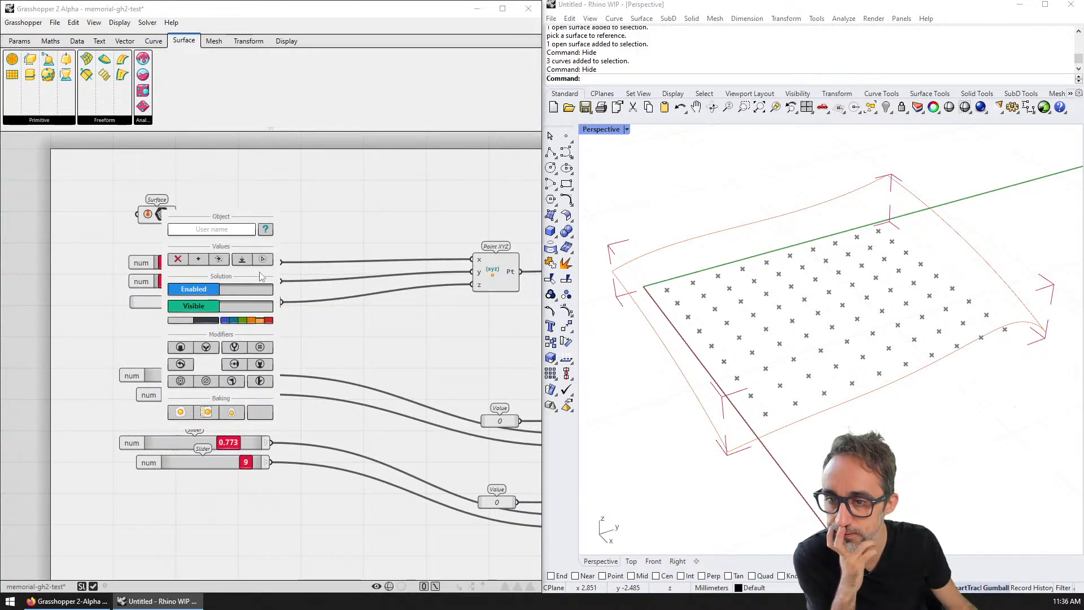
{"action": "left_click", "coordinate": [330, 213]}
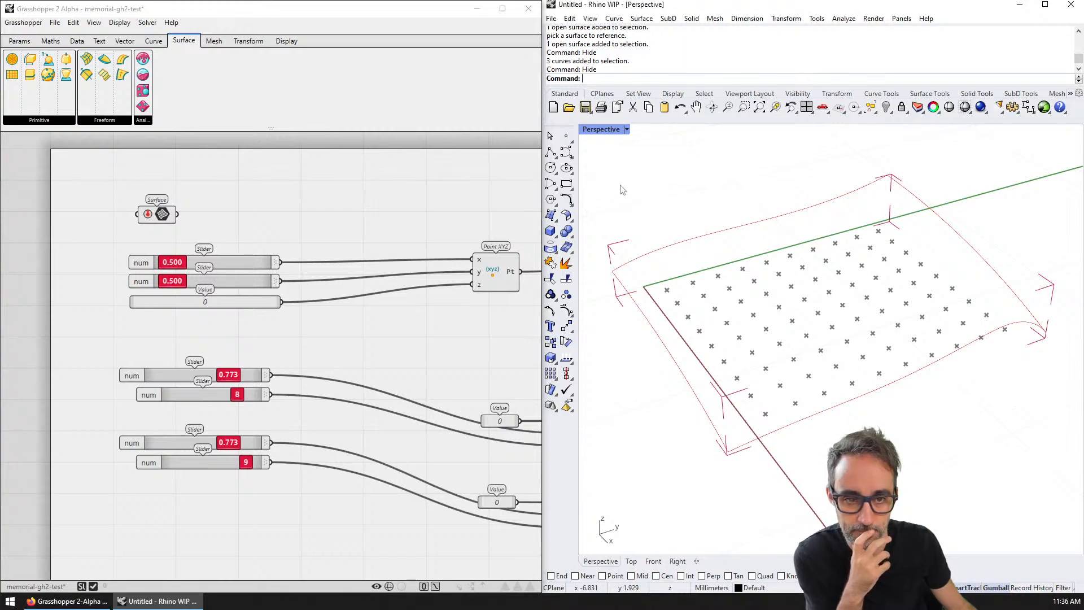
{"action": "right_click", "coordinate": [170, 218]}
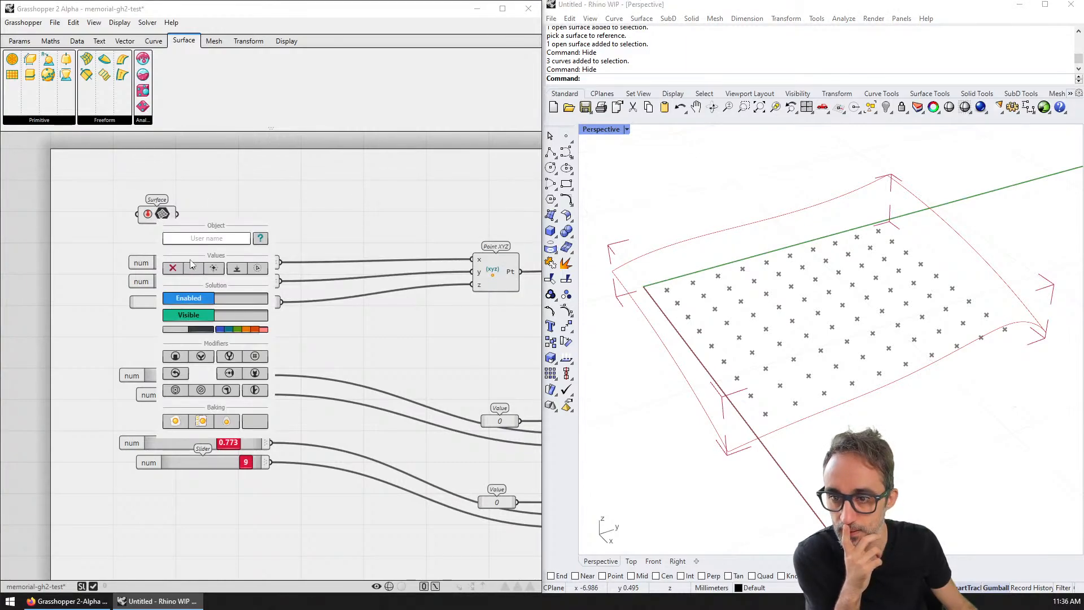
{"action": "left_click", "coordinate": [223, 329]}
{"action": "left_click", "coordinate": [230, 144]}
{"action": "right_click_drag", "start_coordinate": [688, 234], "coordinate": [745, 315]}
{"action": "right_click", "coordinate": [153, 215]}
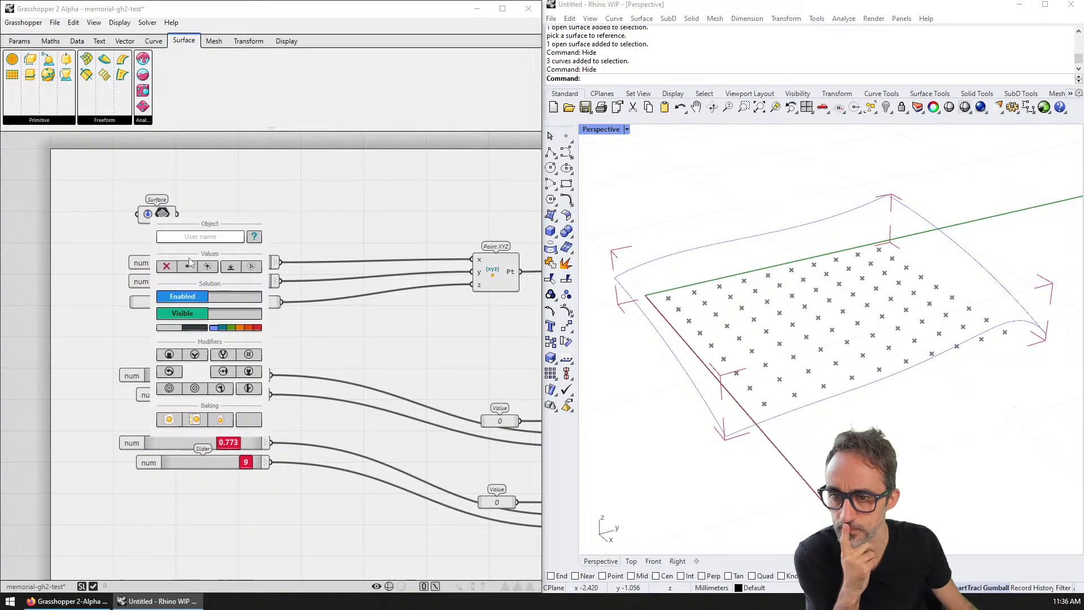
{"action": "left_click", "coordinate": [214, 331]}
{"action": "left_click", "coordinate": [275, 195]}
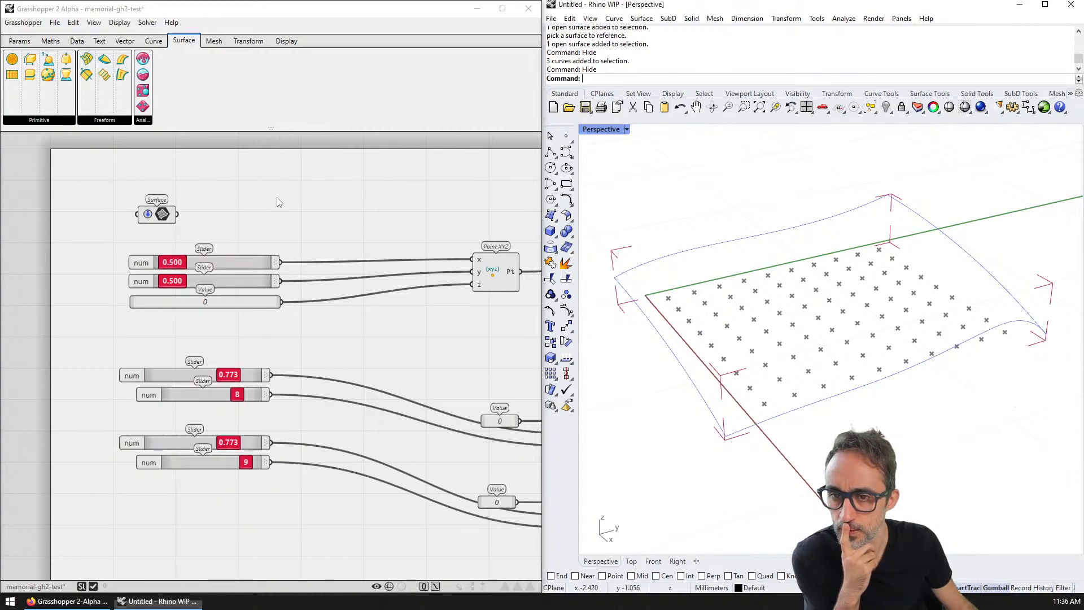
- Return the Surface parameter to its default display colour
{"action": "right_click", "coordinate": [168, 214]}
{"action": "left_click", "coordinate": [190, 325]}
{"action": "left_click", "coordinate": [245, 182]}
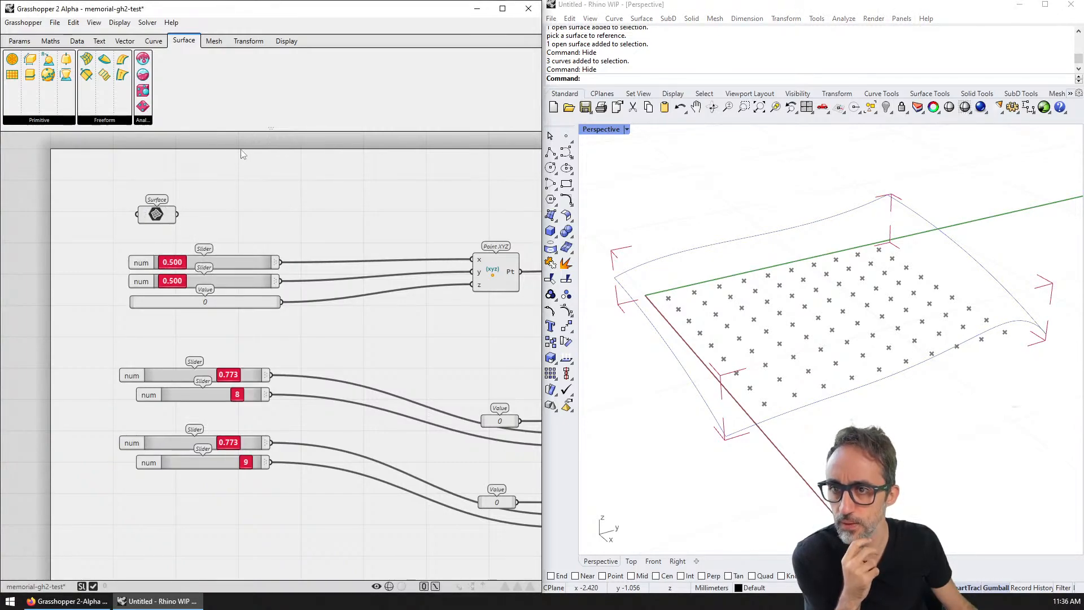
- Look through the Surface analysis and freeform components and the Mesh modifiers for one relating the moved grid points to the surface
{"action": "right_click_drag", "start_coordinate": [415, 247], "coordinate": [337, 228]}
{"action": "scroll", "coordinate": [356, 228], "scroll_direction": "down", "scroll_amount": 2}
{"action": "right_click_drag", "start_coordinate": [449, 262], "coordinate": [256, 260]}
{"action": "right_click_drag", "start_coordinate": [442, 286], "coordinate": [155, 300]}
{"action": "right_click_drag", "start_coordinate": [255, 304], "coordinate": [191, 295]}
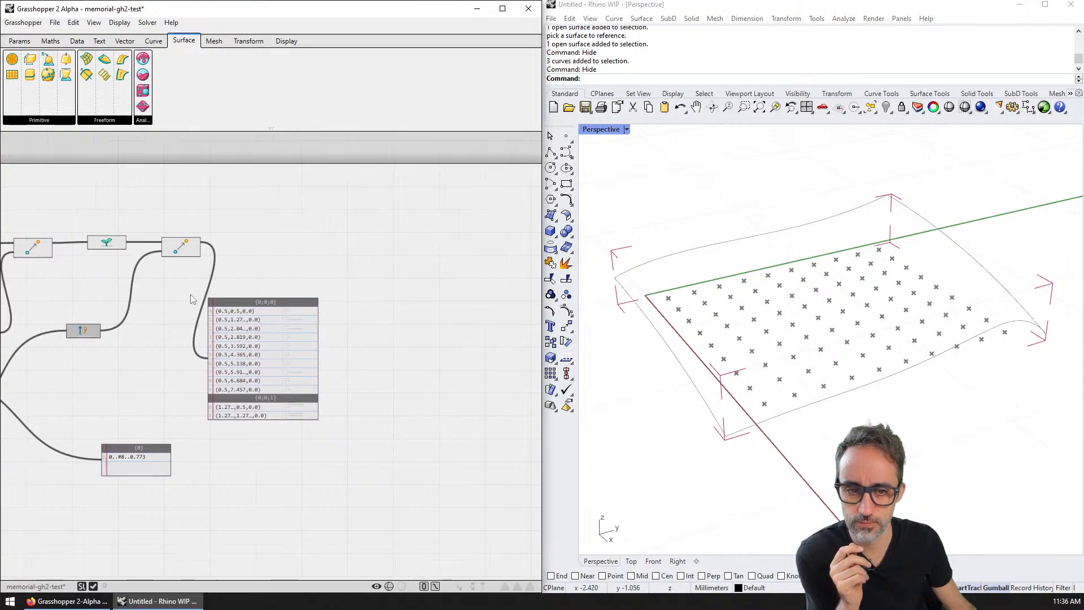
{"action": "scroll", "coordinate": [191, 294], "scroll_direction": "up", "scroll_amount": 2}
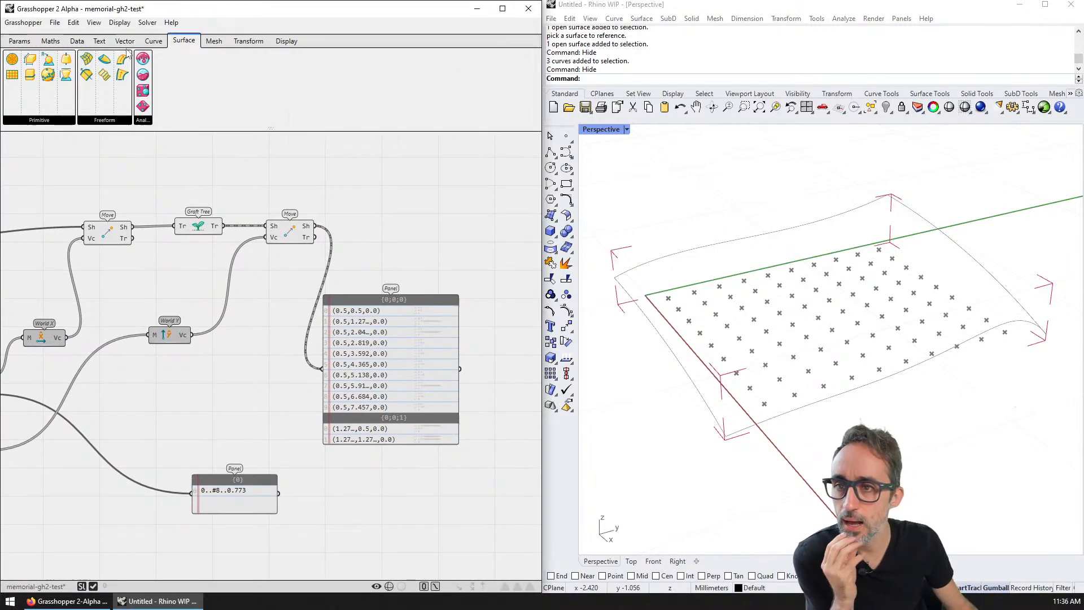
{"action": "left_click", "coordinate": [144, 120]}
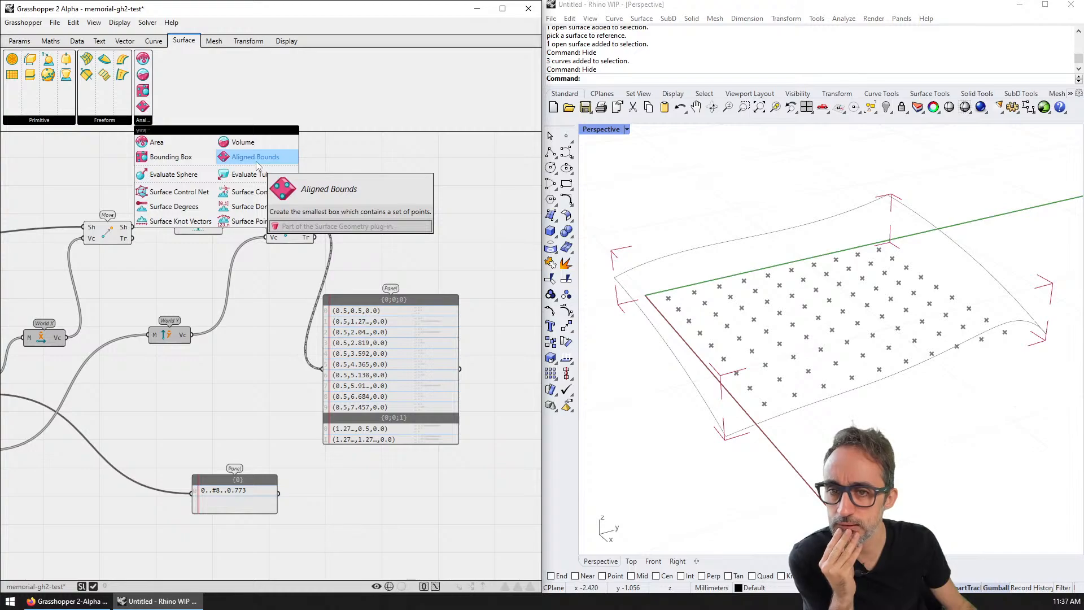
{"action": "left_click", "coordinate": [102, 121]}
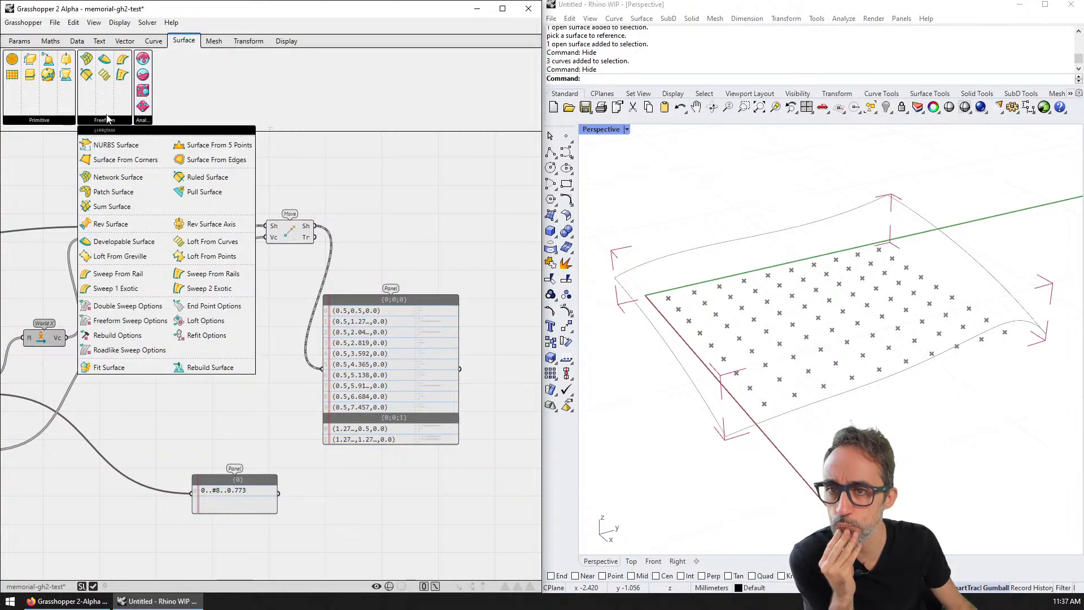
{"action": "left_click", "coordinate": [213, 41]}
{"action": "left_click", "coordinate": [127, 122]}
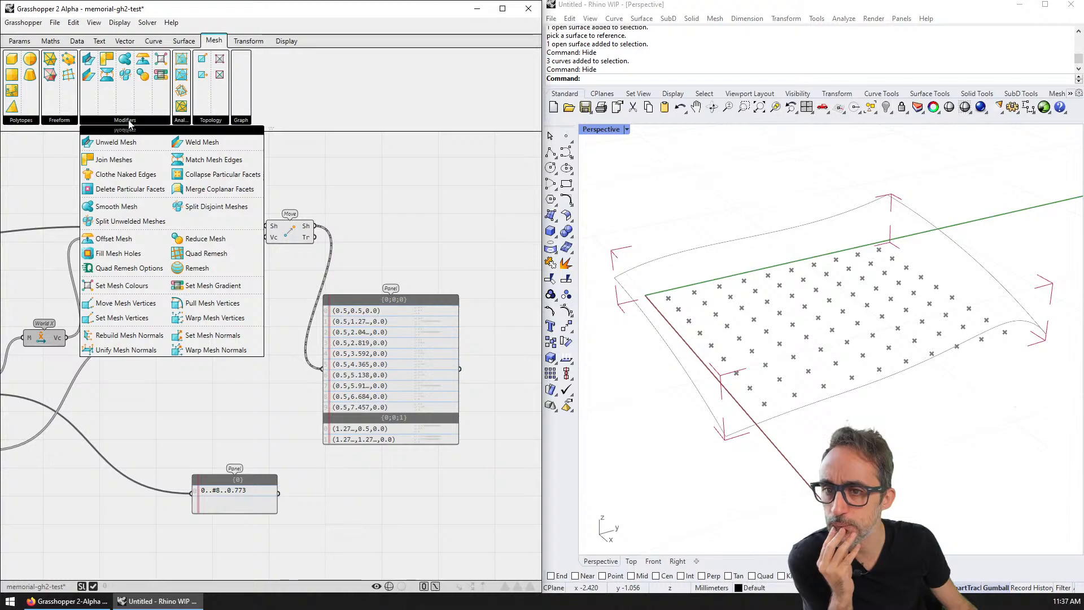
- Search the canvas component finder for "project" and "closest"
{"action": "double_click", "coordinate": [375, 184]}
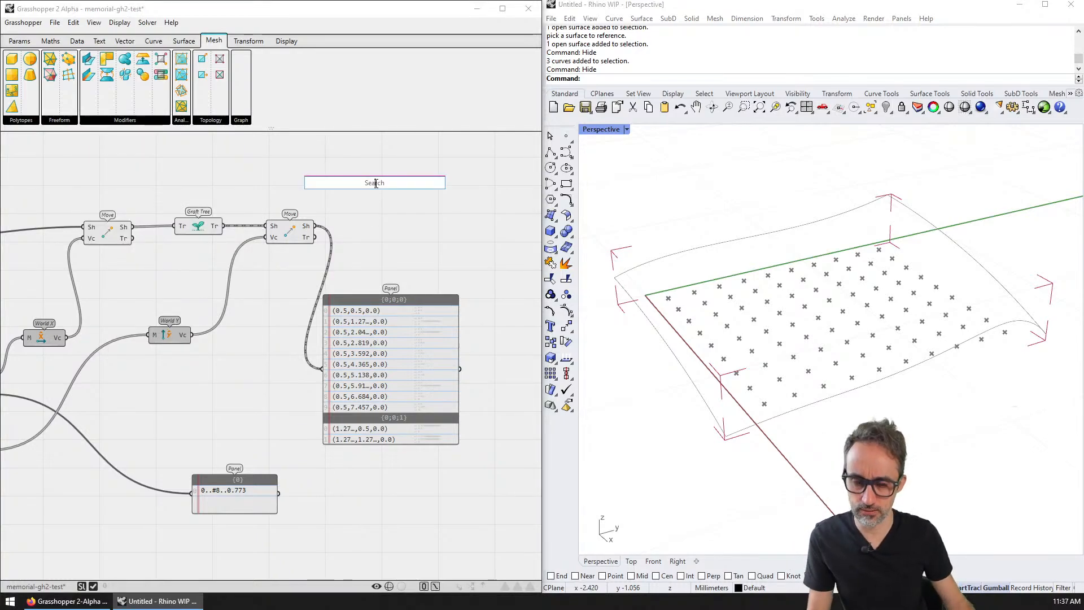
{"action": "type", "text": "project"}
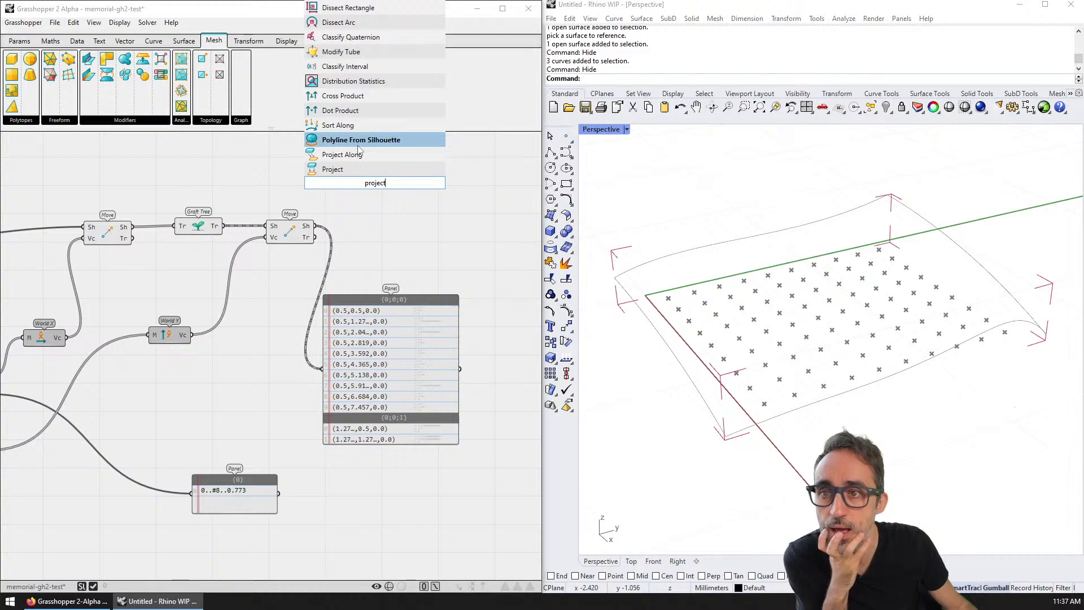
{"action": "left_click_drag", "start_coordinate": [390, 182], "coordinate": [290, 180]}
{"action": "type", "text": "closes"}
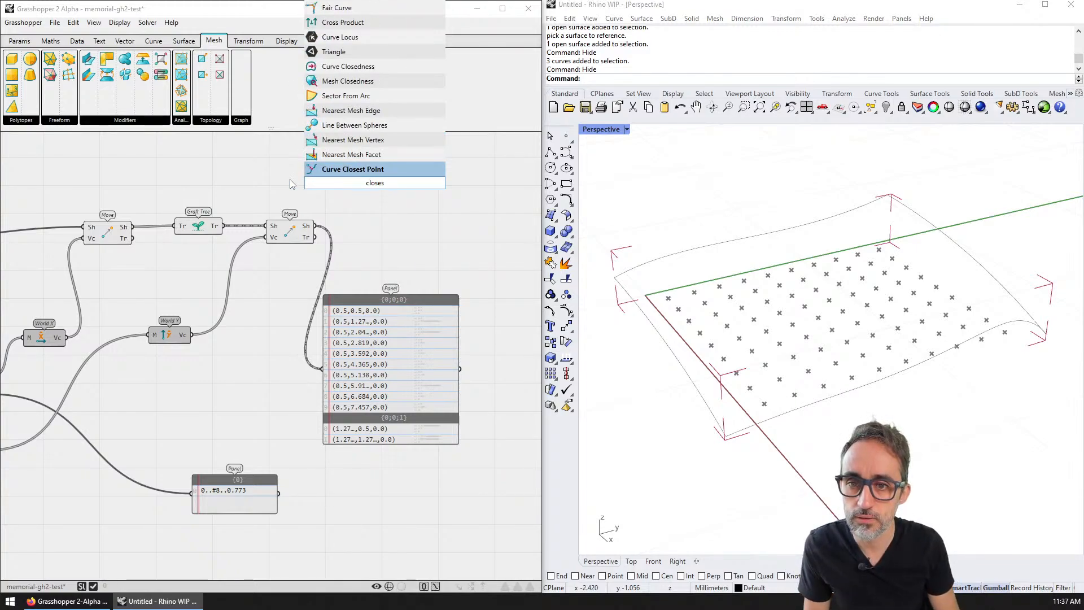
{"action": "type", "text": "t"}
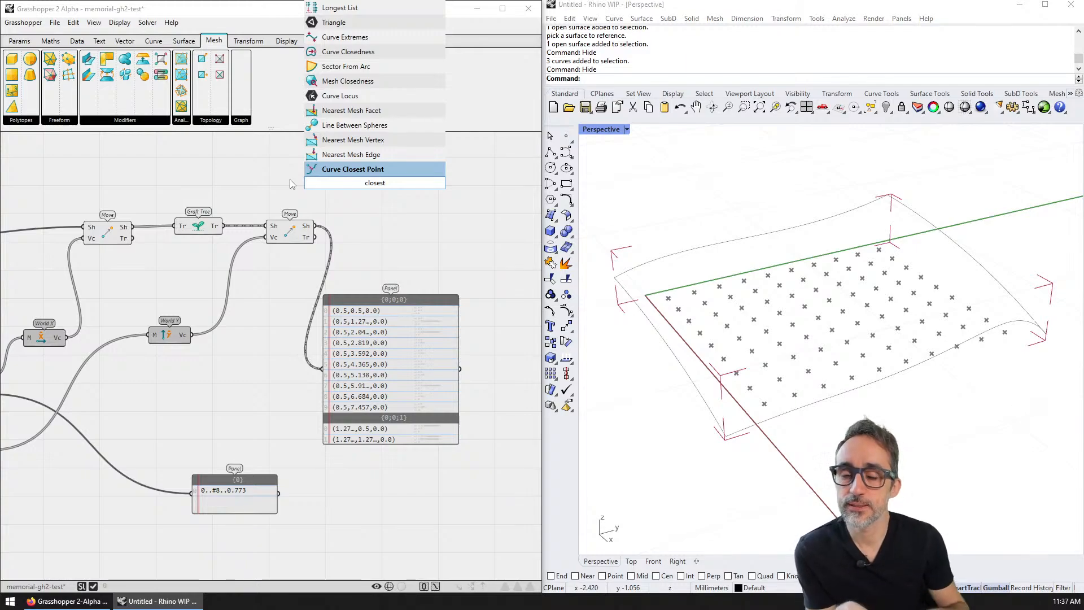
{"action": "key", "text": "Escape"}
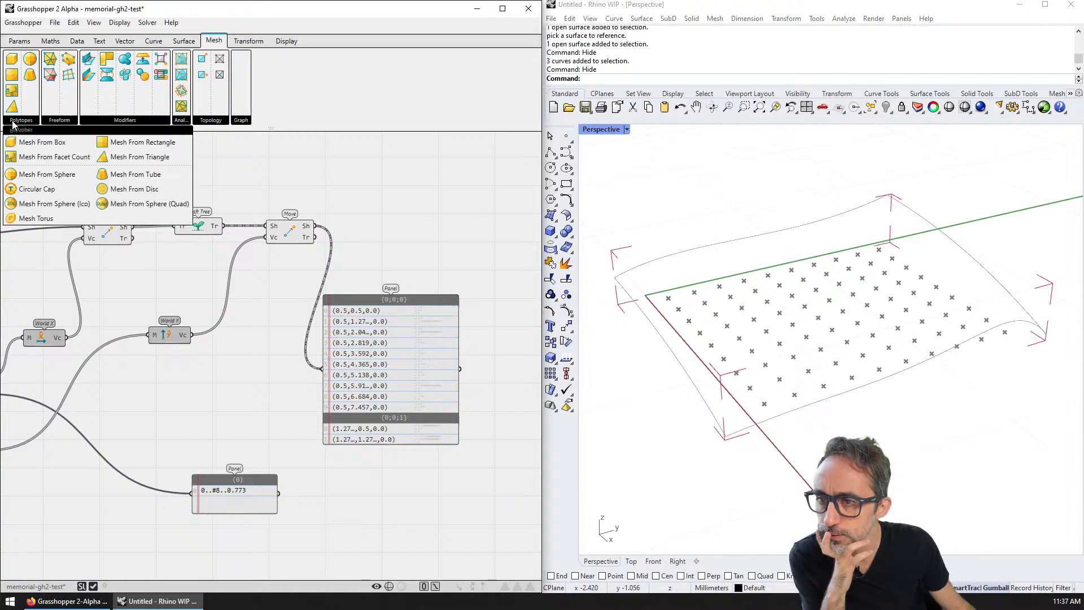
- Examine the Mesh polytope, freeform, modifier and analysis components and the Surface freeform and primitive components for a projection or closest-point component
{"action": "mouse_move", "coordinate": [21, 121]}
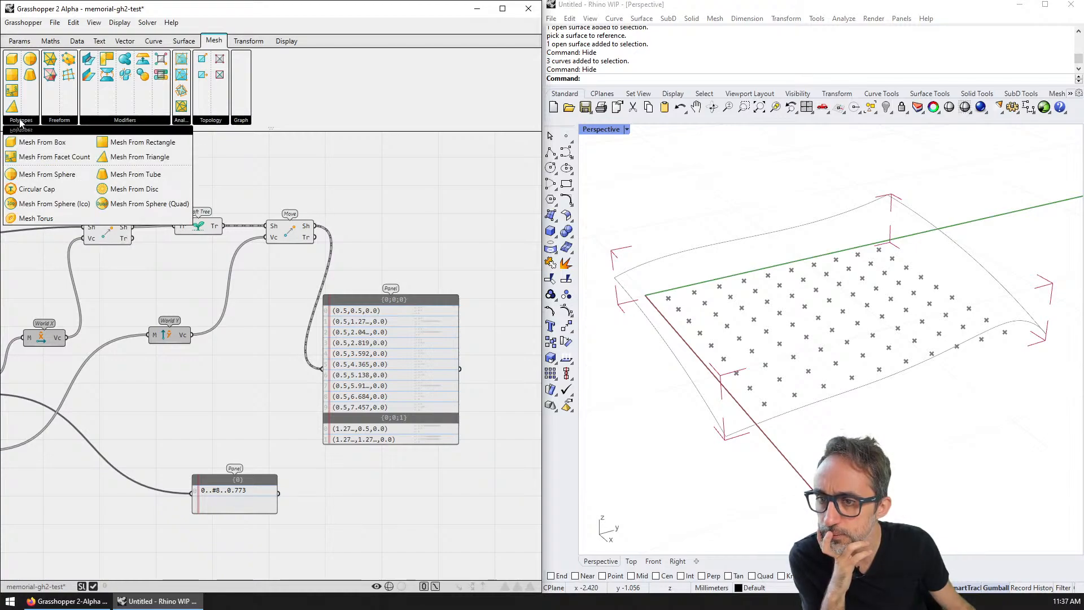
{"action": "mouse_move", "coordinate": [66, 126]}
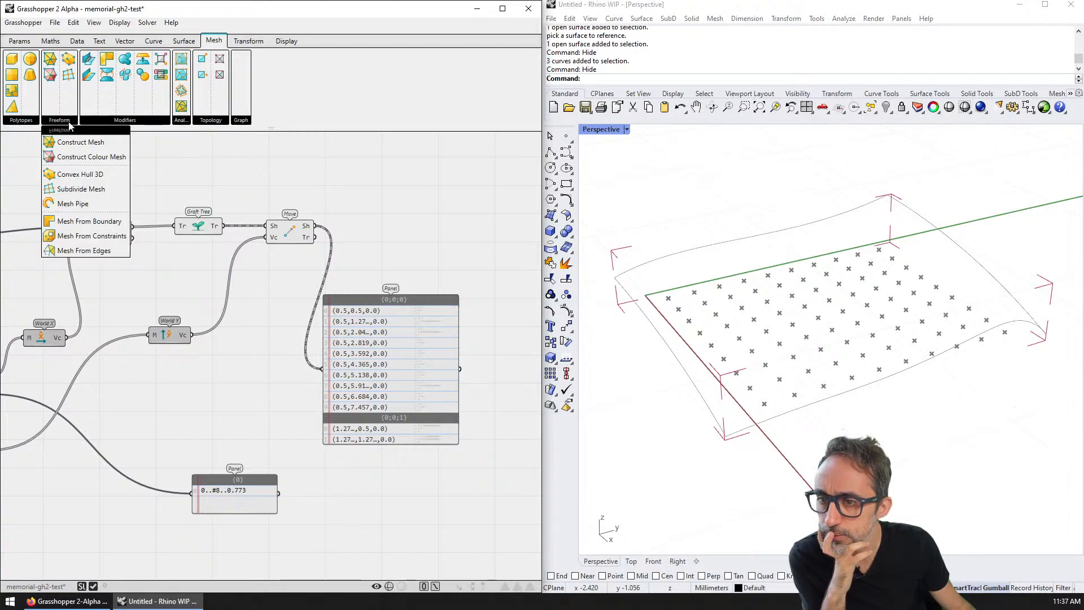
{"action": "mouse_move", "coordinate": [127, 123]}
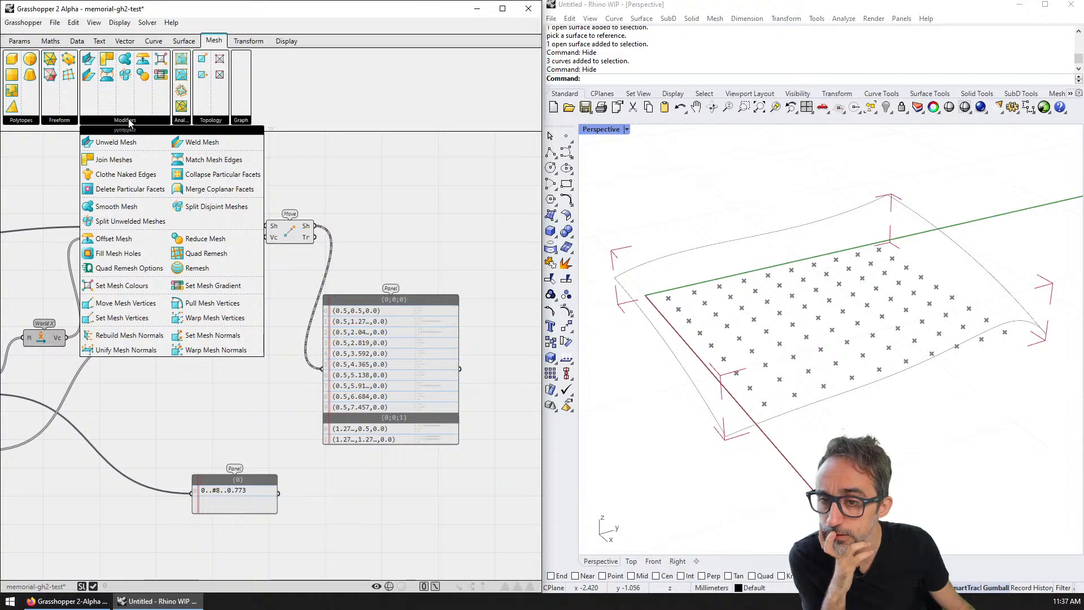
{"action": "mouse_move", "coordinate": [178, 125]}
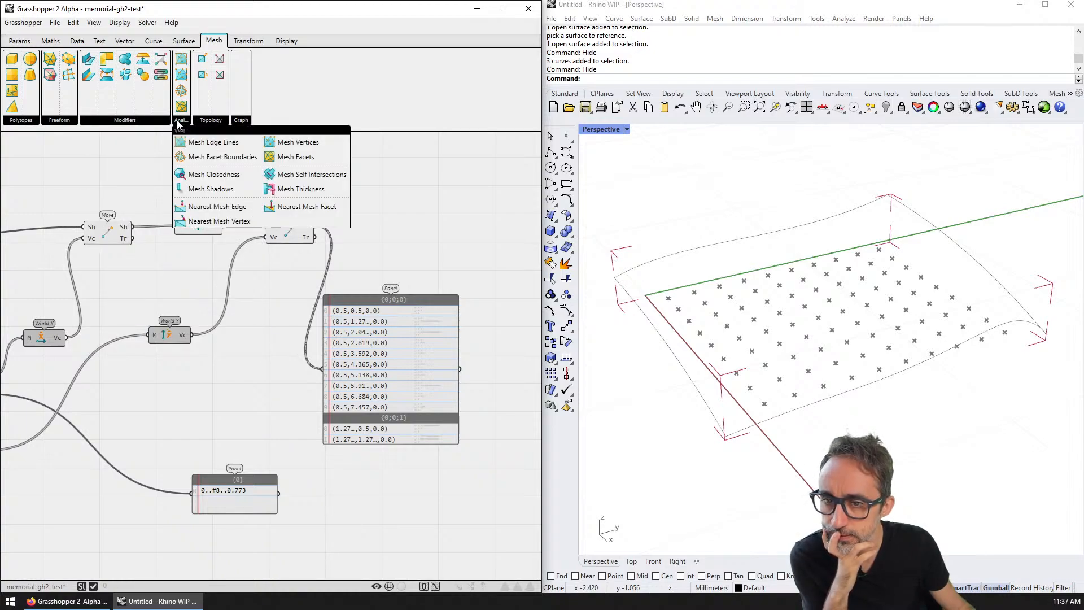
{"action": "left_click", "coordinate": [154, 42]}
{"action": "left_click", "coordinate": [184, 42]}
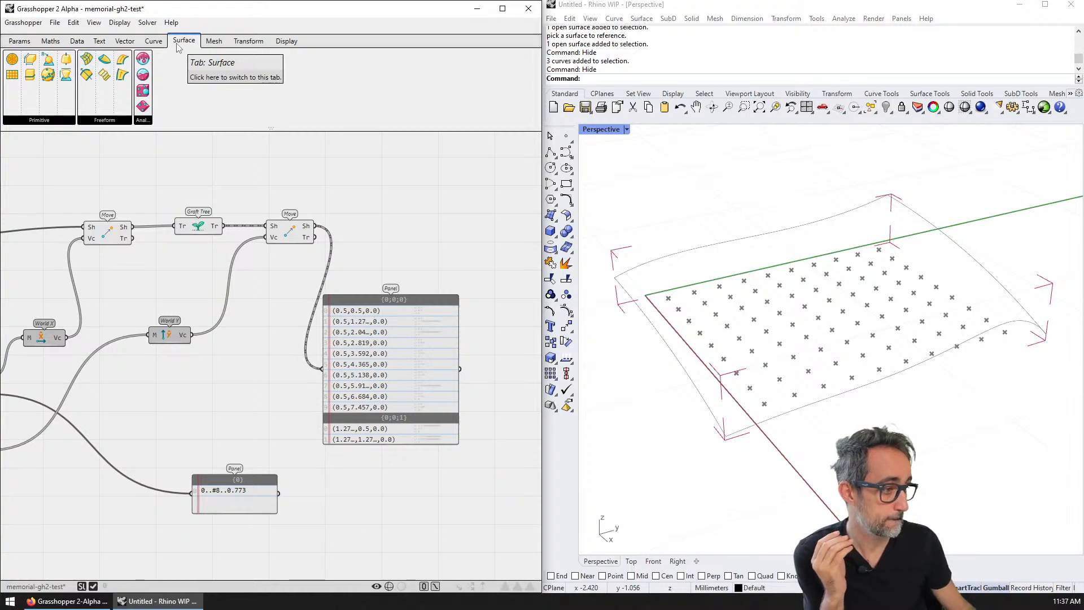
{"action": "left_click", "coordinate": [118, 121]}
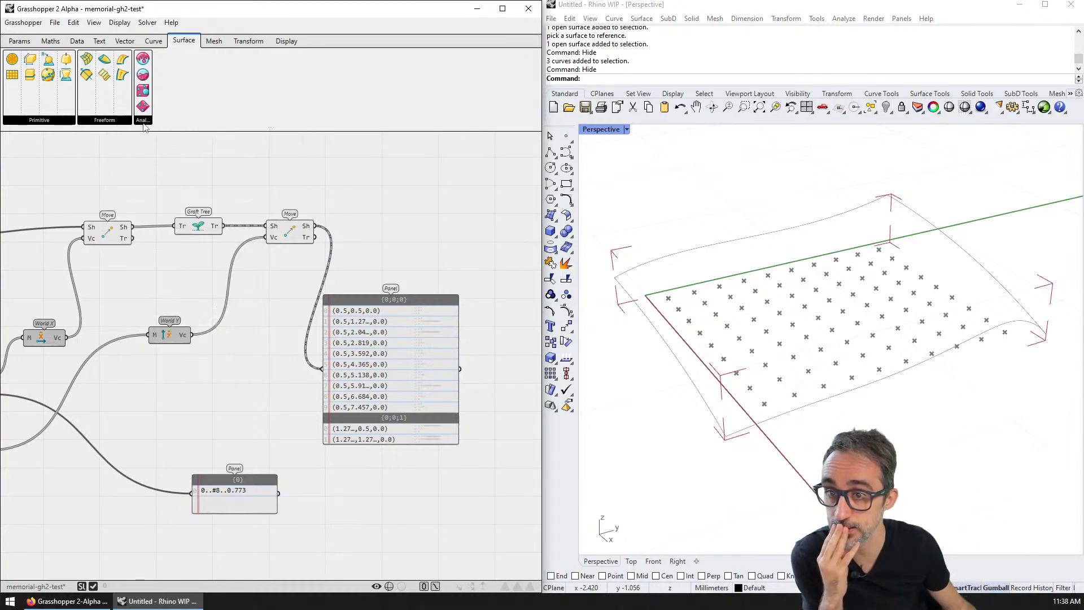
{"action": "left_click", "coordinate": [54, 121]}
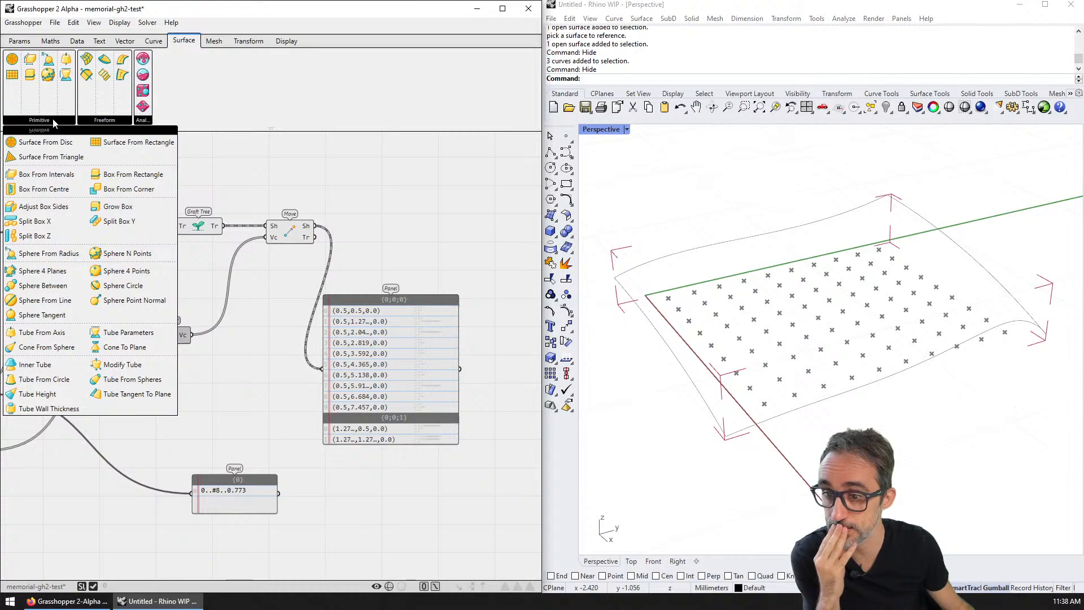
- Examine the Curve analysis components and the rigid and affine Transform components for a way to map the points onto the surface
{"action": "left_click", "coordinate": [156, 42]}
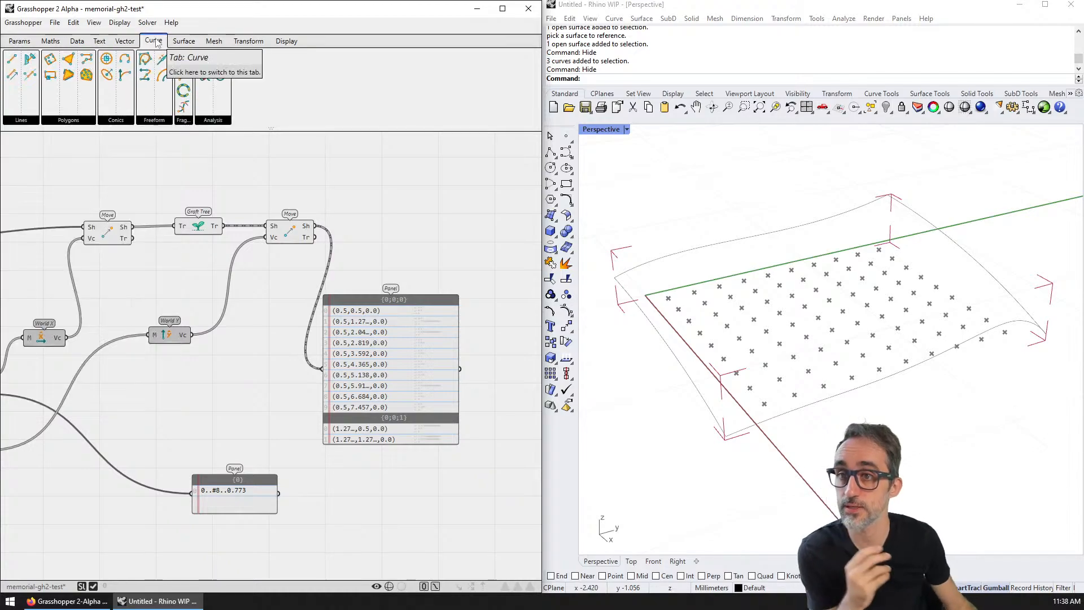
{"action": "left_click", "coordinate": [211, 120]}
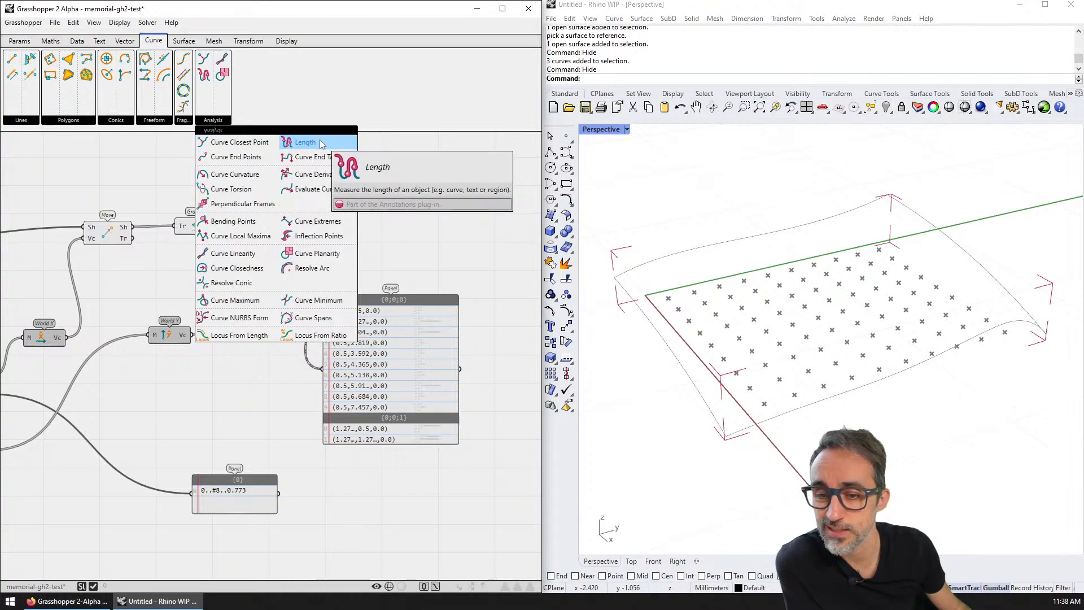
{"action": "left_click", "coordinate": [214, 40]}
{"action": "left_click", "coordinate": [248, 41]}
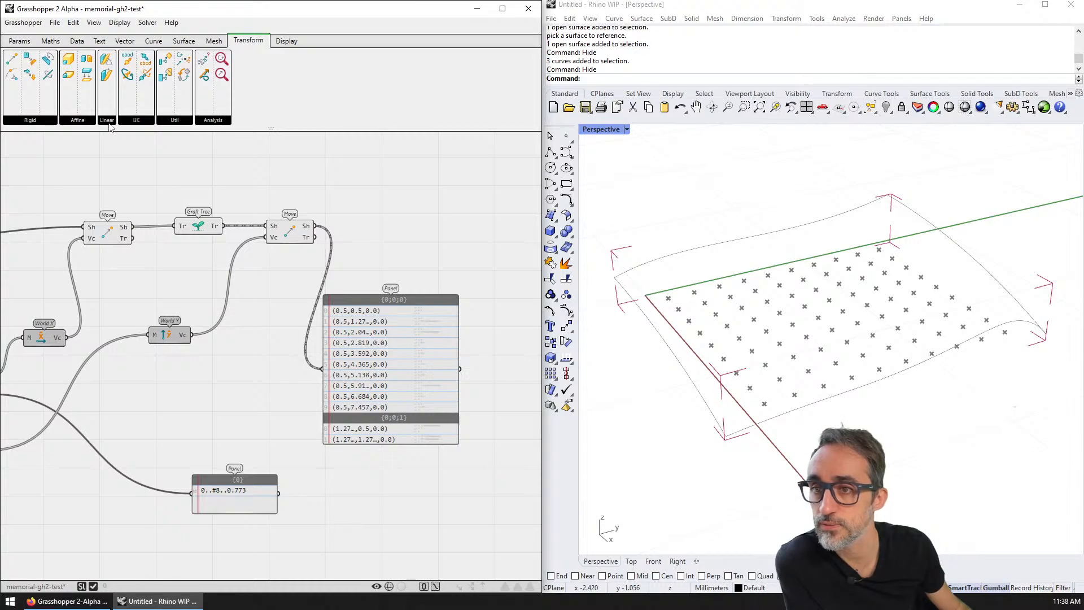
{"action": "left_click", "coordinate": [41, 120]}
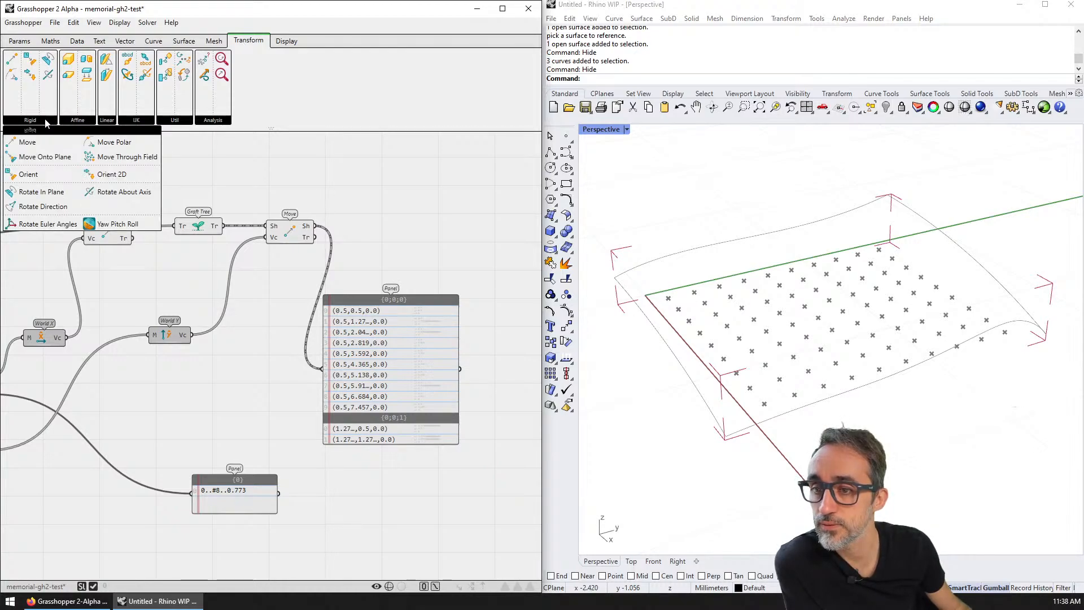
{"action": "left_click", "coordinate": [72, 121]}
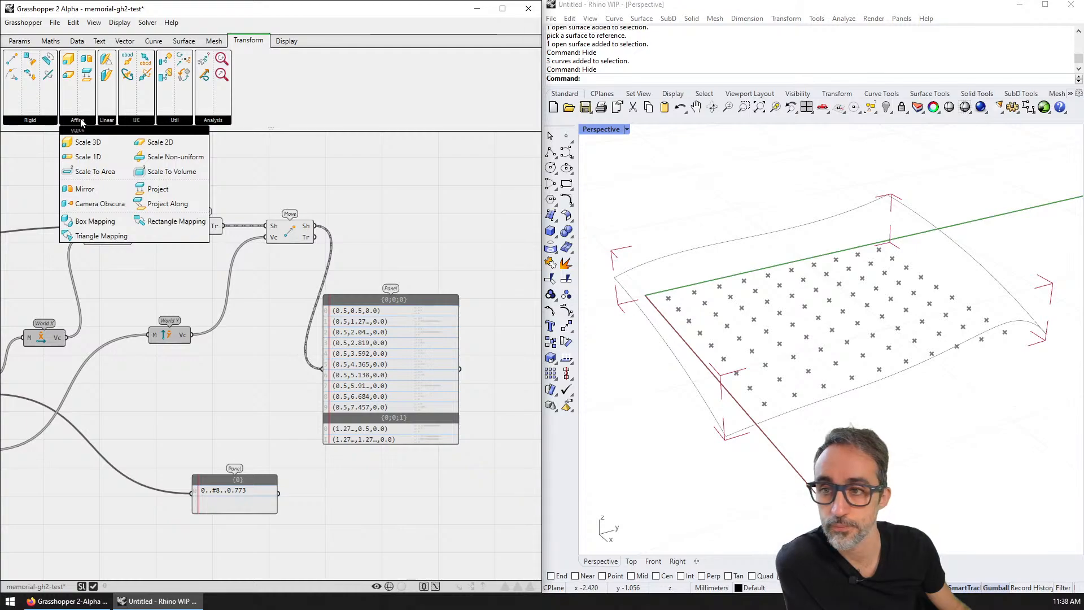
{"action": "left_click", "coordinate": [184, 41]}
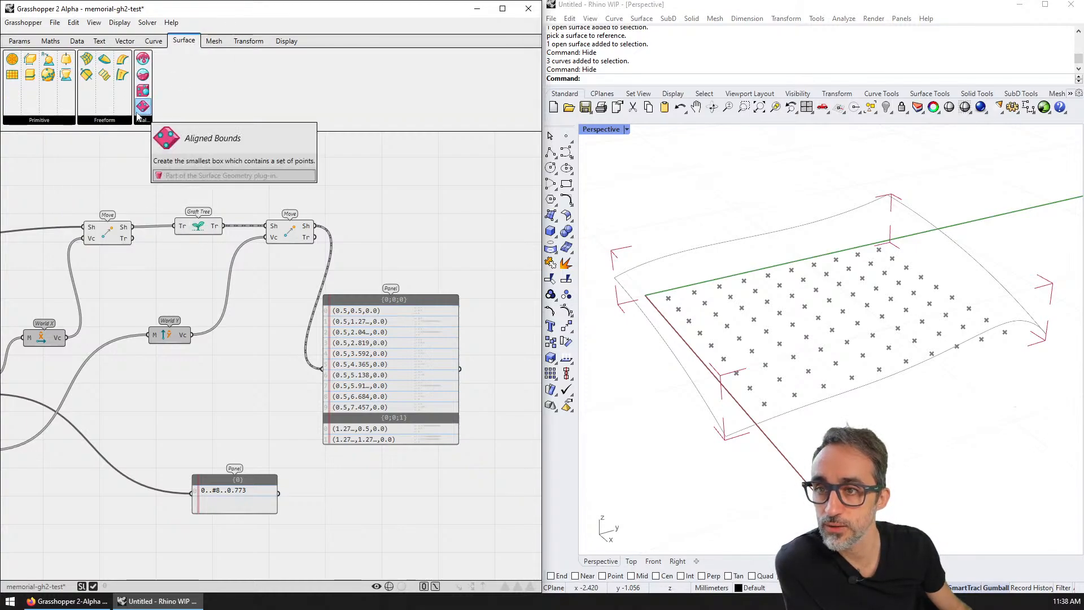
- Check the Surface primitive components and search the canvas component finder for "c#"
{"action": "left_click", "coordinate": [58, 121]}
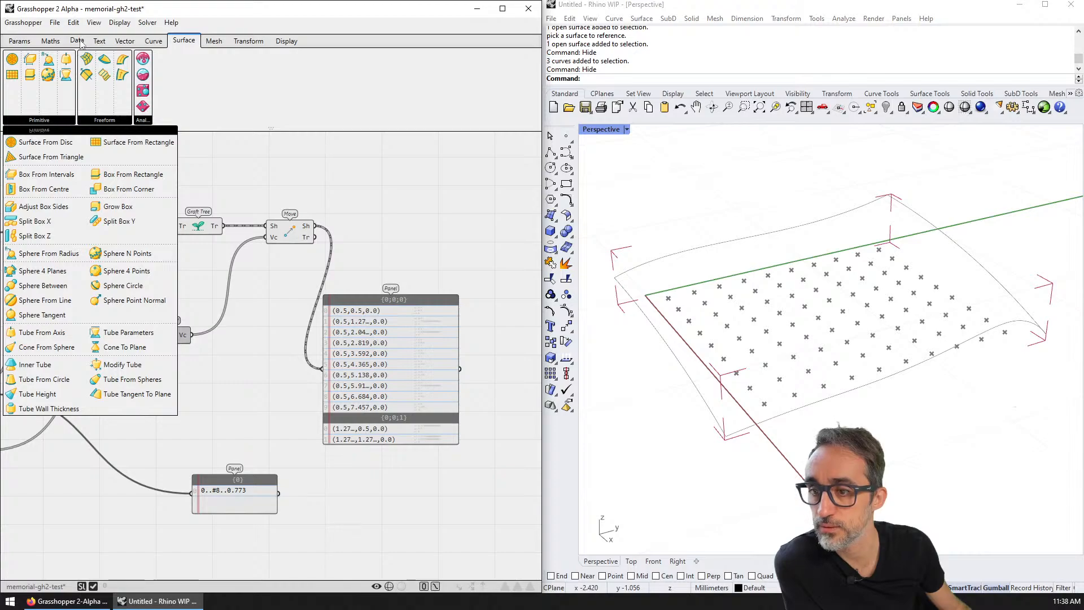
{"action": "left_click", "coordinate": [51, 41]}
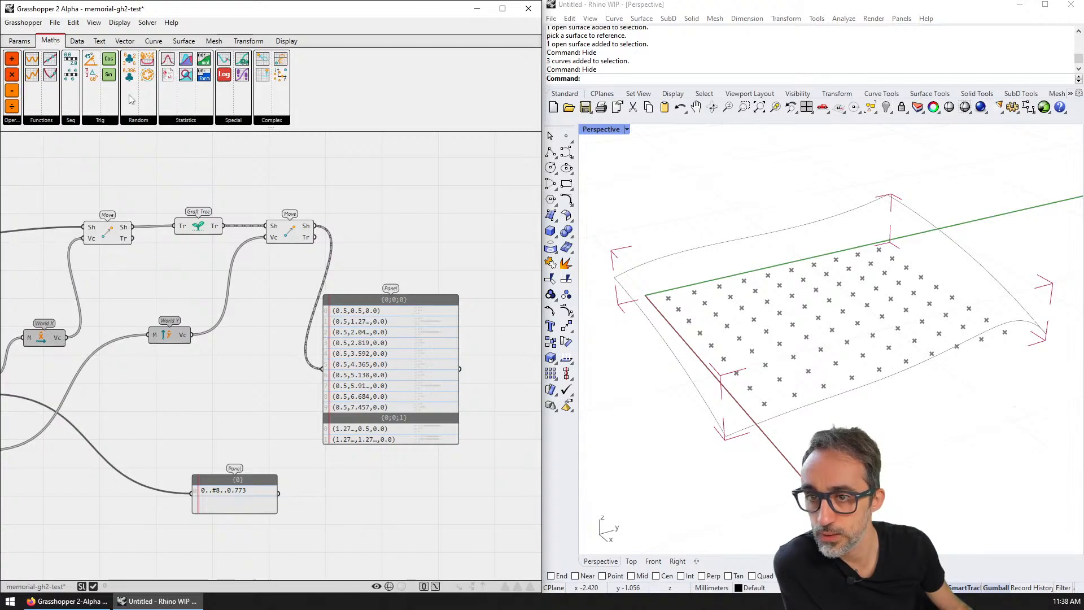
{"action": "double_click", "coordinate": [166, 169]}
{"action": "type", "text": "c#"}
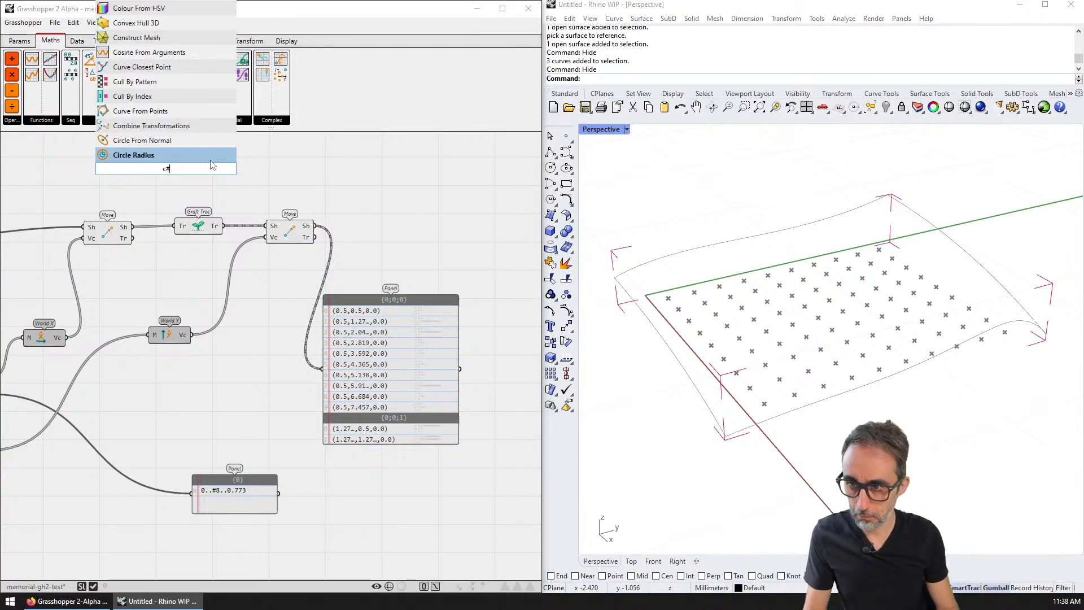
{"action": "key", "text": "BackSpace"}
{"action": "key", "text": "BackSpace"}
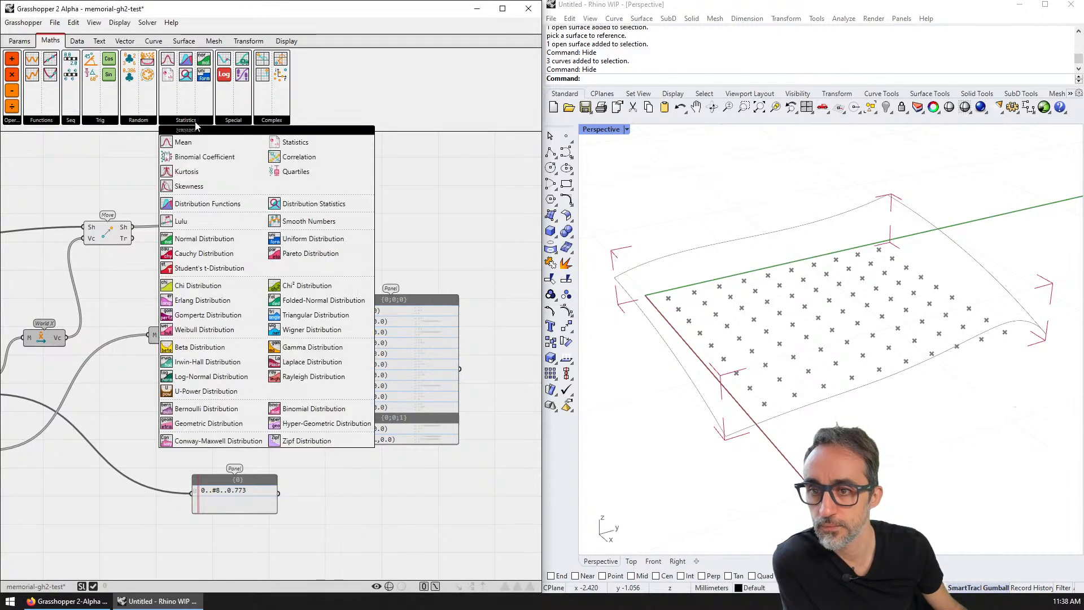
- Examine the Maths, Data, Text, Vector and Curve component categories for a scripting or projection component
{"action": "mouse_move", "coordinate": [230, 121]}
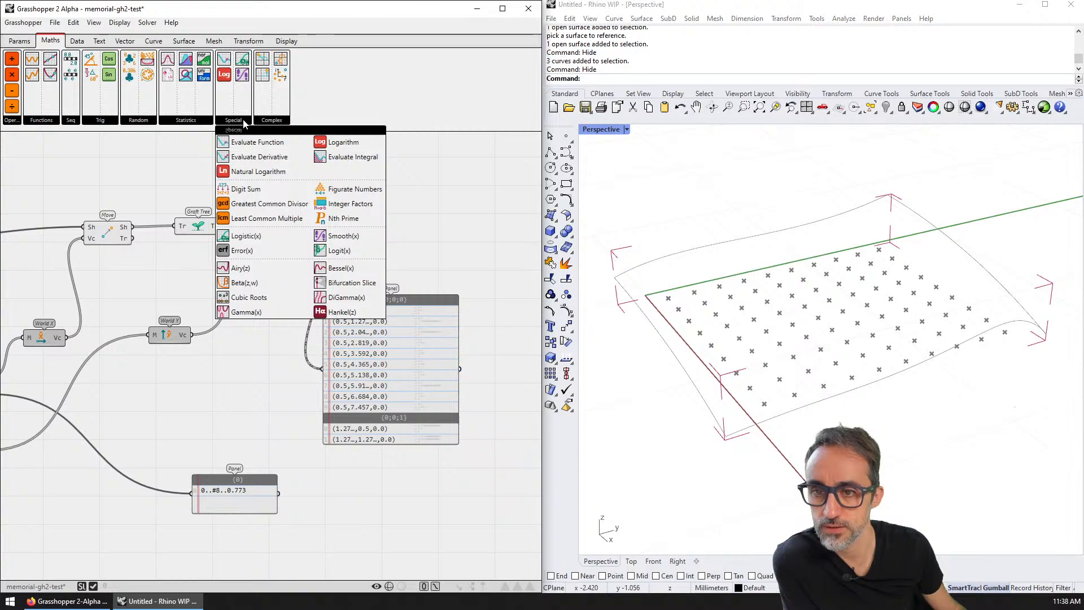
{"action": "mouse_move", "coordinate": [270, 123]}
{"action": "mouse_move", "coordinate": [145, 125]}
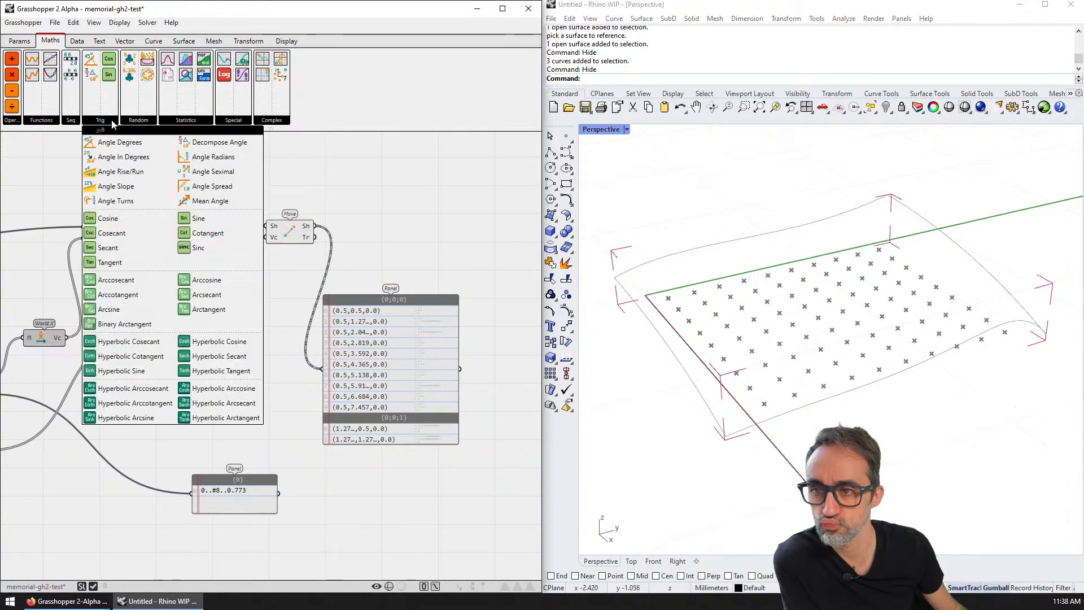
{"action": "mouse_move", "coordinate": [48, 125]}
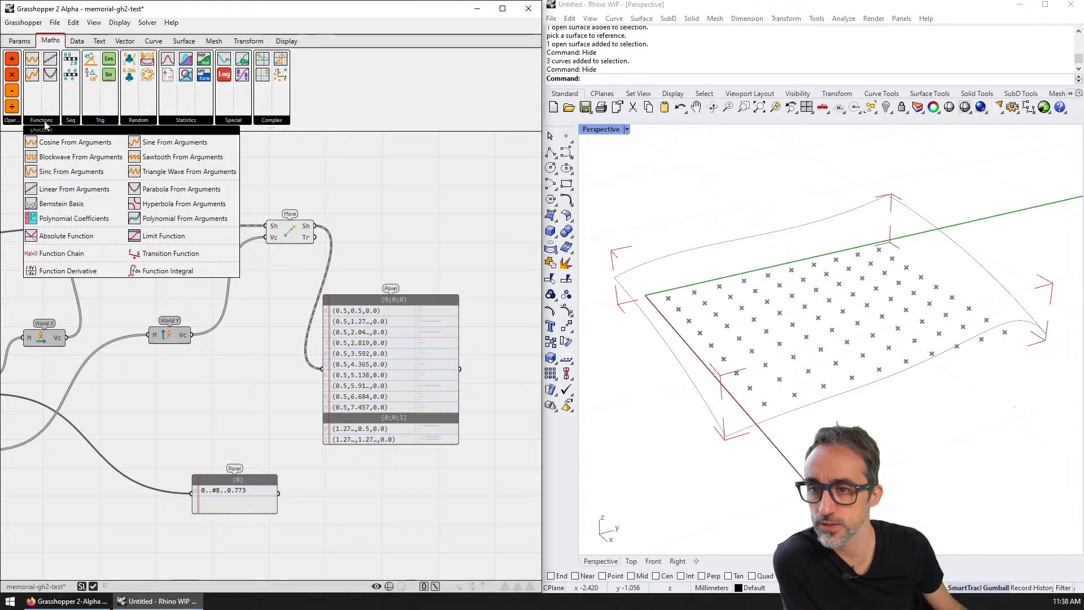
{"action": "mouse_move", "coordinate": [14, 124]}
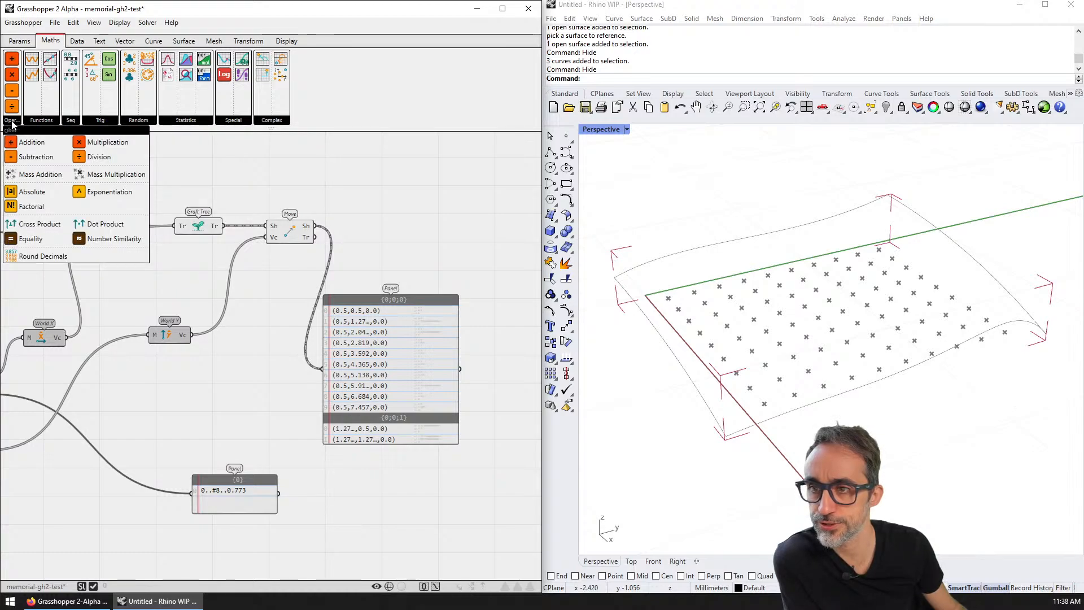
{"action": "left_click", "coordinate": [77, 41]}
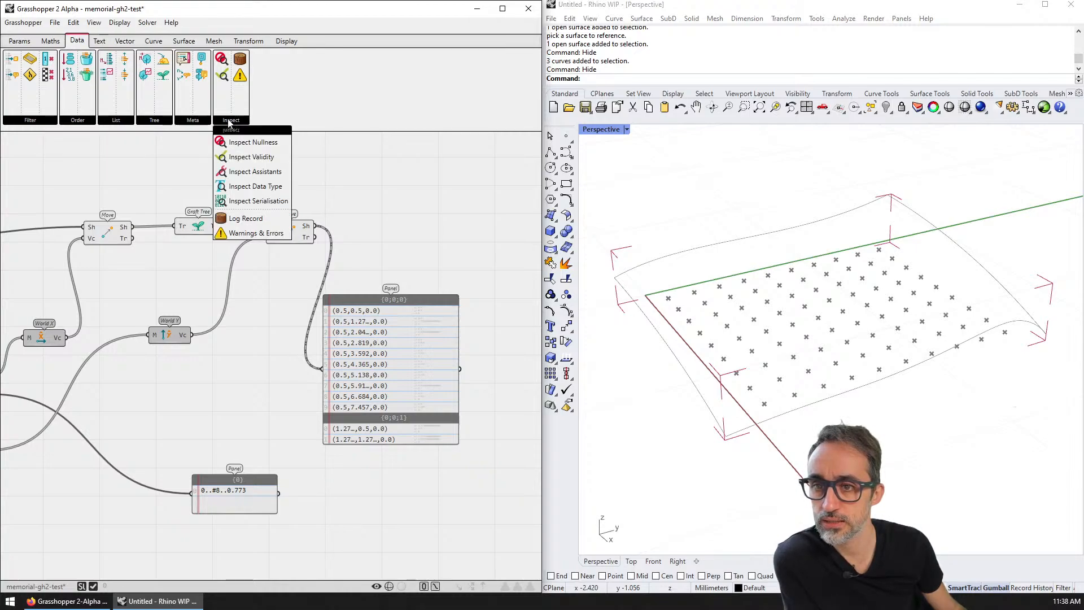
{"action": "mouse_move", "coordinate": [192, 123]}
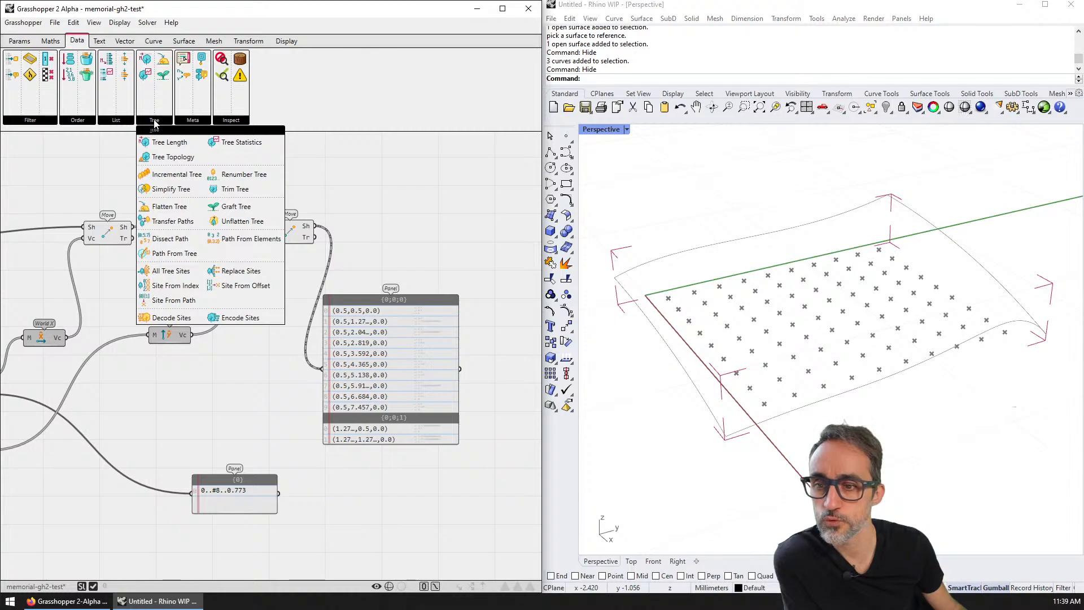
{"action": "mouse_move", "coordinate": [20, 128]}
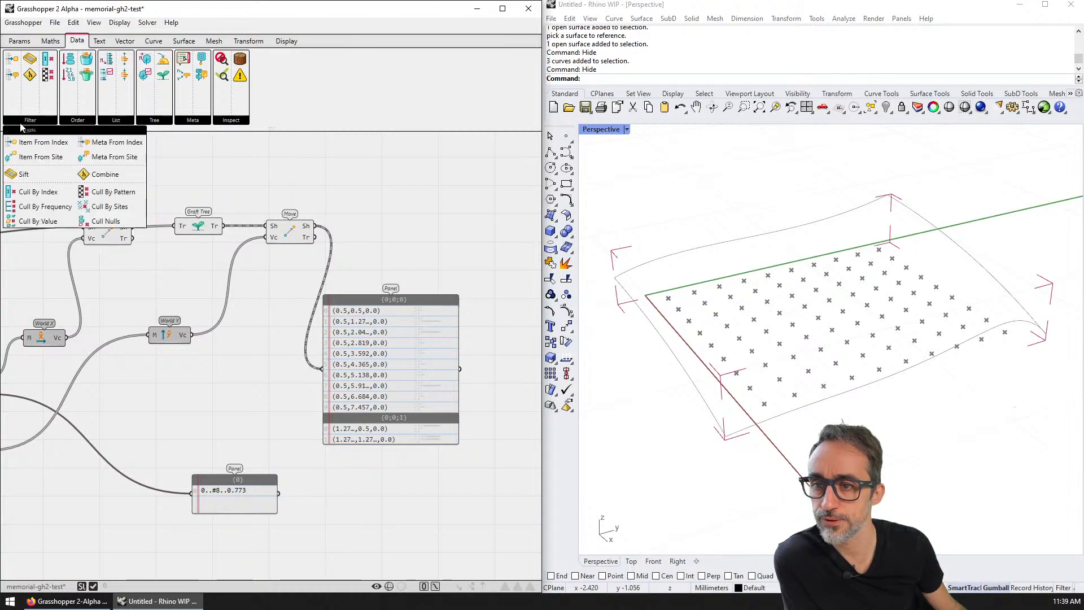
{"action": "left_click", "coordinate": [100, 42]}
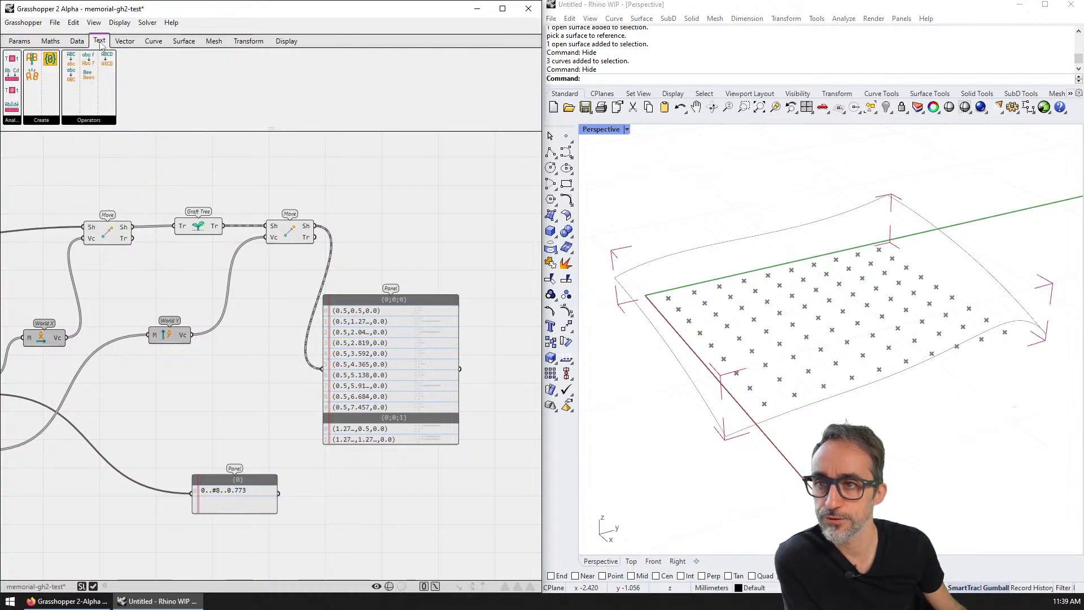
{"action": "left_click", "coordinate": [121, 42]}
{"action": "left_click", "coordinate": [155, 41]}
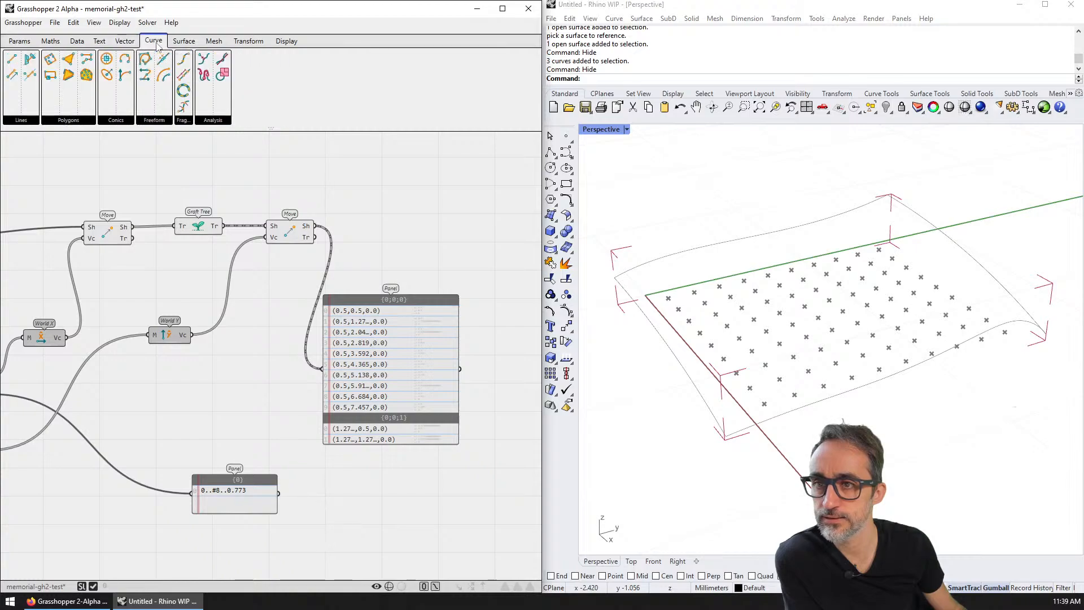
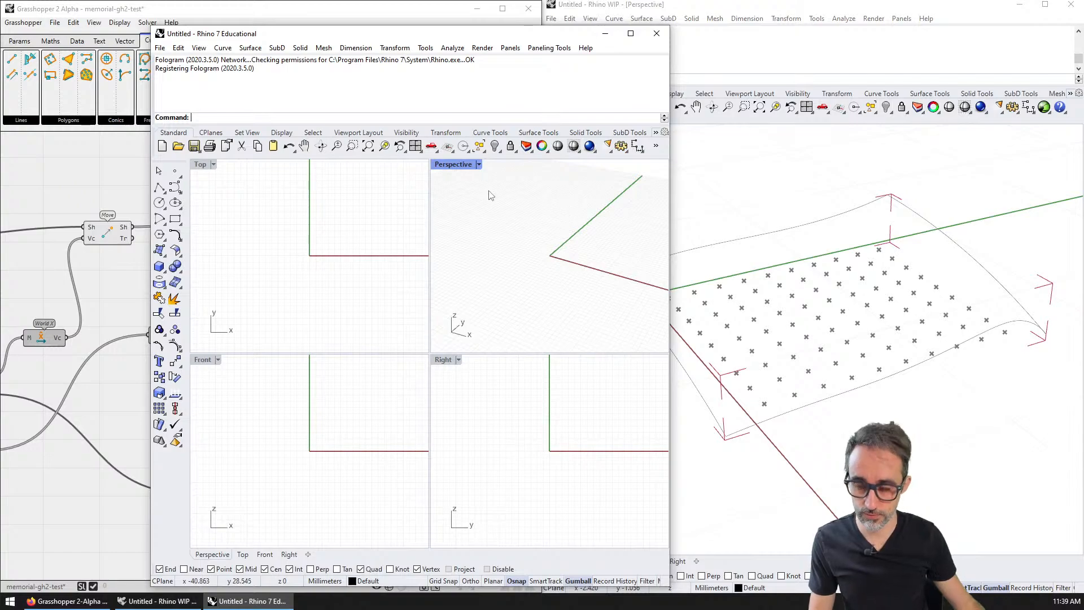
- Launch Grasshopper in Rhino 7, search its canvas for "project" and place a Project Point component
{"action": "type", "text": "Gras"}
{"action": "key", "text": "Return"}
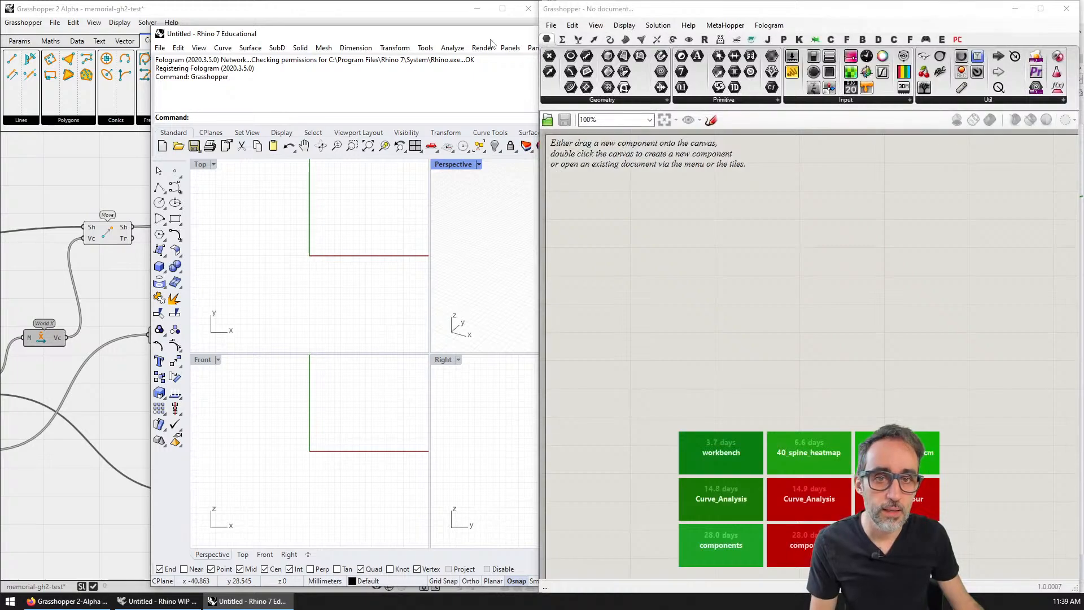
{"action": "left_click", "coordinate": [658, 25]}
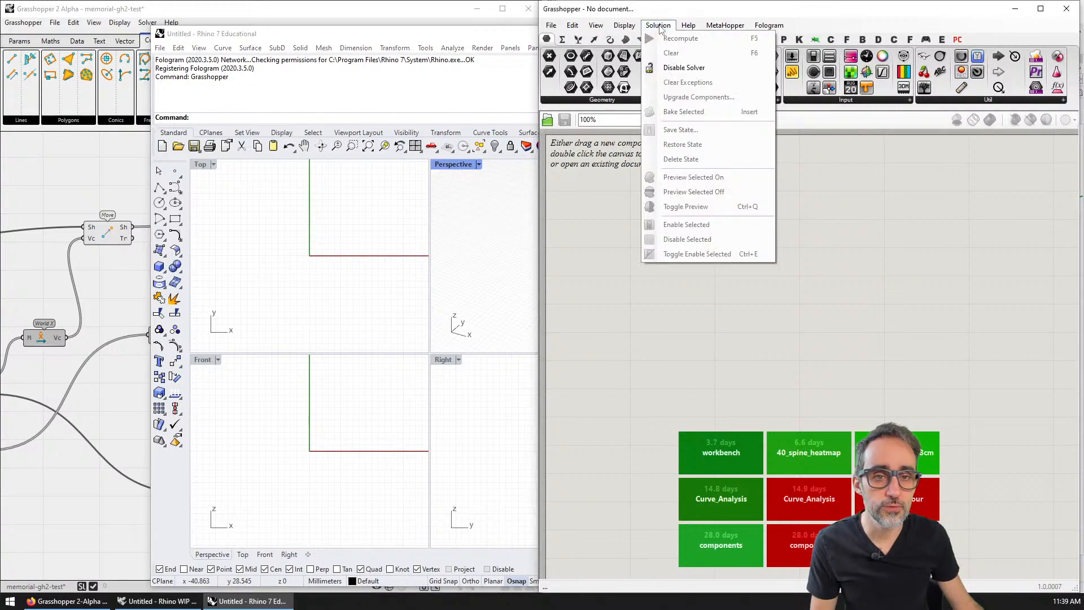
{"action": "left_click", "coordinate": [781, 249]}
{"action": "double_click", "coordinate": [780, 248]}
{"action": "type", "text": "projec"}
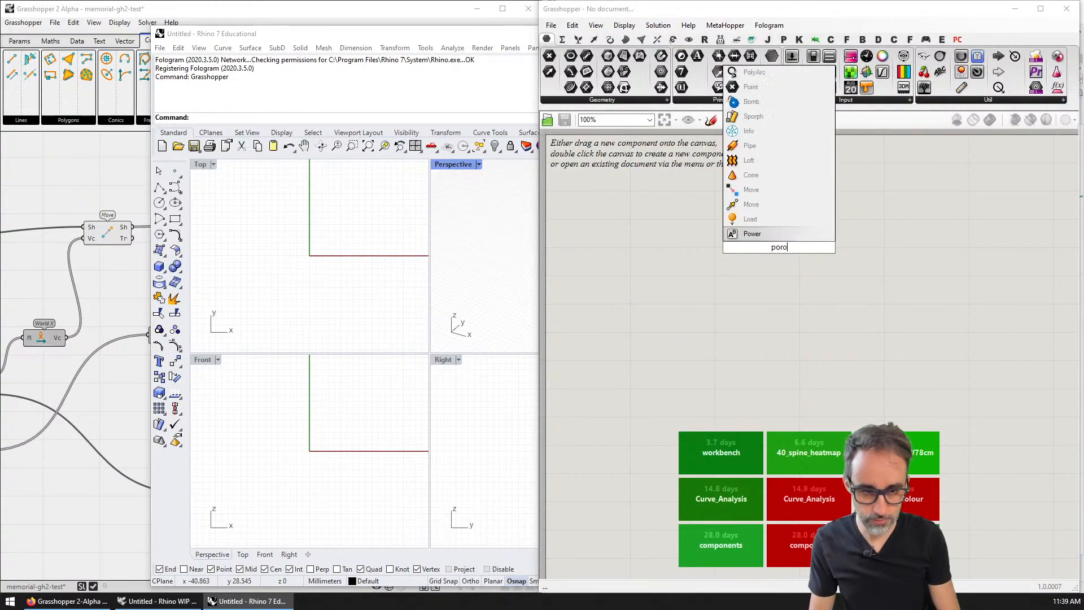
{"action": "type", "text": "t"}
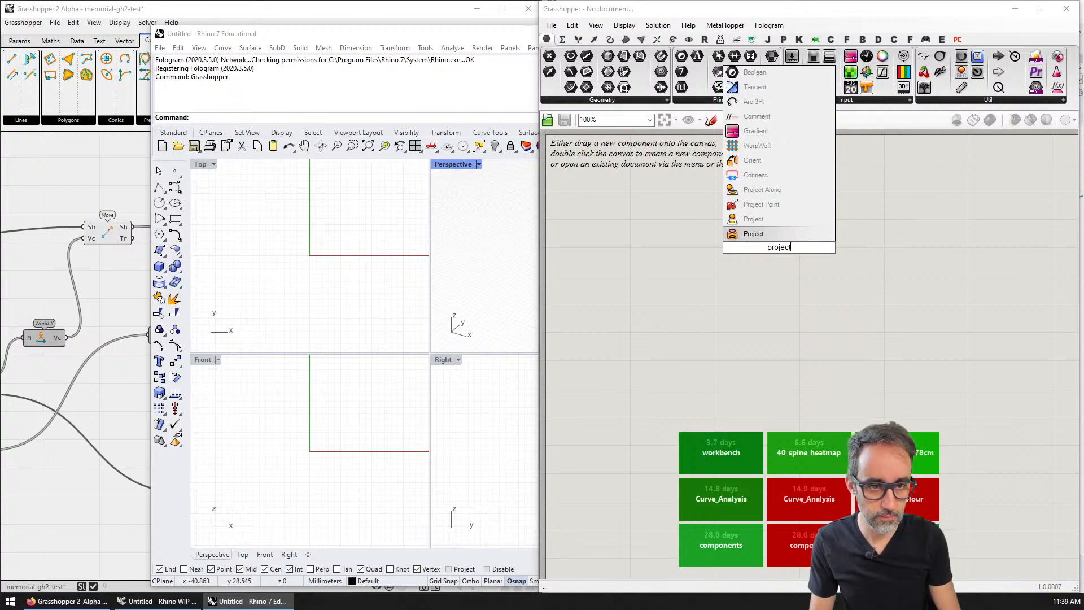
{"action": "left_click", "coordinate": [783, 207]}
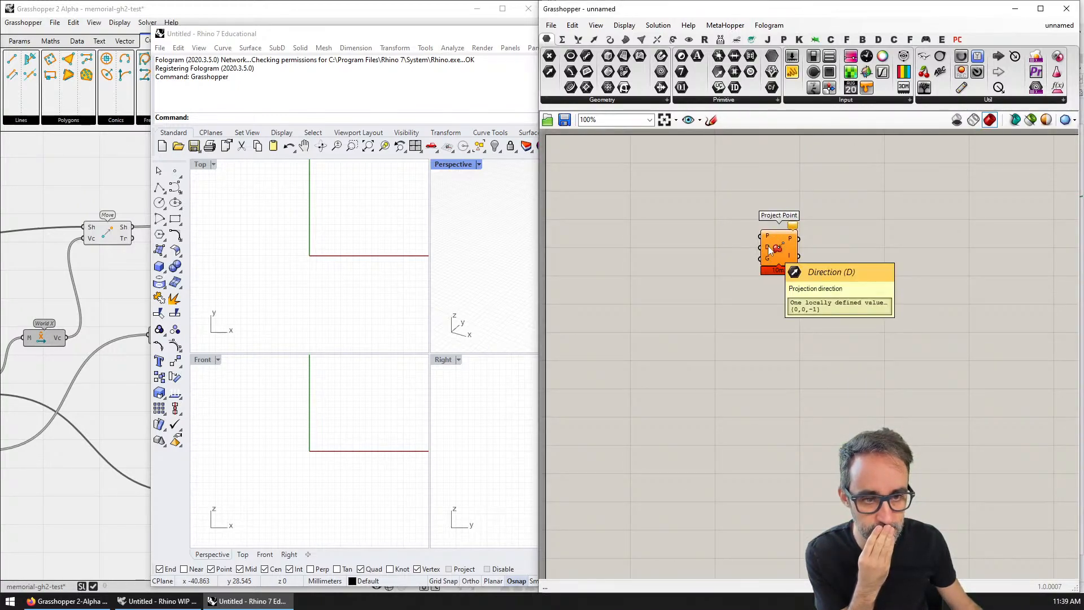
- Clear the Rhino 7 window away and reposition the Project Point component on its Grasshopper canvas
{"action": "left_click", "coordinate": [469, 34]}
{"action": "key", "text": "alt+F4"}
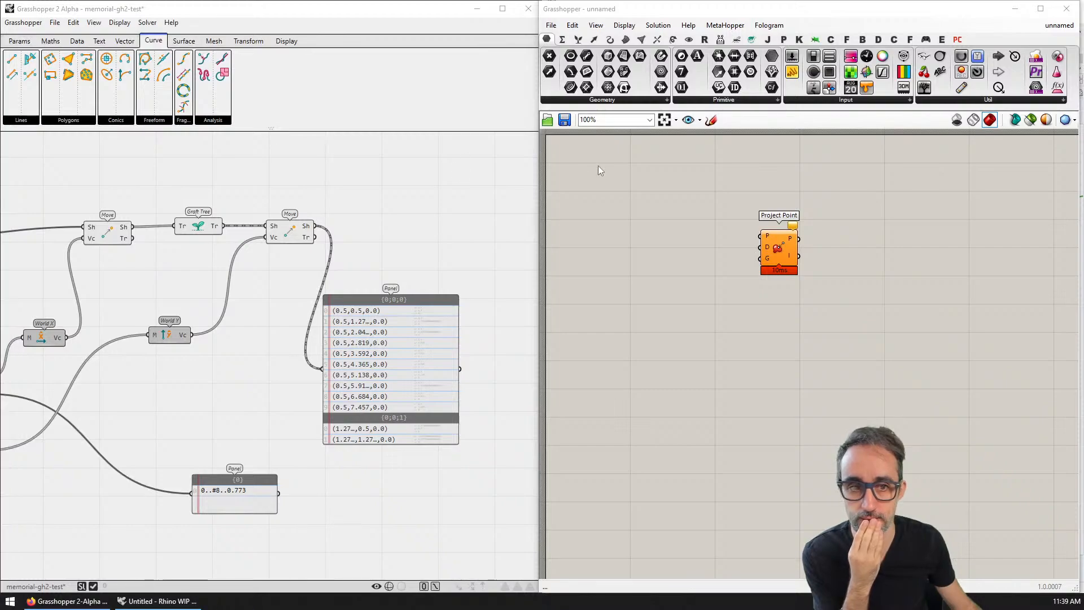
{"action": "left_click_drag", "start_coordinate": [776, 254], "coordinate": [648, 252]}
{"action": "scroll", "coordinate": [741, 281], "scroll_direction": "down", "scroll_amount": 10}
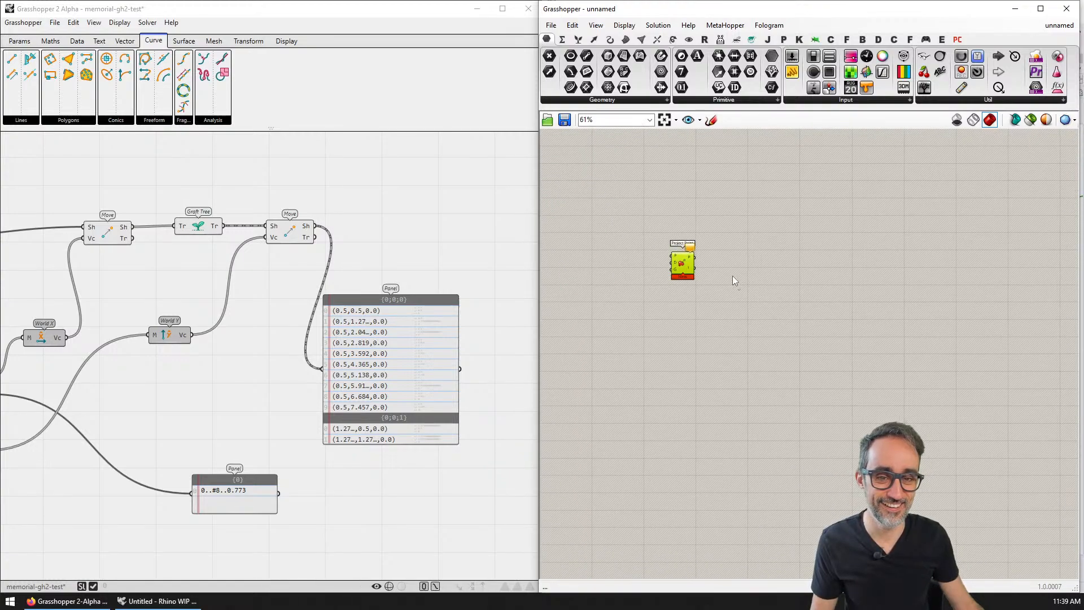
{"action": "right_click_drag", "start_coordinate": [733, 276], "coordinate": [652, 271]}
{"action": "scroll", "coordinate": [623, 264], "scroll_direction": "up", "scroll_amount": 2}
{"action": "scroll", "coordinate": [917, 284], "scroll_direction": "up", "scroll_amount": 8}
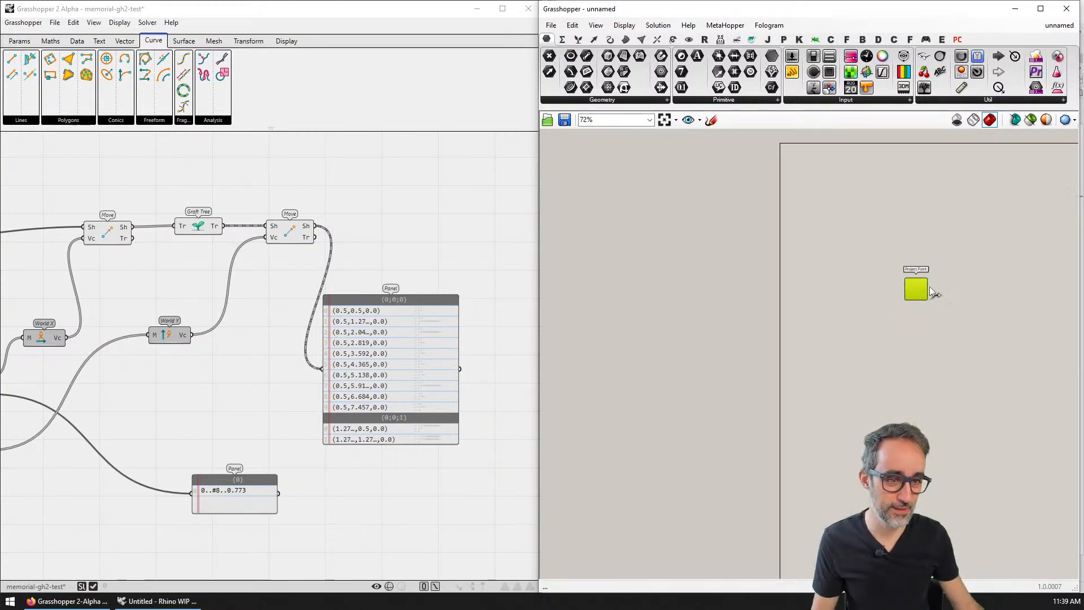
- Switch back to Grasshopper 2 and look over the whole point-grid definition and the available file commands
{"action": "left_click", "coordinate": [303, 207]}
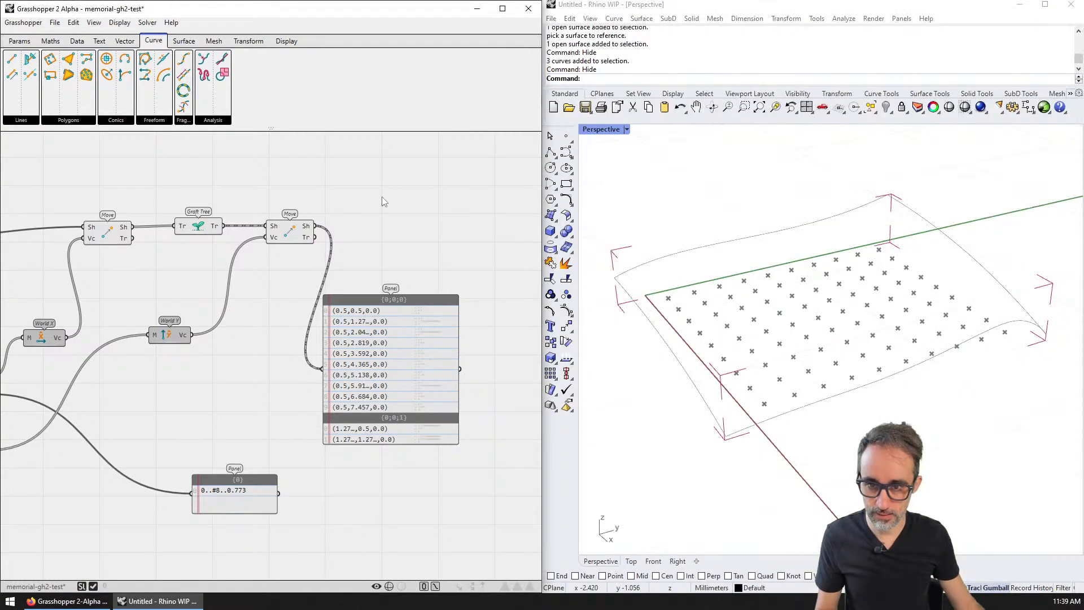
{"action": "scroll", "coordinate": [434, 229], "scroll_direction": "down", "scroll_amount": 5}
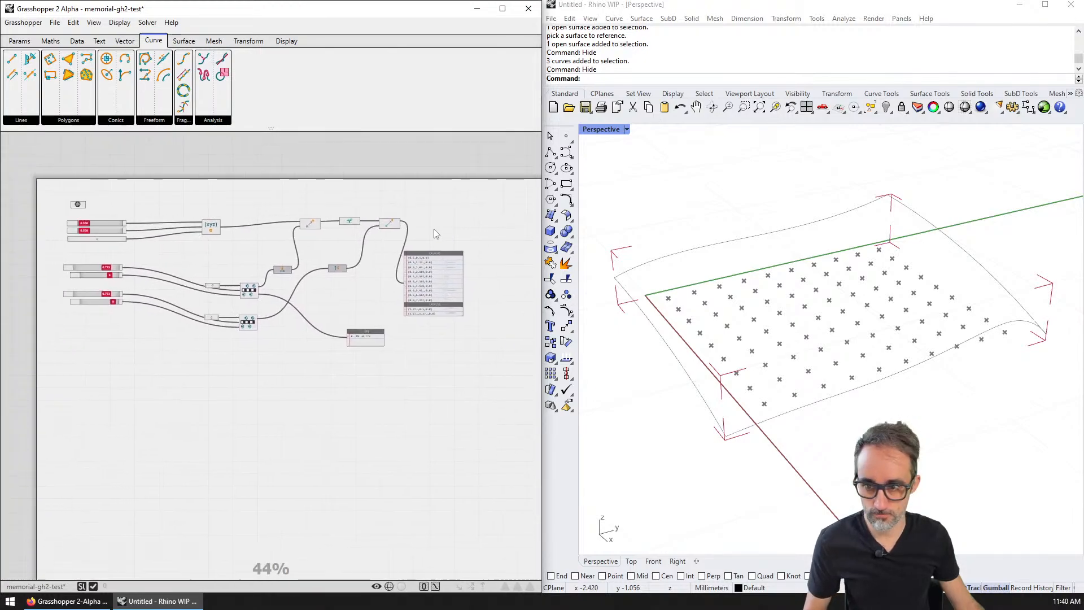
{"action": "scroll", "coordinate": [407, 276], "scroll_direction": "down", "scroll_amount": 3}
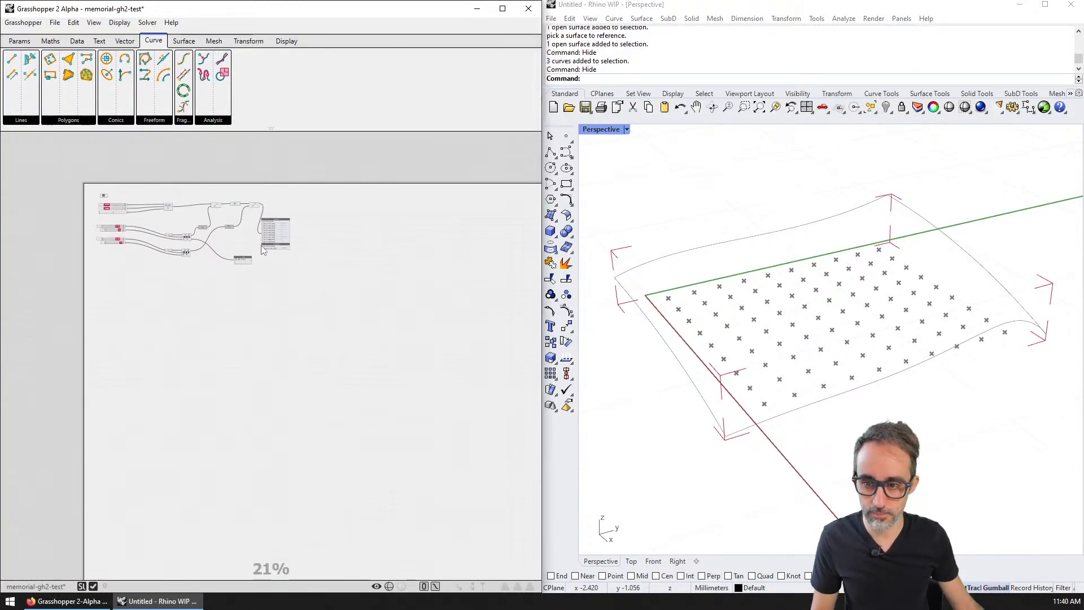
{"action": "left_click", "coordinate": [55, 23]}
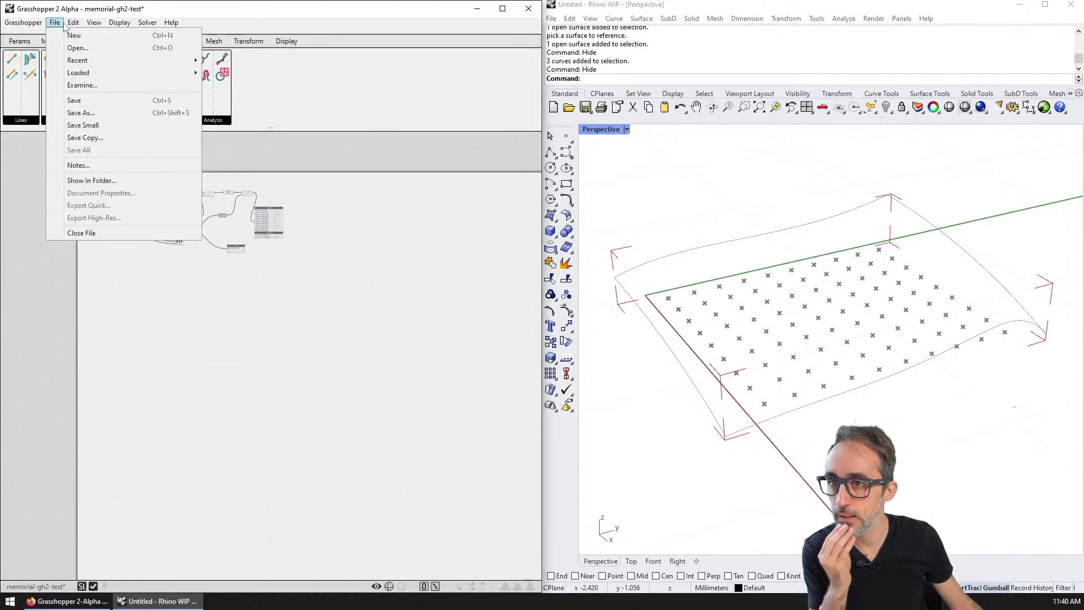
{"action": "mouse_move", "coordinate": [74, 22]}
{"action": "left_click", "coordinate": [93, 101]}
{"action": "scroll", "coordinate": [117, 187], "scroll_direction": "up", "scroll_amount": 5}
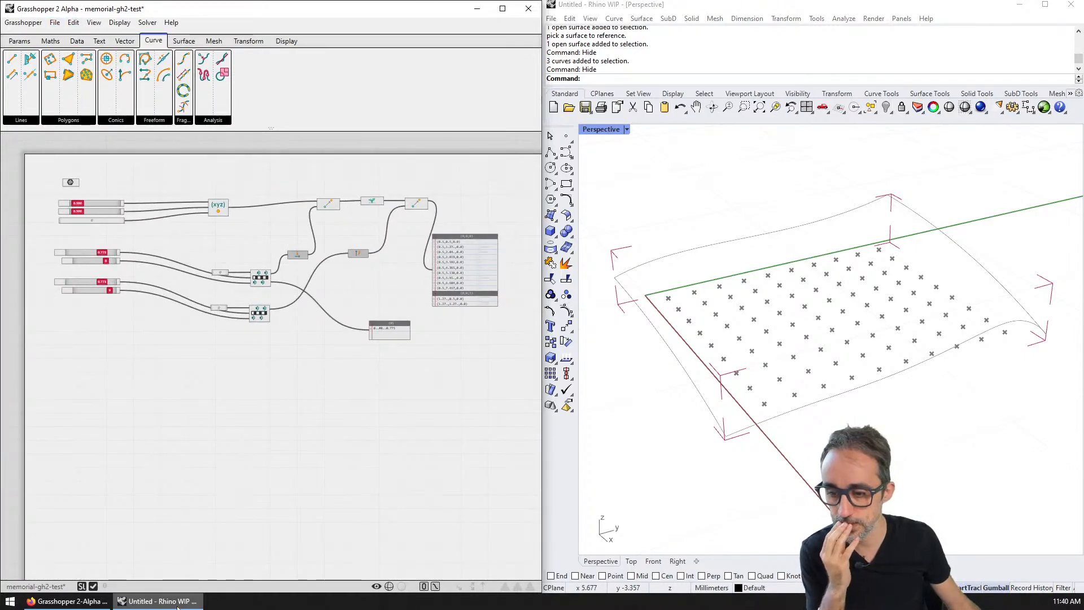
- Switch to the Rhino 7 Grasshopper window and move the Project Point component closer to the canvas's upper edge
{"action": "key", "text": "alt+Tab"}
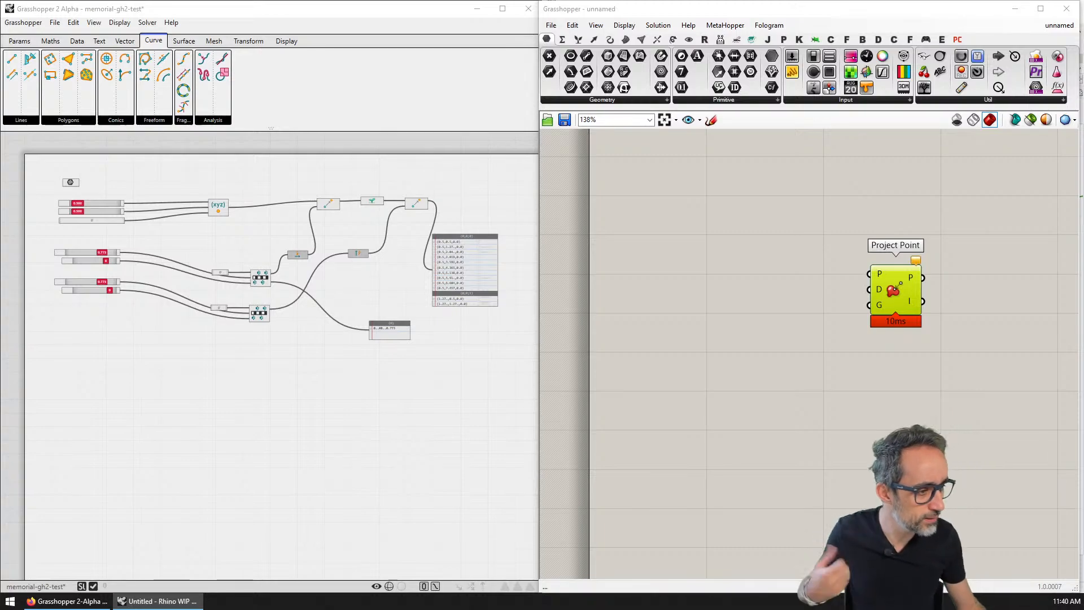
{"action": "right_click_drag", "start_coordinate": [775, 195], "coordinate": [688, 249]}
{"action": "scroll", "coordinate": [713, 218], "scroll_direction": "down", "scroll_amount": 3}
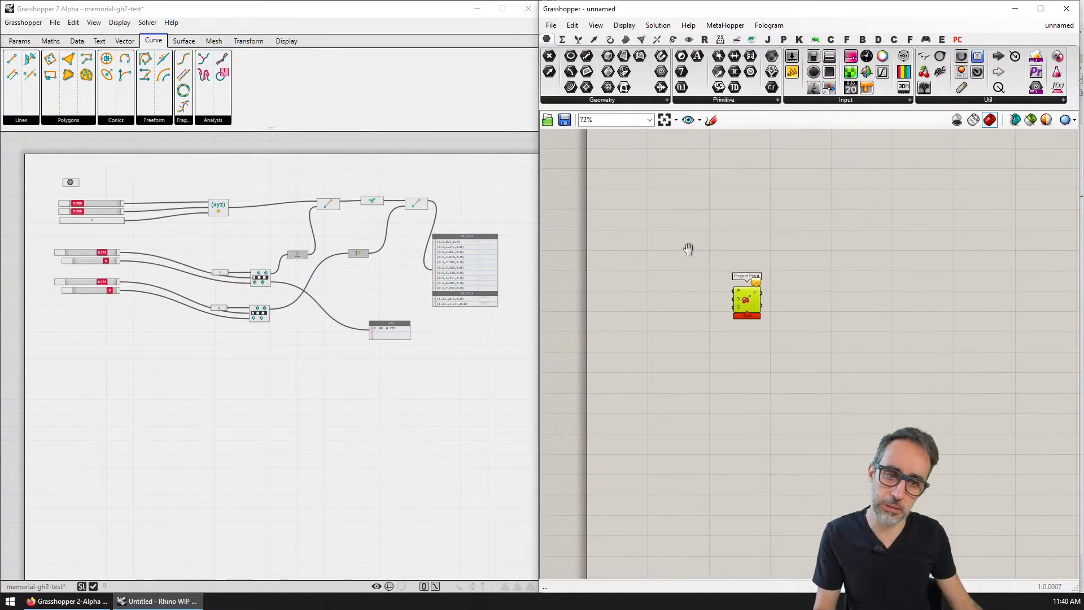
{"action": "scroll", "coordinate": [721, 268], "scroll_direction": "up", "scroll_amount": 2}
{"action": "left_click_drag", "start_coordinate": [758, 311], "coordinate": [772, 187]}
{"action": "right_click_drag", "start_coordinate": [772, 186], "coordinate": [772, 379]}
{"action": "scroll", "coordinate": [772, 380], "scroll_direction": "down", "scroll_amount": 3}
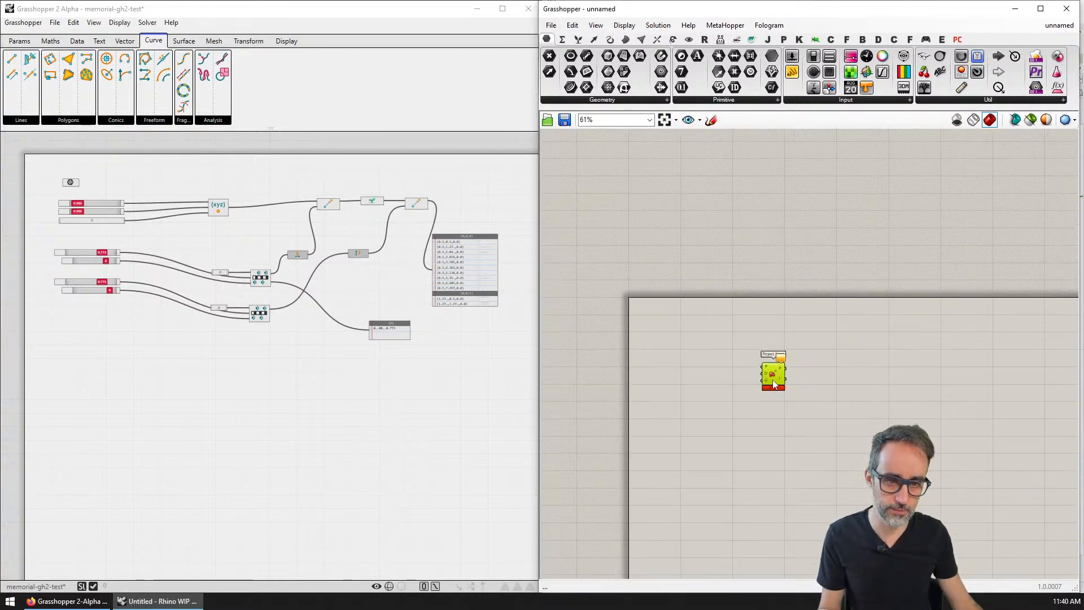
{"action": "left_click_drag", "start_coordinate": [772, 380], "coordinate": [766, 379]}
- Save the Project Point definition on the Desktop as project-point, close its window and return to Grasshopper 2
{"action": "key", "text": "ctrl+s"}
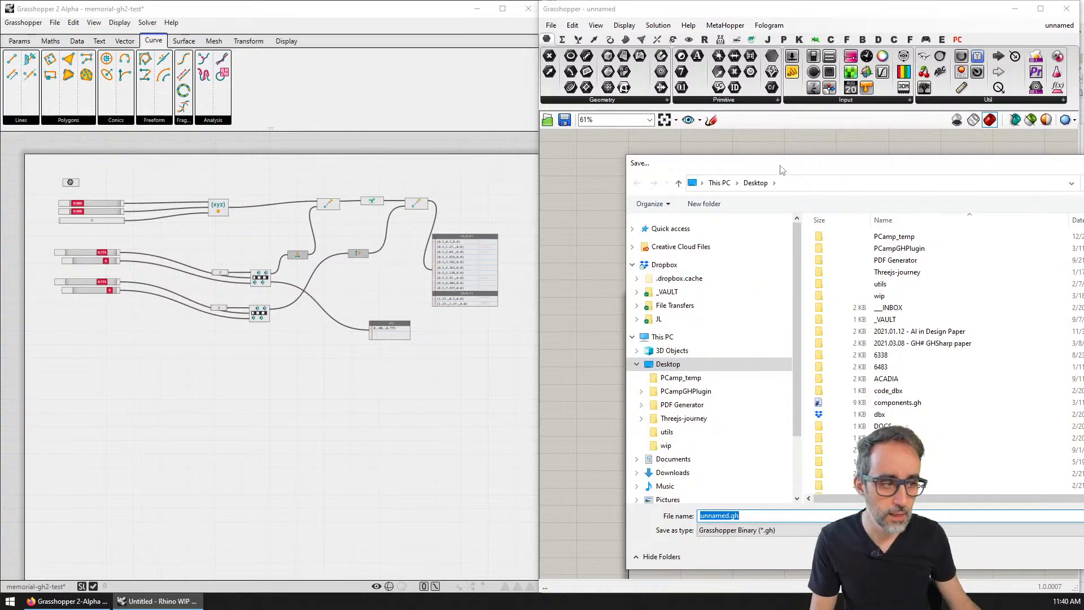
{"action": "left_click_drag", "start_coordinate": [780, 166], "coordinate": [437, 47]}
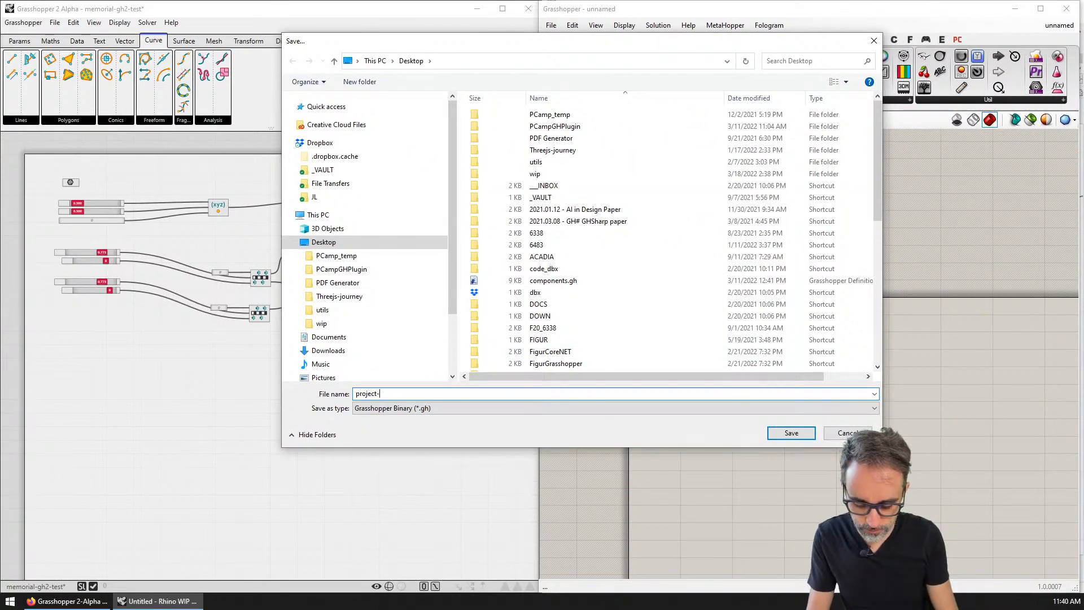
{"action": "type", "text": "project-poi"}
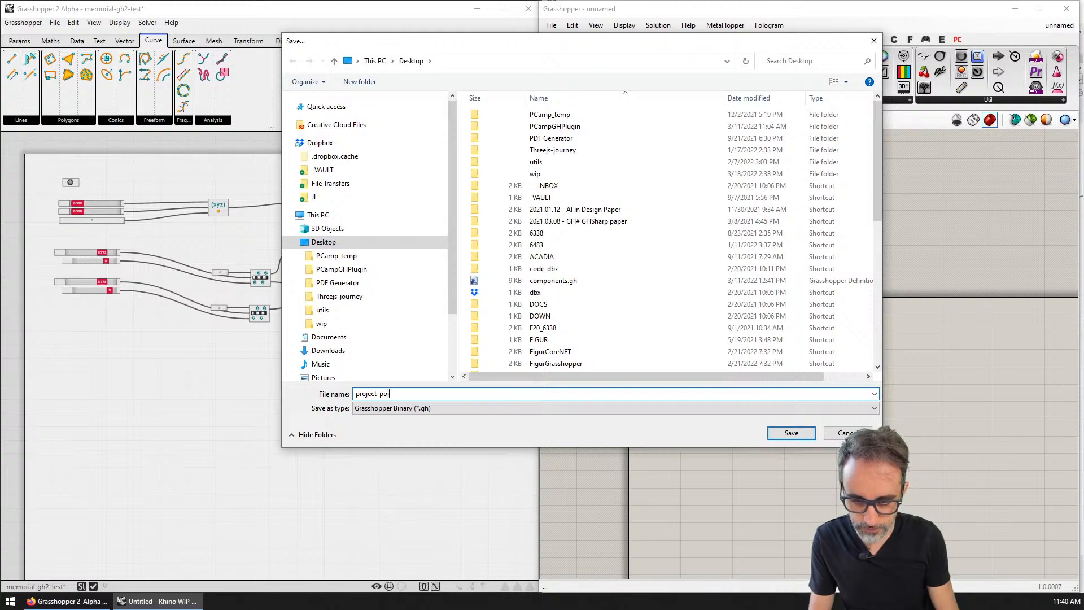
{"action": "type", "text": "nt"}
{"action": "key", "text": "Return"}
{"action": "key", "text": "alt+F4"}
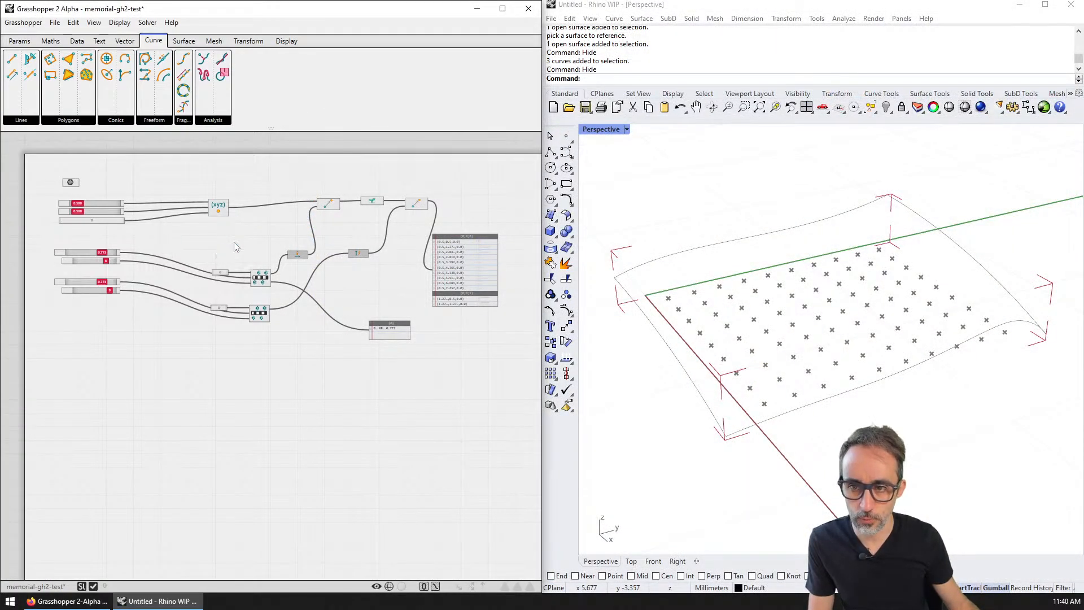
{"action": "scroll", "coordinate": [237, 247], "scroll_direction": "up", "scroll_amount": 1}
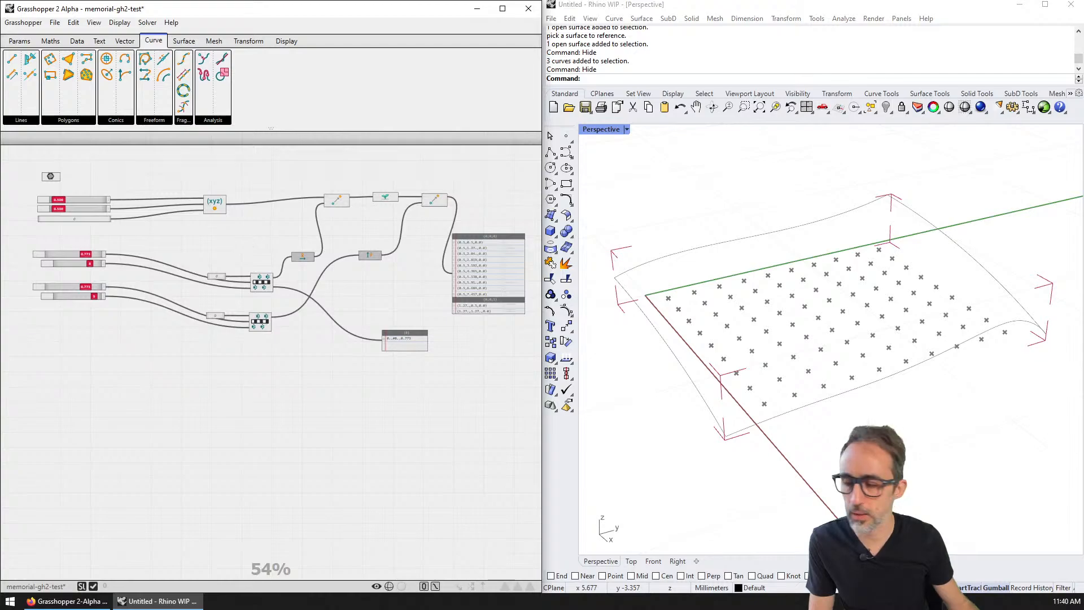
- Look through the Desktop and the supported file types for opening the saved project-point definition in Grasshopper 2
{"action": "left_click", "coordinate": [22, 23]}
{"action": "mouse_move", "coordinate": [55, 23]}
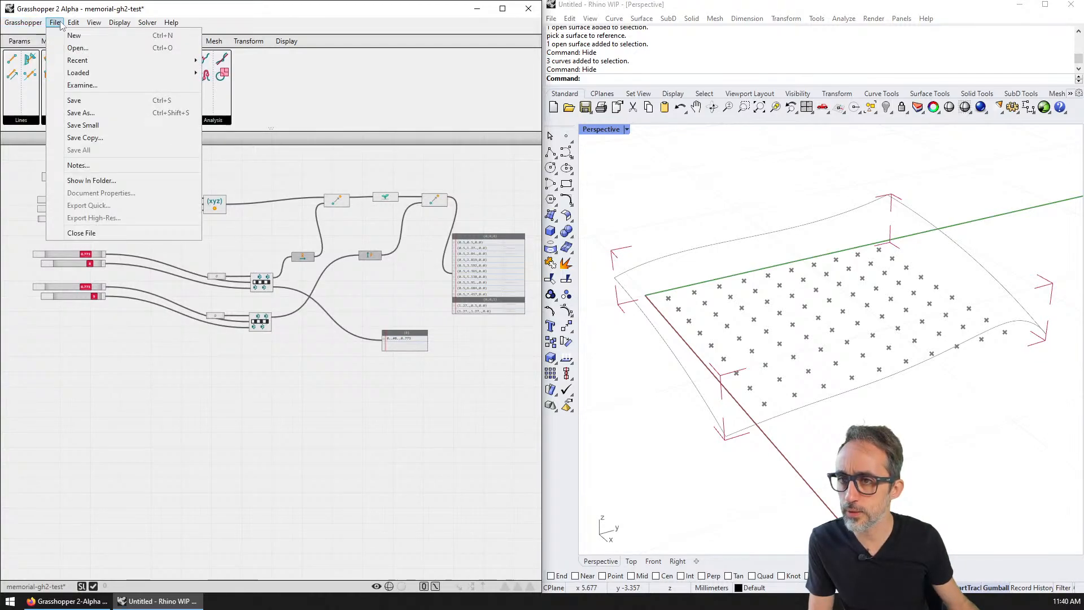
{"action": "left_click", "coordinate": [77, 48]}
{"action": "left_click", "coordinate": [596, 539]}
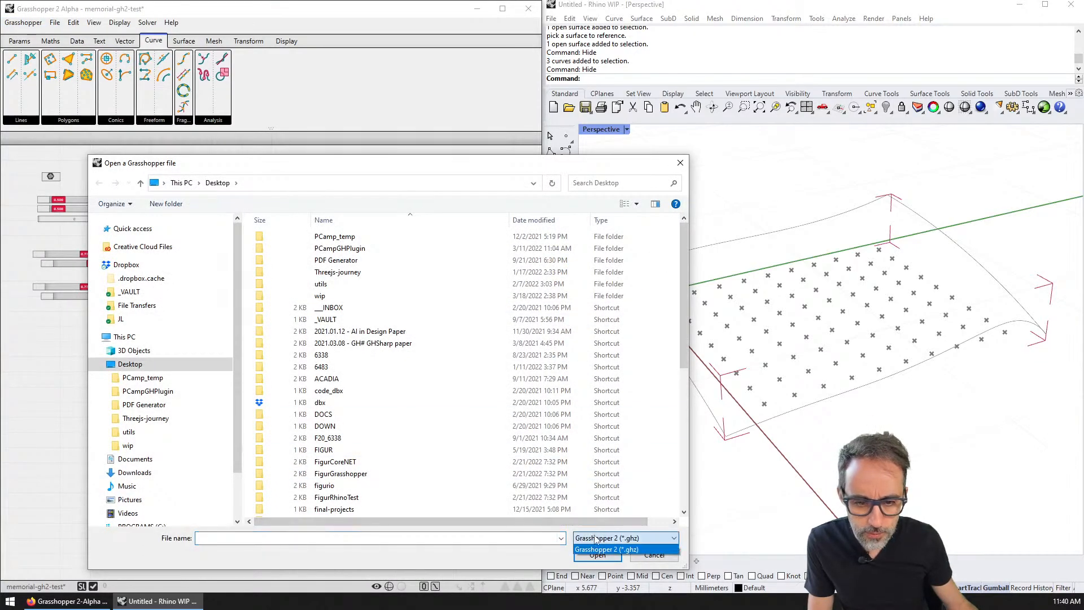
{"action": "left_click", "coordinate": [595, 536]}
{"action": "left_click_drag", "start_coordinate": [318, 154], "coordinate": [315, 71]}
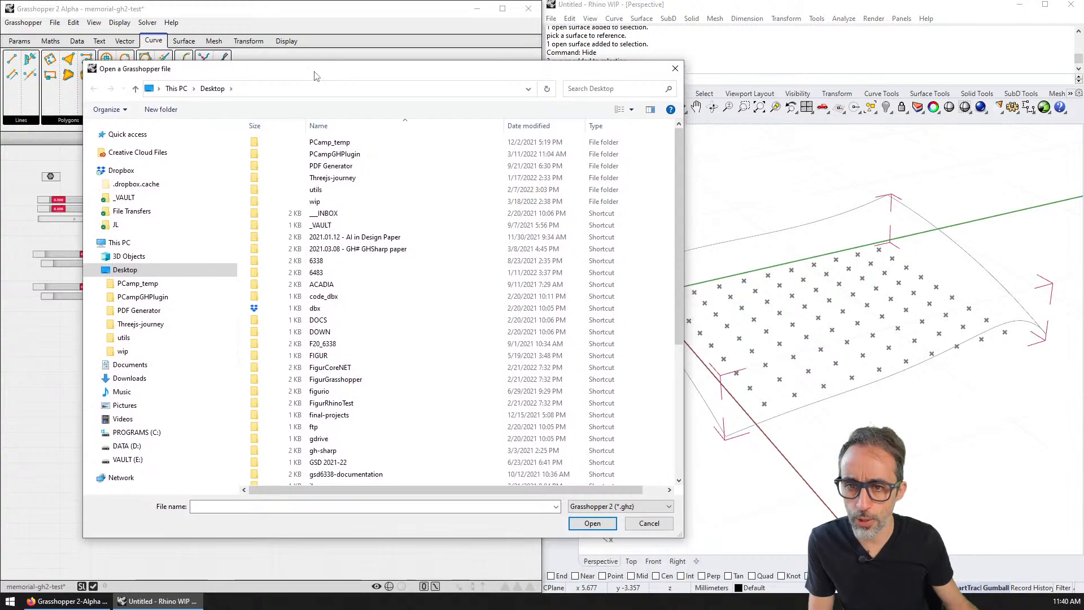
{"action": "scroll", "coordinate": [316, 293], "scroll_direction": "down", "scroll_amount": 5}
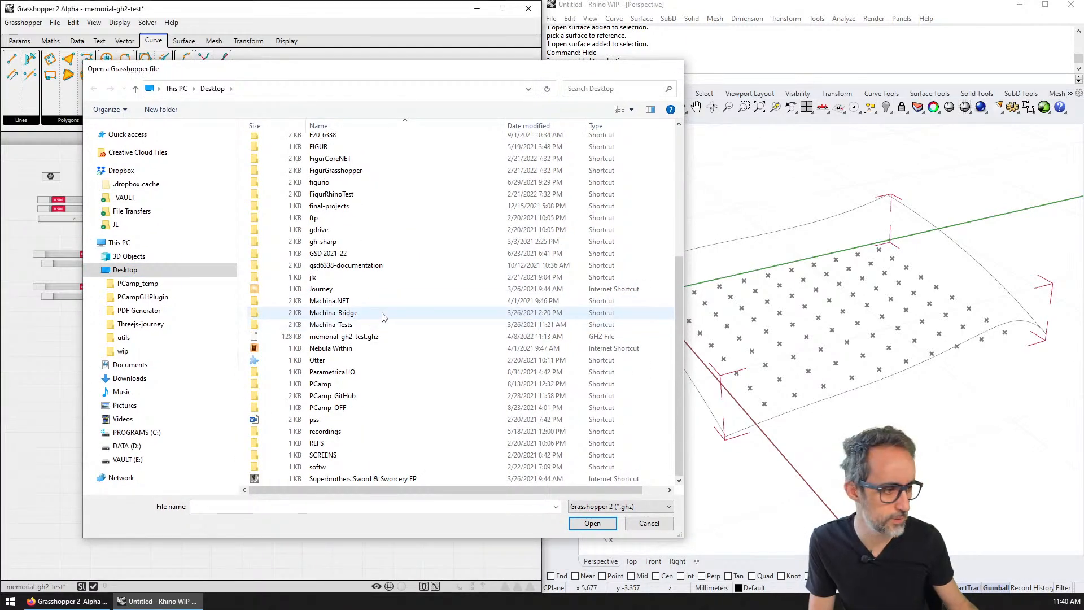
{"action": "double_click", "coordinate": [355, 311]}
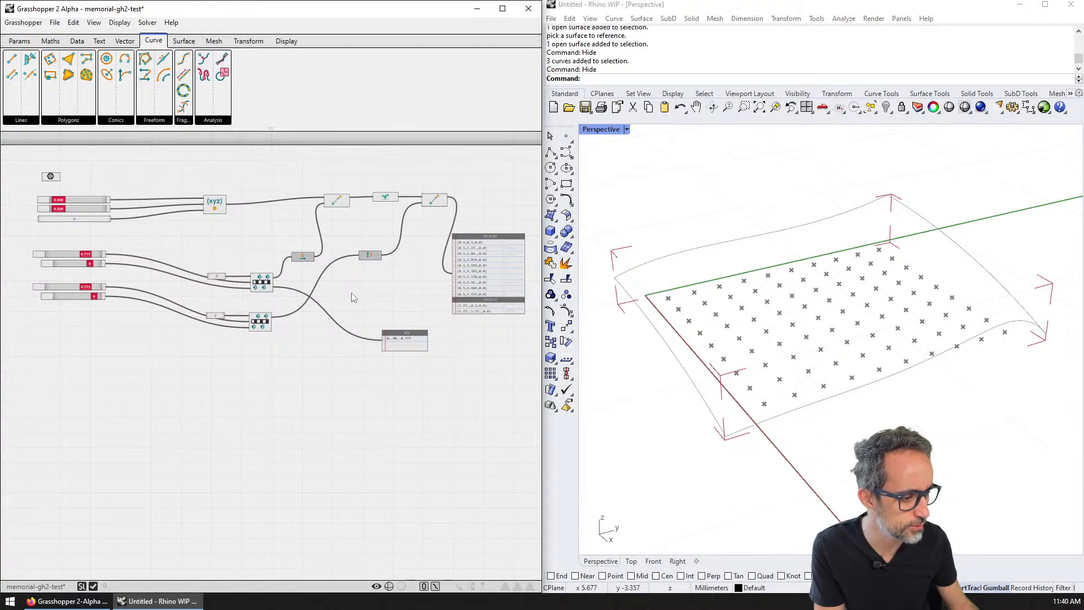
- Shift the Grasshopper 2 window aside and launch Grasshopper 1 from Rhino WIP
{"action": "left_click_drag", "start_coordinate": [304, 14], "coordinate": [330, 27]}
{"action": "left_click", "coordinate": [743, 185]}
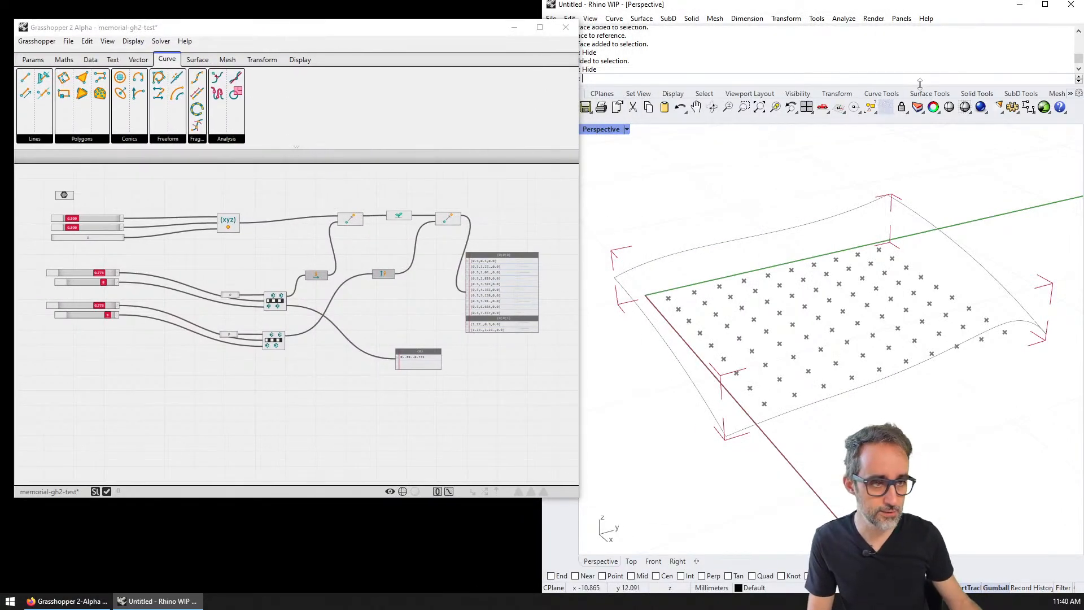
{"action": "left_click", "coordinate": [1045, 108]}
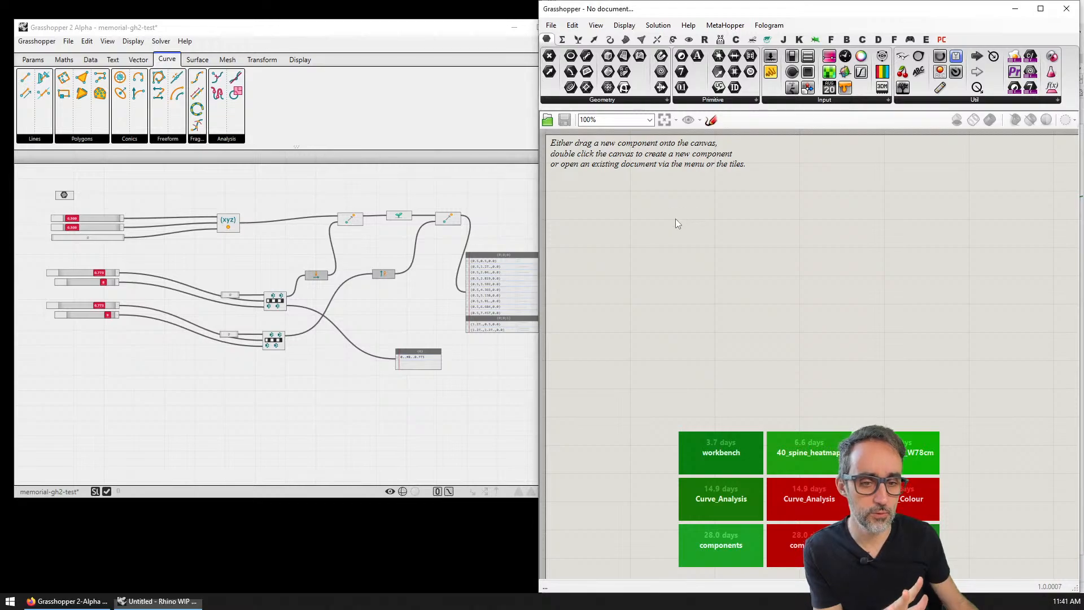
- Add a Project Point component to the blank Grasshopper 1 canvas and position it in open space
{"action": "double_click", "coordinate": [676, 218]}
{"action": "type", "text": "project"}
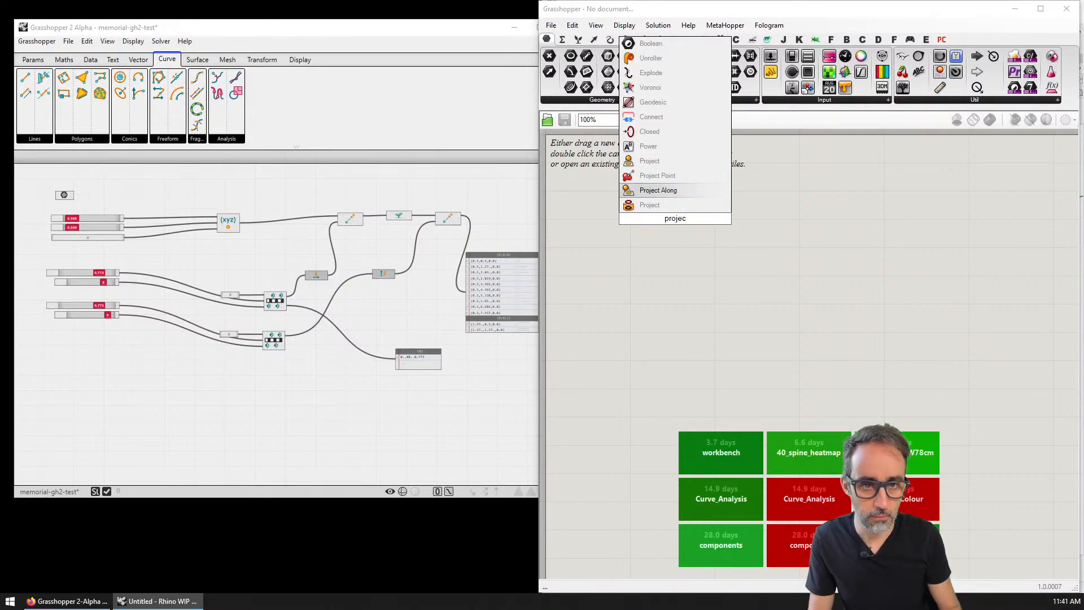
{"action": "key", "text": "Return"}
{"action": "left_click_drag", "start_coordinate": [686, 223], "coordinate": [767, 269]}
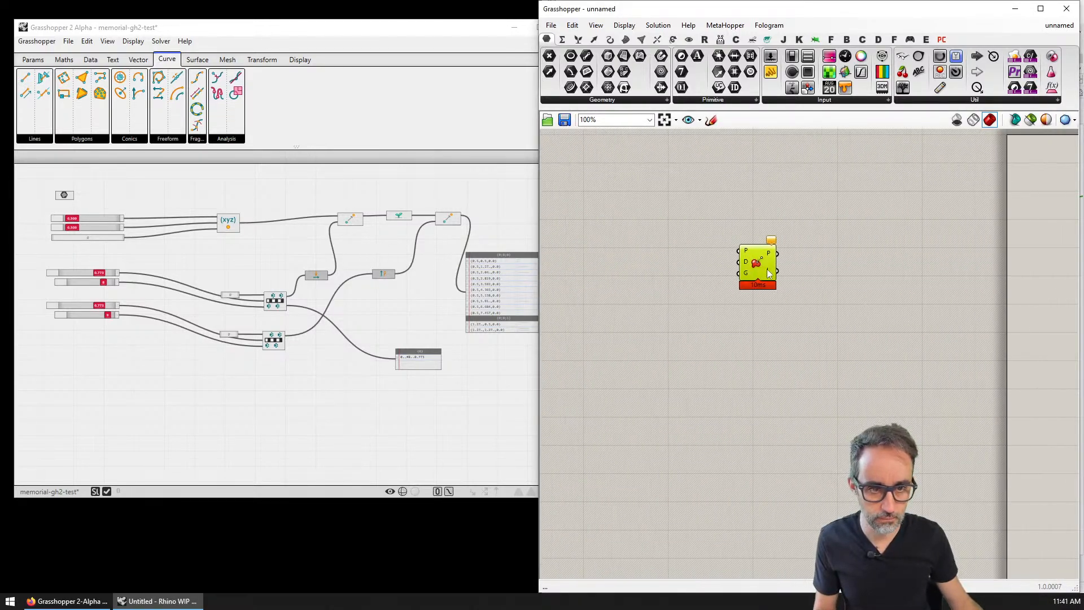
- Compare both Grasshopper windows and examine Grasshopper 2's parameter and utility components for a way to exchange data
{"action": "left_click", "coordinate": [386, 248]}
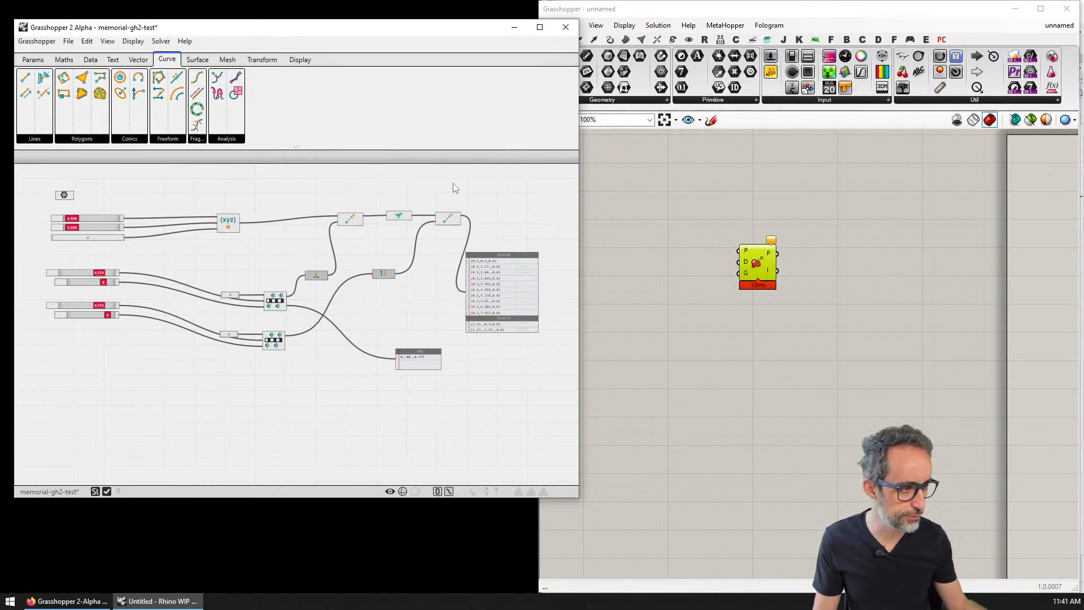
{"action": "left_click", "coordinate": [814, 234]}
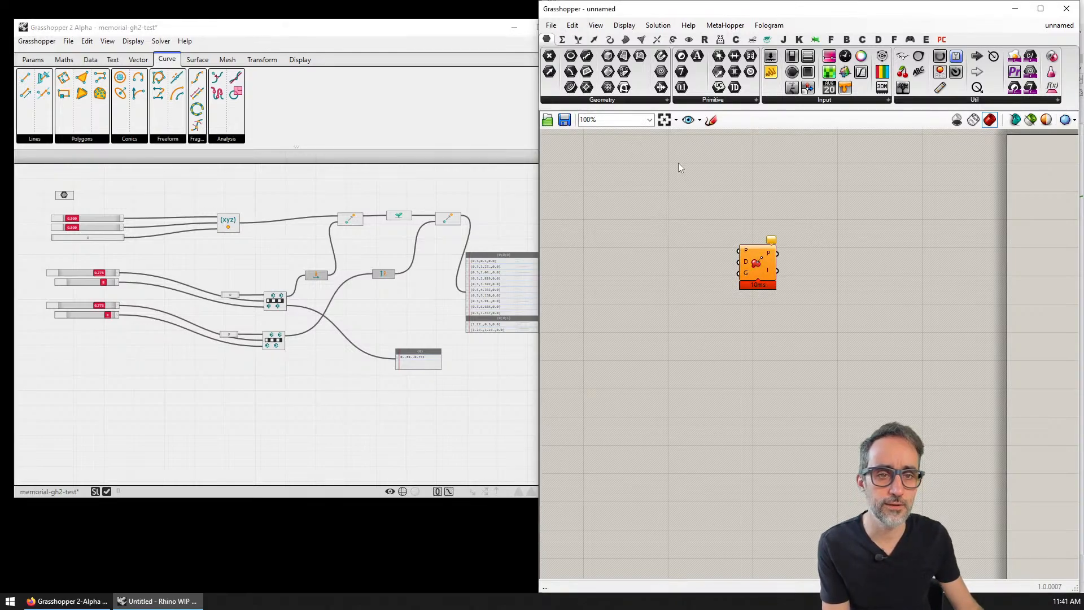
{"action": "left_click", "coordinate": [349, 188]}
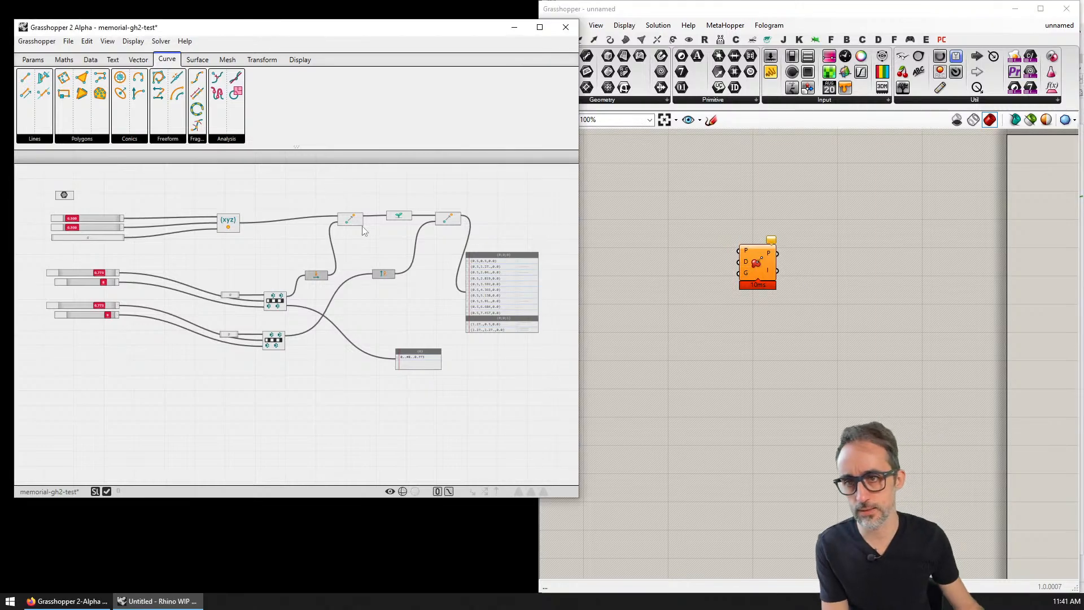
{"action": "left_click", "coordinate": [63, 60]}
{"action": "left_click", "coordinate": [31, 59]}
{"action": "left_click", "coordinate": [228, 140]}
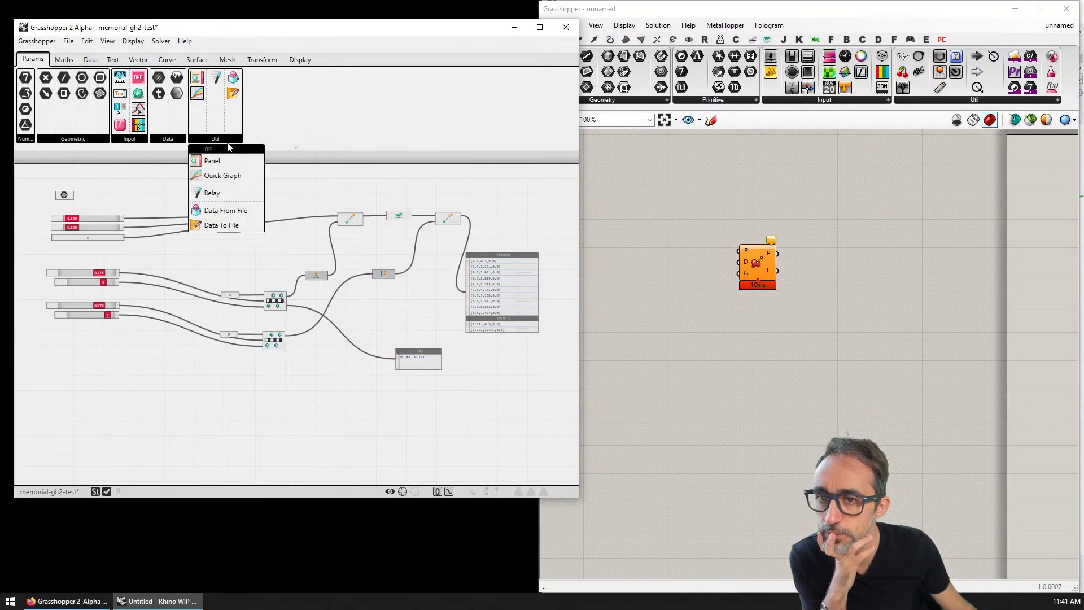
{"action": "left_click", "coordinate": [274, 246]}
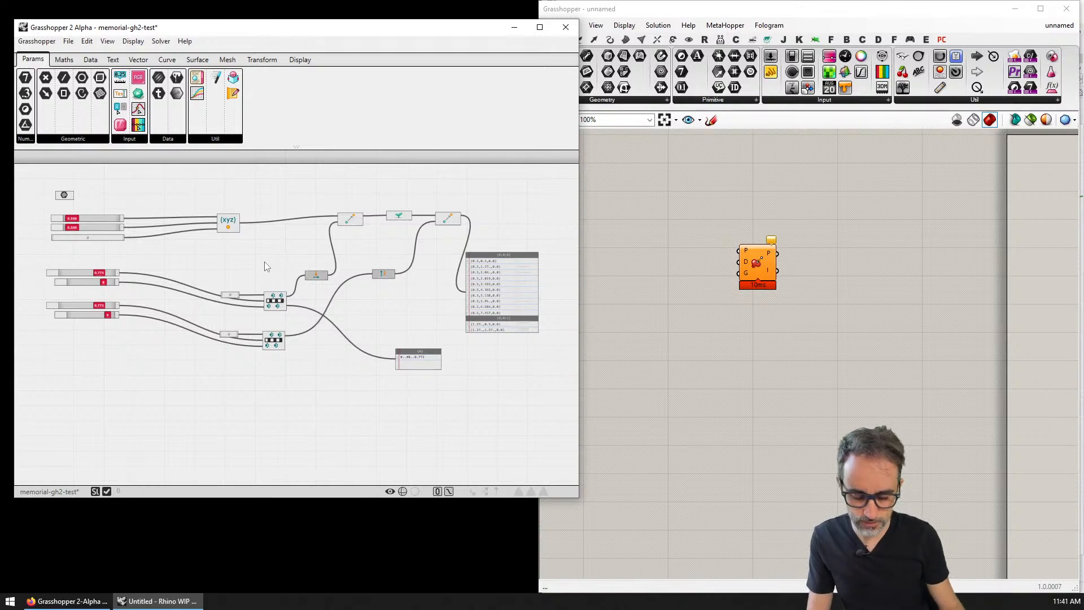
- Search the Grasshopper 2 components for "module" and dismiss the search without placing anything
{"action": "scroll", "coordinate": [265, 262], "scroll_direction": "up", "scroll_amount": 3}
{"action": "double_click", "coordinate": [260, 262]}
{"action": "type", "text": "mo"}
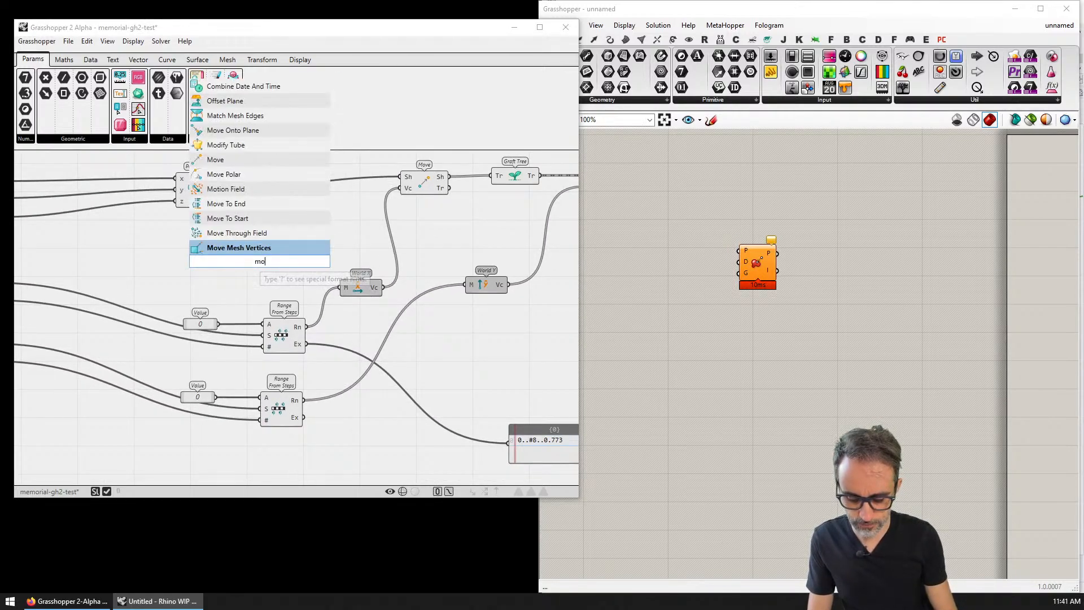
{"action": "type", "text": "dule"}
{"action": "key", "text": "Escape"}
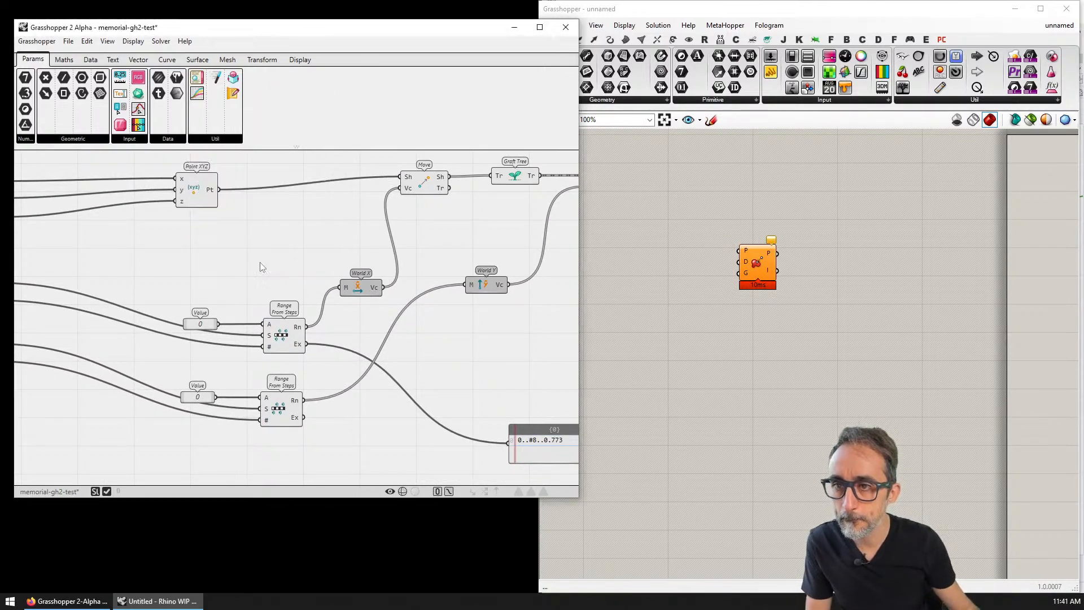
- Examine Grasshopper 2's file, edit, display and application commands for a way to bring in a Grasshopper 1 component
{"action": "left_click", "coordinate": [68, 41]}
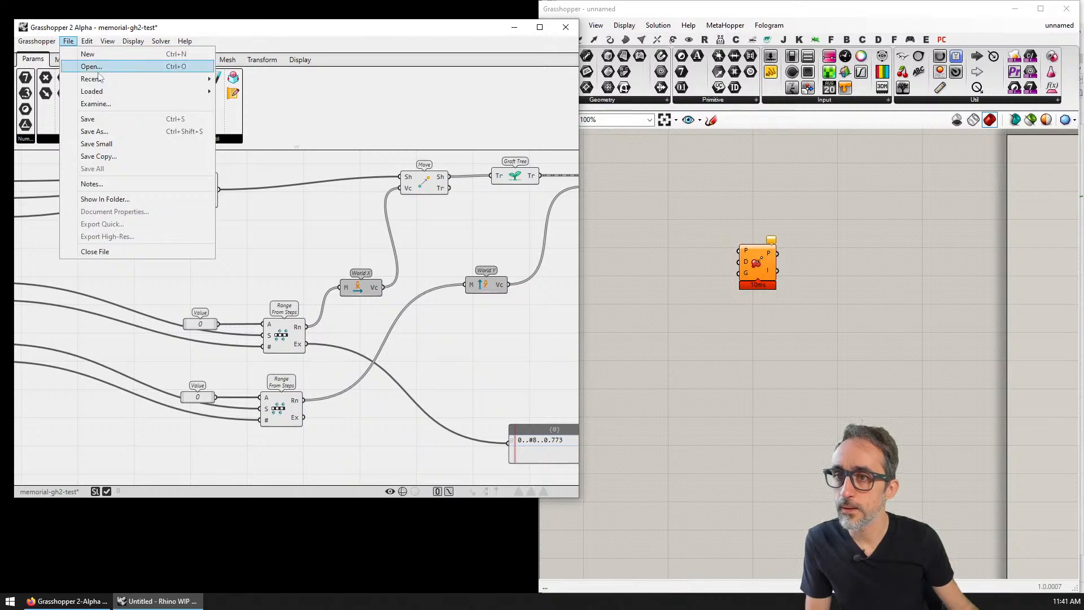
{"action": "mouse_move", "coordinate": [116, 82]}
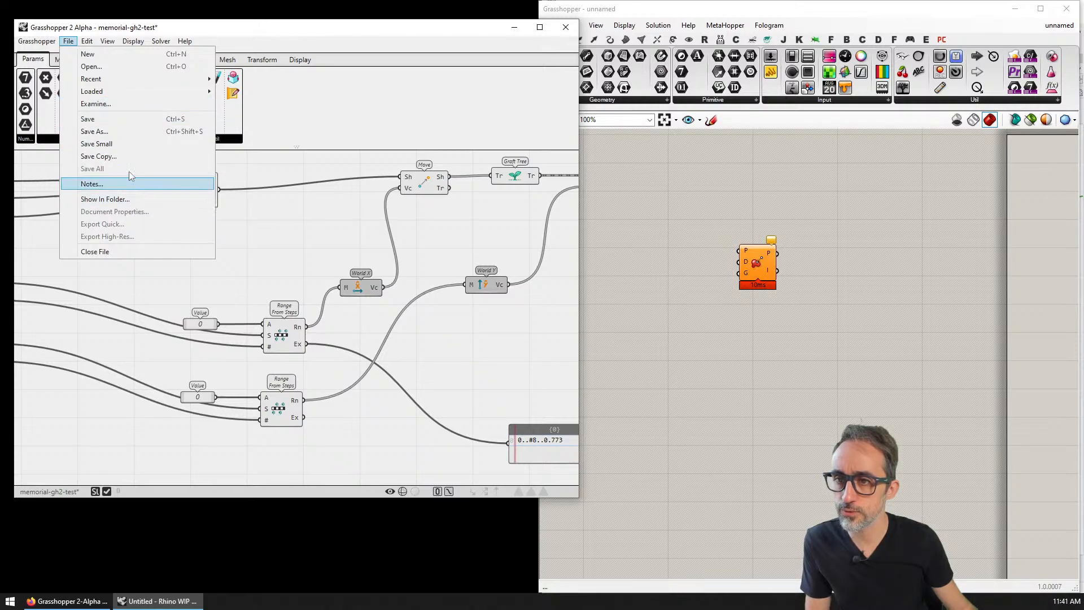
{"action": "mouse_move", "coordinate": [82, 43]}
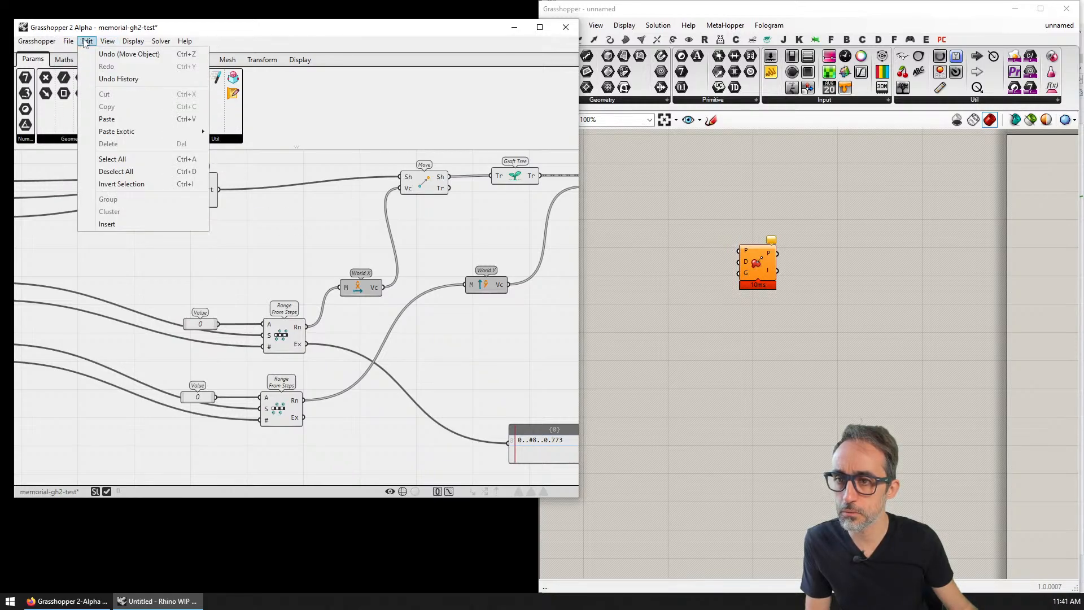
{"action": "mouse_move", "coordinate": [146, 44]}
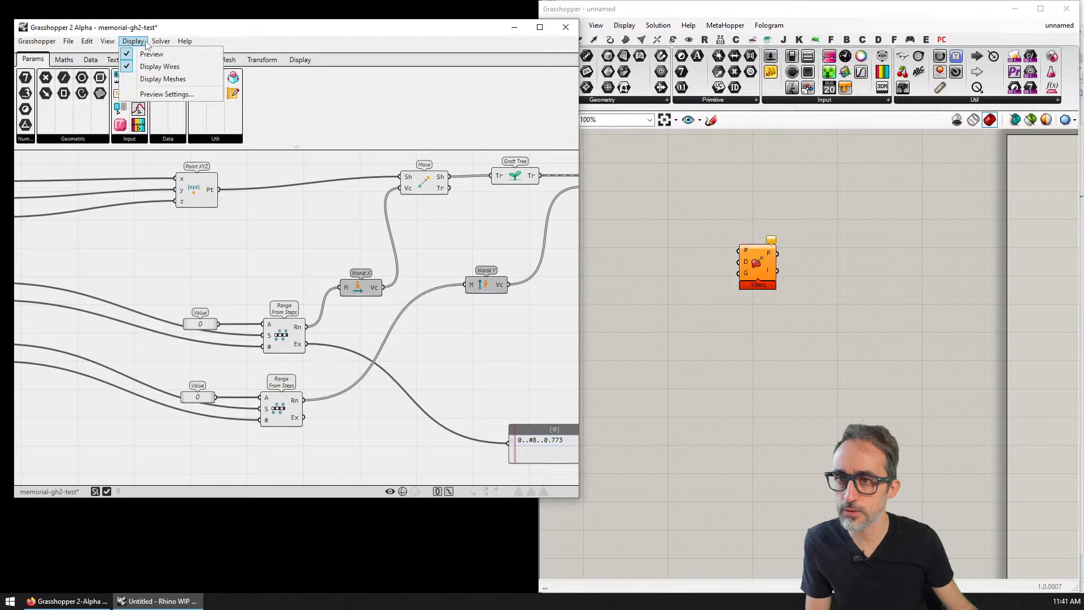
{"action": "mouse_move", "coordinate": [185, 45]}
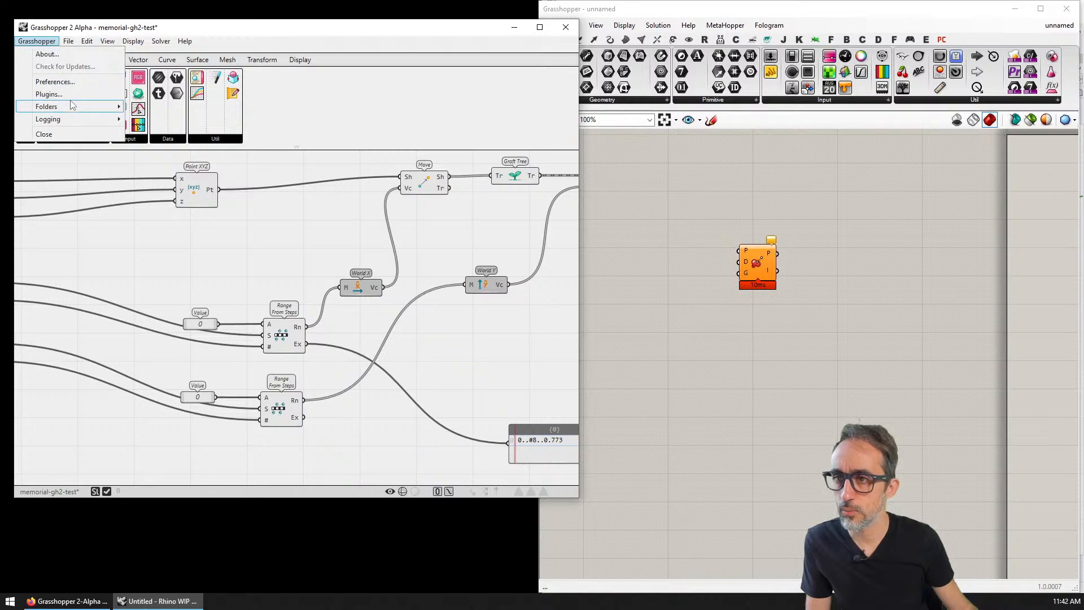
{"action": "mouse_move", "coordinate": [76, 121]}
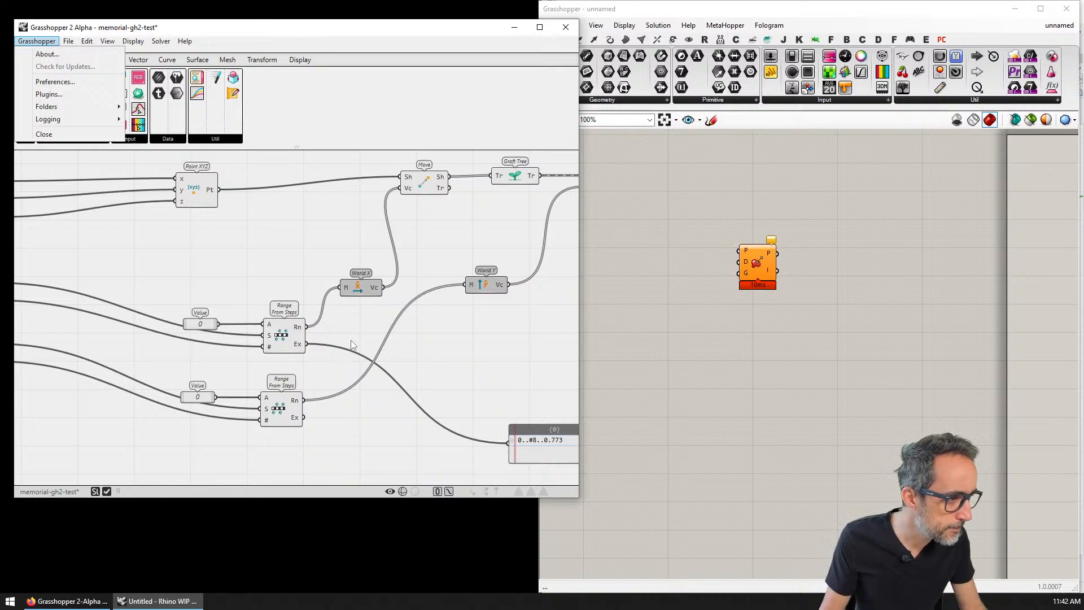
{"action": "left_click", "coordinate": [310, 242]}
{"action": "right_click_drag", "start_coordinate": [306, 216], "coordinate": [260, 243]}
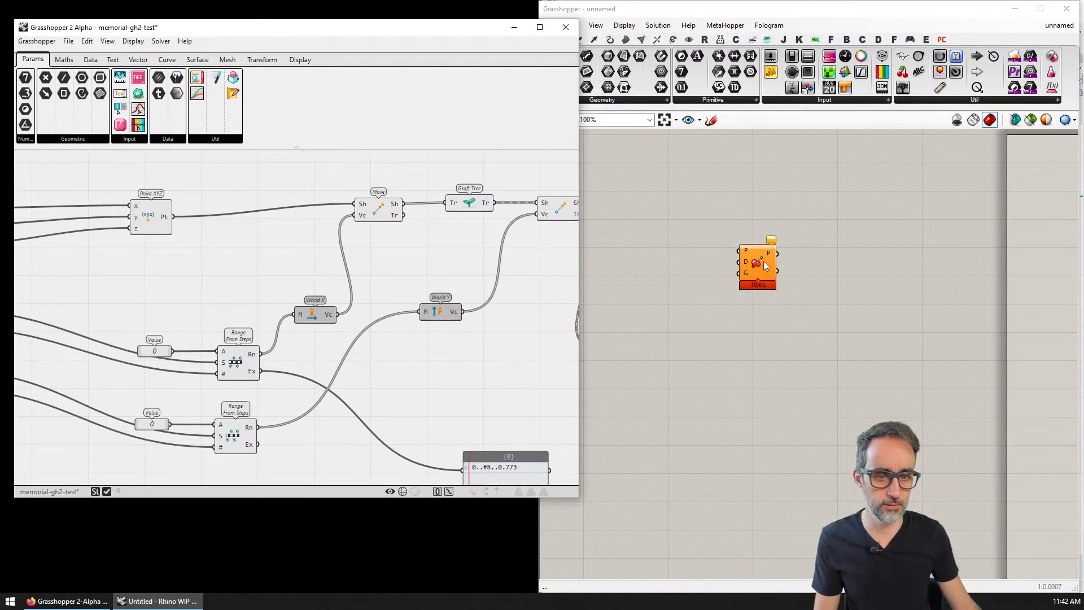
- Arrange both Grasshopper windows side by side and try to transfer the Project Point component onto the Grasshopper 2 canvas
{"action": "left_click_drag", "start_coordinate": [765, 266], "coordinate": [886, 285]}
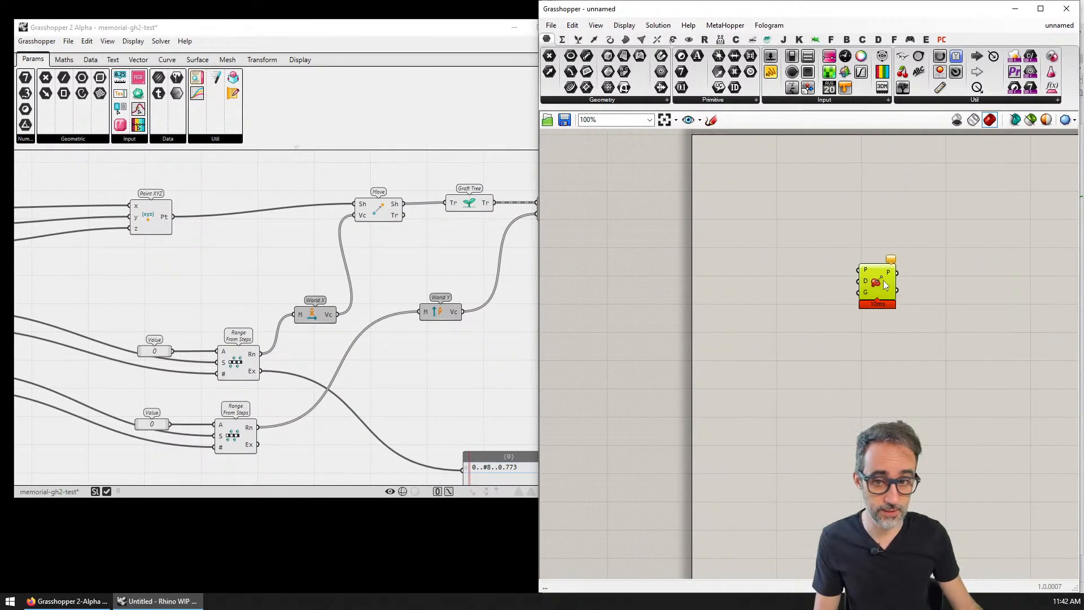
{"action": "left_click", "coordinate": [405, 396]}
{"action": "scroll", "coordinate": [405, 397], "scroll_direction": "down", "scroll_amount": 3}
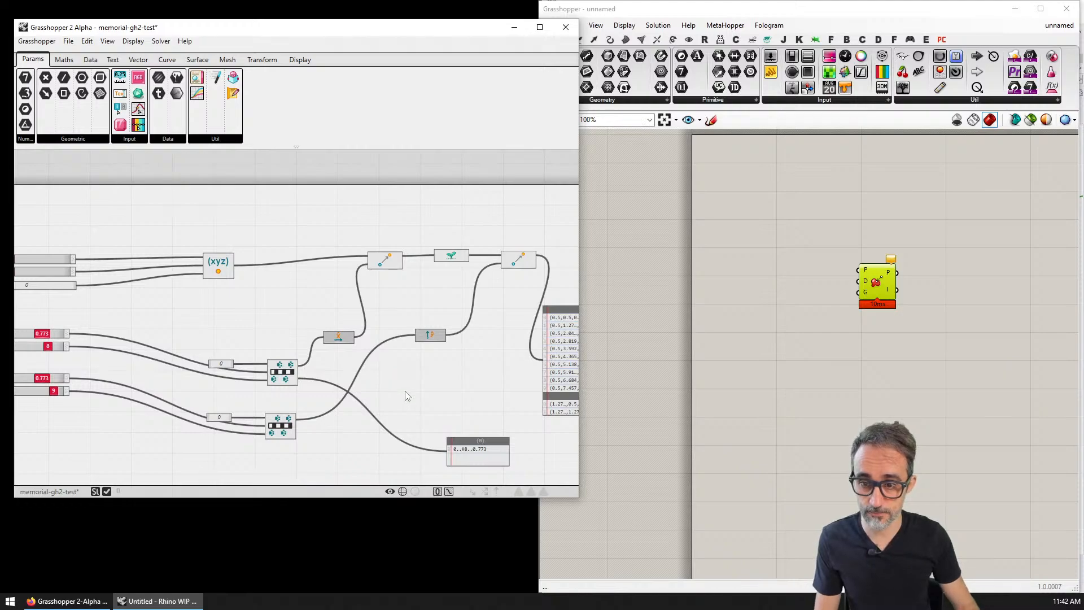
{"action": "key", "text": "super+Left"}
{"action": "left_click", "coordinate": [747, 279]}
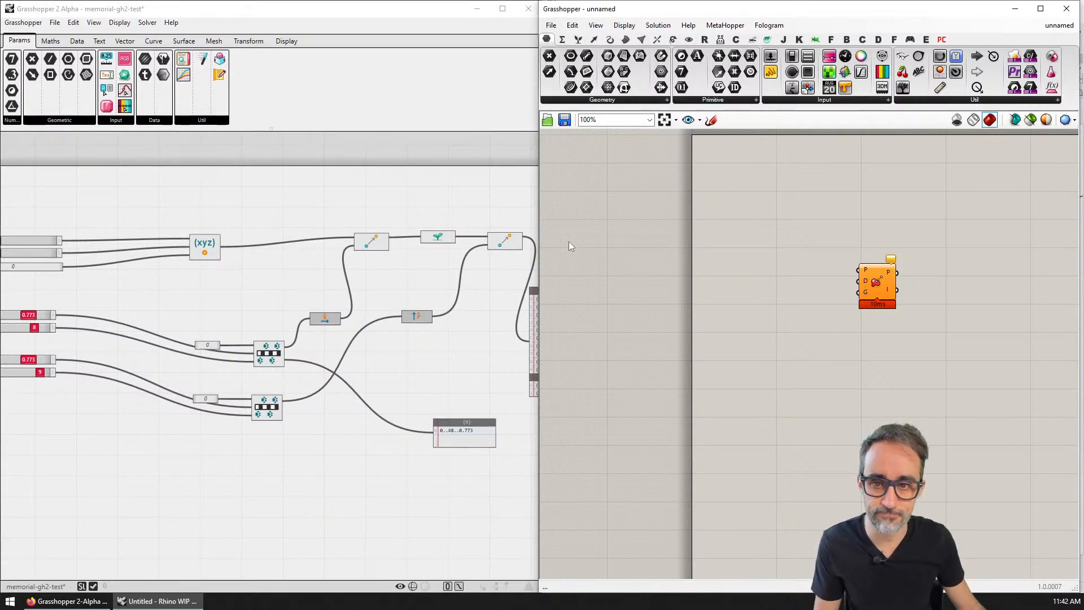
{"action": "left_click", "coordinate": [480, 282]}
{"action": "scroll", "coordinate": [407, 269], "scroll_direction": "up", "scroll_amount": 3}
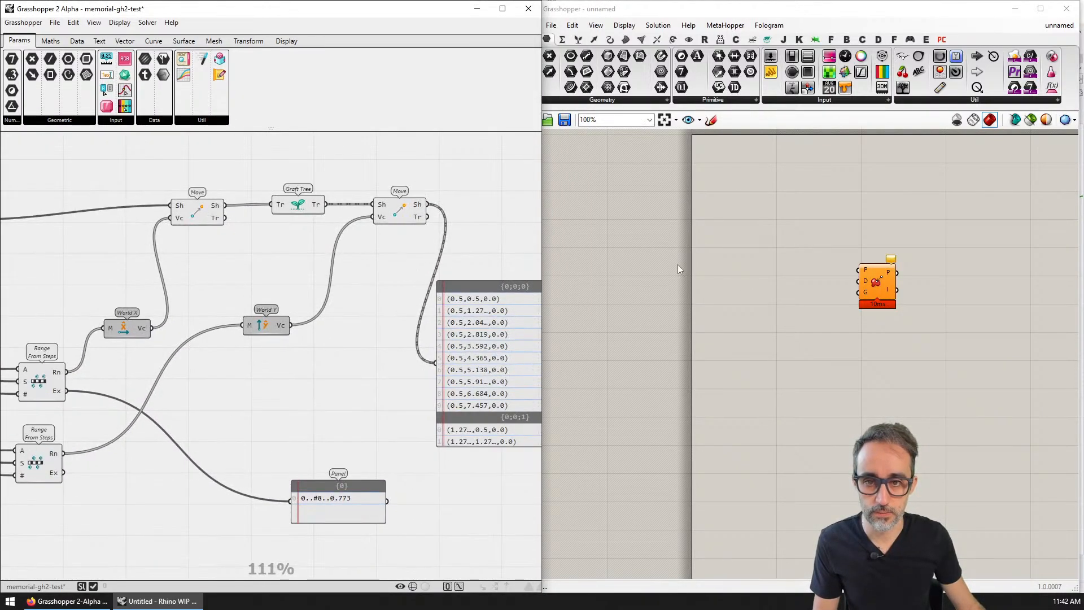
{"action": "left_click_drag", "start_coordinate": [820, 233], "coordinate": [919, 371]}
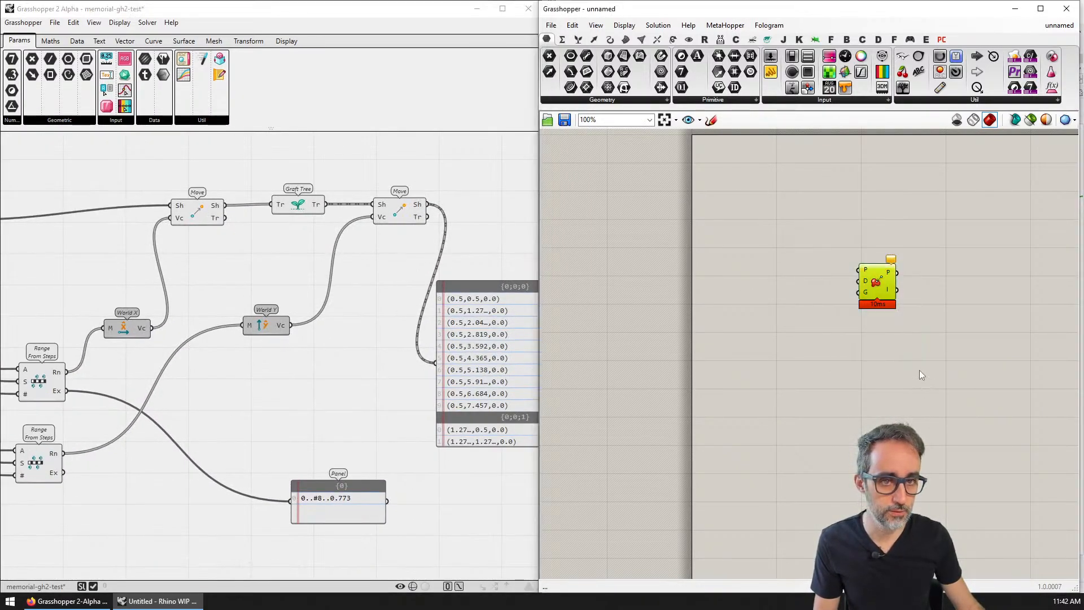
- Close the Grasshopper 1 window, view the saved project-point definition in Rhino 7's Grasshopper and return to Grasshopper 2
{"action": "left_click", "coordinate": [1066, 9]}
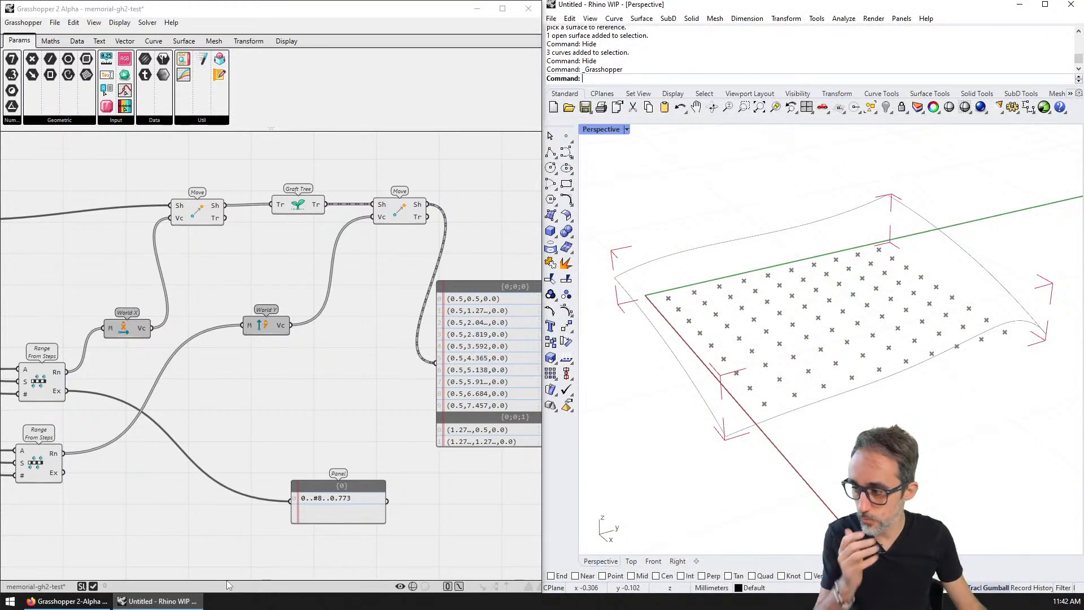
{"action": "key", "text": "alt+Tab"}
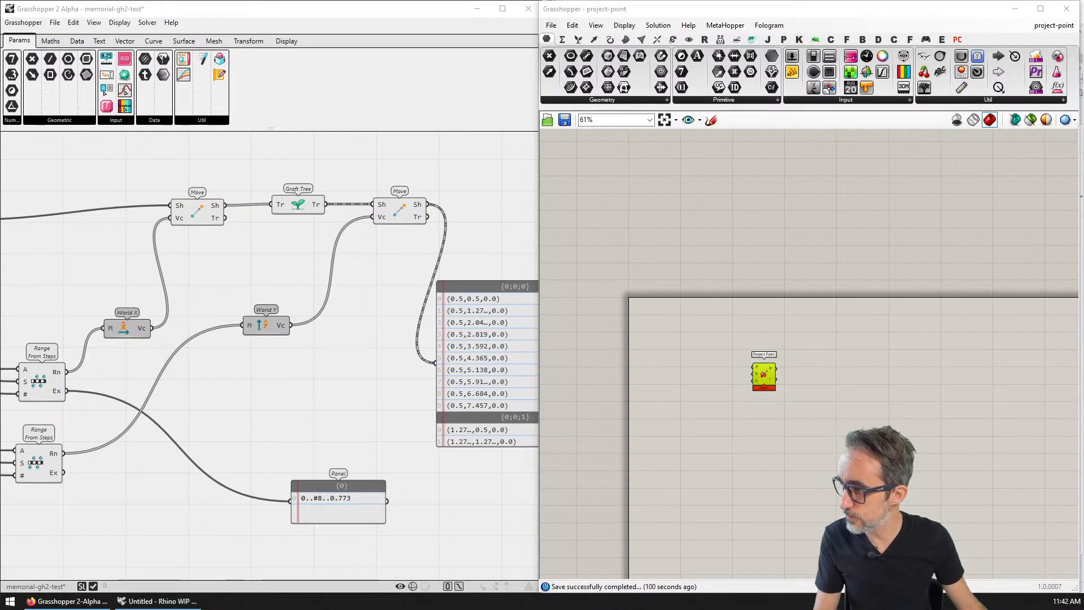
{"action": "key", "text": "alt+Tab"}
- Recheck the file formats Grasshopper 2 can open and search the Desktop for project-point, leaving without opening a file
{"action": "left_click", "coordinate": [55, 23]}
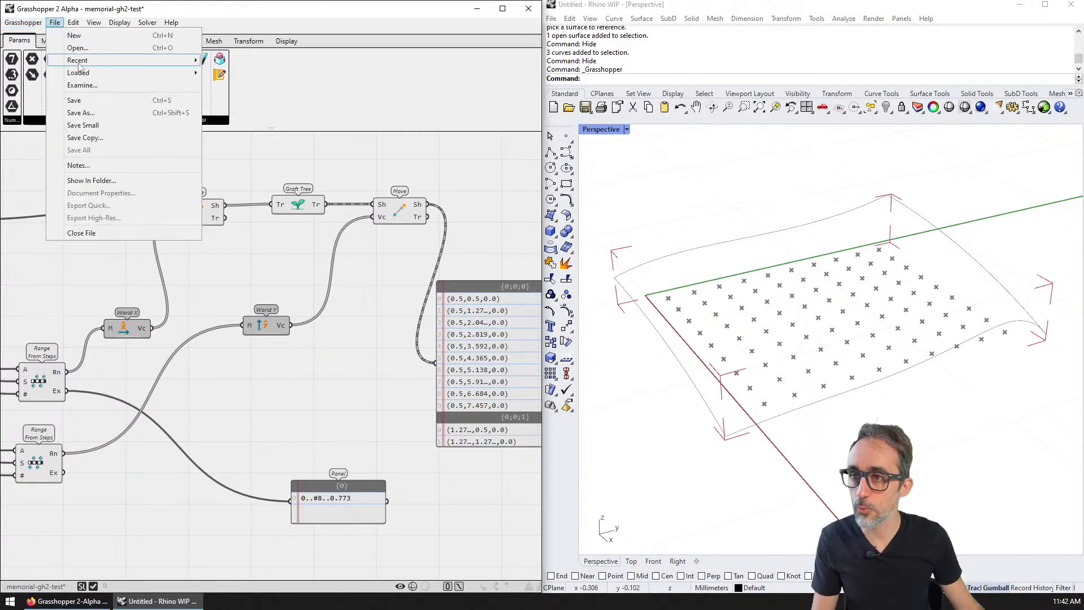
{"action": "left_click", "coordinate": [77, 48]}
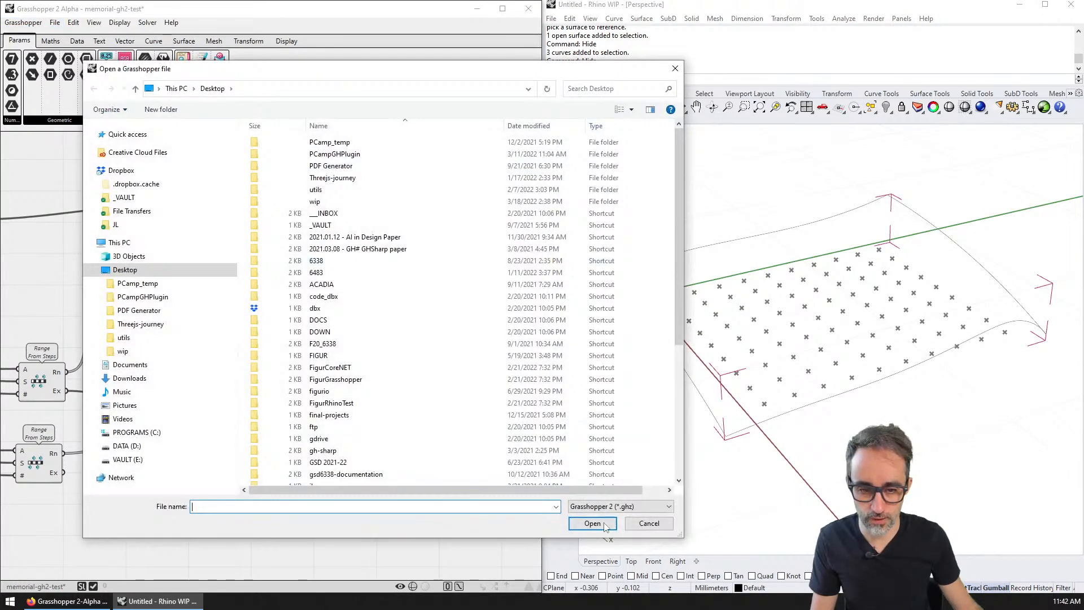
{"action": "left_click", "coordinate": [620, 507]}
{"action": "left_click", "coordinate": [617, 517]}
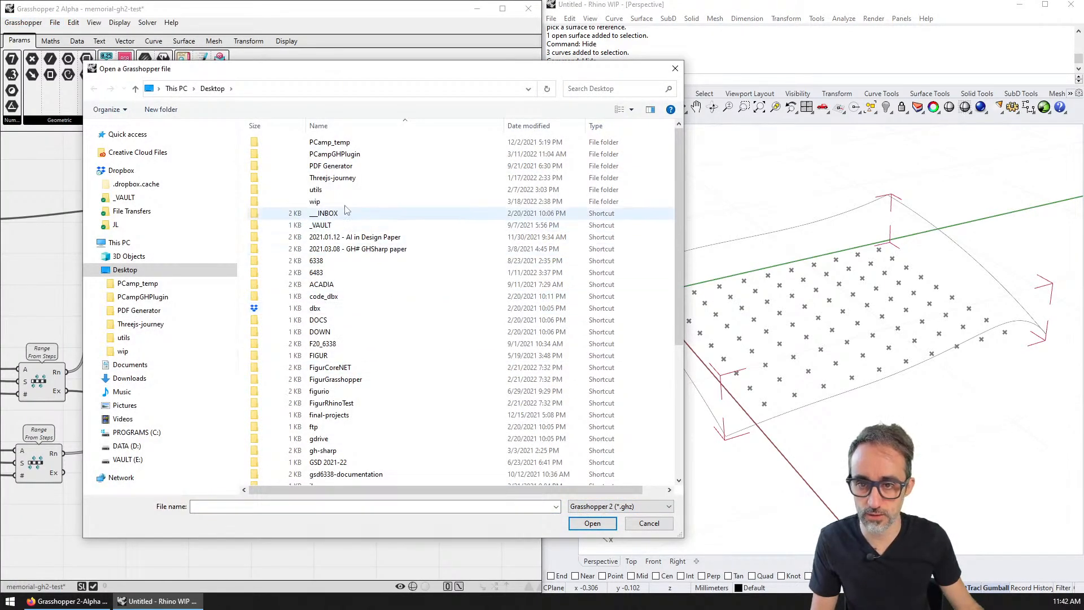
{"action": "scroll", "coordinate": [346, 210], "scroll_direction": "down", "scroll_amount": 5}
{"action": "left_click", "coordinate": [648, 523]}
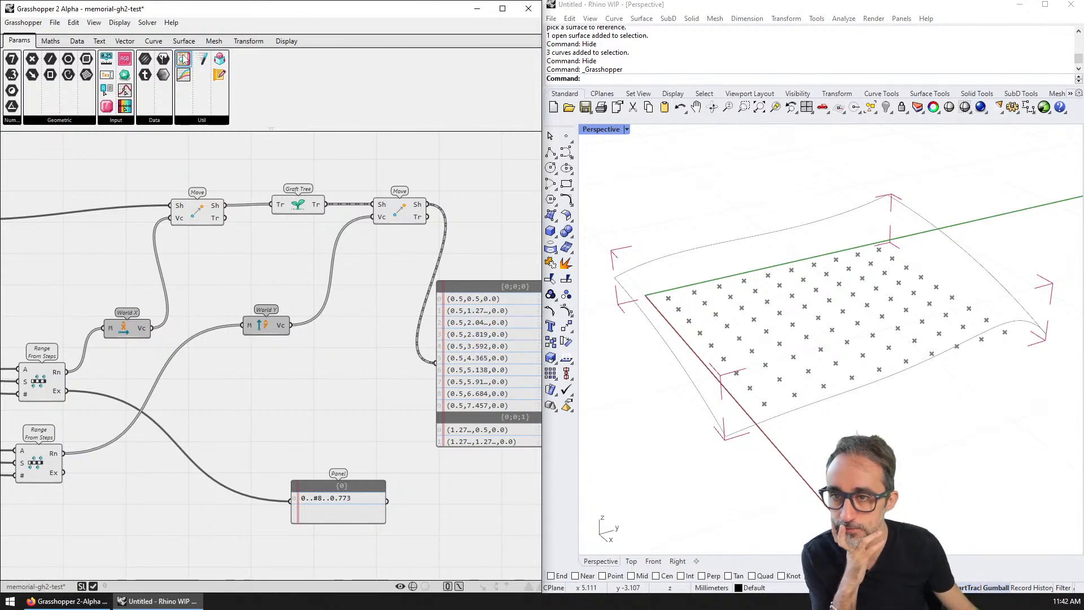
- Examine the curve and freeform surface component groups for one that can project points onto a surface
{"action": "left_click", "coordinate": [154, 120]}
{"action": "left_click", "coordinate": [153, 40]}
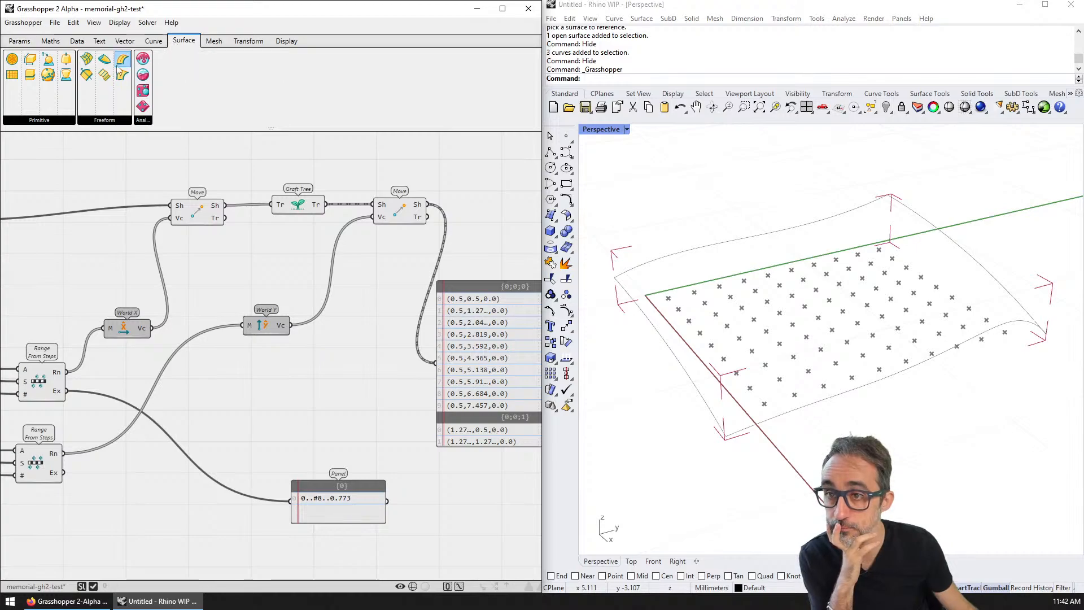
{"action": "left_click", "coordinate": [33, 121]}
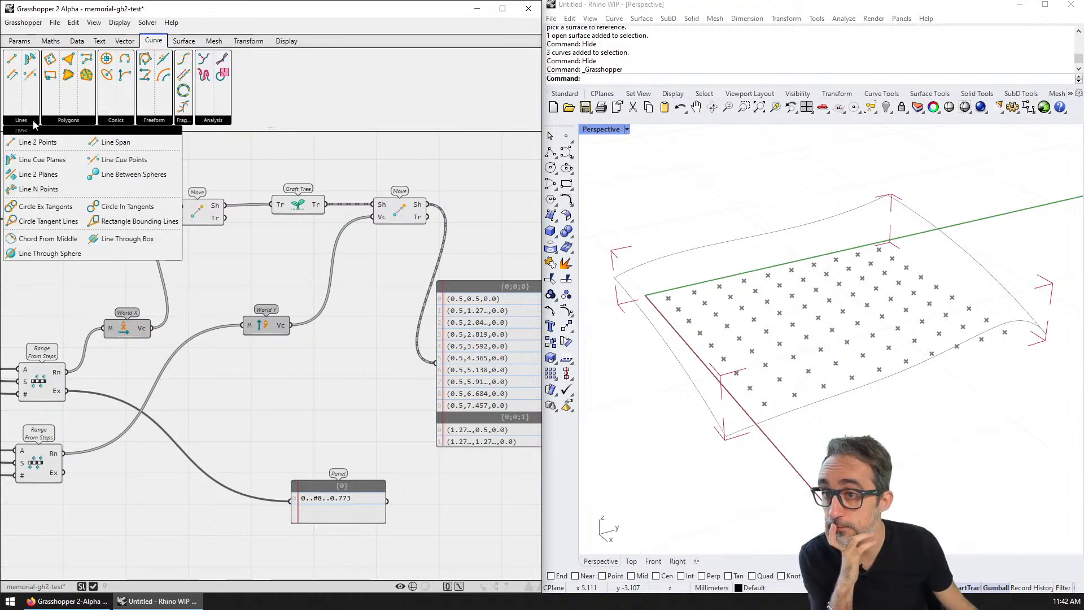
{"action": "left_click", "coordinate": [69, 120]}
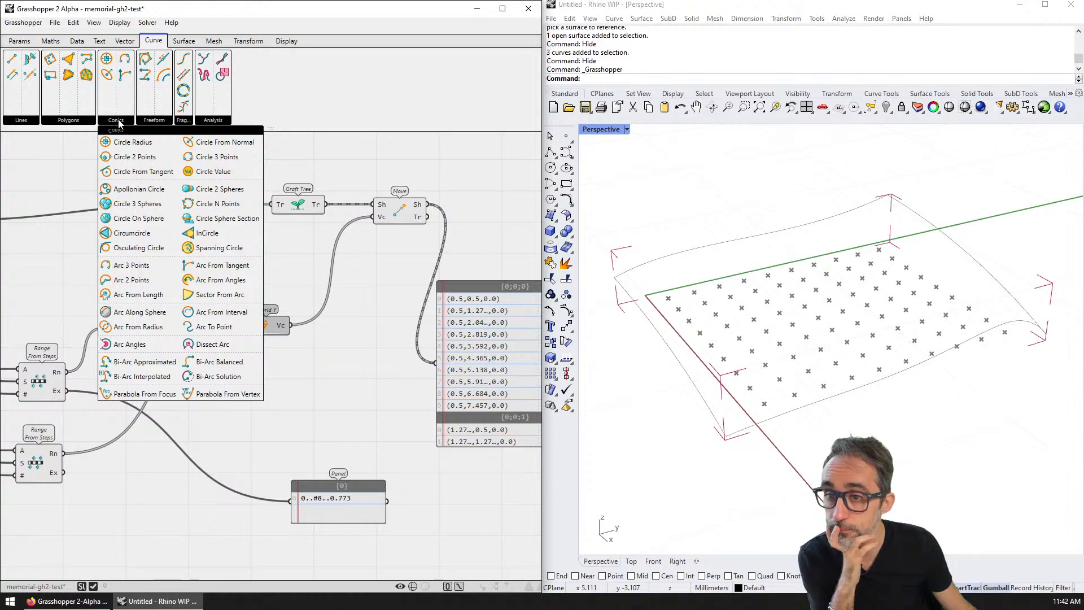
{"action": "mouse_move", "coordinate": [145, 123]}
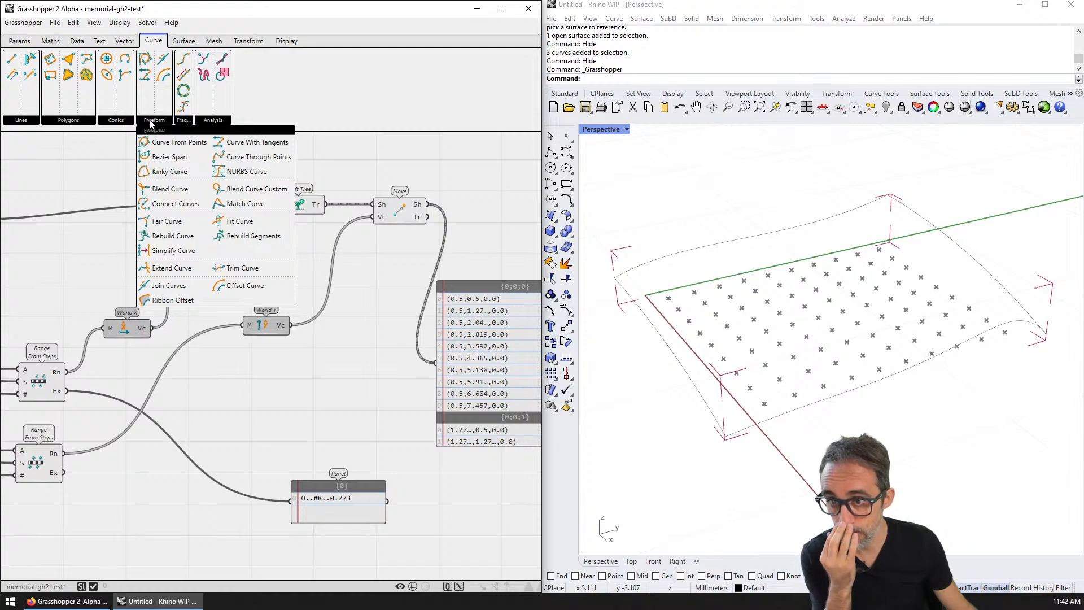
{"action": "mouse_move", "coordinate": [179, 121]}
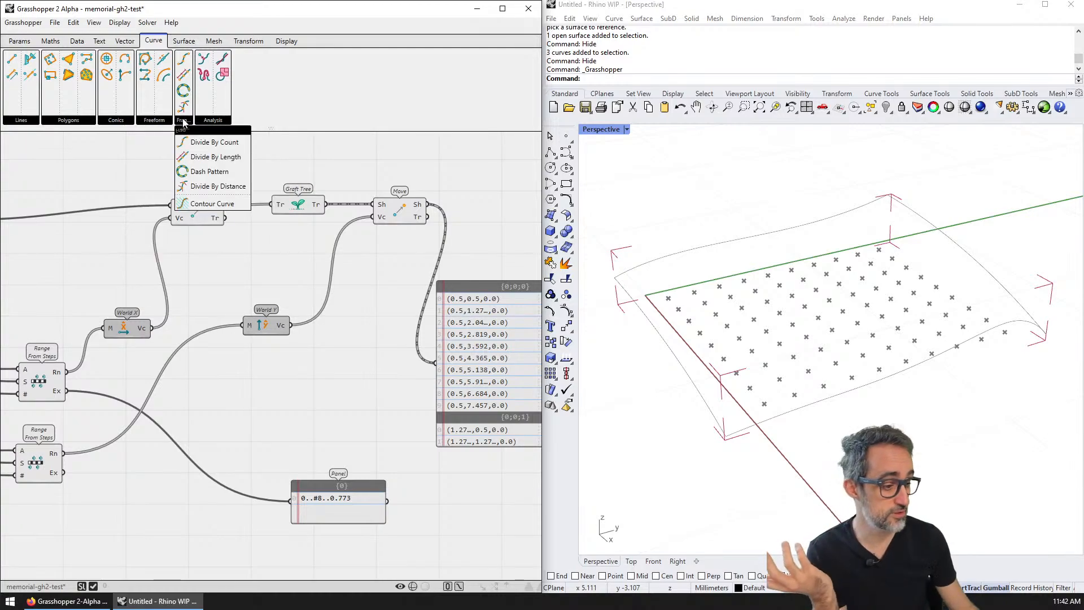
{"action": "mouse_move", "coordinate": [237, 121]}
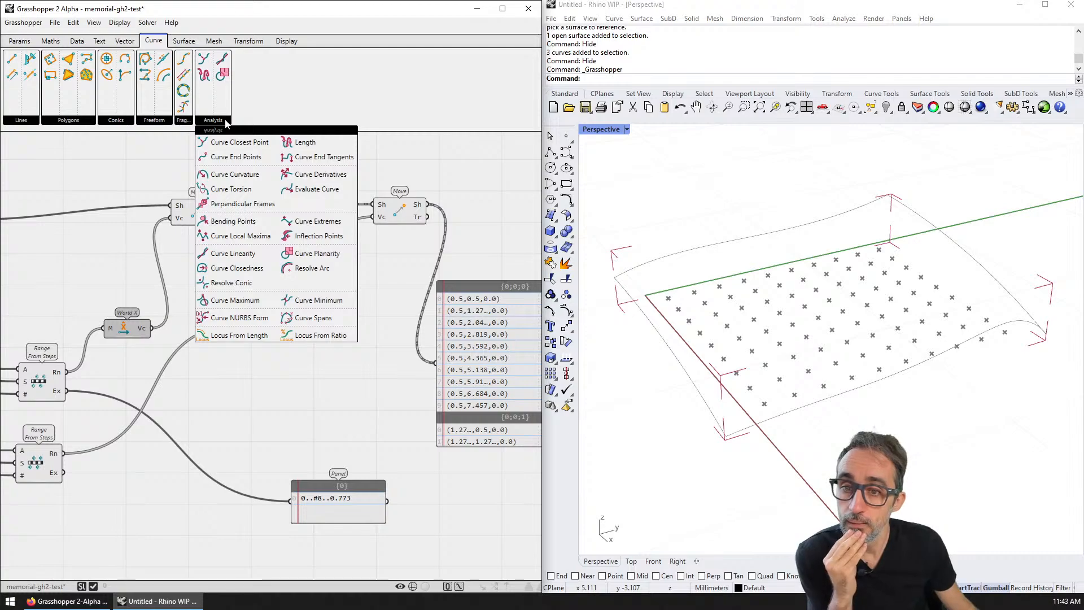
{"action": "left_click", "coordinate": [183, 40]}
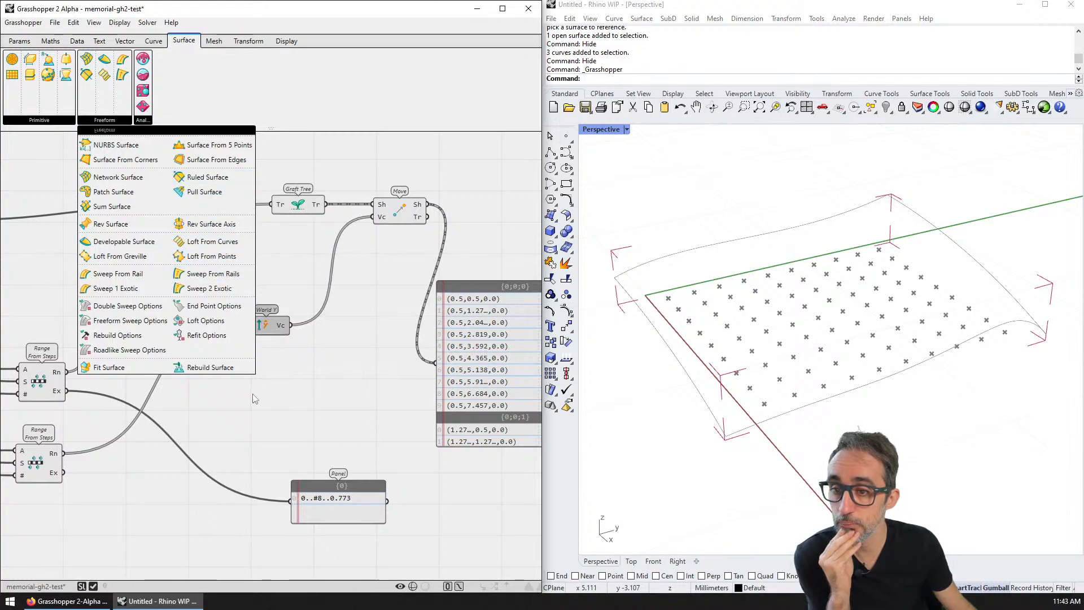
- Try an Evaluate Tube surface analysis component on the canvas, inspect it and remove it
{"action": "left_click", "coordinate": [143, 120]}
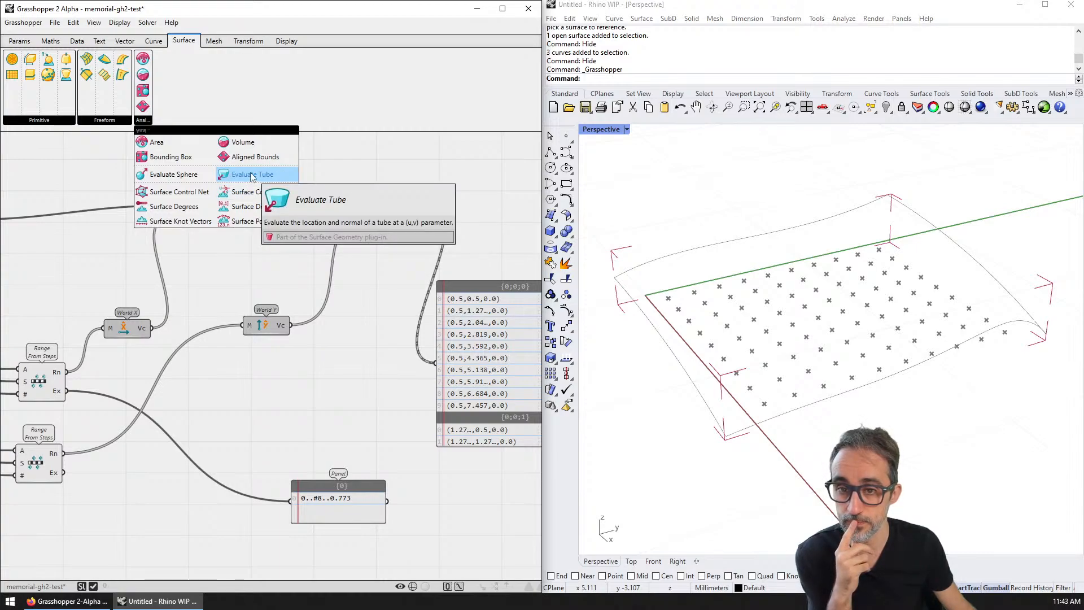
{"action": "left_click_drag", "start_coordinate": [251, 176], "coordinate": [302, 261]}
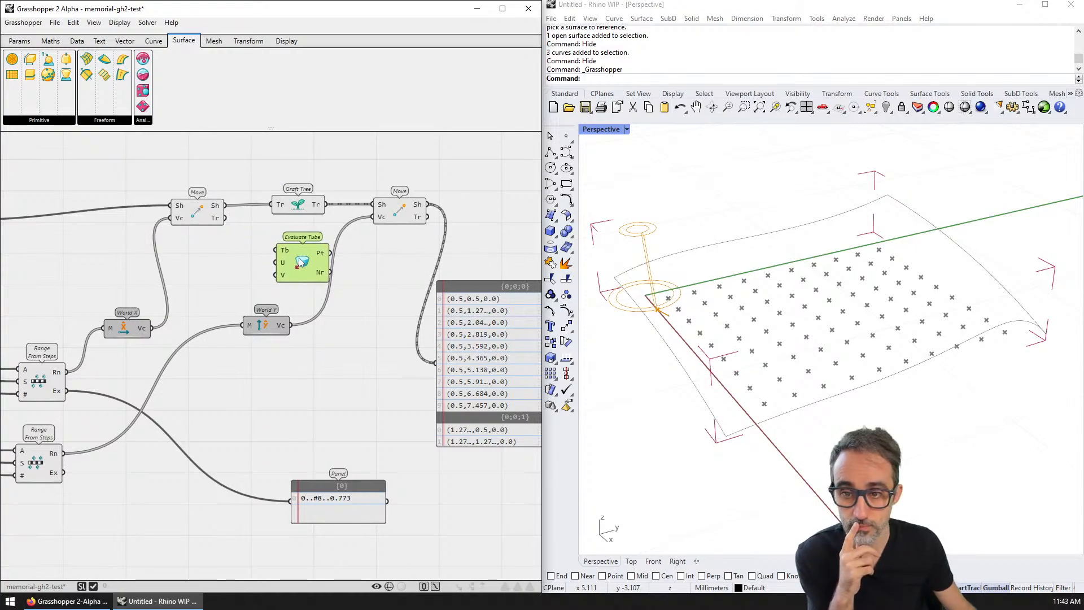
{"action": "scroll", "coordinate": [302, 261], "scroll_direction": "up", "scroll_amount": 2}
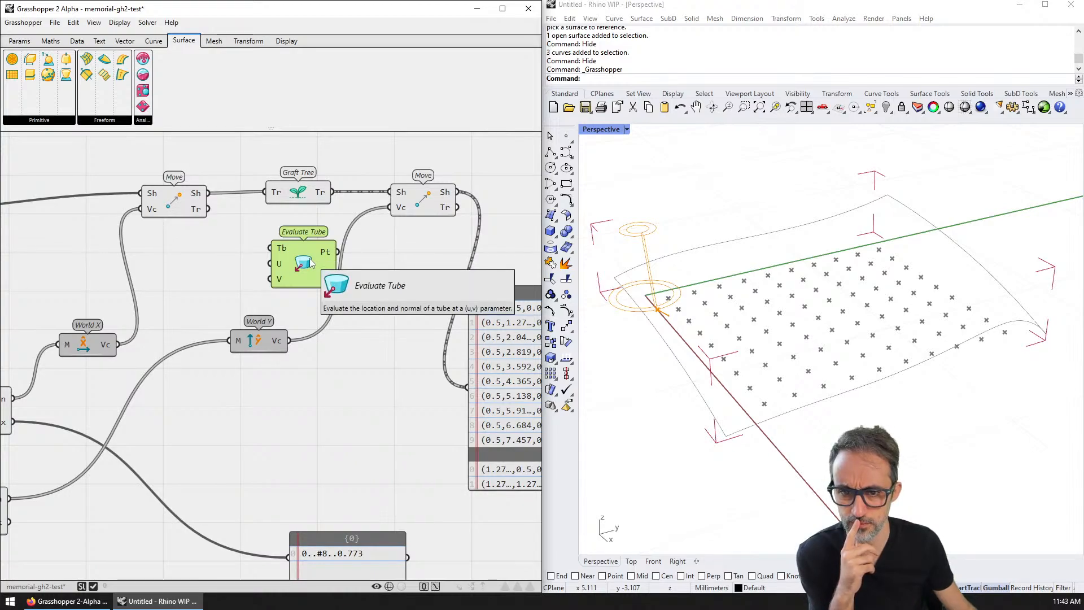
{"action": "key", "text": "Delete"}
- Try an Evaluate Sphere component, inspect its preview and inputs, and remove it from the canvas
{"action": "left_click", "coordinate": [143, 120]}
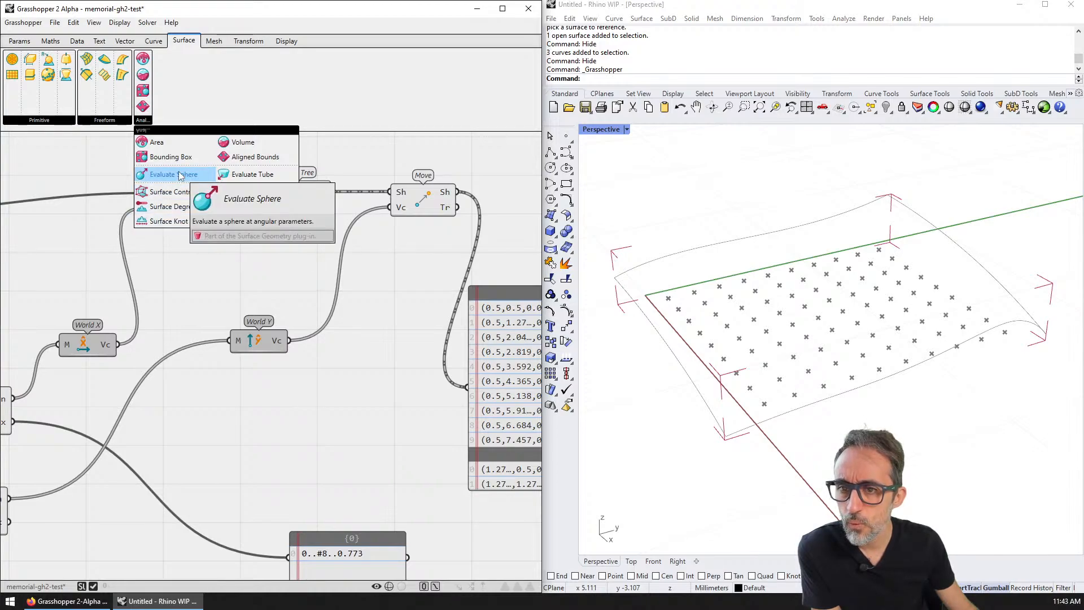
{"action": "left_click_drag", "start_coordinate": [179, 175], "coordinate": [356, 289]}
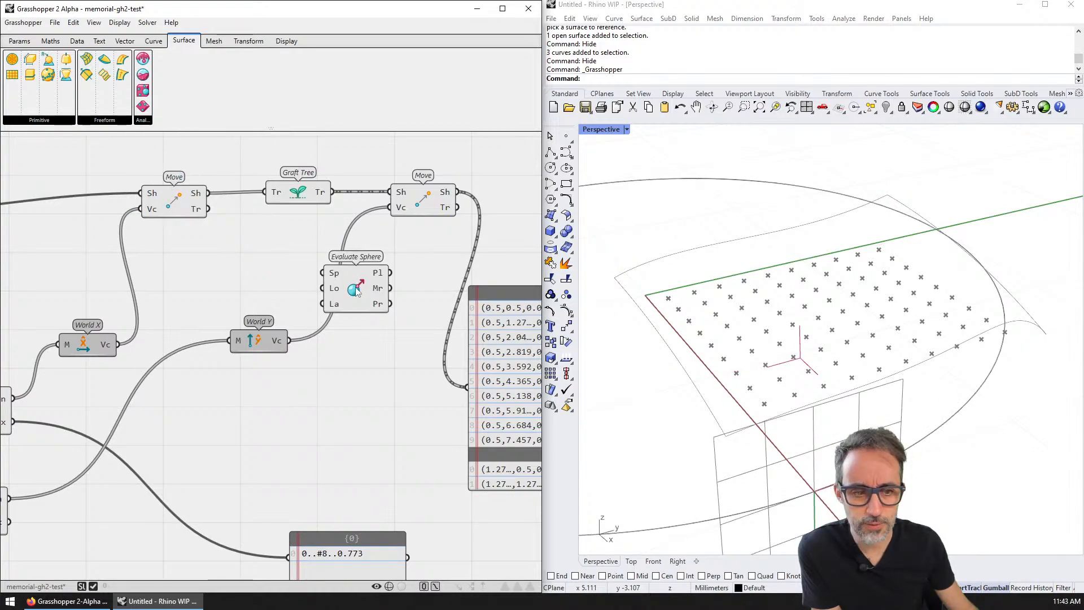
{"action": "scroll", "coordinate": [790, 321], "scroll_direction": "down", "scroll_amount": 10}
{"action": "right_click_drag", "start_coordinate": [790, 321], "coordinate": [751, 347]}
{"action": "left_click_drag", "start_coordinate": [339, 275], "coordinate": [357, 390]}
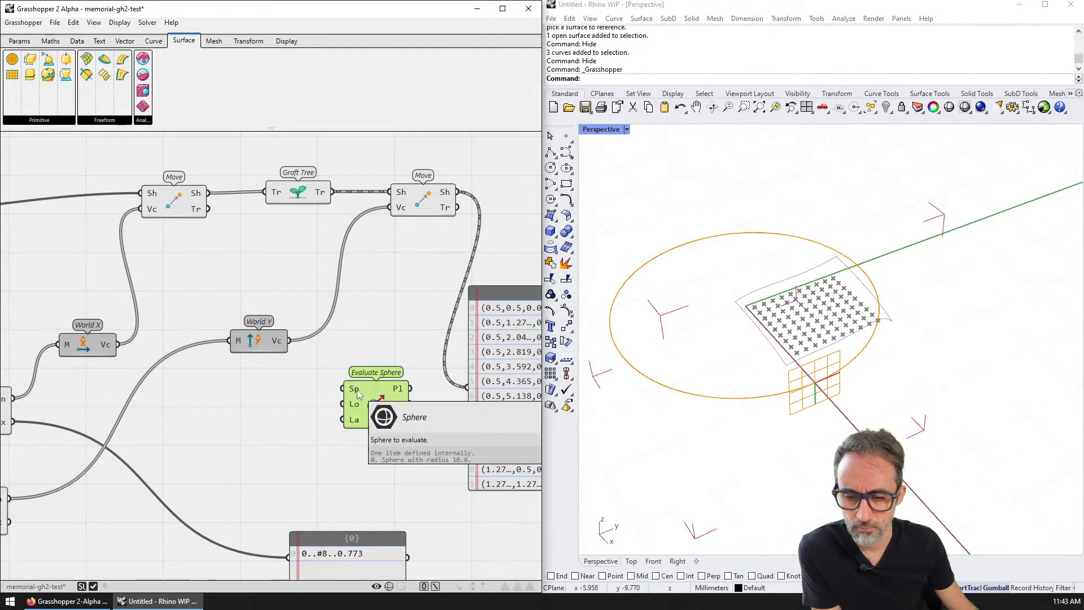
{"action": "key", "text": "Delete"}
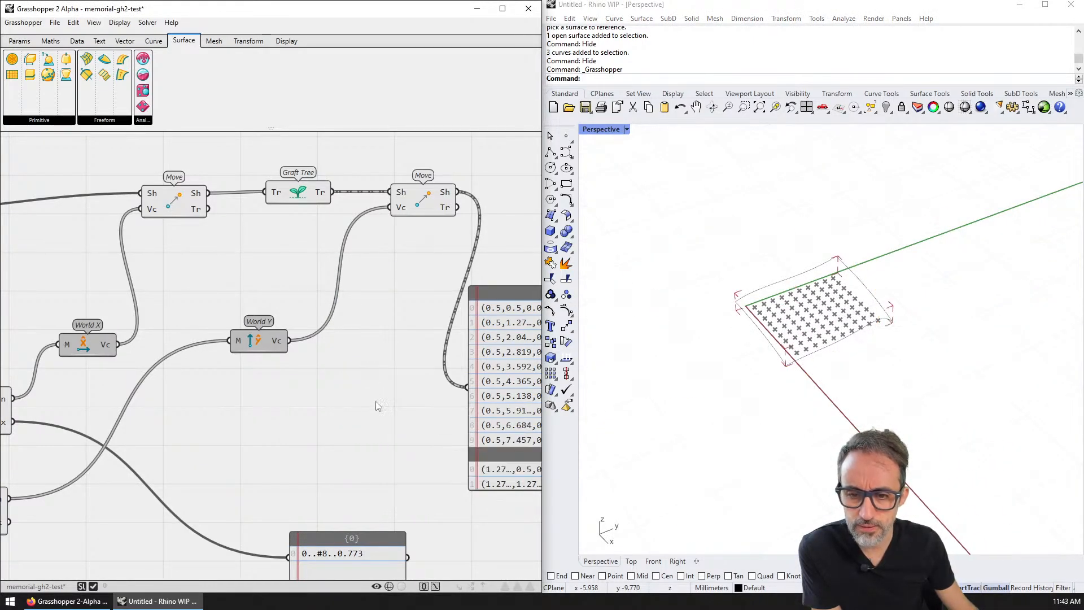
- Try a Surface Control Point component, check its surface and index inputs, and delete it
{"action": "left_click", "coordinate": [143, 121]}
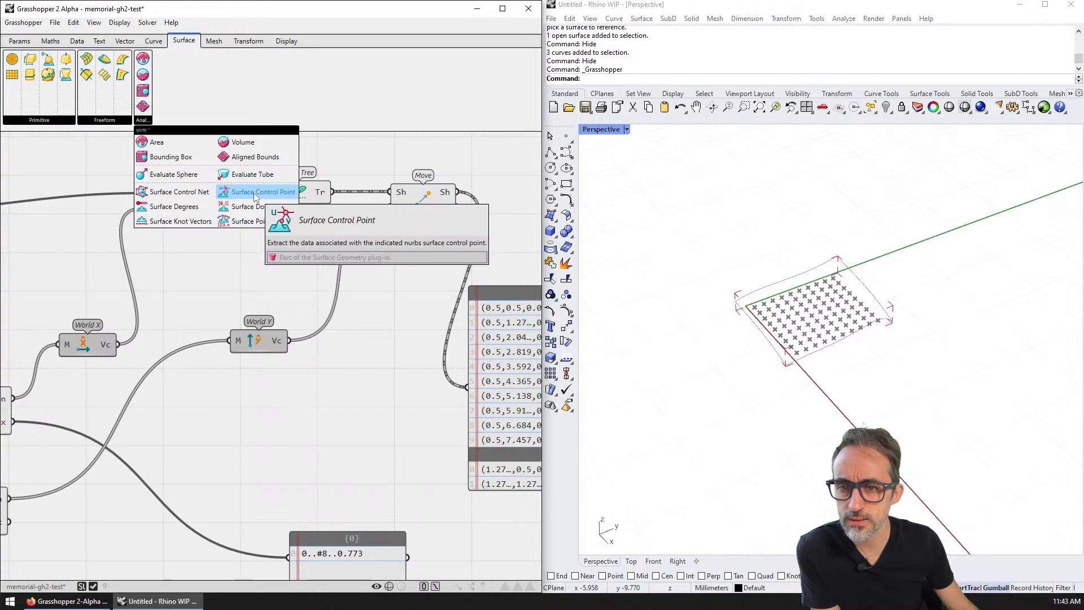
{"action": "left_click_drag", "start_coordinate": [255, 197], "coordinate": [287, 275]}
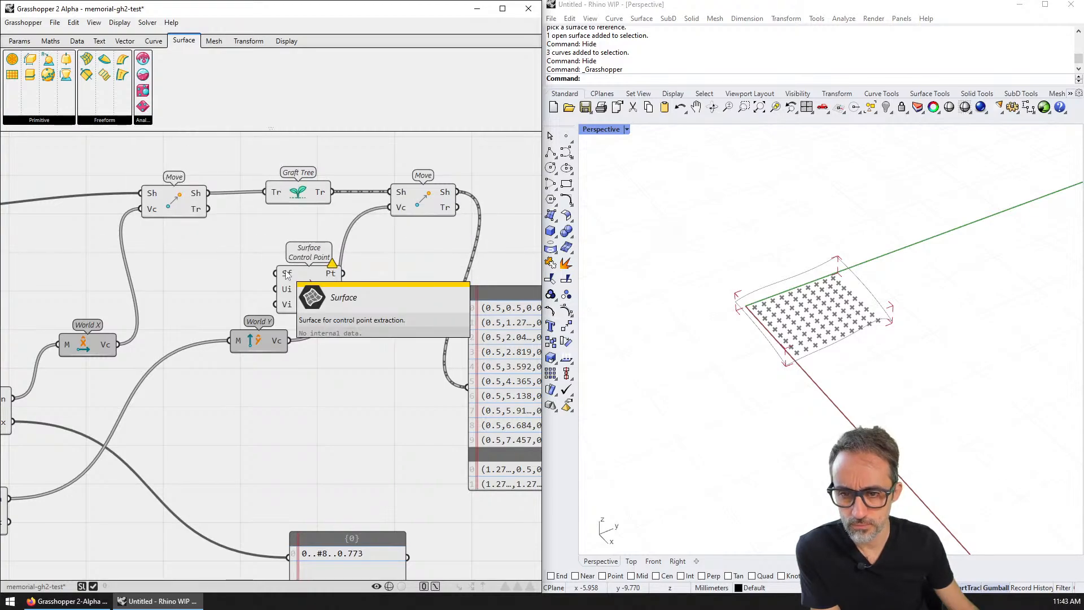
{"action": "left_click", "coordinate": [292, 308]}
{"action": "left_click", "coordinate": [224, 282]}
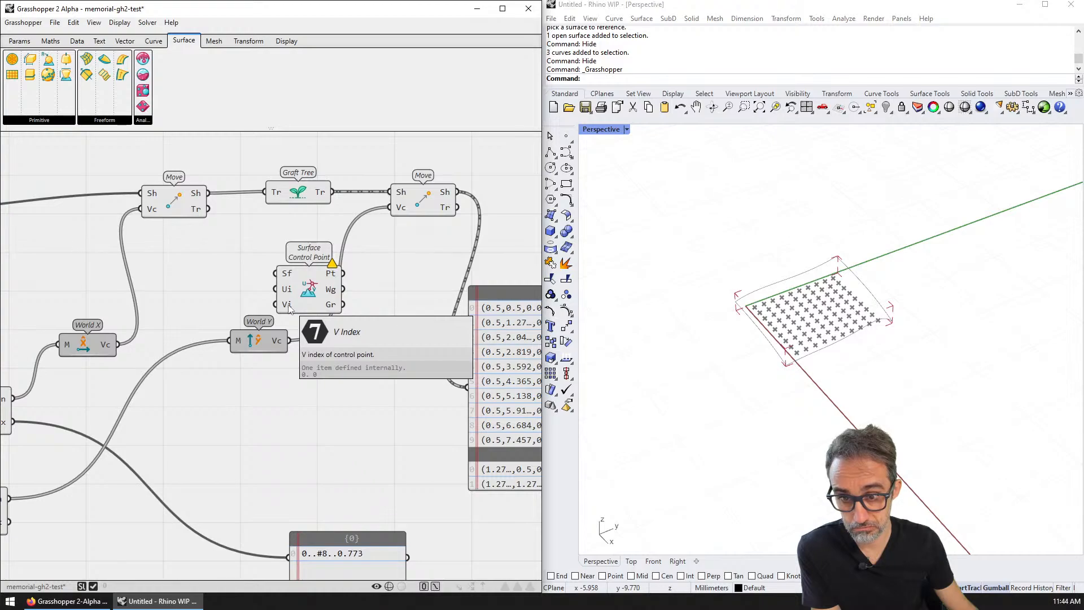
{"action": "left_click", "coordinate": [321, 288]}
{"action": "key", "text": "Delete"}
- Review the point grid against the surface in the Perspective view and trace the Grasshopper definition between its sliders and output panel
{"action": "right_click_drag", "start_coordinate": [884, 421], "coordinate": [842, 392]}
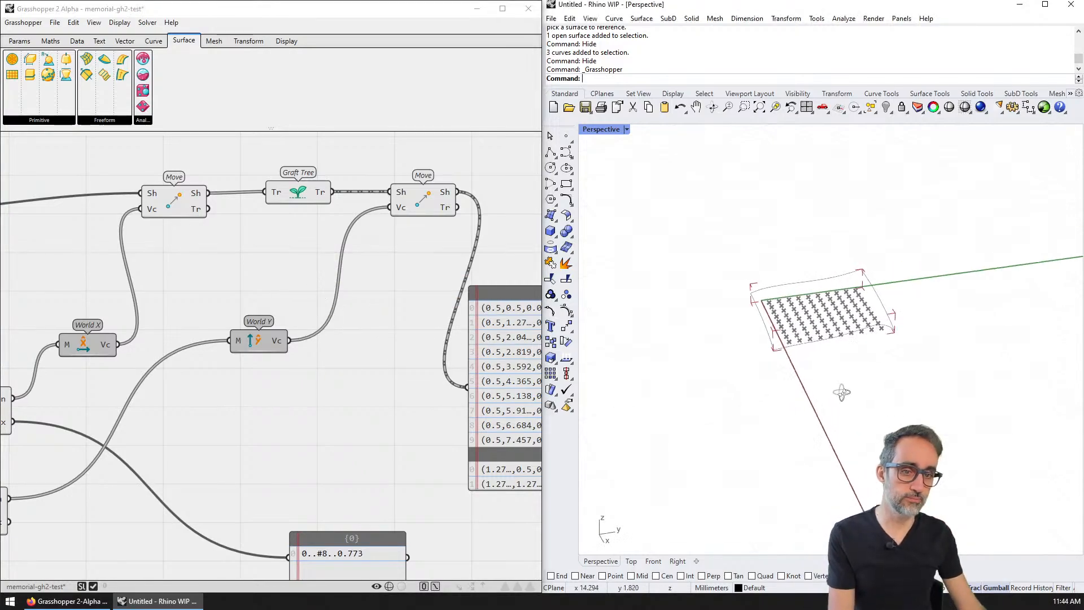
{"action": "scroll", "coordinate": [816, 338], "scroll_direction": "up", "scroll_amount": 5}
{"action": "right_click_drag", "start_coordinate": [819, 339], "coordinate": [849, 335]}
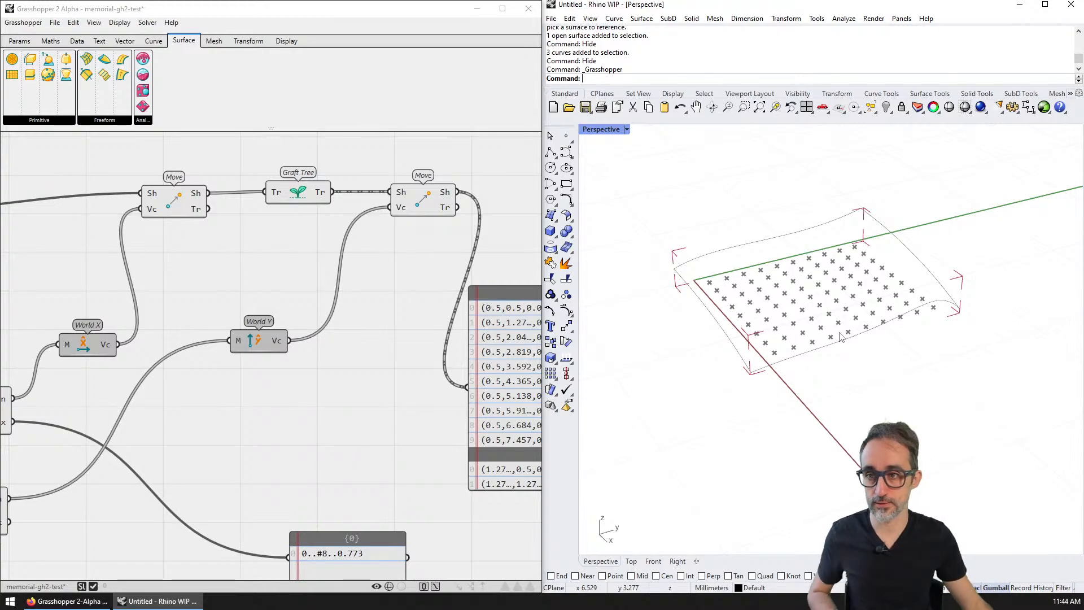
{"action": "scroll", "coordinate": [219, 274], "scroll_direction": "down", "scroll_amount": 3}
{"action": "scroll", "coordinate": [219, 274], "scroll_direction": "down", "scroll_amount": 2}
{"action": "right_click_drag", "start_coordinate": [220, 279], "coordinate": [412, 319]}
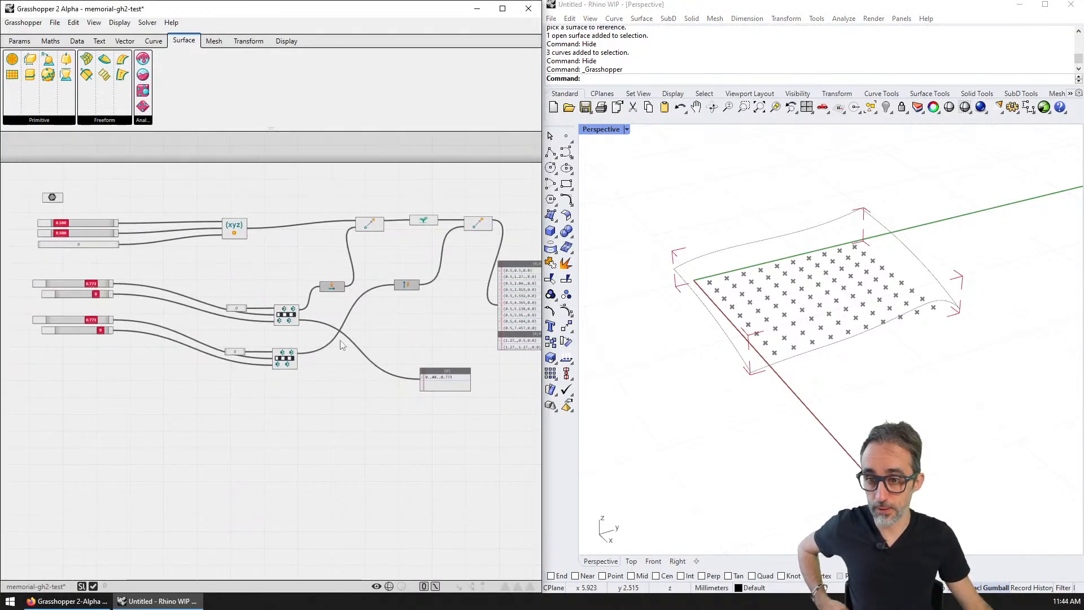
{"action": "scroll", "coordinate": [331, 341], "scroll_direction": "up", "scroll_amount": 1}
{"action": "right_click_drag", "start_coordinate": [293, 354], "coordinate": [348, 338]}
{"action": "scroll", "coordinate": [165, 396], "scroll_direction": "up", "scroll_amount": 1}
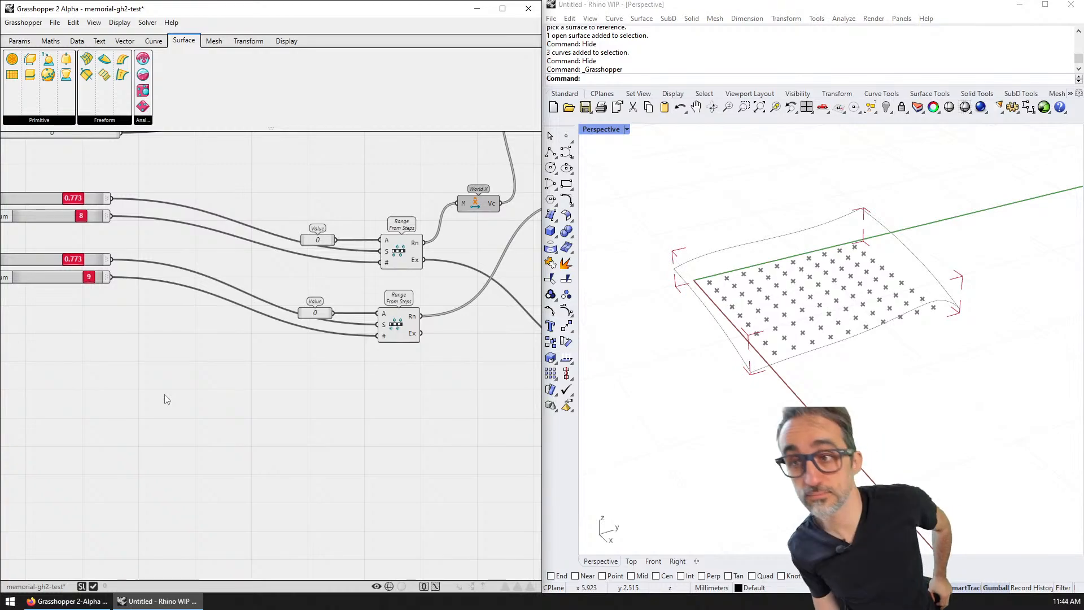
{"action": "right_click_drag", "start_coordinate": [361, 266], "coordinate": [257, 313]}
{"action": "scroll", "coordinate": [256, 313], "scroll_direction": "down", "scroll_amount": 1}
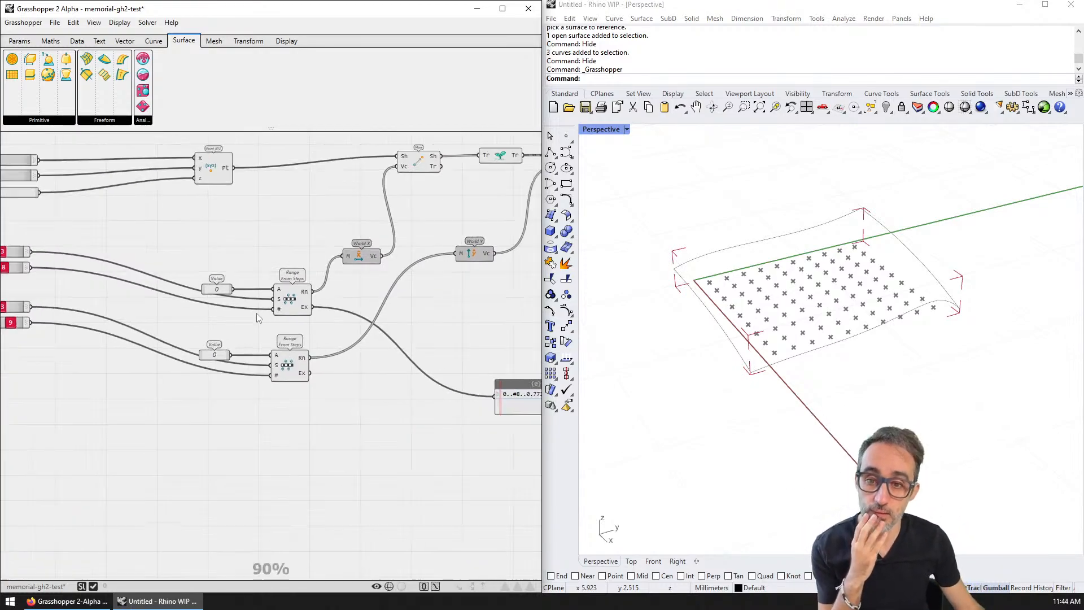
{"action": "scroll", "coordinate": [358, 321], "scroll_direction": "down", "scroll_amount": 2}
{"action": "right_click_drag", "start_coordinate": [357, 321], "coordinate": [283, 299]}
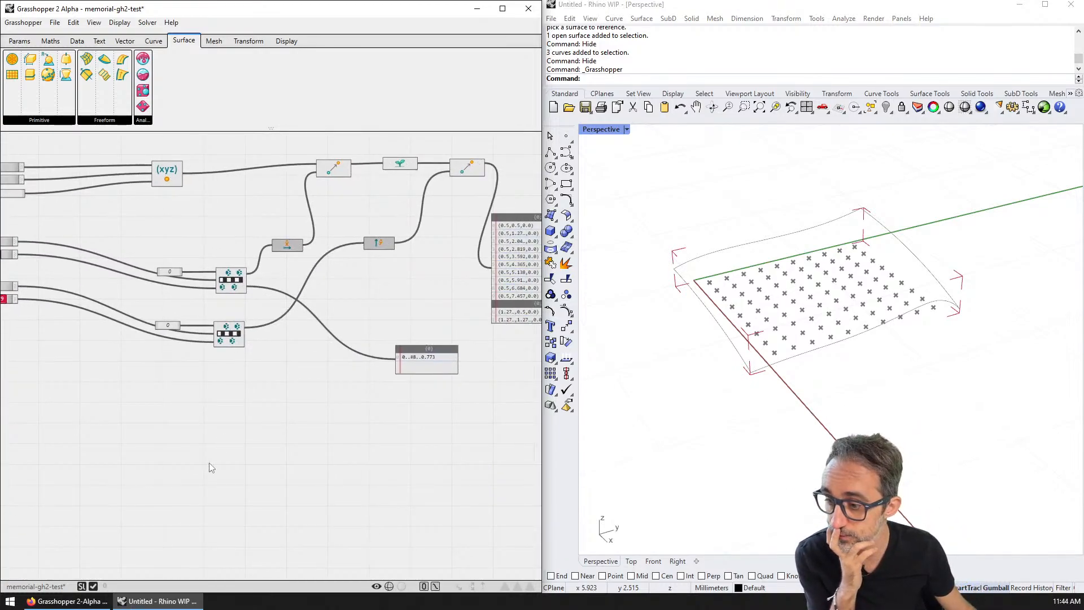
{"action": "right_click_drag", "start_coordinate": [466, 330], "coordinate": [334, 354]}
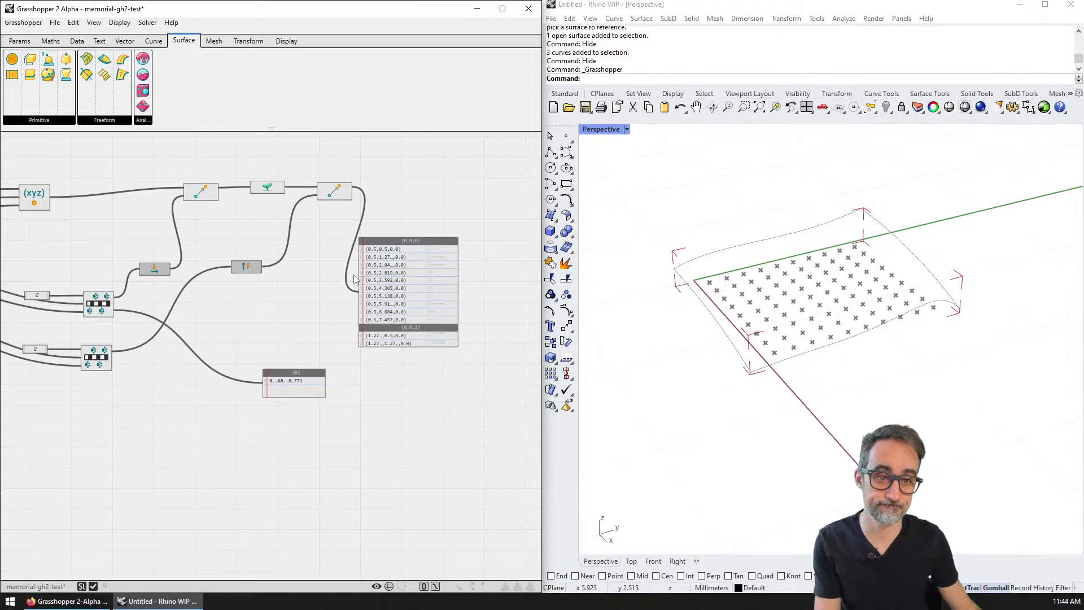
{"action": "right_click_drag", "start_coordinate": [180, 358], "coordinate": [429, 360]}
{"action": "scroll", "coordinate": [295, 361], "scroll_direction": "up", "scroll_amount": 3}
{"action": "right_click_drag", "start_coordinate": [156, 379], "coordinate": [252, 470]}
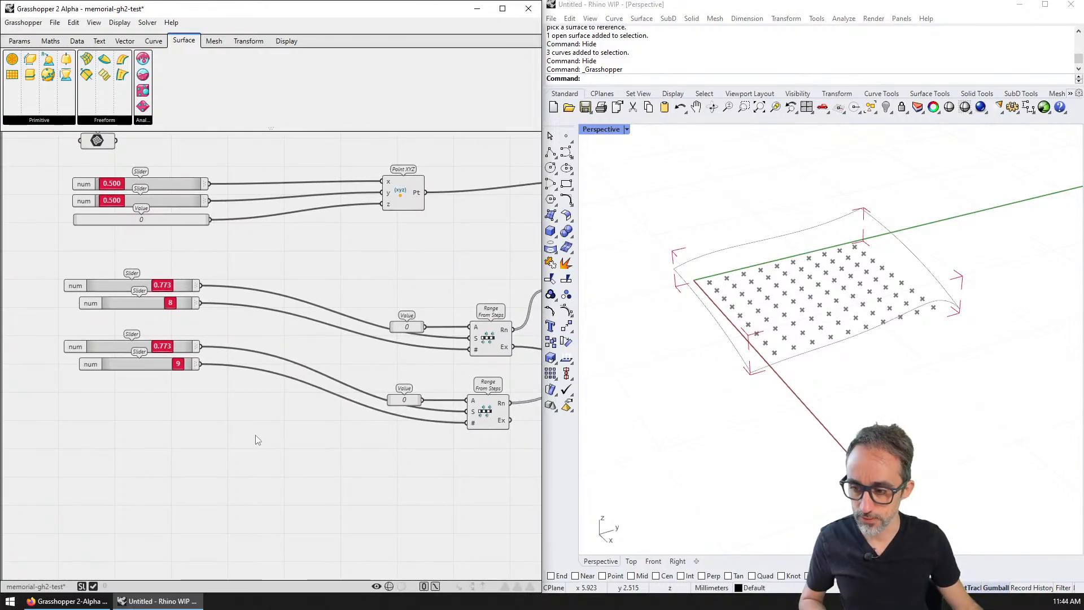
{"action": "double_click", "coordinate": [254, 433]}
{"action": "key", "text": "Escape"}
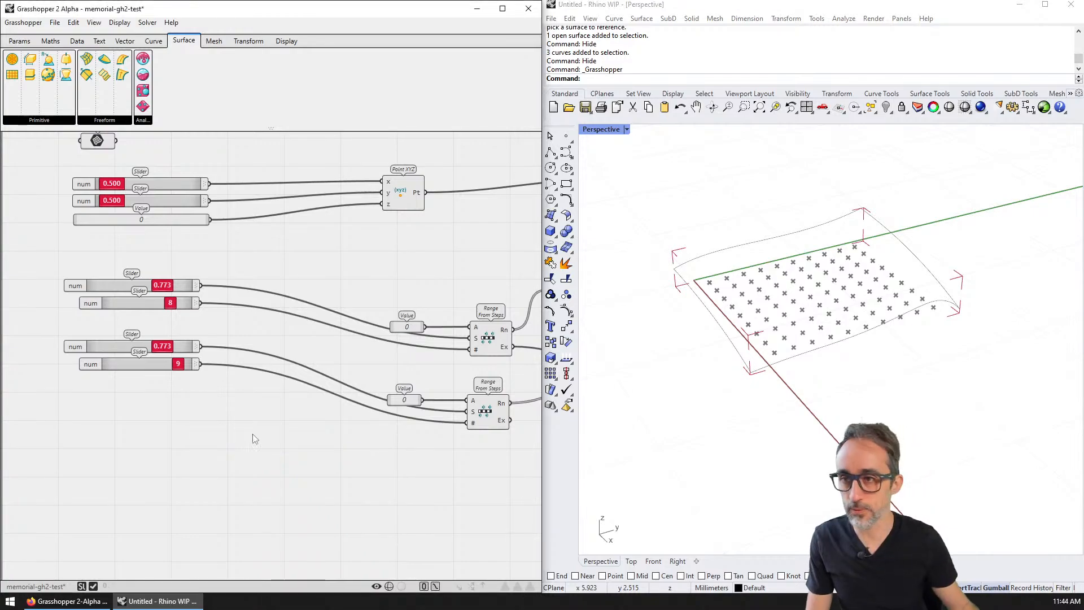
{"action": "right_click_drag", "start_coordinate": [172, 317], "coordinate": [195, 402]}
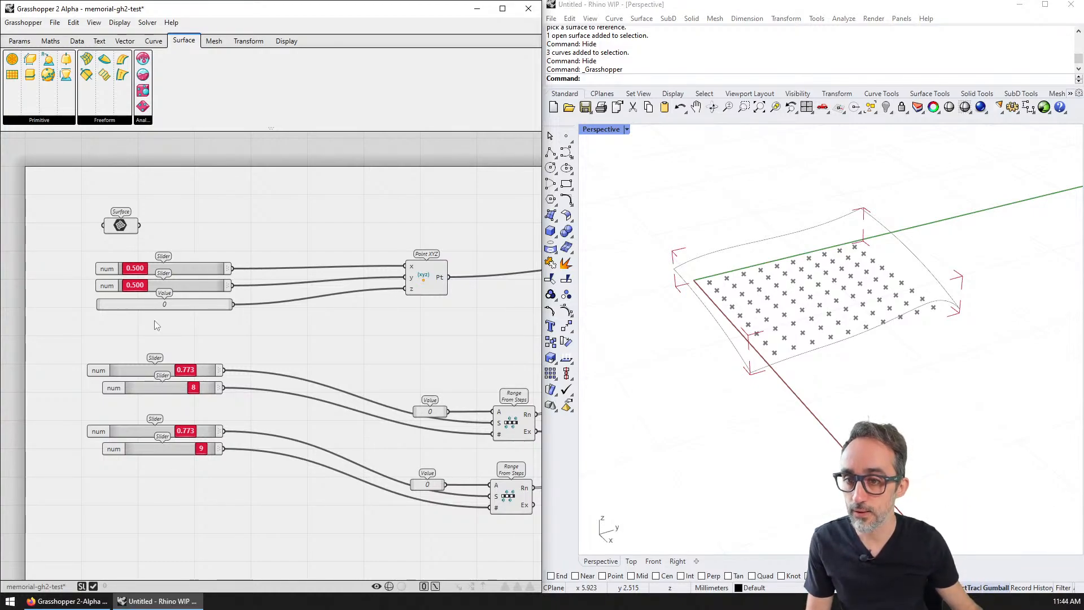
- Examine the maths component groups for functions, sequences, trigonometry and random values for a usable alternative
{"action": "left_click", "coordinate": [50, 40]}
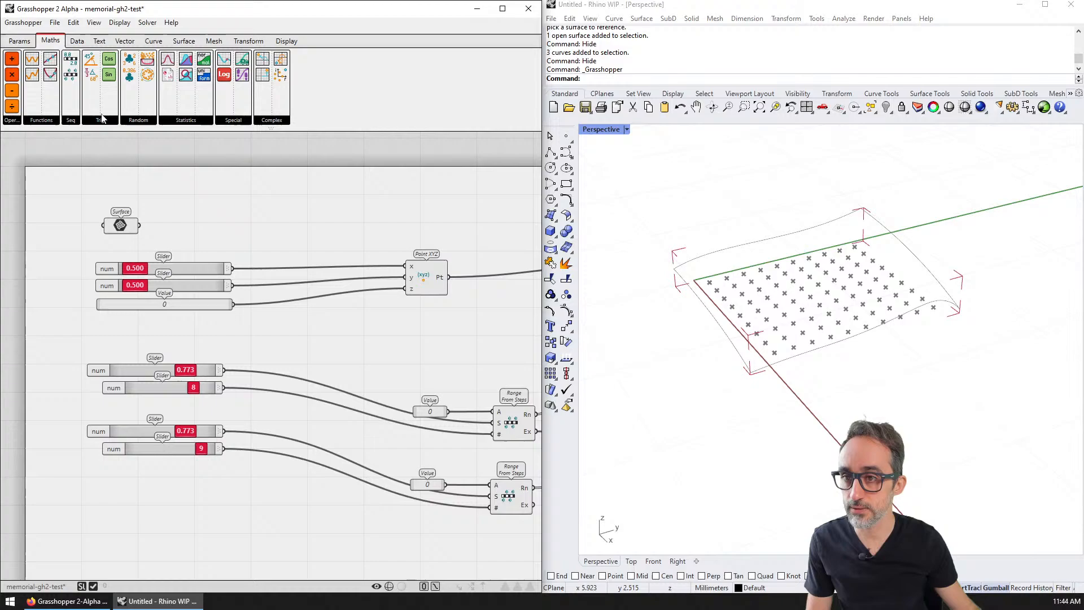
{"action": "left_click", "coordinate": [48, 121]}
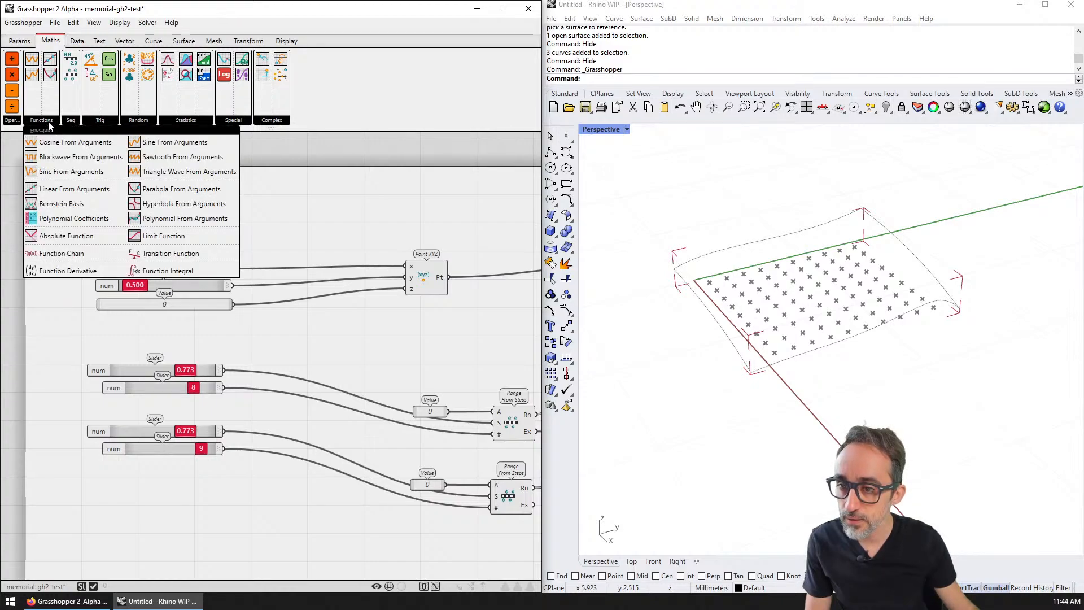
{"action": "left_click", "coordinate": [71, 120]}
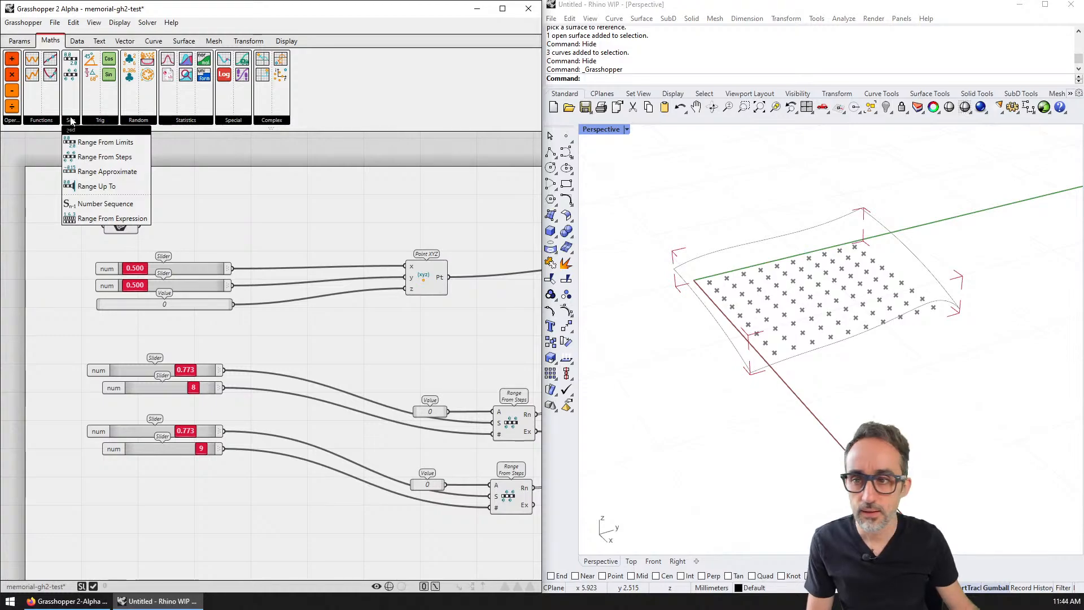
{"action": "mouse_move", "coordinate": [126, 124]}
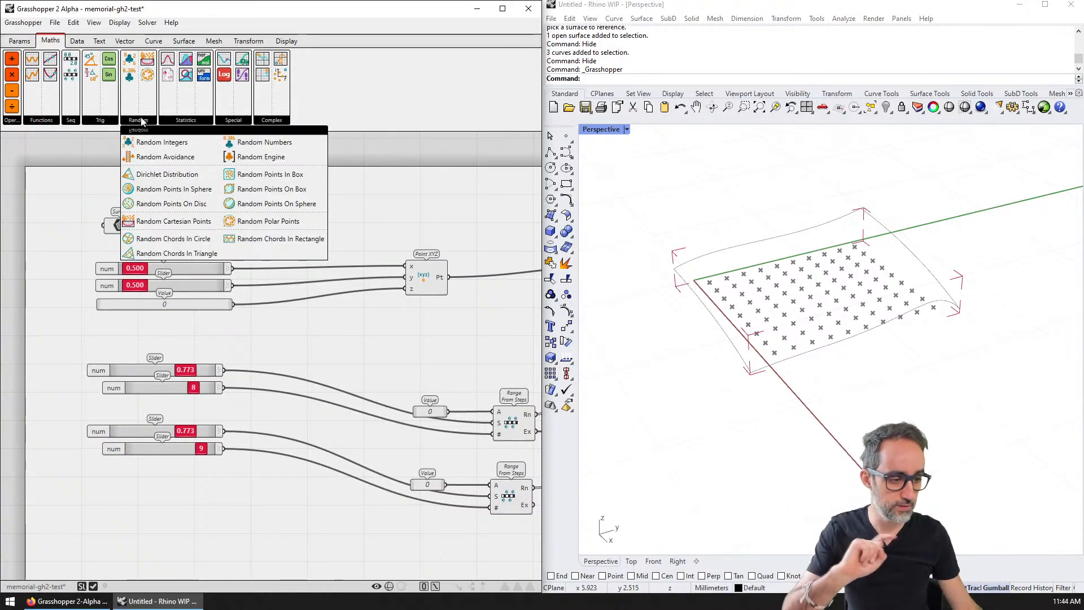
{"action": "mouse_move", "coordinate": [82, 124]}
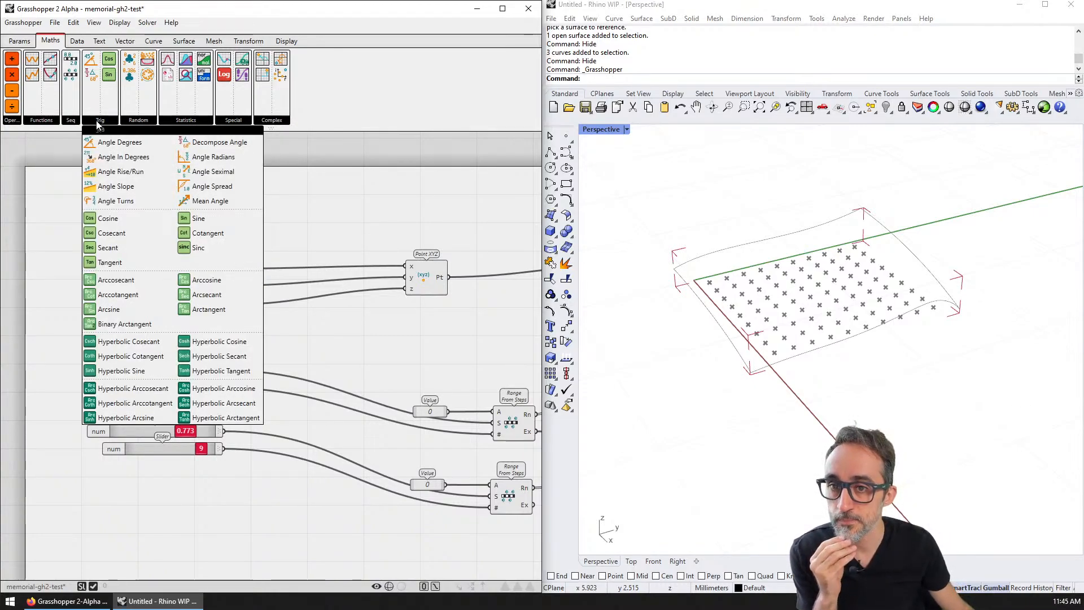
{"action": "mouse_move", "coordinate": [10, 124]}
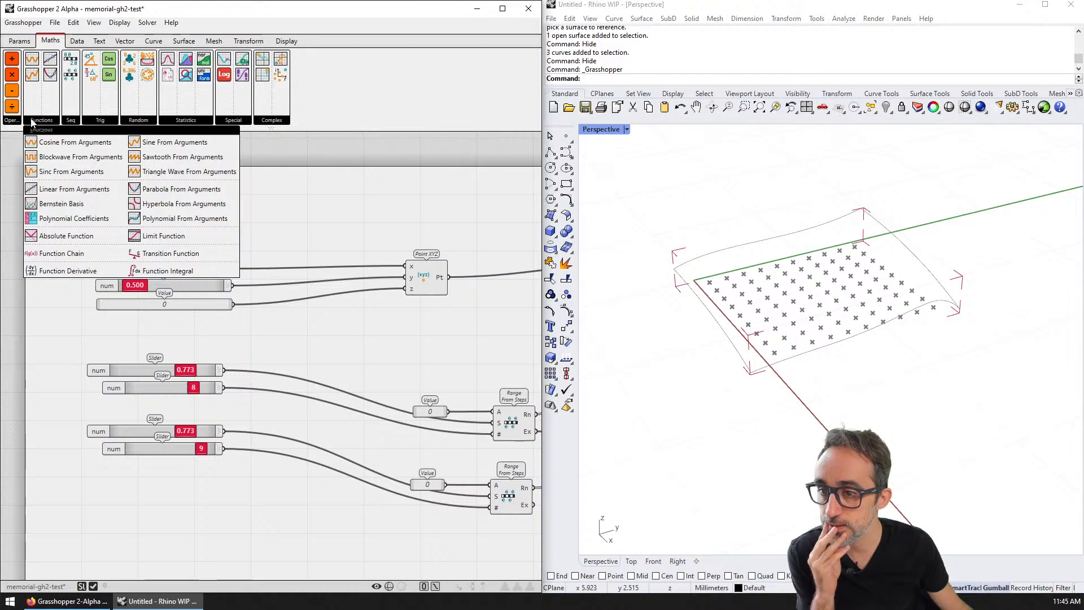
- Place a Function Chain component in the free area below the range sliders and inspect its outer function input
{"action": "left_click_drag", "start_coordinate": [61, 253], "coordinate": [275, 495]}
{"action": "right_click_drag", "start_coordinate": [270, 508], "coordinate": [270, 389]}
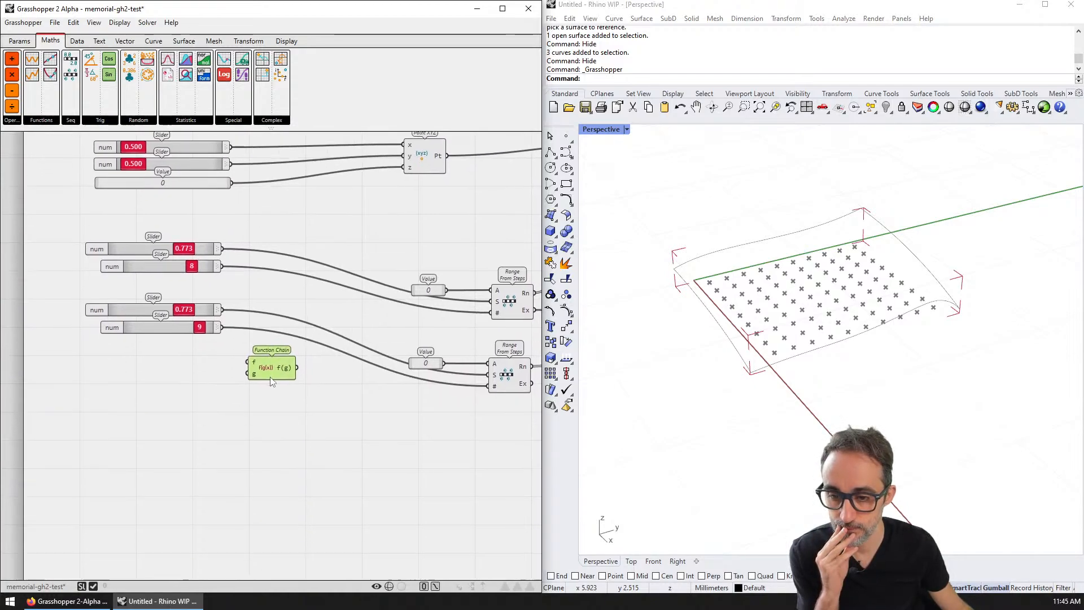
{"action": "scroll", "coordinate": [271, 390], "scroll_direction": "up", "scroll_amount": 3}
{"action": "left_click_drag", "start_coordinate": [267, 378], "coordinate": [263, 453]}
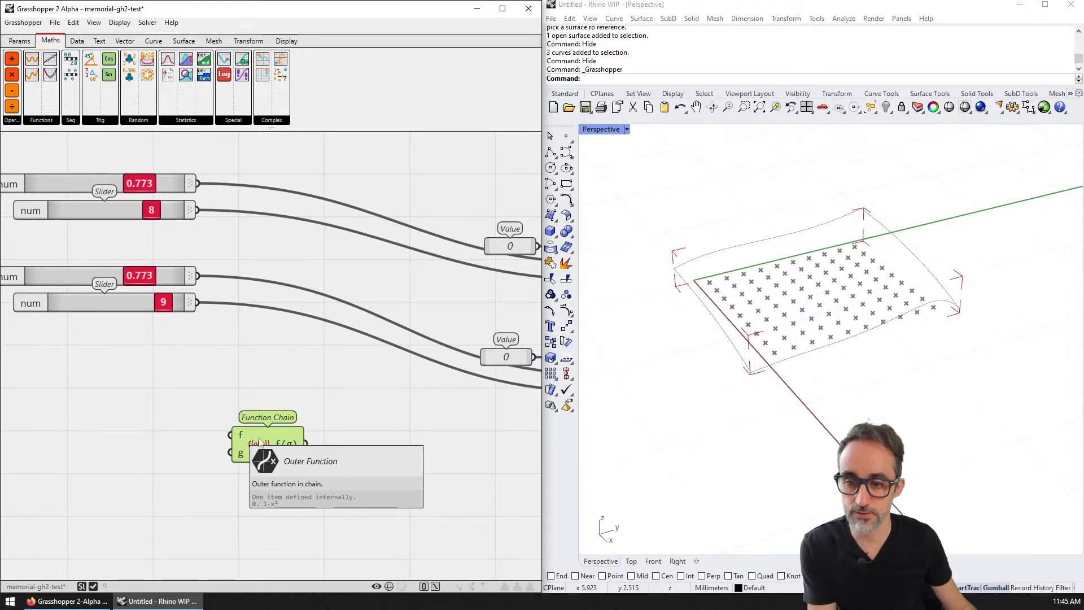
- Delete the Function Chain component and save the definition
{"action": "key", "text": "Delete"}
{"action": "key", "text": "ctrl+s"}
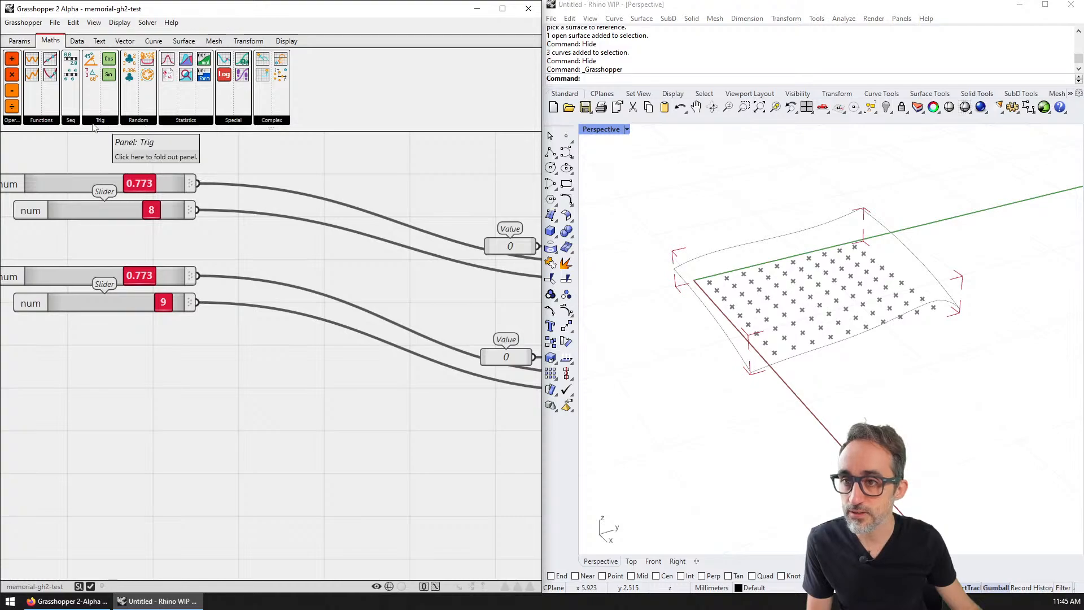
- Place a Sine From Arguments component in the free area below the range sliders
{"action": "left_click", "coordinate": [42, 120]}
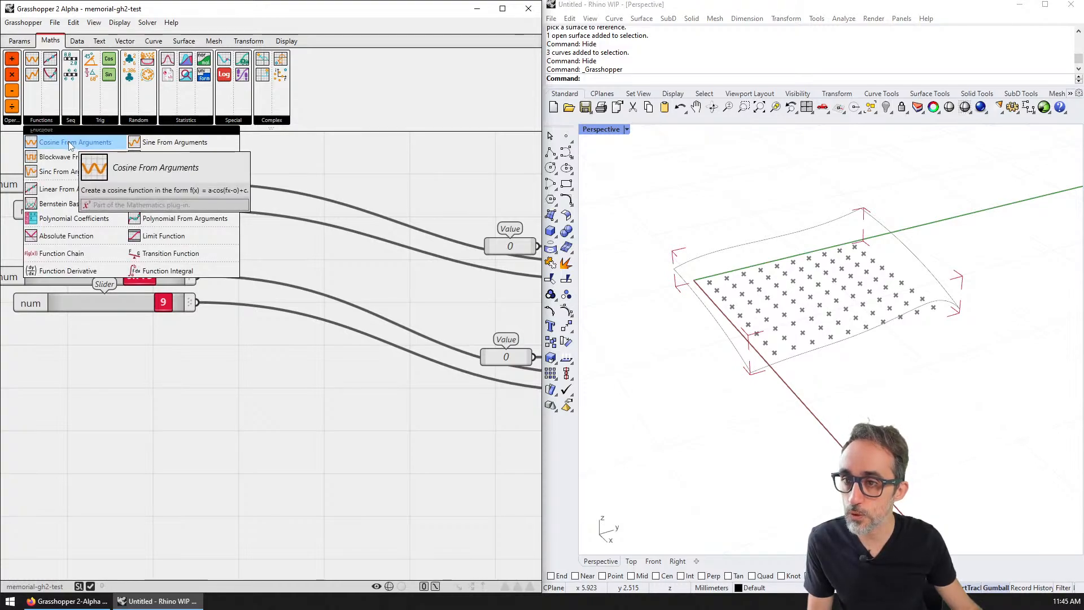
{"action": "left_click", "coordinate": [227, 438]}
{"action": "left_click_drag", "start_coordinate": [229, 421], "coordinate": [262, 456]}
{"action": "right_click_drag", "start_coordinate": [284, 480], "coordinate": [277, 306]}
{"action": "left_click_drag", "start_coordinate": [277, 306], "coordinate": [290, 358]}
- Inspect the inputs and the Result output of the Sine From Arguments component
{"action": "mouse_move", "coordinate": [250, 325]}
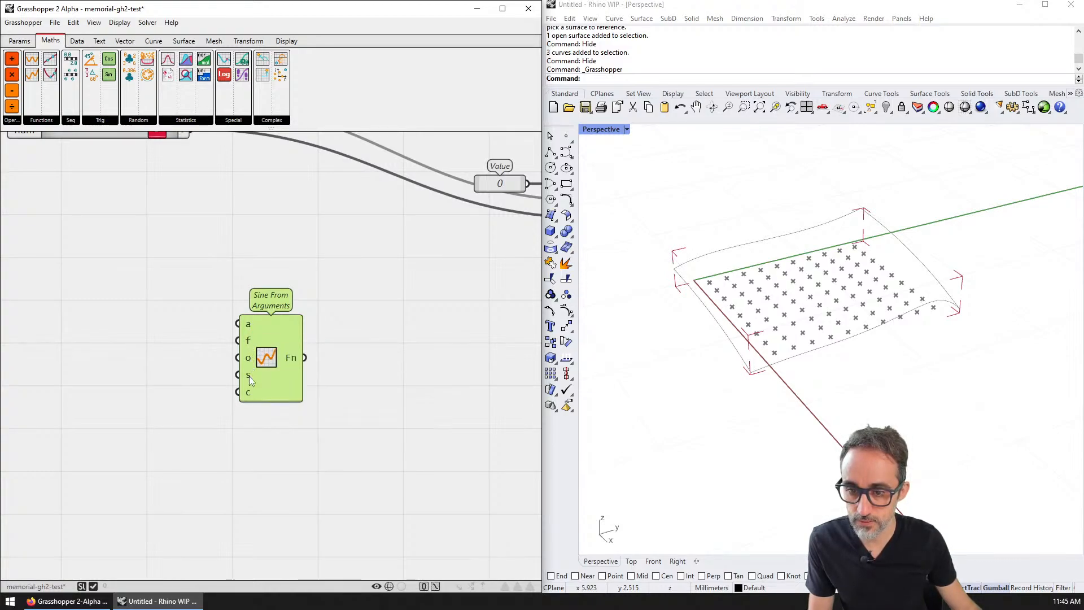
{"action": "mouse_move", "coordinate": [249, 377]}
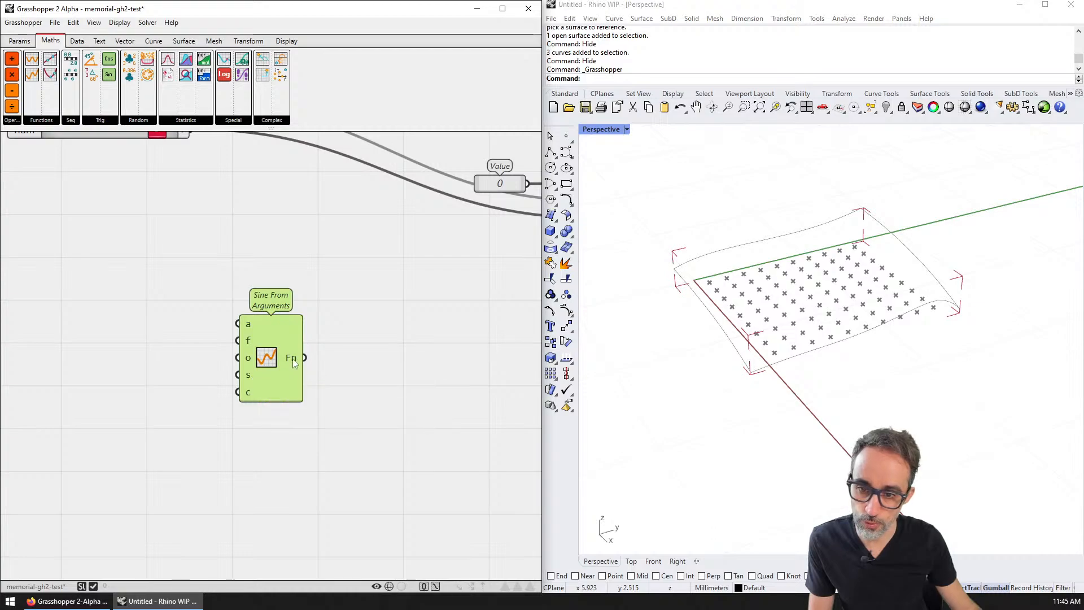
{"action": "mouse_move", "coordinate": [293, 358]}
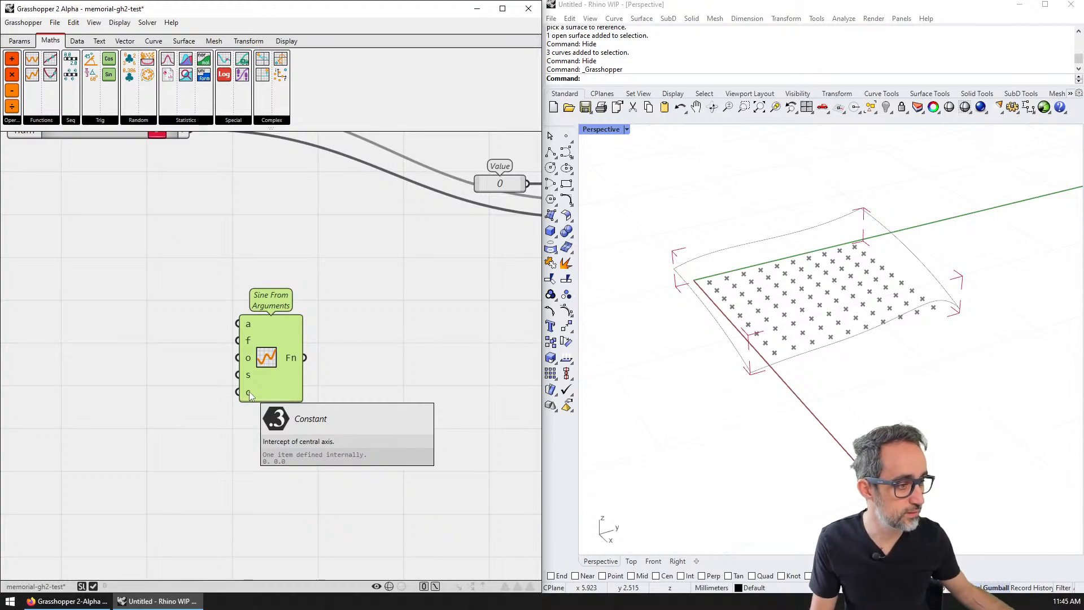
{"action": "left_click_drag", "start_coordinate": [255, 374], "coordinate": [274, 370]}
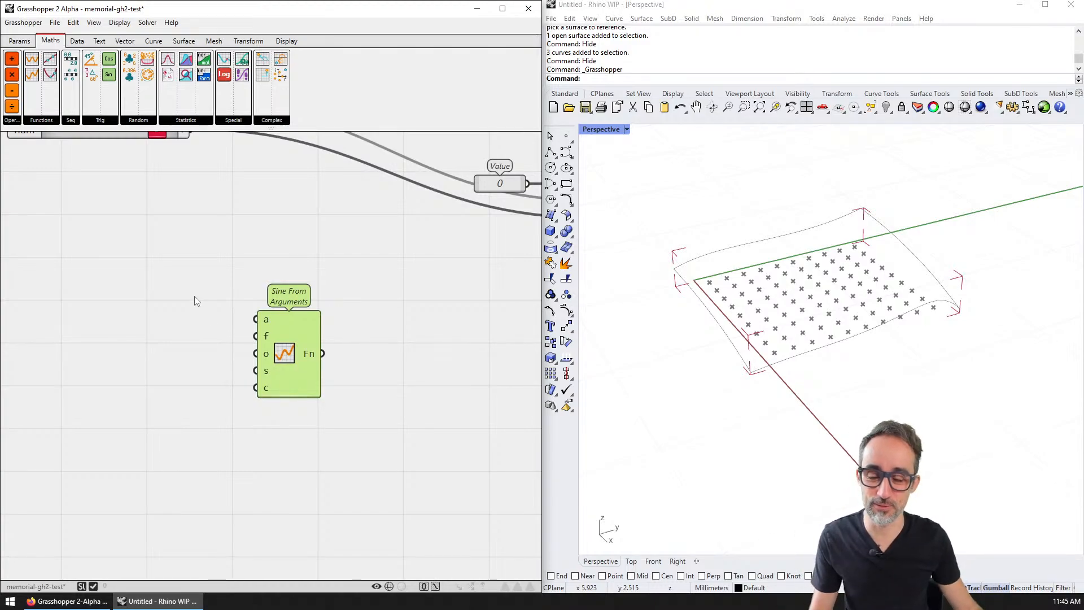
{"action": "right_click_drag", "start_coordinate": [194, 296], "coordinate": [202, 330]}
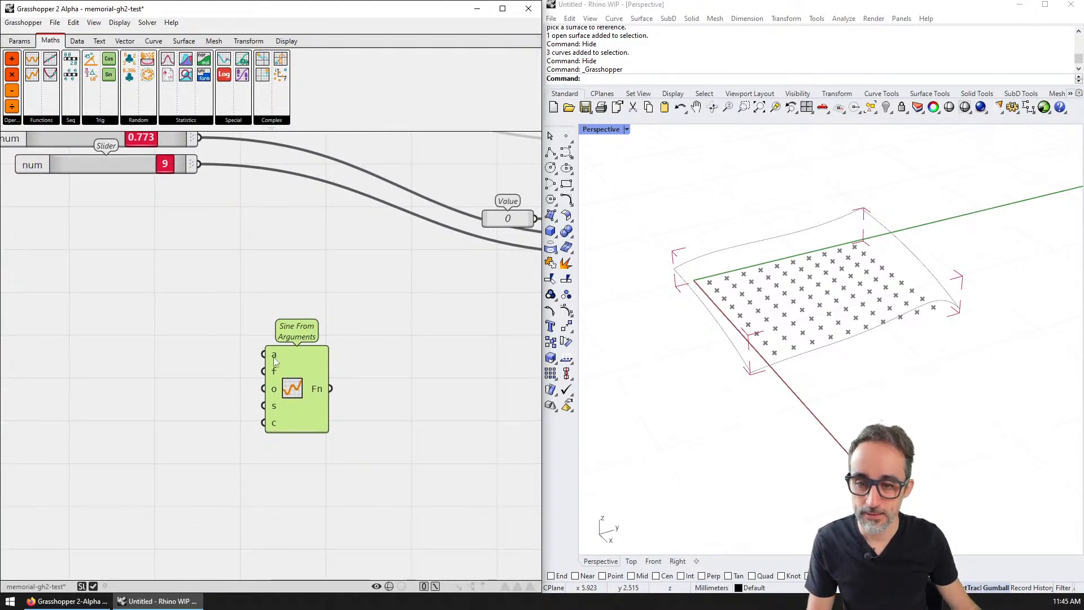
{"action": "left_click", "coordinate": [175, 358]}
{"action": "right_click_drag", "start_coordinate": [334, 393], "coordinate": [226, 371]}
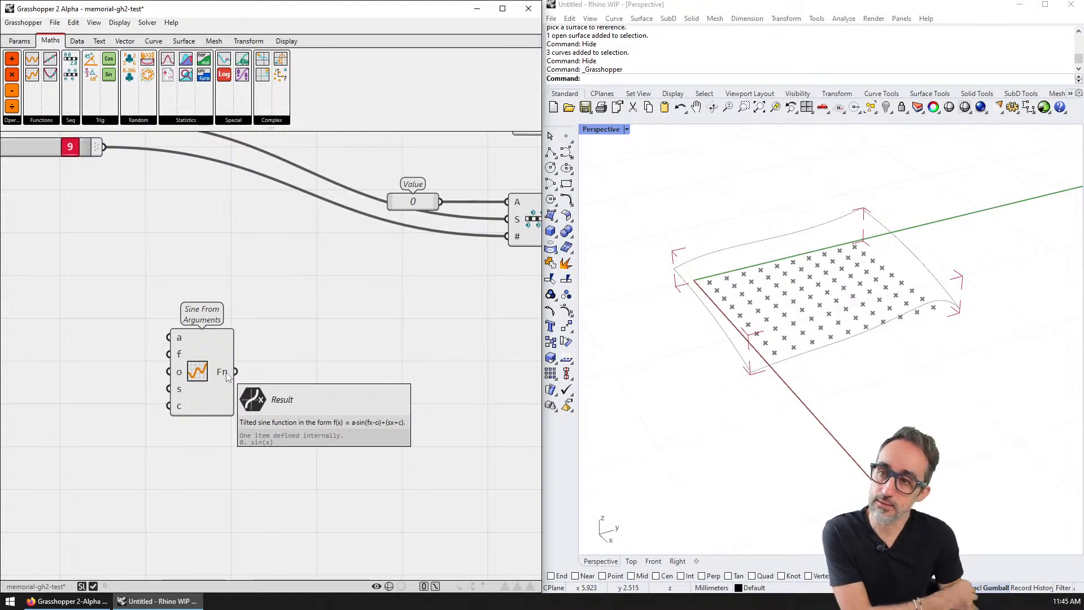
- Try a Transition Function component above the Sine From Arguments component and delete it
{"action": "left_click", "coordinate": [100, 121]}
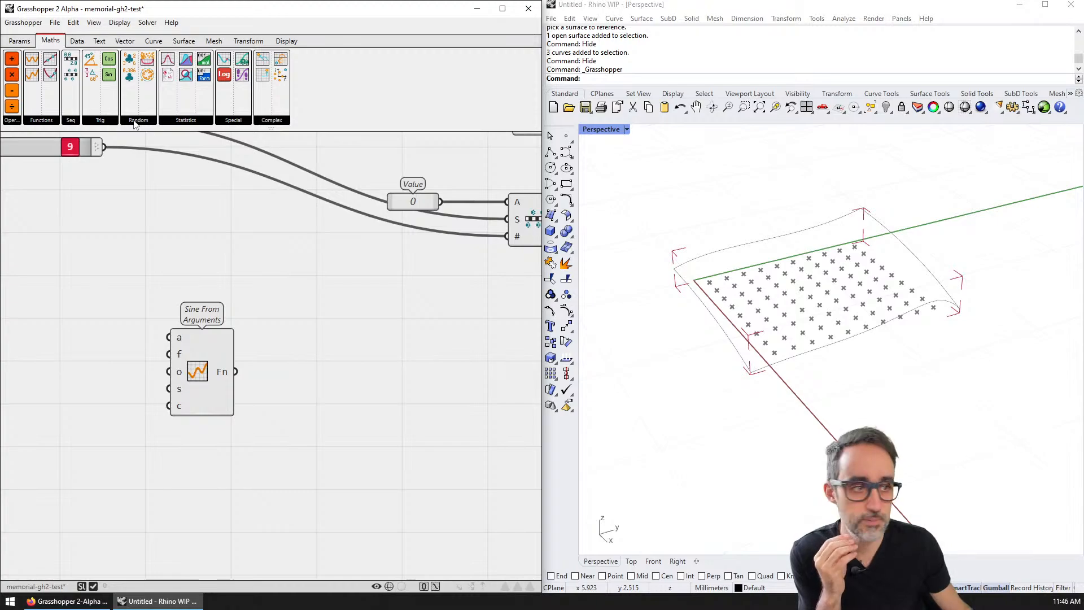
{"action": "left_click", "coordinate": [55, 122]}
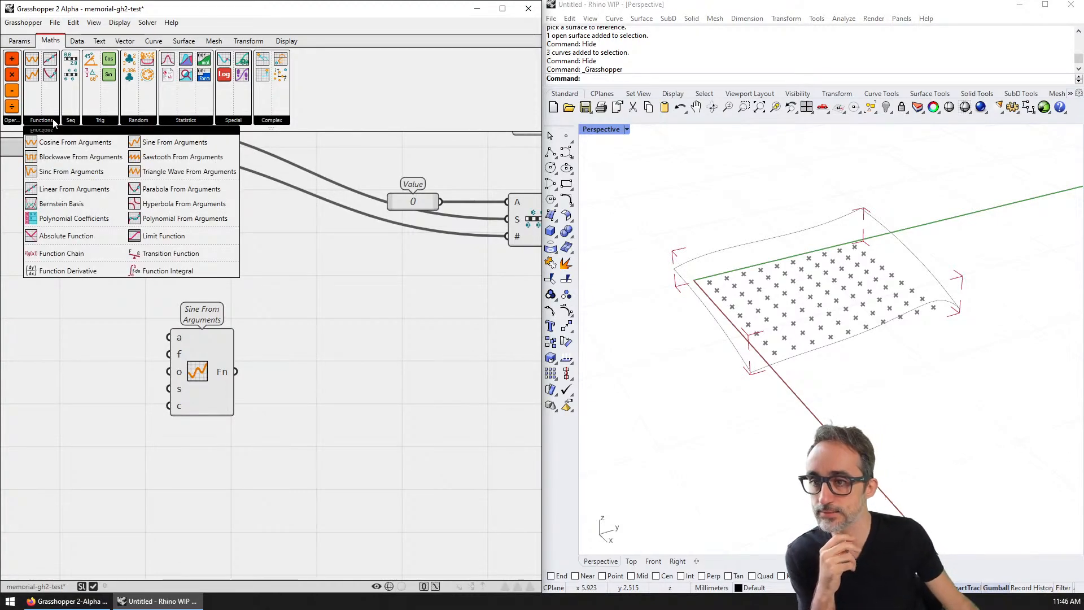
{"action": "left_click", "coordinate": [177, 254]}
{"action": "left_click", "coordinate": [182, 261]}
{"action": "left_click", "coordinate": [184, 265]}
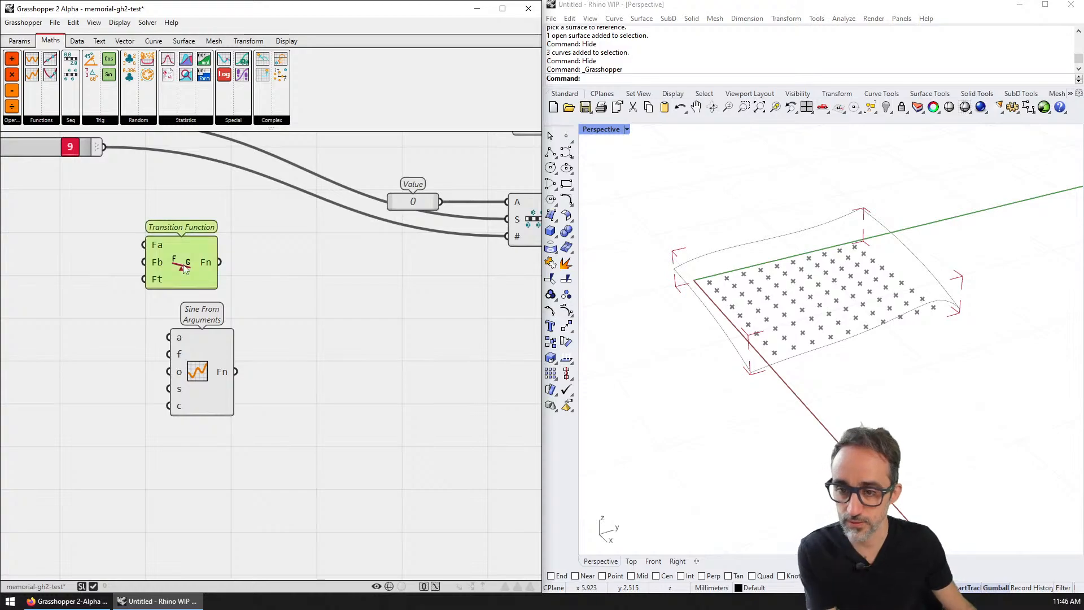
{"action": "key", "text": "Delete"}
- Add an Evaluate Function component beside the sine component and wire the sine Fn output to its F input
{"action": "left_click", "coordinate": [282, 121]}
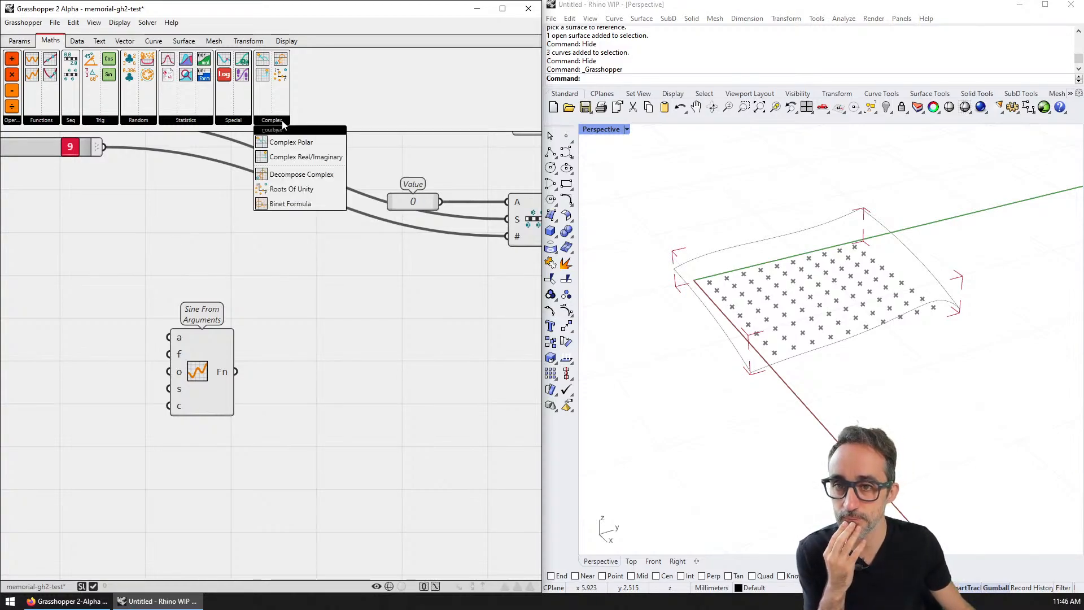
{"action": "left_click", "coordinate": [239, 121]}
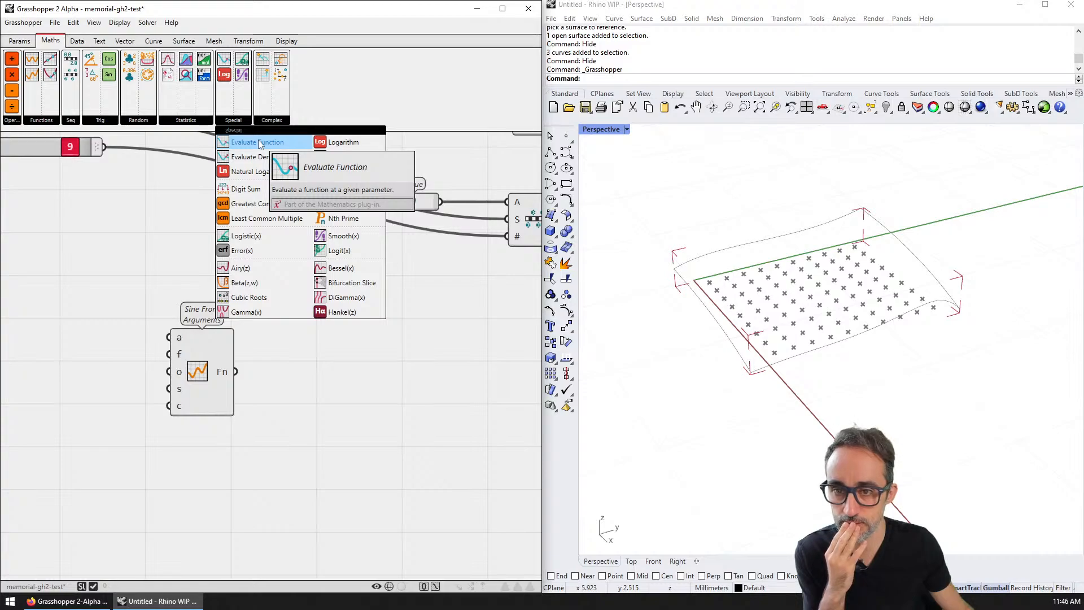
{"action": "left_click_drag", "start_coordinate": [259, 140], "coordinate": [304, 344]}
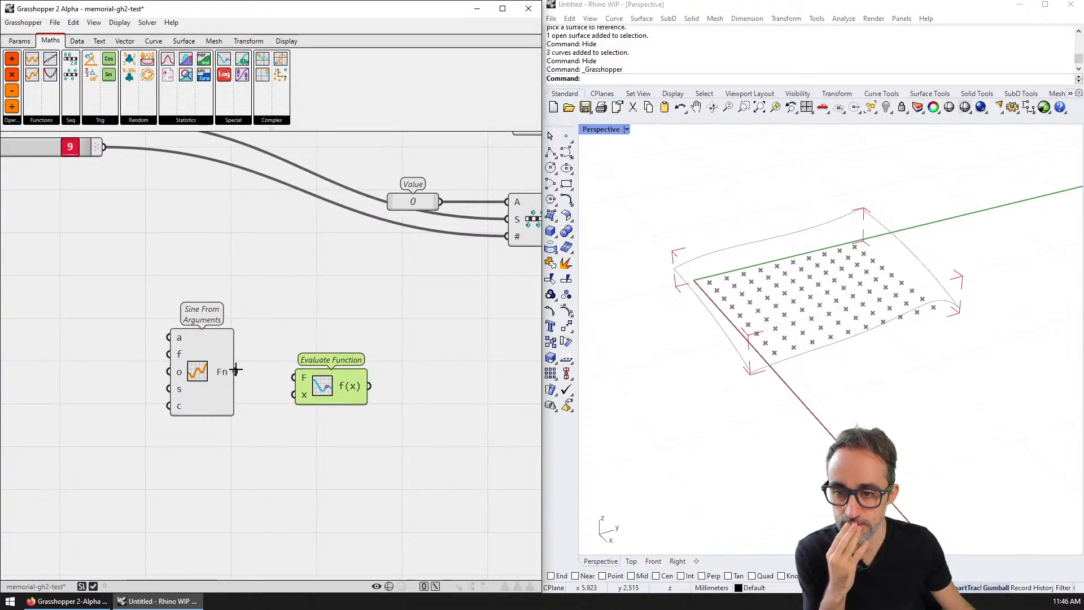
{"action": "left_click_drag", "start_coordinate": [236, 371], "coordinate": [319, 443]}
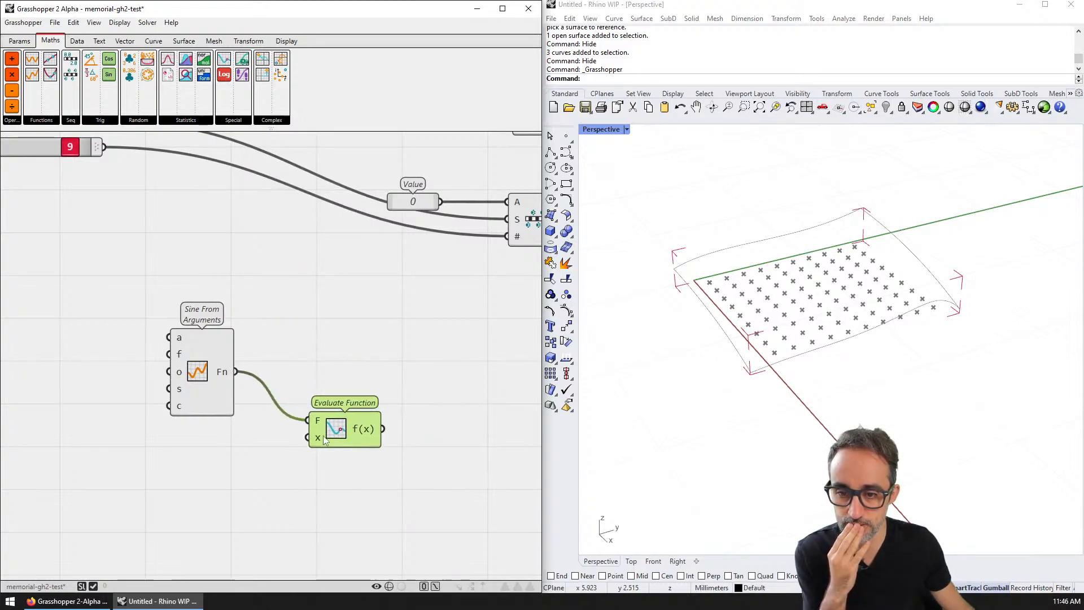
- Feed a new number slider into Evaluate Function's x input and its f(x) output into a new panel
{"action": "double_click", "coordinate": [238, 450]}
{"action": "type", "text": "num"}
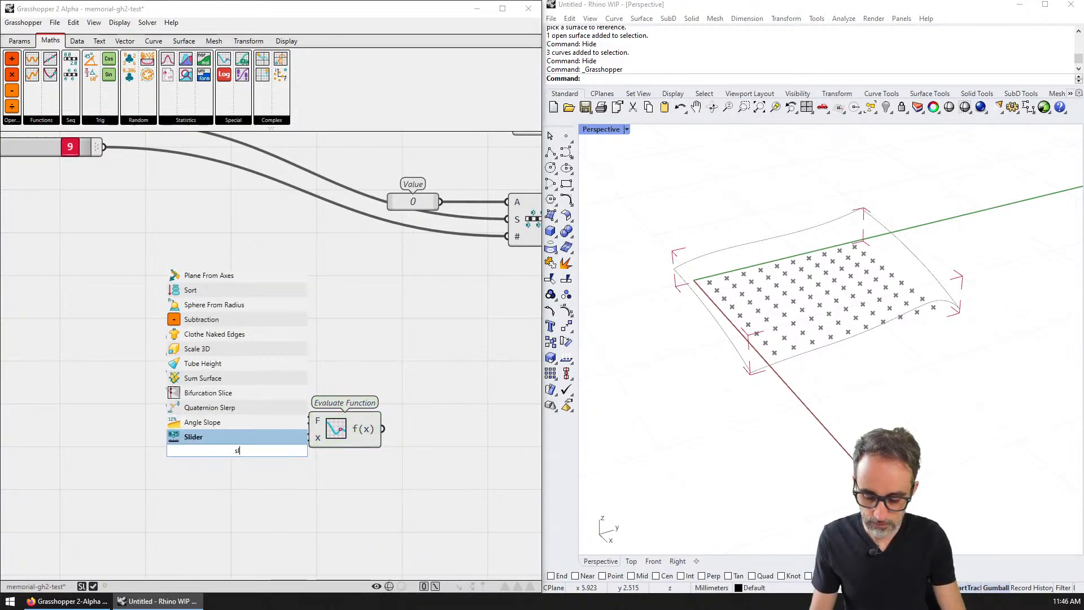
{"action": "key", "text": "Return"}
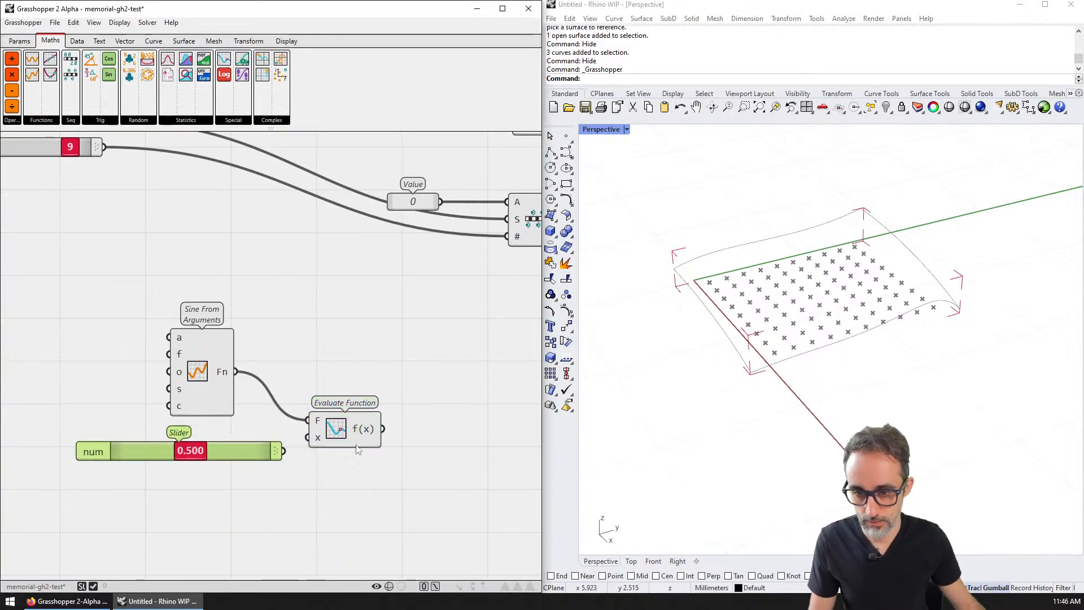
{"action": "double_click", "coordinate": [432, 425]}
{"action": "type", "text": "panel"}
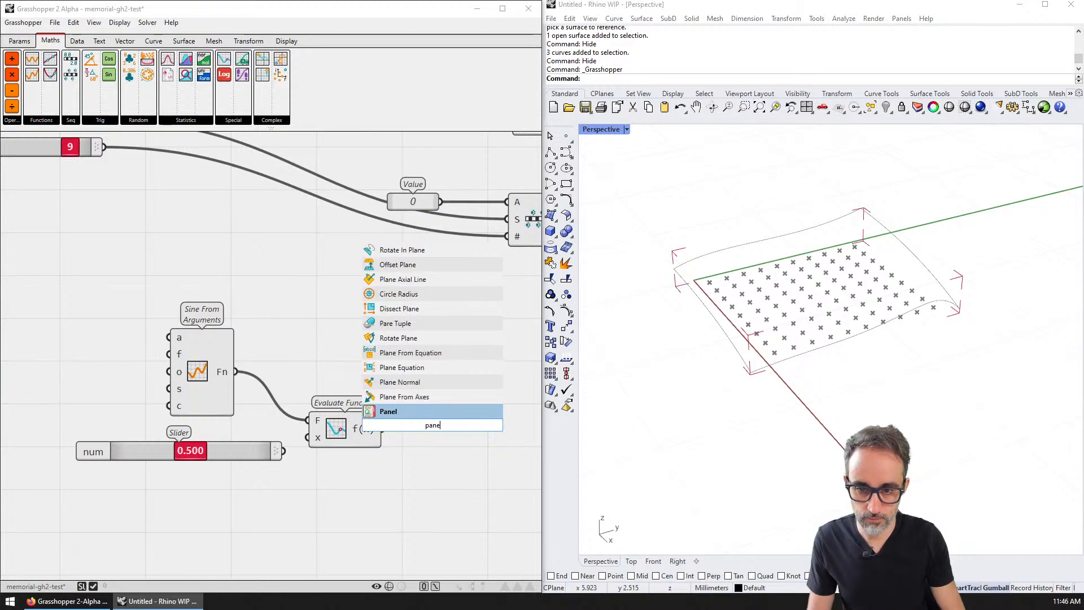
{"action": "key", "text": "Return"}
{"action": "scroll", "coordinate": [416, 394], "scroll_direction": "down", "scroll_amount": 3}
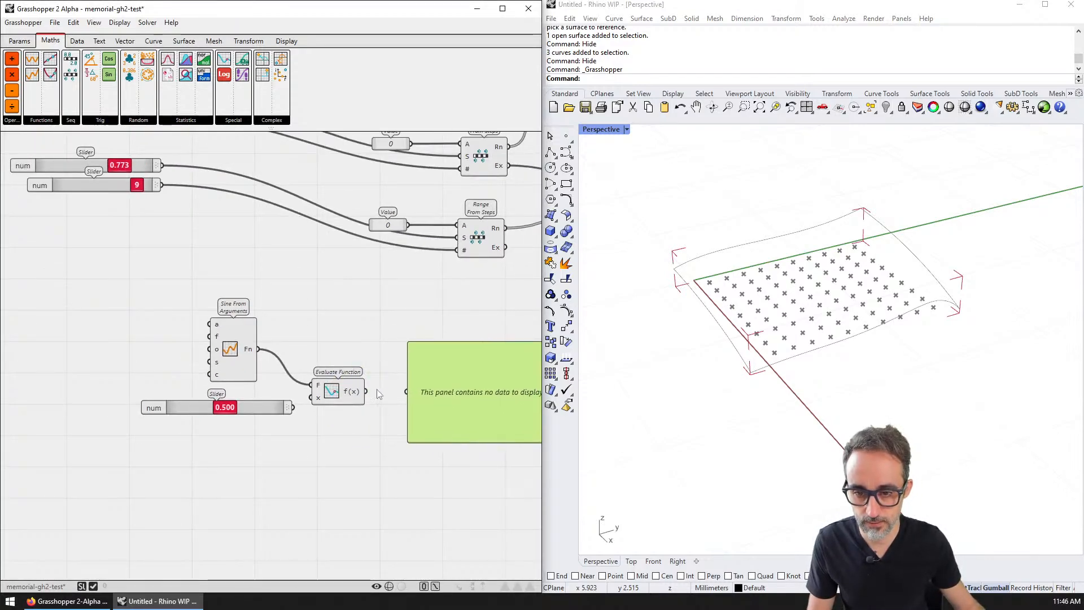
{"action": "left_click_drag", "start_coordinate": [366, 390], "coordinate": [408, 390]}
{"action": "left_click_drag", "start_coordinate": [312, 400], "coordinate": [260, 410]}
- Set the x slider of Evaluate Function to 1.000 and check the evaluated value in the panel
{"action": "scroll", "coordinate": [276, 380], "scroll_direction": "up", "scroll_amount": 2}
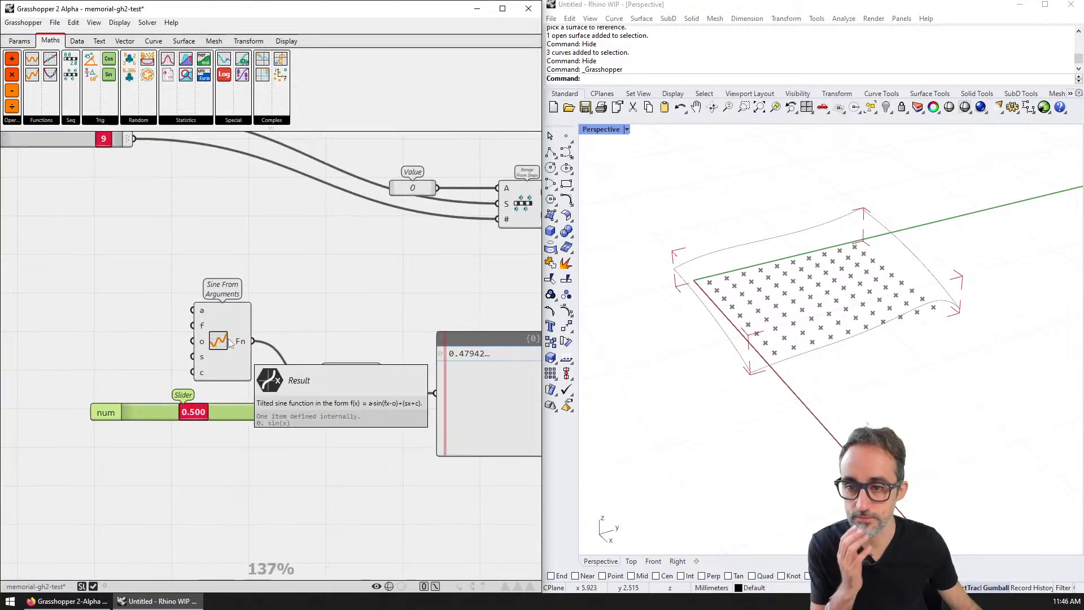
{"action": "left_click_drag", "start_coordinate": [193, 415], "coordinate": [356, 421]}
{"action": "scroll", "coordinate": [249, 427], "scroll_direction": "down", "scroll_amount": 2}
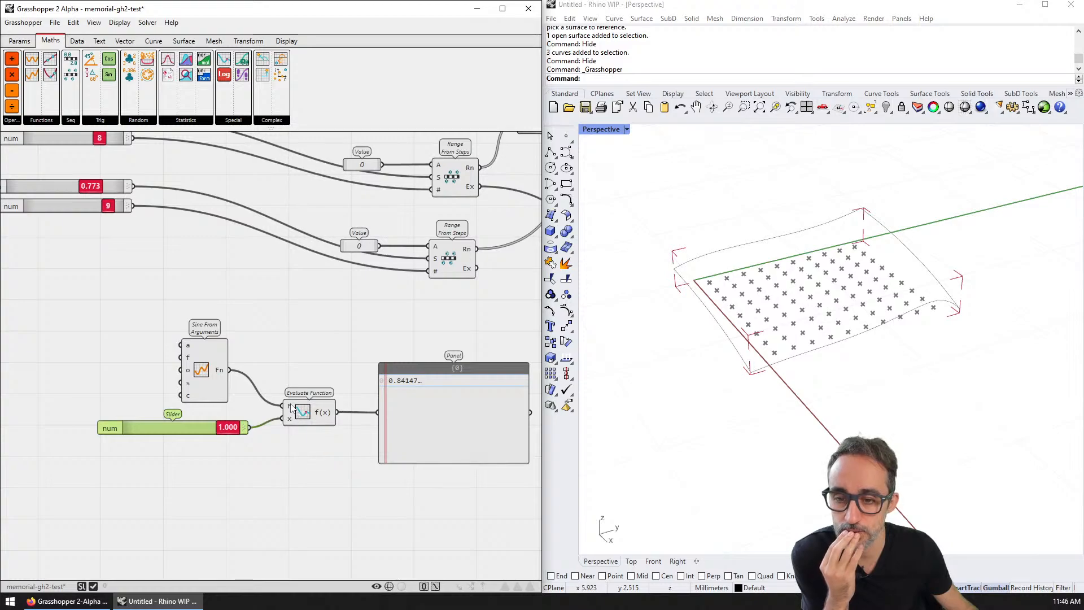
{"action": "mouse_move", "coordinate": [291, 405]}
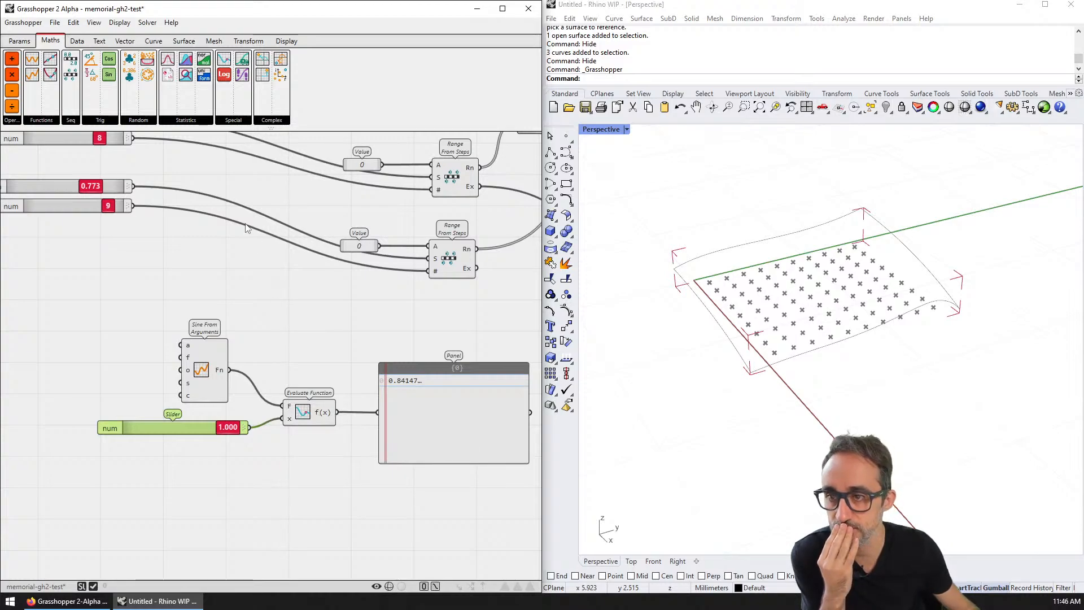
- Try a Function parameter above the sine component, open its Set Many Values entry, cancel it and delete the parameter
{"action": "left_click", "coordinate": [25, 43]}
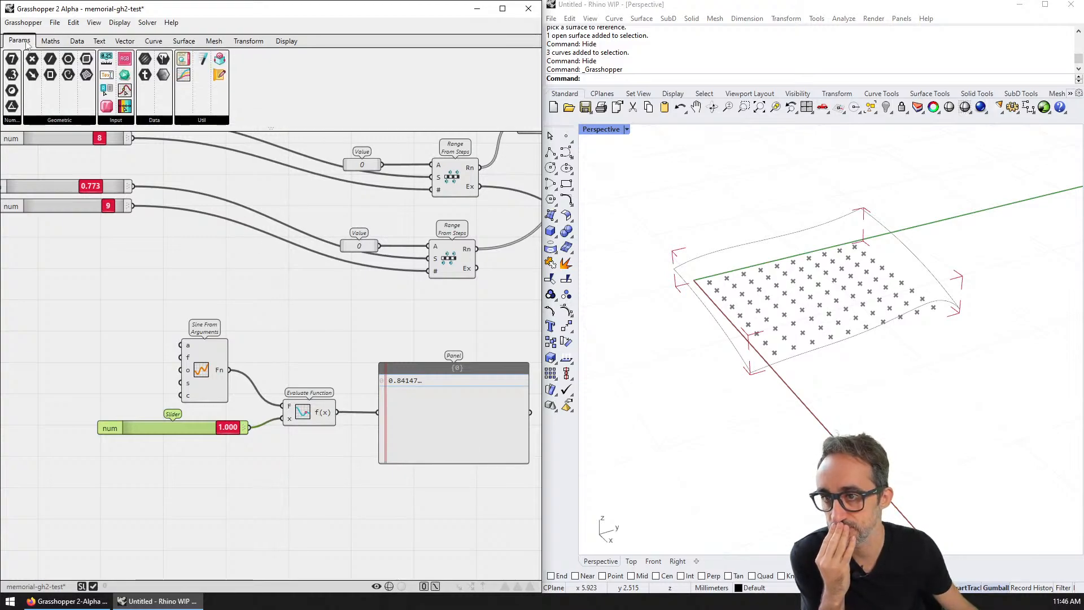
{"action": "left_click", "coordinate": [19, 121]}
{"action": "left_click_drag", "start_coordinate": [25, 188], "coordinate": [199, 264]}
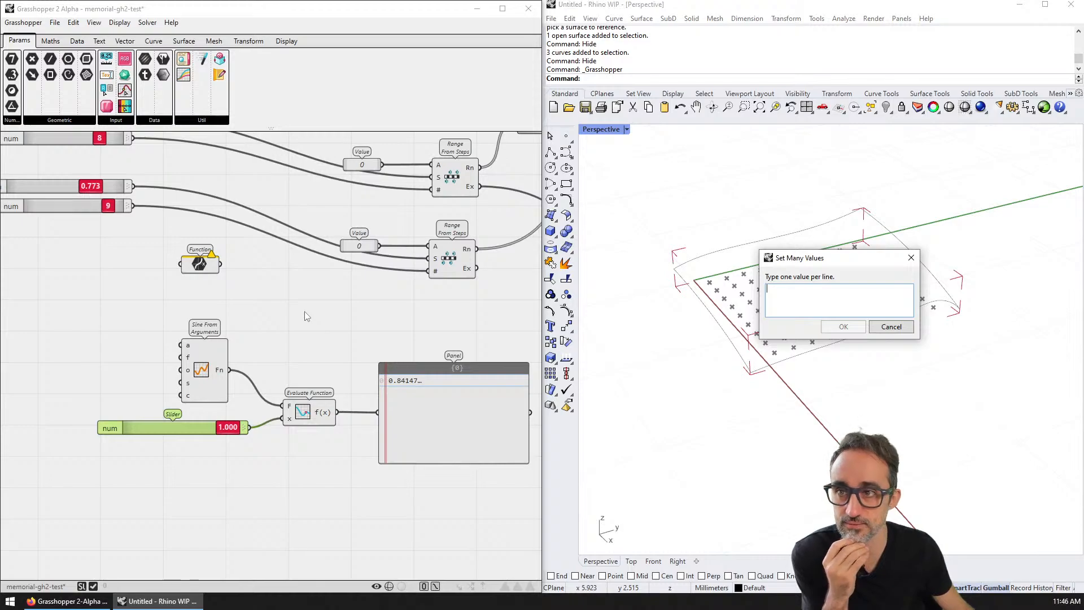
{"action": "left_click_drag", "start_coordinate": [870, 273], "coordinate": [422, 266]}
{"action": "left_click", "coordinate": [445, 323]}
{"action": "left_click", "coordinate": [213, 266]}
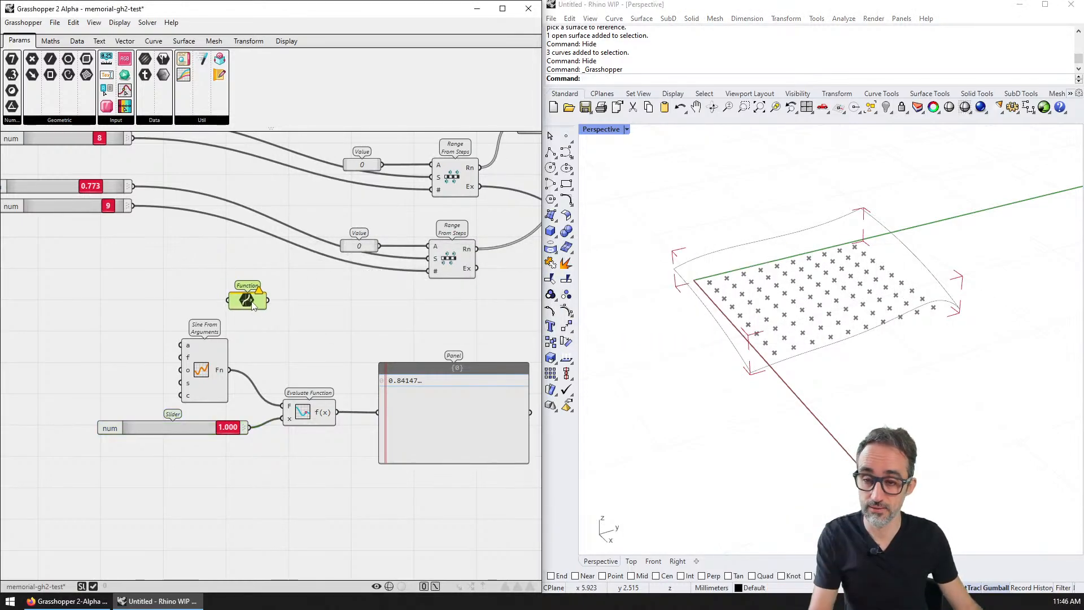
{"action": "scroll", "coordinate": [212, 266], "scroll_direction": "up", "scroll_amount": 3}
{"action": "key", "text": "Delete"}
- Delete the sine test group with its Evaluate Function, slider and panel
{"action": "right_click_drag", "start_coordinate": [280, 310], "coordinate": [186, 256]}
{"action": "scroll", "coordinate": [186, 256], "scroll_direction": "down", "scroll_amount": 3}
{"action": "left_click_drag", "start_coordinate": [412, 265], "coordinate": [107, 457]}
{"action": "key", "text": "Delete"}
{"action": "scroll", "coordinate": [303, 357], "scroll_direction": "down", "scroll_amount": 2}
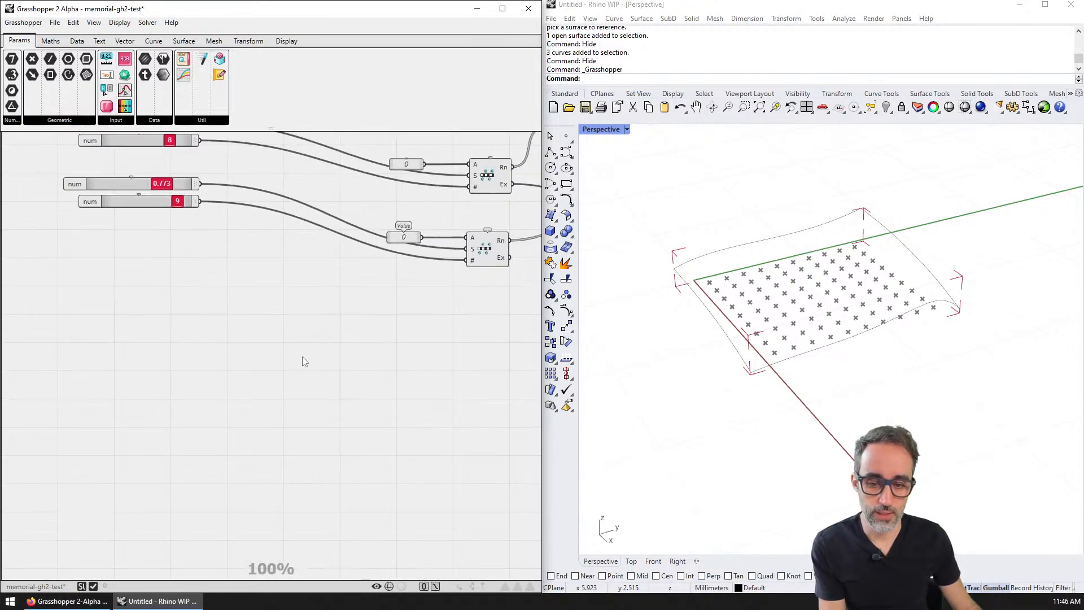
{"action": "scroll", "coordinate": [282, 382], "scroll_direction": "down", "scroll_amount": 1}
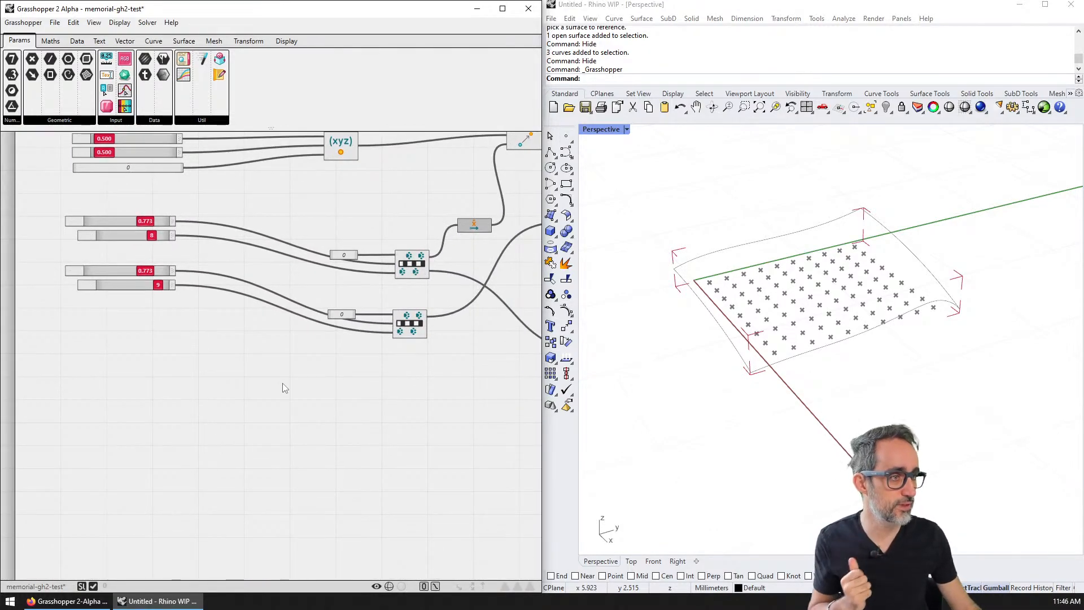
{"action": "right_click_drag", "start_coordinate": [232, 309], "coordinate": [224, 357]}
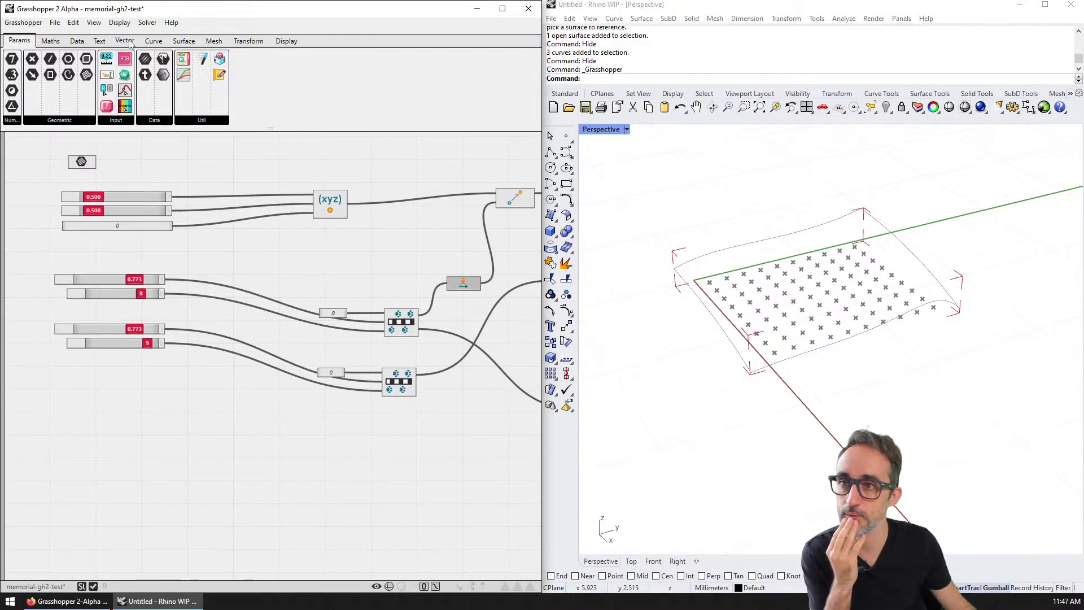
- Examine the primitive surface components and the maths operator and function groups for a component suited to the projection
{"action": "left_click", "coordinate": [185, 44]}
{"action": "left_click", "coordinate": [60, 120]}
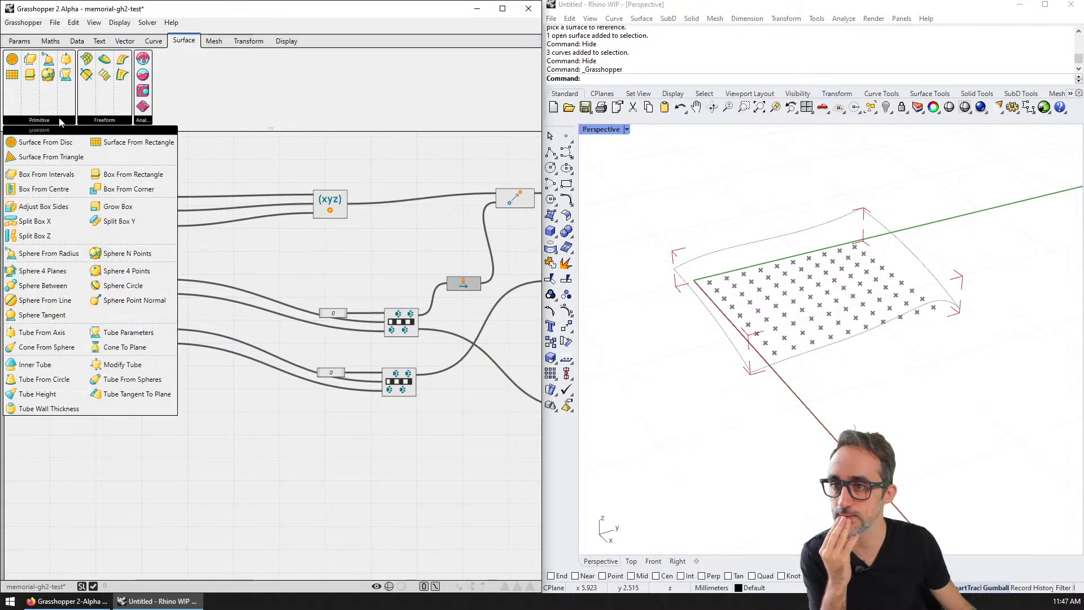
{"action": "left_click", "coordinate": [292, 175]}
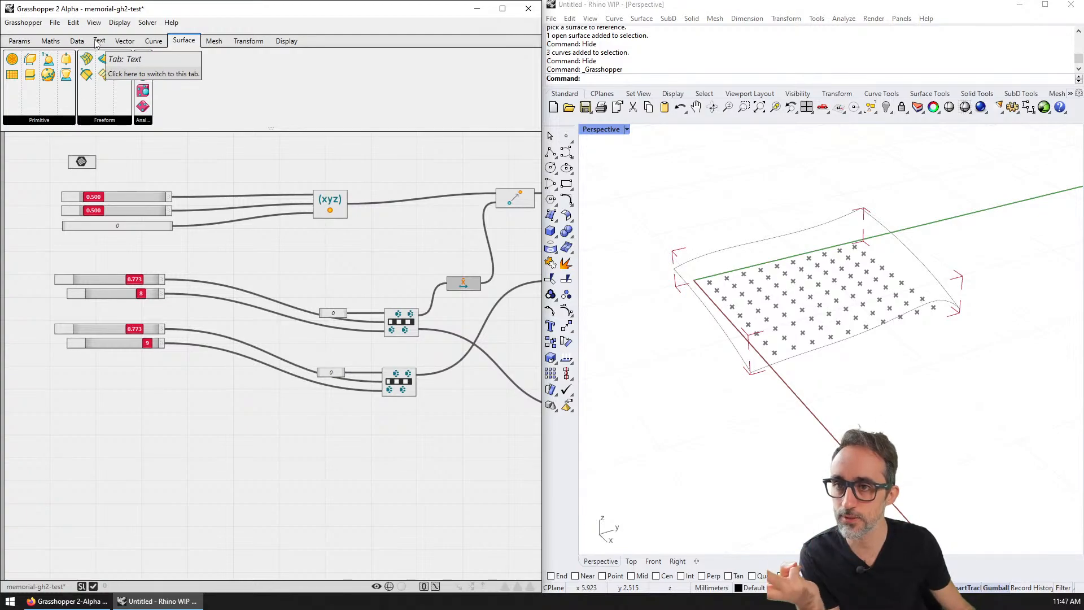
{"action": "left_click", "coordinate": [50, 41]}
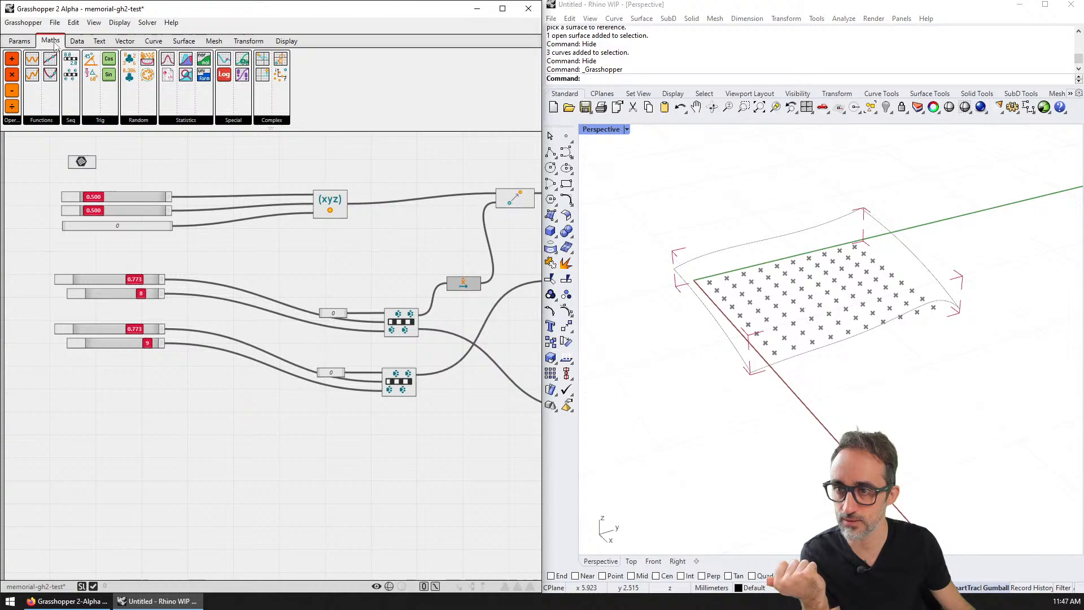
{"action": "left_click", "coordinate": [51, 121]}
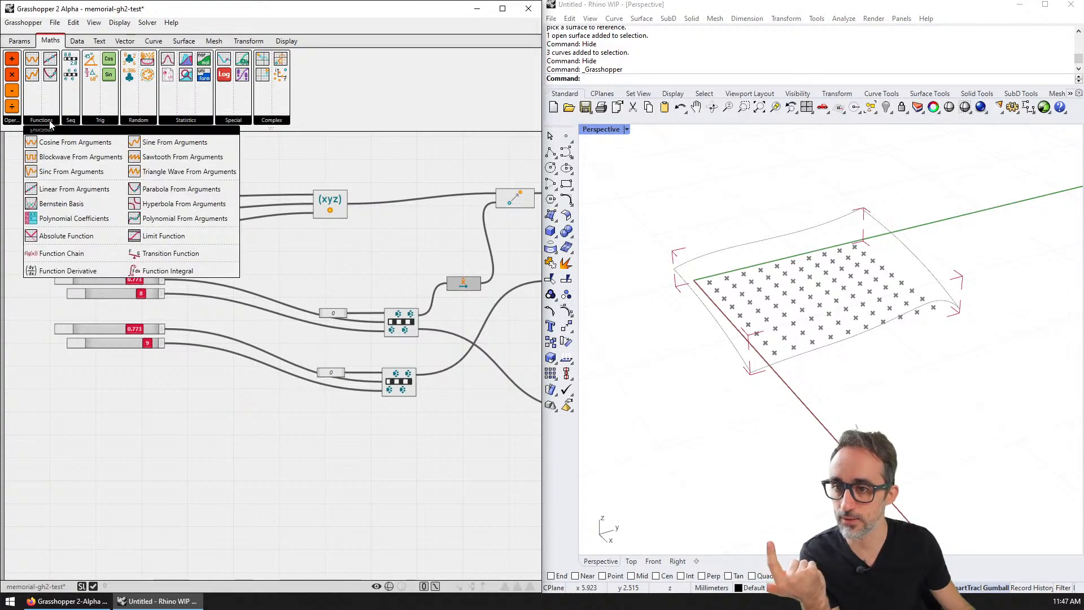
{"action": "left_click", "coordinate": [18, 120]}
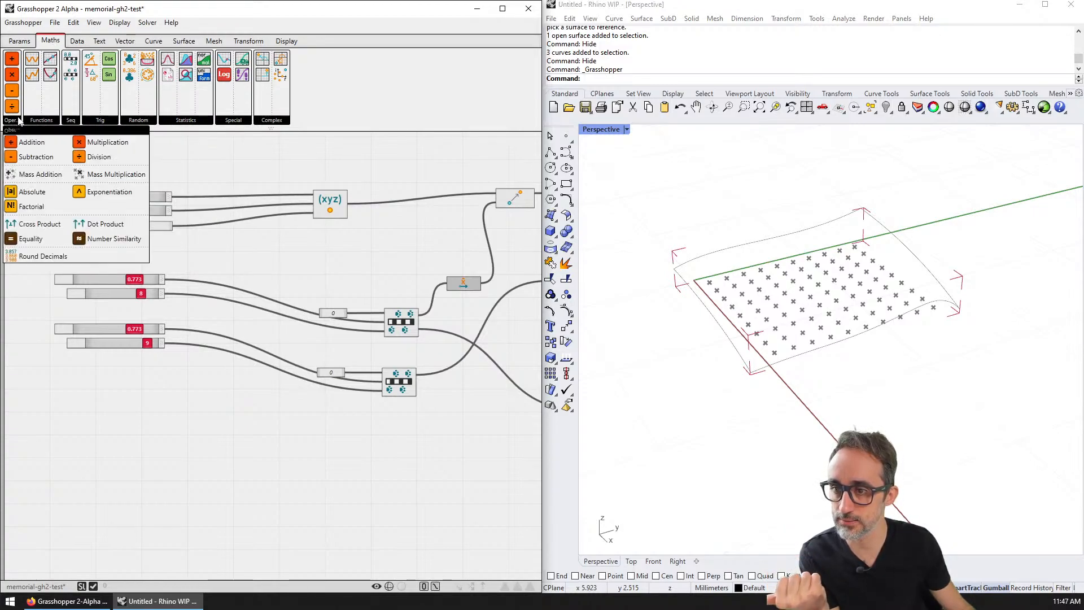
{"action": "mouse_move", "coordinate": [67, 121]}
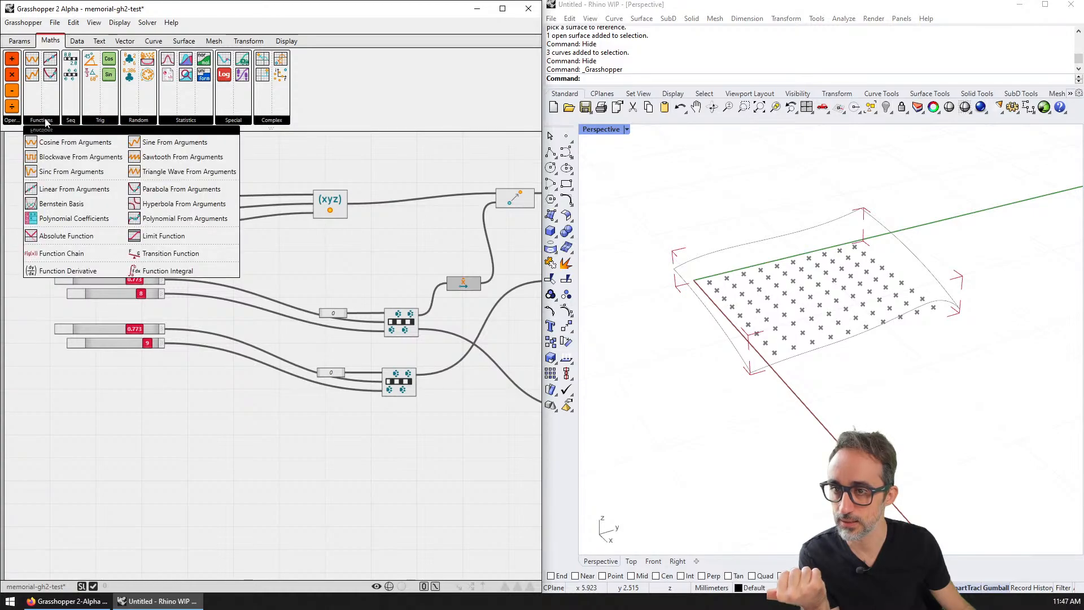
{"action": "left_click", "coordinate": [29, 42]}
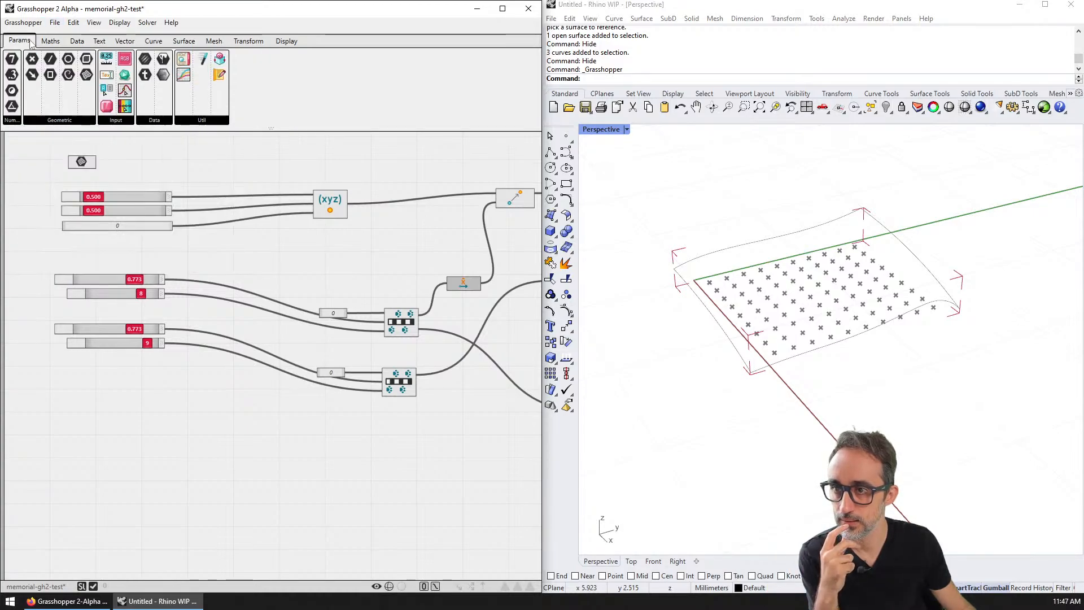
- Place a Function parameter on the canvas below the two slider-driven range groups
{"action": "mouse_move", "coordinate": [16, 122]}
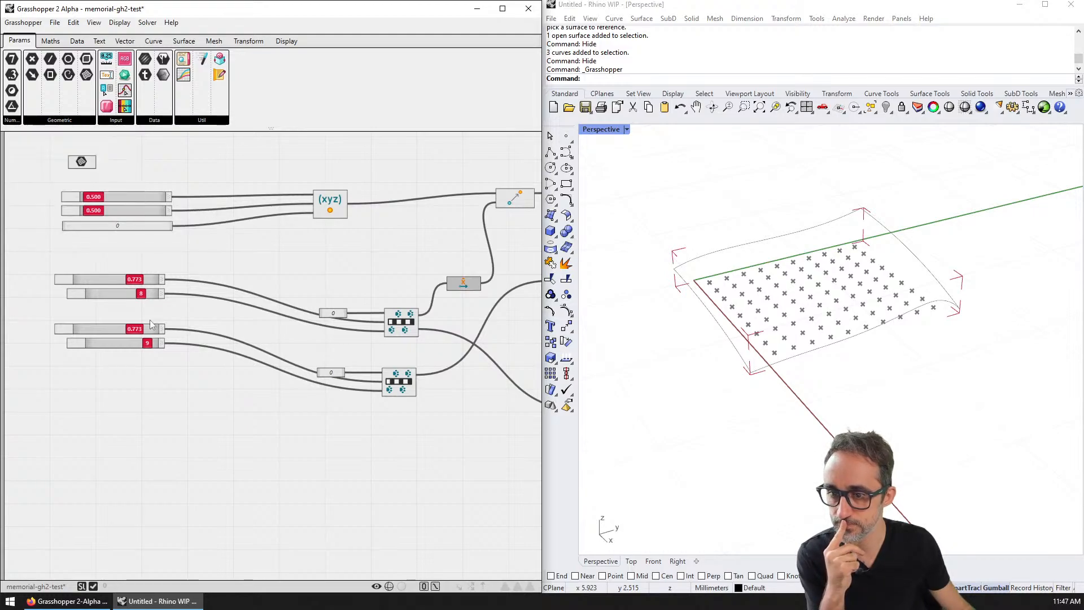
{"action": "right_click_drag", "start_coordinate": [101, 208], "coordinate": [153, 231]}
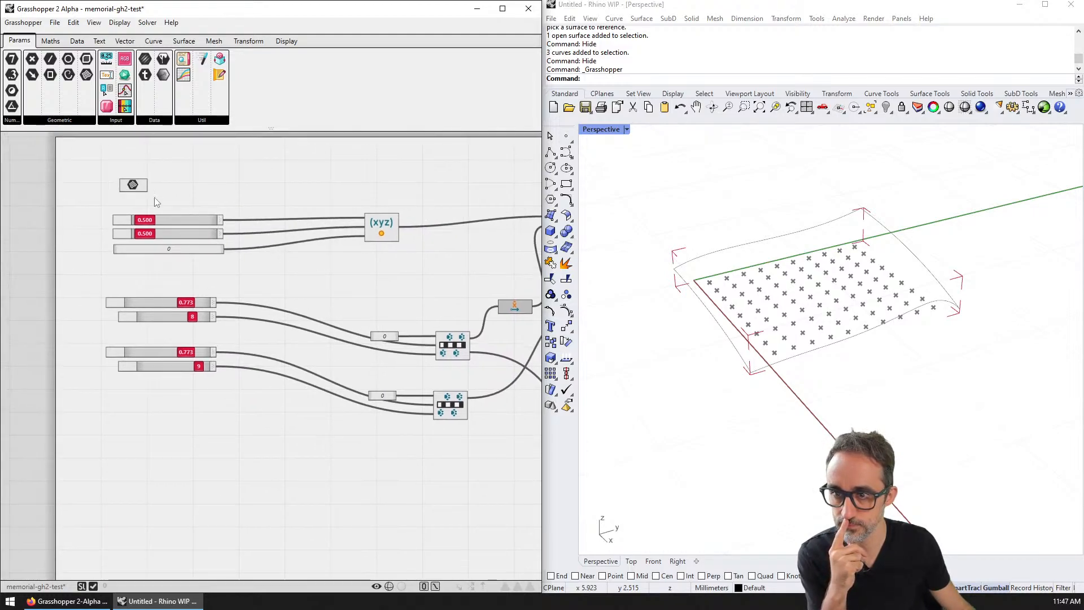
{"action": "mouse_move", "coordinate": [16, 121]}
{"action": "left_click_drag", "start_coordinate": [32, 189], "coordinate": [273, 435]}
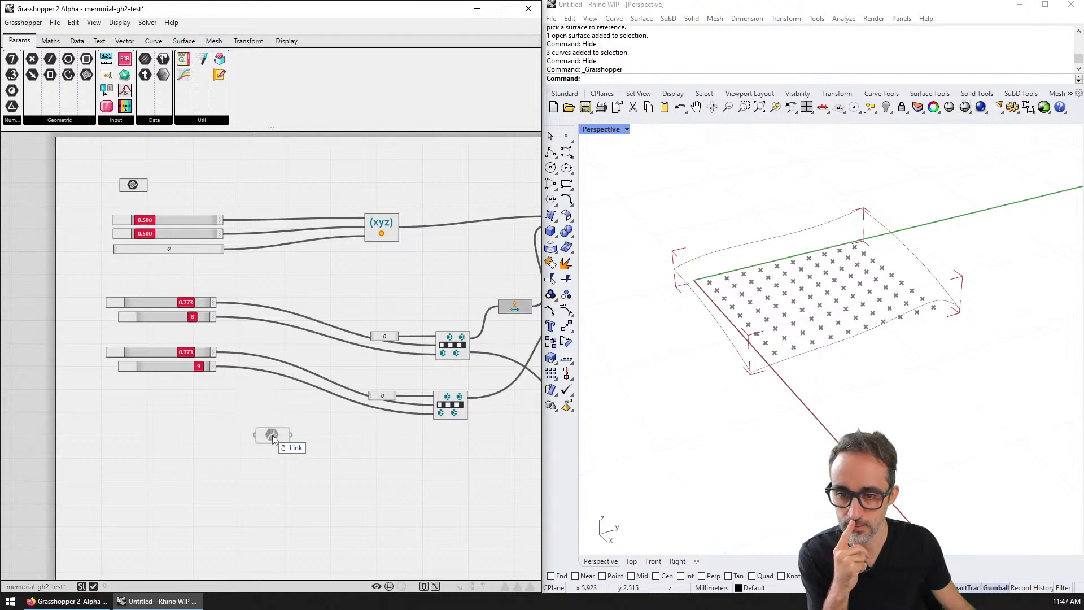
- Try to set the Function parameter's value to sin (x + y) through its Set Many Values entry
{"action": "double_click", "coordinate": [274, 435]}
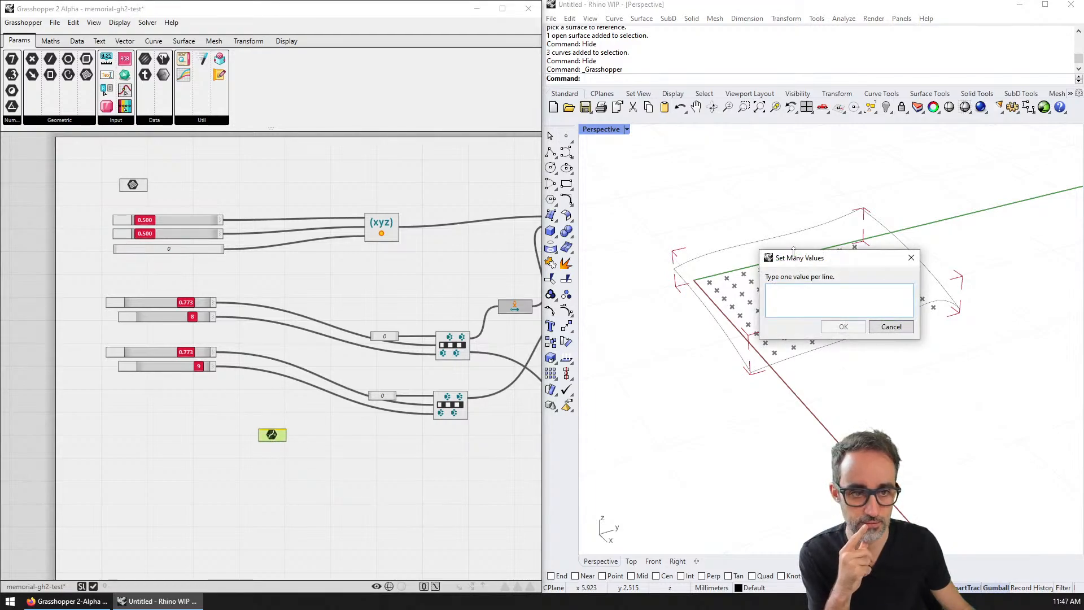
{"action": "left_click_drag", "start_coordinate": [796, 258], "coordinate": [337, 217]}
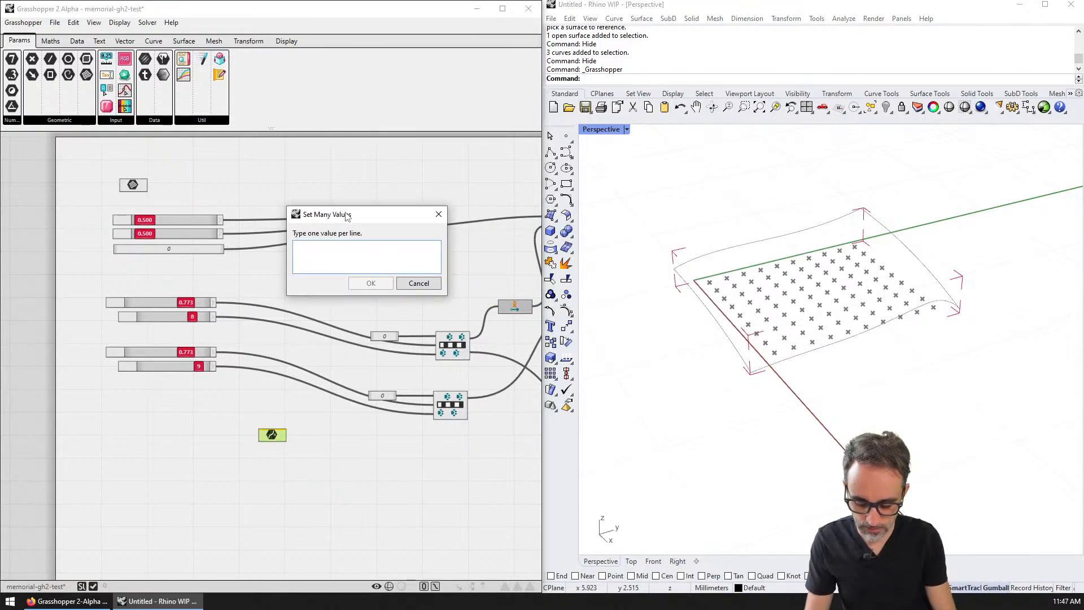
{"action": "type", "text": "sin ("}
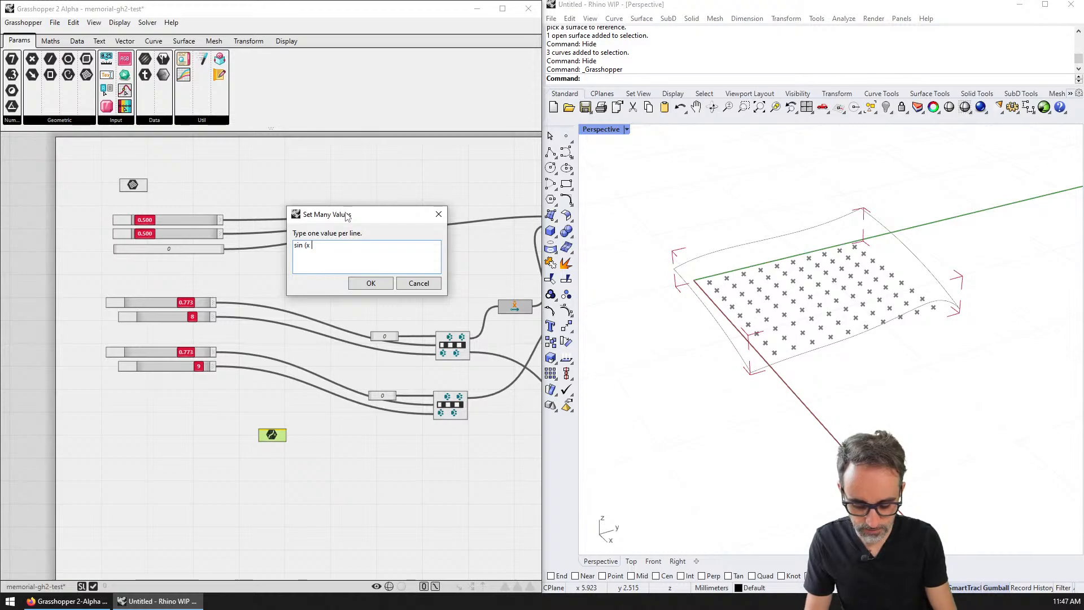
{"action": "type", "text": "x + y"}
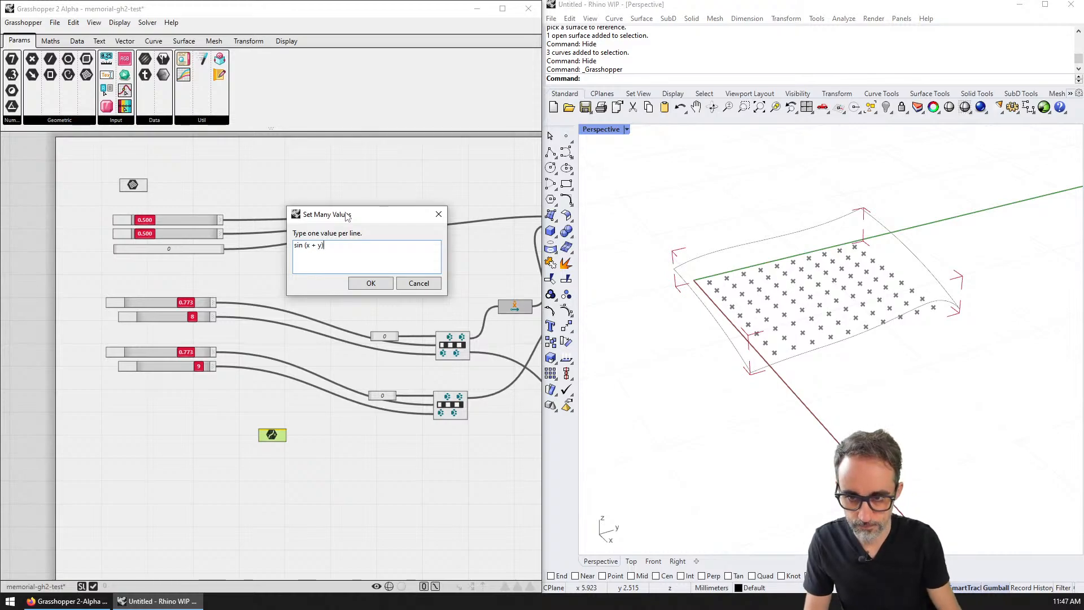
{"action": "type", "text": ")"}
{"action": "left_click", "coordinate": [371, 283]}
{"action": "right_click_drag", "start_coordinate": [375, 286], "coordinate": [320, 219]}
{"action": "scroll", "coordinate": [257, 390], "scroll_direction": "up", "scroll_amount": 3}
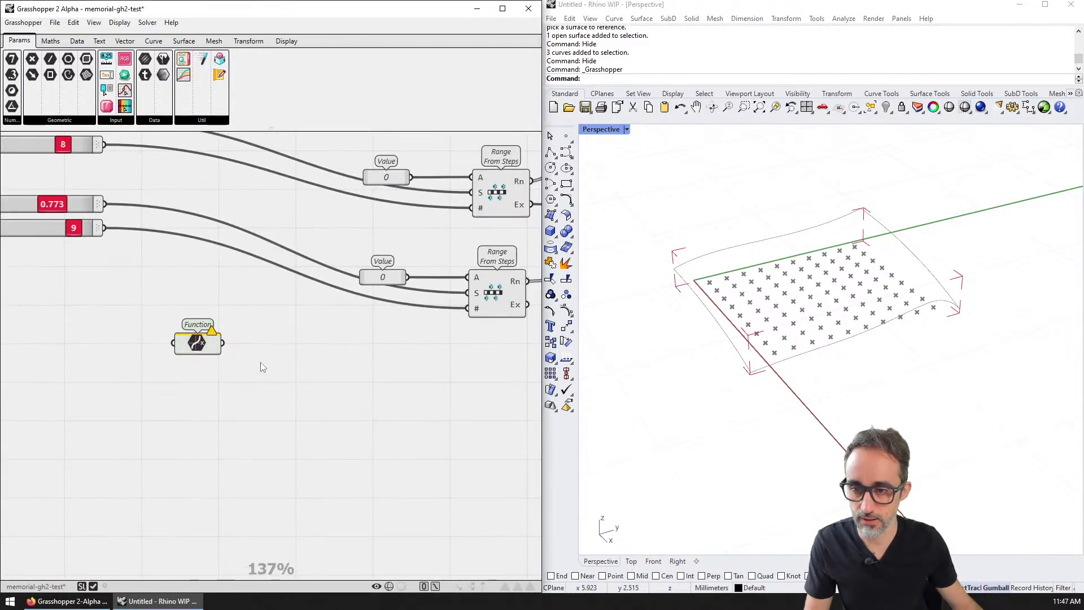
{"action": "double_click", "coordinate": [261, 362]}
{"action": "type", "text": "evalu"}
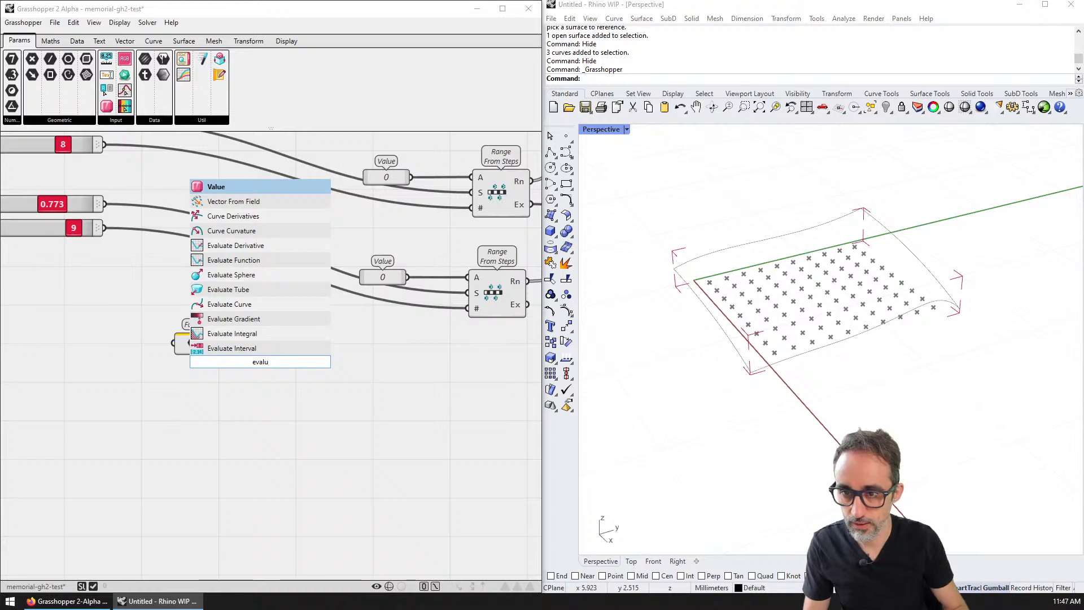
{"action": "key", "text": "Escape"}
- Add an Evaluate Function component beside the Function parameter and connect the parameter's output to its F input
{"action": "left_click", "coordinate": [77, 41]}
{"action": "left_click", "coordinate": [49, 40]}
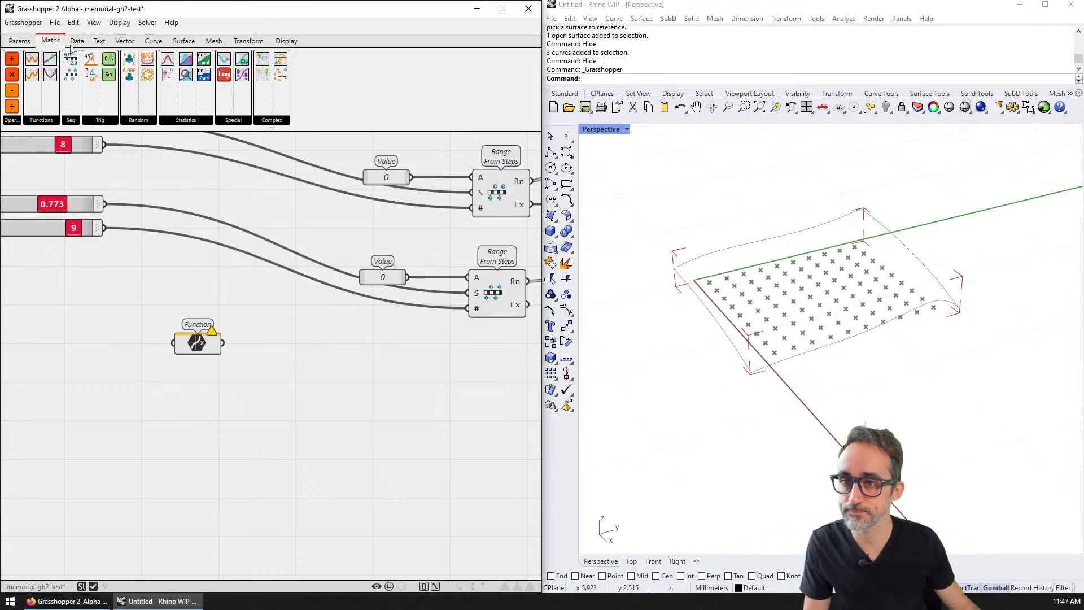
{"action": "left_click", "coordinate": [48, 119]}
{"action": "left_click", "coordinate": [271, 120]}
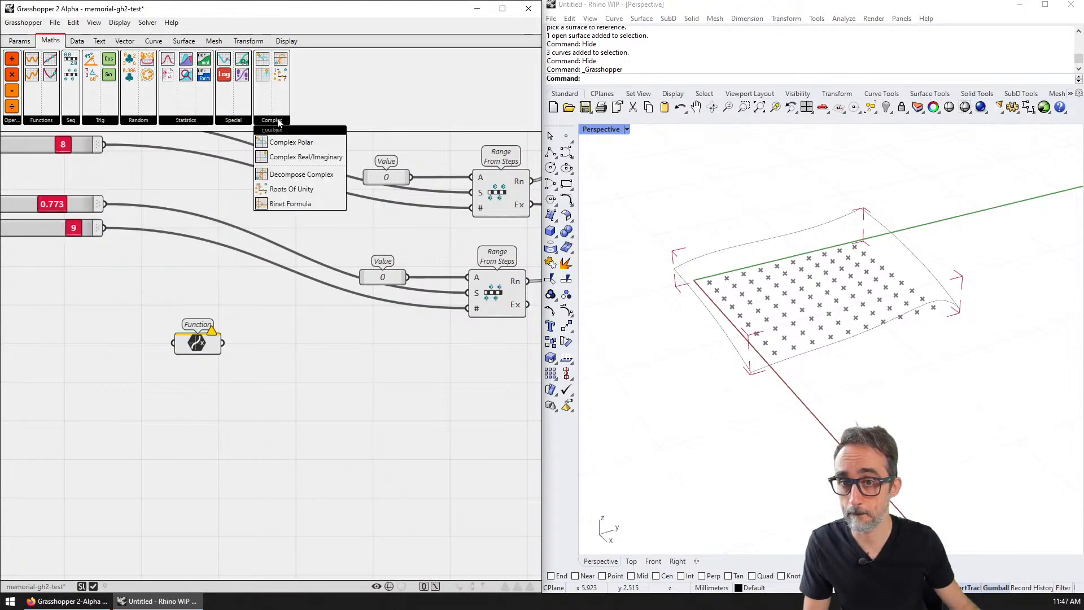
{"action": "left_click", "coordinate": [234, 120]}
{"action": "left_click", "coordinate": [245, 142]}
{"action": "left_click", "coordinate": [281, 364]}
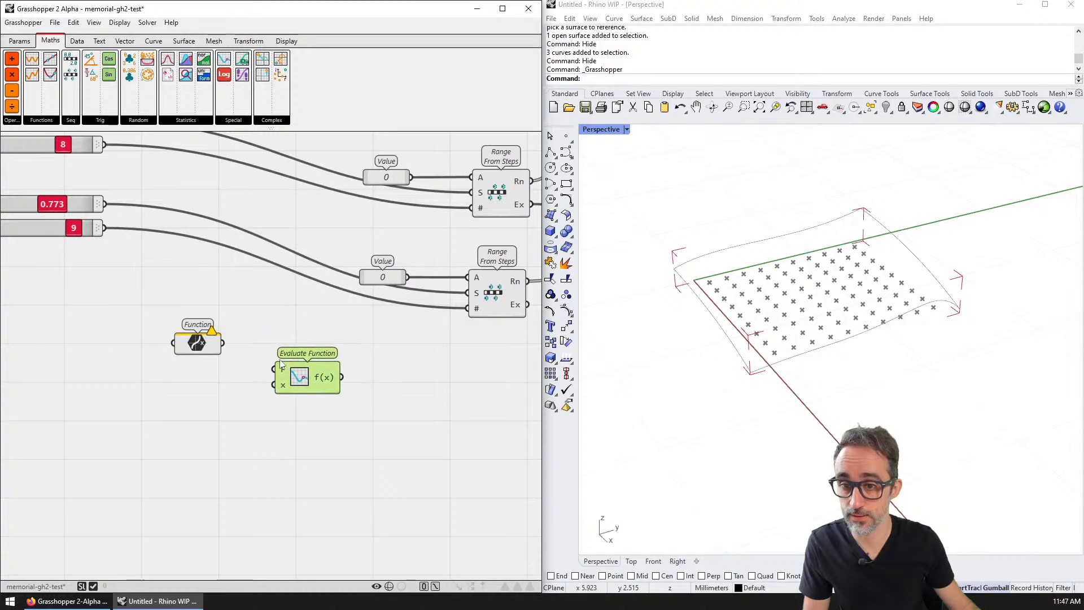
{"action": "left_click_drag", "start_coordinate": [224, 341], "coordinate": [274, 370]}
- Examine the Evaluate Function component, the special maths components and the warnings on Evaluate Function and the Function parameter
{"action": "scroll", "coordinate": [282, 373], "scroll_direction": "up", "scroll_amount": 8}
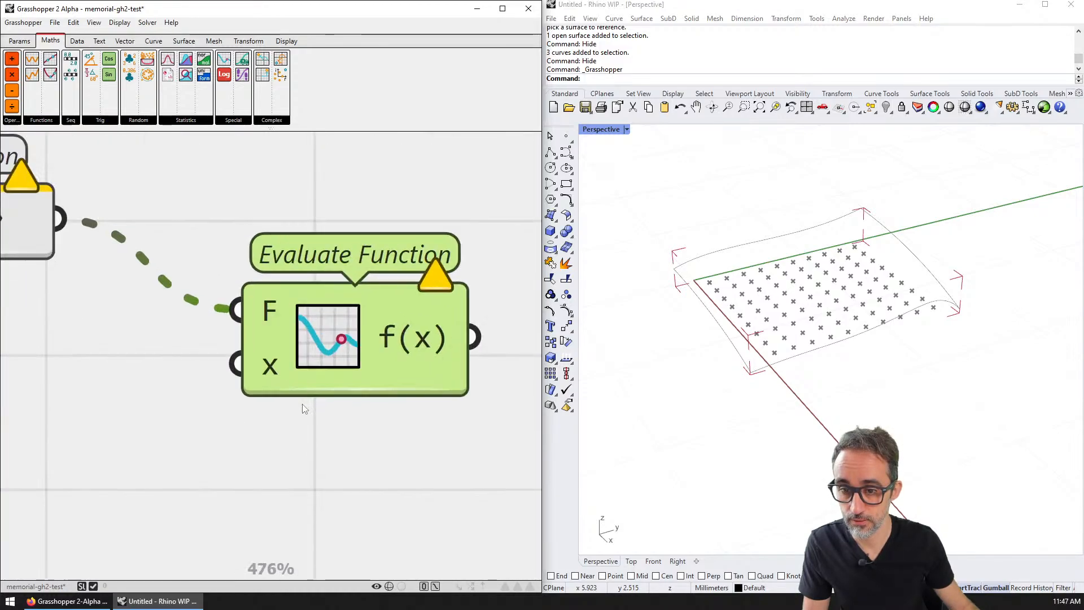
{"action": "scroll", "coordinate": [246, 328], "scroll_direction": "down", "scroll_amount": 7}
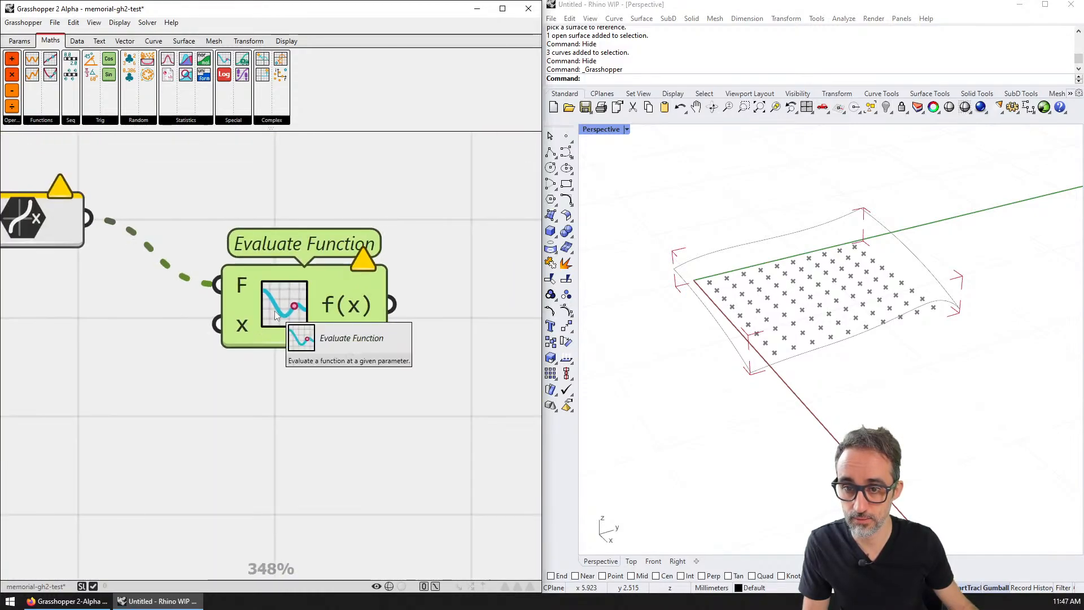
{"action": "right_click", "coordinate": [294, 301]}
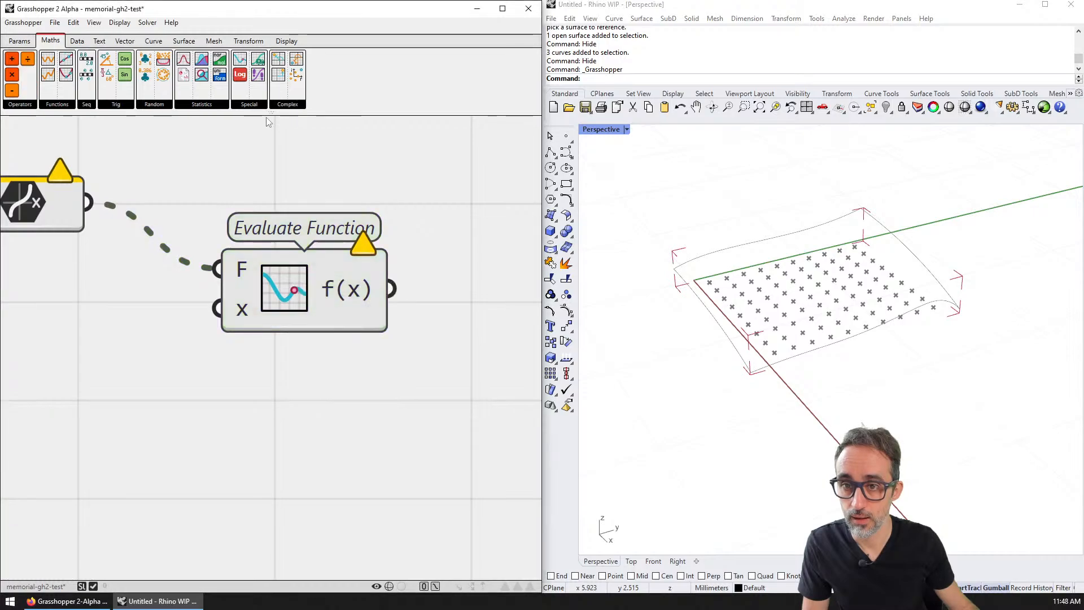
{"action": "left_click", "coordinate": [272, 105]}
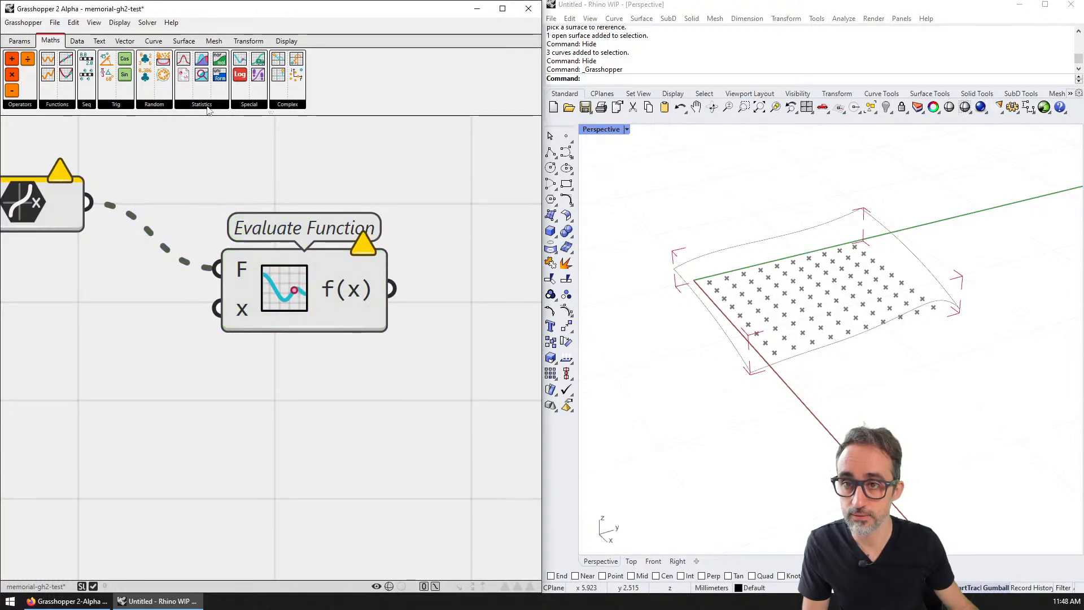
{"action": "left_click", "coordinate": [246, 106]}
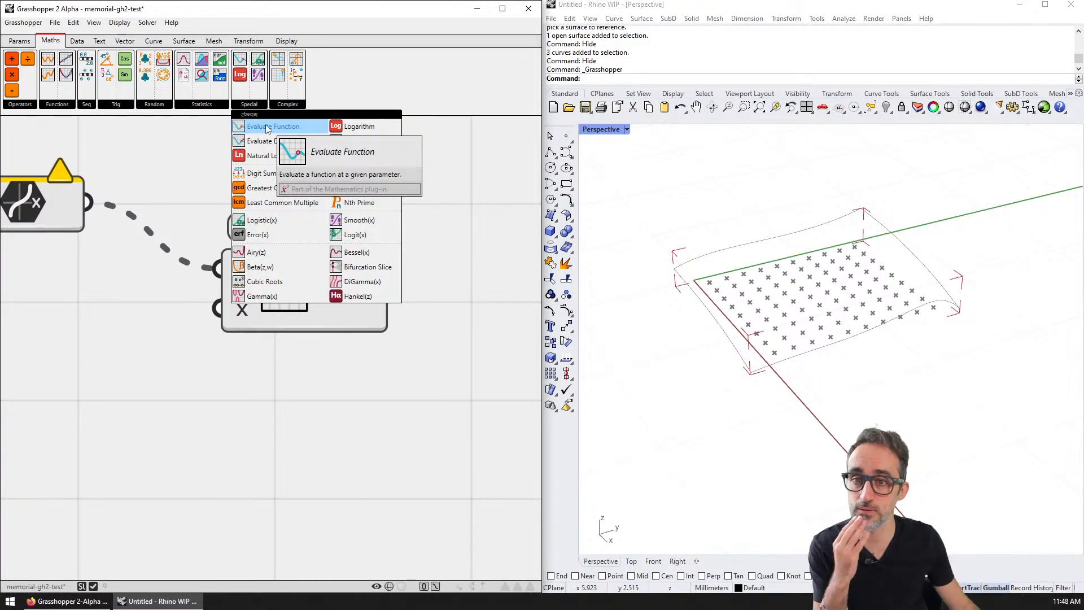
{"action": "right_click_drag", "start_coordinate": [216, 213], "coordinate": [269, 275]}
{"action": "scroll", "coordinate": [269, 278], "scroll_direction": "down", "scroll_amount": 2}
{"action": "left_click_drag", "start_coordinate": [342, 351], "coordinate": [356, 378]}
{"action": "scroll", "coordinate": [358, 372], "scroll_direction": "up", "scroll_amount": 4}
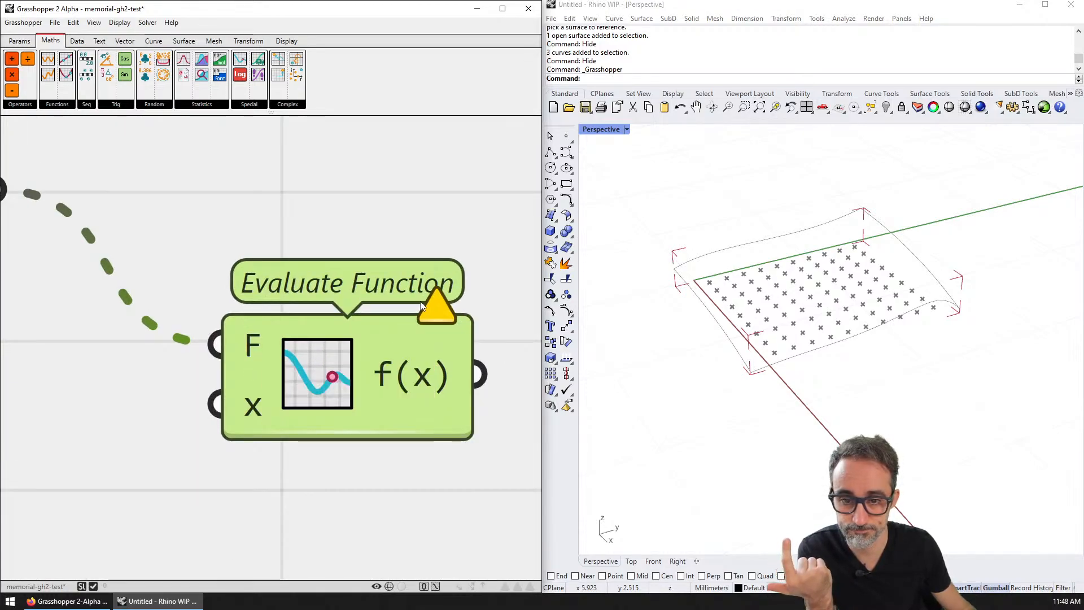
{"action": "mouse_move", "coordinate": [440, 314]}
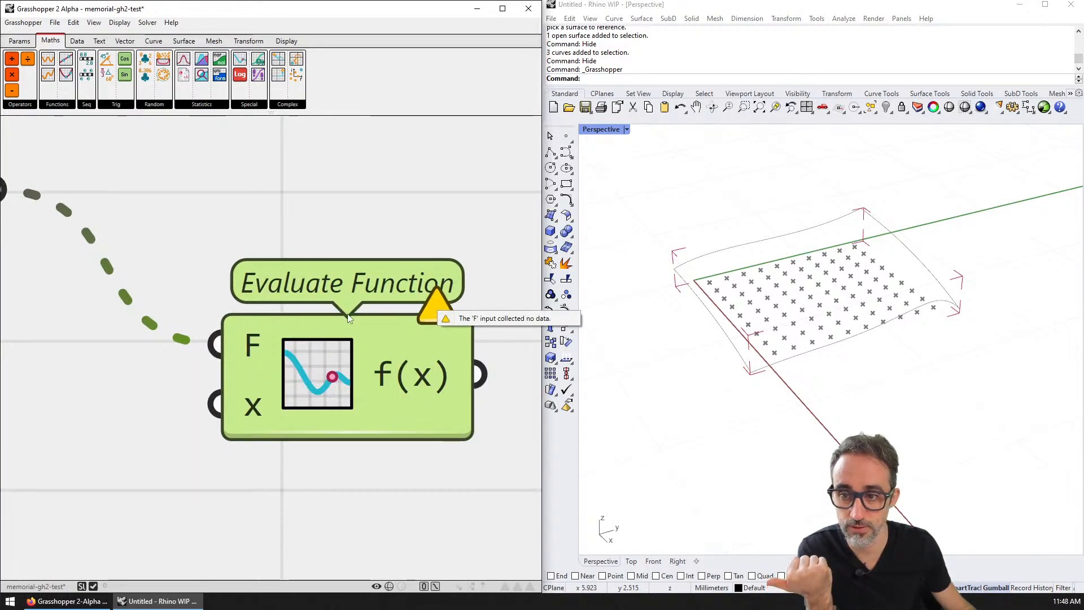
{"action": "scroll", "coordinate": [150, 363], "scroll_direction": "down", "scroll_amount": 4}
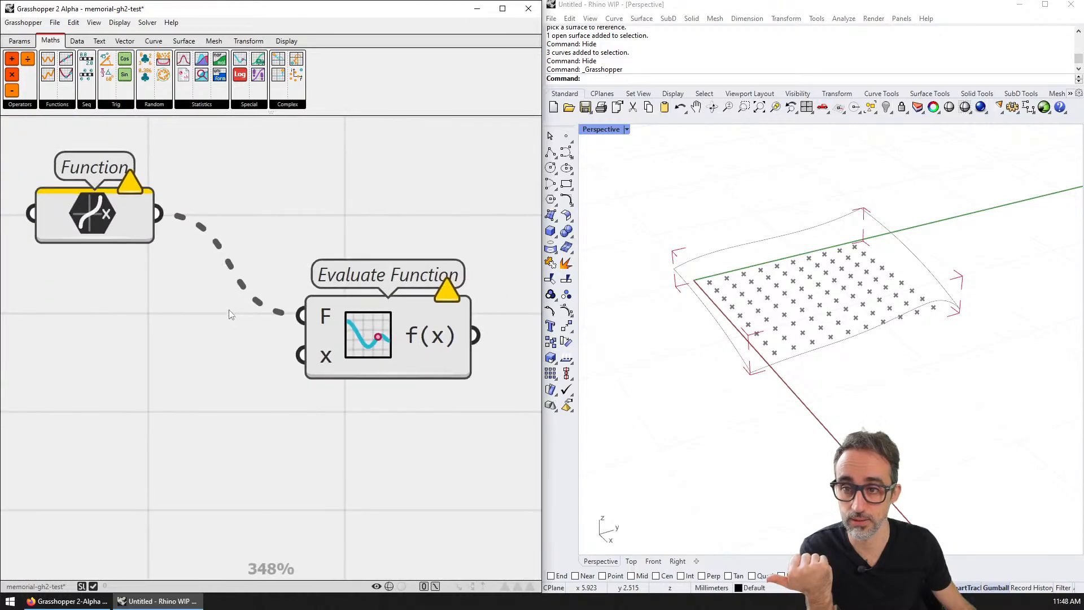
{"action": "mouse_move", "coordinate": [130, 225]}
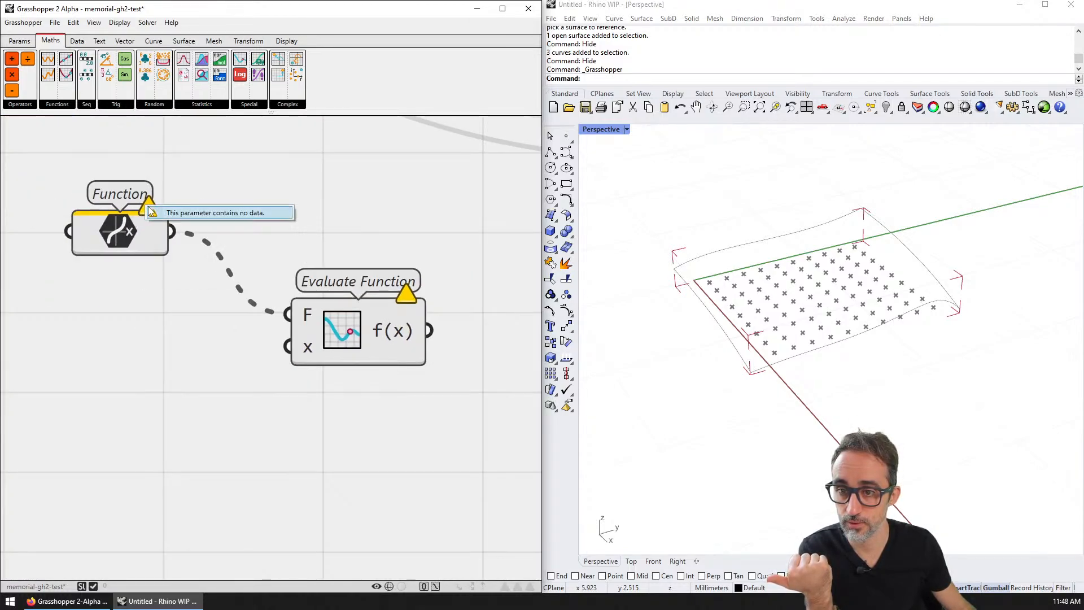
{"action": "left_click", "coordinate": [117, 242]}
{"action": "scroll", "coordinate": [412, 308], "scroll_direction": "down", "scroll_amount": 2}
{"action": "double_click", "coordinate": [100, 255]}
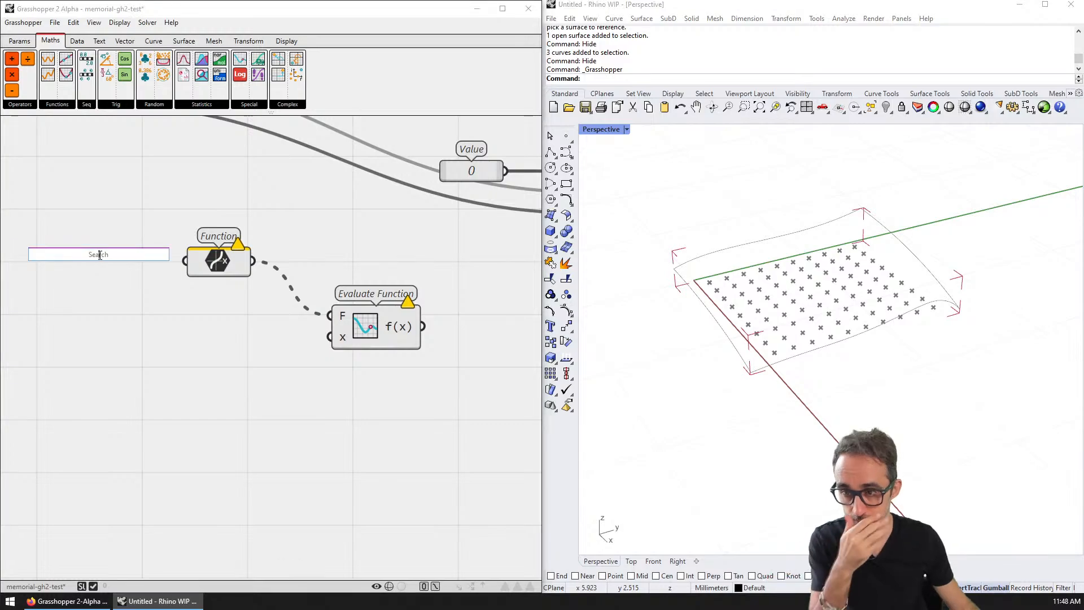
{"action": "type", "text": "text"}
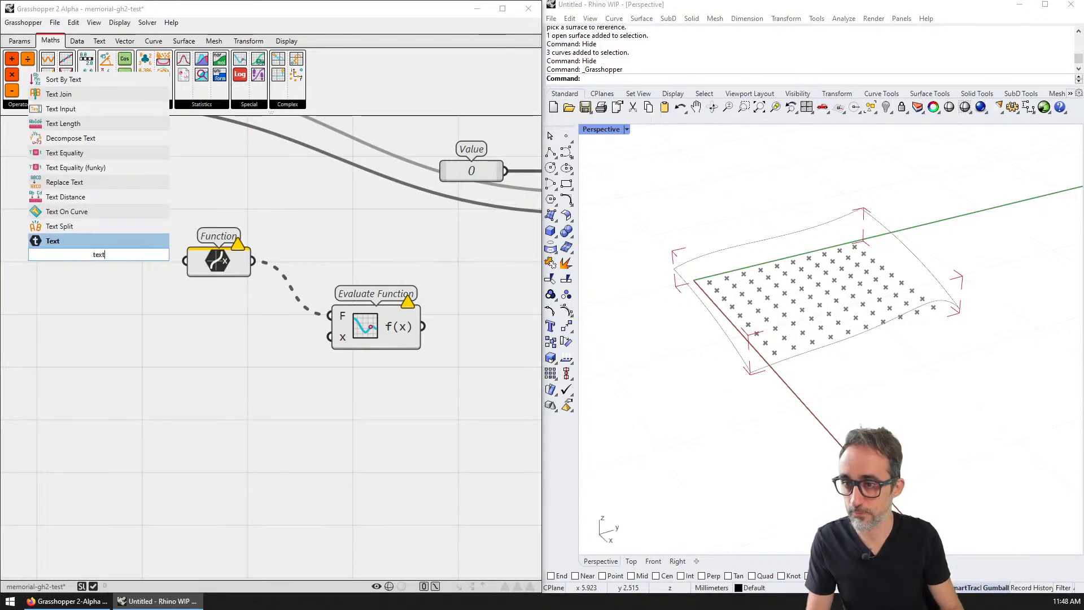
{"action": "key", "text": "BackSpace"}
{"action": "key", "text": "BackSpace"}
{"action": "key", "text": "BackSpace"}
{"action": "key", "text": "BackSpace"}
{"action": "key", "text": "Escape"}
- Place a Text Input component on the canvas ahead of the Function parameter
{"action": "left_click", "coordinate": [21, 40]}
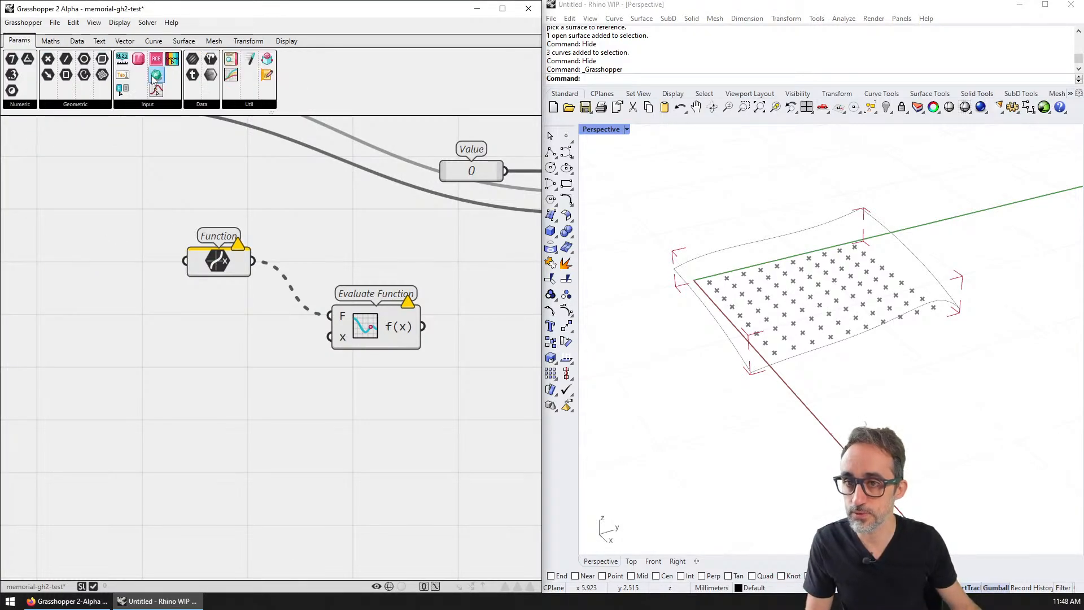
{"action": "left_click", "coordinate": [137, 105]}
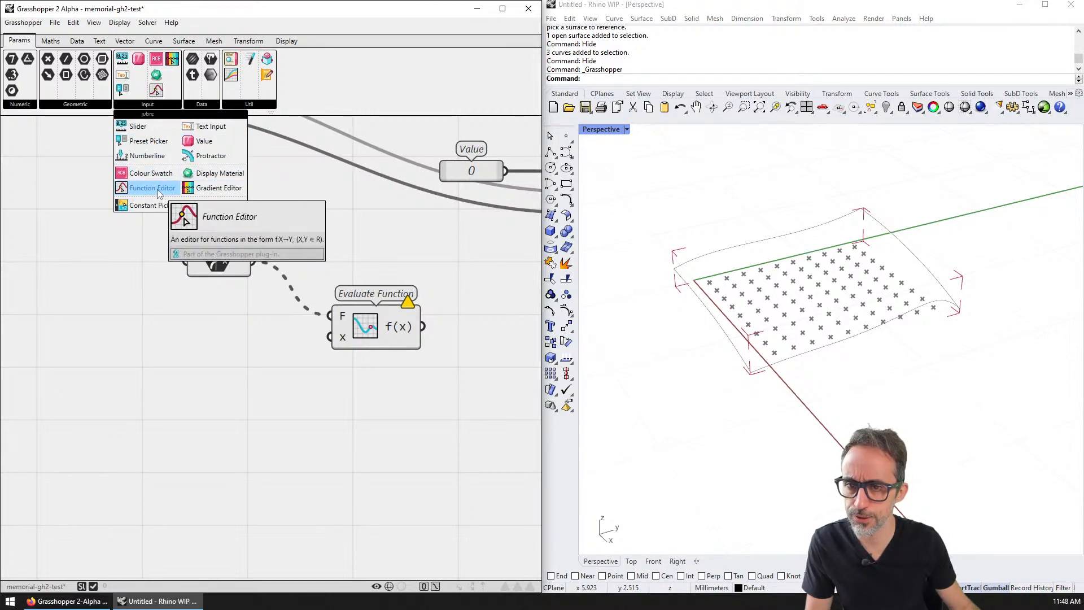
{"action": "left_click", "coordinate": [210, 127]}
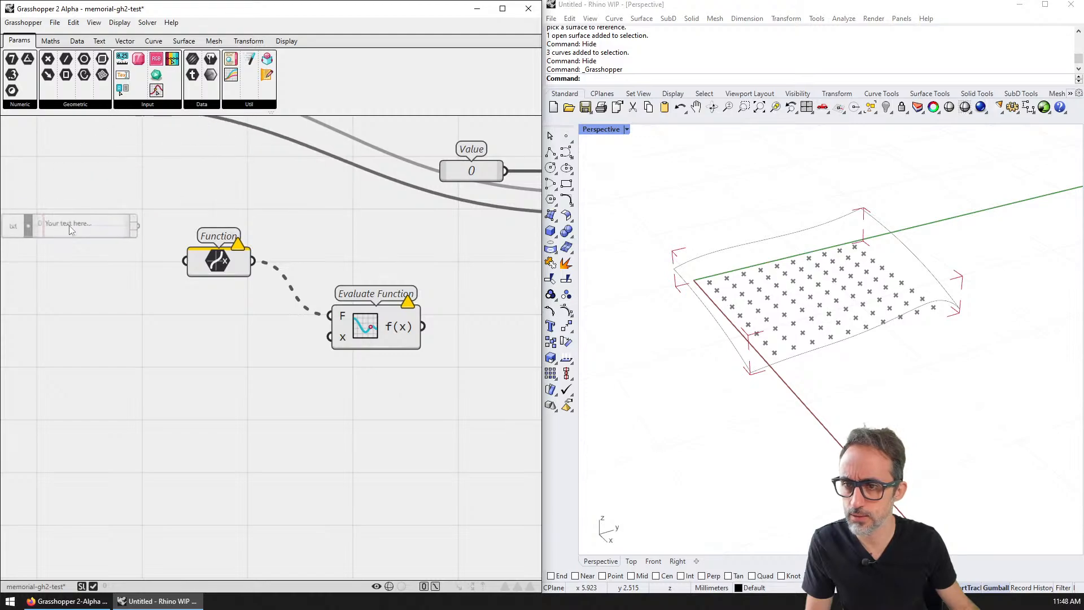
{"action": "left_click", "coordinate": [71, 228]}
{"action": "right_click_drag", "start_coordinate": [71, 228], "coordinate": [195, 236]}
{"action": "scroll", "coordinate": [192, 231], "scroll_direction": "up", "scroll_amount": 3}
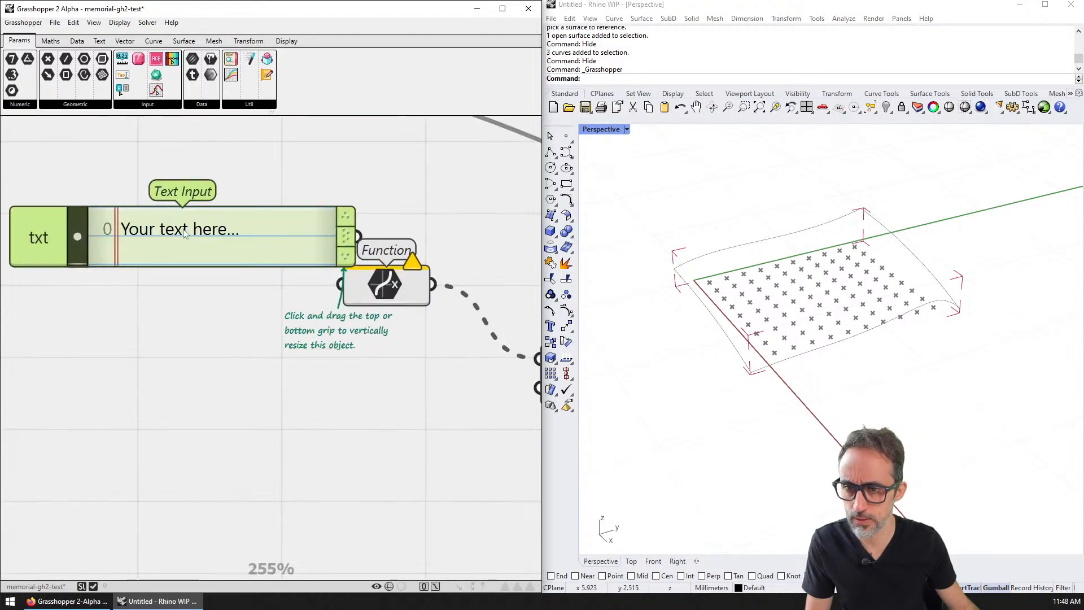
- Set the Text Input's content to sin(x + y) and connect its output to the Function parameter
{"action": "right_click", "coordinate": [189, 230]}
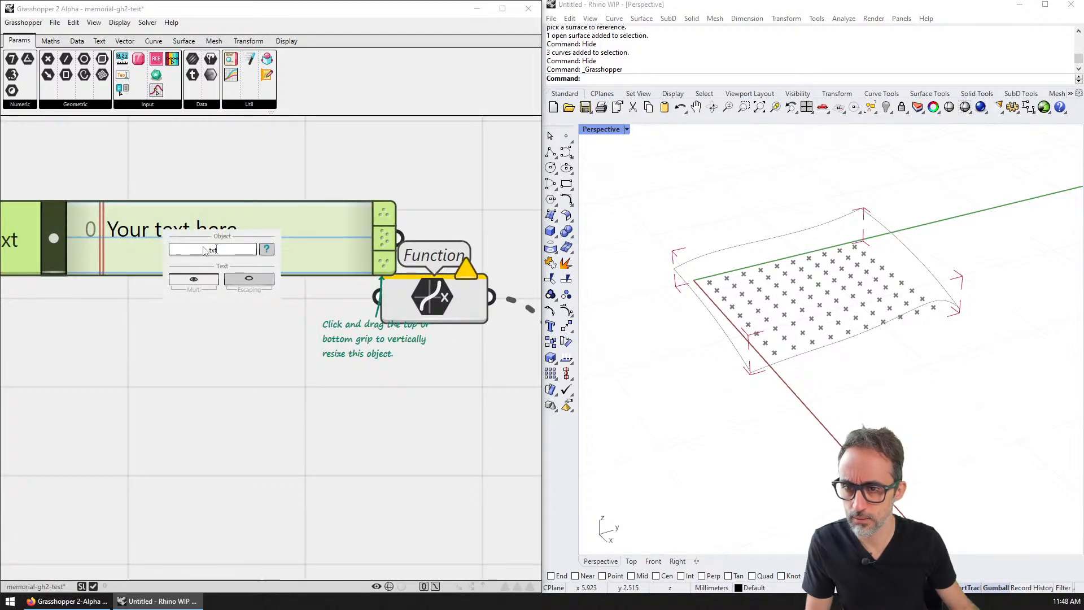
{"action": "double_click", "coordinate": [73, 239]}
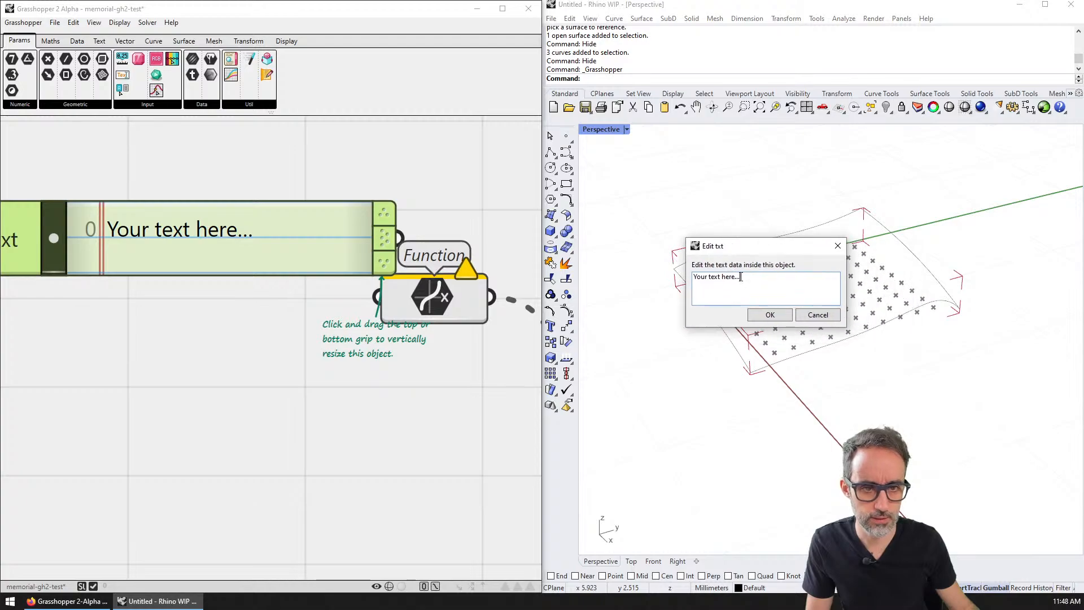
{"action": "left_click_drag", "start_coordinate": [741, 277], "coordinate": [624, 277]}
{"action": "type", "text": "sin(x"}
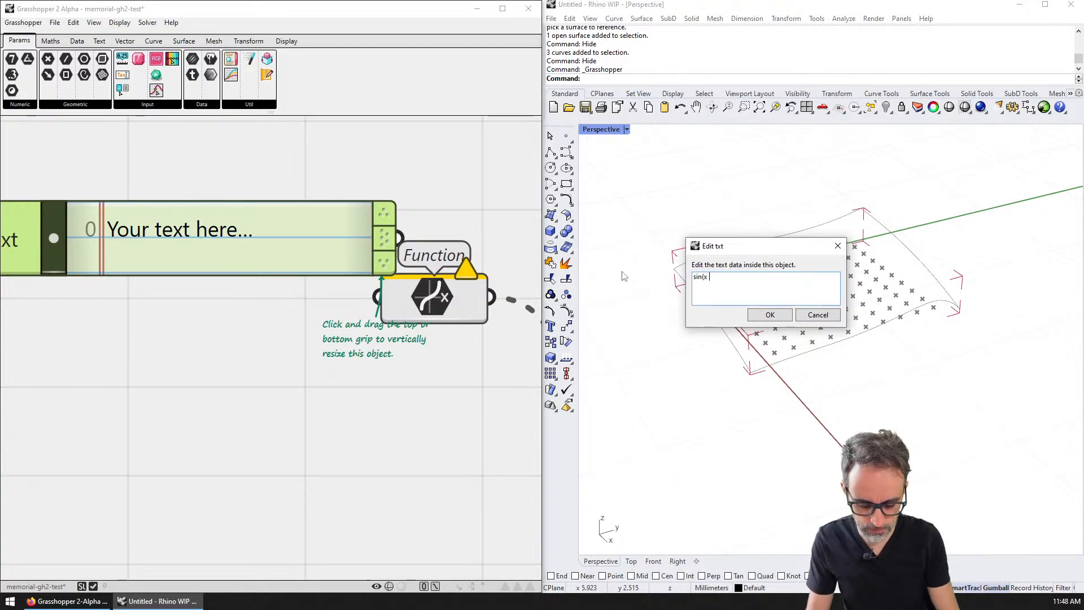
{"action": "type", "text": " + y)"}
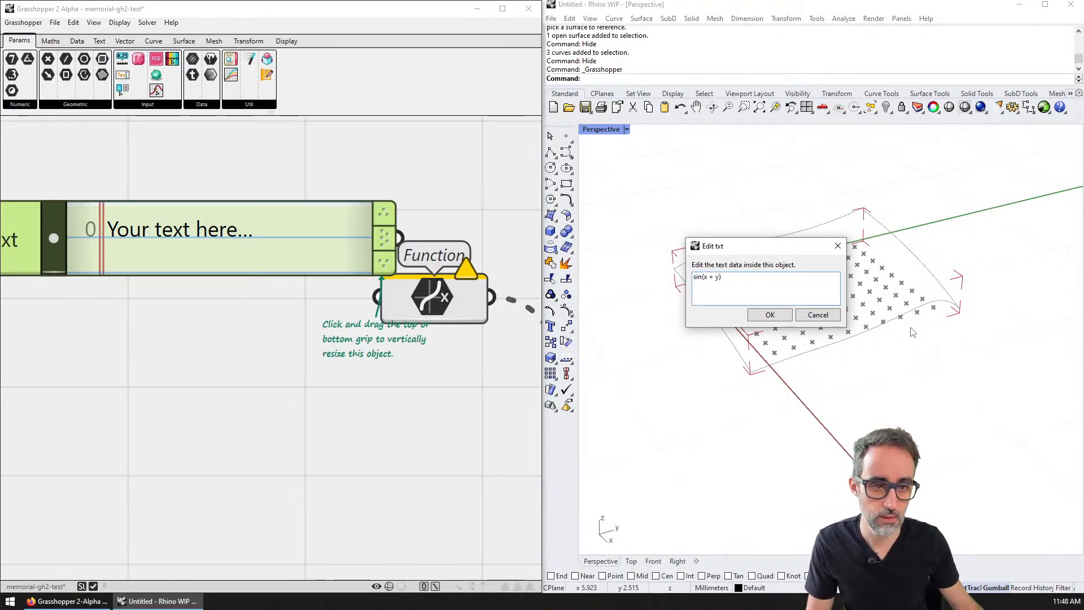
{"action": "key", "text": "Return"}
{"action": "scroll", "coordinate": [476, 240], "scroll_direction": "down", "scroll_amount": 1}
{"action": "scroll", "coordinate": [477, 240], "scroll_direction": "down", "scroll_amount": 2}
{"action": "left_click_drag", "start_coordinate": [429, 240], "coordinate": [423, 271]}
- Inspect the Evaluate Function component's x input and its object options
{"action": "right_click_drag", "start_coordinate": [436, 319], "coordinate": [223, 253]}
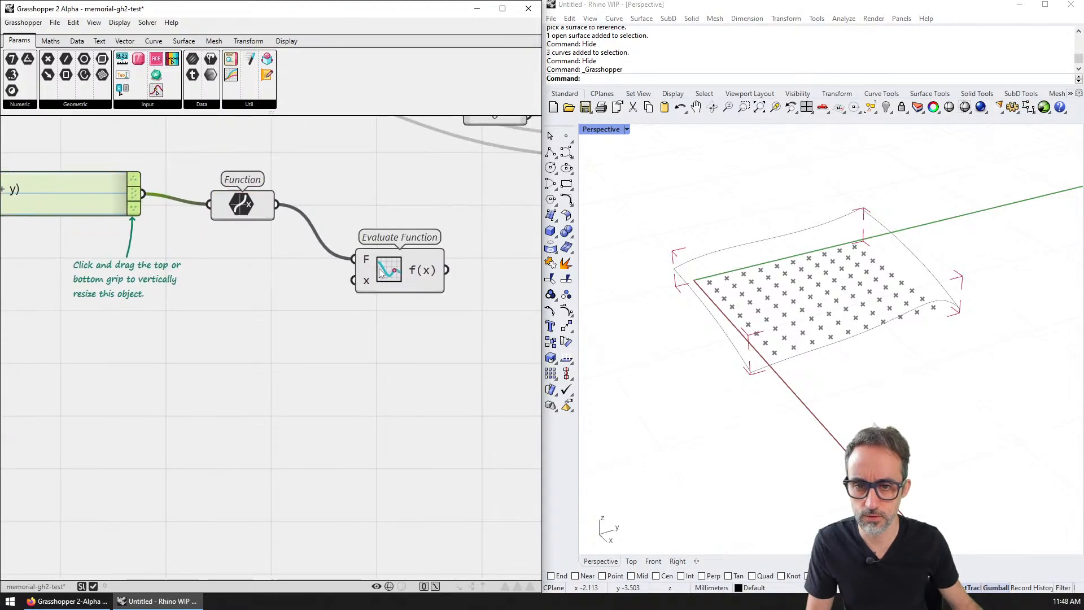
{"action": "scroll", "coordinate": [374, 311], "scroll_direction": "up", "scroll_amount": 7}
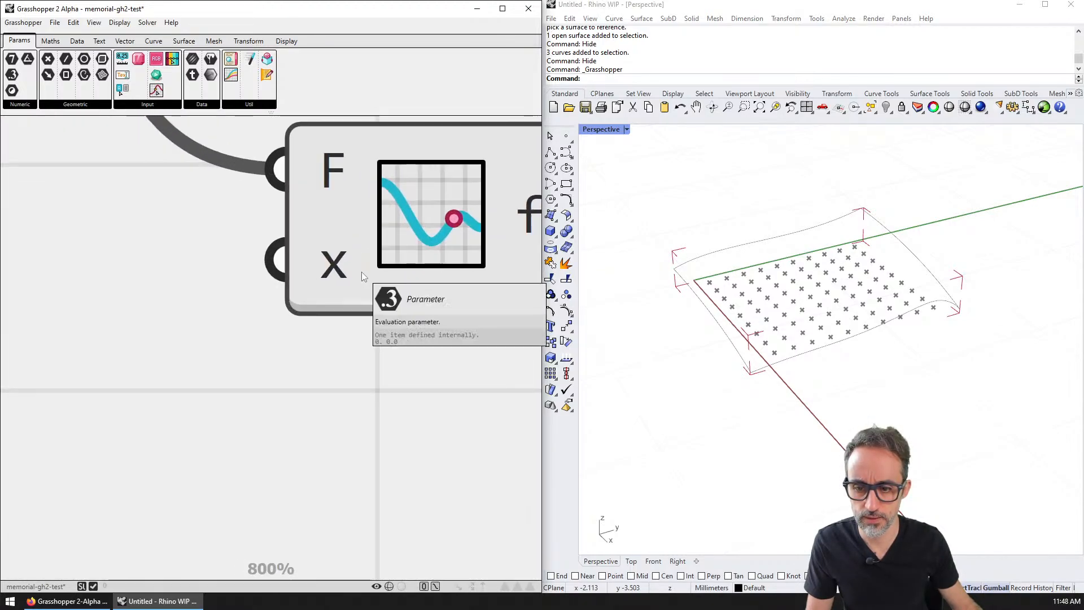
{"action": "scroll", "coordinate": [332, 300], "scroll_direction": "down", "scroll_amount": 6}
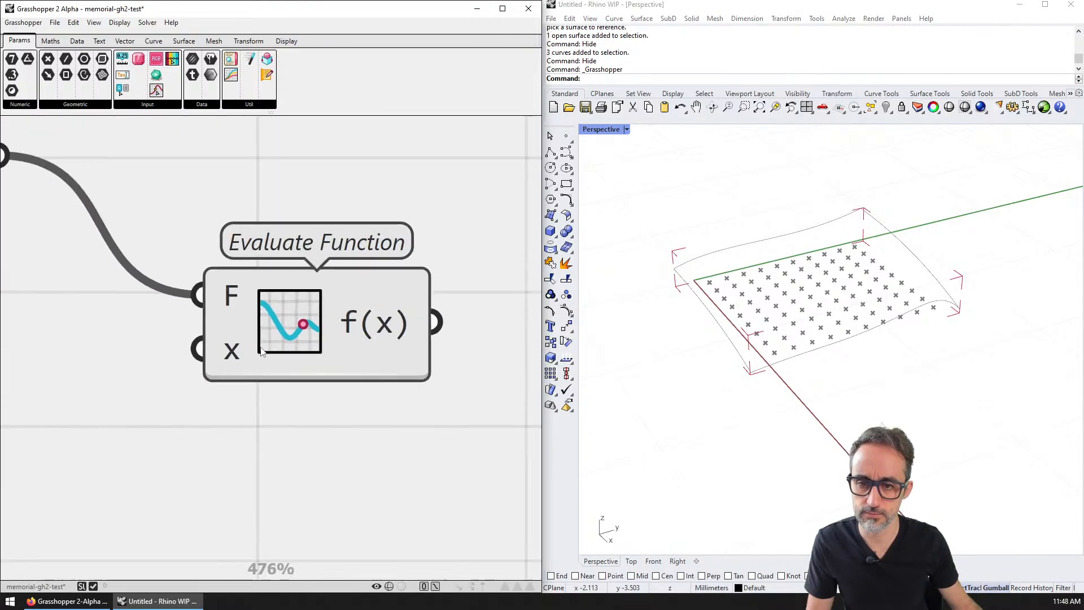
{"action": "right_click", "coordinate": [321, 321]}
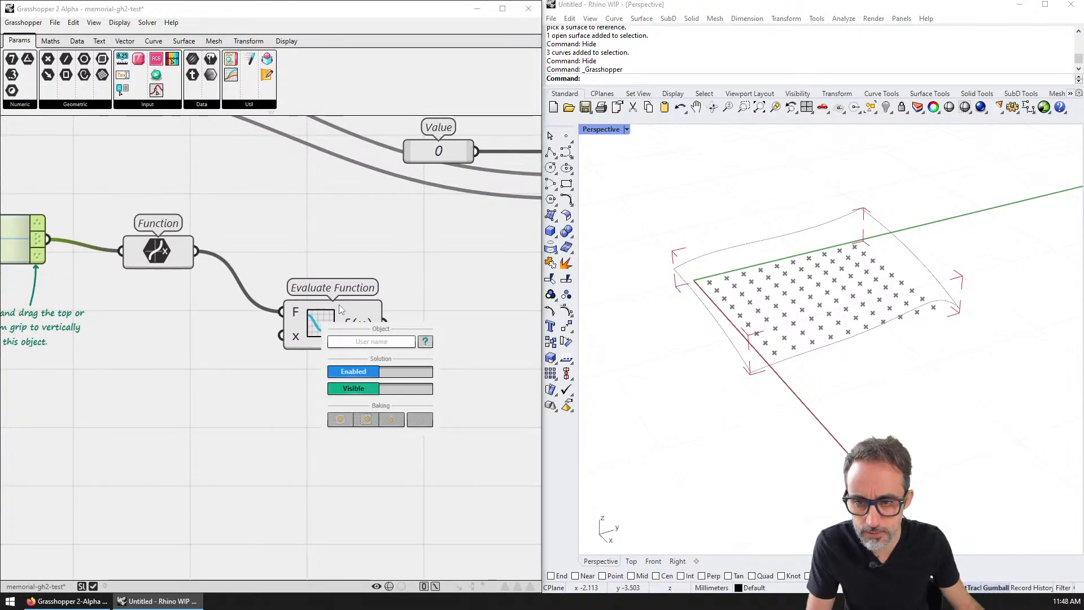
- Examine the Maths component groups, including Functions, Operators, Random, Statistics and Special, for a way to evaluate a two-variable function
{"action": "right_click_drag", "start_coordinate": [339, 304], "coordinate": [484, 295]}
{"action": "scroll", "coordinate": [339, 316], "scroll_direction": "down", "scroll_amount": 1}
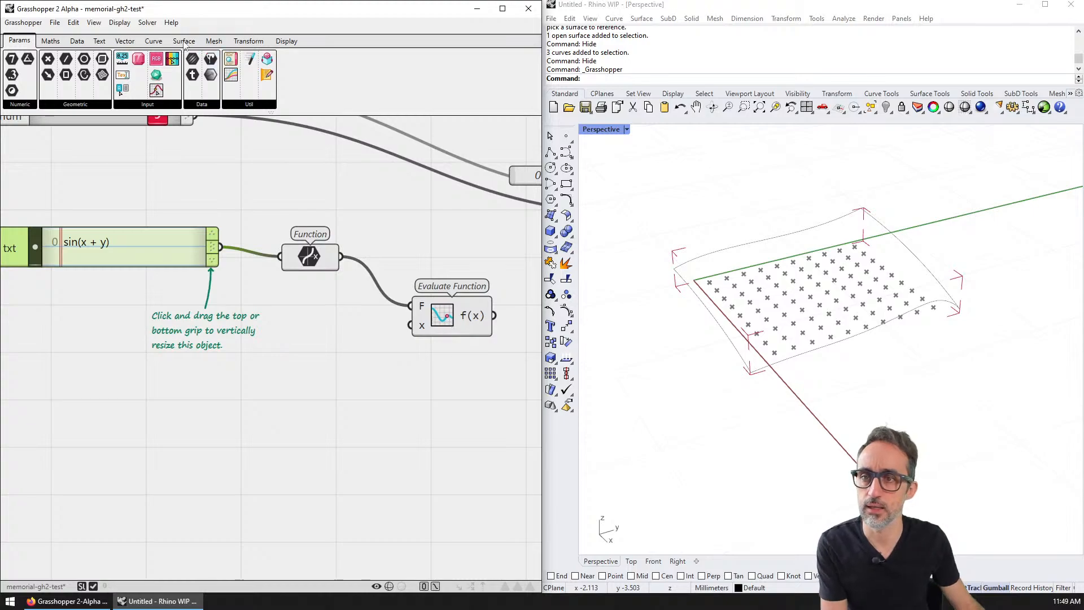
{"action": "left_click", "coordinate": [153, 40]}
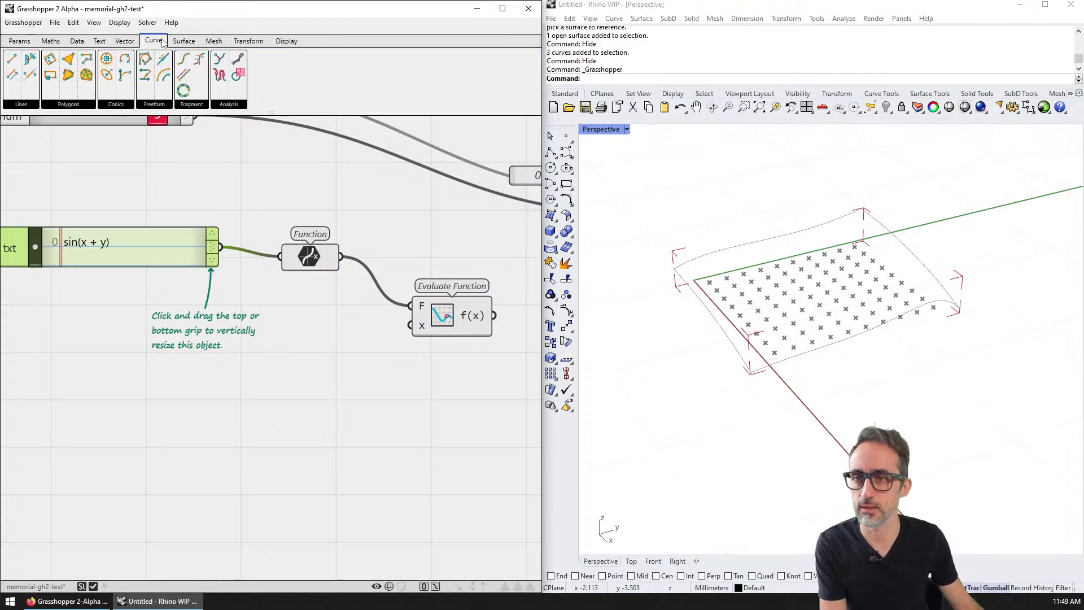
{"action": "left_click", "coordinate": [57, 41]}
{"action": "left_click", "coordinate": [59, 106]}
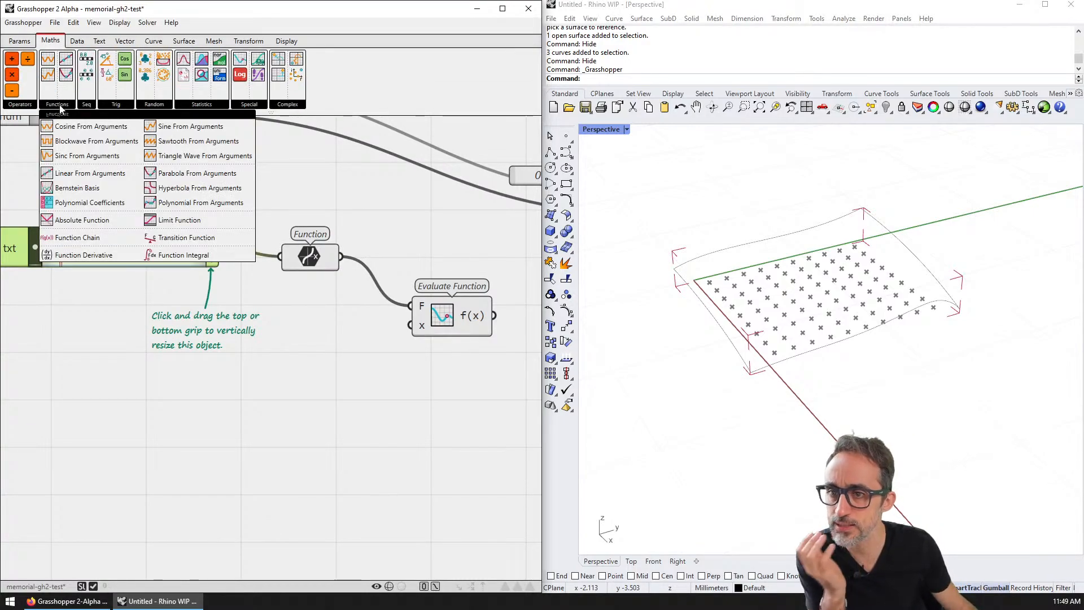
{"action": "left_click", "coordinate": [16, 106]}
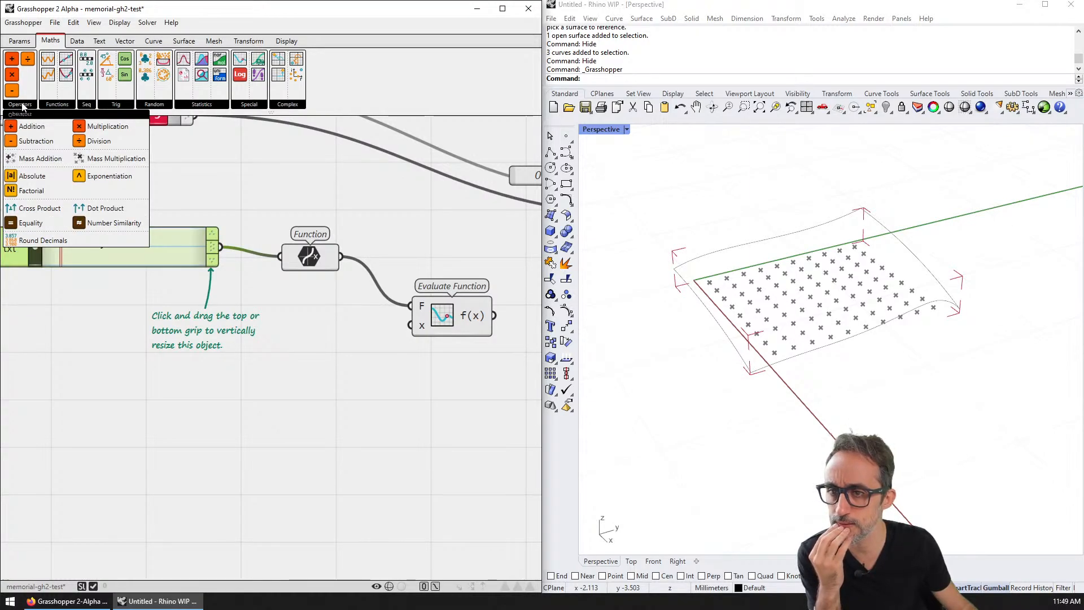
{"action": "mouse_move", "coordinate": [88, 106]}
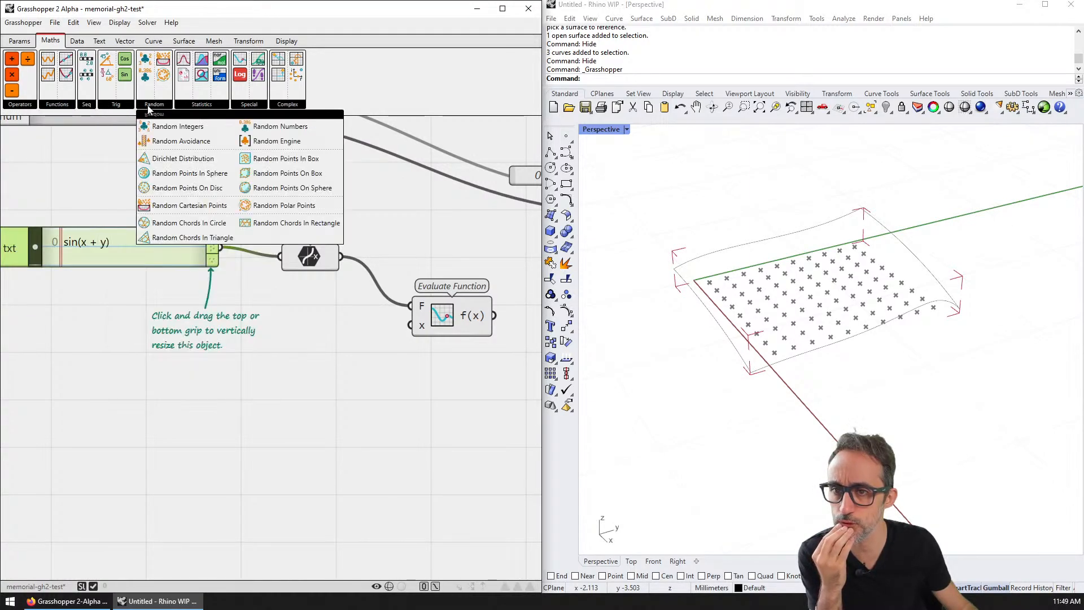
{"action": "mouse_move", "coordinate": [200, 107]}
{"action": "mouse_move", "coordinate": [237, 107]}
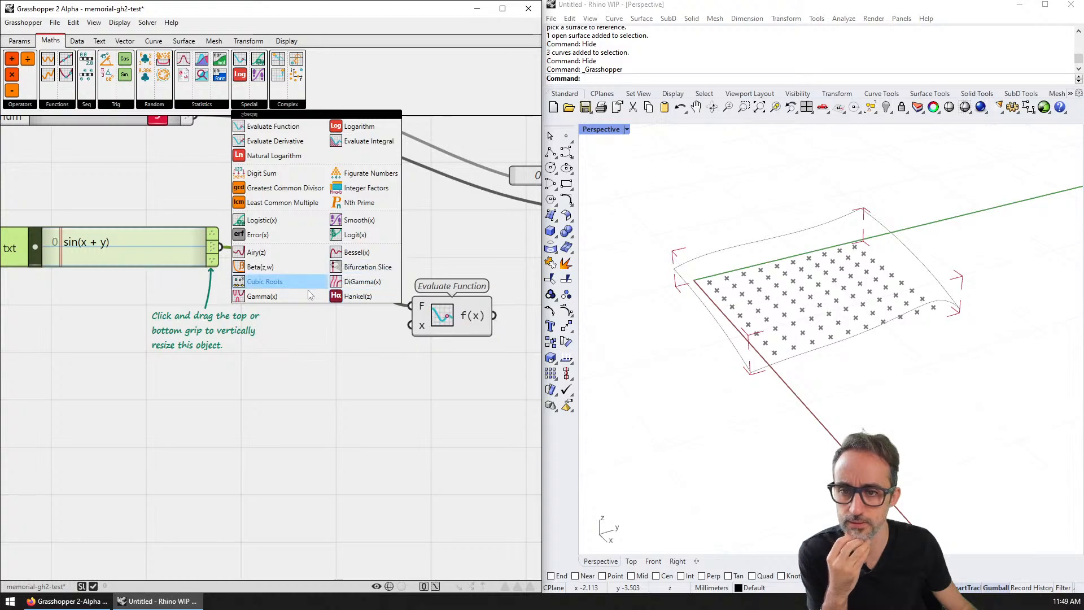
{"action": "mouse_move", "coordinate": [282, 109]}
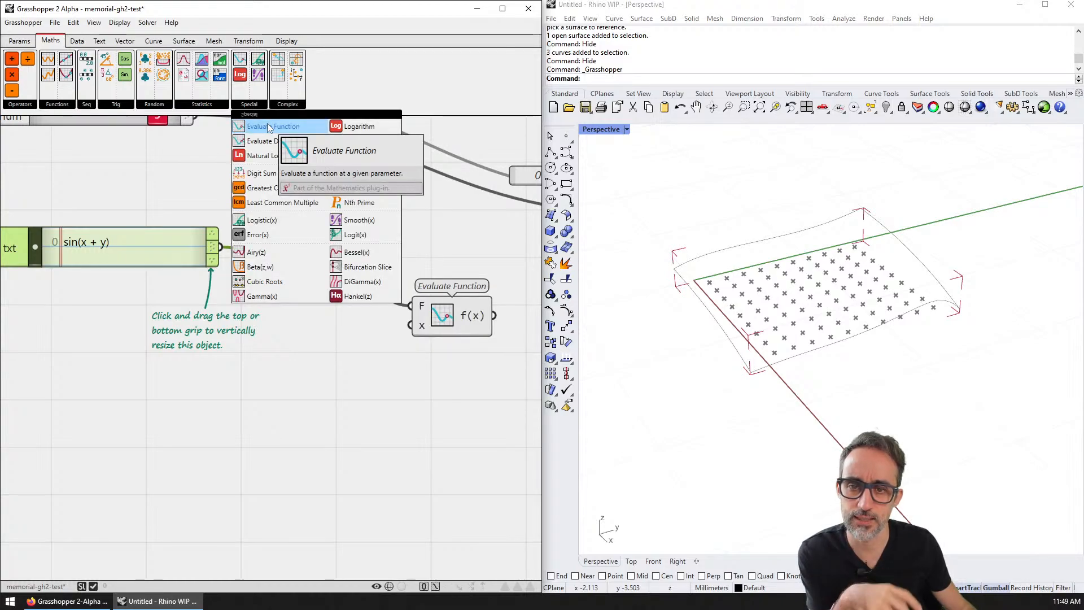
{"action": "scroll", "coordinate": [395, 334], "scroll_direction": "up", "scroll_amount": 8}
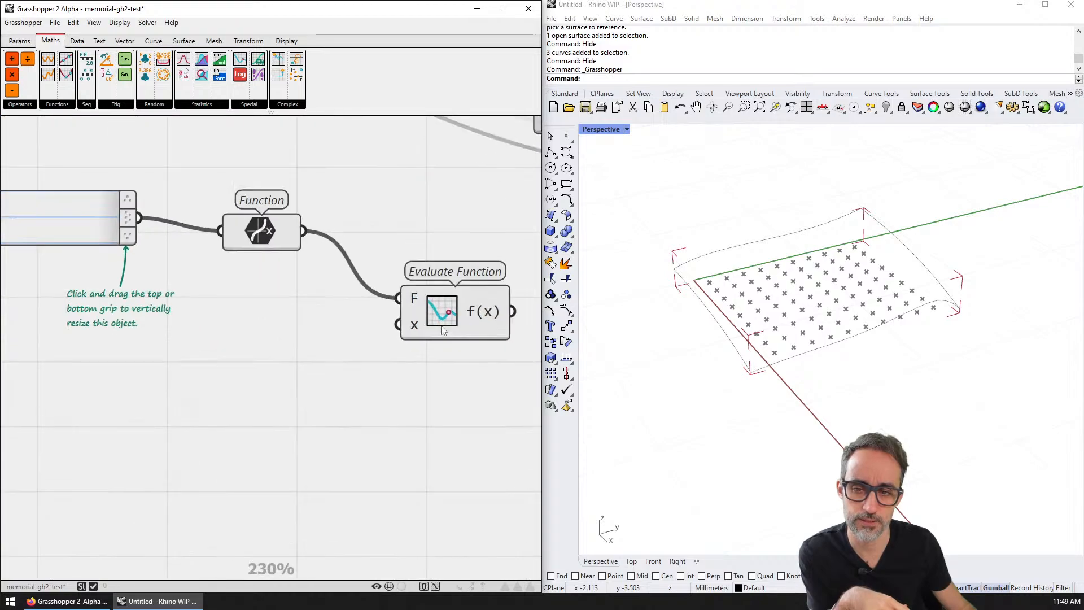
{"action": "scroll", "coordinate": [391, 320], "scroll_direction": "down", "scroll_amount": 8}
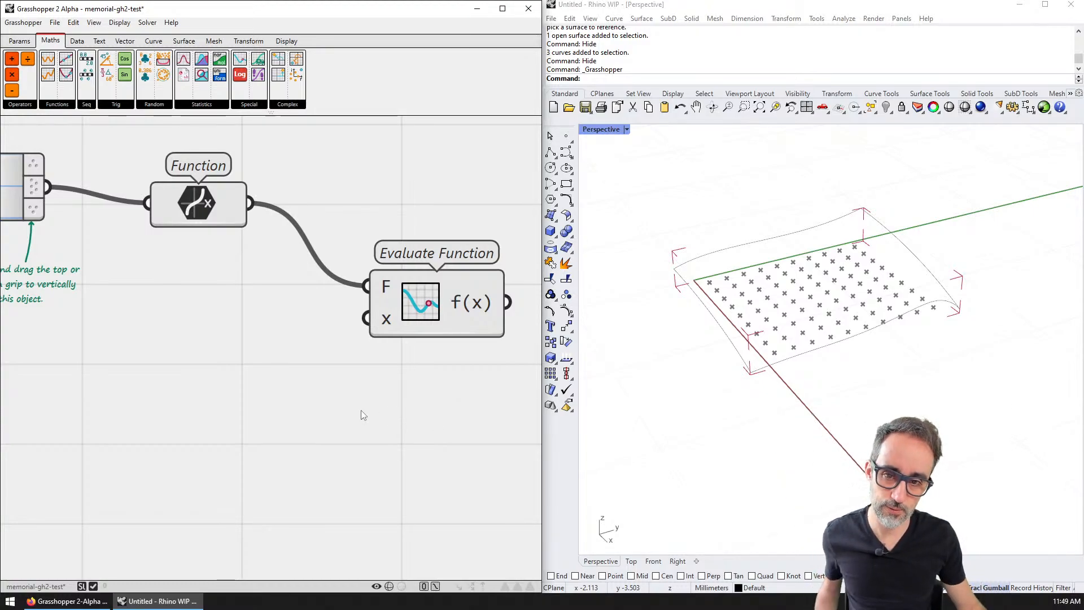
{"action": "right_click_drag", "start_coordinate": [310, 330], "coordinate": [419, 373]}
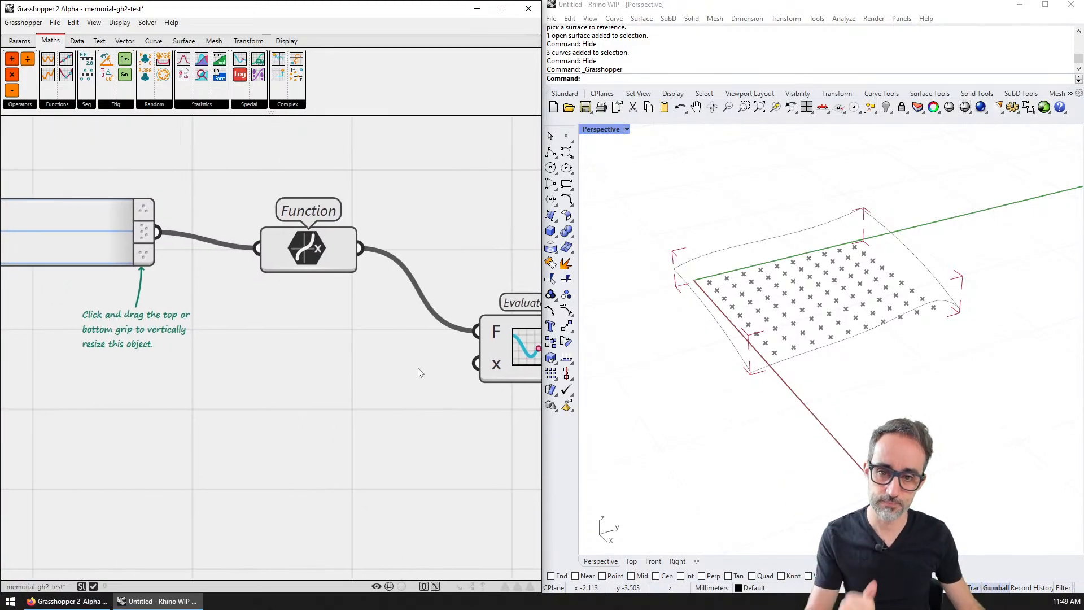
{"action": "scroll", "coordinate": [355, 319], "scroll_direction": "down", "scroll_amount": 2}
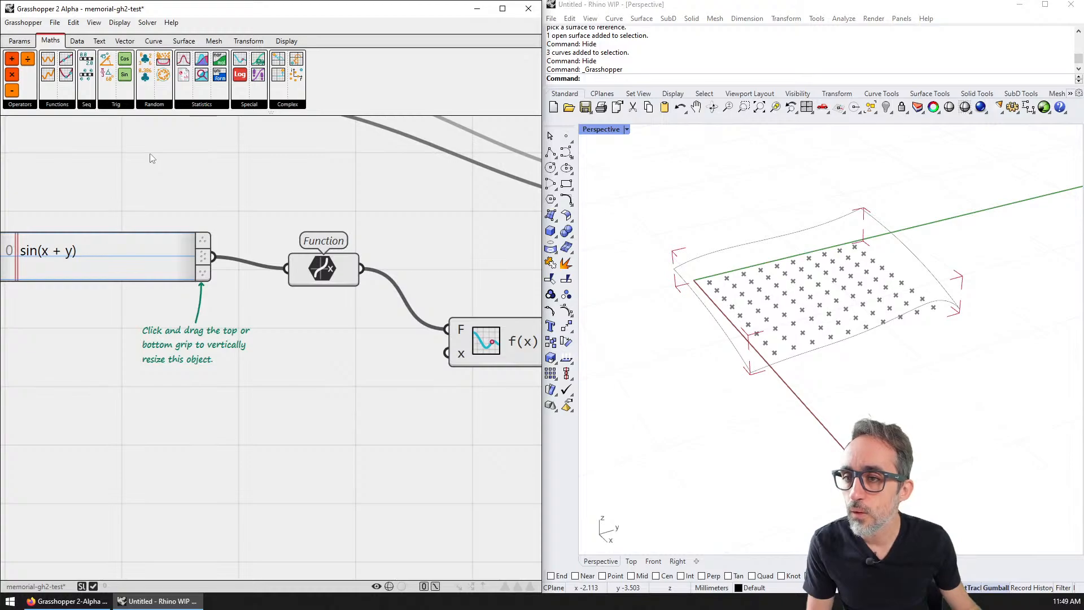
{"action": "left_click", "coordinate": [218, 108]}
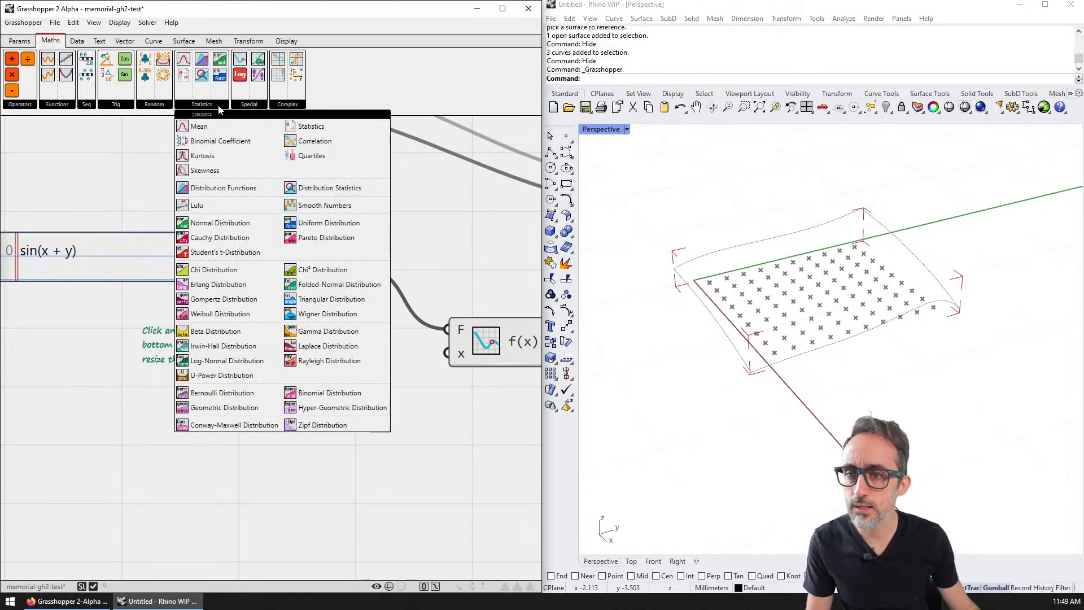
{"action": "mouse_move", "coordinate": [262, 104]}
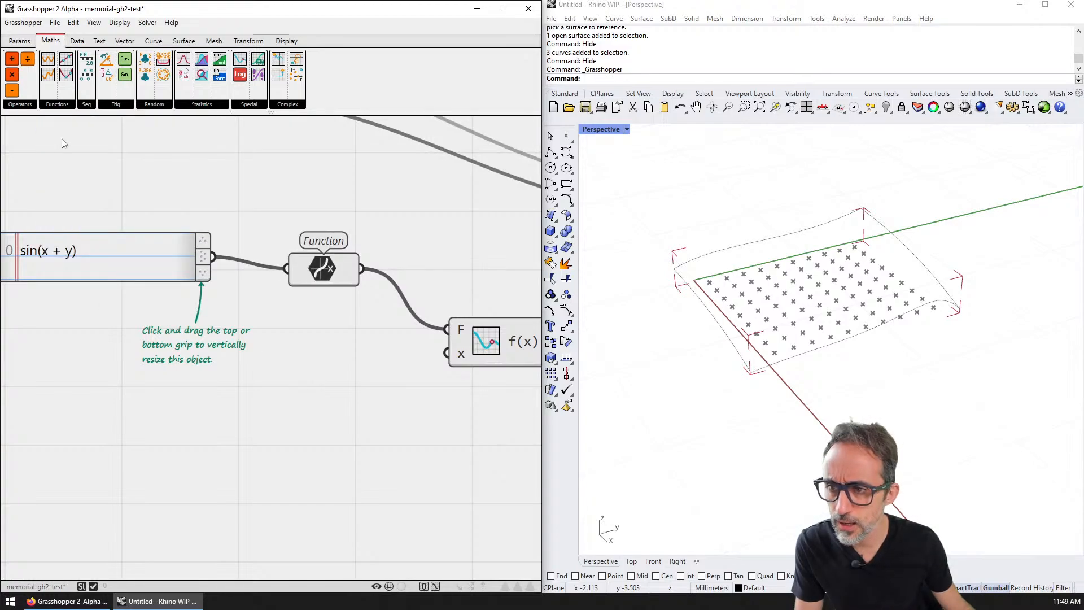
- Try a Function Chain component below the Function parameter and inspect its f and g inputs and its output
{"action": "mouse_move", "coordinate": [57, 104]}
{"action": "left_click_drag", "start_coordinate": [91, 252], "coordinate": [273, 383]}
{"action": "scroll", "coordinate": [283, 428], "scroll_direction": "up", "scroll_amount": 3}
{"action": "scroll", "coordinate": [283, 428], "scroll_direction": "down", "scroll_amount": 2}
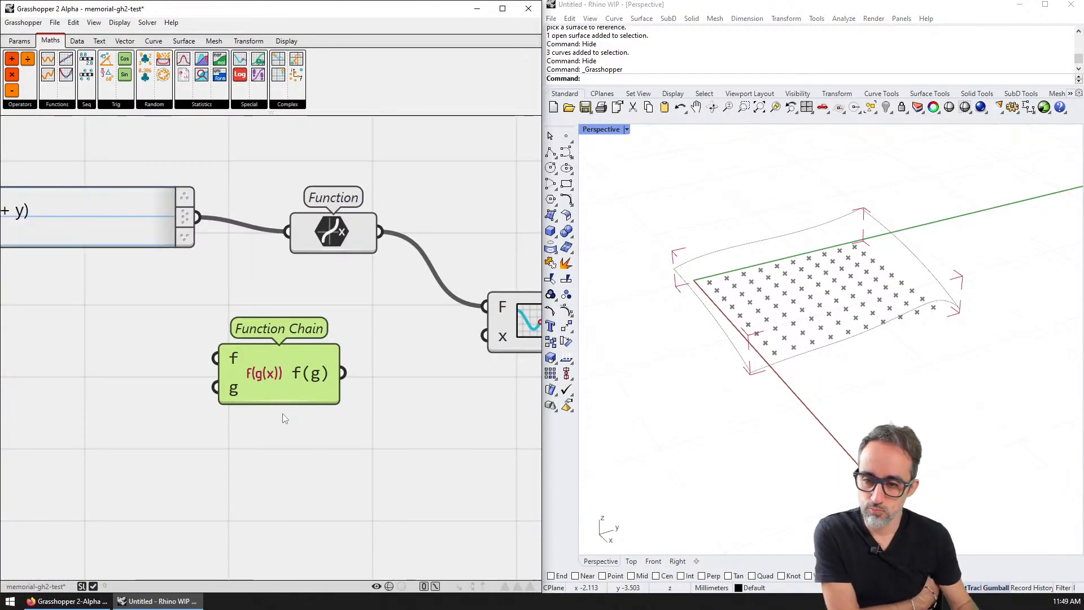
{"action": "mouse_move", "coordinate": [233, 362]}
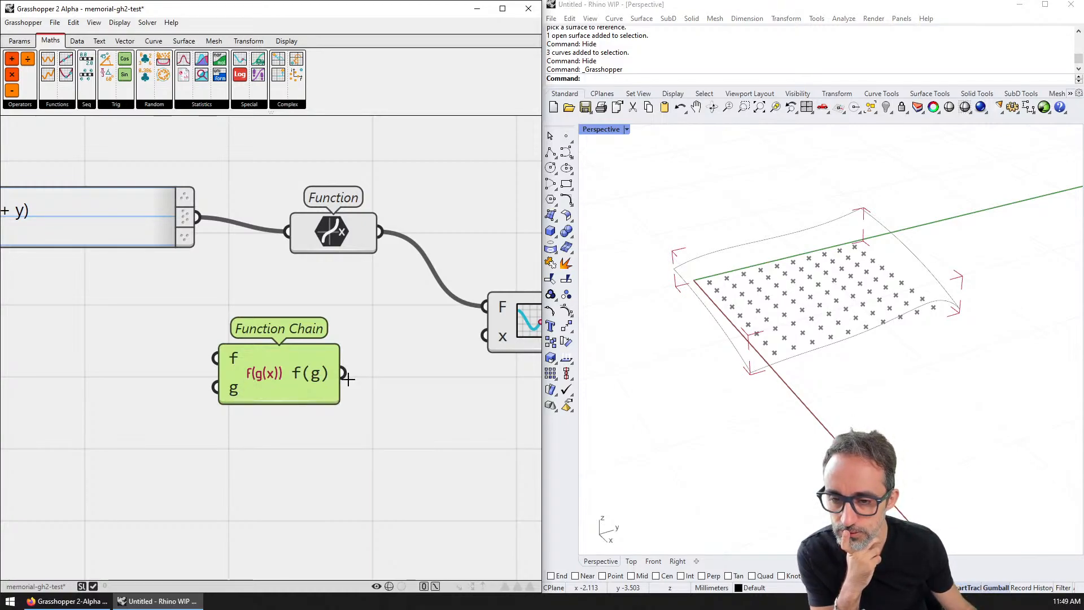
{"action": "mouse_move", "coordinate": [321, 375]}
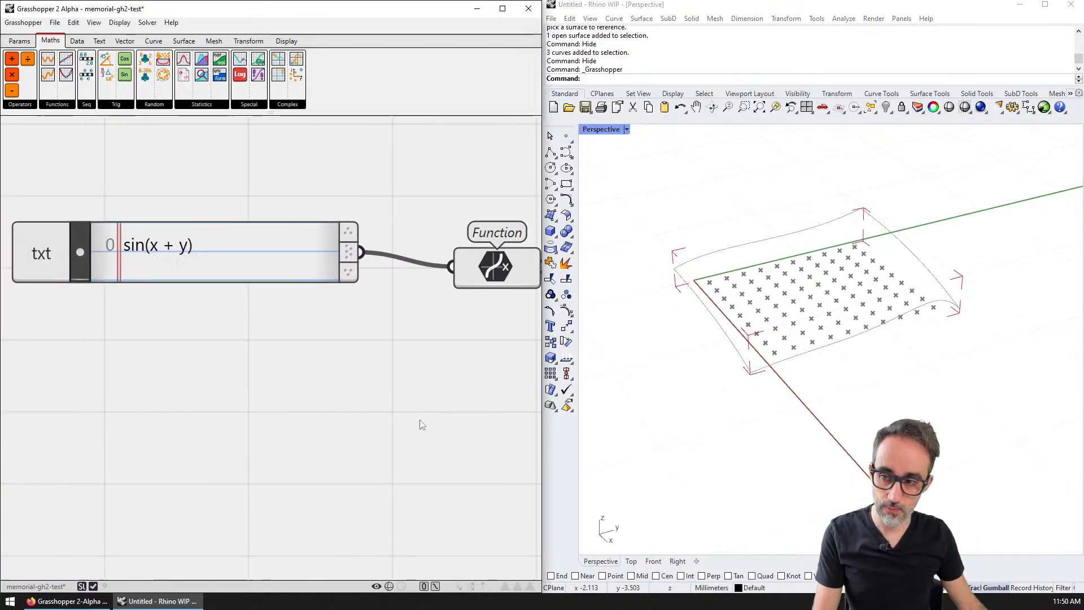
- Change the Text Input's expression to a * sin(cx*x + cy*y)
{"action": "scroll", "coordinate": [446, 395], "scroll_direction": "down", "scroll_amount": 2}
{"action": "left_click", "coordinate": [214, 278]}
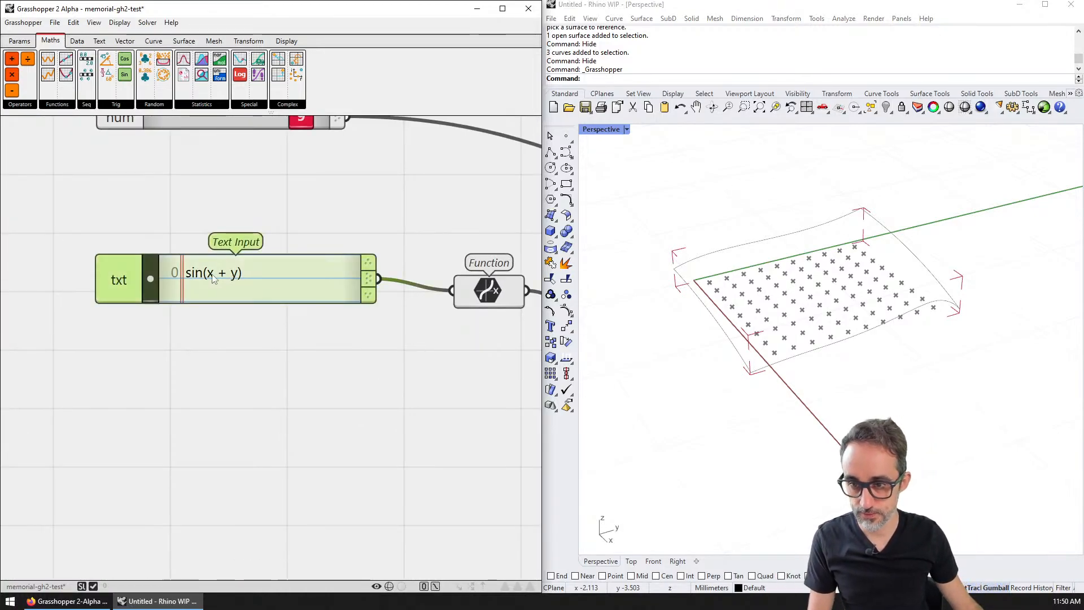
{"action": "scroll", "coordinate": [213, 279], "scroll_direction": "up", "scroll_amount": 2}
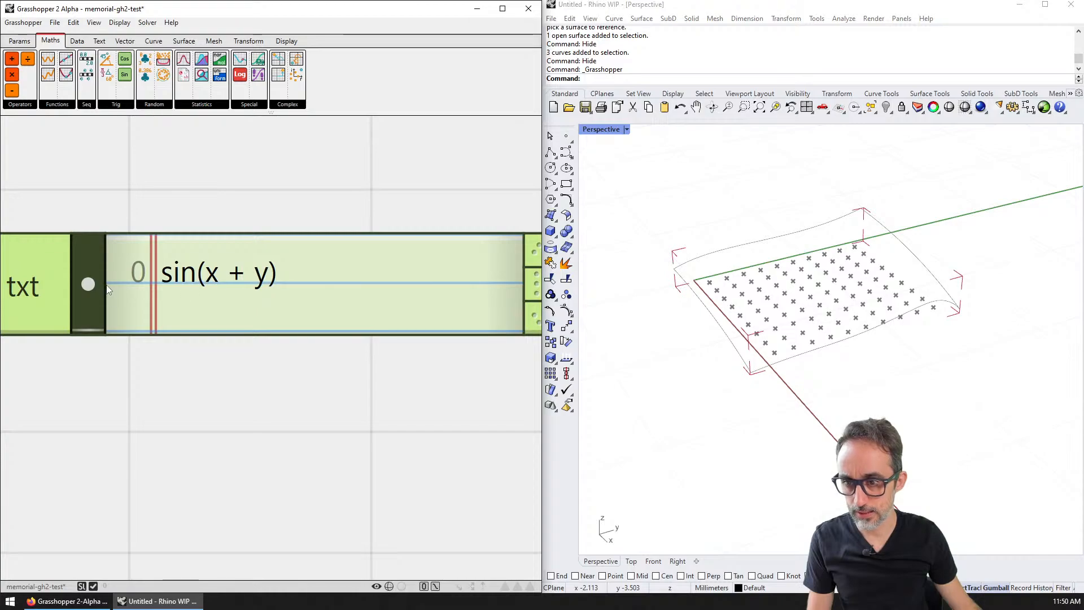
{"action": "double_click", "coordinate": [398, 289]}
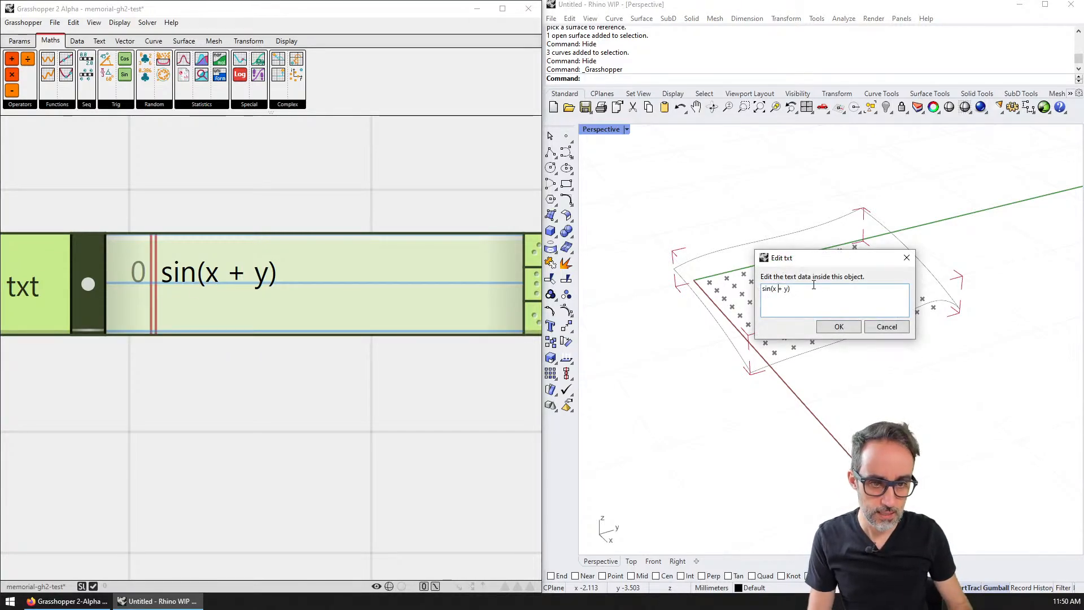
{"action": "type", "text": "a"}
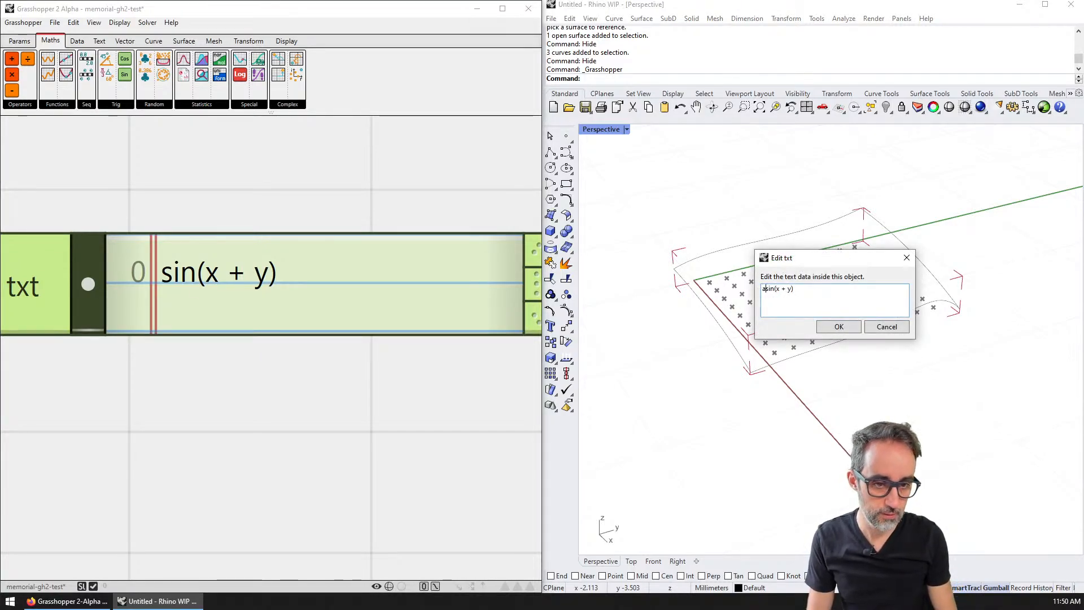
{"action": "key", "text": "BackSpace"}
{"action": "type", "text": "a *"}
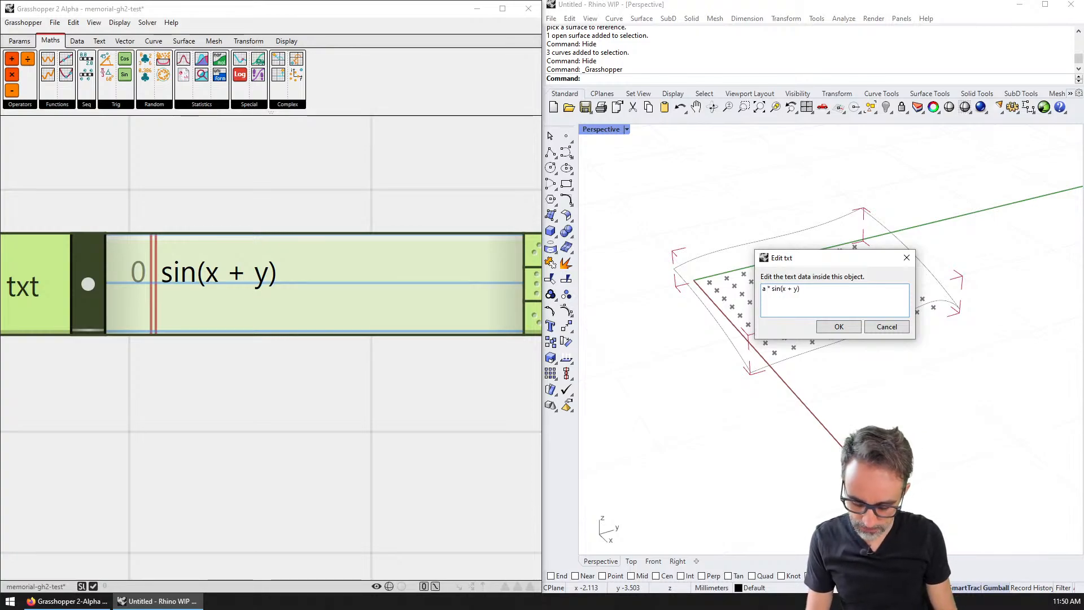
{"action": "left_click", "coordinate": [783, 289]}
{"action": "type", "text": "cx*x + c"}
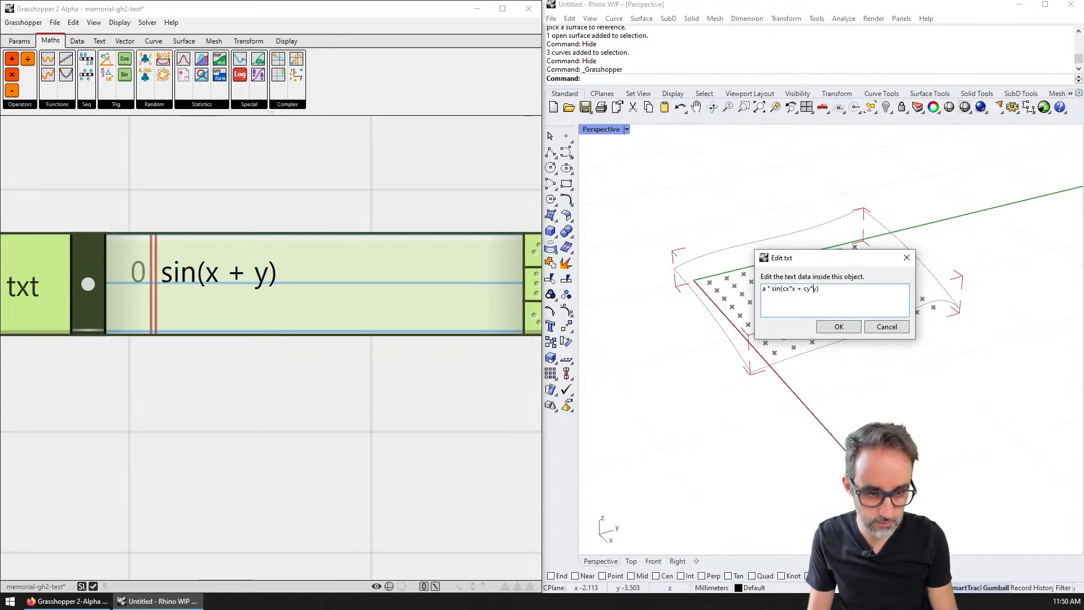
{"action": "type", "text": "y*"}
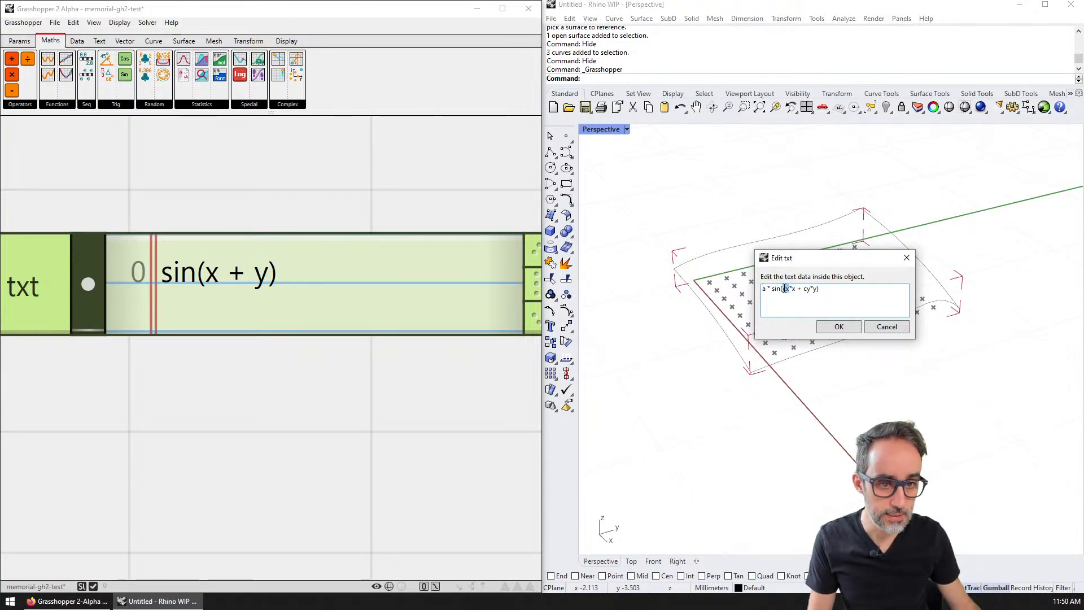
{"action": "double_click", "coordinate": [764, 289]}
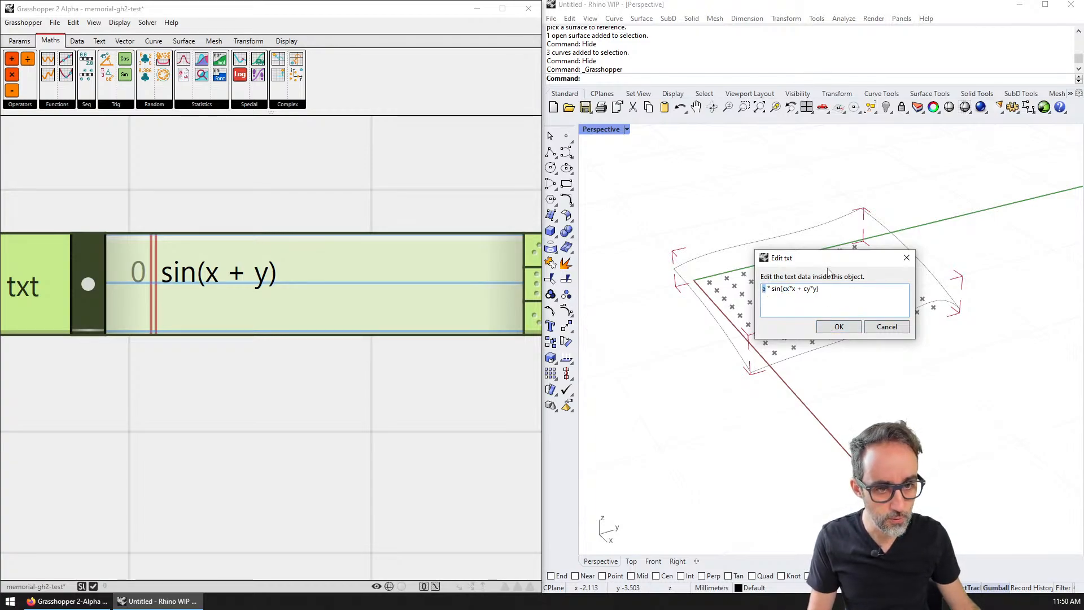
{"action": "left_click_drag", "start_coordinate": [829, 261], "coordinate": [801, 258]}
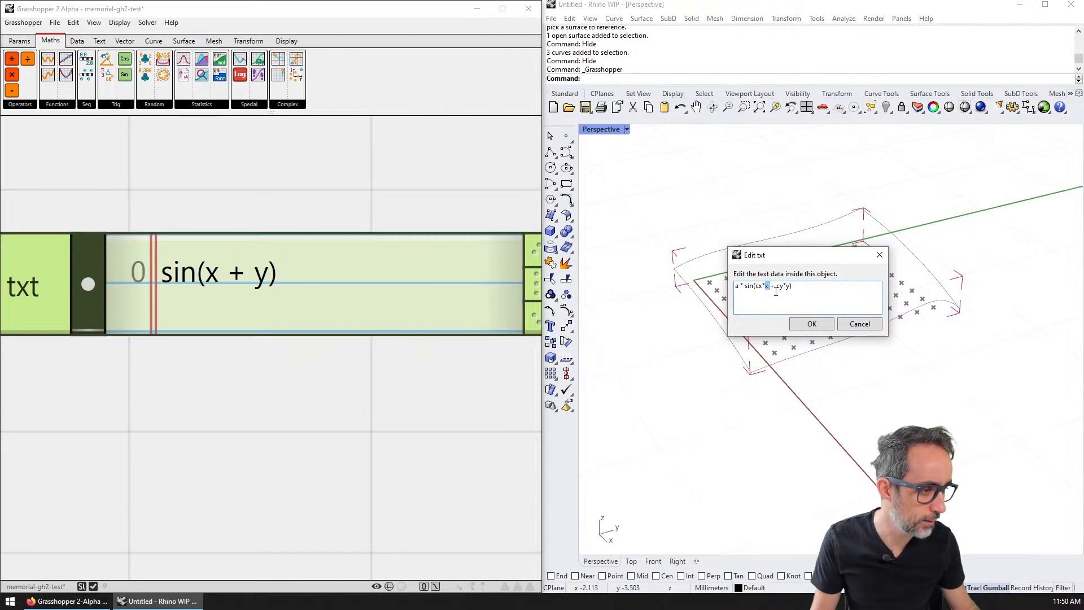
{"action": "left_click", "coordinate": [811, 327]}
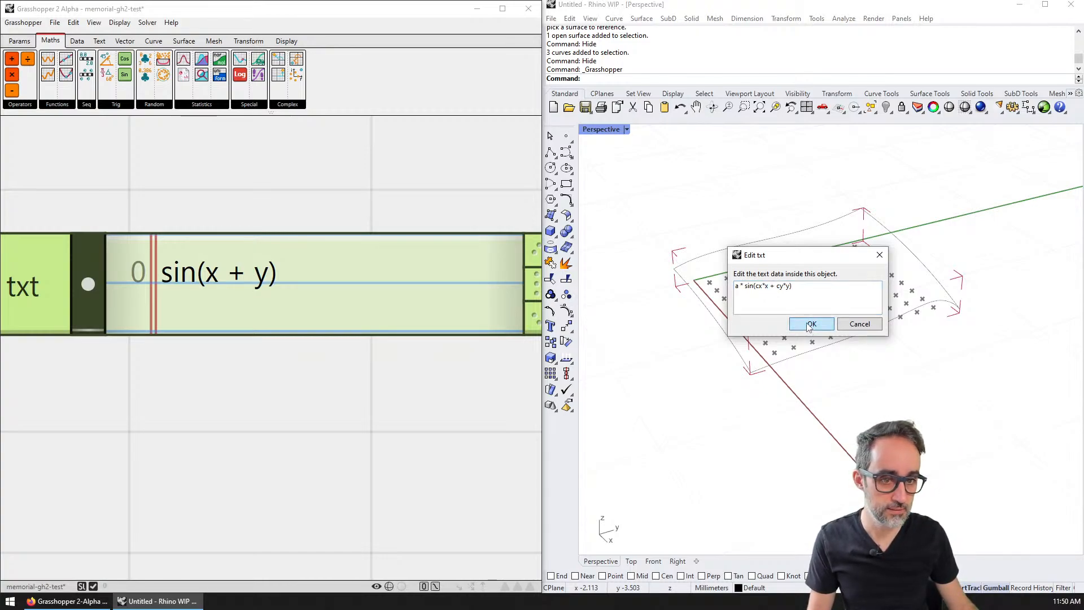
- Switch to the Grasshopper 1 window and keep it open beside the Grasshopper 2 canvas for comparison
{"action": "scroll", "coordinate": [368, 362], "scroll_direction": "down", "scroll_amount": 3}
{"action": "right_click_drag", "start_coordinate": [367, 362], "coordinate": [263, 336]}
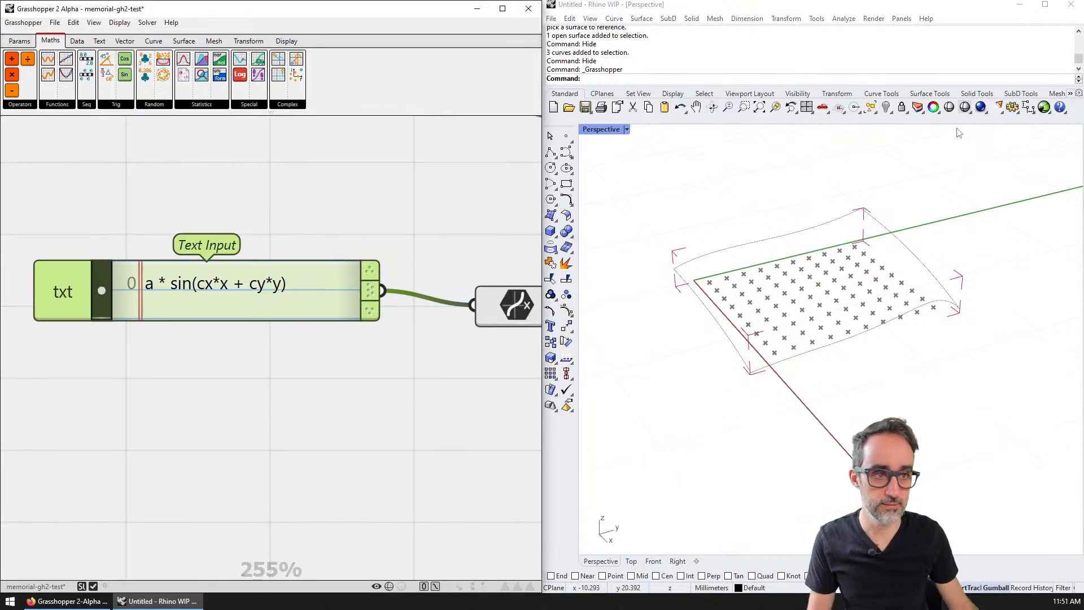
{"action": "left_click", "coordinate": [1044, 109]}
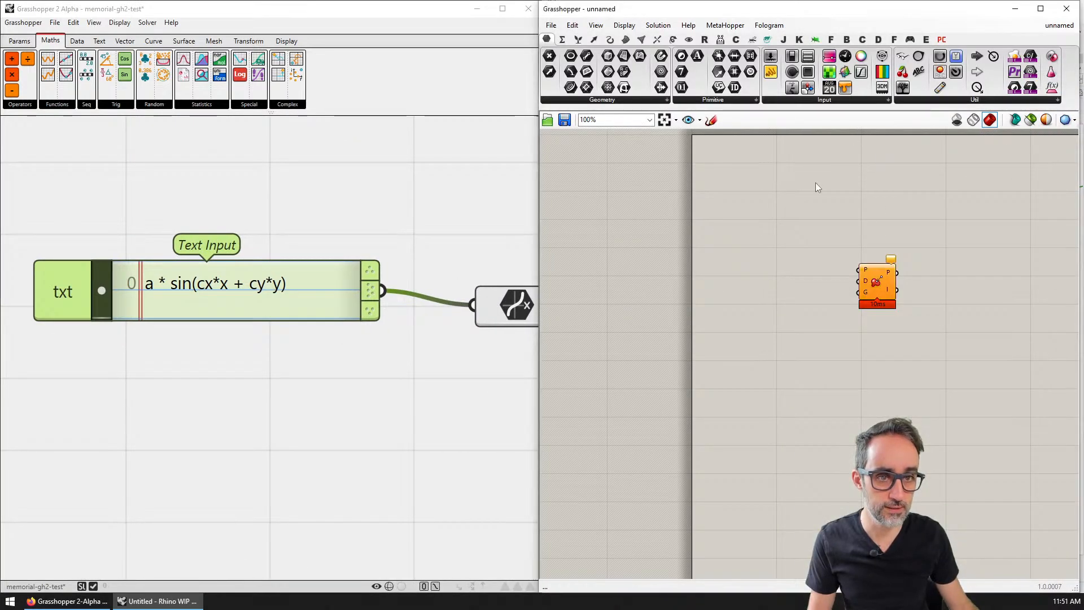
{"action": "right_click_drag", "start_coordinate": [339, 191], "coordinate": [332, 203]}
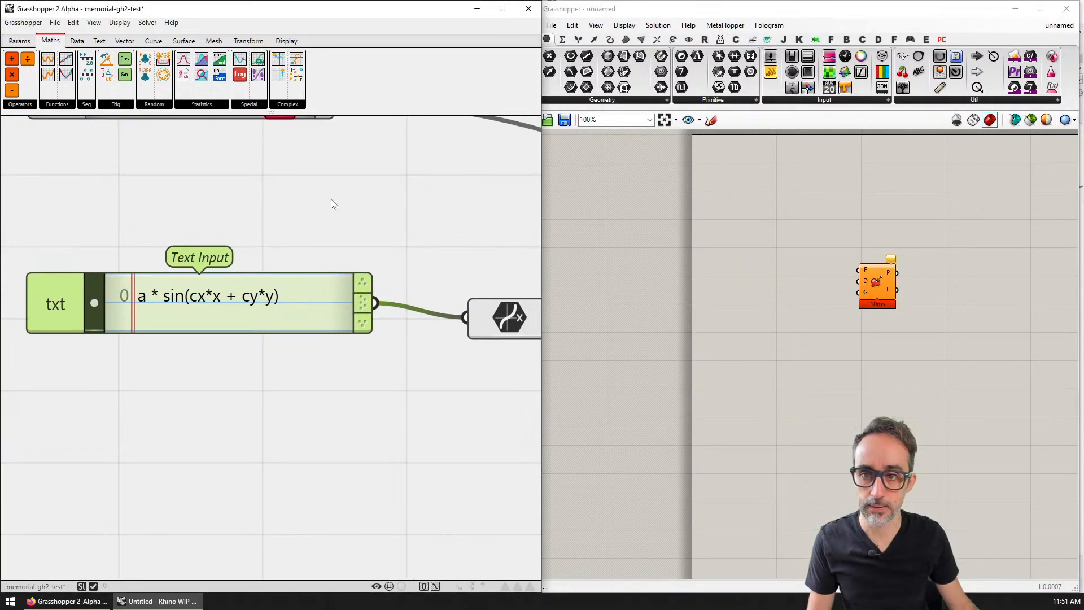
- Look through the Grasshopper 1 component categories for the point projection component, ending with the Point group under Vector
{"action": "left_click", "coordinate": [673, 39]}
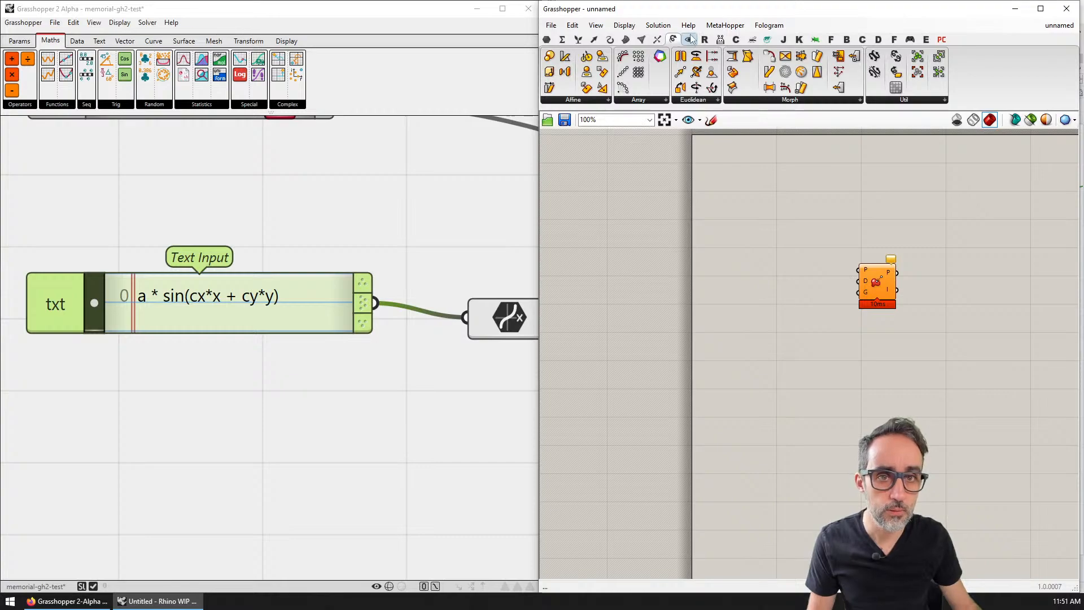
{"action": "left_click", "coordinate": [660, 26]}
{"action": "left_click", "coordinate": [646, 25]}
{"action": "left_click", "coordinate": [644, 39]}
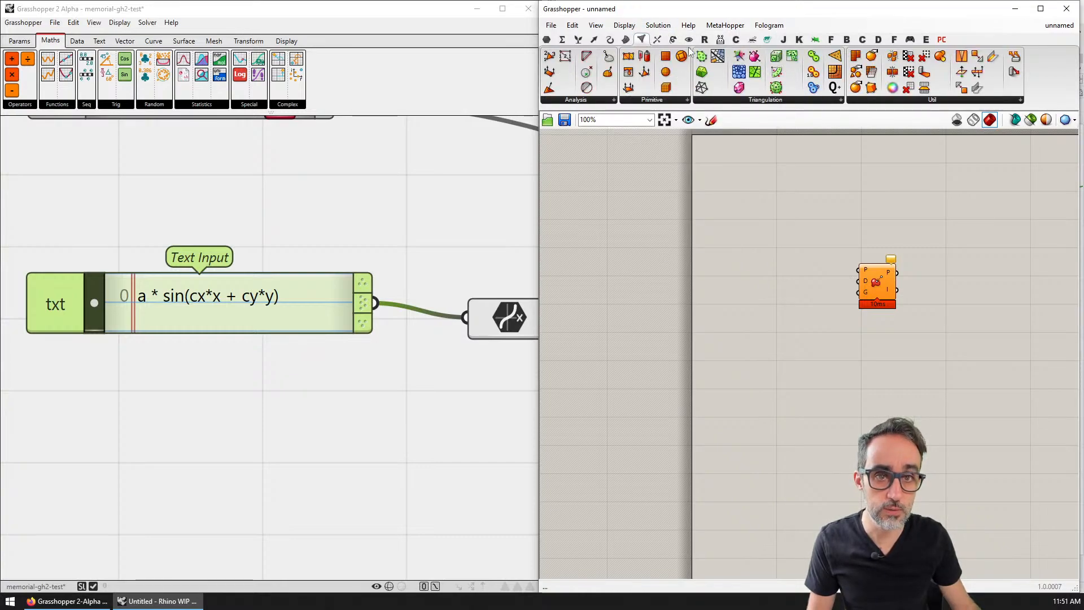
{"action": "left_click", "coordinate": [676, 42]}
{"action": "left_click", "coordinate": [626, 40]}
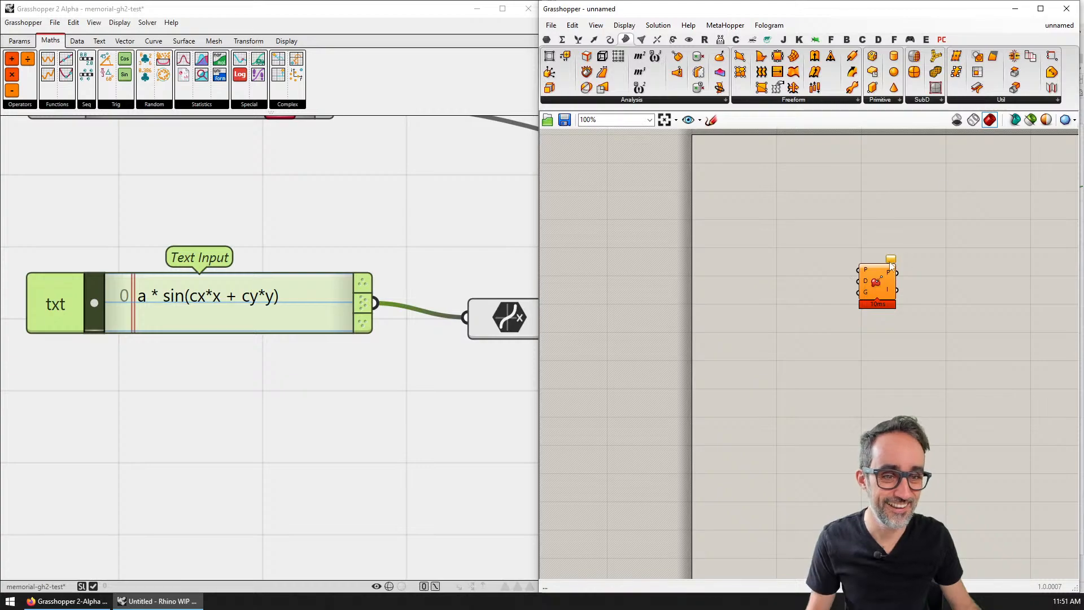
{"action": "left_click", "coordinate": [880, 284]}
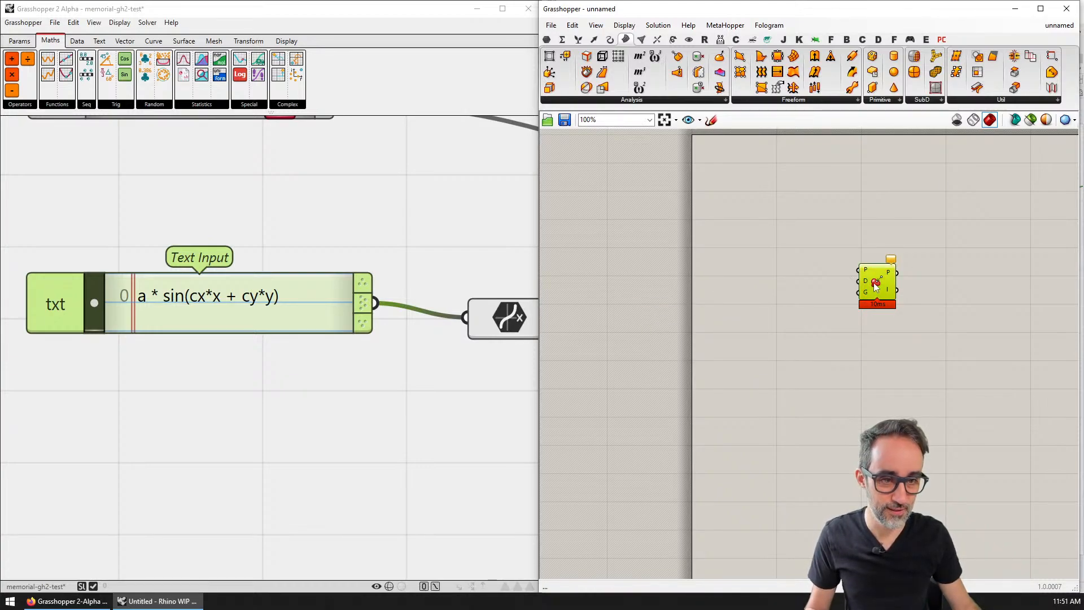
{"action": "left_click", "coordinate": [875, 287]}
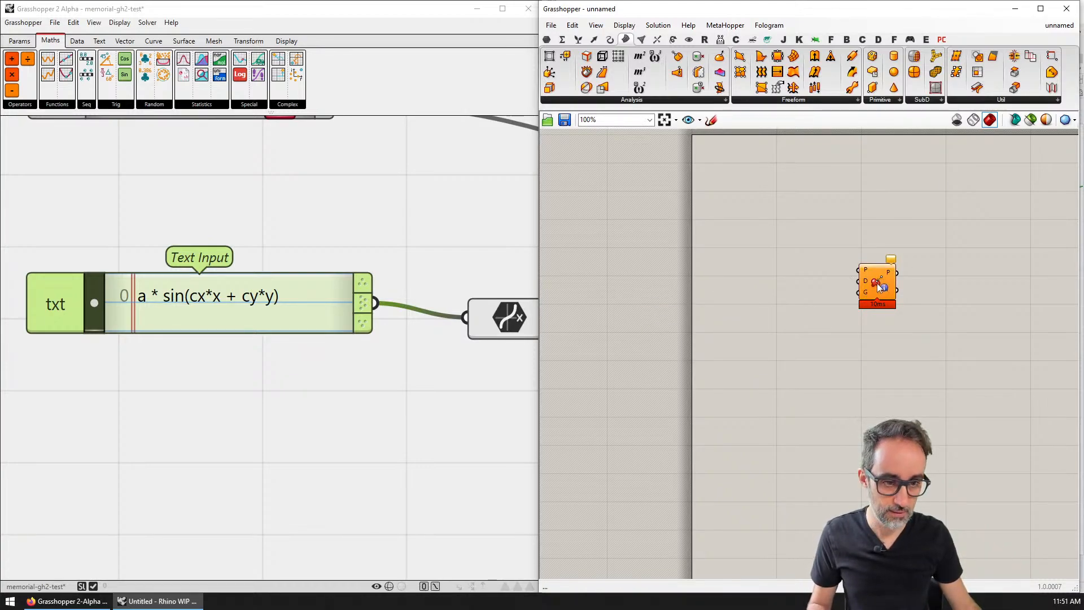
{"action": "left_click", "coordinate": [593, 39]}
{"action": "left_click", "coordinate": [935, 101]}
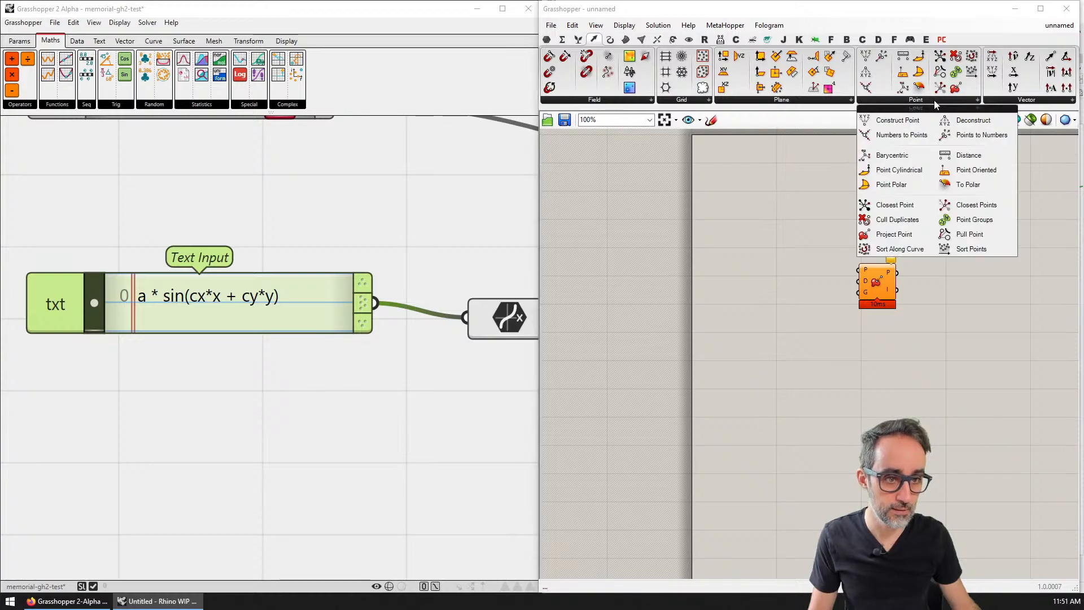
- Try to bring Grasshopper 1's Project Point component onto the Grasshopper 2 canvas twice, and delete the lower Text Input it produces
{"action": "left_click_drag", "start_coordinate": [824, 233], "coordinate": [332, 204]}
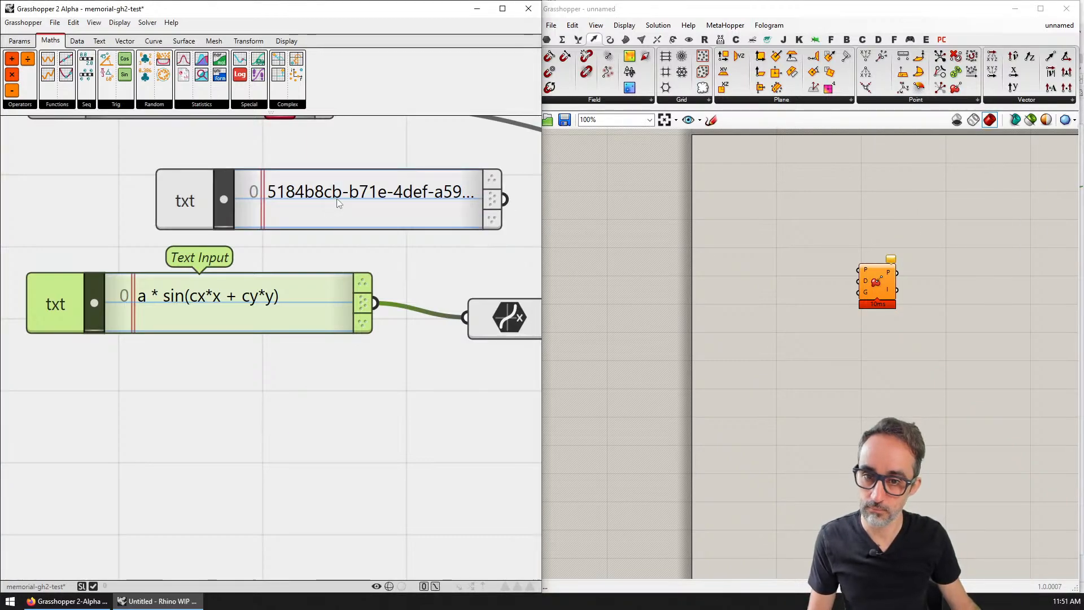
{"action": "left_click", "coordinate": [946, 100]}
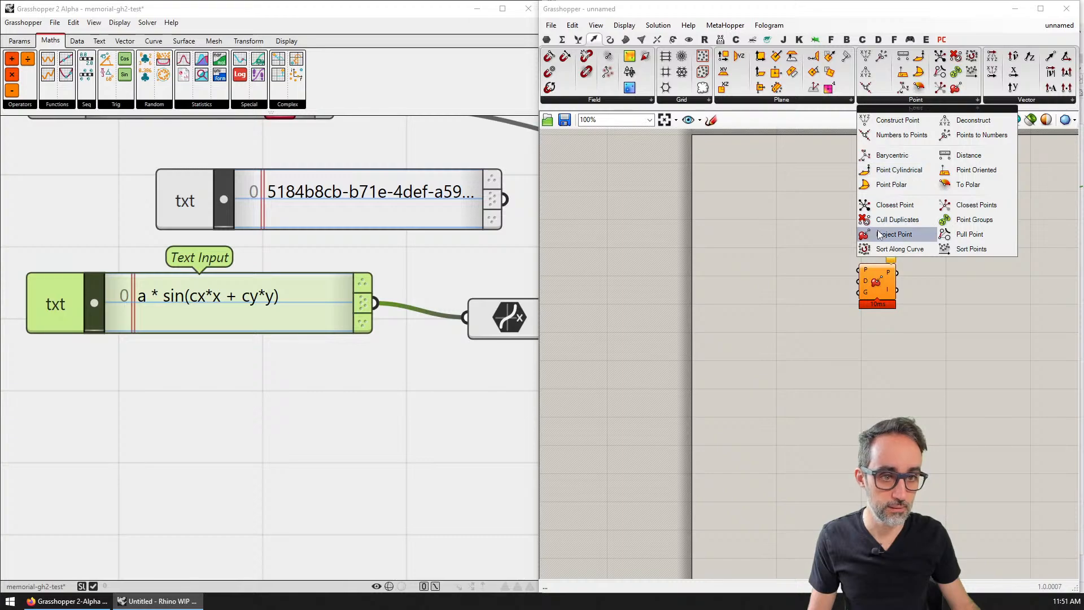
{"action": "left_click_drag", "start_coordinate": [902, 213], "coordinate": [283, 390]}
{"action": "scroll", "coordinate": [289, 341], "scroll_direction": "down", "scroll_amount": 4}
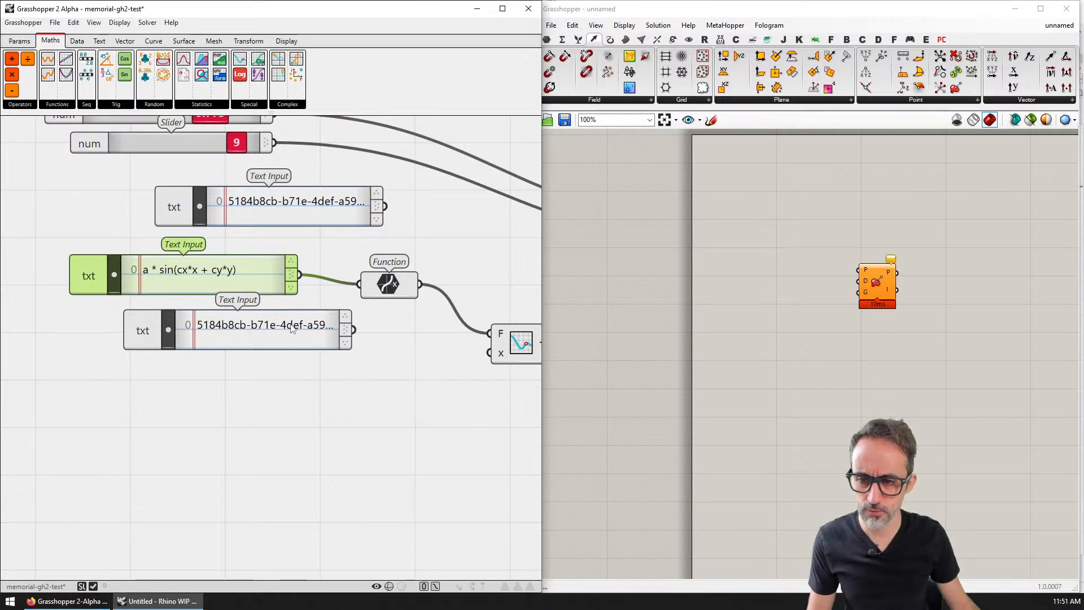
{"action": "left_click_drag", "start_coordinate": [290, 334], "coordinate": [319, 374]}
{"action": "key", "text": "Delete"}
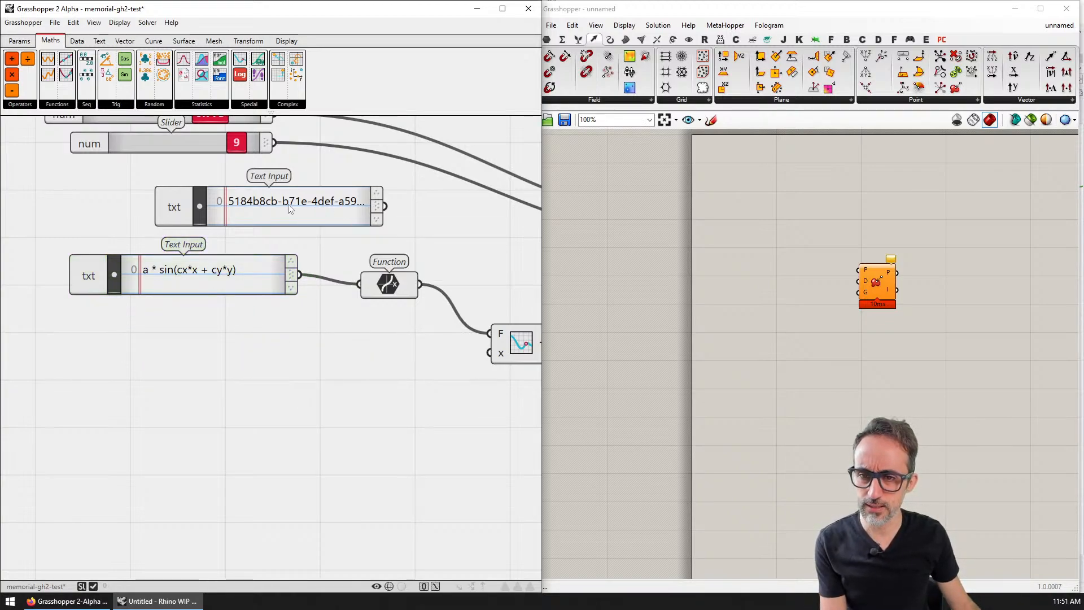
- Widen the remaining identifier Text Input above the expression to read its full content, and delete it
{"action": "left_click_drag", "start_coordinate": [384, 206], "coordinate": [458, 206]}
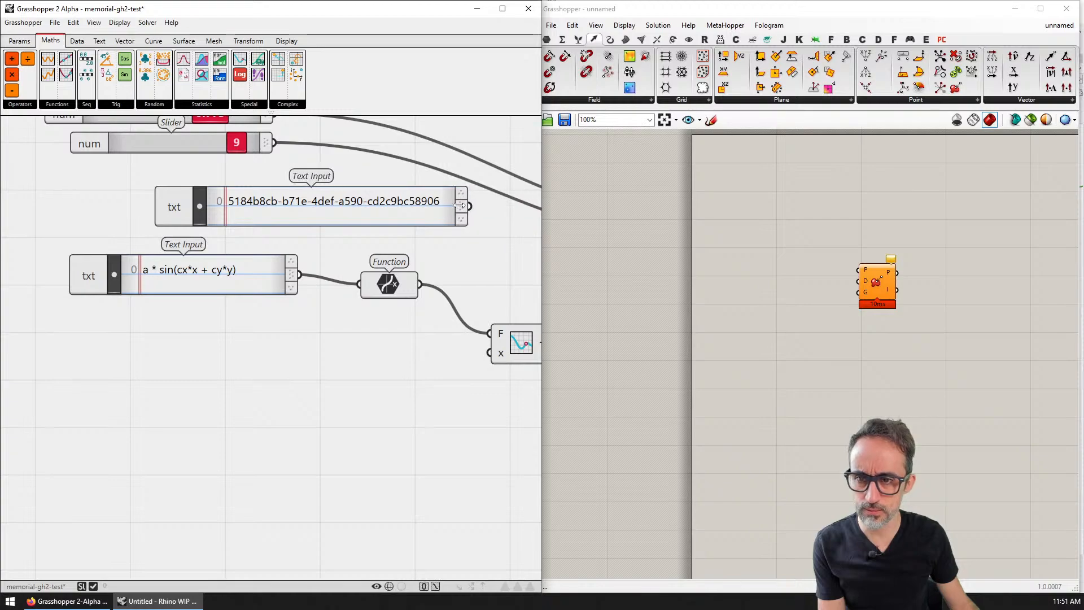
{"action": "left_click", "coordinate": [459, 206]}
{"action": "key", "text": "Delete"}
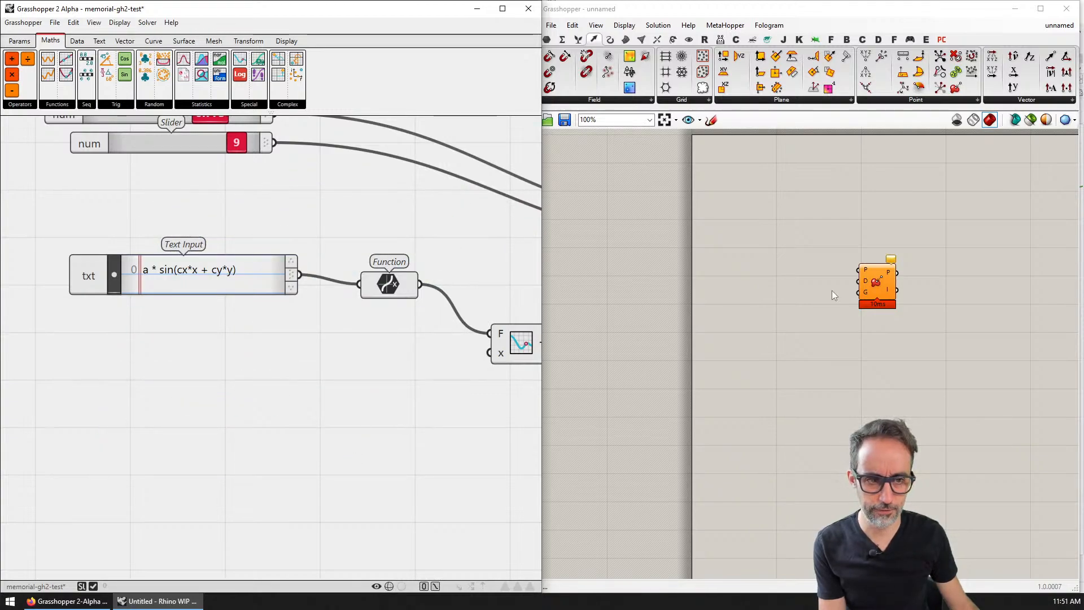
- Try to bring a different Grasshopper 1 Point component onto the Grasshopper 2 canvas, above the Evaluate Function component
{"action": "left_click", "coordinate": [876, 279]}
{"action": "right_click_drag", "start_coordinate": [422, 218], "coordinate": [365, 296]}
{"action": "scroll", "coordinate": [391, 265], "scroll_direction": "down", "scroll_amount": 2}
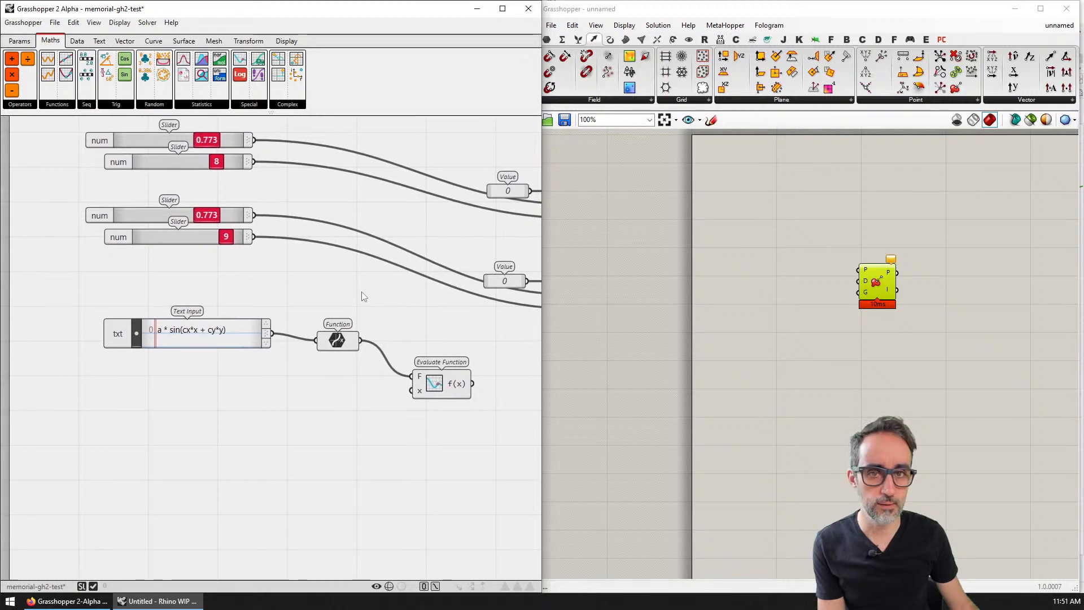
{"action": "left_click", "coordinate": [706, 201]}
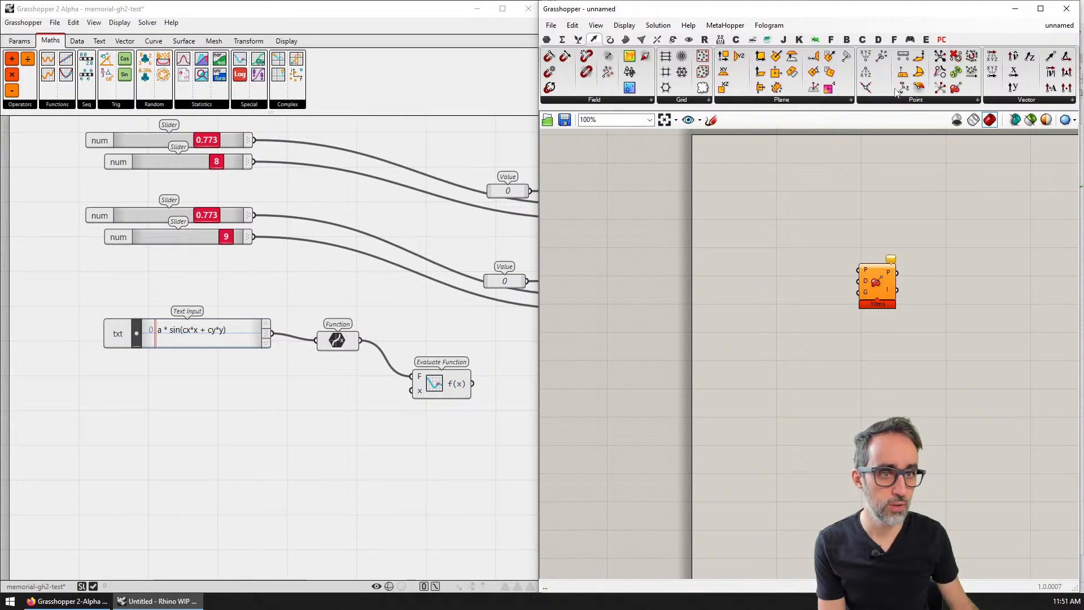
{"action": "left_click", "coordinate": [445, 293]}
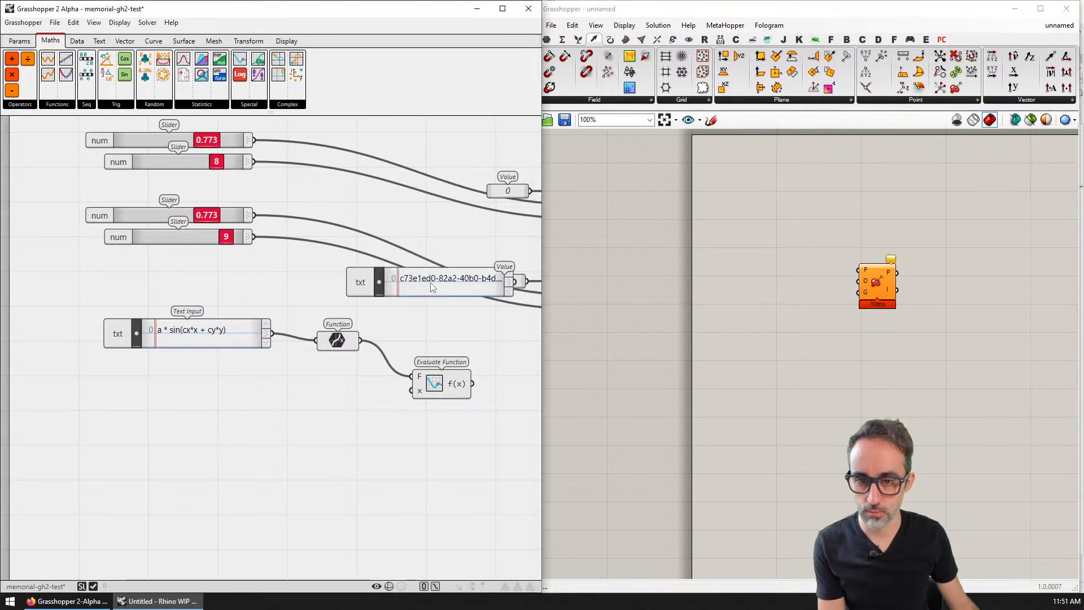
- Reposition Project Point on the Grasshopper 1 canvas and lower the Grasshopper 2 Text Input and Function to line up with Evaluate Function
{"action": "left_click_drag", "start_coordinate": [870, 287], "coordinate": [727, 319]}
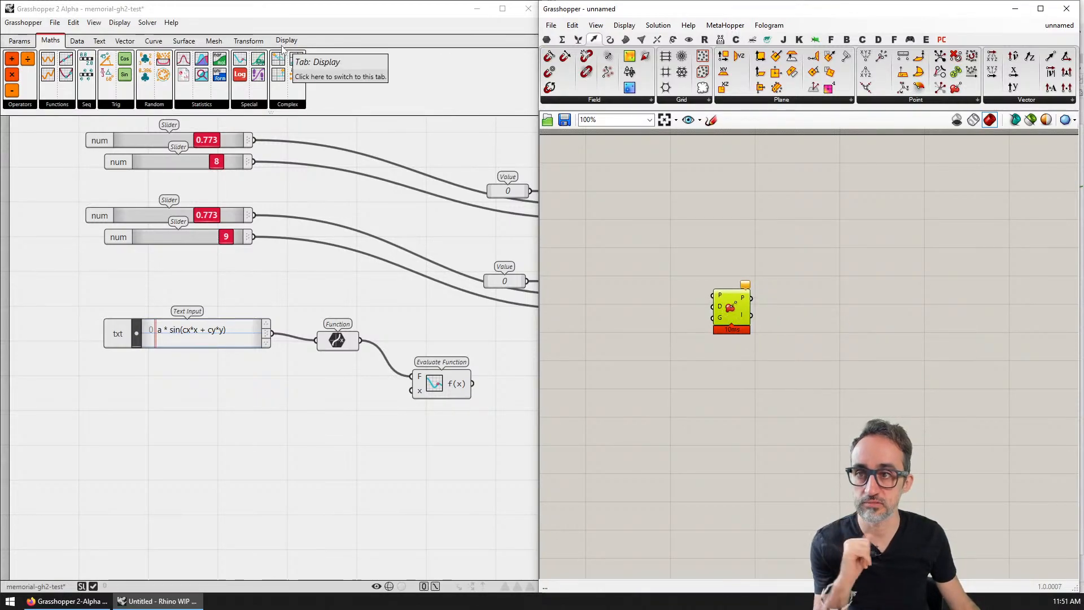
{"action": "left_click_drag", "start_coordinate": [361, 300], "coordinate": [240, 380]}
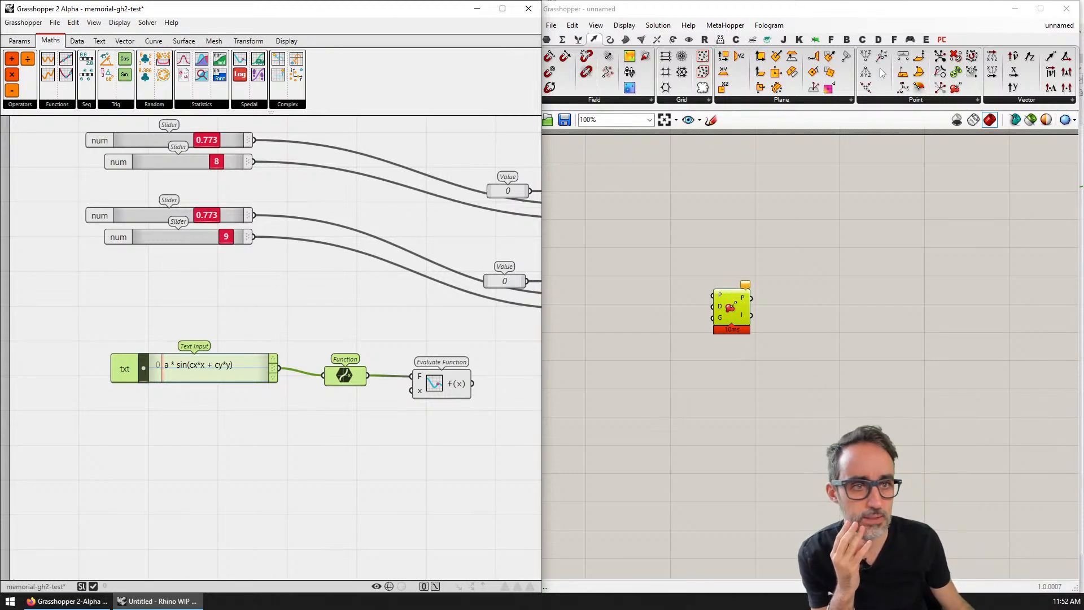
- Try bringing Project Point from Grasshopper 1 above the expression Text Input once more, and delete the resulting identifier Text Input
{"action": "left_click_drag", "start_coordinate": [956, 88], "coordinate": [225, 307]}
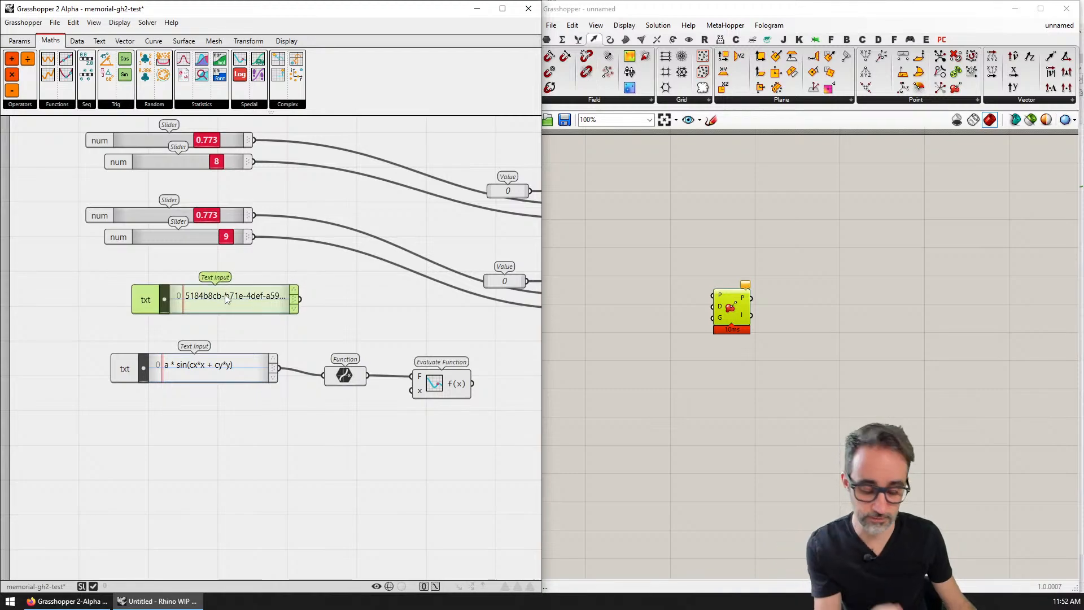
{"action": "key", "text": "Delete"}
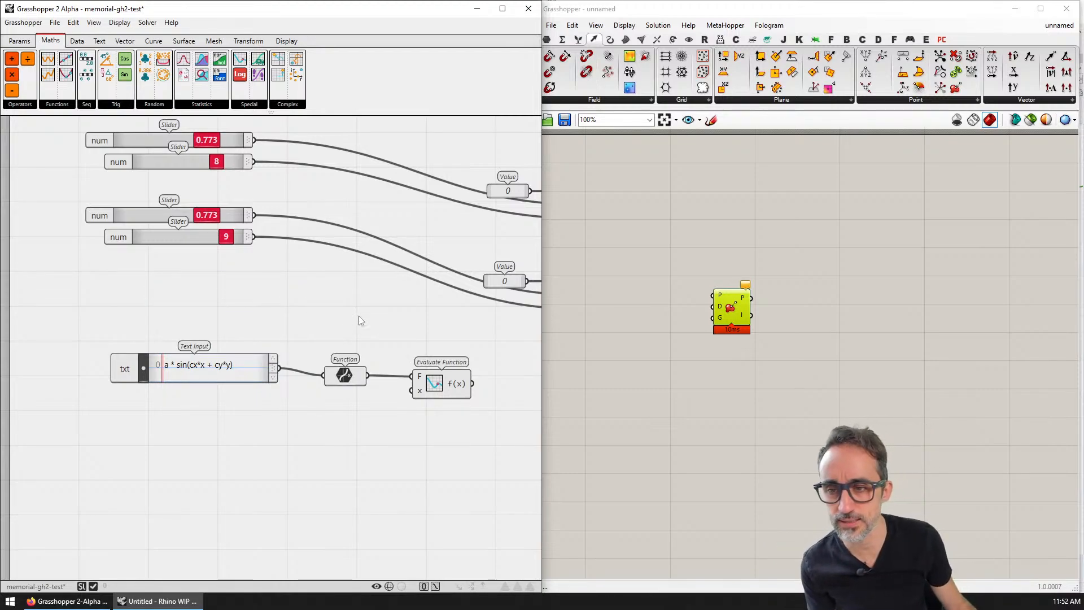
- Try a Slider named amplitude below the expression Text Input, and delete it again
{"action": "right_click_drag", "start_coordinate": [368, 337], "coordinate": [397, 271]}
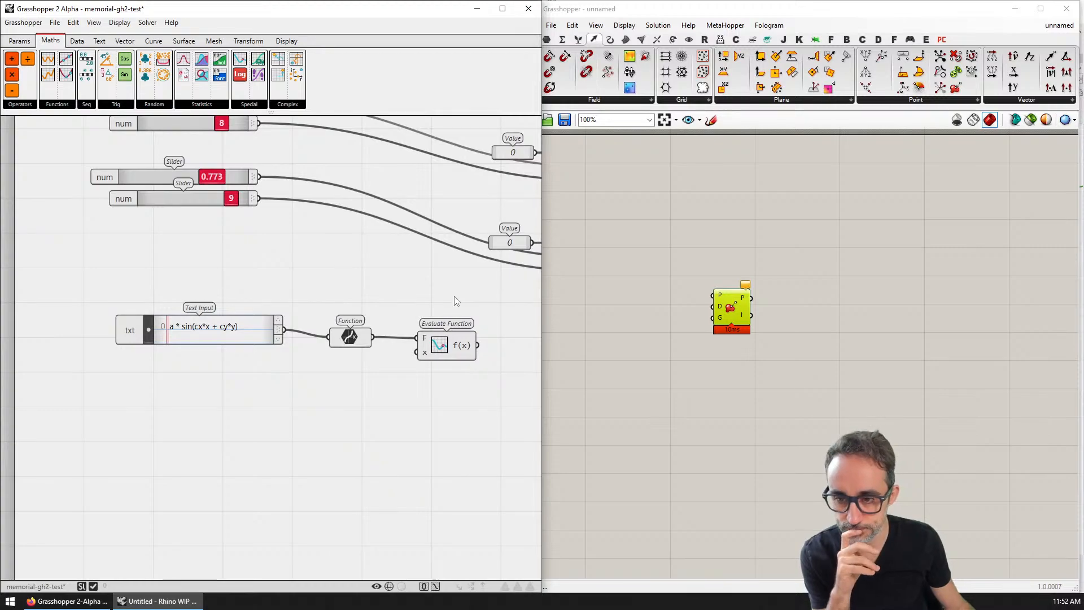
{"action": "double_click", "coordinate": [193, 401]}
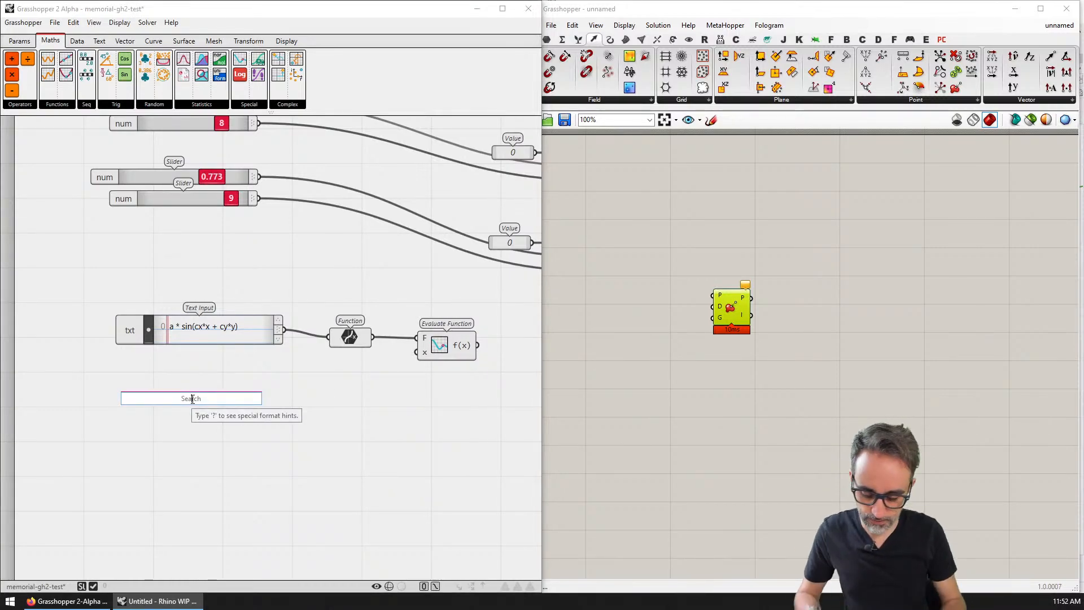
{"action": "type", "text": "slider"}
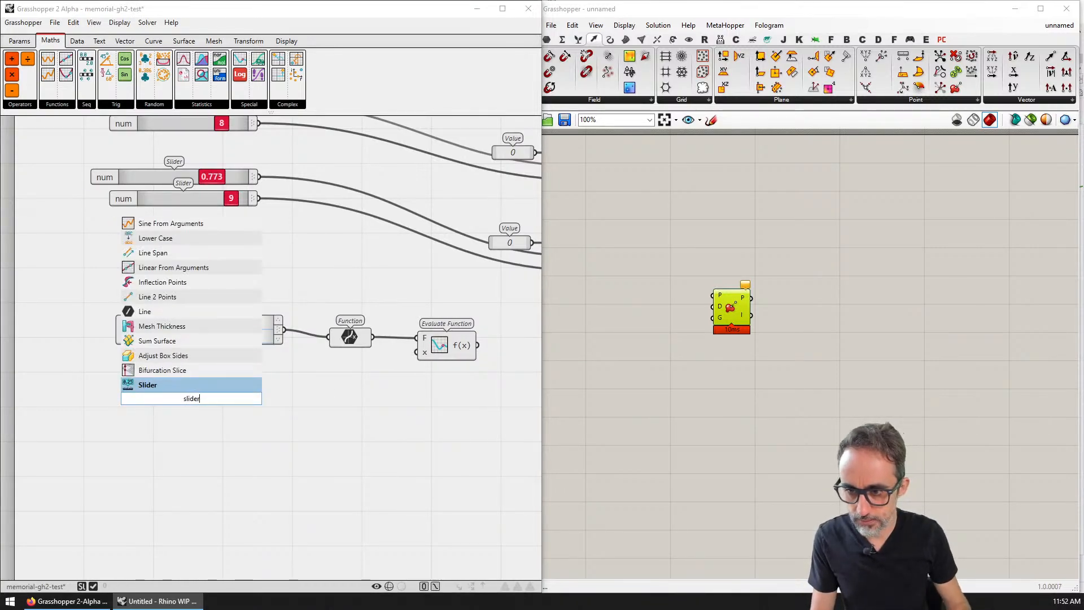
{"action": "key", "text": "Return"}
{"action": "right_click", "coordinate": [134, 400]}
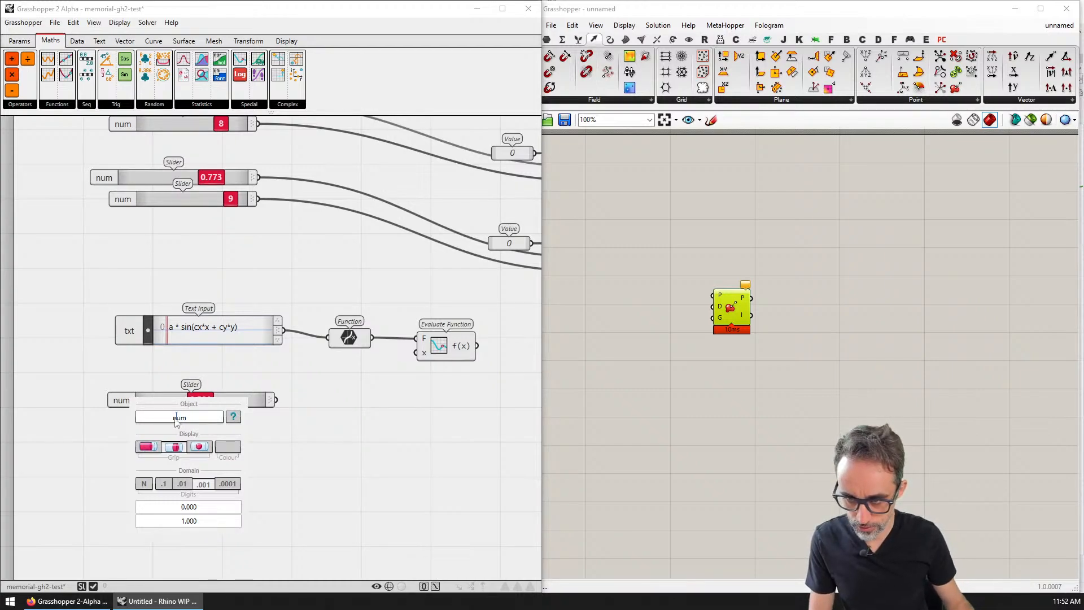
{"action": "left_click_drag", "start_coordinate": [189, 422], "coordinate": [163, 423]}
{"action": "type", "text": "amplitude"}
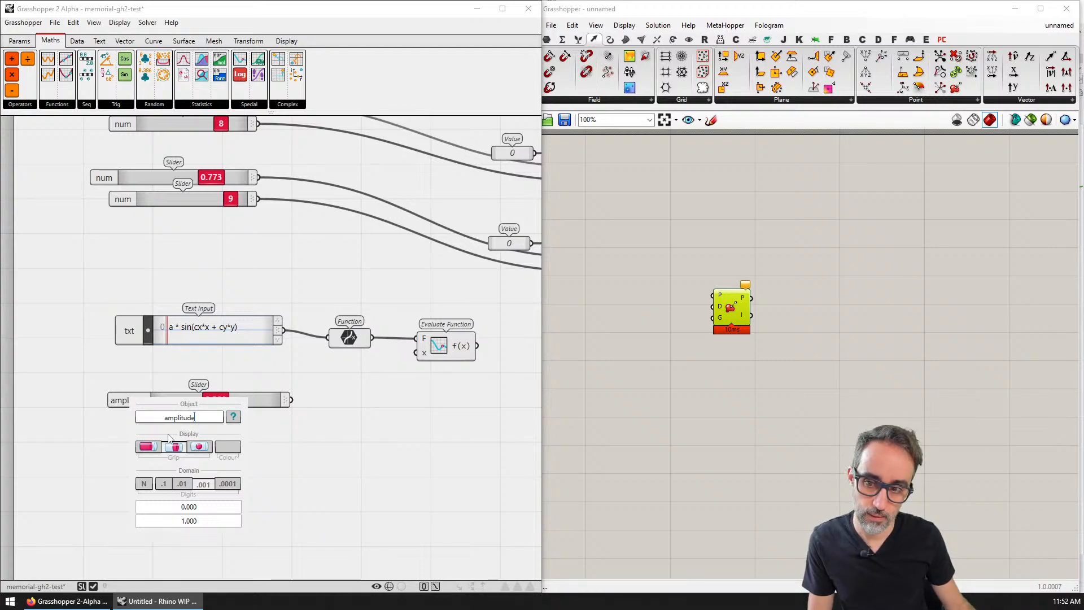
{"action": "key", "text": "Return"}
{"action": "left_click", "coordinate": [263, 397]}
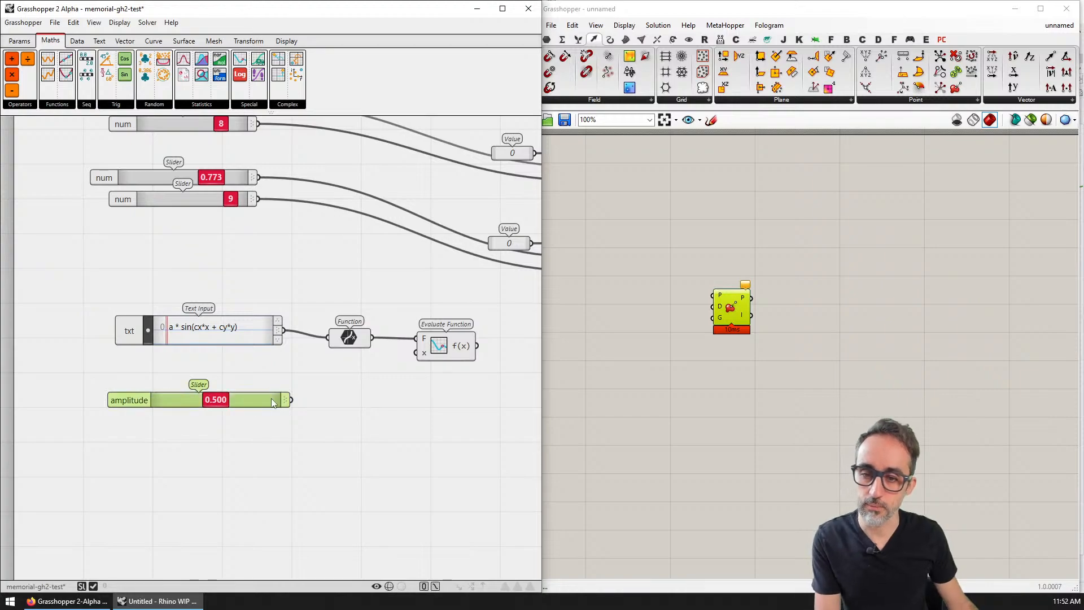
{"action": "key", "text": "Delete"}
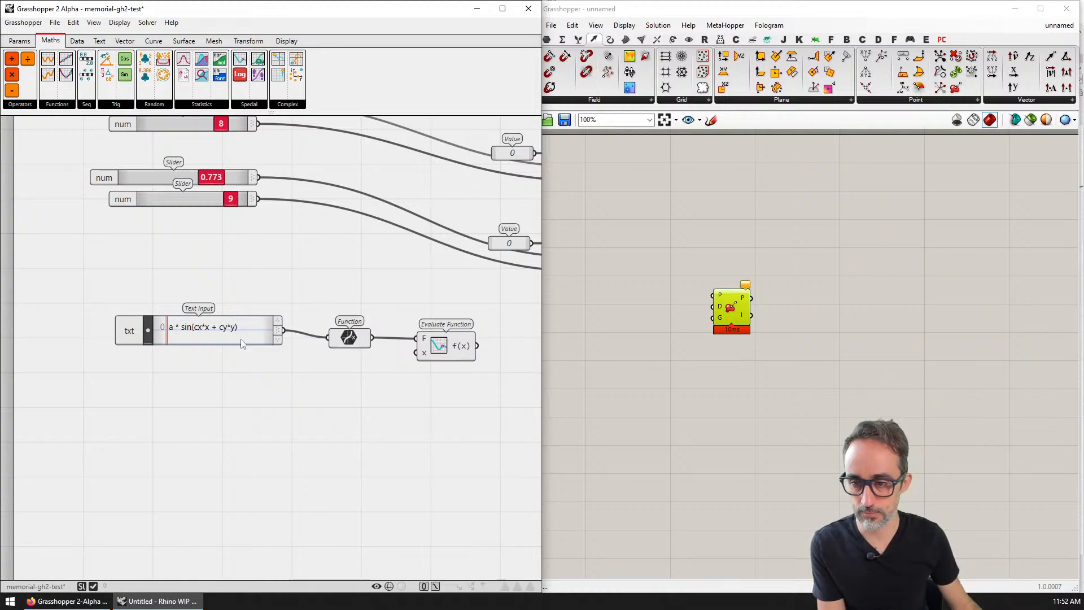
- Shift the expression Text Input slightly up and away from the Function parameter
{"action": "mouse_move", "coordinate": [241, 344]}
{"action": "left_mouse_down"}
{"action": "mouse_move", "coordinate": [239, 381]}
{"action": "mouse_move", "coordinate": [235, 335]}
{"action": "left_mouse_up"}
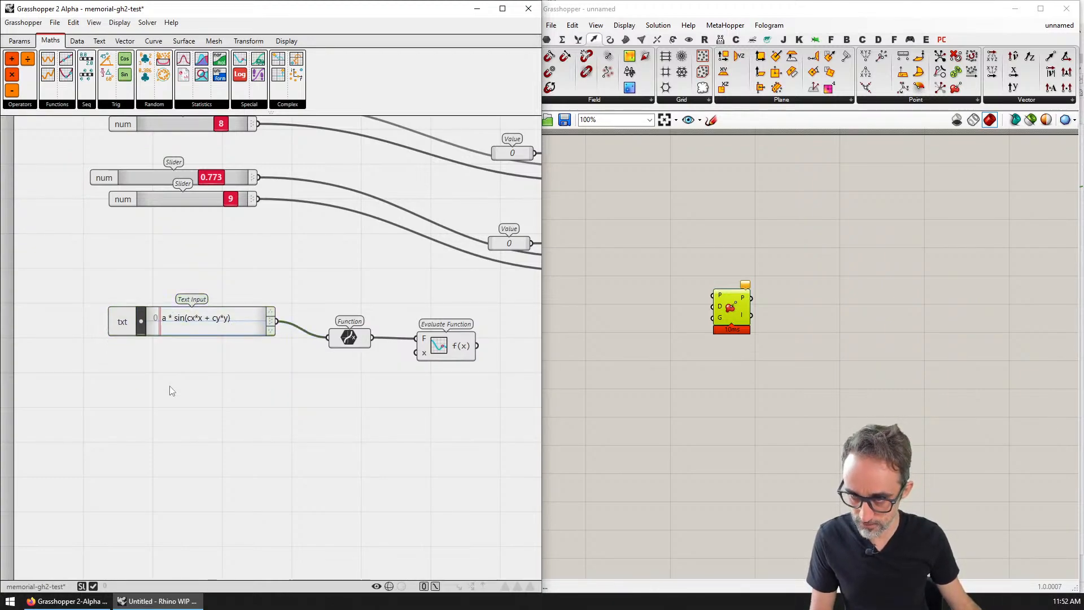
{"action": "double_click", "coordinate": [169, 387]}
{"action": "left_click", "coordinate": [196, 378]}
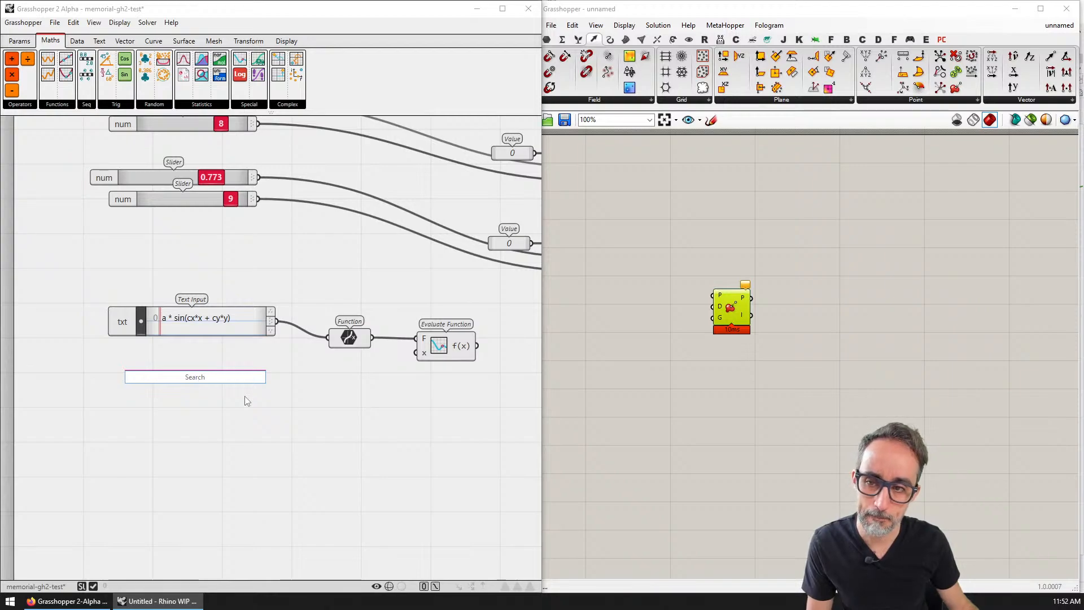
{"action": "key", "text": "Escape"}
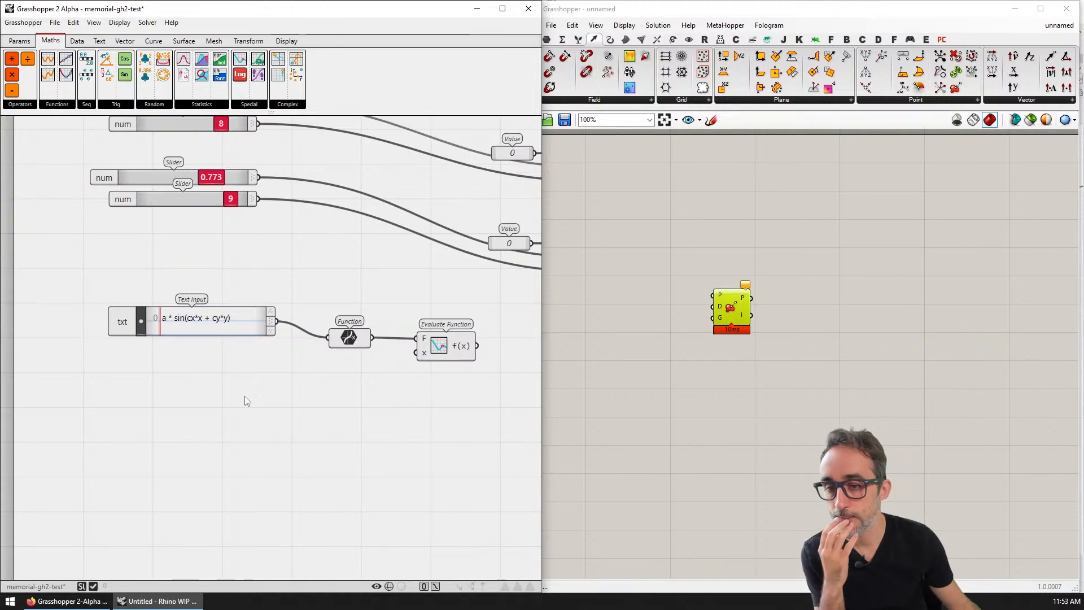
{"action": "double_click", "coordinate": [185, 370]}
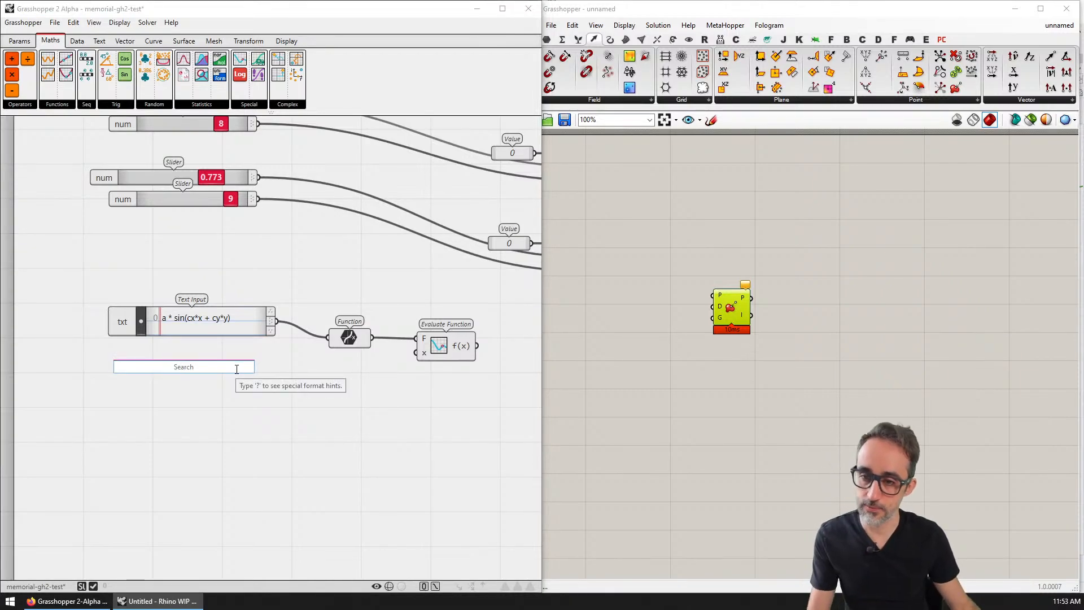
{"action": "right_click_drag", "start_coordinate": [380, 375], "coordinate": [350, 362]}
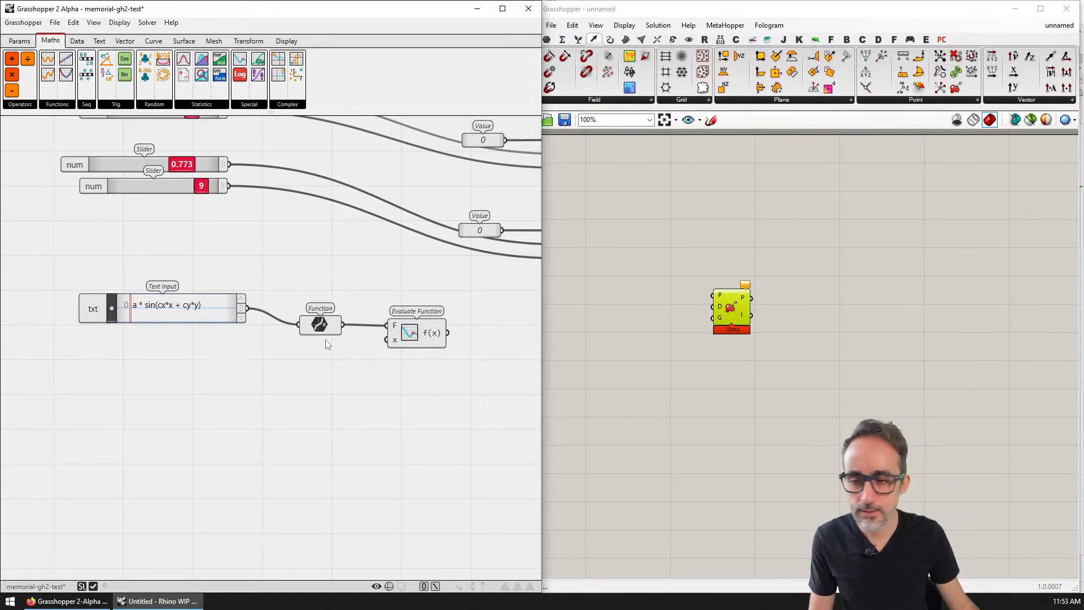
- Add a Slider below the expression Text Input, name it amplitude X, and shift it slightly away from the Evaluate Function component
{"action": "double_click", "coordinate": [175, 358]}
{"action": "type", "text": "slider"}
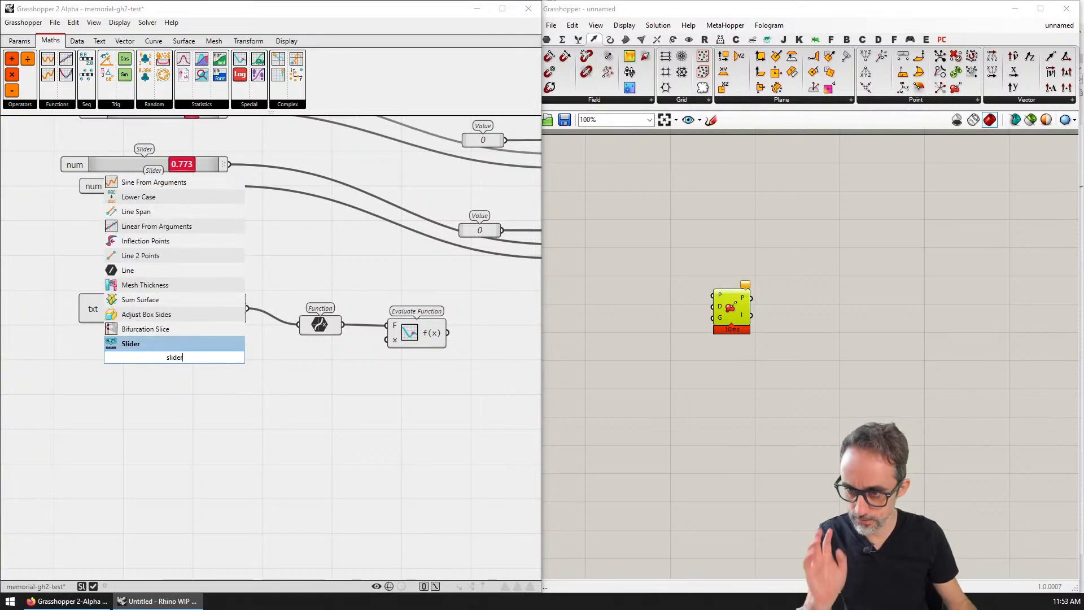
{"action": "key", "text": "Return"}
{"action": "right_click", "coordinate": [131, 357]}
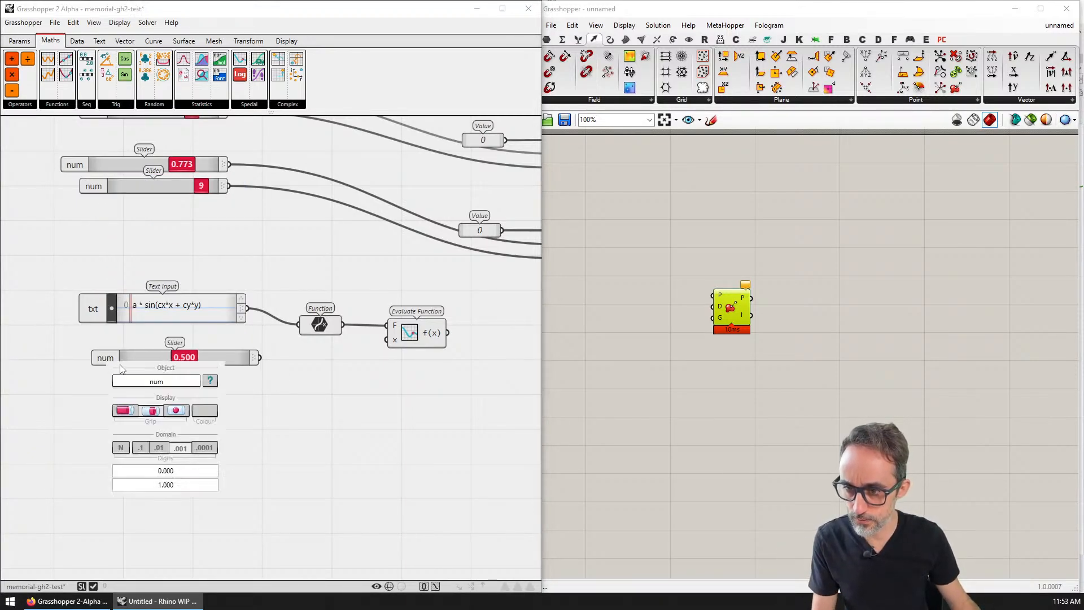
{"action": "double_click", "coordinate": [154, 381]}
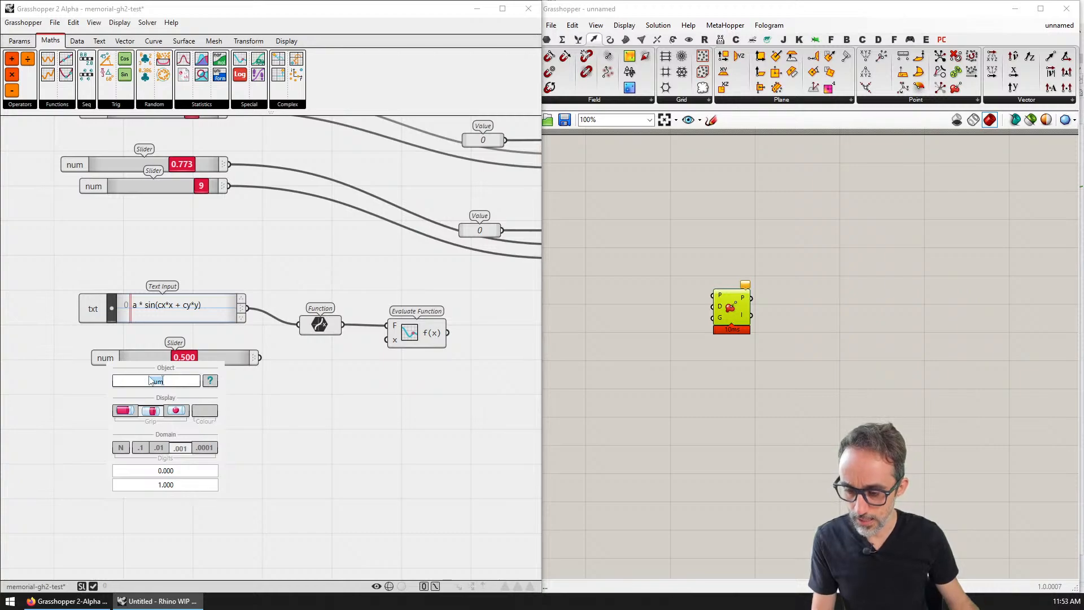
{"action": "type", "text": "amplitude X"}
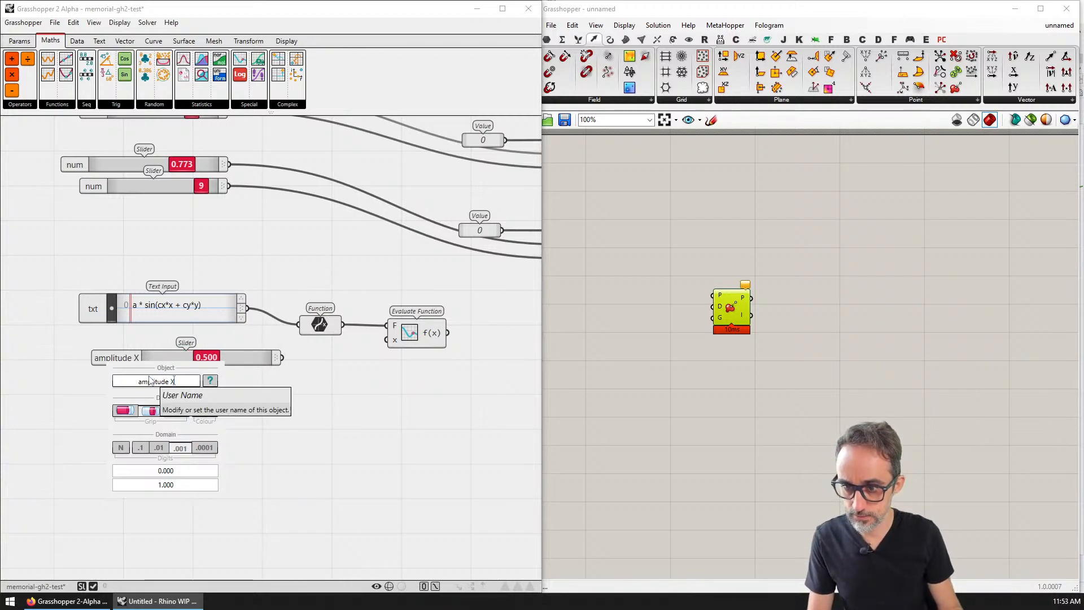
{"action": "left_click_drag", "start_coordinate": [243, 353], "coordinate": [195, 366]}
- Set the amplitude X slider's upper limit to 10
{"action": "double_click", "coordinate": [263, 491]}
{"action": "type", "text": "1"}
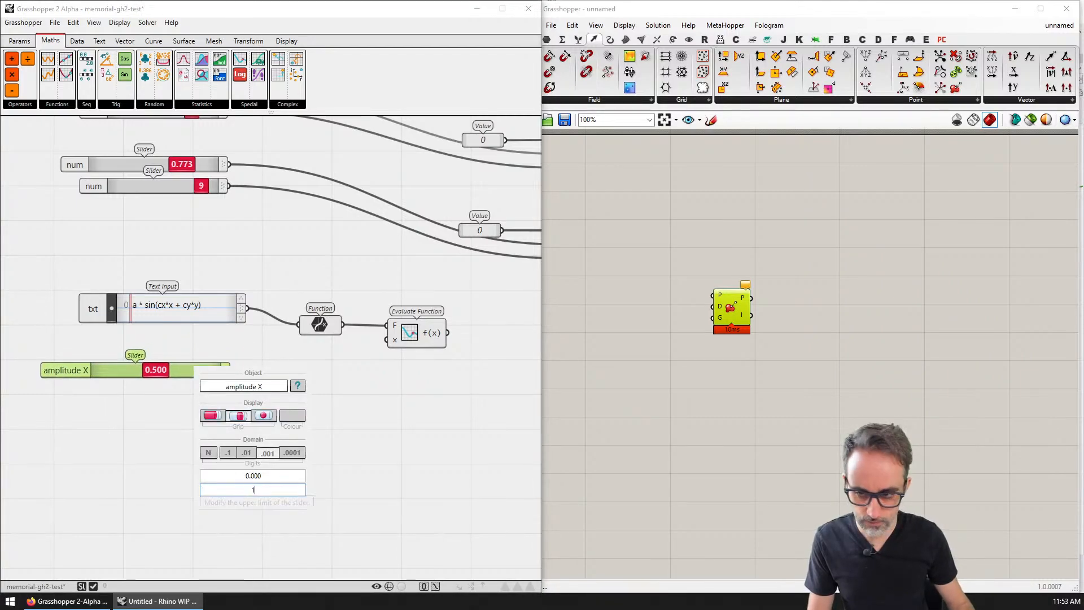
{"action": "type", "text": "10"}
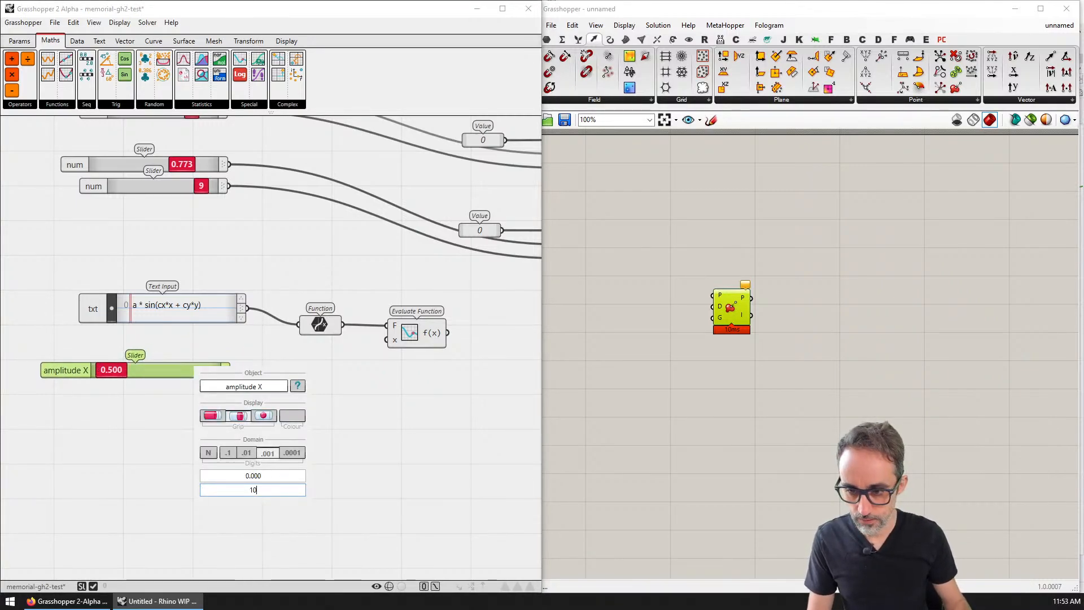
{"action": "left_click", "coordinate": [175, 421]}
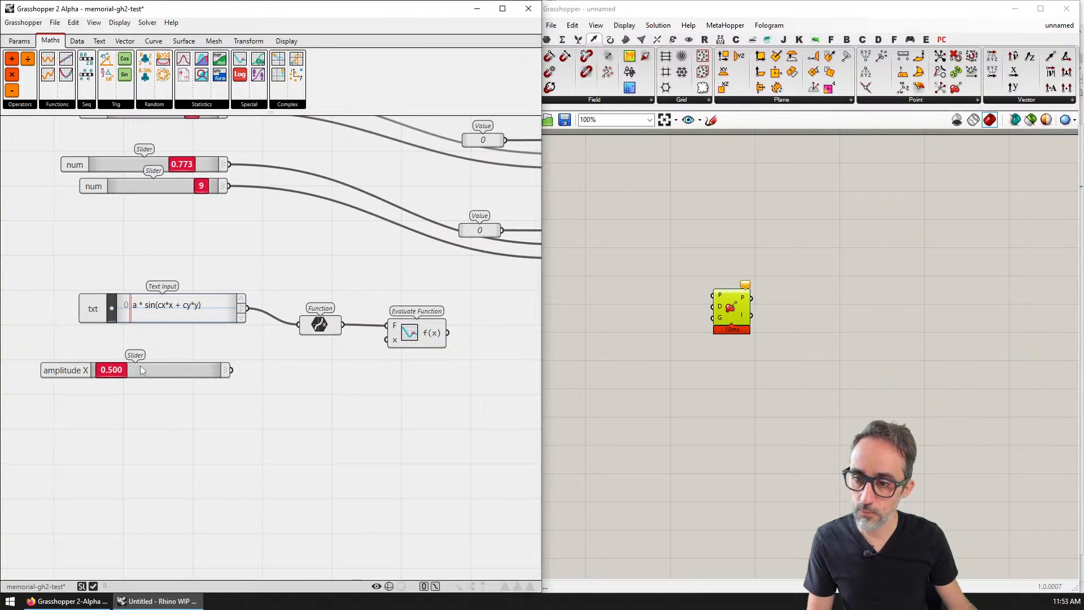
- Set the amplitude X slider's upper limit to 1 and move the slider slightly further below the Text Input
{"action": "mouse_move", "coordinate": [147, 367]}
{"action": "double_click", "coordinate": [155, 494]}
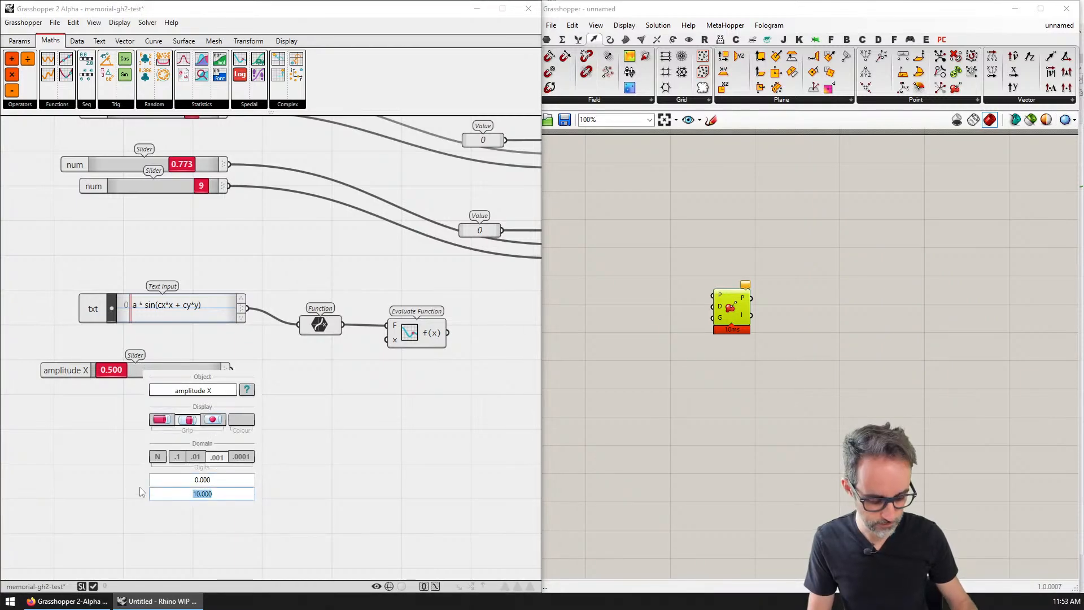
{"action": "type", "text": "1"}
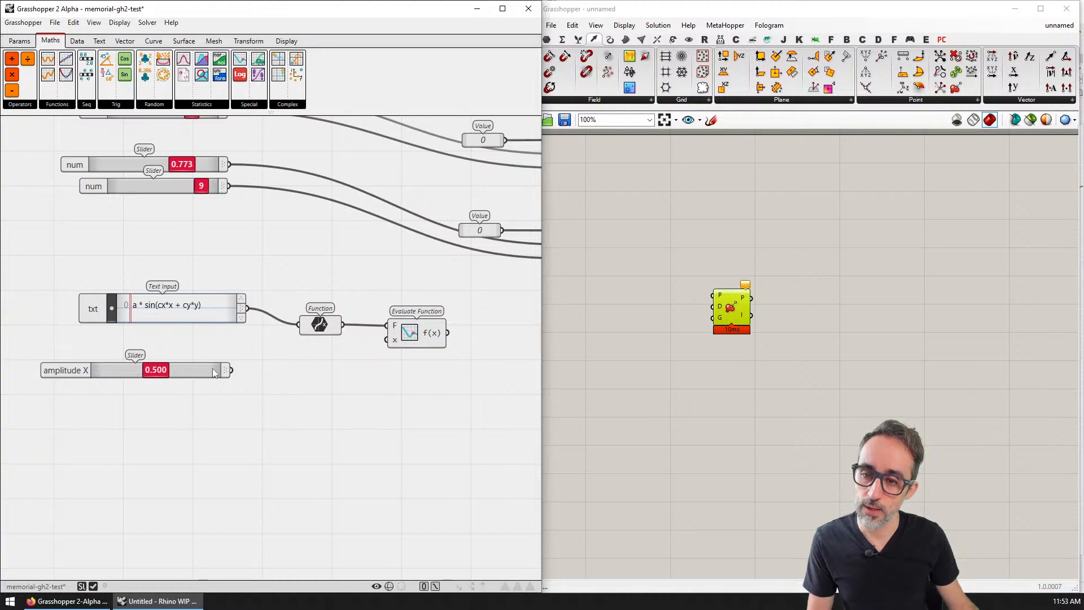
{"action": "left_click_drag", "start_coordinate": [213, 372], "coordinate": [213, 388]}
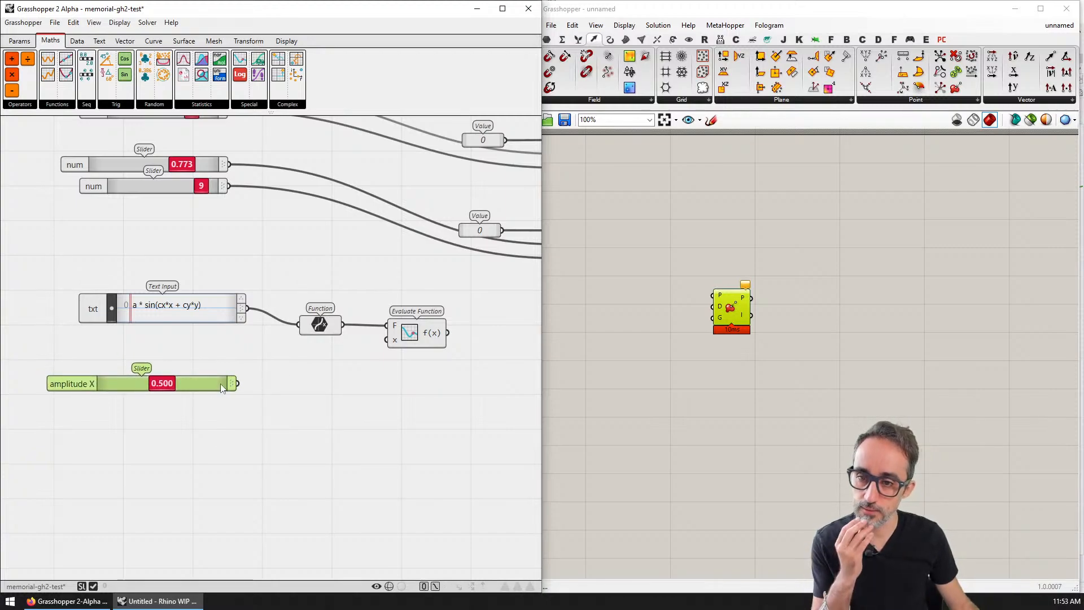
- Add a Sine From Arguments component below the Function parameter and connect the amplitude X slider to its a input
{"action": "left_click", "coordinate": [319, 328]}
{"action": "left_click", "coordinate": [333, 369]}
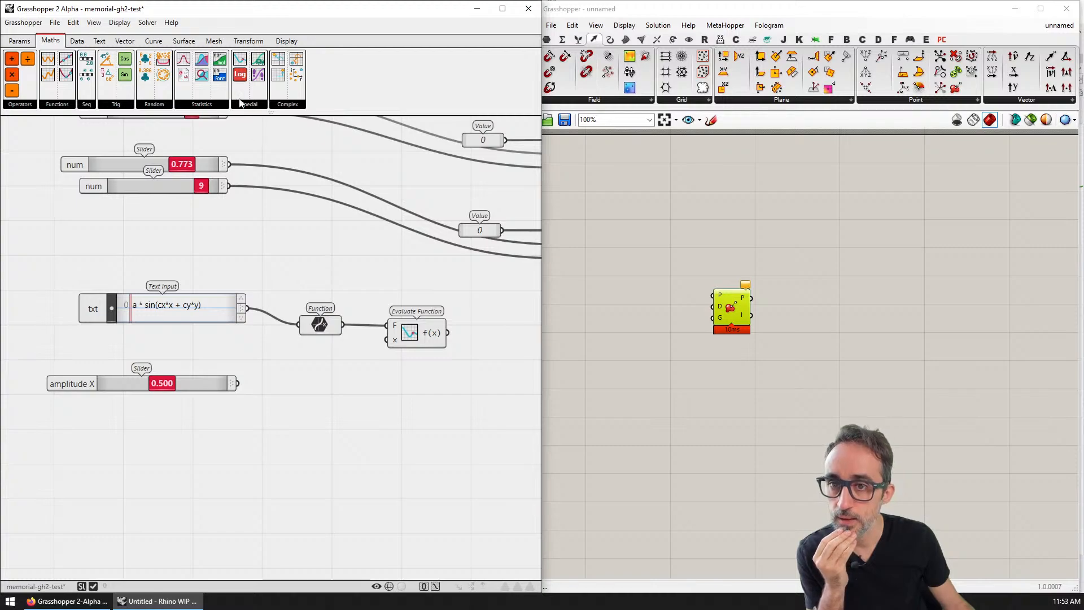
{"action": "left_click", "coordinate": [65, 109]}
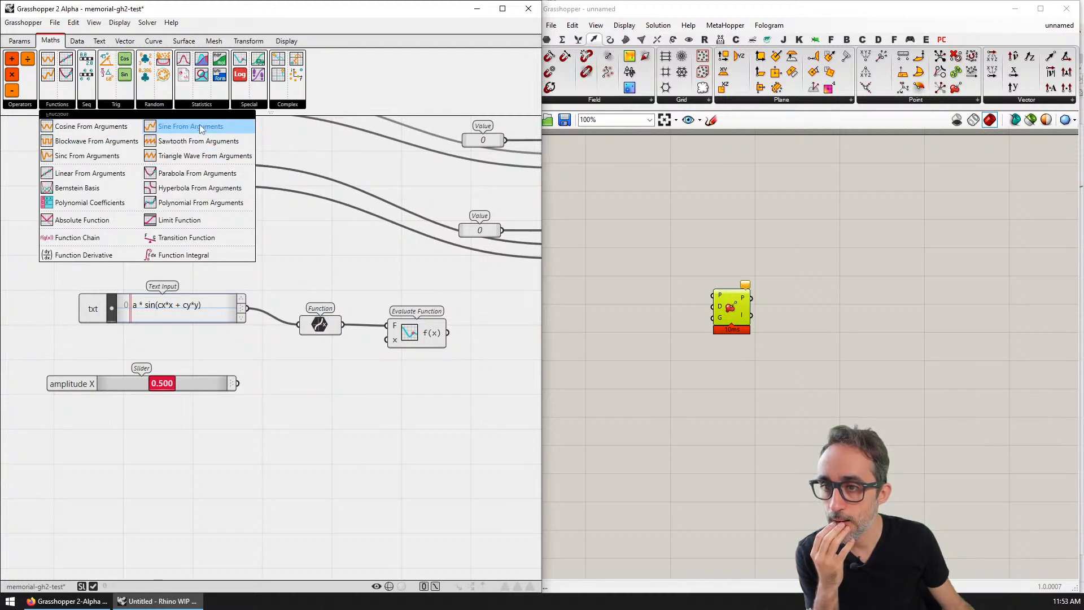
{"action": "left_click_drag", "start_coordinate": [200, 127], "coordinate": [329, 423]}
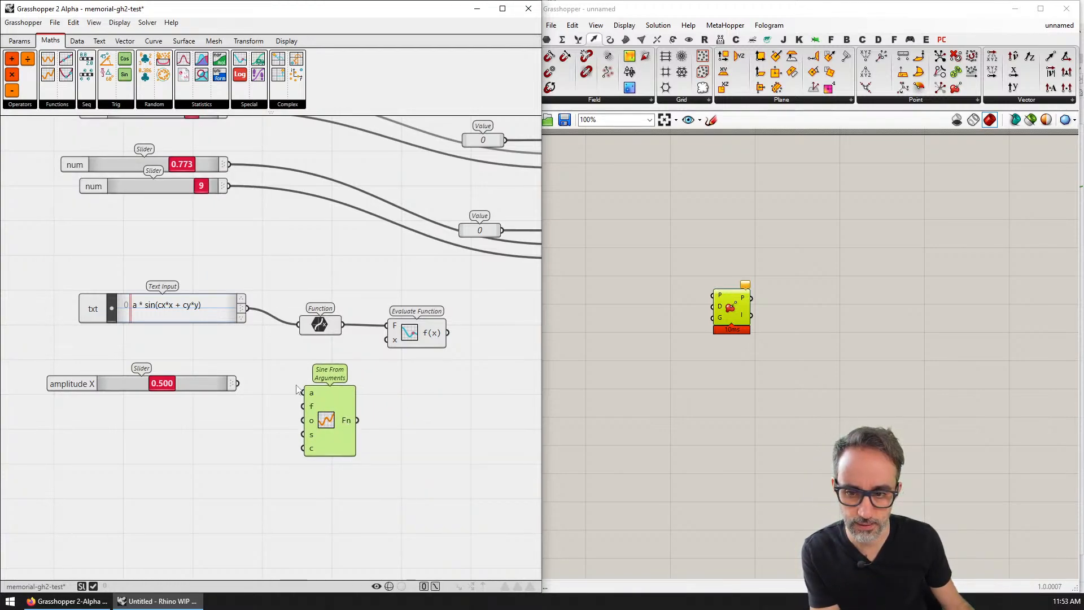
{"action": "left_click_drag", "start_coordinate": [240, 383], "coordinate": [303, 392]}
{"action": "mouse_move", "coordinate": [348, 425]}
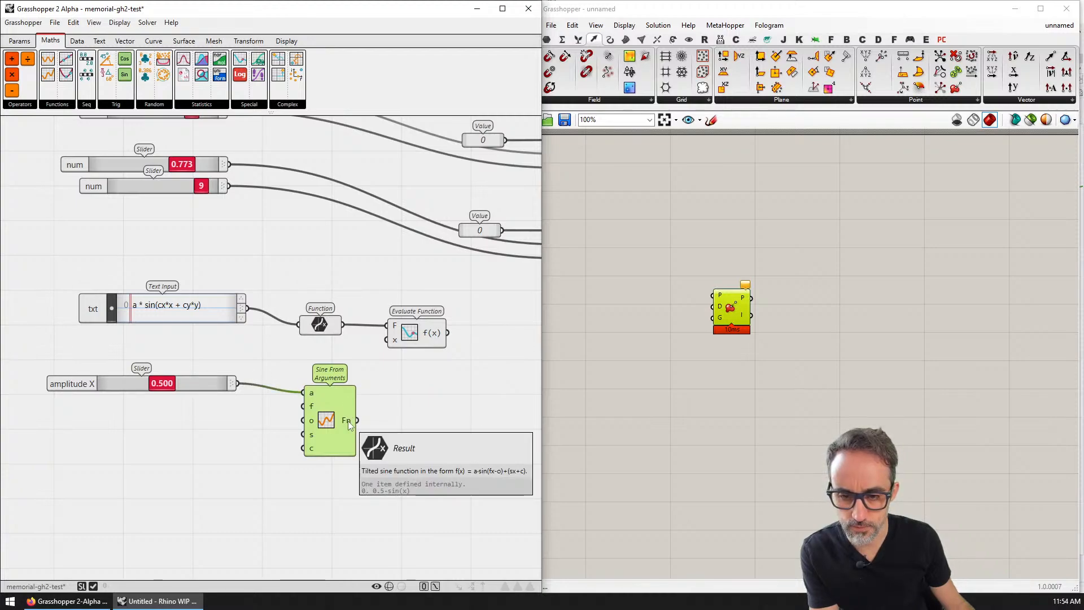
{"action": "mouse_move", "coordinate": [314, 409]}
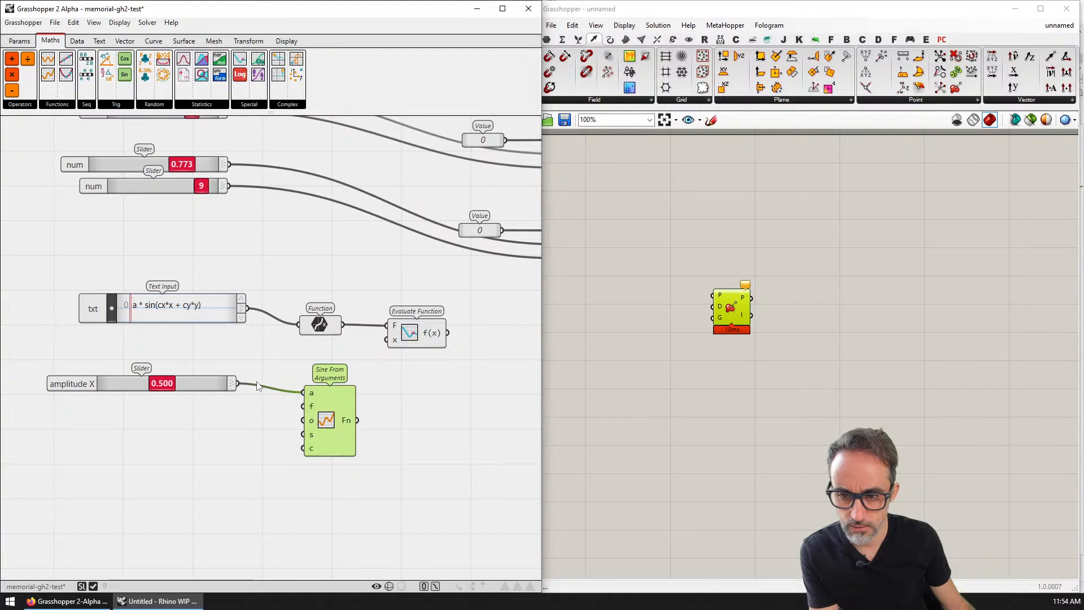
- Connect the amplitude X slider to the sine component's f input instead of a, and shift the component slightly
{"action": "left_click_drag", "start_coordinate": [239, 384], "coordinate": [313, 414]}
{"action": "left_click_drag", "start_coordinate": [283, 369], "coordinate": [303, 406]}
{"action": "key", "text": "Delete"}
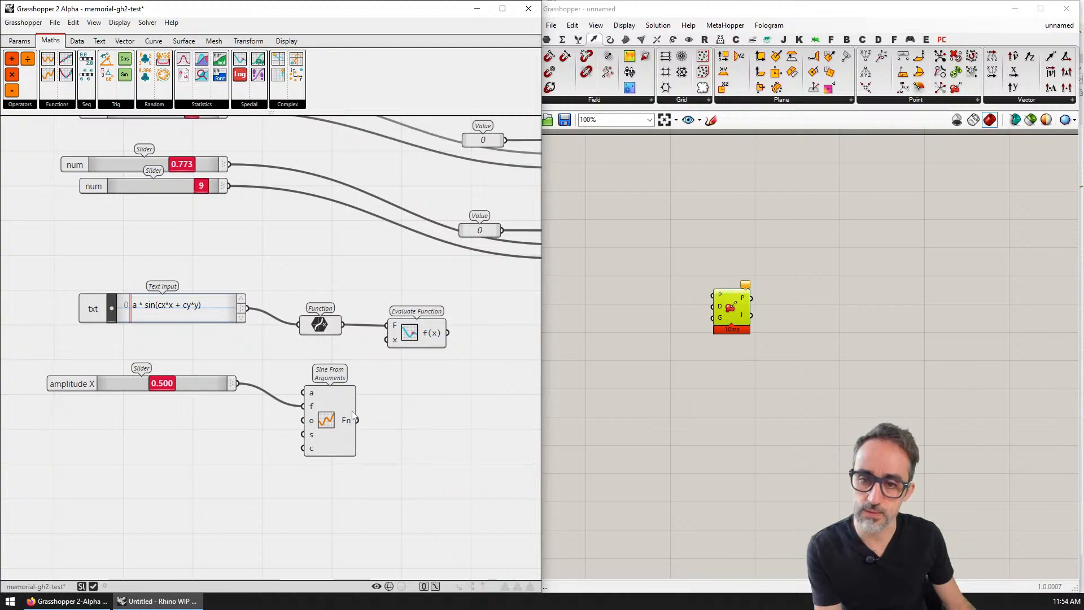
{"action": "left_click_drag", "start_coordinate": [348, 424], "coordinate": [341, 414]}
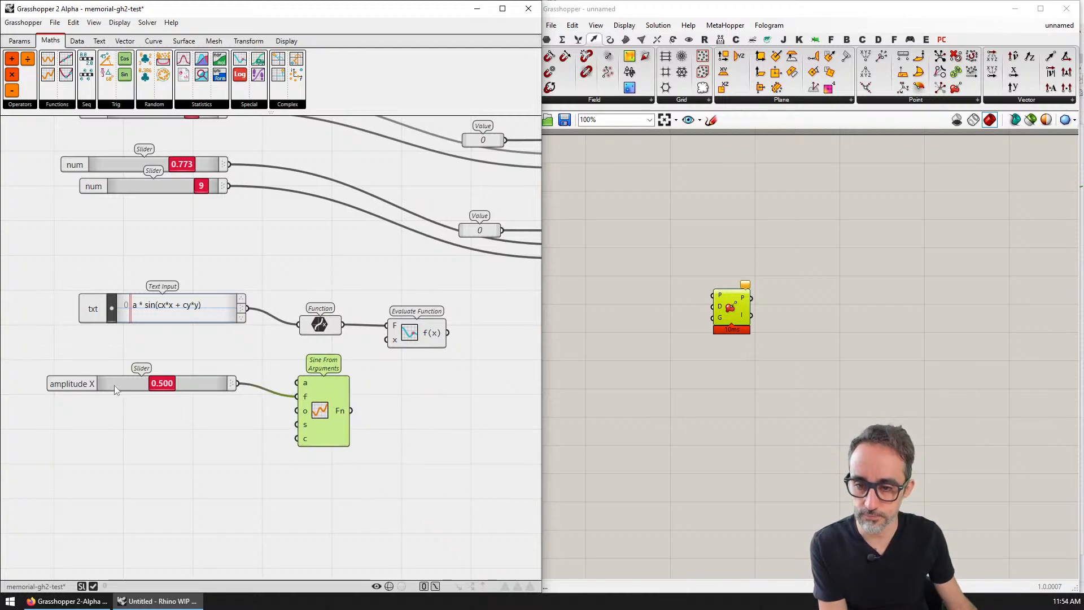
- Rename the amplitude X slider to f X
{"action": "left_click", "coordinate": [65, 385]}
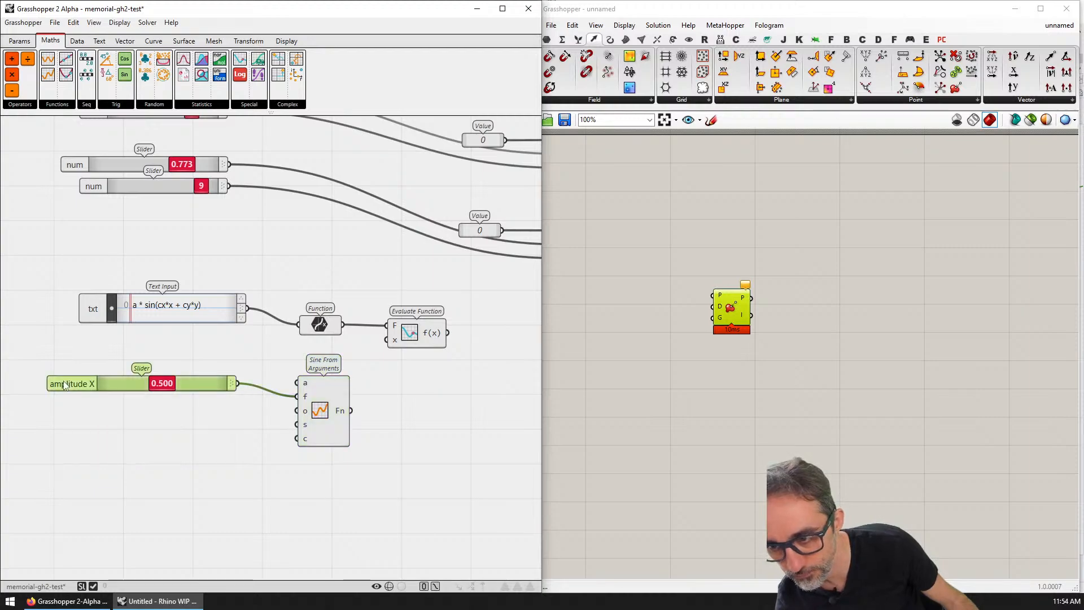
{"action": "right_click", "coordinate": [64, 385]}
{"action": "left_click_drag", "start_coordinate": [142, 407], "coordinate": [104, 408]}
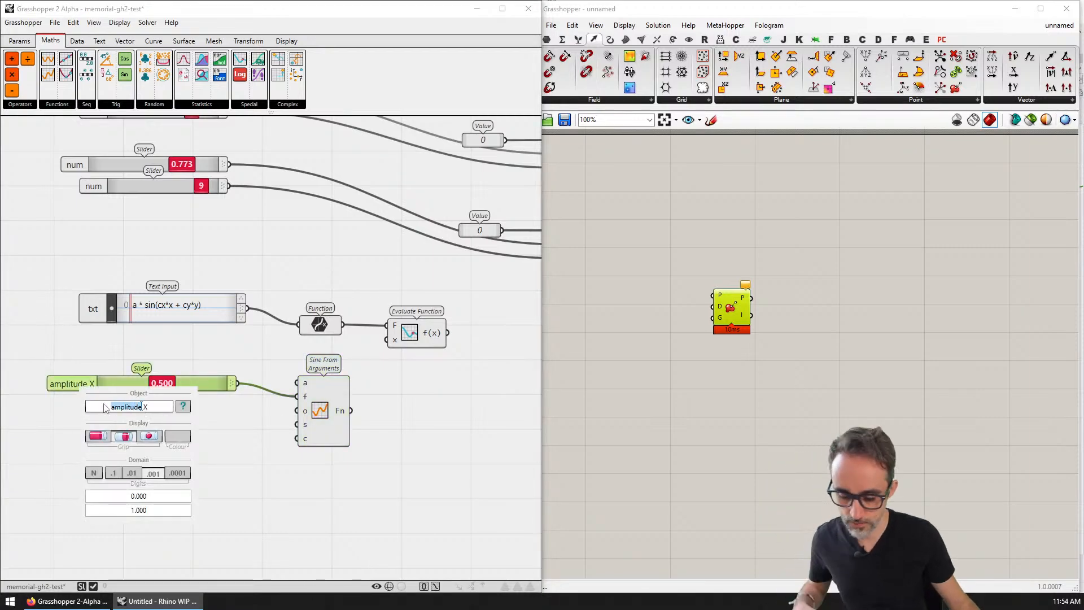
{"action": "type", "text": "f"}
{"action": "key", "text": "Return"}
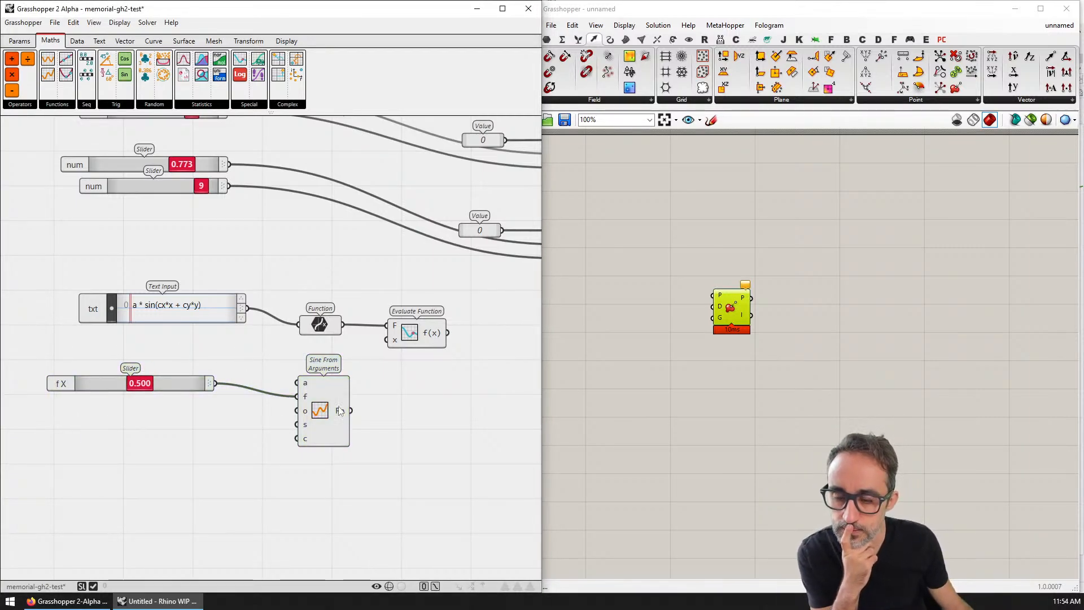
- Delete the Sine From Arguments component
{"action": "mouse_move", "coordinate": [344, 415]}
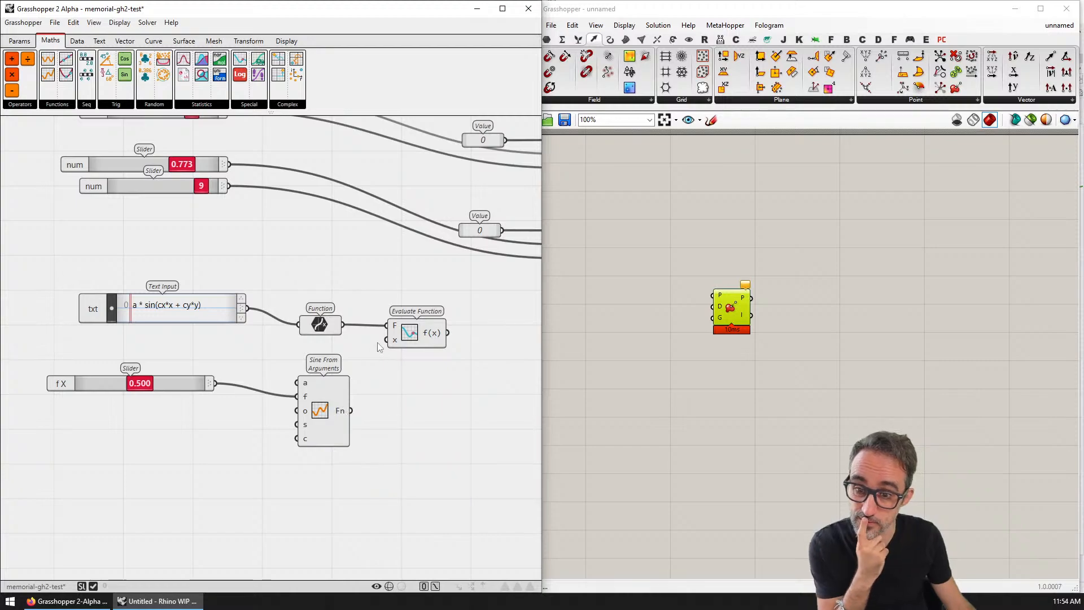
{"action": "left_click_drag", "start_coordinate": [368, 380], "coordinate": [295, 438]}
{"action": "key", "text": "Delete"}
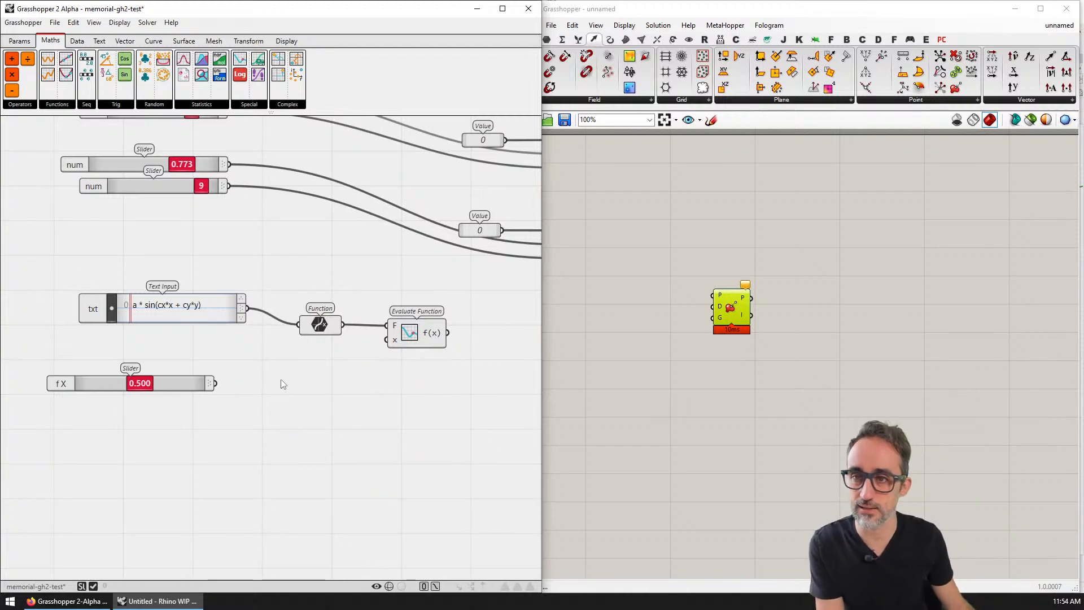
- Add a Linear From Arguments component beside the f X slider and connect the slider to its a input
{"action": "left_click", "coordinate": [59, 105]}
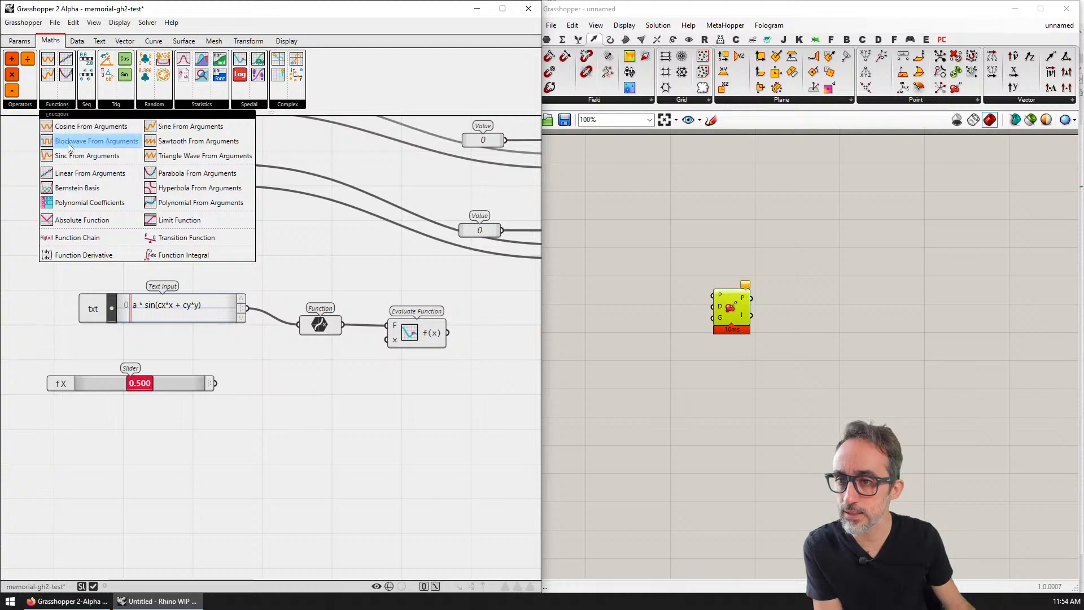
{"action": "left_click", "coordinate": [58, 107]}
{"action": "left_click_drag", "start_coordinate": [107, 195], "coordinate": [307, 402]}
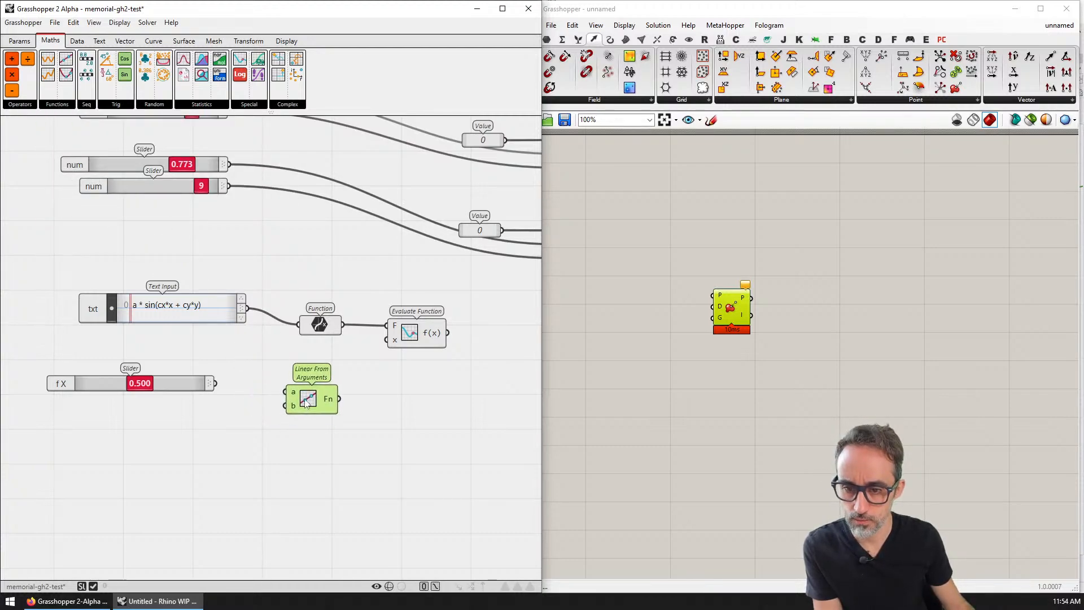
{"action": "scroll", "coordinate": [306, 402], "scroll_direction": "up", "scroll_amount": 2}
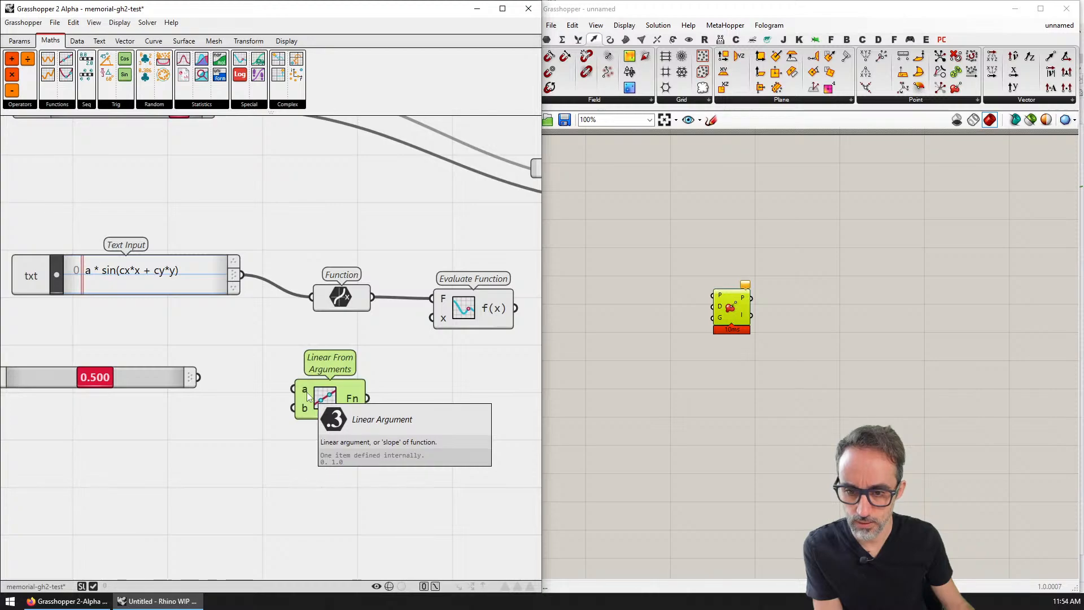
{"action": "scroll", "coordinate": [327, 357], "scroll_direction": "down", "scroll_amount": 2}
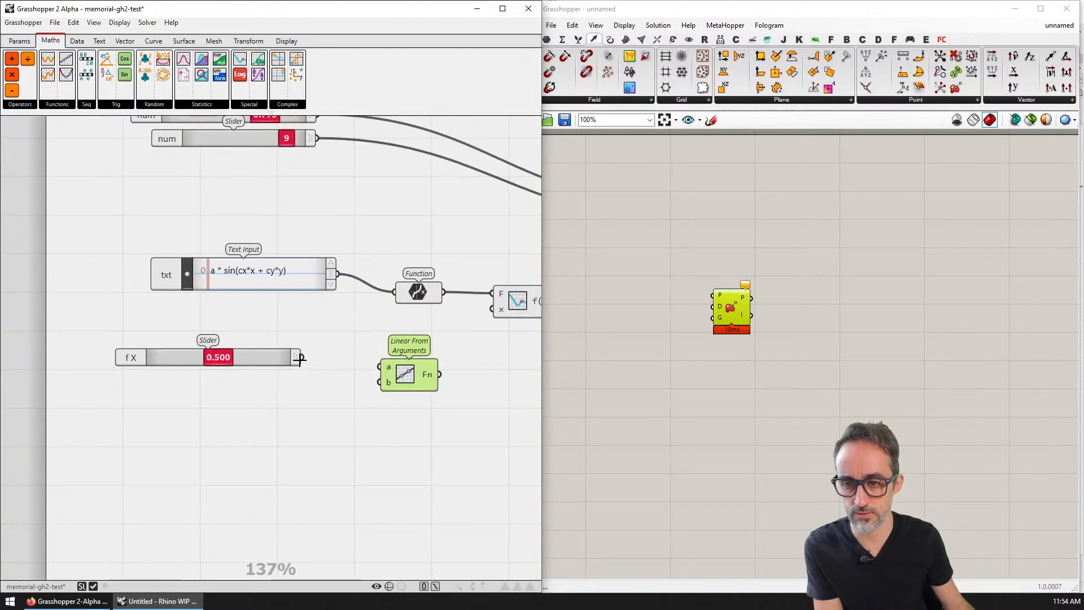
{"action": "left_click_drag", "start_coordinate": [303, 357], "coordinate": [379, 367]}
{"action": "right_click_drag", "start_coordinate": [435, 374], "coordinate": [319, 344]}
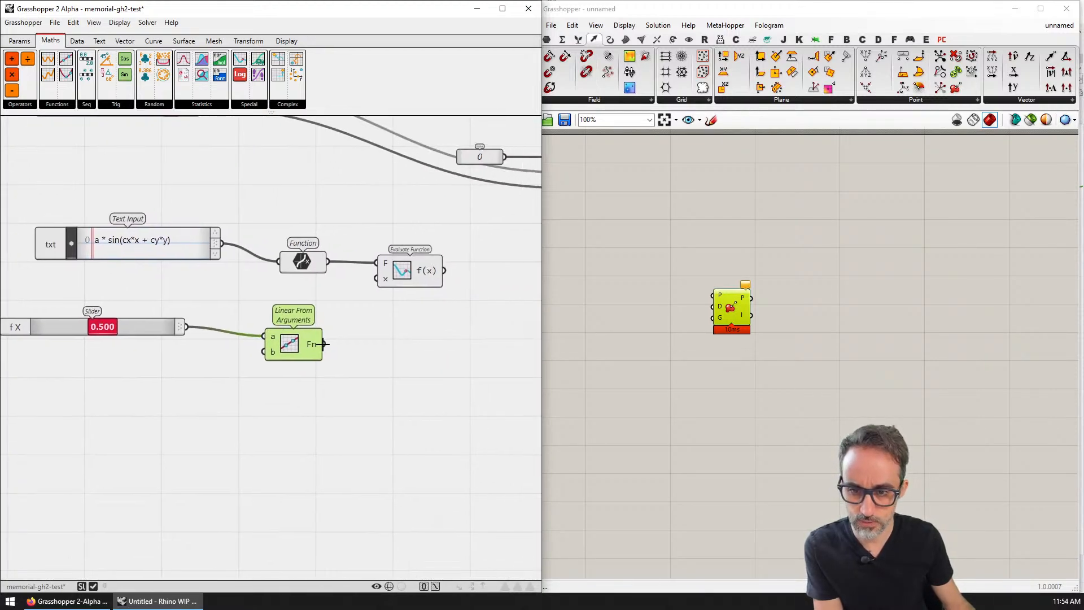
{"action": "mouse_move", "coordinate": [310, 349]}
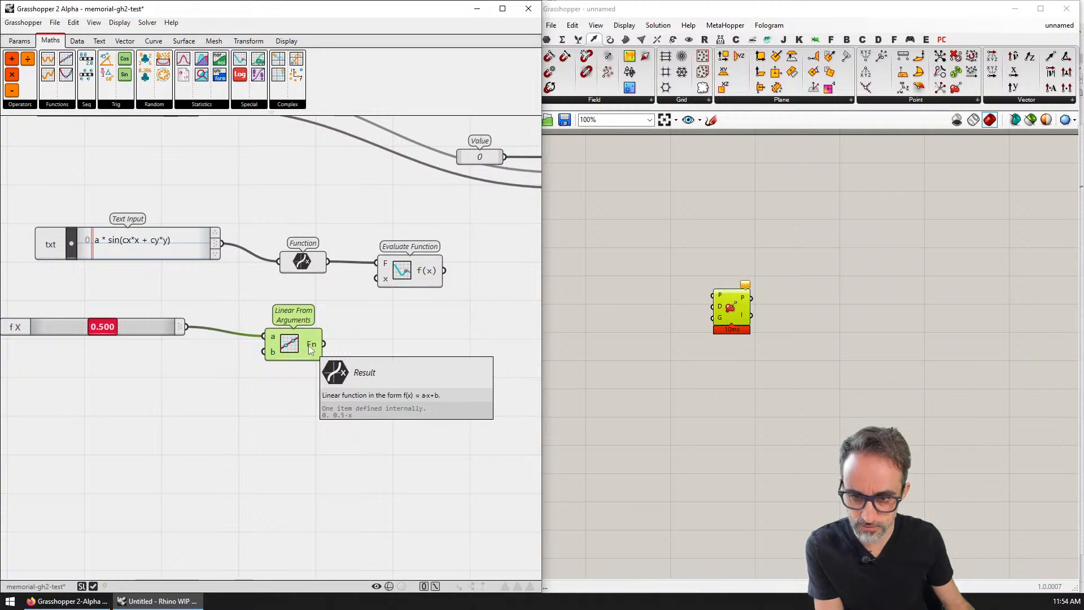
- Duplicate the f X slider together with its Linear From Arguments component and place the connected copy below the original pair
{"action": "left_click_drag", "start_coordinate": [292, 347], "coordinate": [127, 327]}
{"action": "key", "text": "ctrl+c"}
{"action": "key", "text": "ctrl+v"}
{"action": "left_click_drag", "start_coordinate": [301, 328], "coordinate": [301, 353]}
{"action": "key", "text": "ctrl+z"}
{"action": "left_click", "coordinate": [293, 363]}
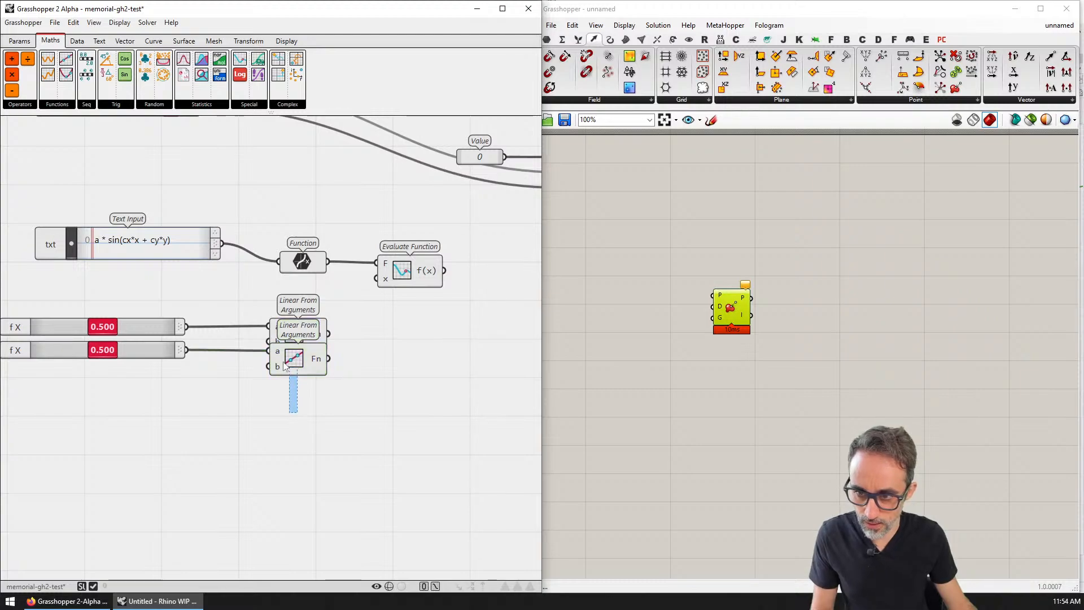
{"action": "left_click", "coordinate": [144, 347], "text": "shift"}
{"action": "left_click_drag", "start_coordinate": [316, 358], "coordinate": [316, 405]}
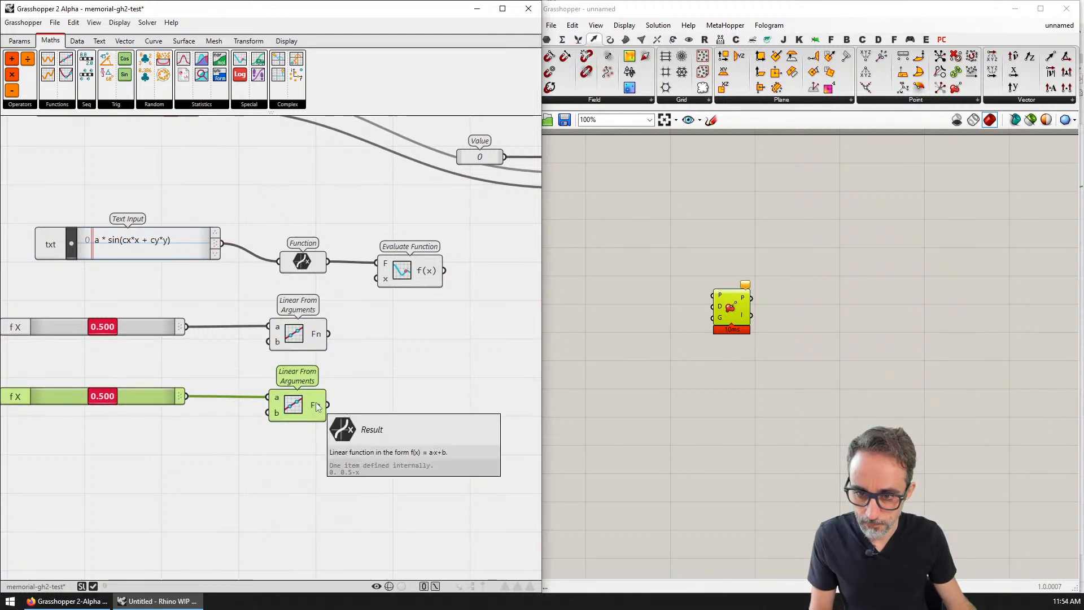
{"action": "right_click_drag", "start_coordinate": [198, 417], "coordinate": [263, 389]}
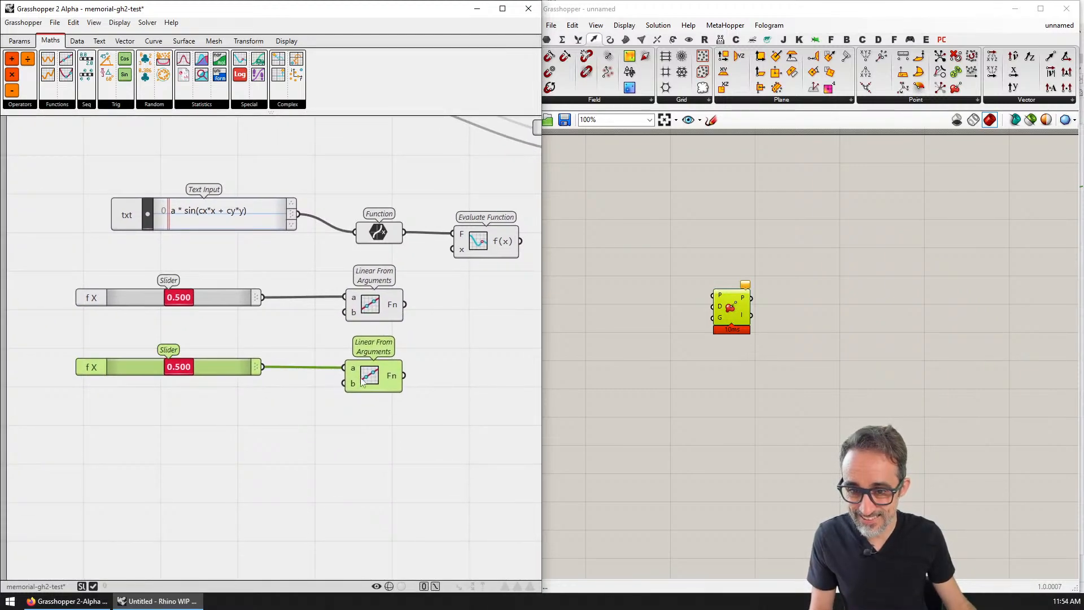
- Look through the Maths function and sequence components for one that combines the two linear functions
{"action": "right_click_drag", "start_coordinate": [427, 384], "coordinate": [366, 389]}
{"action": "left_click", "coordinate": [387, 348]}
{"action": "double_click", "coordinate": [394, 342]}
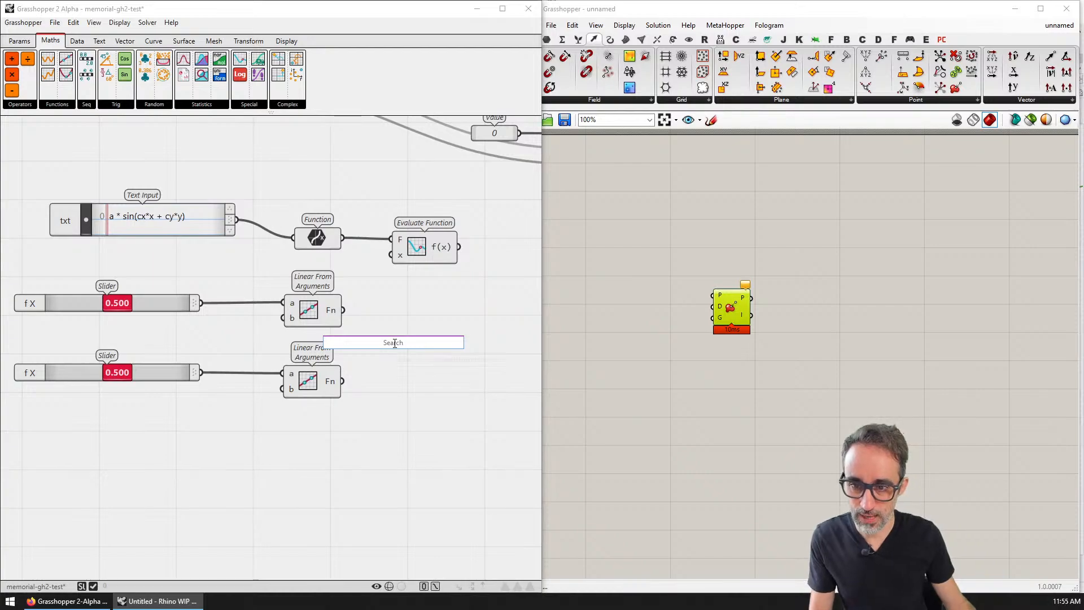
{"action": "key", "text": "Escape"}
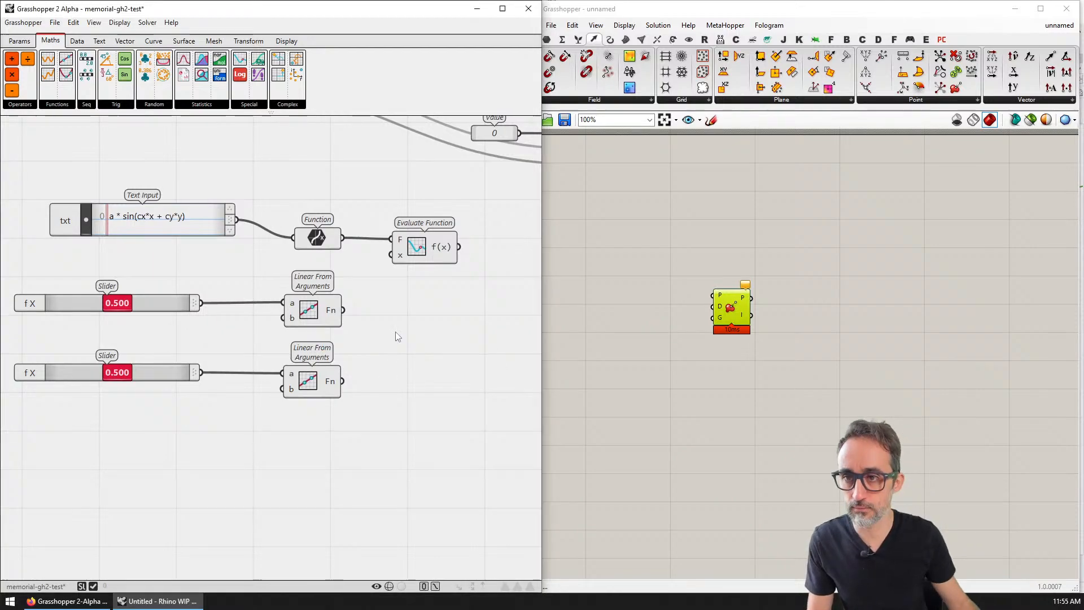
{"action": "left_click", "coordinate": [59, 105]}
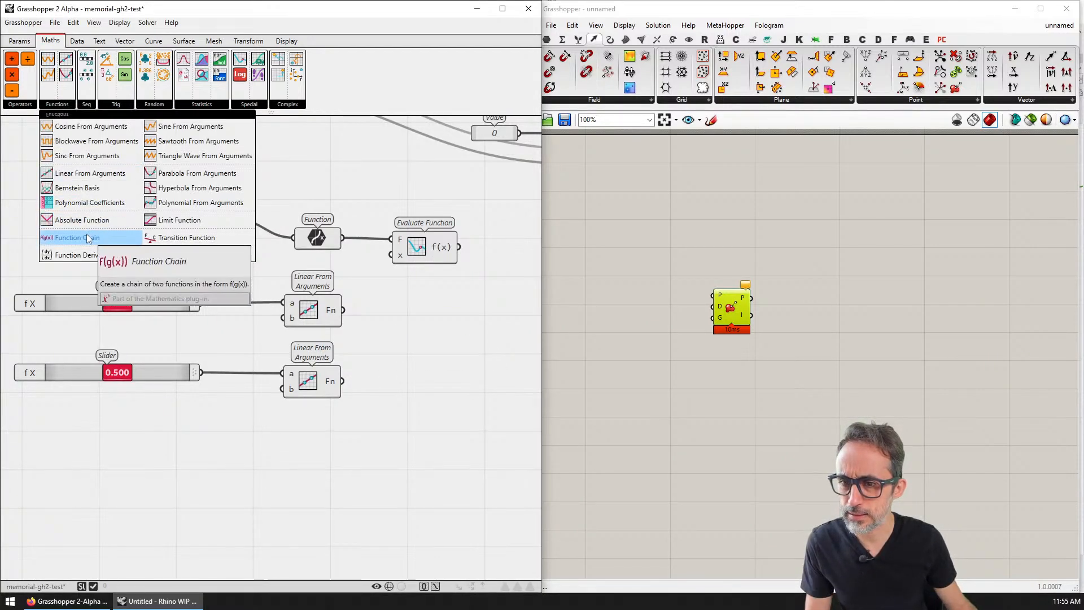
{"action": "left_click", "coordinate": [288, 105]}
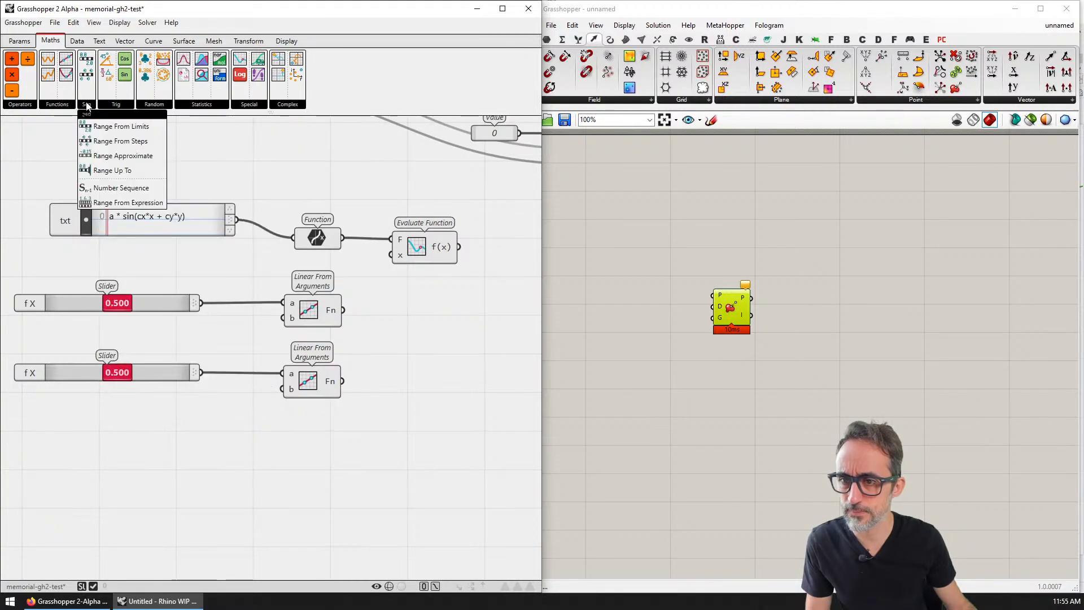
{"action": "mouse_move", "coordinate": [62, 113]}
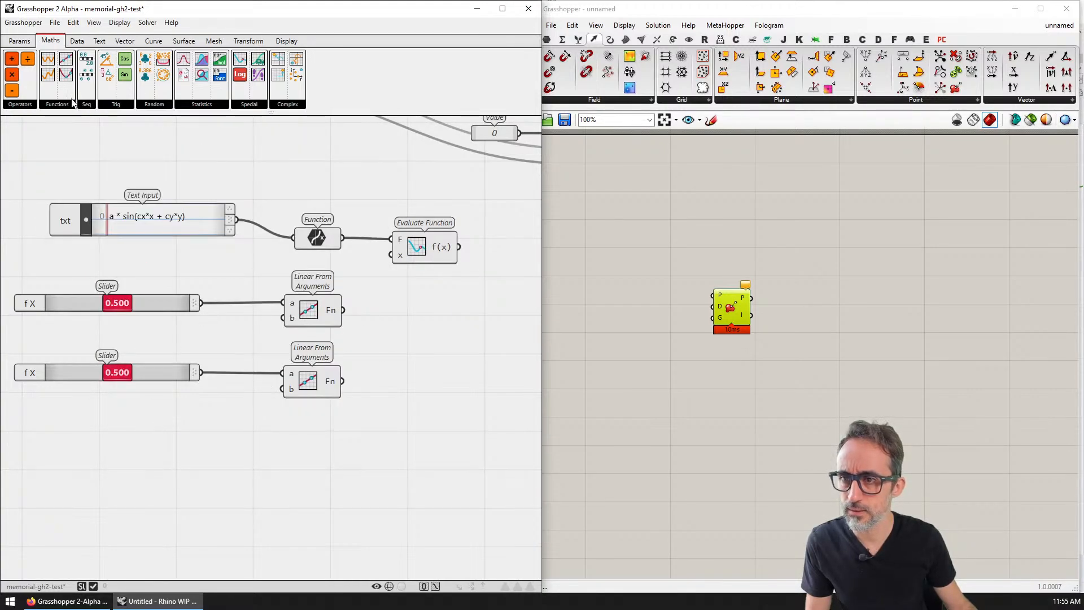
{"action": "left_click", "coordinate": [61, 105]}
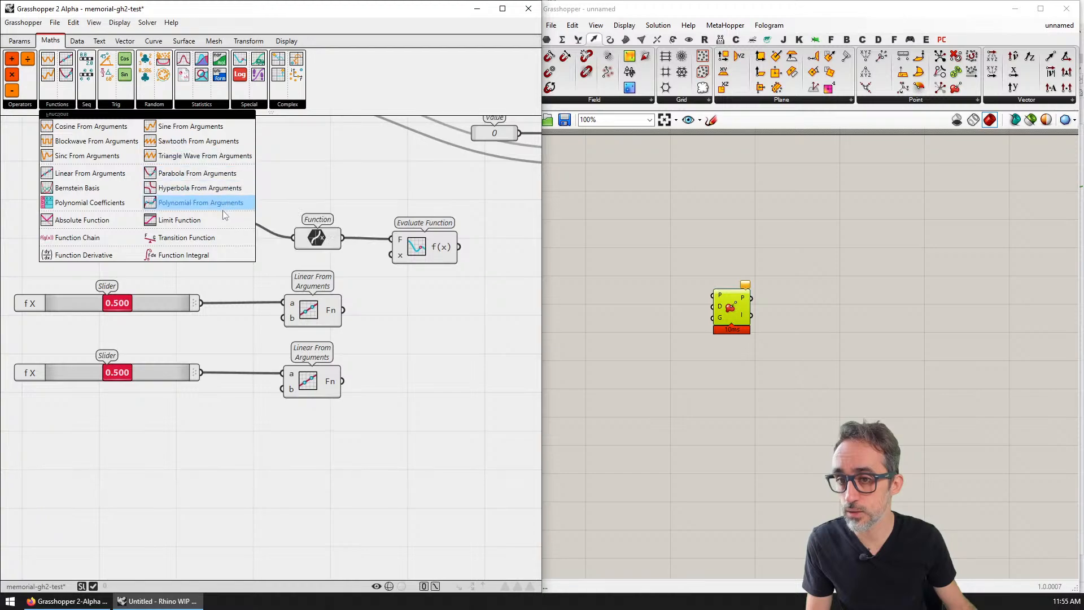
- Add an Addition component and connect the two Linear From Arguments outputs to its A and B inputs
{"action": "double_click", "coordinate": [430, 346]}
{"action": "type", "text": "add"}
{"action": "key", "text": "Return"}
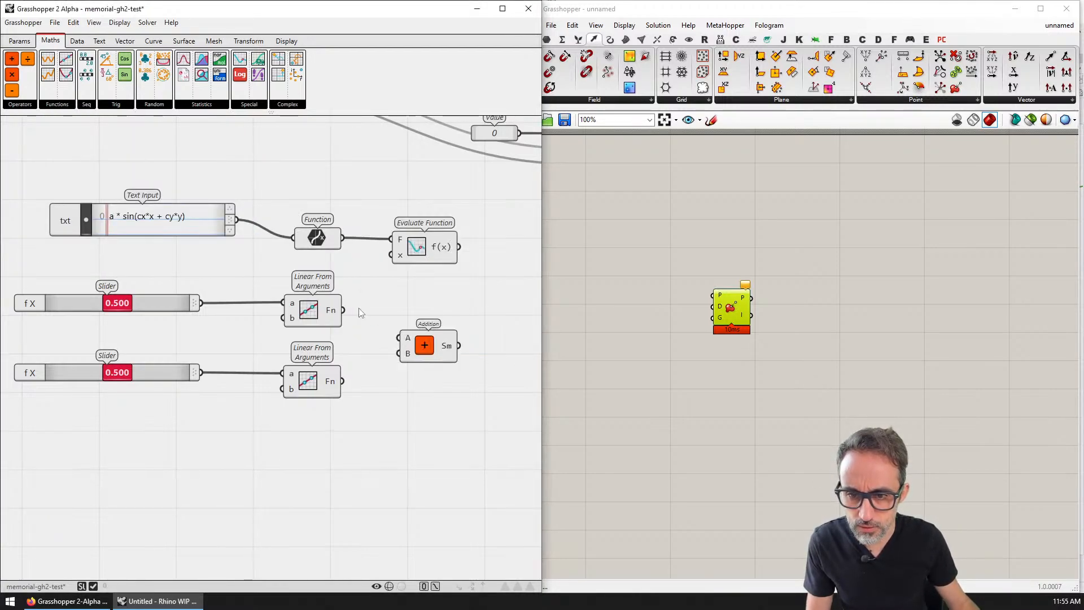
{"action": "left_click_drag", "start_coordinate": [380, 326], "coordinate": [399, 337]}
{"action": "left_click_drag", "start_coordinate": [342, 381], "coordinate": [422, 344]}
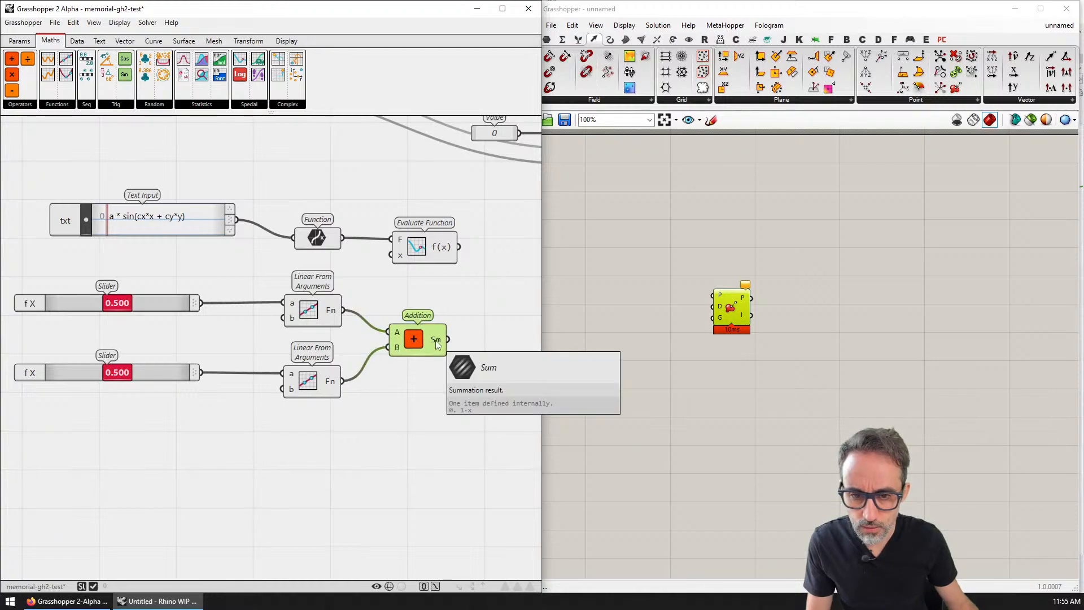
- Undo the Addition component and its connections to the two linear functions
{"action": "key", "text": "ctrl+z"}
{"action": "key", "text": "ctrl+z"}
{"action": "key", "text": "ctrl+z"}
{"action": "key", "text": "ctrl+z"}
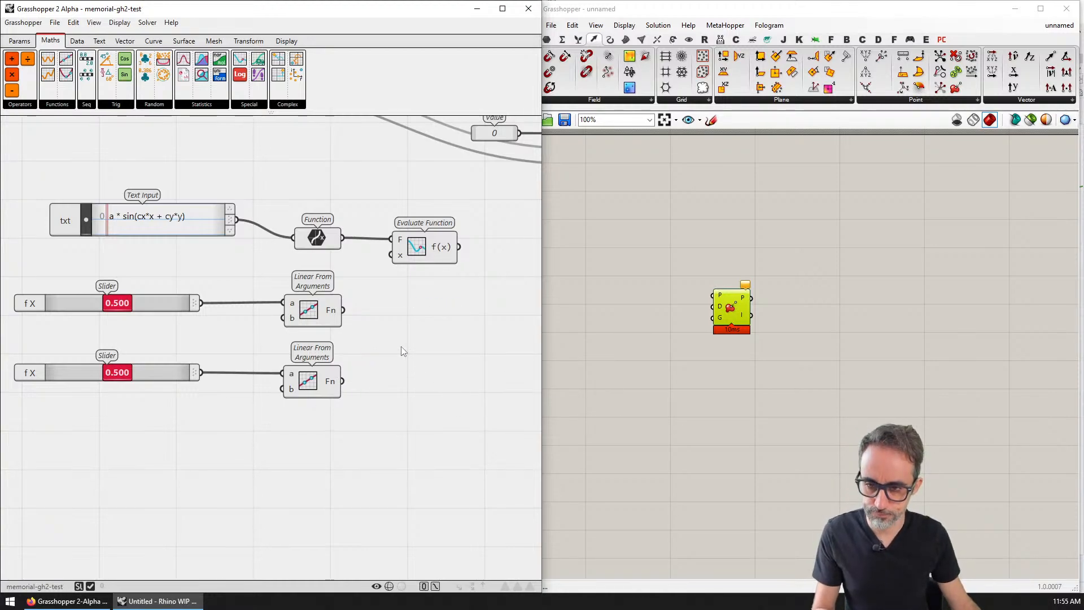
{"action": "left_click", "coordinate": [206, 104]}
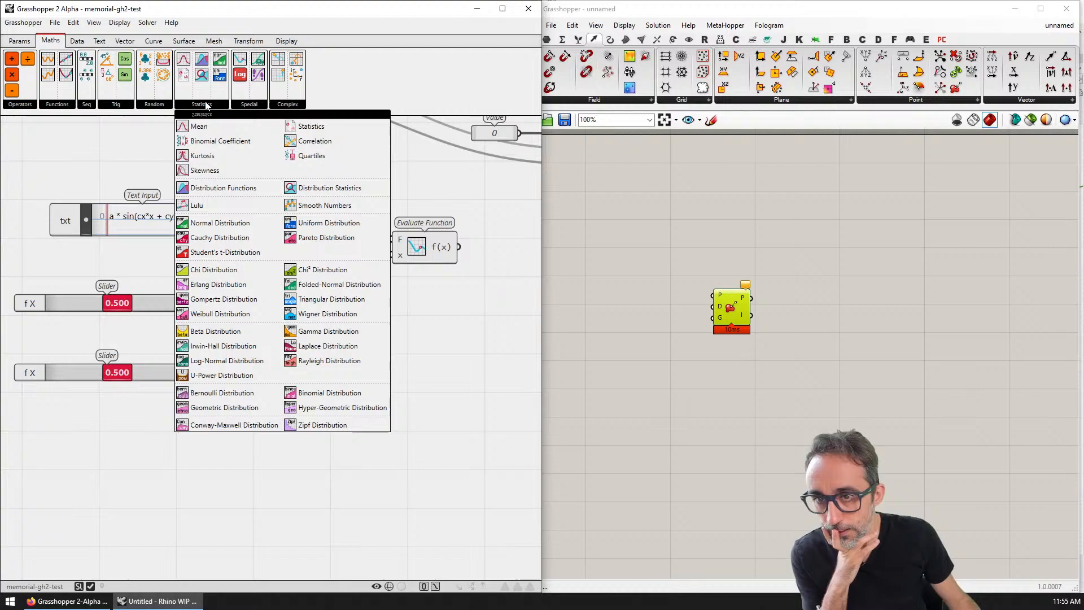
{"action": "left_click", "coordinate": [251, 105]}
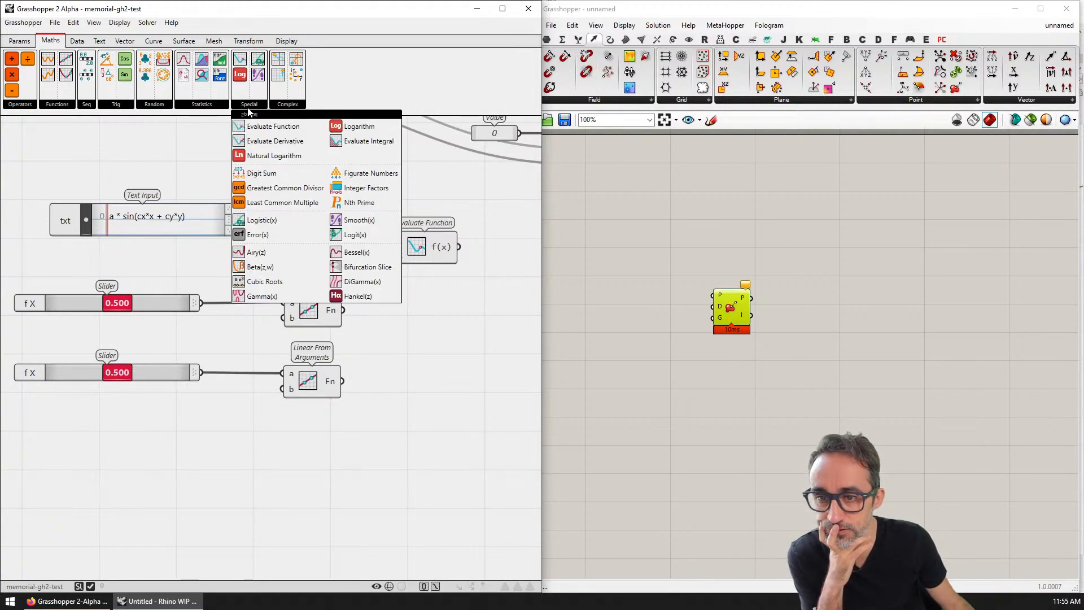
{"action": "mouse_move", "coordinate": [59, 105]}
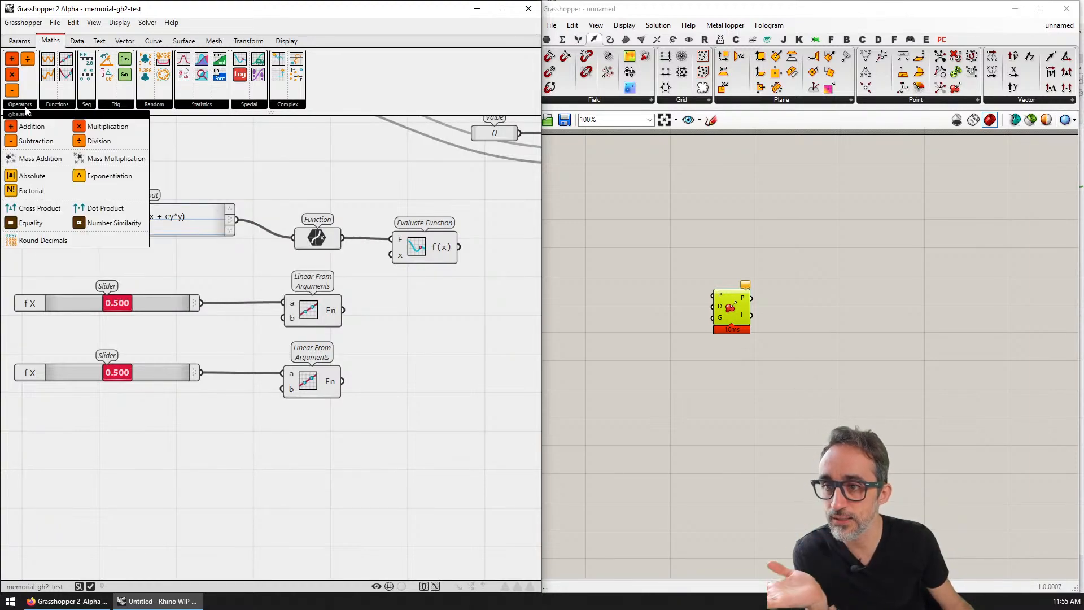
- Shift the Function parameter and Evaluate Function component together slightly up, level with the expression Text Input
{"action": "scroll", "coordinate": [376, 336], "scroll_direction": "down", "scroll_amount": 2}
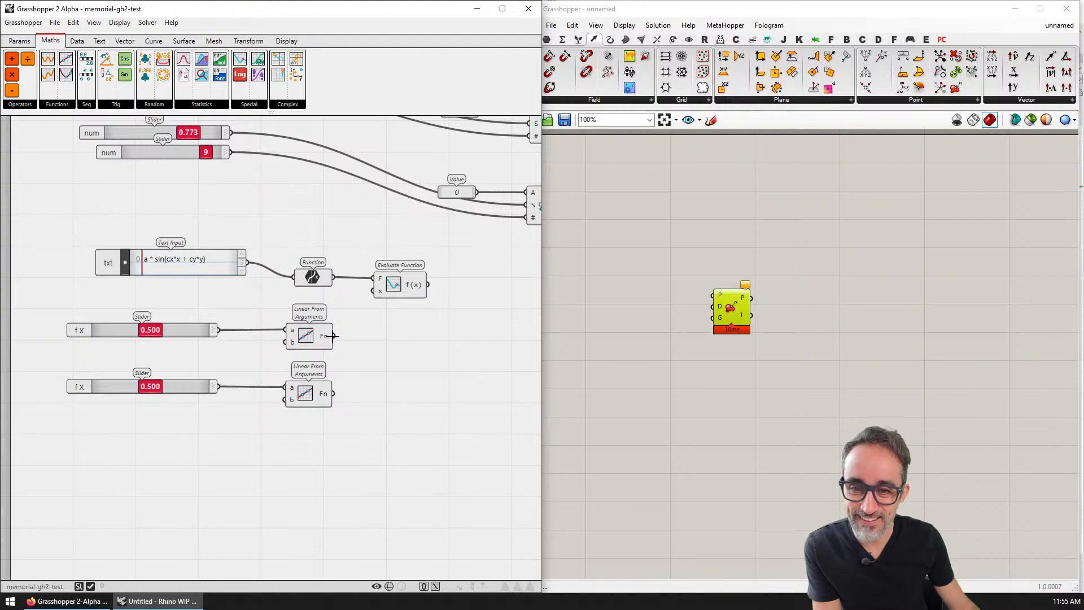
{"action": "left_click_drag", "start_coordinate": [412, 251], "coordinate": [302, 300]}
{"action": "left_click_drag", "start_coordinate": [315, 276], "coordinate": [317, 260]}
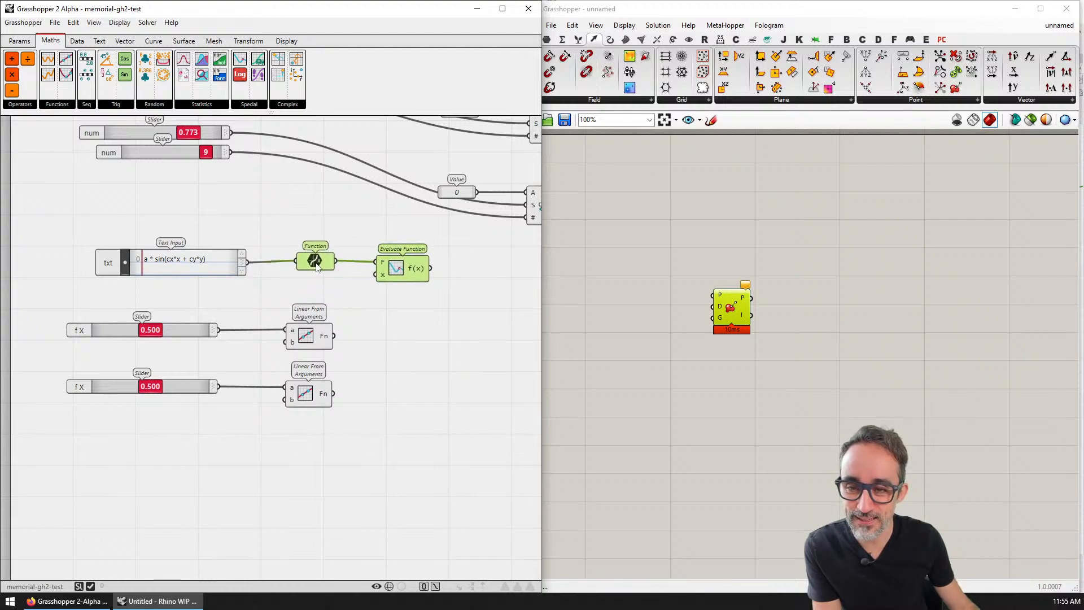
{"action": "left_click", "coordinate": [321, 274]}
{"action": "left_click", "coordinate": [326, 271]}
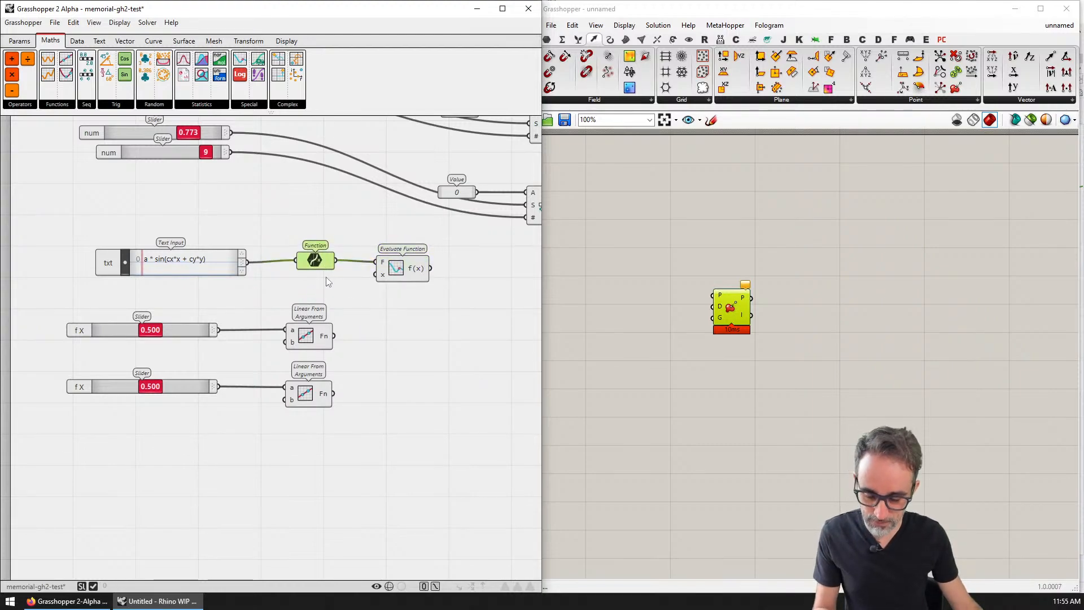
{"action": "key", "text": "ctrl+v"}
{"action": "key", "text": "Delete"}
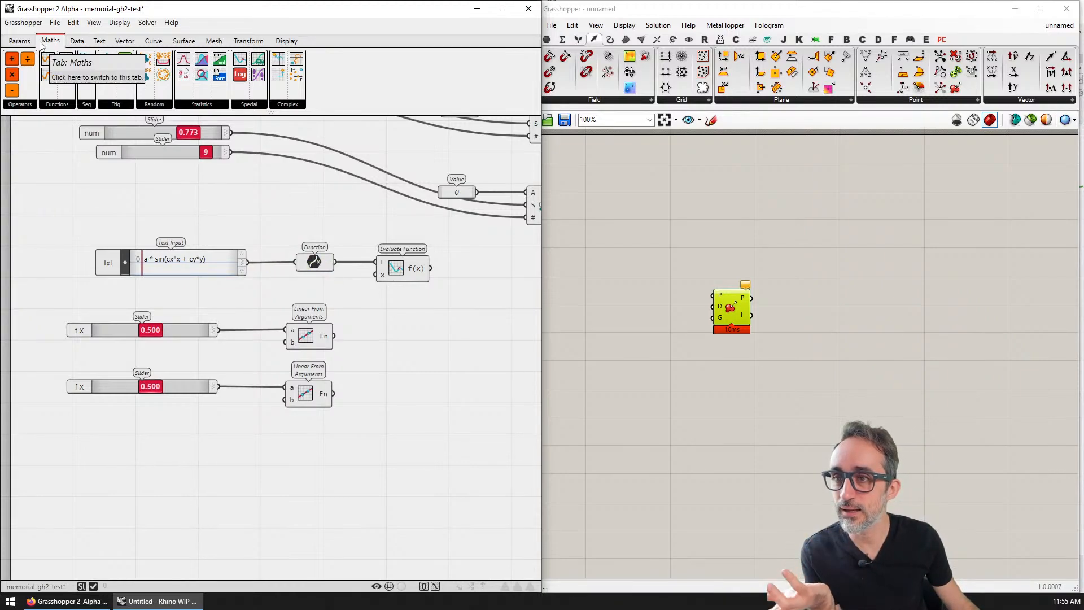
- Look through the Maths function and complex components for a way to combine the two linear functions
{"action": "left_click", "coordinate": [64, 105]}
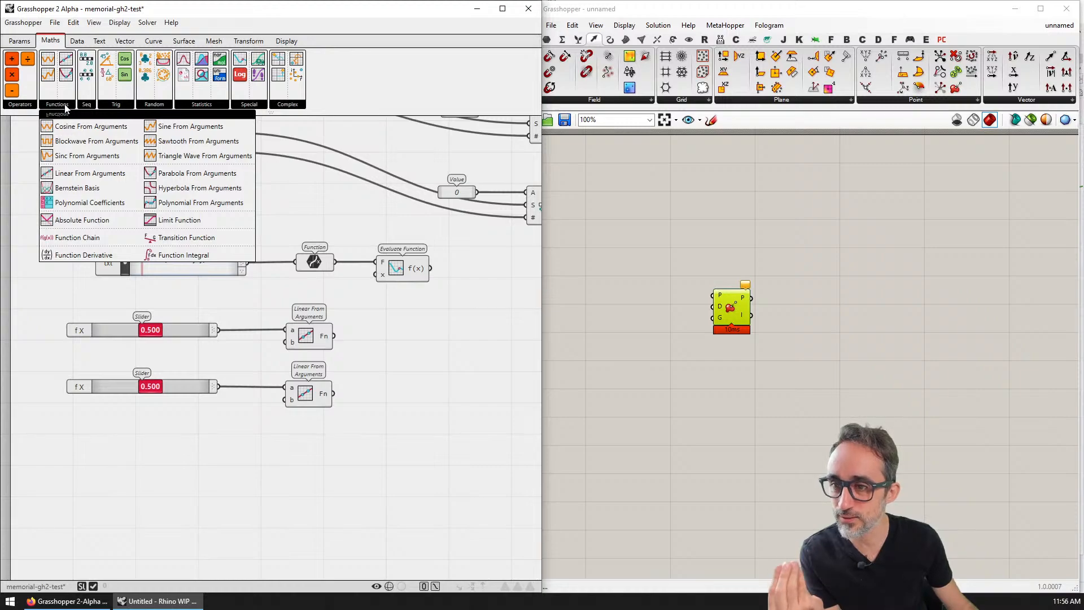
{"action": "mouse_move", "coordinate": [330, 393]}
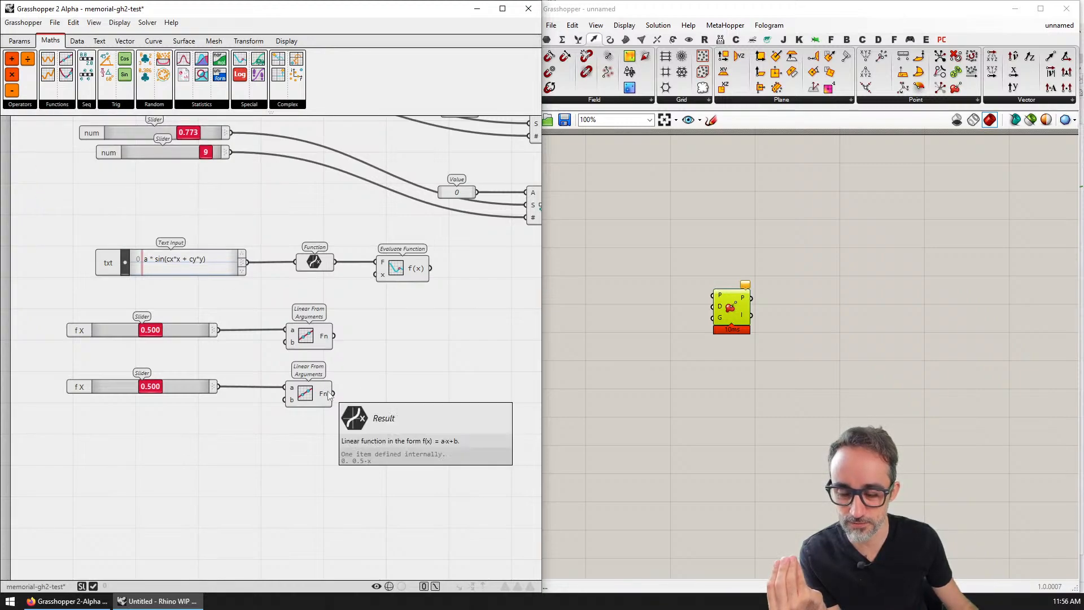
{"action": "scroll", "coordinate": [329, 396], "scroll_direction": "up", "scroll_amount": 2}
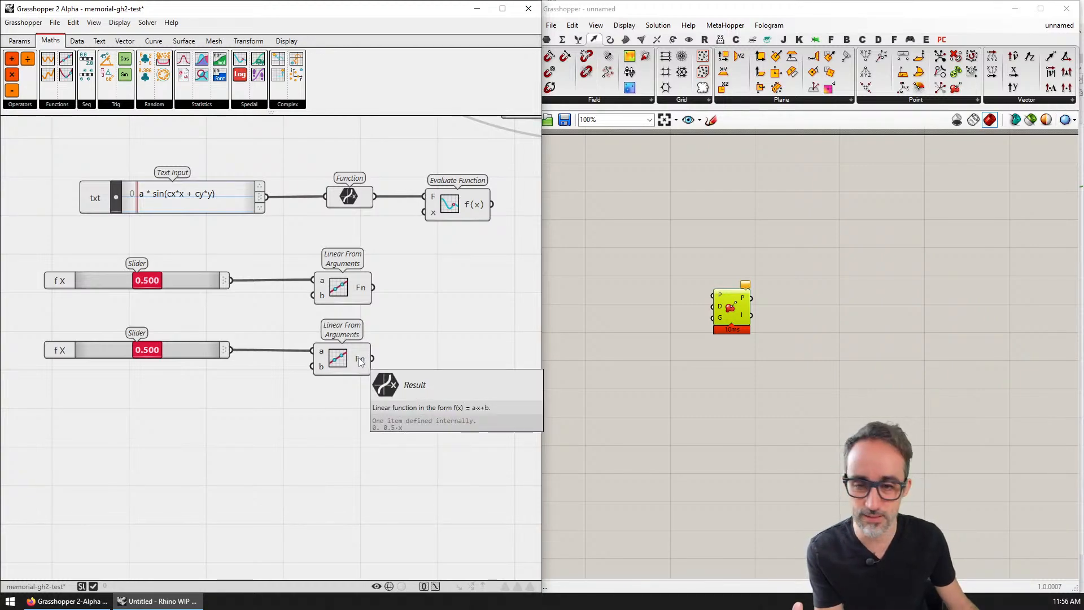
{"action": "right_click", "coordinate": [338, 359]}
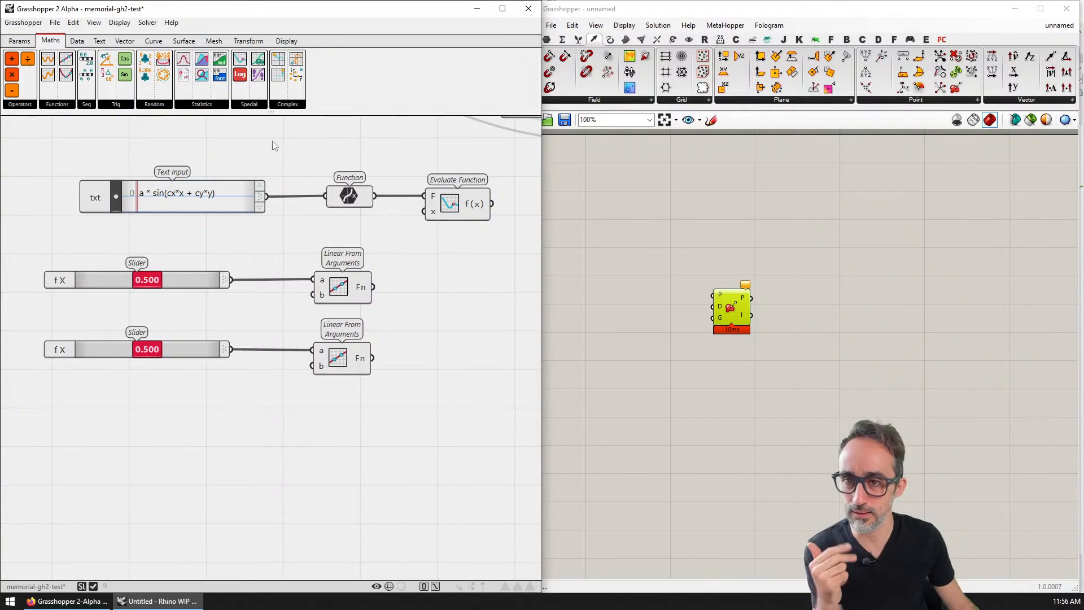
{"action": "left_click", "coordinate": [281, 107]}
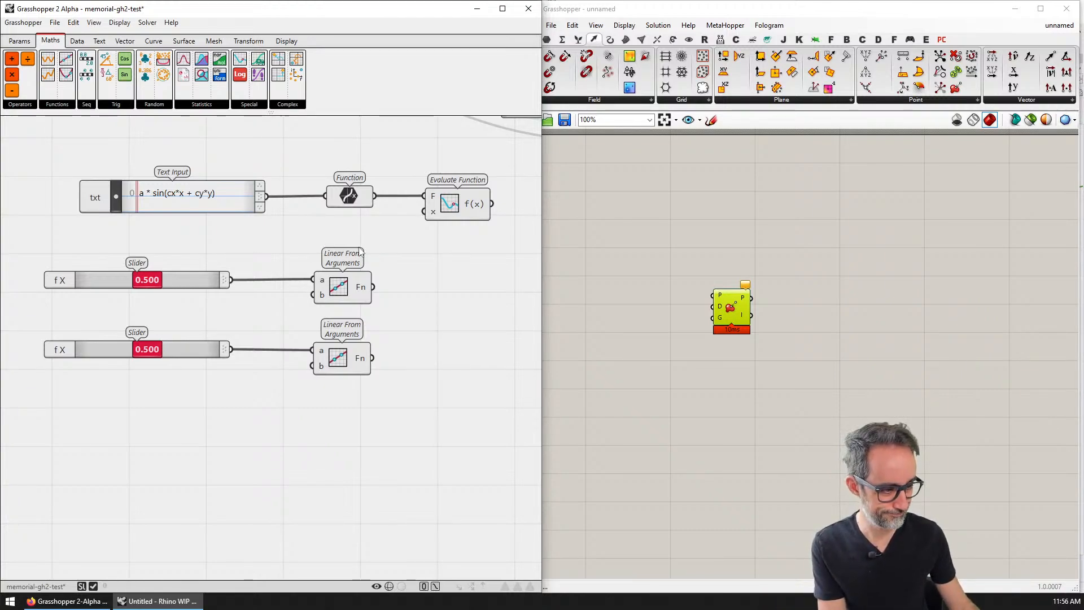
{"action": "left_click_drag", "start_coordinate": [367, 246], "coordinate": [260, 286]}
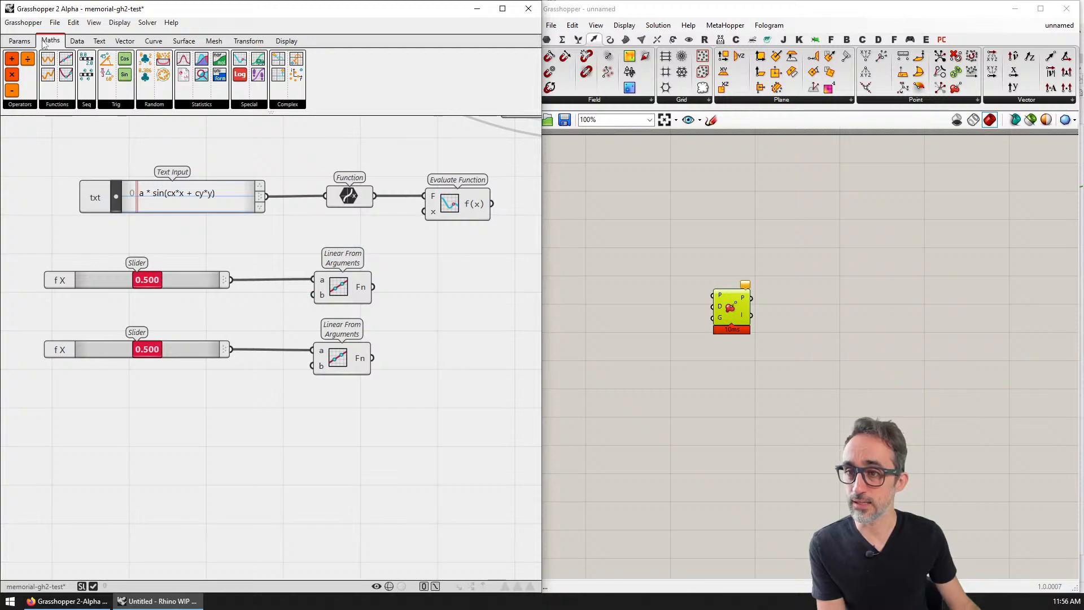
- Try out a Text Join component below the linear functions, check its inputs, and delete it
{"action": "left_click", "coordinate": [79, 42]}
{"action": "left_click", "coordinate": [98, 41]}
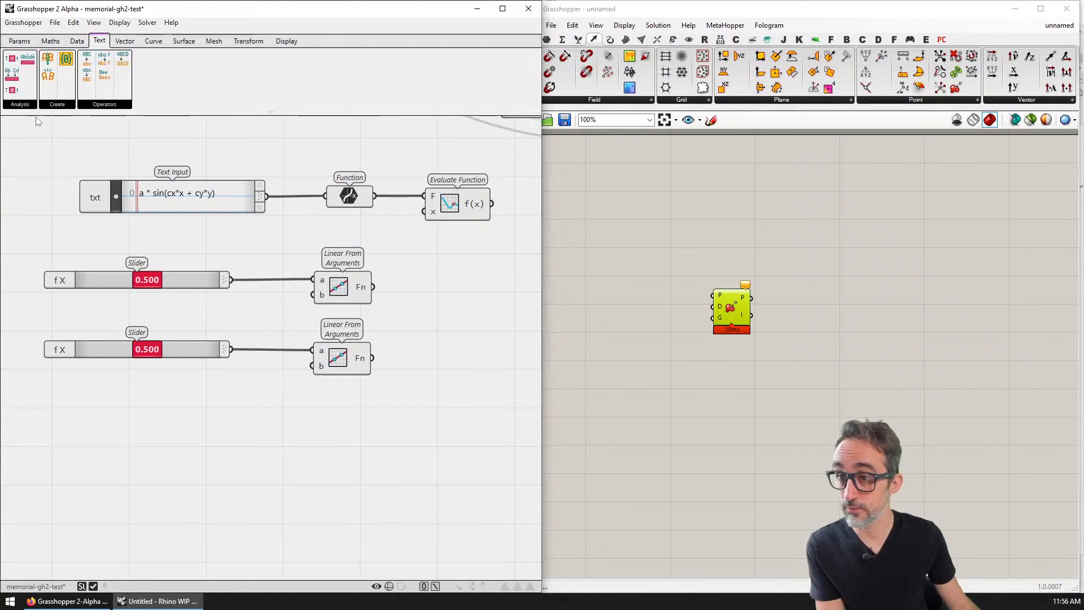
{"action": "left_click", "coordinate": [22, 106]}
{"action": "left_click", "coordinate": [52, 105]}
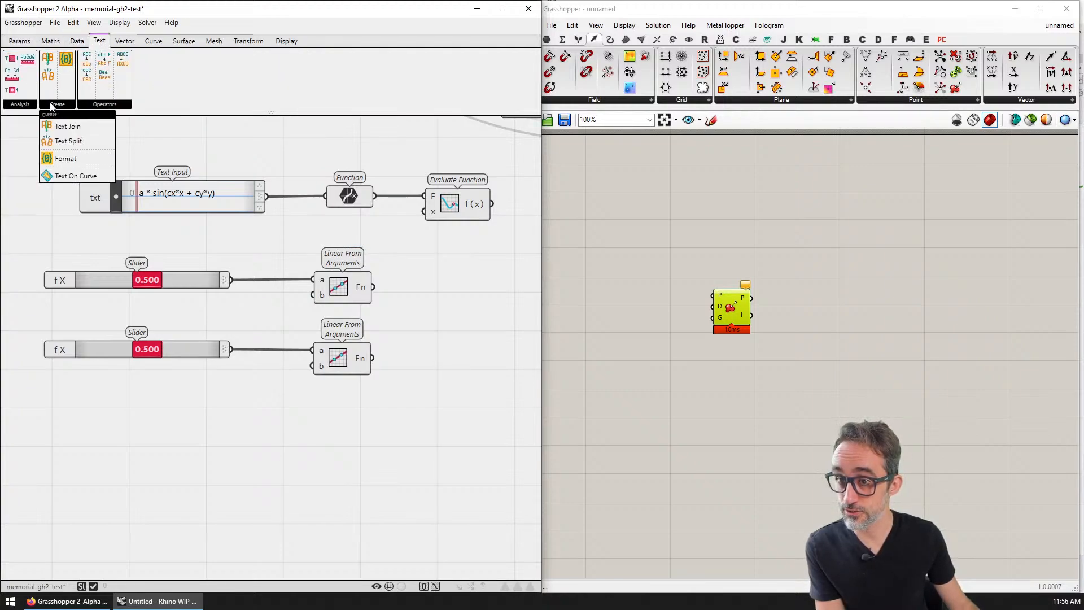
{"action": "left_click", "coordinate": [69, 126]}
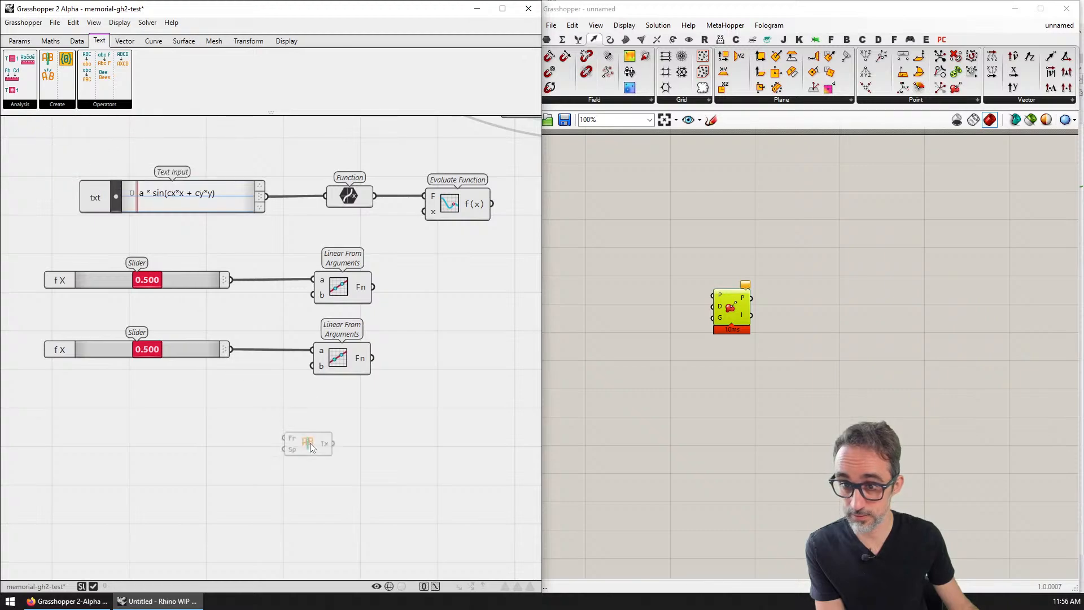
{"action": "left_click", "coordinate": [294, 440]}
{"action": "scroll", "coordinate": [294, 440], "scroll_direction": "up", "scroll_amount": 5}
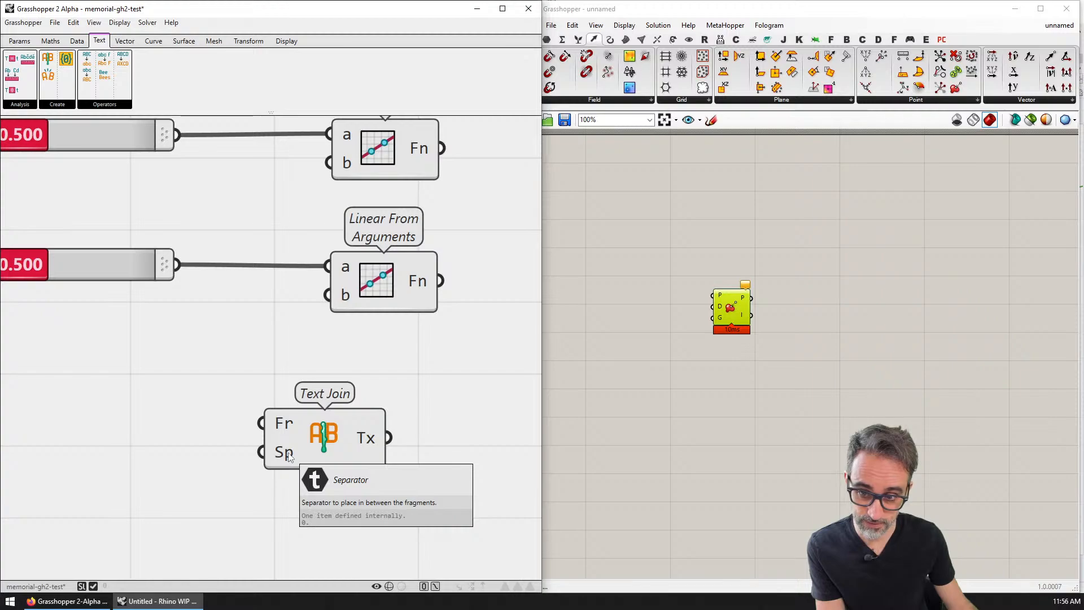
{"action": "left_click", "coordinate": [325, 443]}
{"action": "key", "text": "Delete"}
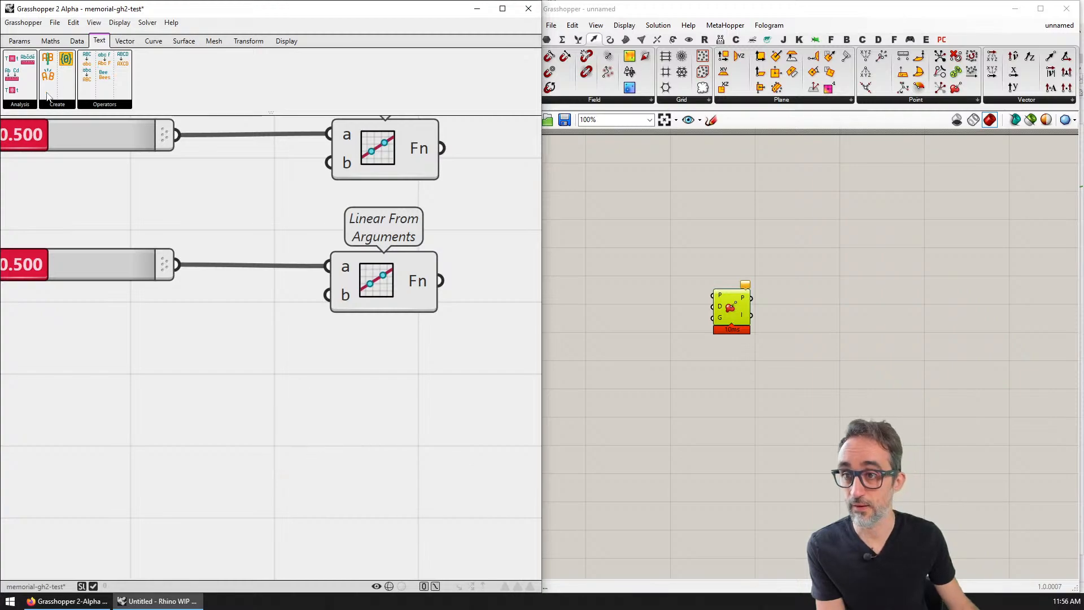
- Try out a Format component below the linear functions, check its template input and result output, and delete it
{"action": "left_click", "coordinate": [54, 103]}
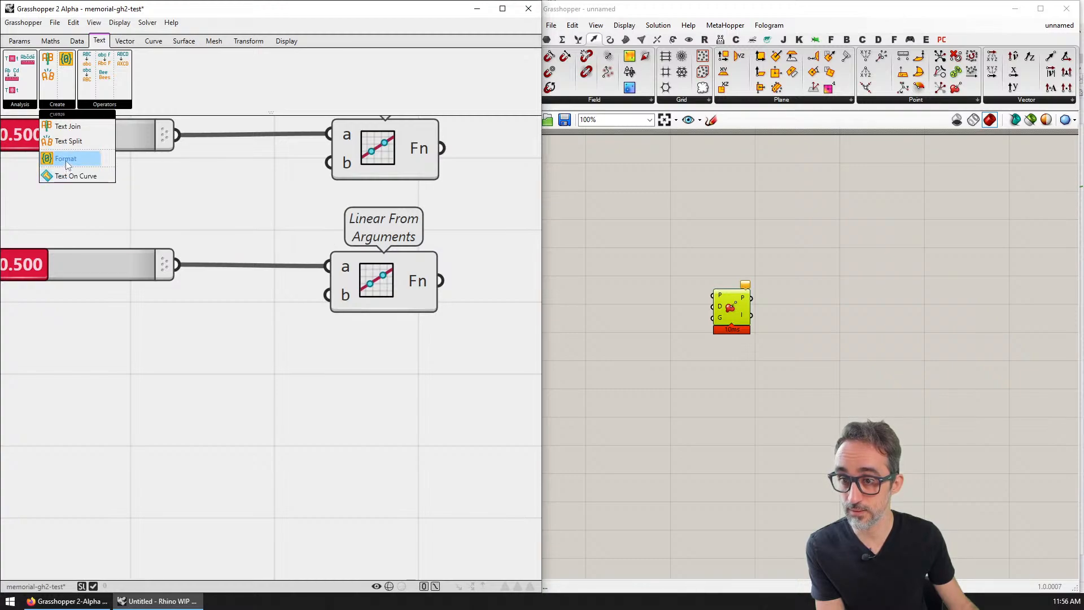
{"action": "left_click_drag", "start_coordinate": [65, 158], "coordinate": [355, 413]}
{"action": "scroll", "coordinate": [357, 419], "scroll_direction": "down", "scroll_amount": 2}
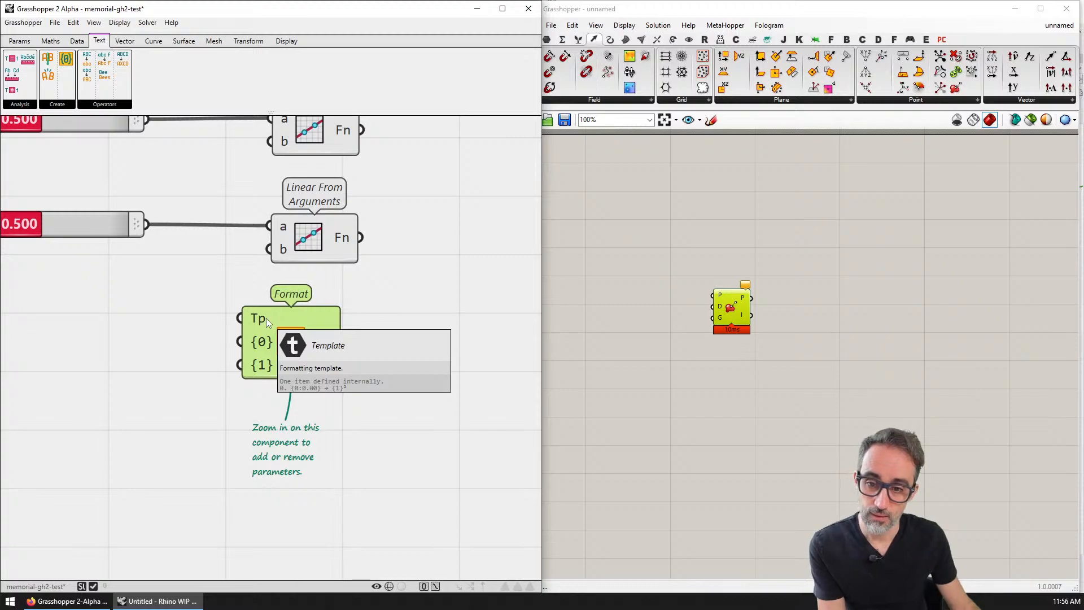
{"action": "scroll", "coordinate": [266, 317], "scroll_direction": "up", "scroll_amount": 1}
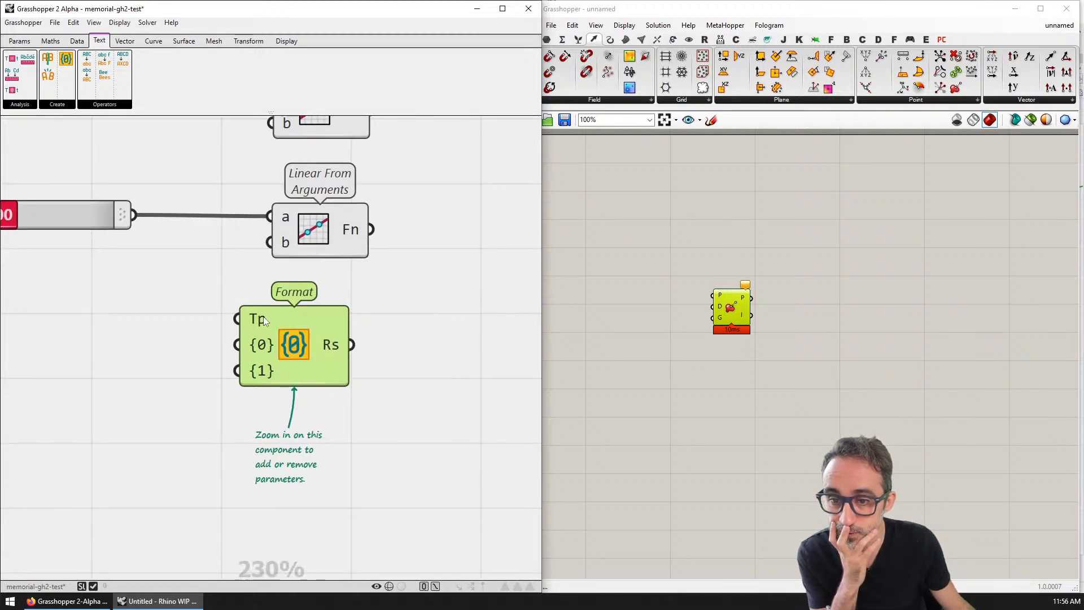
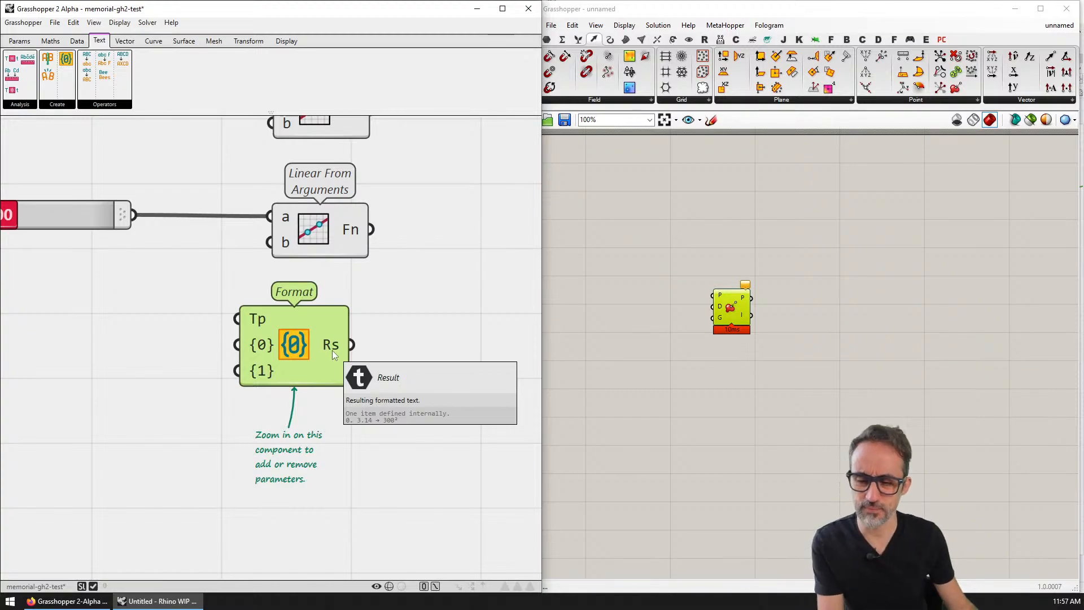
{"action": "key", "text": "Delete"}
{"action": "scroll", "coordinate": [304, 399], "scroll_direction": "down", "scroll_amount": 3}
{"action": "scroll", "coordinate": [305, 400], "scroll_direction": "down", "scroll_amount": 1}
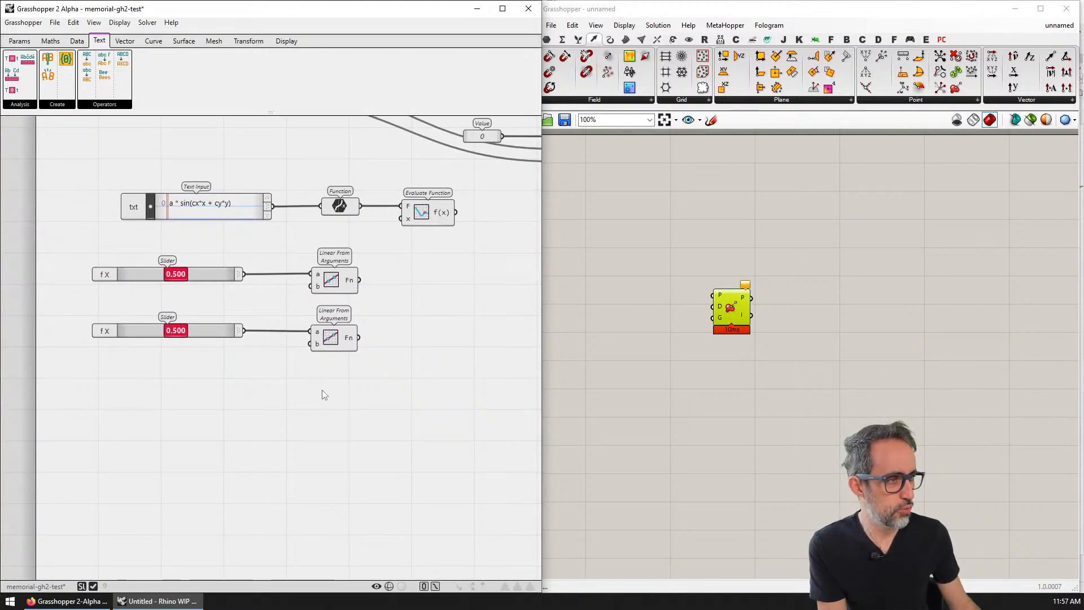
- Review the sine expression in the existing Text Input and add a Format component below the two linear functions
{"action": "scroll", "coordinate": [322, 398], "scroll_direction": "down", "scroll_amount": 2}
{"action": "mouse_move", "coordinate": [305, 404]}
{"action": "right_mouse_down"}
{"action": "mouse_move", "coordinate": [281, 429]}
{"action": "mouse_move", "coordinate": [288, 408]}
{"action": "right_mouse_up"}
{"action": "left_click", "coordinate": [112, 105]}
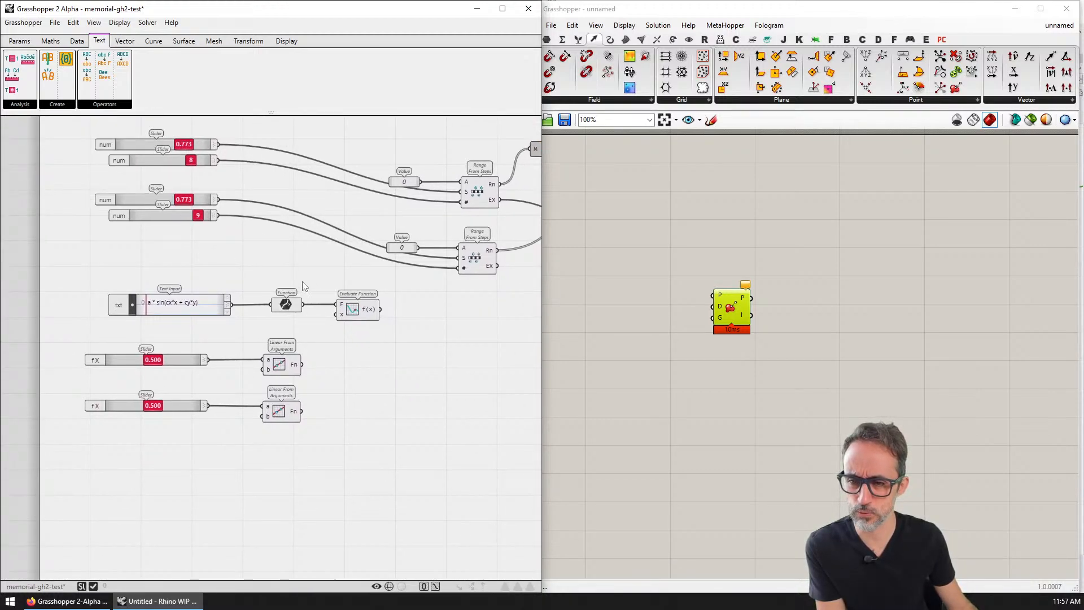
{"action": "left_click", "coordinate": [186, 308]}
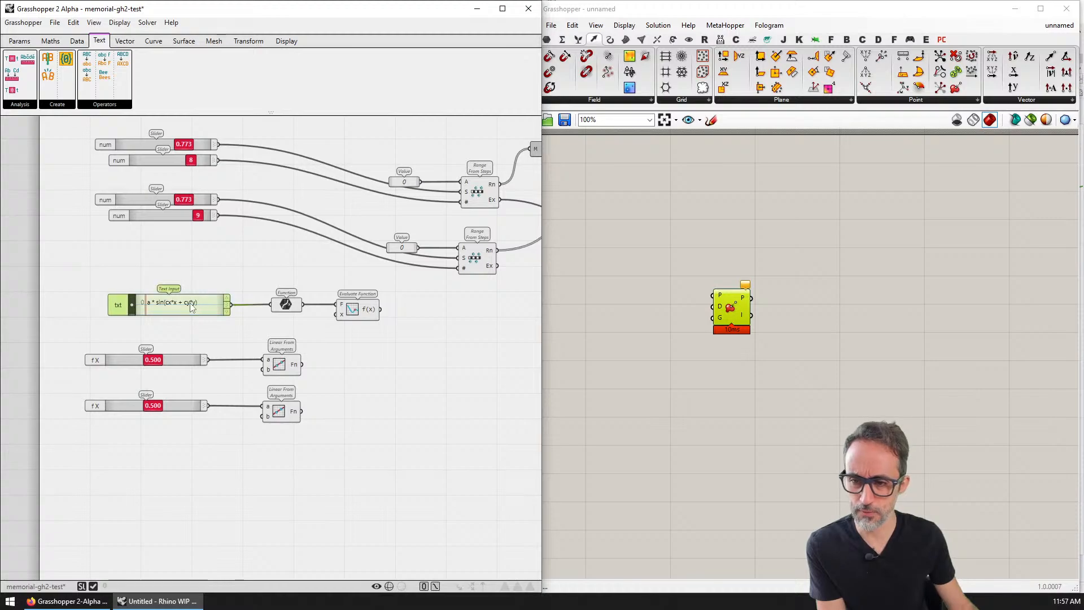
{"action": "scroll", "coordinate": [191, 308], "scroll_direction": "up", "scroll_amount": 3}
{"action": "scroll", "coordinate": [157, 307], "scroll_direction": "up", "scroll_amount": 2}
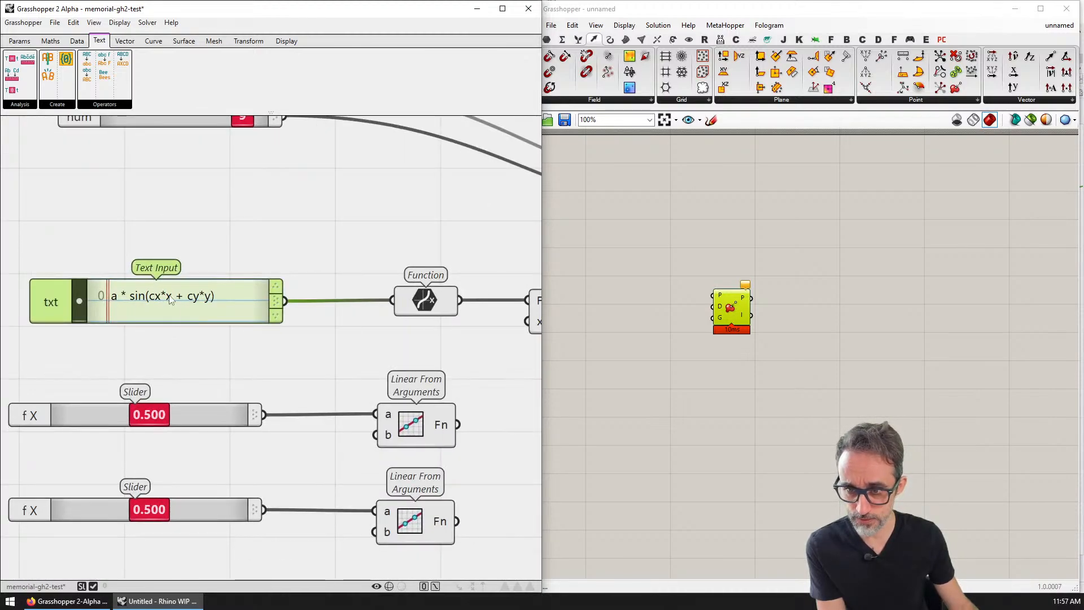
{"action": "scroll", "coordinate": [239, 313], "scroll_direction": "down", "scroll_amount": 2}
{"action": "left_click", "coordinate": [57, 104]}
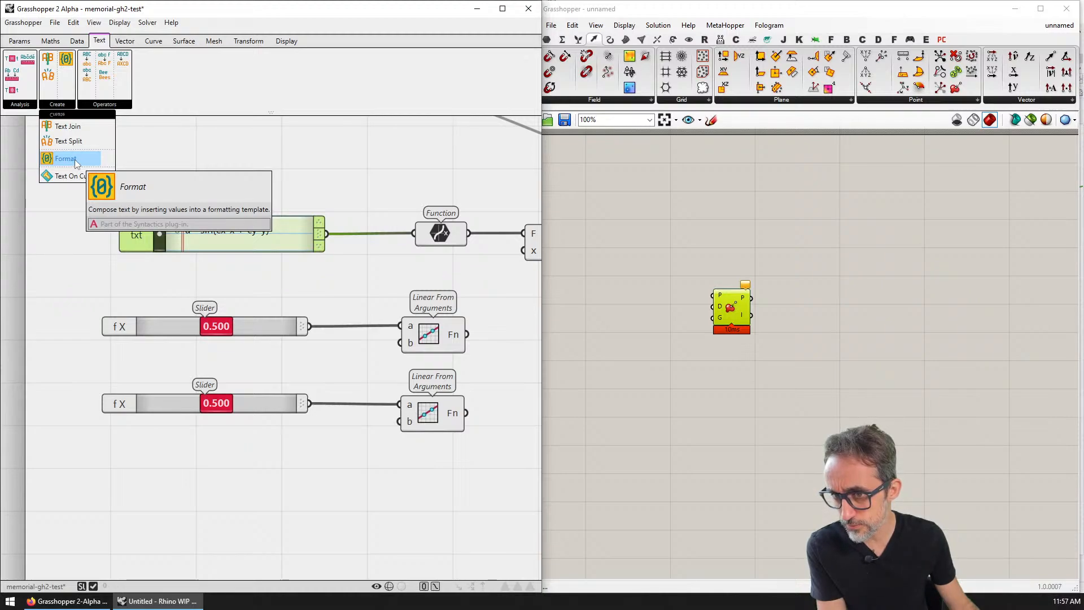
{"action": "mouse_move", "coordinate": [75, 159]}
{"action": "left_mouse_down"}
{"action": "mouse_move", "coordinate": [375, 479]}
{"action": "mouse_move", "coordinate": [388, 523]}
{"action": "left_mouse_up"}
{"action": "scroll", "coordinate": [232, 238], "scroll_direction": "up", "scroll_amount": 2}
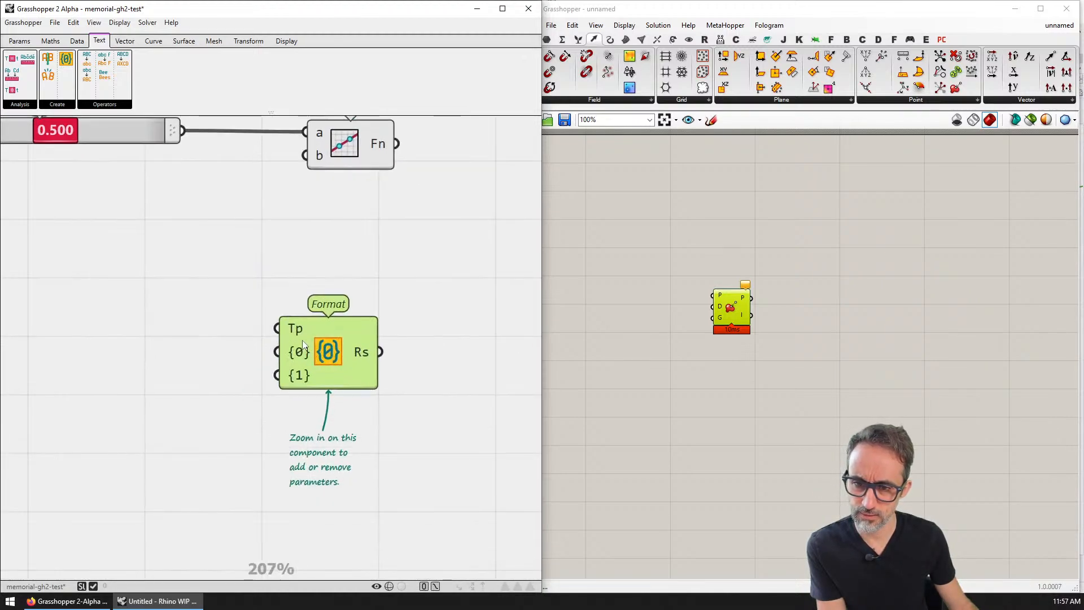
- Add a Text Input and place it beside the Format component, ahead of its Tp input
{"action": "double_click", "coordinate": [155, 317]}
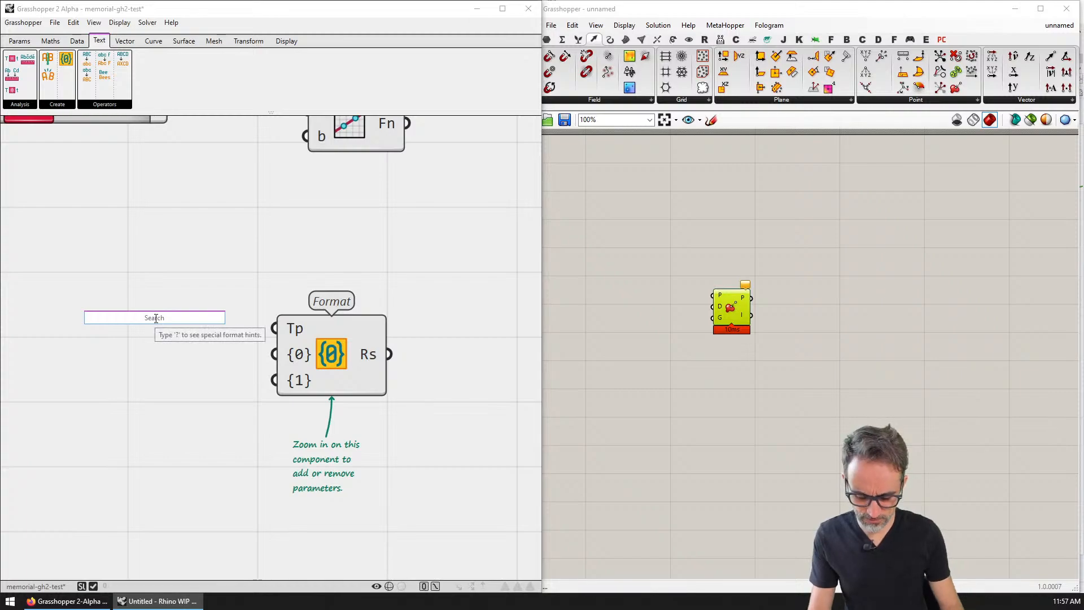
{"action": "type", "text": "text"}
{"action": "key", "text": "Return"}
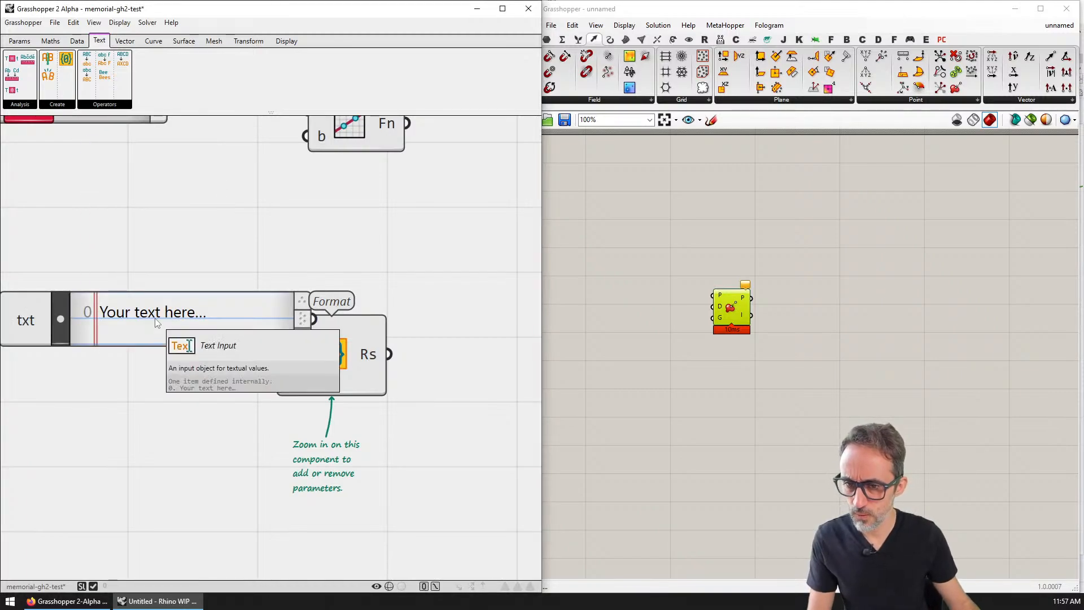
{"action": "left_click", "coordinate": [155, 318]}
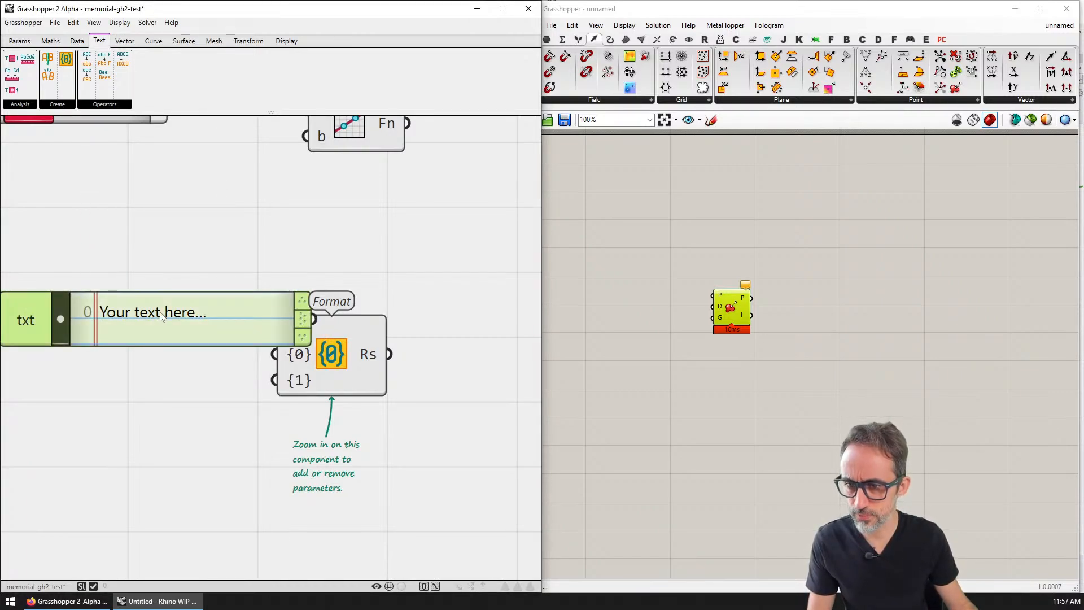
{"action": "right_click_drag", "start_coordinate": [180, 317], "coordinate": [291, 305]}
{"action": "scroll", "coordinate": [294, 306], "scroll_direction": "down", "scroll_amount": 3}
{"action": "left_click_drag", "start_coordinate": [309, 306], "coordinate": [240, 313]}
{"action": "scroll", "coordinate": [240, 313], "scroll_direction": "up", "scroll_amount": 2}
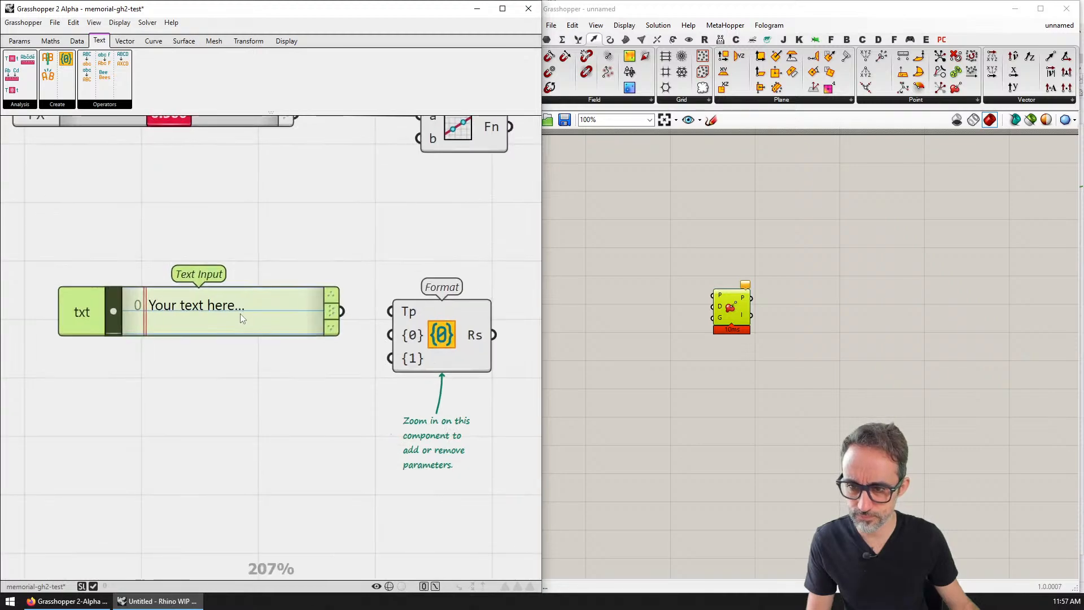
- Set the new Text Input's content to sin({0} * x + {1} * y)
{"action": "double_click", "coordinate": [112, 309]}
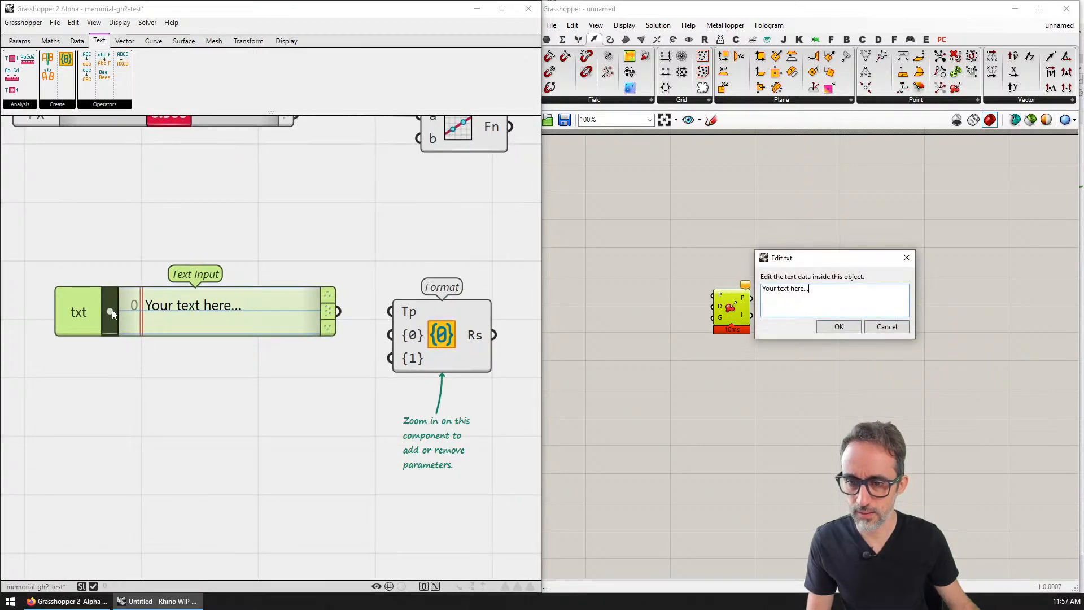
{"action": "key", "text": "ctrl+a"}
{"action": "type", "text": "{0"}
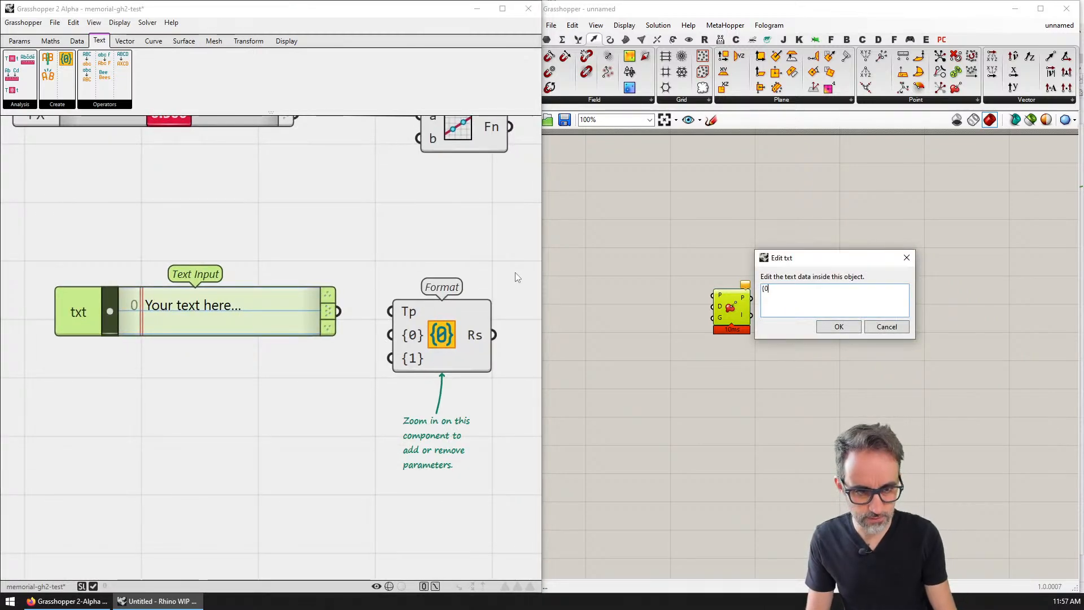
{"action": "type", "text": "} * x + {1"}
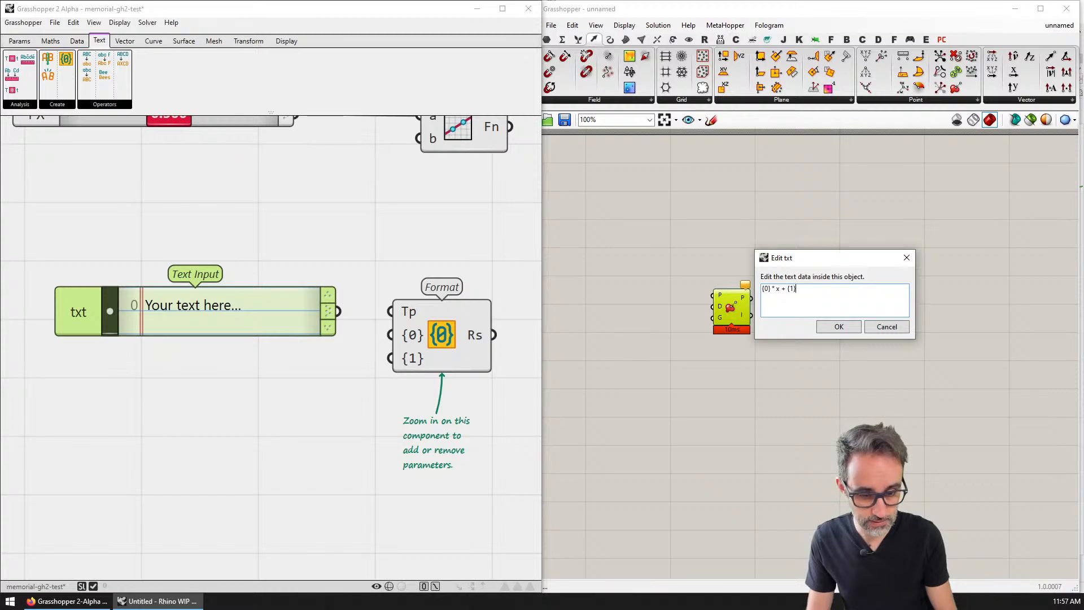
{"action": "type", "text": "y"}
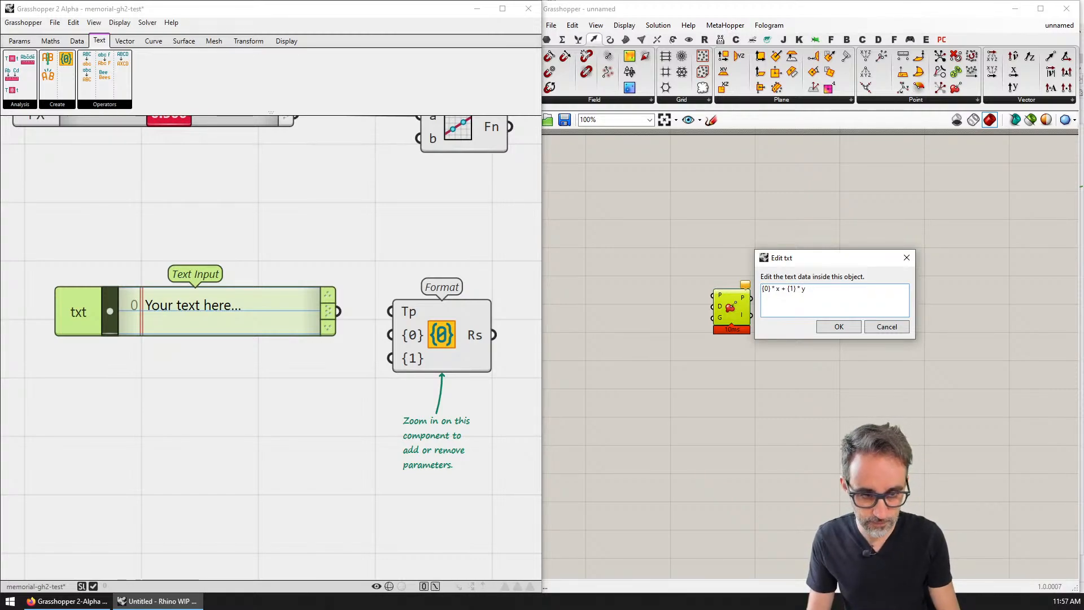
{"action": "type", "text": "sin("}
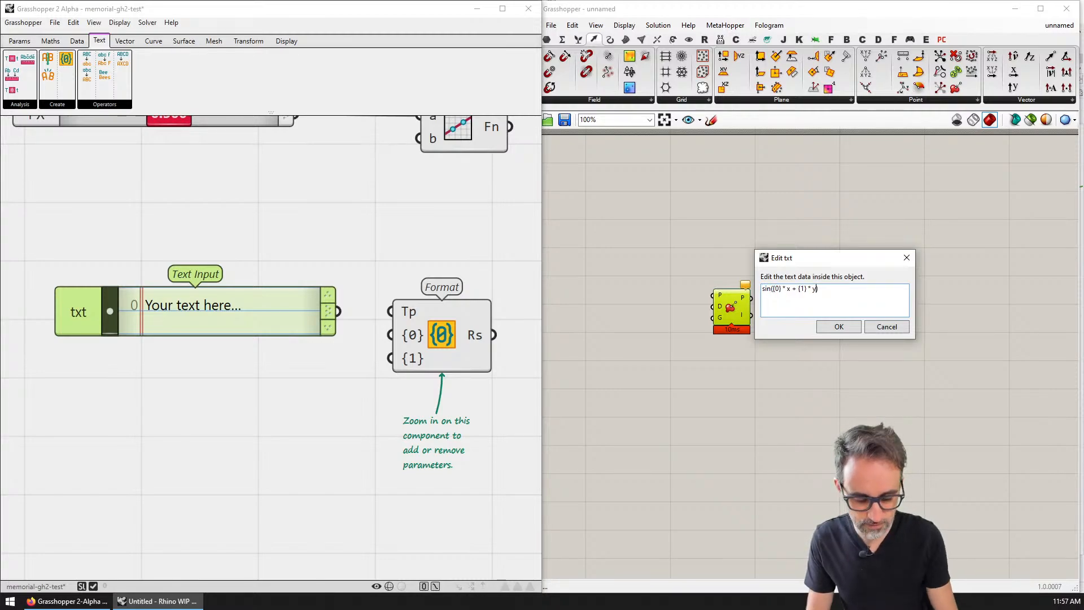
{"action": "left_click", "coordinate": [850, 328]}
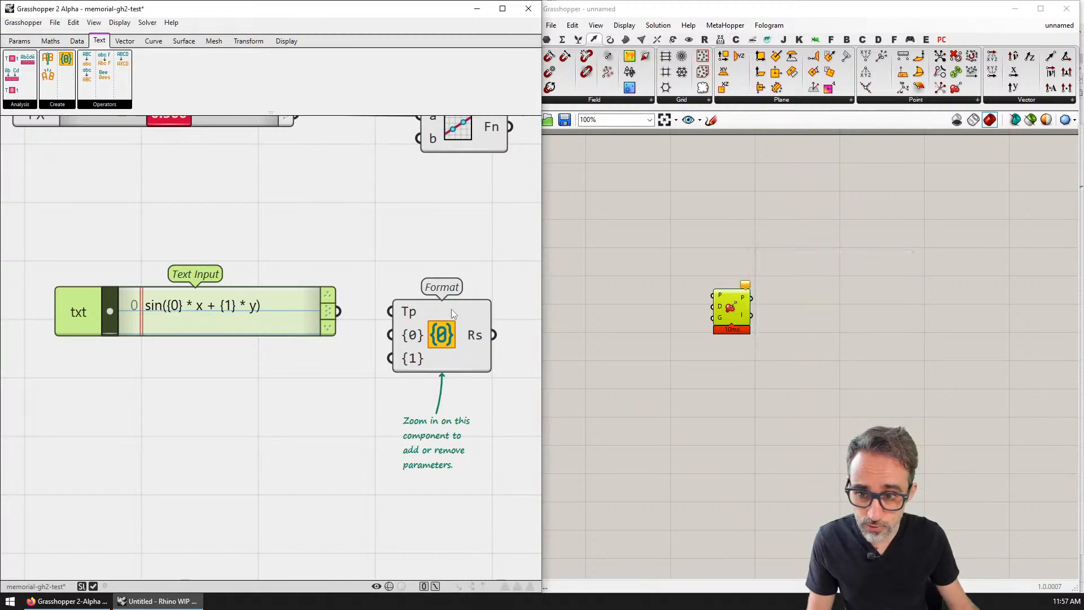
- Connect the template Text Input to the Format component's Tp input and the two f X sliders to its {0} and {2} inputs
{"action": "scroll", "coordinate": [452, 309], "scroll_direction": "down", "scroll_amount": 2}
{"action": "left_click_drag", "start_coordinate": [258, 278], "coordinate": [305, 278]}
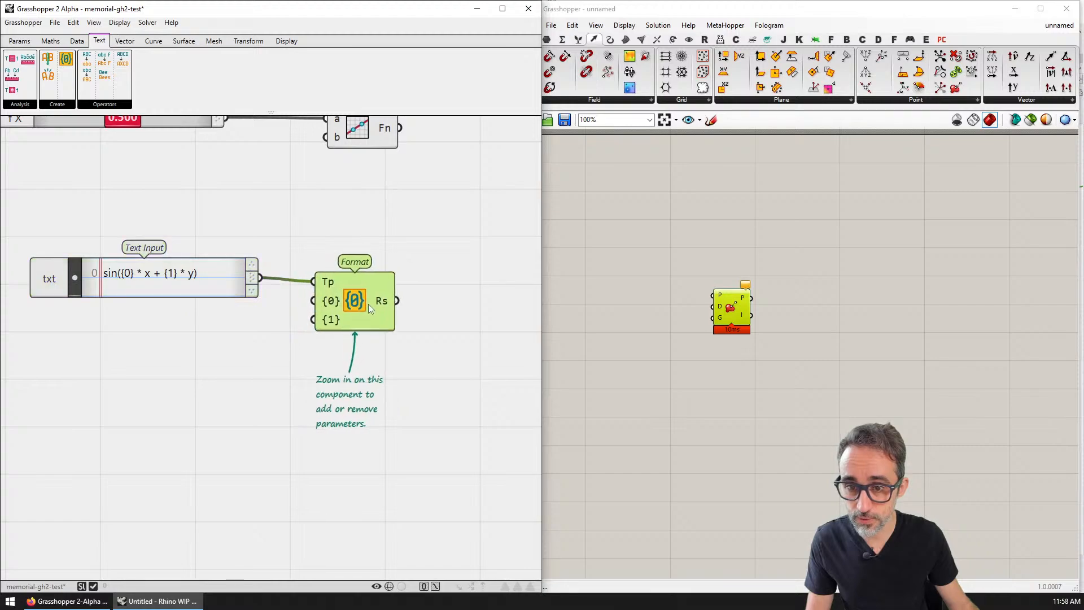
{"action": "right_click_drag", "start_coordinate": [227, 280], "coordinate": [298, 366]}
{"action": "scroll", "coordinate": [298, 366], "scroll_direction": "down", "scroll_amount": 1}
{"action": "left_click_drag", "start_coordinate": [298, 164], "coordinate": [373, 392]}
{"action": "left_click_drag", "start_coordinate": [298, 233], "coordinate": [372, 409]}
{"action": "right_click_drag", "start_coordinate": [465, 414], "coordinate": [269, 339]}
{"action": "mouse_move", "coordinate": [235, 318]}
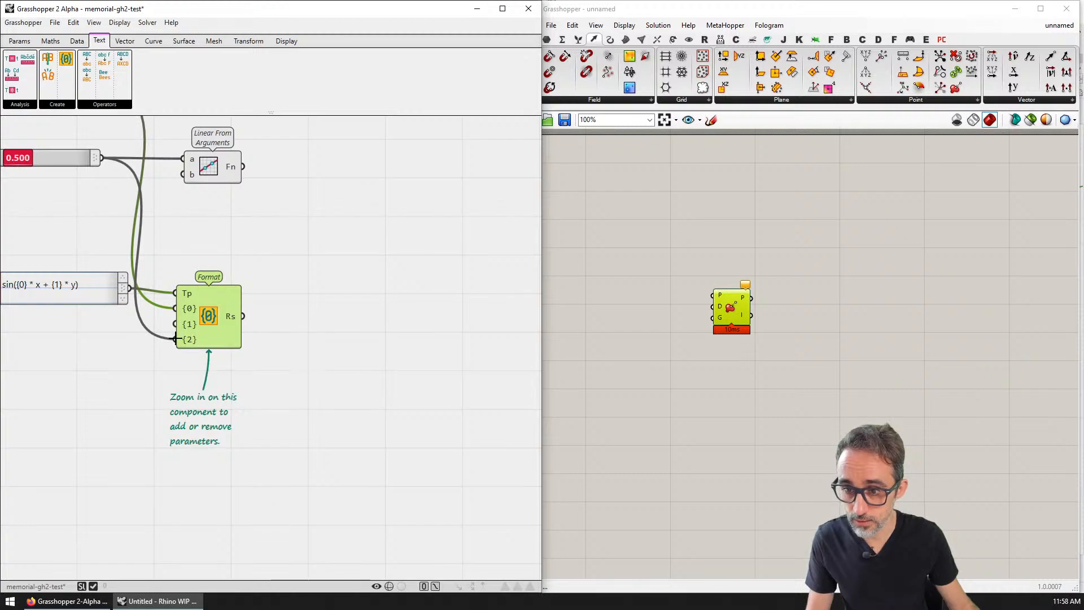
- Rewire the Format component so the upper f X slider feeds {0} and the lower one feeds {1}, and check its result
{"action": "left_click", "coordinate": [147, 346]}
{"action": "key", "text": "Delete"}
{"action": "right_click_drag", "start_coordinate": [140, 287], "coordinate": [231, 291]}
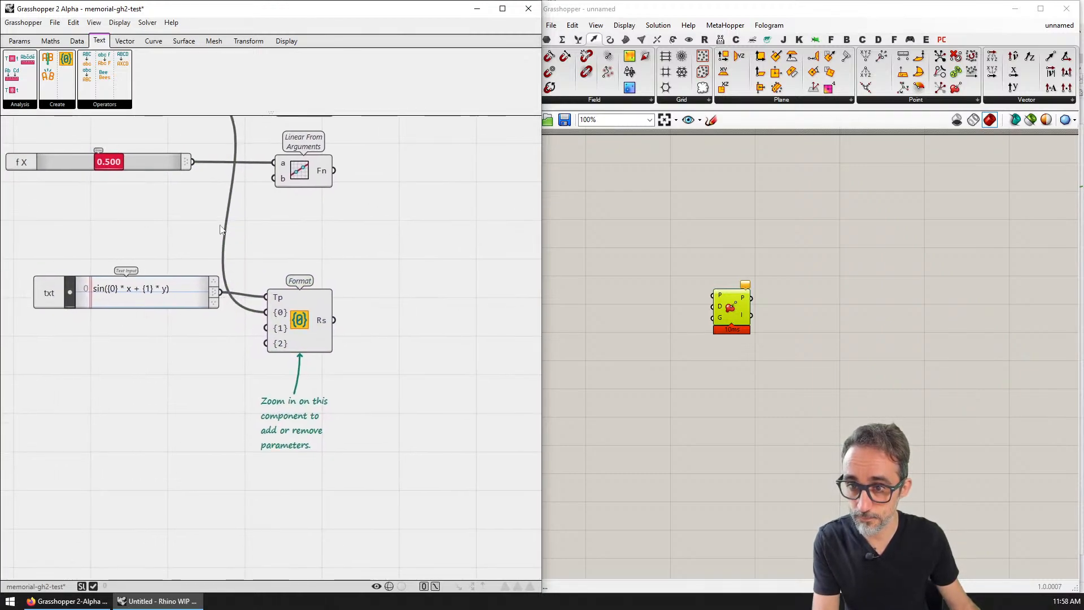
{"action": "left_click_drag", "start_coordinate": [192, 161], "coordinate": [267, 336]}
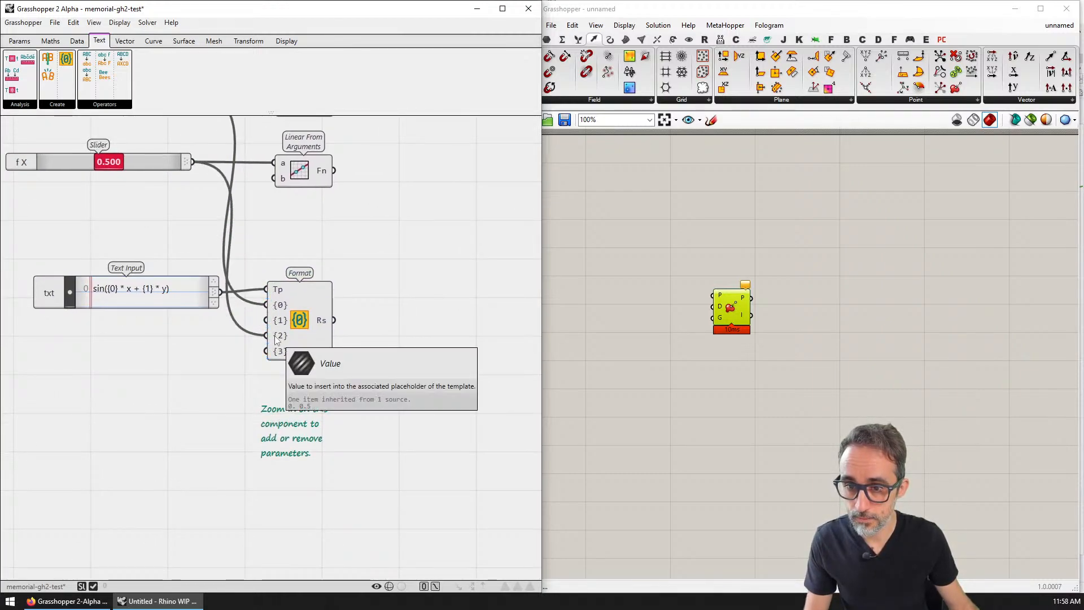
{"action": "left_click_drag", "start_coordinate": [192, 162], "coordinate": [270, 300]}
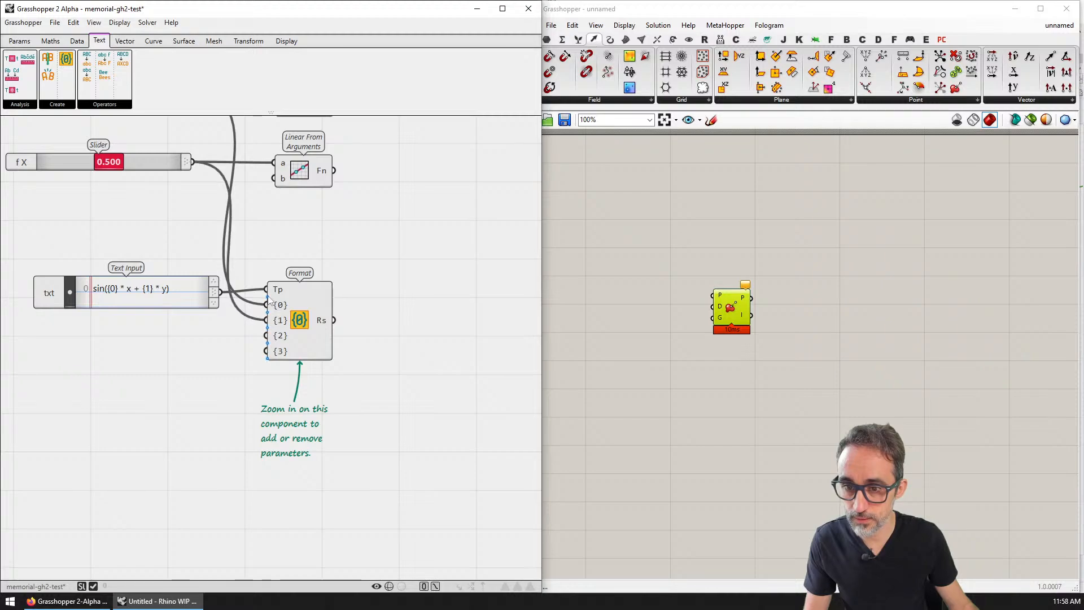
{"action": "right_click_drag", "start_coordinate": [272, 225], "coordinate": [323, 312]}
{"action": "left_click_drag", "start_coordinate": [241, 179], "coordinate": [284, 213]}
{"action": "left_click_drag", "start_coordinate": [241, 247], "coordinate": [317, 407]}
{"action": "mouse_move", "coordinate": [377, 411]}
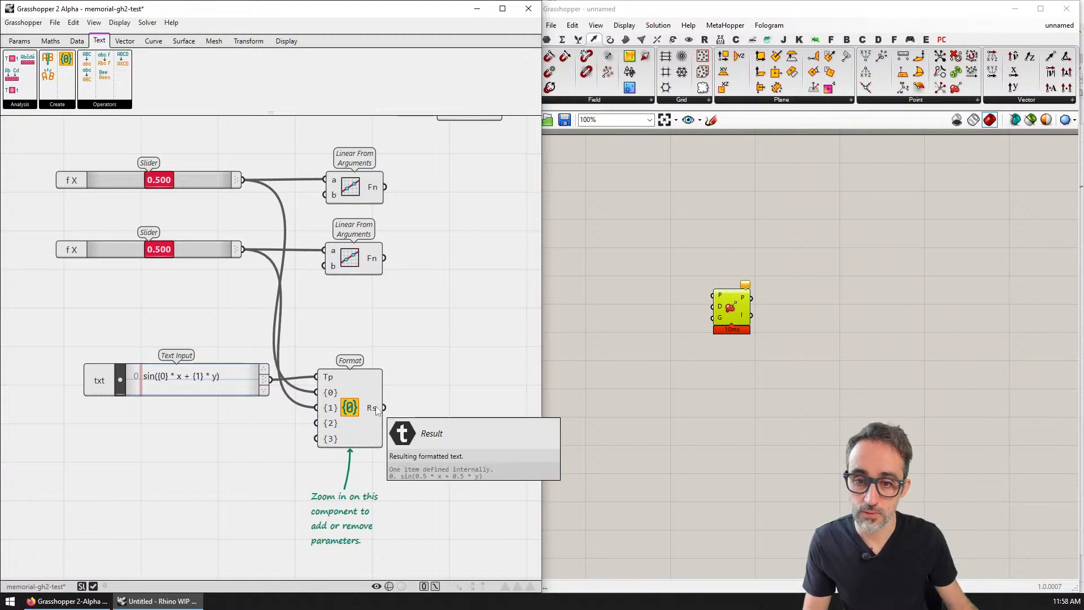
{"action": "scroll", "coordinate": [377, 411], "scroll_direction": "up", "scroll_amount": 3}
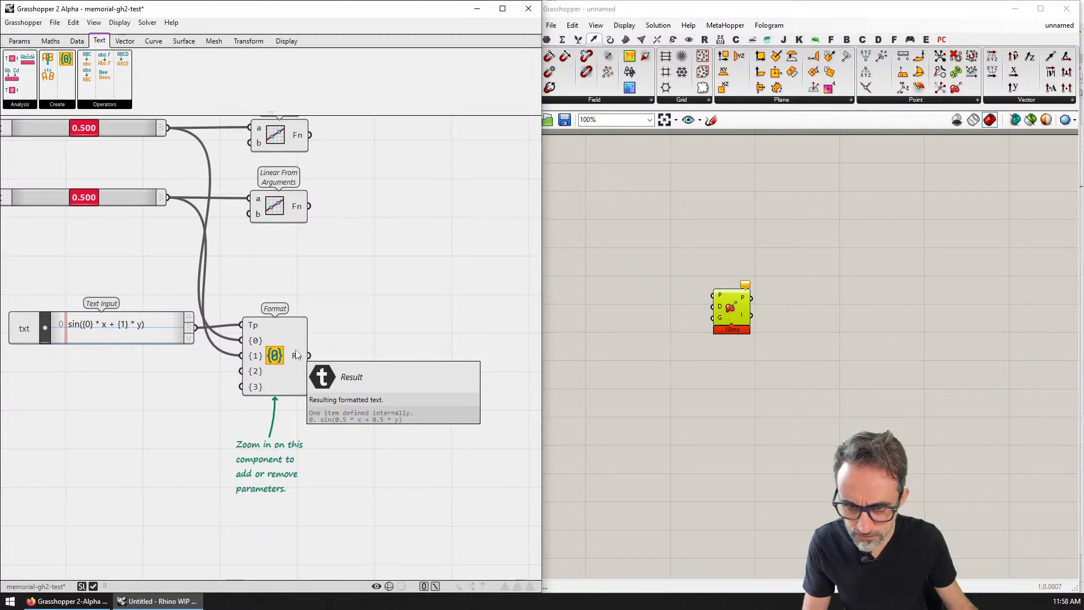
{"action": "right_click_drag", "start_coordinate": [271, 246], "coordinate": [354, 325]}
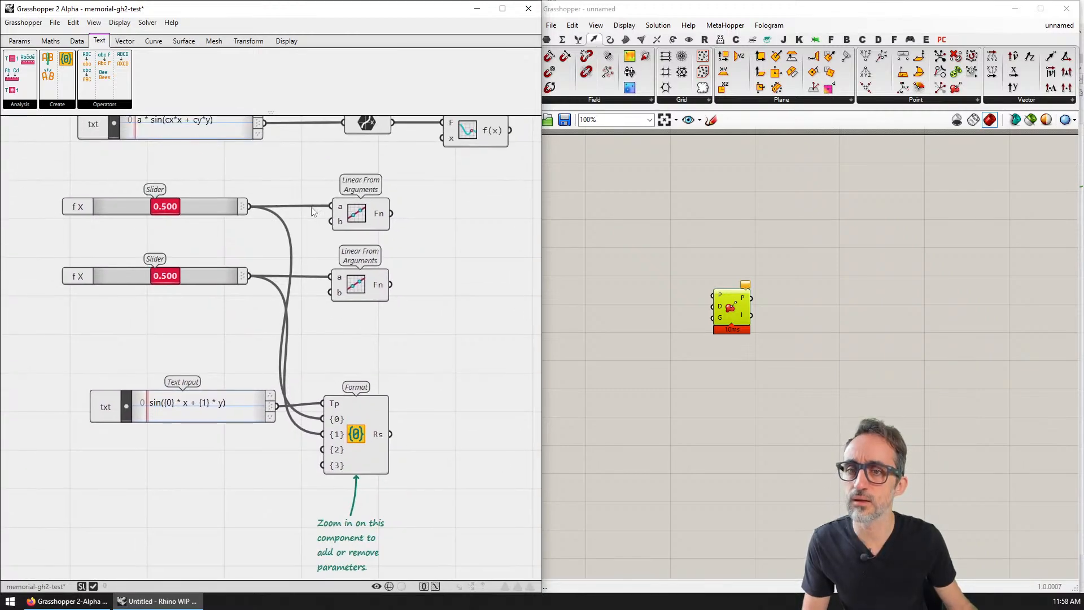
- Duplicate the existing Function parameter beside the Format component and feed it from the Format's Rs output
{"action": "right_click_drag", "start_coordinate": [310, 209], "coordinate": [225, 279]}
{"action": "scroll", "coordinate": [295, 185], "scroll_direction": "down", "scroll_amount": 2}
{"action": "left_click", "coordinate": [294, 191]}
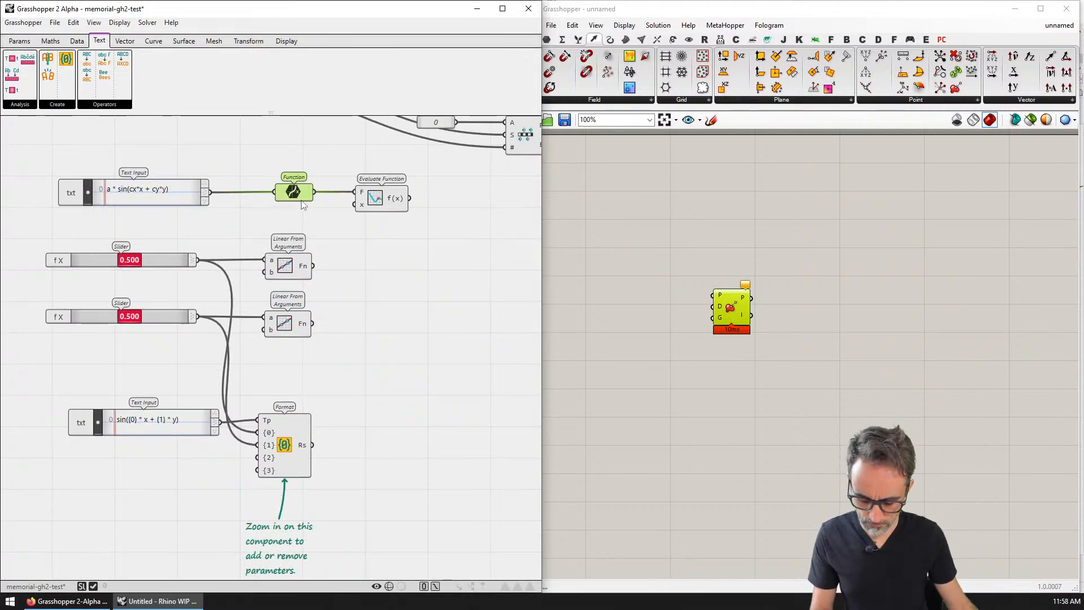
{"action": "left_click_drag", "start_coordinate": [294, 190], "coordinate": [389, 432], "text": "alt"}
{"action": "scroll", "coordinate": [389, 433], "scroll_direction": "up", "scroll_amount": 2}
{"action": "left_click_drag", "start_coordinate": [315, 436], "coordinate": [360, 443]}
{"action": "right_click_drag", "start_coordinate": [388, 446], "coordinate": [260, 328]}
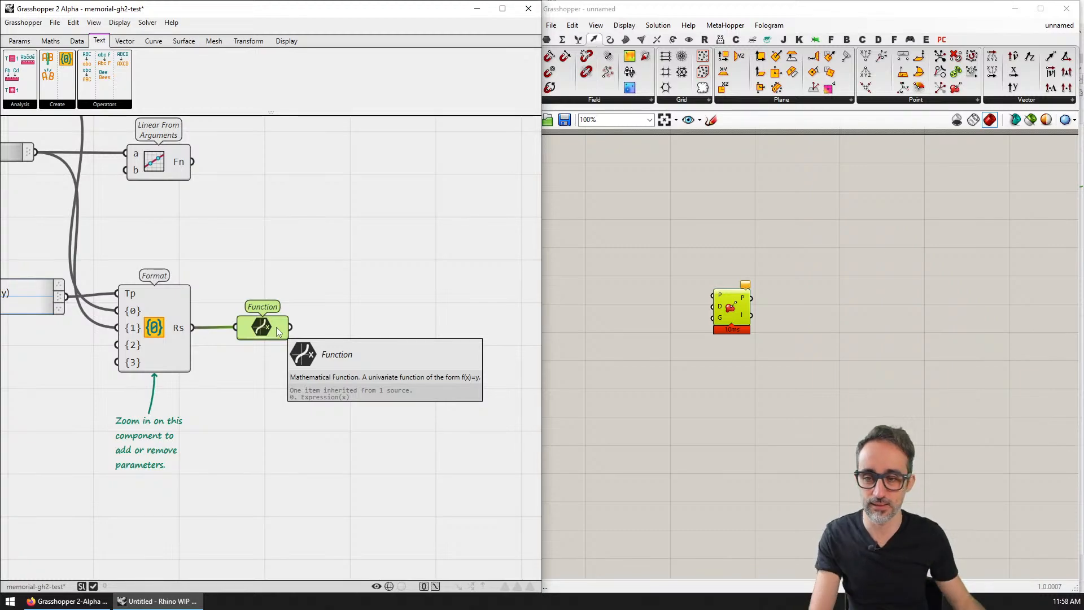
- Delete the Format component together with its Function parameter, and undo the deletion
{"action": "right_click_drag", "start_coordinate": [297, 248], "coordinate": [437, 322]}
{"action": "scroll", "coordinate": [437, 322], "scroll_direction": "down", "scroll_amount": 2}
{"action": "left_click_drag", "start_coordinate": [452, 320], "coordinate": [324, 446]}
{"action": "key", "text": "Delete"}
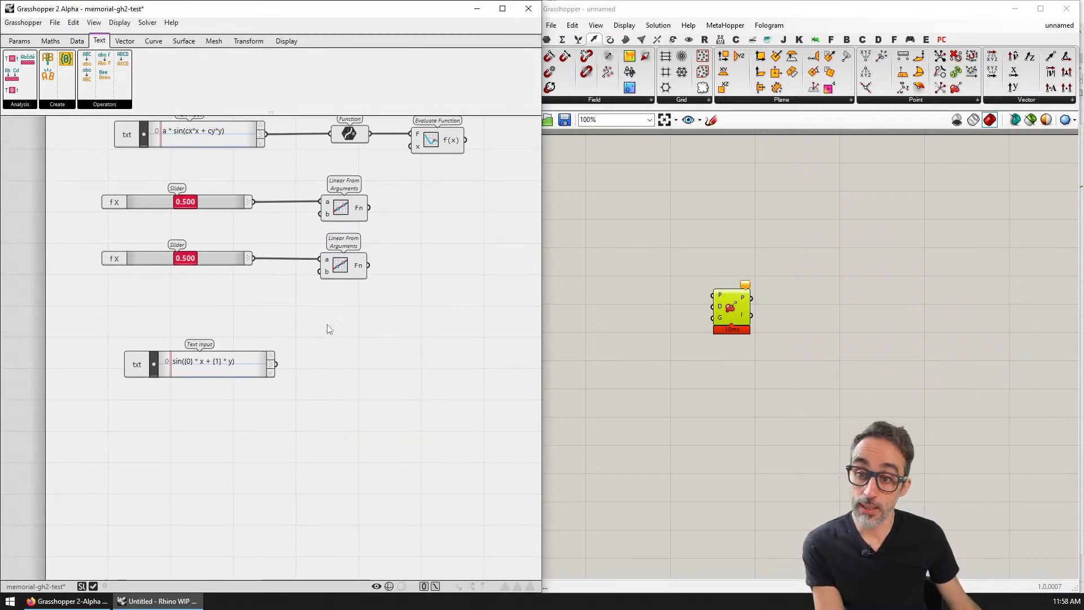
{"action": "scroll", "coordinate": [324, 436], "scroll_direction": "down", "scroll_amount": 2}
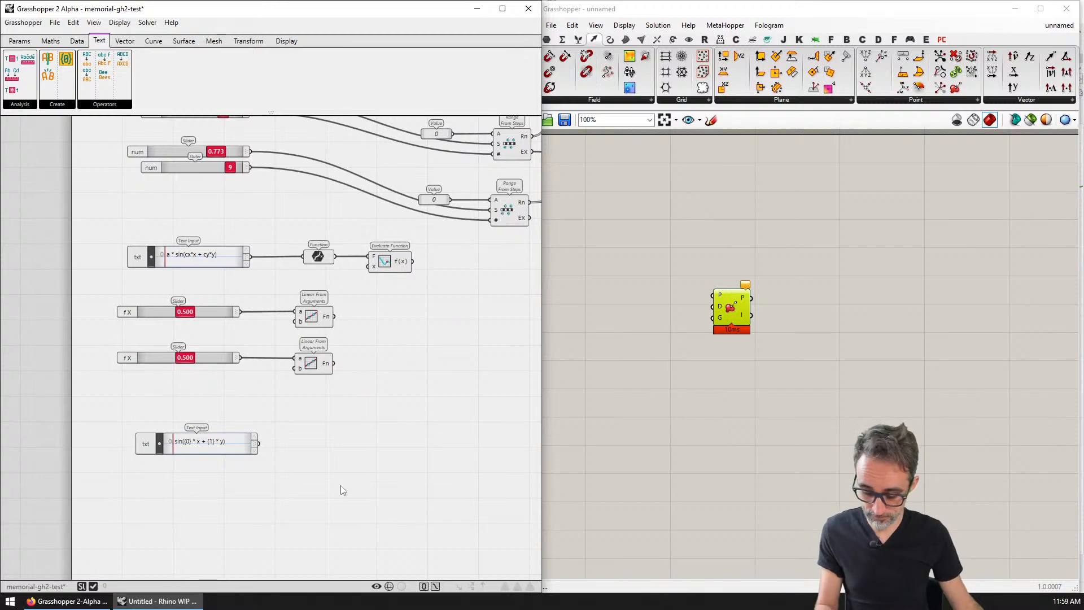
{"action": "key", "text": "ctrl+z"}
- Move all the sine-function components, from the a * sin(cx*x + cy*y) Text Input to the Format chain, further down the canvas
{"action": "left_click_drag", "start_coordinate": [366, 149], "coordinate": [117, 514]}
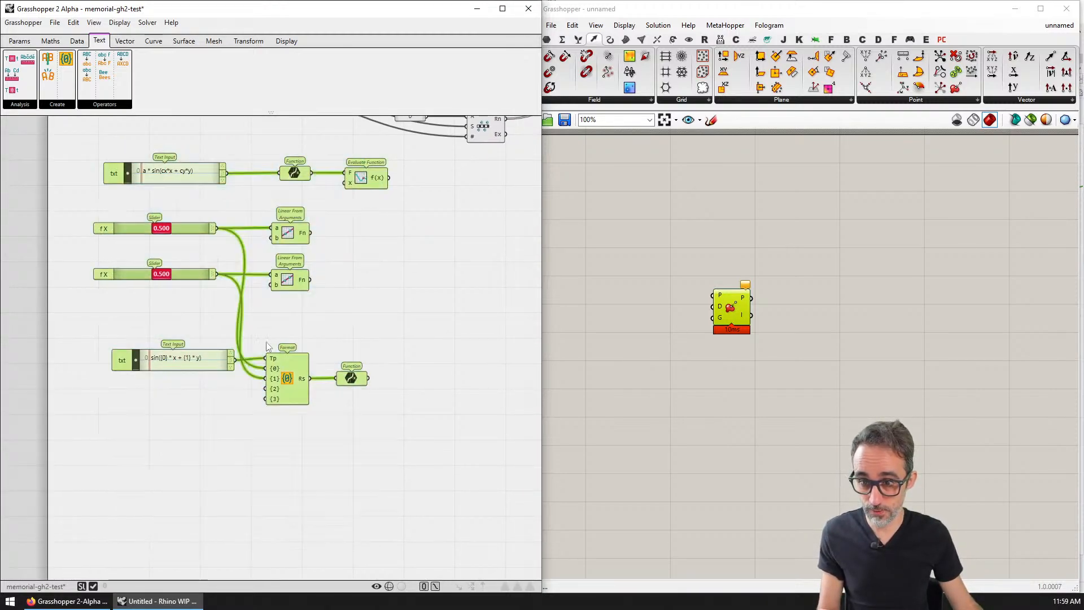
{"action": "left_click_drag", "start_coordinate": [286, 287], "coordinate": [308, 545]}
{"action": "right_click_drag", "start_coordinate": [307, 338], "coordinate": [276, 253]}
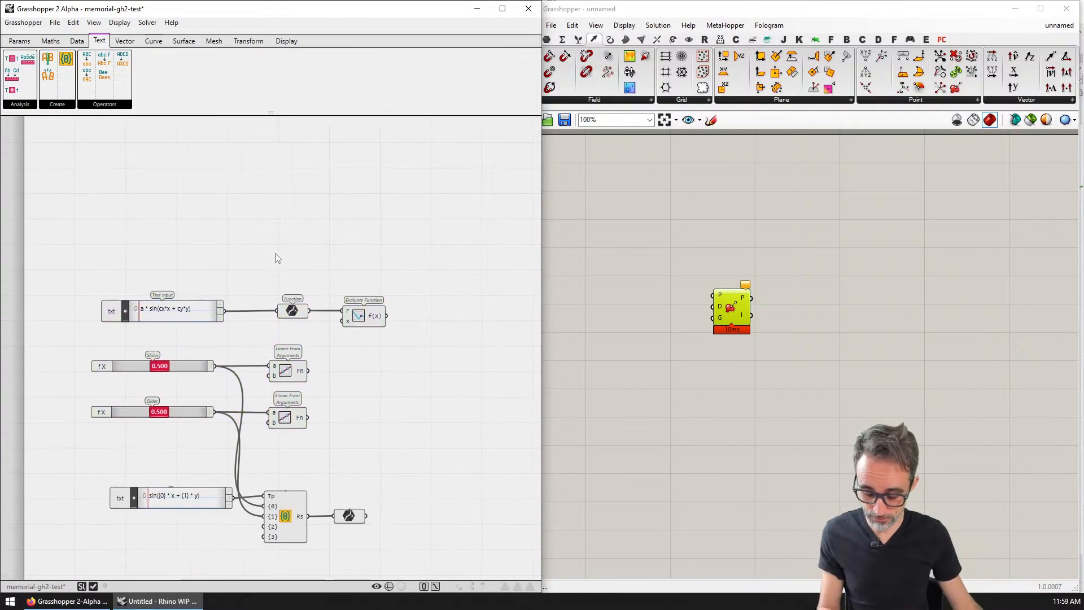
{"action": "scroll", "coordinate": [279, 265], "scroll_direction": "down", "scroll_amount": 2}
{"action": "scroll", "coordinate": [299, 457], "scroll_direction": "up", "scroll_amount": 3}
{"action": "left_click", "coordinate": [336, 456]}
{"action": "scroll", "coordinate": [336, 456], "scroll_direction": "up", "scroll_amount": 2}
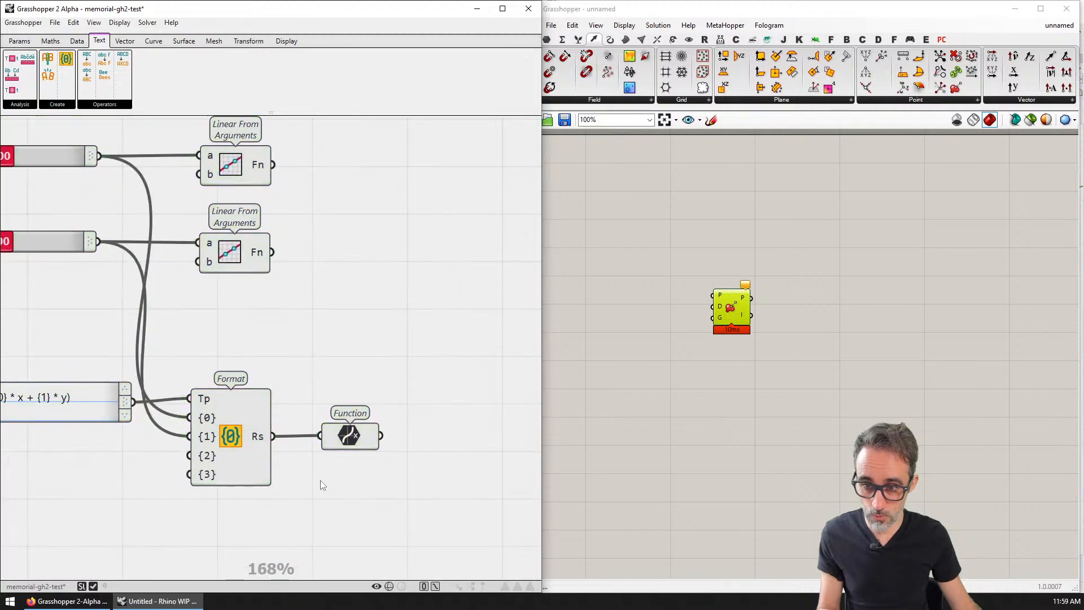
{"action": "scroll", "coordinate": [313, 375], "scroll_direction": "down", "scroll_amount": 3}
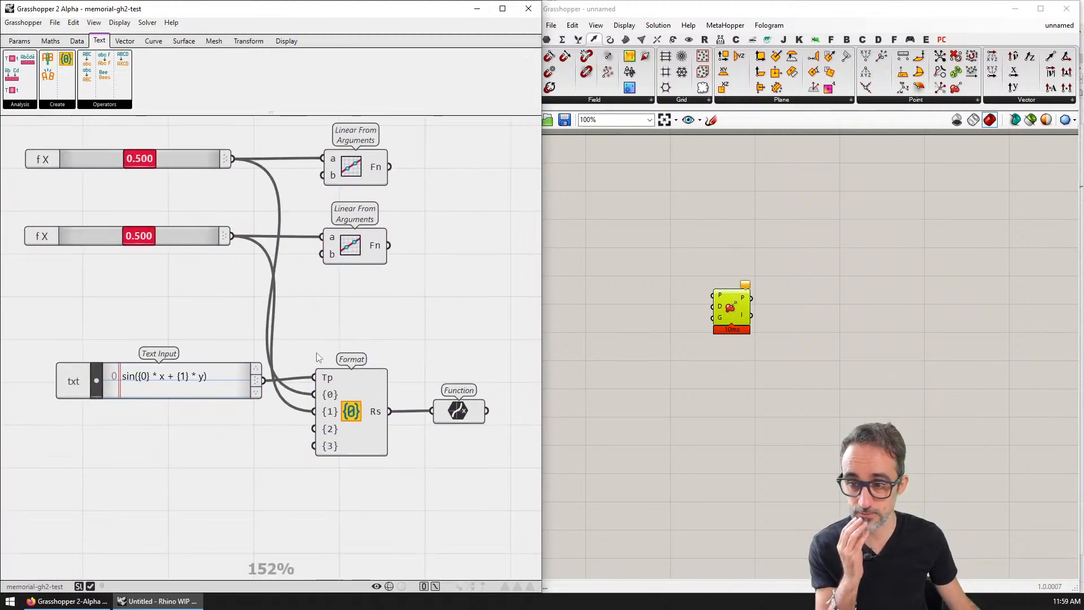
- Look through the Special and Complex maths components for one that suits the multi-variable function
{"action": "right_click_drag", "start_coordinate": [405, 326], "coordinate": [327, 322]}
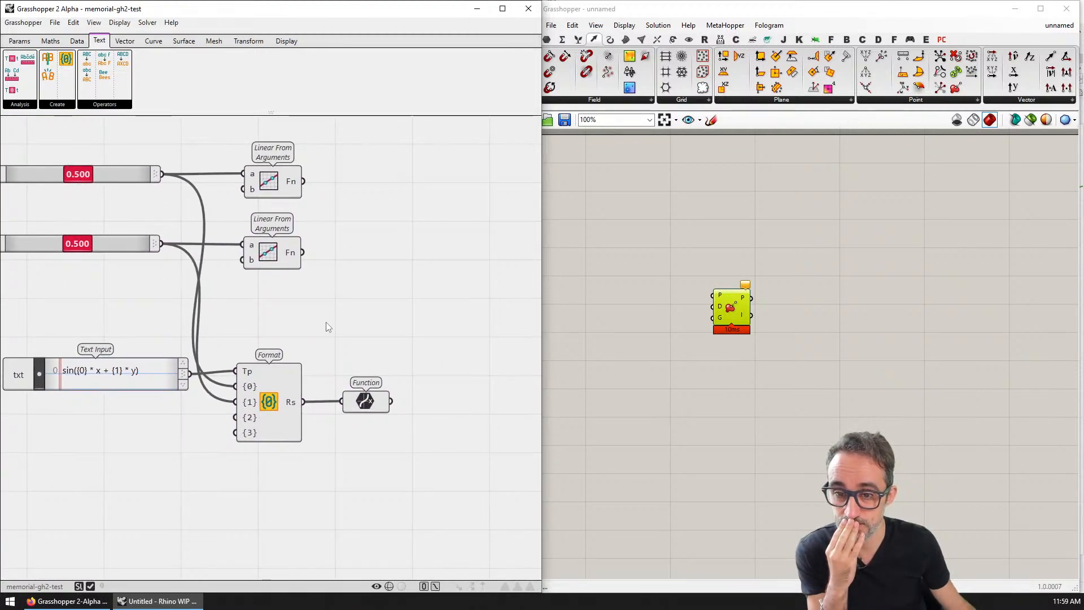
{"action": "mouse_move", "coordinate": [377, 404]}
{"action": "scroll", "coordinate": [364, 416], "scroll_direction": "down", "scroll_amount": 3}
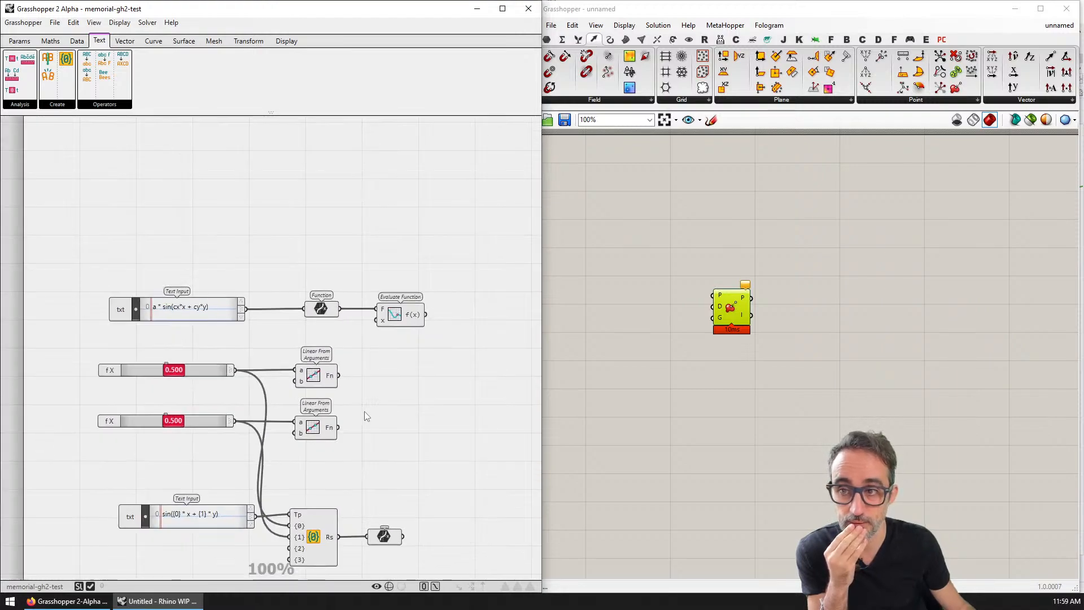
{"action": "left_click", "coordinate": [51, 41]}
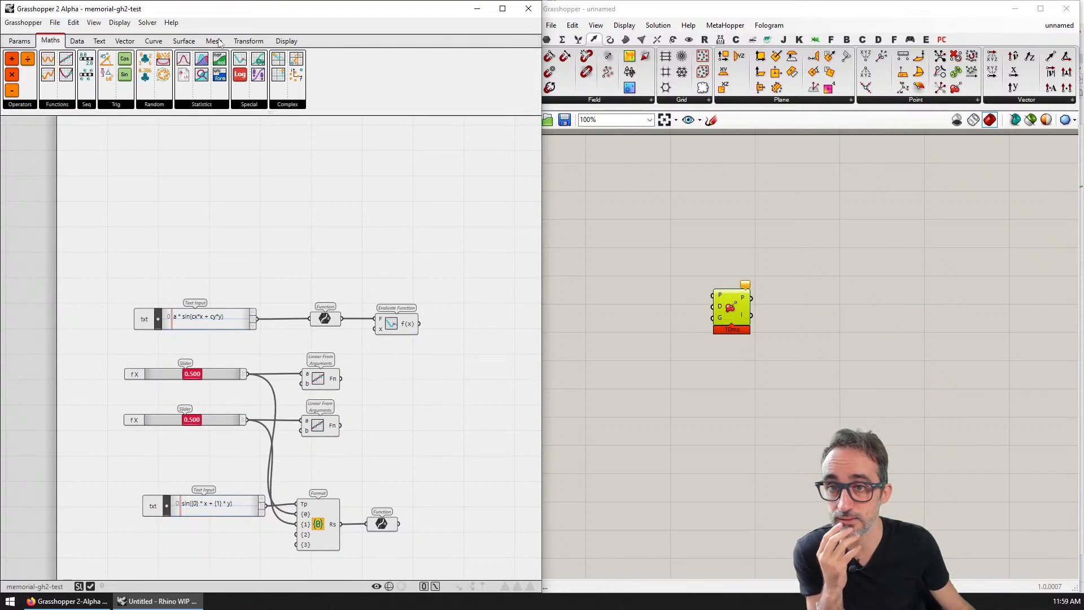
{"action": "left_click", "coordinate": [288, 106]}
{"action": "left_click", "coordinate": [256, 107]}
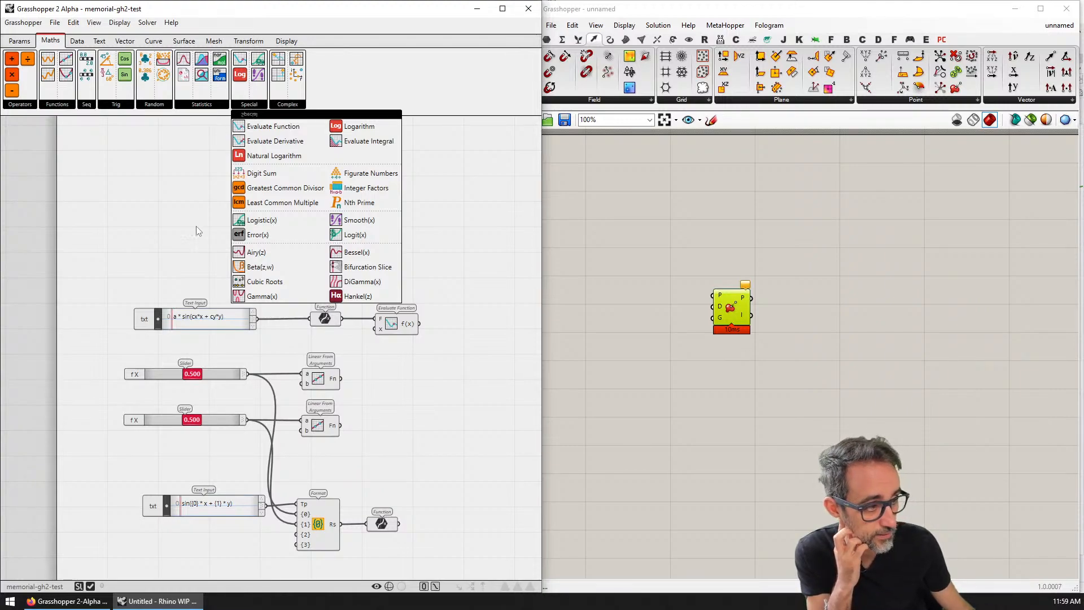
{"action": "left_click", "coordinate": [137, 252]}
{"action": "right_click_drag", "start_coordinate": [165, 224], "coordinate": [150, 155]}
{"action": "scroll", "coordinate": [164, 204], "scroll_direction": "up", "scroll_amount": 1}
{"action": "right_click_drag", "start_coordinate": [199, 226], "coordinate": [177, 167]}
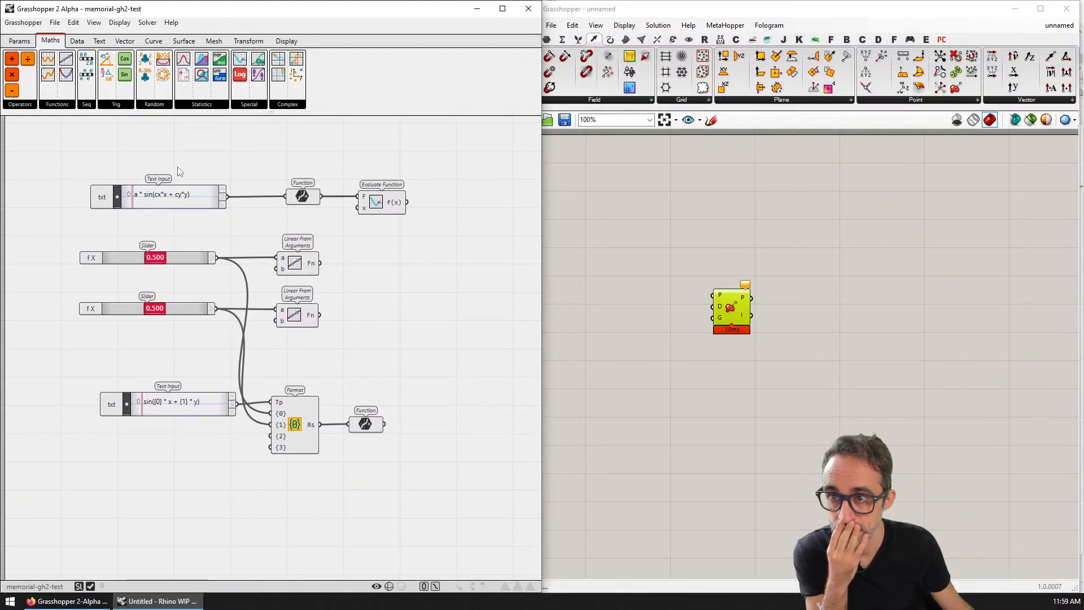
{"action": "scroll", "coordinate": [185, 200], "scroll_direction": "down", "scroll_amount": 3}
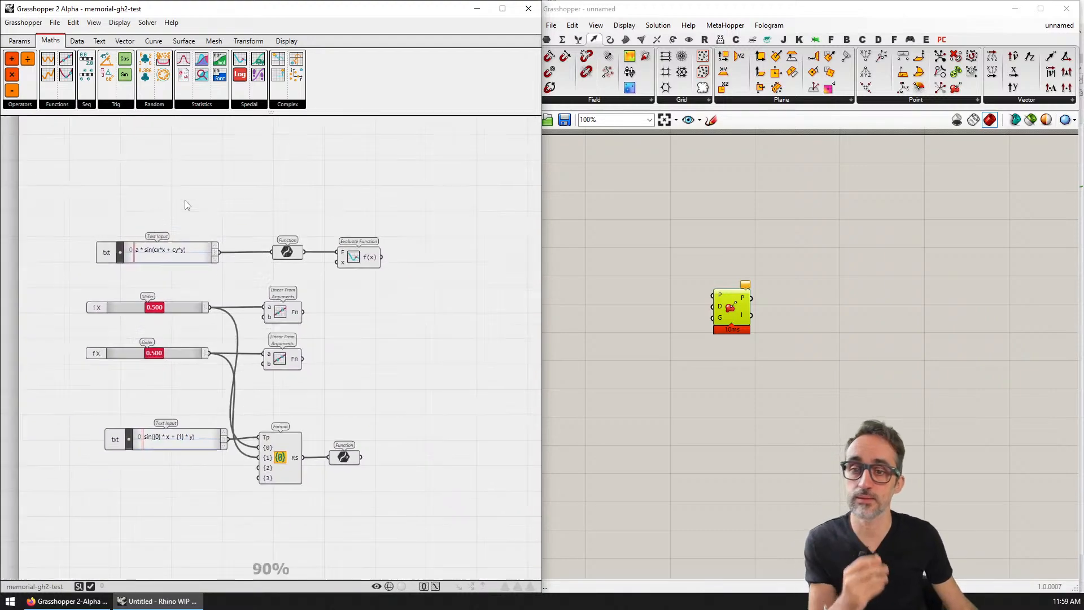
- Select the whole group of sine-function components and shift it slightly on the canvas
{"action": "left_click_drag", "start_coordinate": [58, 185], "coordinate": [379, 503]}
{"action": "left_click_drag", "start_coordinate": [328, 250], "coordinate": [325, 215]}
{"action": "left_click", "coordinate": [278, 176]}
{"action": "right_click_drag", "start_coordinate": [278, 176], "coordinate": [315, 363]}
{"action": "scroll", "coordinate": [235, 287], "scroll_direction": "up", "scroll_amount": 2}
{"action": "right_click_drag", "start_coordinate": [261, 431], "coordinate": [225, 349]}
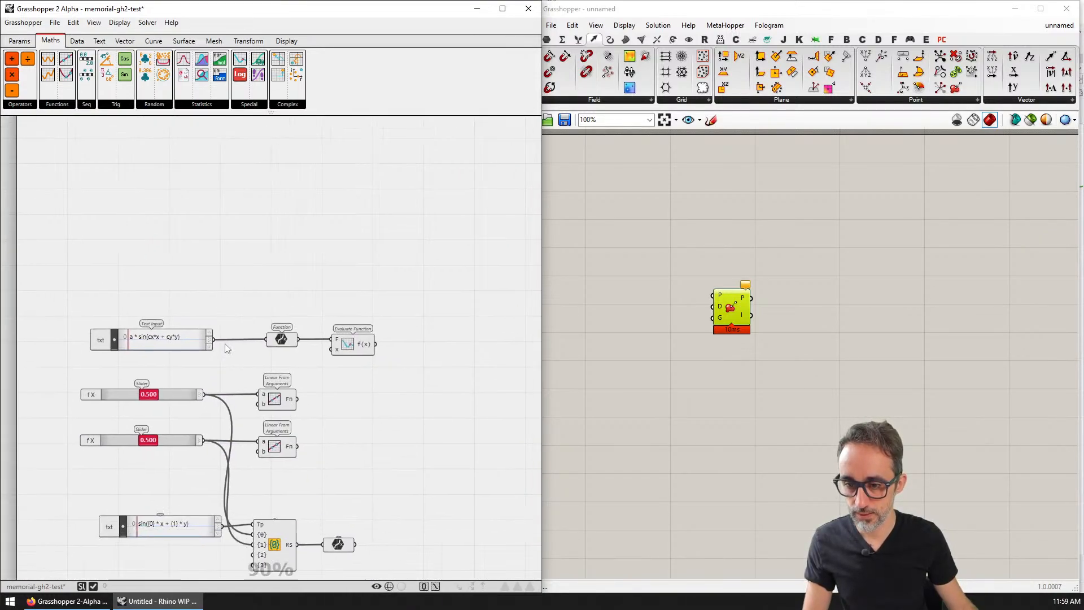
- Duplicate the two f X sliders and place the copies above the a * sin(cx*x + cy*y) Text Input
{"action": "left_click_drag", "start_coordinate": [219, 361], "coordinate": [158, 453]}
{"action": "key", "text": "ctrl+c"}
{"action": "key", "text": "ctrl+v"}
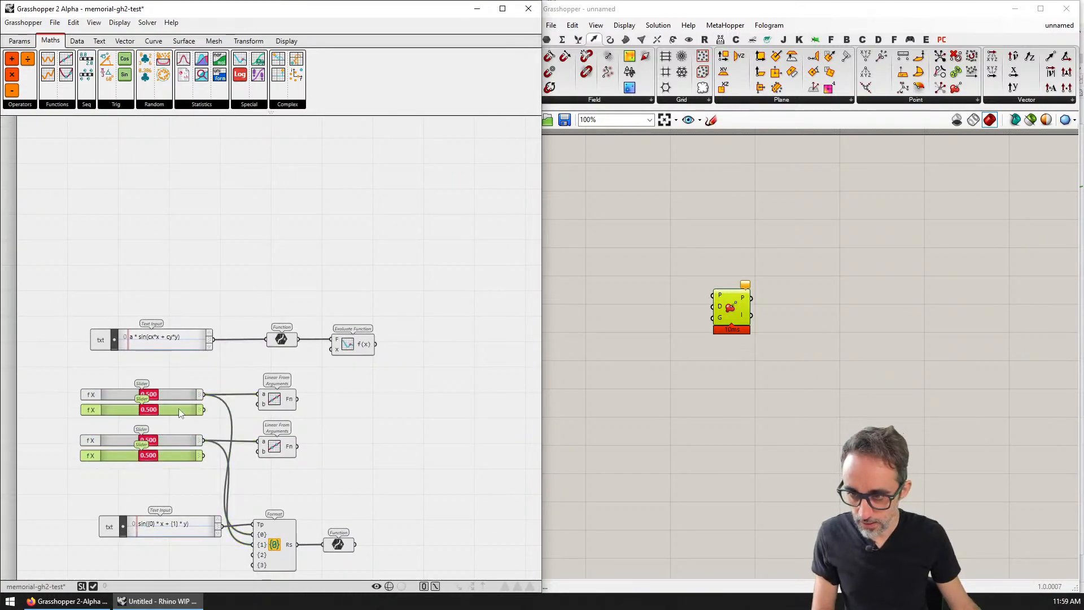
{"action": "left_click_drag", "start_coordinate": [182, 411], "coordinate": [189, 177]}
- Rename the lower of the two copied sliders to f Y
{"action": "left_click", "coordinate": [165, 198]}
{"action": "scroll", "coordinate": [97, 220], "scroll_direction": "up", "scroll_amount": 3}
{"action": "right_click", "coordinate": [102, 223]}
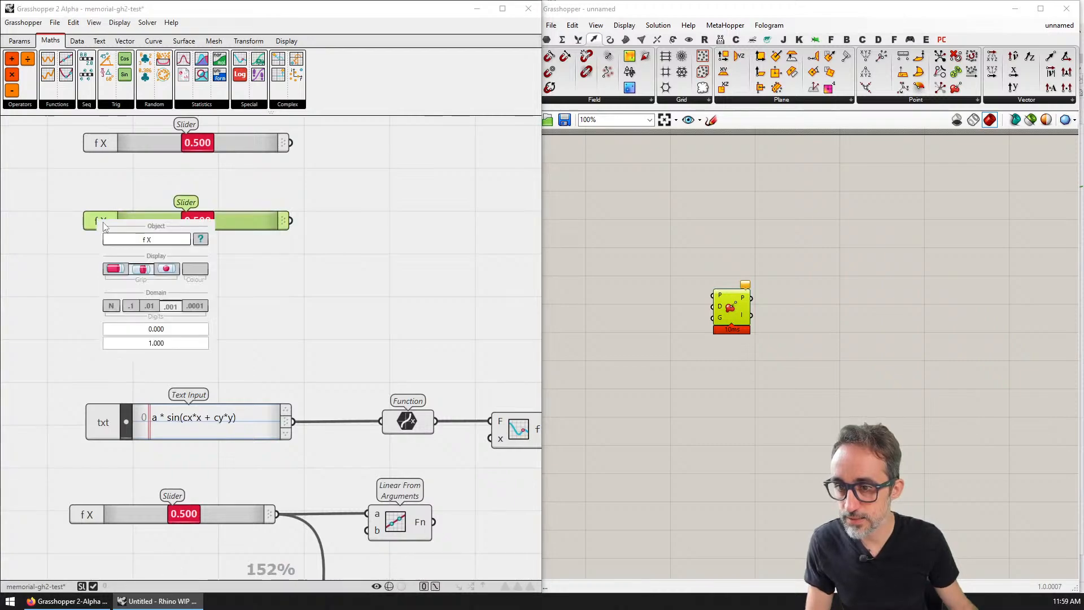
{"action": "key", "text": "BackSpace"}
{"action": "key", "text": "BackSpace"}
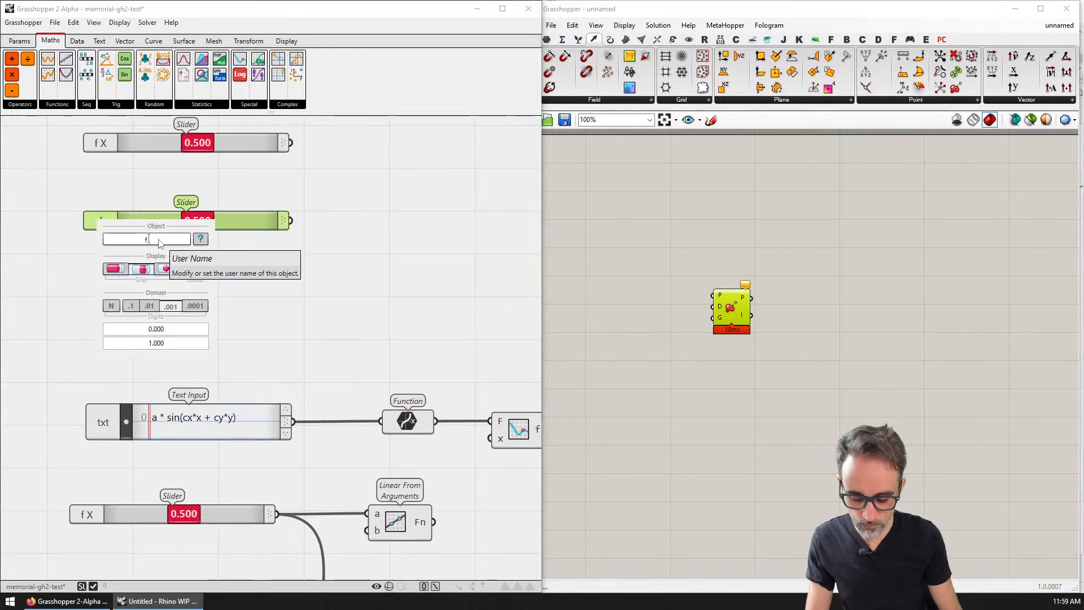
{"action": "type", "text": "Y"}
{"action": "key", "text": "Return"}
- Move the f Y slider under f X, add a copy of it below named A, and space the sliders out
{"action": "mouse_move", "coordinate": [224, 216]}
{"action": "left_mouse_down"}
{"action": "mouse_move", "coordinate": [226, 165]}
{"action": "mouse_move", "coordinate": [235, 204]}
{"action": "left_mouse_up"}
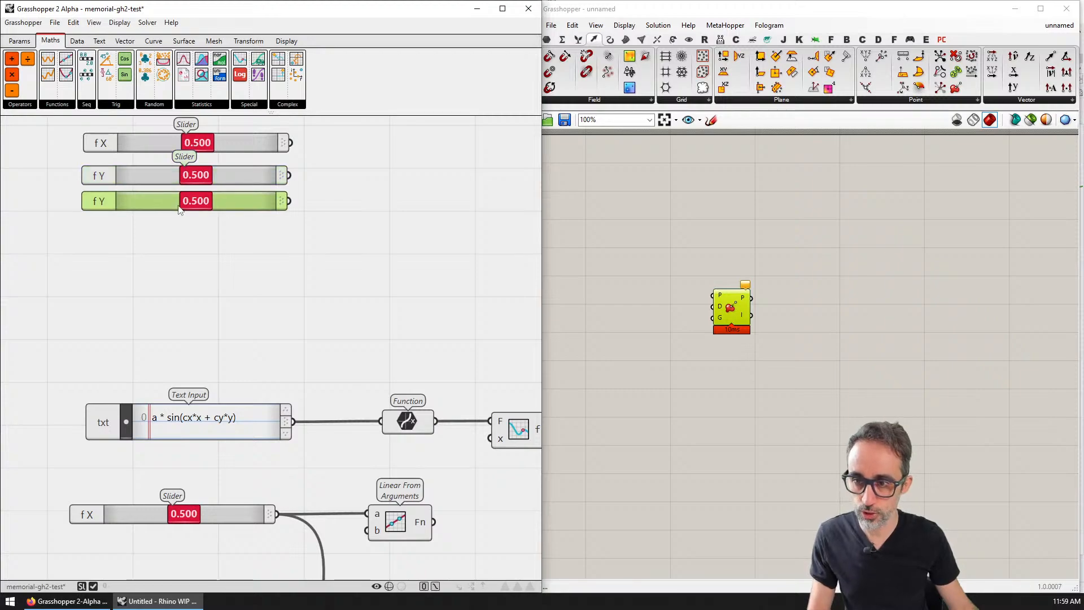
{"action": "right_click", "coordinate": [108, 205]}
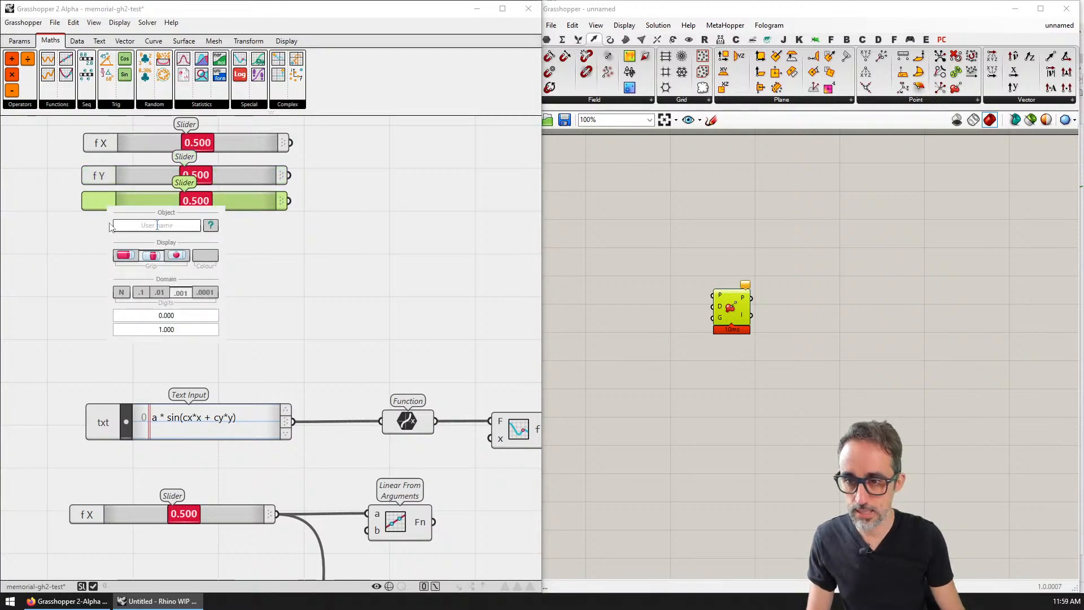
{"action": "type", "text": "A"}
{"action": "key", "text": "Return"}
{"action": "scroll", "coordinate": [283, 346], "scroll_direction": "down", "scroll_amount": 2}
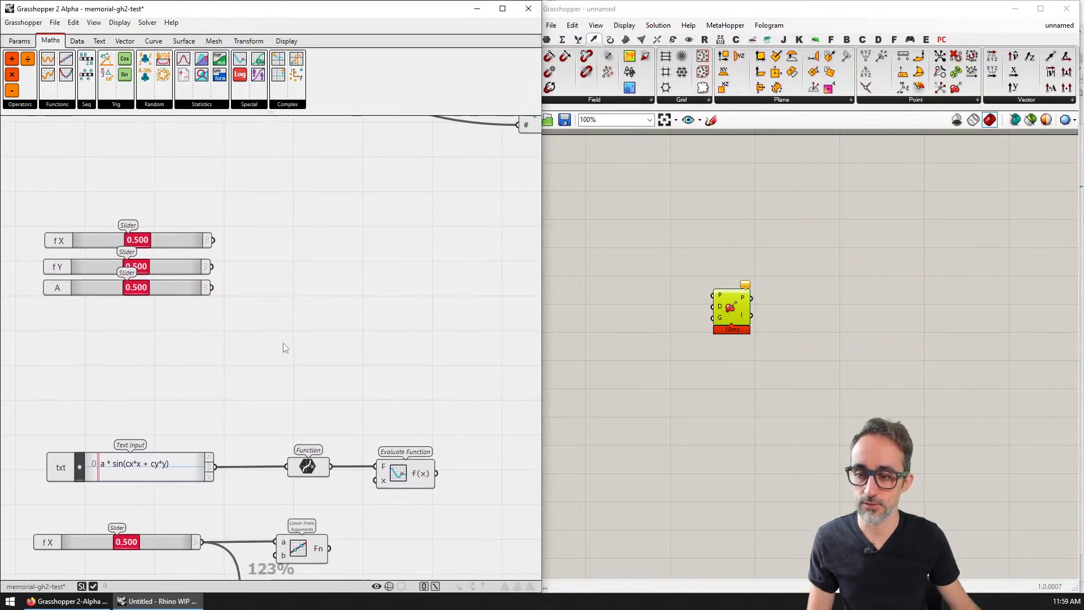
{"action": "left_click_drag", "start_coordinate": [201, 314], "coordinate": [199, 326]}
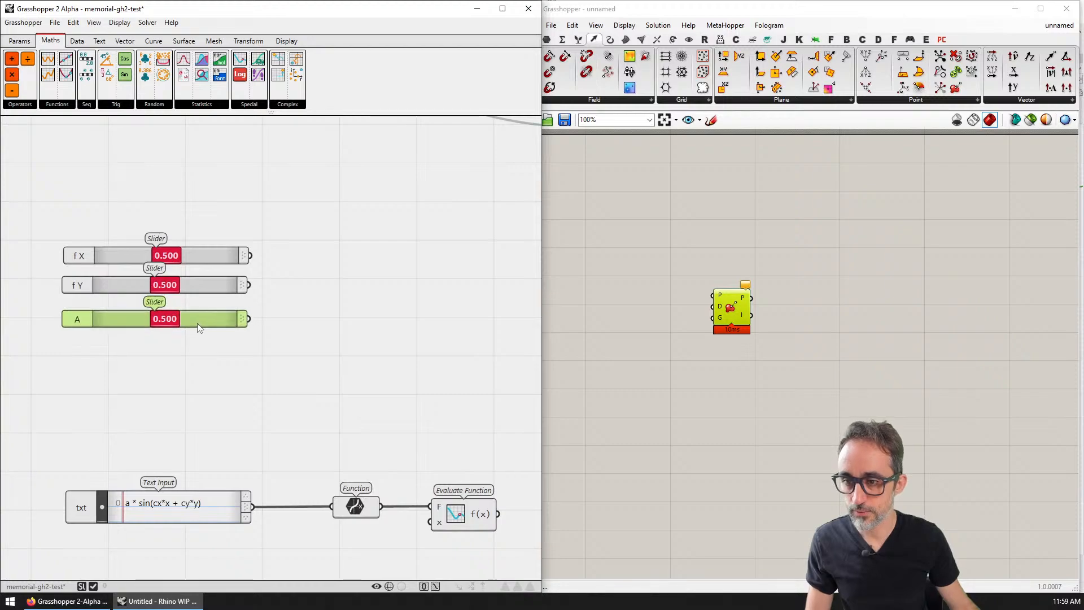
- Shift the new slider group to the right, beneath the point-grid components
{"action": "double_click", "coordinate": [356, 220]}
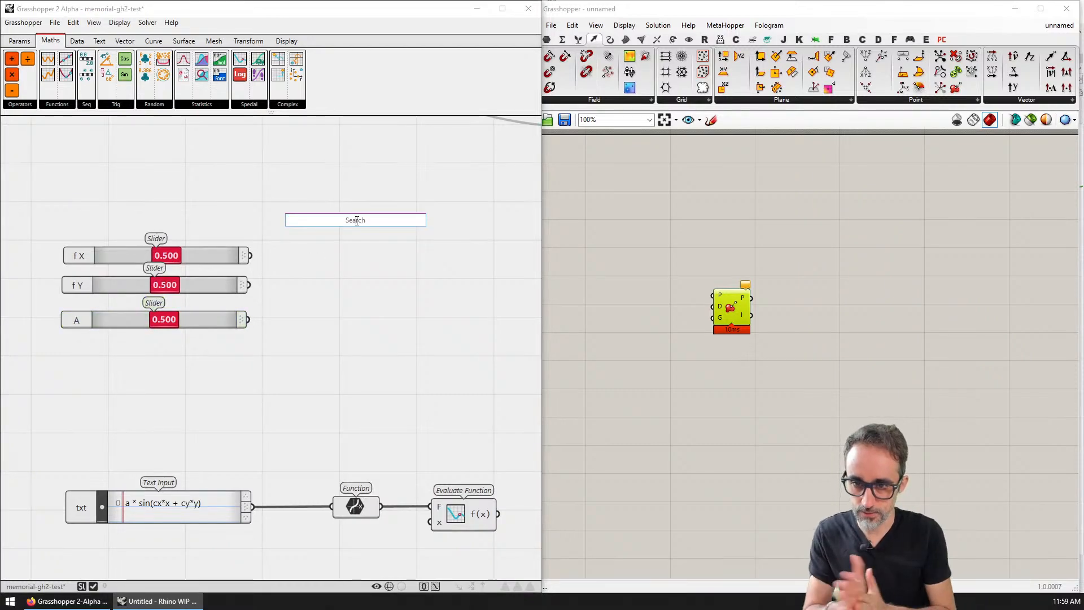
{"action": "key", "text": "Escape"}
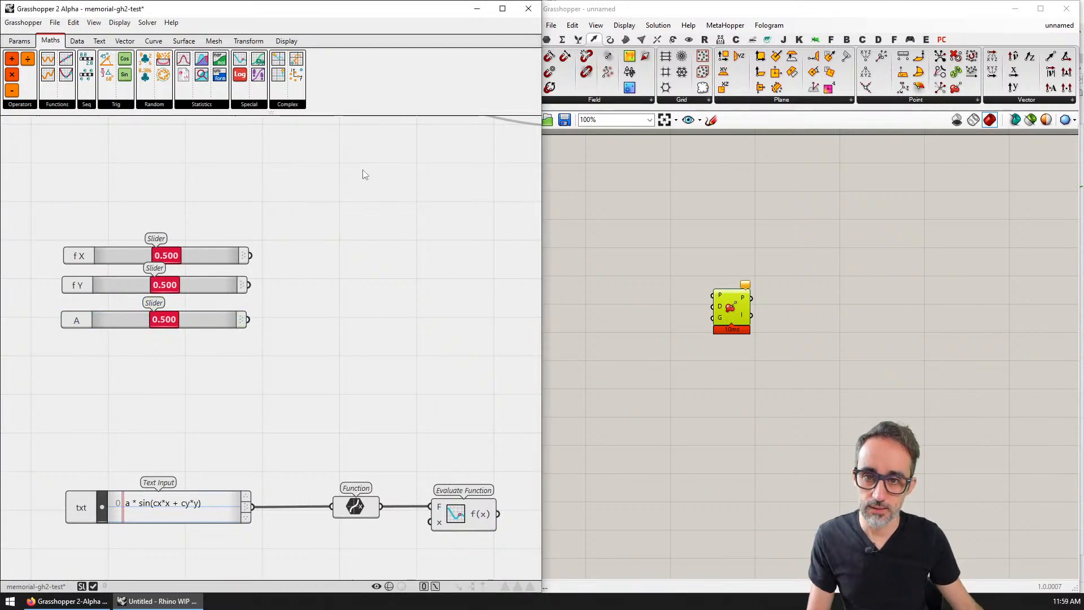
{"action": "scroll", "coordinate": [216, 377], "scroll_direction": "down", "scroll_amount": 2}
{"action": "right_click_drag", "start_coordinate": [380, 148], "coordinate": [228, 323]}
{"action": "scroll", "coordinate": [245, 360], "scroll_direction": "down", "scroll_amount": 1}
{"action": "scroll", "coordinate": [226, 347], "scroll_direction": "up", "scroll_amount": 2}
{"action": "scroll", "coordinate": [226, 347], "scroll_direction": "down", "scroll_amount": 3}
{"action": "left_click_drag", "start_coordinate": [193, 345], "coordinate": [405, 443]}
{"action": "right_click_drag", "start_coordinate": [461, 409], "coordinate": [209, 432]}
{"action": "scroll", "coordinate": [243, 256], "scroll_direction": "up", "scroll_amount": 4}
{"action": "right_click_drag", "start_coordinate": [360, 236], "coordinate": [273, 293]}
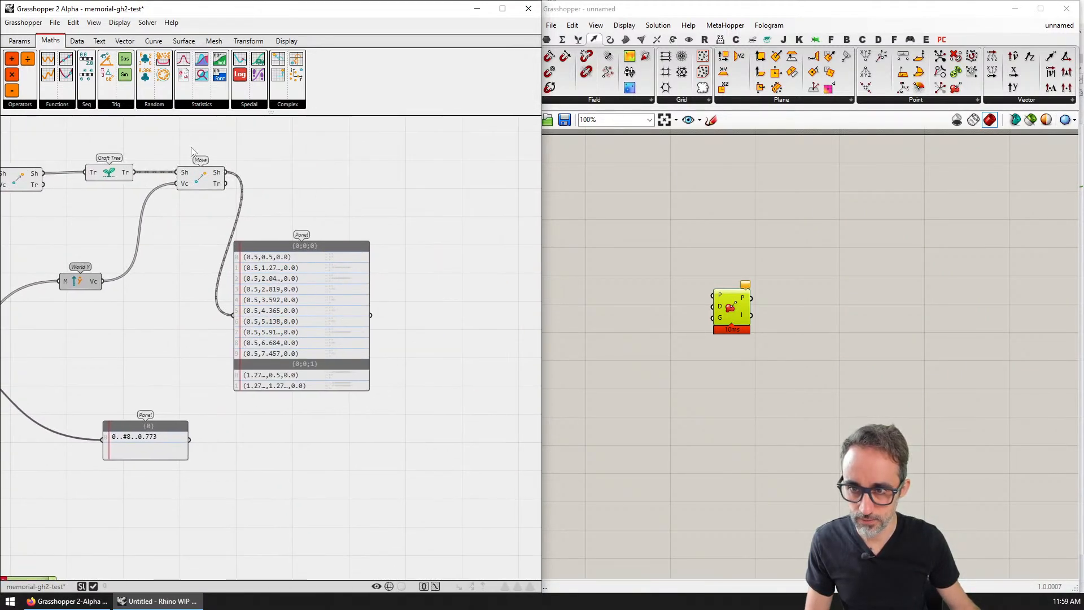
- Add a Points To Numbers component beside the last Move component, above the point coordinates panel
{"action": "left_click", "coordinate": [124, 41]}
{"action": "left_click", "coordinate": [46, 107]}
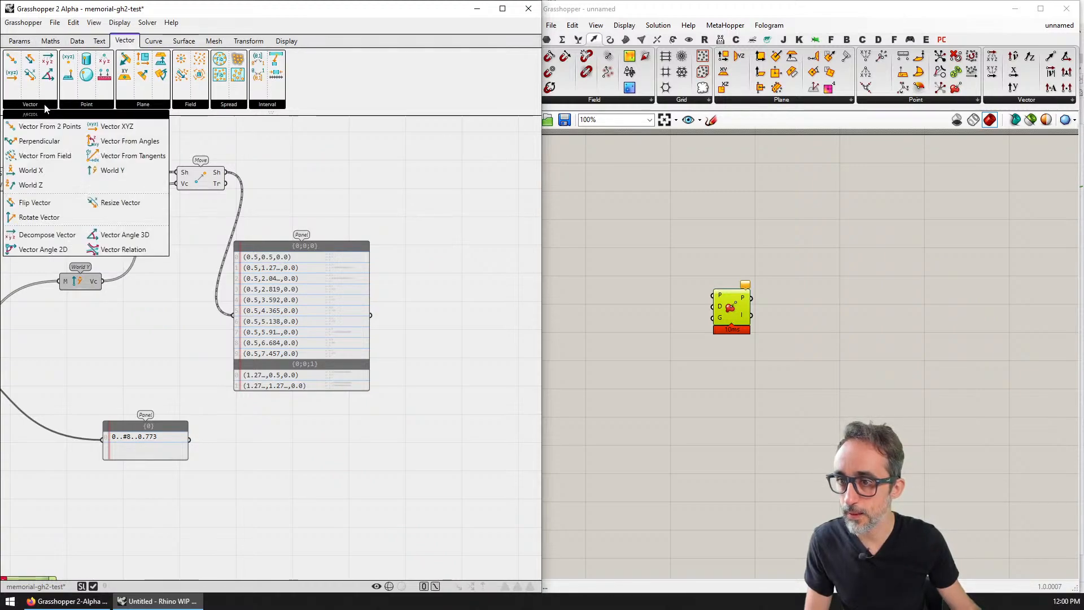
{"action": "left_click", "coordinate": [85, 107]}
{"action": "left_click", "coordinate": [85, 106]}
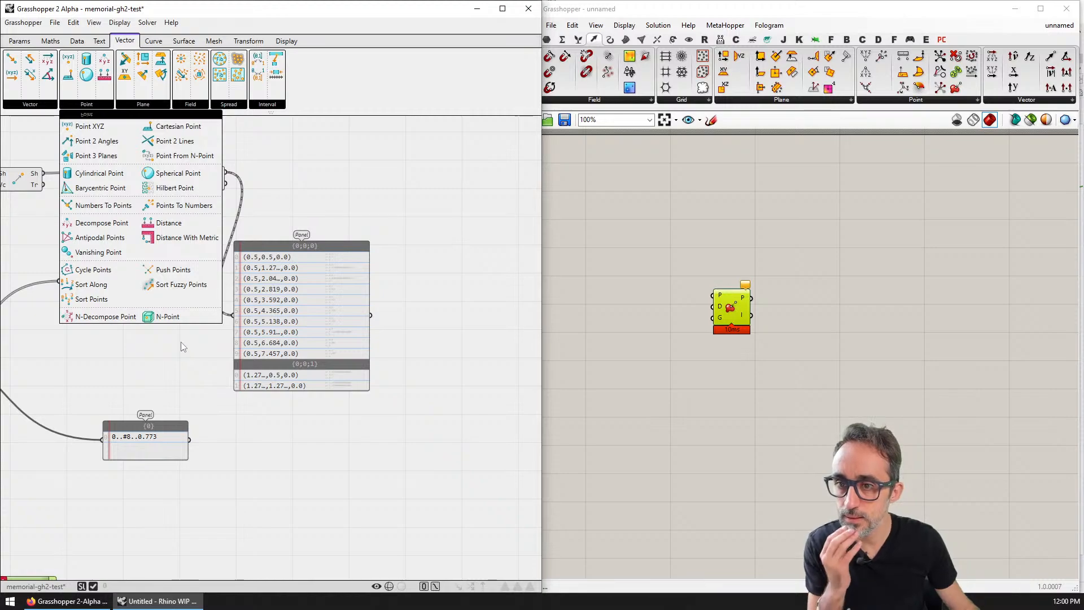
{"action": "left_click", "coordinate": [173, 207]}
{"action": "left_click", "coordinate": [289, 188]}
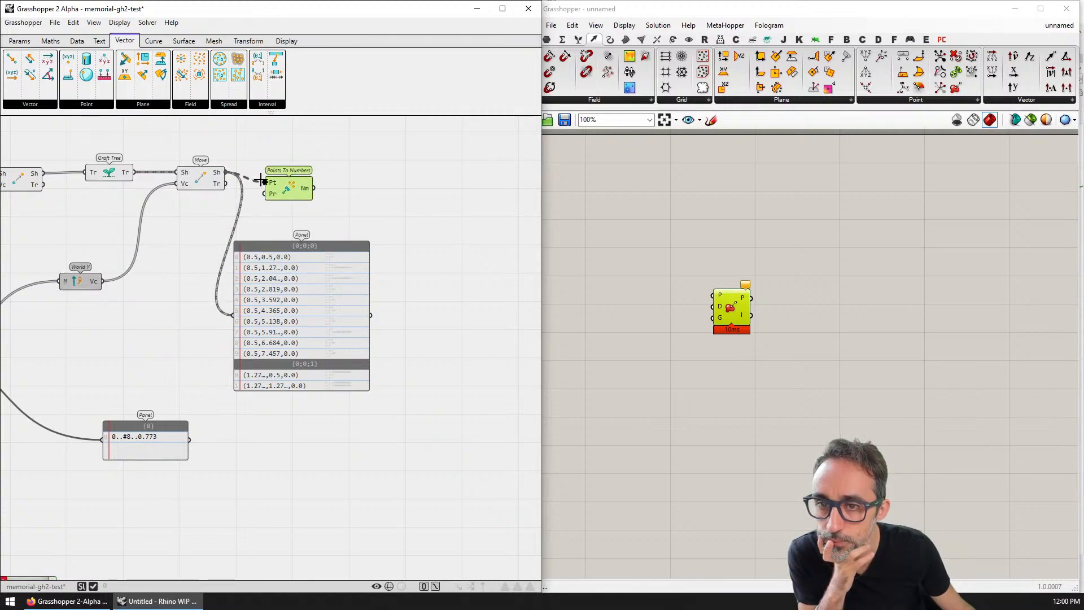
- Try an N-Decompose Point component fed by the Move component's shape output and inspect its error
{"action": "left_click", "coordinate": [154, 105]}
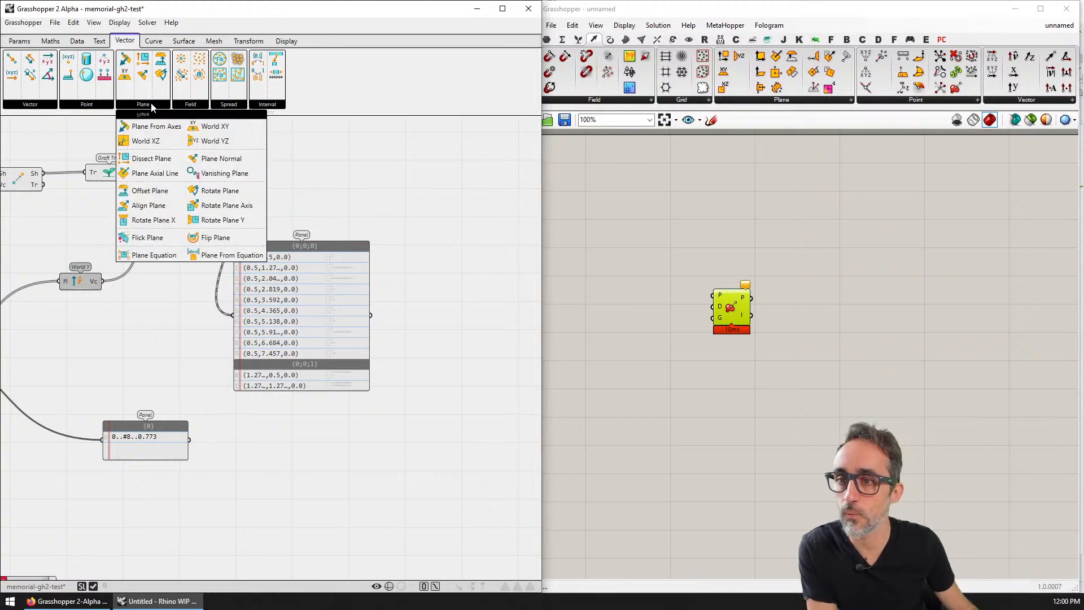
{"action": "mouse_move", "coordinate": [76, 104]}
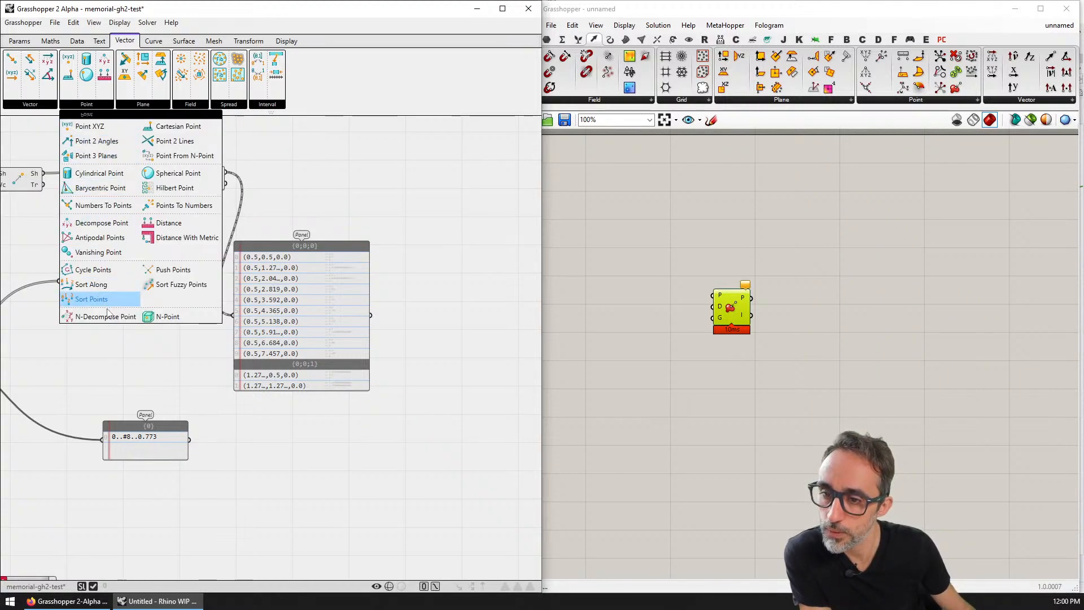
{"action": "left_click_drag", "start_coordinate": [111, 320], "coordinate": [330, 172]}
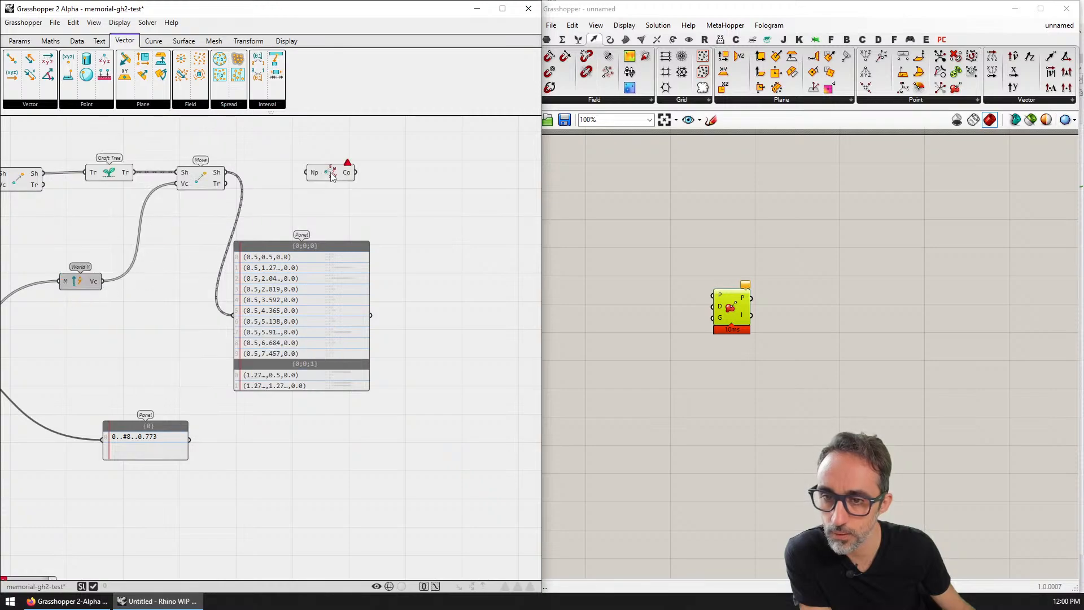
{"action": "scroll", "coordinate": [329, 174], "scroll_direction": "up", "scroll_amount": 3}
{"action": "left_click_drag", "start_coordinate": [174, 171], "coordinate": [307, 171]}
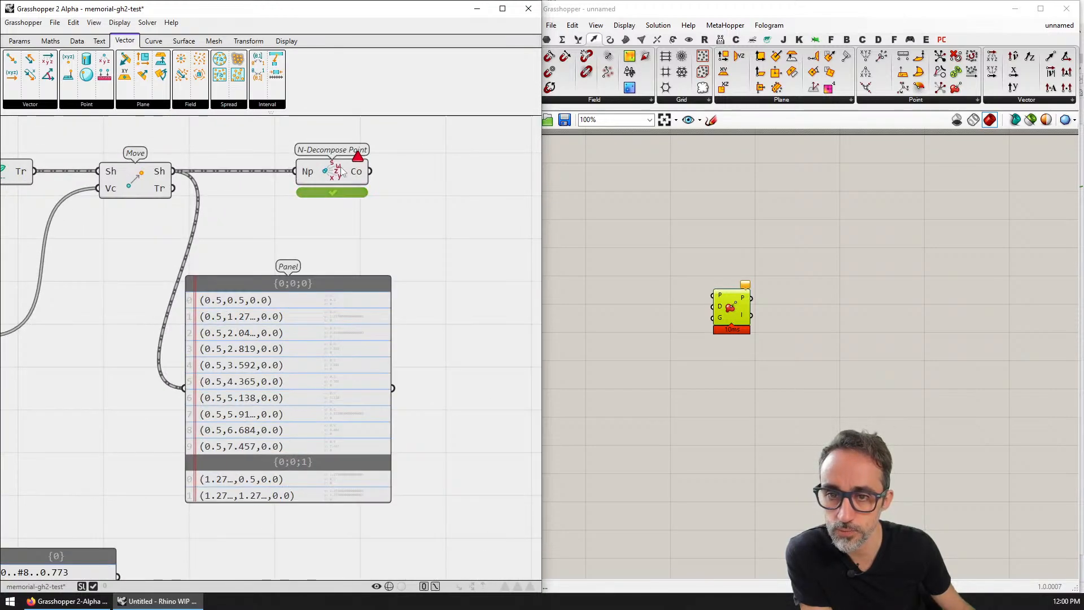
{"action": "mouse_move", "coordinate": [358, 164]}
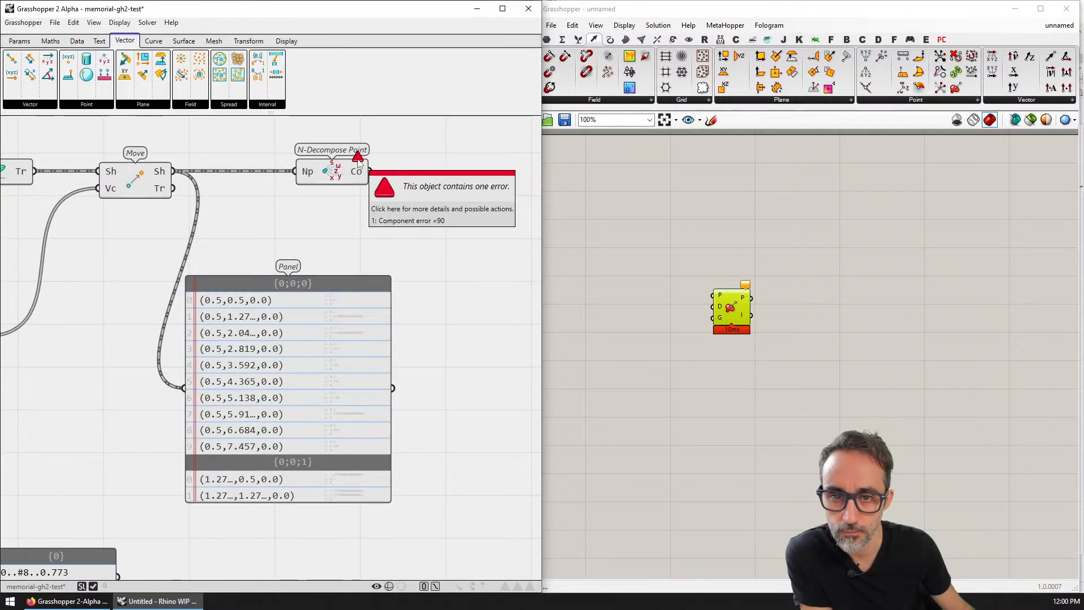
{"action": "left_click", "coordinate": [358, 164]}
{"action": "left_click", "coordinate": [347, 176]}
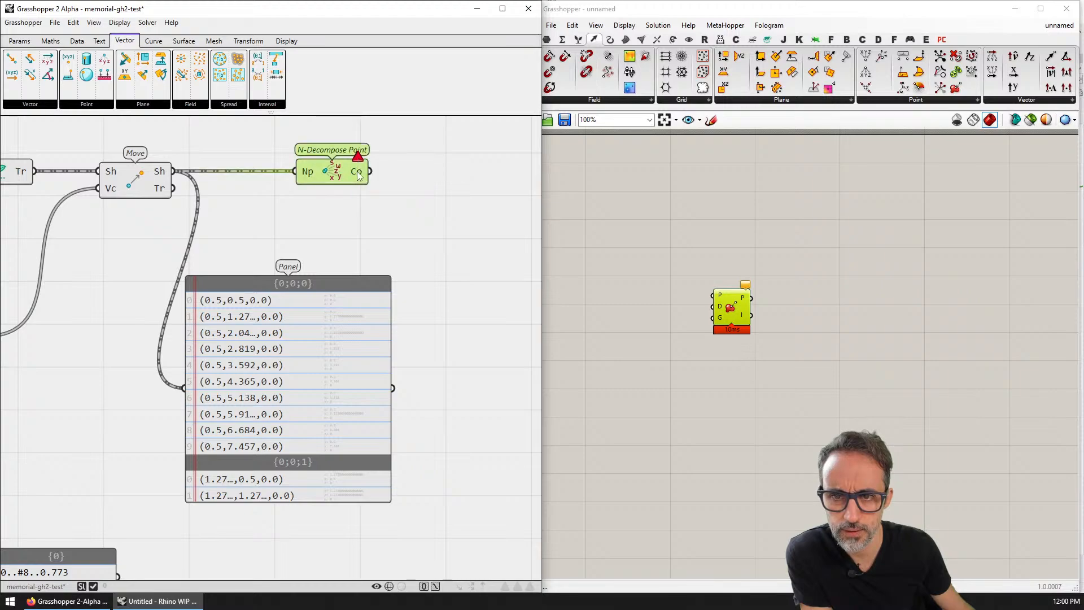
{"action": "right_click_drag", "start_coordinate": [358, 175], "coordinate": [299, 177]}
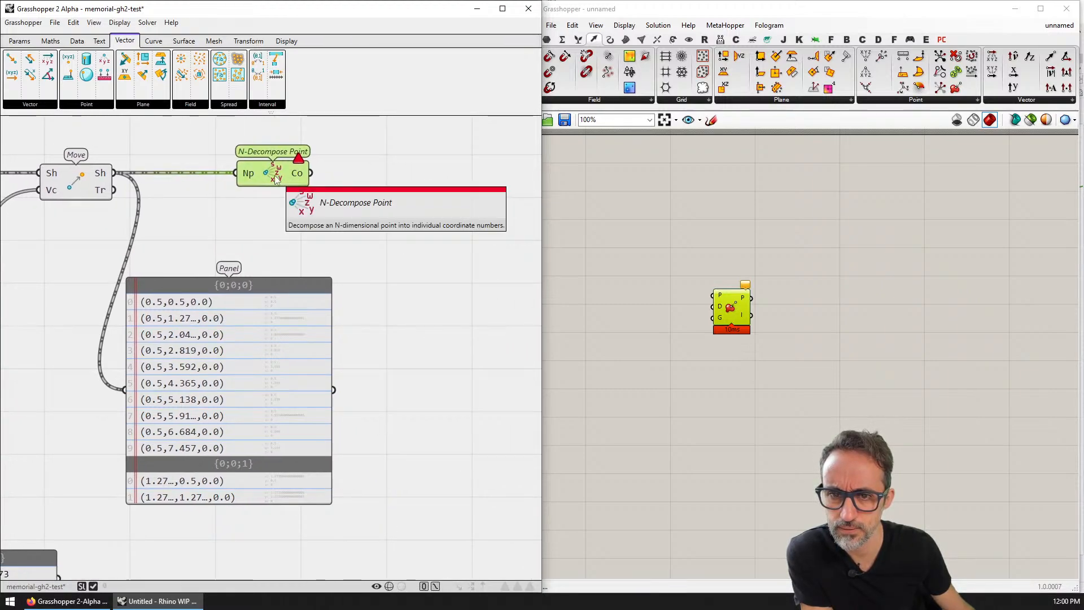
- Try to display the N-Decompose Point coordinates in the existing point panel, and undo the rewiring and panel move
{"action": "left_click_drag", "start_coordinate": [310, 172], "coordinate": [126, 390]}
{"action": "left_click", "coordinate": [207, 385]}
{"action": "left_click_drag", "start_coordinate": [208, 385], "coordinate": [335, 321]}
{"action": "scroll", "coordinate": [345, 275], "scroll_direction": "up", "scroll_amount": 3}
{"action": "left_click", "coordinate": [360, 158]}
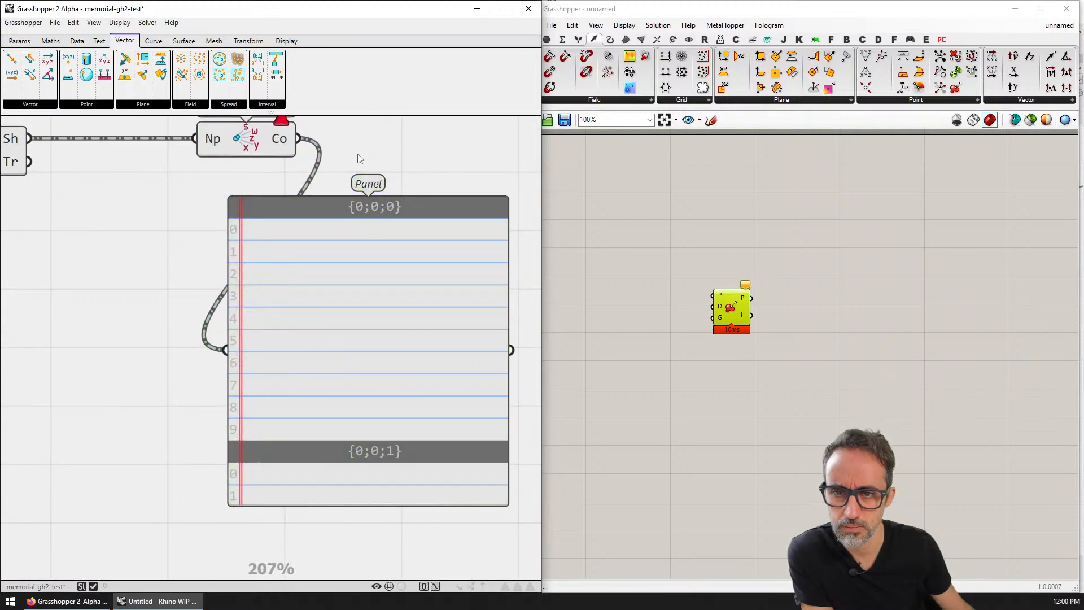
{"action": "left_click", "coordinate": [307, 230]}
{"action": "key", "text": "ctrl+z"}
{"action": "key", "text": "ctrl+z"}
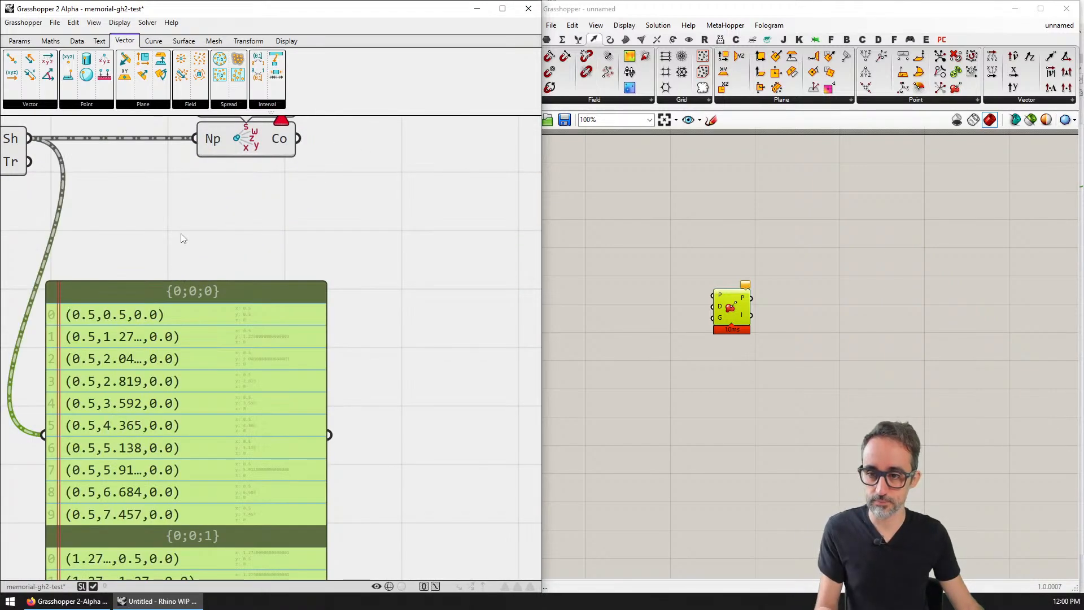
- Delete the N-Decompose Point component
{"action": "right_click_drag", "start_coordinate": [204, 300], "coordinate": [259, 307]}
{"action": "scroll", "coordinate": [259, 307], "scroll_direction": "down", "scroll_amount": 2}
{"action": "left_click", "coordinate": [287, 180]}
{"action": "key", "text": "Delete"}
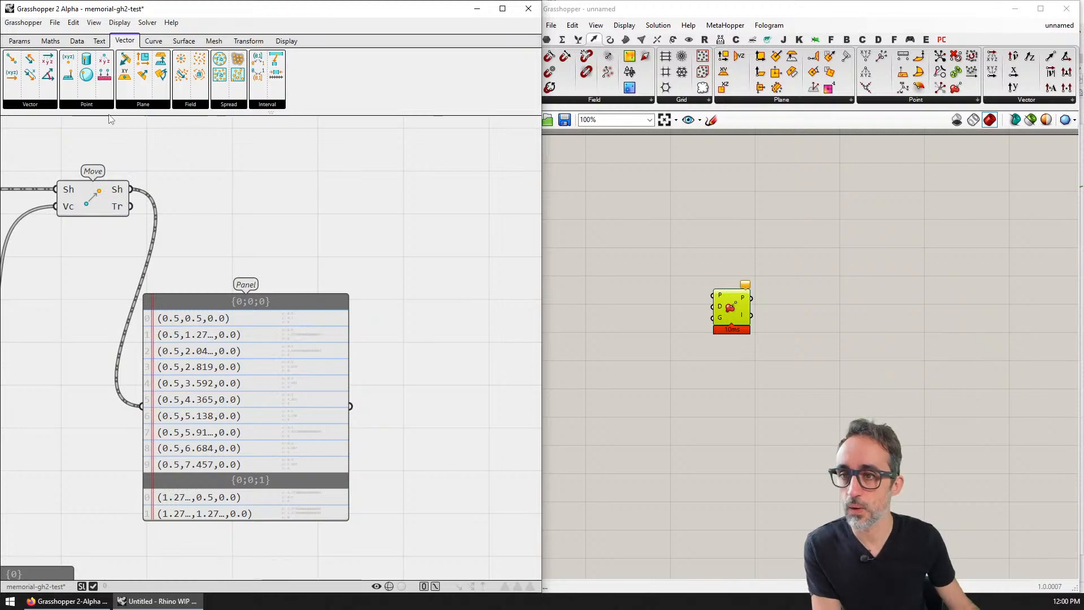
- Add a Decompose Point component below the point panel and feed it from the Move component's shape output
{"action": "left_click", "coordinate": [143, 104]}
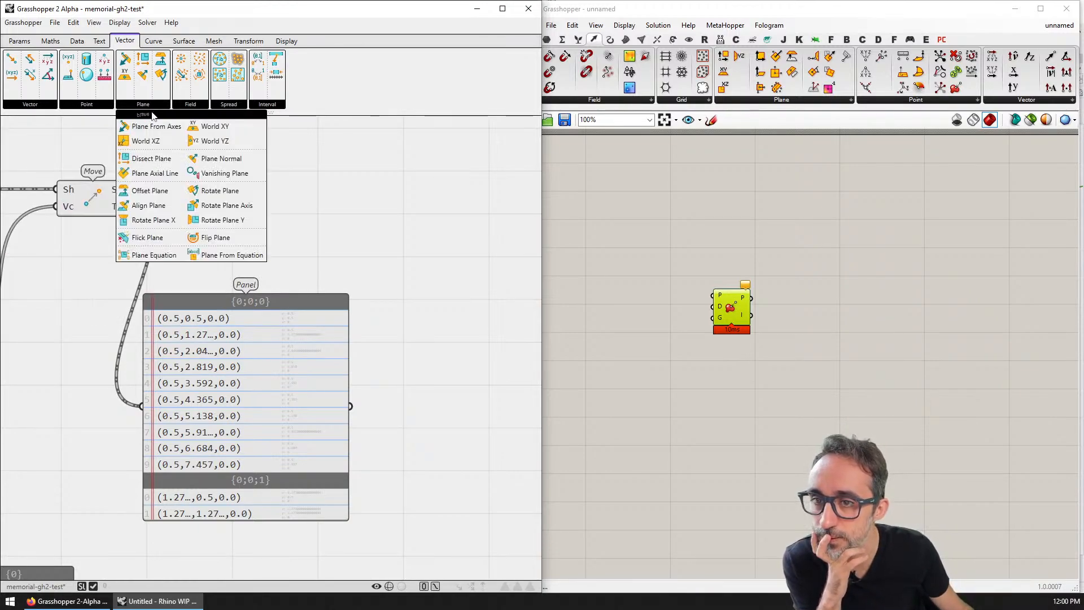
{"action": "mouse_move", "coordinate": [86, 110]}
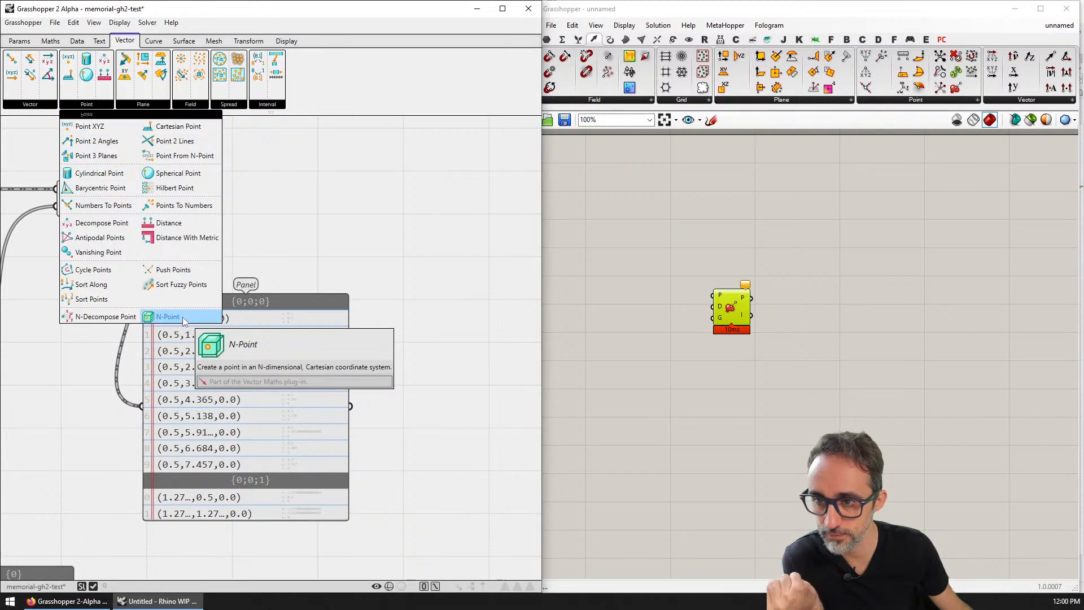
{"action": "left_click", "coordinate": [101, 222]}
{"action": "left_click_drag", "start_coordinate": [345, 235], "coordinate": [263, 213]}
{"action": "right_click_drag", "start_coordinate": [272, 206], "coordinate": [387, 197]}
{"action": "scroll", "coordinate": [371, 206], "scroll_direction": "down", "scroll_amount": 2}
{"action": "mouse_move", "coordinate": [383, 199]}
{"action": "left_mouse_down"}
{"action": "mouse_move", "coordinate": [223, 387]}
{"action": "mouse_move", "coordinate": [293, 472]}
{"action": "mouse_move", "coordinate": [305, 472]}
{"action": "left_mouse_up"}
{"action": "mouse_move", "coordinate": [281, 185]}
{"action": "left_mouse_down"}
{"action": "mouse_move", "coordinate": [299, 301]}
{"action": "mouse_move", "coordinate": [285, 473]}
{"action": "left_mouse_up"}
{"action": "right_click_drag", "start_coordinate": [296, 381], "coordinate": [414, 197]}
{"action": "left_click_drag", "start_coordinate": [424, 290], "coordinate": [376, 331]}
{"action": "left_click_drag", "start_coordinate": [297, 300], "coordinate": [117, 183]}
{"action": "right_click_drag", "start_coordinate": [426, 379], "coordinate": [285, 376]}
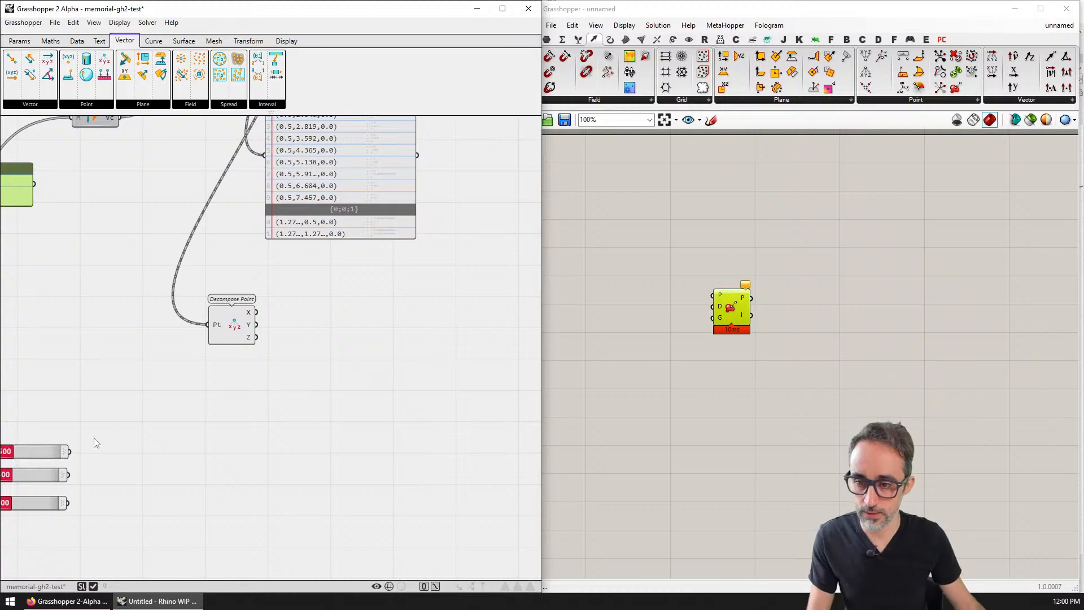
- Relocate the f X, f Y and A sliders to just below the Decompose Point component
{"action": "left_click_drag", "start_coordinate": [112, 411], "coordinate": [219, 399]}
{"action": "scroll", "coordinate": [272, 343], "scroll_direction": "up", "scroll_amount": 1}
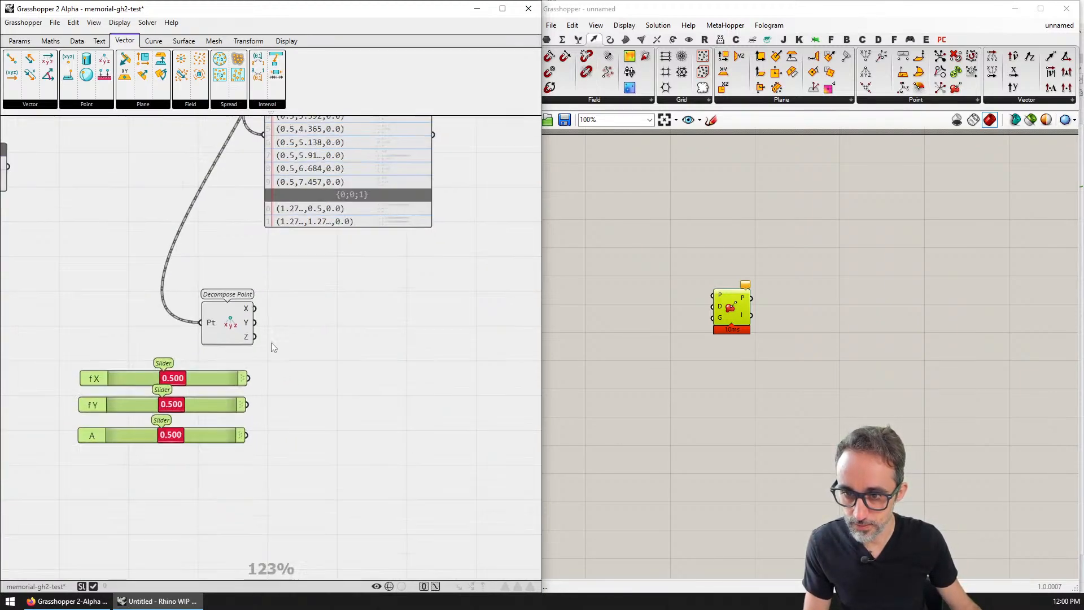
{"action": "left_click", "coordinate": [272, 346]}
- Add a Multiplication component that multiplies the decomposed X coordinate by the f X slider
{"action": "scroll", "coordinate": [272, 346], "scroll_direction": "up", "scroll_amount": 2}
{"action": "double_click", "coordinate": [310, 306]}
{"action": "type", "text": "mult"}
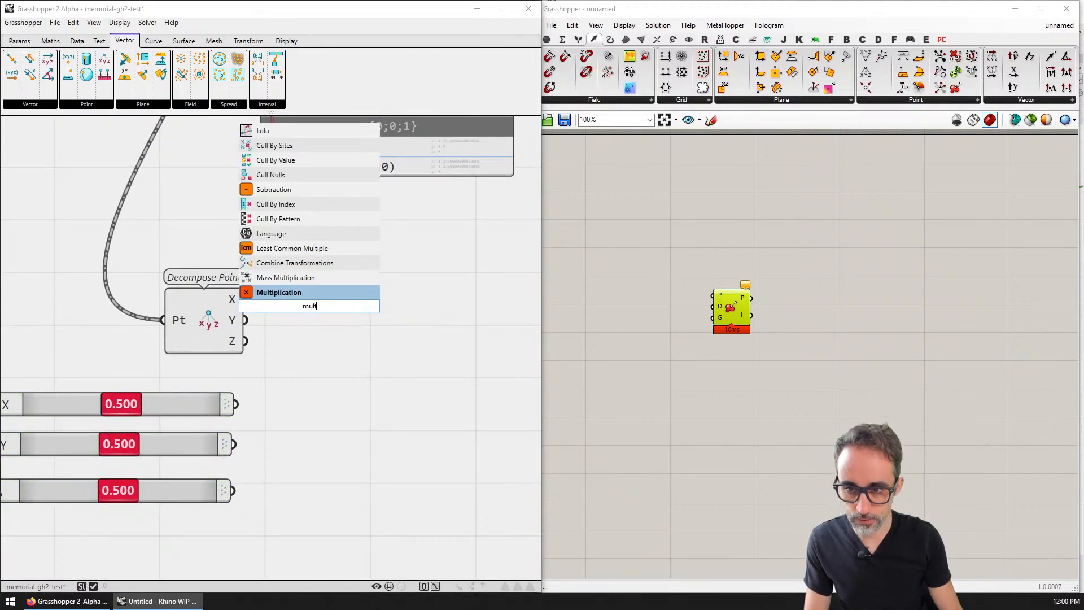
{"action": "key", "text": "Return"}
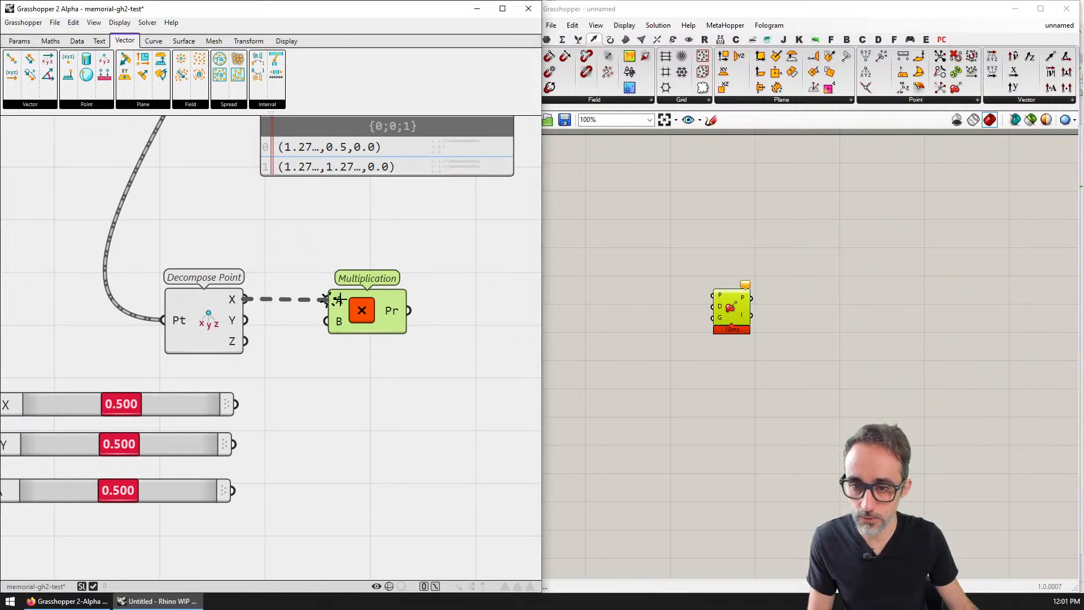
{"action": "left_click_drag", "start_coordinate": [363, 328], "coordinate": [441, 294]}
- Duplicate the Multiplication component below the first and feed it the Y coordinate and the f Y slider
{"action": "key", "text": "ctrl+c"}
{"action": "key", "text": "ctrl+v"}
{"action": "left_click_drag", "start_coordinate": [429, 331], "coordinate": [397, 413]}
{"action": "scroll", "coordinate": [375, 363], "scroll_direction": "down", "scroll_amount": 2}
{"action": "left_click", "coordinate": [456, 280]}
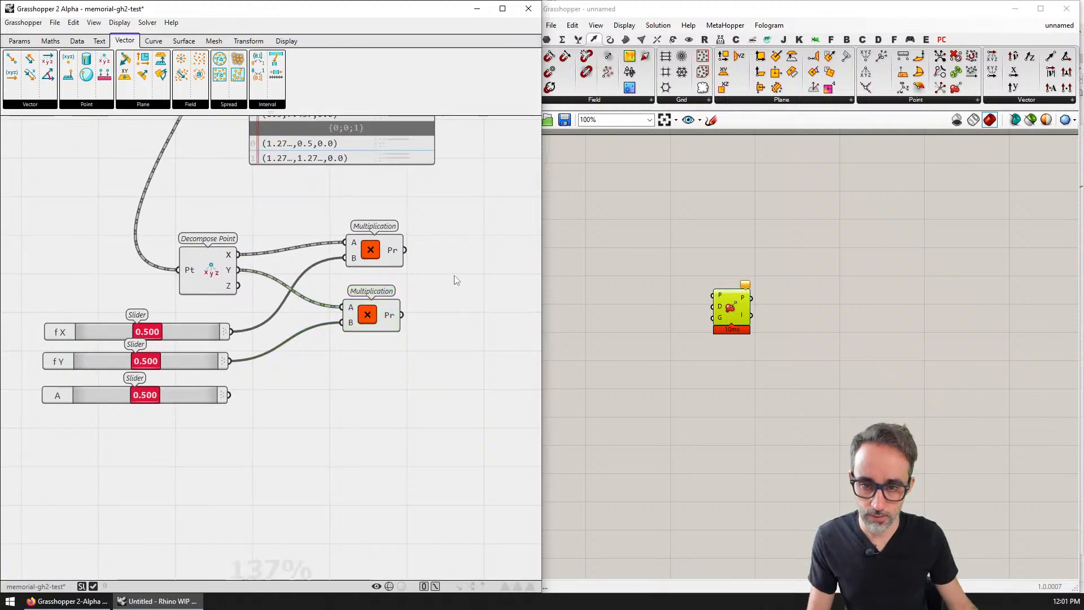
- Add an Addition component that sums the products of the two Multiplication components
{"action": "double_click", "coordinate": [456, 280]}
{"action": "type", "text": "add"}
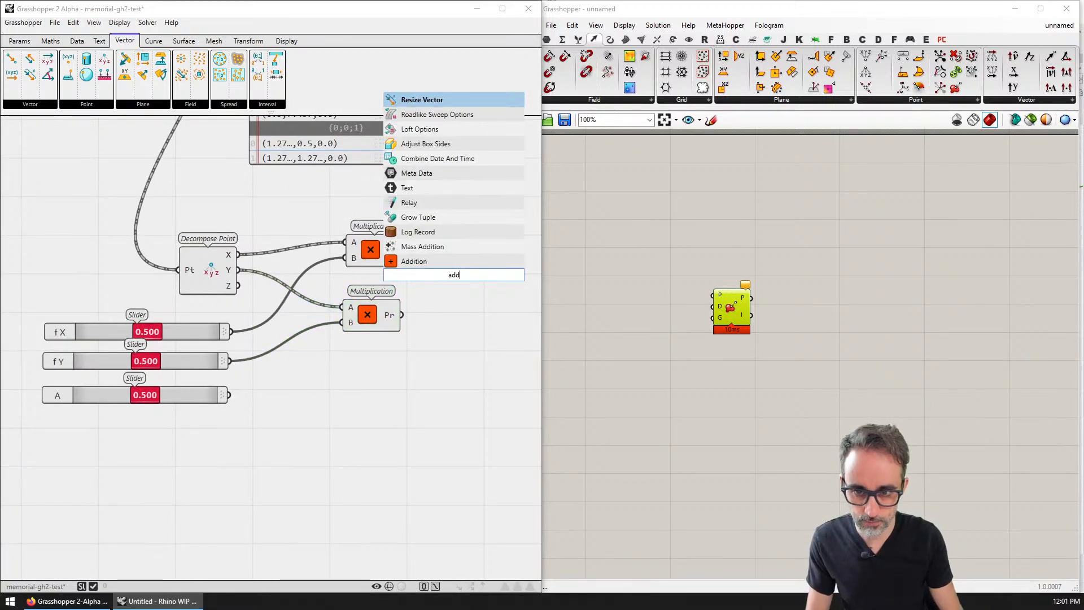
{"action": "left_click", "coordinate": [413, 257]}
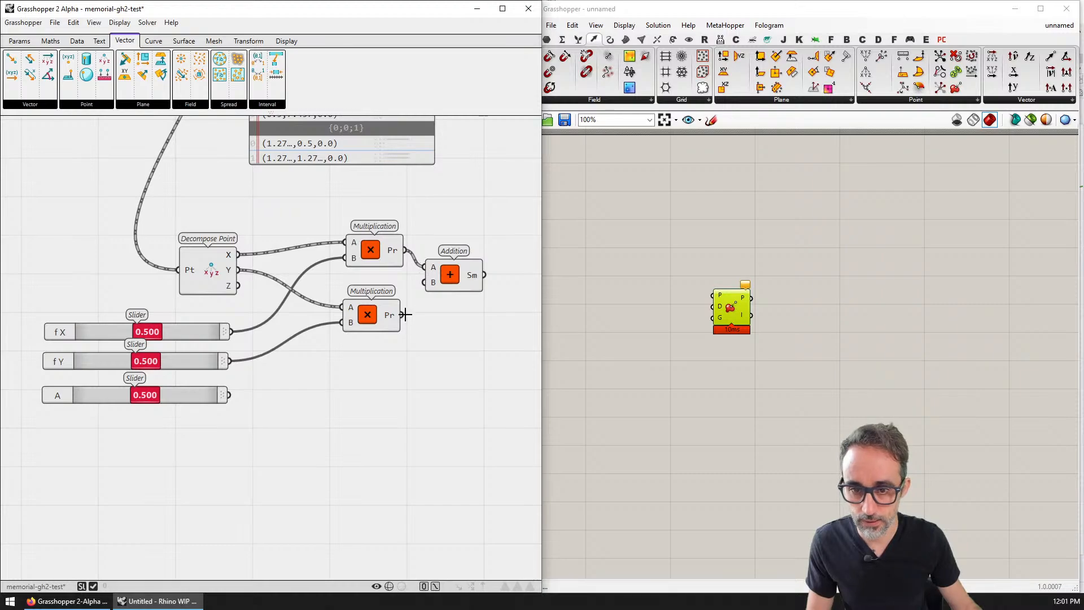
{"action": "left_click_drag", "start_coordinate": [442, 282], "coordinate": [460, 286]}
{"action": "left_click", "coordinate": [458, 312]}
- Add a Sine component after the Addition and feed it the sum
{"action": "right_click_drag", "start_coordinate": [472, 323], "coordinate": [411, 336]}
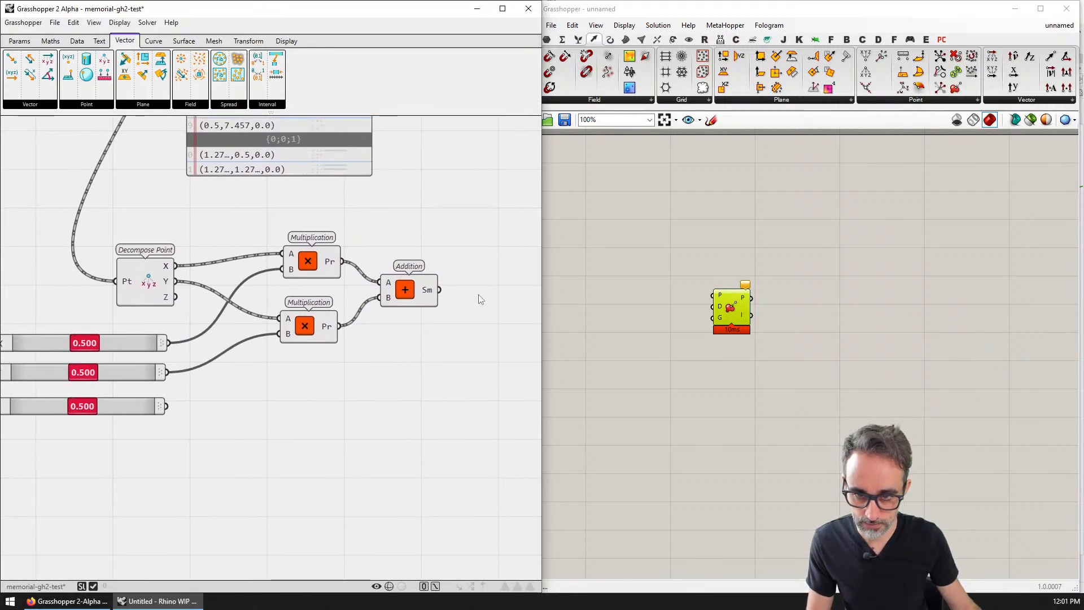
{"action": "double_click", "coordinate": [479, 294]}
{"action": "type", "text": "sin"}
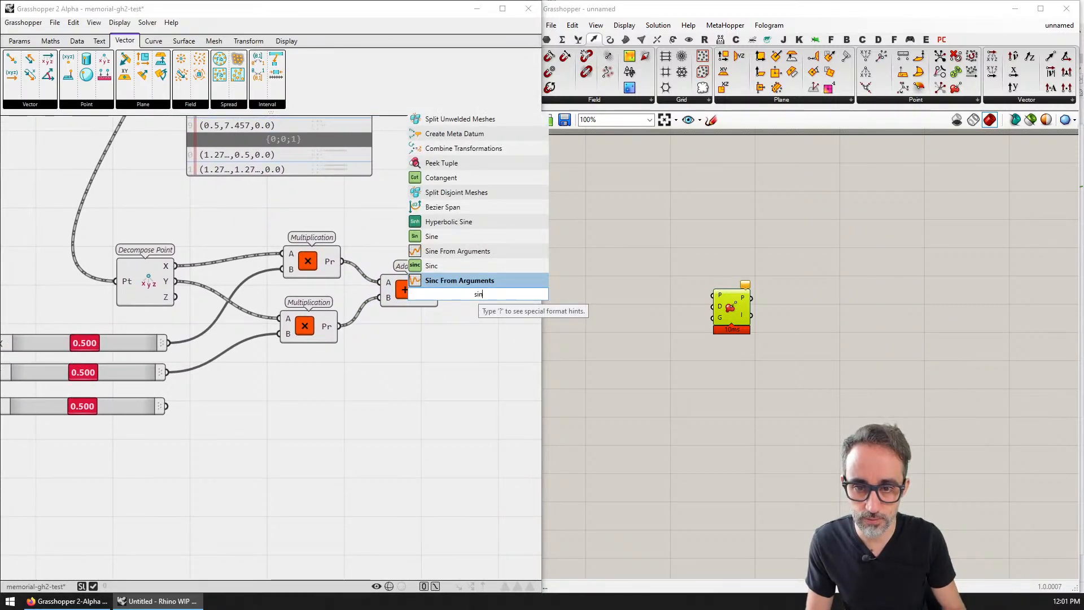
{"action": "key", "text": "Up"}
{"action": "key", "text": "Up"}
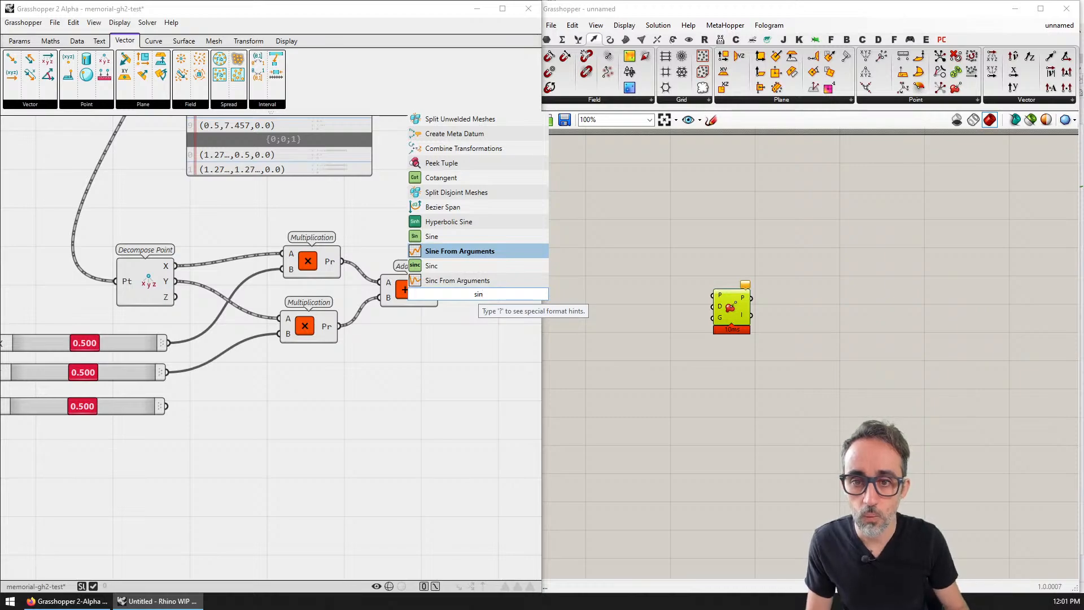
{"action": "key", "text": "Return"}
{"action": "left_click_drag", "start_coordinate": [443, 290], "coordinate": [453, 293]}
{"action": "right_click_drag", "start_coordinate": [432, 312], "coordinate": [228, 325]}
{"action": "left_click_drag", "start_coordinate": [281, 309], "coordinate": [321, 307]}
- Add a Multiplication component after the Sine that multiplies its result by the A slider
{"action": "double_click", "coordinate": [314, 364]}
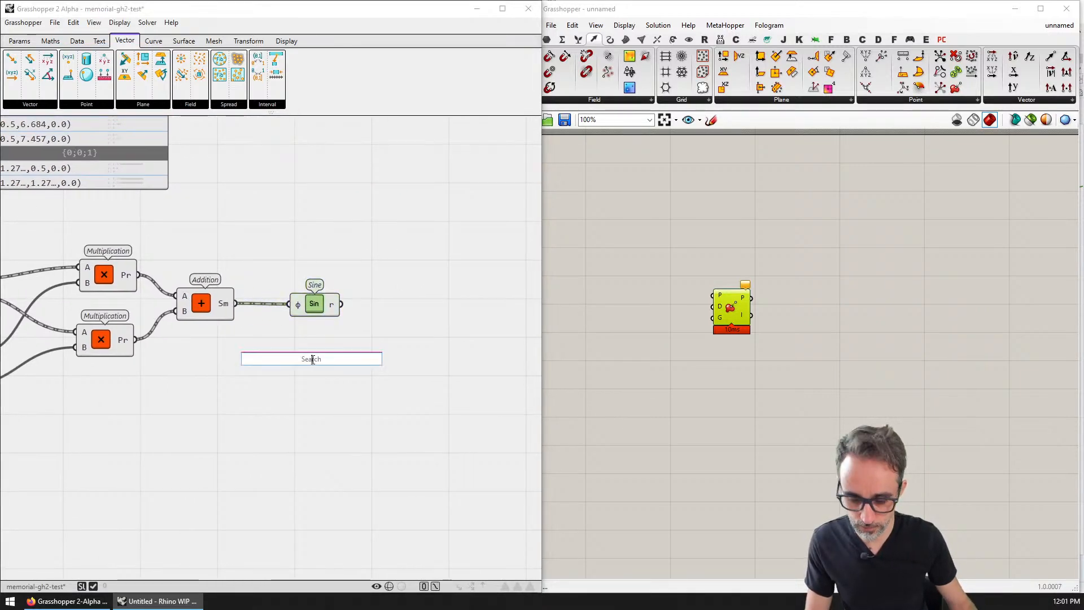
{"action": "type", "text": "multi"}
{"action": "key", "text": "Return"}
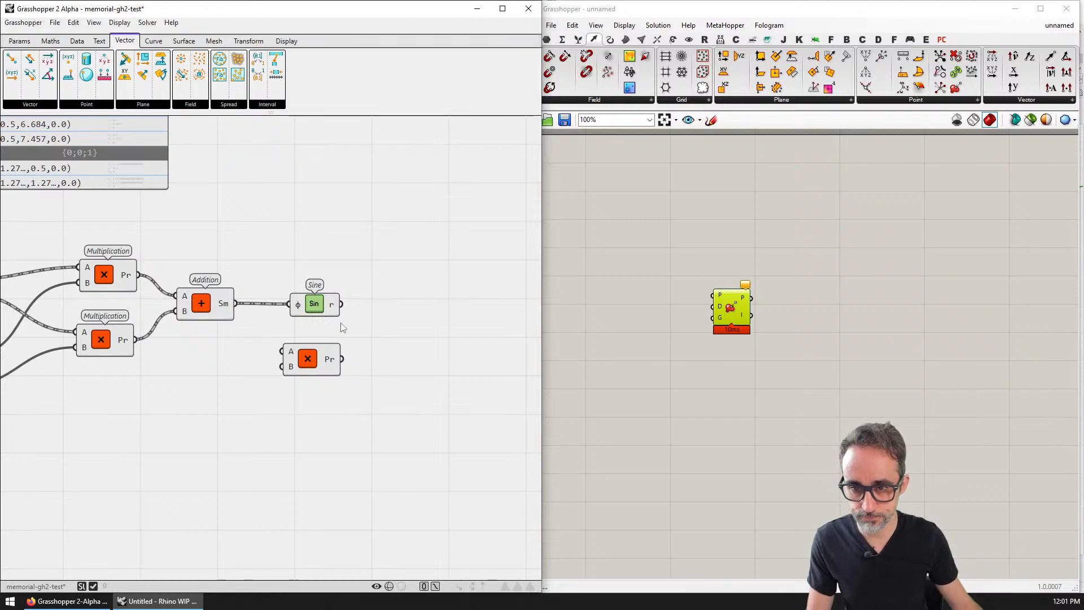
{"action": "left_click", "coordinate": [309, 360]}
{"action": "left_click_drag", "start_coordinate": [301, 342], "coordinate": [362, 331]}
{"action": "scroll", "coordinate": [388, 343], "scroll_direction": "down", "scroll_amount": 2}
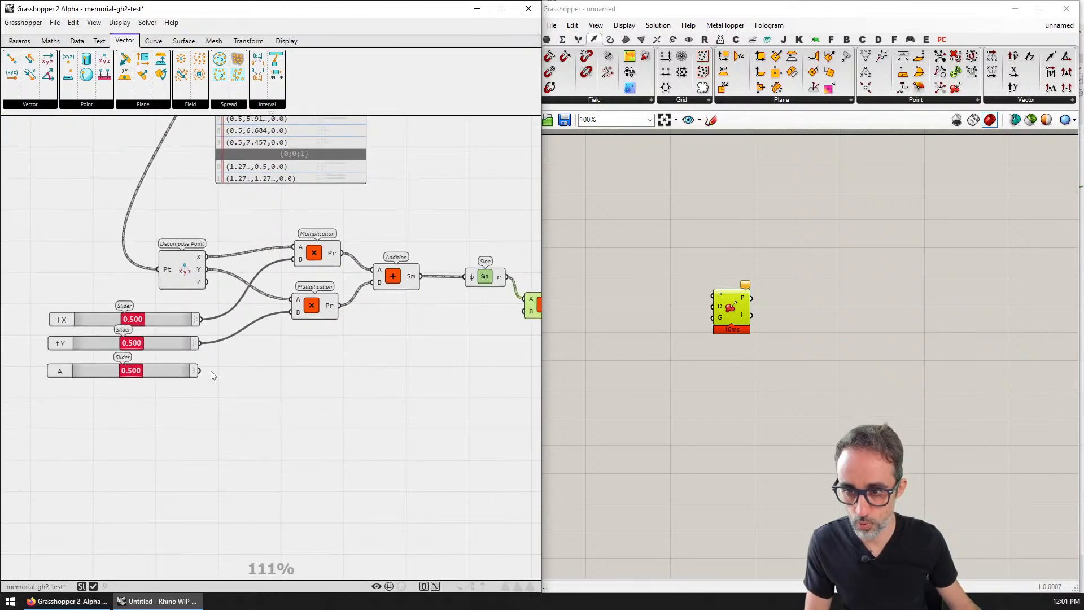
{"action": "left_click_drag", "start_coordinate": [478, 322], "coordinate": [524, 312]}
{"action": "right_click_drag", "start_coordinate": [523, 311], "coordinate": [286, 395]}
{"action": "scroll", "coordinate": [295, 344], "scroll_direction": "down", "scroll_amount": 1}
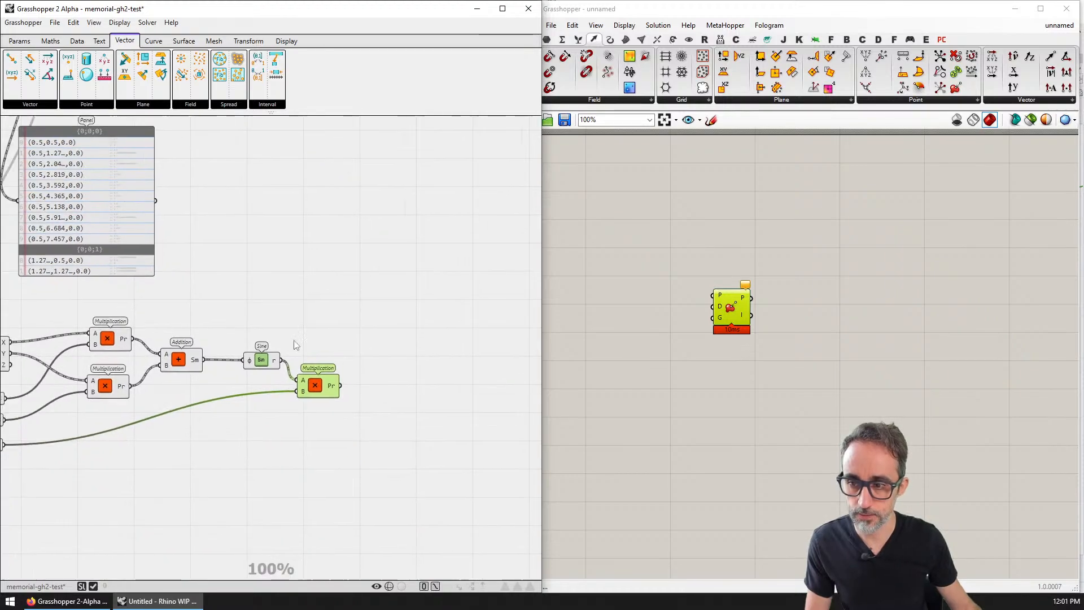
- Shift the Decompose Point component slightly closer to the Multiplication components
{"action": "right_click_drag", "start_coordinate": [296, 344], "coordinate": [426, 315]}
{"action": "left_click_drag", "start_coordinate": [119, 325], "coordinate": [139, 304]}
{"action": "right_click_drag", "start_coordinate": [455, 356], "coordinate": [399, 348]}
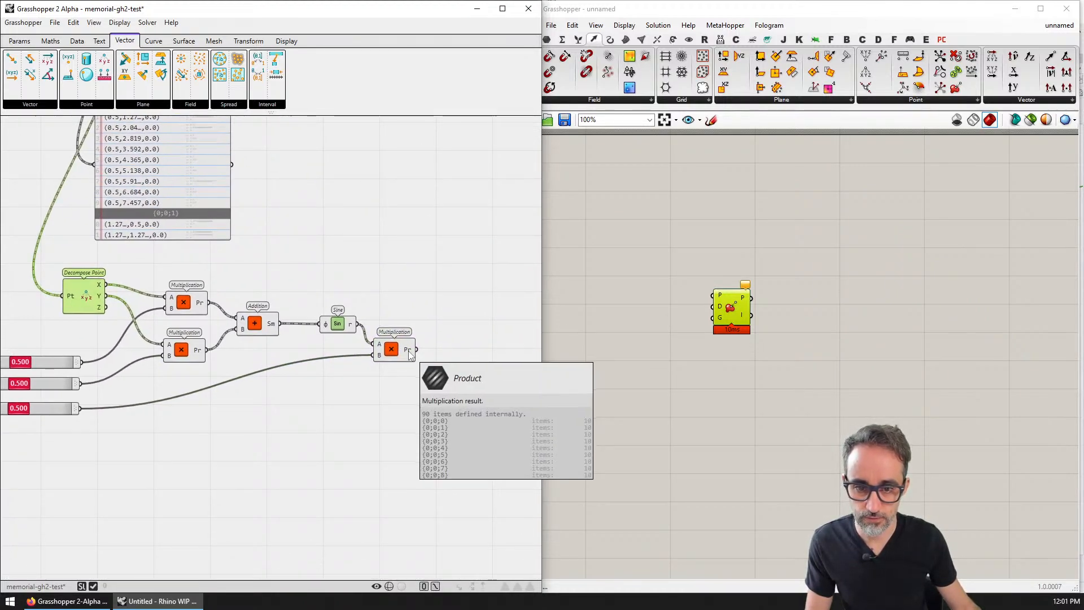
{"action": "right_click_drag", "start_coordinate": [436, 314], "coordinate": [363, 314]}
{"action": "scroll", "coordinate": [356, 319], "scroll_direction": "down", "scroll_amount": 3}
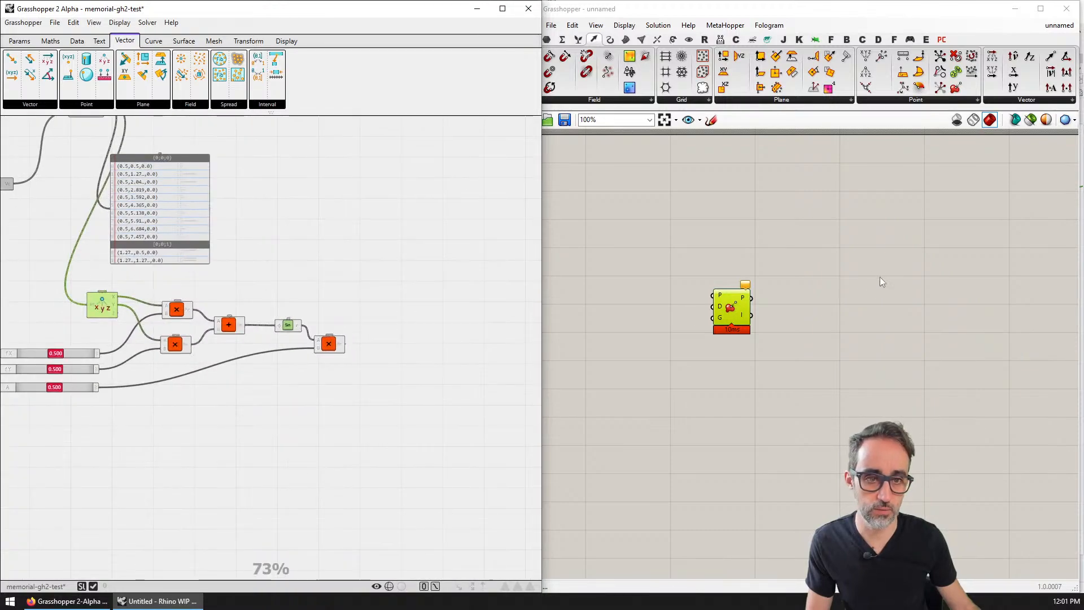
- Close the unnamed Grasshopper window and bring the point grid closer in Rhino's Perspective viewport
{"action": "left_click", "coordinate": [881, 279]}
{"action": "left_click", "coordinate": [1066, 8]}
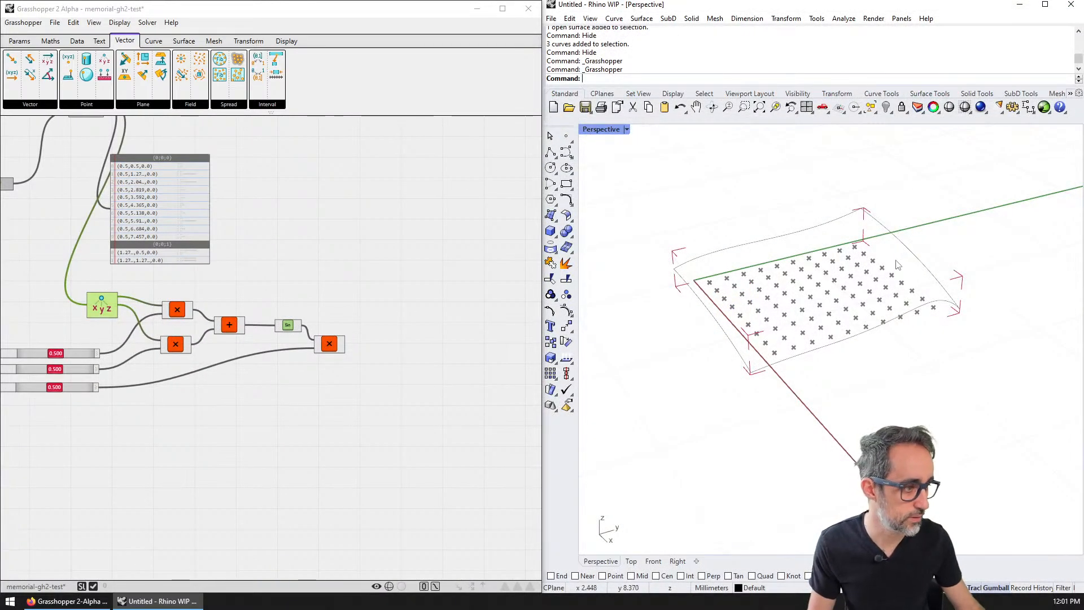
{"action": "mouse_move", "coordinate": [858, 295]}
{"action": "right_mouse_down"}
{"action": "mouse_move", "coordinate": [849, 299]}
{"action": "mouse_move", "coordinate": [876, 303]}
{"action": "right_mouse_up"}
{"action": "scroll", "coordinate": [849, 300], "scroll_direction": "up", "scroll_amount": 4}
- Add a Panel fed by the final Multiplication's product and make it taller to show more values
{"action": "scroll", "coordinate": [341, 350], "scroll_direction": "up", "scroll_amount": 3}
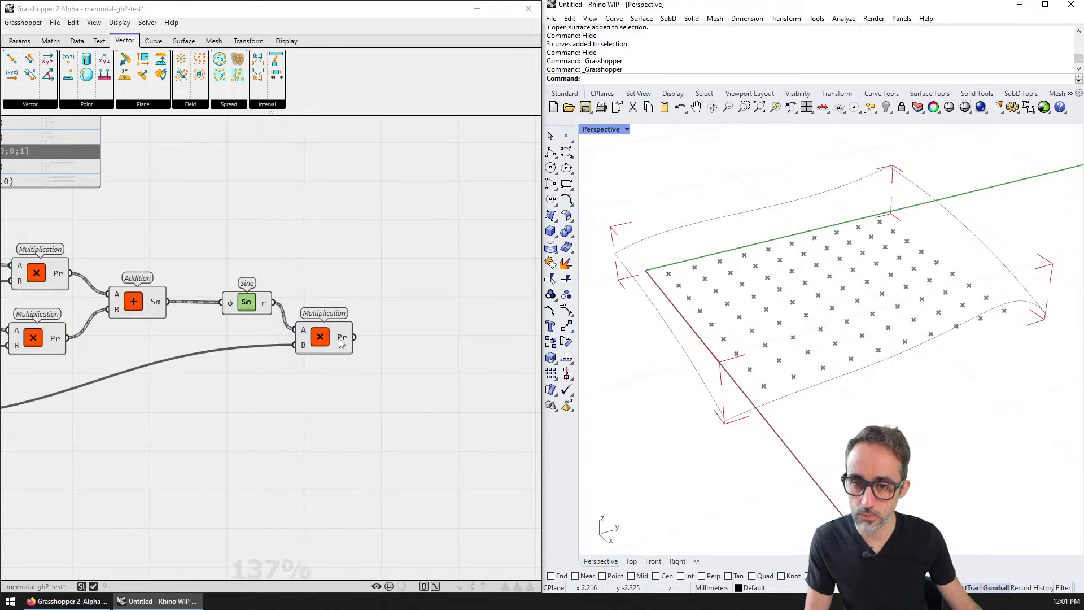
{"action": "scroll", "coordinate": [340, 344], "scroll_direction": "down", "scroll_amount": 3}
{"action": "double_click", "coordinate": [222, 321]}
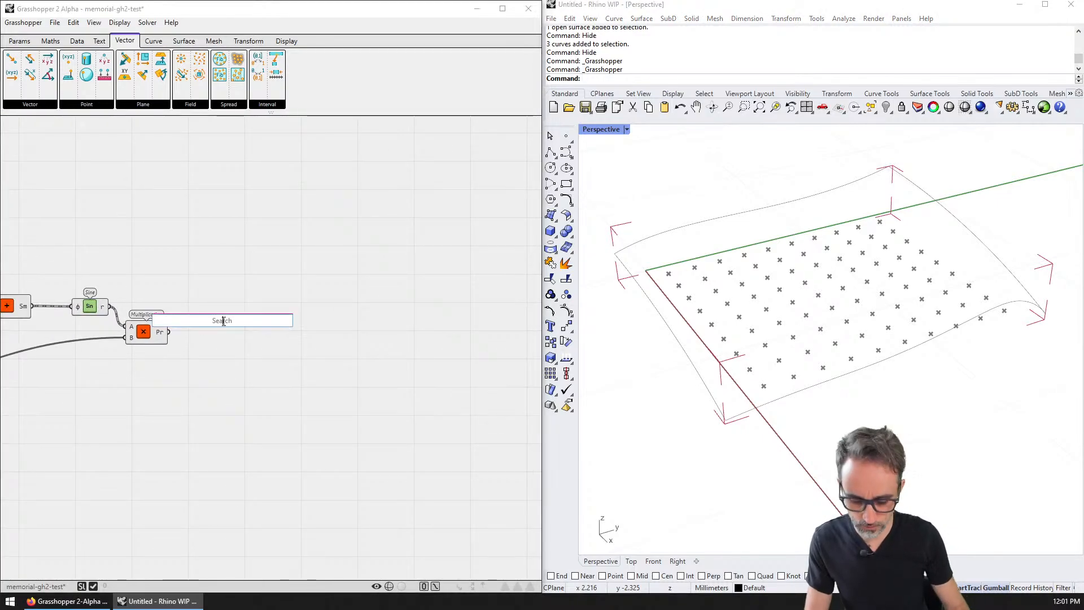
{"action": "type", "text": "pane"}
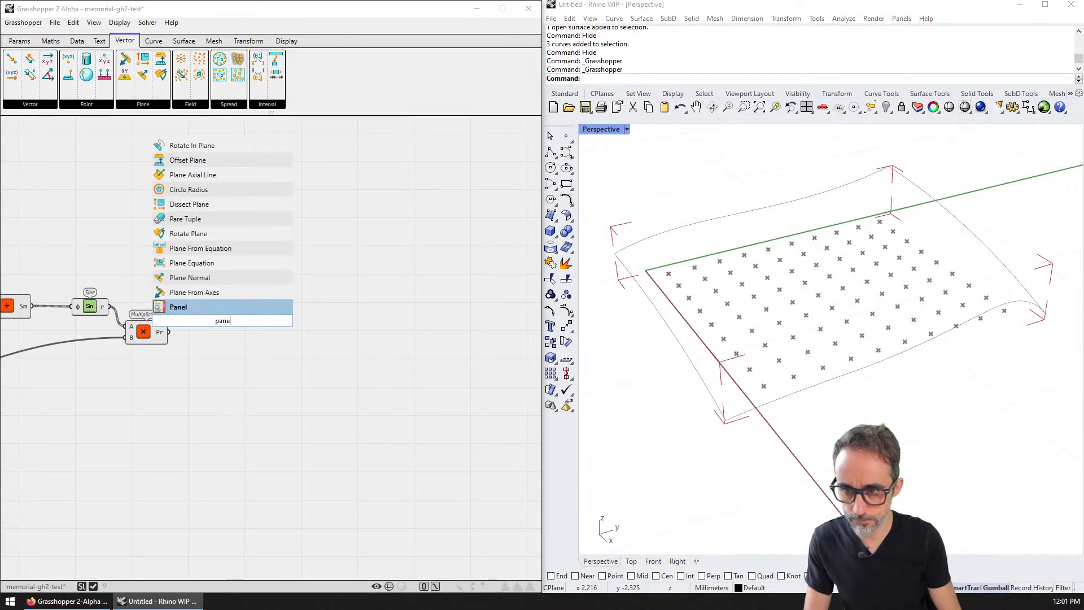
{"action": "key", "text": "Return"}
{"action": "scroll", "coordinate": [222, 321], "scroll_direction": "up", "scroll_amount": 3}
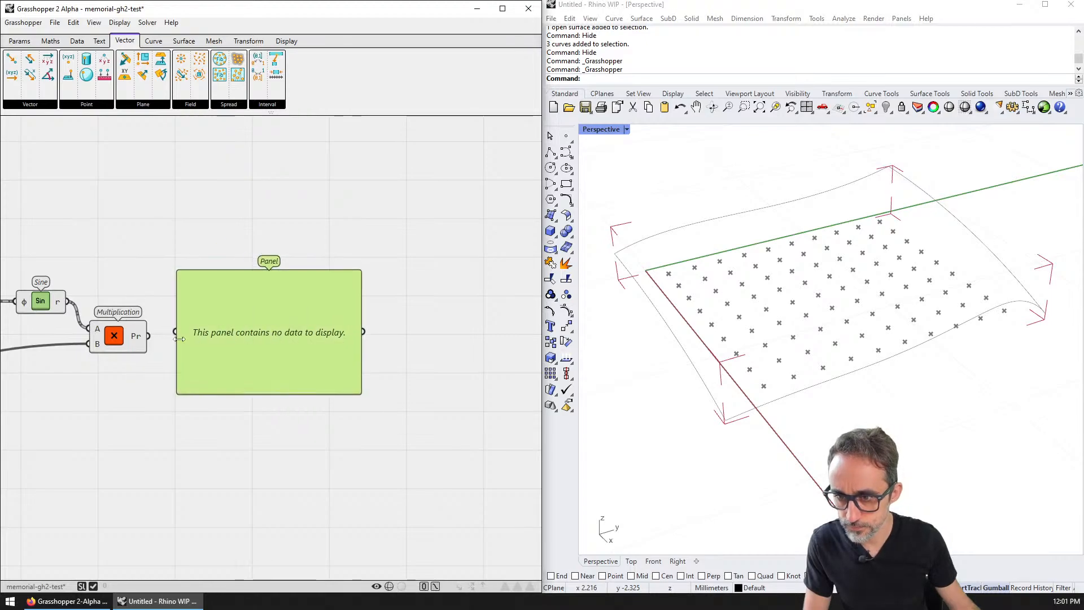
{"action": "left_click_drag", "start_coordinate": [172, 333], "coordinate": [176, 332]}
{"action": "right_click_drag", "start_coordinate": [335, 398], "coordinate": [344, 321]}
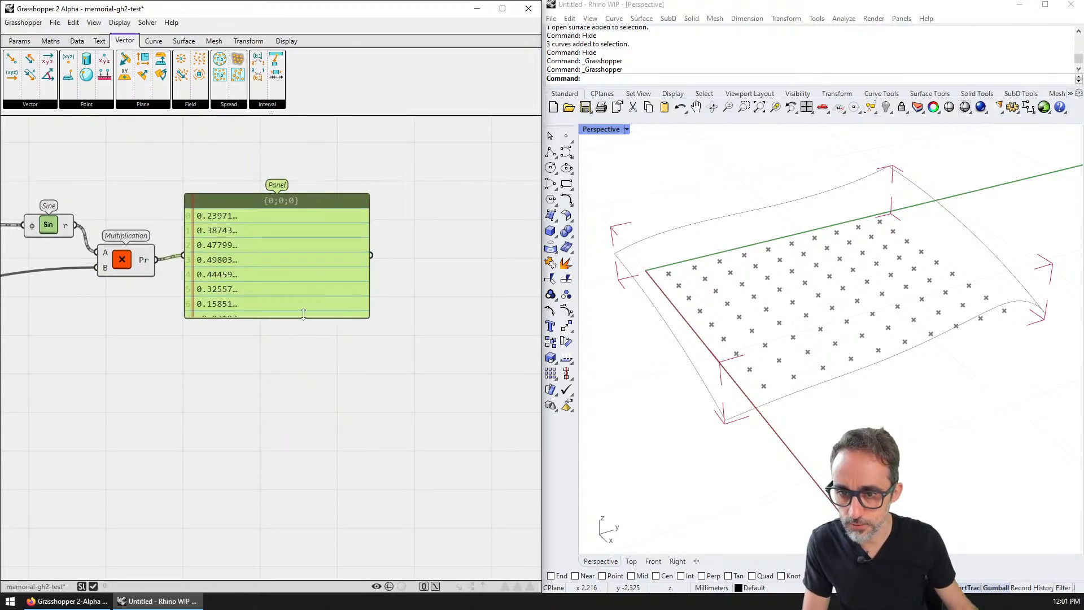
{"action": "left_click_drag", "start_coordinate": [303, 314], "coordinate": [308, 452]}
{"action": "scroll", "coordinate": [469, 307], "scroll_direction": "down", "scroll_amount": 3}
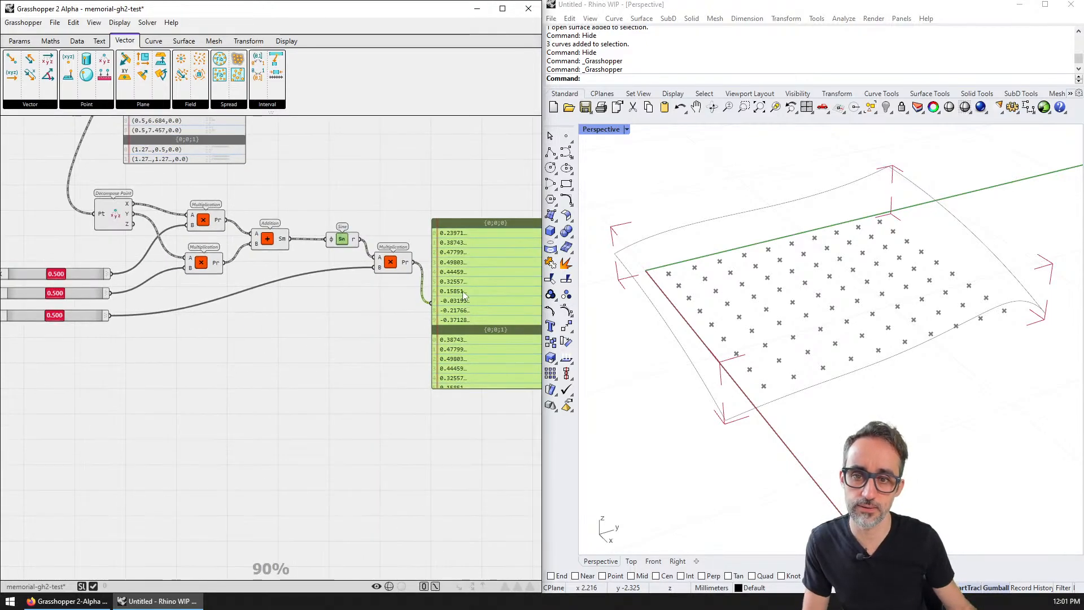
- Raise the A slider's maximum to 10 and set the sliders to about 8.579 for A, 0.157 for fX and 0.202 for fY
{"action": "right_click_drag", "start_coordinate": [43, 312], "coordinate": [127, 307]}
{"action": "left_click_drag", "start_coordinate": [138, 311], "coordinate": [195, 312]}
{"action": "right_click_drag", "start_coordinate": [283, 316], "coordinate": [241, 325]}
{"action": "right_click", "coordinate": [127, 320]}
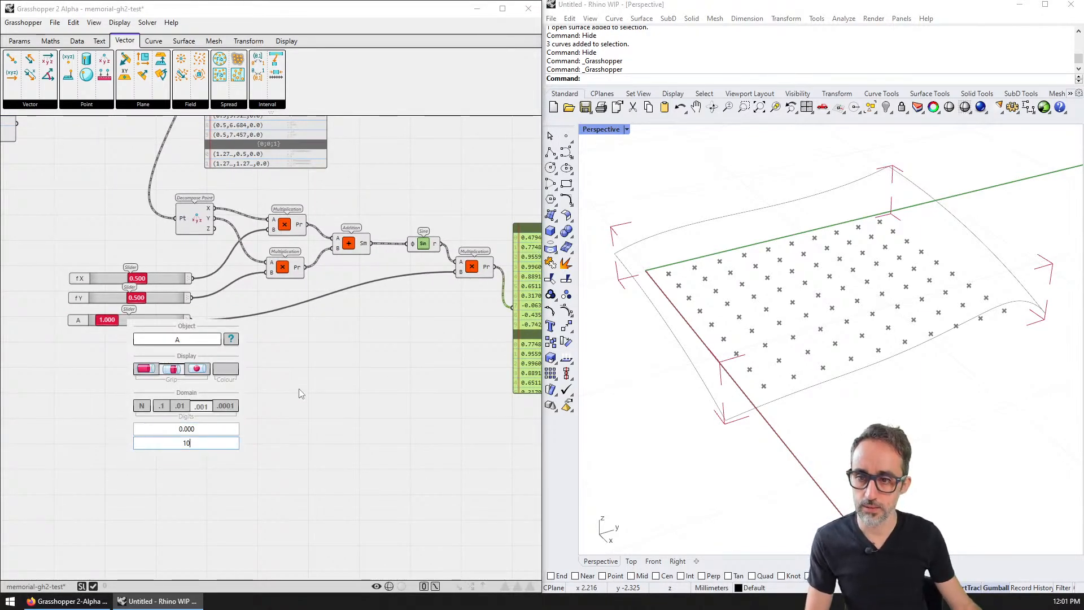
{"action": "key", "text": "Return"}
{"action": "left_click_drag", "start_coordinate": [107, 321], "coordinate": [180, 328]}
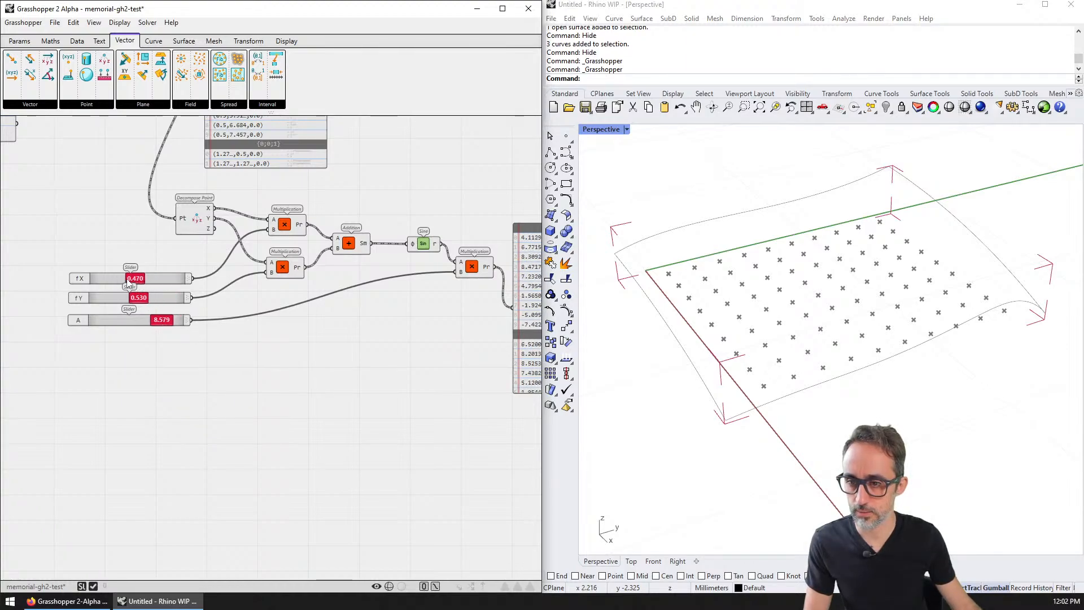
{"action": "right_click_drag", "start_coordinate": [397, 301], "coordinate": [221, 307]}
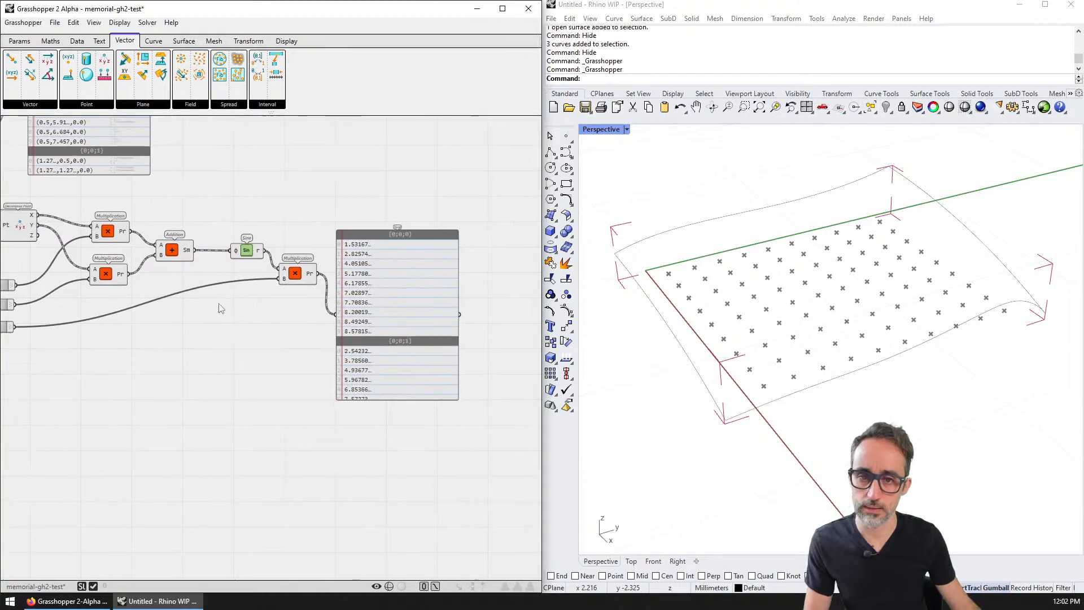
- Rearrange Decompose Point and the Multiplication, Addition and Sine components to free space above the math chain
{"action": "right_click_drag", "start_coordinate": [176, 336], "coordinate": [349, 364]}
{"action": "scroll", "coordinate": [305, 370], "scroll_direction": "down", "scroll_amount": 3}
{"action": "right_click_drag", "start_coordinate": [305, 256], "coordinate": [256, 329]}
{"action": "scroll", "coordinate": [255, 330], "scroll_direction": "up", "scroll_amount": 1}
{"action": "left_click_drag", "start_coordinate": [237, 256], "coordinate": [259, 238]}
{"action": "scroll", "coordinate": [174, 350], "scroll_direction": "up", "scroll_amount": 3}
{"action": "left_click_drag", "start_coordinate": [159, 362], "coordinate": [164, 330]}
{"action": "scroll", "coordinate": [245, 305], "scroll_direction": "down", "scroll_amount": 2}
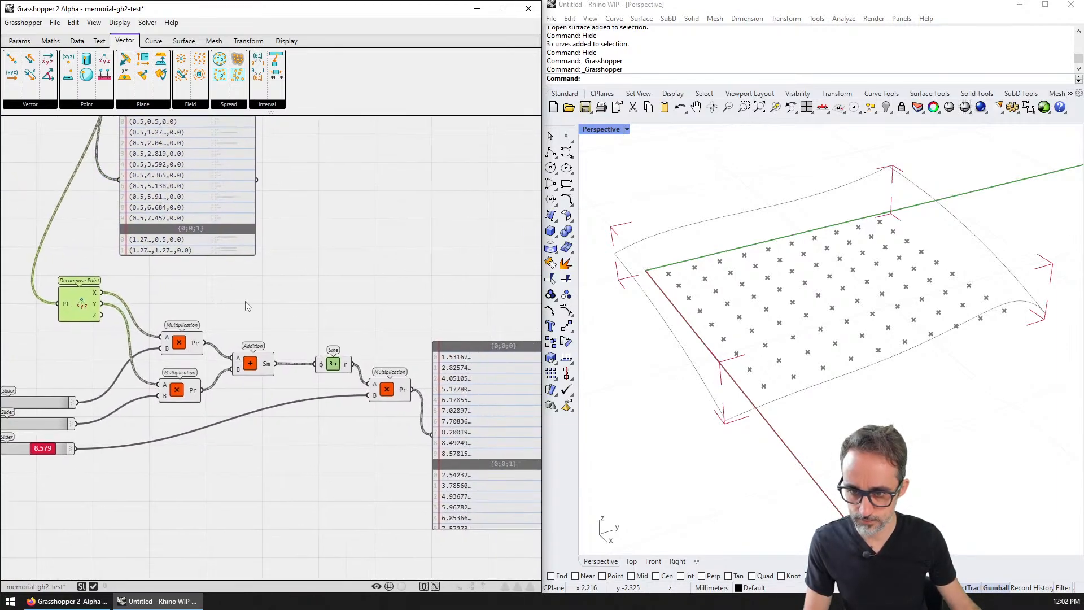
{"action": "left_click_drag", "start_coordinate": [393, 322], "coordinate": [196, 415]}
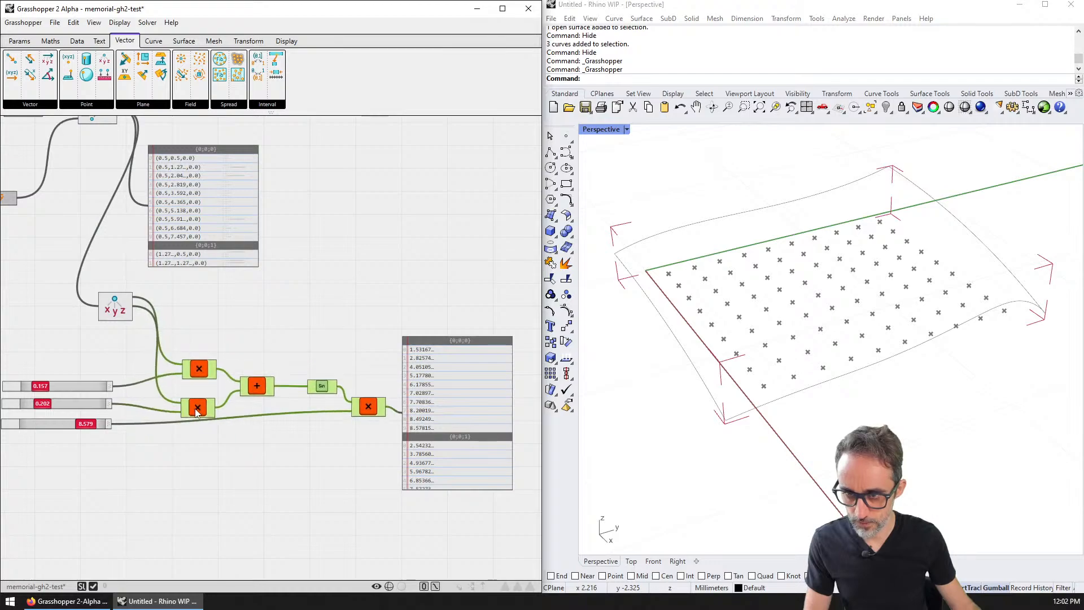
{"action": "left_click", "coordinate": [236, 296]}
- Add a Point XYZ component above the math chain and feed its x and y inputs from Decompose Point's X and Y
{"action": "right_click_drag", "start_coordinate": [236, 296], "coordinate": [229, 296]}
{"action": "double_click", "coordinate": [230, 292]}
{"action": "type", "text": "point"}
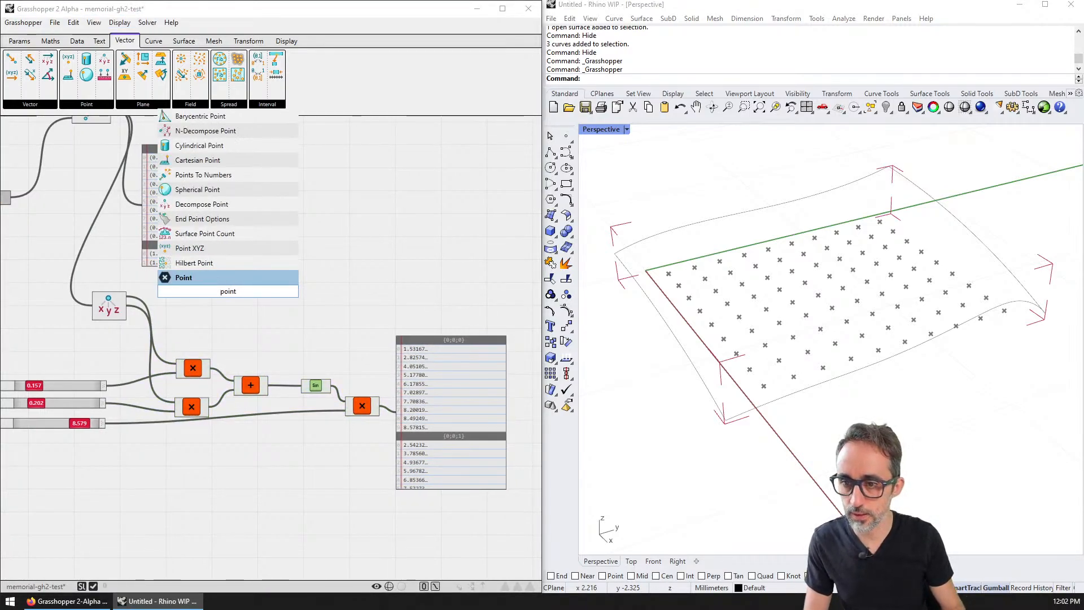
{"action": "key", "text": "Up"}
{"action": "key", "text": "Return"}
{"action": "scroll", "coordinate": [119, 290], "scroll_direction": "up", "scroll_amount": 5}
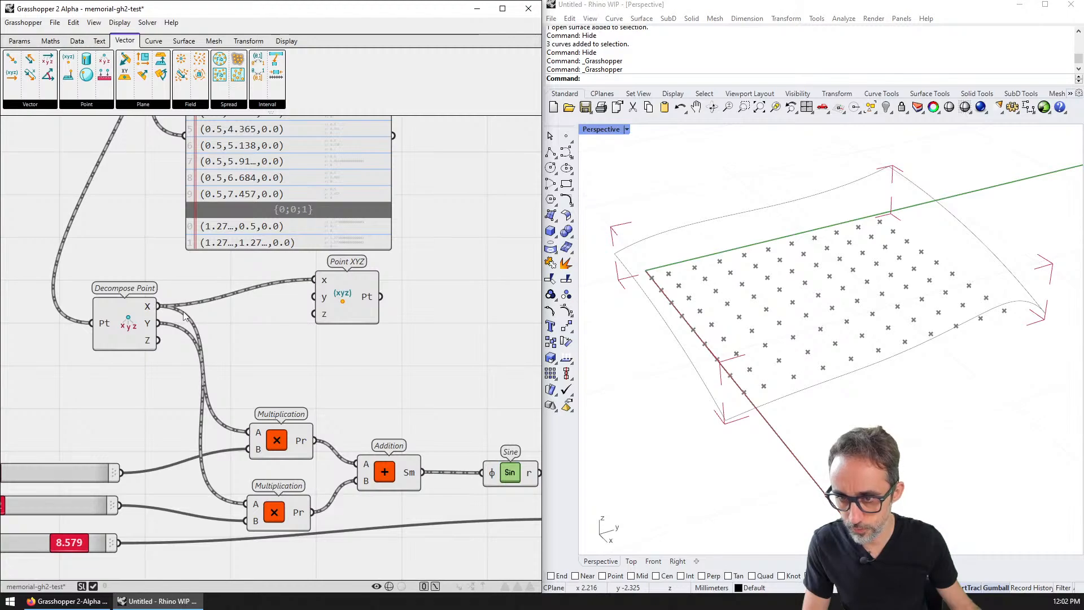
{"action": "right_click_drag", "start_coordinate": [376, 329], "coordinate": [130, 328]}
{"action": "left_click_drag", "start_coordinate": [104, 319], "coordinate": [403, 337]}
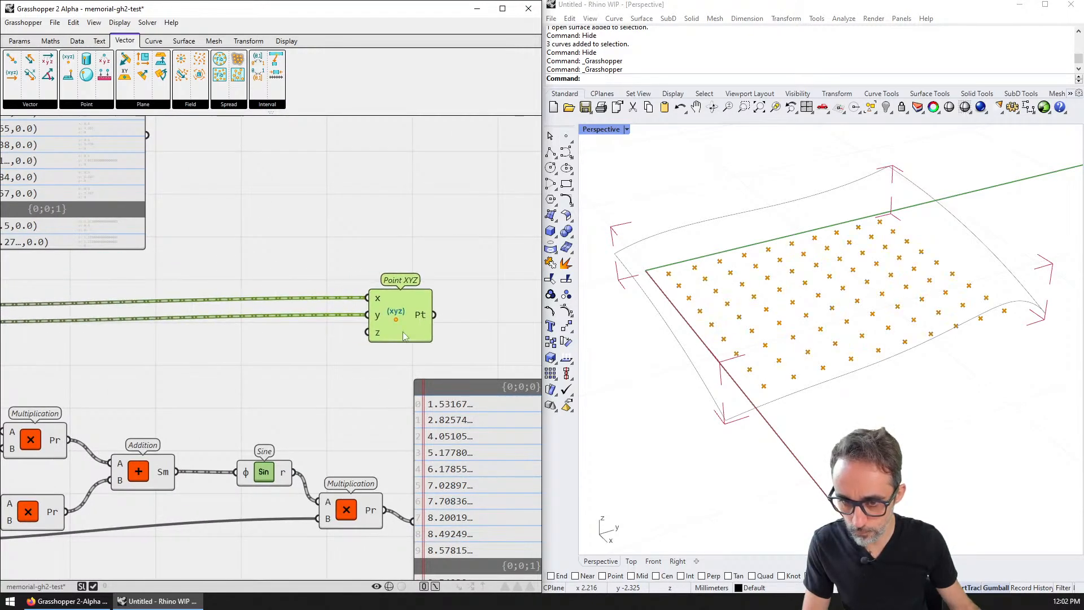
- Feed the final Multiplication's product into the z input of Point XYZ and frame the raised points in Rhino's Perspective viewport
{"action": "left_click_drag", "start_coordinate": [386, 512], "coordinate": [368, 332]}
{"action": "right_click_drag", "start_coordinate": [441, 357], "coordinate": [193, 337]}
{"action": "scroll", "coordinate": [194, 338], "scroll_direction": "down", "scroll_amount": 1}
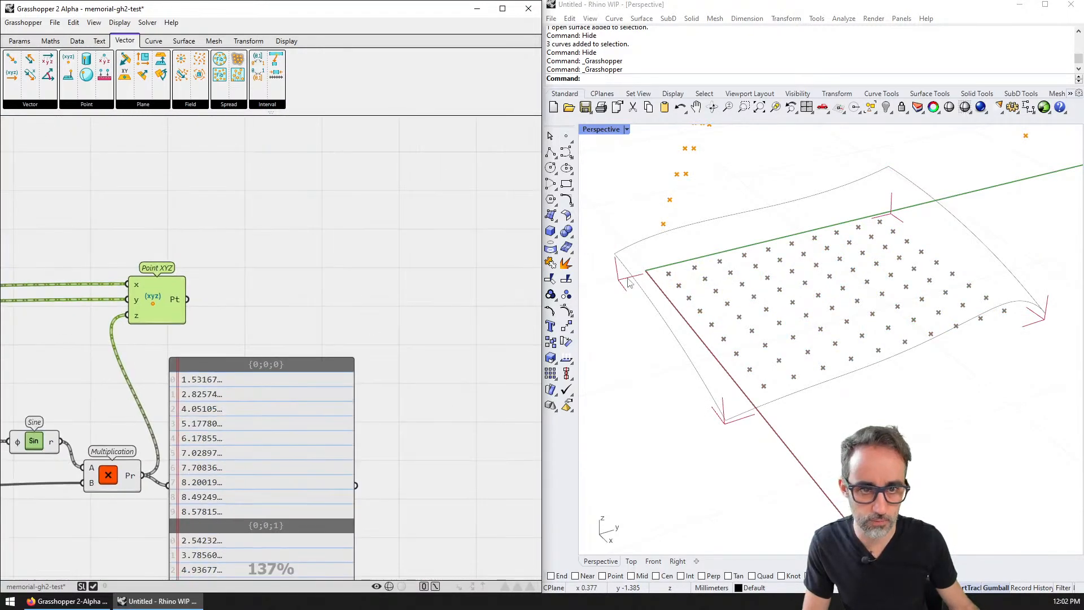
{"action": "scroll", "coordinate": [709, 300], "scroll_direction": "down", "scroll_amount": 5}
{"action": "right_click_drag", "start_coordinate": [785, 255], "coordinate": [799, 289]}
{"action": "scroll", "coordinate": [709, 298], "scroll_direction": "down", "scroll_amount": 5}
{"action": "scroll", "coordinate": [732, 285], "scroll_direction": "up", "scroll_amount": 9}
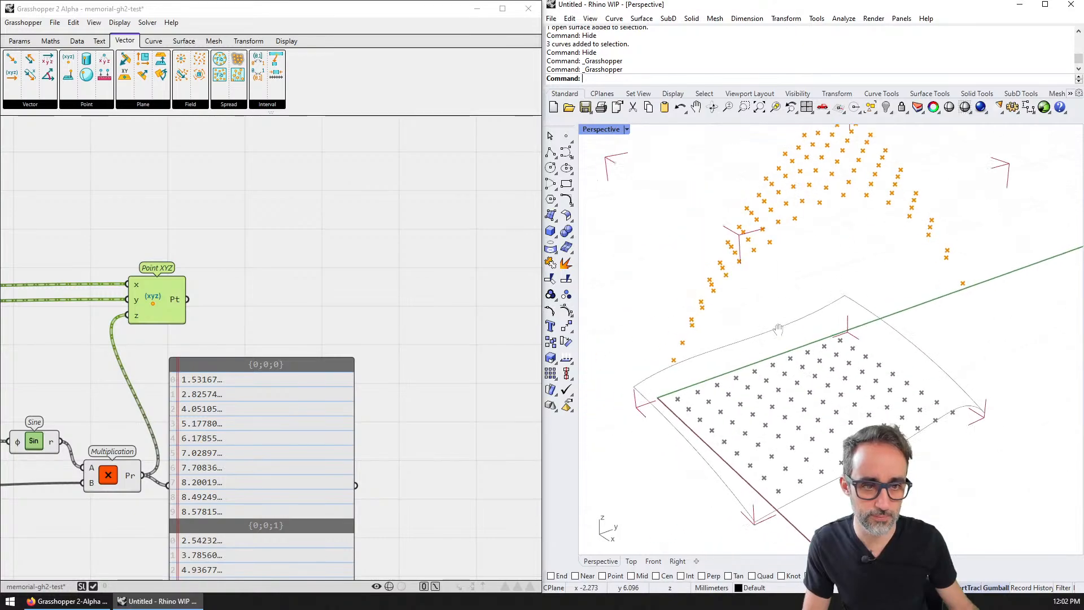
- Lower the A slider to about 1.671 and raise the fY slider
{"action": "scroll", "coordinate": [786, 305], "scroll_direction": "down", "scroll_amount": 3}
{"action": "right_click_drag", "start_coordinate": [150, 407], "coordinate": [353, 349]}
{"action": "scroll", "coordinate": [353, 349], "scroll_direction": "down", "scroll_amount": 1}
{"action": "right_click_drag", "start_coordinate": [64, 370], "coordinate": [232, 362]}
{"action": "scroll", "coordinate": [231, 364], "scroll_direction": "up", "scroll_amount": 1}
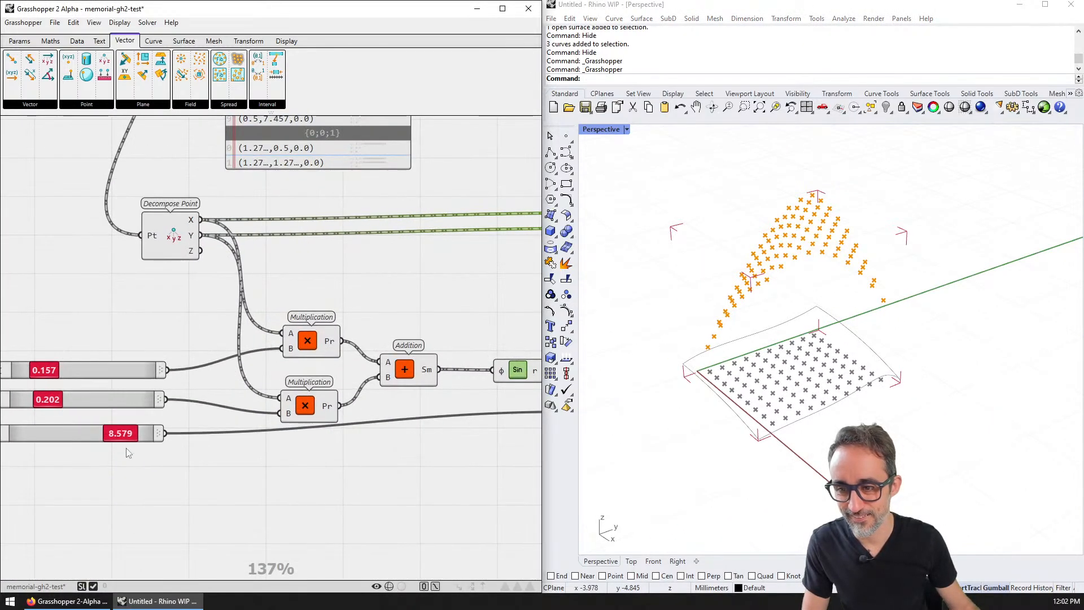
{"action": "left_click_drag", "start_coordinate": [115, 436], "coordinate": [50, 453]}
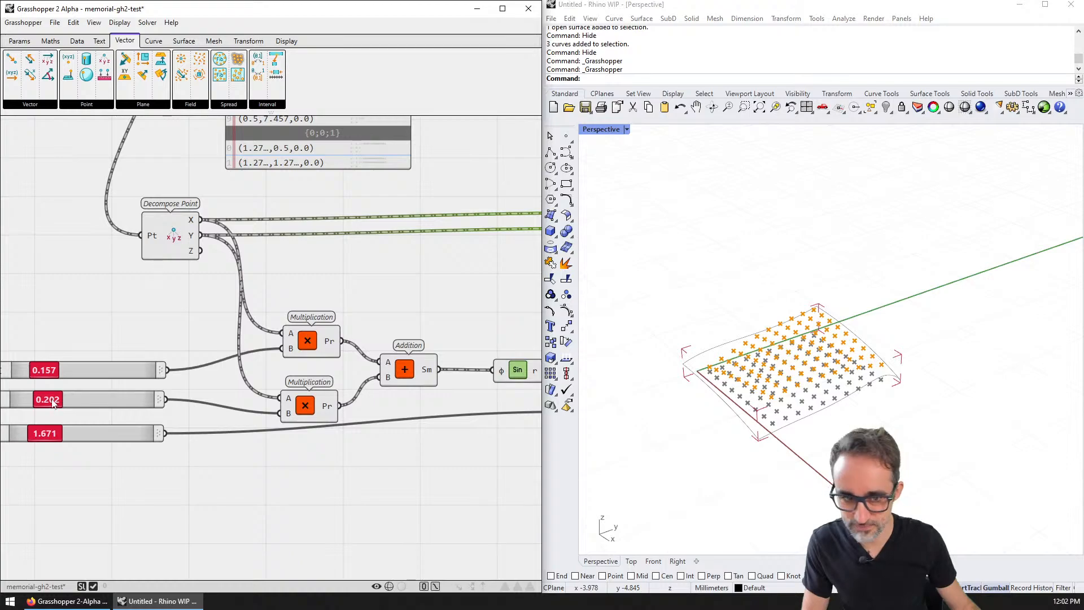
{"action": "left_click_drag", "start_coordinate": [52, 402], "coordinate": [99, 405]}
- Move the Panel and the final Multiplication away from the Sine to open a gap between them
{"action": "right_click_drag", "start_coordinate": [536, 401], "coordinate": [274, 343]}
{"action": "right_click_drag", "start_coordinate": [398, 352], "coordinate": [277, 346]}
{"action": "scroll", "coordinate": [285, 350], "scroll_direction": "down", "scroll_amount": 2}
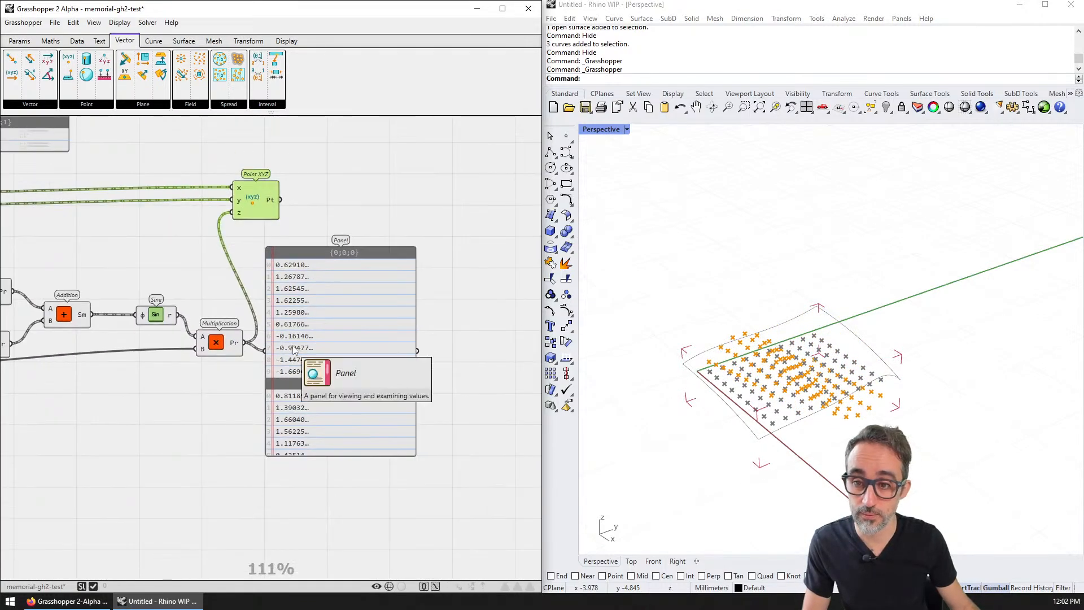
{"action": "left_click_drag", "start_coordinate": [294, 350], "coordinate": [346, 341]}
{"action": "left_click_drag", "start_coordinate": [224, 342], "coordinate": [270, 339]}
{"action": "left_click_drag", "start_coordinate": [169, 321], "coordinate": [151, 319]}
{"action": "left_click", "coordinate": [151, 363]}
{"action": "right_click_drag", "start_coordinate": [151, 364], "coordinate": [244, 389]}
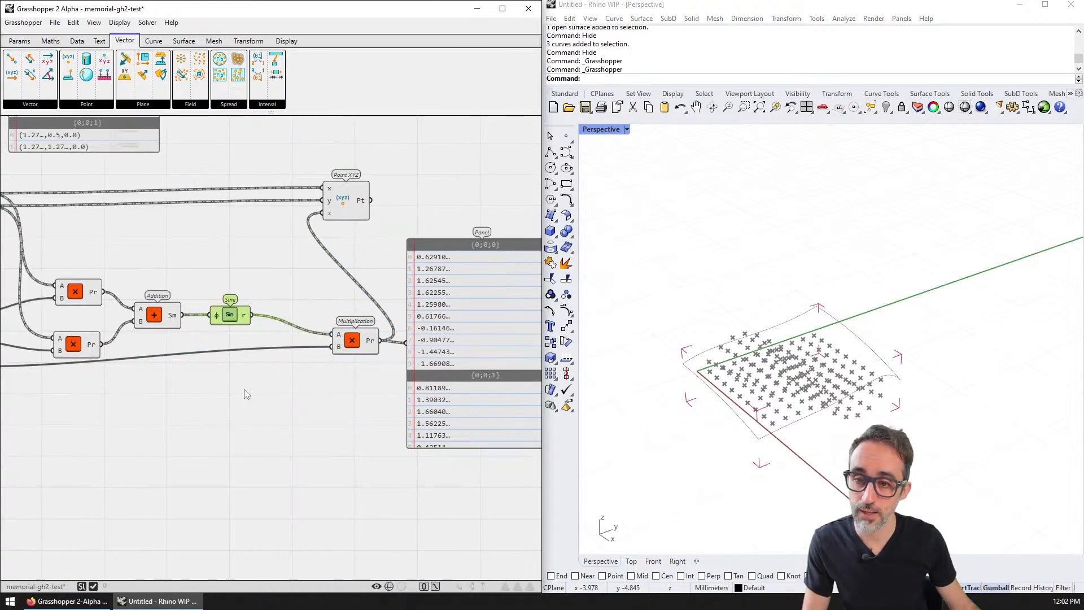
- Add an Addition component after the Sine and feed the Sine's result into its A input
{"action": "scroll", "coordinate": [273, 338], "scroll_direction": "up", "scroll_amount": 4}
{"action": "double_click", "coordinate": [274, 338]}
{"action": "type", "text": "add"}
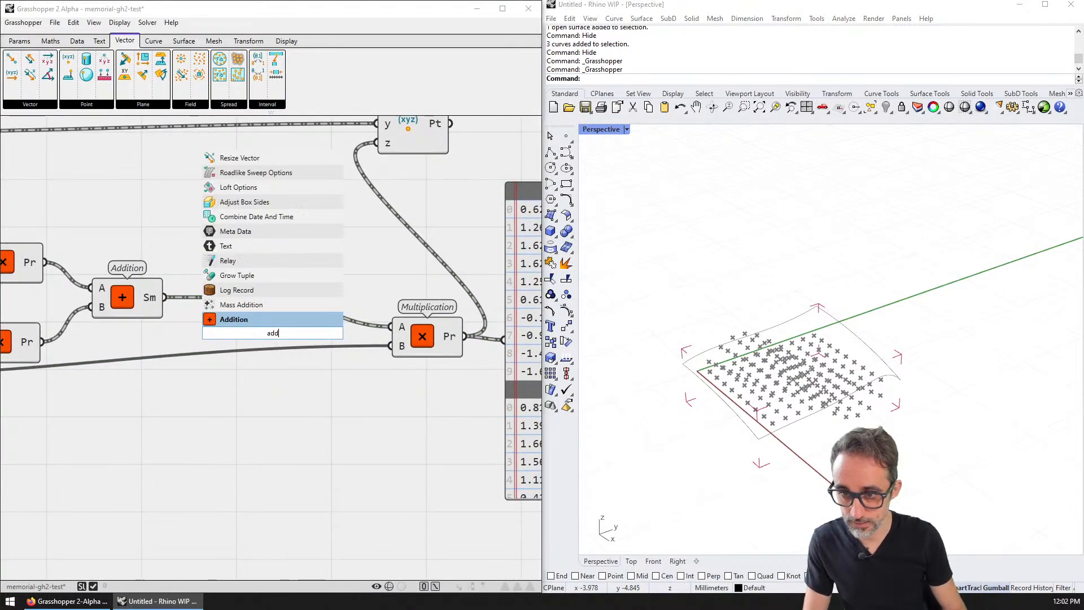
{"action": "key", "text": "Return"}
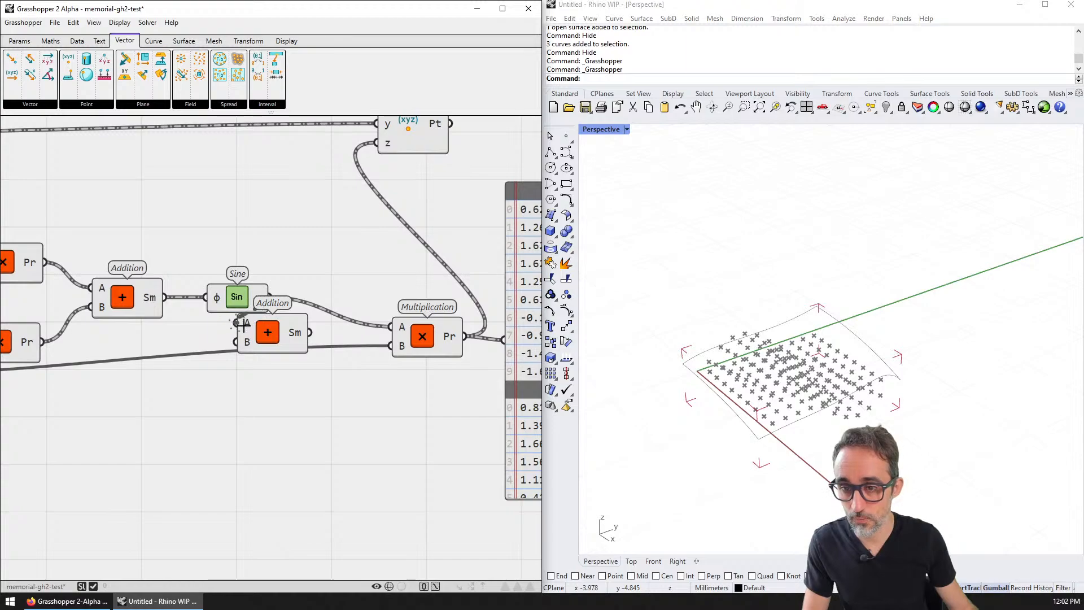
{"action": "left_click_drag", "start_coordinate": [242, 326], "coordinate": [292, 332]}
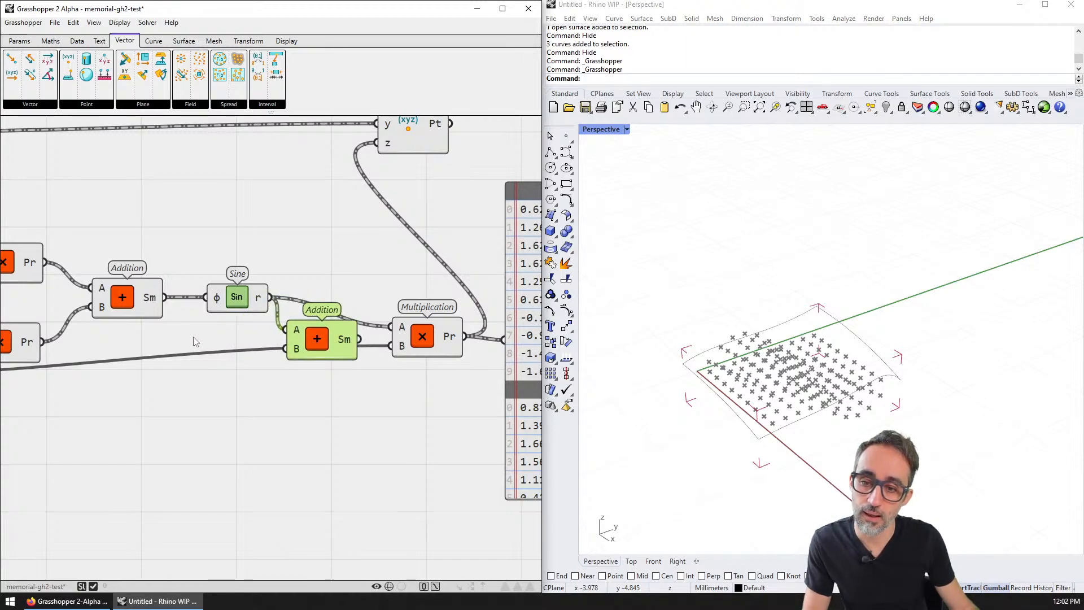
- Add a constant Value of 1, connect it to the new Addition's B input and place it beside that component
{"action": "double_click", "coordinate": [201, 371]}
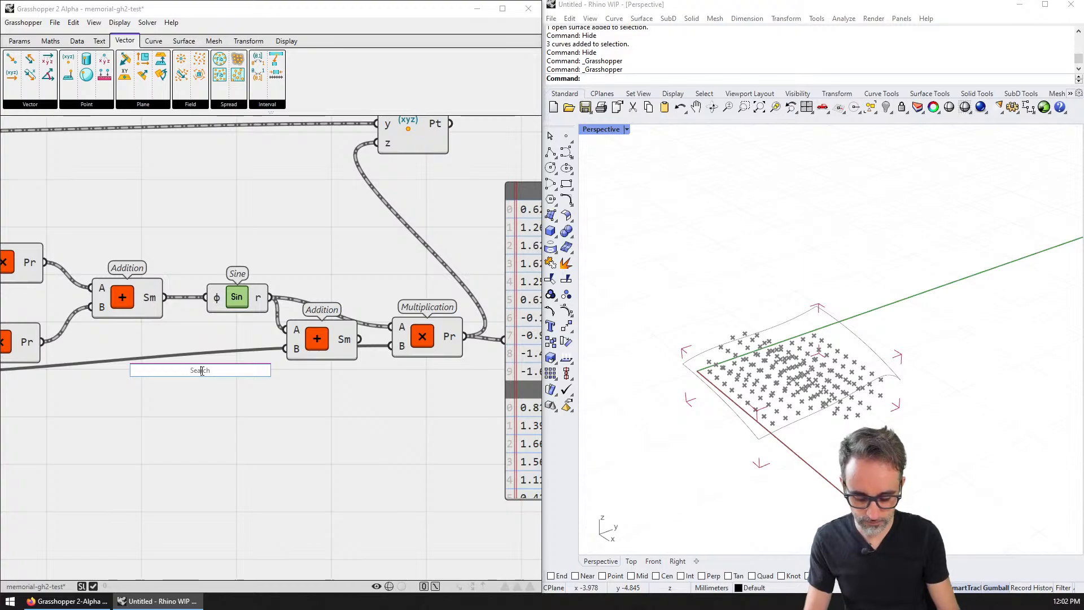
{"action": "type", "text": "1"}
{"action": "key", "text": "Return"}
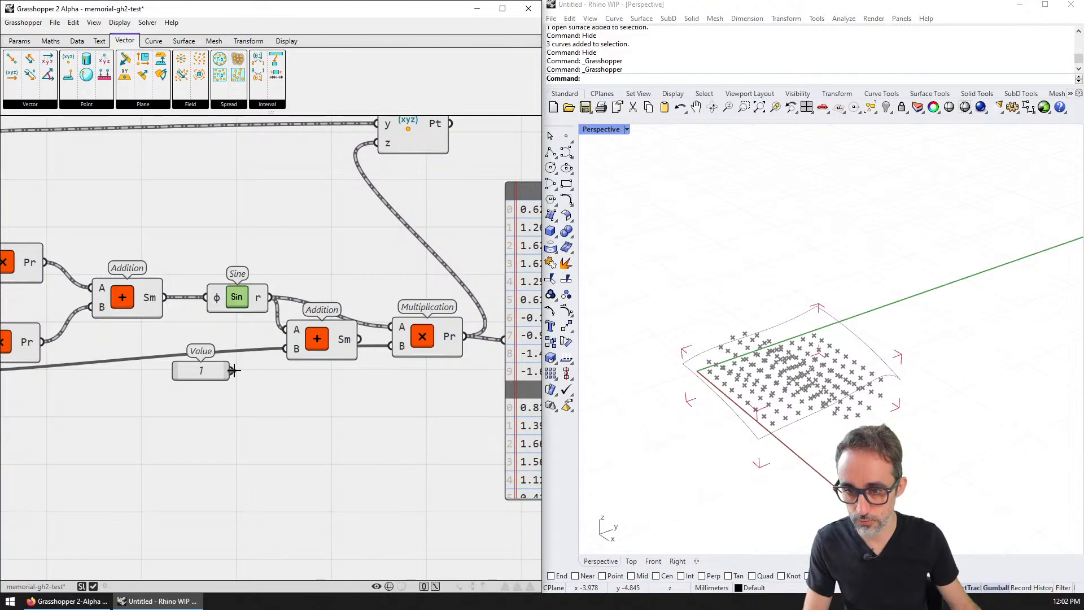
{"action": "left_click_drag", "start_coordinate": [279, 348], "coordinate": [284, 348]}
{"action": "left_click_drag", "start_coordinate": [202, 365], "coordinate": [215, 345]}
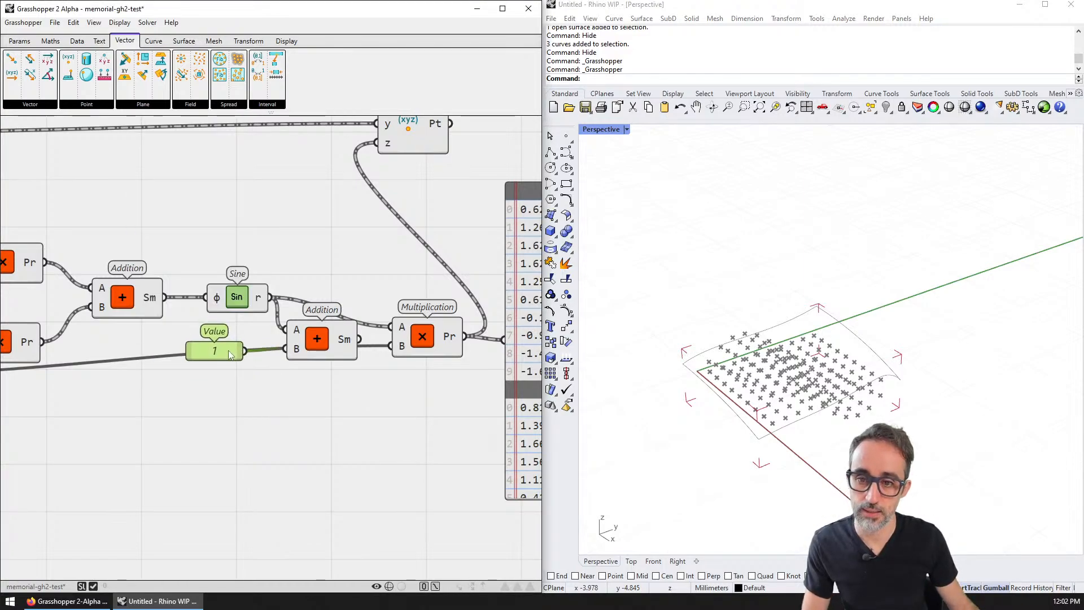
{"action": "right_click_drag", "start_coordinate": [280, 358], "coordinate": [258, 370]}
{"action": "scroll", "coordinate": [259, 370], "scroll_direction": "up", "scroll_amount": 3}
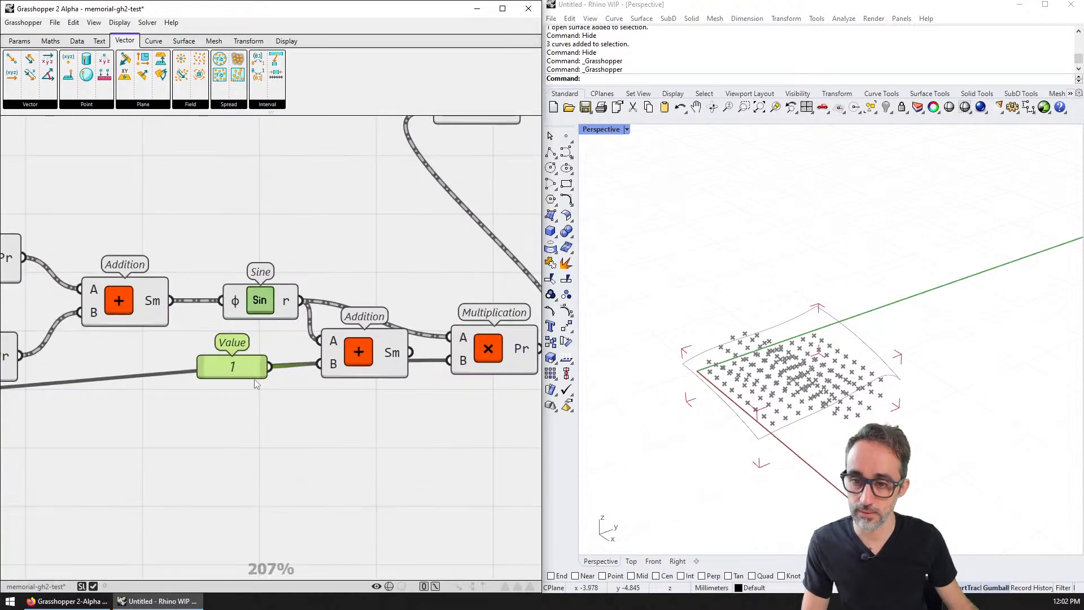
{"action": "left_click_drag", "start_coordinate": [256, 365], "coordinate": [259, 369]}
- Move the amplitude Multiplication down below the new Addition to clear space after the sum
{"action": "right_click_drag", "start_coordinate": [359, 382], "coordinate": [174, 389]}
{"action": "scroll", "coordinate": [174, 389], "scroll_direction": "down", "scroll_amount": 2}
{"action": "left_click_drag", "start_coordinate": [202, 376], "coordinate": [251, 530]}
{"action": "left_click", "coordinate": [92, 368]}
{"action": "right_click_drag", "start_coordinate": [298, 365], "coordinate": [171, 380]}
{"action": "double_click", "coordinate": [226, 323]}
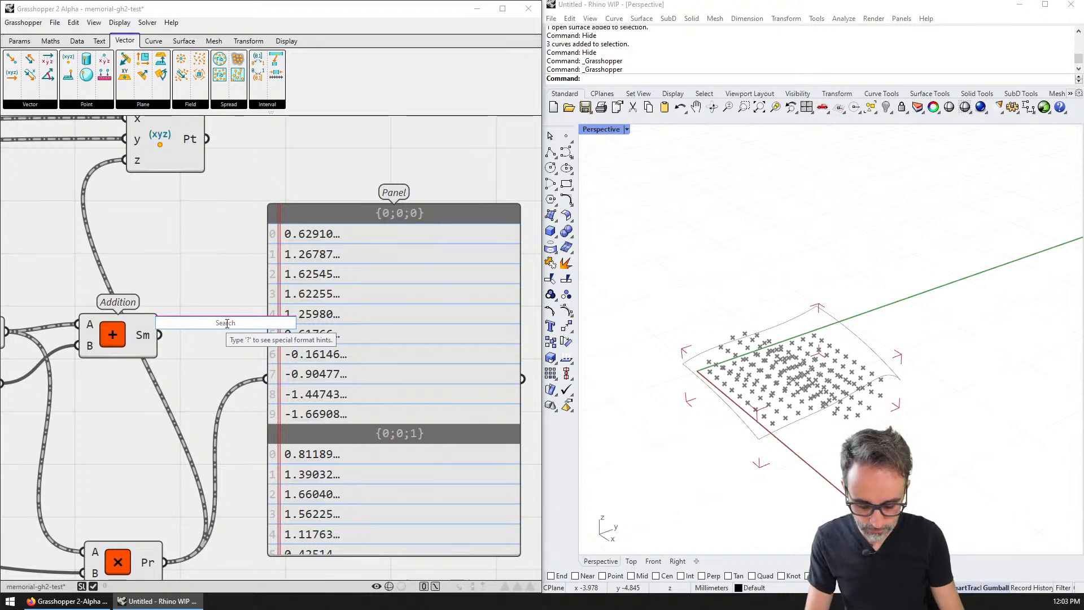
{"action": "type", "text": "mat"}
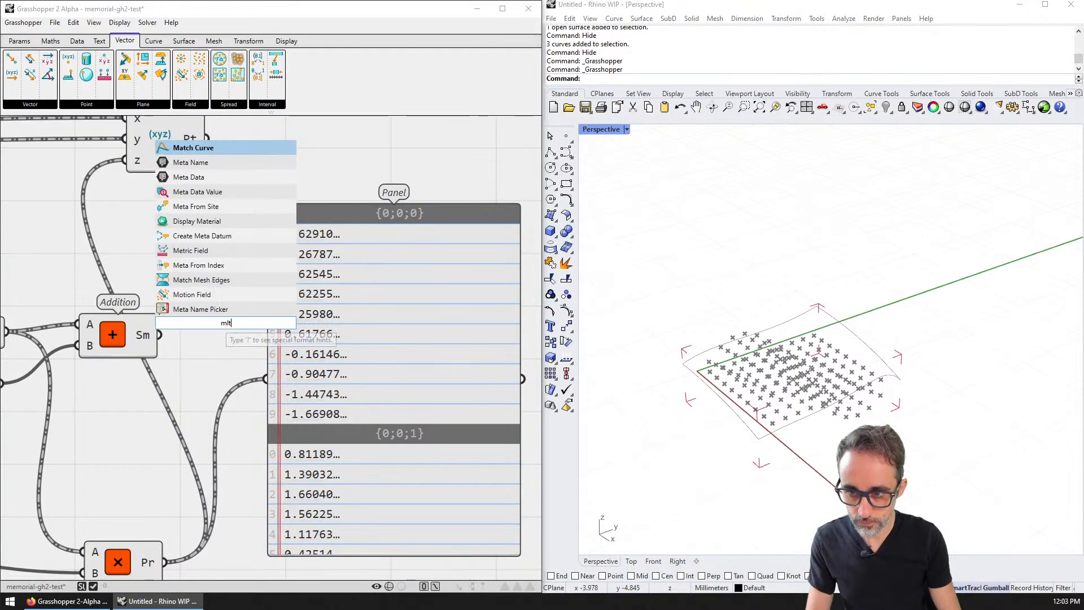
{"action": "key", "text": "BackSpace"}
{"action": "key", "text": "BackSpace"}
{"action": "key", "text": "BackSpace"}
{"action": "type", "text": "multi"}
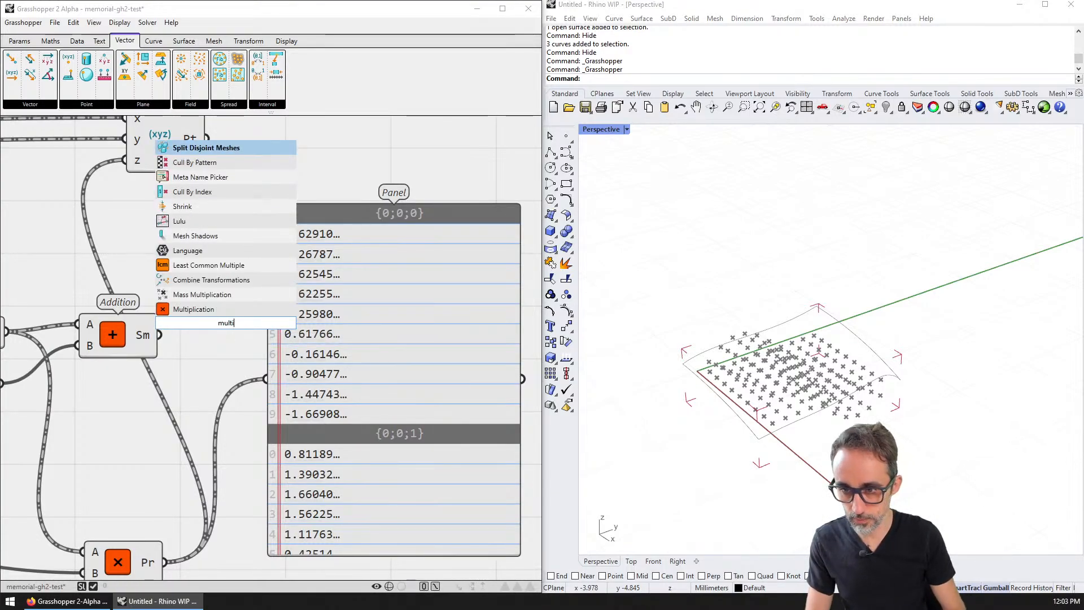
{"action": "key", "text": "Return"}
{"action": "left_click", "coordinate": [218, 321]}
{"action": "key", "text": "Delete"}
- Add a Multiplication component after the new Addition and feed the sum into its A input
{"action": "double_click", "coordinate": [218, 339]}
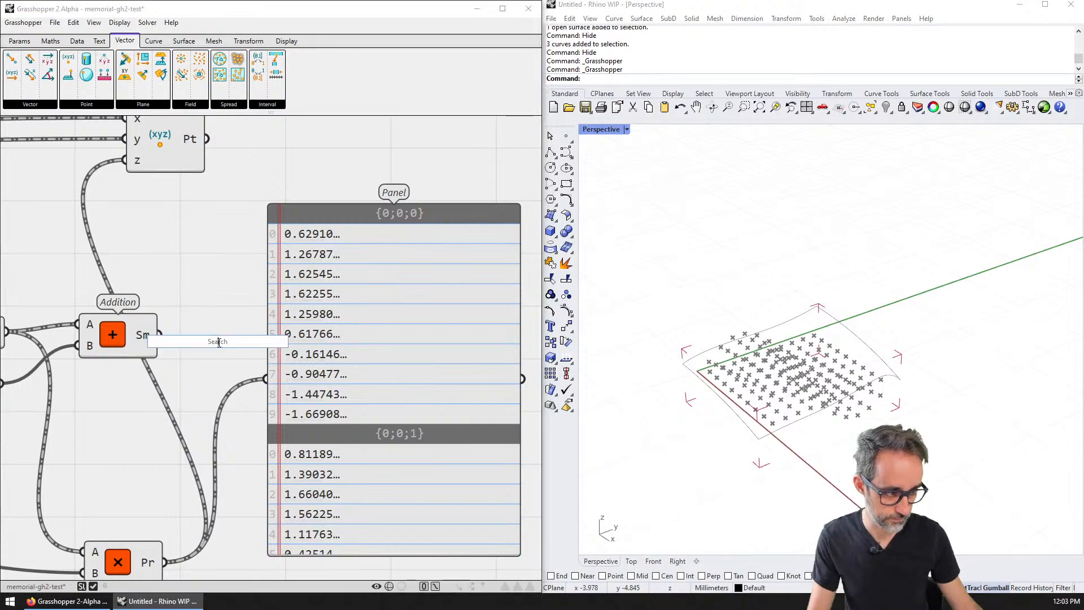
{"action": "type", "text": "multi"}
{"action": "key", "text": "Return"}
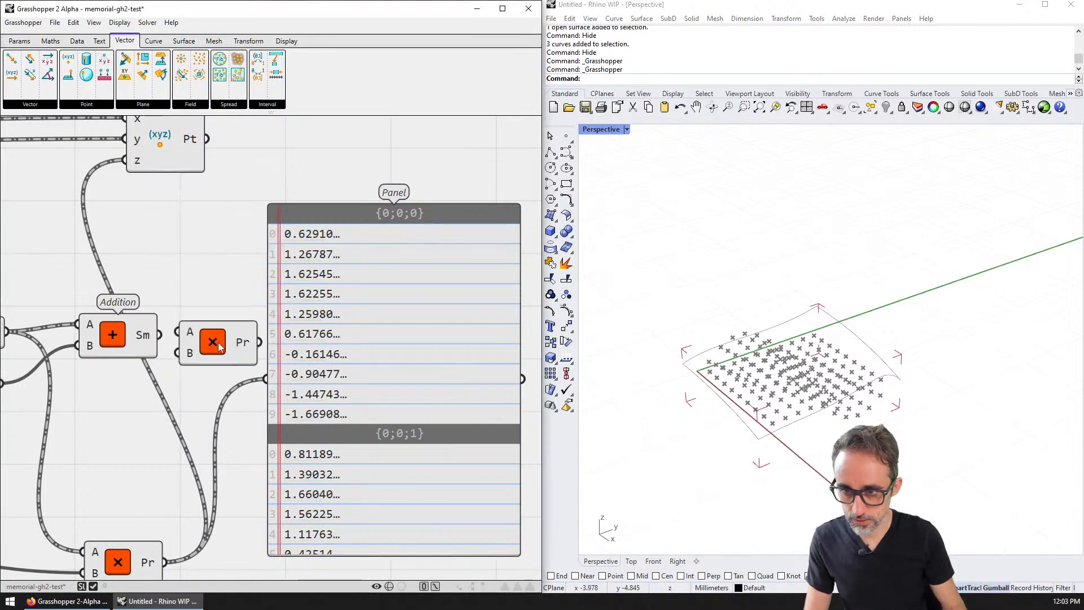
{"action": "left_click_drag", "start_coordinate": [159, 335], "coordinate": [224, 353]}
{"action": "right_click_drag", "start_coordinate": [95, 383], "coordinate": [189, 385]}
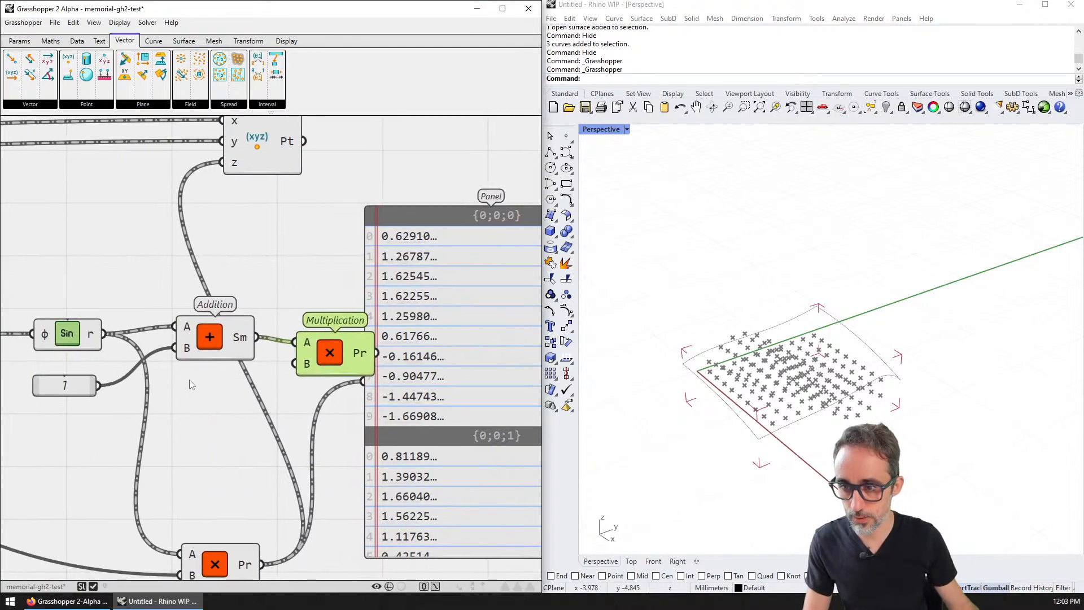
- Duplicate the constant Value, set the copy to 0.5 and connect it to the new Multiplication's B input
{"action": "scroll", "coordinate": [161, 399], "scroll_direction": "down", "scroll_amount": 1}
{"action": "left_click_drag", "start_coordinate": [79, 389], "coordinate": [215, 405], "text": "alt"}
{"action": "double_click", "coordinate": [214, 405]}
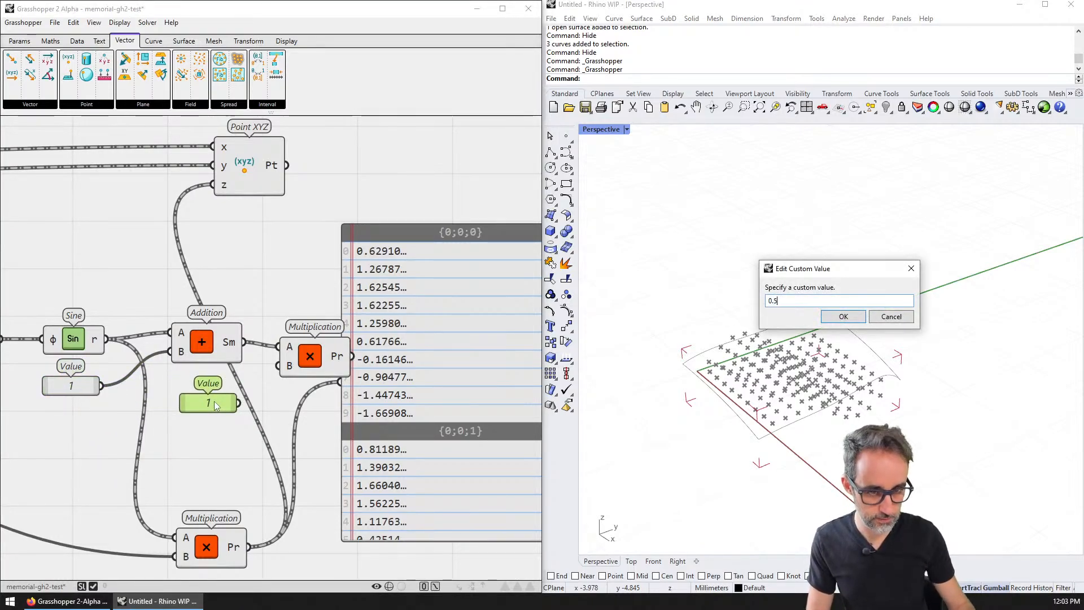
{"action": "key", "text": "Return"}
{"action": "left_click_drag", "start_coordinate": [238, 403], "coordinate": [279, 366]}
- Move the Panel farther along the chain so that it no longer crowds the new Multiplication
{"action": "right_click_drag", "start_coordinate": [283, 368], "coordinate": [110, 330]}
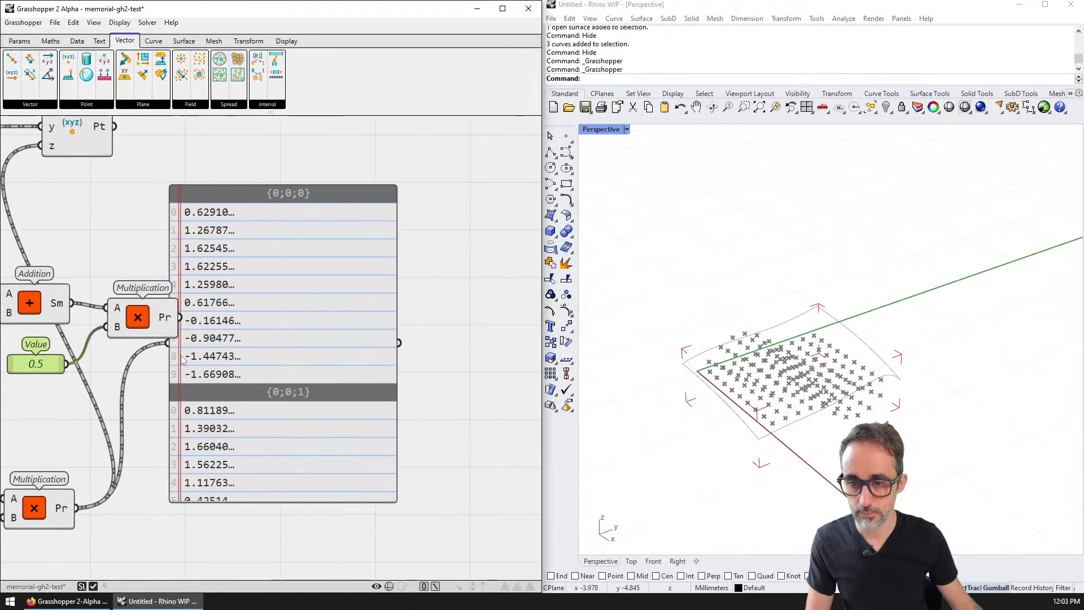
{"action": "scroll", "coordinate": [224, 360], "scroll_direction": "down", "scroll_amount": 3}
{"action": "left_click_drag", "start_coordinate": [249, 361], "coordinate": [323, 378]}
{"action": "scroll", "coordinate": [162, 358], "scroll_direction": "up", "scroll_amount": 2}
{"action": "right_click_drag", "start_coordinate": [163, 358], "coordinate": [331, 355]}
{"action": "left_click", "coordinate": [350, 310]}
{"action": "right_click_drag", "start_coordinate": [350, 311], "coordinate": [343, 335]}
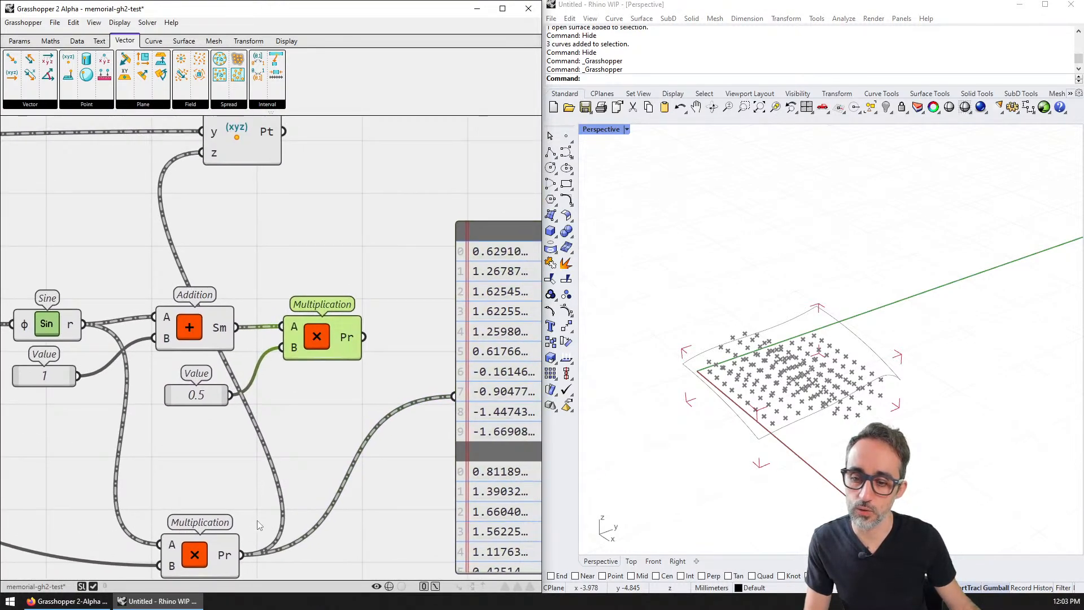
- Place the amplitude Multiplication after the 0.5 Multiplication and replace its A input with that component's product
{"action": "left_click_drag", "start_coordinate": [215, 541], "coordinate": [452, 409]}
{"action": "left_click_drag", "start_coordinate": [373, 384], "coordinate": [396, 413]}
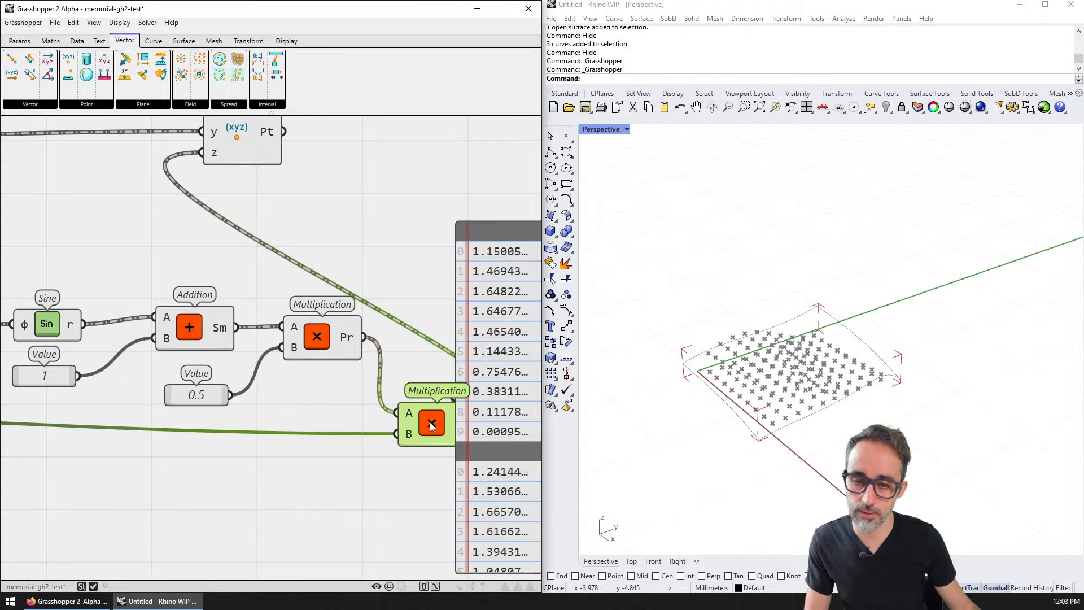
{"action": "right_click_drag", "start_coordinate": [466, 413], "coordinate": [344, 385]}
{"action": "left_click_drag", "start_coordinate": [296, 390], "coordinate": [306, 318]}
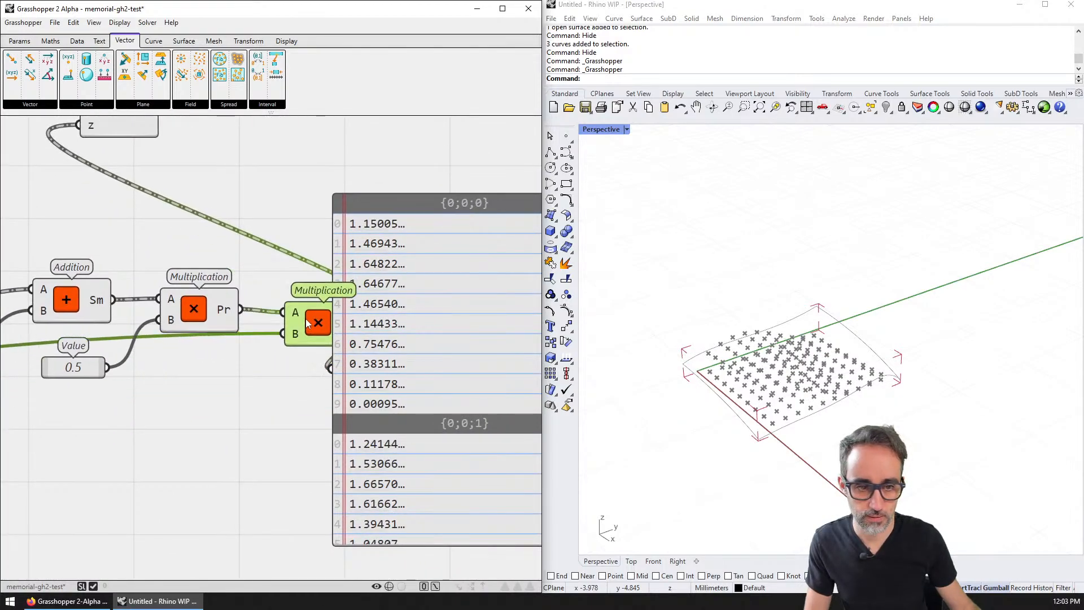
- Move Point XYZ past the end of the multiplication chain and delete the Panel showing the height values
{"action": "right_click_drag", "start_coordinate": [295, 358], "coordinate": [266, 435]}
{"action": "left_click_drag", "start_coordinate": [100, 178], "coordinate": [514, 171]}
{"action": "right_click_drag", "start_coordinate": [440, 420], "coordinate": [327, 336]}
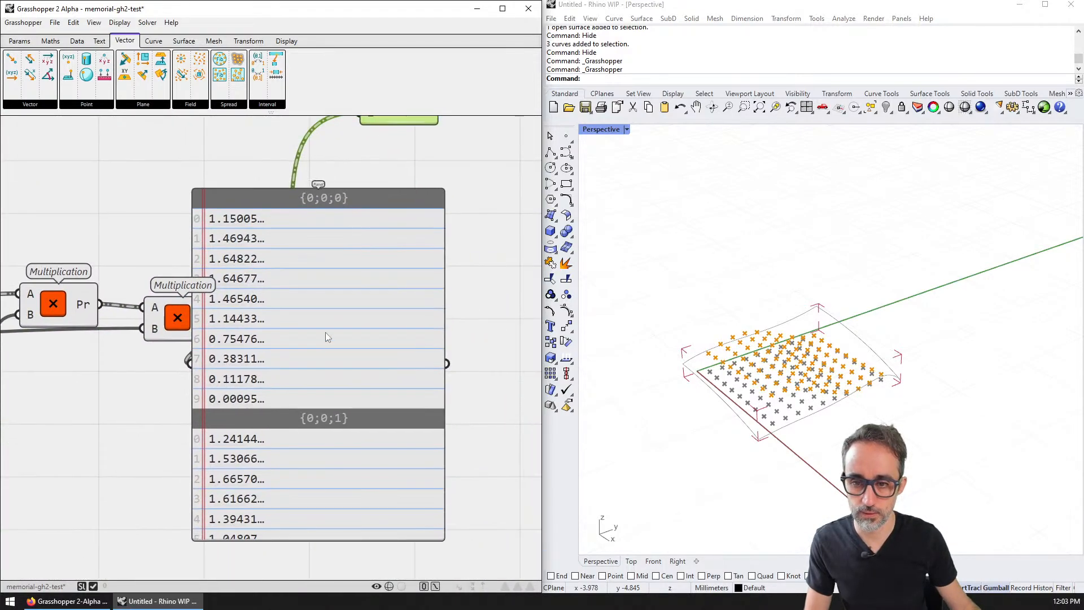
{"action": "left_click_drag", "start_coordinate": [324, 335], "coordinate": [396, 387]}
{"action": "key", "text": "Delete"}
{"action": "scroll", "coordinate": [384, 371], "scroll_direction": "down", "scroll_amount": 1}
{"action": "scroll", "coordinate": [384, 375], "scroll_direction": "down", "scroll_amount": 1}
{"action": "left_click", "coordinate": [397, 183]}
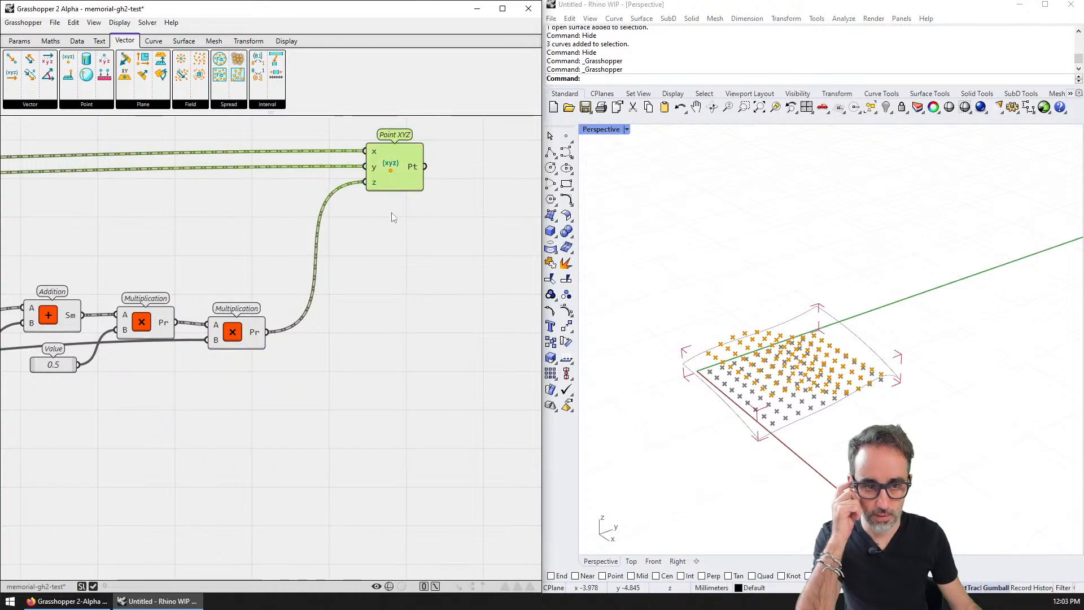
{"action": "right_click_drag", "start_coordinate": [269, 346], "coordinate": [327, 346]}
{"action": "left_click", "coordinate": [113, 363]}
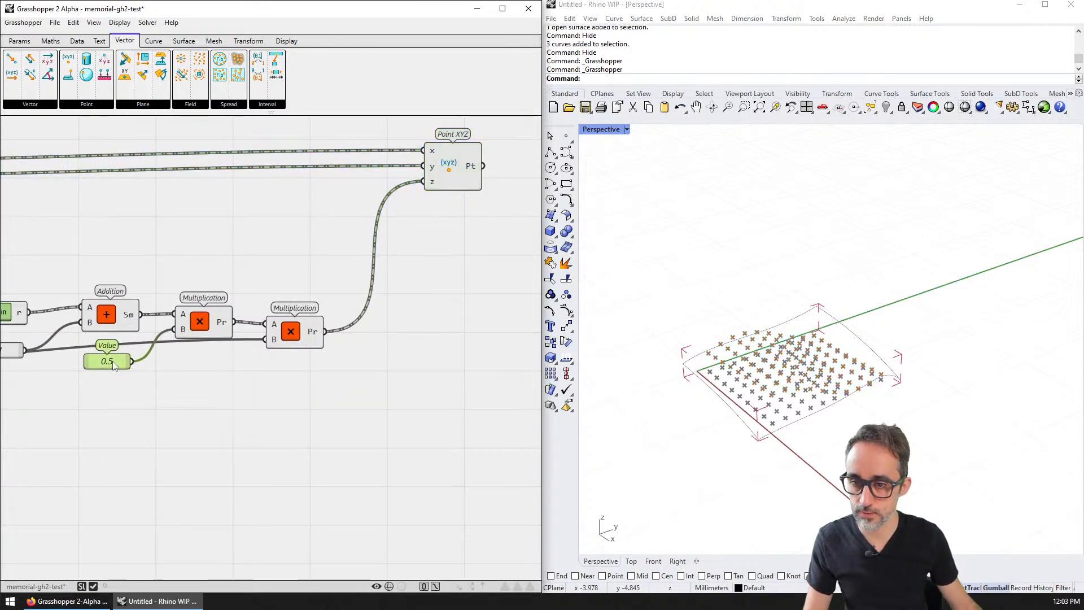
- Raise the upper limit of the f Y and f X sliders to 10
{"action": "left_click", "coordinate": [457, 160]}
{"action": "right_click_drag", "start_coordinate": [205, 376], "coordinate": [520, 319]}
{"action": "right_click_drag", "start_coordinate": [51, 333], "coordinate": [499, 353]}
{"action": "scroll", "coordinate": [330, 317], "scroll_direction": "up", "scroll_amount": 1}
{"action": "scroll", "coordinate": [331, 320], "scroll_direction": "up", "scroll_amount": 1}
{"action": "left_click_drag", "start_coordinate": [336, 308], "coordinate": [368, 309]}
{"action": "right_click", "coordinate": [291, 308]}
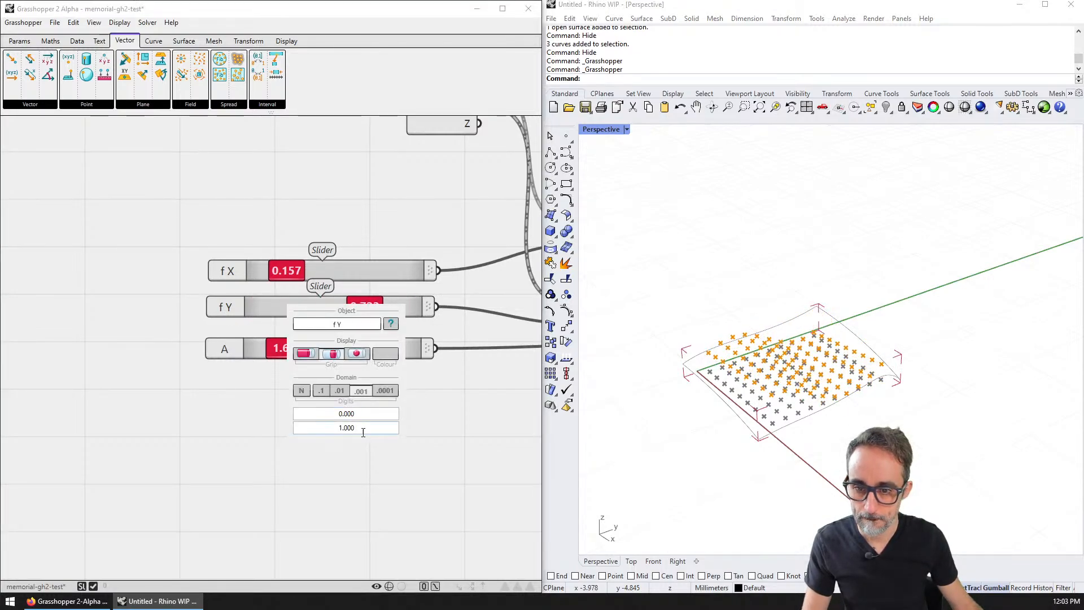
{"action": "type", "text": "10"}
{"action": "right_click", "coordinate": [330, 273]}
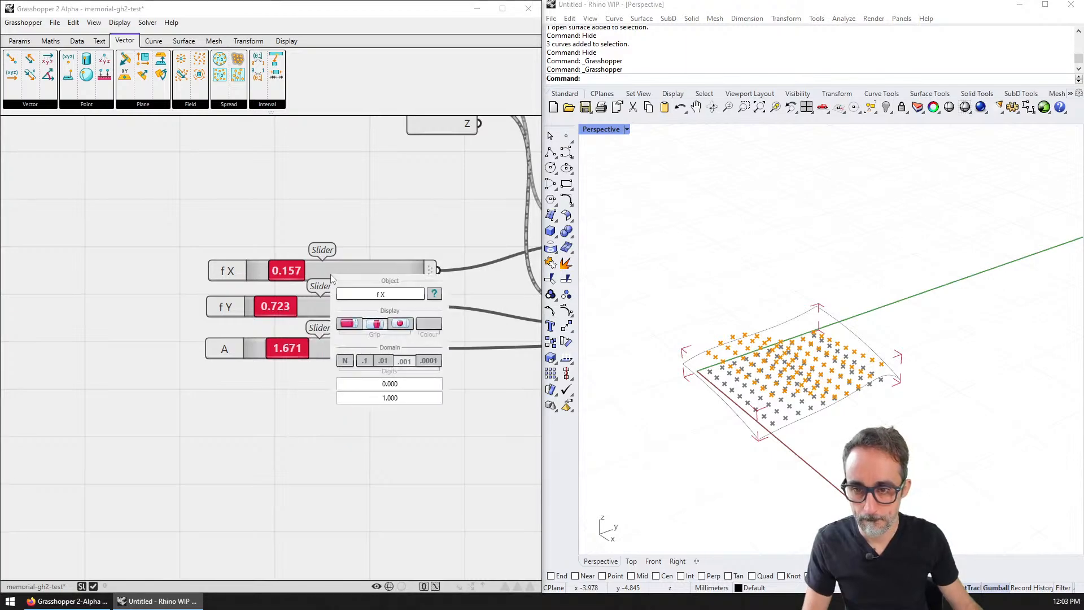
{"action": "type", "text": "10"}
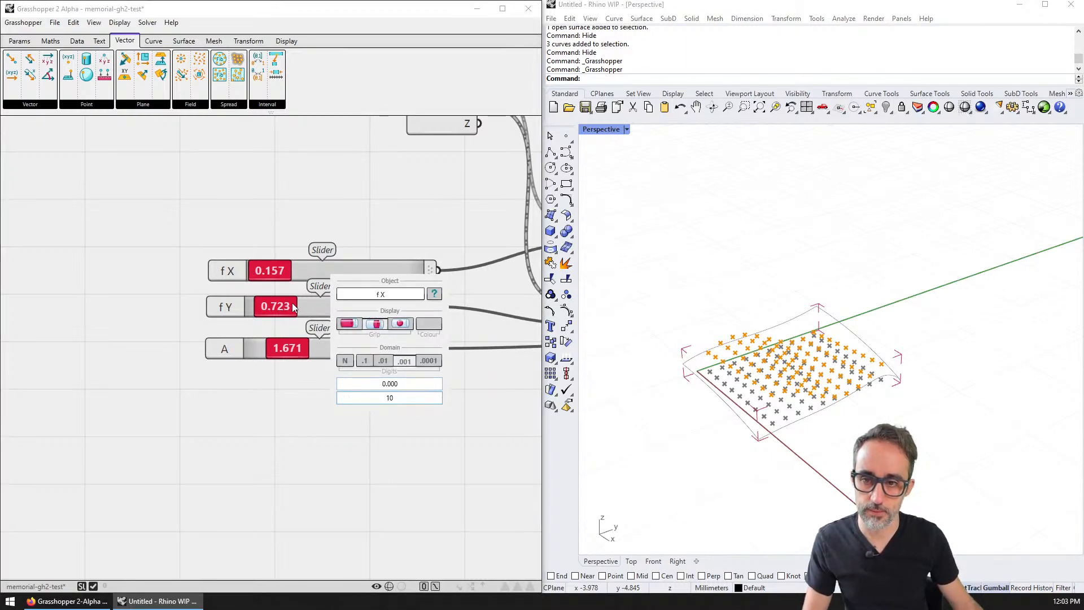
{"action": "key", "text": "Return"}
- Set the f X slider to 0.826 and the f Y slider to 0.179
{"action": "mouse_move", "coordinate": [268, 271]}
{"action": "left_mouse_down"}
{"action": "mouse_move", "coordinate": [313, 276]}
{"action": "mouse_move", "coordinate": [277, 284]}
{"action": "mouse_move", "coordinate": [296, 314]}
{"action": "mouse_move", "coordinate": [339, 315]}
{"action": "mouse_move", "coordinate": [259, 318]}
{"action": "mouse_move", "coordinate": [271, 315]}
{"action": "mouse_move", "coordinate": [262, 316]}
{"action": "mouse_move", "coordinate": [280, 284]}
{"action": "left_mouse_up"}
{"action": "right_click_drag", "start_coordinate": [406, 338], "coordinate": [260, 337]}
{"action": "right_click_drag", "start_coordinate": [438, 352], "coordinate": [315, 337]}
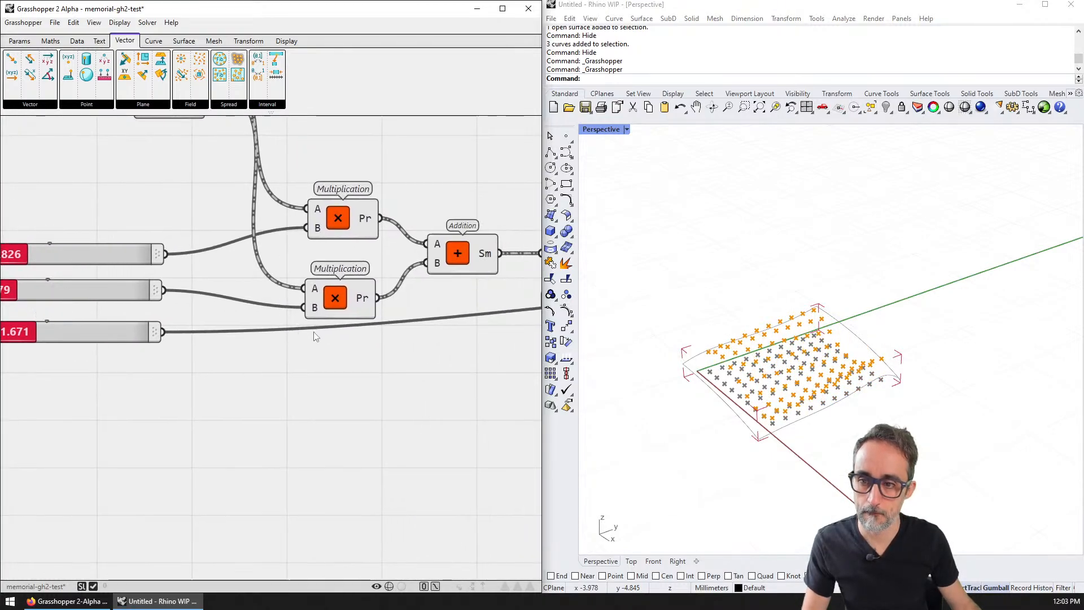
- Move the f X, f Y and A sliders together to the free canvas area below the frequency Multiplications
{"action": "scroll", "coordinate": [461, 403], "scroll_direction": "down", "scroll_amount": 2}
{"action": "scroll", "coordinate": [416, 390], "scroll_direction": "up", "scroll_amount": 1}
{"action": "right_click_drag", "start_coordinate": [416, 390], "coordinate": [194, 348]}
{"action": "scroll", "coordinate": [271, 323], "scroll_direction": "down", "scroll_amount": 1}
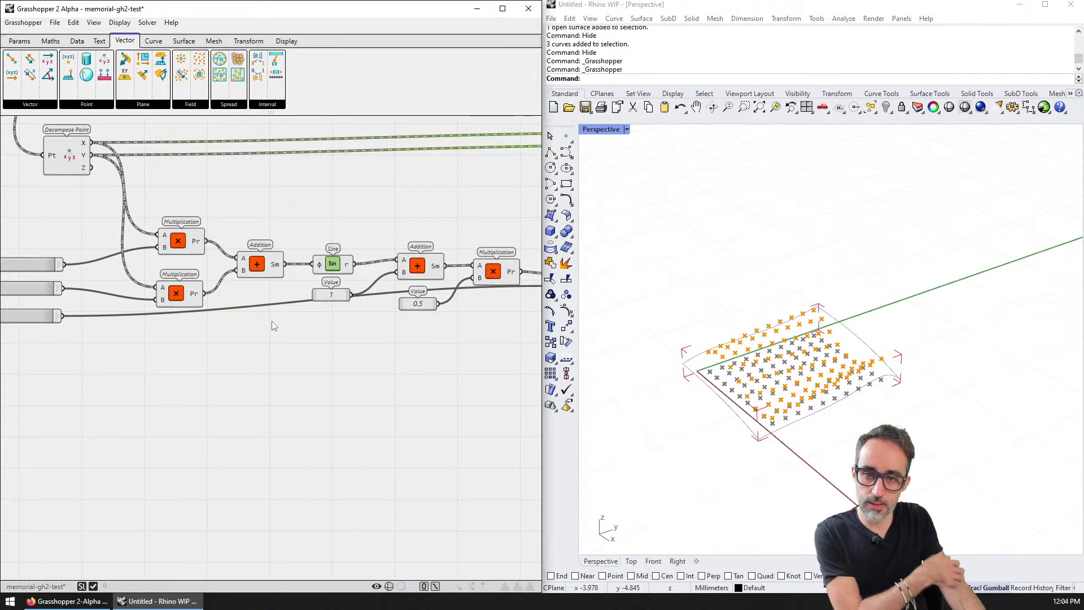
{"action": "right_click_drag", "start_coordinate": [263, 361], "coordinate": [459, 340]}
{"action": "left_click_drag", "start_coordinate": [222, 204], "coordinate": [178, 368]}
{"action": "left_click", "coordinate": [203, 290]}
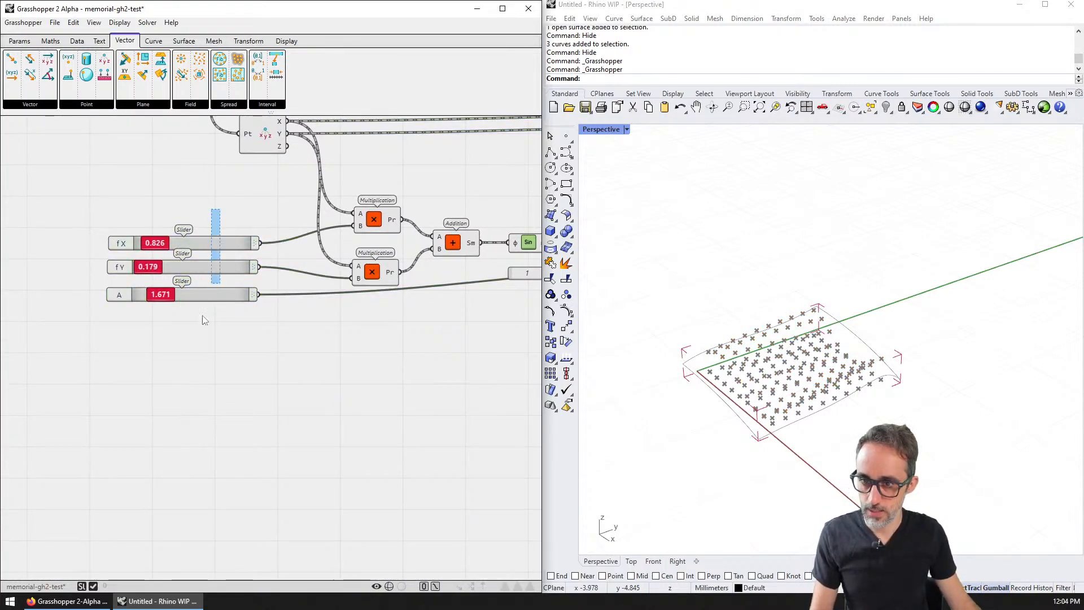
- Duplicate the A slider directly below the original and rename the copy min H
{"action": "scroll", "coordinate": [202, 320], "scroll_direction": "up", "scroll_amount": 3}
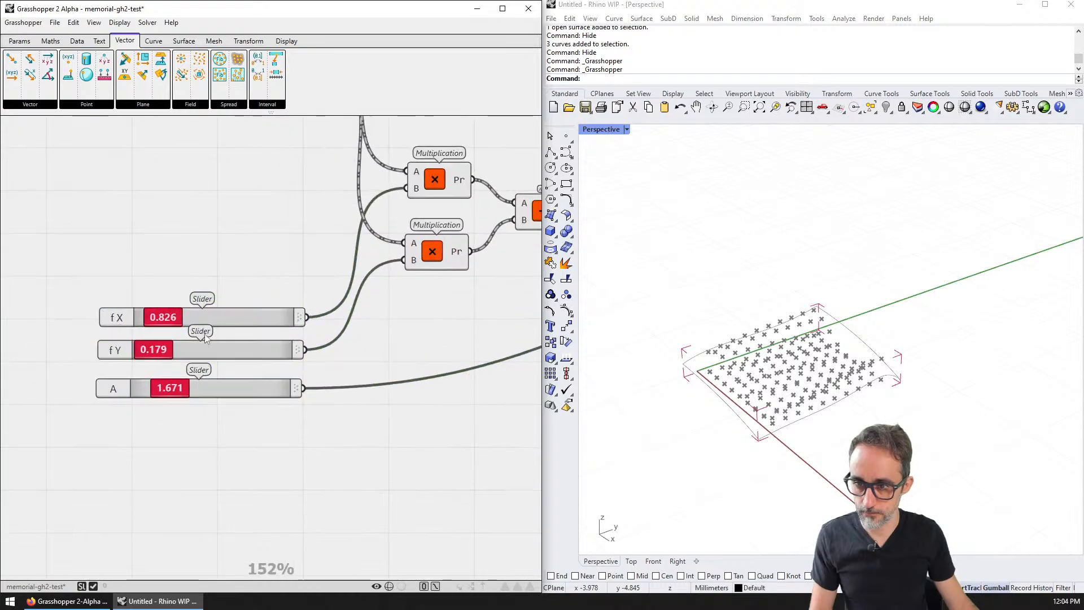
{"action": "left_click_drag", "start_coordinate": [228, 390], "coordinate": [228, 428], "text": "alt"}
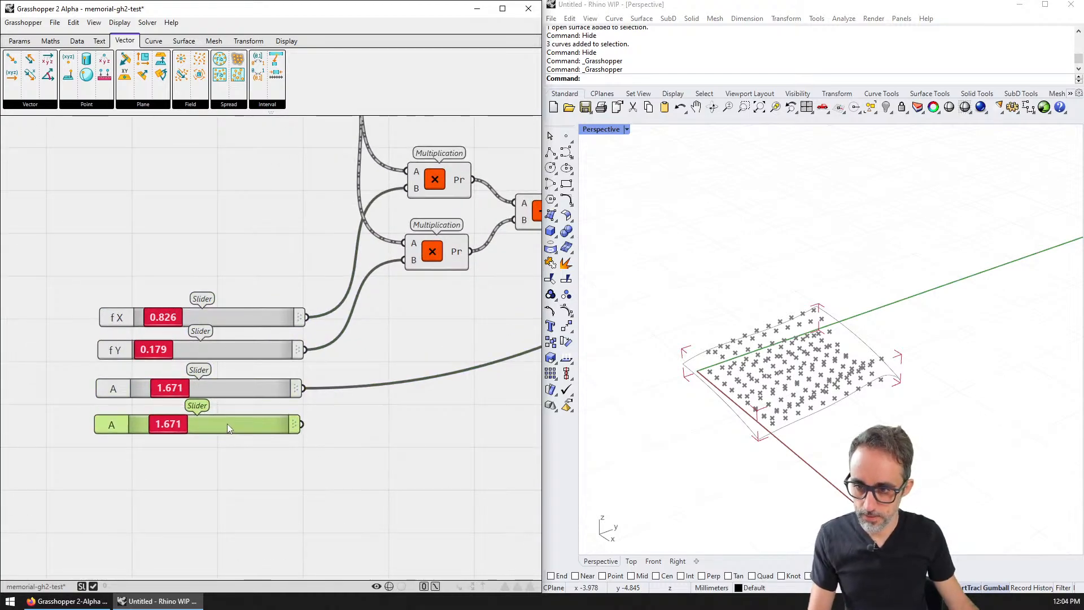
{"action": "left_click", "coordinate": [119, 432]}
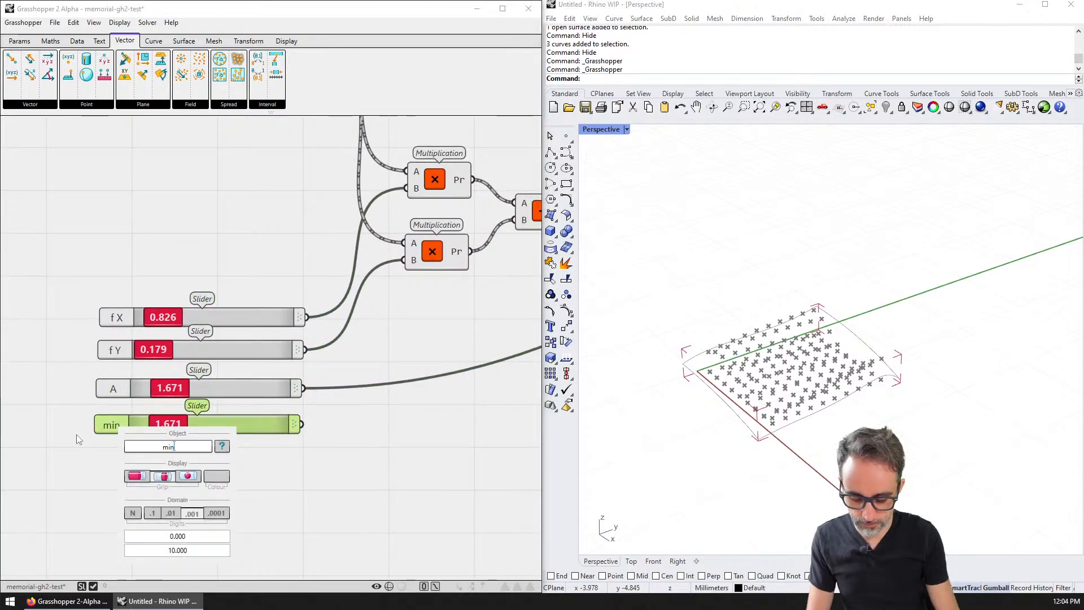
{"action": "left_click", "coordinate": [337, 394]}
{"action": "right_click_drag", "start_coordinate": [339, 396], "coordinate": [201, 373]}
{"action": "scroll", "coordinate": [200, 373], "scroll_direction": "down", "scroll_amount": 3}
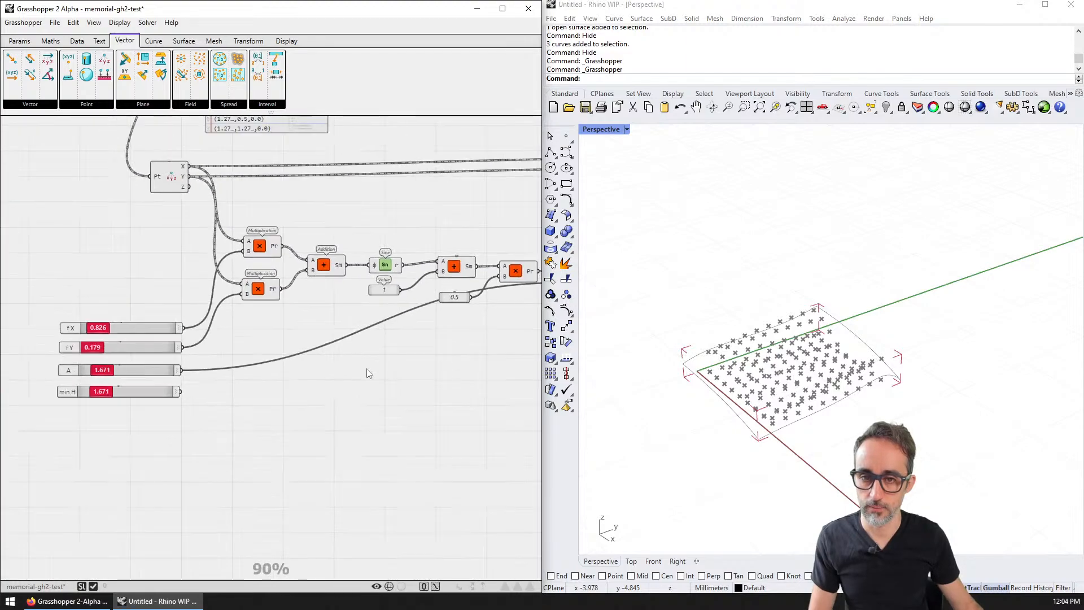
{"action": "right_click_drag", "start_coordinate": [367, 373], "coordinate": [164, 362]}
{"action": "scroll", "coordinate": [369, 270], "scroll_direction": "up", "scroll_amount": 4}
{"action": "right_click_drag", "start_coordinate": [232, 302], "coordinate": [341, 326]}
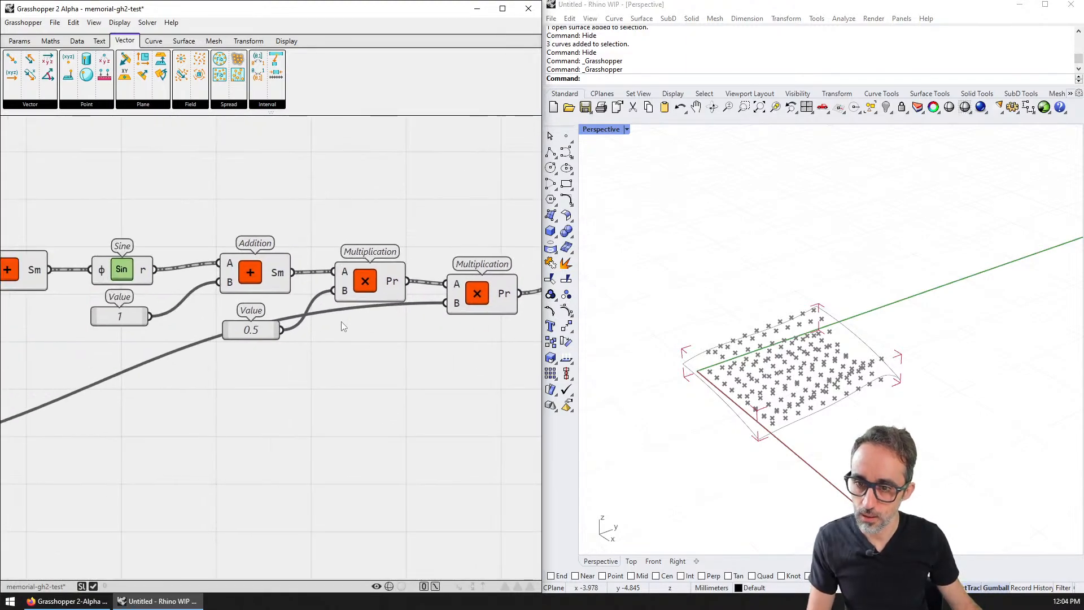
{"action": "right_click_drag", "start_coordinate": [486, 342], "coordinate": [293, 320]}
{"action": "double_click", "coordinate": [290, 337]}
{"action": "type", "text": "add"}
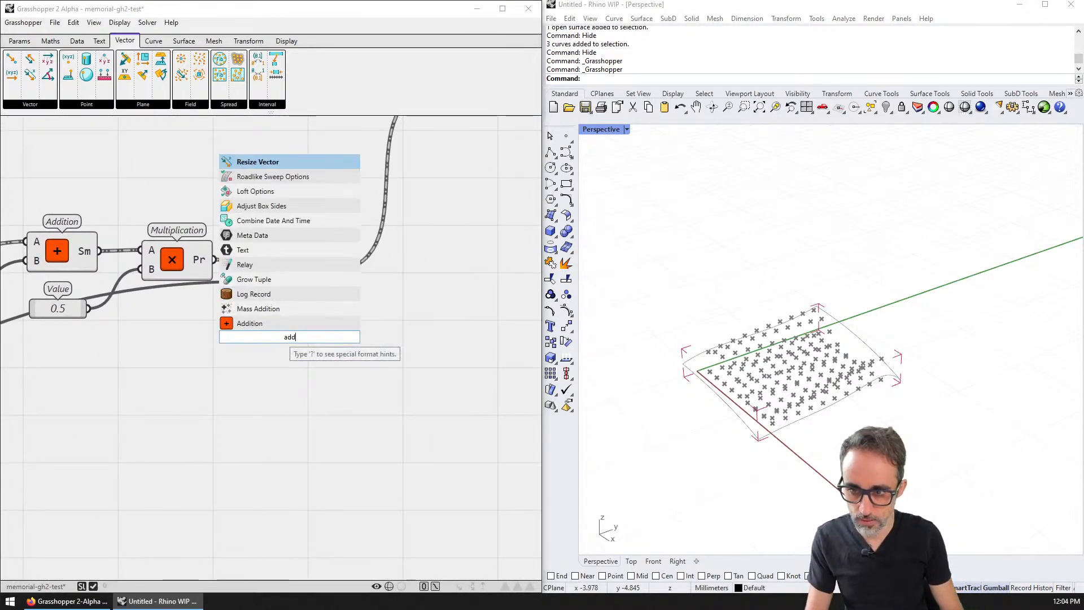
{"action": "key", "text": "Return"}
{"action": "right_click_drag", "start_coordinate": [320, 269], "coordinate": [367, 276]}
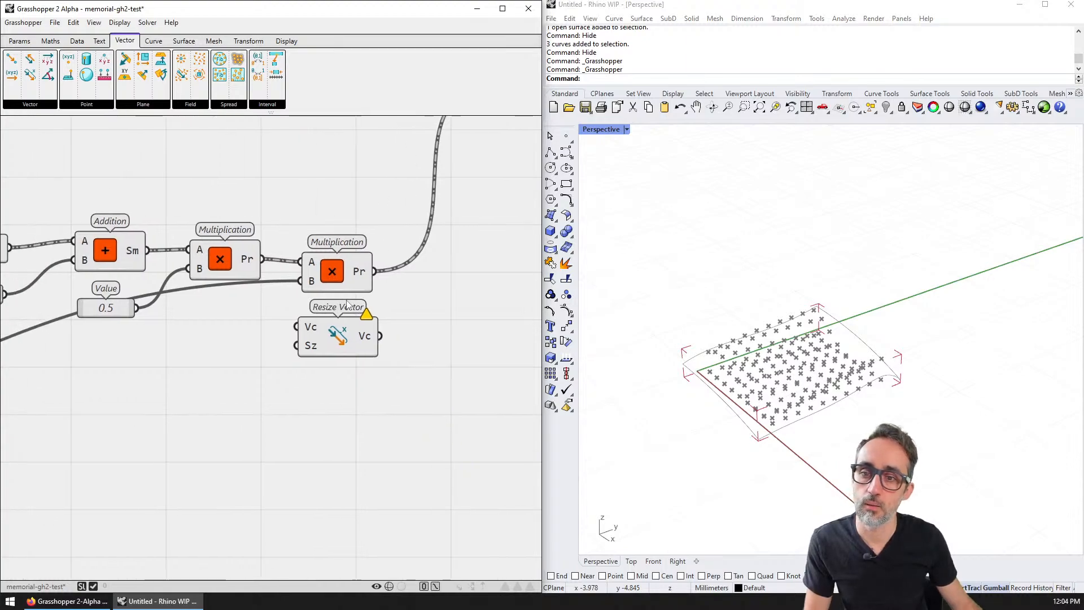
{"action": "scroll", "coordinate": [367, 276], "scroll_direction": "down", "scroll_amount": 2}
{"action": "left_click_drag", "start_coordinate": [367, 277], "coordinate": [305, 315]}
{"action": "right_click_drag", "start_coordinate": [214, 376], "coordinate": [198, 353]}
{"action": "key", "text": "Delete"}
- Add a Multiplication after the amplitude Multiplication, feeding that component's product into A and the min H slider into B
{"action": "double_click", "coordinate": [330, 300]}
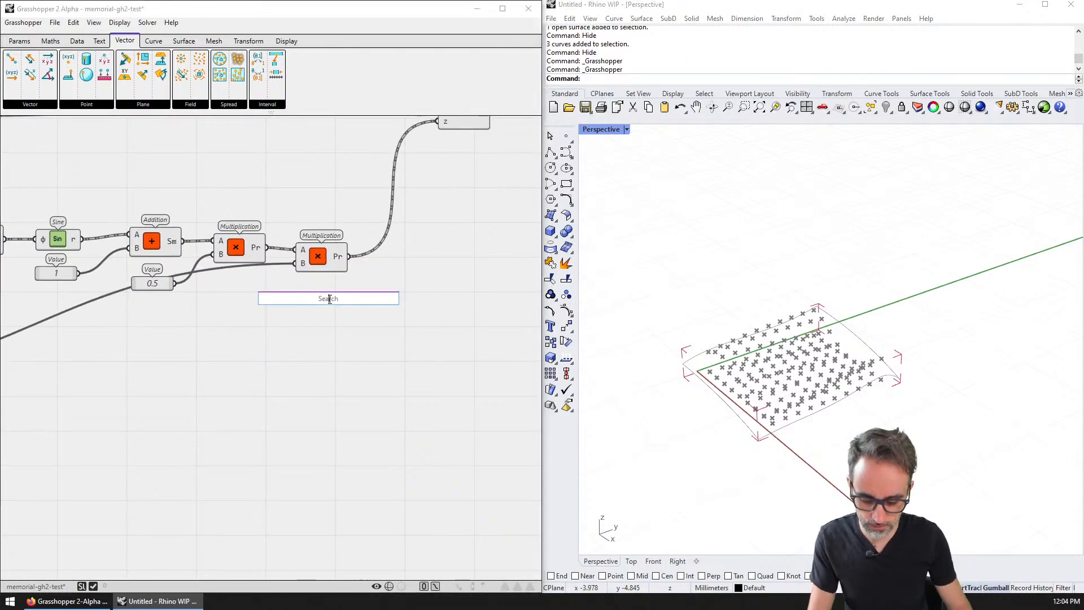
{"action": "type", "text": "multi"}
{"action": "key", "text": "Return"}
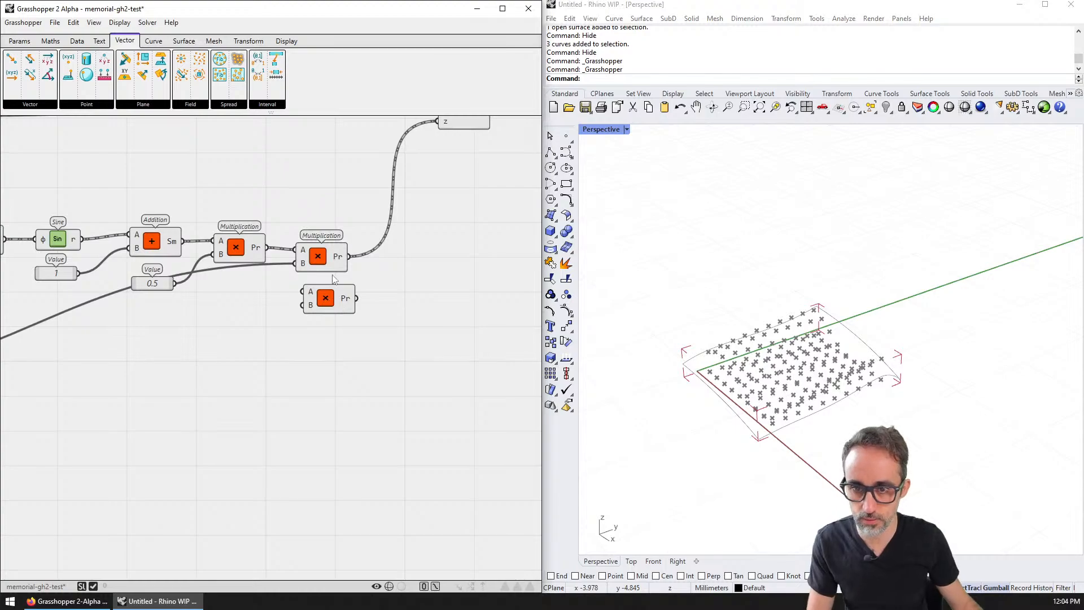
{"action": "left_click_drag", "start_coordinate": [348, 256], "coordinate": [305, 291]}
{"action": "scroll", "coordinate": [379, 321], "scroll_direction": "down", "scroll_amount": 4}
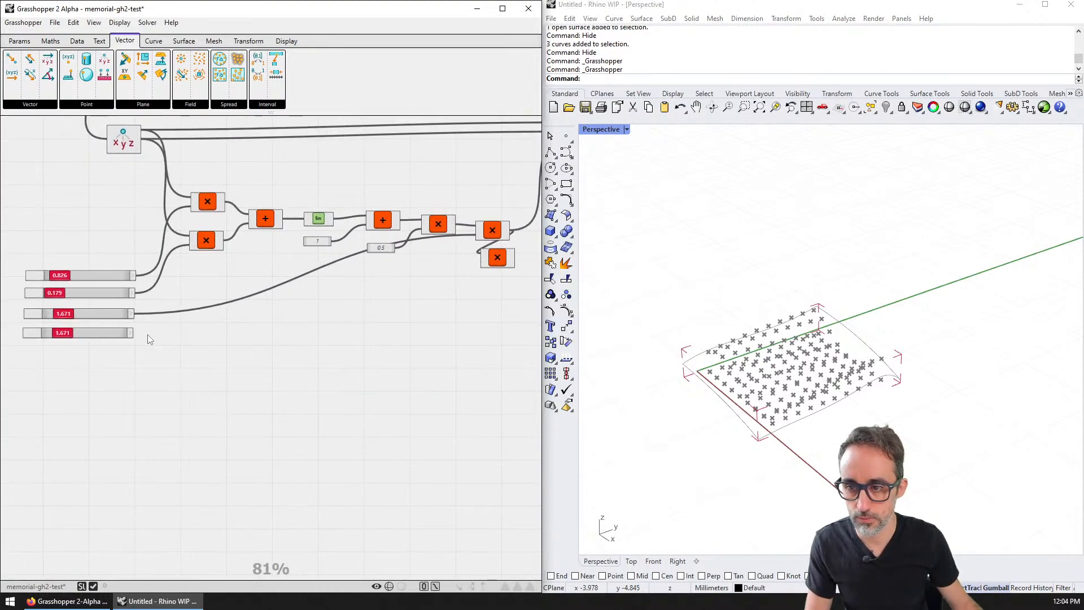
{"action": "left_click_drag", "start_coordinate": [493, 281], "coordinate": [482, 261]}
{"action": "right_click_drag", "start_coordinate": [482, 261], "coordinate": [173, 423]}
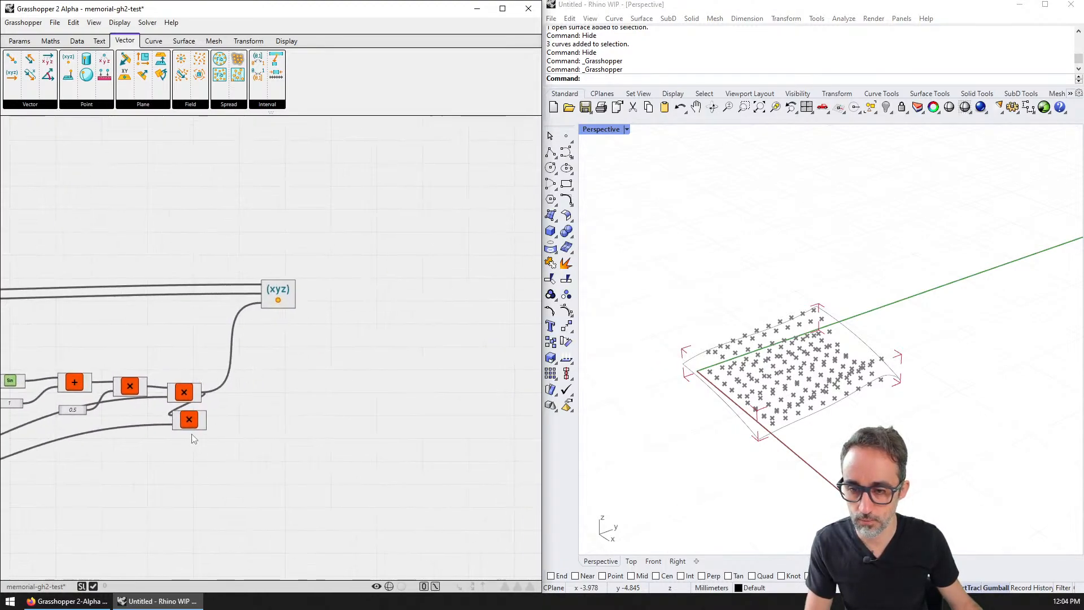
- Connect the new Multiplication's product to Point XYZ's z input and set the min H slider to 3.501
{"action": "scroll", "coordinate": [203, 410], "scroll_direction": "up", "scroll_amount": 3}
{"action": "left_click_drag", "start_coordinate": [265, 403], "coordinate": [288, 254]}
{"action": "right_click_drag", "start_coordinate": [261, 320], "coordinate": [349, 240]}
{"action": "scroll", "coordinate": [388, 307], "scroll_direction": "down", "scroll_amount": 3}
{"action": "scroll", "coordinate": [136, 357], "scroll_direction": "up", "scroll_amount": 3}
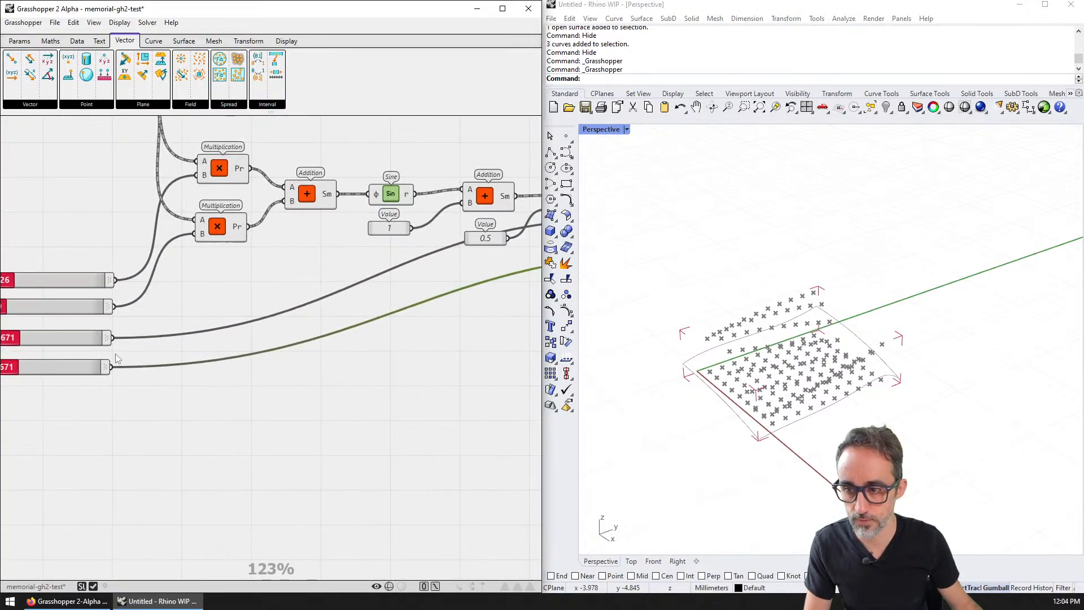
{"action": "right_click_drag", "start_coordinate": [115, 354], "coordinate": [271, 353]}
{"action": "mouse_move", "coordinate": [169, 358]}
{"action": "left_mouse_down"}
{"action": "mouse_move", "coordinate": [160, 359]}
{"action": "mouse_move", "coordinate": [183, 361]}
{"action": "left_mouse_up"}
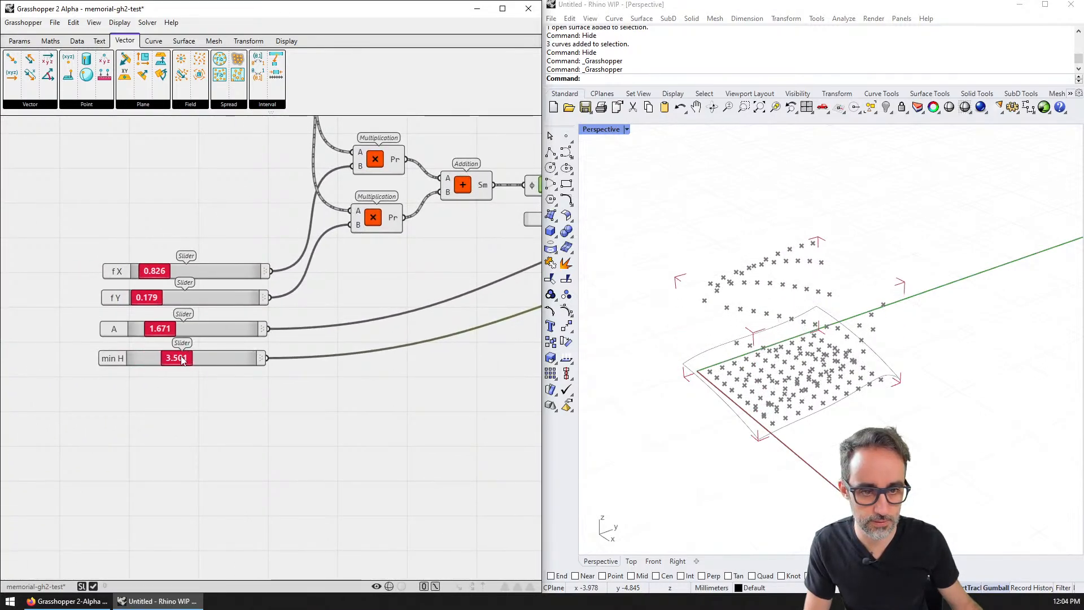
- Delete the Multiplication that combines the amplitude product with the min H slider
{"action": "right_click_drag", "start_coordinate": [531, 321], "coordinate": [236, 332]}
{"action": "right_click_drag", "start_coordinate": [456, 319], "coordinate": [257, 339]}
{"action": "scroll", "coordinate": [369, 280], "scroll_direction": "up", "scroll_amount": 4}
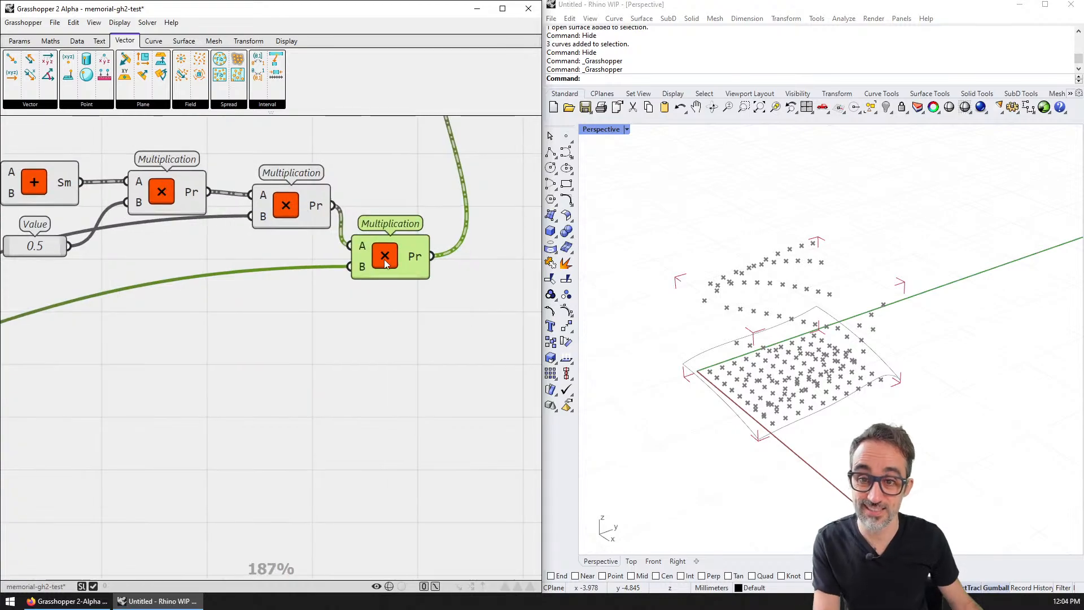
{"action": "key", "text": "Delete"}
- Add an Addition component after the amplitude Multiplication and connect that Multiplication's product to its A input
{"action": "double_click", "coordinate": [387, 231]}
{"action": "type", "text": "addi"}
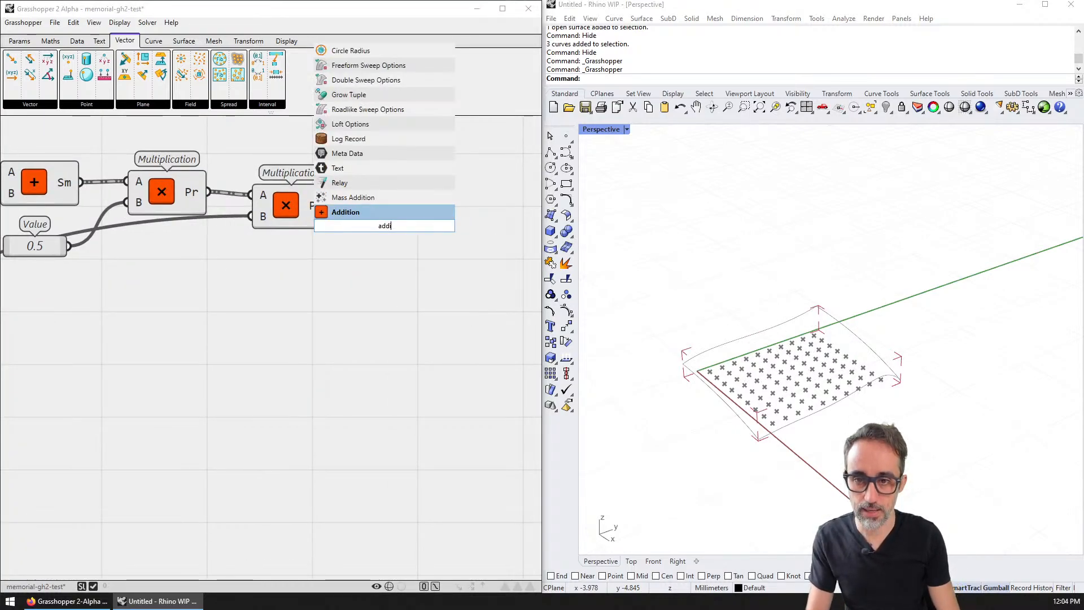
{"action": "key", "text": "Return"}
{"action": "left_click_drag", "start_coordinate": [333, 205], "coordinate": [344, 216]}
{"action": "left_click_drag", "start_coordinate": [379, 227], "coordinate": [395, 260]}
- Connect the min H slider to the new Addition's B input and the Addition's sum to Point XYZ's z input
{"action": "scroll", "coordinate": [364, 270], "scroll_direction": "down", "scroll_amount": 5}
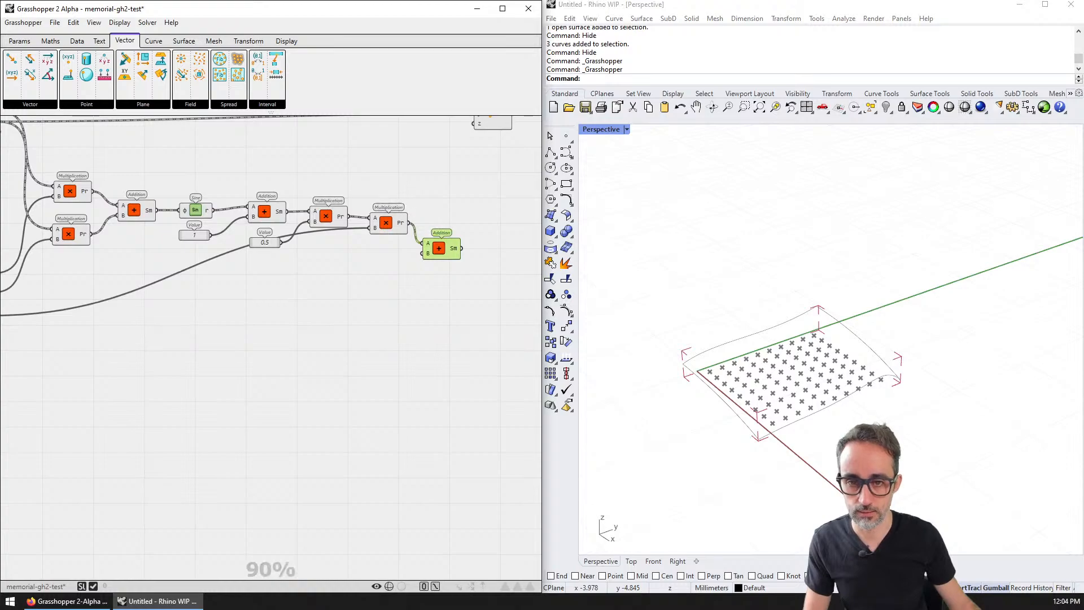
{"action": "left_click_drag", "start_coordinate": [421, 255], "coordinate": [3, 383]}
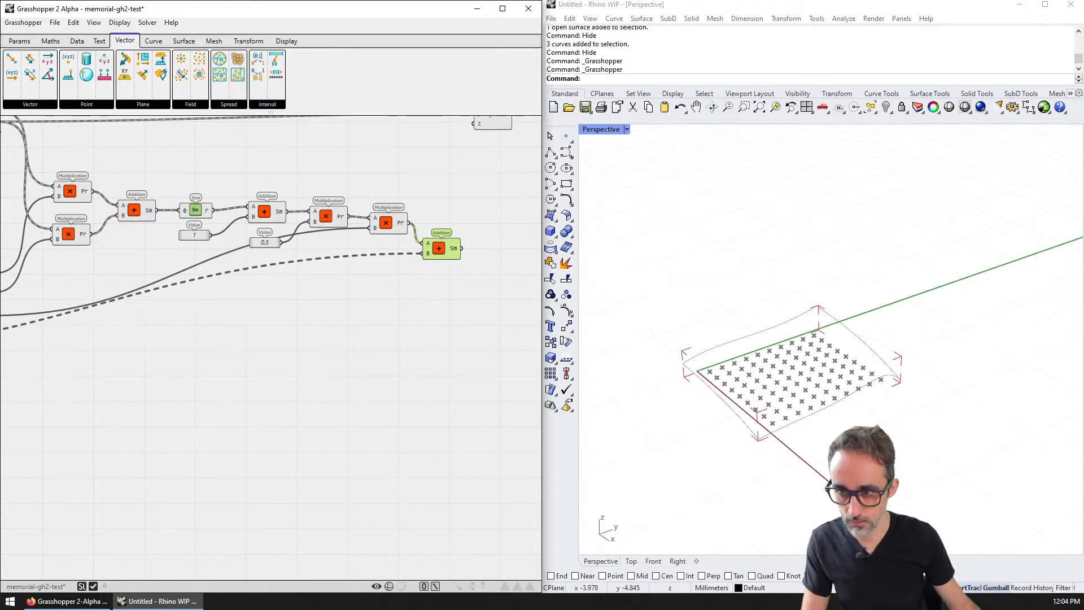
{"action": "left_click_drag", "start_coordinate": [3, 284], "coordinate": [137, 324]}
{"action": "right_click_drag", "start_coordinate": [137, 324], "coordinate": [412, 310]}
{"action": "scroll", "coordinate": [237, 328], "scroll_direction": "down", "scroll_amount": 1}
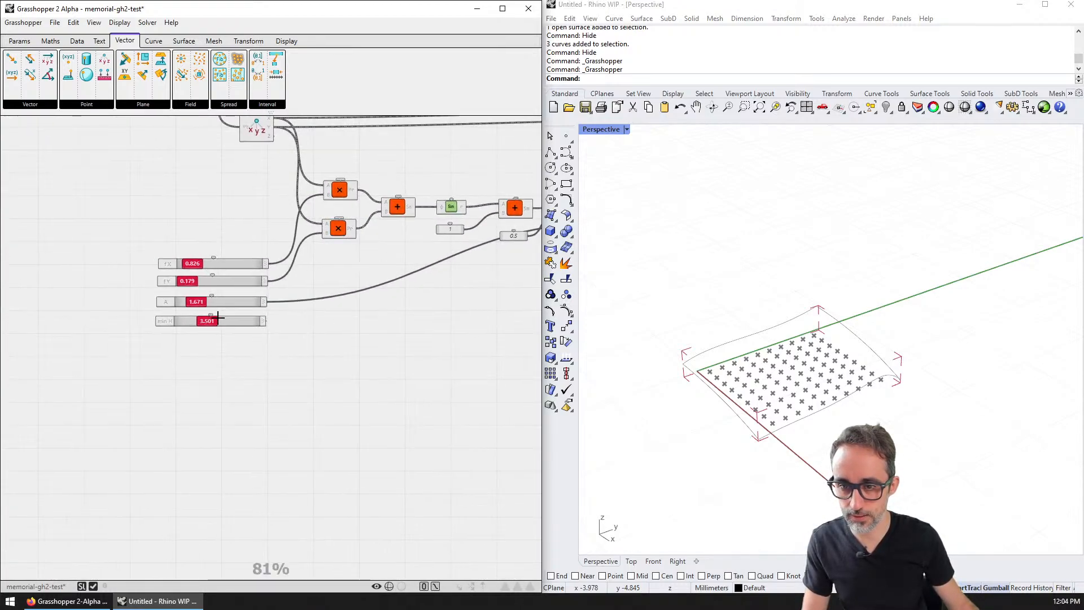
{"action": "right_click_drag", "start_coordinate": [218, 317], "coordinate": [111, 317]}
{"action": "right_click_drag", "start_coordinate": [527, 233], "coordinate": [442, 248]}
{"action": "left_click_drag", "start_coordinate": [447, 263], "coordinate": [71, 336]}
{"action": "scroll", "coordinate": [397, 251], "scroll_direction": "up", "scroll_amount": 2}
{"action": "scroll", "coordinate": [397, 251], "scroll_direction": "up", "scroll_amount": 1}
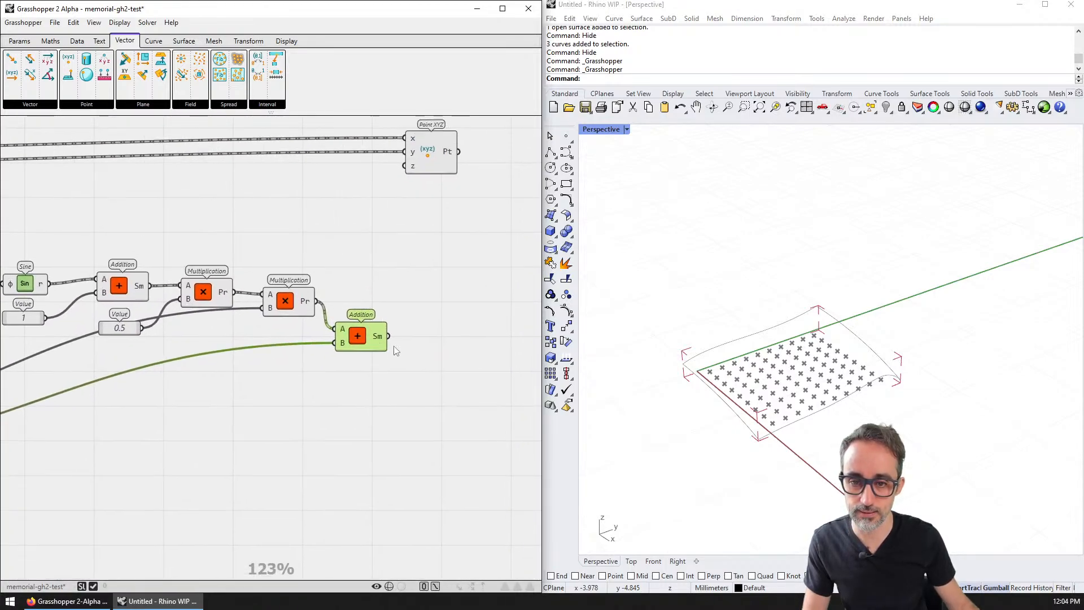
{"action": "left_click_drag", "start_coordinate": [397, 185], "coordinate": [408, 167]}
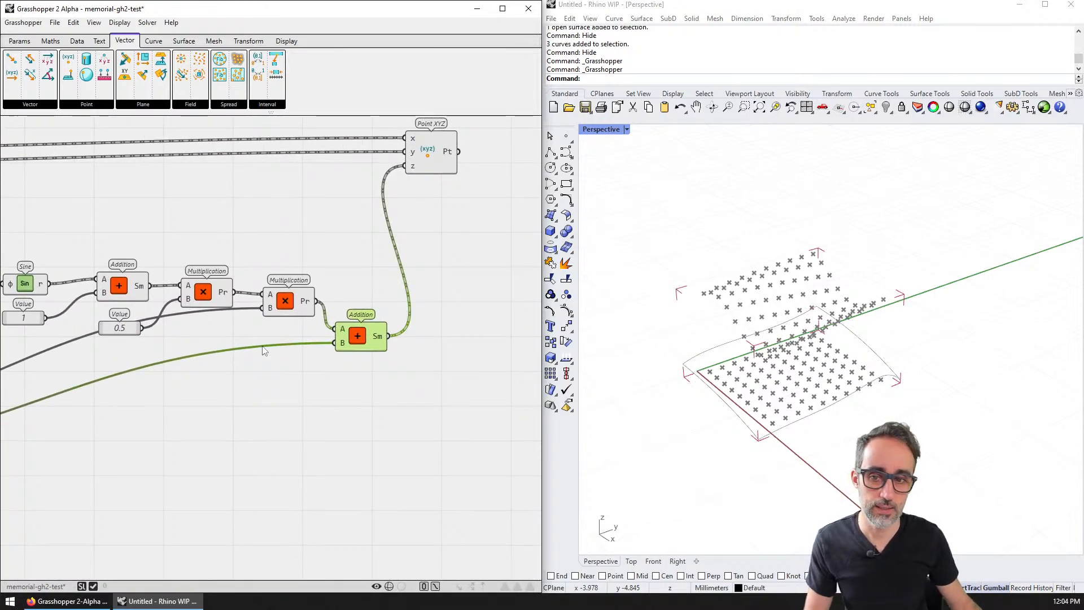
- Set the min H slider to 0.000
{"action": "scroll", "coordinate": [249, 339], "scroll_direction": "down", "scroll_amount": 4}
{"action": "scroll", "coordinate": [235, 331], "scroll_direction": "up", "scroll_amount": 6}
{"action": "left_click_drag", "start_coordinate": [153, 350], "coordinate": [44, 358]}
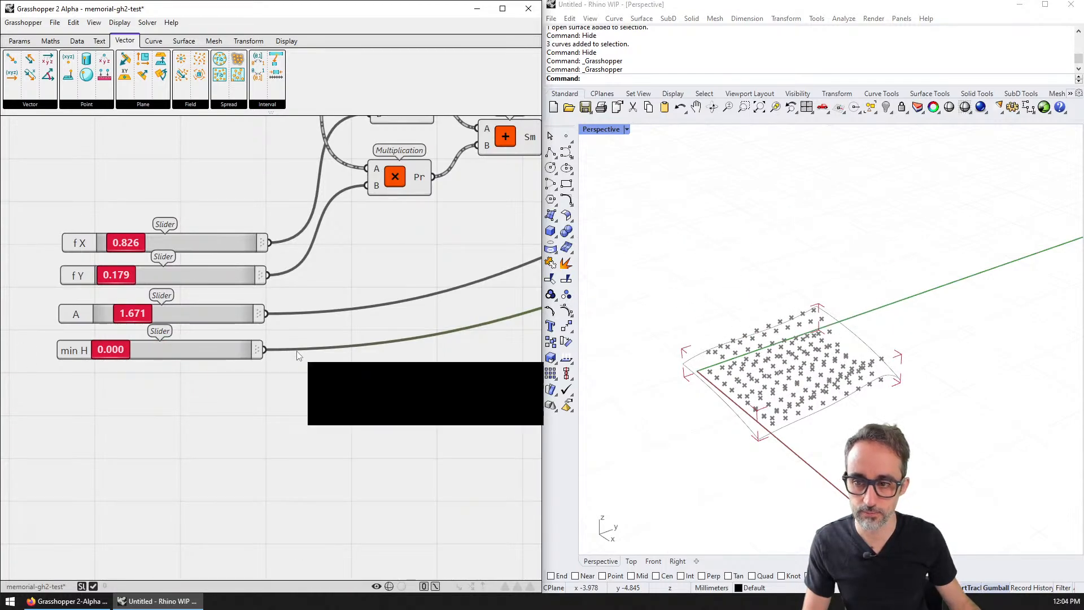
- Hide the viewport preview of the Point XYZ component at the end of the chain
{"action": "scroll", "coordinate": [253, 354], "scroll_direction": "down", "scroll_amount": 6}
{"action": "scroll", "coordinate": [415, 277], "scroll_direction": "up", "scroll_amount": 5}
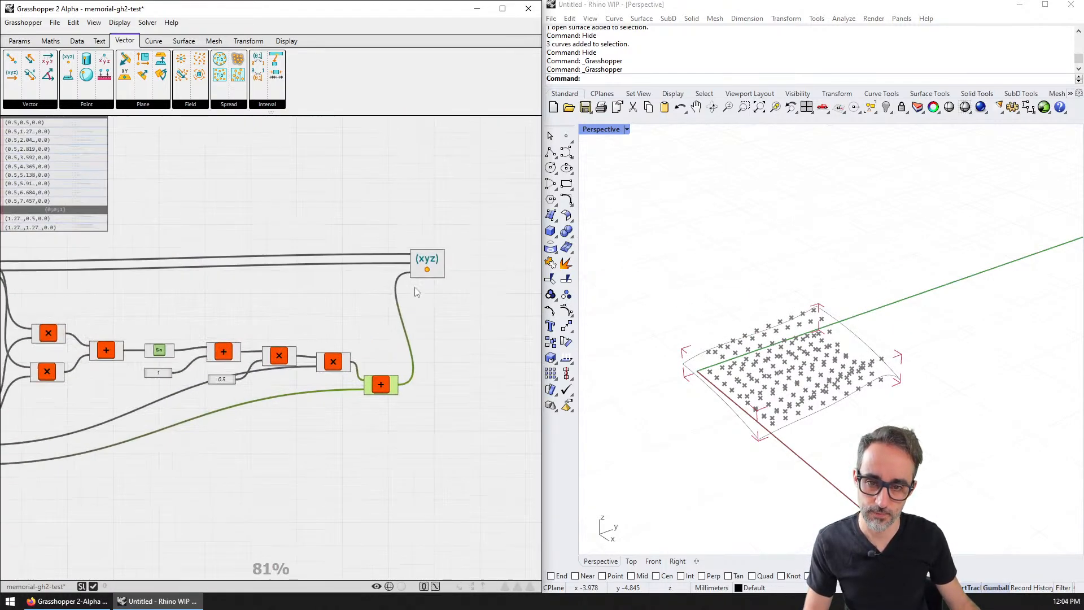
{"action": "scroll", "coordinate": [244, 310], "scroll_direction": "down", "scroll_amount": 4}
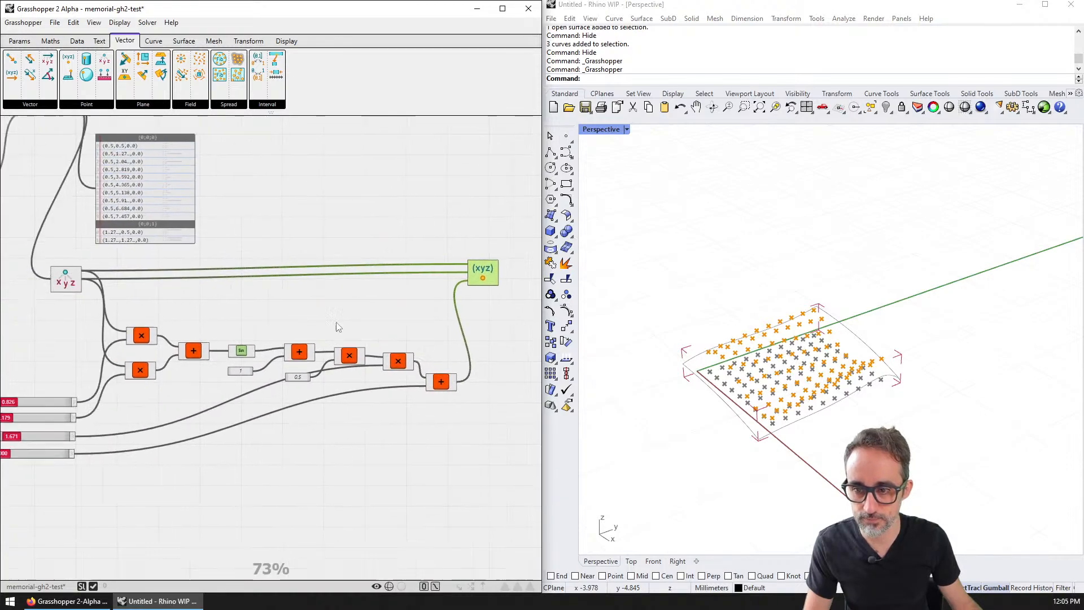
{"action": "scroll", "coordinate": [287, 231], "scroll_direction": "up", "scroll_amount": 9}
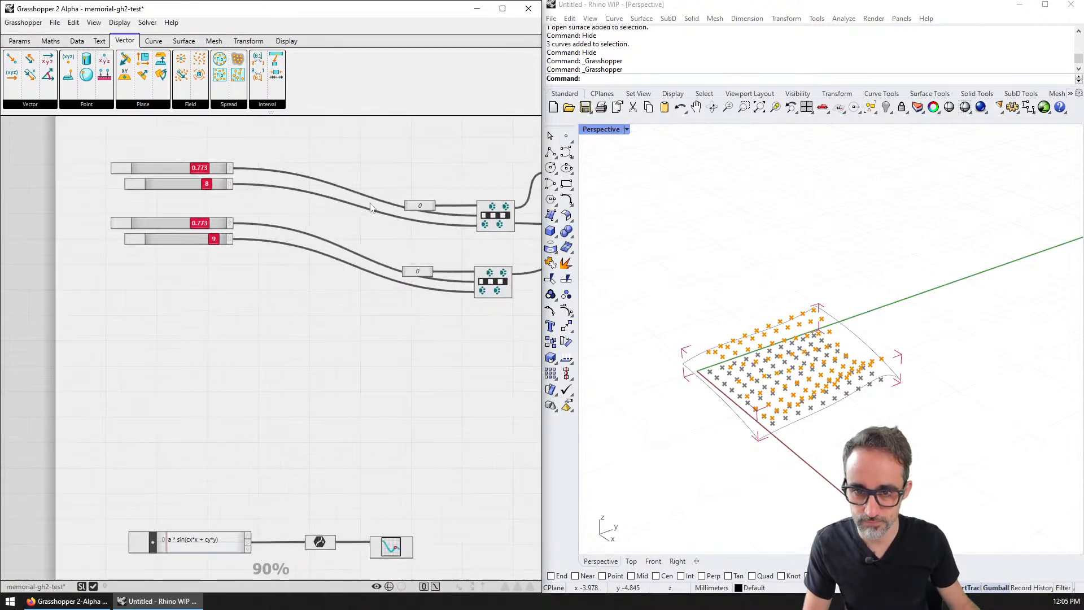
{"action": "right_click_drag", "start_coordinate": [430, 193], "coordinate": [298, 316]}
{"action": "scroll", "coordinate": [305, 322], "scroll_direction": "down", "scroll_amount": 1}
{"action": "right_click_drag", "start_coordinate": [430, 374], "coordinate": [243, 284]}
{"action": "scroll", "coordinate": [243, 284], "scroll_direction": "down", "scroll_amount": 3}
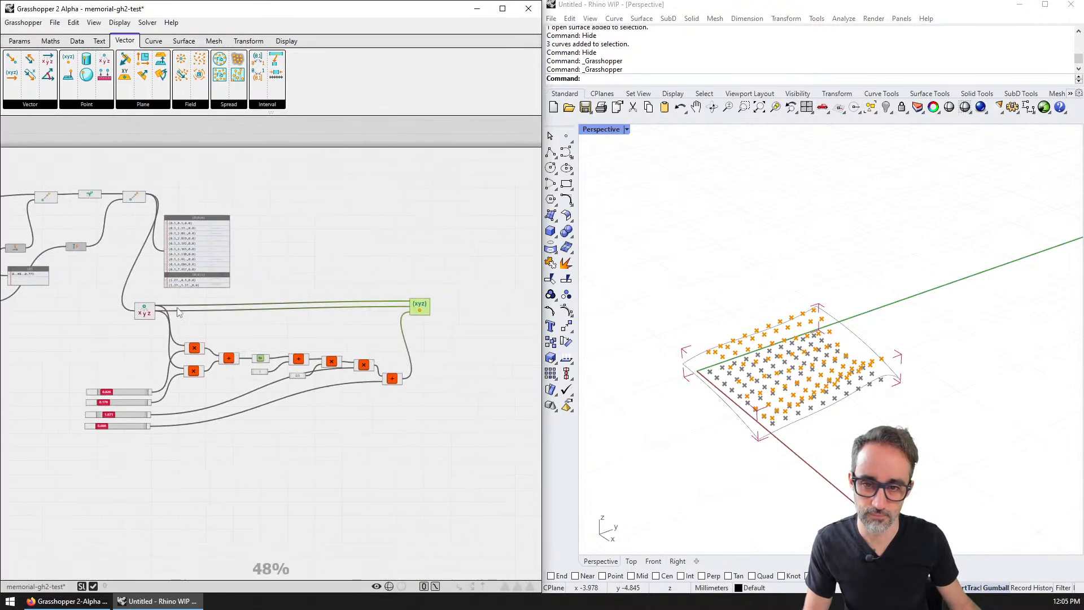
{"action": "scroll", "coordinate": [415, 309], "scroll_direction": "up", "scroll_amount": 4}
{"action": "right_click", "coordinate": [415, 309]}
{"action": "left_click", "coordinate": [454, 392]}
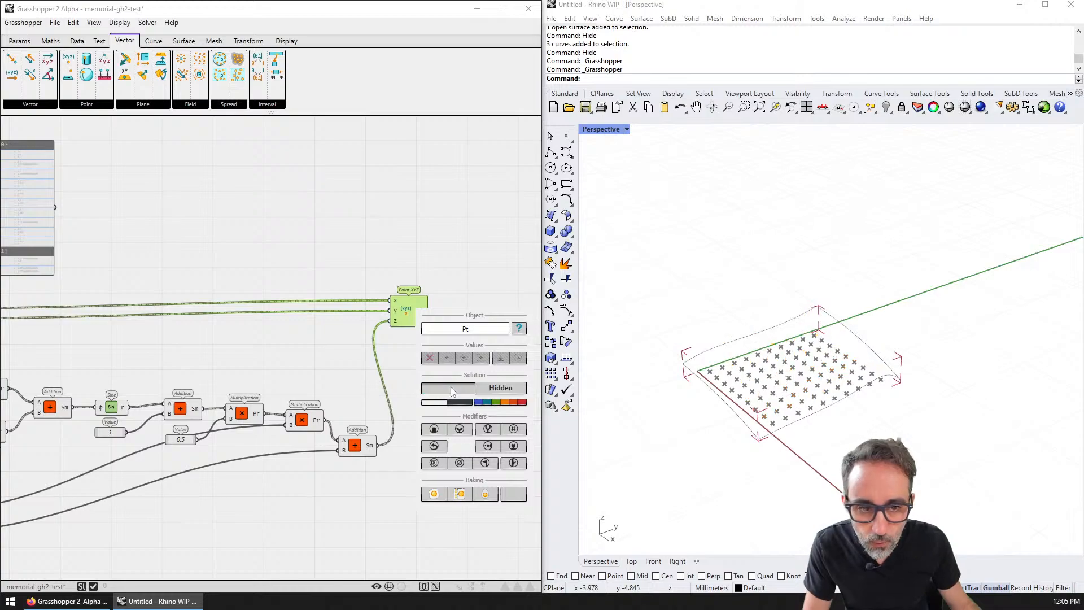
{"action": "right_click_drag", "start_coordinate": [169, 304], "coordinate": [303, 274]}
{"action": "scroll", "coordinate": [303, 274], "scroll_direction": "down", "scroll_amount": 6}
{"action": "right_click_drag", "start_coordinate": [45, 339], "coordinate": [297, 314]}
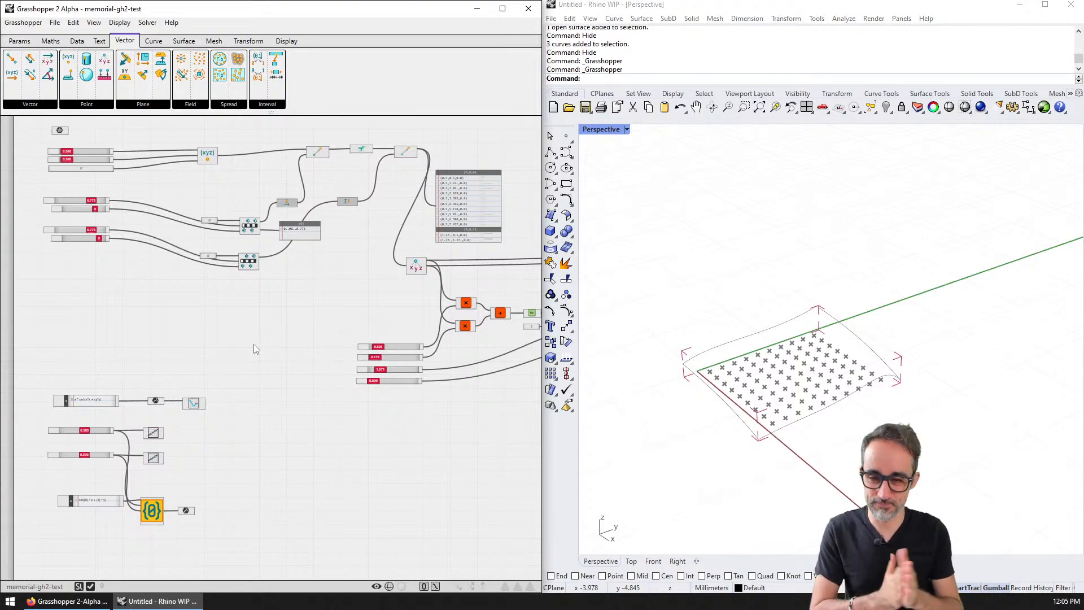
{"action": "scroll", "coordinate": [304, 344], "scroll_direction": "down", "scroll_amount": 4}
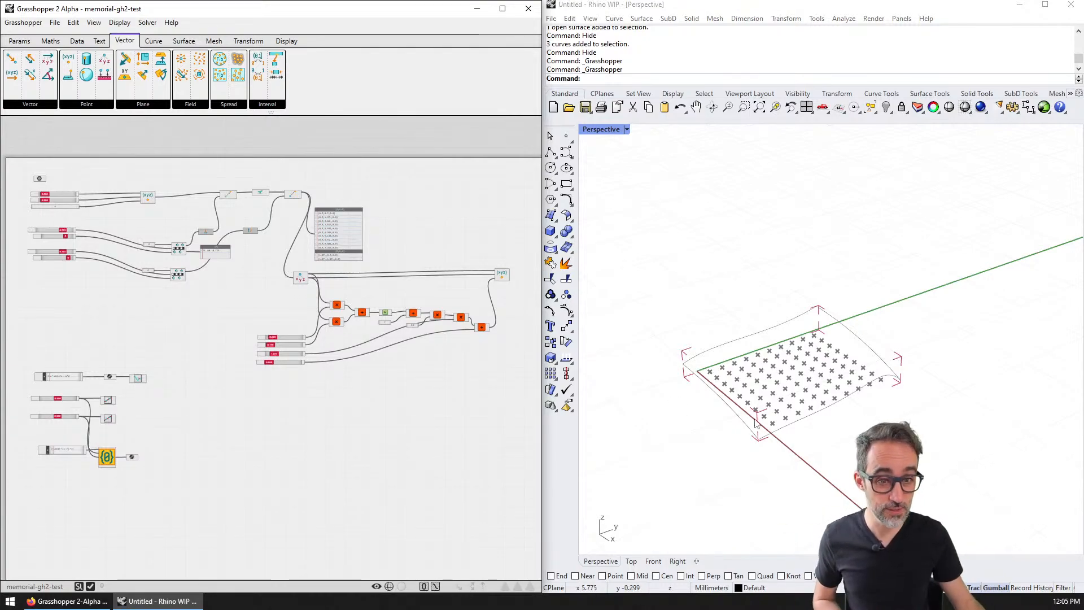
{"action": "right_click_drag", "start_coordinate": [757, 424], "coordinate": [797, 390]}
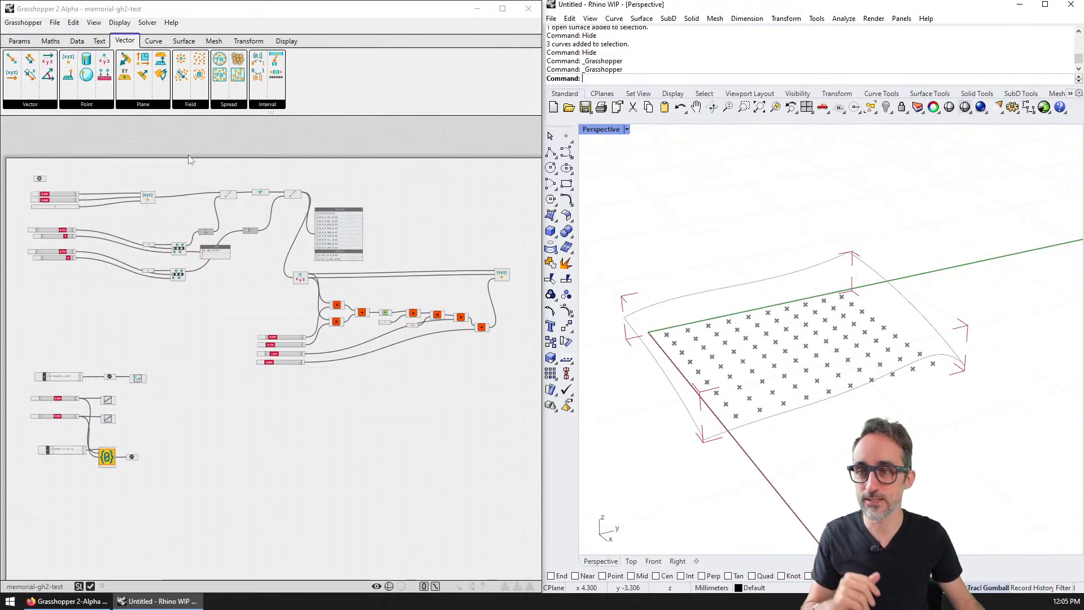
{"action": "left_click", "coordinate": [183, 40]}
{"action": "left_click", "coordinate": [38, 104]}
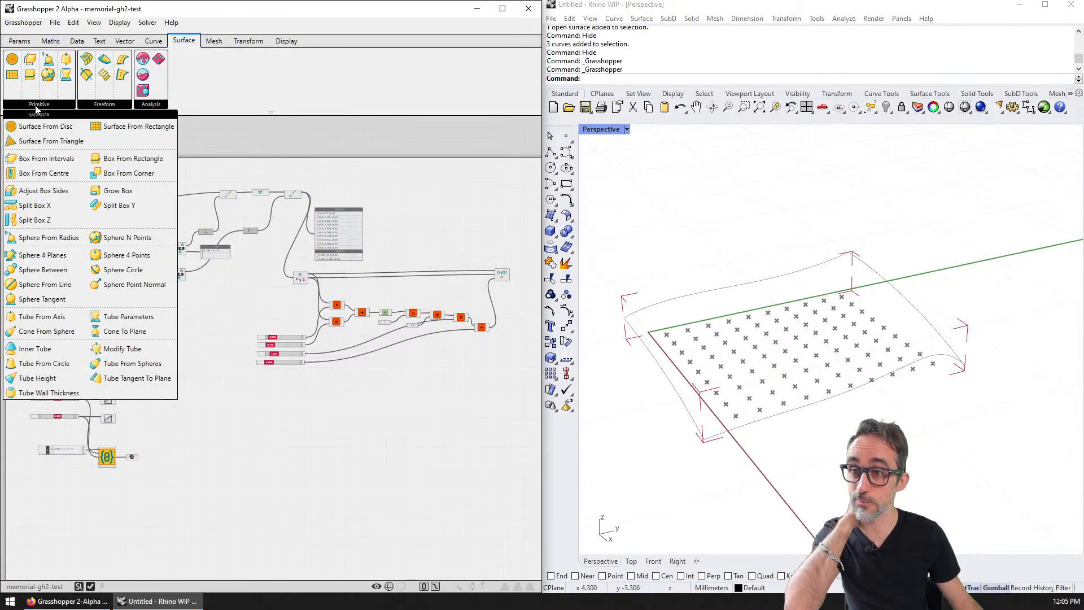
{"action": "mouse_move", "coordinate": [148, 105]}
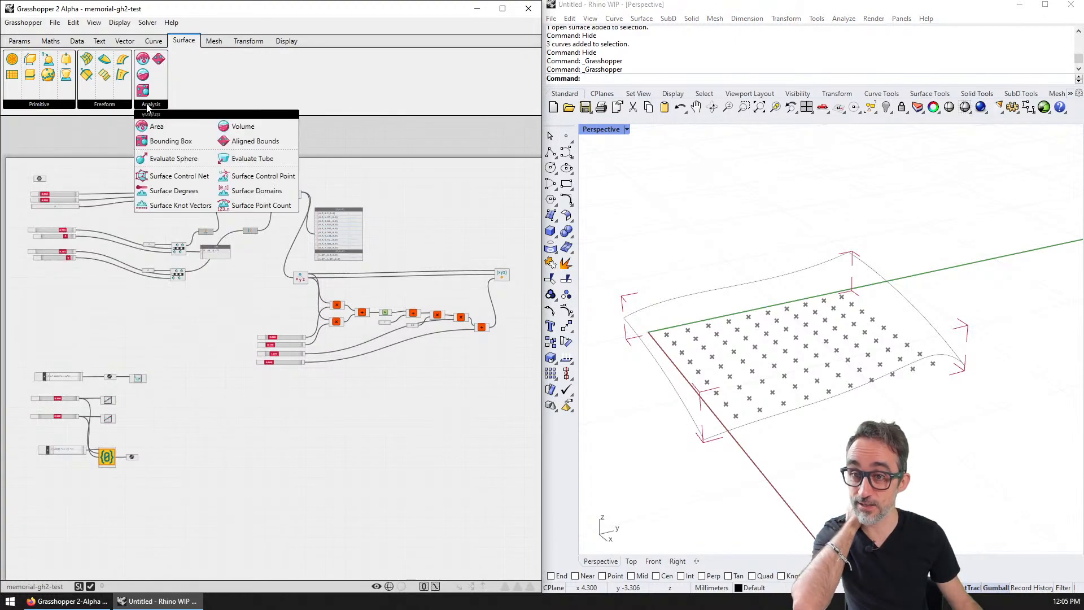
{"action": "left_click", "coordinate": [126, 44]}
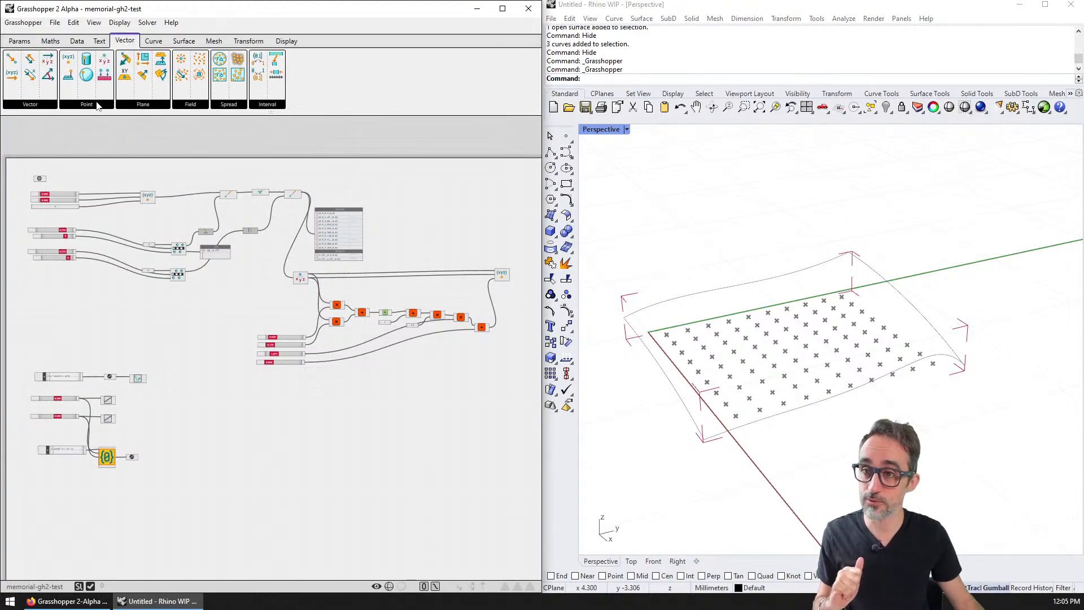
{"action": "mouse_move", "coordinate": [97, 105]}
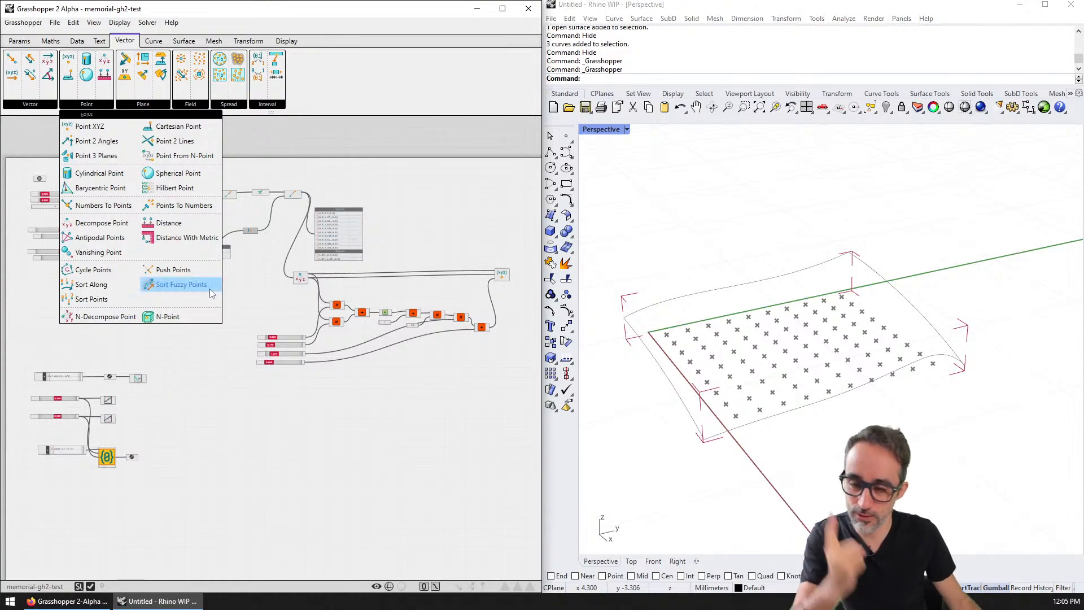
- Delete the unconnected component above the grid's point sliders
{"action": "right_click_drag", "start_coordinate": [170, 371], "coordinate": [284, 337]}
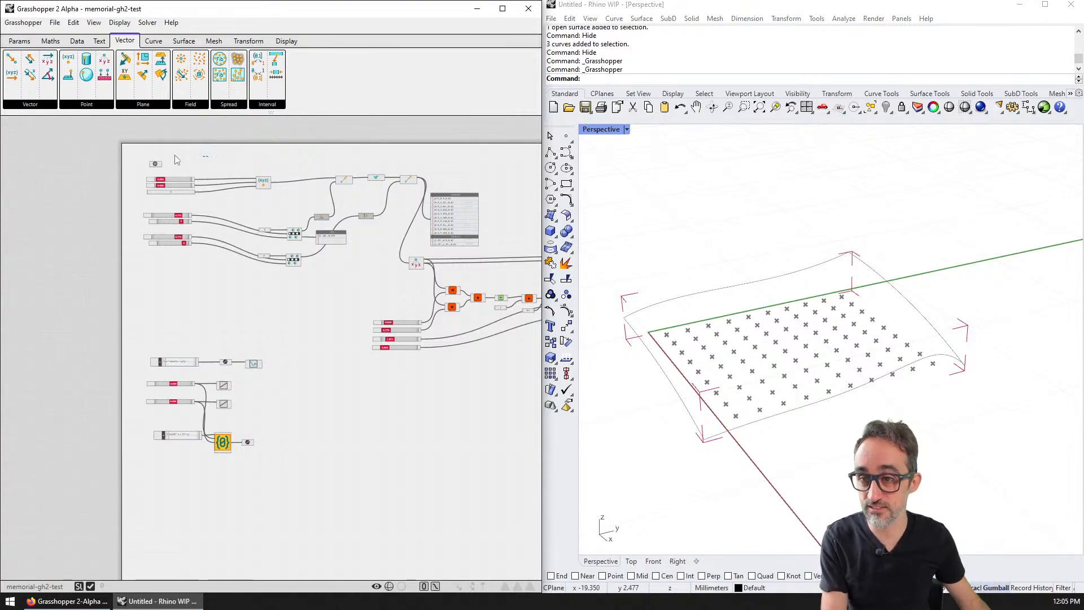
{"action": "key", "text": "Delete"}
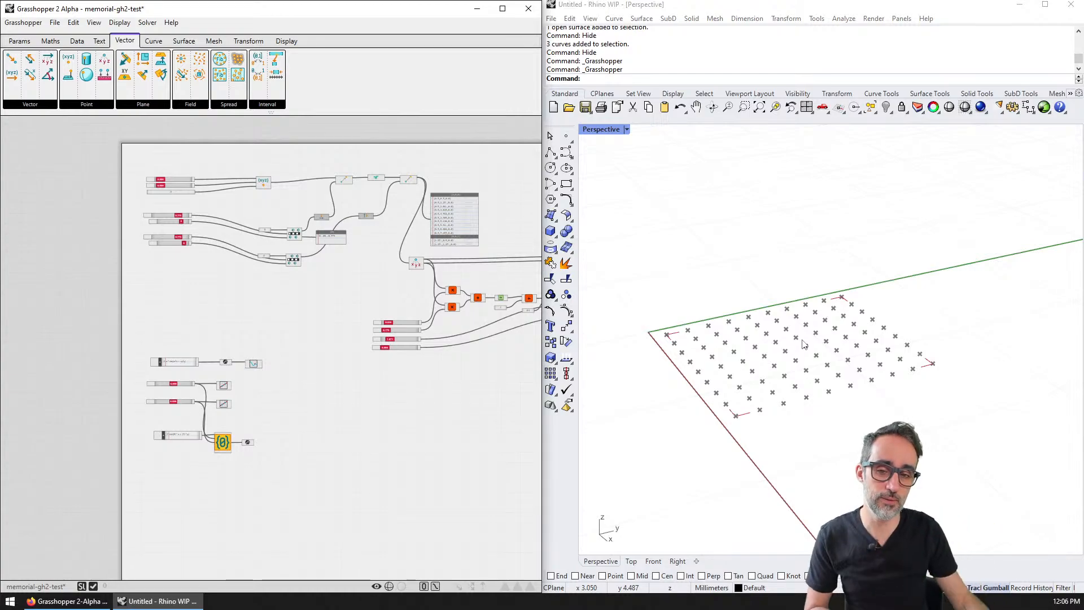
- Look through the Maths Functions and Special component lists for components that could define or evaluate the sine function
{"action": "right_click_drag", "start_coordinate": [284, 381], "coordinate": [339, 361]}
{"action": "scroll", "coordinate": [278, 367], "scroll_direction": "up", "scroll_amount": 4}
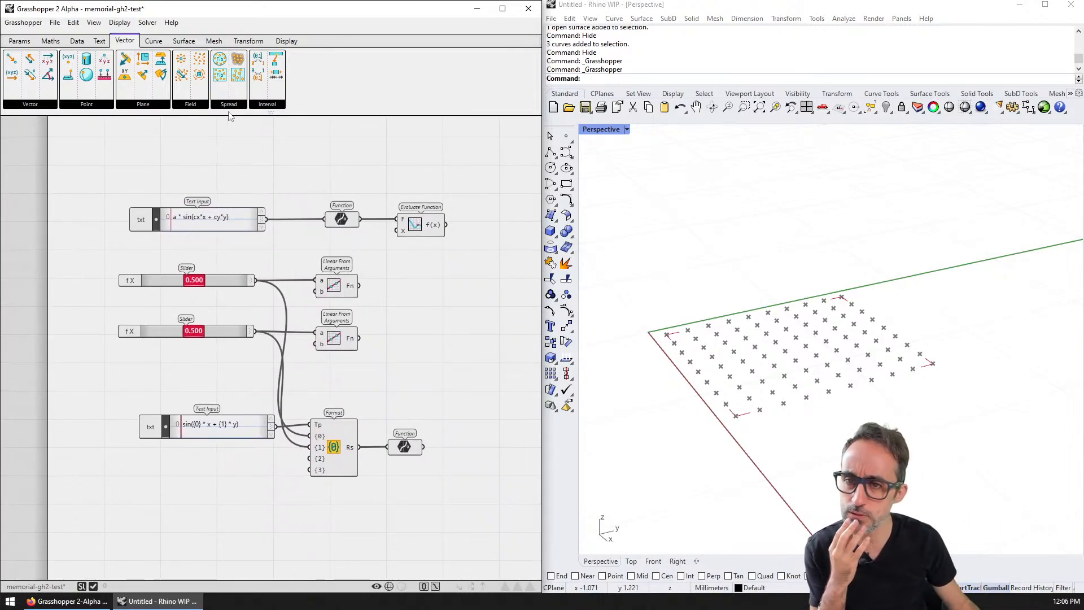
{"action": "left_click", "coordinate": [54, 42]}
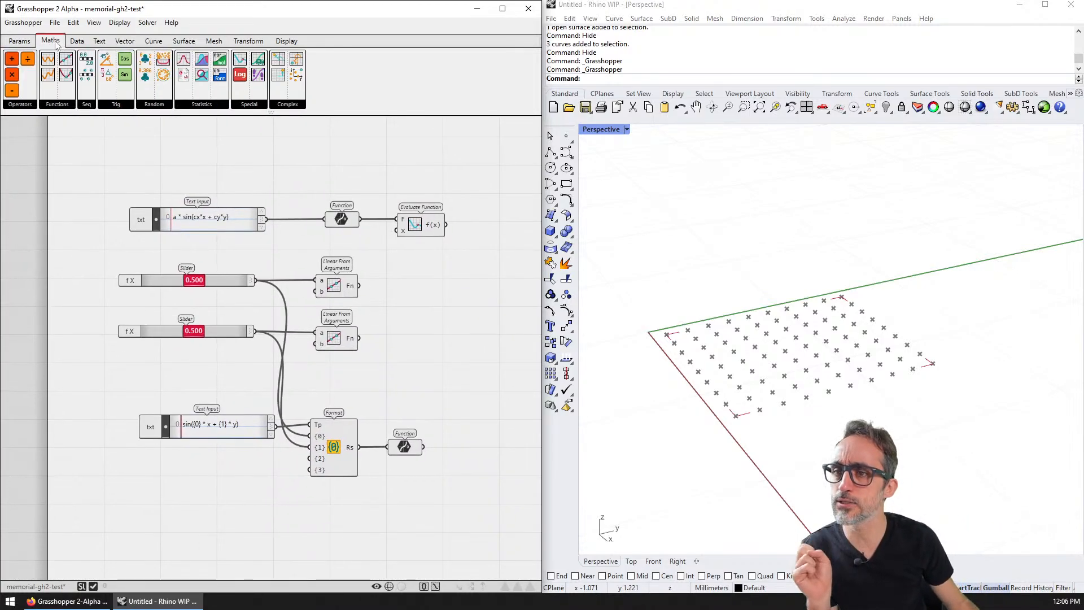
{"action": "left_click", "coordinate": [59, 104]}
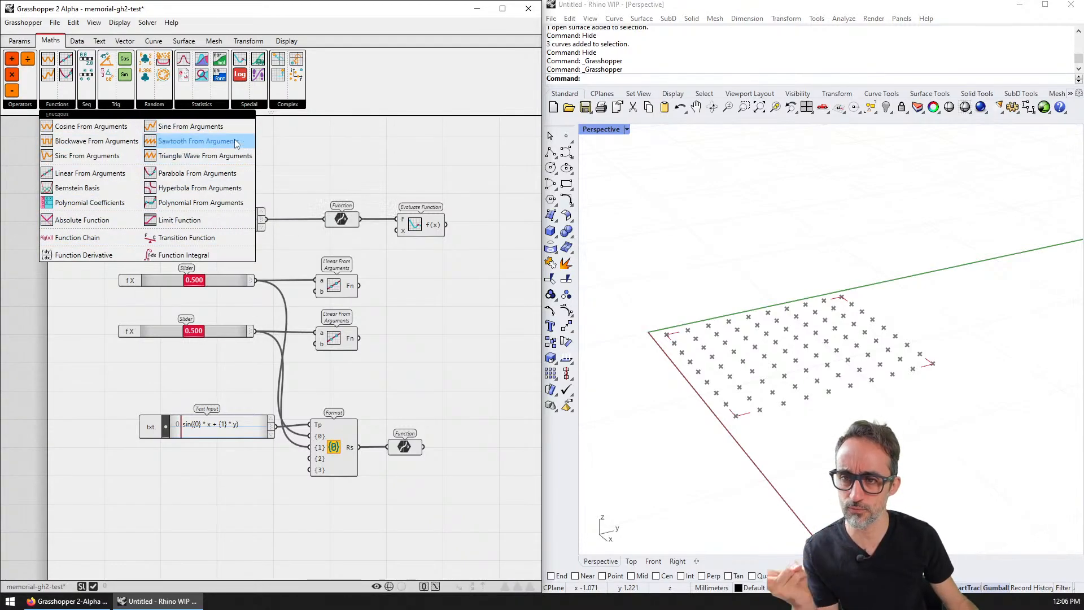
{"action": "left_click", "coordinate": [287, 105]}
{"action": "left_click", "coordinate": [264, 106]}
{"action": "left_click", "coordinate": [250, 105]}
{"action": "left_click", "coordinate": [249, 106]}
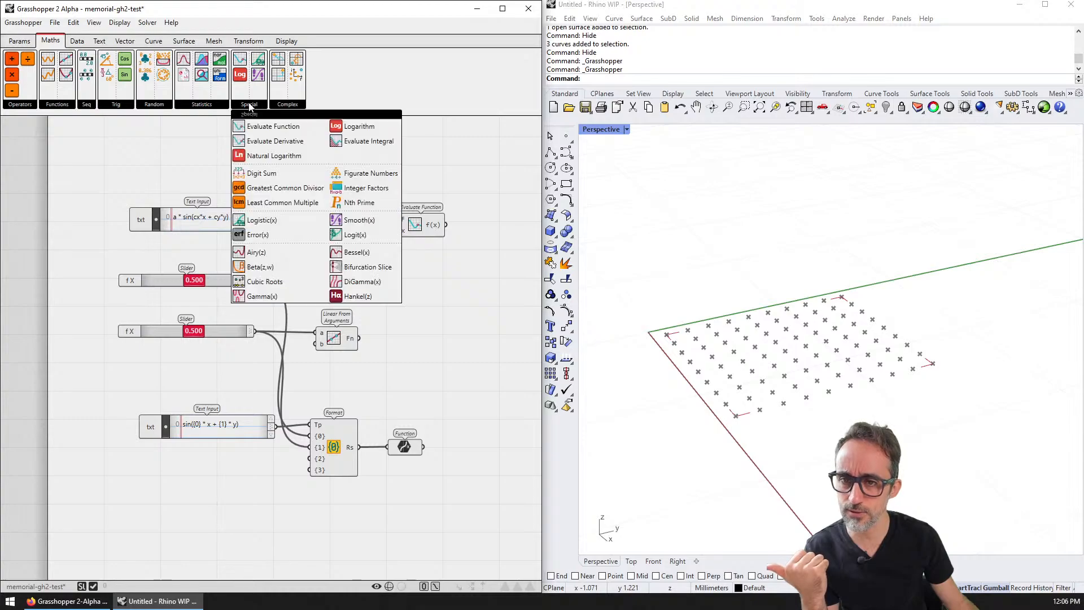
{"action": "mouse_move", "coordinate": [46, 105]}
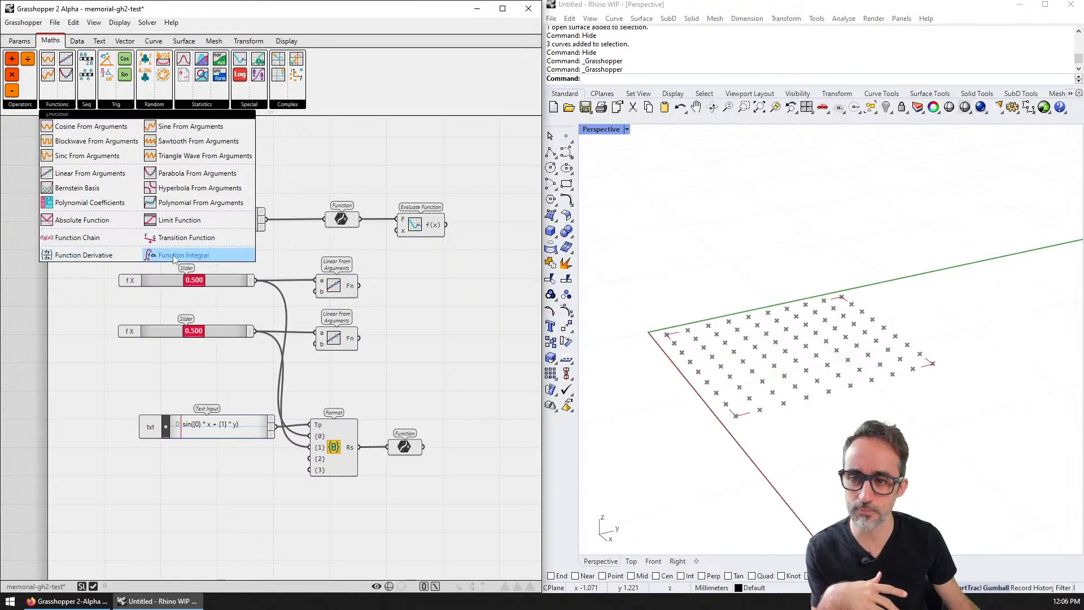
{"action": "mouse_move", "coordinate": [249, 105]}
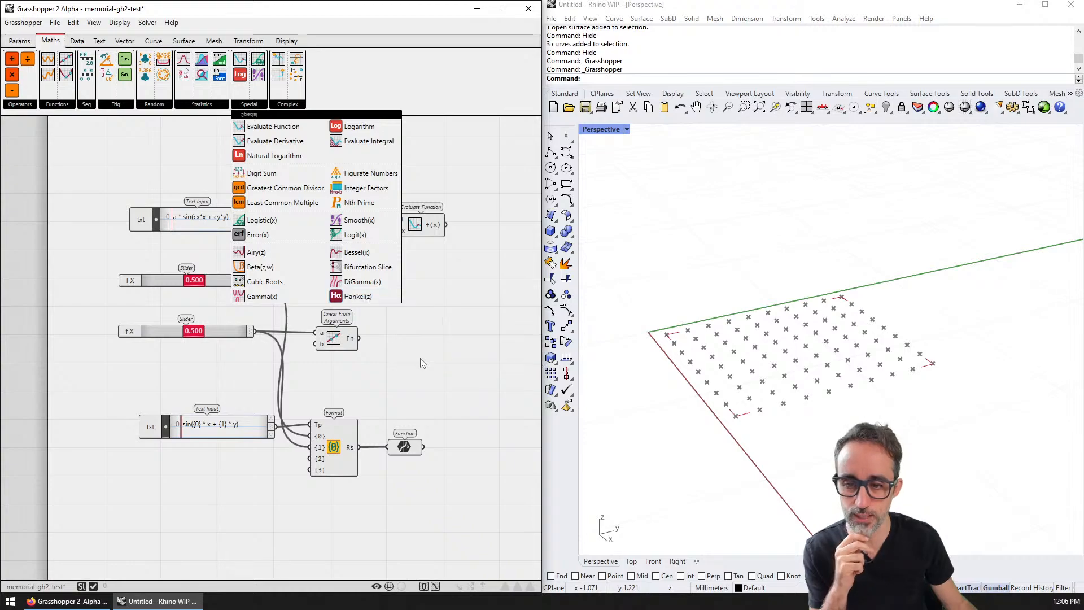
- Examine the sine expression in the upper Text Input and its connection to the Function component
{"action": "right_click_drag", "start_coordinate": [280, 266], "coordinate": [326, 298]}
{"action": "scroll", "coordinate": [267, 257], "scroll_direction": "up", "scroll_amount": 5}
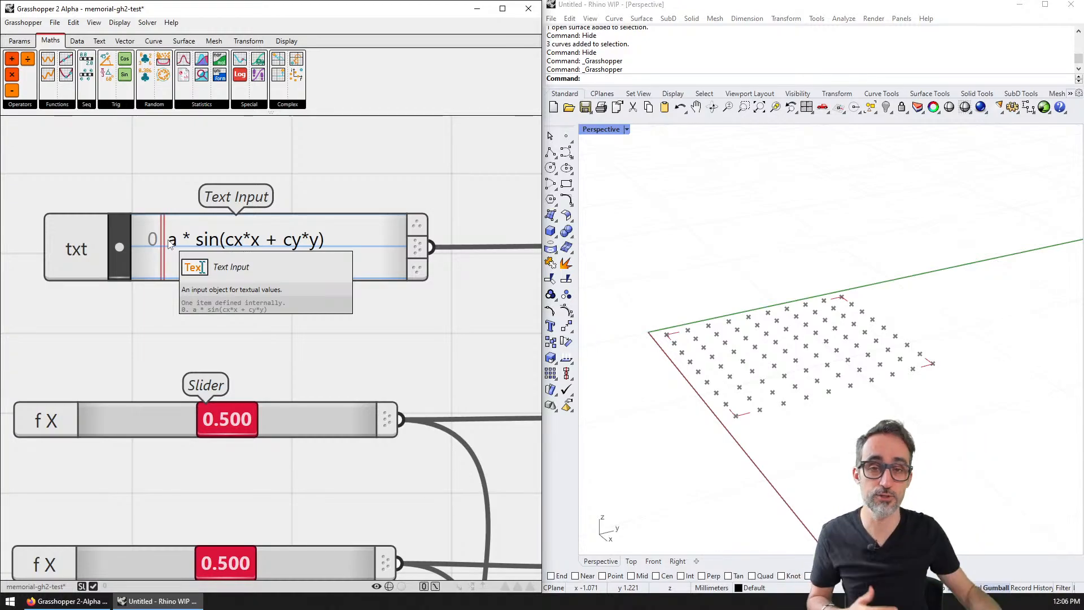
{"action": "scroll", "coordinate": [282, 169], "scroll_direction": "down", "scroll_amount": 3}
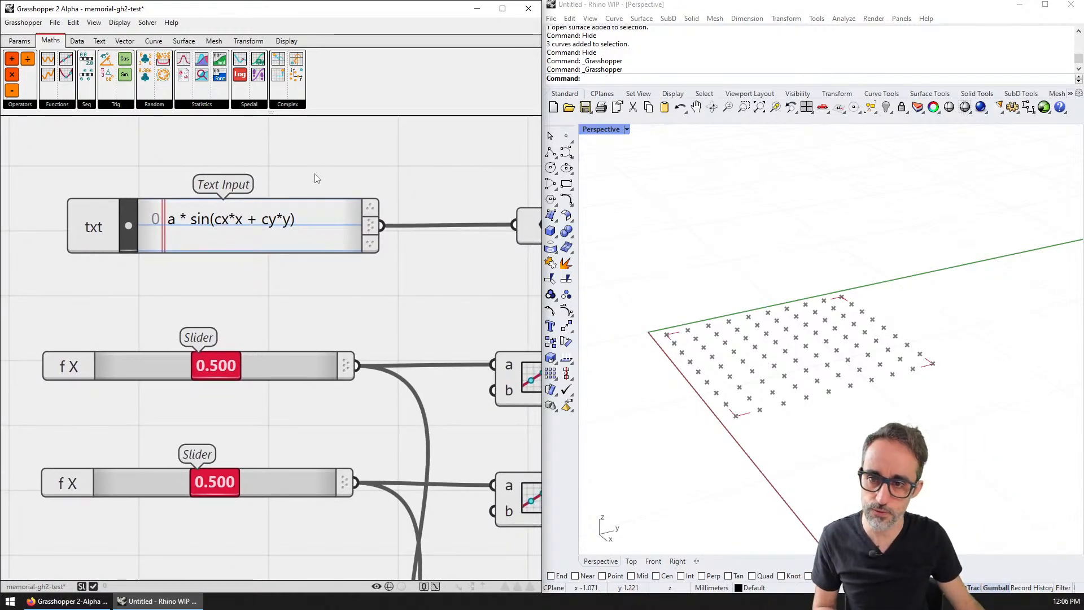
{"action": "scroll", "coordinate": [281, 175], "scroll_direction": "down", "scroll_amount": 3}
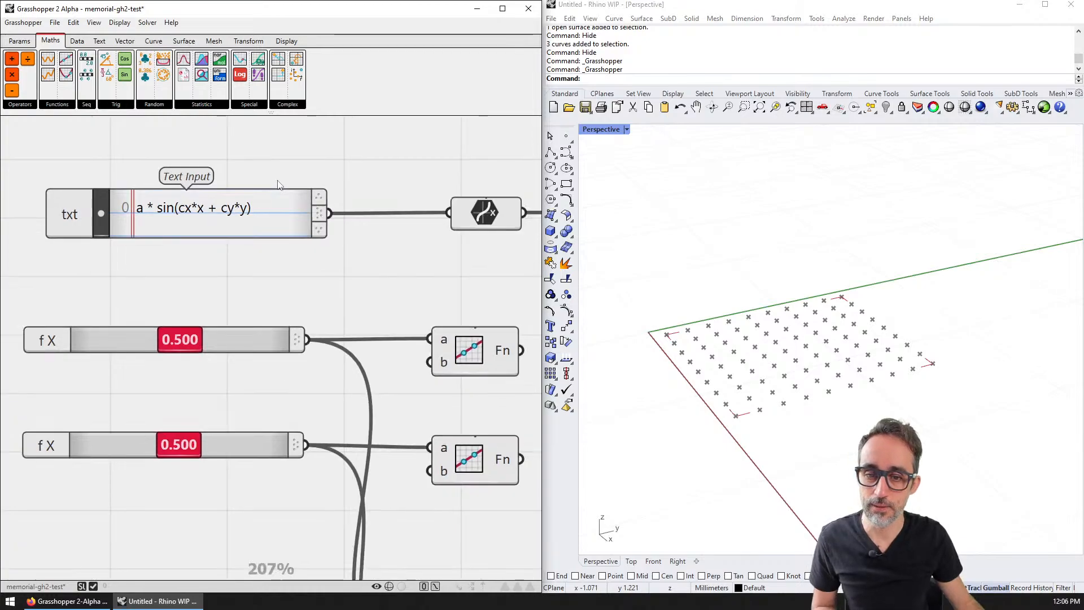
{"action": "scroll", "coordinate": [424, 289], "scroll_direction": "up", "scroll_amount": 2}
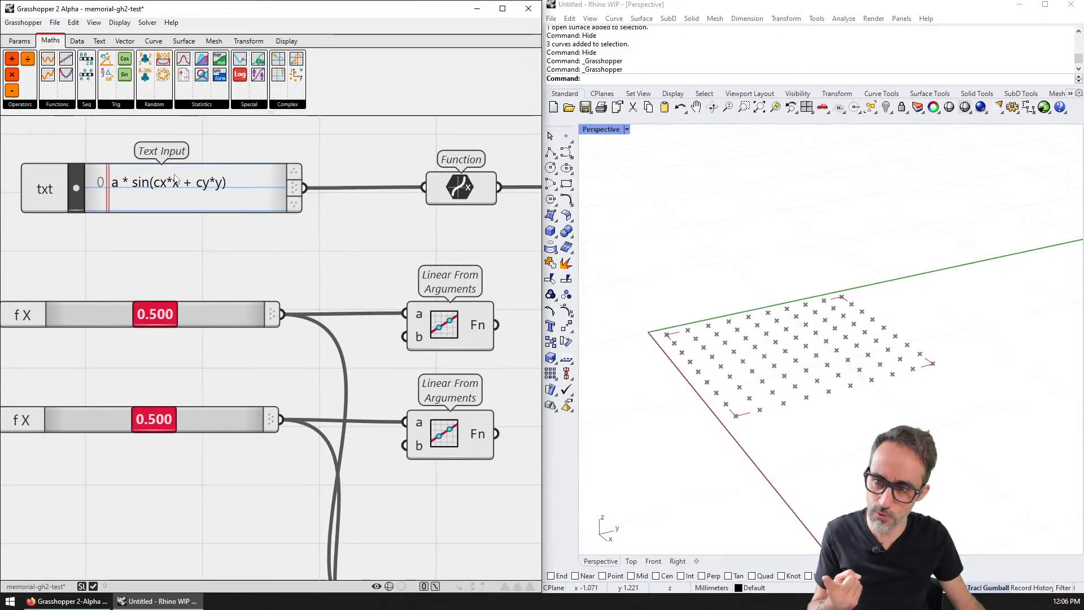
{"action": "right_click_drag", "start_coordinate": [380, 226], "coordinate": [298, 230]}
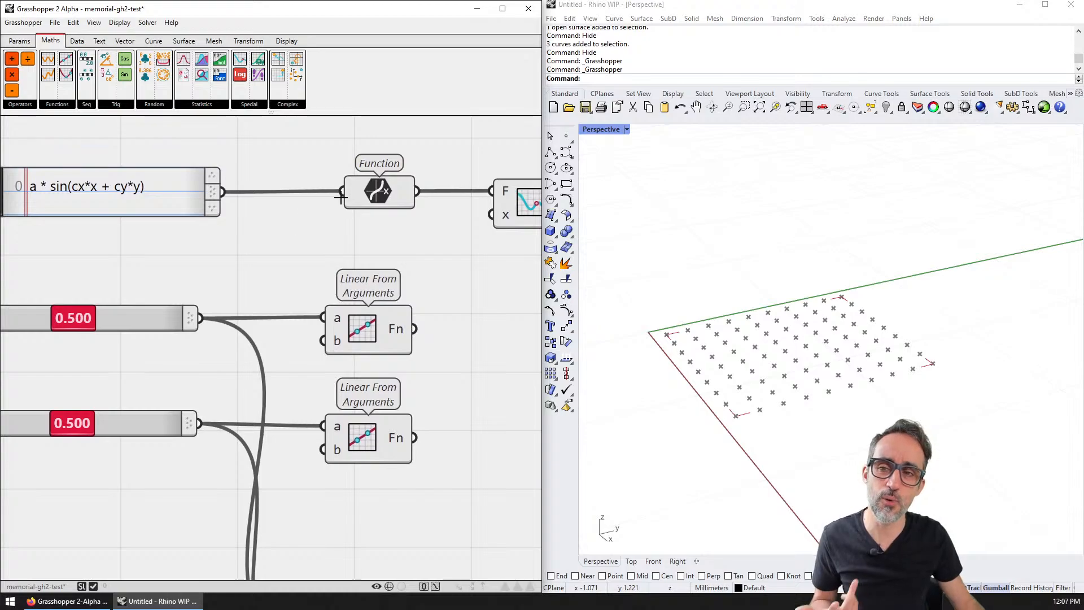
{"action": "right_click_drag", "start_coordinate": [134, 210], "coordinate": [227, 223]}
{"action": "scroll", "coordinate": [172, 201], "scroll_direction": "up", "scroll_amount": 3}
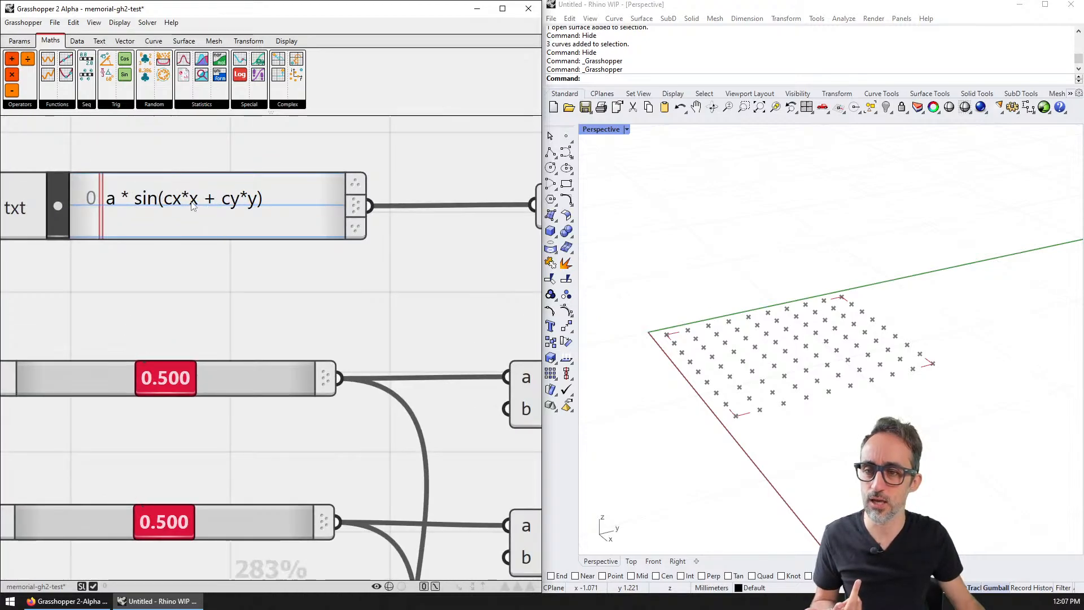
{"action": "scroll", "coordinate": [289, 226], "scroll_direction": "down", "scroll_amount": 2}
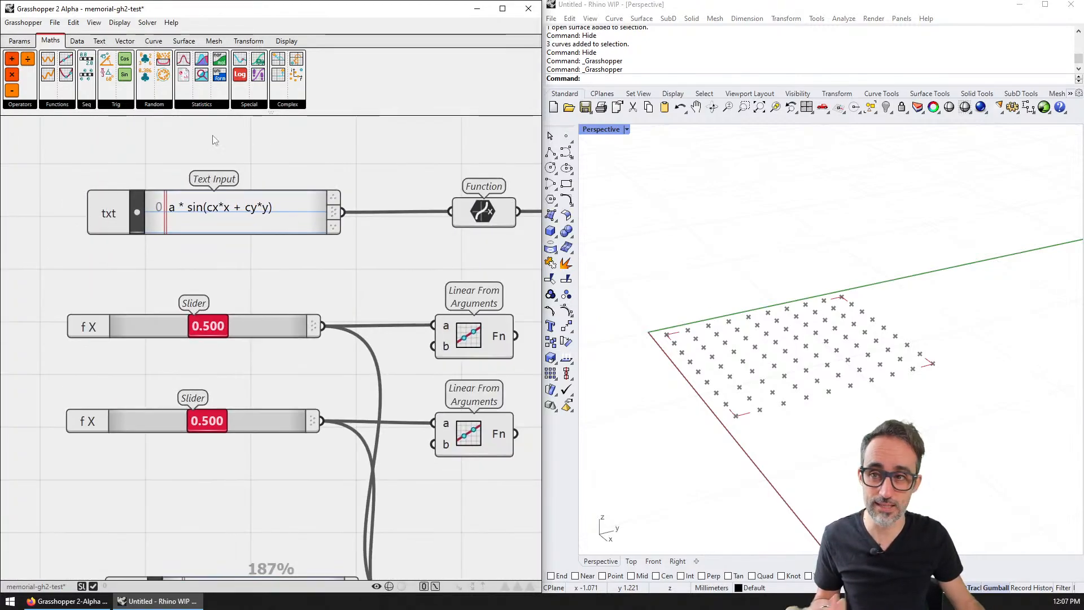
- Review the Evaluate Function chain and the f X, f Y, A and min H sliders that drive the height calculation
{"action": "left_click", "coordinate": [52, 105]}
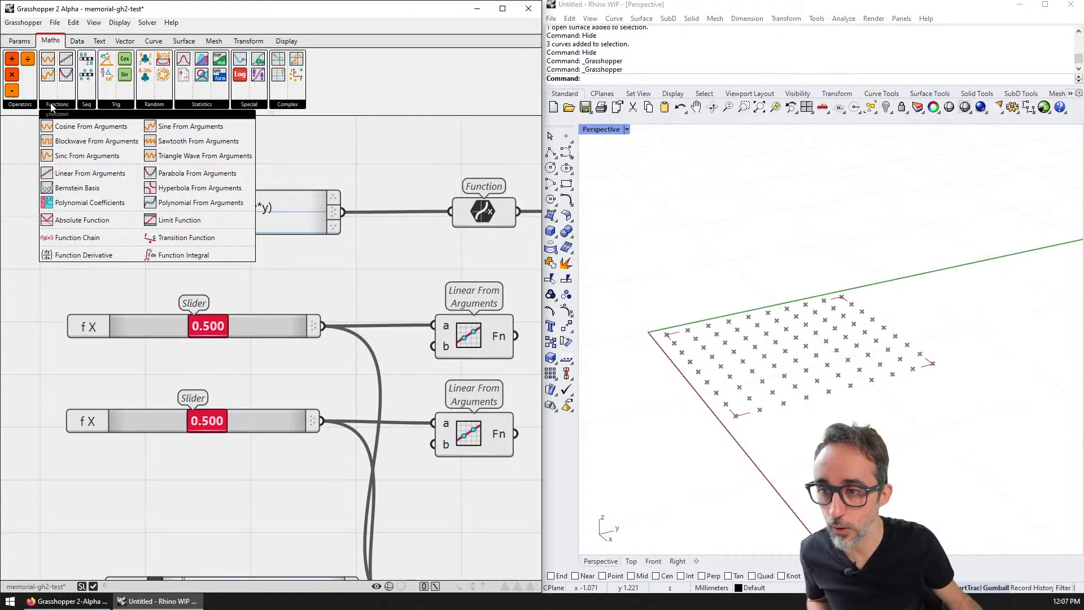
{"action": "left_click", "coordinate": [115, 104]}
{"action": "scroll", "coordinate": [421, 167], "scroll_direction": "down", "scroll_amount": 2}
{"action": "right_click_drag", "start_coordinate": [413, 173], "coordinate": [143, 339]}
{"action": "scroll", "coordinate": [287, 280], "scroll_direction": "up", "scroll_amount": 1}
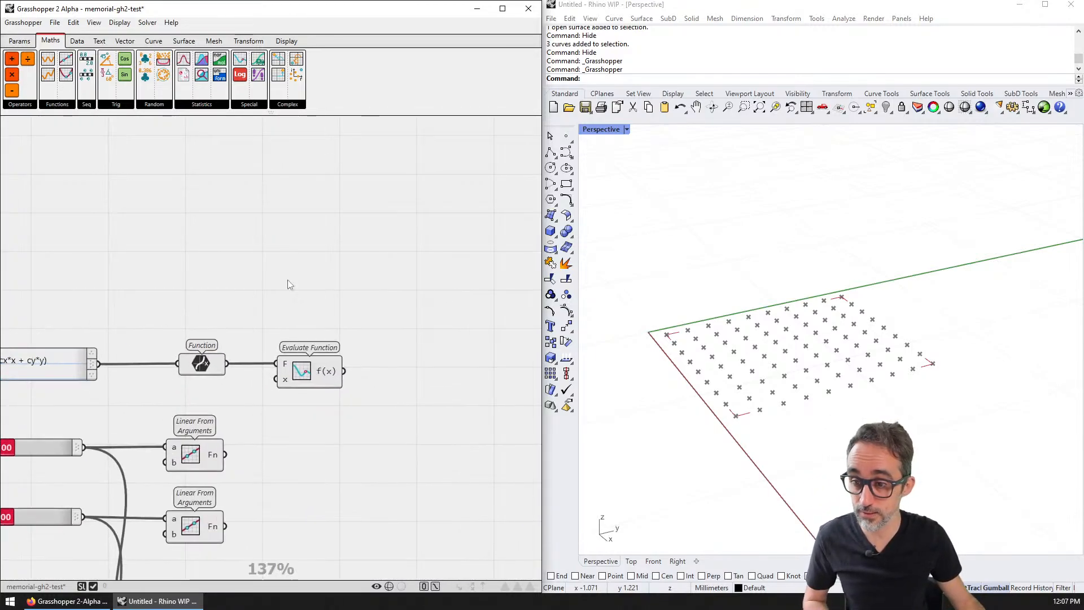
{"action": "right_click_drag", "start_coordinate": [17, 395], "coordinate": [292, 292]}
{"action": "scroll", "coordinate": [303, 269], "scroll_direction": "up", "scroll_amount": 2}
{"action": "scroll", "coordinate": [306, 254], "scroll_direction": "down", "scroll_amount": 6}
{"action": "right_click_drag", "start_coordinate": [491, 148], "coordinate": [161, 356]}
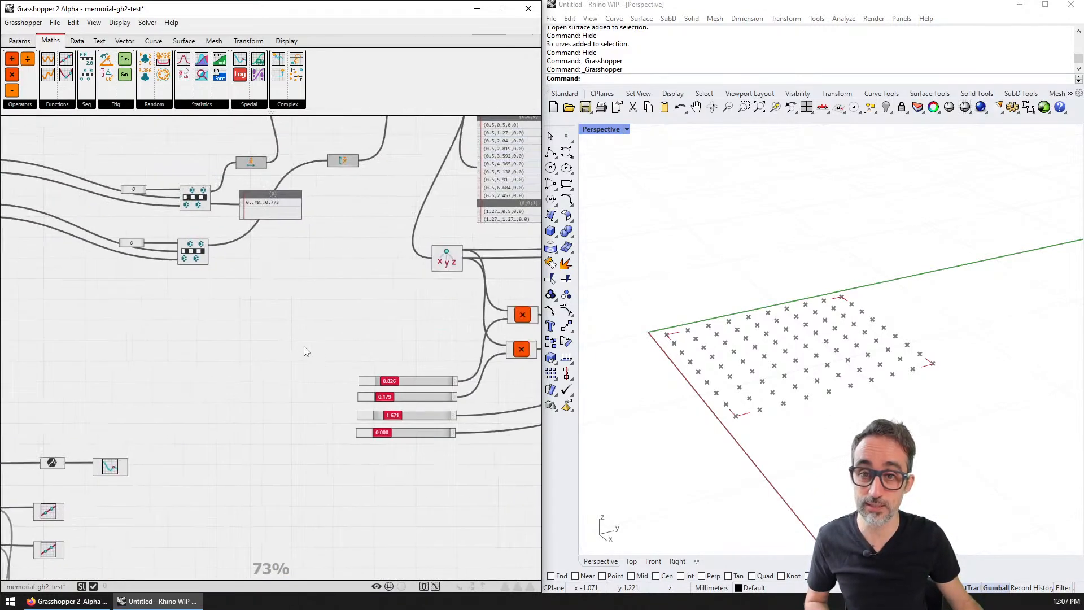
{"action": "right_click_drag", "start_coordinate": [305, 352], "coordinate": [173, 285]}
{"action": "scroll", "coordinate": [171, 333], "scroll_direction": "up", "scroll_amount": 5}
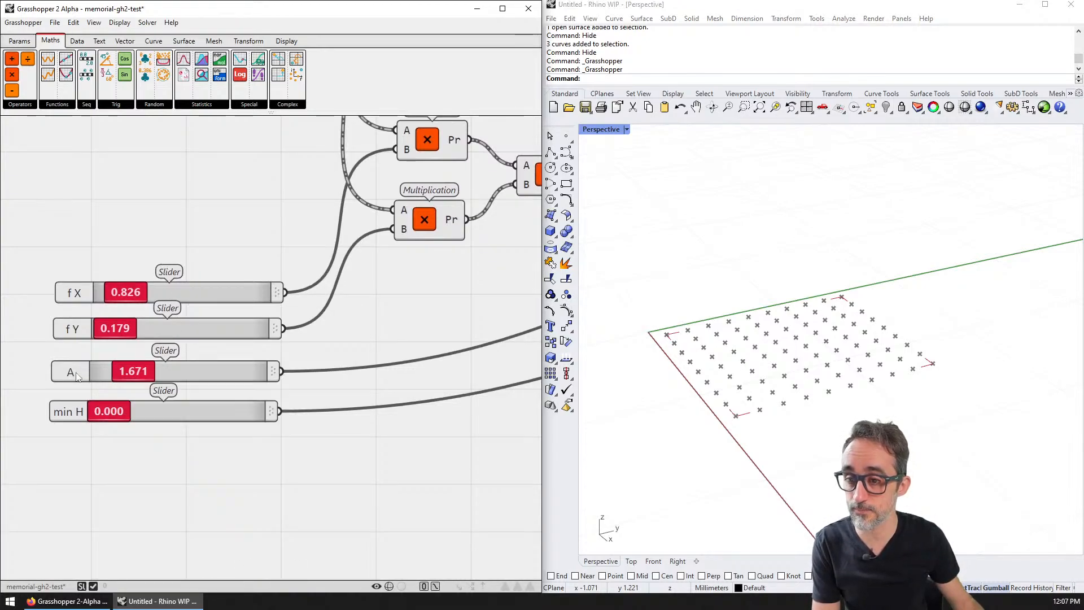
- Place a copy of the Text Input containing a * sin(cx*x + cy*y) just above the f X, f Y, A and min H sliders
{"action": "scroll", "coordinate": [215, 372], "scroll_direction": "down", "scroll_amount": 6}
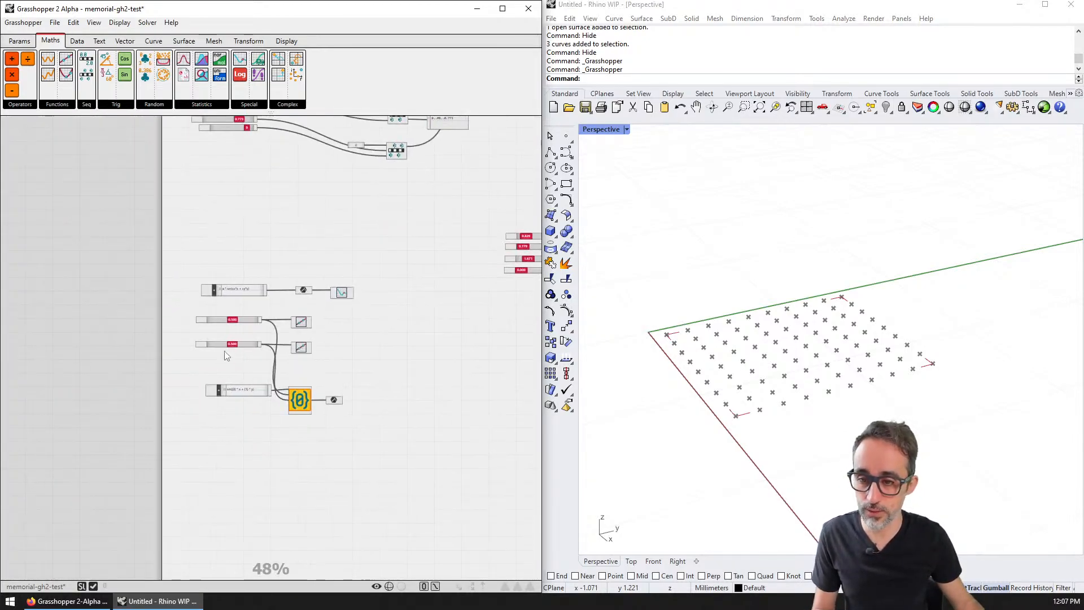
{"action": "left_click_drag", "start_coordinate": [241, 290], "coordinate": [466, 219], "text": "alt"}
{"action": "right_click_drag", "start_coordinate": [466, 218], "coordinate": [274, 258]}
{"action": "scroll", "coordinate": [275, 258], "scroll_direction": "up", "scroll_amount": 2}
{"action": "scroll", "coordinate": [274, 257], "scroll_direction": "up", "scroll_amount": 1}
{"action": "left_click_drag", "start_coordinate": [275, 258], "coordinate": [414, 238]}
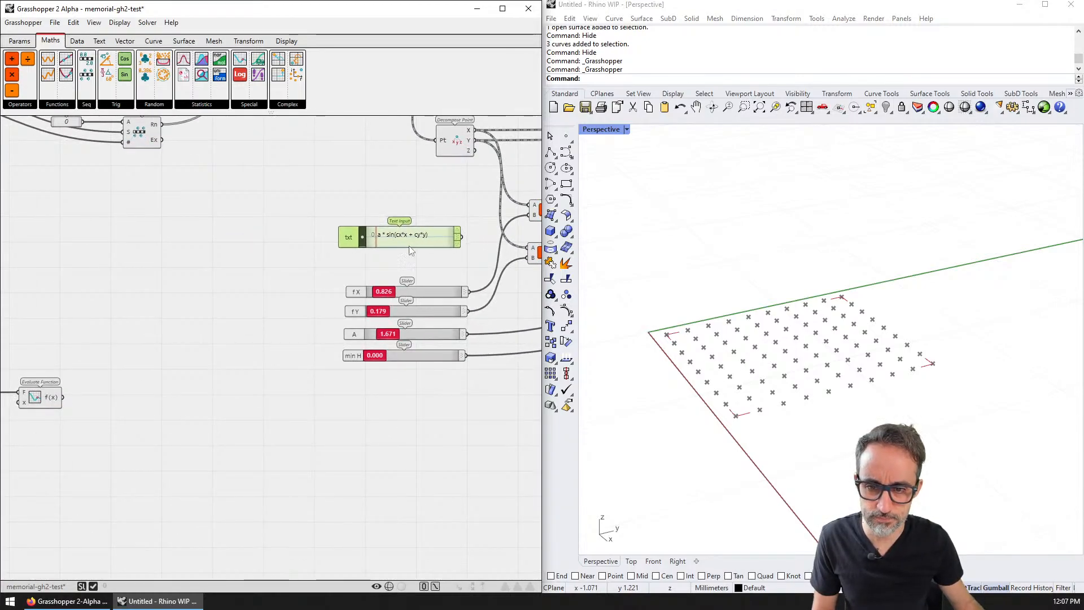
{"action": "scroll", "coordinate": [417, 261], "scroll_direction": "up", "scroll_amount": 4}
{"action": "right_click_drag", "start_coordinate": [411, 273], "coordinate": [338, 282]}
{"action": "scroll", "coordinate": [328, 375], "scroll_direction": "down", "scroll_amount": 1}
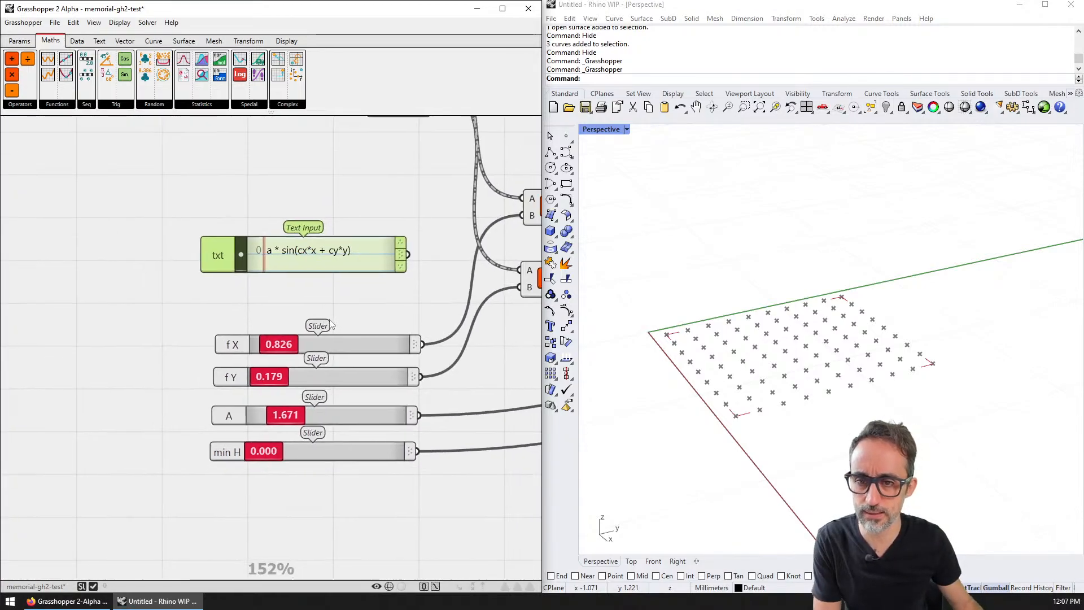
{"action": "right_click_drag", "start_coordinate": [329, 375], "coordinate": [245, 366]}
{"action": "scroll", "coordinate": [246, 367], "scroll_direction": "up", "scroll_amount": 1}
{"action": "scroll", "coordinate": [210, 205], "scroll_direction": "up", "scroll_amount": 1}
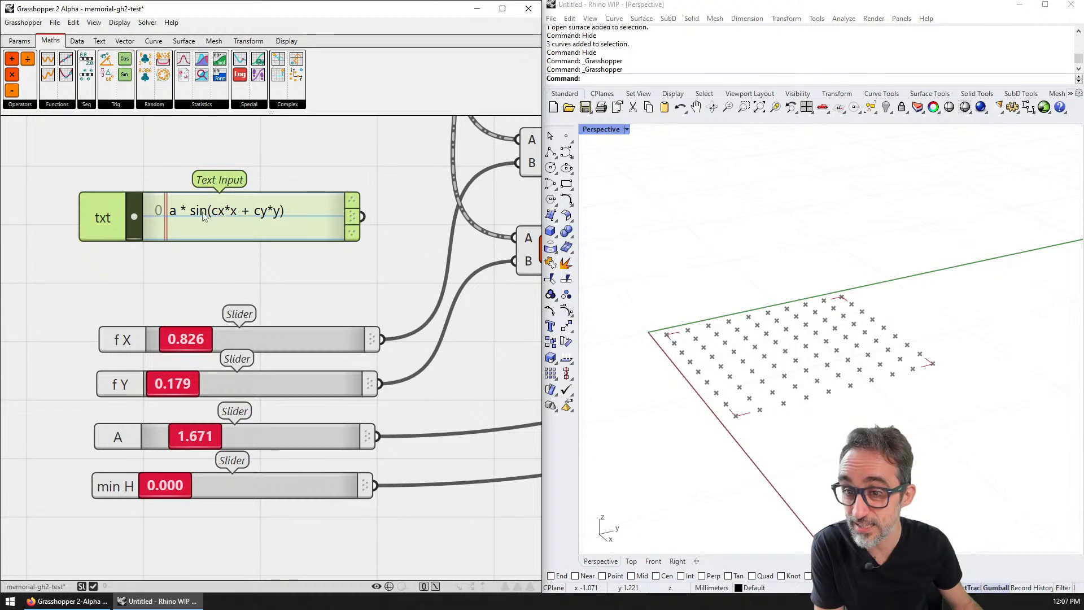
{"action": "left_click", "coordinate": [356, 280]}
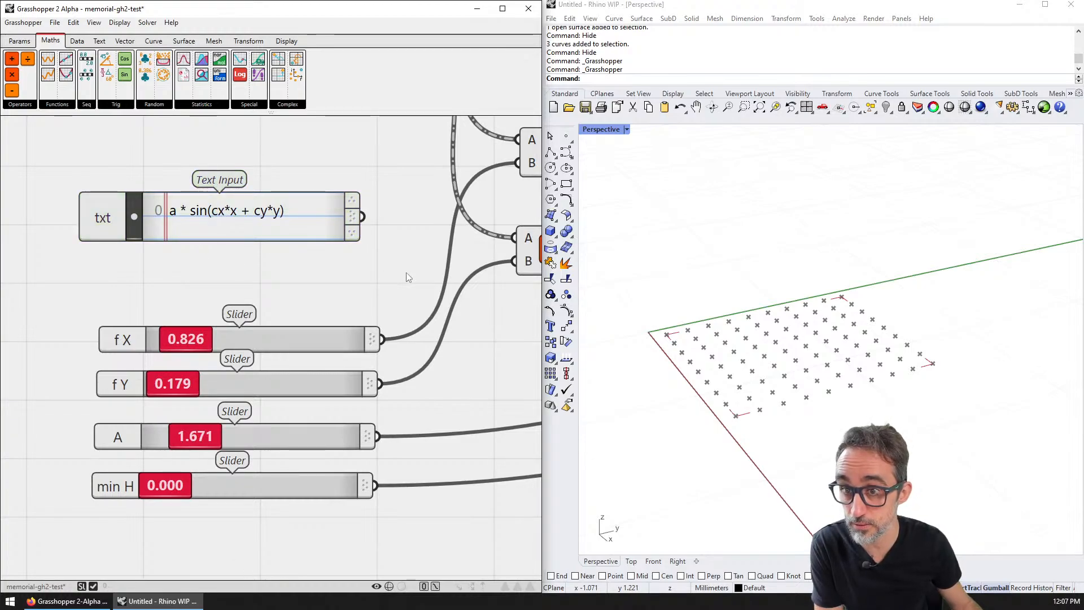
- Compare the copied text expression with the chain of Multiplication, Addition and Sine components and the available Maths operators
{"action": "scroll", "coordinate": [523, 257], "scroll_direction": "down", "scroll_amount": 3}
{"action": "right_click_drag", "start_coordinate": [522, 256], "coordinate": [144, 302]}
{"action": "scroll", "coordinate": [148, 301], "scroll_direction": "down", "scroll_amount": 1}
{"action": "right_click_drag", "start_coordinate": [284, 296], "coordinate": [222, 279]}
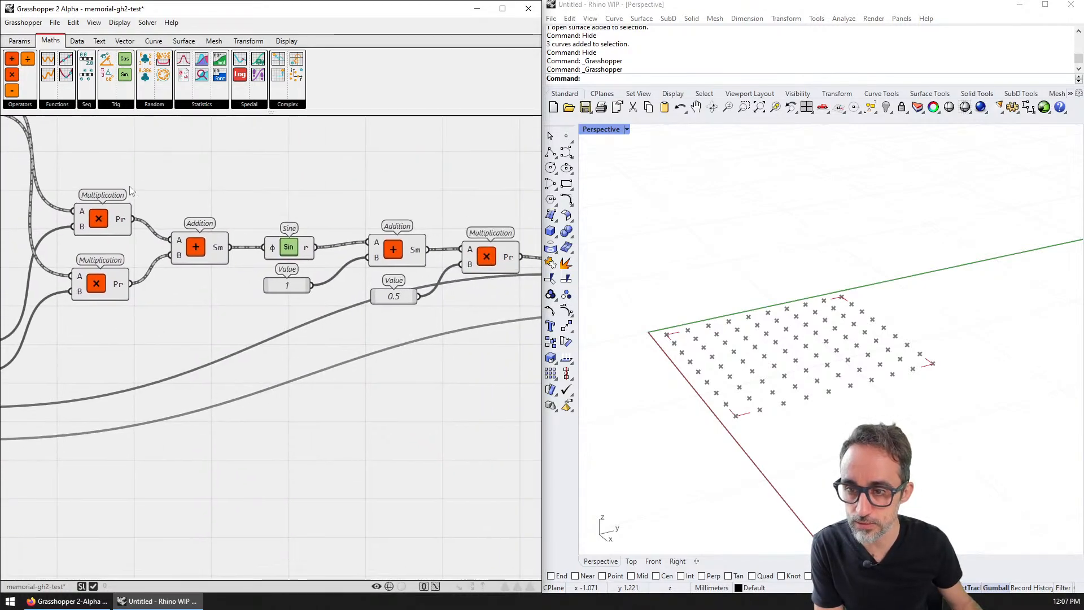
{"action": "scroll", "coordinate": [222, 251], "scroll_direction": "down", "scroll_amount": 2}
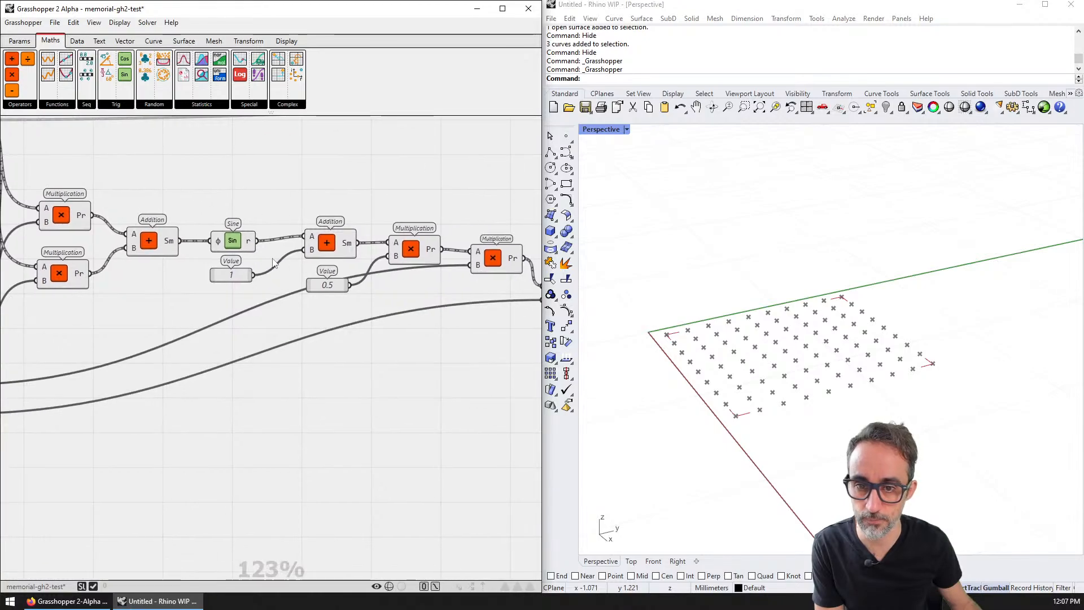
{"action": "scroll", "coordinate": [460, 283], "scroll_direction": "down", "scroll_amount": 2}
{"action": "right_click_drag", "start_coordinate": [268, 214], "coordinate": [259, 214]}
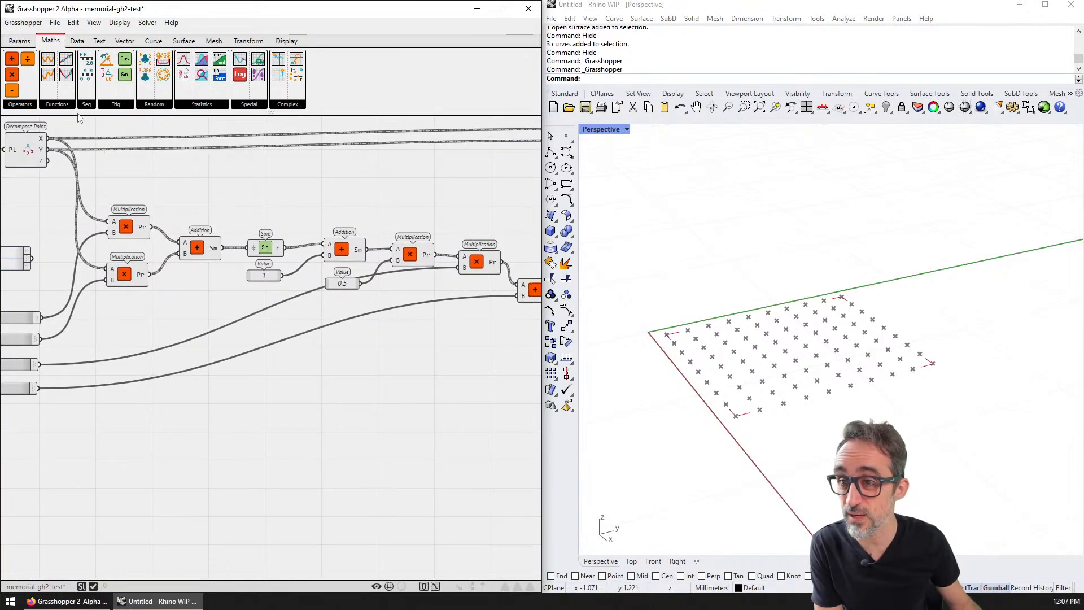
{"action": "left_click", "coordinate": [29, 105]}
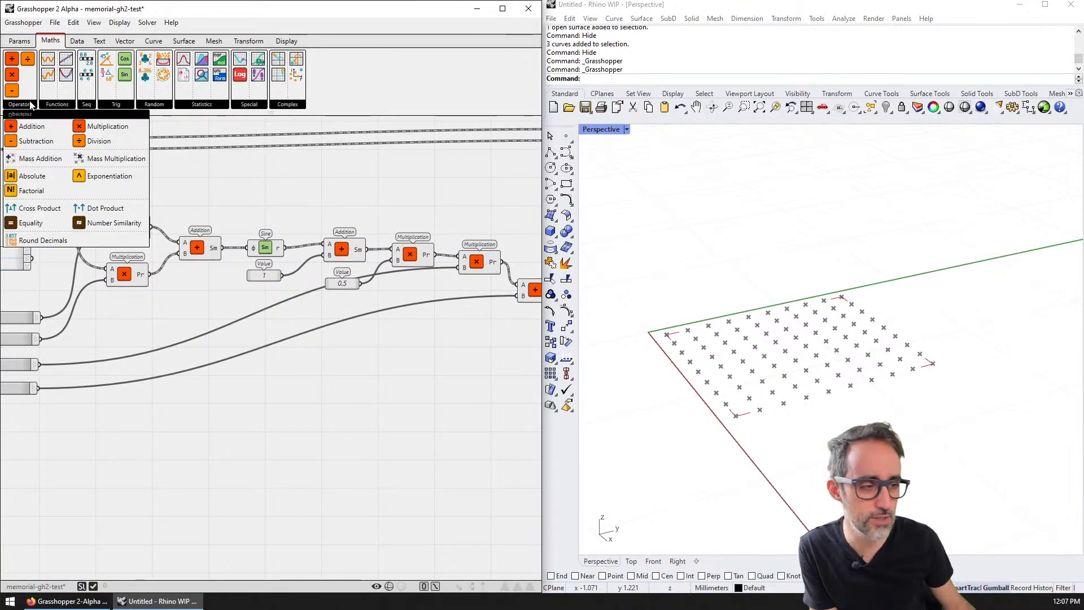
{"action": "left_click", "coordinate": [54, 105]}
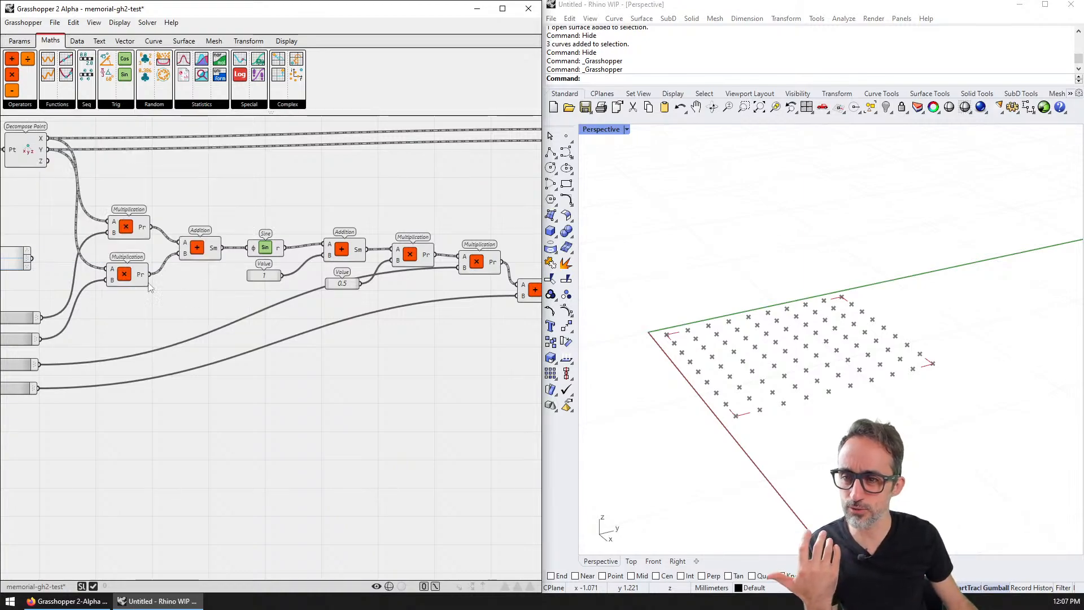
{"action": "right_click_drag", "start_coordinate": [85, 277], "coordinate": [311, 276]}
{"action": "scroll", "coordinate": [216, 250], "scroll_direction": "up", "scroll_amount": 3}
{"action": "right_click_drag", "start_coordinate": [217, 246], "coordinate": [269, 242]}
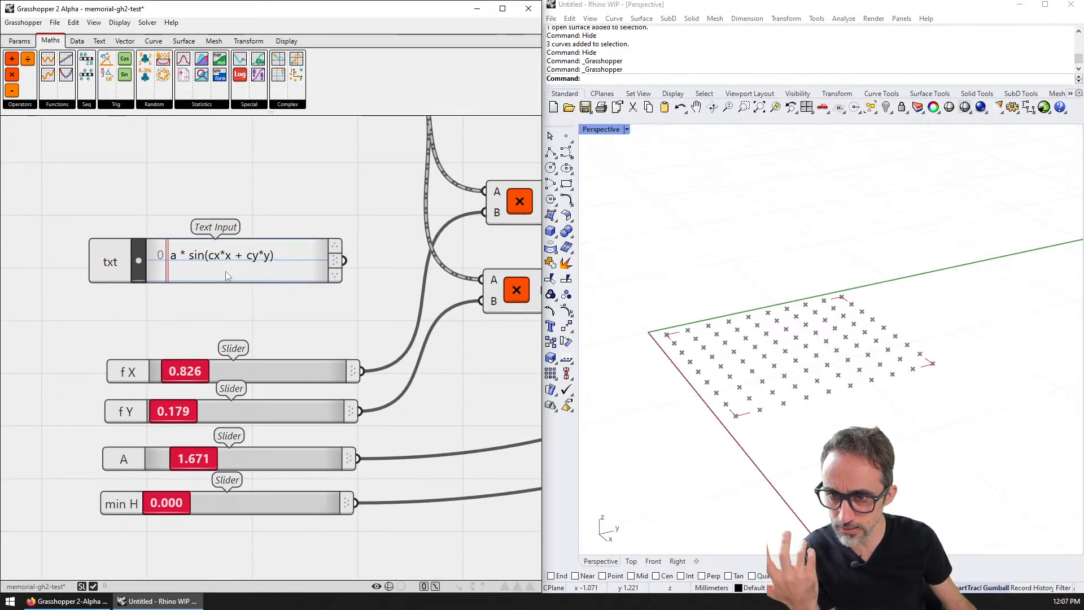
{"action": "scroll", "coordinate": [335, 264], "scroll_direction": "down", "scroll_amount": 2}
{"action": "right_click_drag", "start_coordinate": [335, 263], "coordinate": [223, 202]}
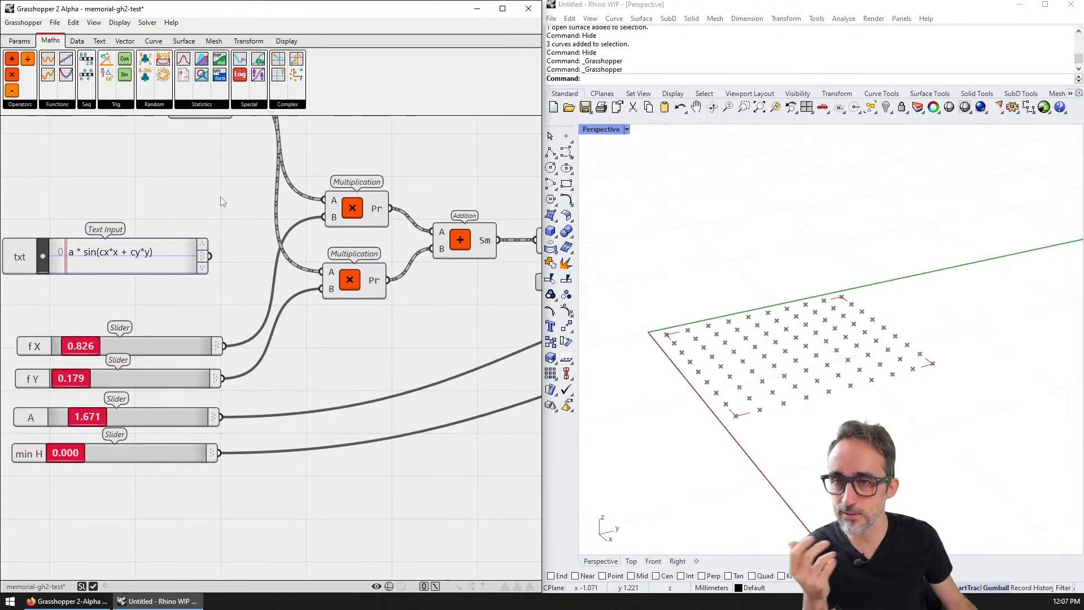
- Look through the Maths component groups, from Functions and Trig to Statistics, Special and Complex, for a way to evaluate the expression
{"action": "scroll", "coordinate": [222, 202], "scroll_direction": "down", "scroll_amount": 1}
{"action": "left_click", "coordinate": [58, 107]}
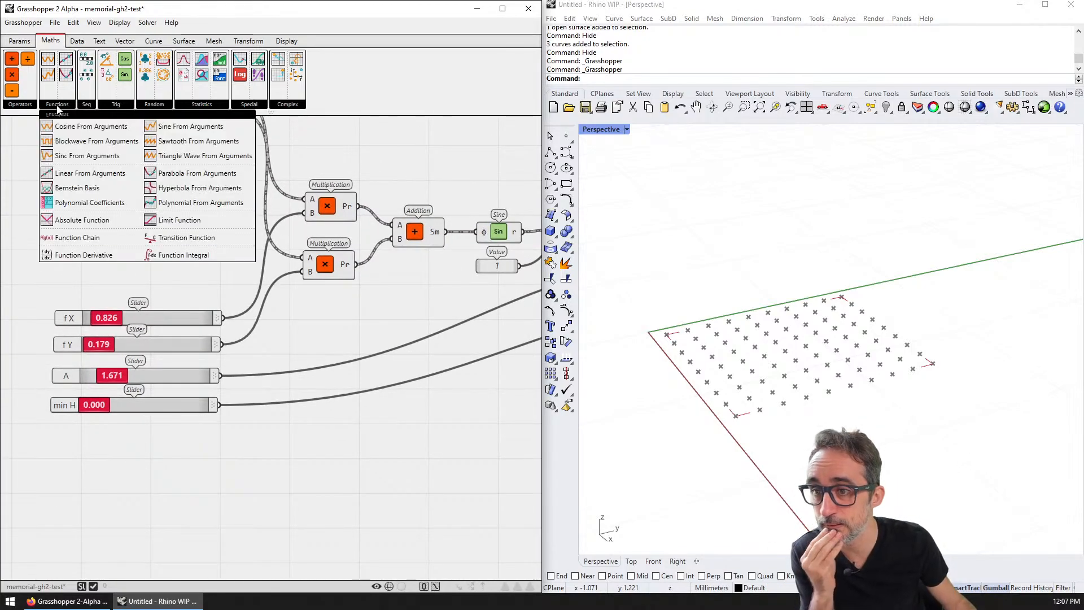
{"action": "left_click", "coordinate": [84, 107]}
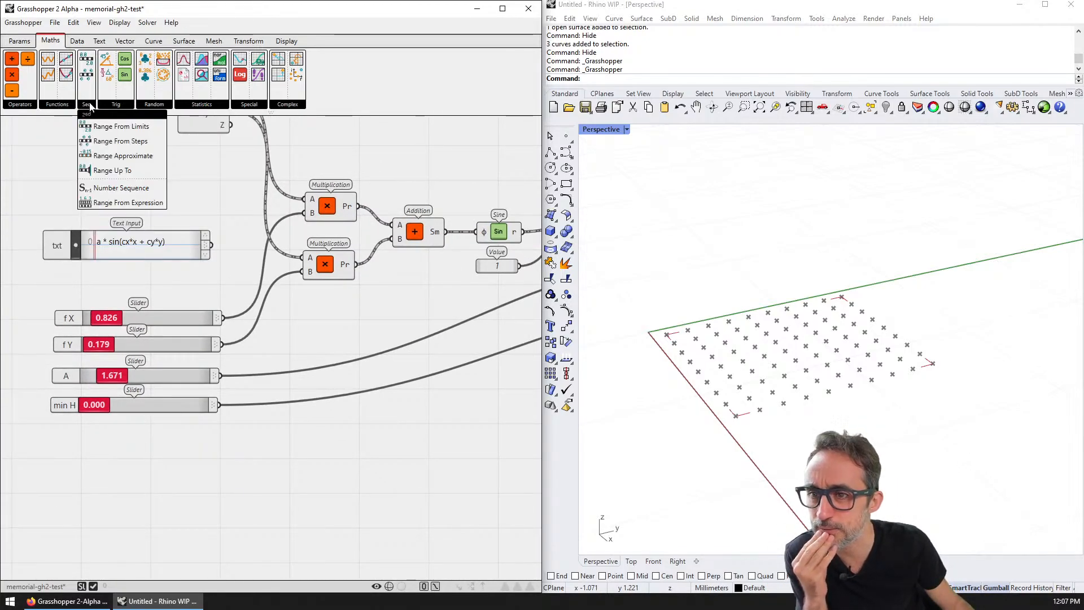
{"action": "left_click", "coordinate": [113, 105]}
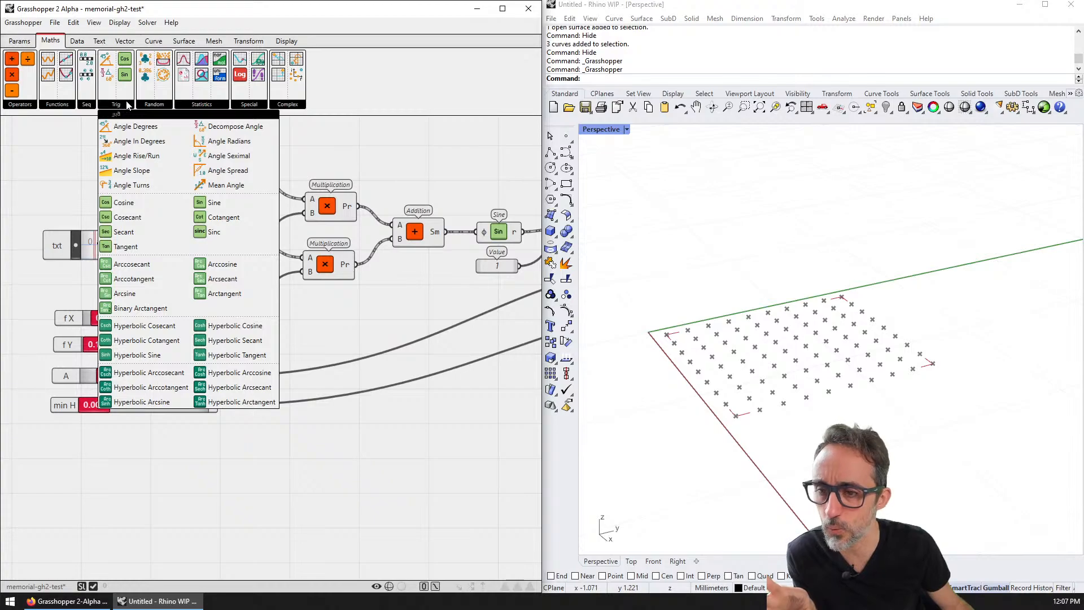
{"action": "left_click", "coordinate": [151, 106]}
{"action": "left_click", "coordinate": [203, 105]}
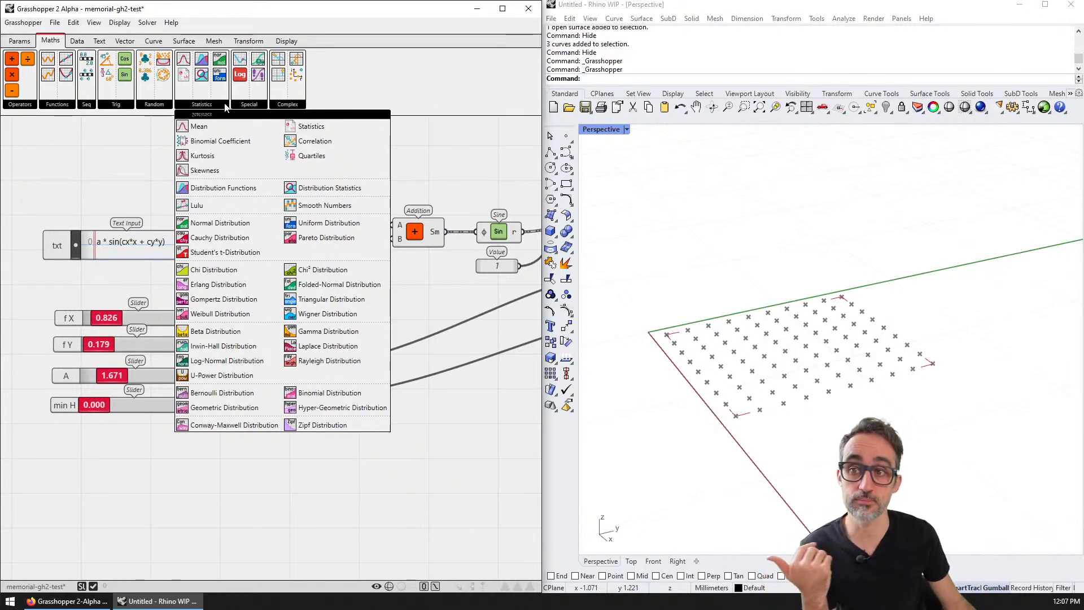
{"action": "left_click", "coordinate": [249, 105]}
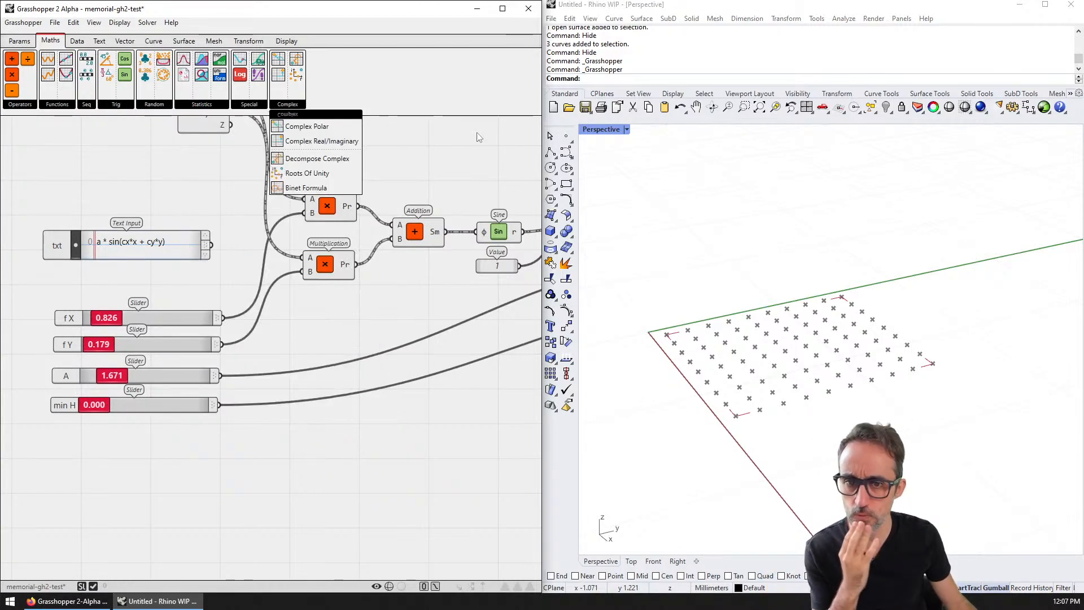
- Review the component chain from Decompose Point through the Multiplication, Addition and Sine components to Point XYZ
{"action": "scroll", "coordinate": [348, 171], "scroll_direction": "down", "scroll_amount": 3}
{"action": "right_click_drag", "start_coordinate": [357, 274], "coordinate": [282, 282]}
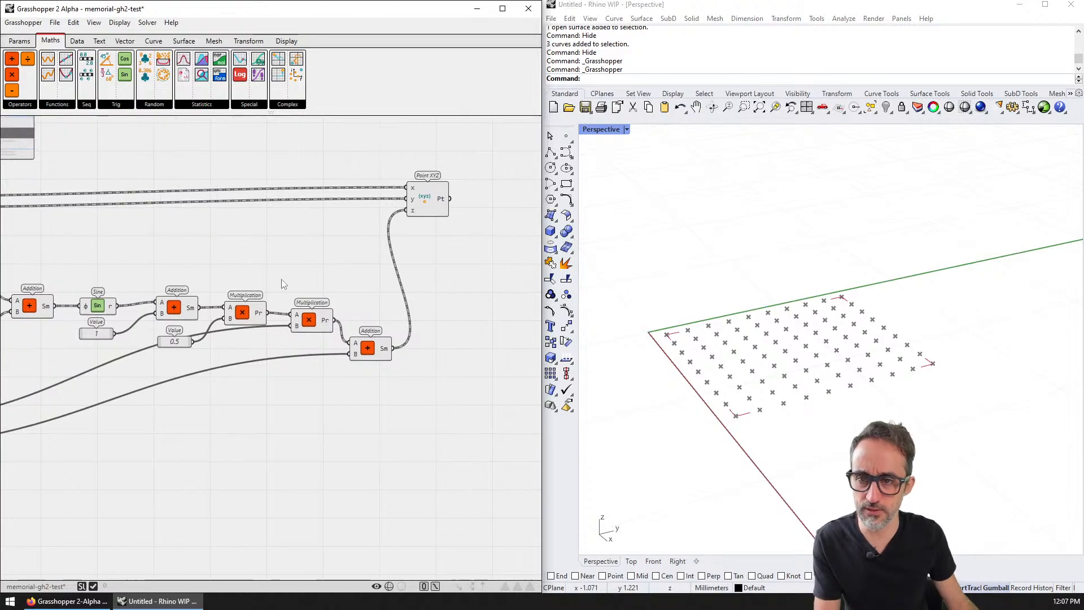
{"action": "scroll", "coordinate": [113, 259], "scroll_direction": "down", "scroll_amount": 1}
{"action": "right_click_drag", "start_coordinate": [113, 259], "coordinate": [320, 259]}
{"action": "scroll", "coordinate": [87, 230], "scroll_direction": "up", "scroll_amount": 3}
{"action": "right_click_drag", "start_coordinate": [86, 230], "coordinate": [138, 206]}
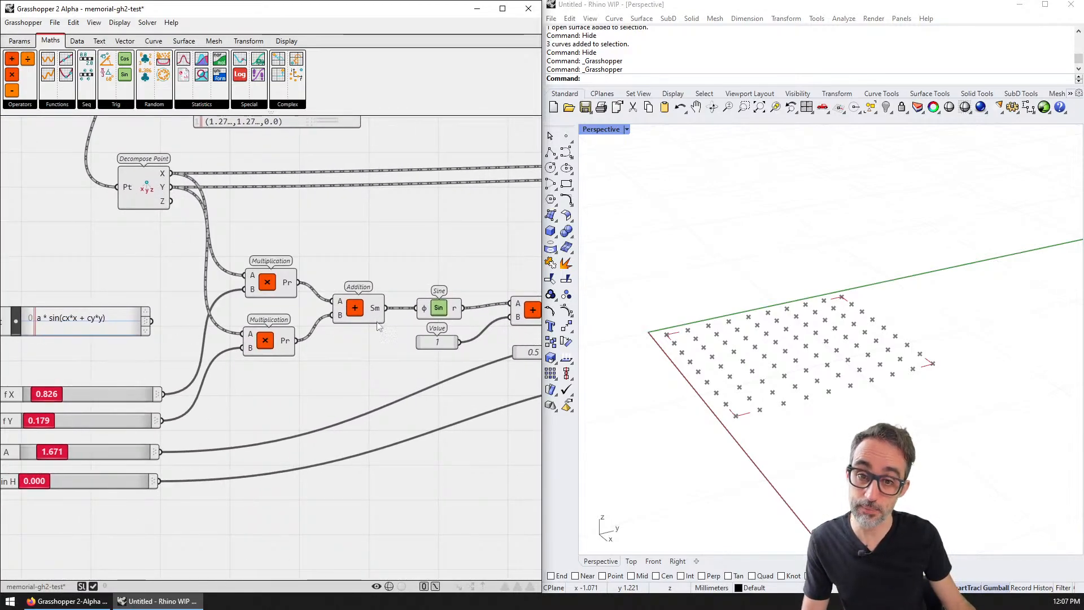
{"action": "scroll", "coordinate": [377, 326], "scroll_direction": "down", "scroll_amount": 2}
{"action": "scroll", "coordinate": [164, 336], "scroll_direction": "up", "scroll_amount": 2}
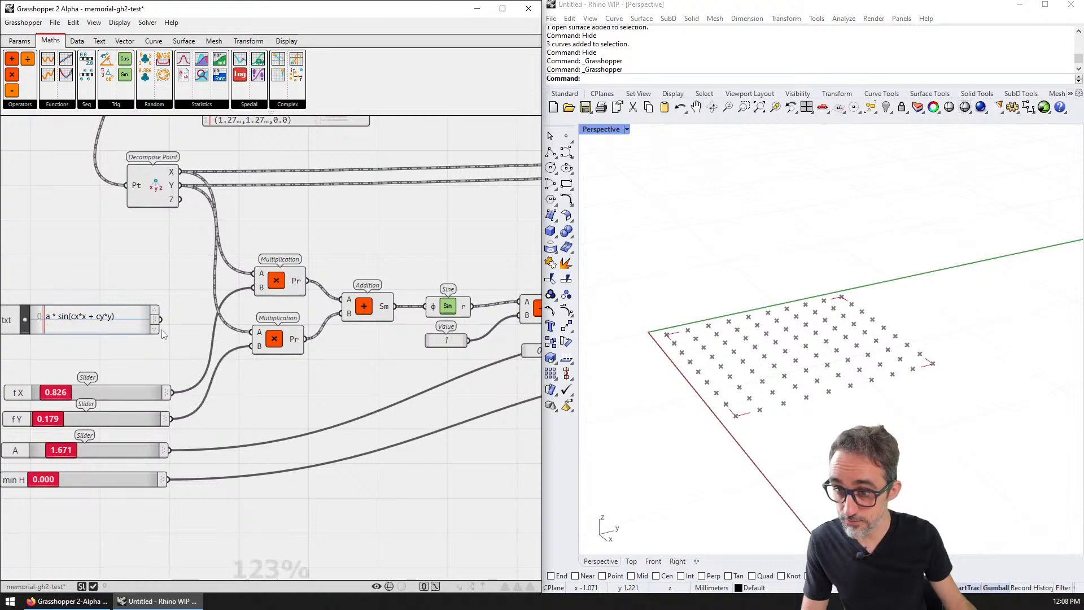
- Toggle the Point XYZ component's preview to hidden and back to visible to test the display of the raised points
{"action": "right_click_drag", "start_coordinate": [346, 310], "coordinate": [209, 312]}
{"action": "right_click_drag", "start_coordinate": [401, 291], "coordinate": [176, 280]}
{"action": "right_click_drag", "start_coordinate": [332, 274], "coordinate": [153, 285]}
{"action": "left_click", "coordinate": [300, 219]}
{"action": "right_click", "coordinate": [299, 223]}
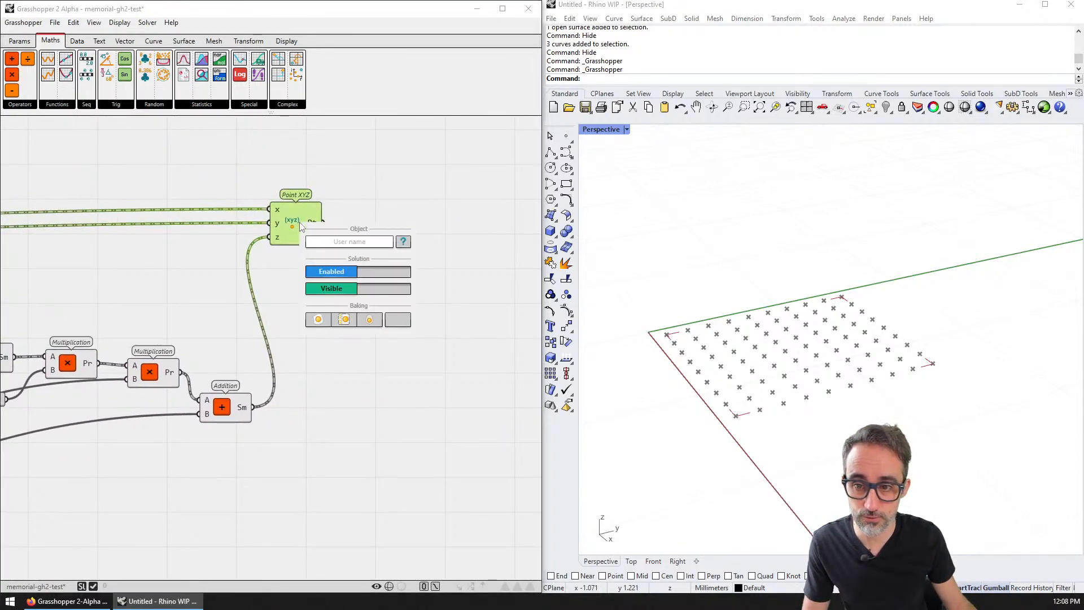
{"action": "left_click", "coordinate": [338, 288]}
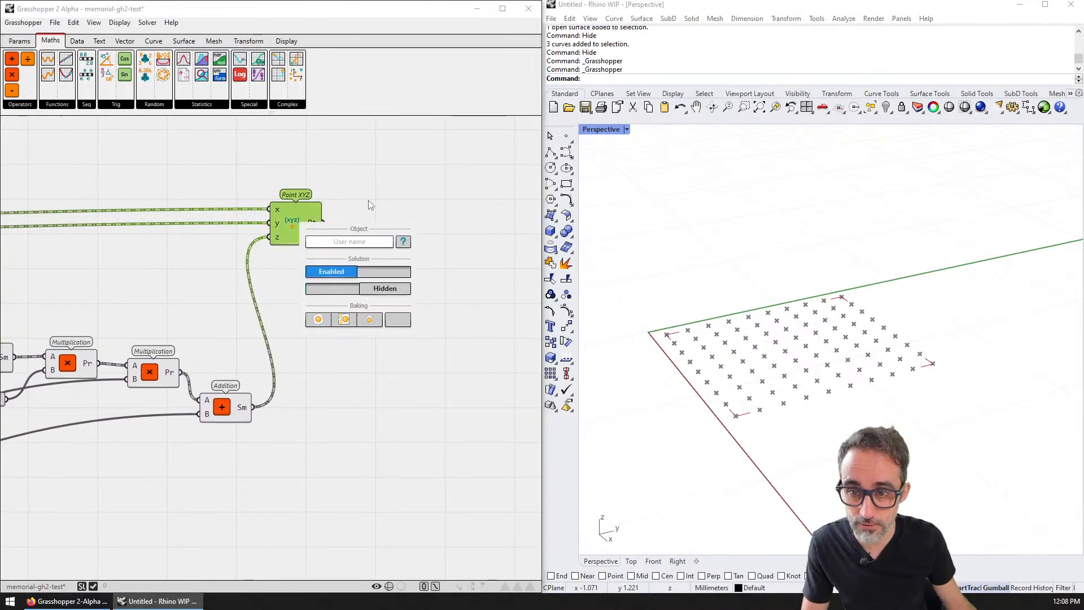
{"action": "left_click", "coordinate": [357, 296]}
{"action": "left_click", "coordinate": [347, 278]}
{"action": "left_click", "coordinate": [347, 279]}
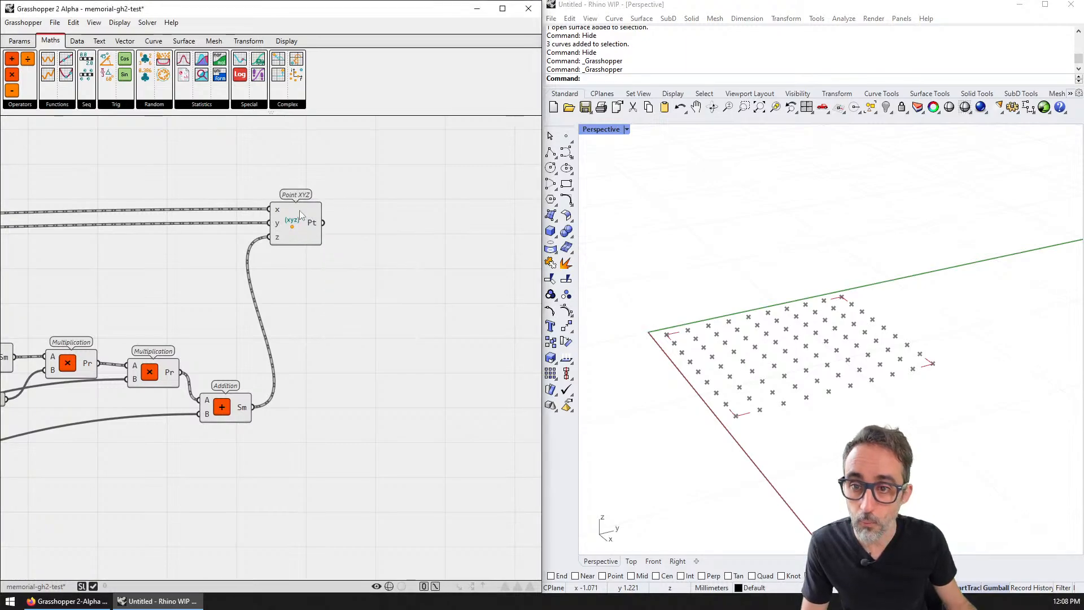
- Inspect the data in the Pt output of the Point XYZ component and the wires feeding its inputs
{"action": "right_click_drag", "start_coordinate": [257, 256], "coordinate": [334, 242]}
{"action": "scroll", "coordinate": [334, 242], "scroll_direction": "down", "scroll_amount": 2}
{"action": "right_click_drag", "start_coordinate": [44, 264], "coordinate": [171, 244]}
{"action": "left_click", "coordinate": [487, 200]}
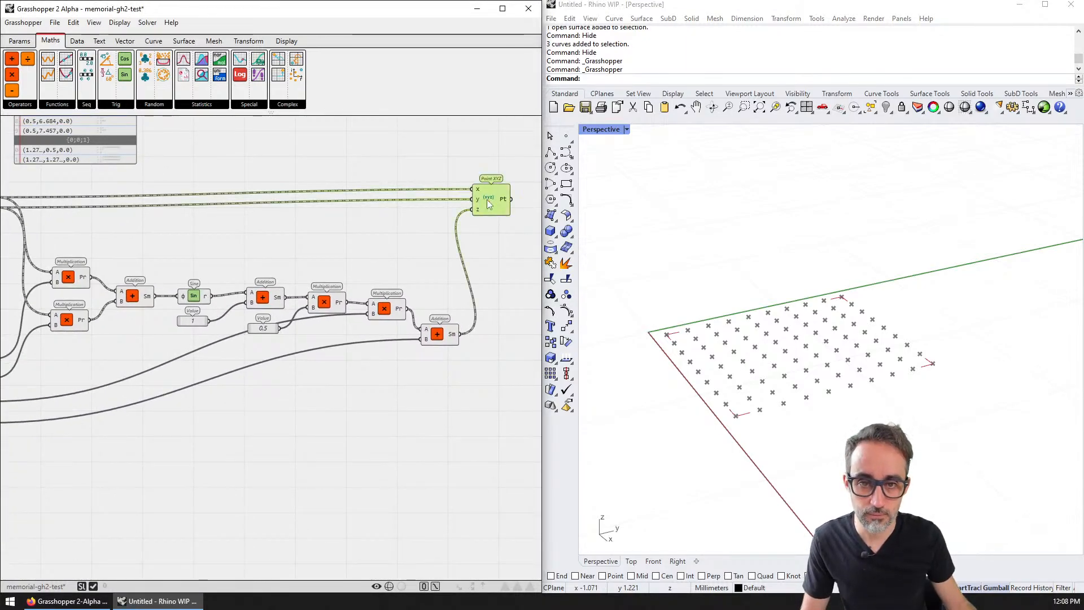
{"action": "mouse_move", "coordinate": [506, 200]}
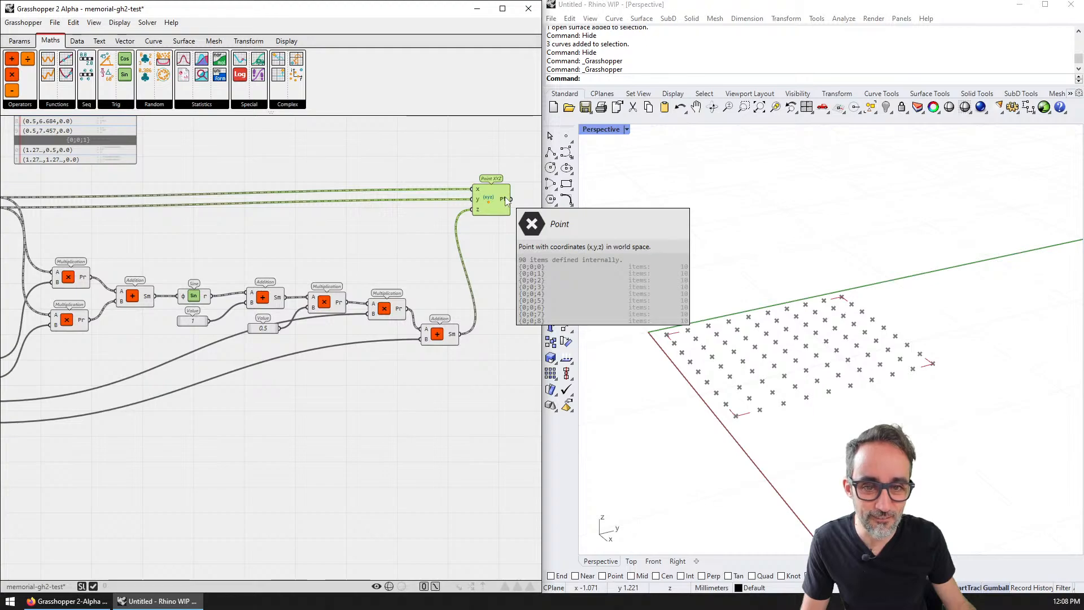
{"action": "right_click_drag", "start_coordinate": [443, 209], "coordinate": [230, 231]}
{"action": "double_click", "coordinate": [408, 212]}
{"action": "type", "text": "p"}
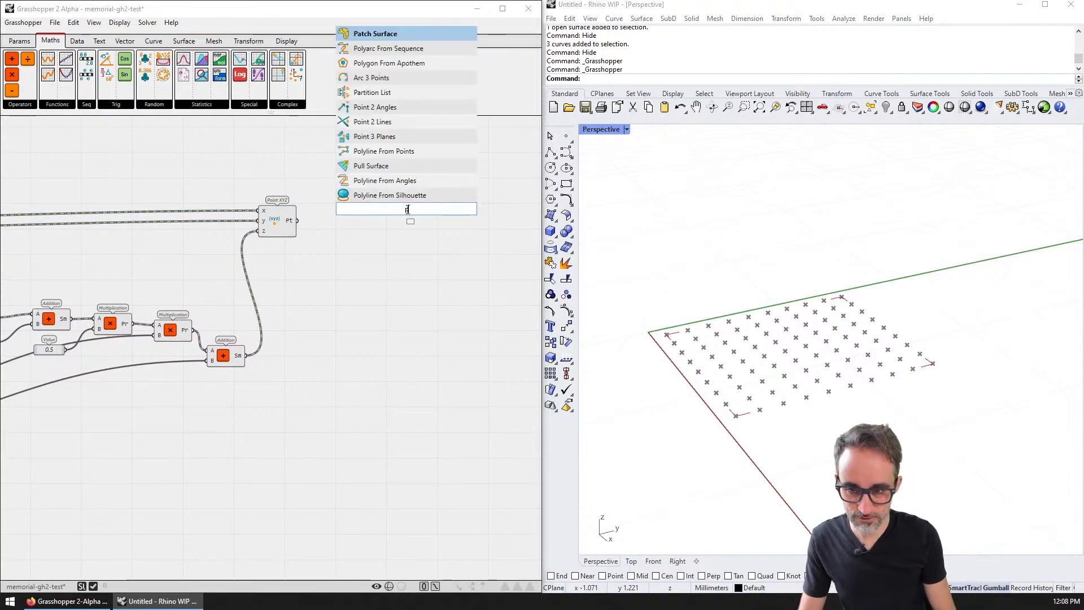
{"action": "type", "text": "lane"}
{"action": "key", "text": "Return"}
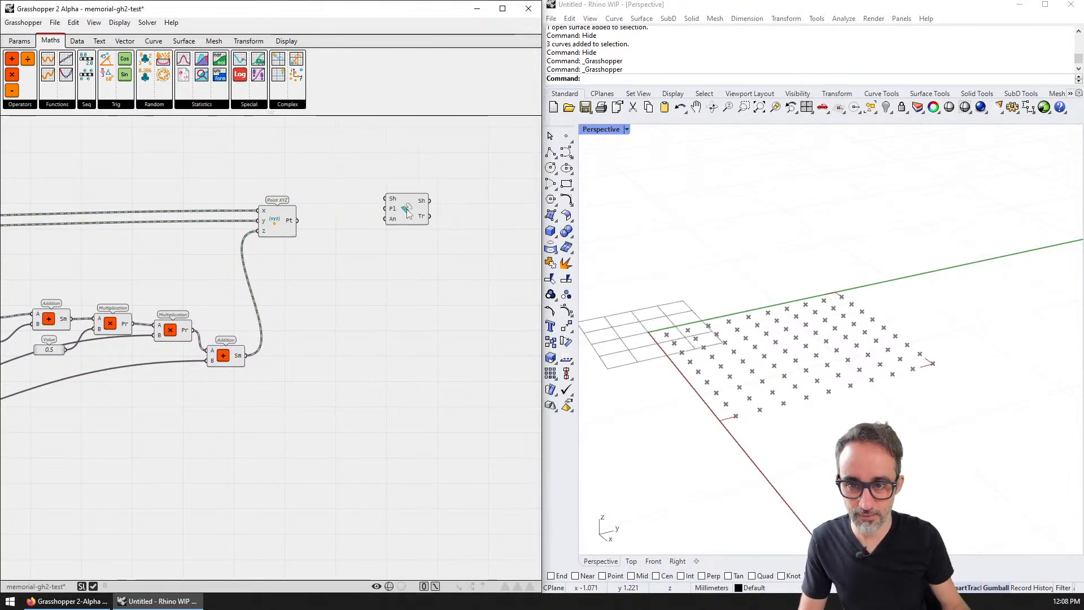
{"action": "left_click", "coordinate": [406, 209]}
{"action": "key", "text": "Delete"}
- Add a Panel beside the Point XYZ component and connect the Pt output to it to list the point coordinates
{"action": "double_click", "coordinate": [380, 210]}
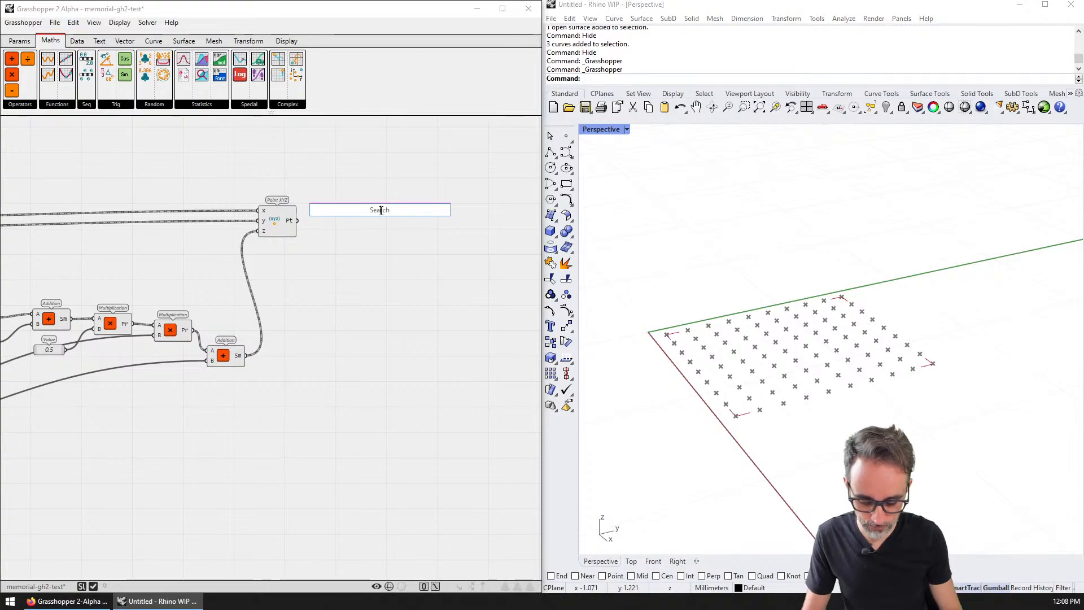
{"action": "type", "text": "pane"}
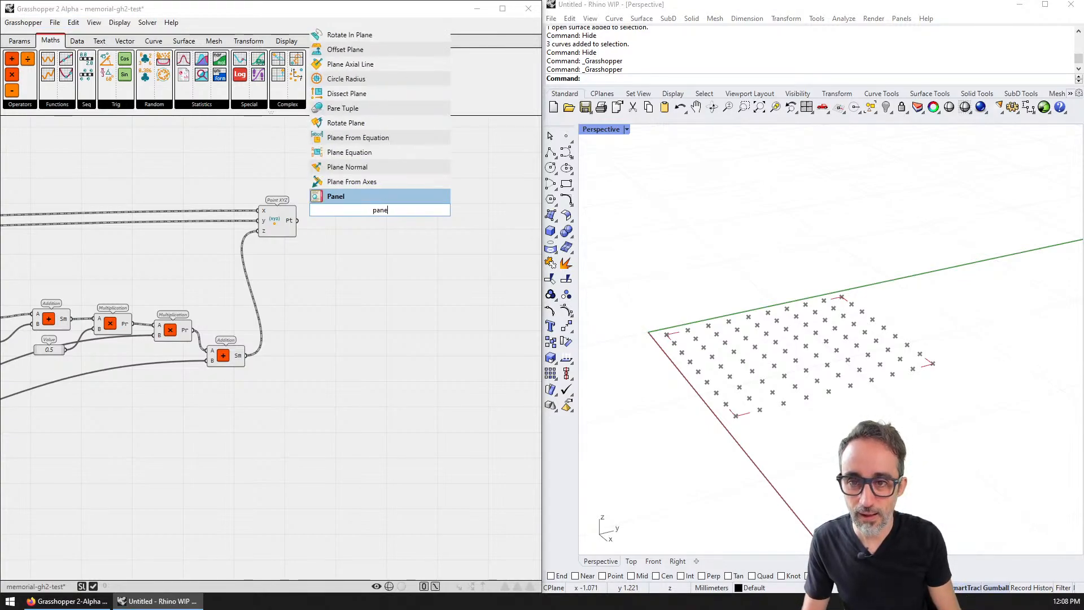
{"action": "key", "text": "Return"}
{"action": "scroll", "coordinate": [388, 210], "scroll_direction": "up", "scroll_amount": 2}
{"action": "left_click_drag", "start_coordinate": [278, 223], "coordinate": [304, 210]}
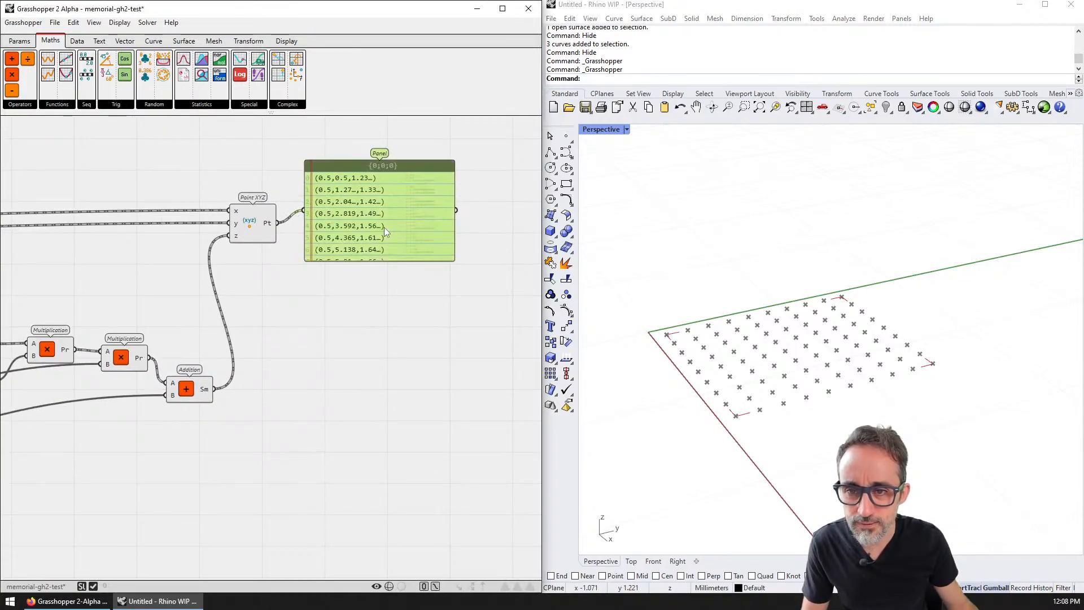
{"action": "left_click_drag", "start_coordinate": [385, 230], "coordinate": [389, 242]}
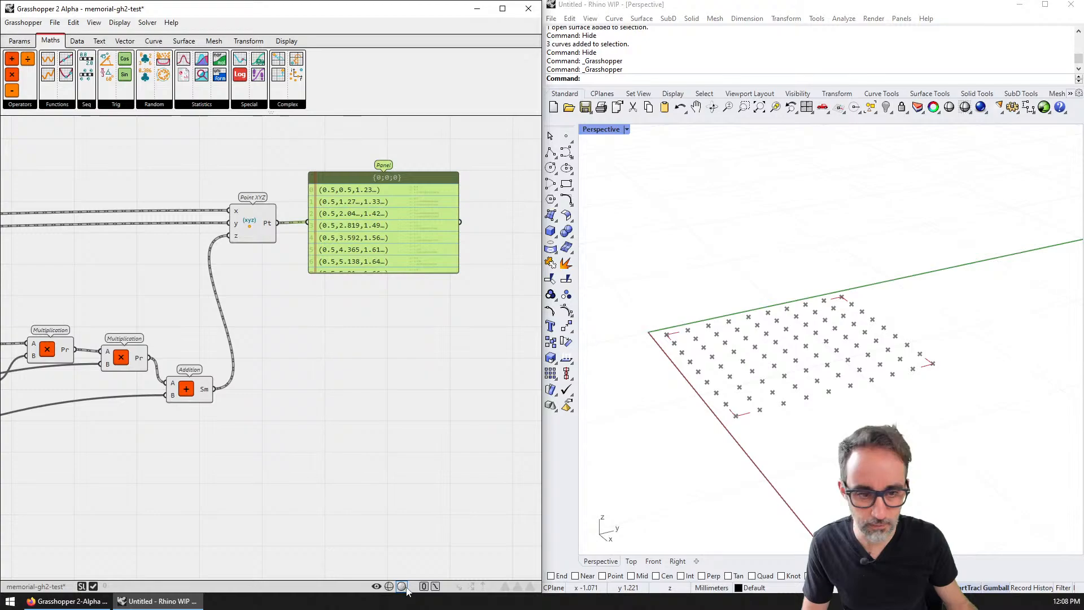
- Hide the Point XYZ preview once more and set it back to visible to retry displaying the points
{"action": "left_click", "coordinate": [374, 391]}
{"action": "left_click", "coordinate": [260, 232]}
{"action": "right_click_drag", "start_coordinate": [245, 300], "coordinate": [270, 282]}
{"action": "right_click", "coordinate": [269, 203]}
{"action": "left_click", "coordinate": [304, 272]}
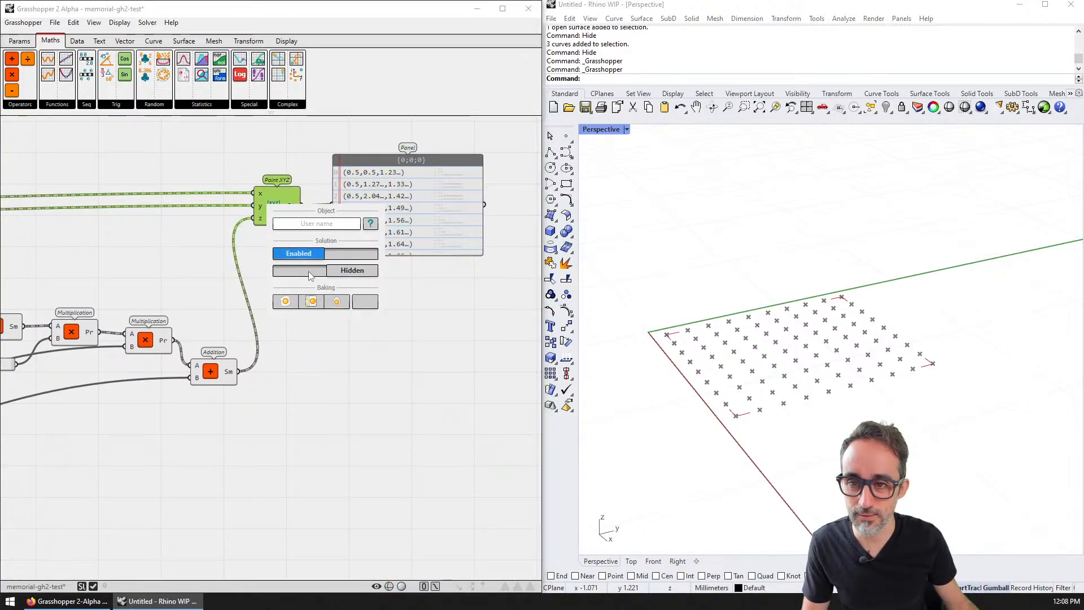
{"action": "left_click", "coordinate": [309, 271]}
{"action": "left_click", "coordinate": [377, 378]}
- Minimise the original Grasshopper window and orbit Rhino's Perspective view to inspect the grid points
{"action": "right_click", "coordinate": [753, 340]}
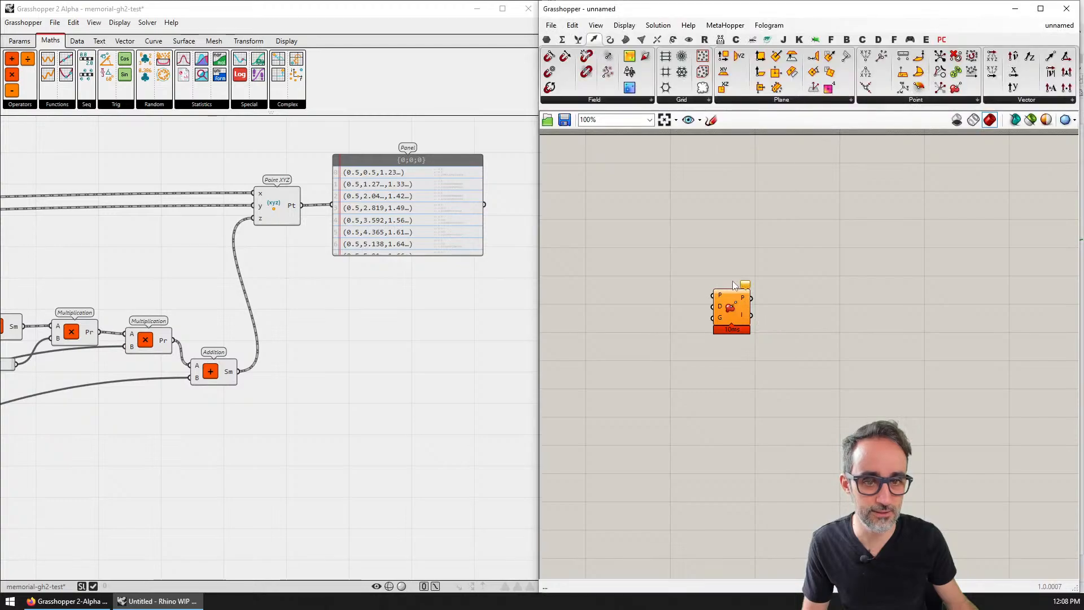
{"action": "left_click", "coordinate": [1015, 8]}
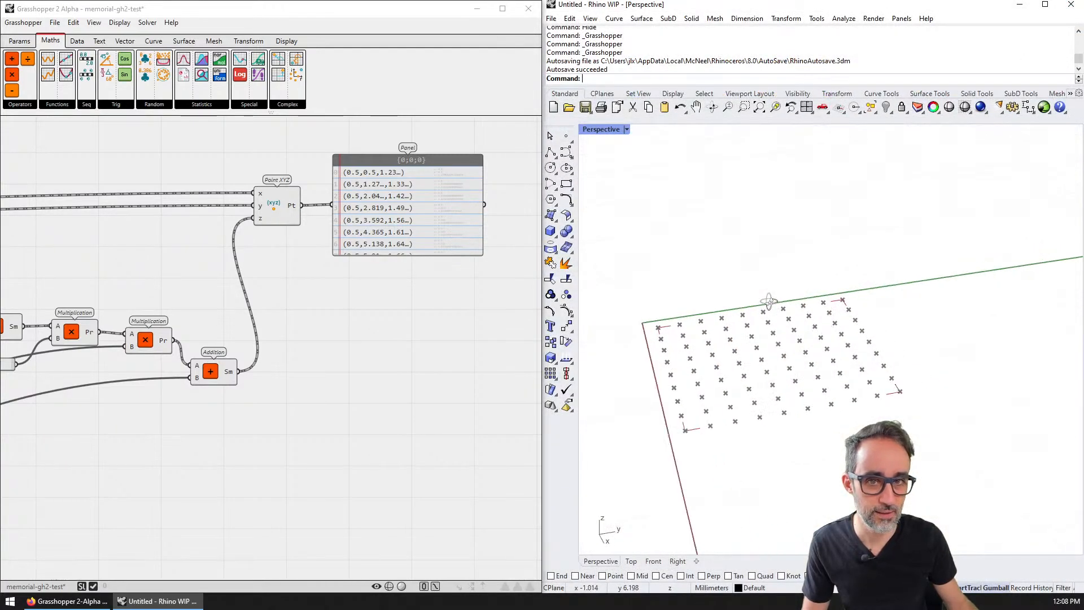
{"action": "right_click_drag", "start_coordinate": [734, 299], "coordinate": [735, 306]}
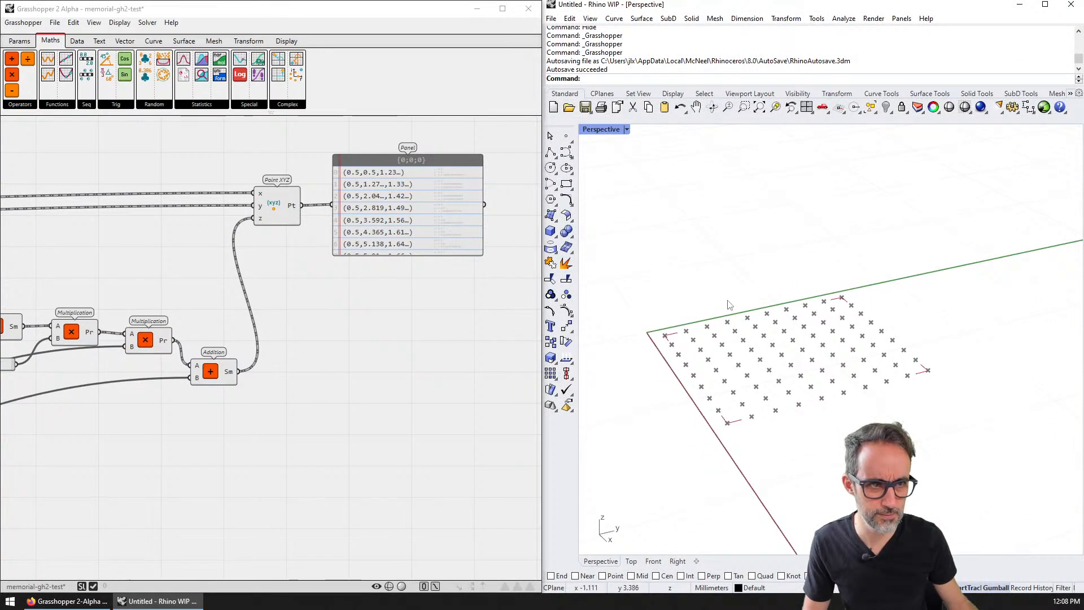
- Save the memorial-gh2-test definition and look over its complete component chain
{"action": "left_click", "coordinate": [418, 340]}
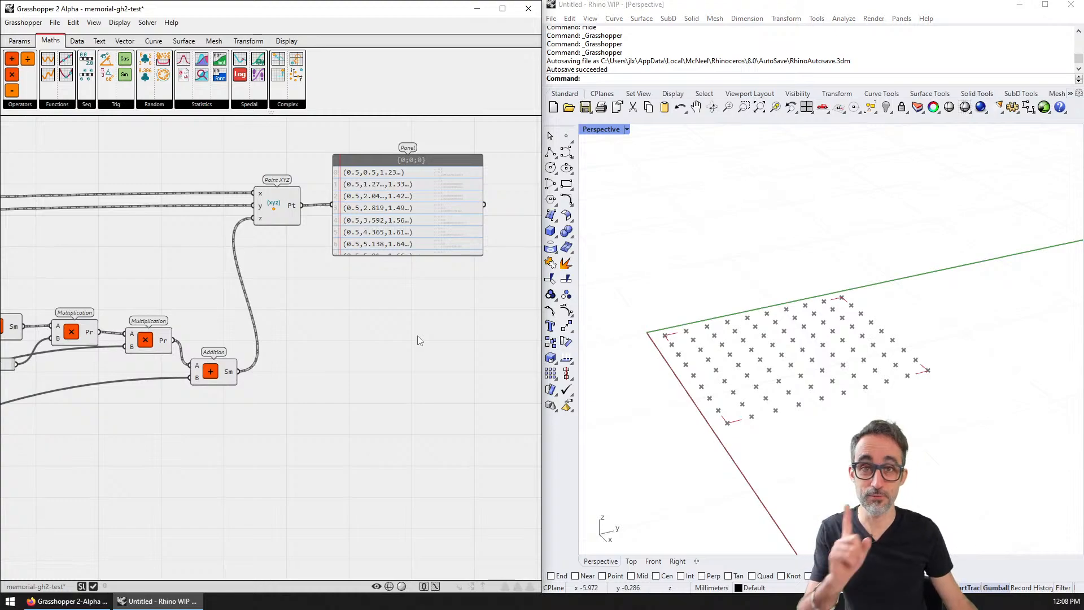
{"action": "scroll", "coordinate": [419, 333], "scroll_direction": "down", "scroll_amount": 3}
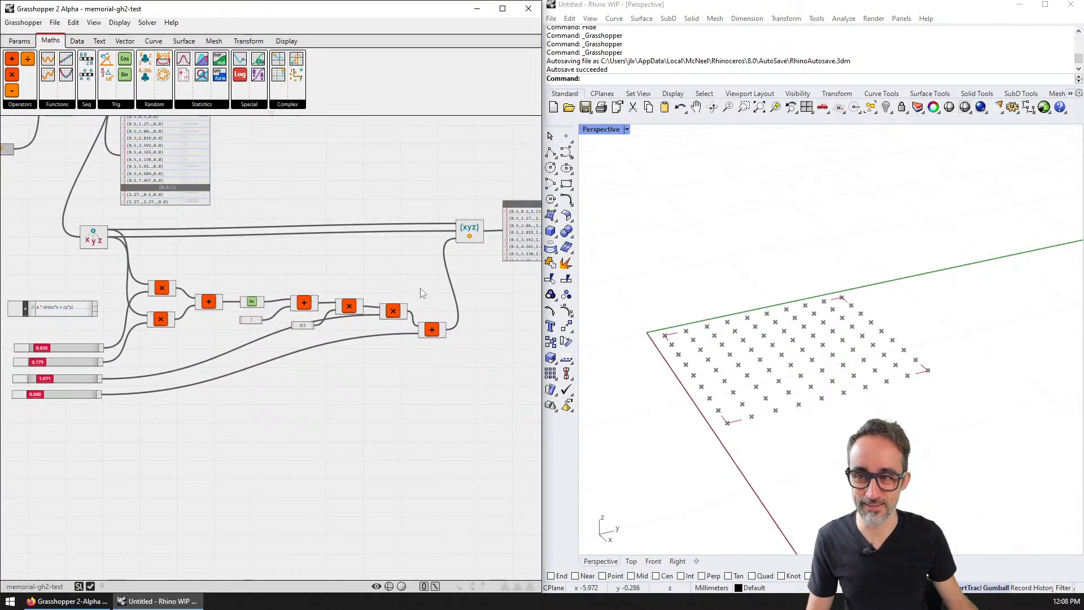
{"action": "scroll", "coordinate": [268, 338], "scroll_direction": "down", "scroll_amount": 2}
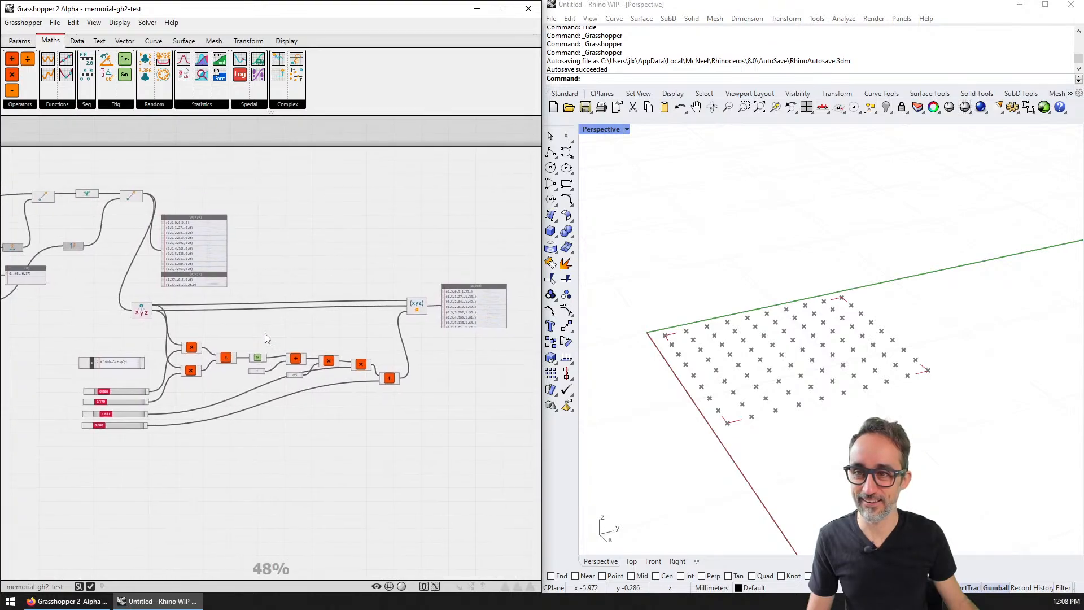
{"action": "scroll", "coordinate": [268, 338], "scroll_direction": "up", "scroll_amount": 4}
{"action": "scroll", "coordinate": [452, 55], "scroll_direction": "up", "scroll_amount": 2}
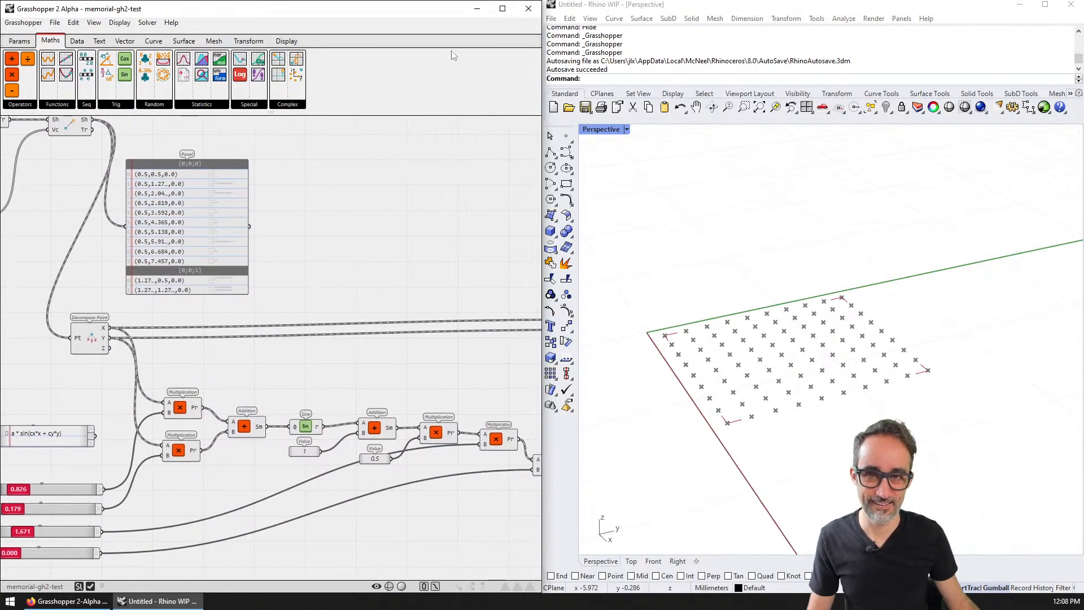
- Close Rhino without saving the Untitled model or the unnamed Grasshopper document
{"action": "left_click", "coordinate": [1071, 4]}
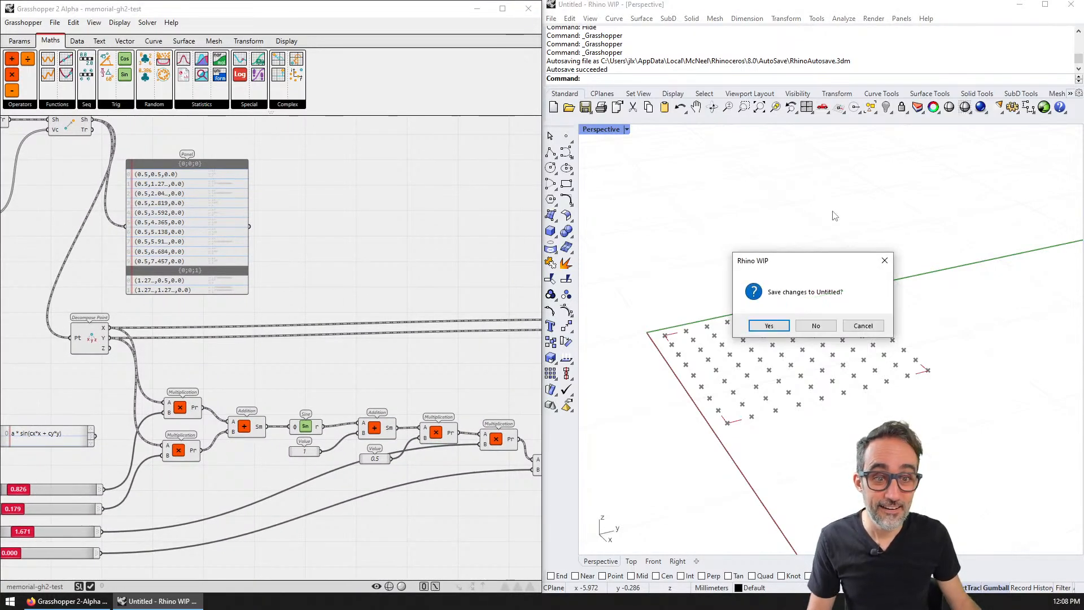
{"action": "left_click", "coordinate": [816, 326]}
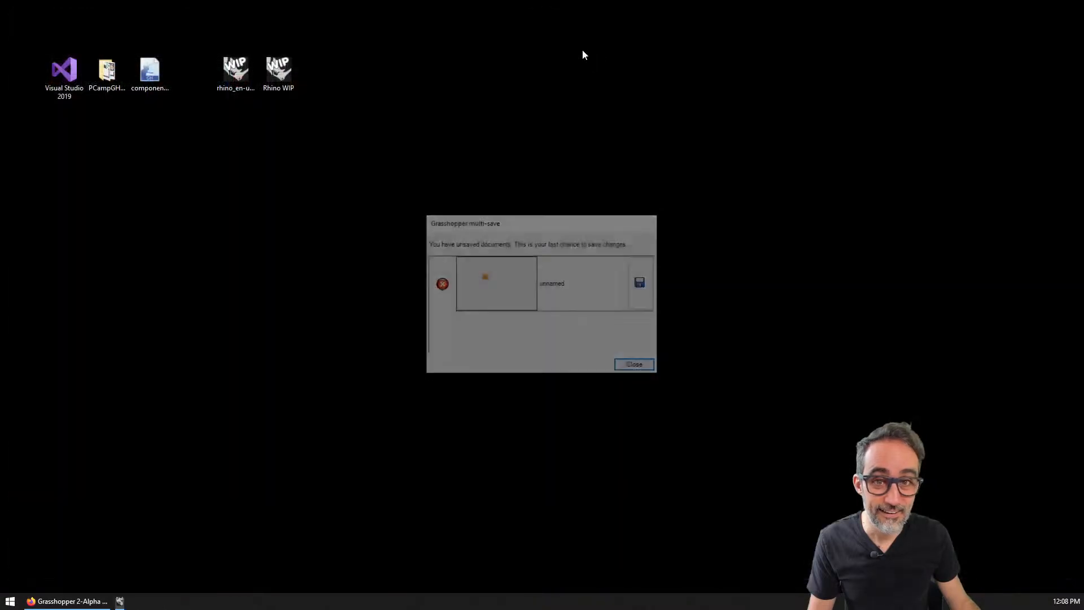
{"action": "left_click", "coordinate": [636, 366]}
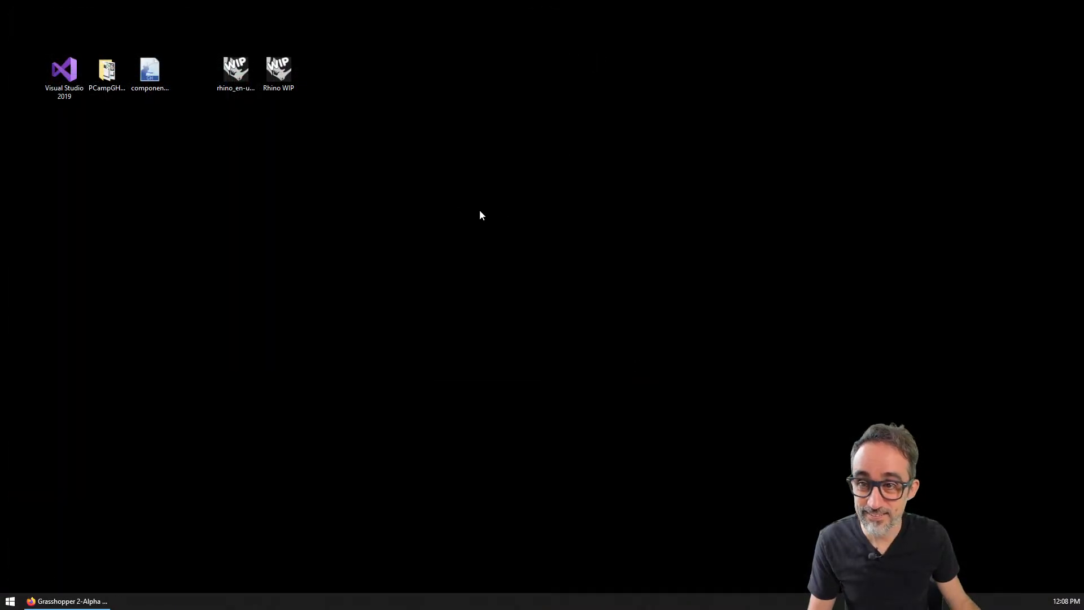
- Relaunch Rhino WIP and fit its window to the right half of the screen
{"action": "double_click", "coordinate": [297, 76]}
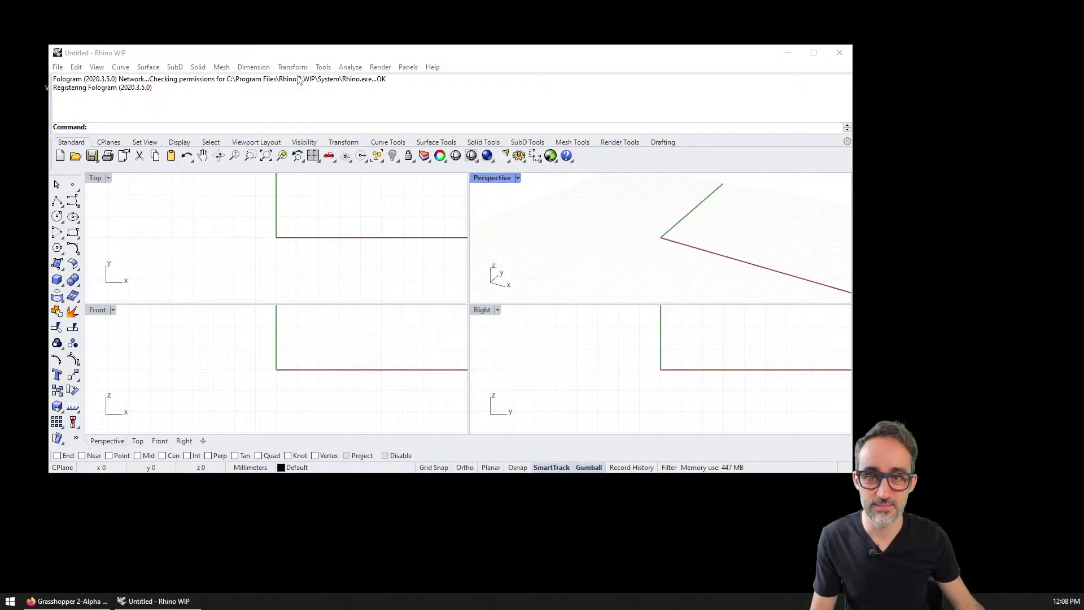
{"action": "left_click", "coordinate": [648, 242]}
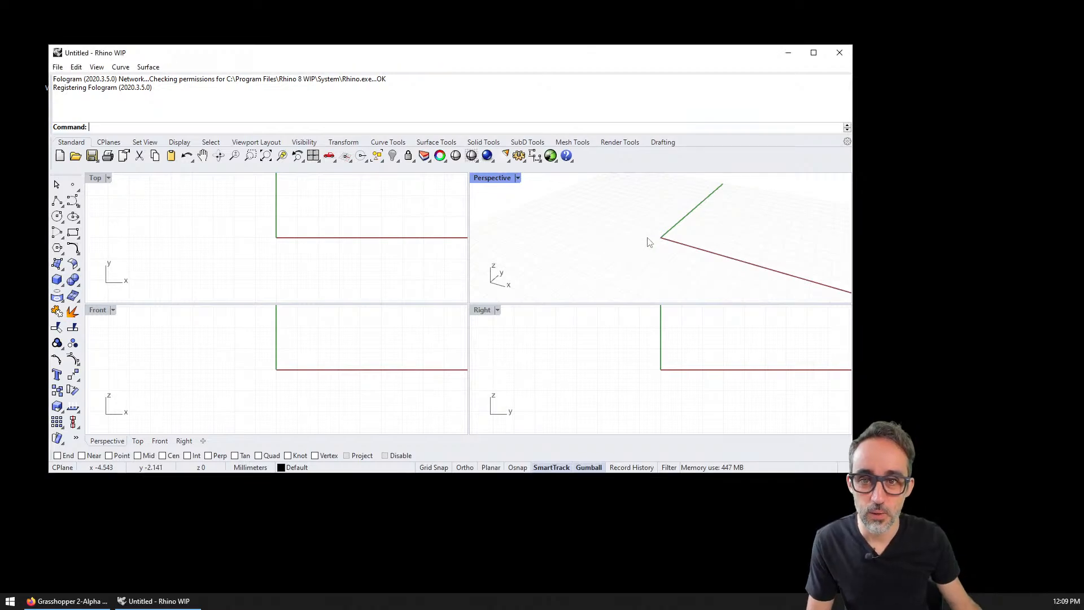
{"action": "key", "text": "super+Right"}
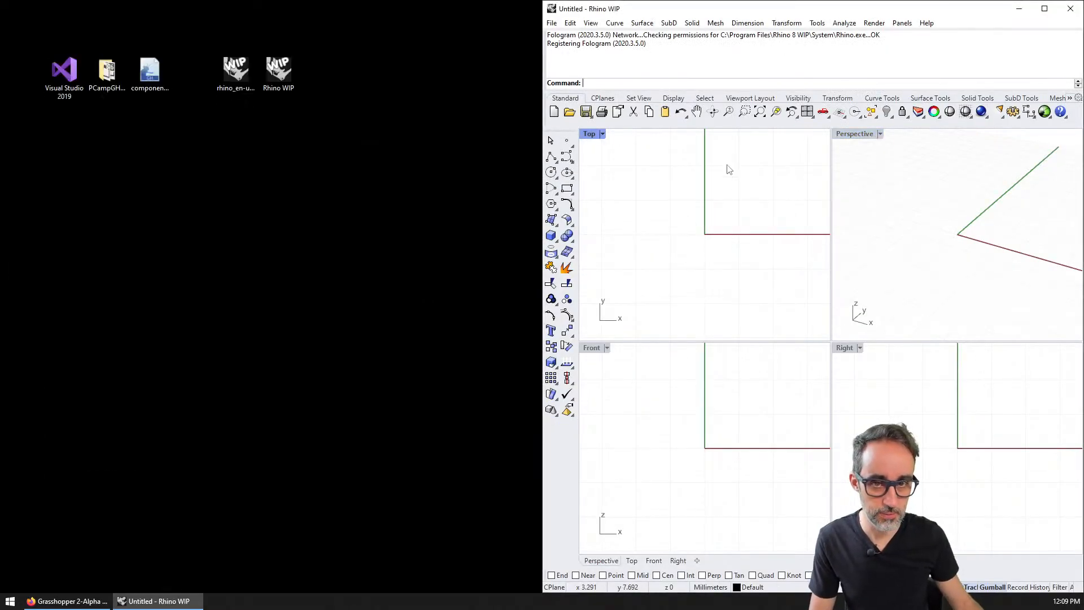
- Try to start Grasshopper 2 with the command _Gh2
{"action": "type", "text": "_Gh"}
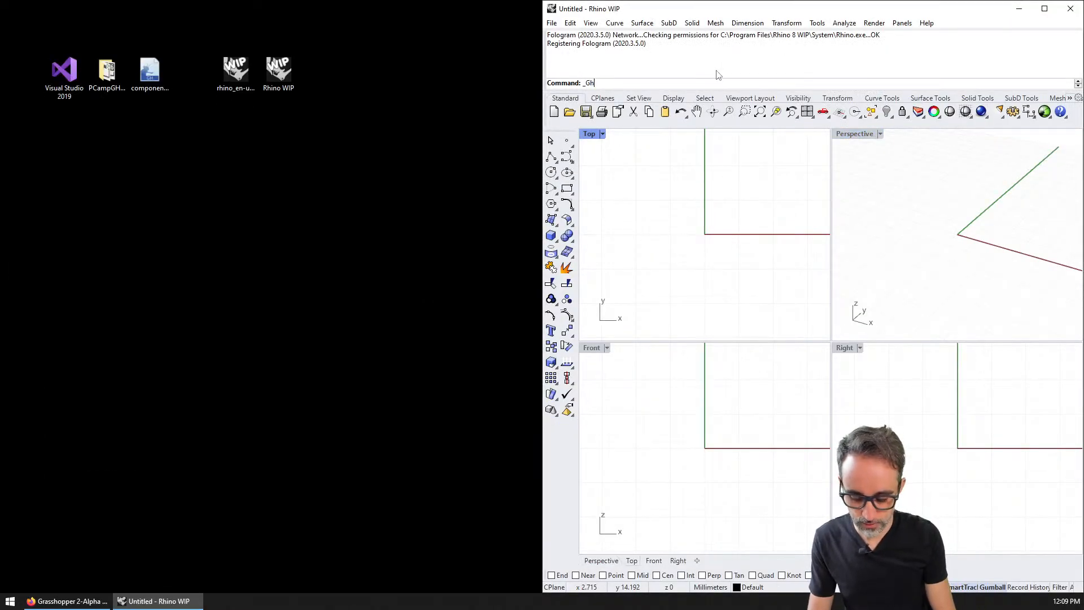
{"action": "type", "text": "2"}
{"action": "key", "text": "Return"}
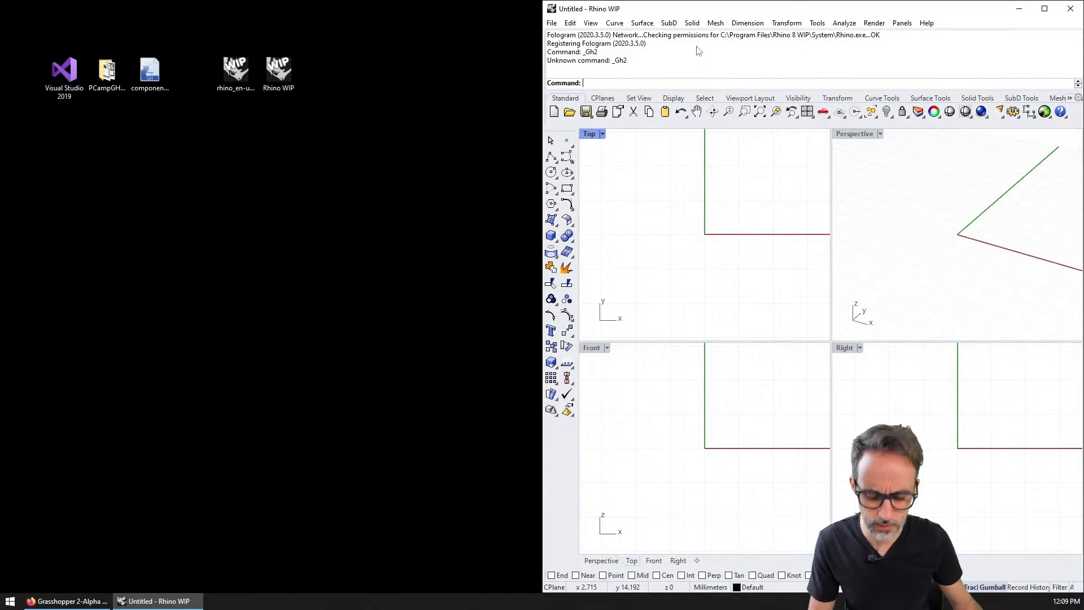
- Start Grasshopper 2 with the command _G2
{"action": "key", "text": "BackSpace"}
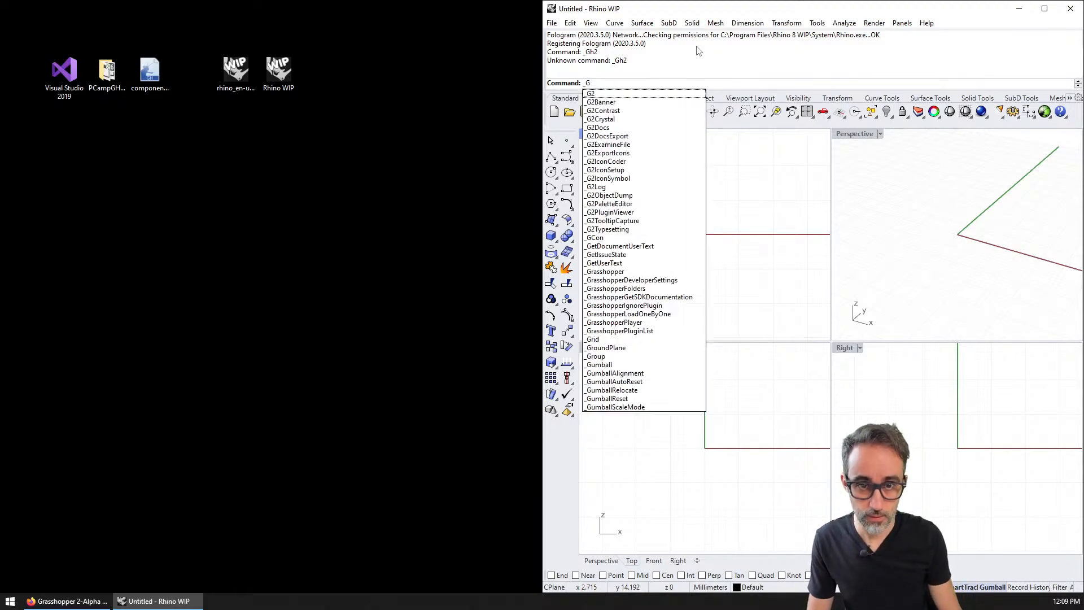
{"action": "type", "text": "2"}
{"action": "key", "text": "Return"}
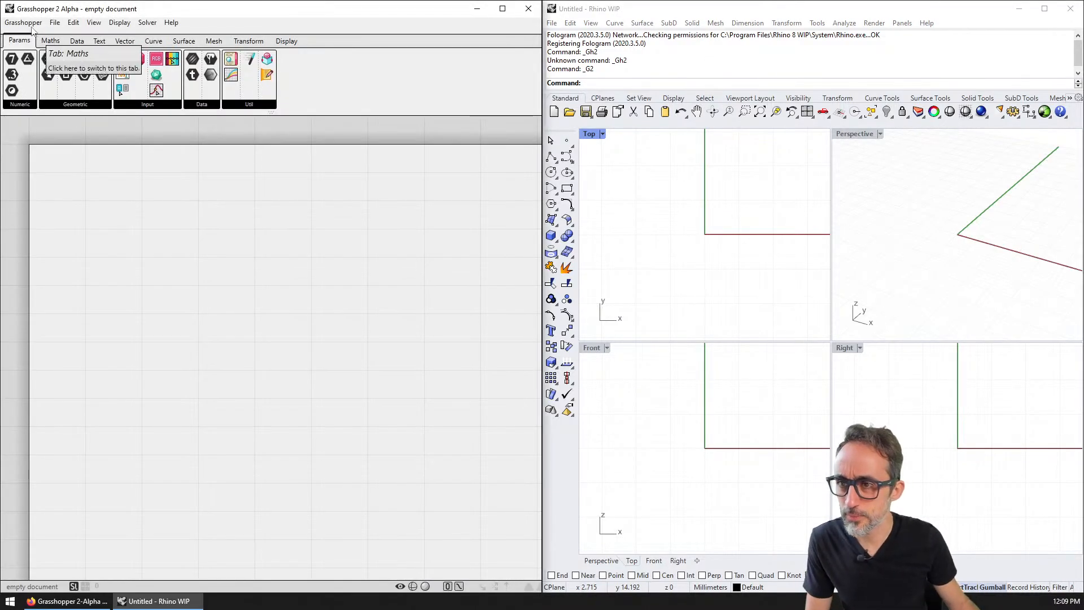
- Reopen the memorial-gh2-test definition from the recently used files
{"action": "left_click", "coordinate": [24, 23]}
{"action": "mouse_move", "coordinate": [54, 23]}
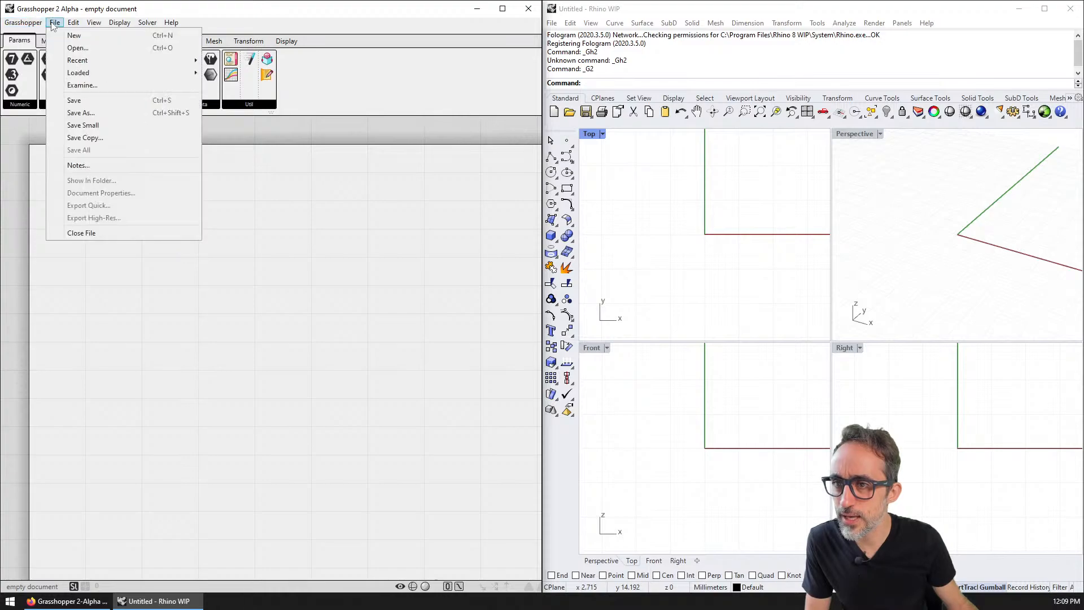
{"action": "mouse_move", "coordinate": [79, 61]}
{"action": "left_click", "coordinate": [264, 76]}
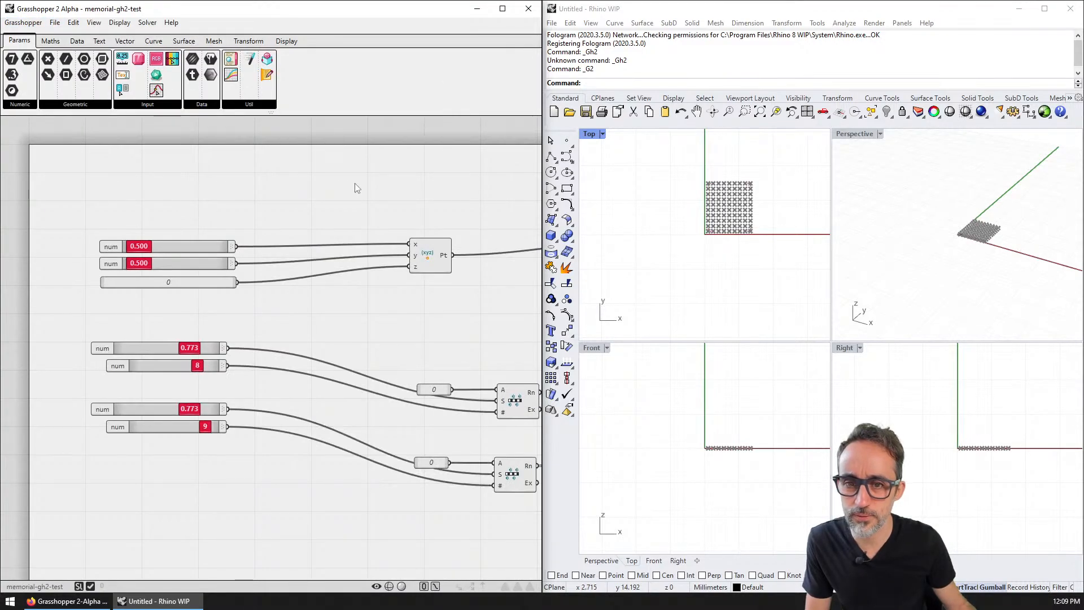
- Maximize the Perspective viewport and zoom in on the grid of points
{"action": "right_click_drag", "start_coordinate": [882, 212], "coordinate": [864, 212]}
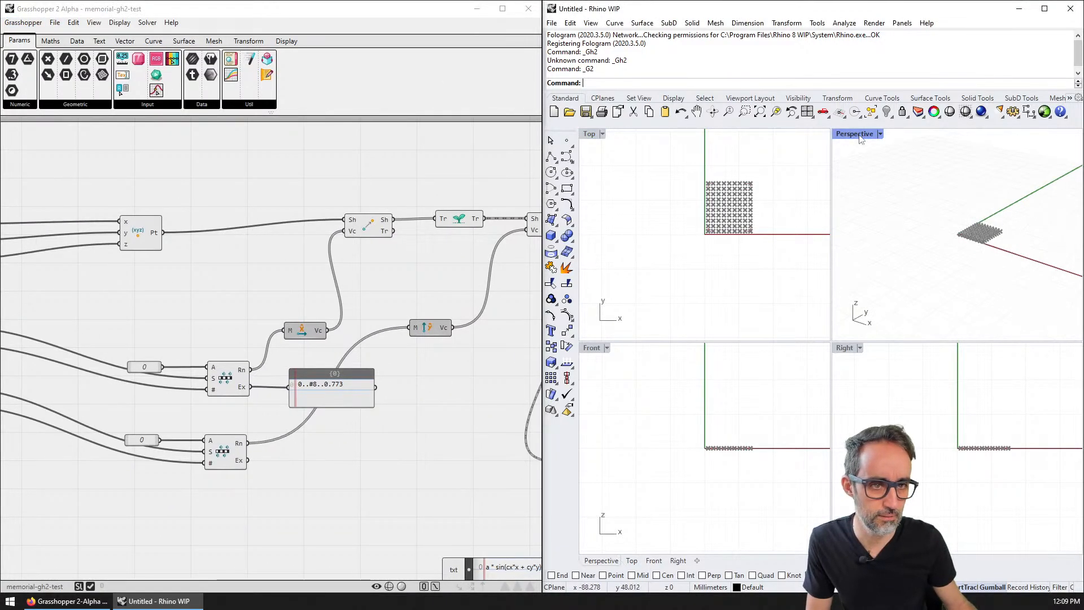
{"action": "double_click", "coordinate": [855, 133]}
{"action": "scroll", "coordinate": [847, 316], "scroll_direction": "up", "scroll_amount": 5}
{"action": "right_click_drag", "start_coordinate": [905, 246], "coordinate": [65, 276]}
- Examine the Point XYZ component at the end of the chain and its output values
{"action": "right_click_drag", "start_coordinate": [340, 308], "coordinate": [245, 208]}
{"action": "scroll", "coordinate": [244, 212], "scroll_direction": "down", "scroll_amount": 2}
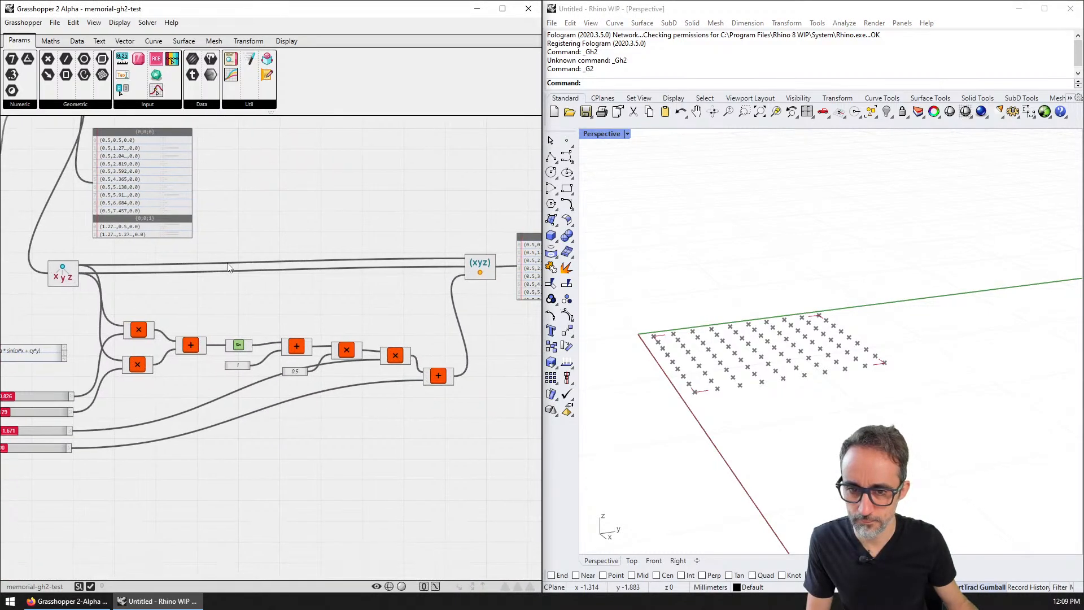
{"action": "scroll", "coordinate": [361, 265], "scroll_direction": "up", "scroll_amount": 3}
{"action": "left_click", "coordinate": [331, 270]}
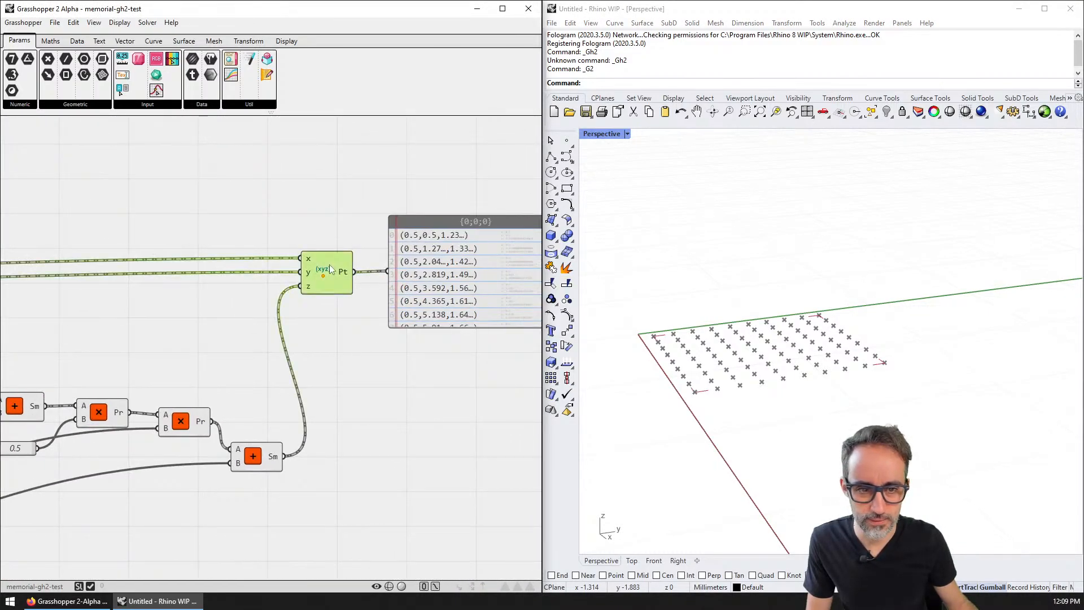
{"action": "left_click", "coordinate": [333, 217]}
- Test the raised points by wiring Point XYZ's output into a new Sphere From Radius component, and delete that component
{"action": "left_click", "coordinate": [153, 41]}
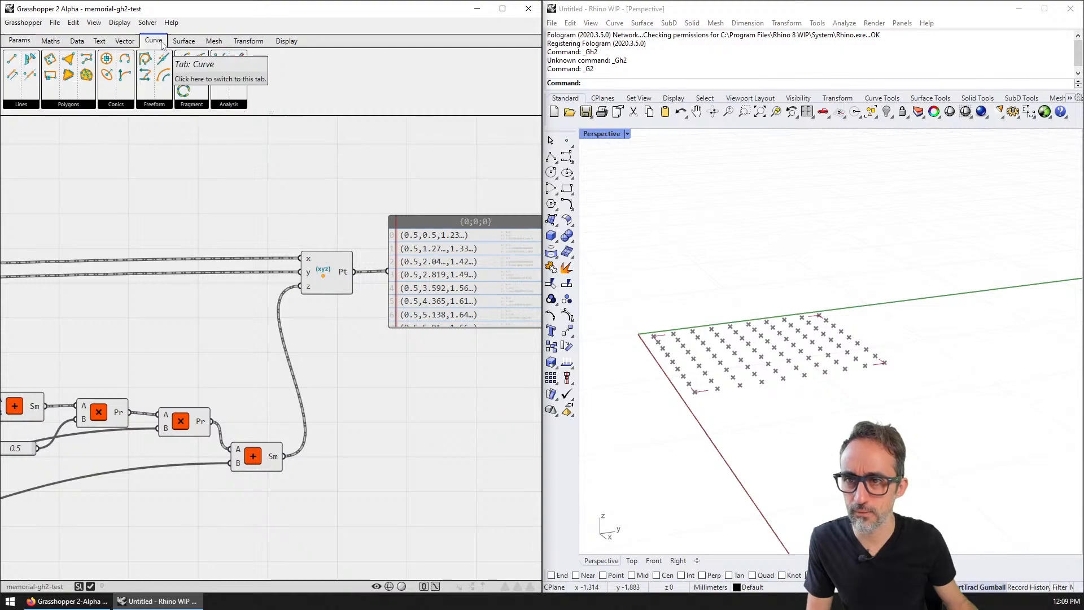
{"action": "left_click", "coordinate": [183, 40]}
{"action": "left_click", "coordinate": [38, 105]}
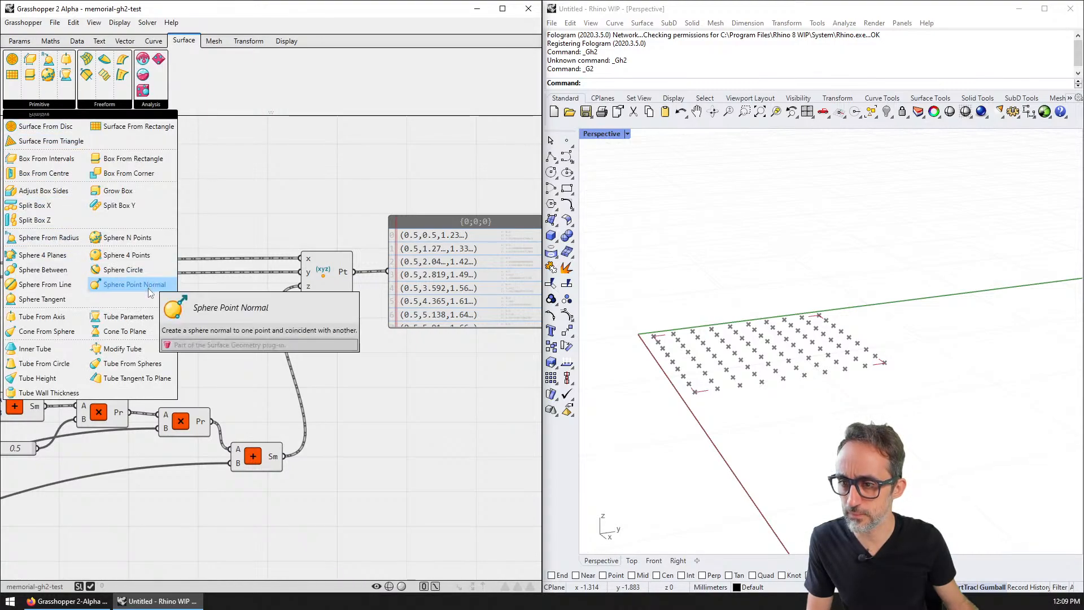
{"action": "left_click", "coordinate": [72, 247]}
{"action": "left_click", "coordinate": [354, 188]}
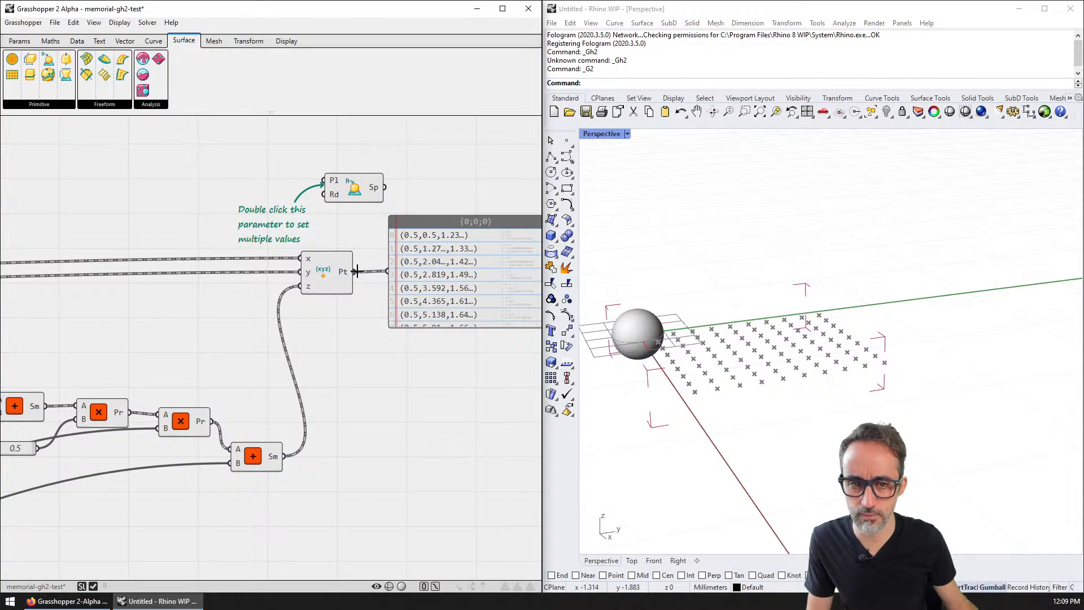
{"action": "left_click_drag", "start_coordinate": [355, 271], "coordinate": [323, 180]}
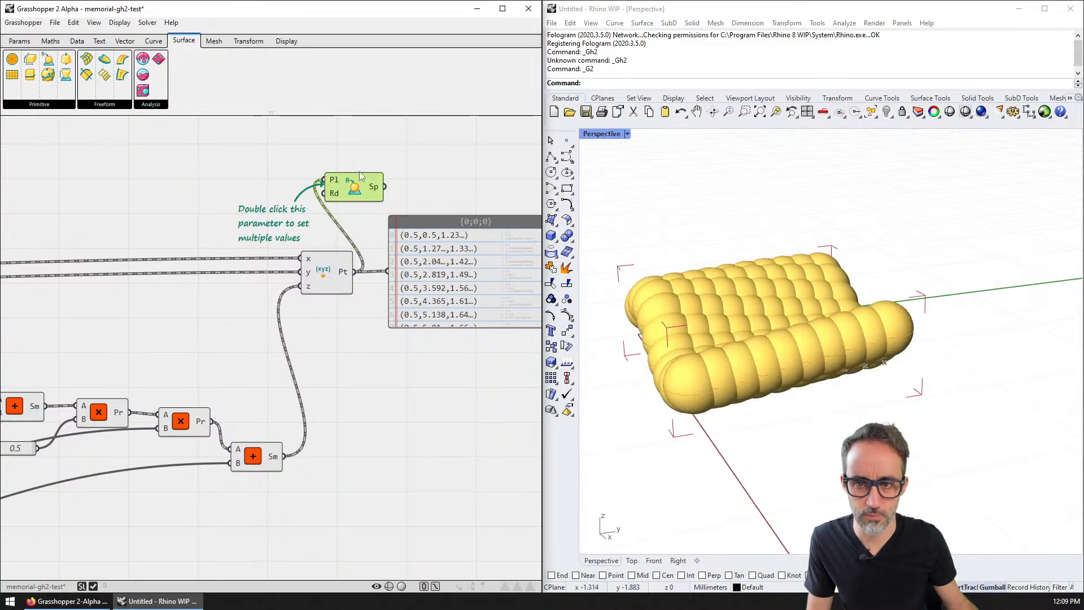
{"action": "key", "text": "Delete"}
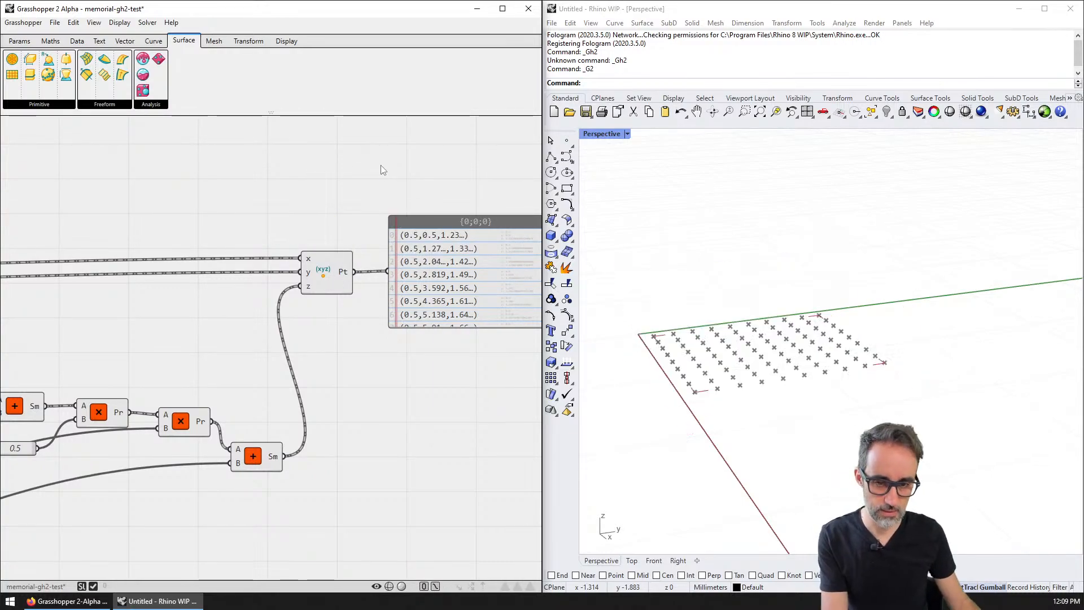
- Set the fX slider to 1.016 and the min H slider to 1.269
{"action": "left_click", "coordinate": [338, 279]}
{"action": "right_click_drag", "start_coordinate": [247, 355], "coordinate": [529, 301]}
{"action": "scroll", "coordinate": [528, 301], "scroll_direction": "down", "scroll_amount": 4}
{"action": "right_click_drag", "start_coordinate": [220, 295], "coordinate": [395, 274]}
{"action": "scroll", "coordinate": [254, 387], "scroll_direction": "up", "scroll_amount": 2}
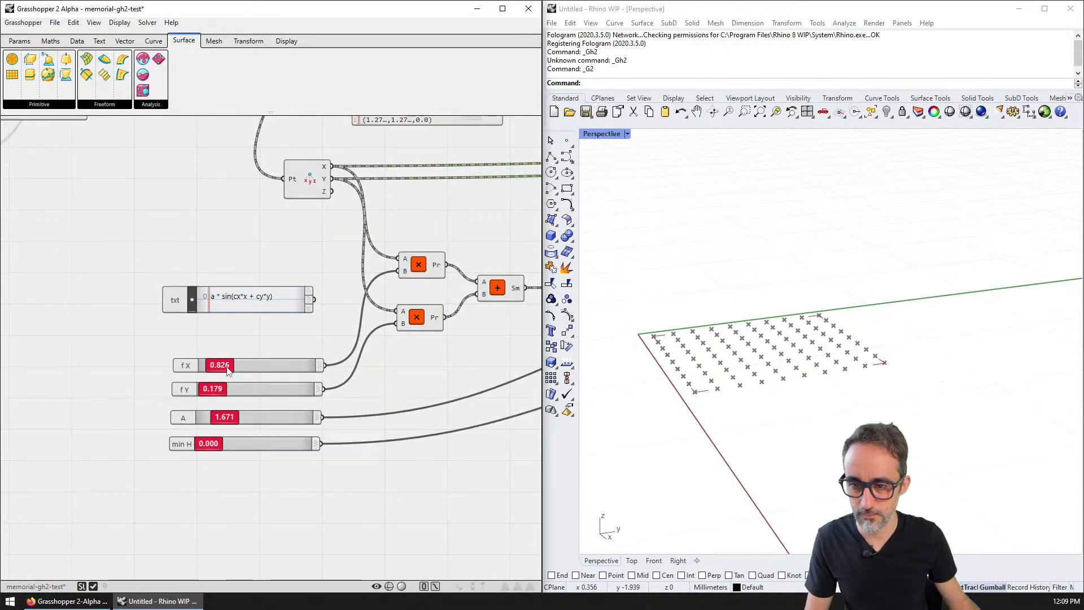
{"action": "left_click_drag", "start_coordinate": [219, 365], "coordinate": [225, 449]}
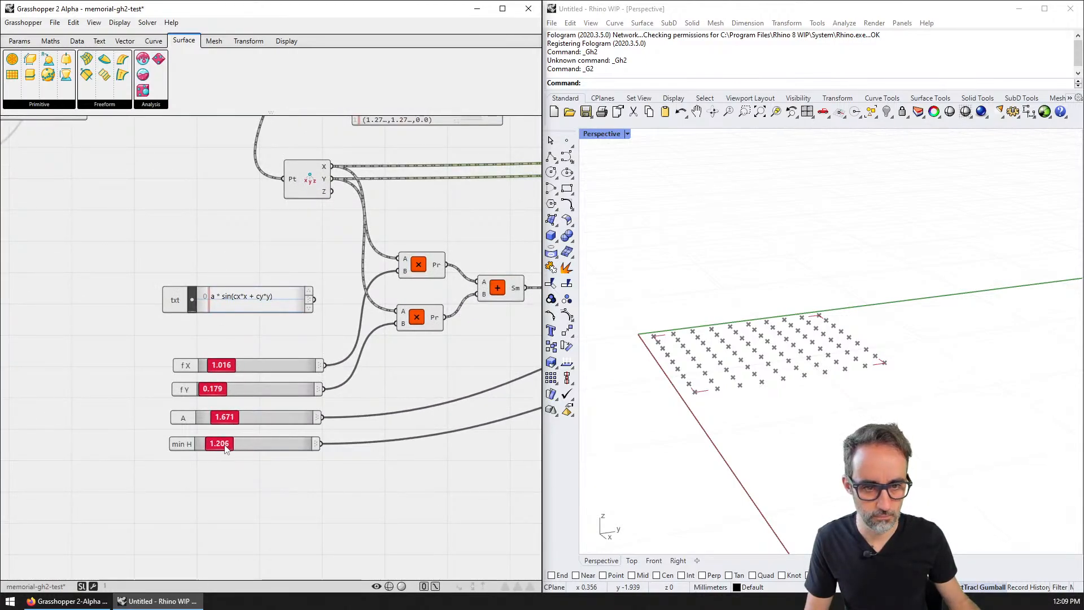
- Move the panel listing the resulting points below the Point XYZ component's output to free the space beside it
{"action": "right_click_drag", "start_coordinate": [282, 266], "coordinate": [171, 275]}
{"action": "scroll", "coordinate": [171, 275], "scroll_direction": "down", "scroll_amount": 5}
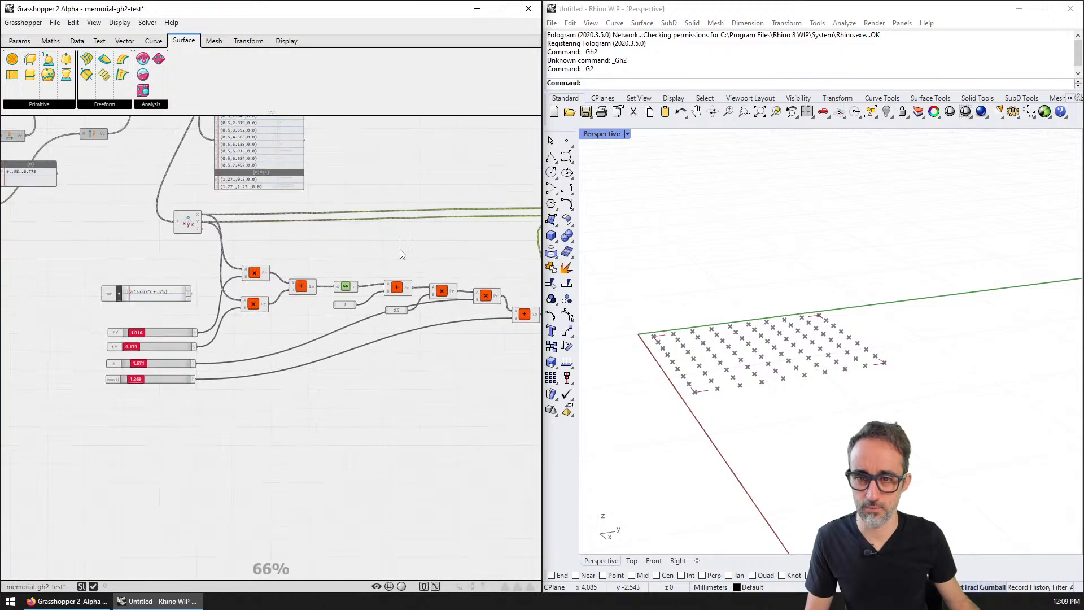
{"action": "right_click_drag", "start_coordinate": [414, 244], "coordinate": [316, 245]}
{"action": "right_click_drag", "start_coordinate": [523, 221], "coordinate": [405, 223]}
{"action": "scroll", "coordinate": [405, 224], "scroll_direction": "up", "scroll_amount": 3}
{"action": "left_click_drag", "start_coordinate": [407, 227], "coordinate": [425, 304]}
{"action": "scroll", "coordinate": [357, 259], "scroll_direction": "up", "scroll_amount": 4}
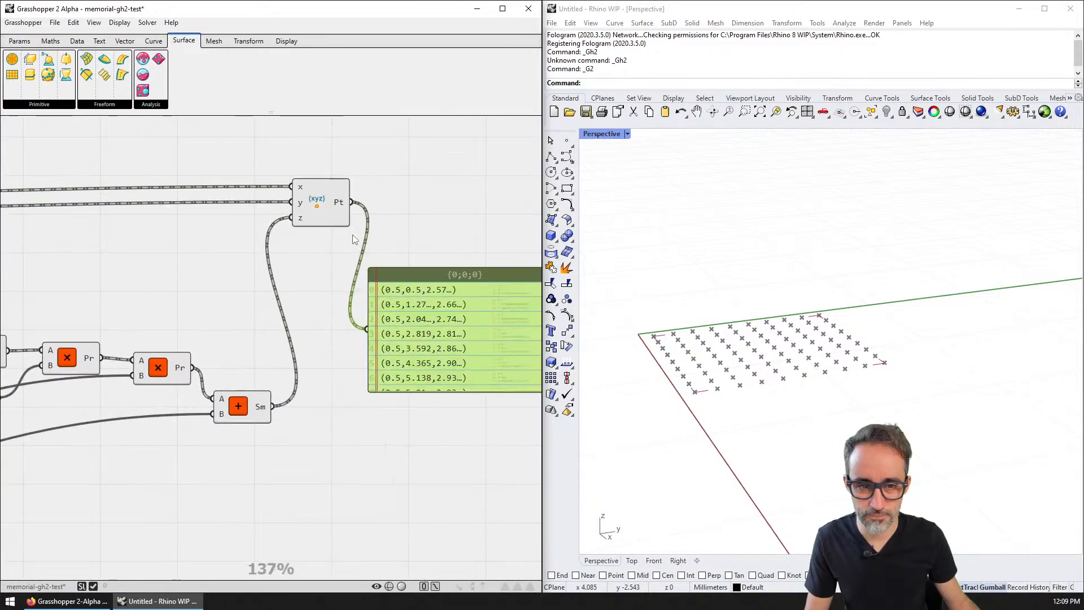
- Try displaying the result with a Point parameter wired to Point XYZ's output, and delete that parameter
{"action": "left_click", "coordinate": [327, 203]}
{"action": "double_click", "coordinate": [426, 182]}
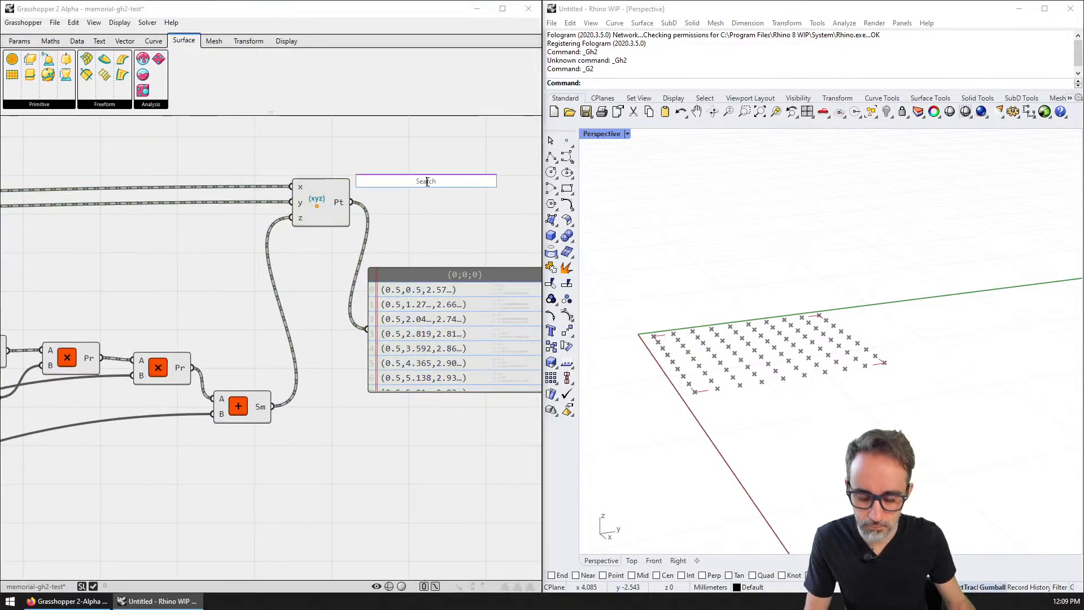
{"action": "type", "text": "point"}
{"action": "key", "text": "Return"}
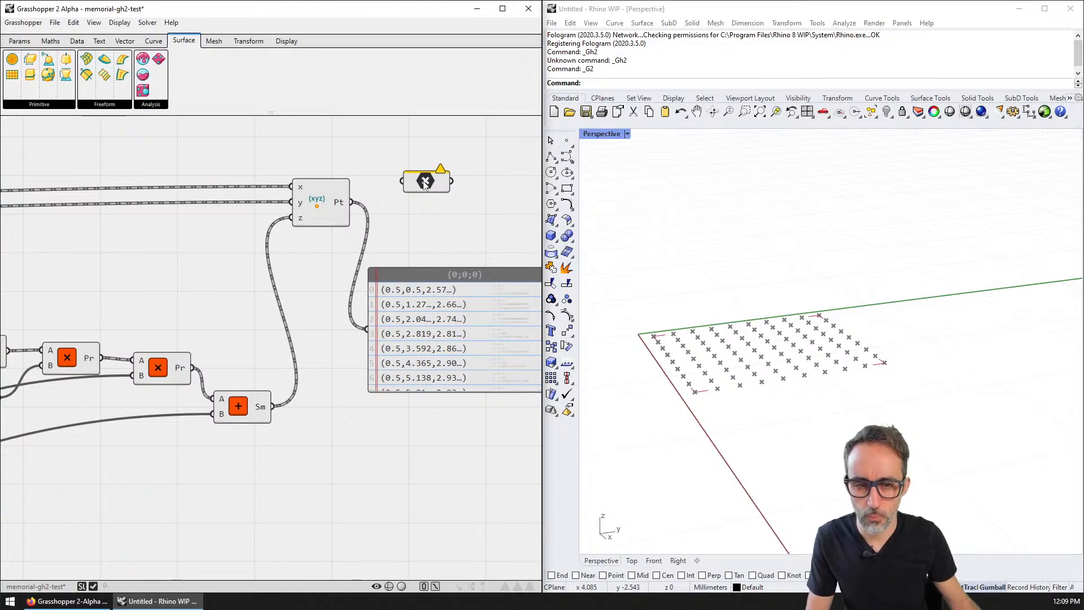
{"action": "left_click_drag", "start_coordinate": [351, 202], "coordinate": [404, 181]}
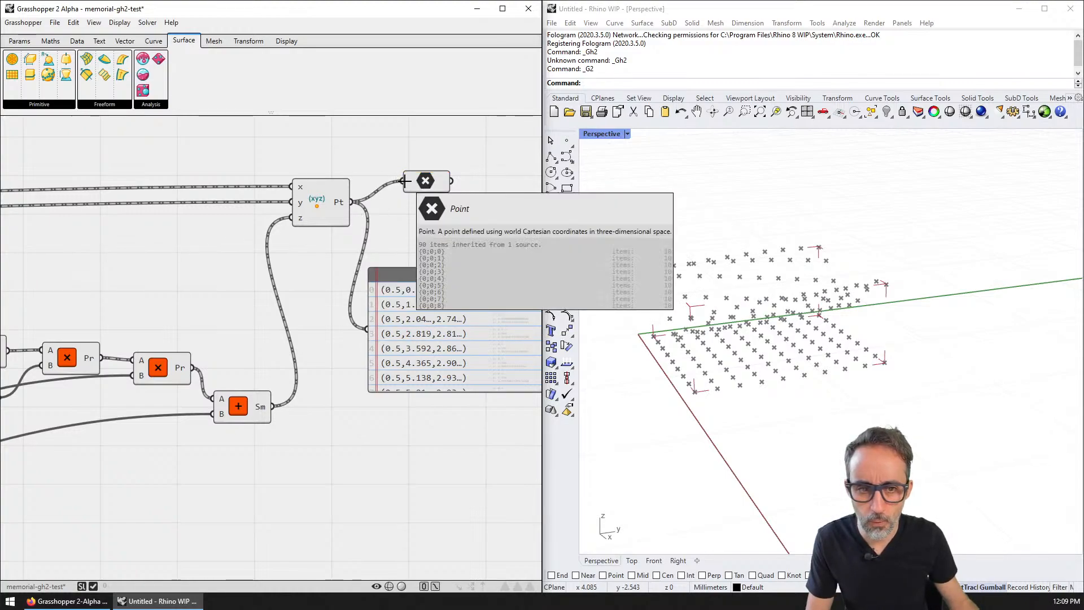
{"action": "left_click", "coordinate": [315, 197]}
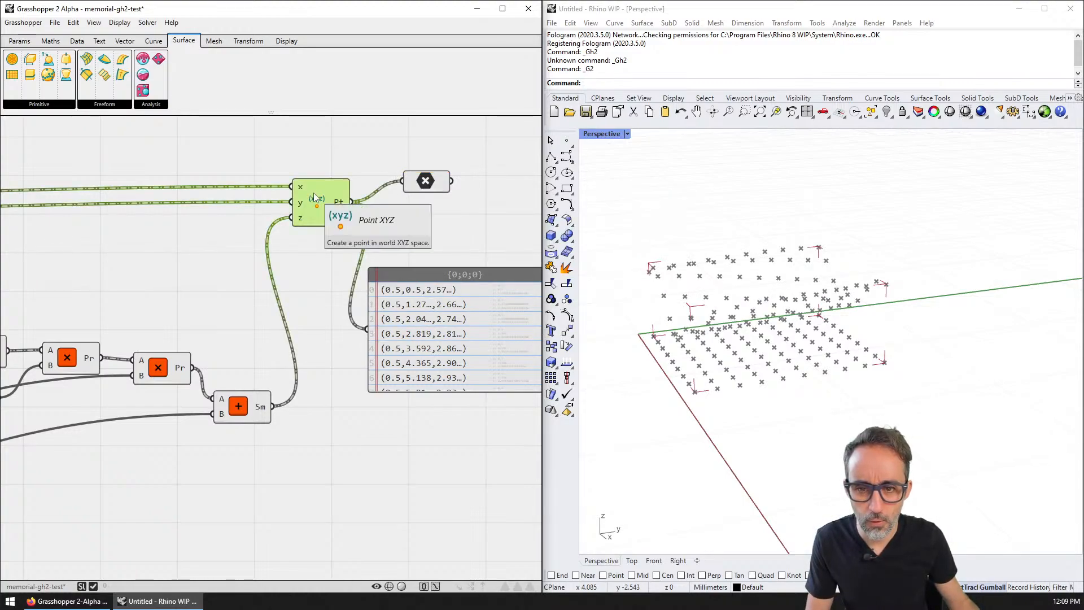
{"action": "left_click_drag", "start_coordinate": [453, 153], "coordinate": [433, 200]}
{"action": "key", "text": "Delete"}
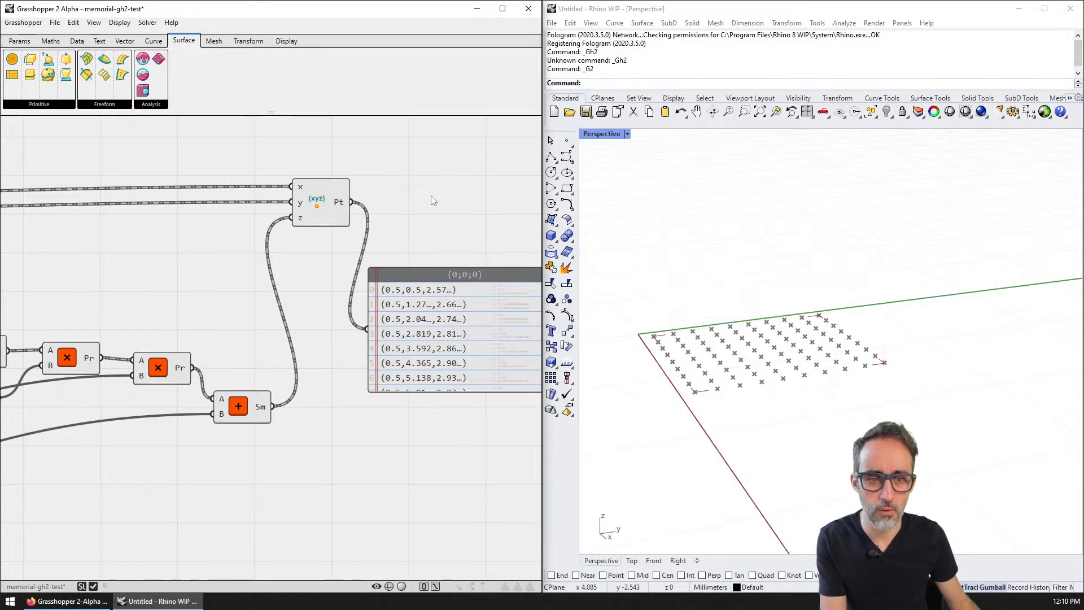
- Try toggling the display setting of the final Point XYZ component
{"action": "scroll", "coordinate": [333, 216], "scroll_direction": "down", "scroll_amount": 4}
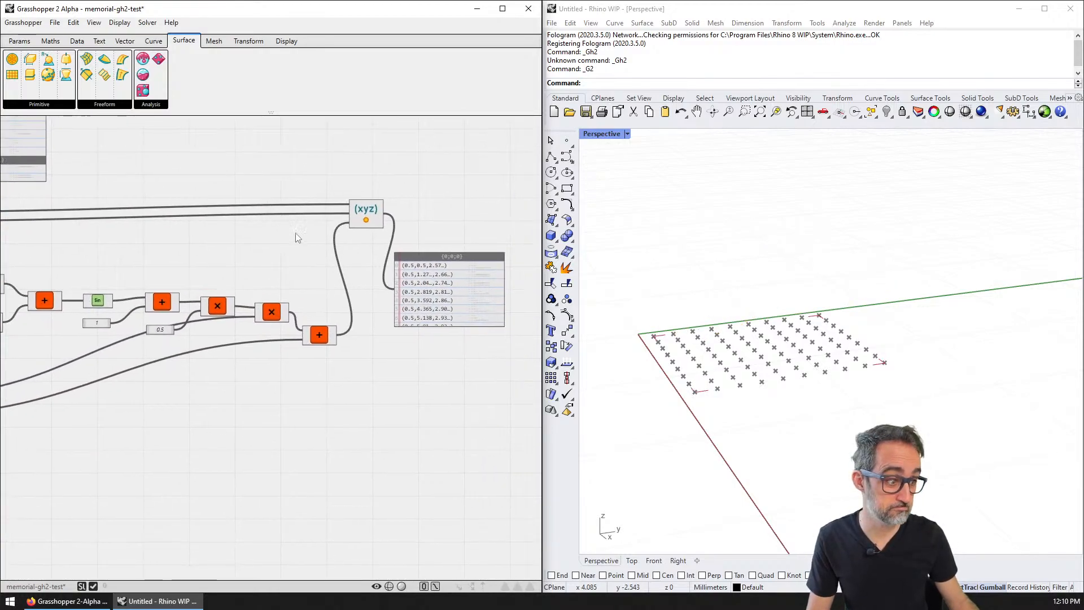
{"action": "scroll", "coordinate": [221, 296], "scroll_direction": "up", "scroll_amount": 4}
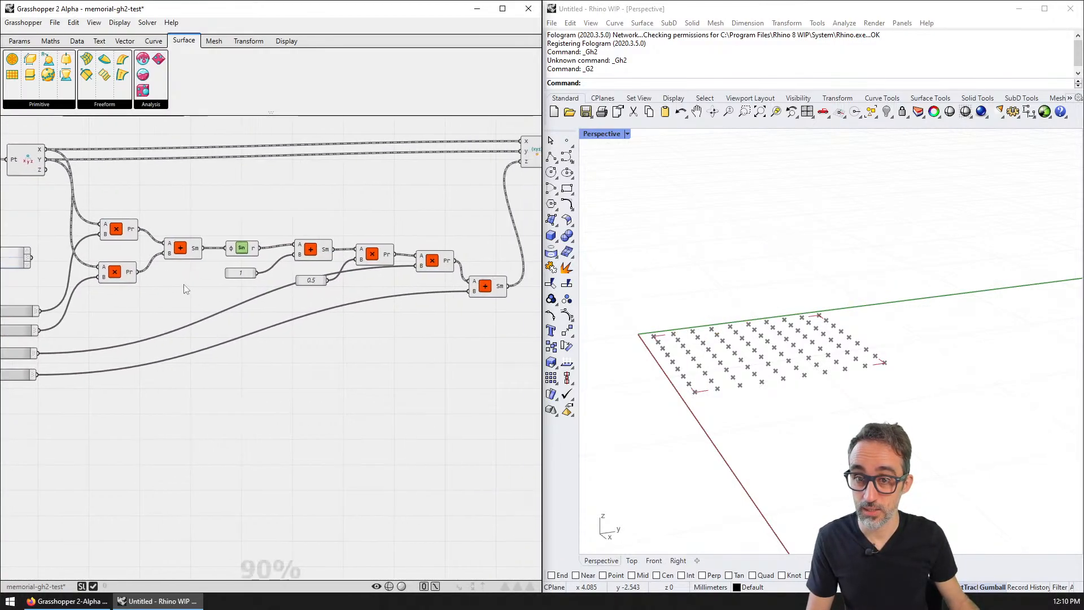
{"action": "right_click_drag", "start_coordinate": [465, 187], "coordinate": [273, 189]}
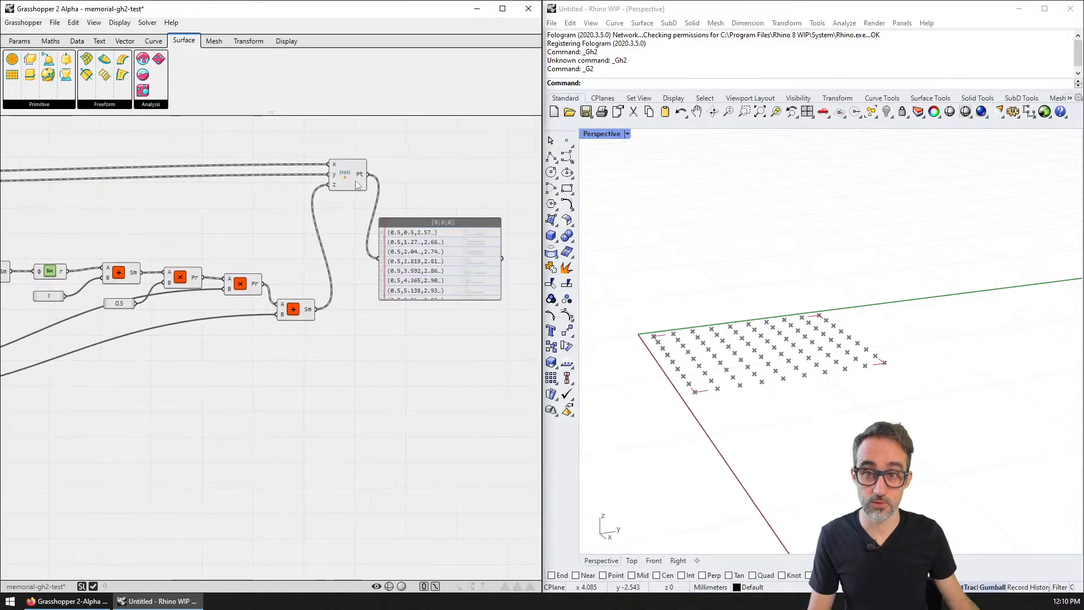
{"action": "scroll", "coordinate": [356, 180], "scroll_direction": "up", "scroll_amount": 3}
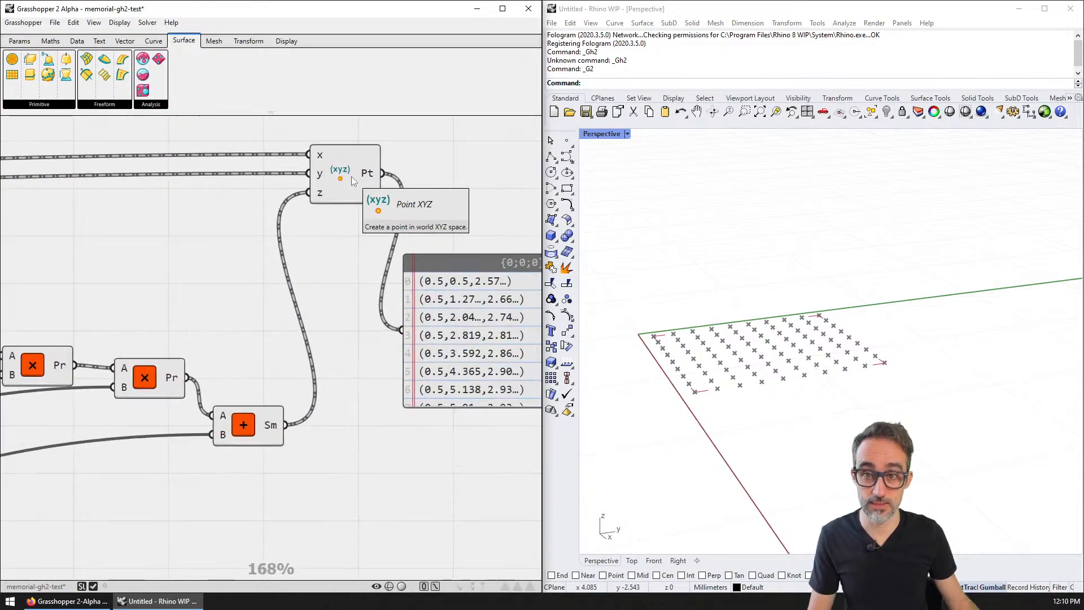
{"action": "left_click", "coordinate": [432, 163]}
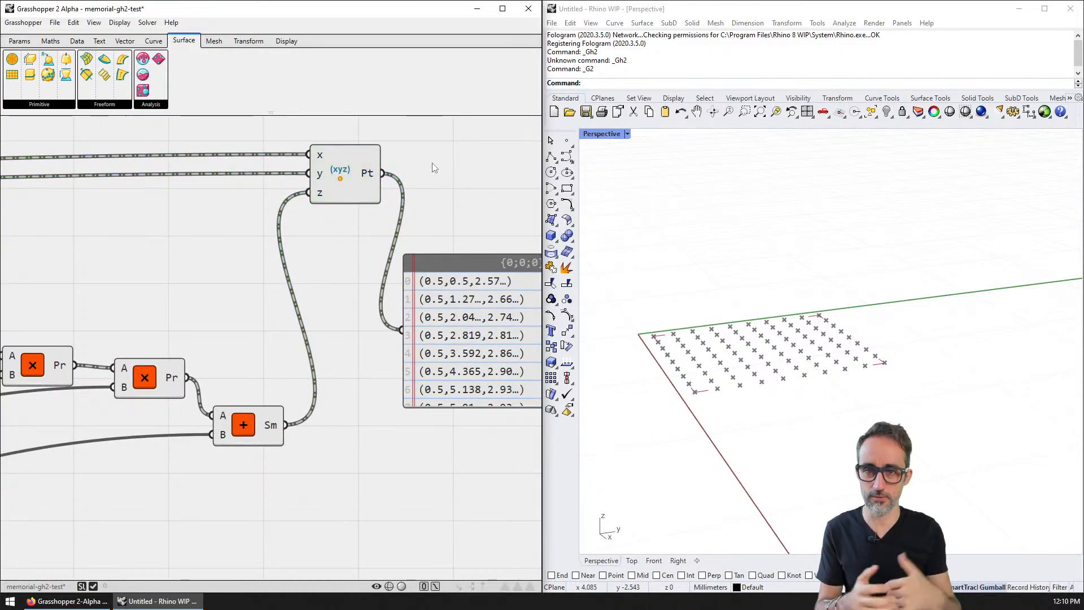
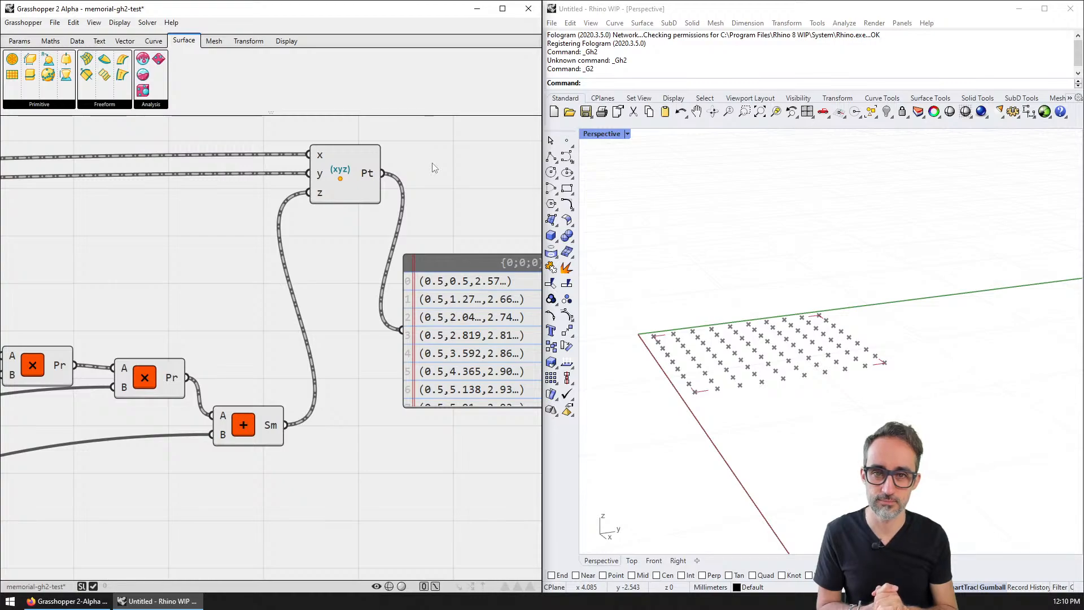
{"action": "scroll", "coordinate": [393, 197], "scroll_direction": "down", "scroll_amount": 3}
{"action": "scroll", "coordinate": [378, 240], "scroll_direction": "up", "scroll_amount": 3}
{"action": "left_click", "coordinate": [363, 174]}
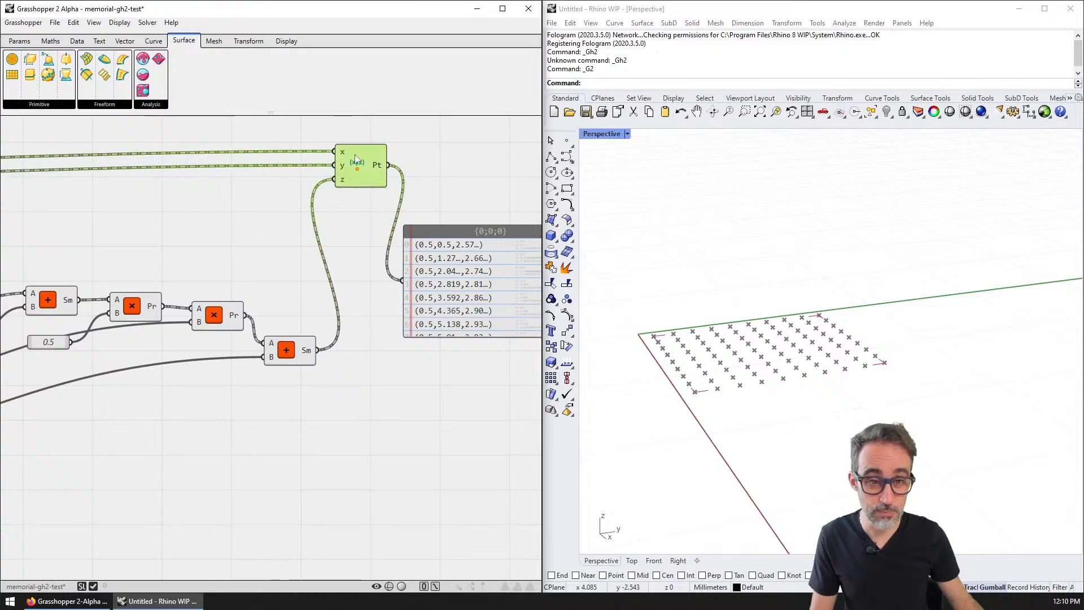
{"action": "right_click", "coordinate": [363, 173]}
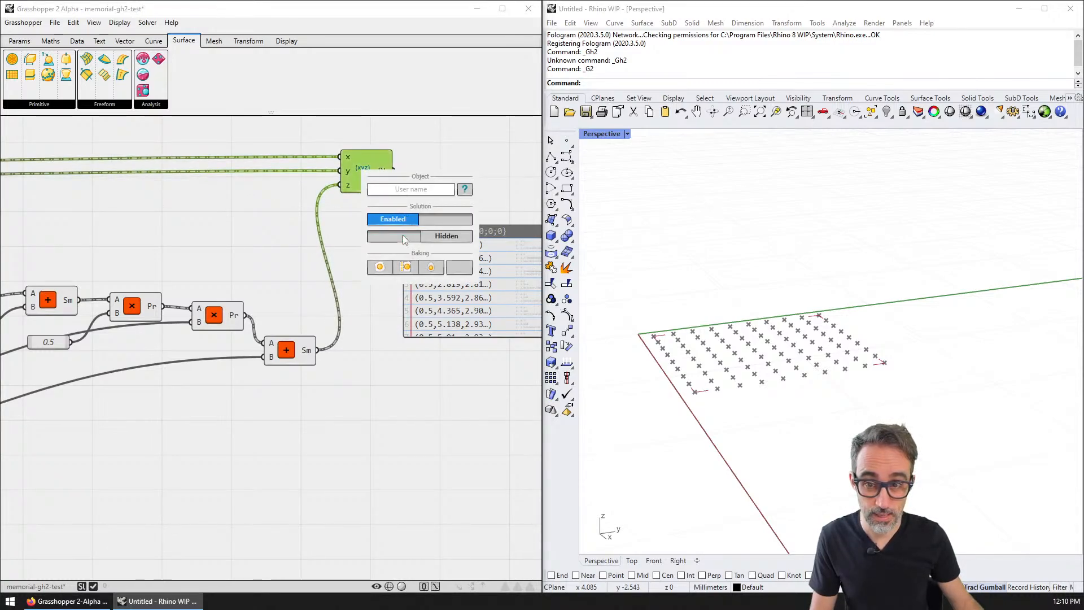
{"action": "left_click", "coordinate": [403, 224]}
{"action": "left_click", "coordinate": [403, 224]}
{"action": "left_click", "coordinate": [411, 159]}
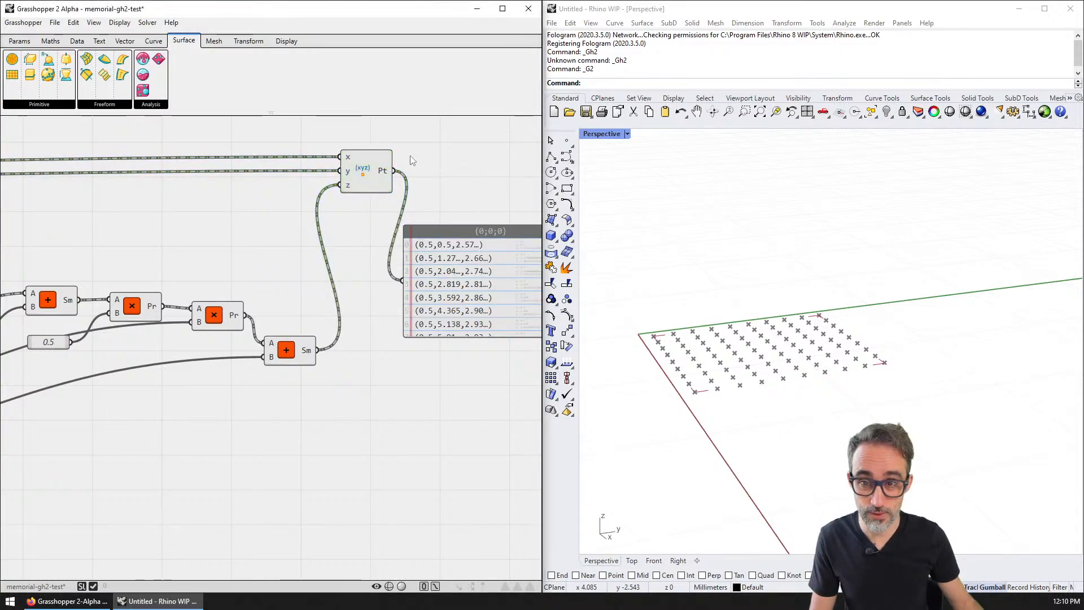
- Add a Point parameter beside the final Point XYZ component and connect its input to the Pt output
{"action": "right_click_drag", "start_coordinate": [411, 158], "coordinate": [355, 207]}
{"action": "double_click", "coordinate": [414, 182]}
{"action": "type", "text": "point"}
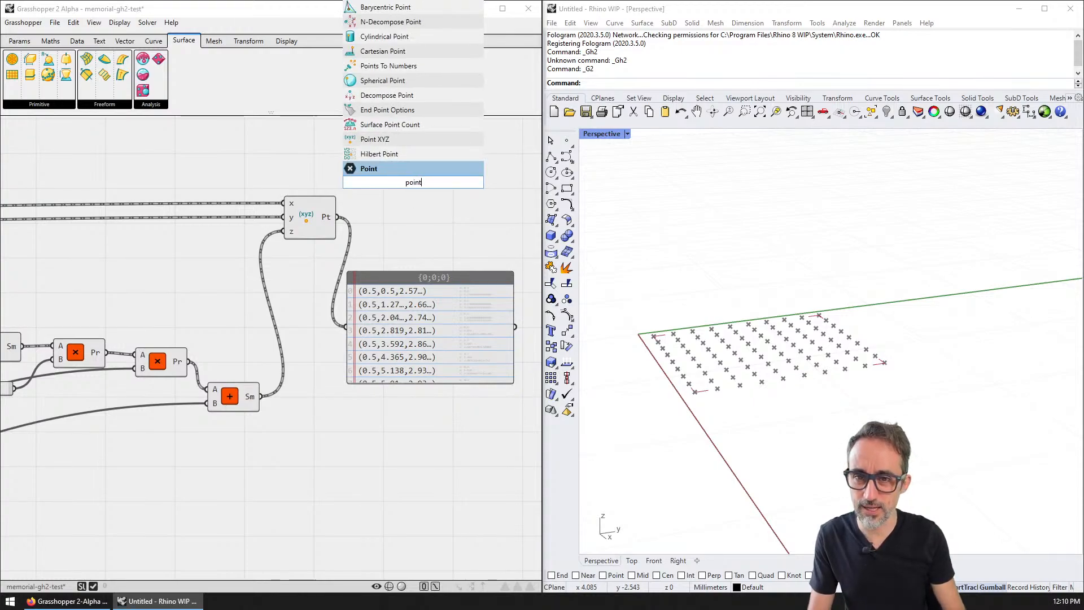
{"action": "key", "text": "Return"}
{"action": "scroll", "coordinate": [416, 186], "scroll_direction": "up", "scroll_amount": 1}
{"action": "scroll", "coordinate": [415, 184], "scroll_direction": "up", "scroll_amount": 1}
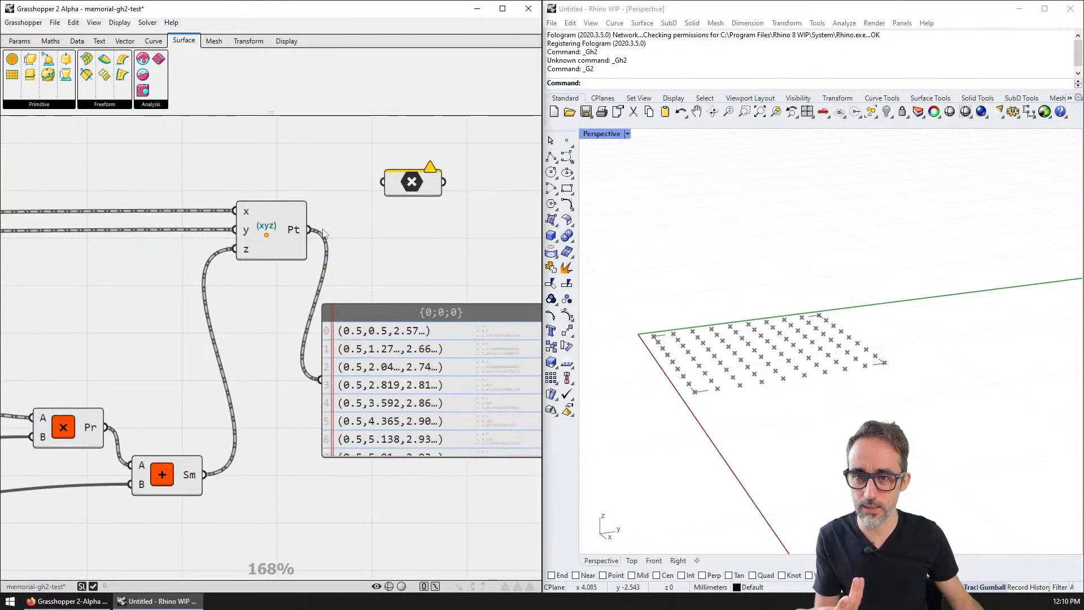
{"action": "left_click_drag", "start_coordinate": [311, 229], "coordinate": [381, 181]}
{"action": "right_click_drag", "start_coordinate": [403, 202], "coordinate": [356, 217]}
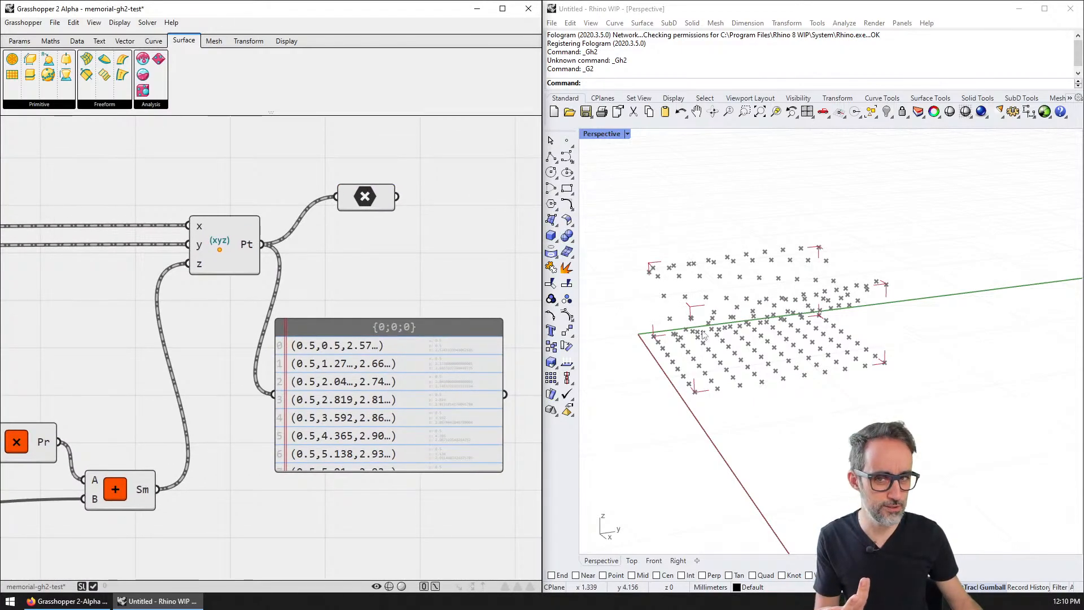
- Select the Point parameter to highlight its points in Rhino, and trace the definition back to the sliders
{"action": "left_click", "coordinate": [370, 203]}
{"action": "scroll", "coordinate": [373, 256], "scroll_direction": "down", "scroll_amount": 4}
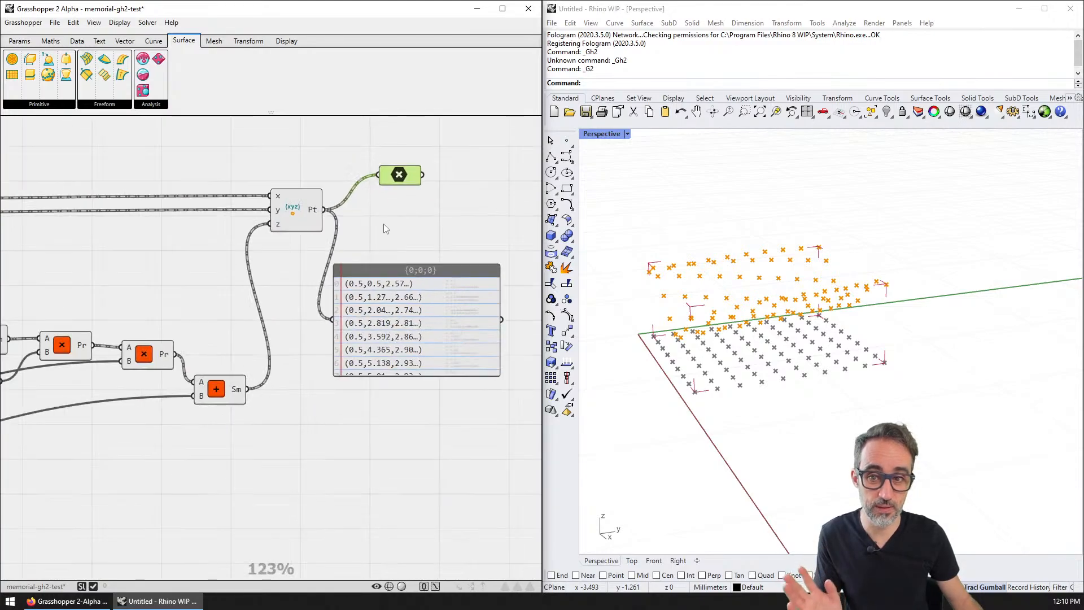
{"action": "scroll", "coordinate": [235, 243], "scroll_direction": "up", "scroll_amount": 4}
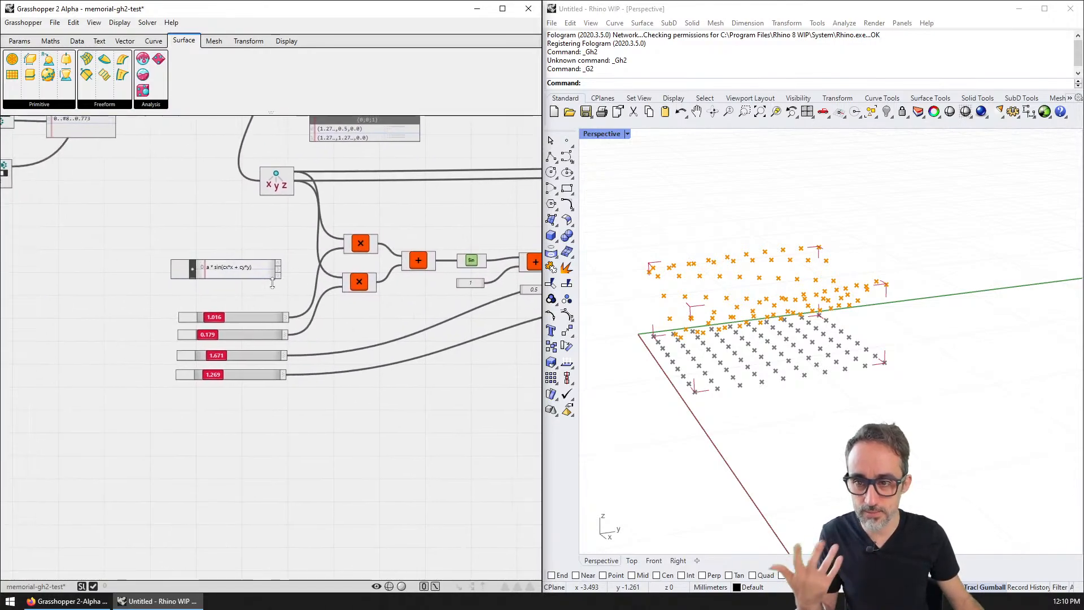
{"action": "right_click_drag", "start_coordinate": [605, 327], "coordinate": [741, 329]}
{"action": "scroll", "coordinate": [242, 371], "scroll_direction": "up", "scroll_amount": 2}
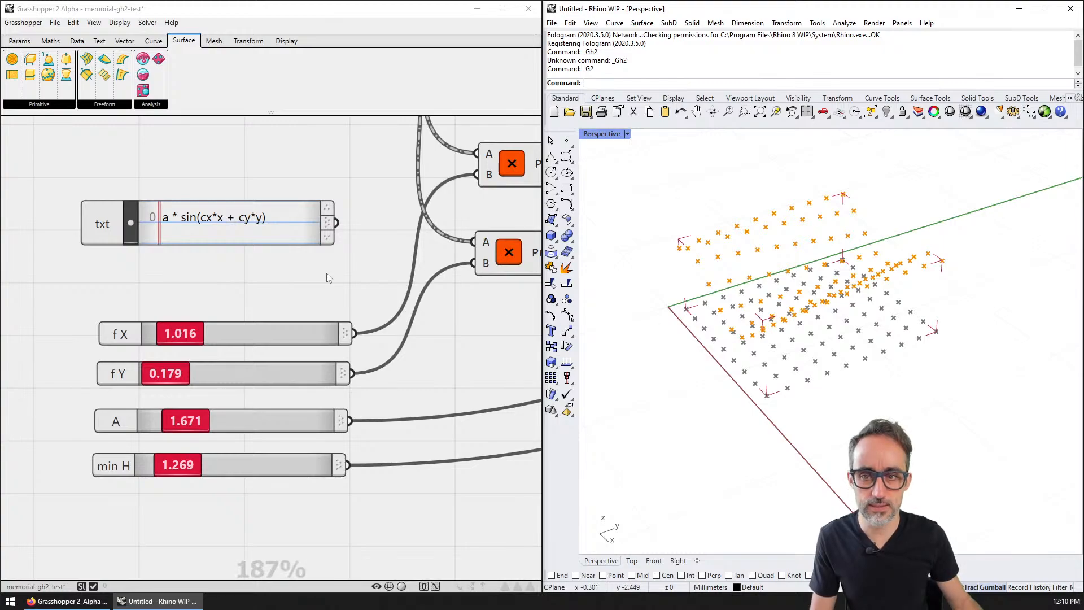
{"action": "scroll", "coordinate": [327, 273], "scroll_direction": "down", "scroll_amount": 4}
- Hide the previews of the second Move, the first Move and the tree component between them
{"action": "left_click", "coordinate": [324, 217]}
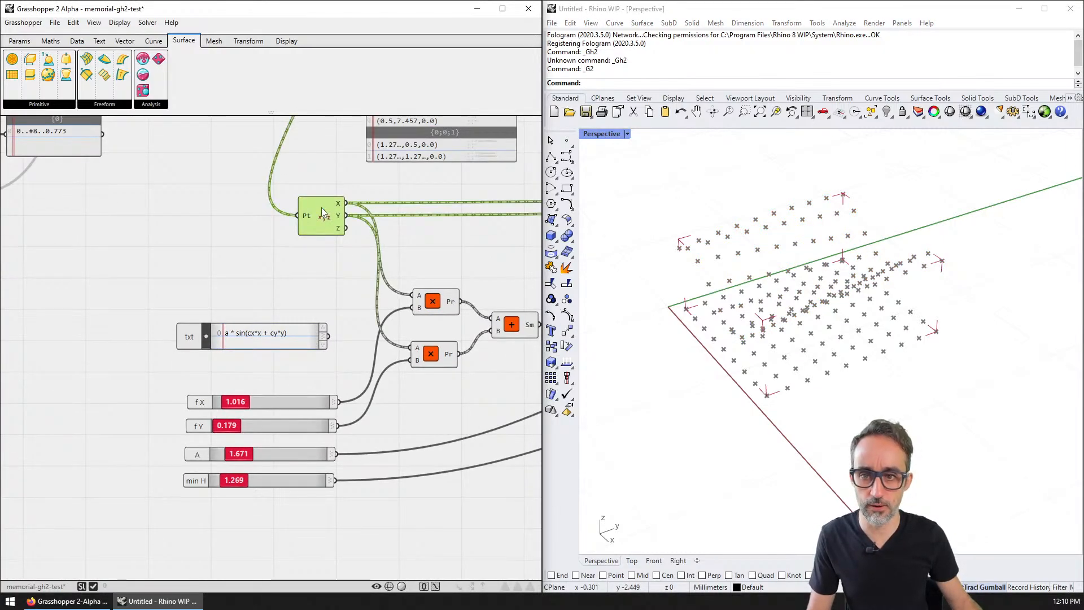
{"action": "right_click_drag", "start_coordinate": [302, 145], "coordinate": [347, 361]}
{"action": "left_click", "coordinate": [340, 166]}
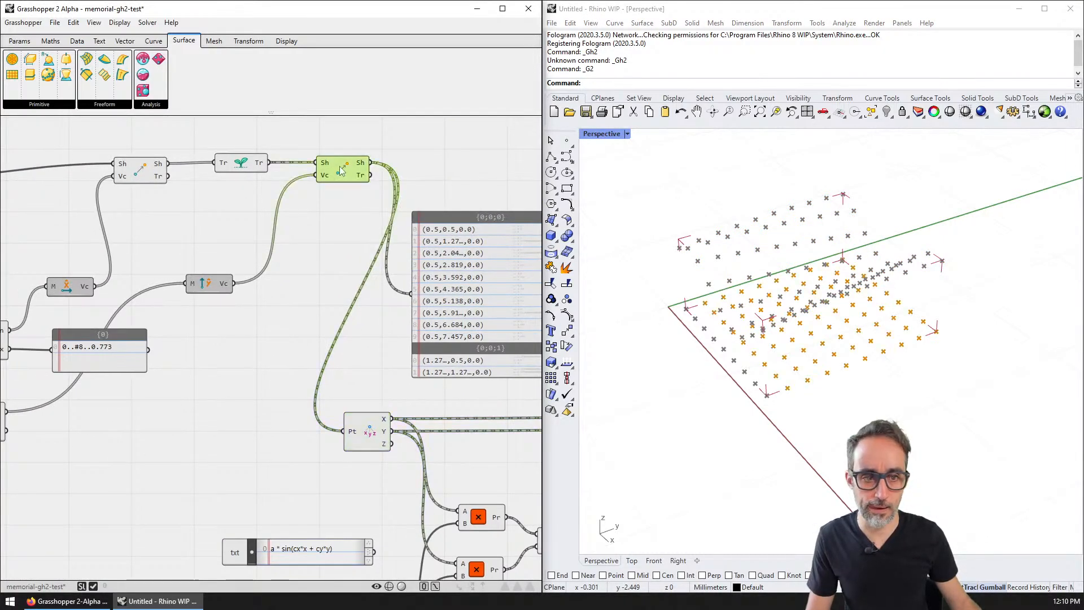
{"action": "right_click", "coordinate": [340, 166]}
{"action": "left_click", "coordinate": [372, 233]}
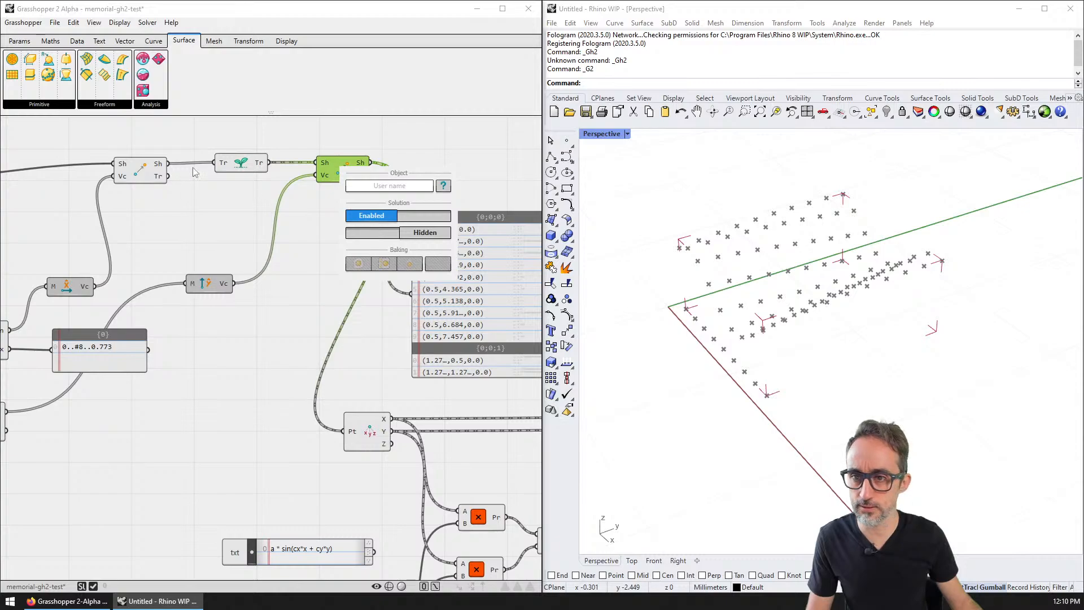
{"action": "left_click", "coordinate": [138, 173]}
{"action": "right_click", "coordinate": [139, 173]}
{"action": "left_click", "coordinate": [174, 233]}
{"action": "left_click", "coordinate": [244, 161]}
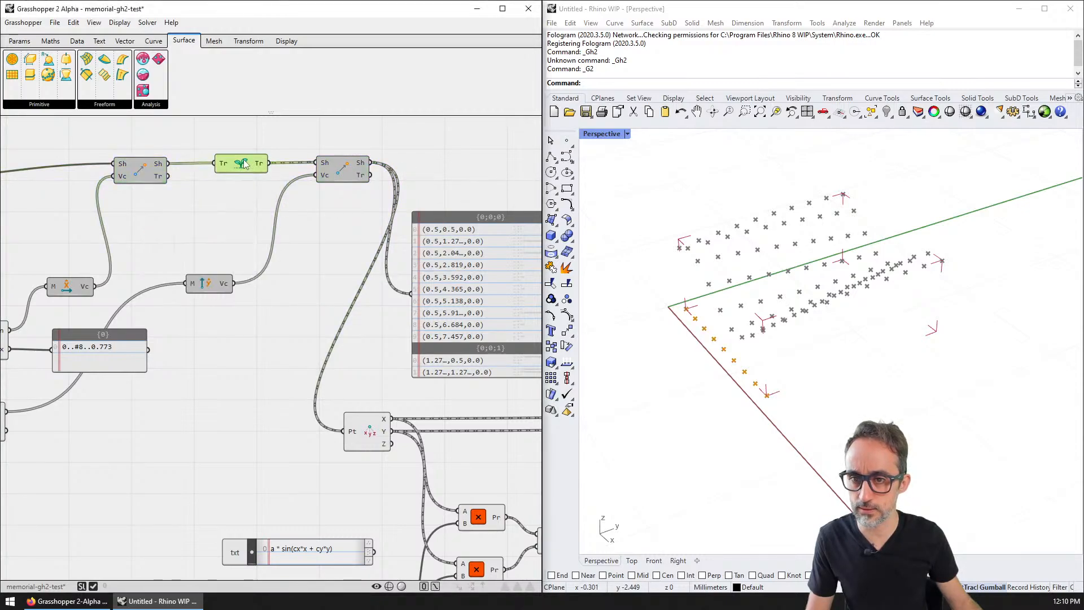
{"action": "right_click", "coordinate": [244, 164]}
{"action": "left_click", "coordinate": [277, 227]}
- Hide the preview of the first Point XYZ component that defines the grid's starting point
{"action": "right_click_drag", "start_coordinate": [155, 247], "coordinate": [327, 230]}
{"action": "scroll", "coordinate": [327, 231], "scroll_direction": "down", "scroll_amount": 2}
{"action": "left_click", "coordinate": [129, 188]}
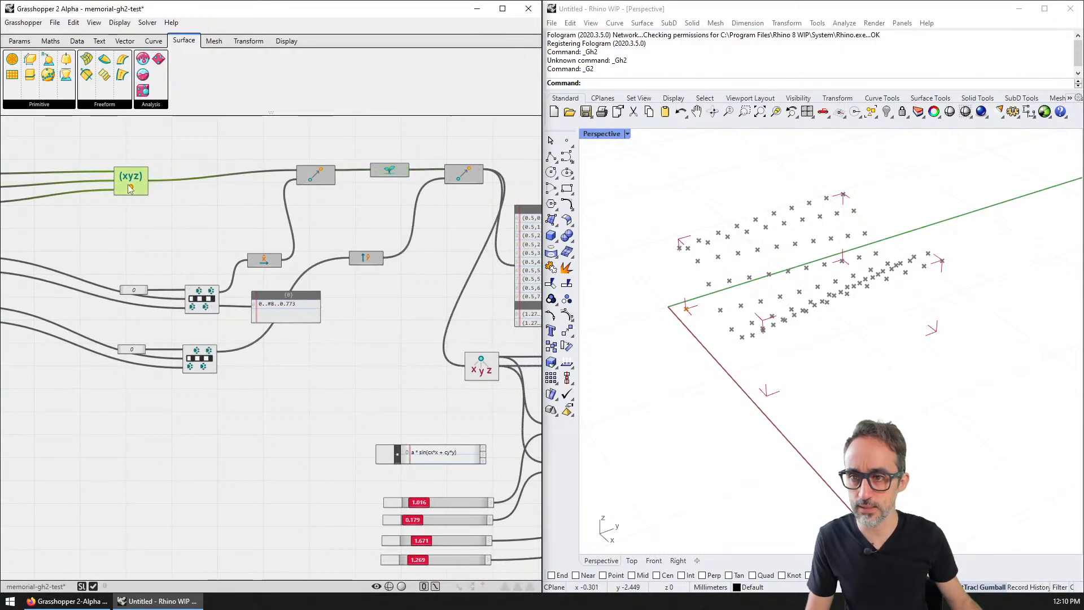
{"action": "right_click", "coordinate": [129, 188]}
{"action": "left_click", "coordinate": [164, 251]}
- Set the f X slider to 0.505, f Y to 0.411, A to 1.067 and min H to 0.293
{"action": "right_click_drag", "start_coordinate": [782, 341], "coordinate": [762, 317]}
{"action": "right_click_drag", "start_coordinate": [433, 488], "coordinate": [242, 365]}
{"action": "scroll", "coordinate": [297, 375], "scroll_direction": "up", "scroll_amount": 3}
{"action": "left_click_drag", "start_coordinate": [211, 350], "coordinate": [203, 389]}
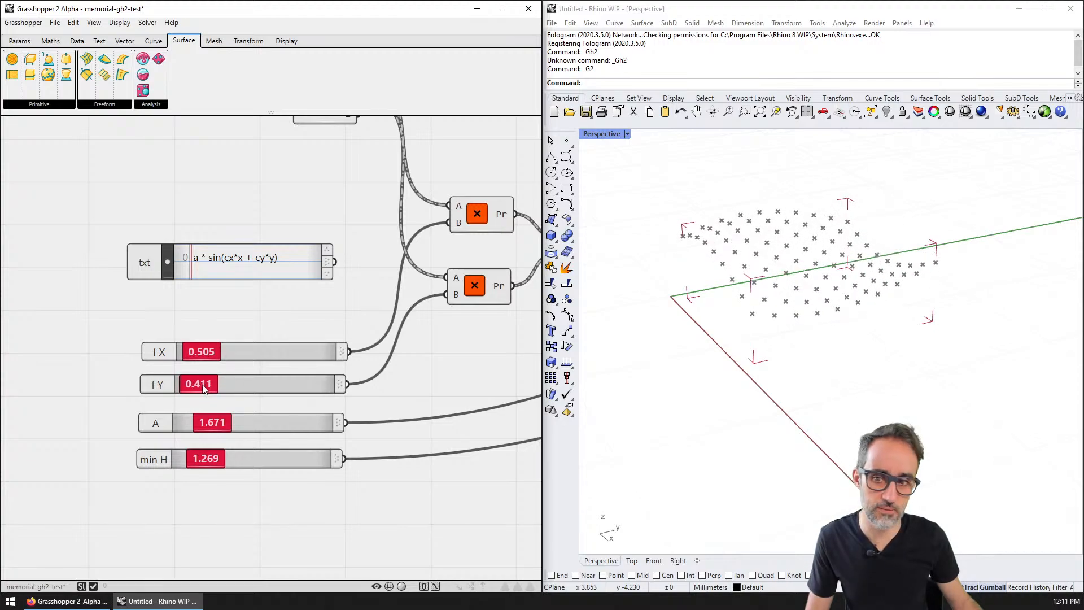
{"action": "left_click_drag", "start_coordinate": [218, 460], "coordinate": [210, 433]}
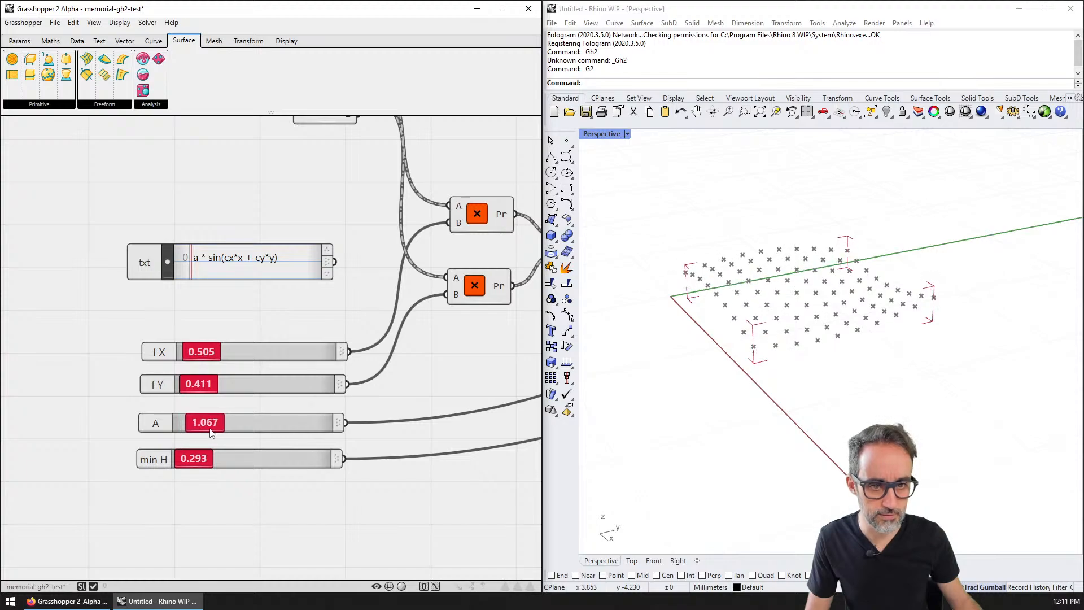
{"action": "scroll", "coordinate": [698, 333], "scroll_direction": "up", "scroll_amount": 4}
{"action": "right_click_drag", "start_coordinate": [735, 331], "coordinate": [782, 335]}
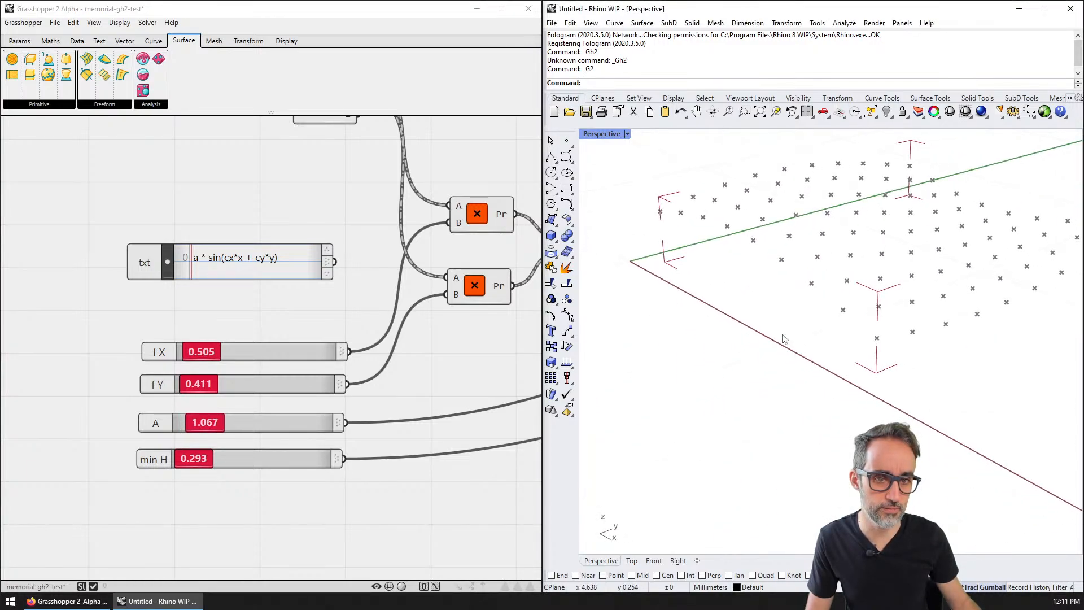
- Make the preview of the second Move component visible again
{"action": "scroll", "coordinate": [407, 327], "scroll_direction": "down", "scroll_amount": 3}
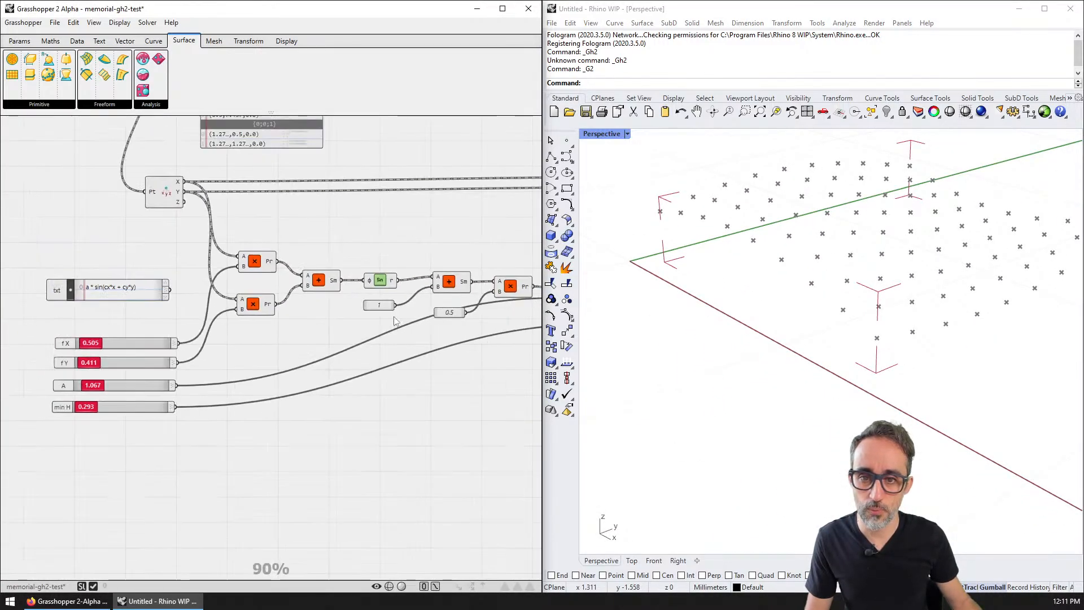
{"action": "right_click_drag", "start_coordinate": [394, 316], "coordinate": [251, 311]}
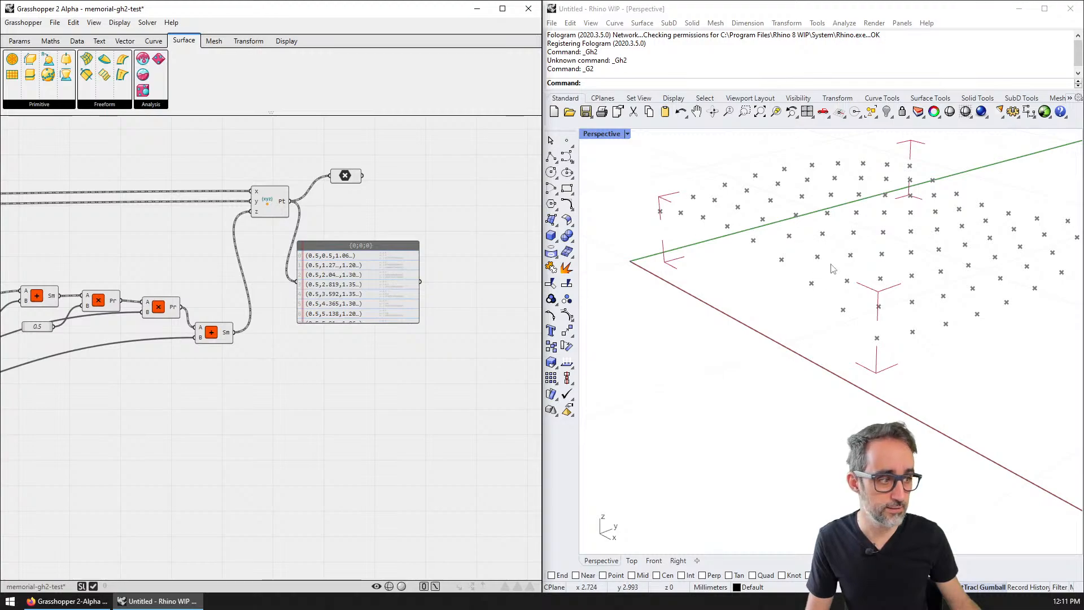
{"action": "mouse_move", "coordinate": [835, 270]}
{"action": "right_mouse_down"}
{"action": "mouse_move", "coordinate": [822, 280]}
{"action": "mouse_move", "coordinate": [840, 282]}
{"action": "right_mouse_up"}
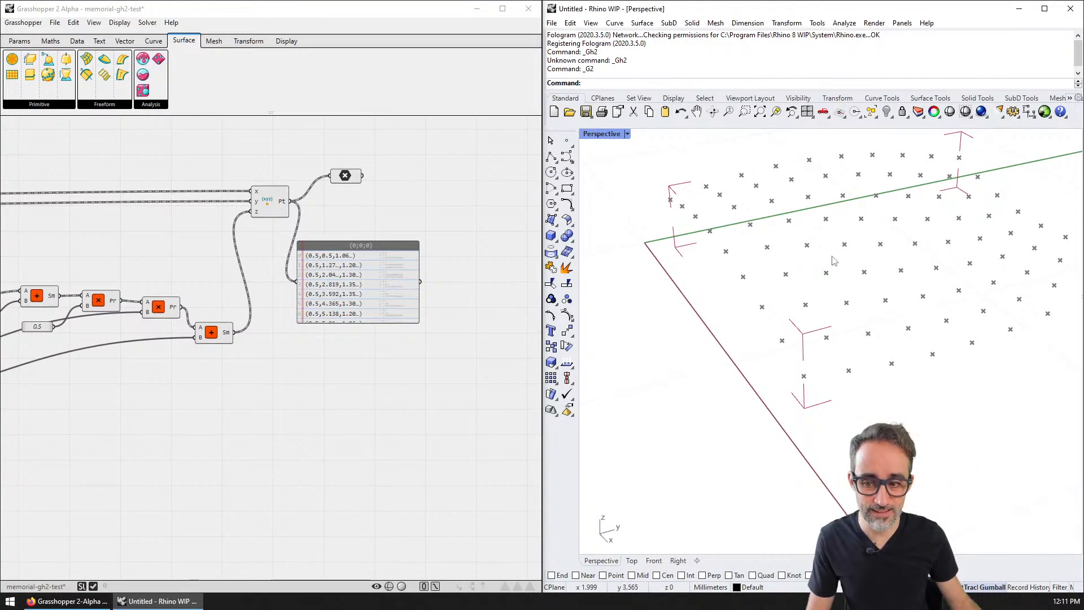
{"action": "right_click_drag", "start_coordinate": [121, 304], "coordinate": [338, 299]}
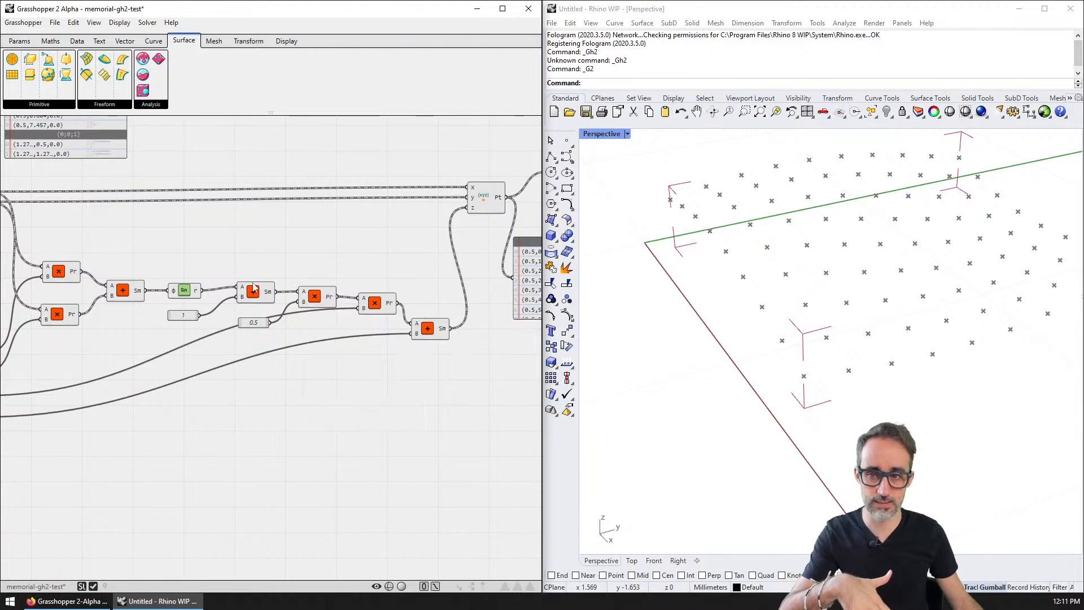
{"action": "right_click_drag", "start_coordinate": [86, 205], "coordinate": [230, 323]}
{"action": "right_click_drag", "start_coordinate": [121, 137], "coordinate": [132, 265]}
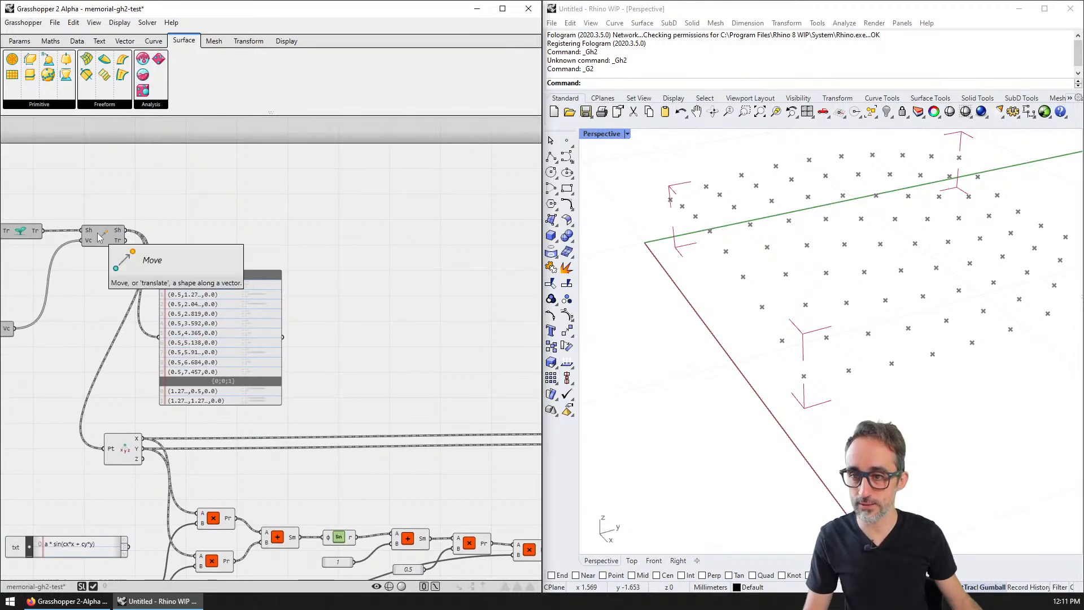
{"action": "right_click", "coordinate": [130, 268]}
{"action": "left_click", "coordinate": [196, 303]}
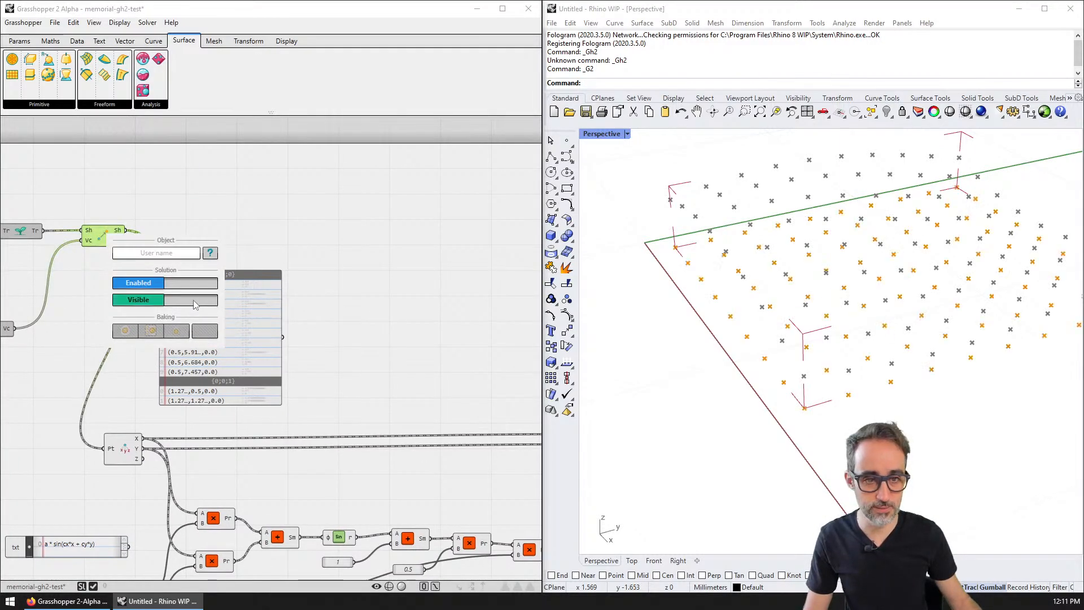
- Examine the data flow between the final Point XYZ component and the second Move component that produces the flat grid
{"action": "right_click_drag", "start_coordinate": [465, 320], "coordinate": [185, 244]}
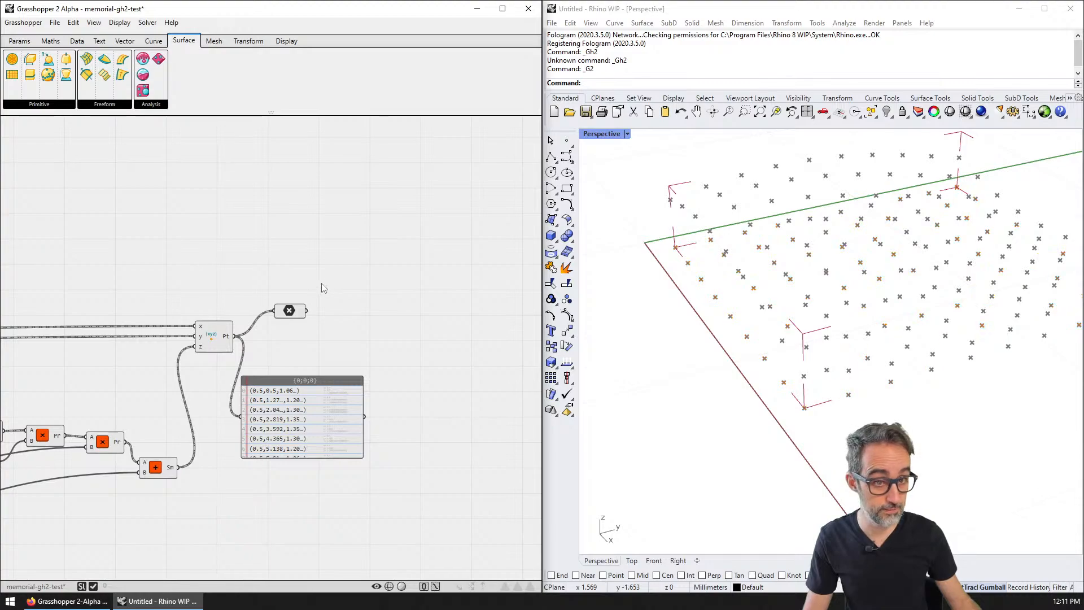
{"action": "mouse_move", "coordinate": [296, 314]}
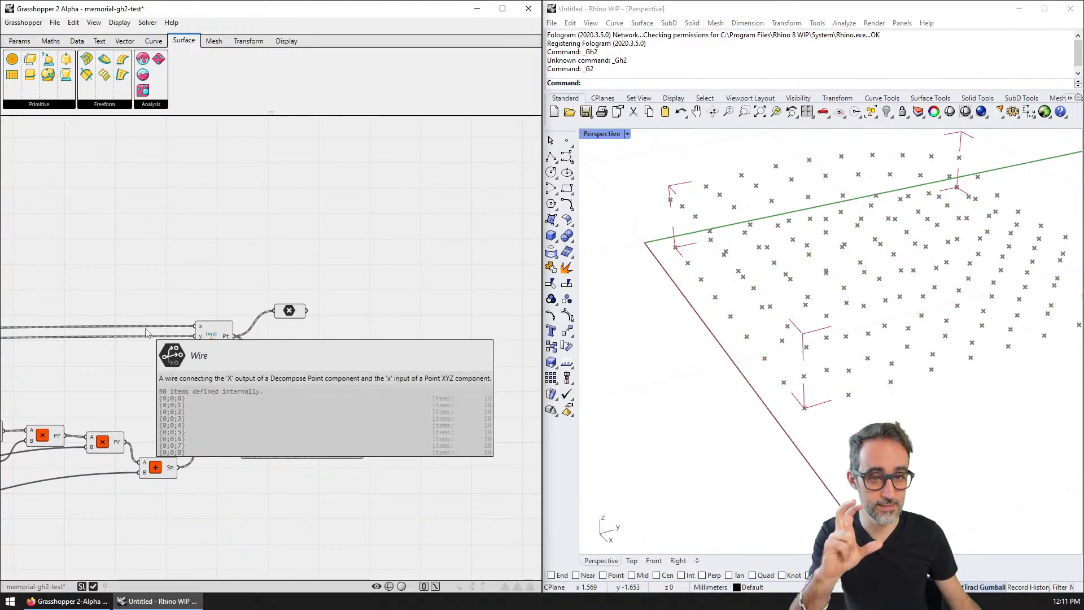
{"action": "right_click_drag", "start_coordinate": [190, 242], "coordinate": [414, 255]}
{"action": "scroll", "coordinate": [318, 247], "scroll_direction": "down", "scroll_amount": 2}
{"action": "scroll", "coordinate": [95, 184], "scroll_direction": "up", "scroll_amount": 3}
{"action": "right_click_drag", "start_coordinate": [6, 197], "coordinate": [153, 266]}
{"action": "scroll", "coordinate": [153, 266], "scroll_direction": "up", "scroll_amount": 2}
{"action": "scroll", "coordinate": [353, 202], "scroll_direction": "down", "scroll_amount": 2}
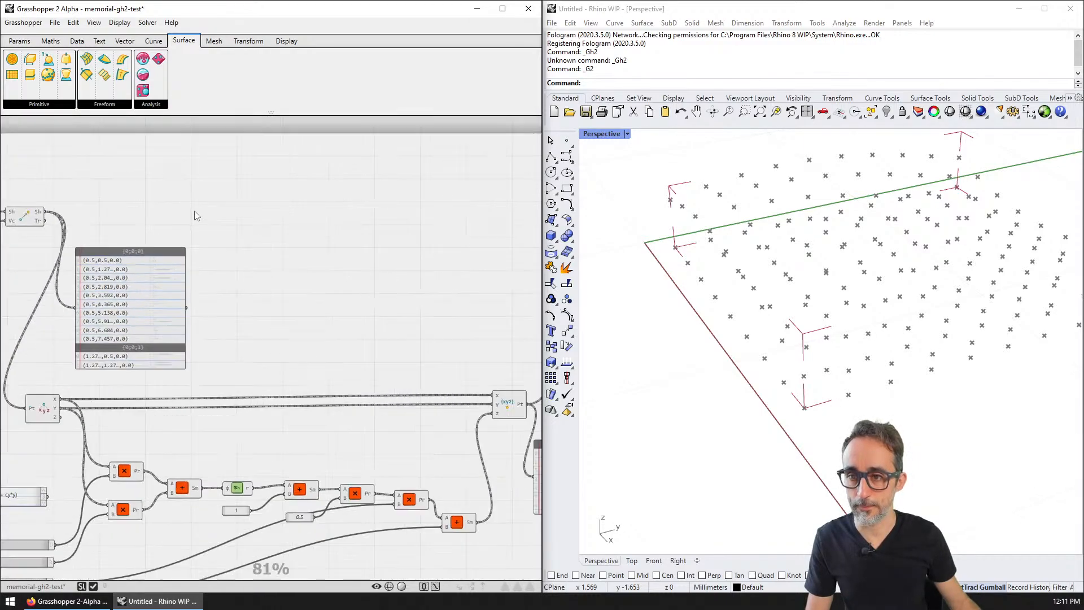
- Add an XY Plane component beside the second Move and connect Move's Sh output to its origin input
{"action": "left_click", "coordinate": [99, 41]}
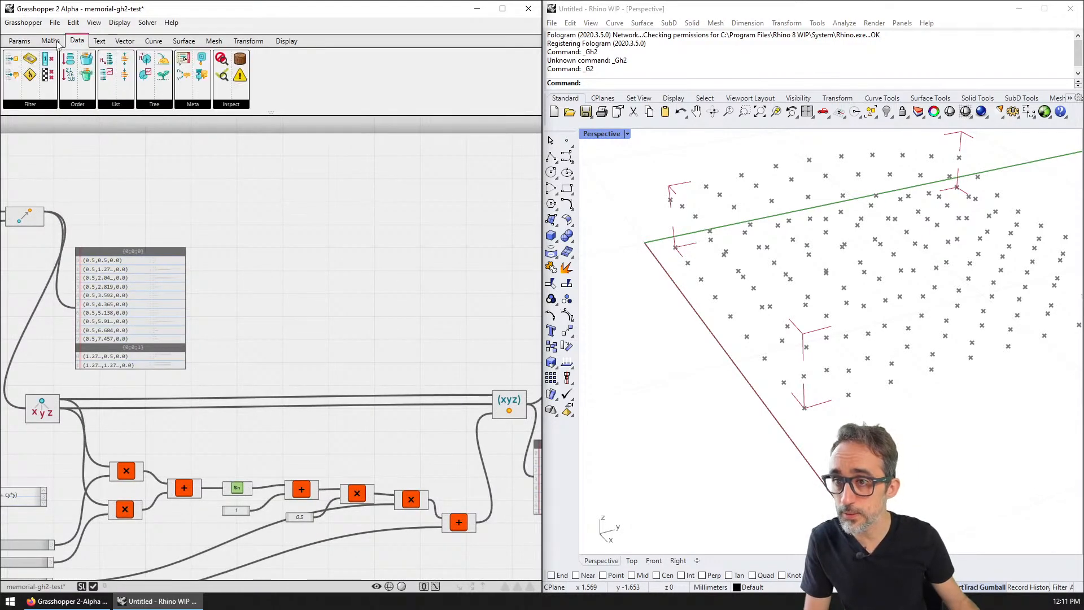
{"action": "left_click", "coordinate": [125, 41]}
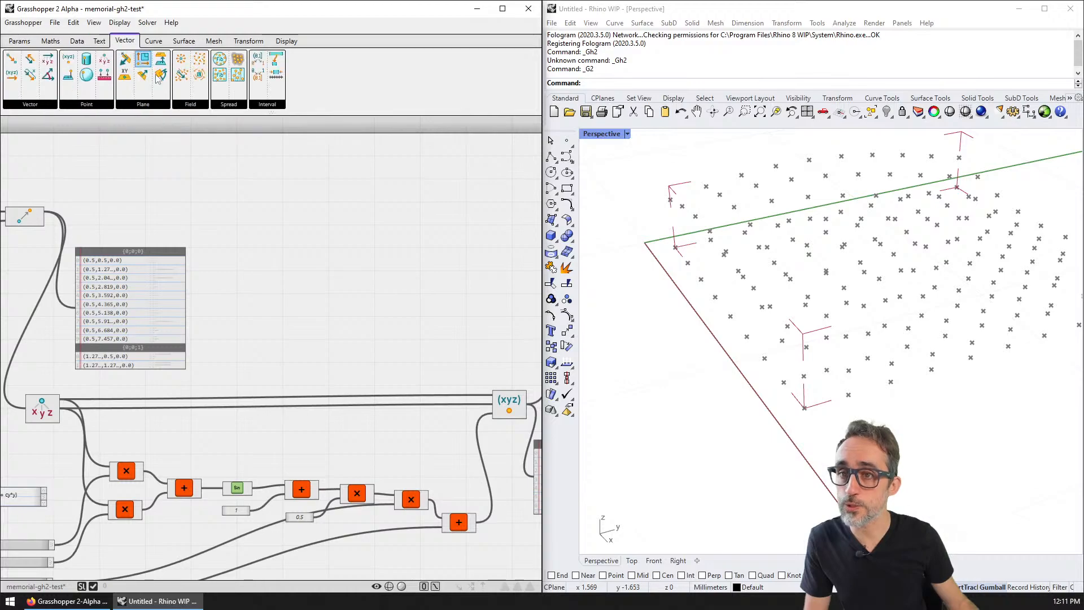
{"action": "left_click", "coordinate": [143, 104]}
{"action": "left_click_drag", "start_coordinate": [149, 139], "coordinate": [183, 201]}
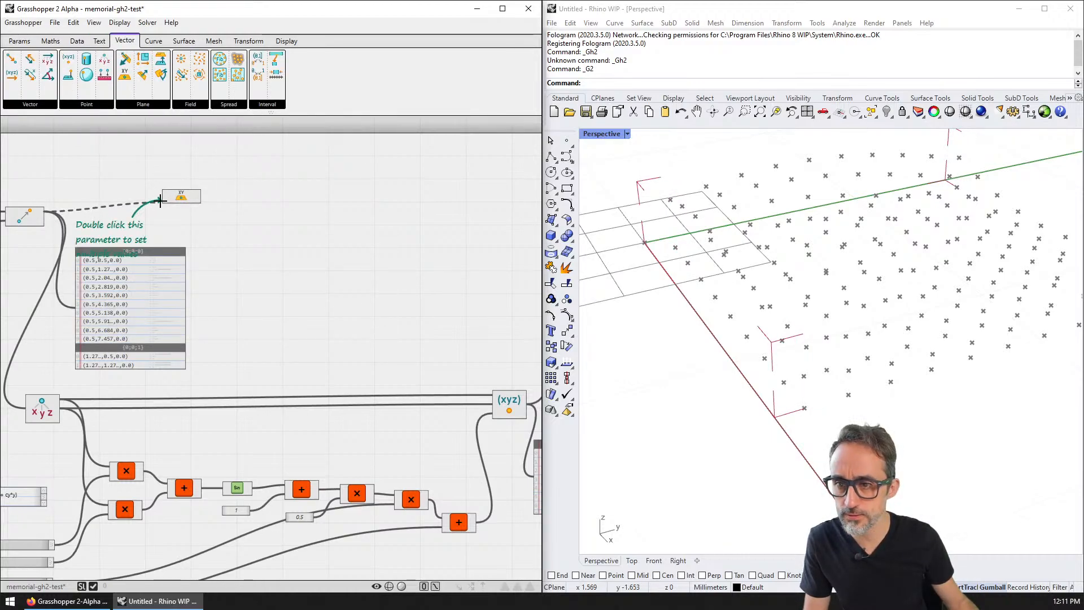
{"action": "scroll", "coordinate": [168, 194], "scroll_direction": "up", "scroll_amount": 6}
- Move the XY Plane component to the free area above the final Point XYZ component
{"action": "left_click_drag", "start_coordinate": [166, 194], "coordinate": [461, 250]}
{"action": "scroll", "coordinate": [249, 225], "scroll_direction": "down", "scroll_amount": 3}
{"action": "right_click_drag", "start_coordinate": [461, 250], "coordinate": [182, 180]}
{"action": "scroll", "coordinate": [180, 180], "scroll_direction": "down", "scroll_amount": 2}
{"action": "left_click_drag", "start_coordinate": [181, 179], "coordinate": [360, 166]}
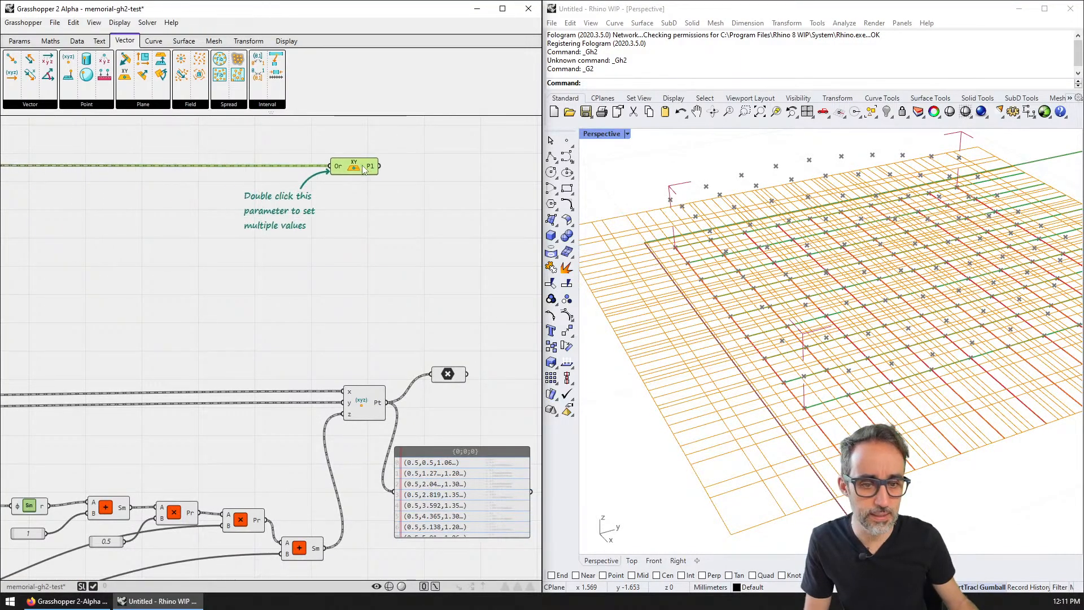
{"action": "left_click", "coordinate": [405, 238]}
{"action": "right_click_drag", "start_coordinate": [430, 227], "coordinate": [383, 249]}
{"action": "right_click_drag", "start_coordinate": [802, 322], "coordinate": [813, 277]}
{"action": "scroll", "coordinate": [845, 325], "scroll_direction": "down", "scroll_amount": 2}
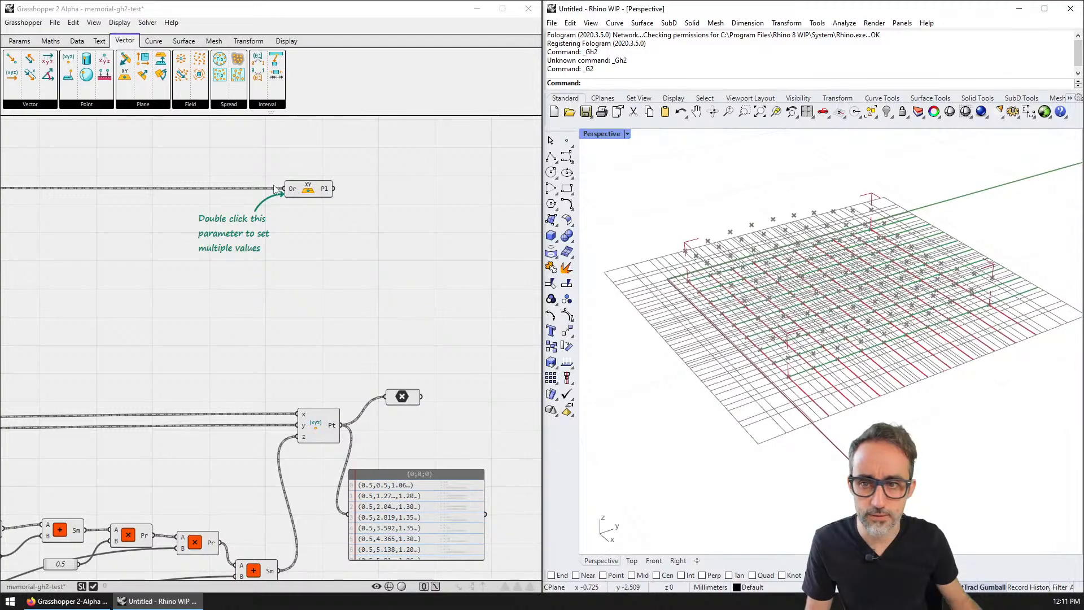
- Select the XY Plane component, open the preview settings and examine the Planes styling options against the planes in Rhino
{"action": "left_click", "coordinate": [308, 189]}
{"action": "left_click", "coordinate": [119, 22]}
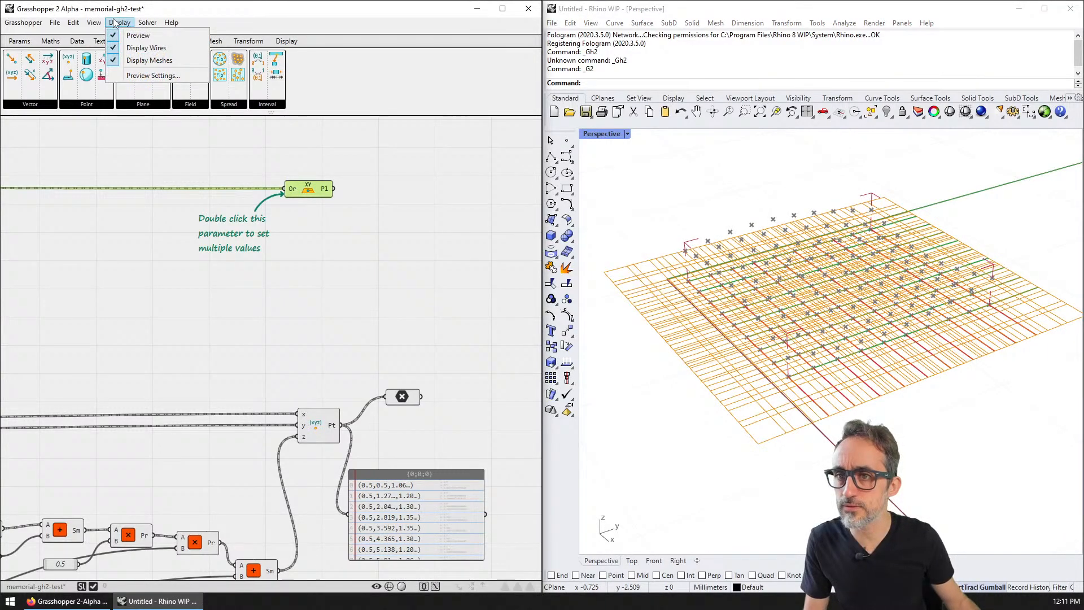
{"action": "left_click", "coordinate": [158, 78]}
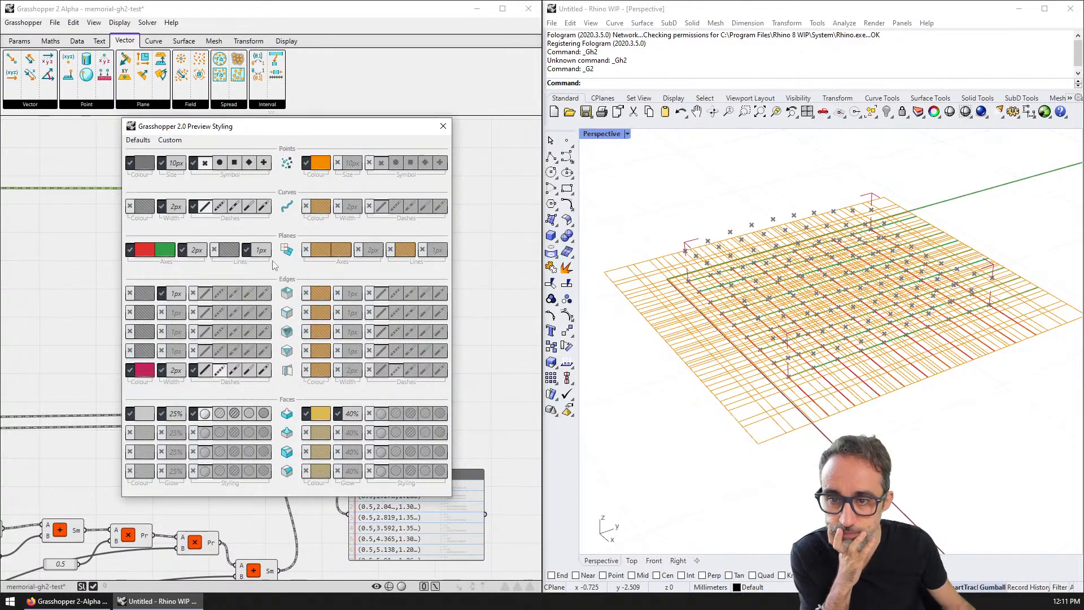
{"action": "left_click_drag", "start_coordinate": [268, 128], "coordinate": [320, 99]}
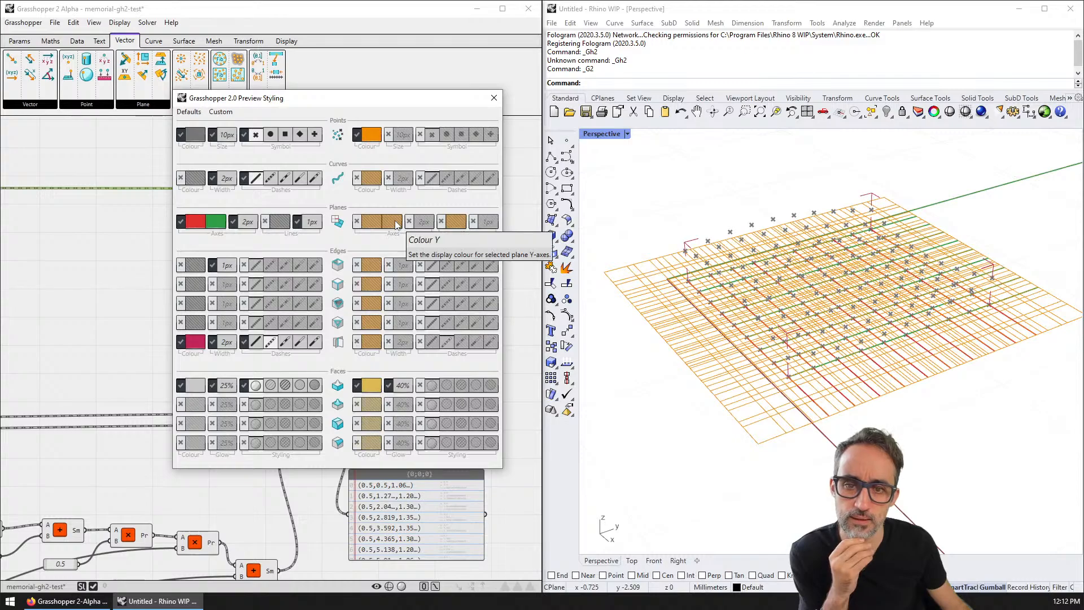
{"action": "left_click", "coordinate": [520, 194]}
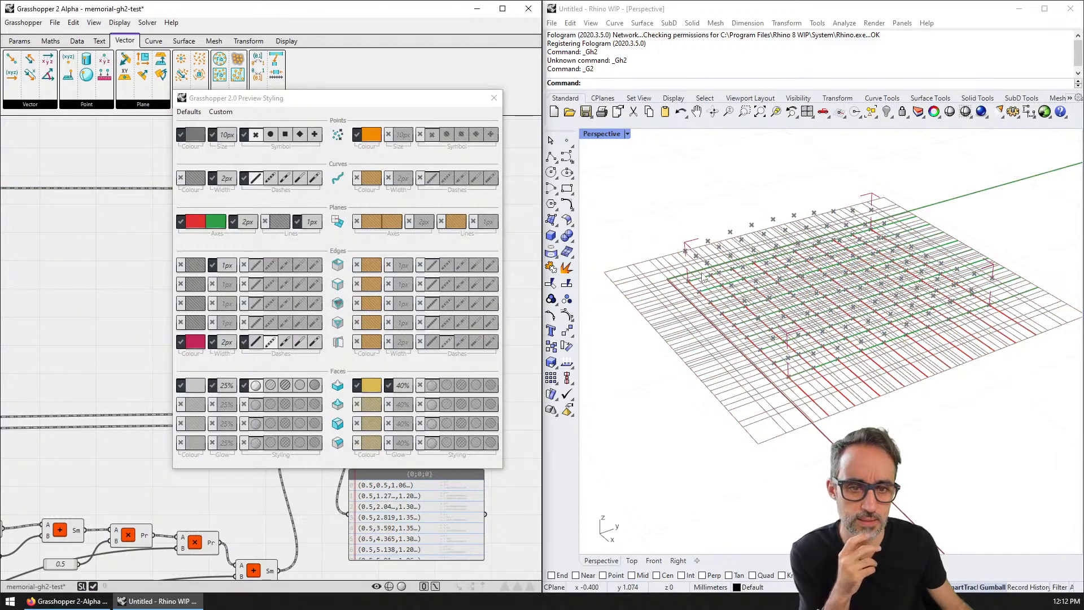
{"action": "right_click_drag", "start_coordinate": [702, 276], "coordinate": [754, 327]}
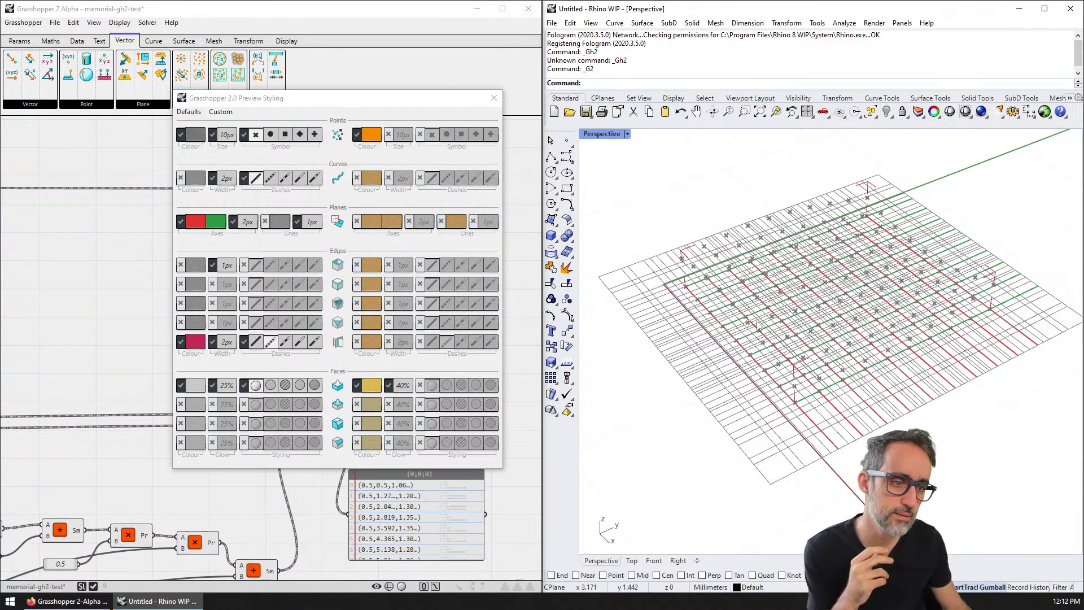
- Try lowering the plane axis width in the Planes preview styling
{"action": "right_click", "coordinate": [339, 225]}
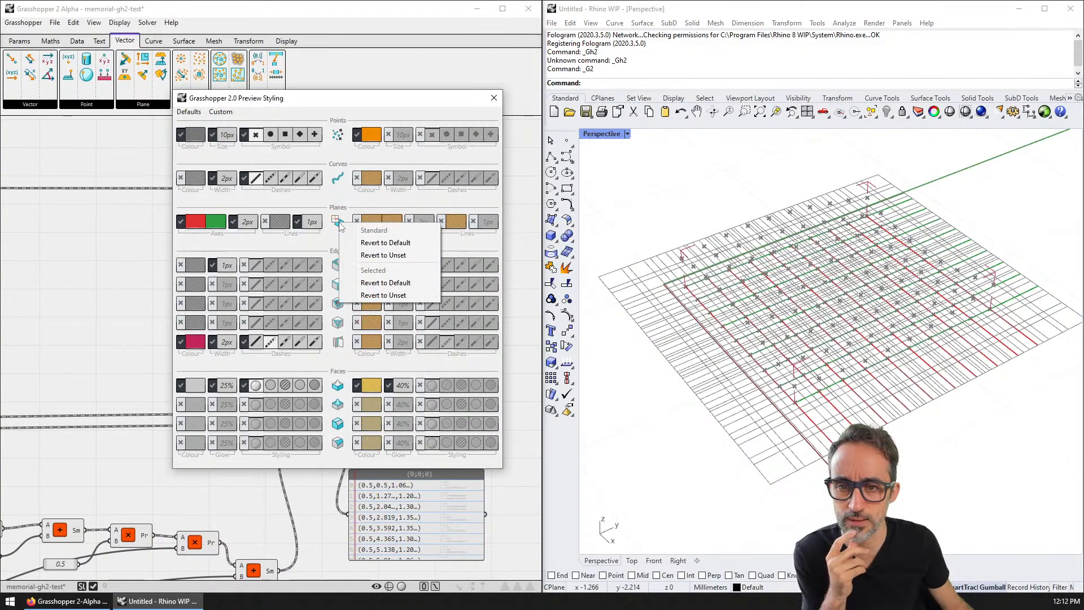
{"action": "left_click", "coordinate": [339, 206]}
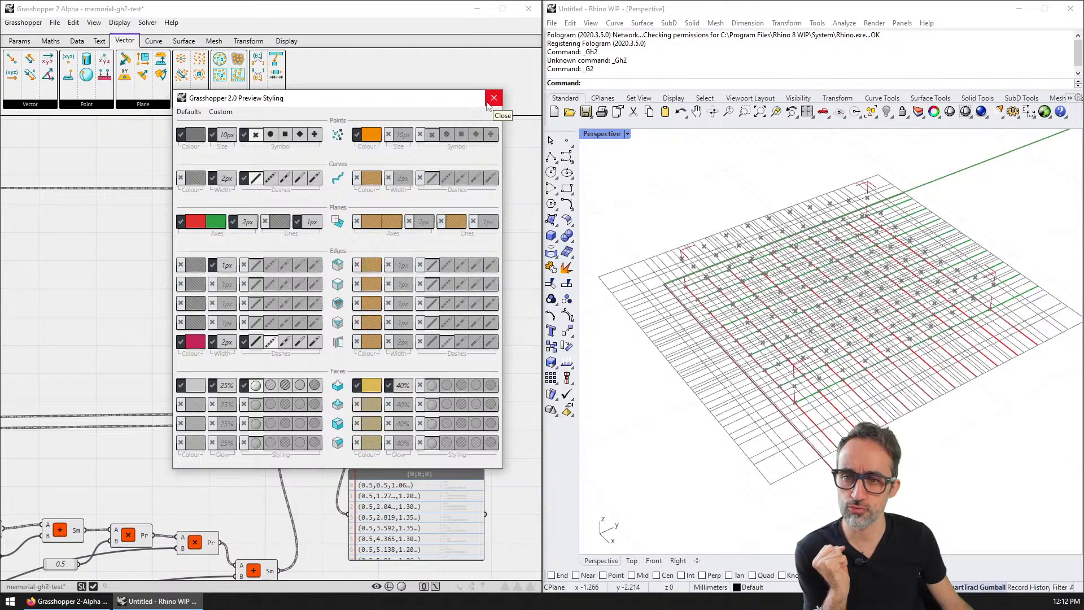
{"action": "left_click", "coordinate": [246, 225]}
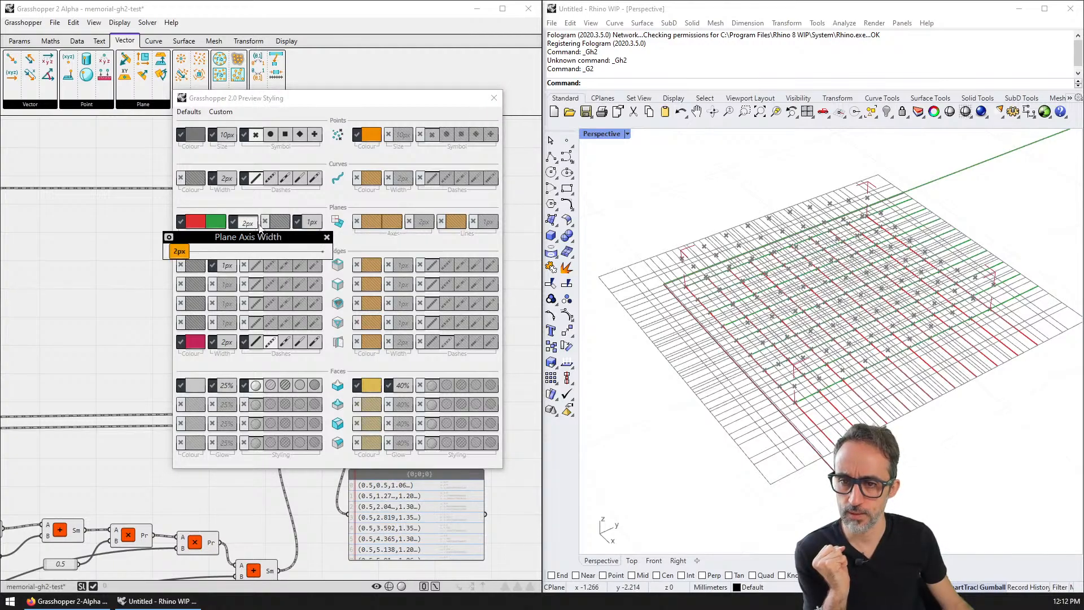
{"action": "mouse_move", "coordinate": [181, 256]}
{"action": "left_mouse_down"}
{"action": "mouse_move", "coordinate": [203, 257]}
{"action": "mouse_move", "coordinate": [178, 257]}
{"action": "left_mouse_up"}
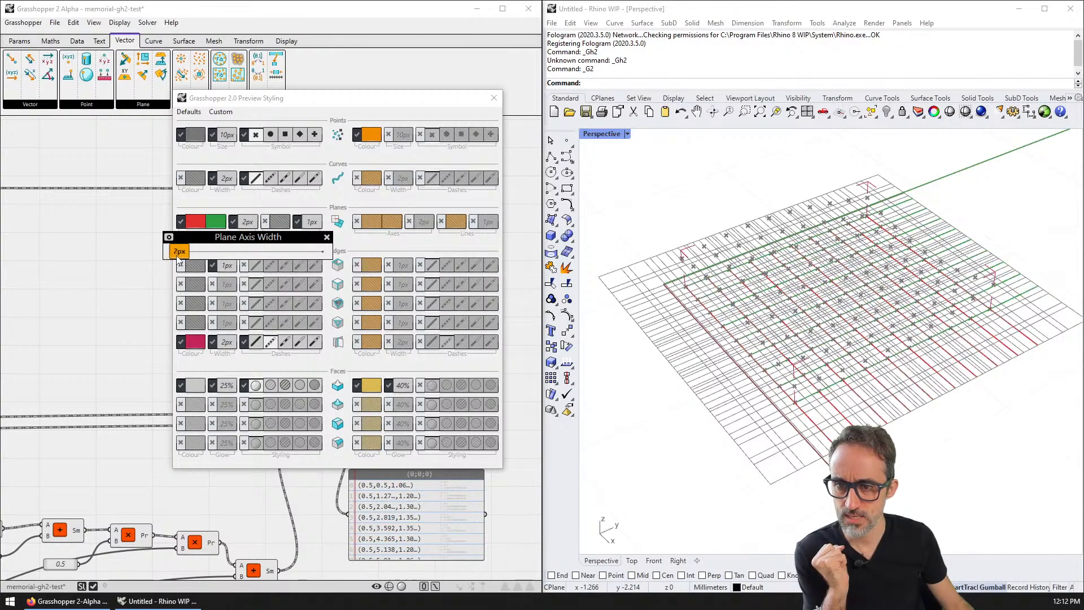
{"action": "left_click", "coordinate": [326, 239]}
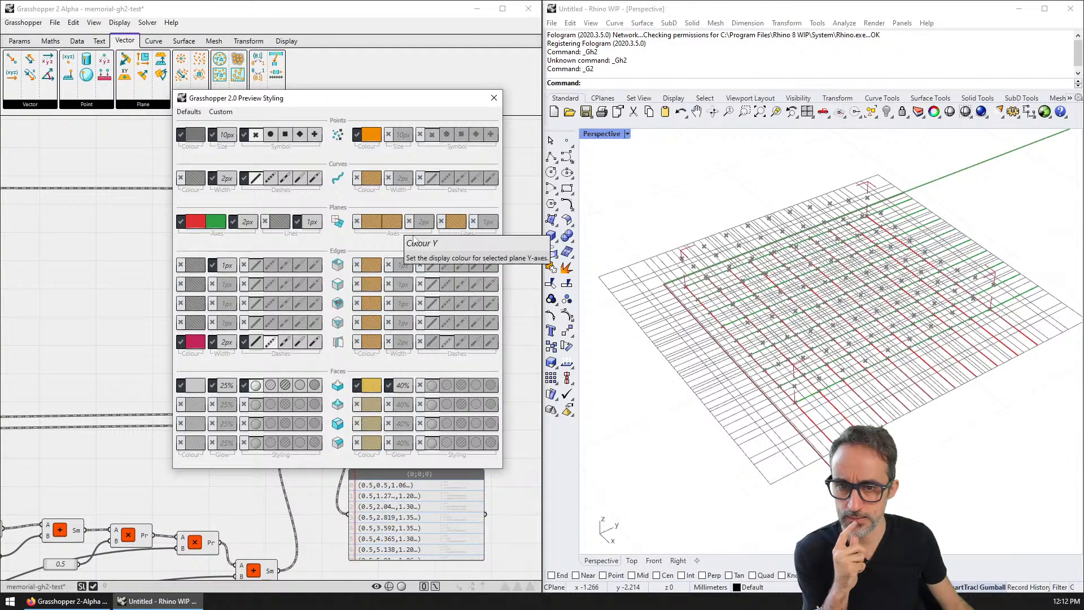
- Close the preview styling settings and look through the available file, display, solver and help commands
{"action": "left_click", "coordinate": [494, 98]}
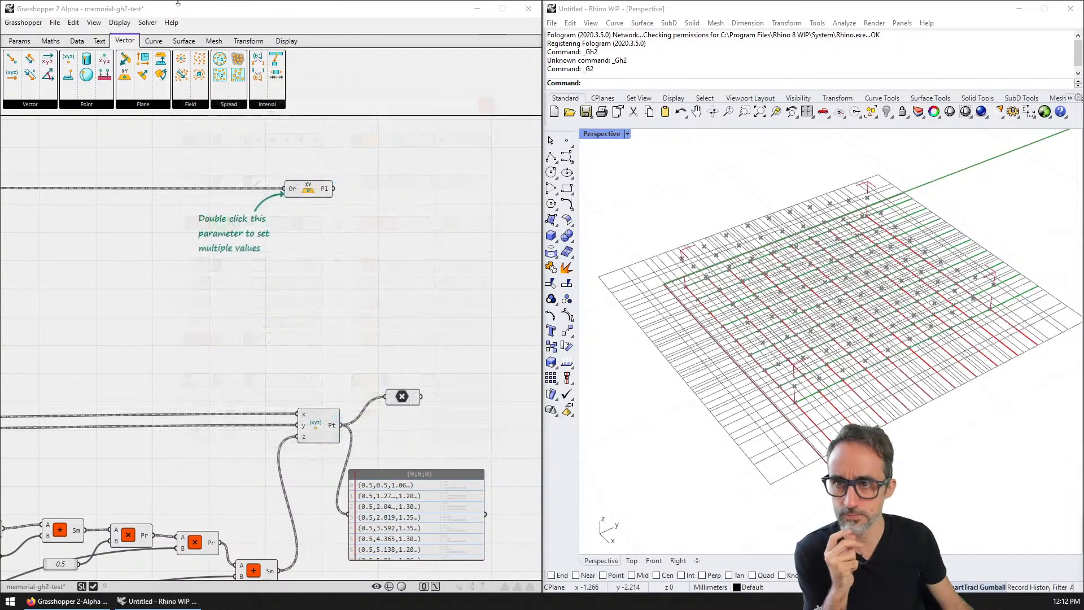
{"action": "left_click", "coordinate": [94, 22]}
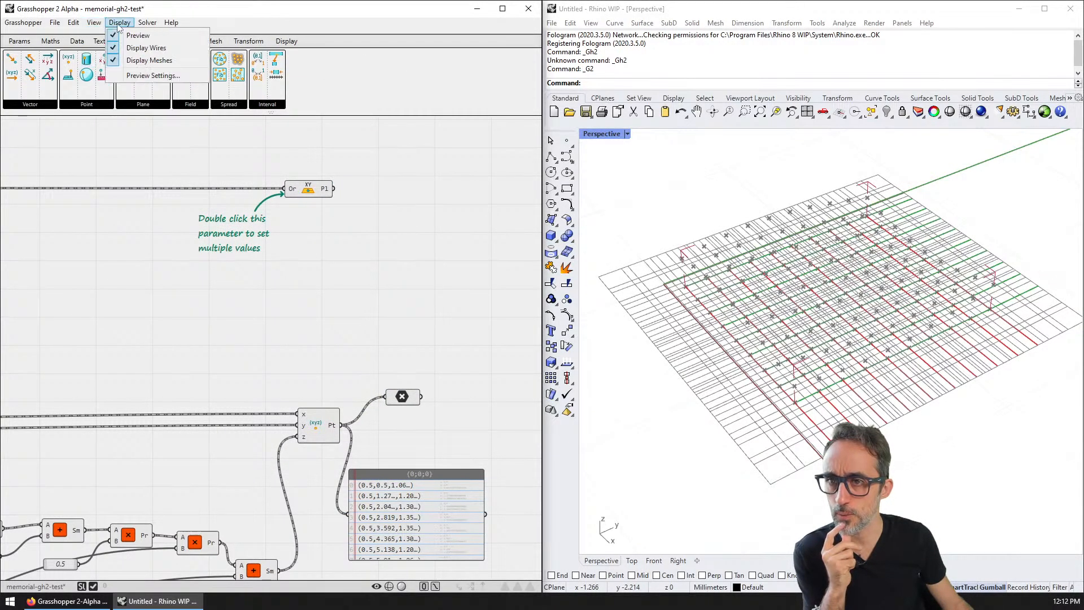
{"action": "mouse_move", "coordinate": [74, 26]}
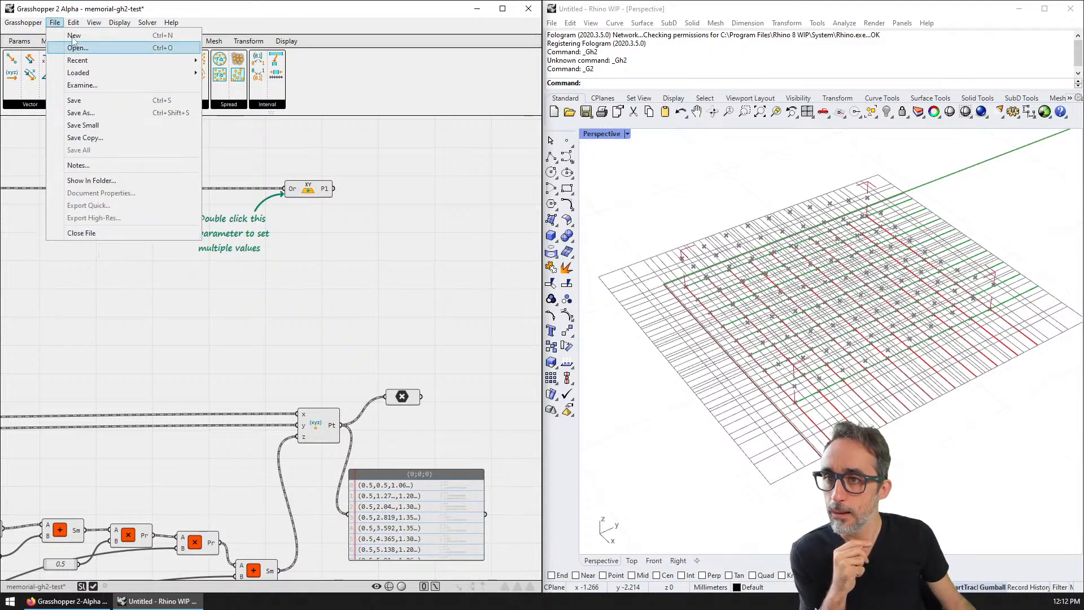
{"action": "mouse_move", "coordinate": [141, 24]}
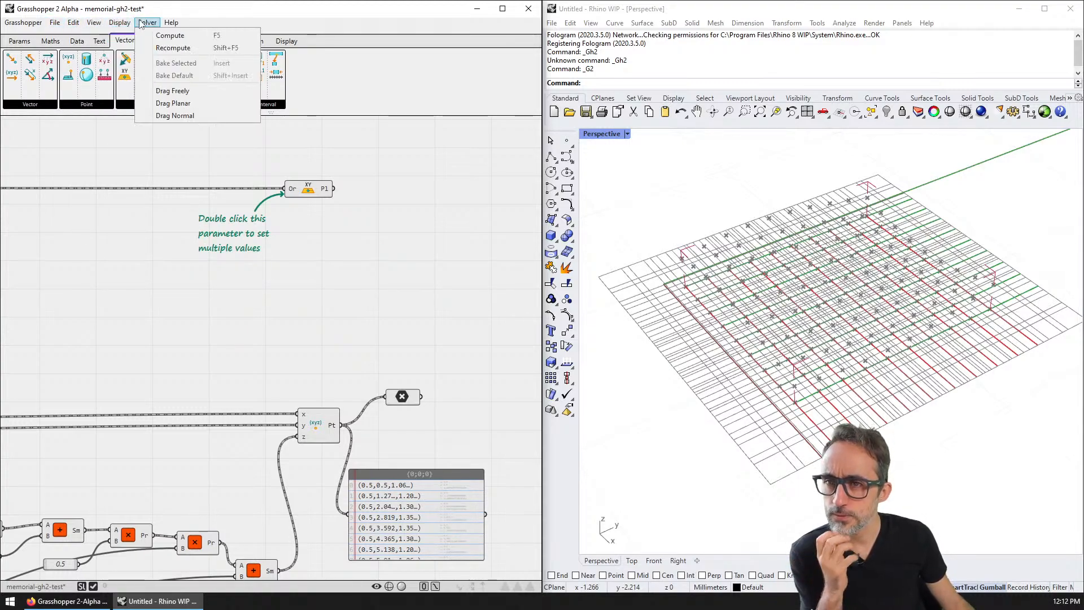
{"action": "mouse_move", "coordinate": [168, 24]}
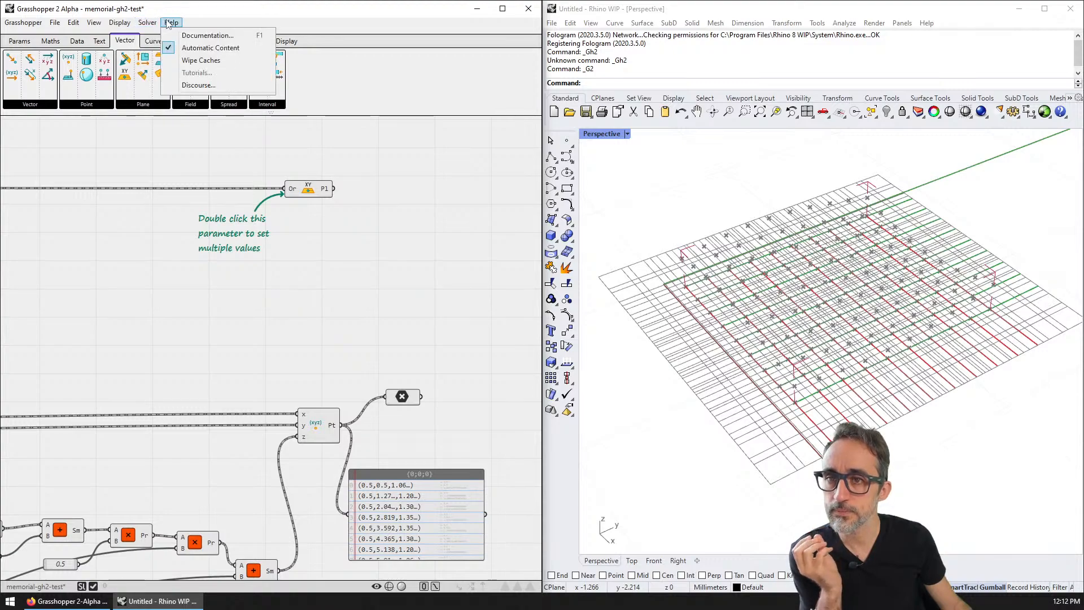
{"action": "left_click", "coordinate": [285, 273]}
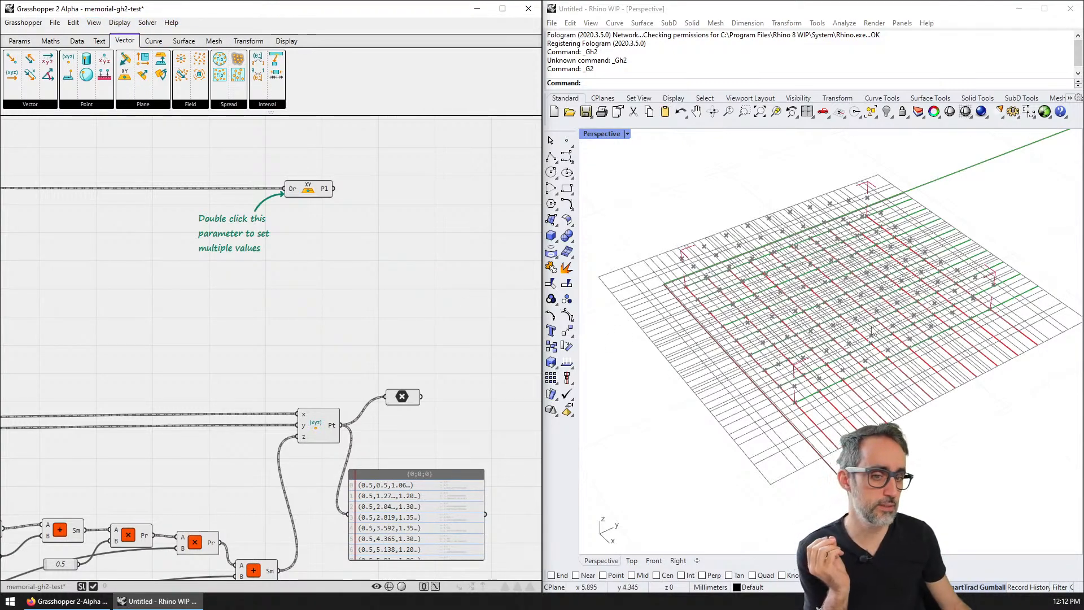
- Add a Box From Centre component beside XY Plane and connect XY Plane's Pl output to its plane input
{"action": "right_click_drag", "start_coordinate": [391, 225], "coordinate": [273, 196]}
{"action": "left_click", "coordinate": [154, 42]}
{"action": "left_click", "coordinate": [185, 42]}
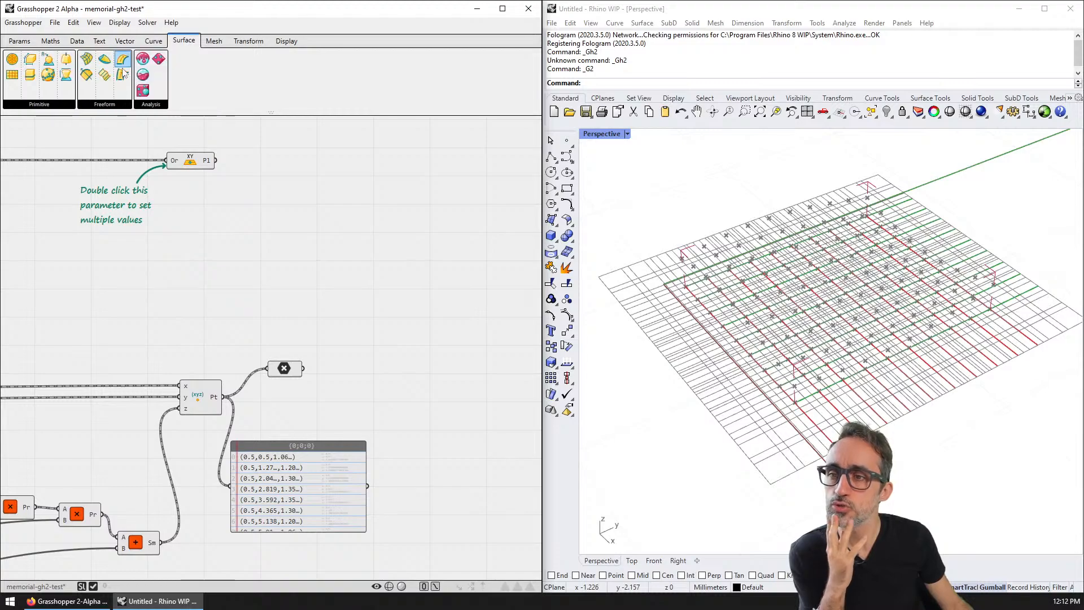
{"action": "left_click", "coordinate": [46, 105]}
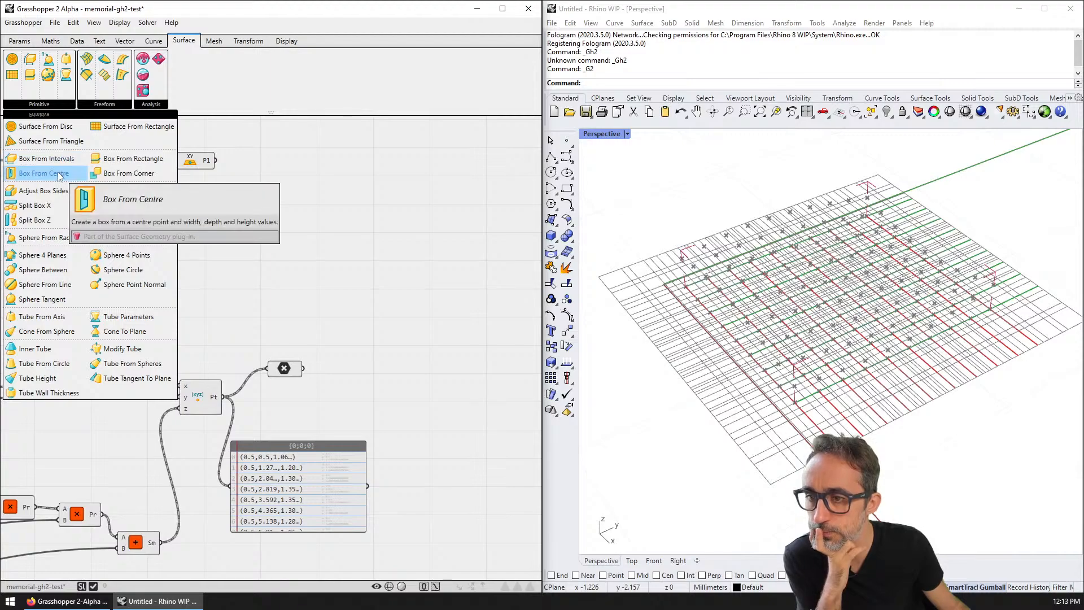
{"action": "left_click_drag", "start_coordinate": [59, 178], "coordinate": [338, 203]}
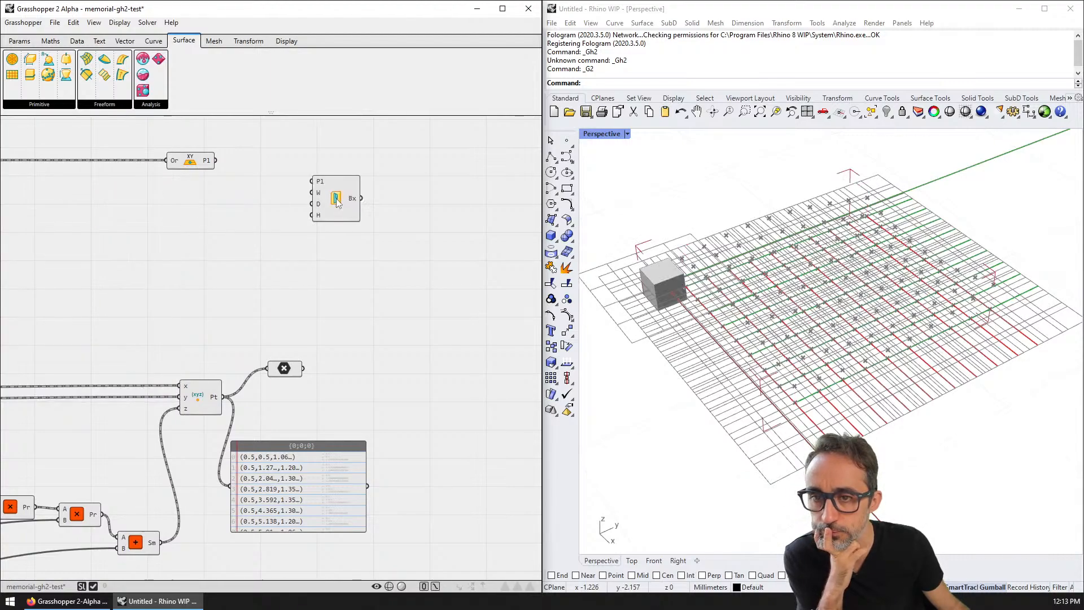
{"action": "scroll", "coordinate": [333, 195], "scroll_direction": "up", "scroll_amount": 2}
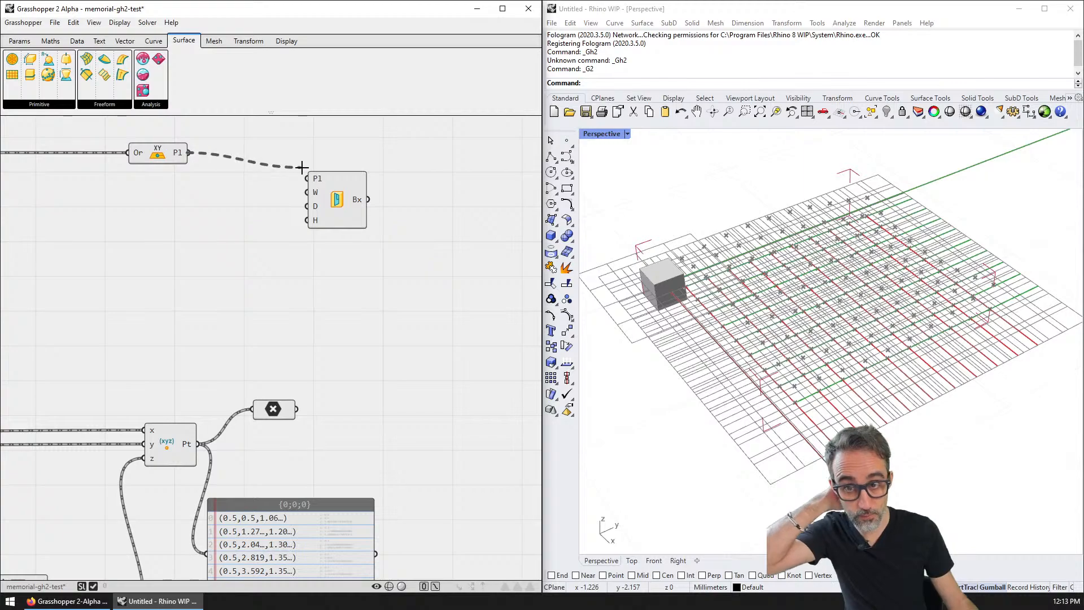
{"action": "left_click_drag", "start_coordinate": [302, 167], "coordinate": [342, 180]}
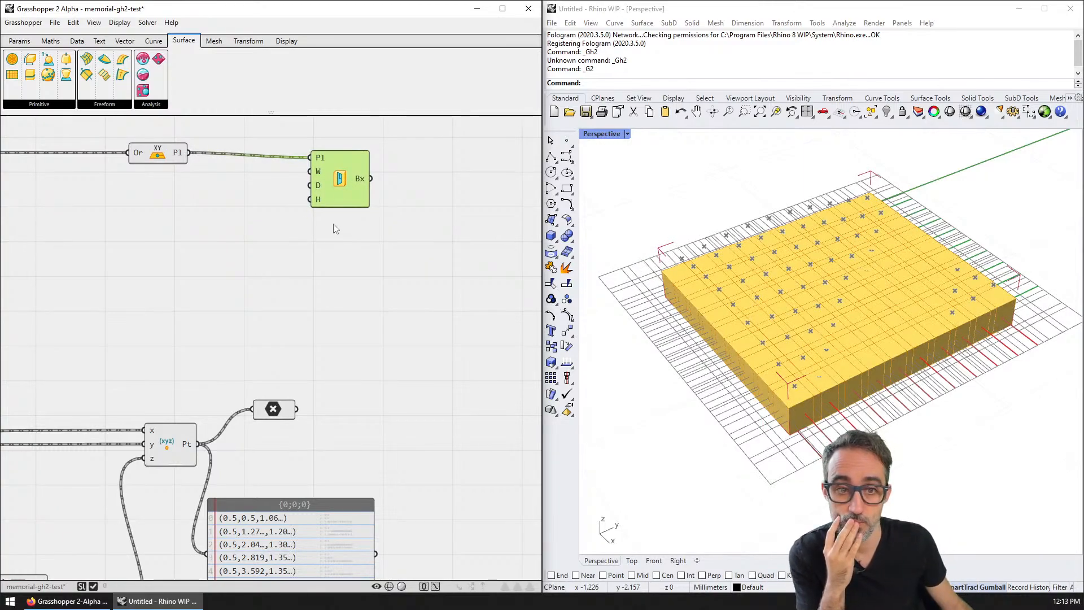
- Add a number slider at 0.500 for the box's W input and duplicate it for the D input
{"action": "double_click", "coordinate": [124, 204]}
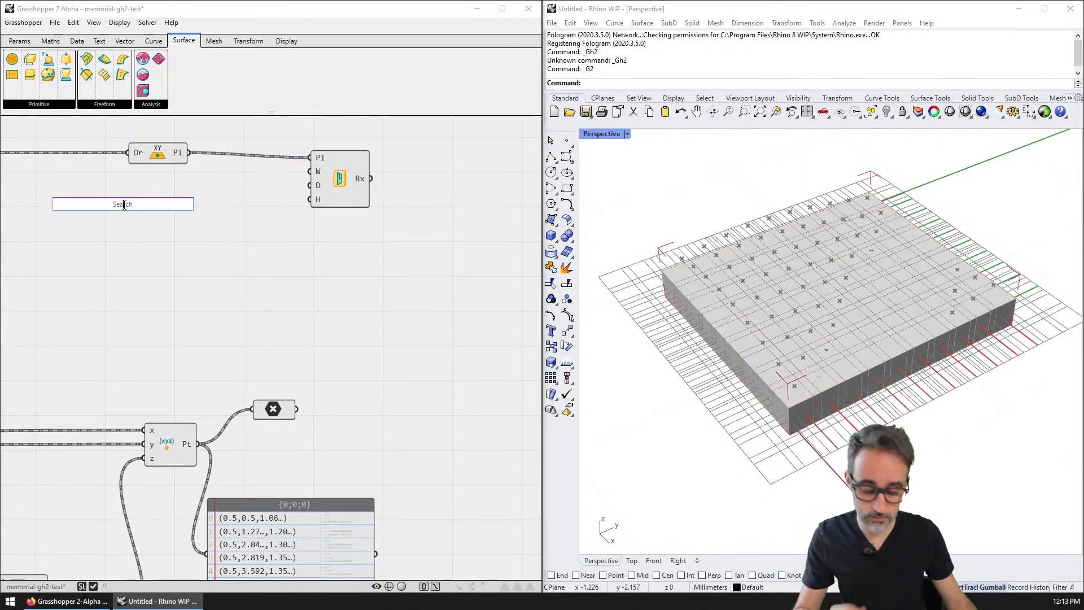
{"action": "type", "text": "slider"}
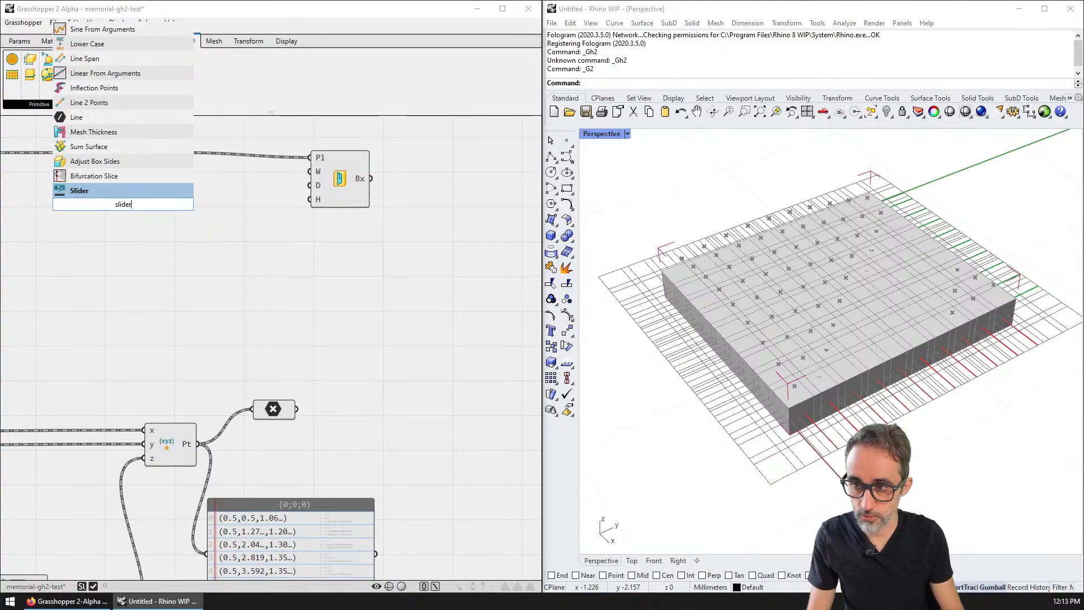
{"action": "key", "text": "Return"}
{"action": "left_click_drag", "start_coordinate": [205, 203], "coordinate": [315, 185]}
{"action": "key", "text": "ctrl+c"}
{"action": "key", "text": "ctrl+v"}
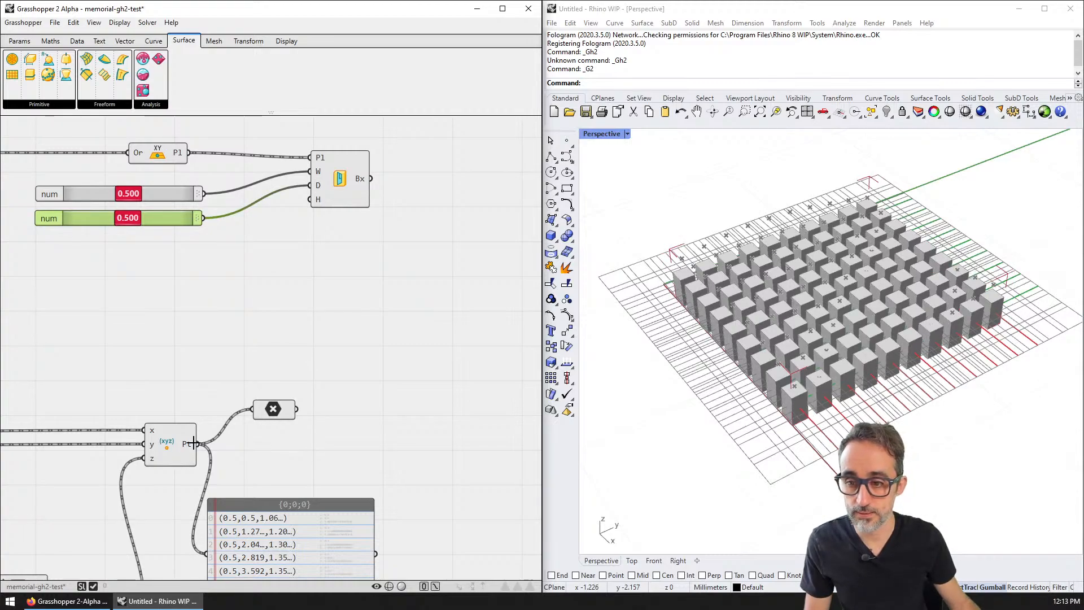
- Connect the last Addition component's Sm output to the H input of Box From Centre and check the boxes in Rhino
{"action": "right_click_drag", "start_coordinate": [166, 392], "coordinate": [305, 320]}
{"action": "scroll", "coordinate": [300, 321], "scroll_direction": "down", "scroll_amount": 3}
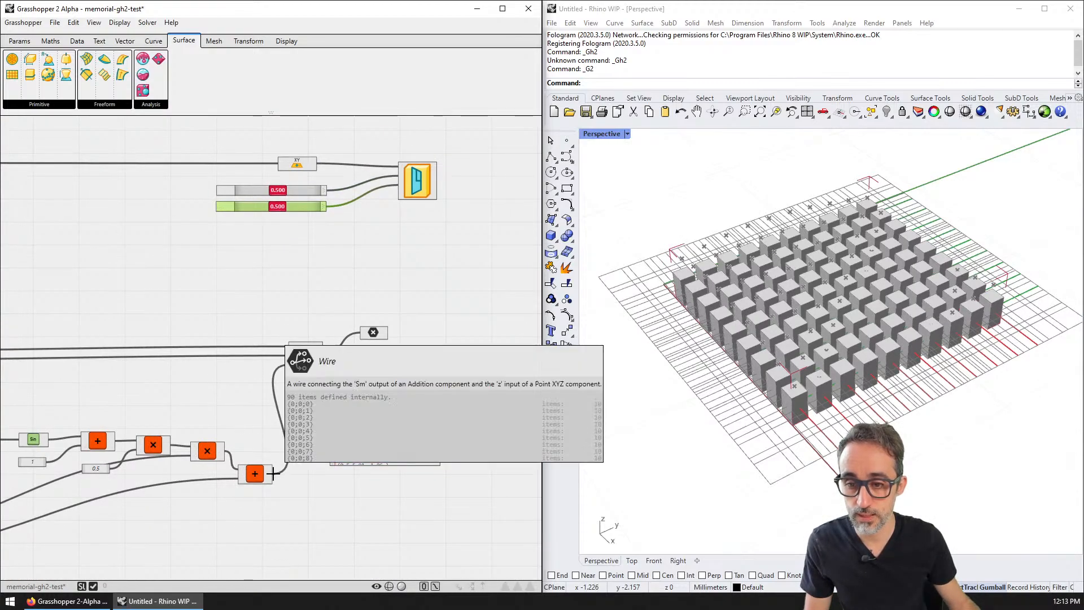
{"action": "left_click_drag", "start_coordinate": [273, 474], "coordinate": [400, 195]}
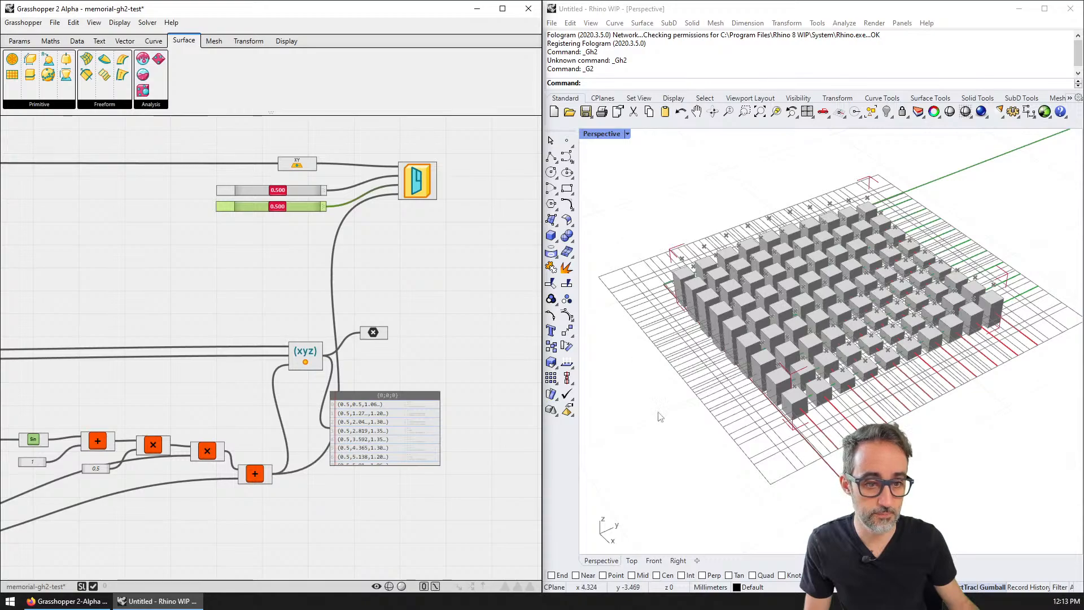
{"action": "right_click_drag", "start_coordinate": [773, 418], "coordinate": [773, 388]}
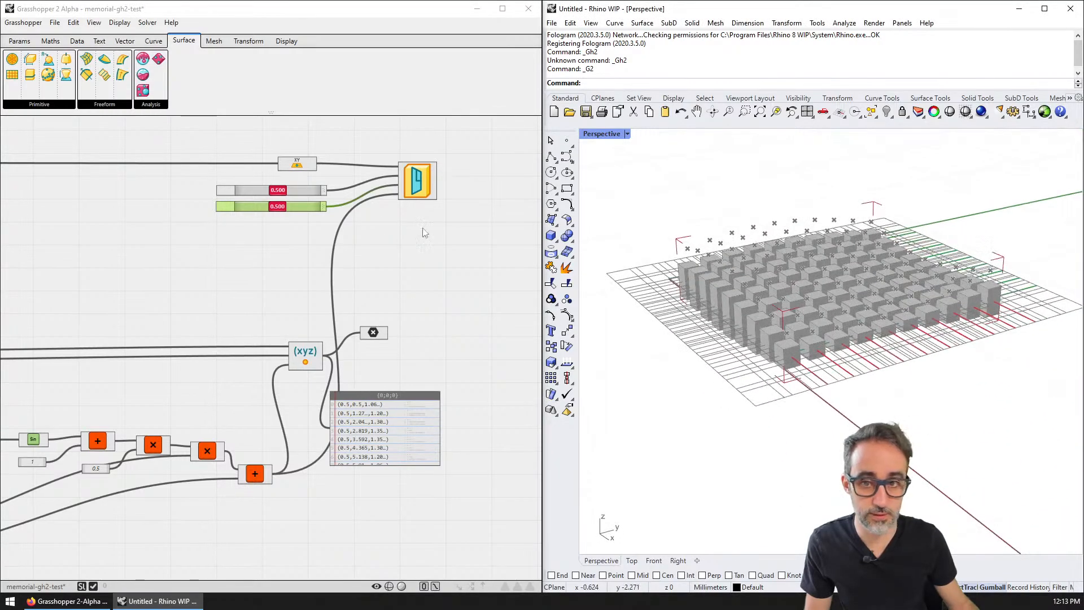
- Add a Box From Intervals component below Box From Centre and connect XY Plane's Pl output to its plane input
{"action": "scroll", "coordinate": [422, 228], "scroll_direction": "up", "scroll_amount": 5}
{"action": "left_click", "coordinate": [427, 243]}
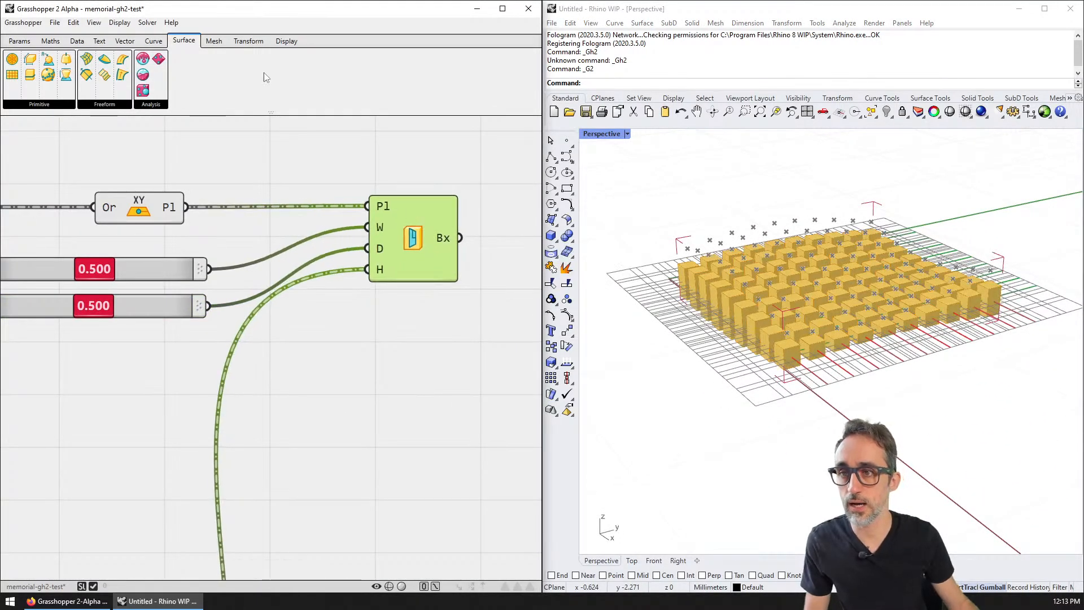
{"action": "left_click", "coordinate": [54, 105]}
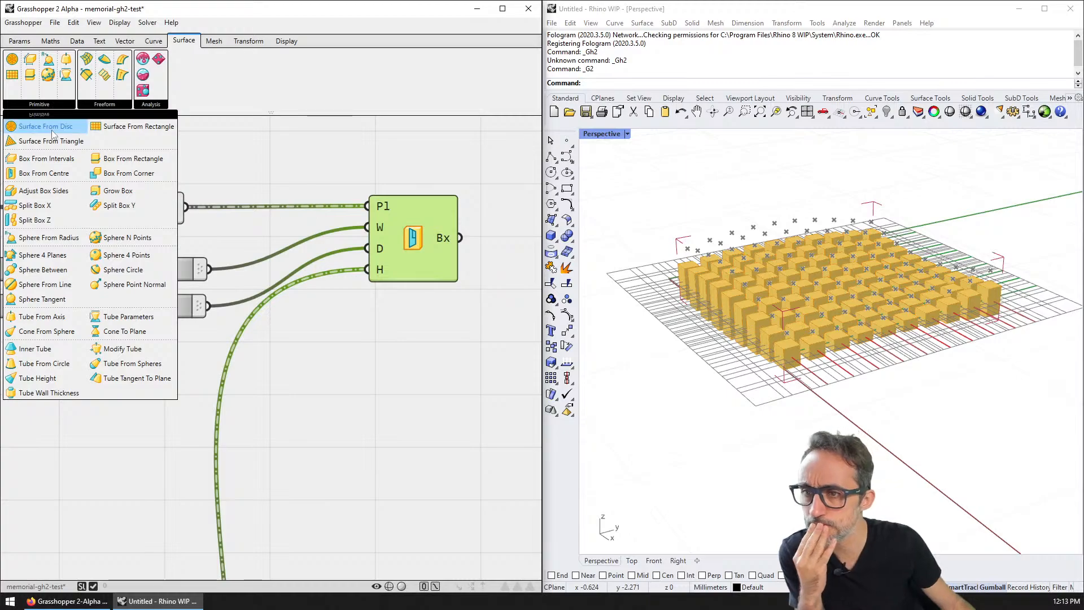
{"action": "left_click_drag", "start_coordinate": [46, 160], "coordinate": [427, 354]}
{"action": "left_click_drag", "start_coordinate": [187, 206], "coordinate": [389, 335]}
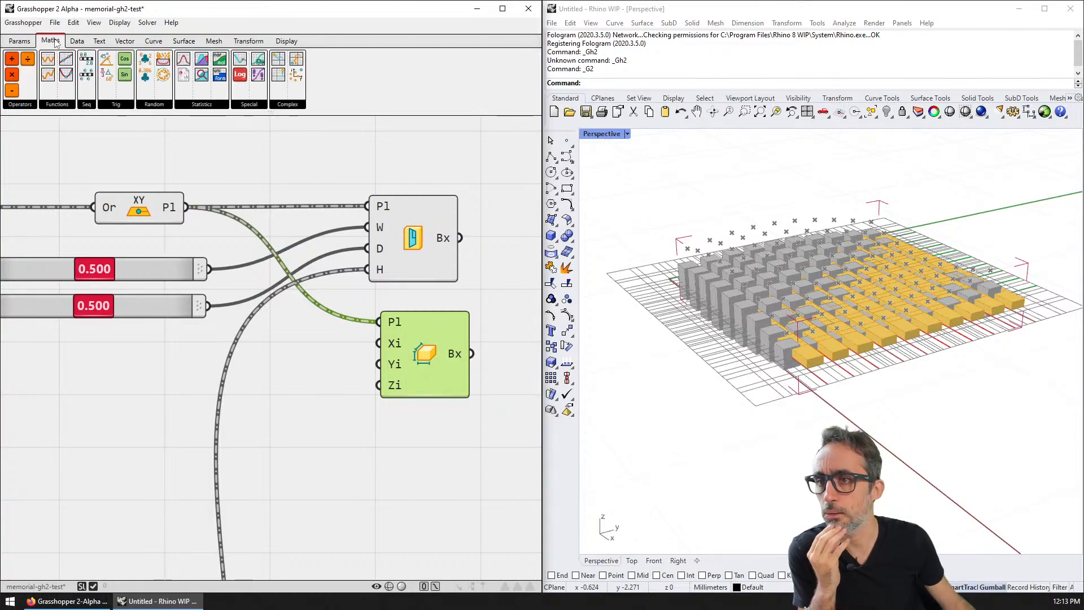
- Search the components for "inter" and place an Interval From Gap component above the XY Plane component
{"action": "left_click", "coordinate": [77, 40]}
{"action": "left_click", "coordinate": [56, 41]}
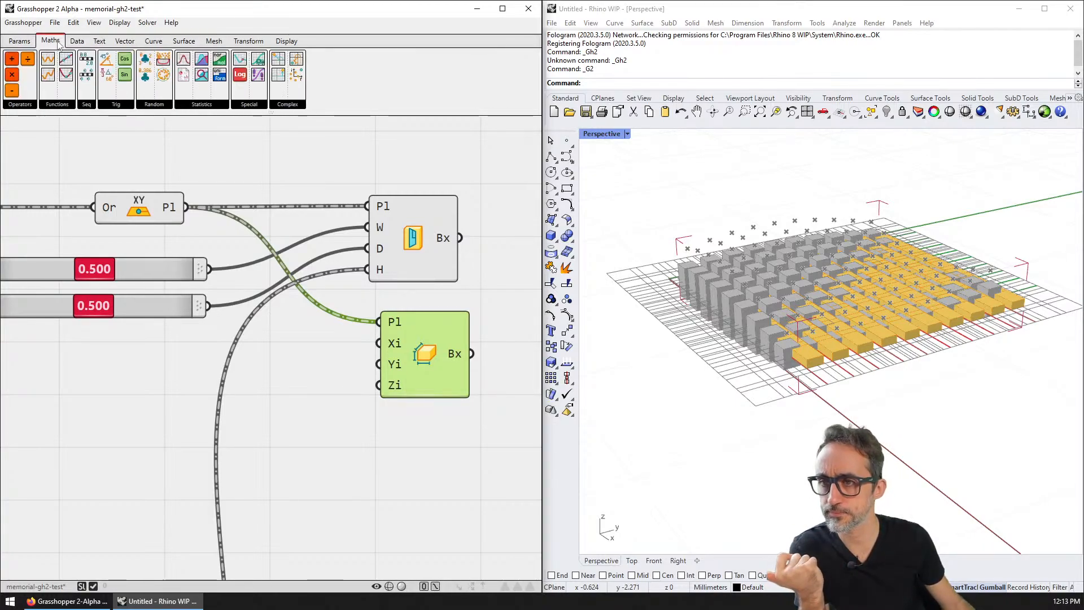
{"action": "double_click", "coordinate": [212, 159]}
{"action": "type", "text": "inter"}
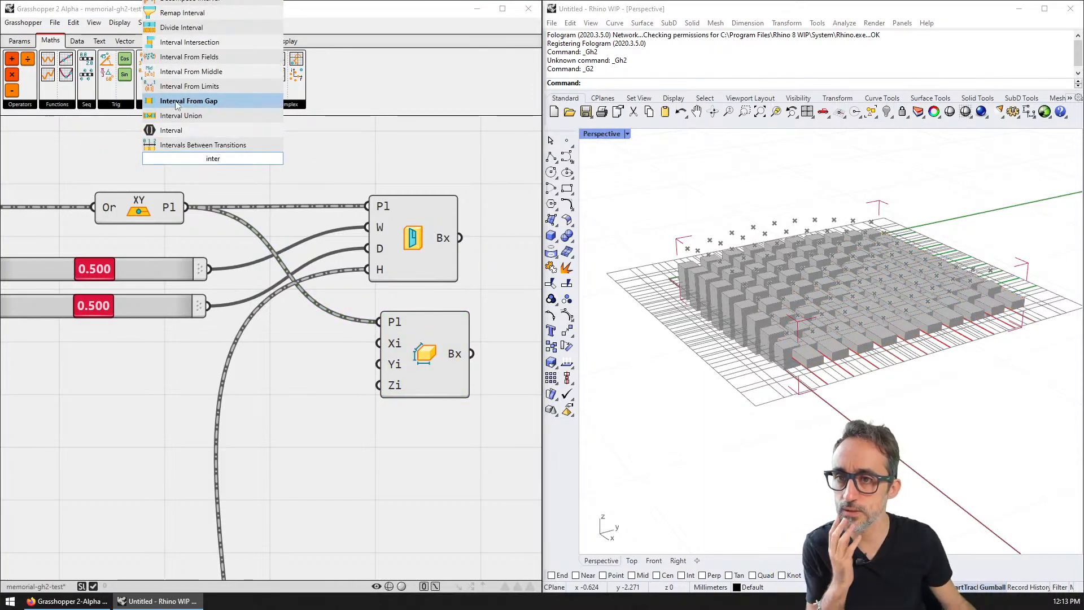
{"action": "left_click", "coordinate": [182, 104]}
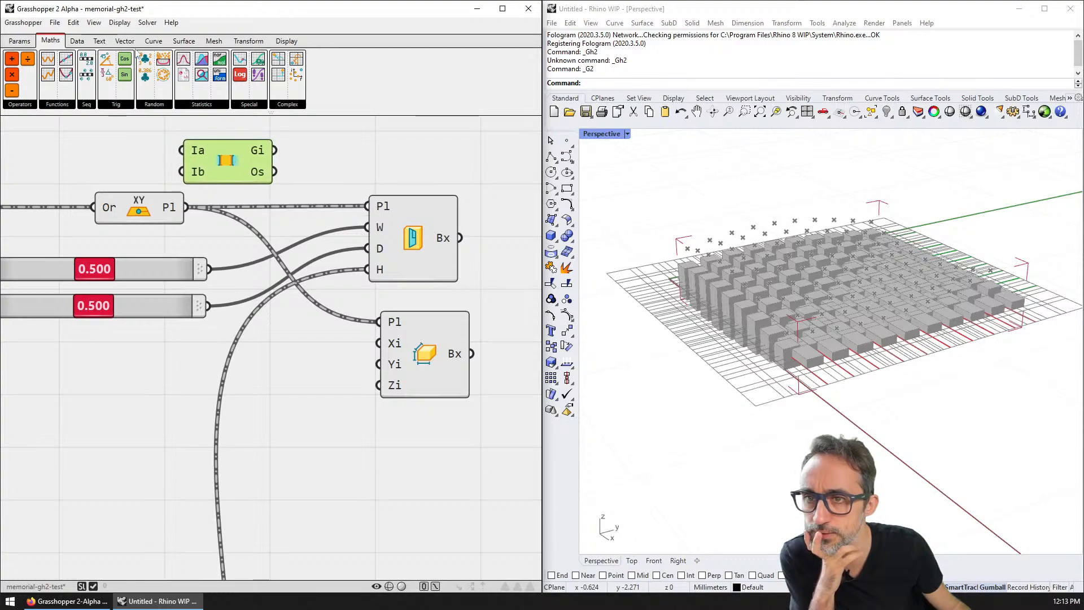
- Look through the Maths component groups, from Functions to Complex, for components that construct intervals
{"action": "left_click", "coordinate": [78, 43]}
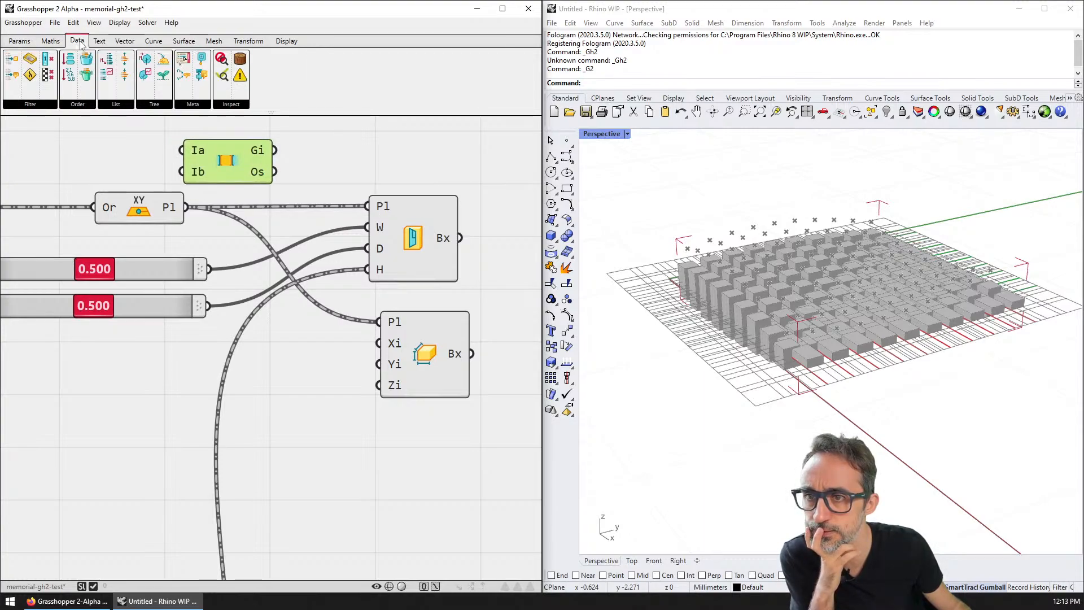
{"action": "left_click", "coordinate": [50, 42]}
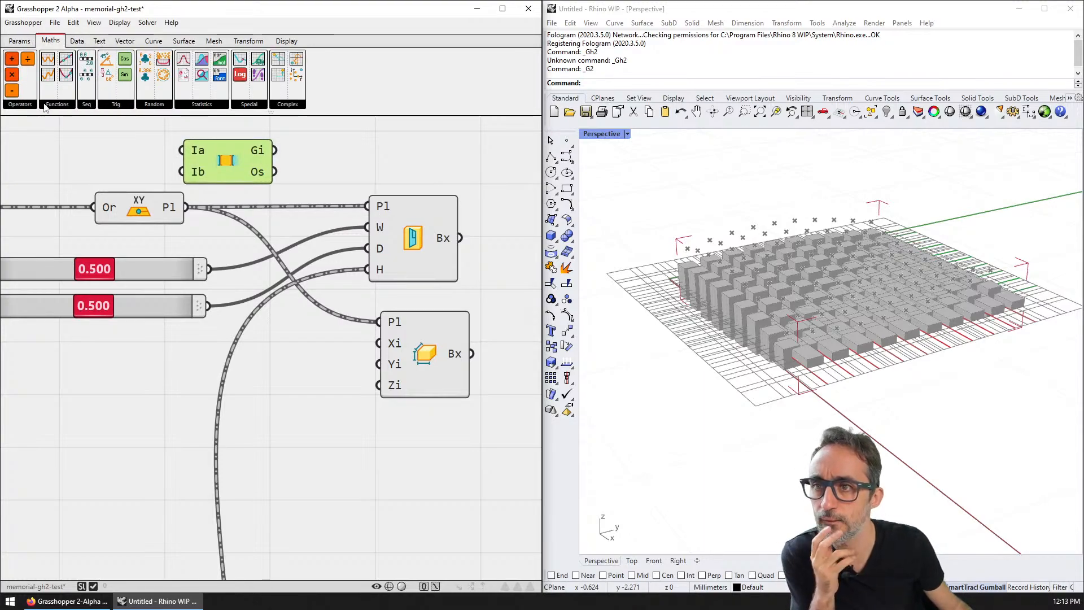
{"action": "left_click", "coordinate": [54, 105]}
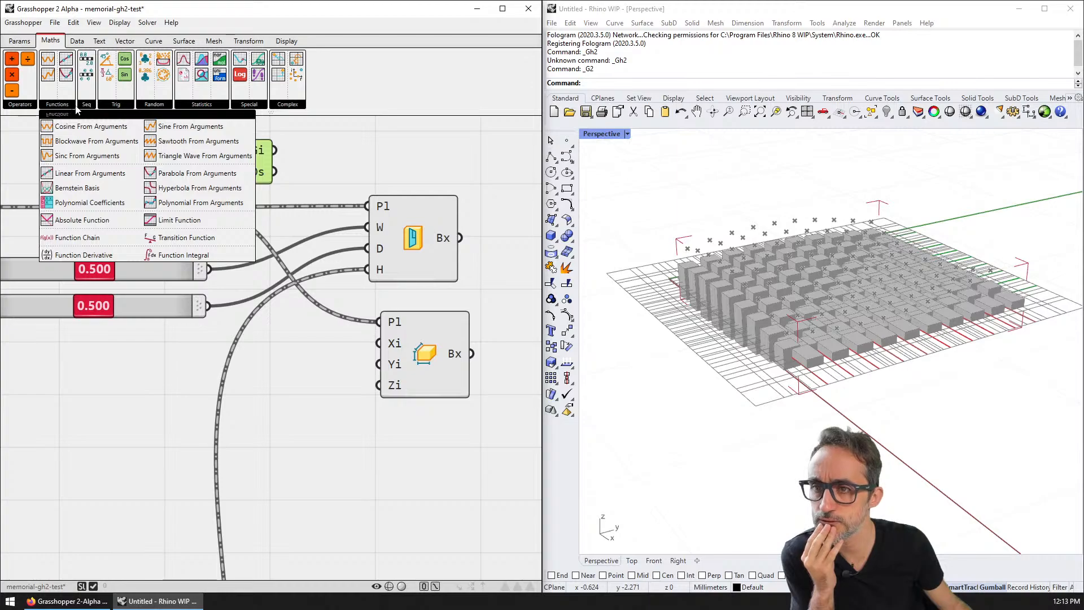
{"action": "left_click", "coordinate": [86, 105]}
{"action": "left_click", "coordinate": [116, 105]}
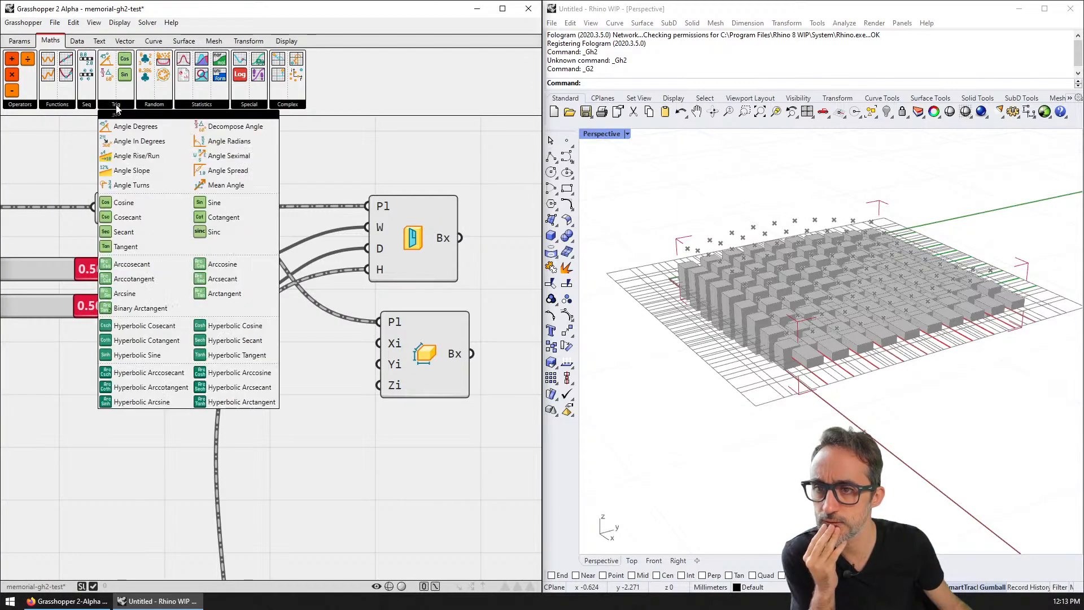
{"action": "left_click", "coordinate": [154, 105]}
{"action": "left_click", "coordinate": [192, 106]}
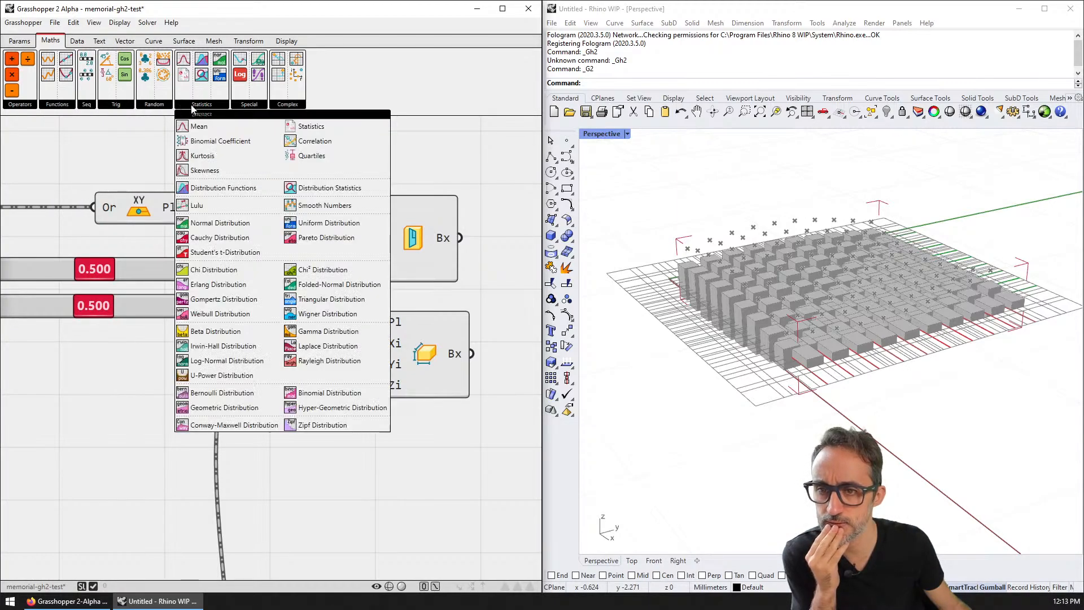
{"action": "left_click", "coordinate": [238, 106]}
{"action": "left_click", "coordinate": [288, 105]}
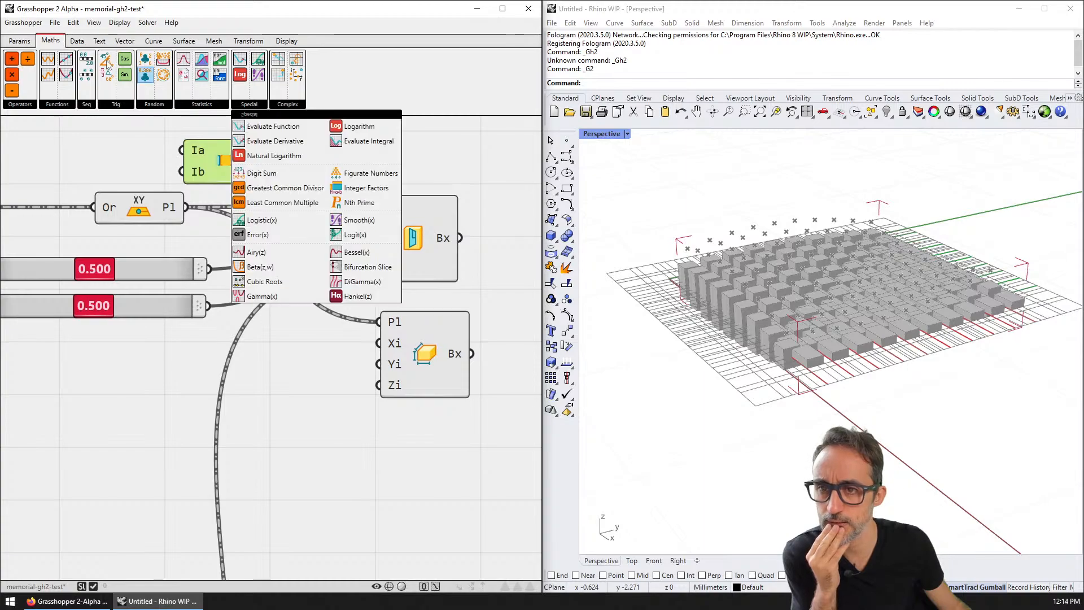
- Look through the Data component groups, from Filter to Inspect, for components that construct intervals
{"action": "left_click", "coordinate": [77, 41]}
{"action": "left_click", "coordinate": [39, 104]}
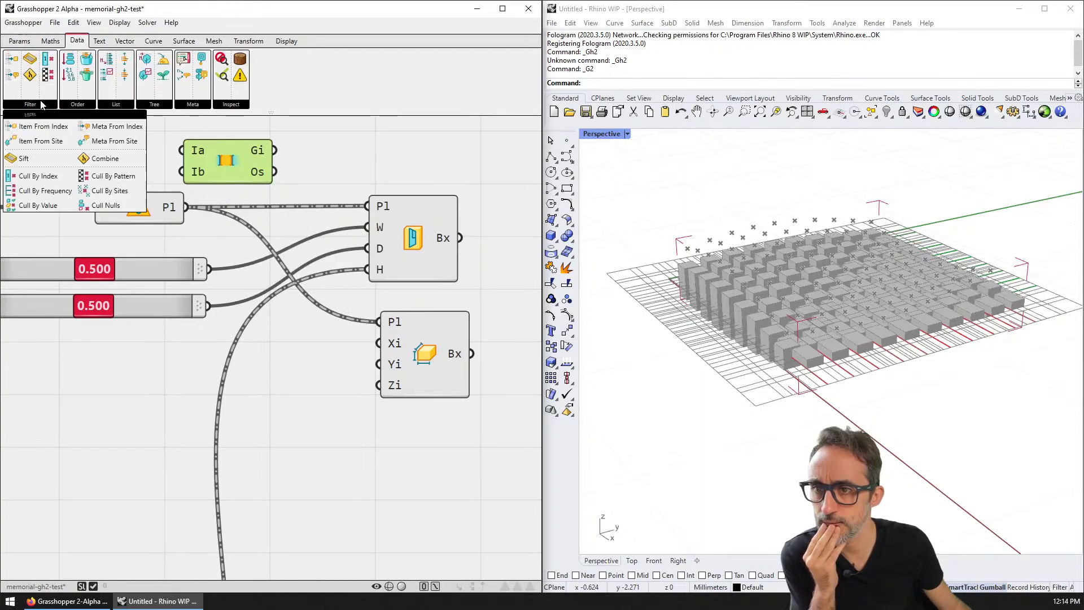
{"action": "left_click", "coordinate": [78, 105]}
{"action": "left_click", "coordinate": [120, 105]}
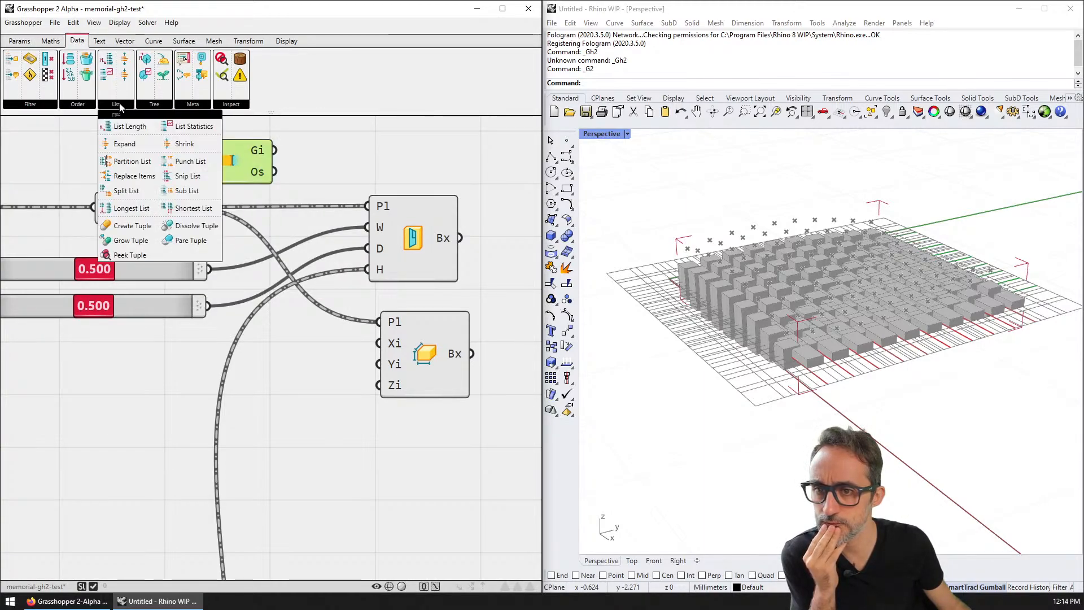
{"action": "left_click", "coordinate": [151, 105]}
{"action": "left_click", "coordinate": [186, 105]}
{"action": "left_click", "coordinate": [153, 107]}
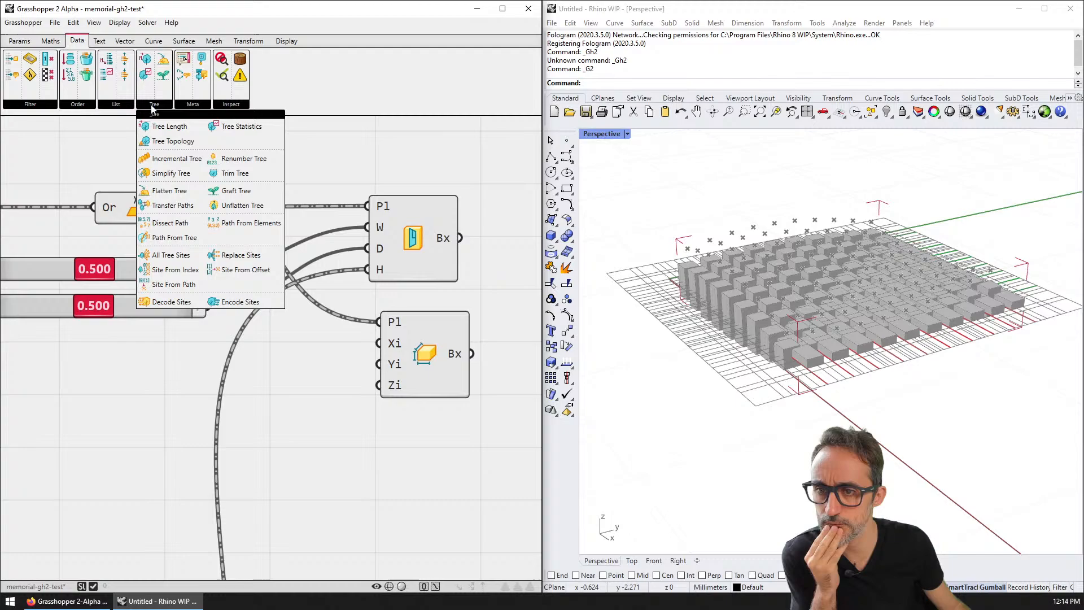
{"action": "left_click", "coordinate": [191, 106]}
{"action": "left_click", "coordinate": [228, 106]}
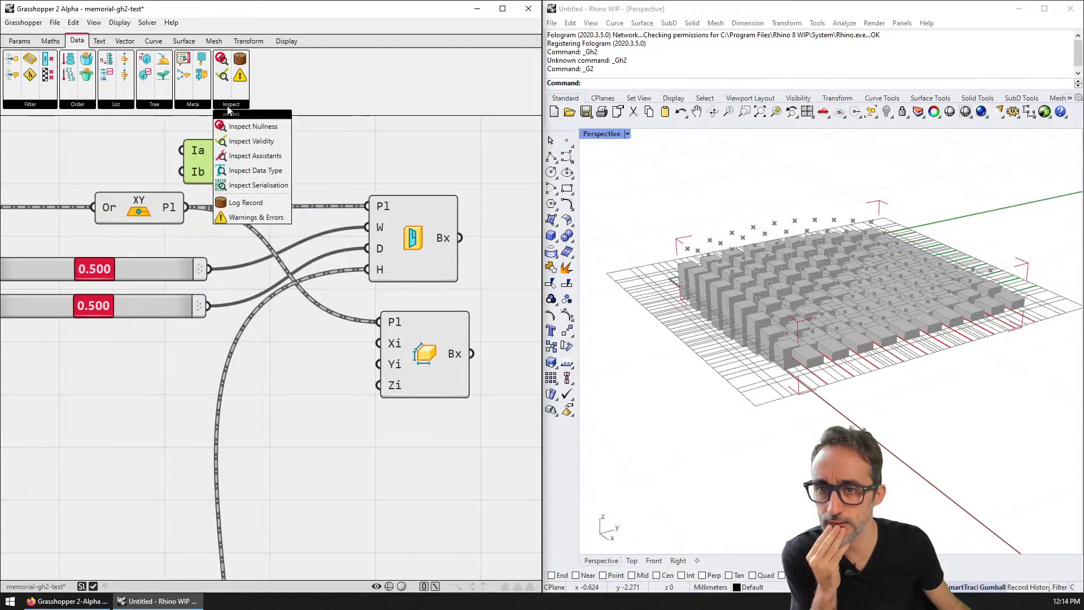
{"action": "left_click", "coordinate": [366, 154]}
- Check the Text, Vector, Curve, Surface, Mesh, Transform and Display component categories for interval components
{"action": "left_click", "coordinate": [98, 41]}
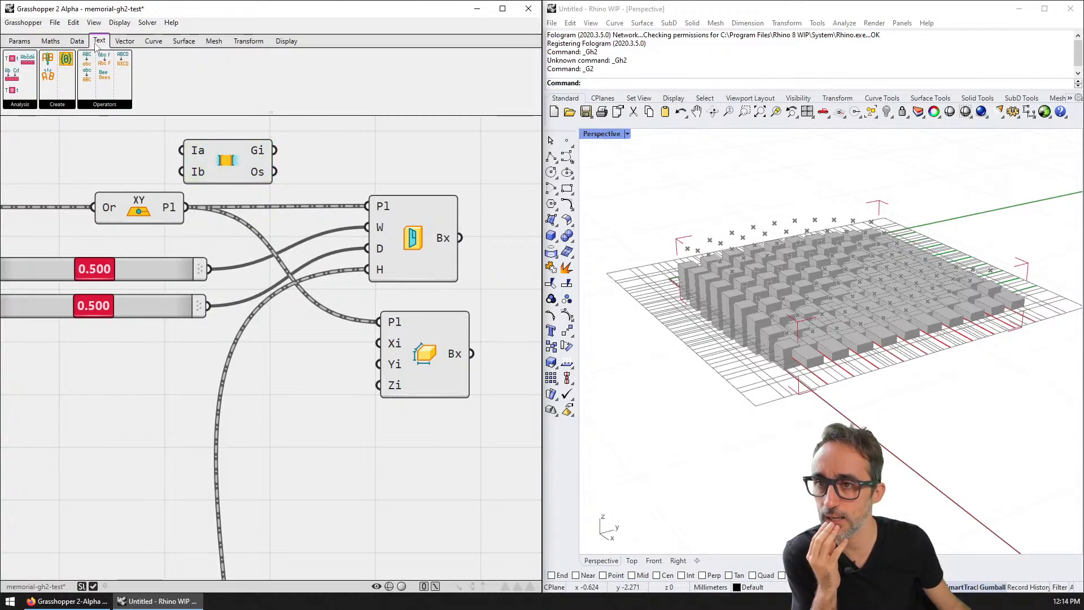
{"action": "left_click", "coordinate": [125, 40]}
{"action": "left_click", "coordinate": [153, 41]}
{"action": "left_click", "coordinate": [183, 40]}
{"action": "left_click", "coordinate": [214, 41]}
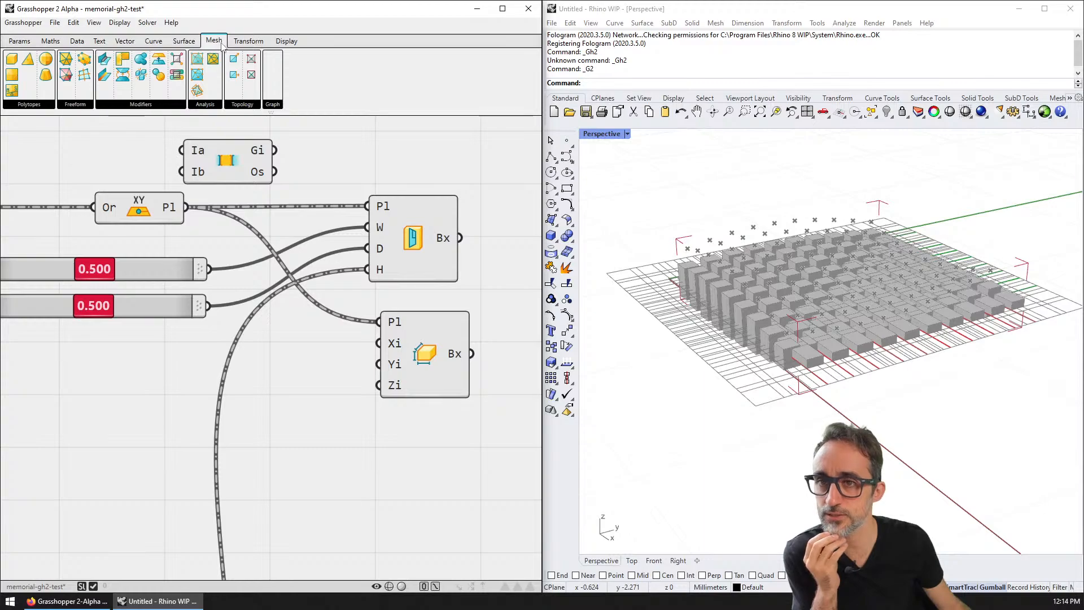
{"action": "left_click", "coordinate": [248, 40]}
{"action": "left_click", "coordinate": [291, 42]}
- Recheck the Maths component groups from Complex back to Operators, plus the Params category, for interval components
{"action": "left_click", "coordinate": [53, 42]}
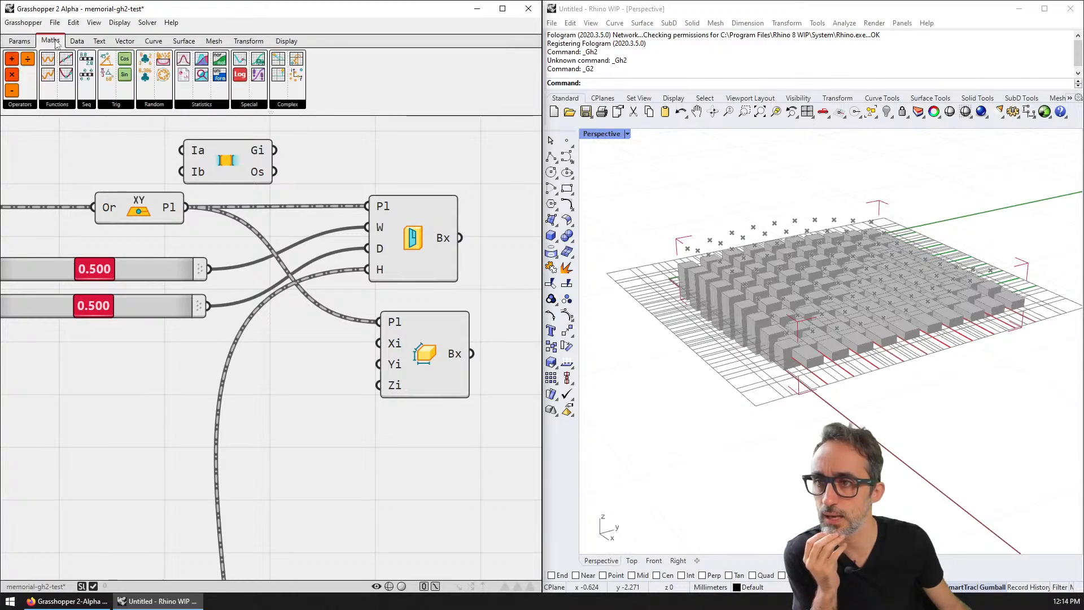
{"action": "left_click", "coordinate": [290, 106]}
{"action": "left_click", "coordinate": [250, 105]}
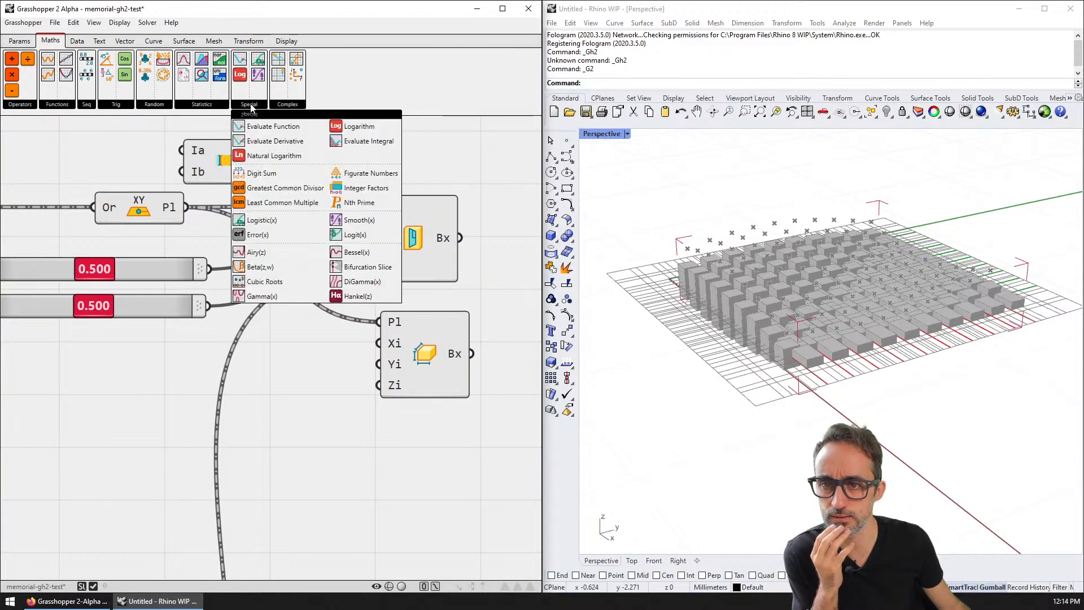
{"action": "left_click", "coordinate": [207, 107]}
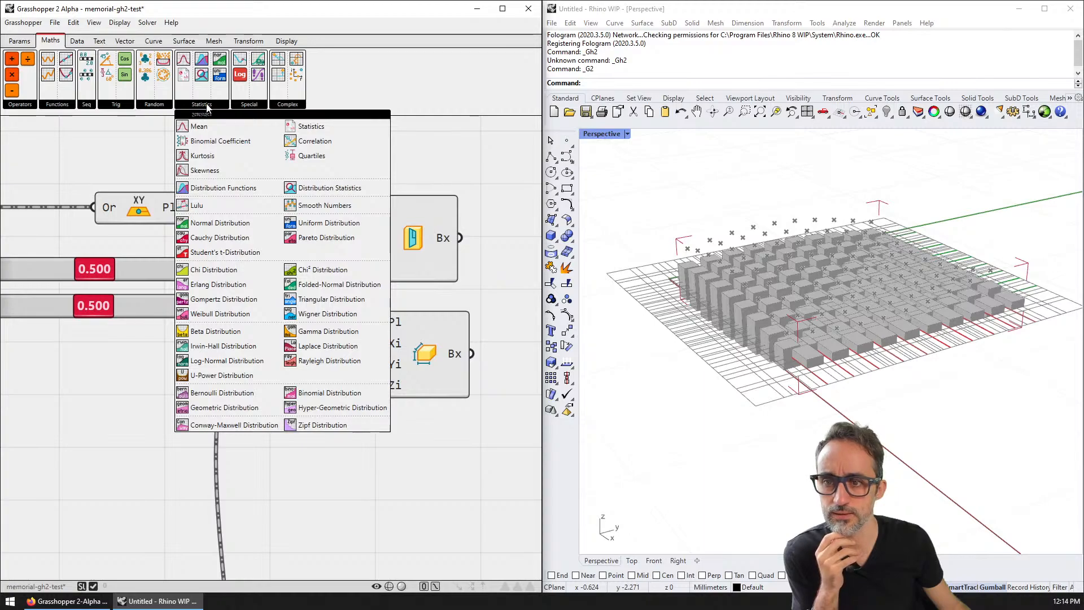
{"action": "left_click", "coordinate": [156, 105]}
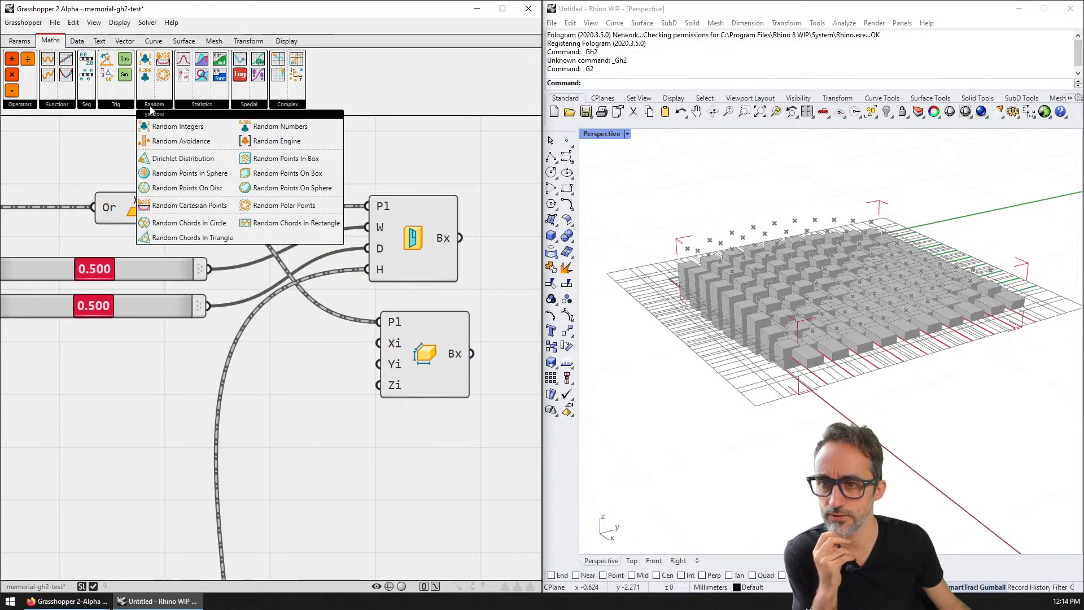
{"action": "left_click", "coordinate": [118, 105]}
{"action": "left_click", "coordinate": [86, 106]}
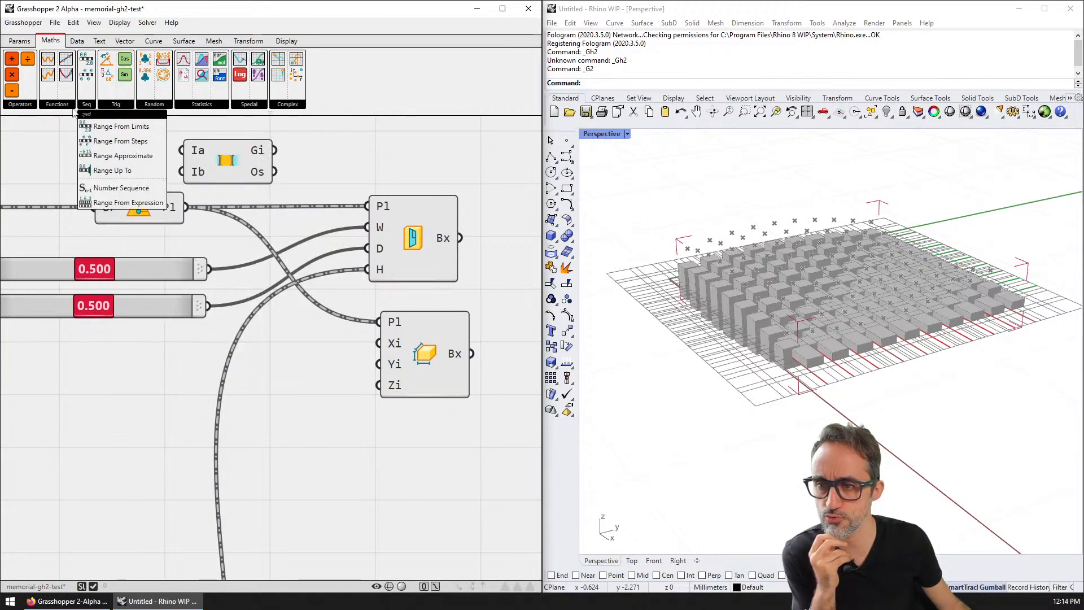
{"action": "left_click", "coordinate": [50, 107]}
{"action": "left_click", "coordinate": [21, 105]}
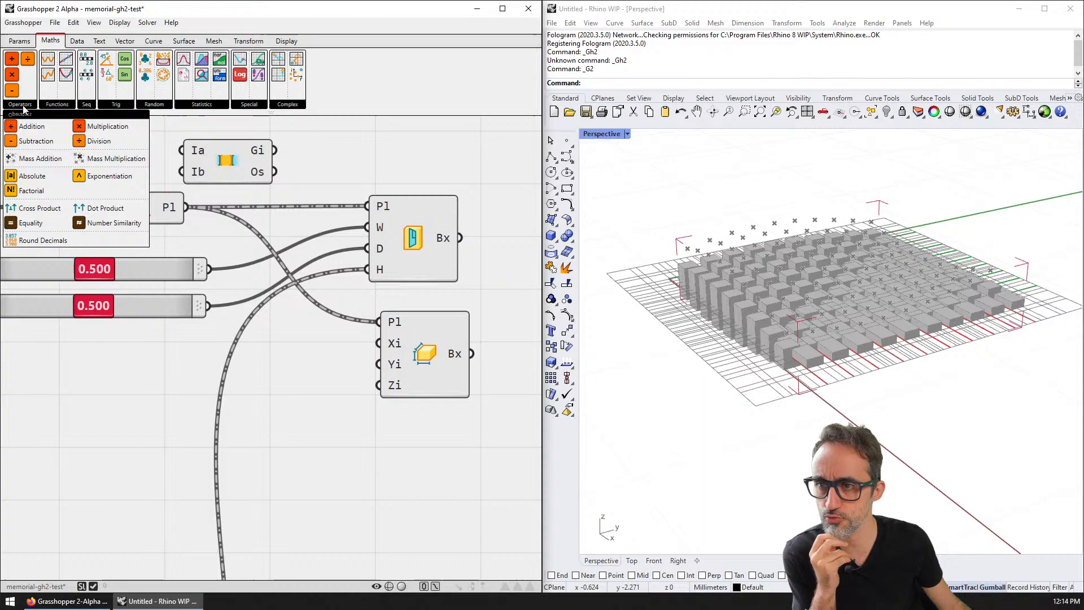
{"action": "left_click", "coordinate": [21, 41]}
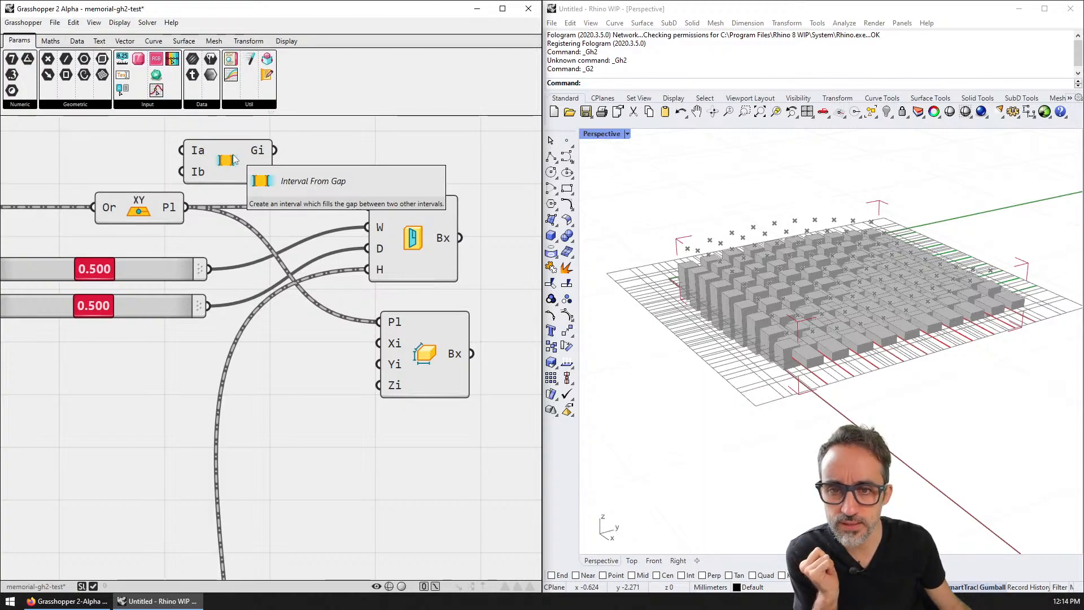
- Delete Interval From Gap, search the components for "inter" and place an Interval From Limits component below Box From Intervals
{"action": "left_click_drag", "start_coordinate": [233, 162], "coordinate": [252, 164]}
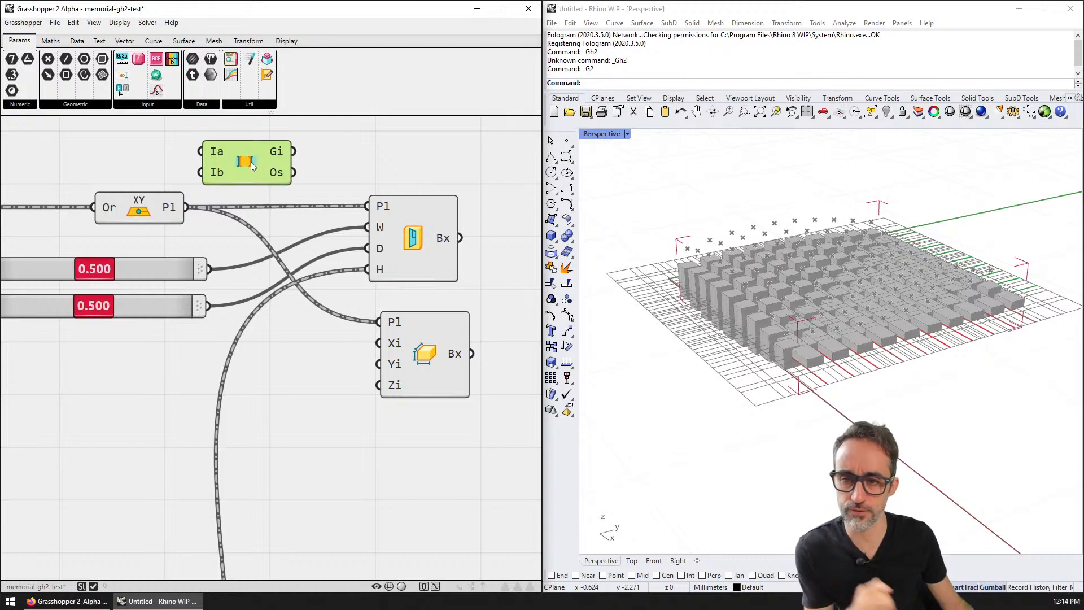
{"action": "key", "text": "Delete"}
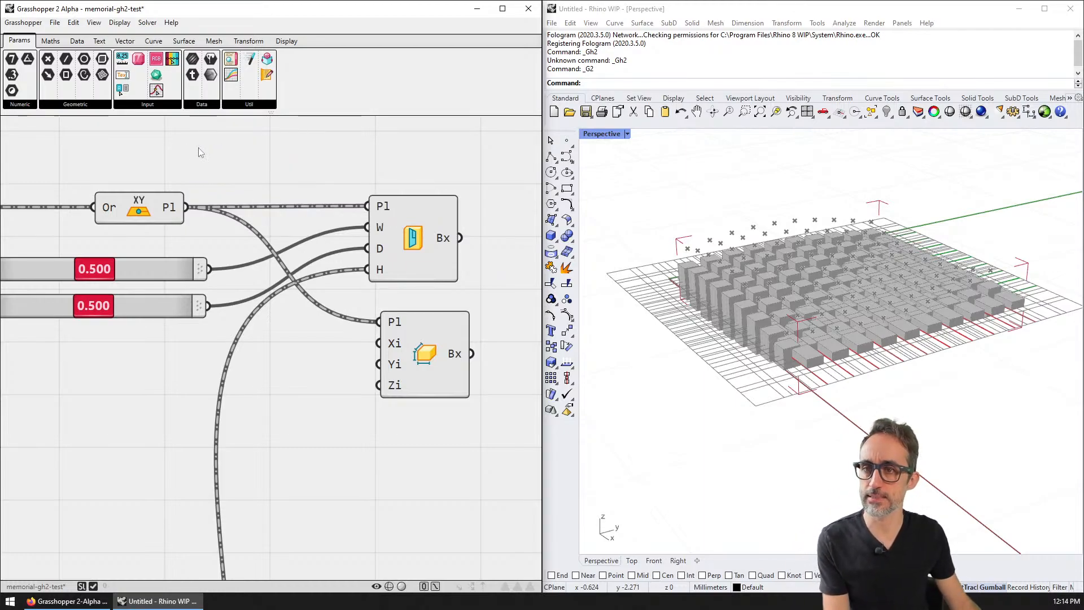
{"action": "double_click", "coordinate": [259, 152]}
{"action": "type", "text": "inter"}
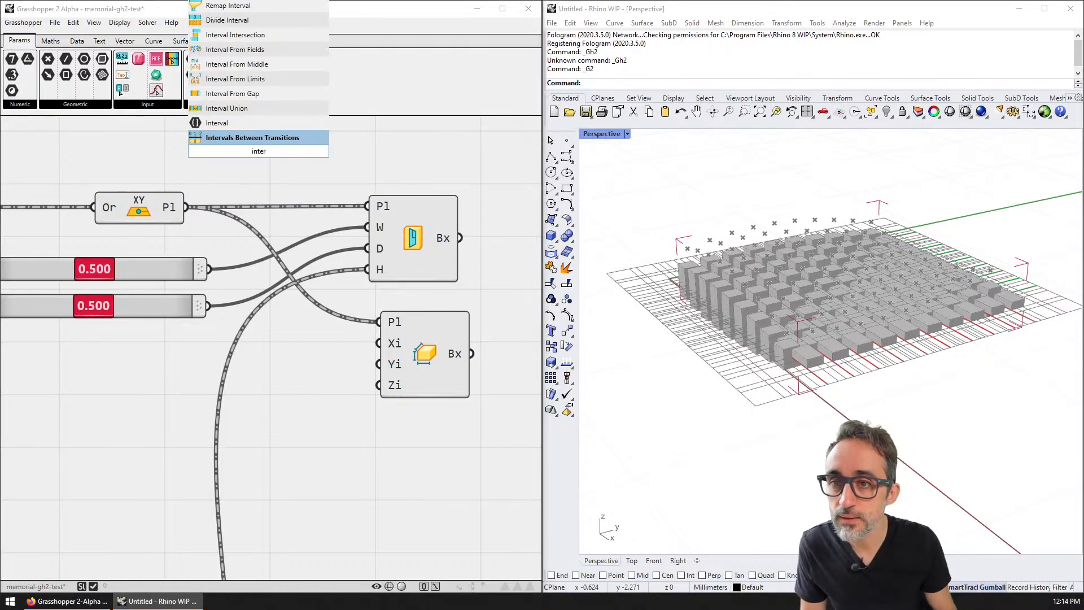
{"action": "key", "text": "Up"}
{"action": "key", "text": "Up"}
{"action": "key", "text": "Up"}
{"action": "key", "text": "Up"}
{"action": "key", "text": "Up"}
{"action": "key", "text": "Up"}
{"action": "key", "text": "Down"}
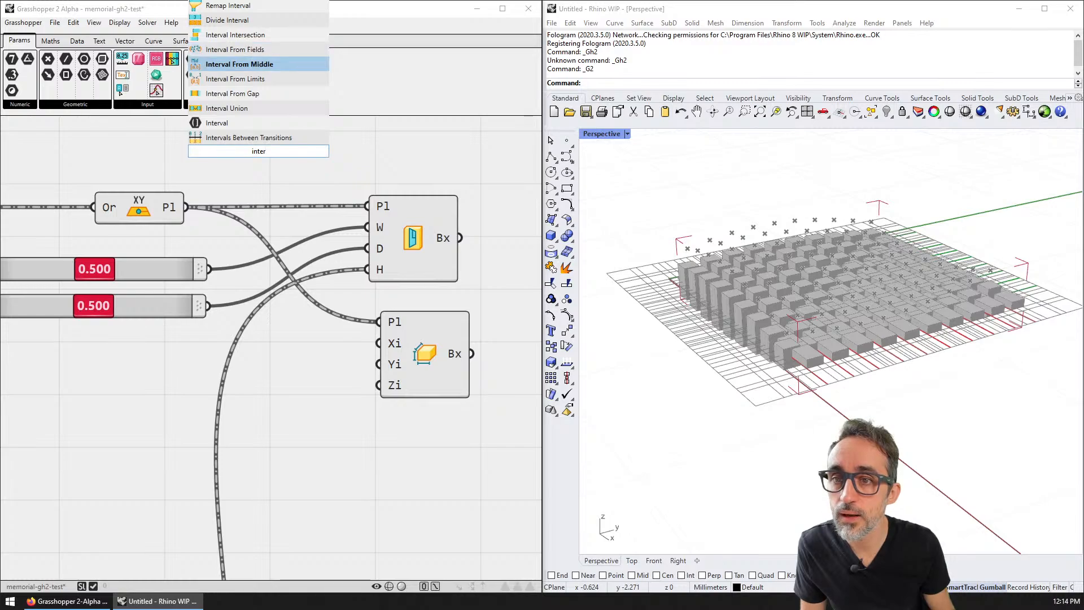
{"action": "key", "text": "Down"}
{"action": "key", "text": "Return"}
{"action": "left_click_drag", "start_coordinate": [274, 164], "coordinate": [331, 464]}
{"action": "right_click_drag", "start_coordinate": [326, 446], "coordinate": [337, 356]}
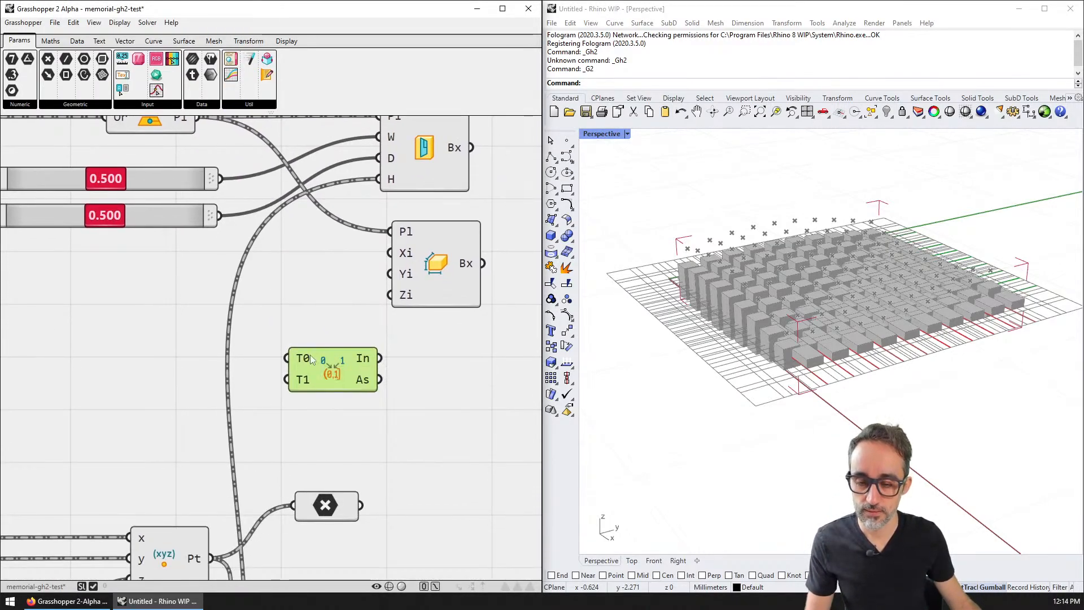
{"action": "right_click", "coordinate": [312, 359]}
{"action": "left_click", "coordinate": [446, 354]}
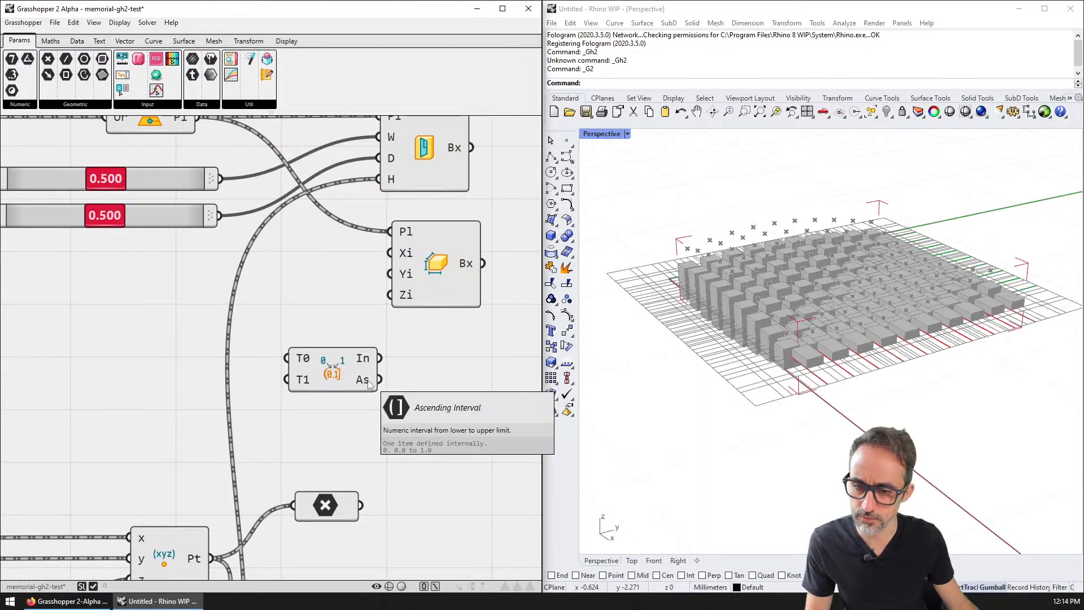
- Delete the Box From Centre component and move Box From Intervals up into its place beside XY Plane
{"action": "right_click_drag", "start_coordinate": [368, 380], "coordinate": [344, 372]}
{"action": "scroll", "coordinate": [332, 373], "scroll_direction": "down", "scroll_amount": 2}
{"action": "left_click_drag", "start_coordinate": [320, 463], "coordinate": [322, 494]}
{"action": "right_click_drag", "start_coordinate": [371, 330], "coordinate": [332, 412]}
{"action": "left_click_drag", "start_coordinate": [342, 368], "coordinate": [371, 371]}
{"action": "left_click_drag", "start_coordinate": [343, 293], "coordinate": [367, 281]}
{"action": "key", "text": "Delete"}
{"action": "left_click_drag", "start_coordinate": [374, 382], "coordinate": [403, 301]}
- Add a Multiplication component, move both 0.500 sliders clear of it and connect the upper slider to its A input
{"action": "double_click", "coordinate": [255, 317]}
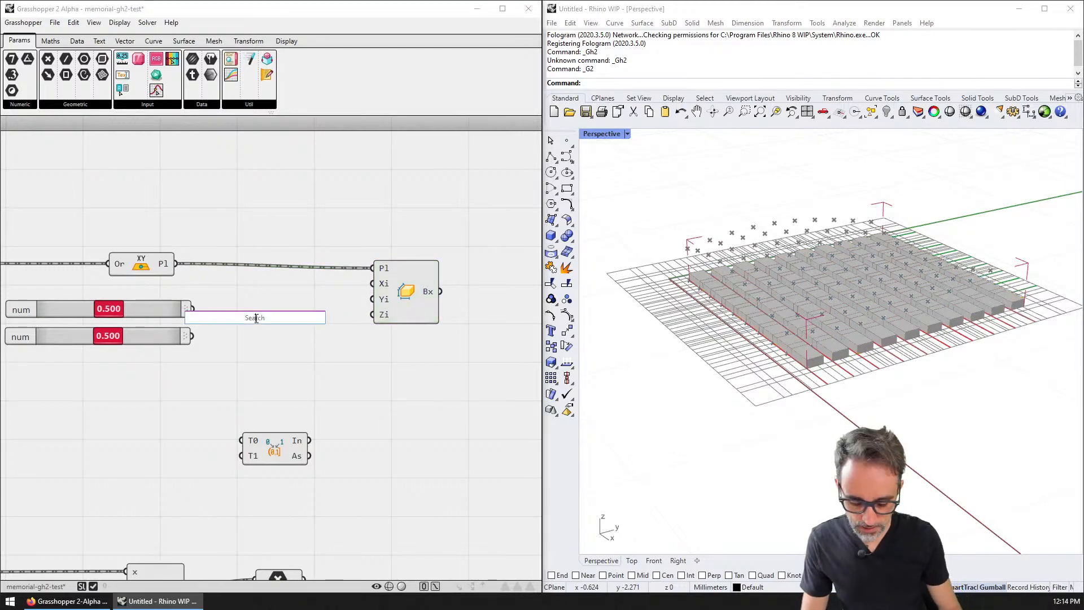
{"action": "type", "text": "muk"}
{"action": "key", "text": "BackSpace"}
{"action": "type", "text": "l"}
{"action": "key", "text": "Return"}
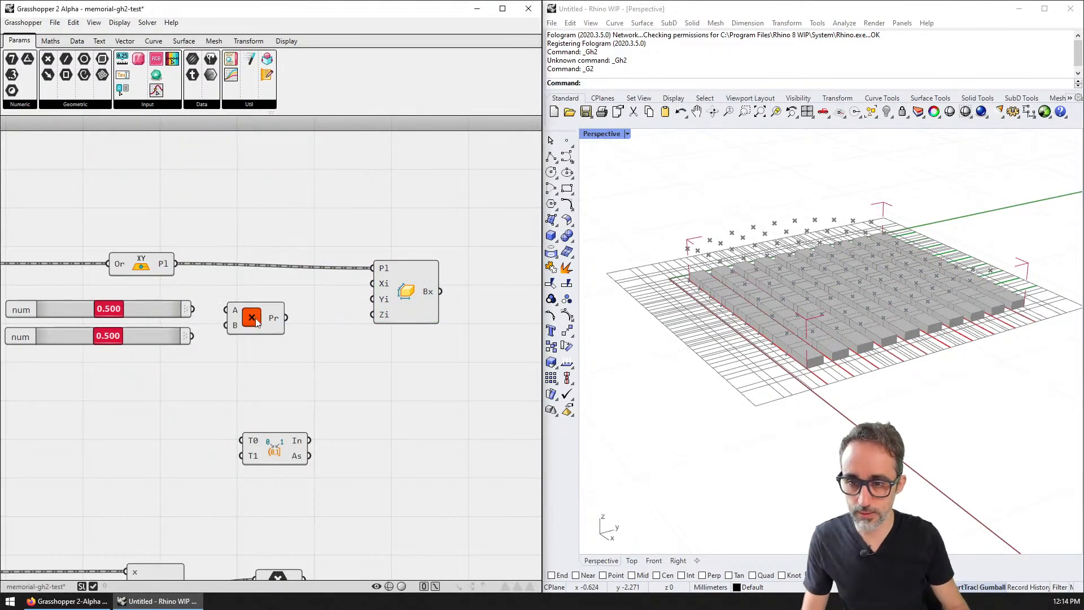
{"action": "left_click_drag", "start_coordinate": [144, 337], "coordinate": [98, 374]}
{"action": "left_click_drag", "start_coordinate": [192, 309], "coordinate": [141, 309]}
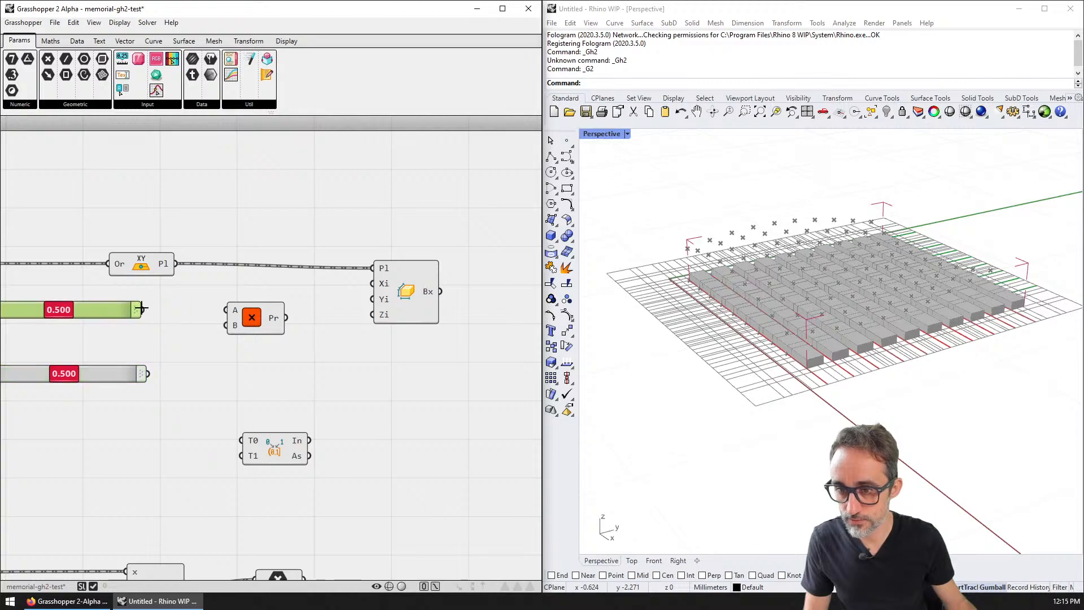
- Add a constant value of 0.5 between the two sliders and connect it to the Multiplication component's B input
{"action": "double_click", "coordinate": [120, 339]}
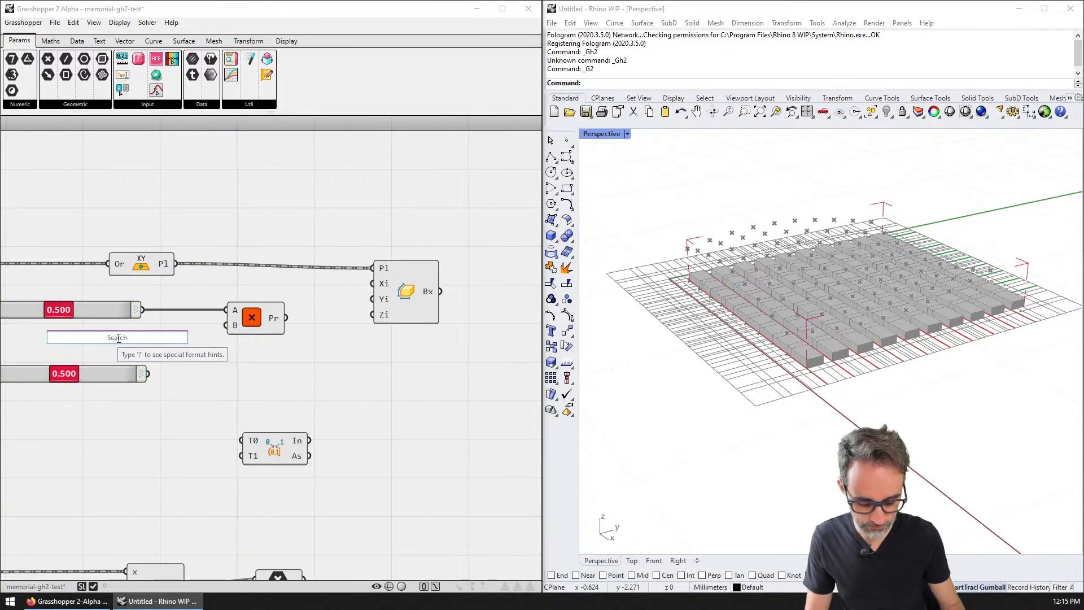
{"action": "type", "text": "//0.5"}
{"action": "key", "text": "Return"}
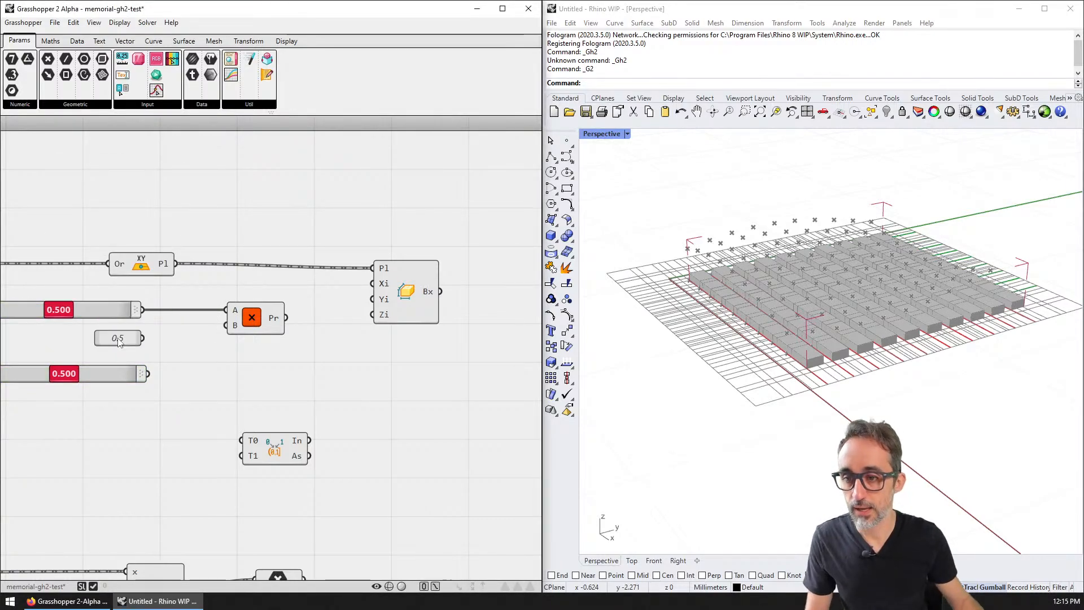
{"action": "scroll", "coordinate": [116, 336], "scroll_direction": "up", "scroll_amount": 2}
{"action": "left_click_drag", "start_coordinate": [148, 338], "coordinate": [241, 334]}
{"action": "double_click", "coordinate": [357, 332]}
{"action": "type", "text": "negate"}
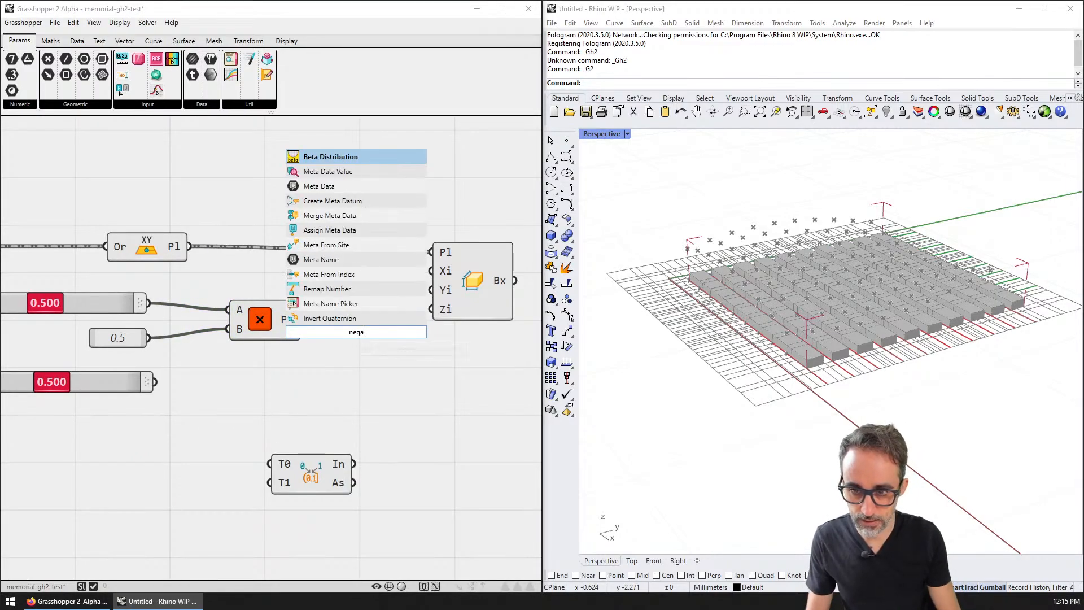
{"action": "key", "text": "BackSpace"}
{"action": "key", "text": "BackSpace"}
{"action": "key", "text": "BackSpace"}
{"action": "key", "text": "BackSpace"}
{"action": "key", "text": "BackSpace"}
{"action": "key", "text": "BackSpace"}
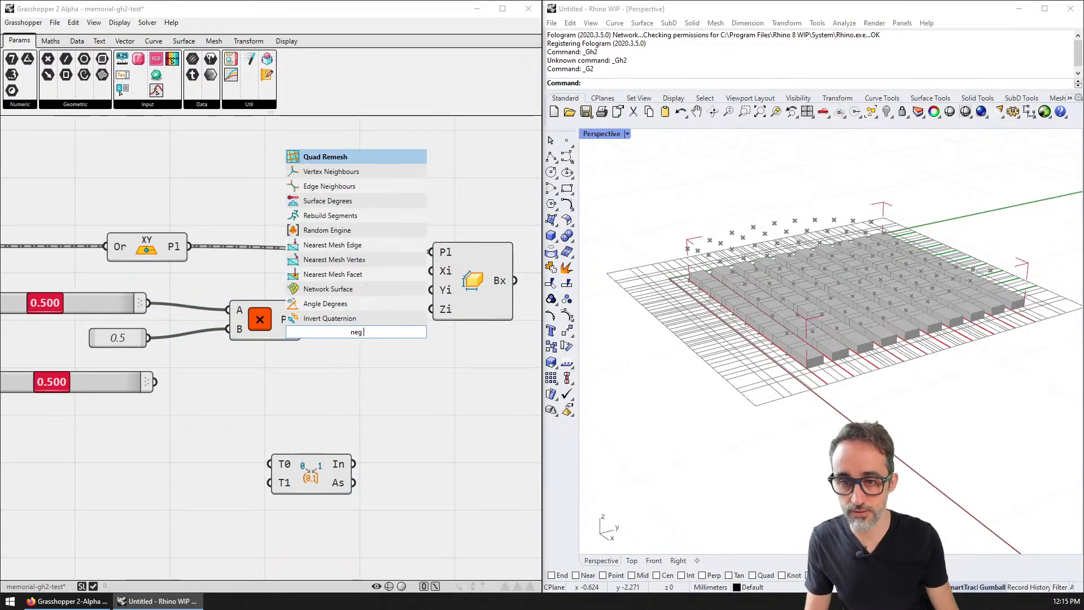
- Add a second Multiplication component and connect the first one's Pr output to its A input
{"action": "type", "text": "muklt"}
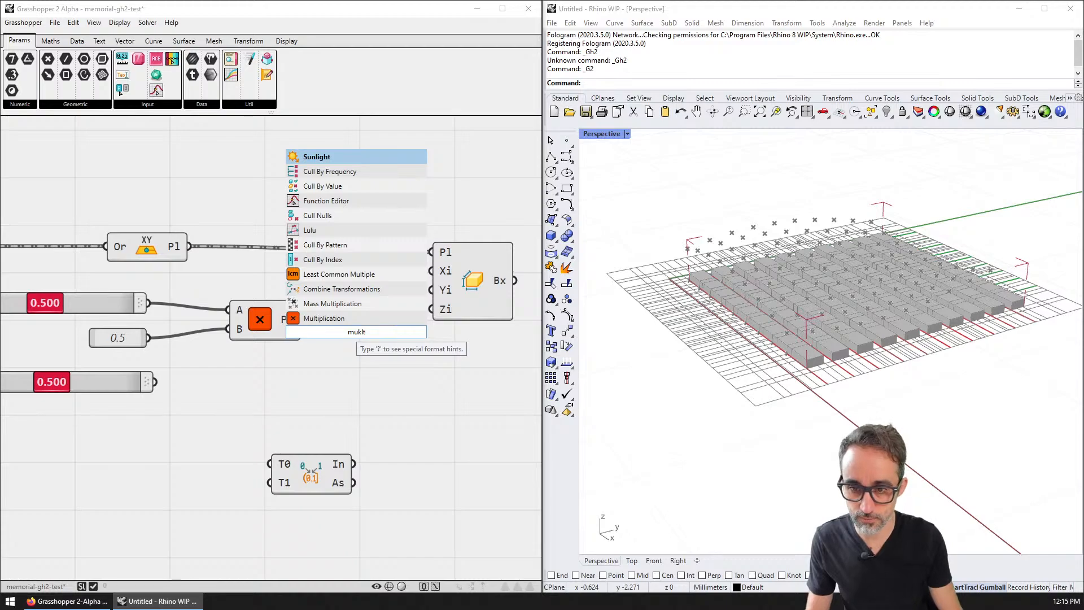
{"action": "key", "text": "Down"}
{"action": "key", "text": "Down"}
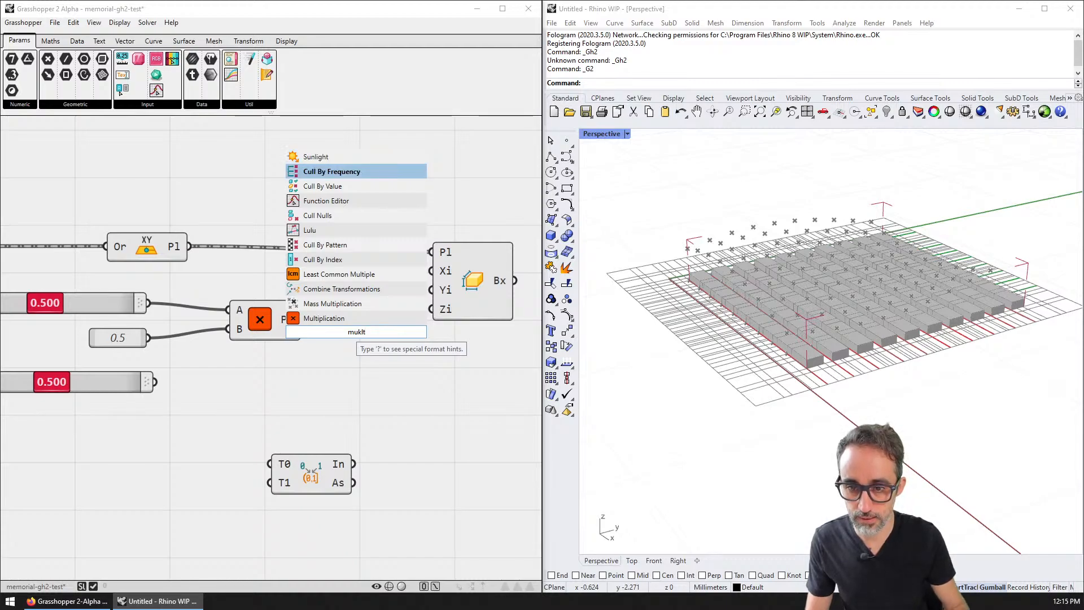
{"action": "left_click", "coordinate": [356, 318]}
{"action": "left_click_drag", "start_coordinate": [357, 333], "coordinate": [337, 323]}
- Add a constant value of -1 and connect it to the second Multiplication component's B input
{"action": "double_click", "coordinate": [253, 363]}
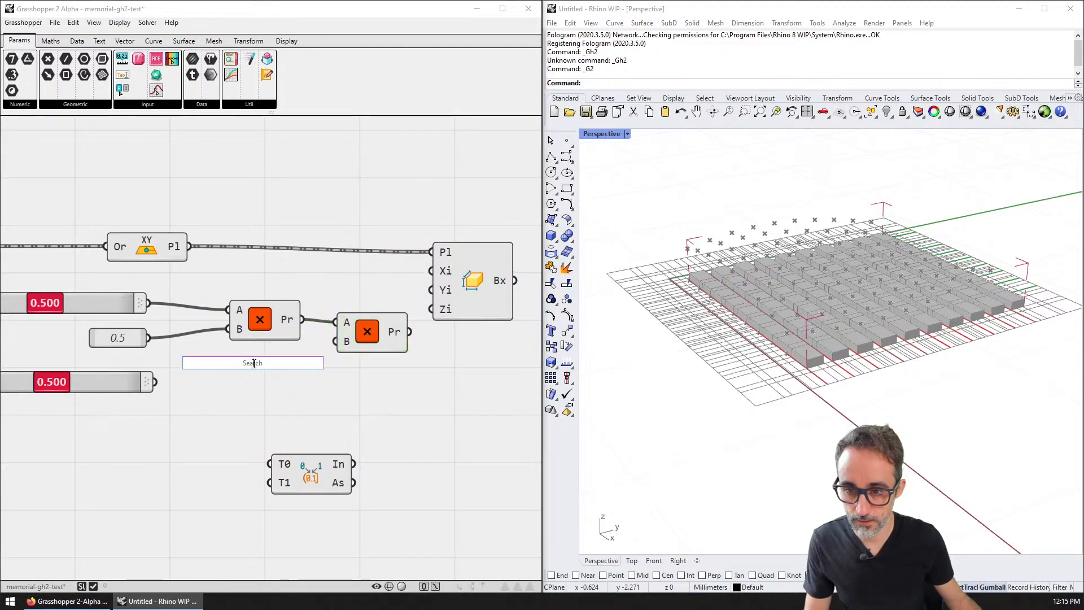
{"action": "type", "text": "-1"}
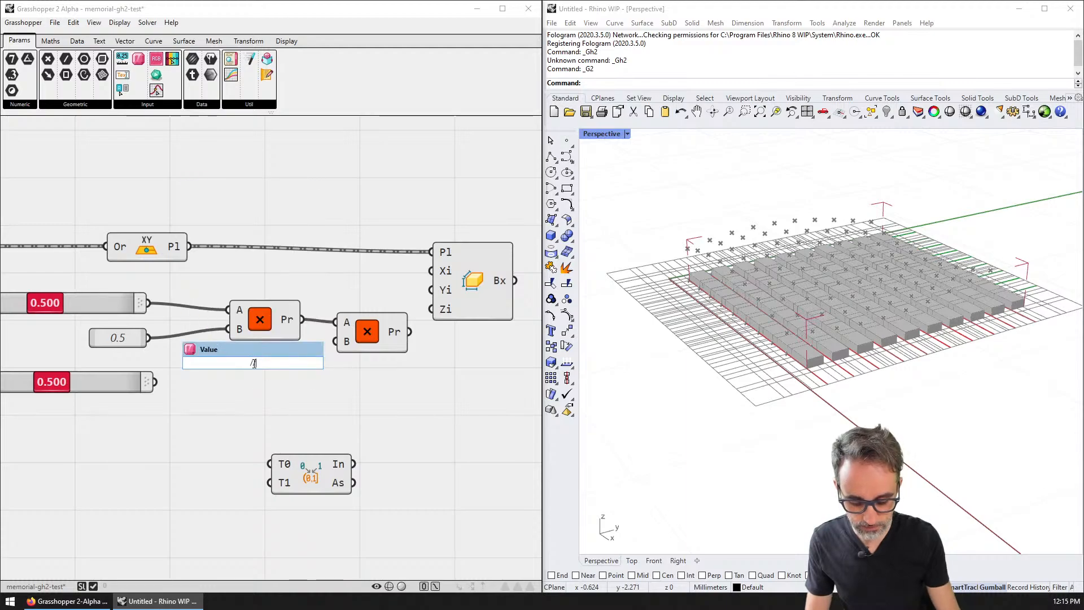
{"action": "key", "text": "Return"}
{"action": "left_click_drag", "start_coordinate": [303, 359], "coordinate": [335, 341]}
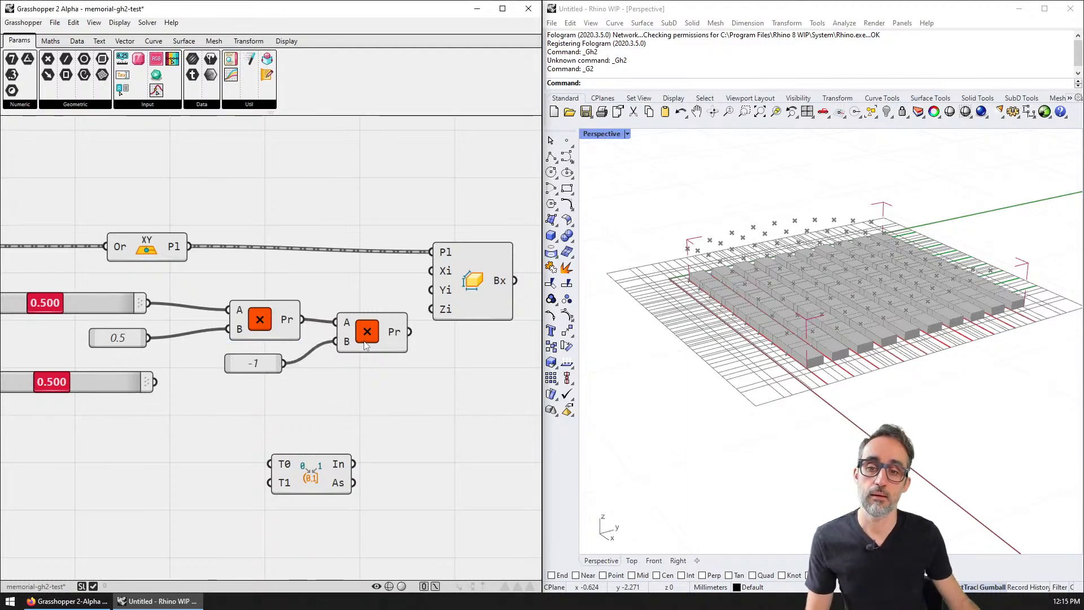
- Tidy the Multiplication components and their constants, and move Interval From Limits beside the second Multiplication, below Box From Intervals
{"action": "right_click_drag", "start_coordinate": [426, 354], "coordinate": [345, 357]}
{"action": "left_click_drag", "start_coordinate": [391, 306], "coordinate": [460, 299]}
{"action": "left_click_drag", "start_coordinate": [317, 332], "coordinate": [319, 333]}
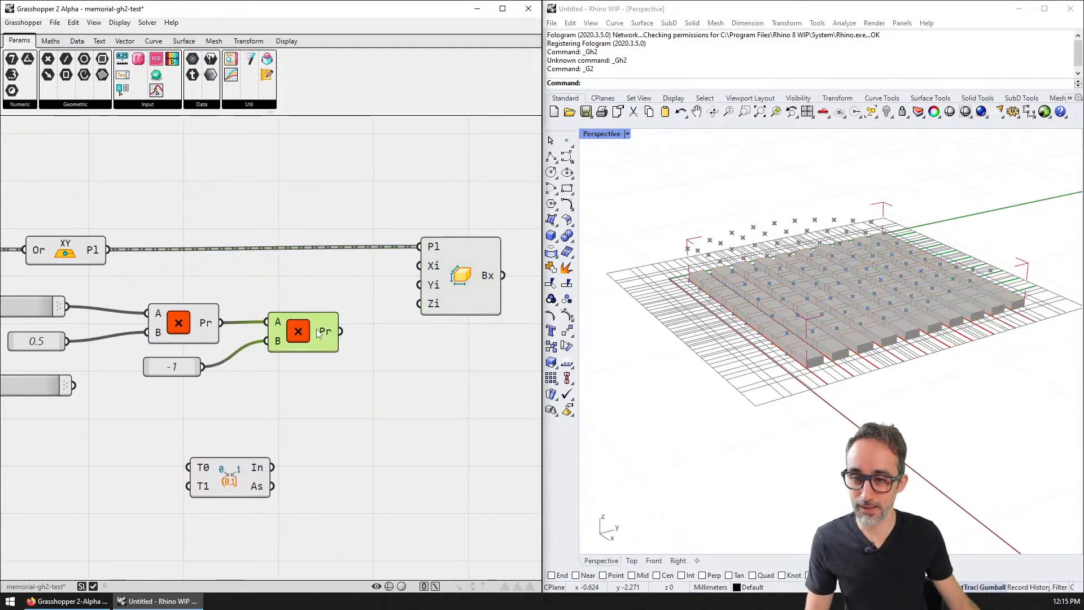
{"action": "left_click_drag", "start_coordinate": [192, 366], "coordinate": [179, 326]}
{"action": "left_click_drag", "start_coordinate": [284, 338], "coordinate": [287, 333]}
{"action": "left_click_drag", "start_coordinate": [202, 361], "coordinate": [209, 352]}
{"action": "left_click_drag", "start_coordinate": [32, 349], "coordinate": [104, 331]}
{"action": "right_click_drag", "start_coordinate": [308, 380], "coordinate": [272, 367]}
{"action": "left_click_drag", "start_coordinate": [406, 277], "coordinate": [421, 268]}
{"action": "left_click_drag", "start_coordinate": [194, 458], "coordinate": [392, 329]}
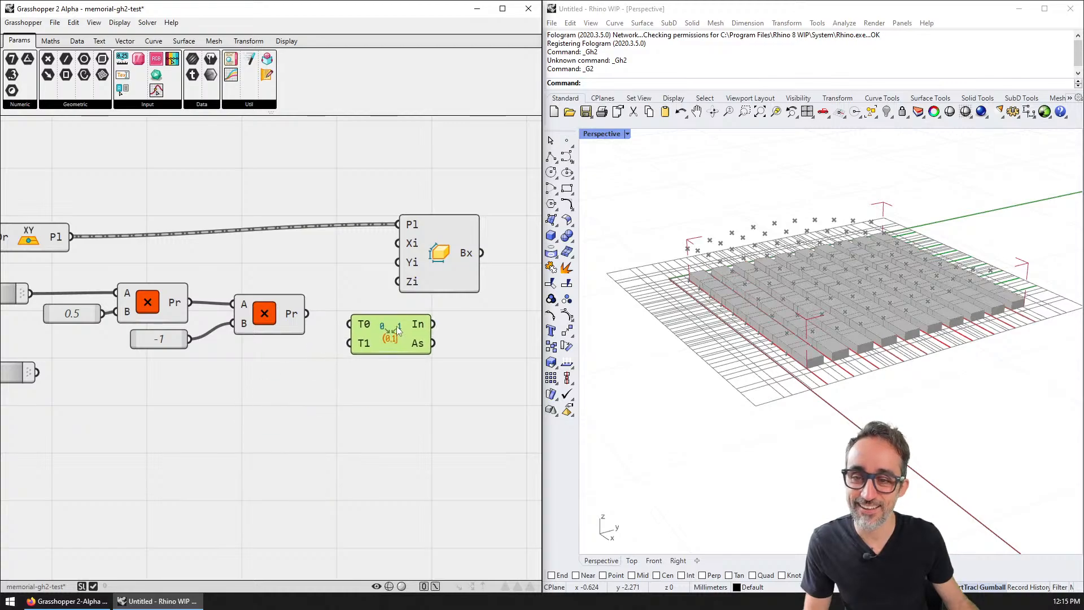
- Connect the second Multiplication's Pr output to T0 of Interval From Limits and the first Multiplication's Pr output to T1
{"action": "right_click_drag", "start_coordinate": [329, 315], "coordinate": [346, 331]}
{"action": "right_click_drag", "start_coordinate": [429, 311], "coordinate": [414, 370]}
{"action": "left_click_drag", "start_coordinate": [434, 344], "coordinate": [470, 242]}
{"action": "left_click_drag", "start_coordinate": [363, 410], "coordinate": [370, 360]}
{"action": "left_click_drag", "start_coordinate": [244, 353], "coordinate": [310, 389]}
{"action": "left_click_drag", "start_coordinate": [203, 382], "coordinate": [374, 377]}
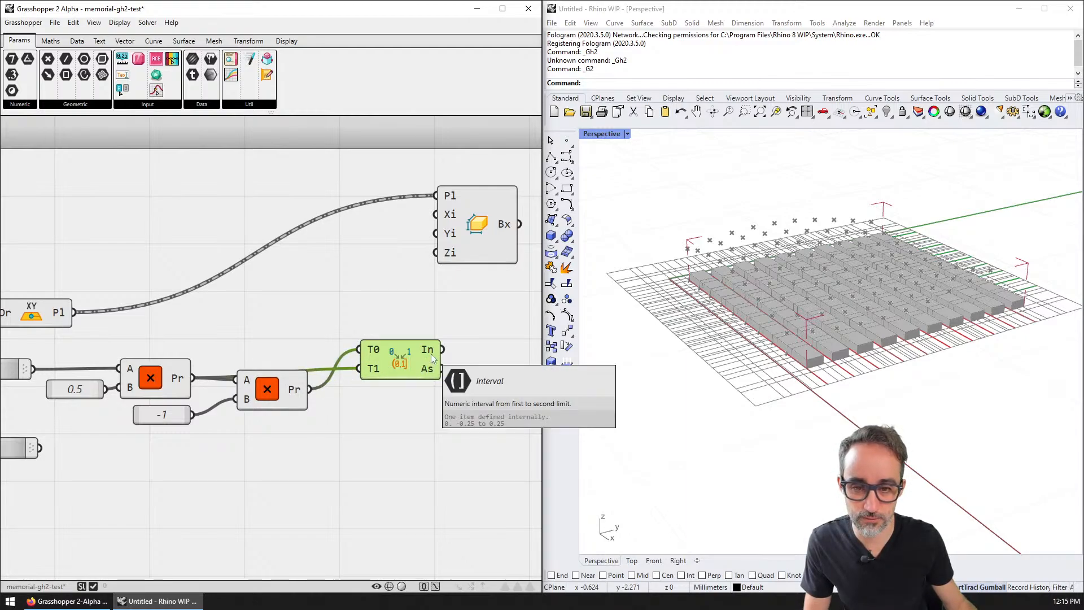
- Connect the In output of Interval From Limits to the Xi input of Box From Intervals
{"action": "right_click_drag", "start_coordinate": [452, 362], "coordinate": [361, 373]}
{"action": "left_click_drag", "start_coordinate": [397, 266], "coordinate": [450, 297]}
{"action": "left_click_drag", "start_coordinate": [352, 362], "coordinate": [441, 303]}
{"action": "scroll", "coordinate": [443, 304], "scroll_direction": "down", "scroll_amount": 3}
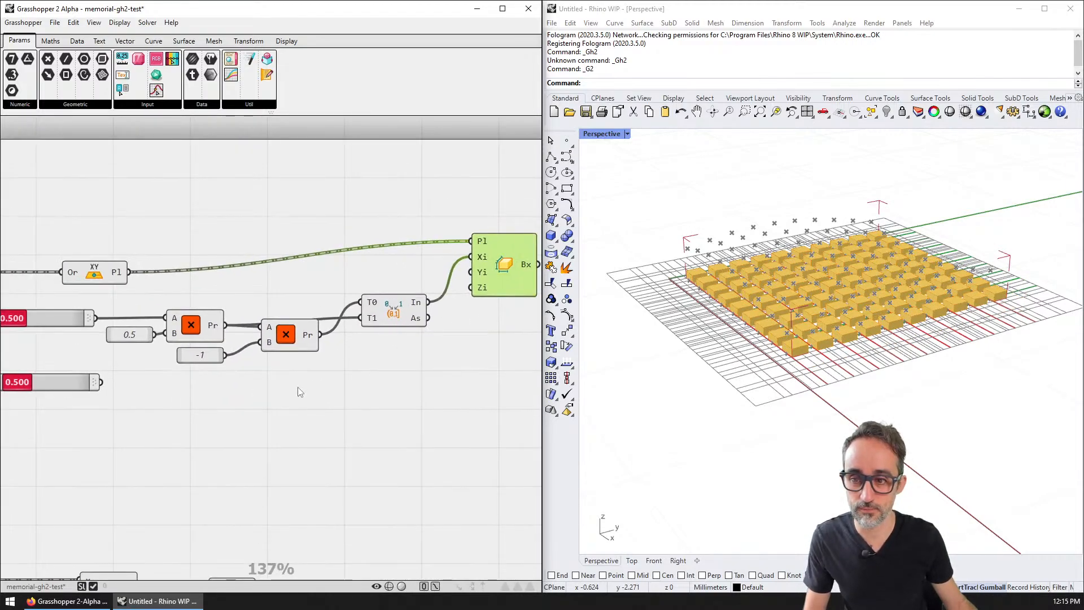
- Duplicate the two Multiplication components with their 0.5 and -1 constants for the lower 0.500 slider, and align that slider with the copies
{"action": "left_click_drag", "start_coordinate": [297, 388], "coordinate": [140, 304]}
{"action": "left_click_drag", "start_coordinate": [224, 324], "coordinate": [238, 420], "text": "alt"}
{"action": "left_click_drag", "start_coordinate": [165, 408], "coordinate": [179, 413]}
{"action": "left_click_drag", "start_coordinate": [70, 380], "coordinate": [66, 408]}
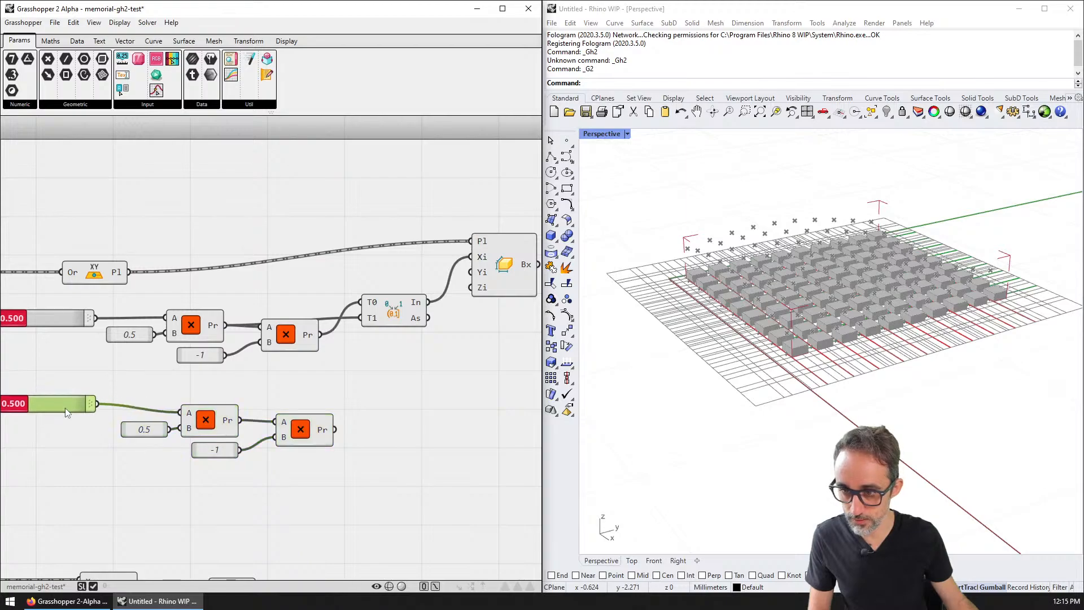
- Duplicate Interval From Limits, wire T0 and T1 to the lower Multiplication outputs, and connect its In output to Yi of Box From Intervals
{"action": "right_click_drag", "start_coordinate": [353, 423], "coordinate": [299, 430]}
{"action": "left_click", "coordinate": [331, 314]}
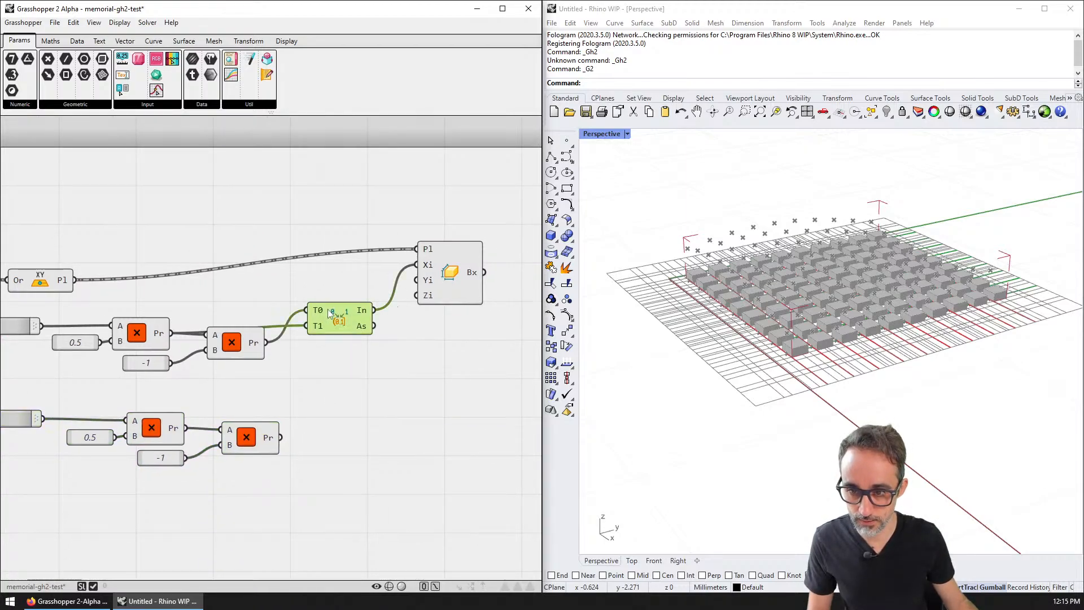
{"action": "left_click_drag", "start_coordinate": [332, 316], "coordinate": [316, 413], "text": "alt"}
{"action": "left_click_drag", "start_coordinate": [248, 432], "coordinate": [249, 459]}
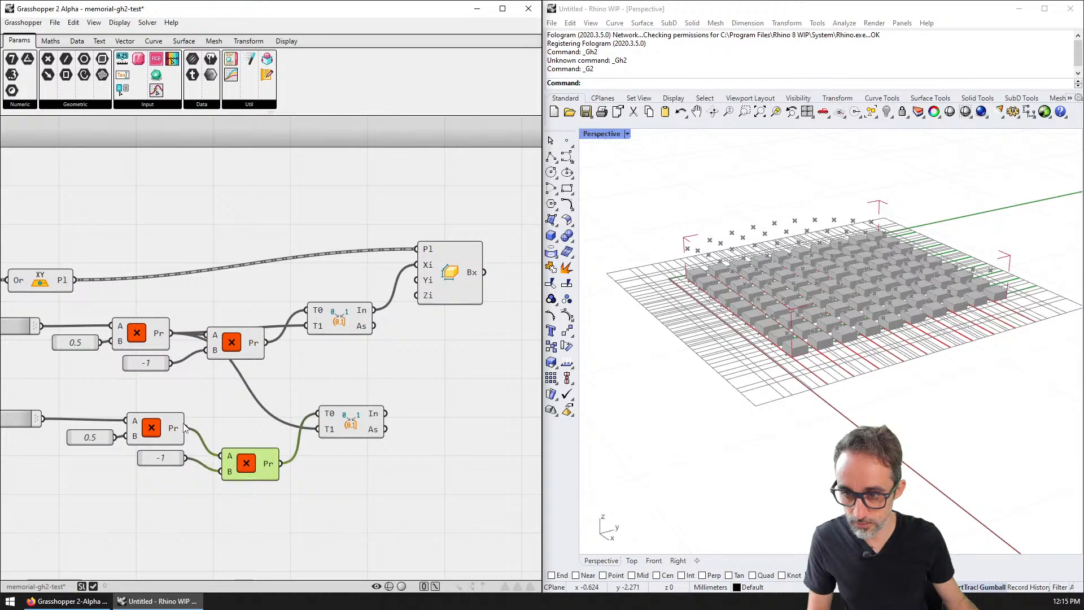
{"action": "left_click_drag", "start_coordinate": [319, 433], "coordinate": [318, 431]}
{"action": "left_click_drag", "start_coordinate": [385, 414], "coordinate": [416, 281]}
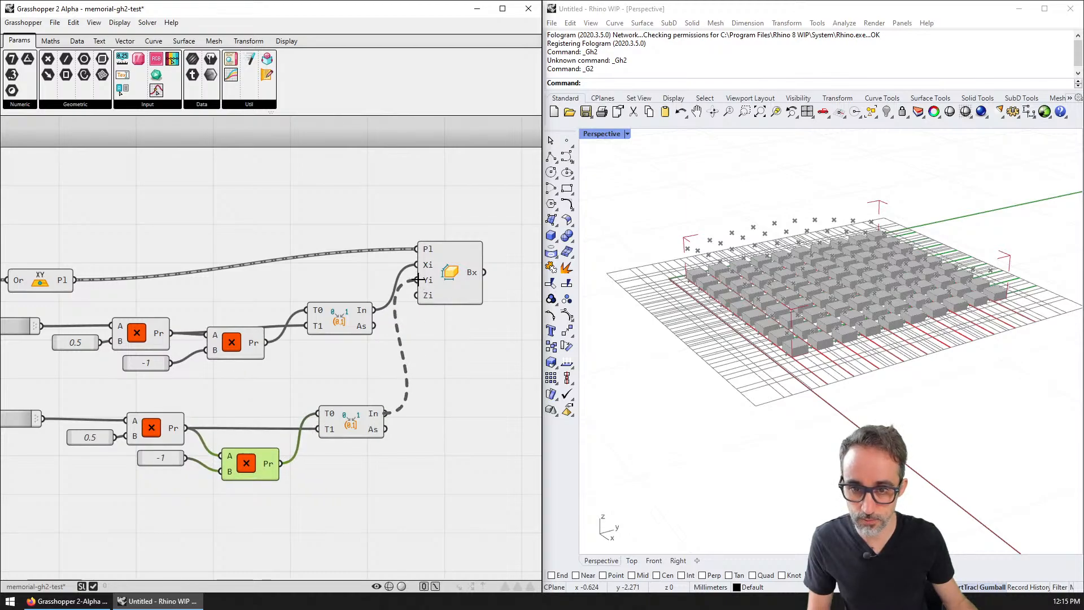
- Connect the Sm output of the sine wave's final Addition to Zi of Box From Intervals, and move that component farther from the intervals
{"action": "right_click_drag", "start_coordinate": [481, 306], "coordinate": [434, 304]}
{"action": "scroll", "coordinate": [422, 292], "scroll_direction": "down", "scroll_amount": 2}
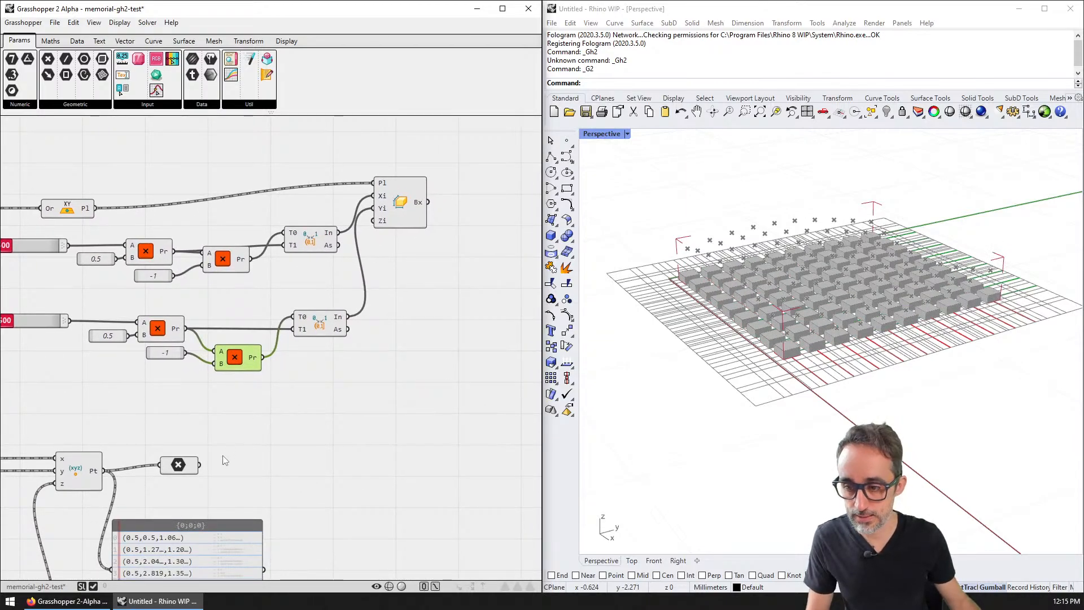
{"action": "right_click_drag", "start_coordinate": [187, 469], "coordinate": [248, 377]}
{"action": "left_click_drag", "start_coordinate": [96, 540], "coordinate": [384, 361]}
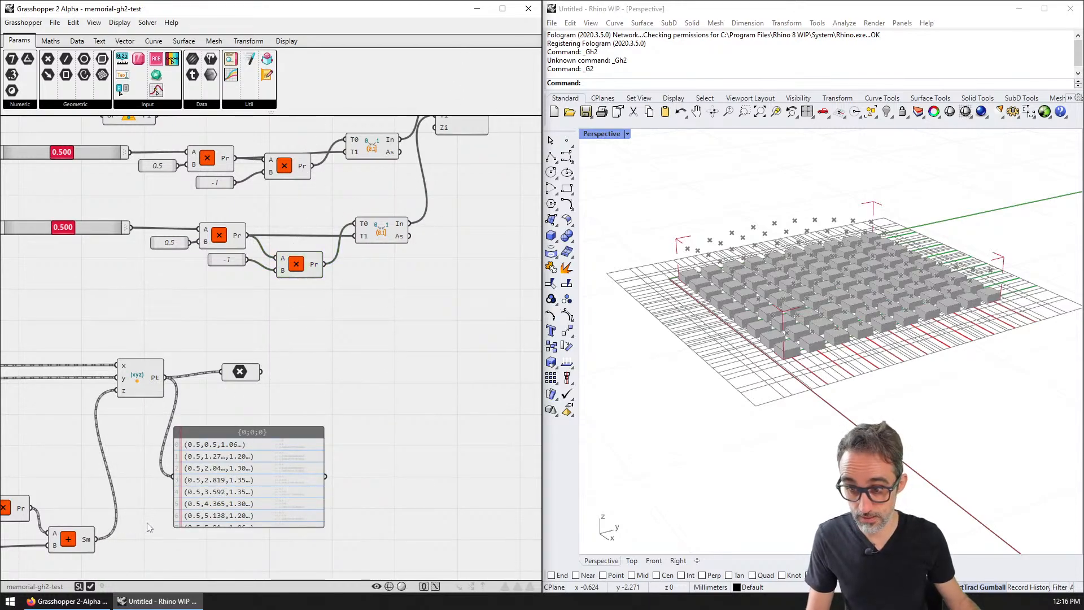
{"action": "left_click_drag", "start_coordinate": [101, 542], "coordinate": [435, 128]}
{"action": "right_click_drag", "start_coordinate": [473, 168], "coordinate": [435, 292]}
{"action": "right_click_drag", "start_coordinate": [421, 237], "coordinate": [357, 255]}
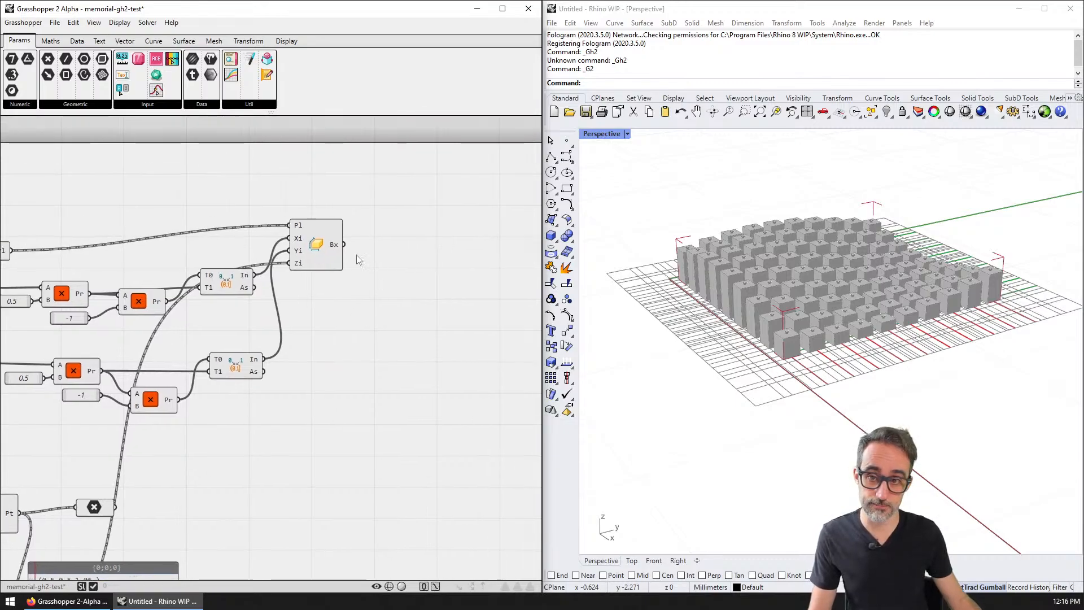
{"action": "left_click_drag", "start_coordinate": [324, 251], "coordinate": [375, 256]}
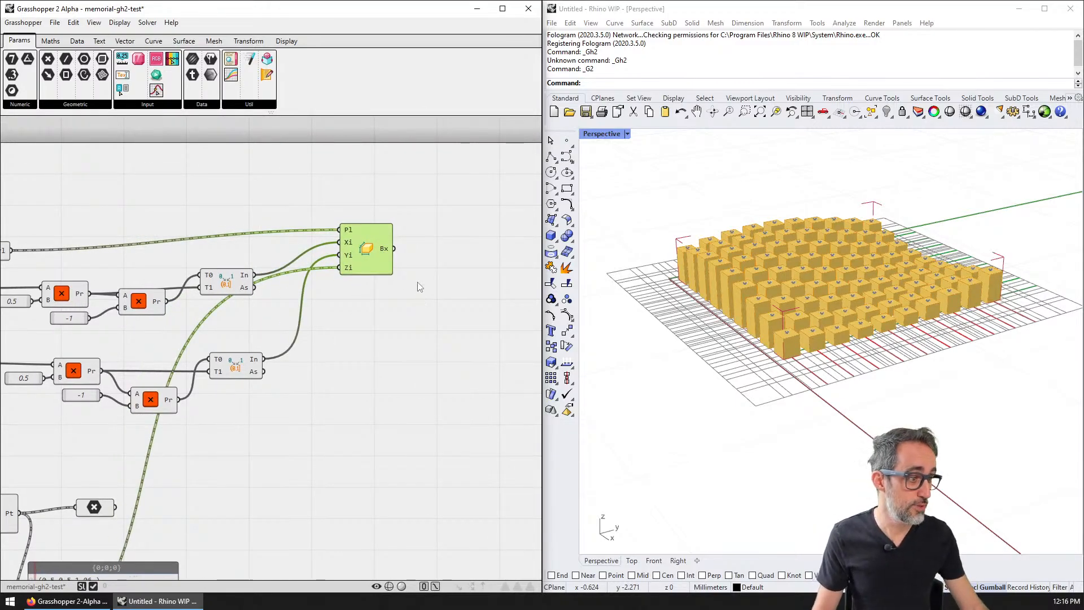
- Turn off the preview visibility of the XY plane component and of the Point parameter after Point XYZ
{"action": "right_click_drag", "start_coordinate": [802, 362], "coordinate": [906, 356]}
{"action": "right_click_drag", "start_coordinate": [259, 324], "coordinate": [444, 302]}
{"action": "right_click", "coordinate": [170, 232]}
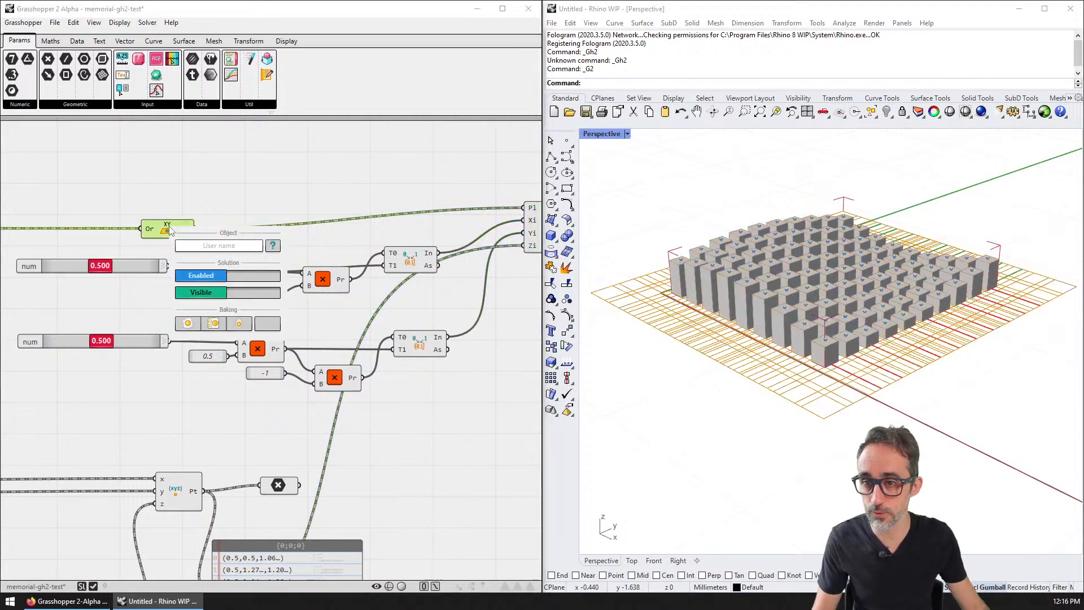
{"action": "left_click", "coordinate": [201, 292]}
{"action": "left_click", "coordinate": [438, 380]}
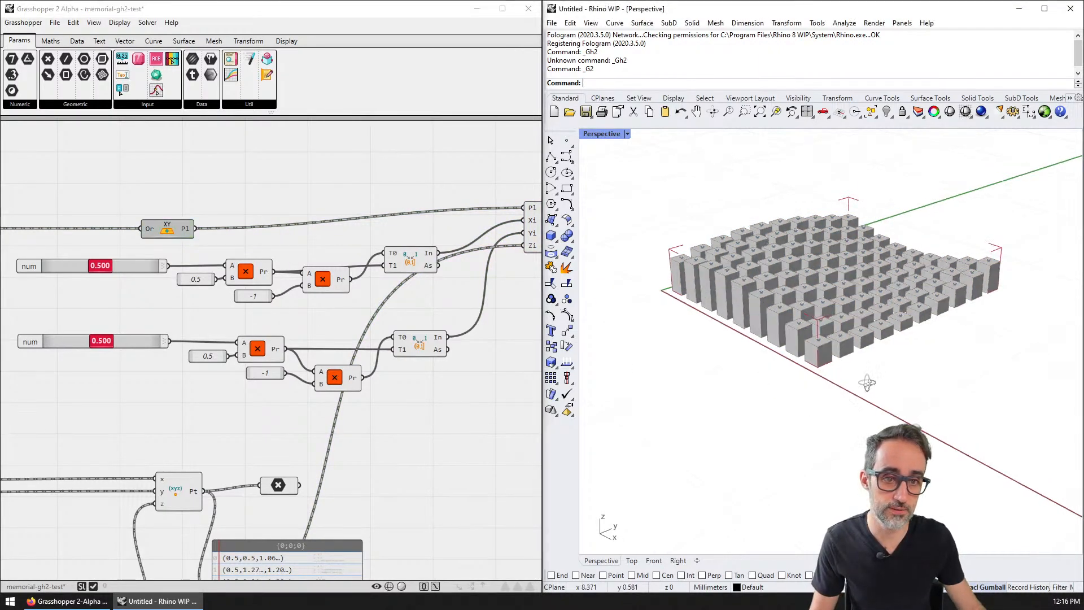
{"action": "right_click_drag", "start_coordinate": [272, 510], "coordinate": [287, 461]}
{"action": "right_click", "coordinate": [302, 439]}
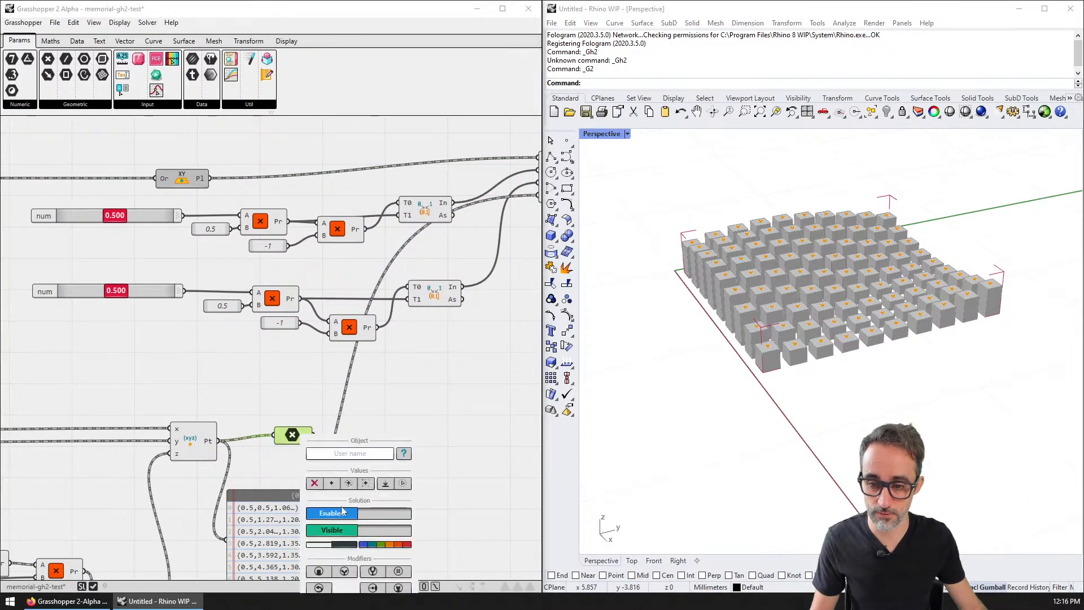
{"action": "right_click_drag", "start_coordinate": [831, 392], "coordinate": [857, 380]}
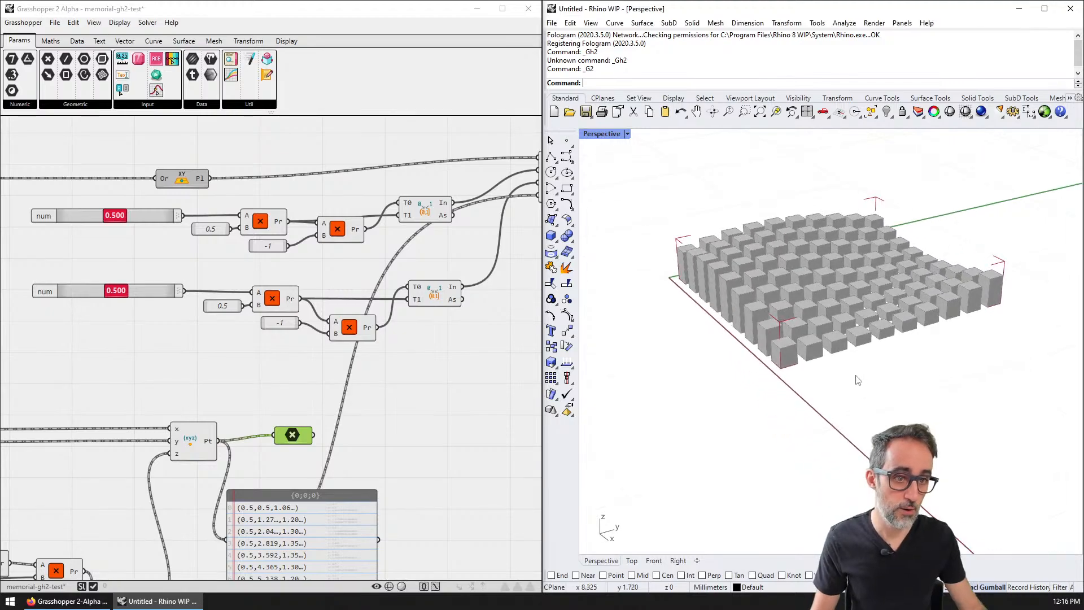
- Highlight the boxes and set the wave sliders to f X 0.448, f Y 1.040, A 0.724 and min H 0.350
{"action": "scroll", "coordinate": [857, 380], "scroll_direction": "up", "scroll_amount": 3}
{"action": "right_click_drag", "start_coordinate": [511, 209], "coordinate": [263, 245]}
{"action": "left_click", "coordinate": [326, 212]}
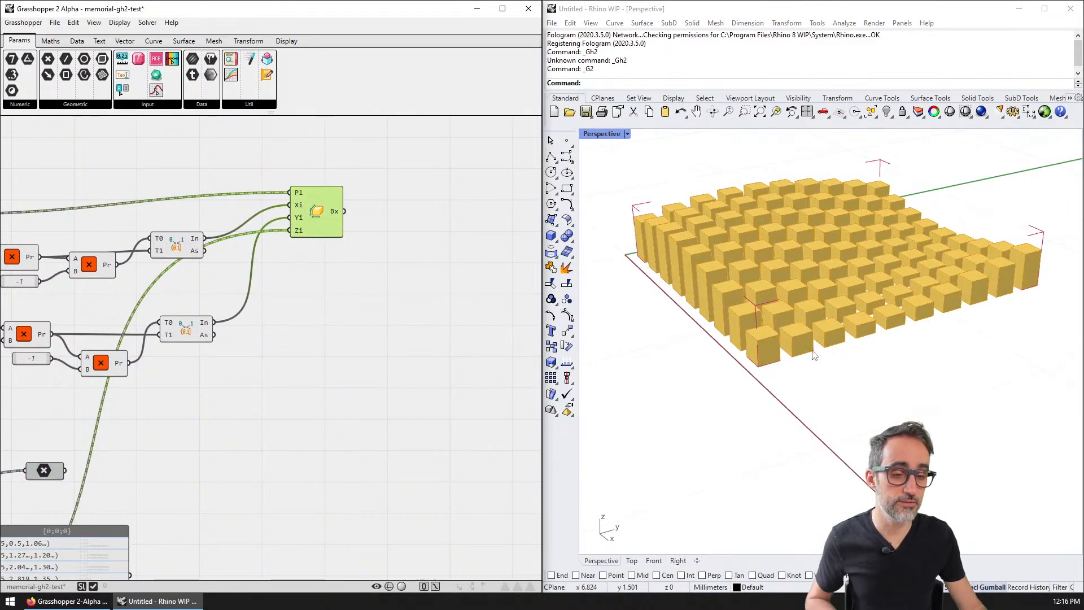
{"action": "right_click_drag", "start_coordinate": [861, 337], "coordinate": [885, 388]}
{"action": "right_click_drag", "start_coordinate": [170, 347], "coordinate": [341, 281]}
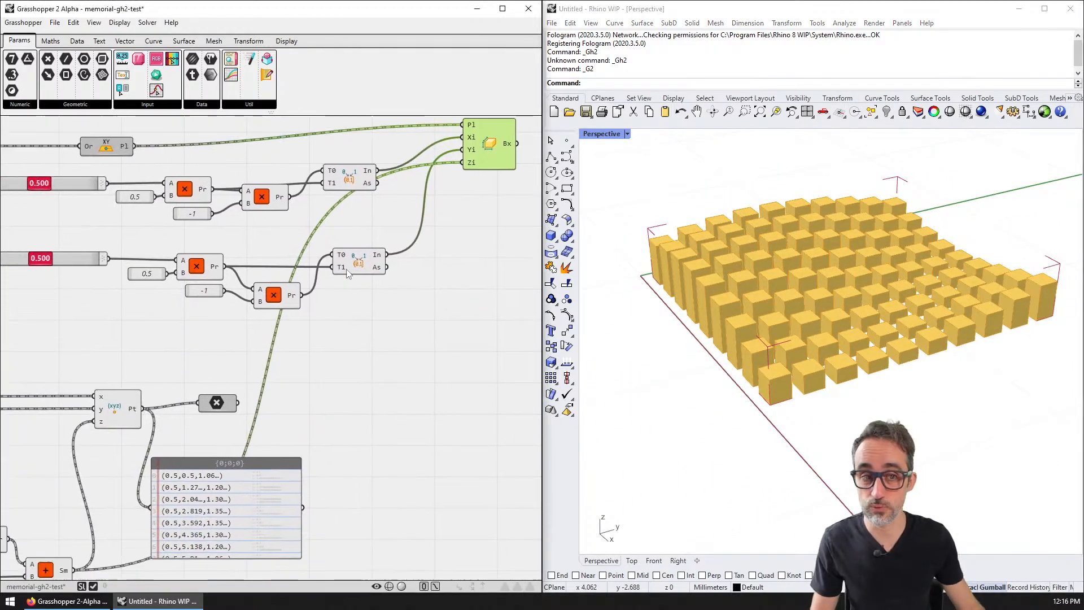
{"action": "scroll", "coordinate": [339, 280], "scroll_direction": "down", "scroll_amount": 2}
{"action": "right_click_drag", "start_coordinate": [169, 378], "coordinate": [443, 275]}
{"action": "scroll", "coordinate": [107, 333], "scroll_direction": "up", "scroll_amount": 2}
{"action": "right_click_drag", "start_coordinate": [32, 331], "coordinate": [229, 296]}
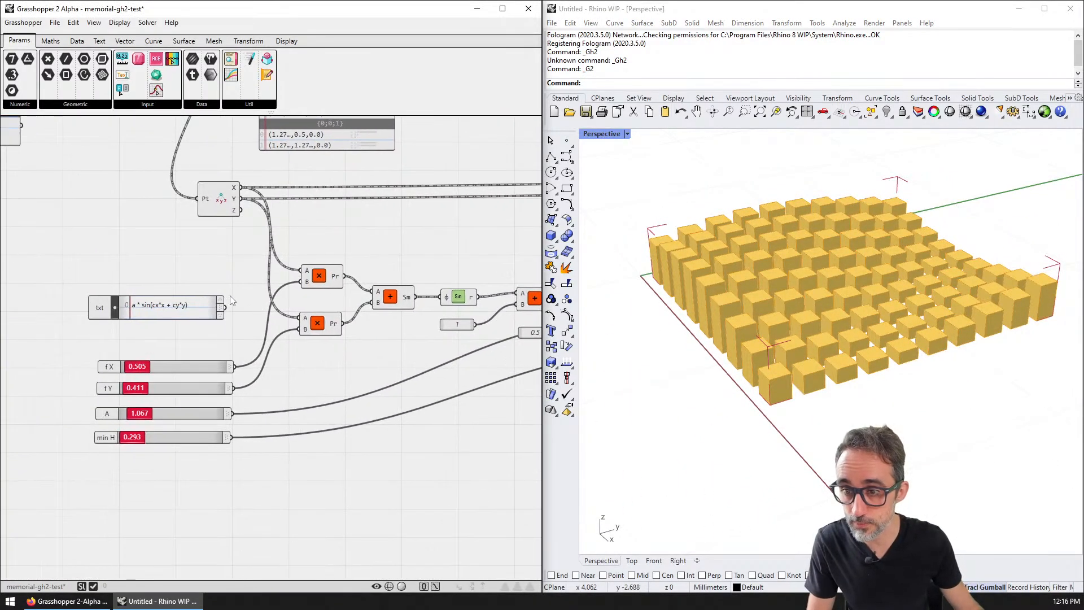
{"action": "scroll", "coordinate": [168, 370], "scroll_direction": "up", "scroll_amount": 1}
{"action": "left_click_drag", "start_coordinate": [143, 370], "coordinate": [139, 458]}
- Examine the complete definition, from the point grid to the sine wave components, alongside the box grid it generates
{"action": "scroll", "coordinate": [339, 367], "scroll_direction": "down", "scroll_amount": 6}
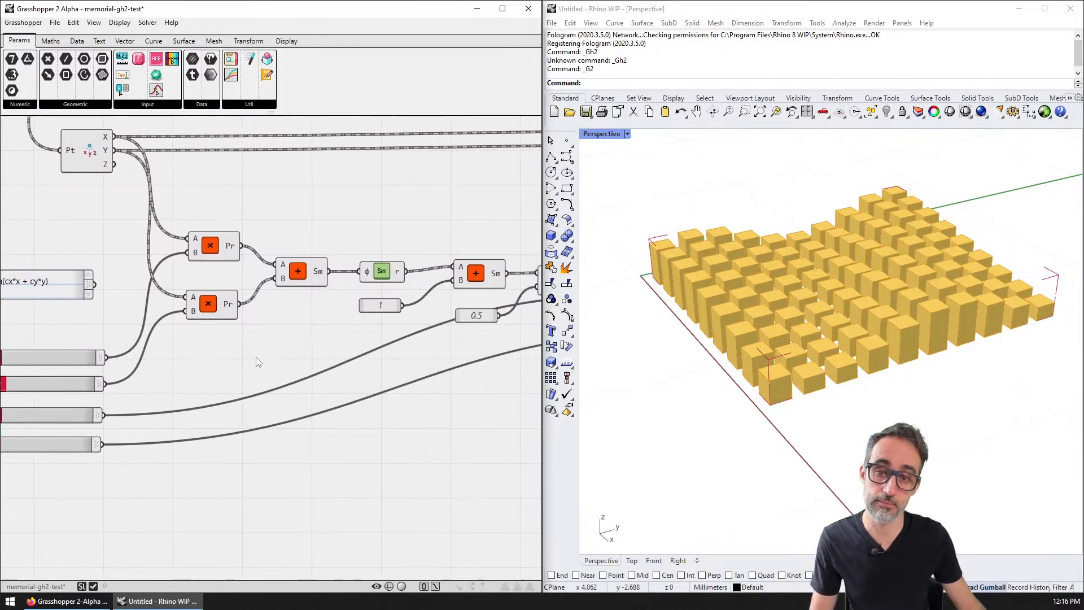
{"action": "scroll", "coordinate": [352, 362], "scroll_direction": "down", "scroll_amount": 2}
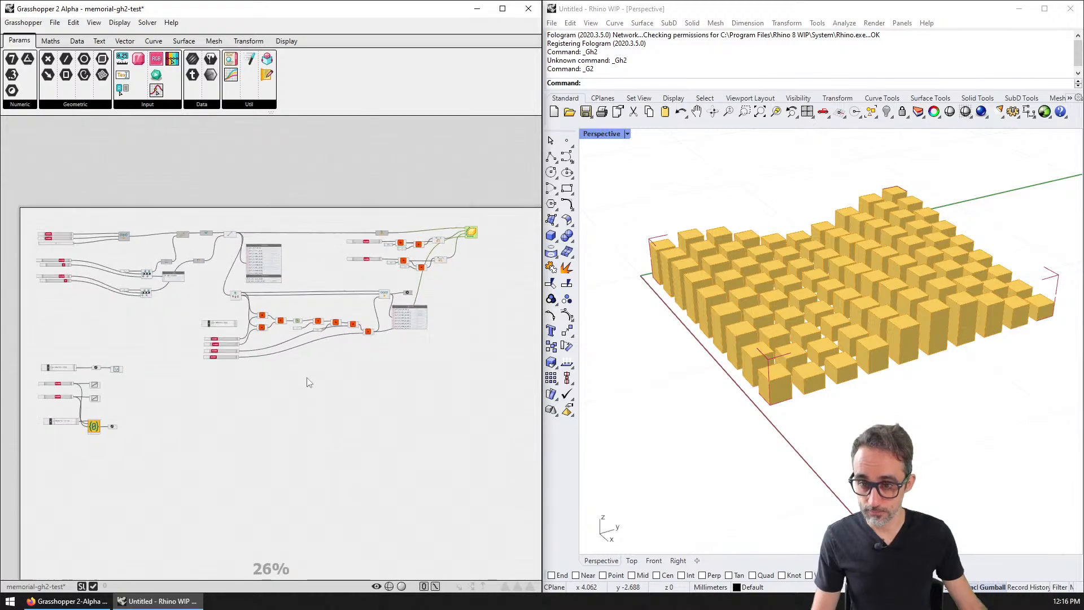
{"action": "scroll", "coordinate": [303, 381], "scroll_direction": "up", "scroll_amount": 2}
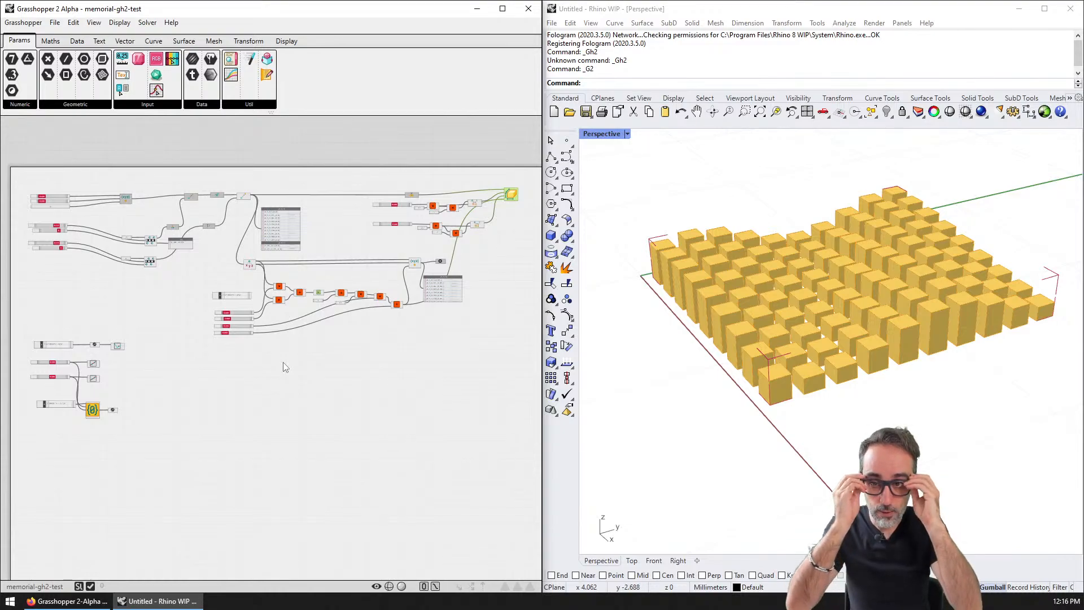
{"action": "right_click_drag", "start_coordinate": [813, 390], "coordinate": [856, 396]}
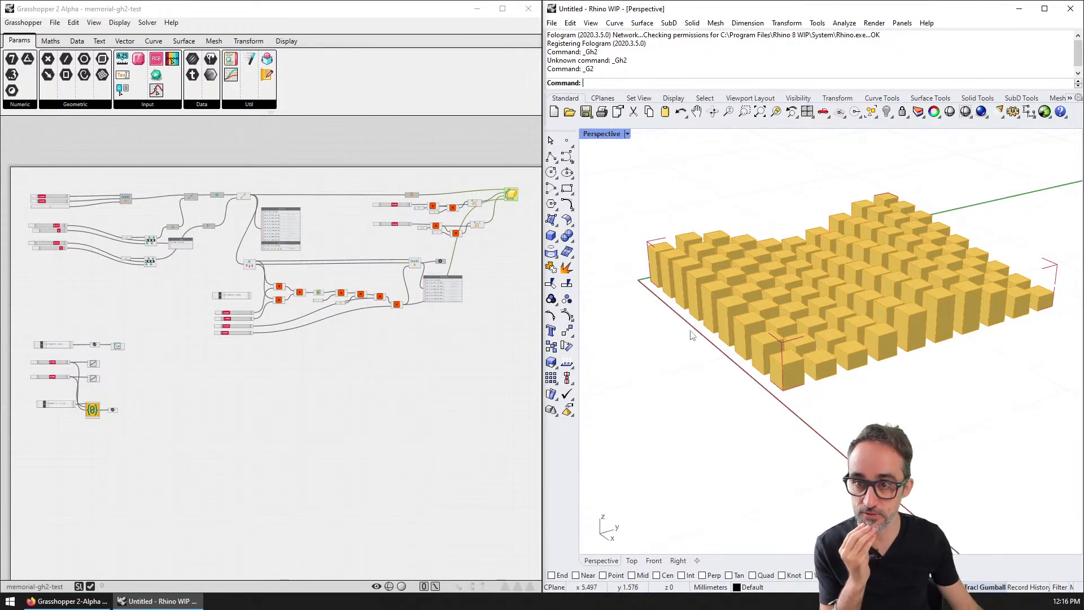
{"action": "right_click_drag", "start_coordinate": [319, 249], "coordinate": [318, 221]}
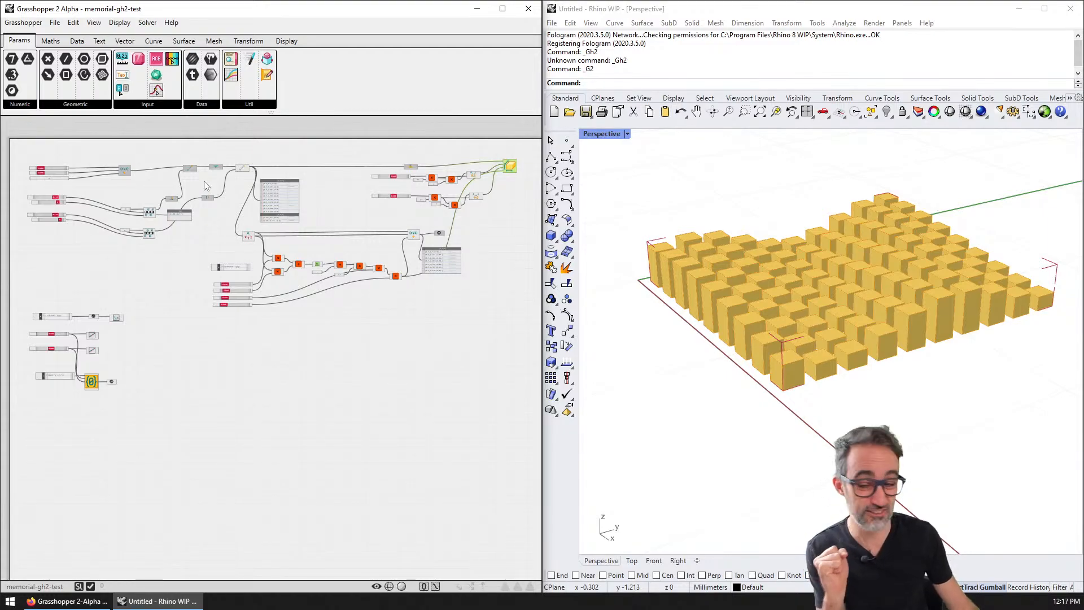
{"action": "scroll", "coordinate": [205, 181], "scroll_direction": "up", "scroll_amount": 8}
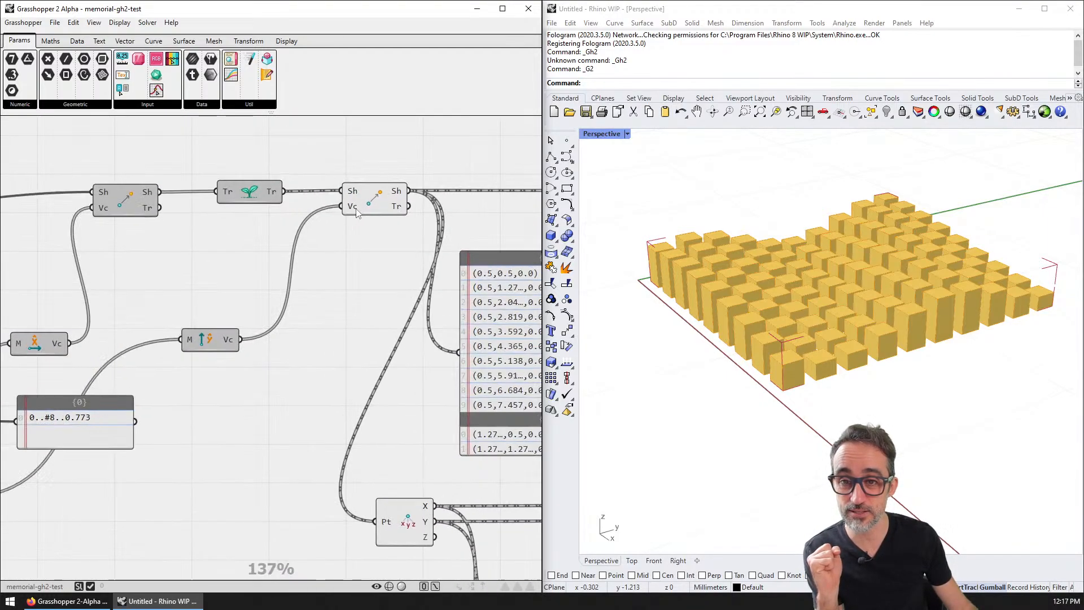
{"action": "scroll", "coordinate": [356, 212], "scroll_direction": "up", "scroll_amount": 1}
{"action": "scroll", "coordinate": [338, 241], "scroll_direction": "down", "scroll_amount": 3}
{"action": "right_click_drag", "start_coordinate": [363, 454], "coordinate": [288, 279]}
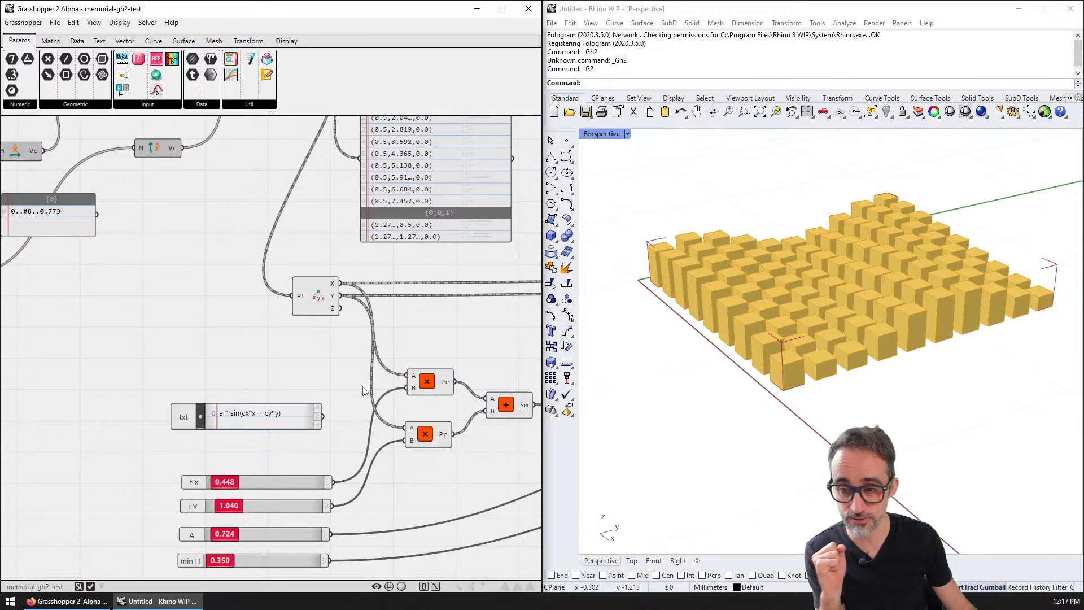
{"action": "scroll", "coordinate": [364, 391], "scroll_direction": "up", "scroll_amount": 3}
- Show component names on the canvas and switch it to dark mode
{"action": "left_click", "coordinate": [119, 22]}
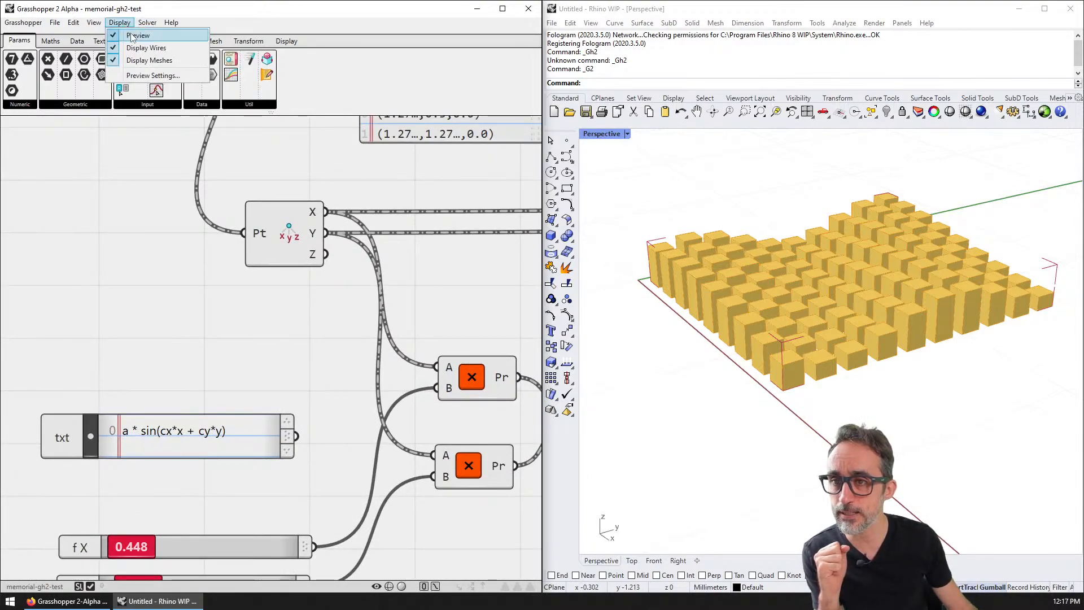
{"action": "mouse_move", "coordinate": [96, 23]}
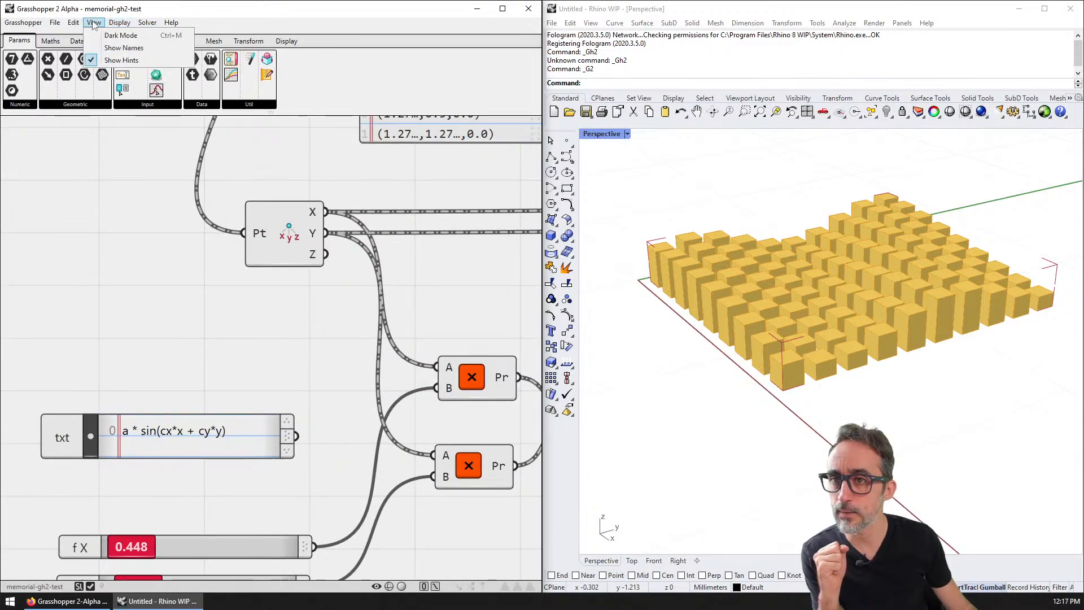
{"action": "left_click", "coordinate": [103, 48]}
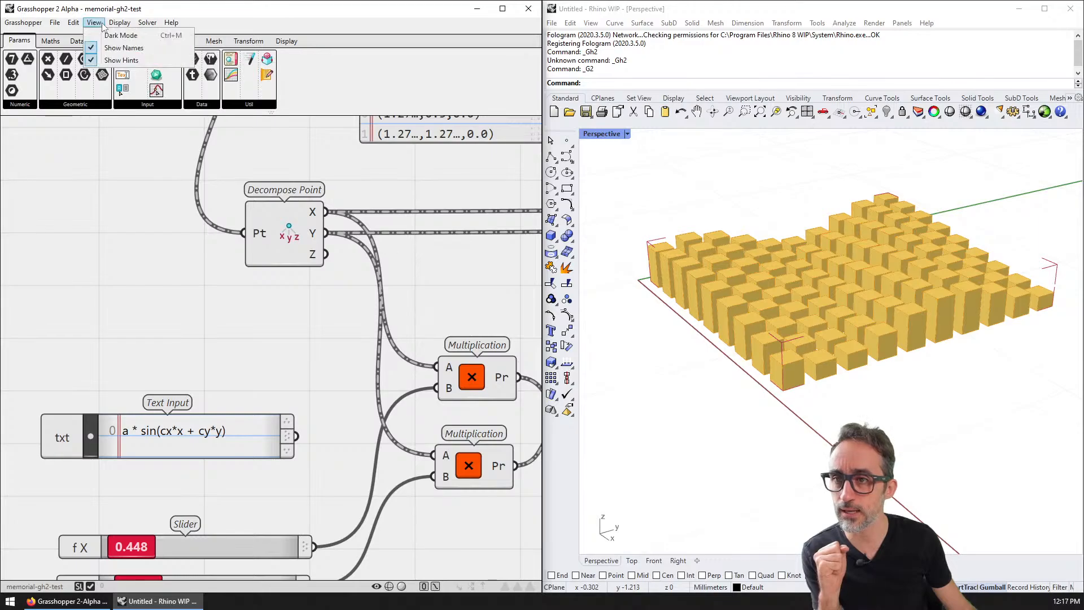
{"action": "left_click", "coordinate": [107, 35]}
- Select the two wires leaving the A and min H sliders, delete them, and undo the deletion
{"action": "scroll", "coordinate": [357, 315], "scroll_direction": "down", "scroll_amount": 2}
{"action": "scroll", "coordinate": [354, 314], "scroll_direction": "down", "scroll_amount": 1}
{"action": "right_click_drag", "start_coordinate": [348, 337], "coordinate": [277, 268]}
{"action": "left_click_drag", "start_coordinate": [364, 399], "coordinate": [388, 521]}
{"action": "right_click_drag", "start_coordinate": [516, 495], "coordinate": [360, 480]}
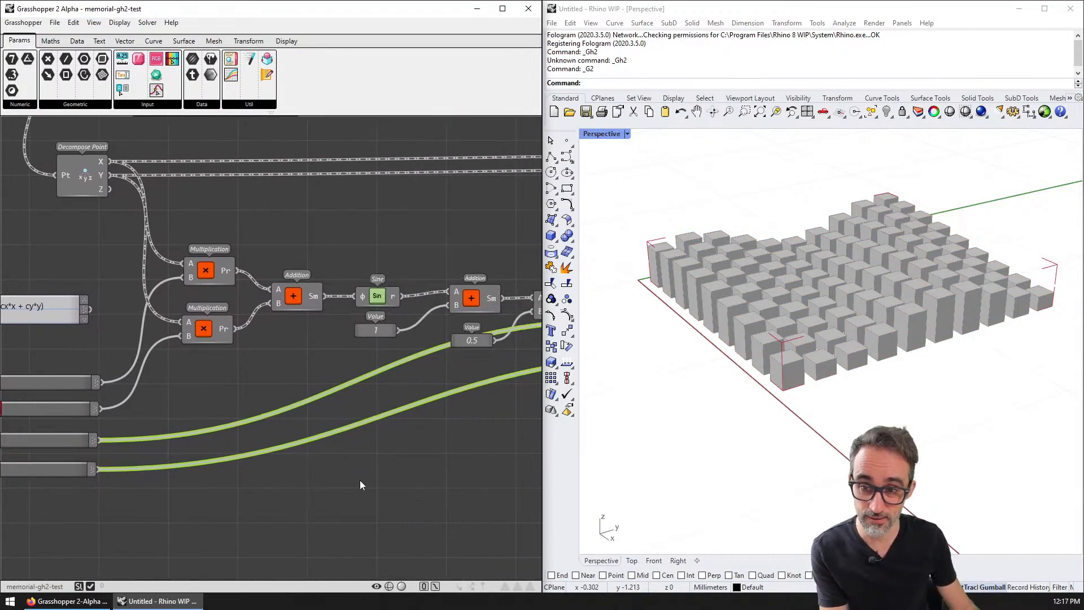
{"action": "left_click_drag", "start_coordinate": [288, 361], "coordinate": [269, 481]}
{"action": "right_click_drag", "start_coordinate": [403, 396], "coordinate": [254, 411]}
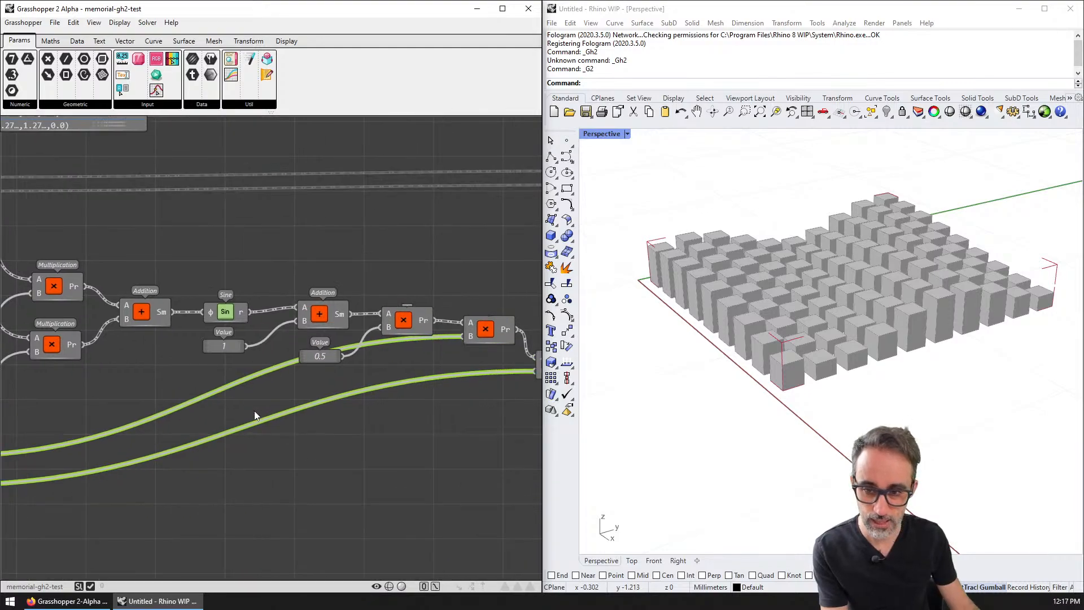
{"action": "scroll", "coordinate": [254, 411], "scroll_direction": "down", "scroll_amount": 3}
{"action": "key", "text": "Delete"}
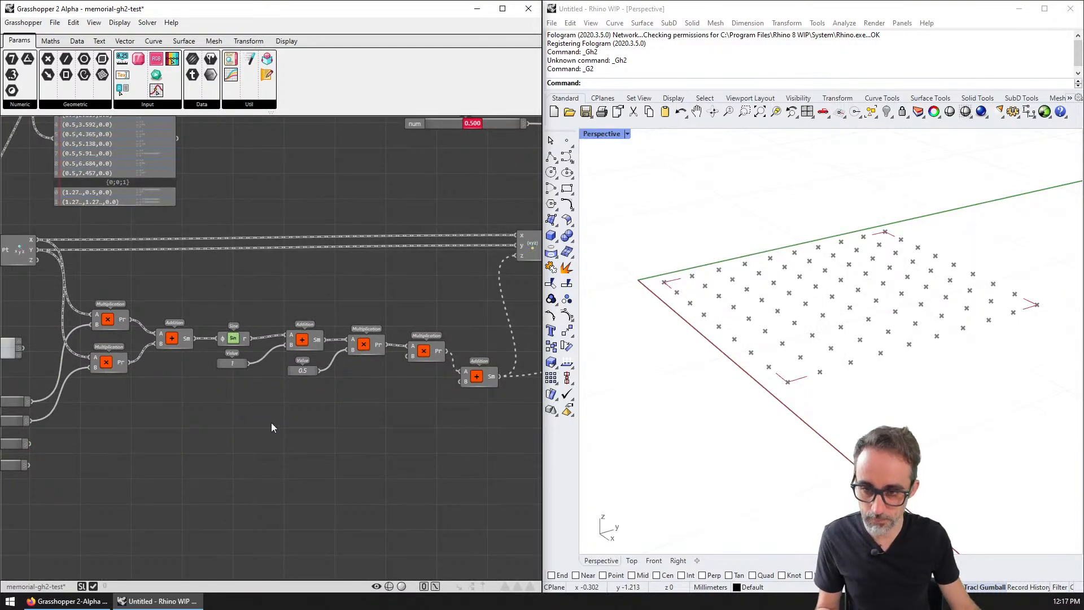
{"action": "key", "text": "ctrl+z"}
- Select the Box From Intervals component to highlight its boxes in the Rhino viewport
{"action": "right_click_drag", "start_coordinate": [519, 230], "coordinate": [357, 236]}
{"action": "left_click", "coordinate": [384, 214]}
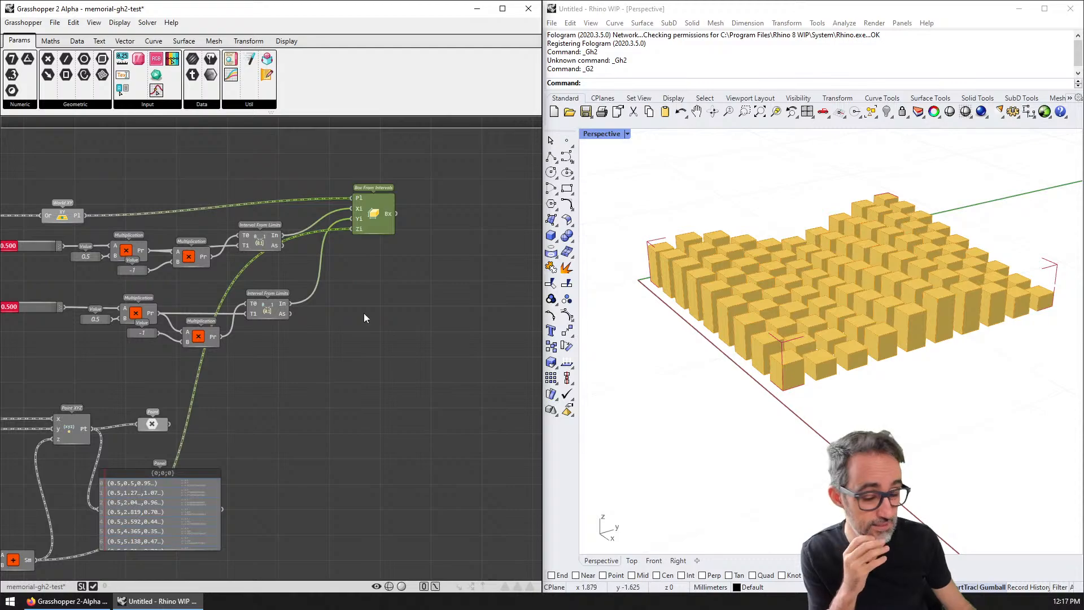
{"action": "right_click_drag", "start_coordinate": [92, 362], "coordinate": [282, 333]}
{"action": "scroll", "coordinate": [280, 332], "scroll_direction": "down", "scroll_amount": 2}
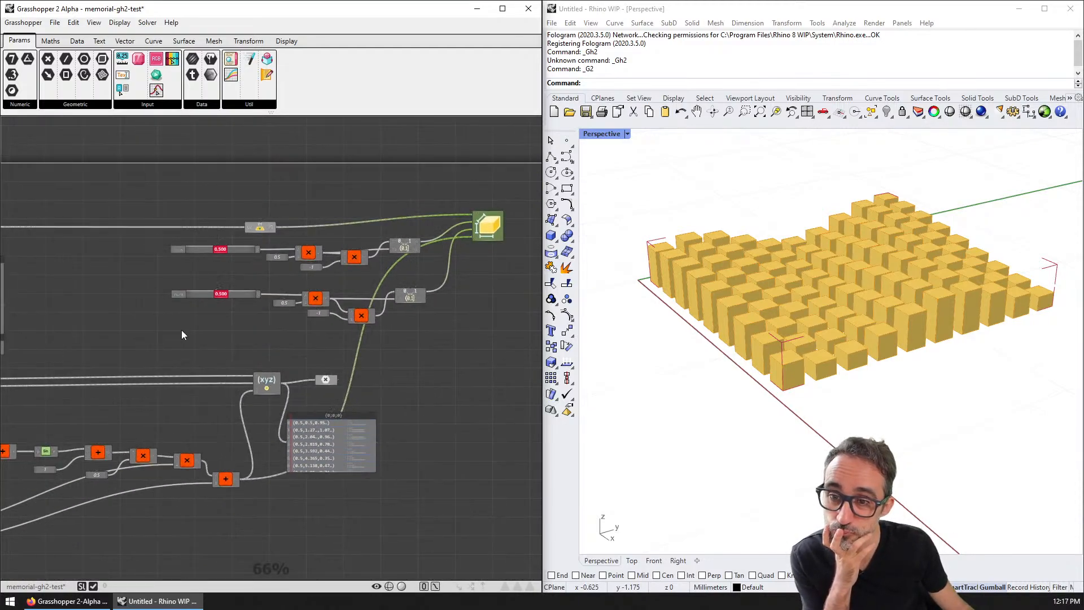
{"action": "right_click_drag", "start_coordinate": [34, 339], "coordinate": [259, 301]}
- Look through the Maths components in the Functions, Complex and Statistics groups, and view the Data components
{"action": "left_click", "coordinate": [51, 42]}
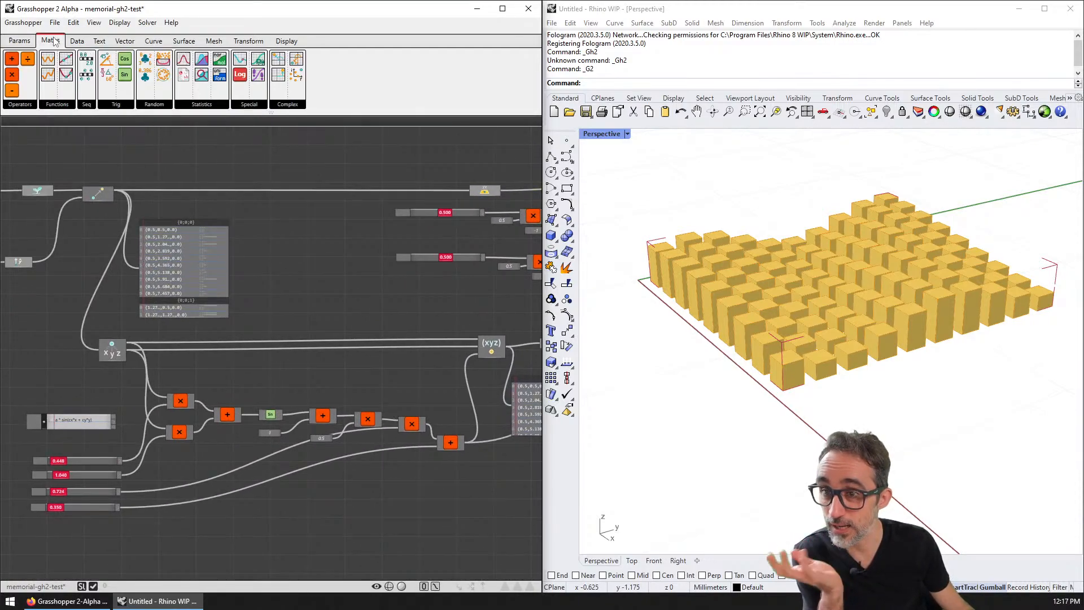
{"action": "left_click", "coordinate": [59, 102]}
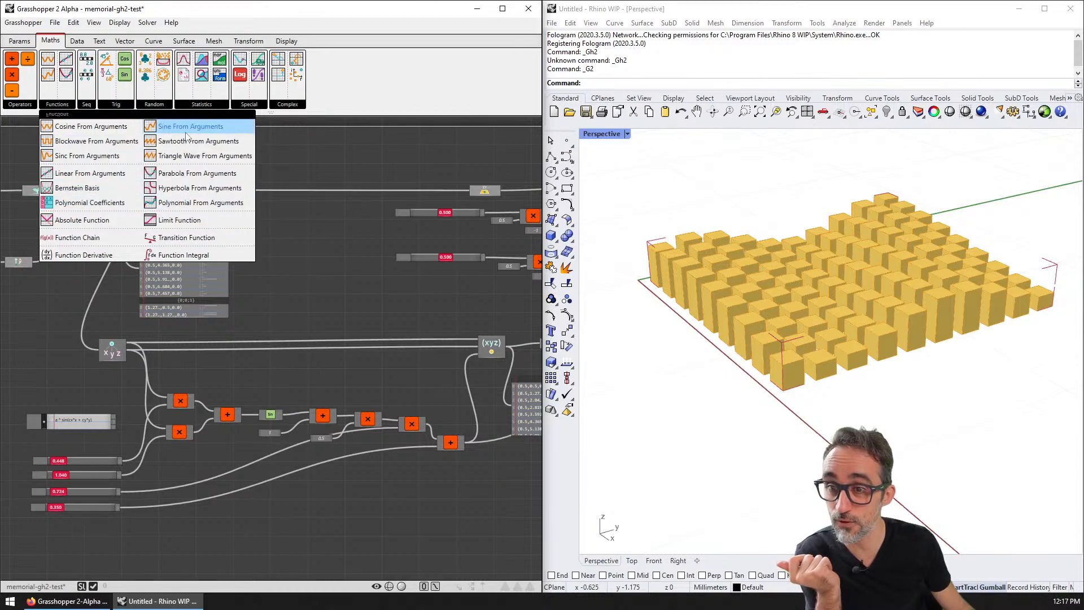
{"action": "left_click", "coordinate": [272, 105]}
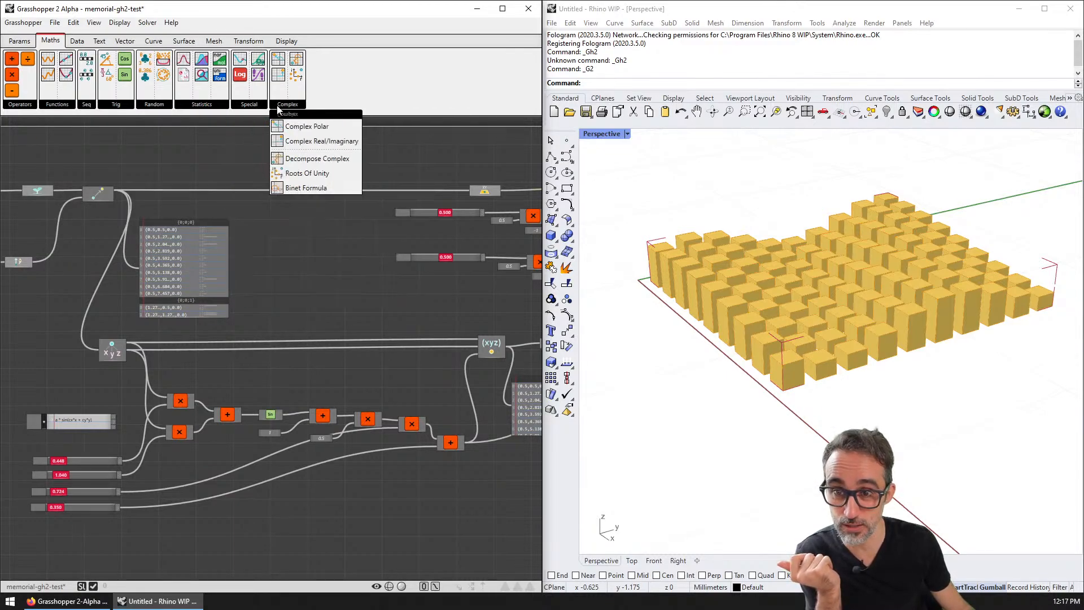
{"action": "left_click", "coordinate": [216, 106]}
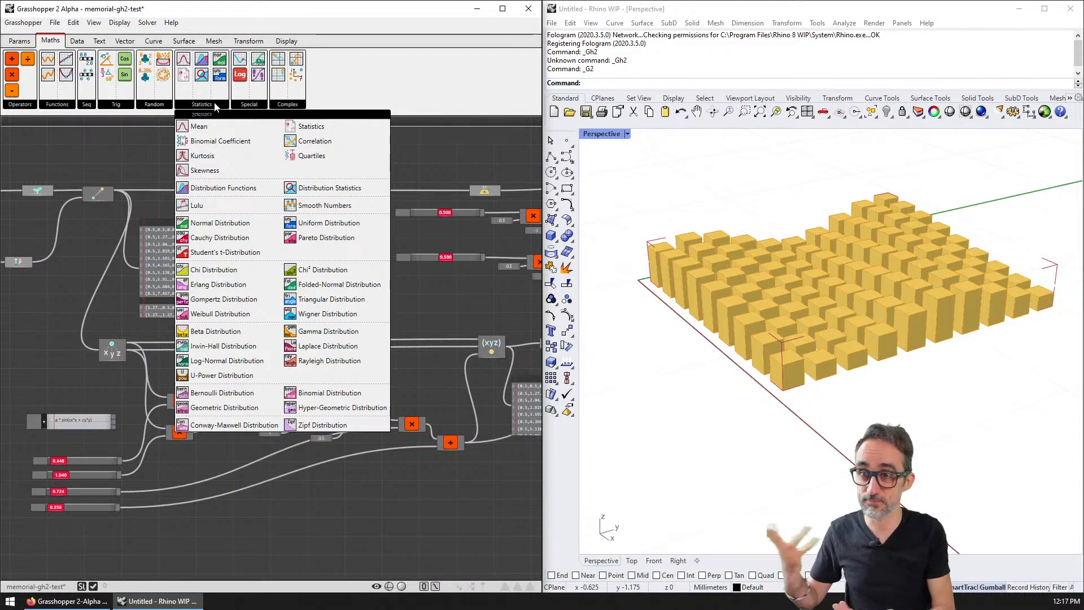
{"action": "left_click", "coordinate": [78, 40]}
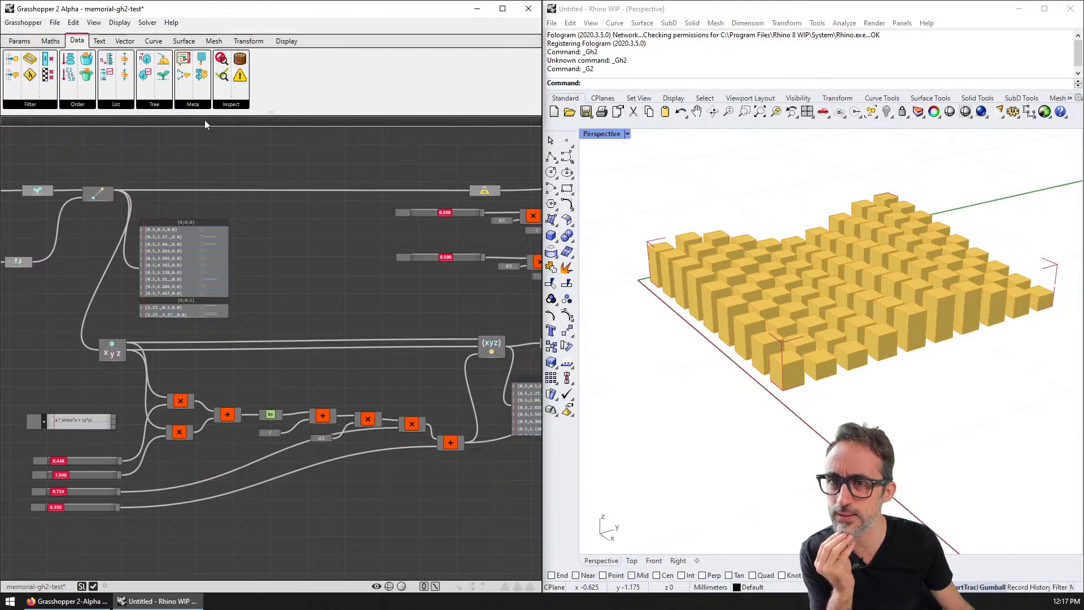
{"action": "left_click", "coordinate": [21, 41]}
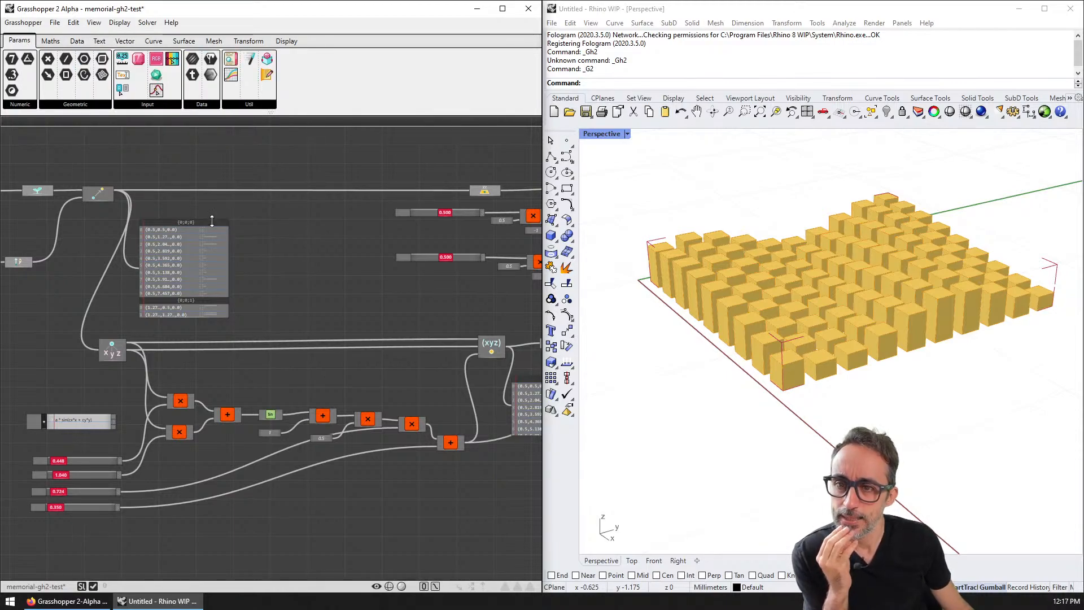
- Examine the whole definition, from the point-grid sliders and coordinate panel to the sine wave chain and box intervals
{"action": "scroll", "coordinate": [212, 220], "scroll_direction": "down", "scroll_amount": 3}
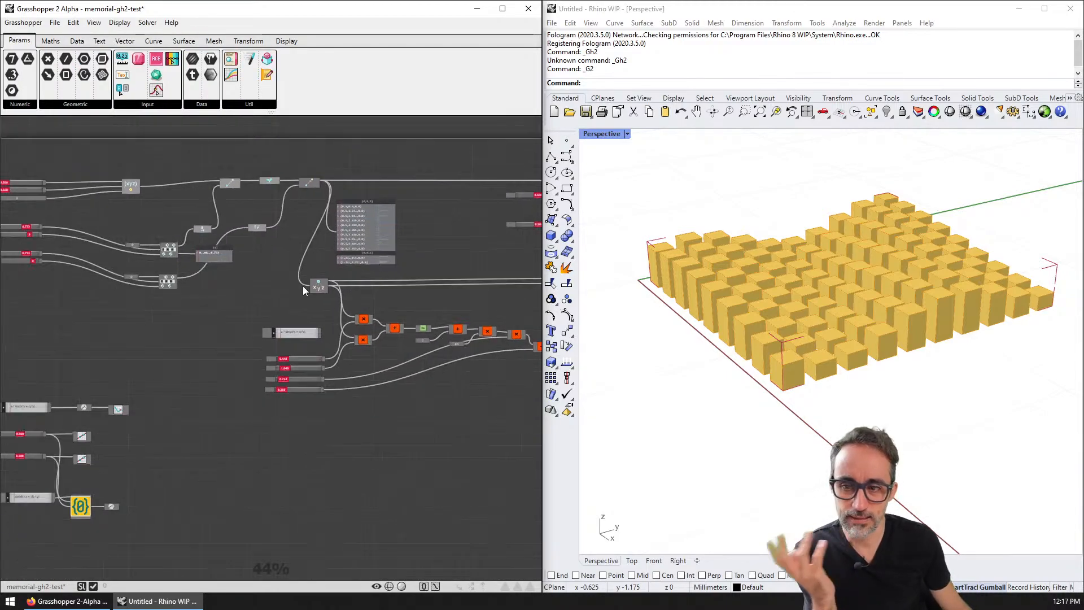
{"action": "right_click_drag", "start_coordinate": [303, 285], "coordinate": [383, 244]}
{"action": "right_click_drag", "start_coordinate": [239, 354], "coordinate": [253, 402]}
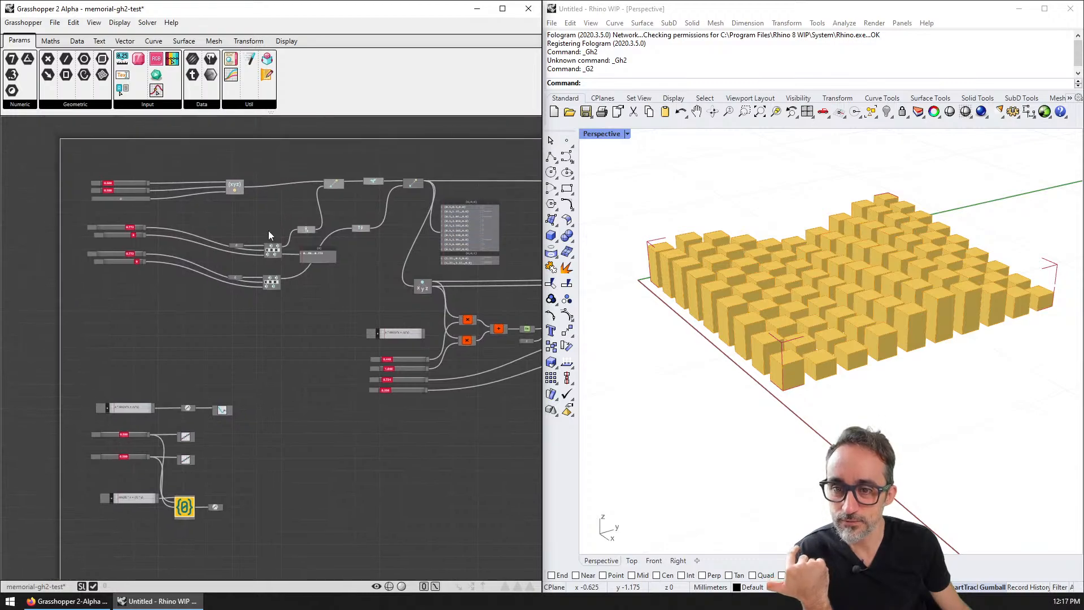
{"action": "scroll", "coordinate": [183, 211], "scroll_direction": "up", "scroll_amount": 4}
{"action": "right_click_drag", "start_coordinate": [142, 205], "coordinate": [252, 265]}
{"action": "scroll", "coordinate": [252, 264], "scroll_direction": "up", "scroll_amount": 1}
{"action": "scroll", "coordinate": [331, 263], "scroll_direction": "up", "scroll_amount": 1}
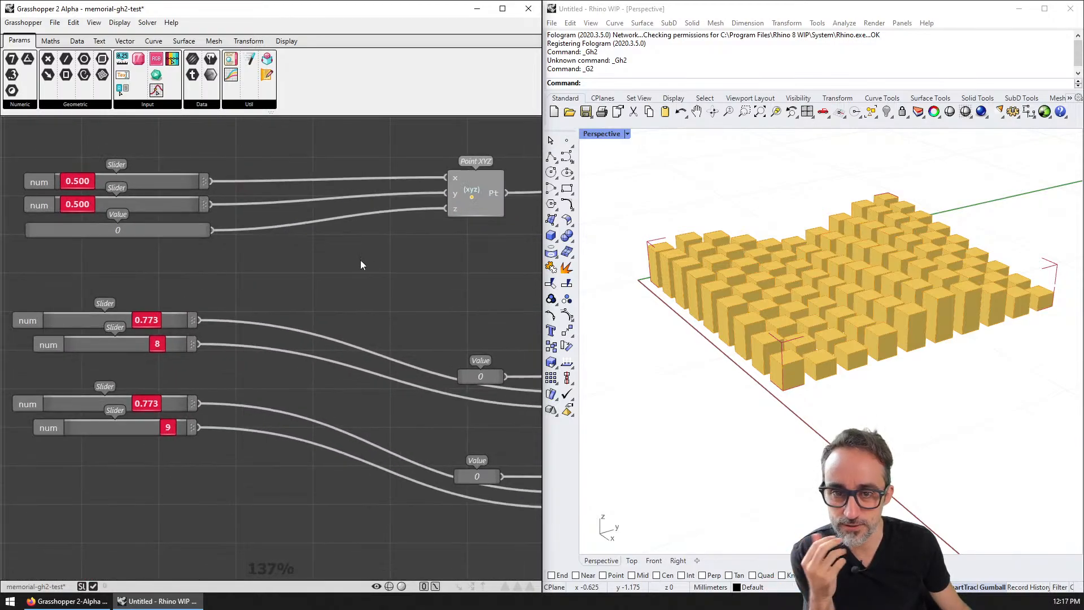
{"action": "right_click_drag", "start_coordinate": [453, 258], "coordinate": [149, 250]}
{"action": "right_click_drag", "start_coordinate": [413, 238], "coordinate": [304, 236]}
{"action": "scroll", "coordinate": [303, 241], "scroll_direction": "down", "scroll_amount": 1}
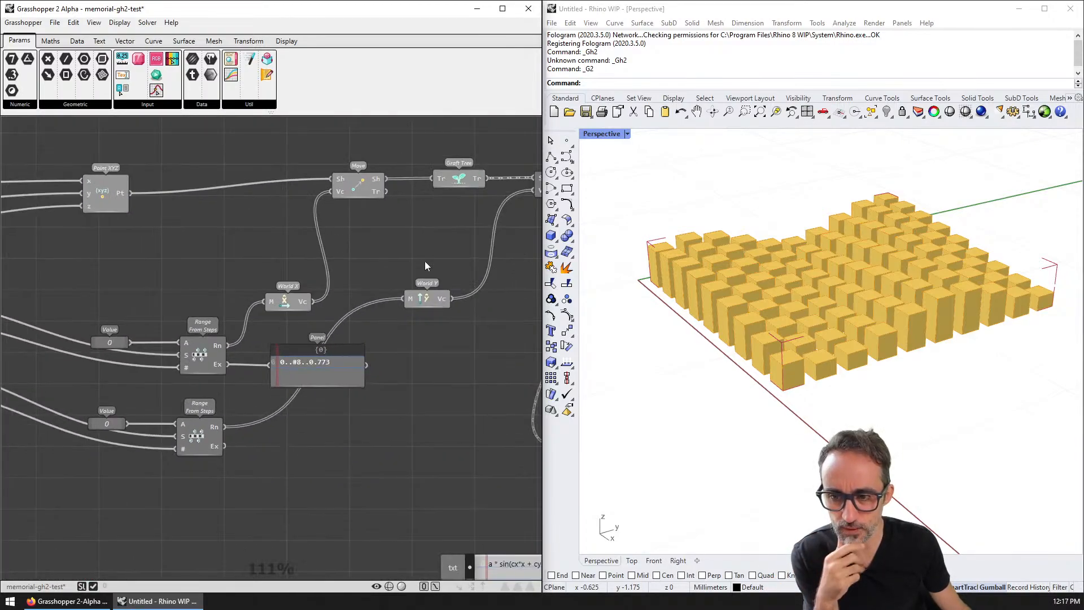
{"action": "right_click_drag", "start_coordinate": [426, 263], "coordinate": [197, 257]}
{"action": "right_click_drag", "start_coordinate": [463, 260], "coordinate": [204, 254]}
{"action": "scroll", "coordinate": [228, 280], "scroll_direction": "up", "scroll_amount": 3}
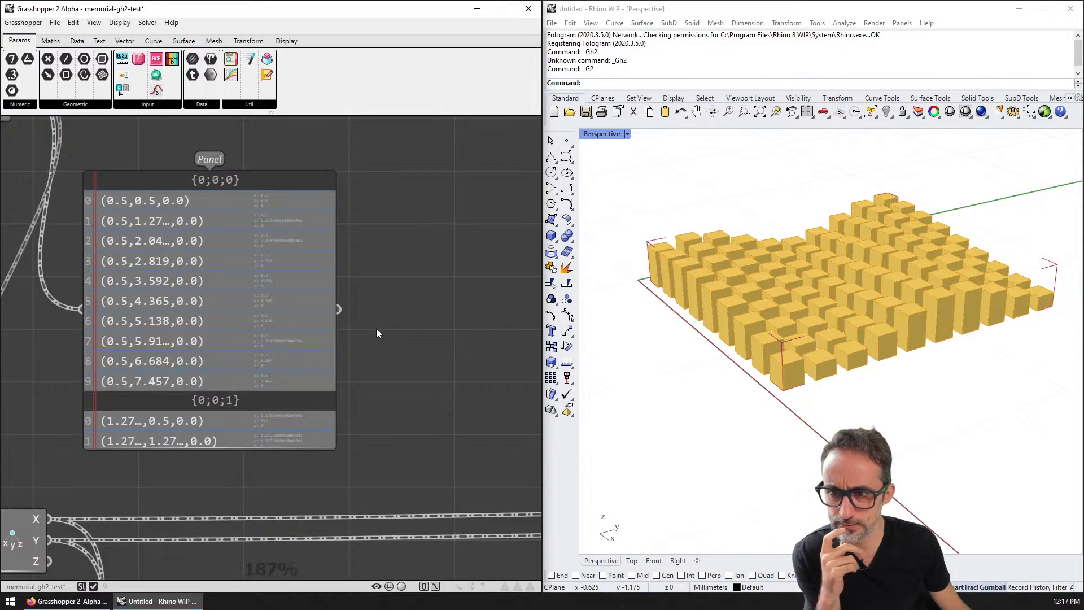
{"action": "scroll", "coordinate": [378, 325], "scroll_direction": "down", "scroll_amount": 3}
{"action": "right_click_drag", "start_coordinate": [378, 323], "coordinate": [276, 284]}
{"action": "right_click_drag", "start_coordinate": [429, 312], "coordinate": [247, 276]}
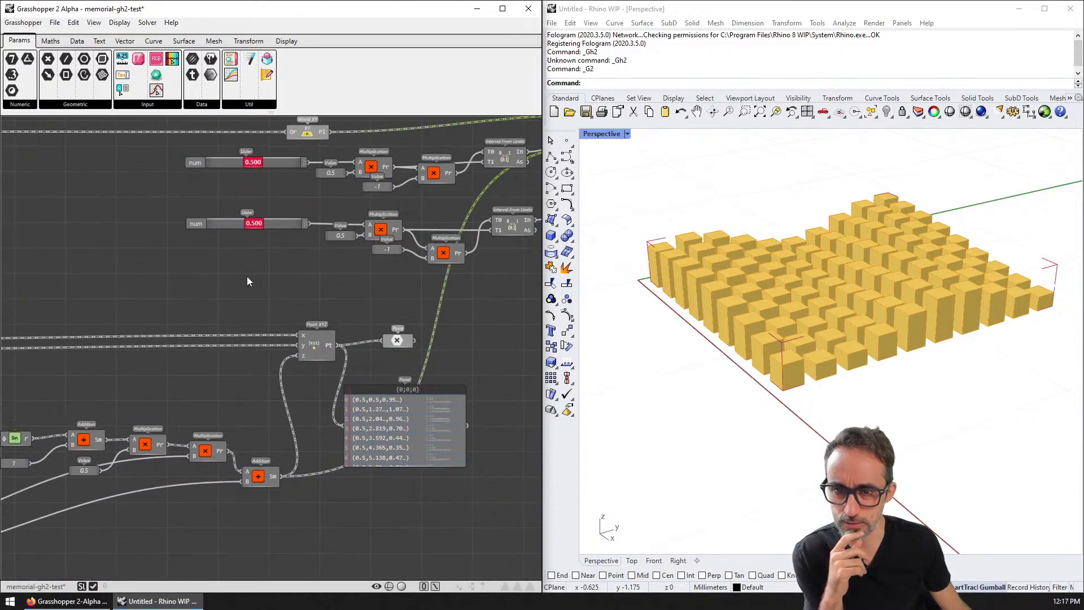
{"action": "right_click_drag", "start_coordinate": [440, 253], "coordinate": [297, 327]}
- Inspect the Box From Intervals component with its boxes highlighted, and clear the selection
{"action": "left_click", "coordinate": [402, 325]}
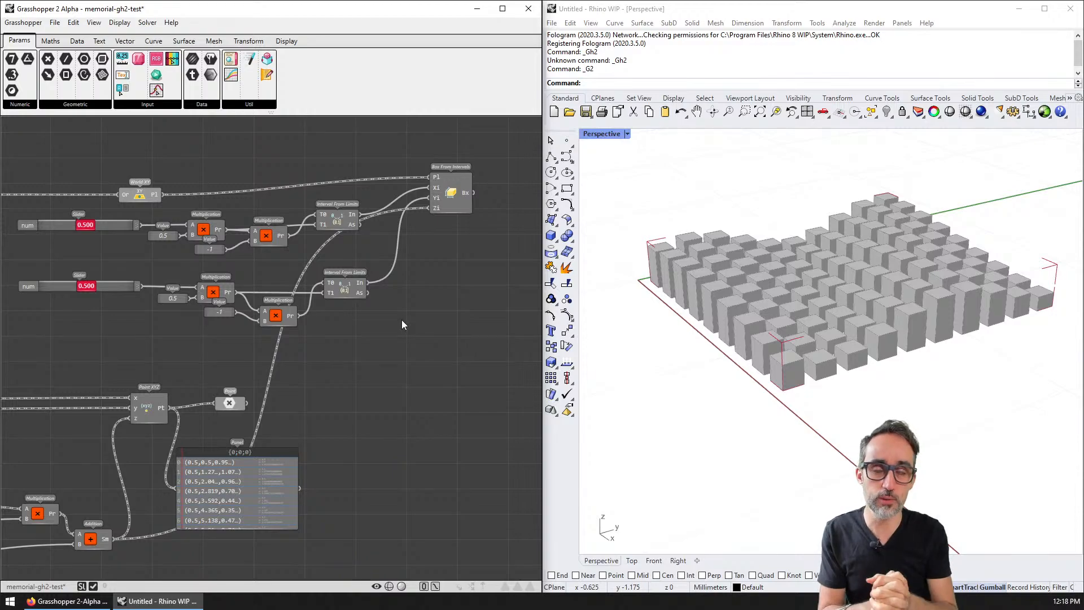
{"action": "left_click", "coordinate": [445, 200]}
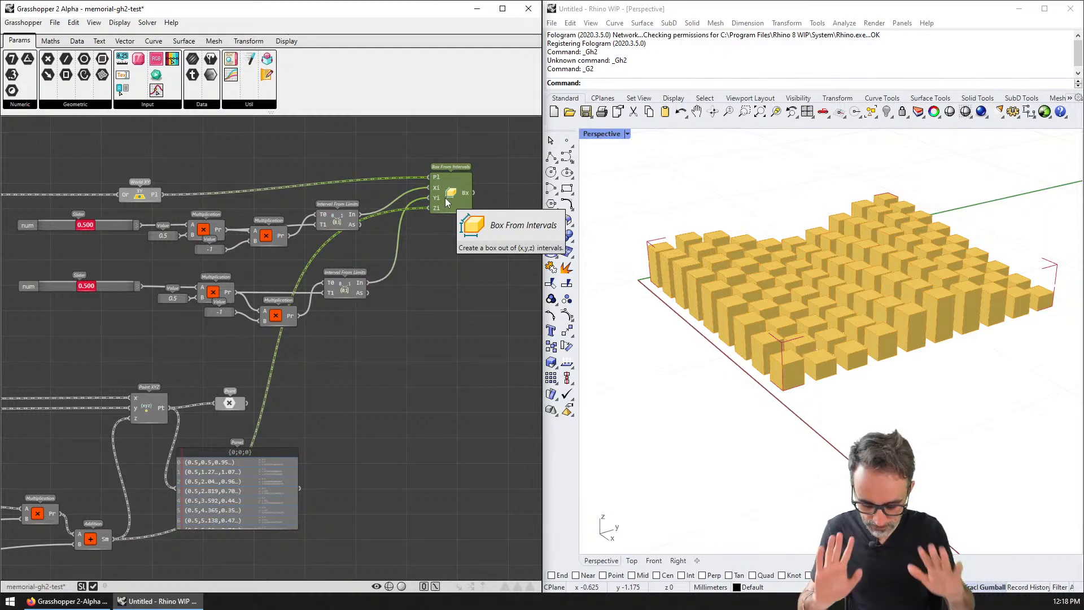
{"action": "left_click", "coordinate": [483, 290]}
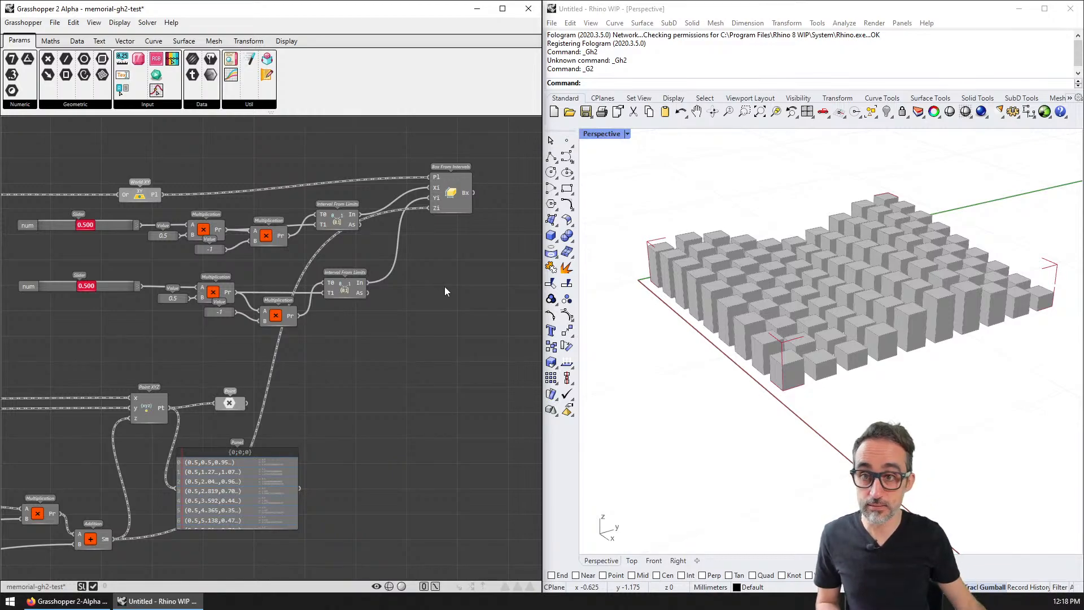
- Look through the available Surface components in the Primitive, Freeform and Analysis groups
{"action": "left_click", "coordinate": [183, 40]}
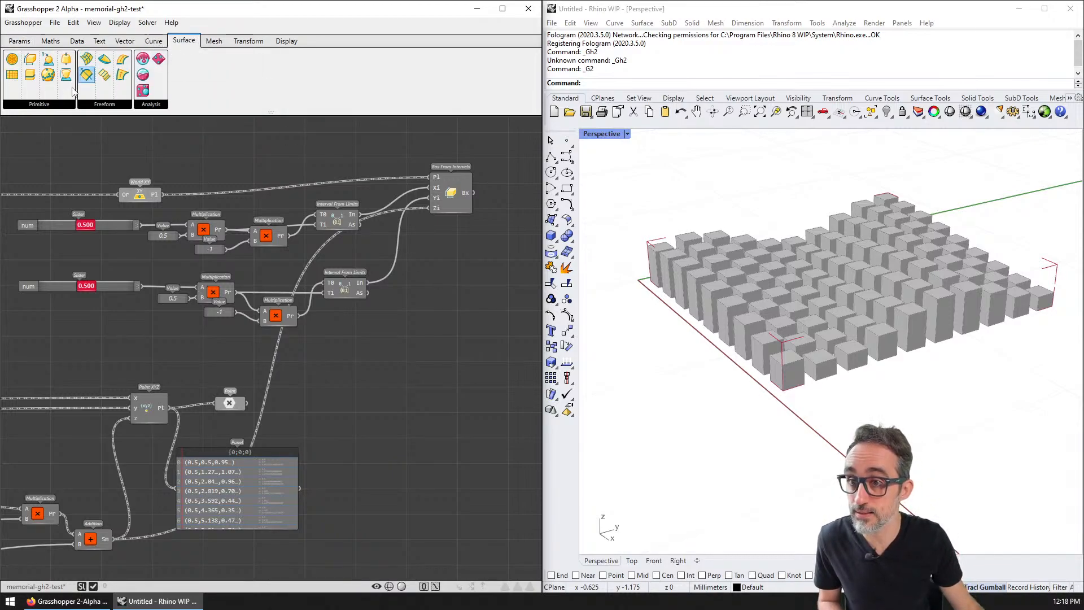
{"action": "left_click", "coordinate": [59, 105]}
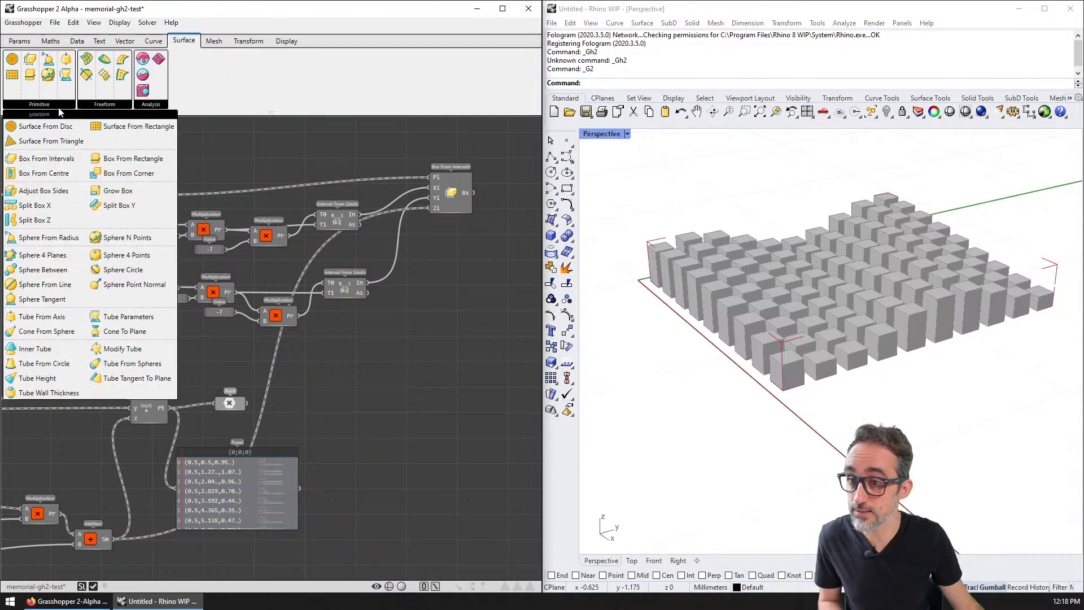
{"action": "left_click", "coordinate": [112, 106]}
{"action": "left_click", "coordinate": [150, 105]}
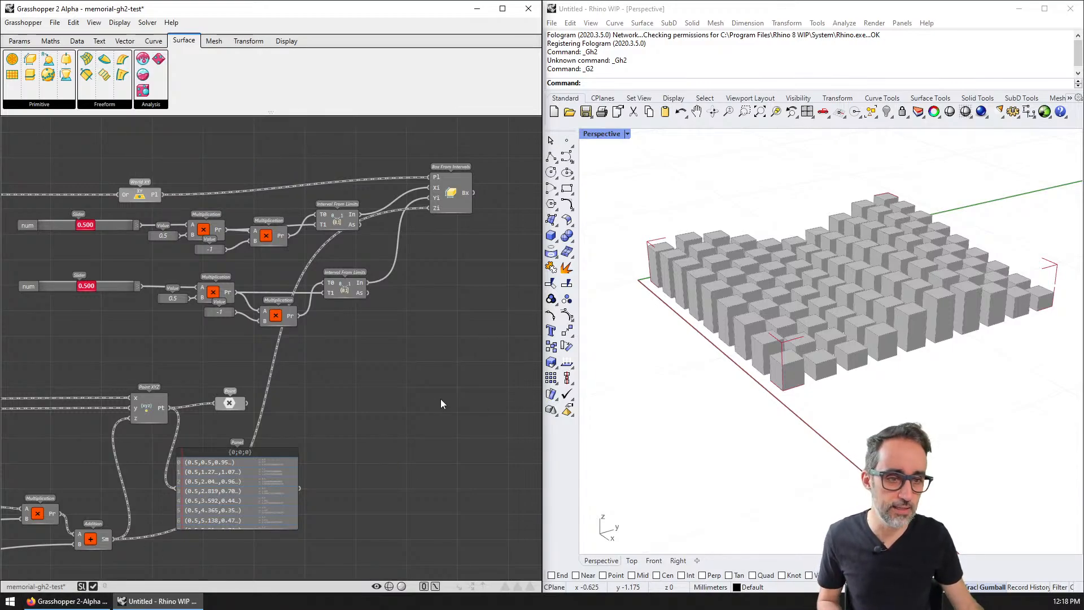
- Switch to Firefox and view the "Grasshopper 2-Alpha available for testing" forum post
{"action": "left_click", "coordinate": [74, 604]}
{"action": "left_click", "coordinate": [497, 8]}
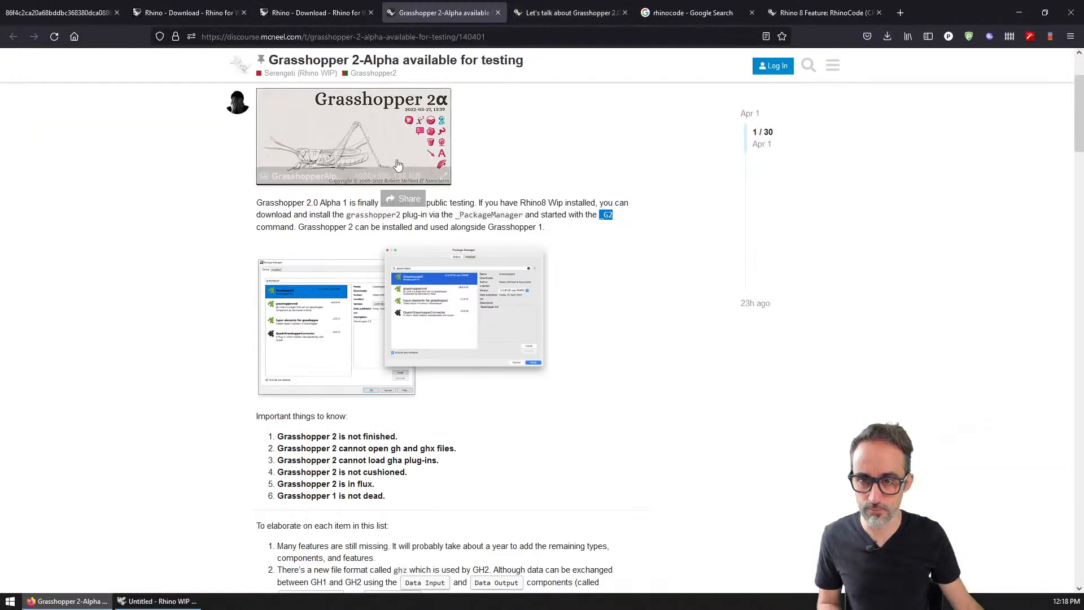
{"action": "scroll", "coordinate": [398, 165], "scroll_direction": "up", "scroll_amount": 3}
- Read the opening post of "Let's talk about Grasshopper 2.0" at 110% zoom, including the documentation note, and return to Rhino
{"action": "left_click", "coordinate": [571, 11]}
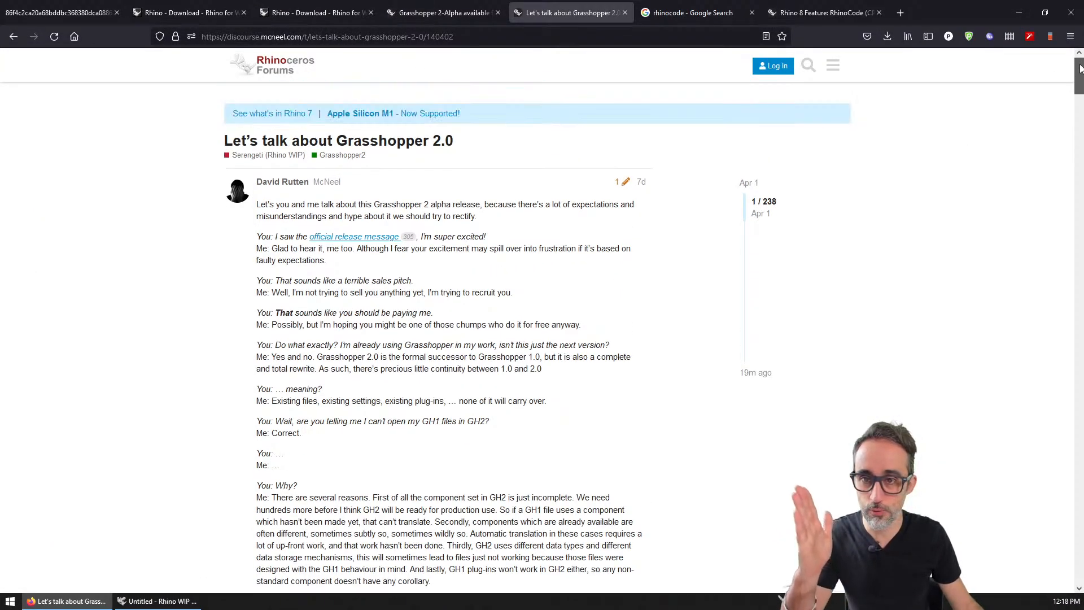
{"action": "left_click_drag", "start_coordinate": [1080, 69], "coordinate": [1081, 211]}
{"action": "scroll", "coordinate": [852, 267], "scroll_direction": "up", "scroll_amount": 1, "text": "ctrl"}
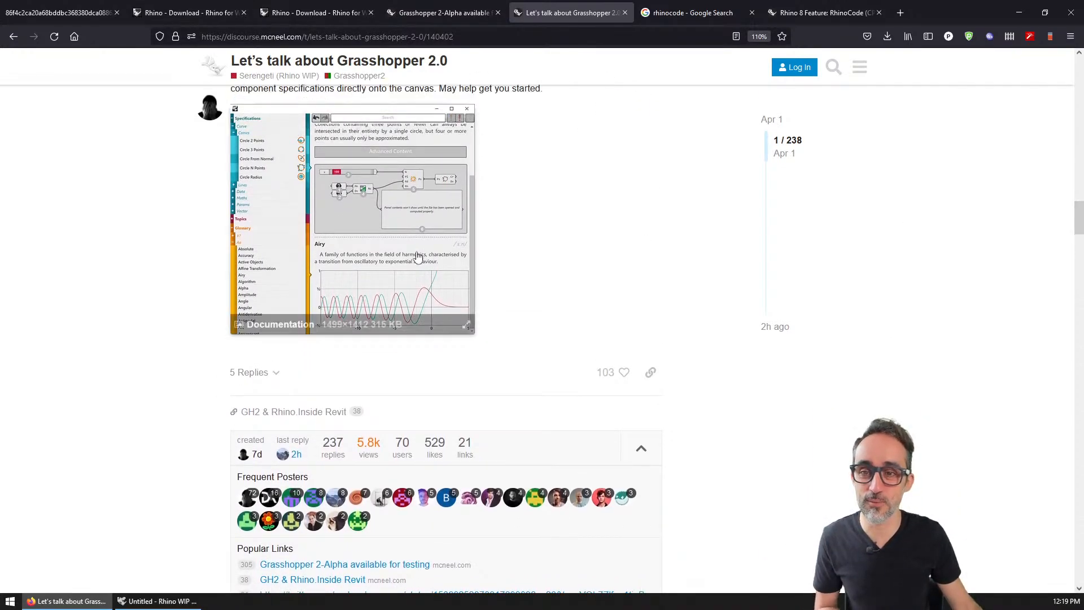
{"action": "scroll", "coordinate": [410, 251], "scroll_direction": "up", "scroll_amount": 2}
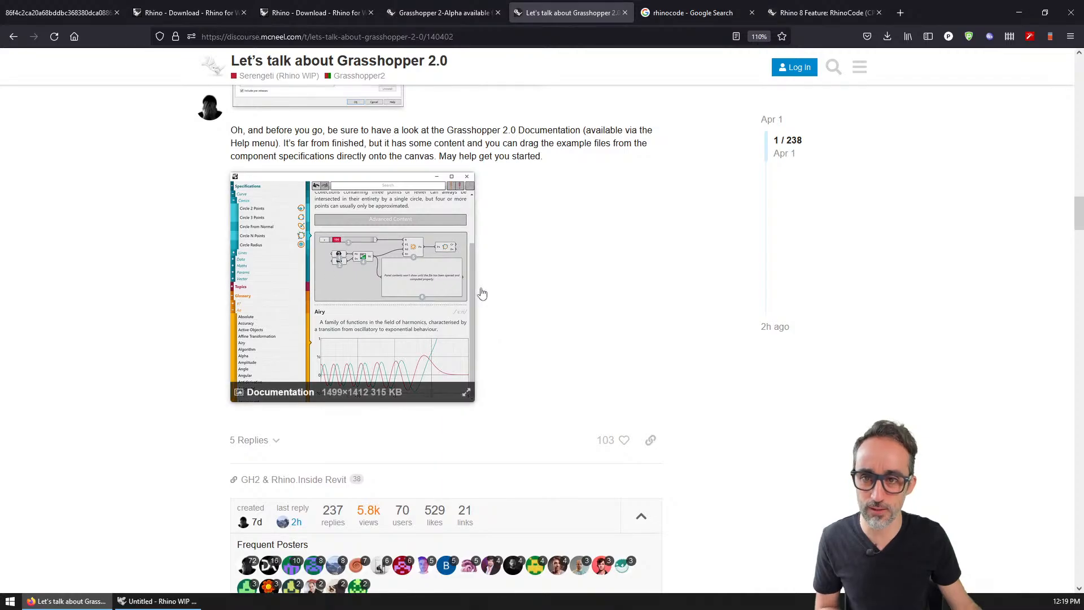
{"action": "scroll", "coordinate": [615, 293], "scroll_direction": "down", "scroll_amount": 5}
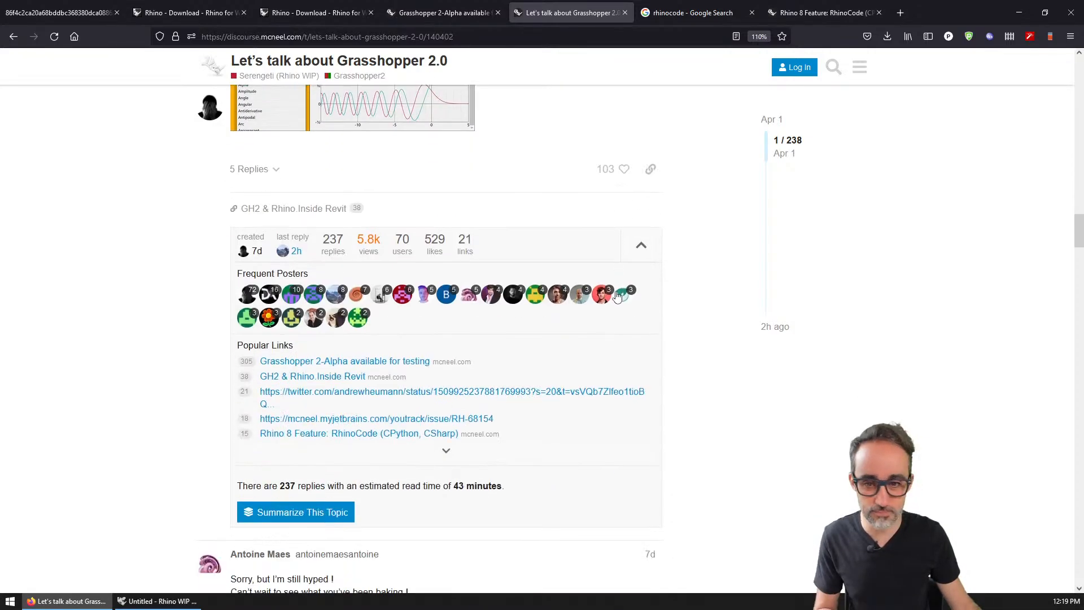
{"action": "scroll", "coordinate": [618, 295], "scroll_direction": "up", "scroll_amount": 6}
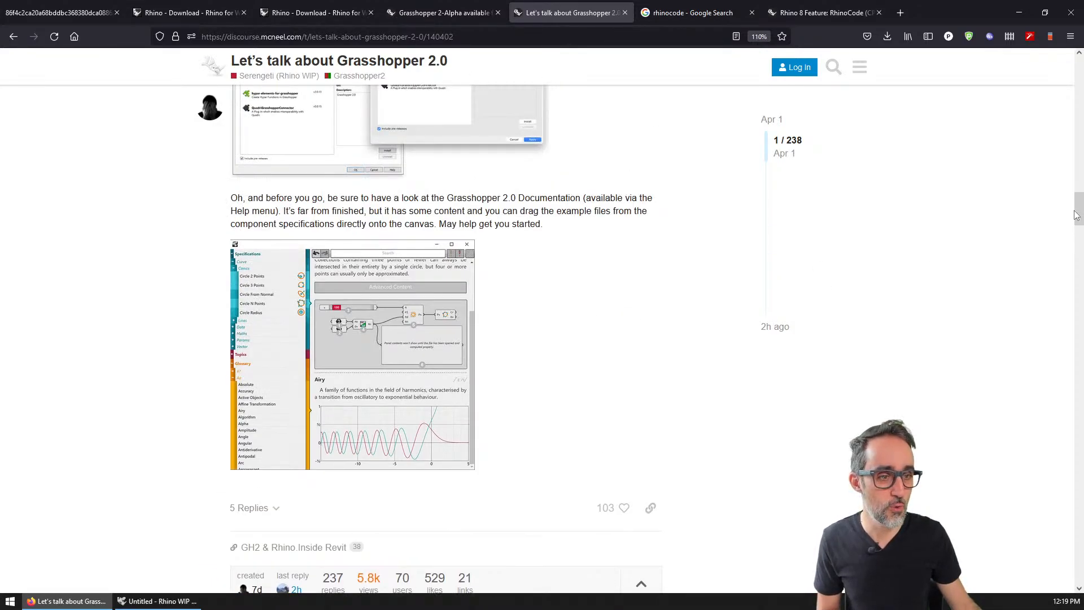
{"action": "left_click_drag", "start_coordinate": [1076, 214], "coordinate": [1076, 74]}
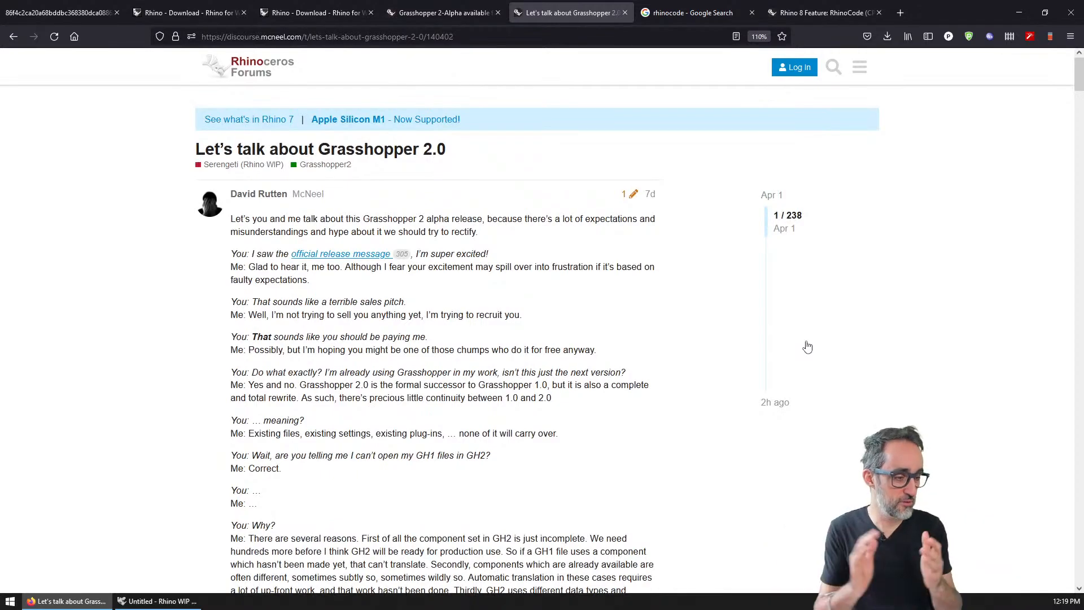
{"action": "left_click", "coordinate": [1026, 12]}
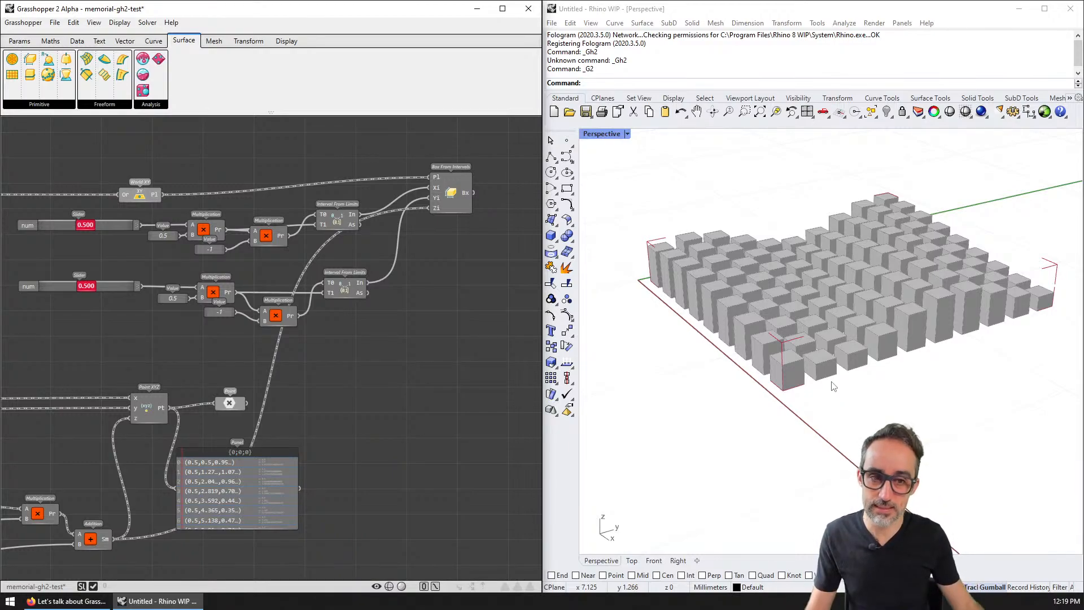
{"action": "right_click_drag", "start_coordinate": [818, 368], "coordinate": [804, 365], "text": "shift"}
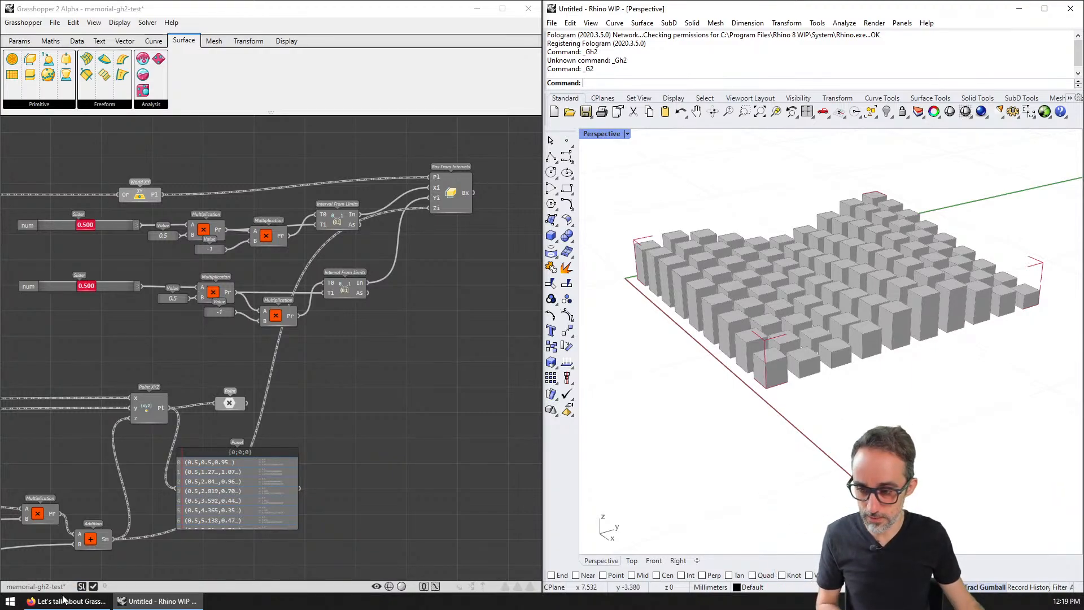
- View the "Rhino 8 Feature: RhinoCode (CPython, CSharp)" forum post in Firefox, and return to Grasshopper 2 and Rhino
{"action": "mouse_move", "coordinate": [63, 604]}
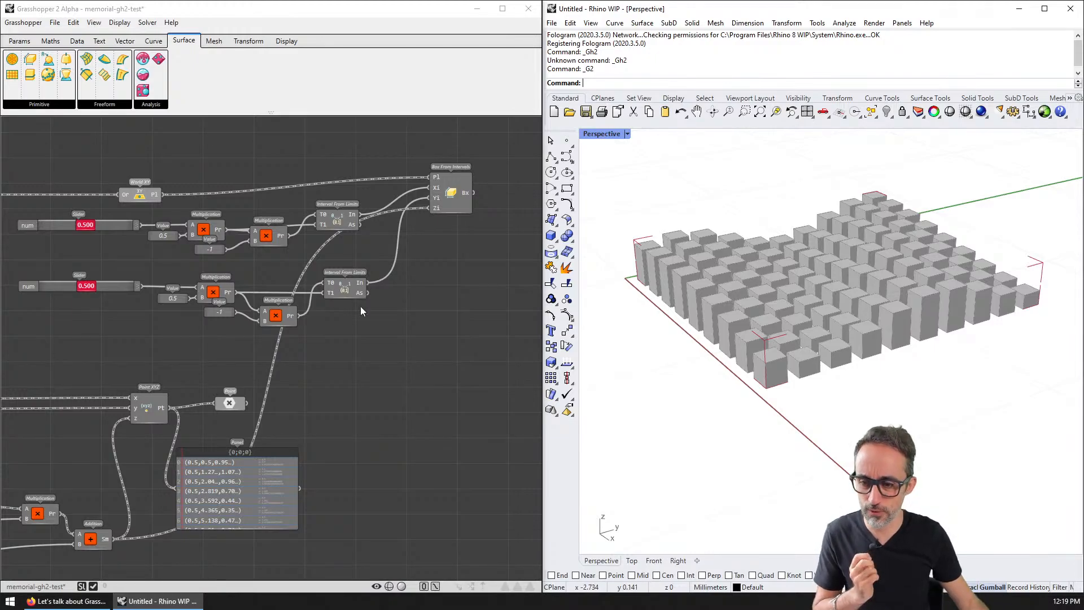
{"action": "left_click", "coordinate": [67, 601]}
{"action": "left_click", "coordinate": [793, 11]}
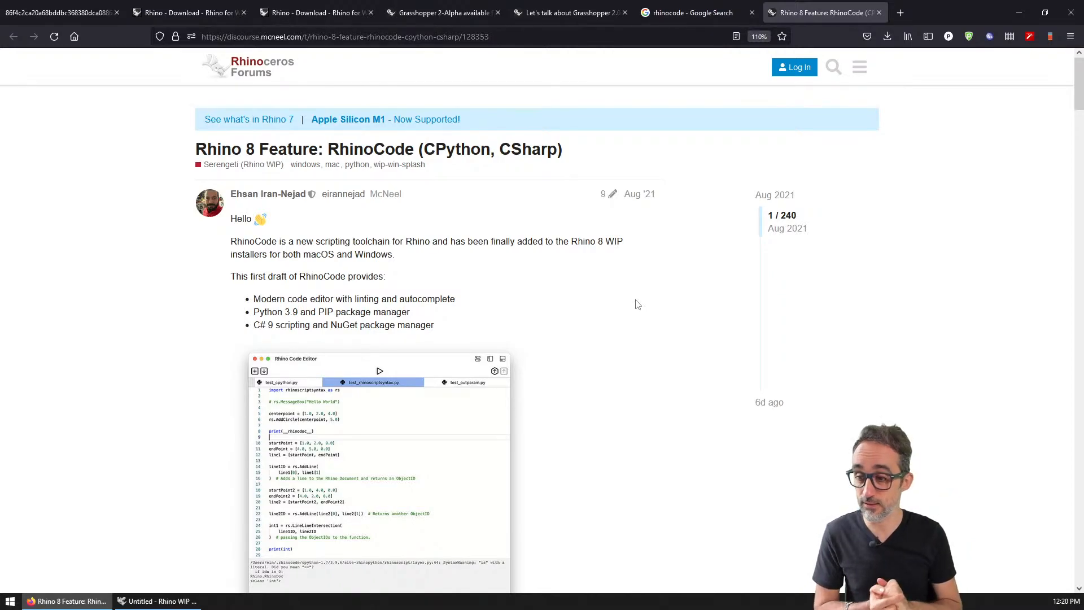
{"action": "left_click", "coordinate": [1019, 13]}
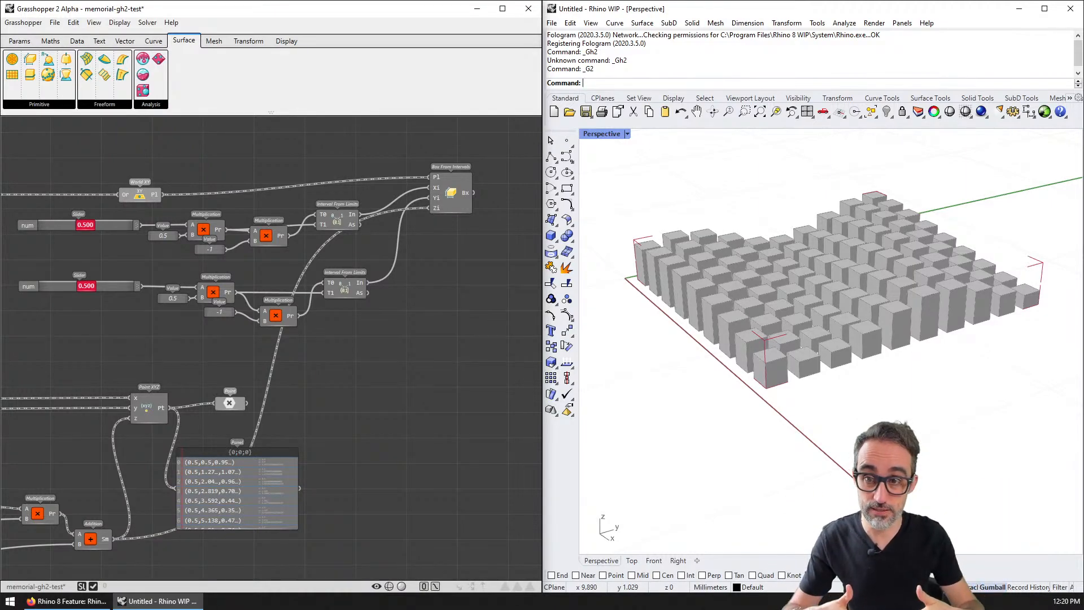
- Display the Params components and highlight the box grid through the Box From Intervals component
{"action": "left_click", "coordinate": [20, 40]}
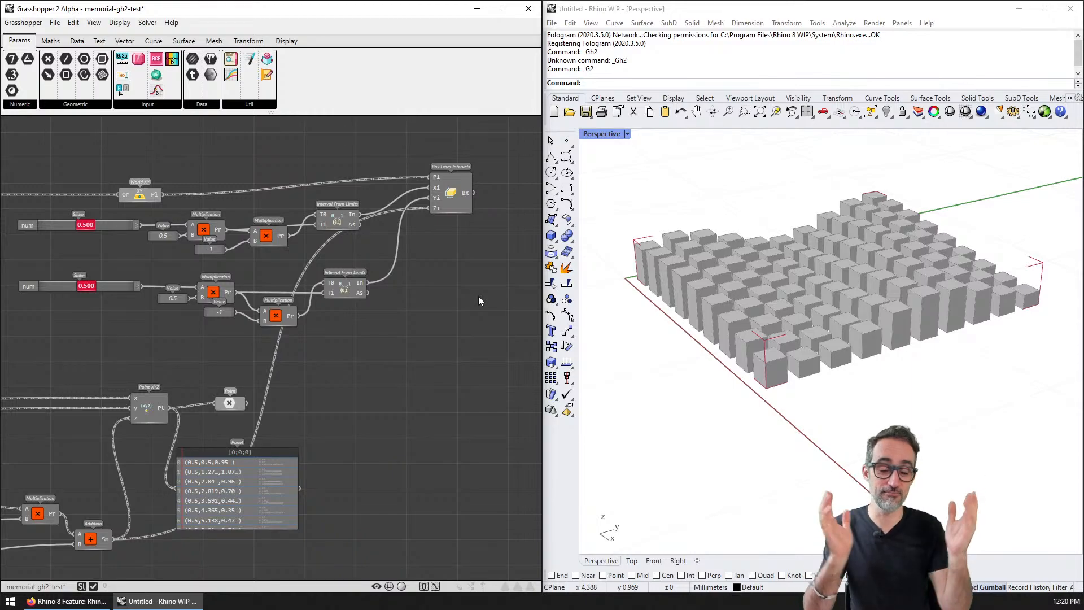
{"action": "left_click", "coordinate": [463, 192]}
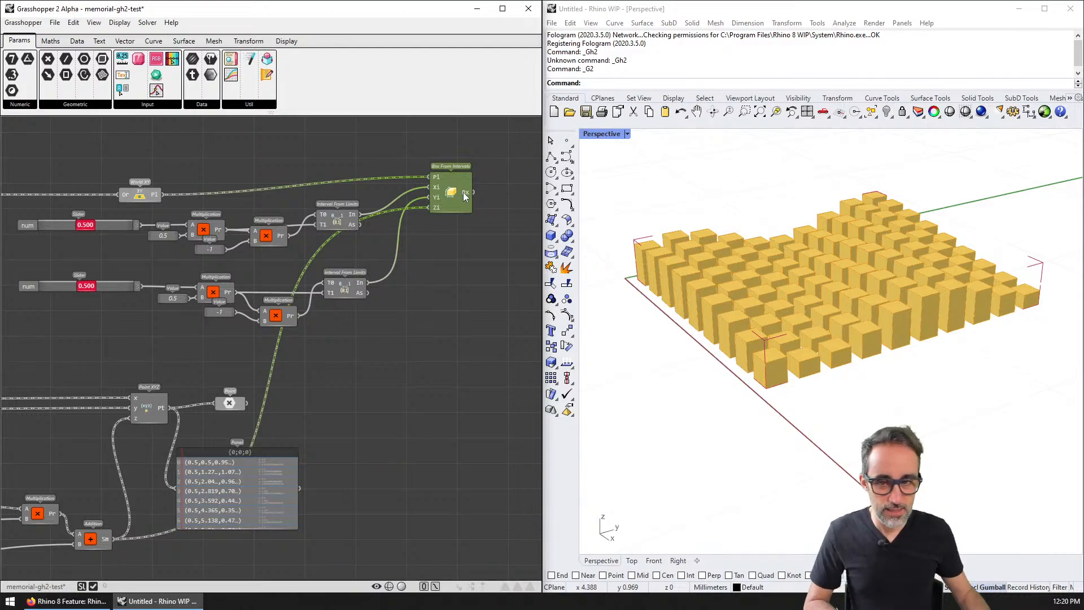
{"action": "left_click", "coordinate": [644, 375]}
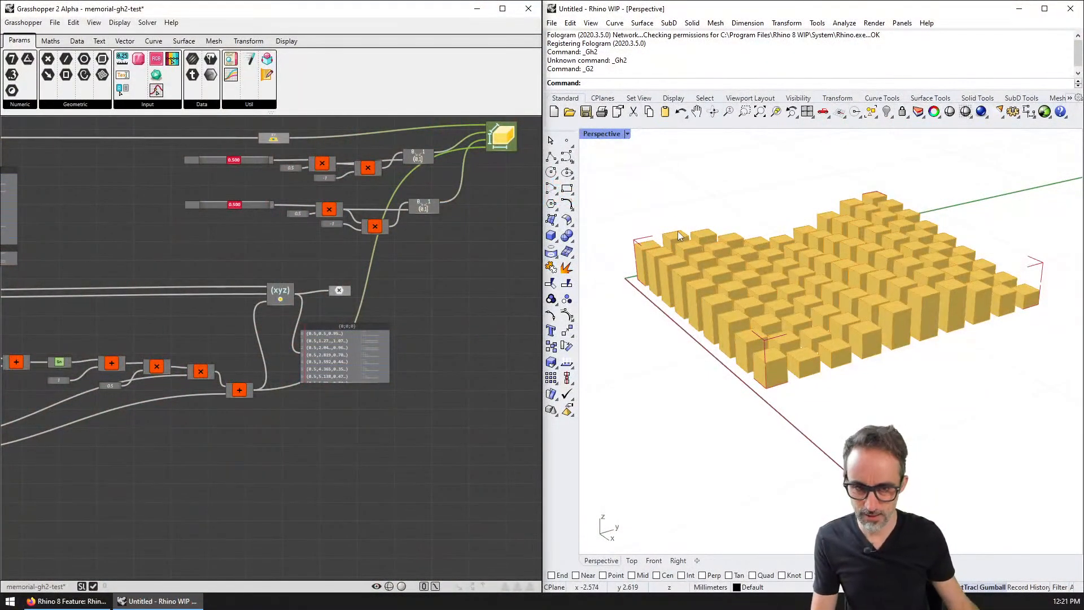
- Open Grasshopper 1 alongside Grasshopper 2 and display the Plane group of its Vector components
{"action": "left_click", "coordinate": [1045, 111]}
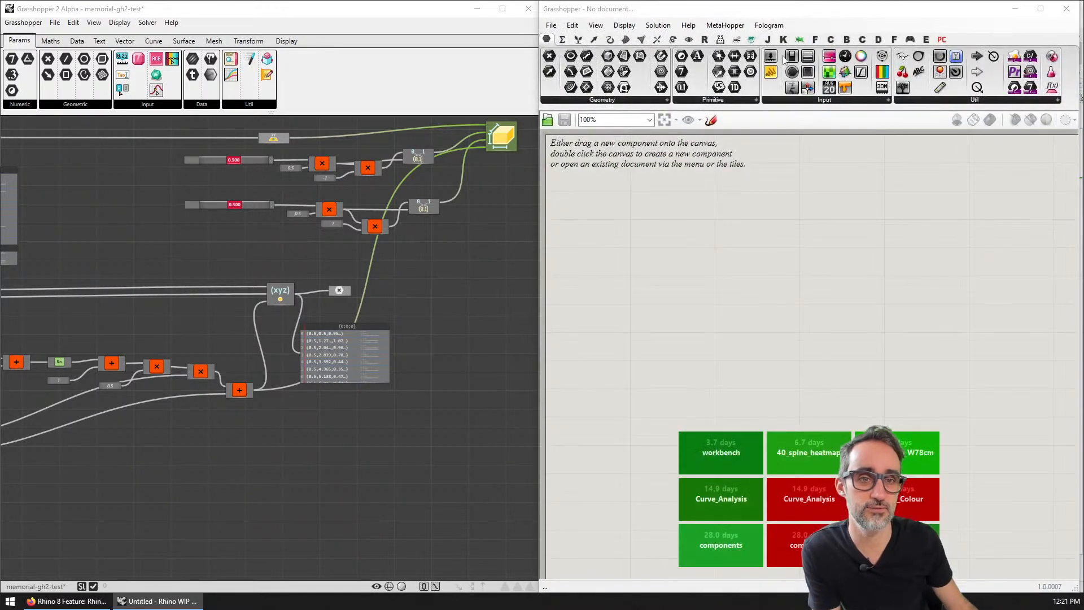
{"action": "left_click", "coordinate": [595, 40]}
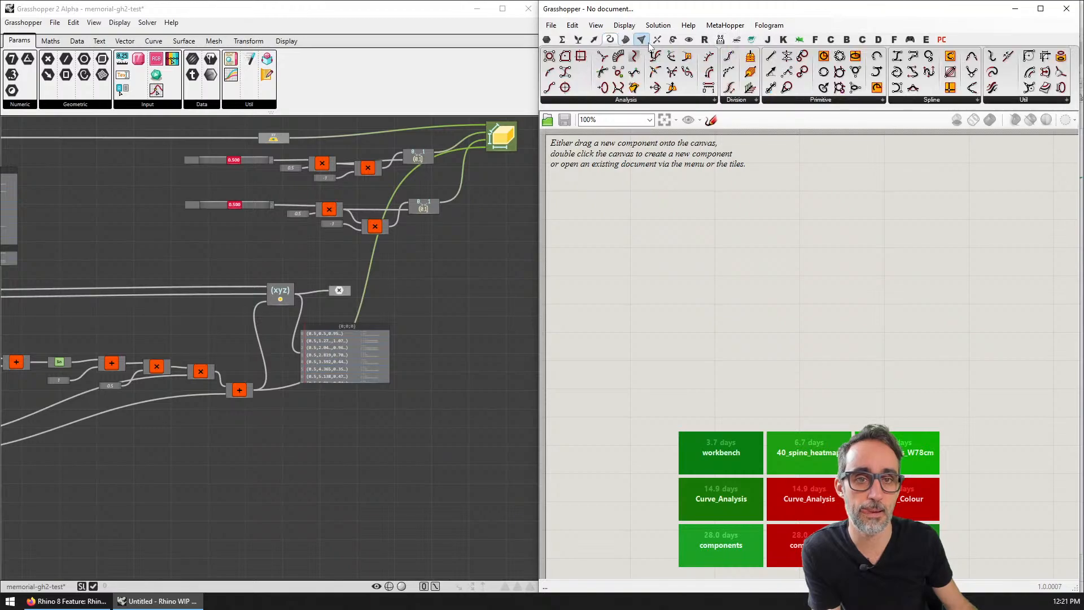
{"action": "left_click", "coordinate": [598, 40]}
{"action": "left_click", "coordinate": [755, 100]}
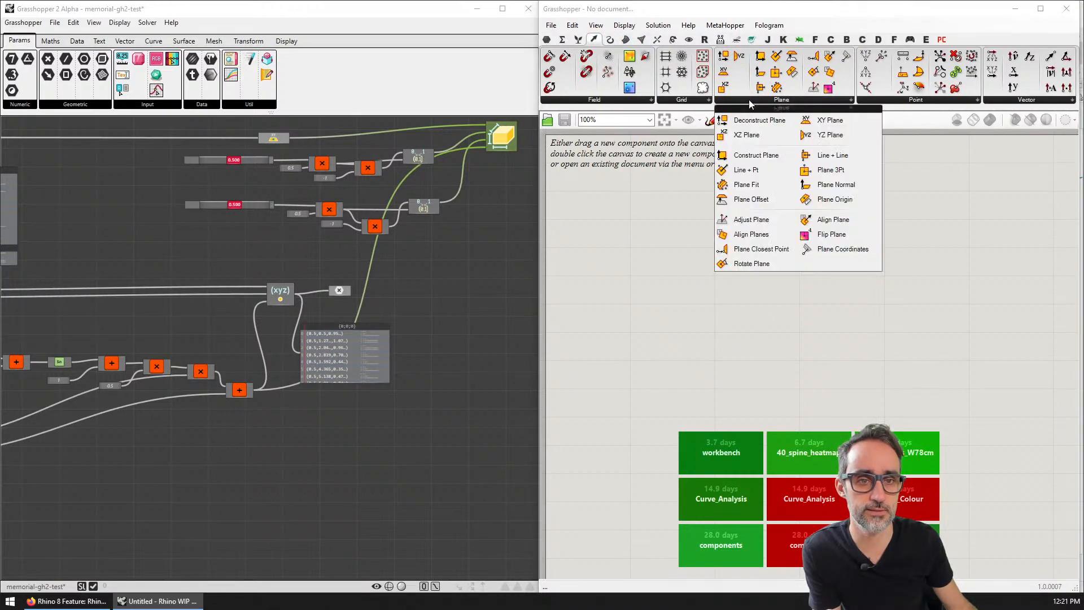
- Try to transfer a Point-group component and the XY Plane component from Grasshopper 1 to the Grasshopper 2 canvas, and delete the result
{"action": "left_click", "coordinate": [899, 101]}
{"action": "left_click_drag", "start_coordinate": [903, 119], "coordinate": [391, 259]}
{"action": "scroll", "coordinate": [391, 260], "scroll_direction": "up", "scroll_amount": 4}
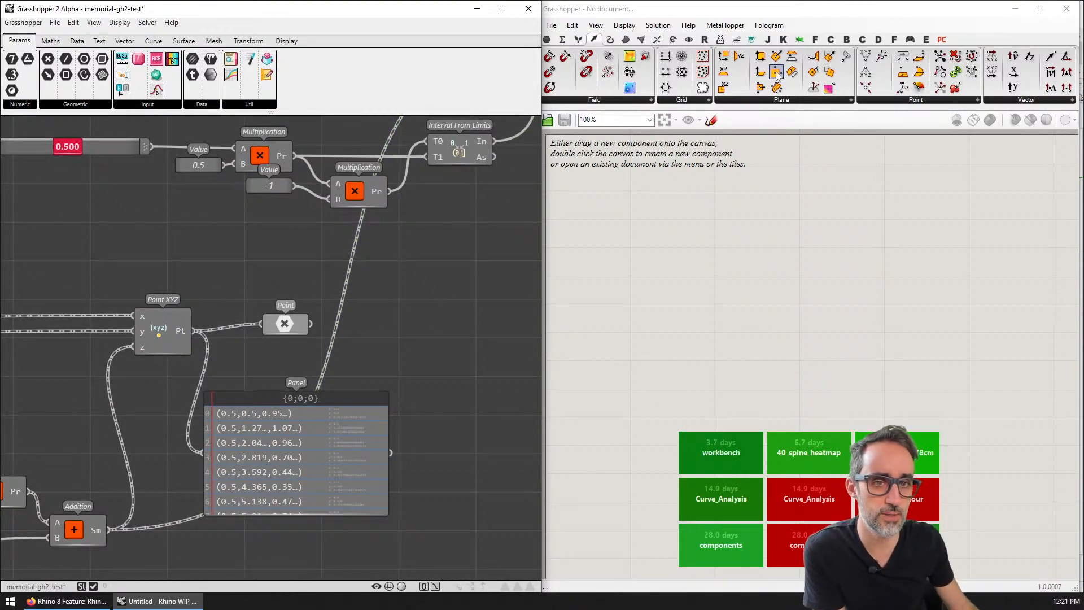
{"action": "left_click", "coordinate": [783, 100]}
{"action": "left_click_drag", "start_coordinate": [830, 120], "coordinate": [426, 261]}
{"action": "key", "text": "Delete"}
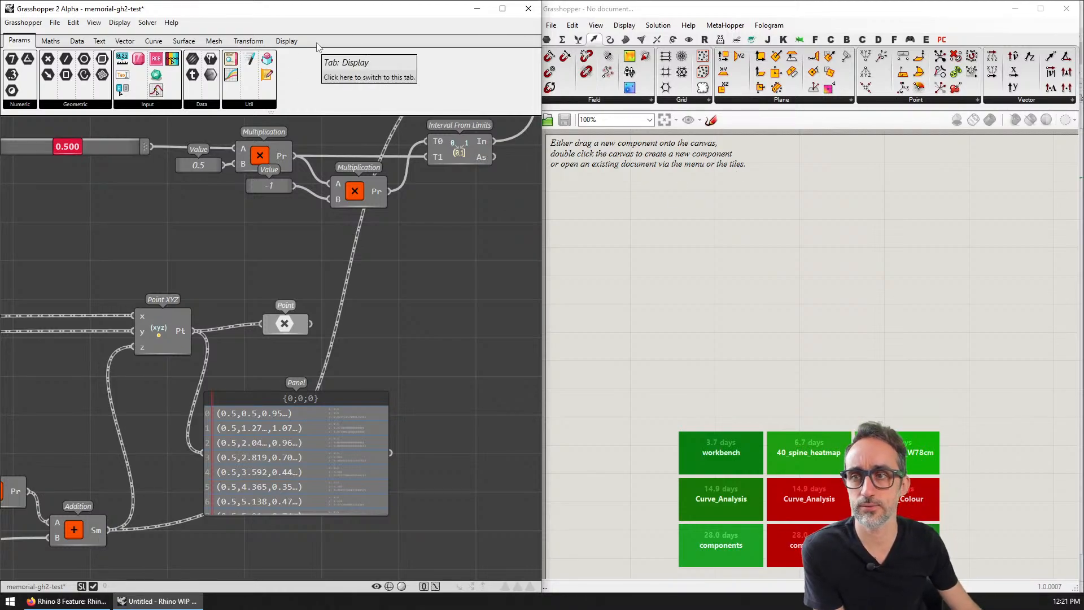
- Display Grasshopper 1's Curve components and try to transfer Catenary from the Spline group to the Grasshopper 2 canvas
{"action": "left_click", "coordinate": [635, 185]}
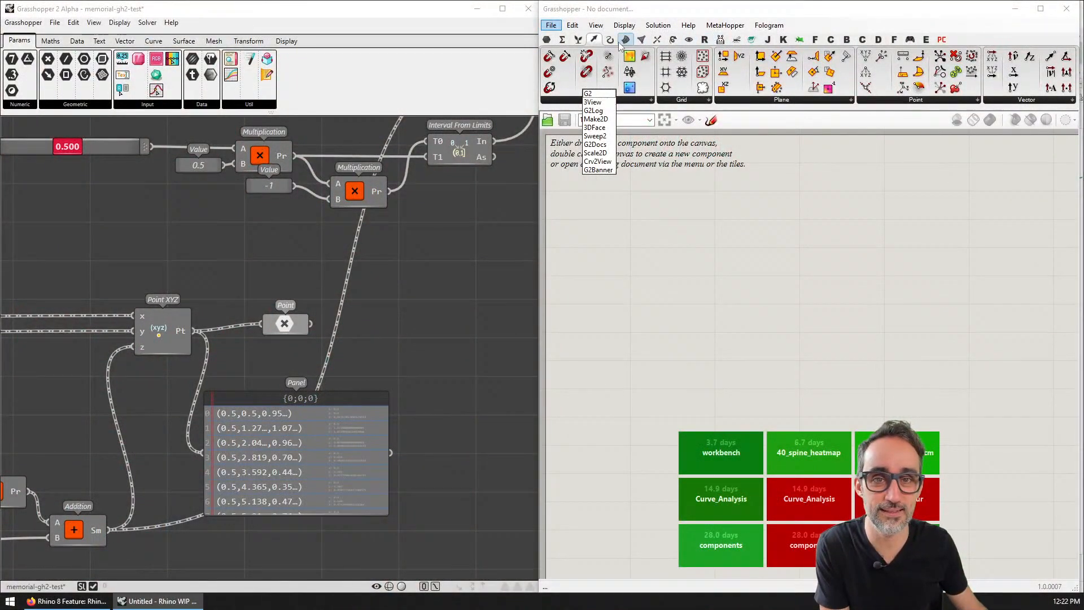
{"action": "left_click", "coordinate": [610, 40]}
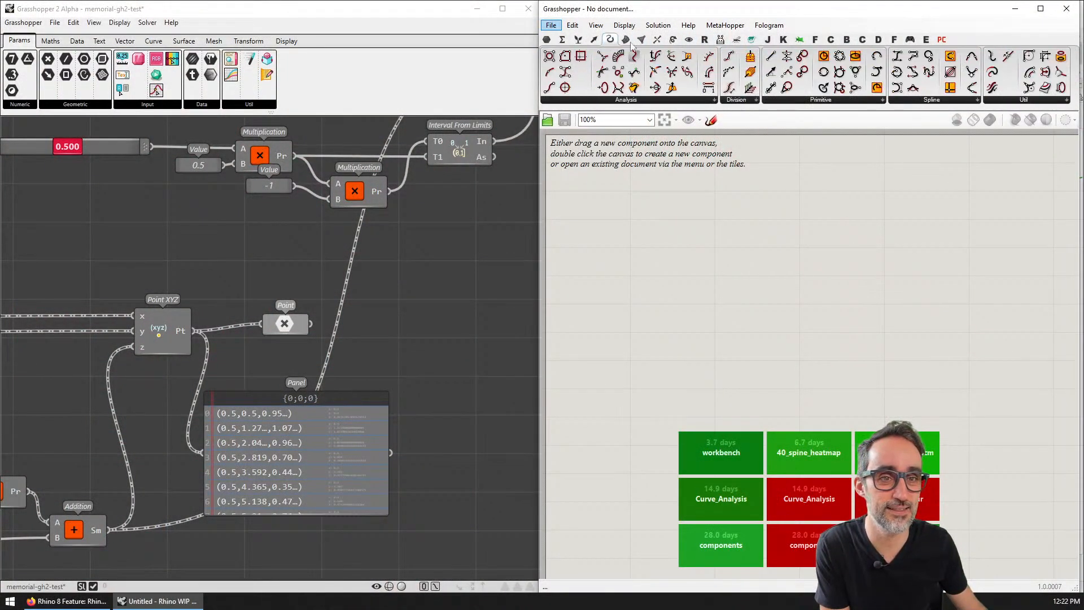
{"action": "left_click", "coordinate": [854, 101]}
{"action": "left_click", "coordinate": [903, 100]}
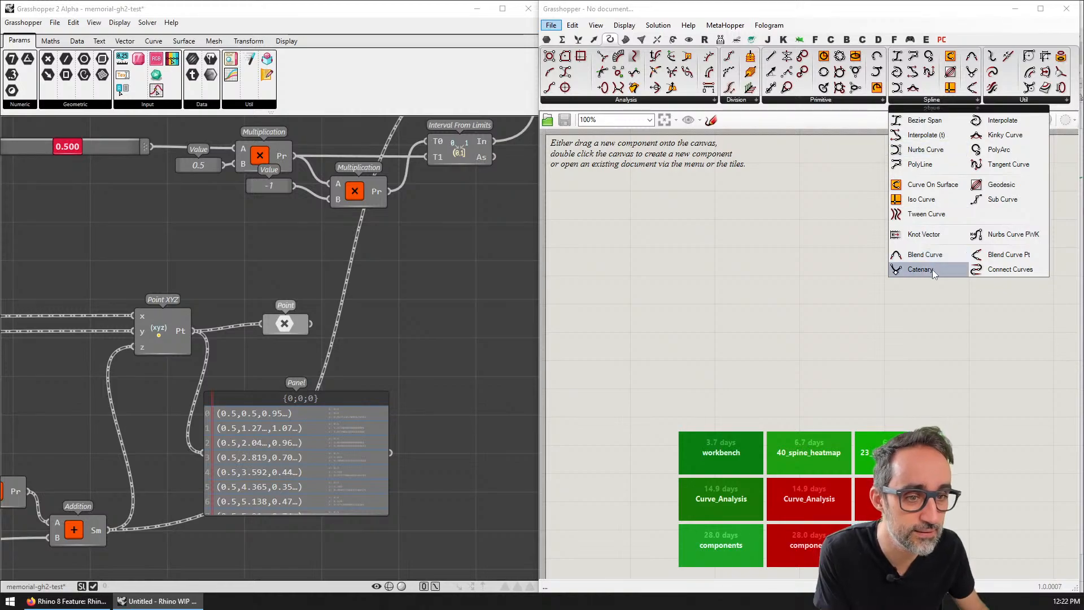
{"action": "left_click_drag", "start_coordinate": [918, 269], "coordinate": [405, 294]}
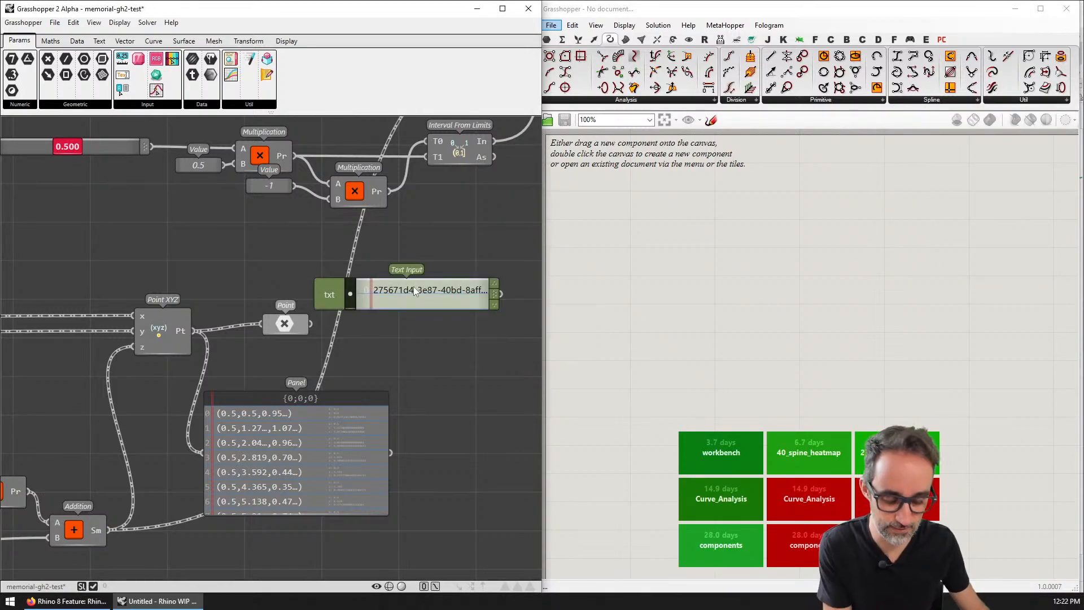
- Try to transfer the Blend Curve component from Grasshopper 1 to the Grasshopper 2 canvas, and delete the resulting text input
{"action": "left_click", "coordinate": [896, 101]}
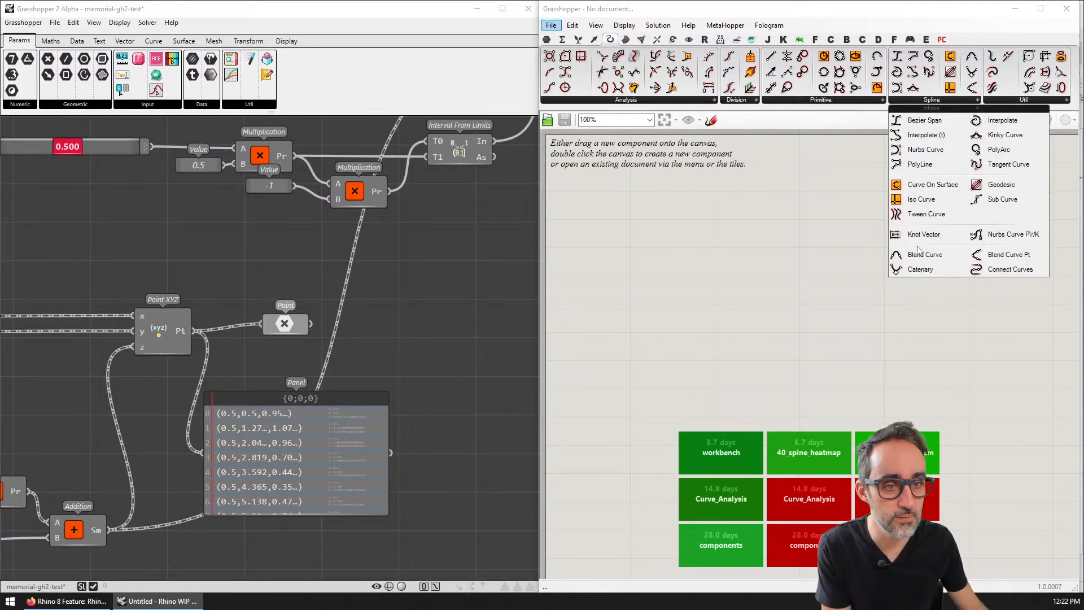
{"action": "left_click_drag", "start_coordinate": [911, 257], "coordinate": [436, 272]}
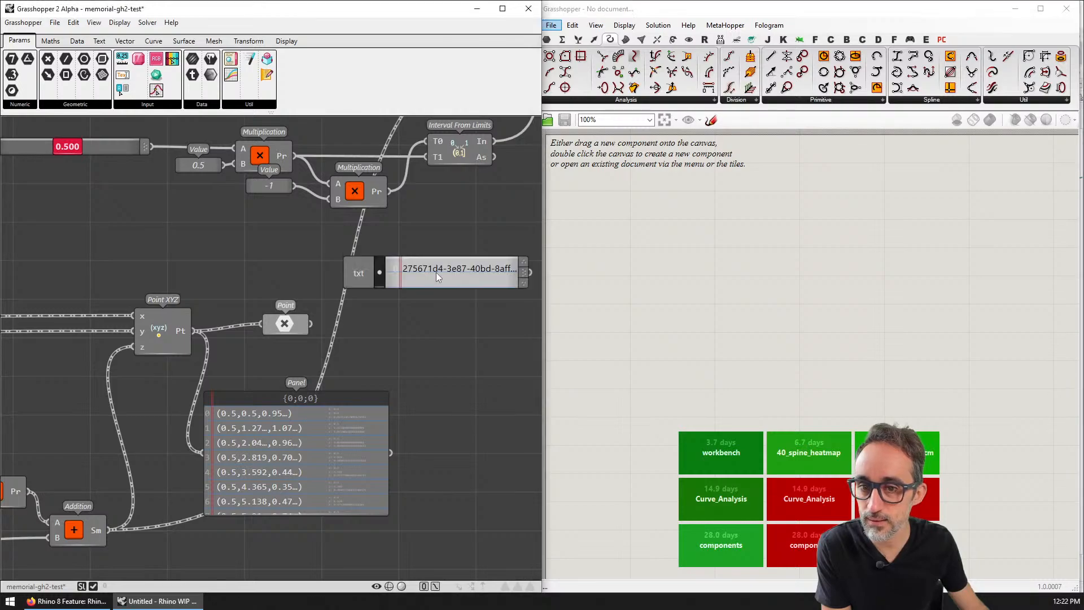
{"action": "key", "text": "Delete"}
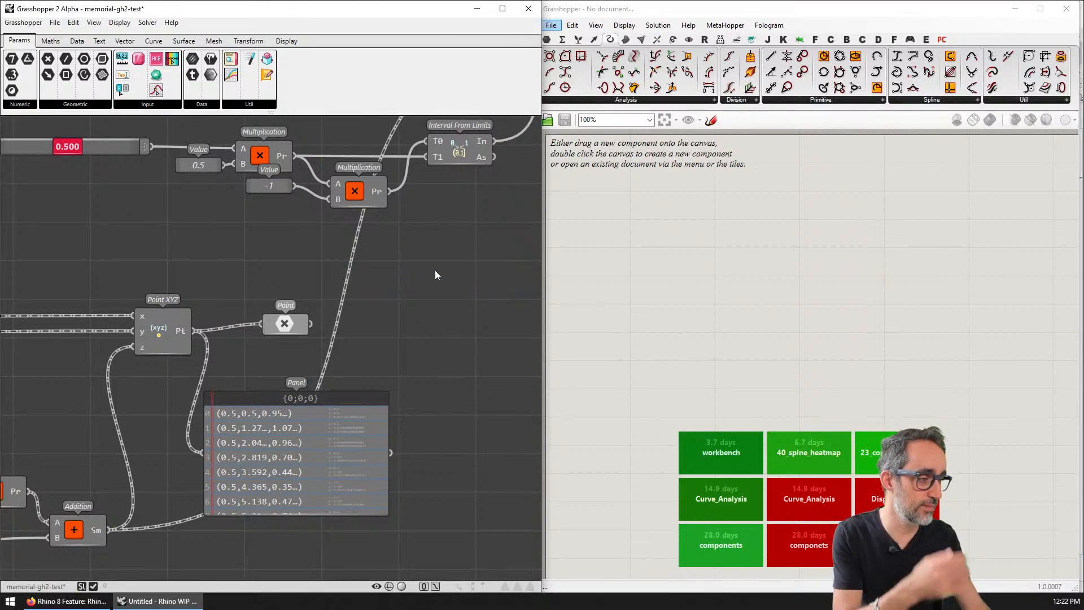